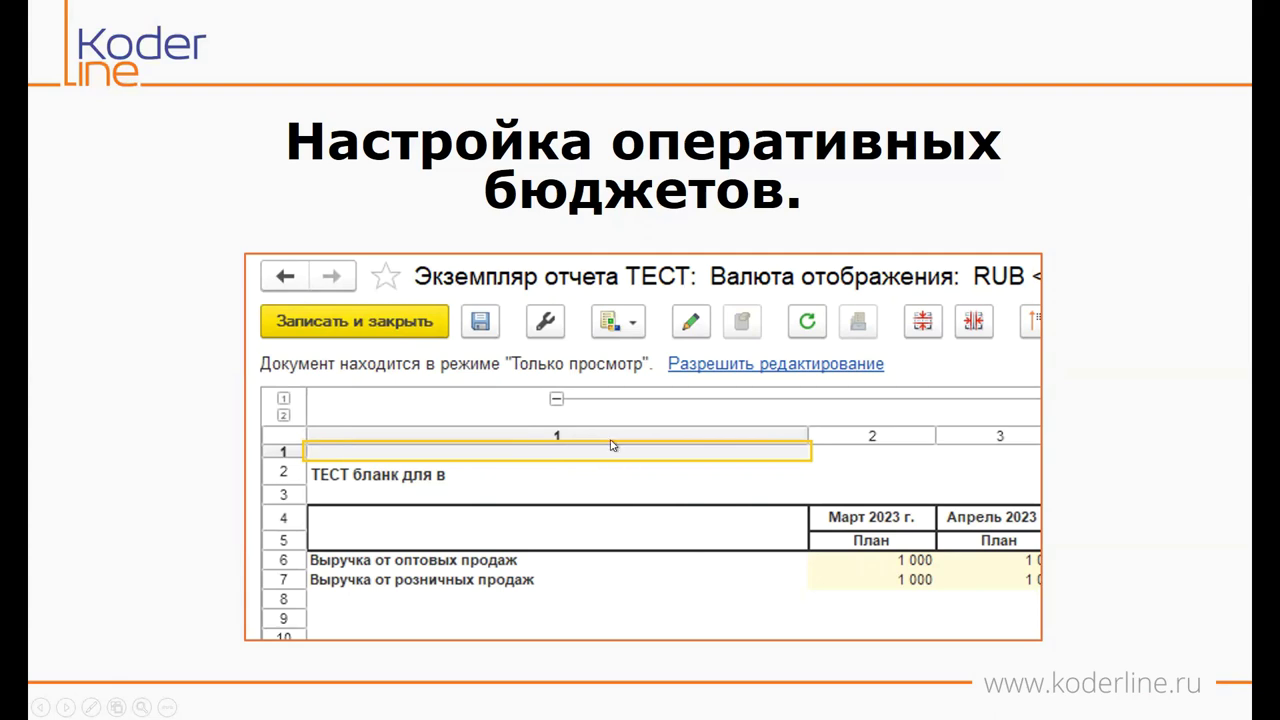
key(Right)
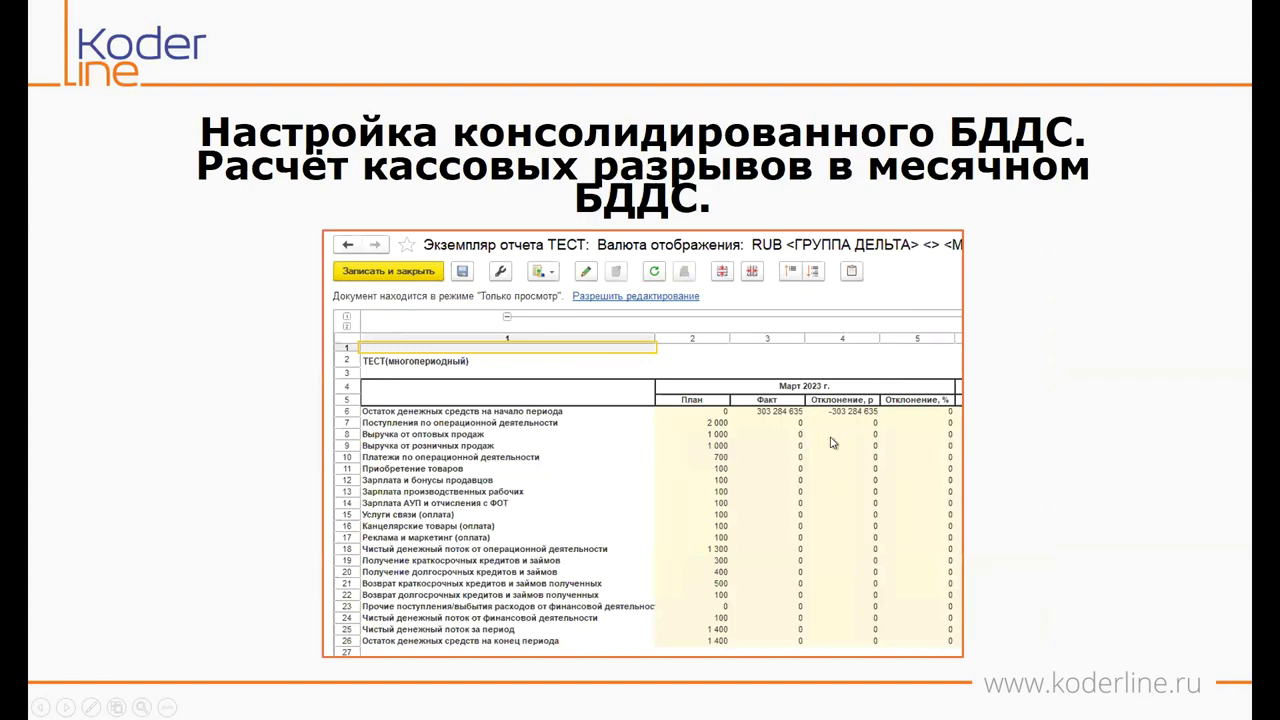
key(Right)
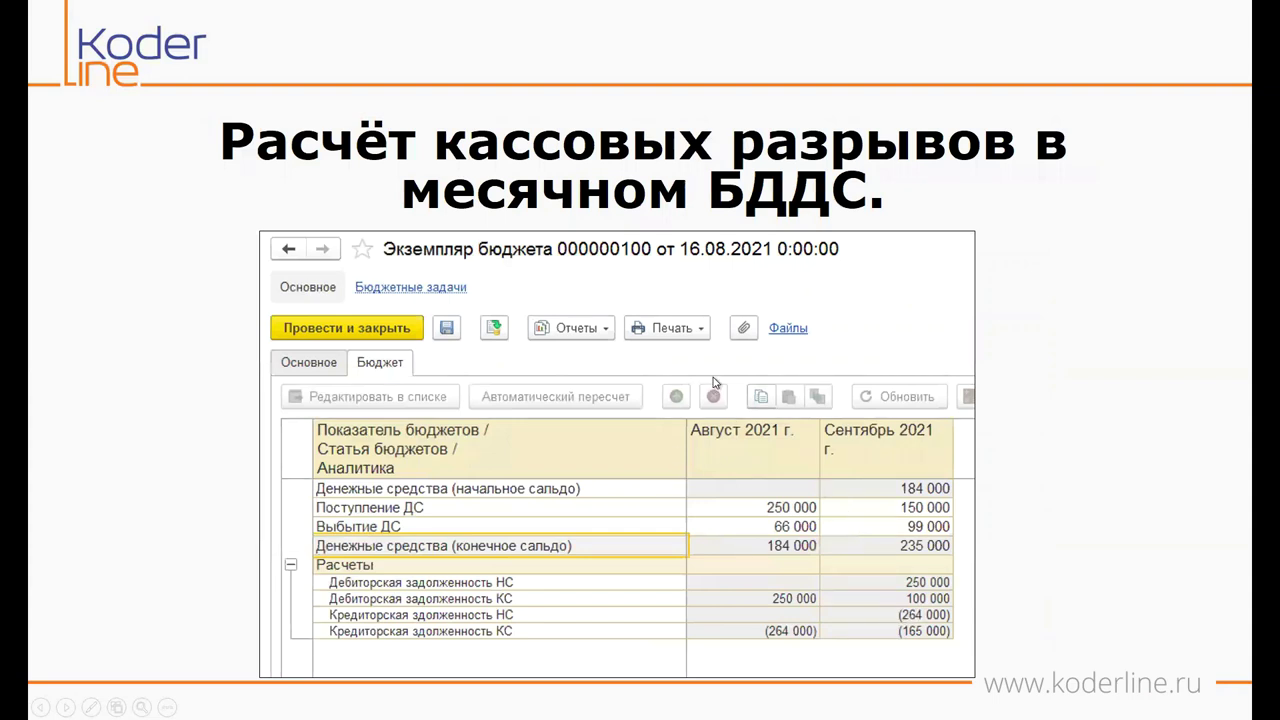
key(Right)
key(Left)
- Switch from the slide show to the Excel workbook Книга1 with the cash-flow budget table
key(alt+Tab)
key(alt+Tab)
key(alt+Tab)
key(alt+Tab)
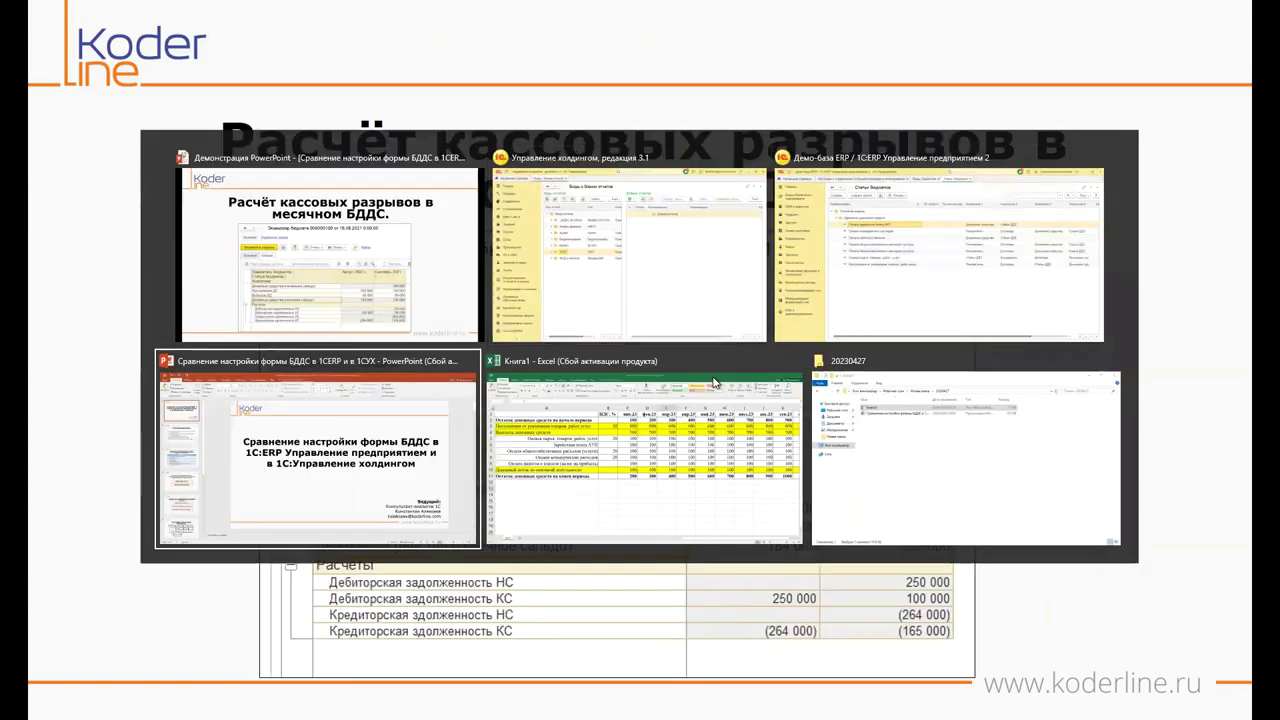
click(714, 383)
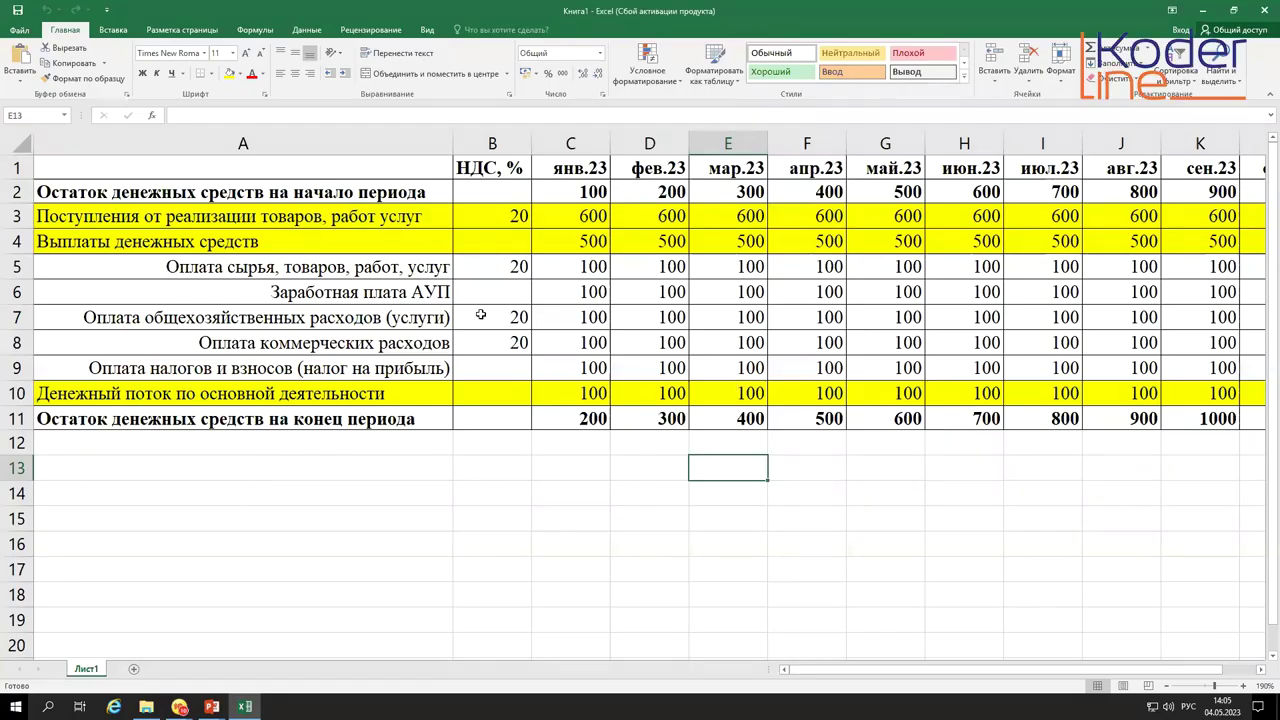
- Examine the layout of the cash-flow budget table: the item rows, the month headers and the НДС, % column
click(351, 291)
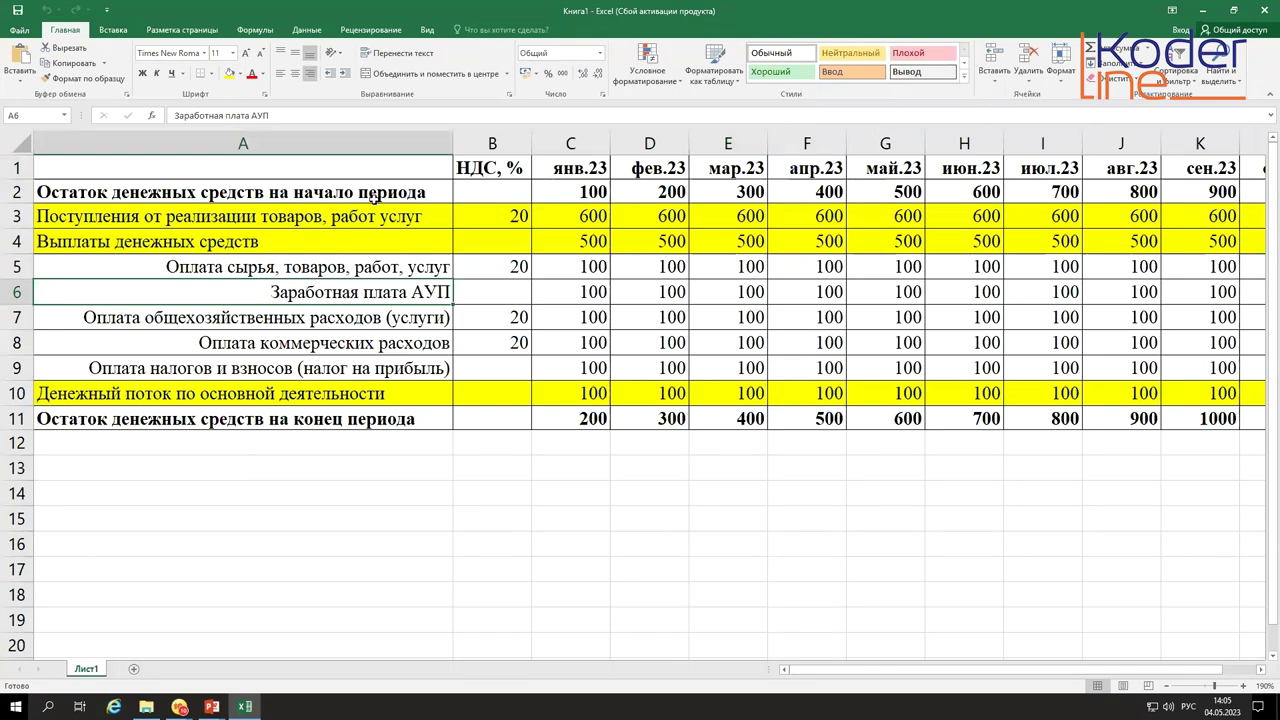
drag(376, 166, 964, 424)
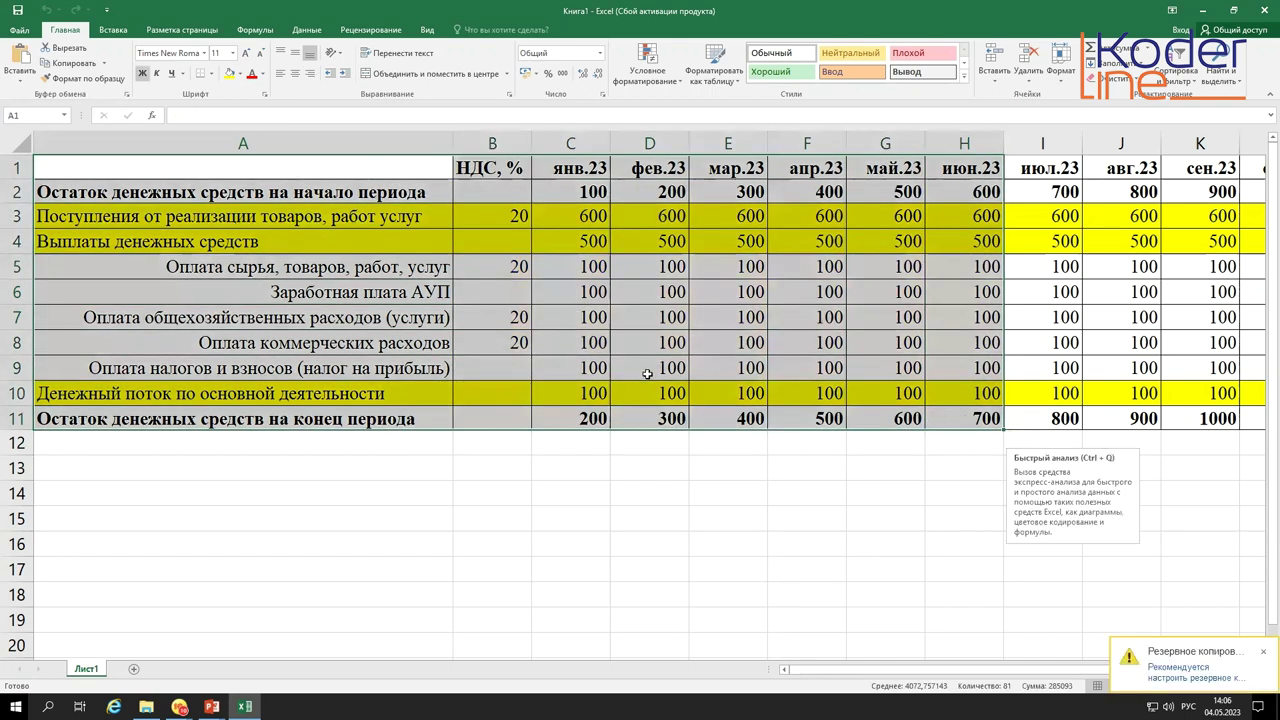
click(550, 303)
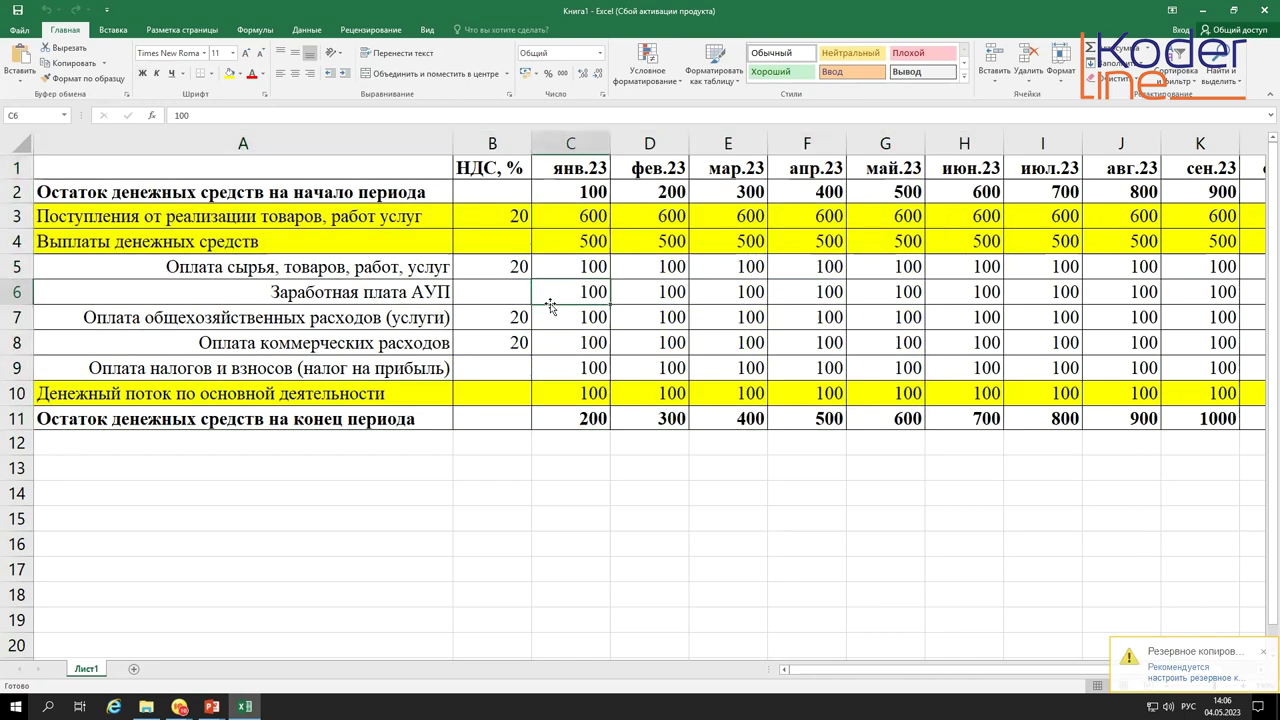
click(289, 193)
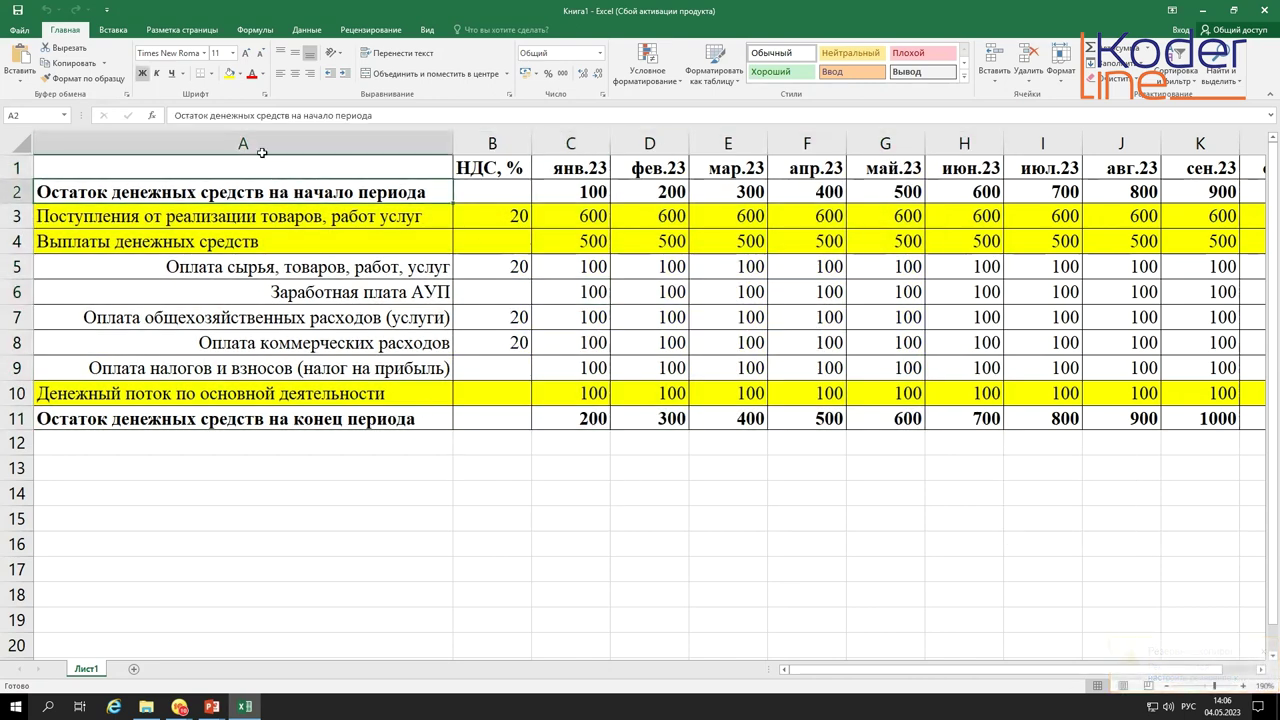
drag(262, 188, 285, 420)
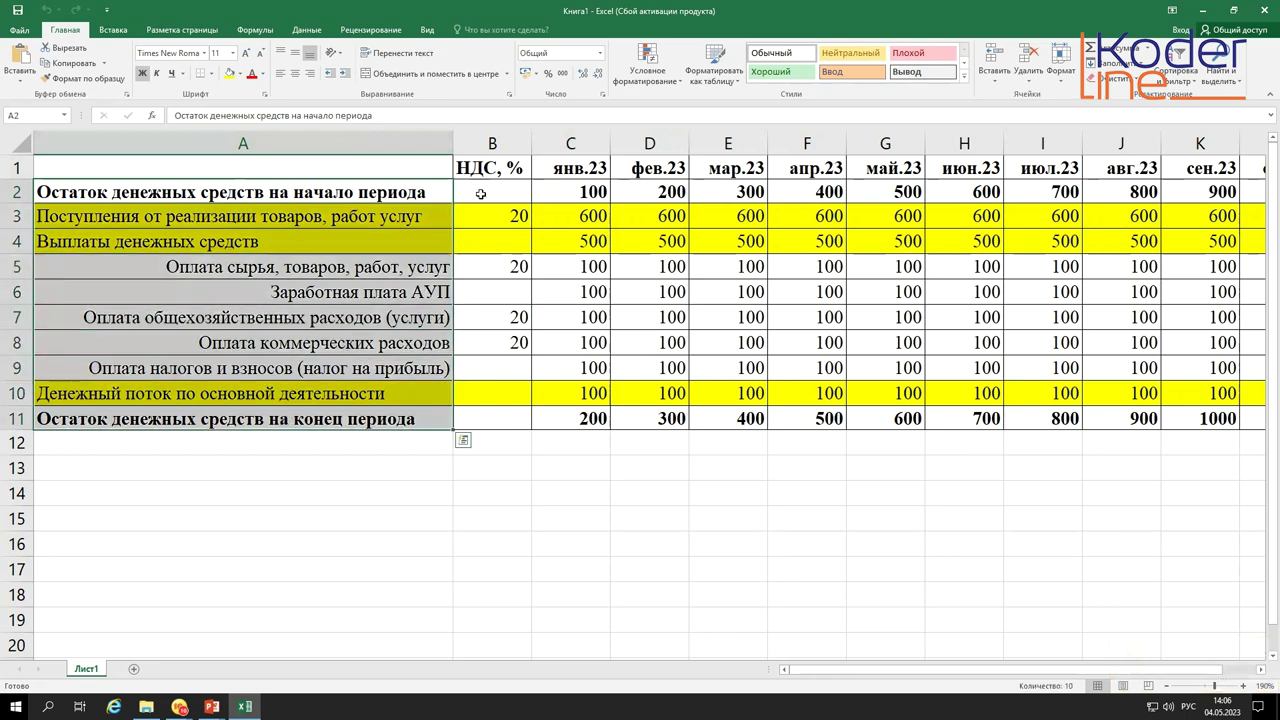
drag(600, 167, 1200, 165)
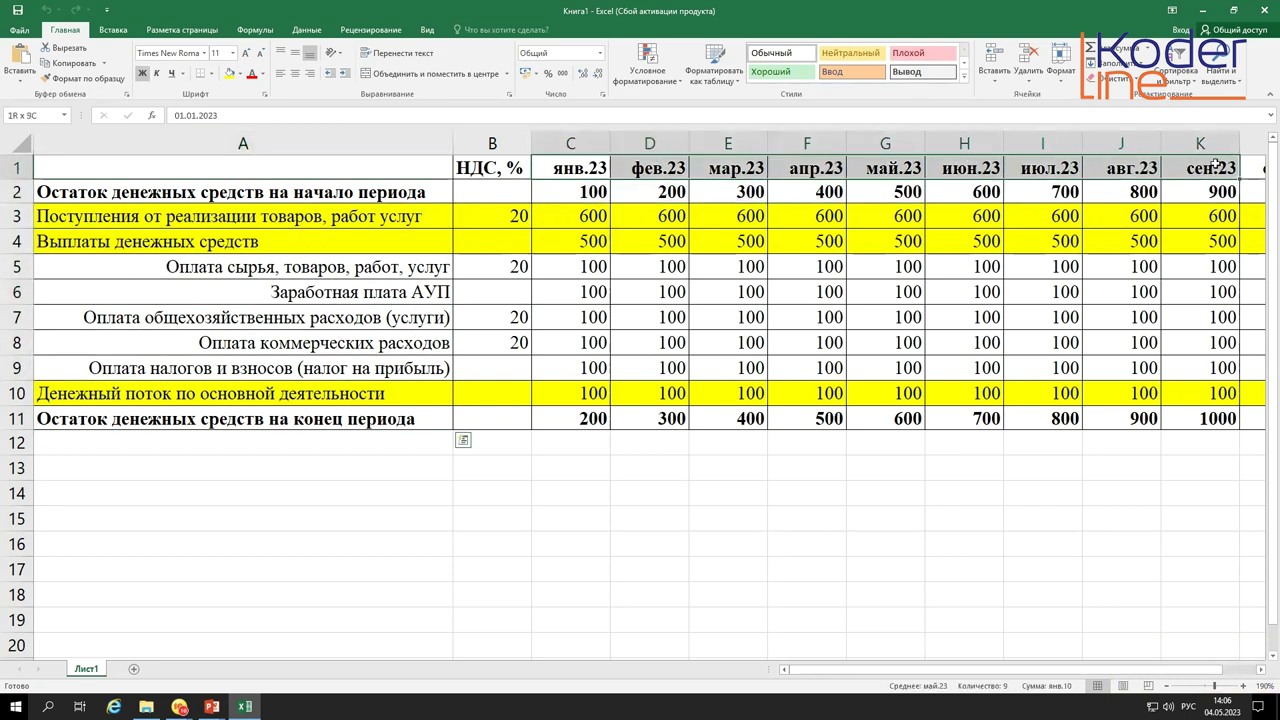
click(483, 138)
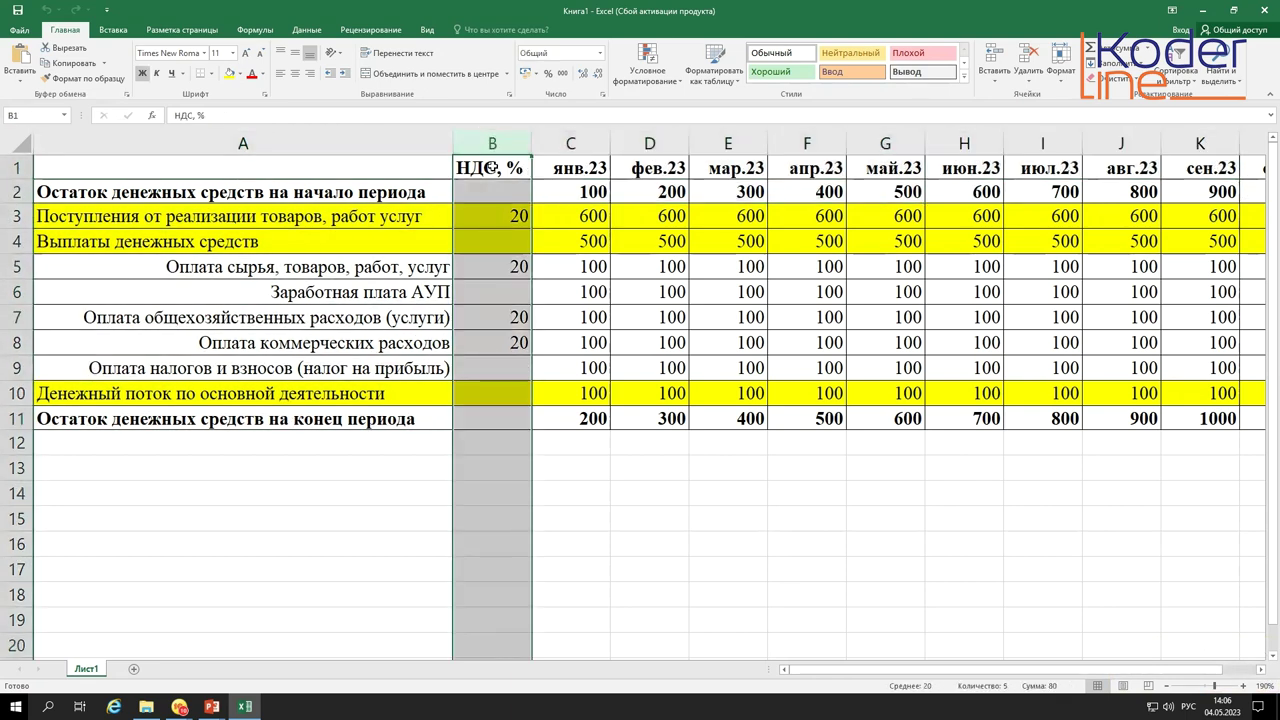
- Go through the budget rows from the opening cash balance, receipts and itemized payments to the cash flow from core activity
click(262, 192)
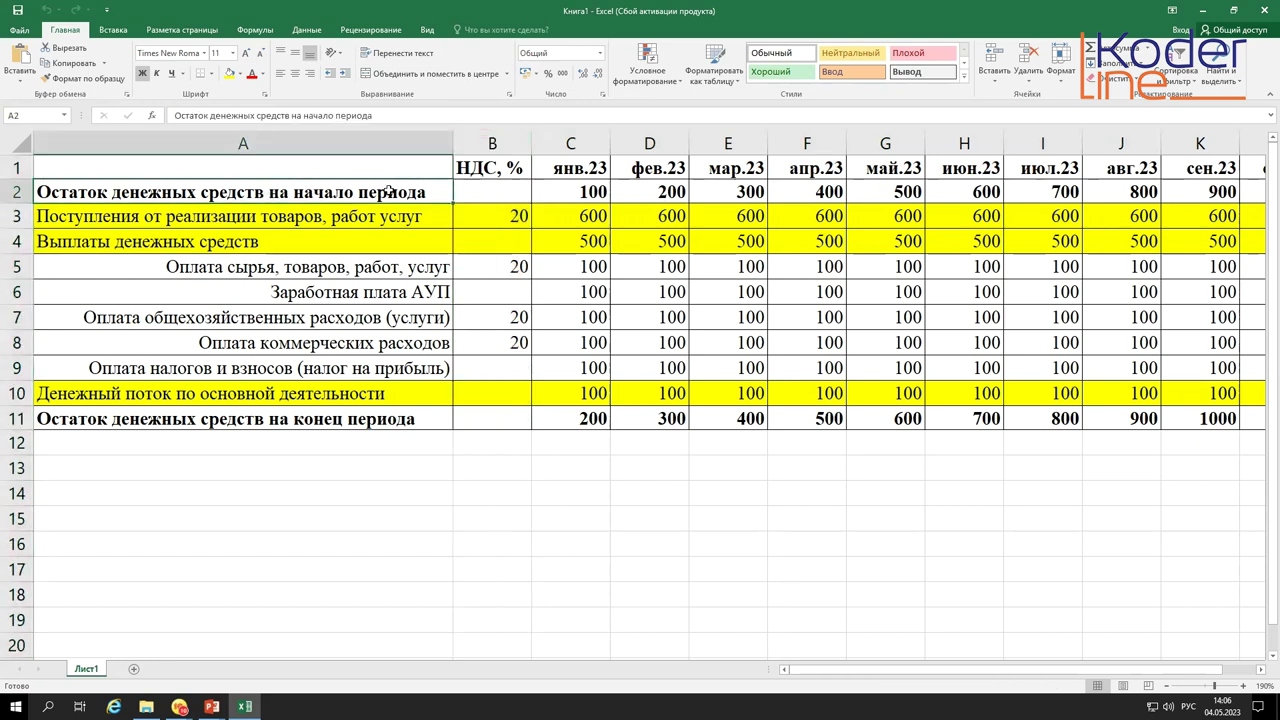
drag(264, 194, 606, 208)
drag(385, 217, 563, 221)
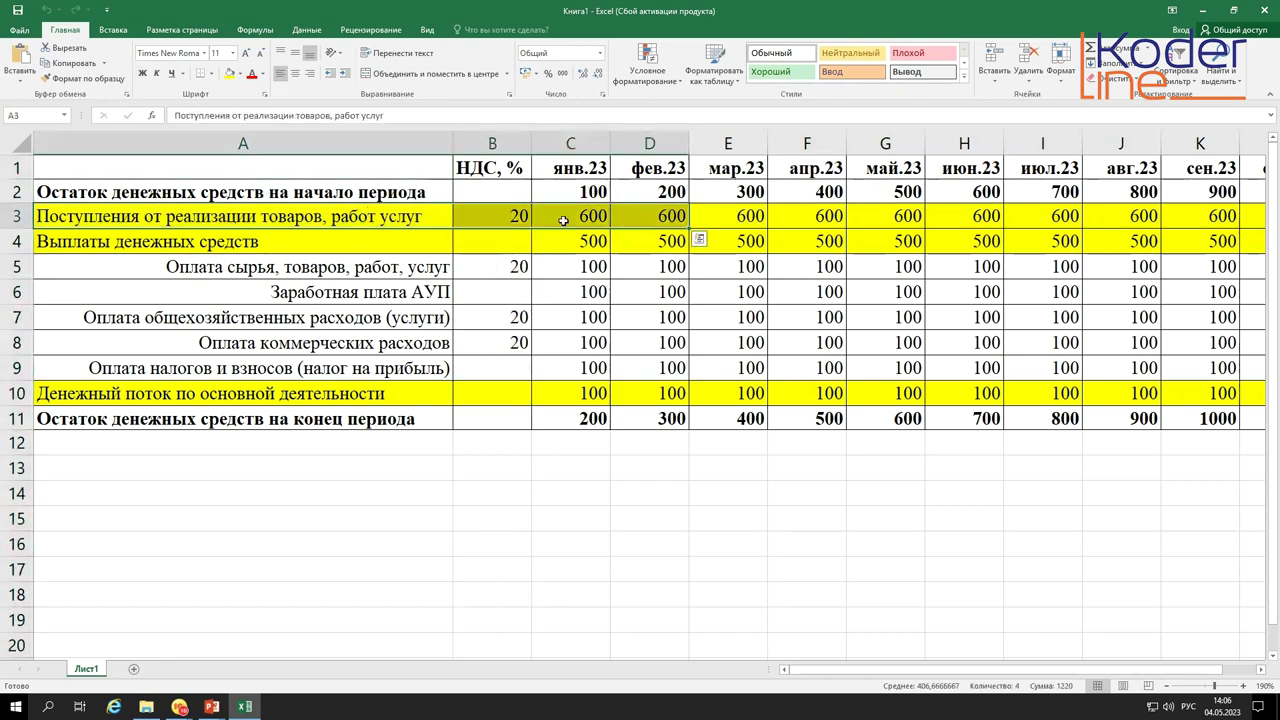
click(318, 240)
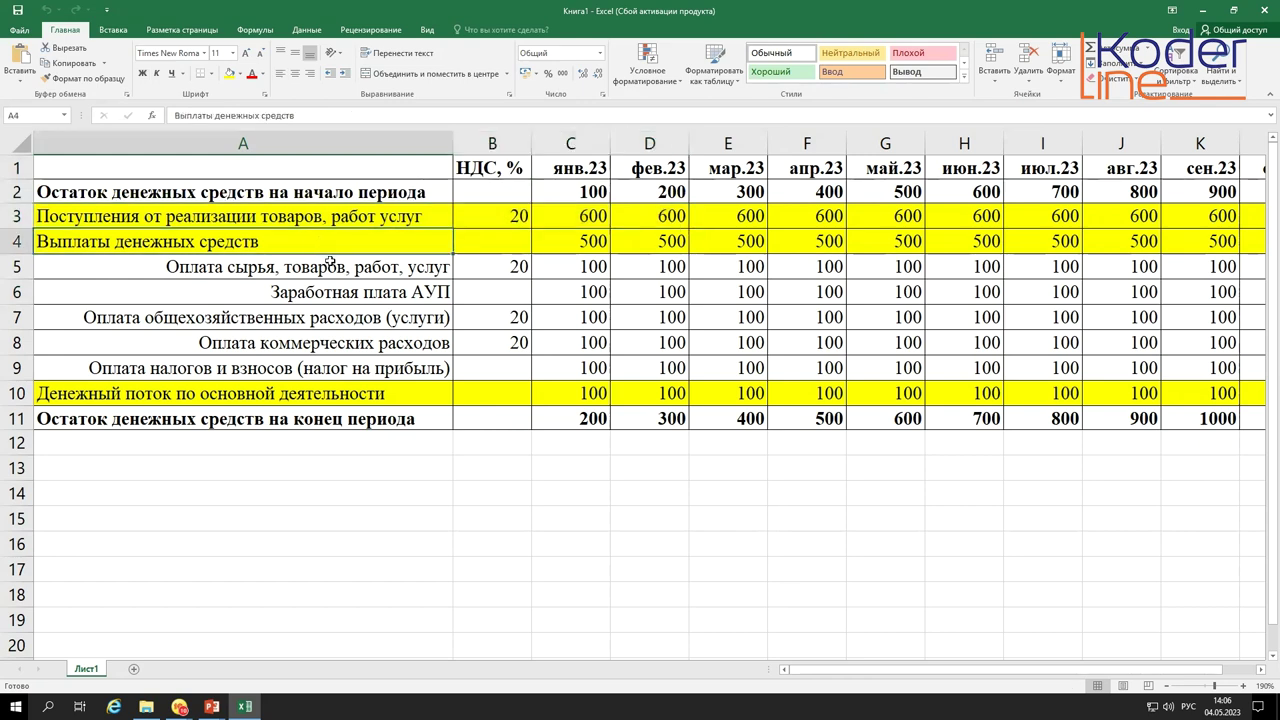
drag(340, 266, 406, 363)
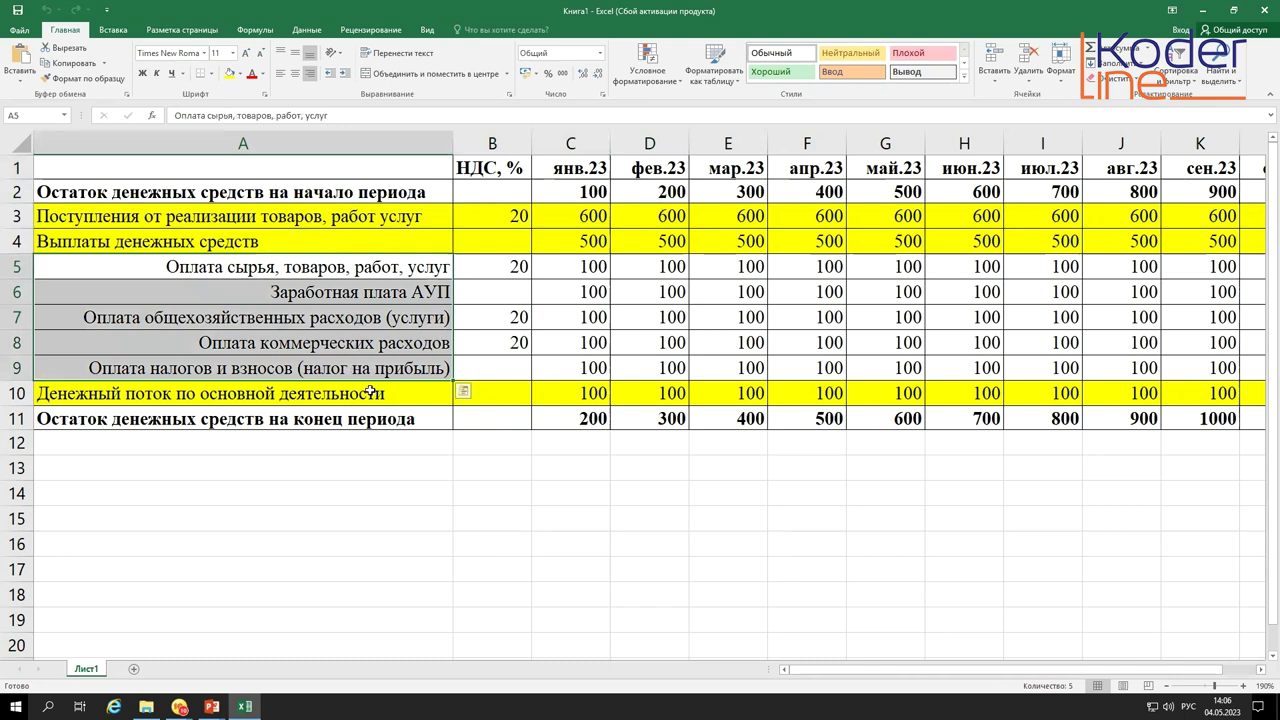
drag(370, 392, 600, 390)
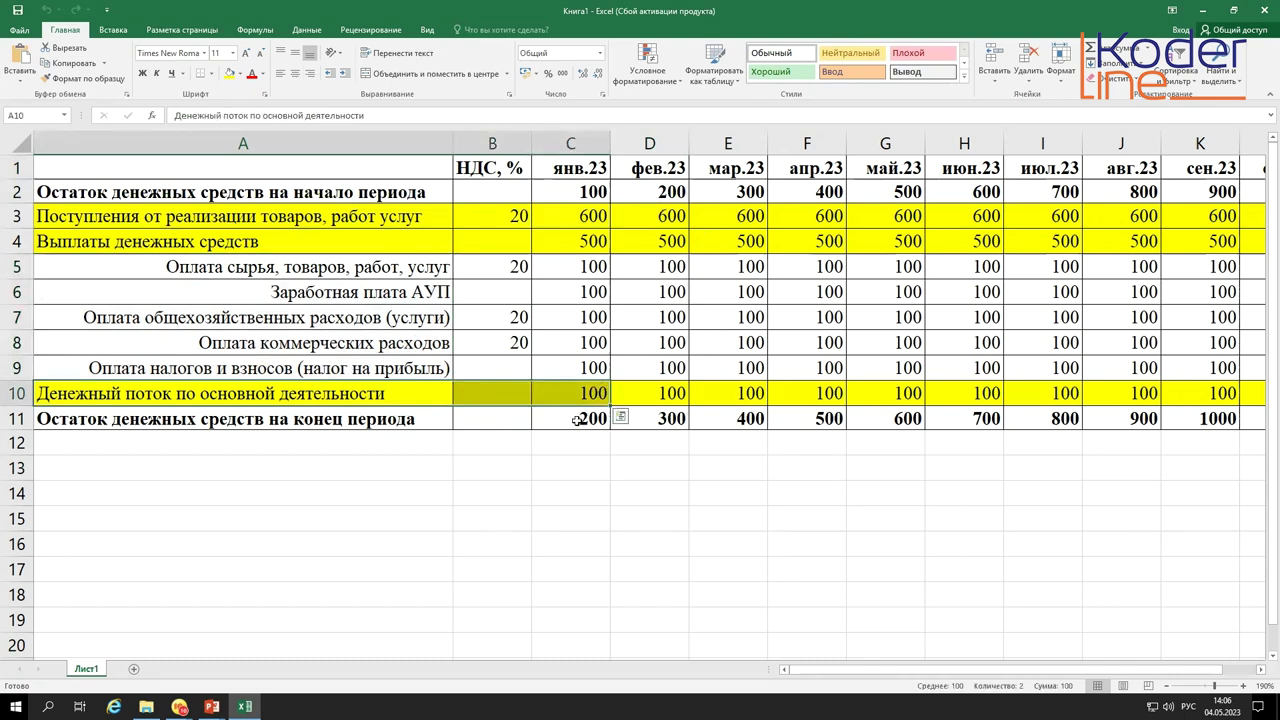
- Inspect the cell contents behind January's closing balance, receipts and payments and February's opening balance, and review the НДС, % column
click(578, 422)
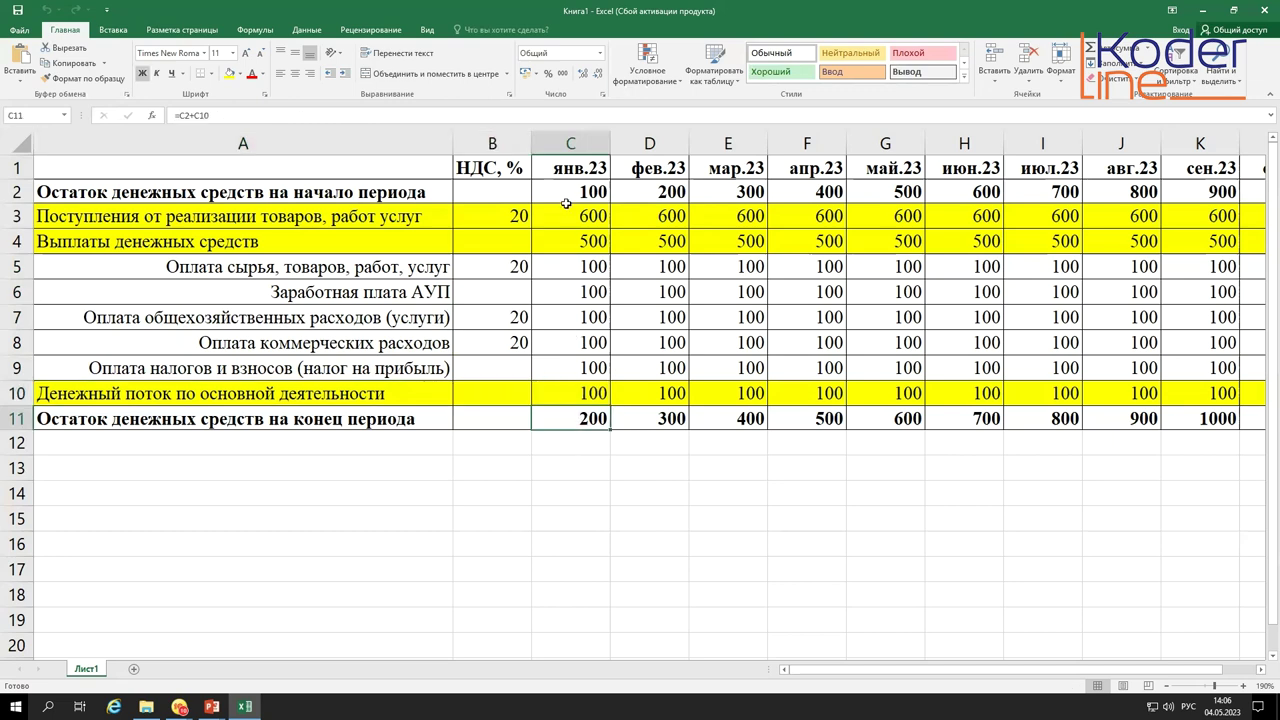
click(658, 188)
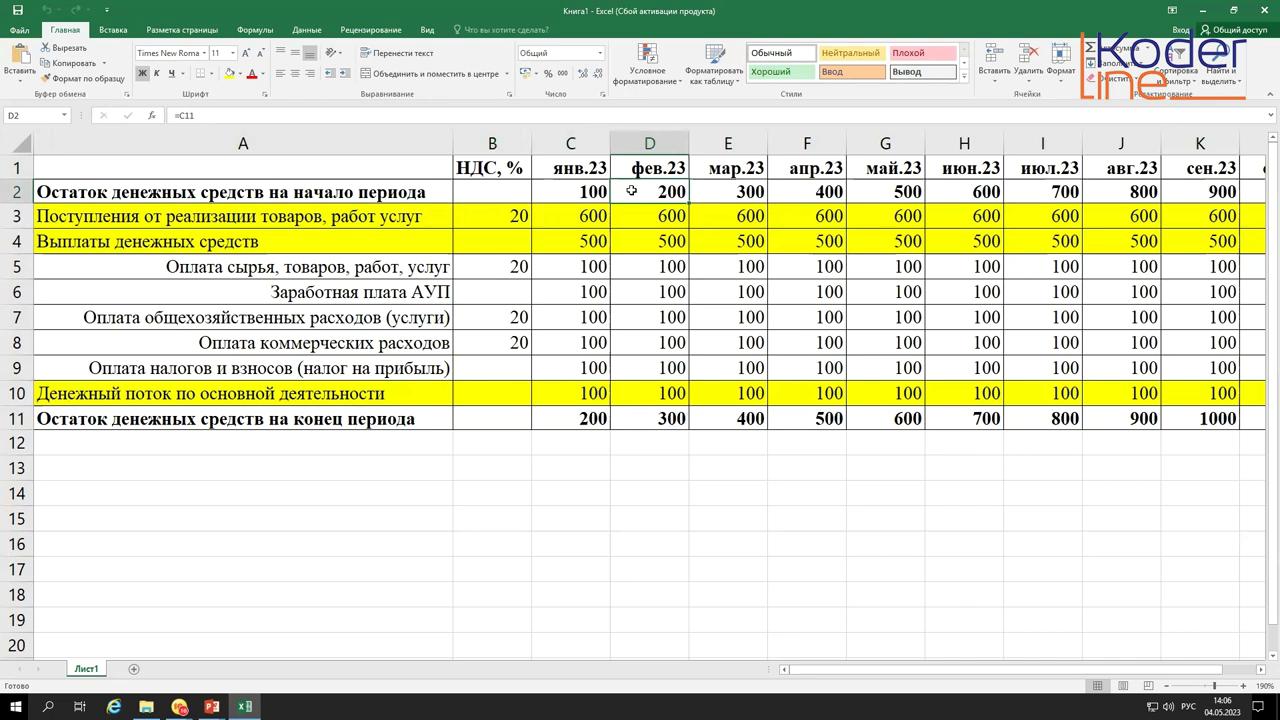
click(592, 116)
click(592, 216)
click(545, 116)
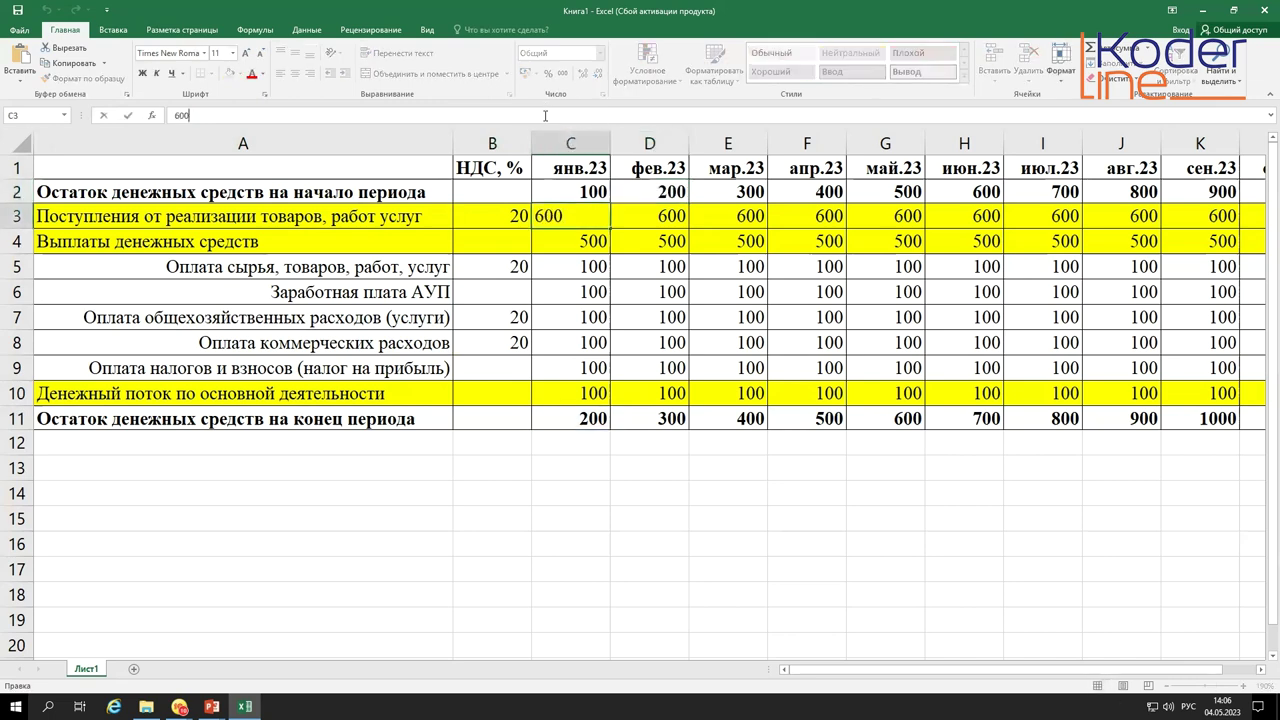
key(Escape)
click(584, 244)
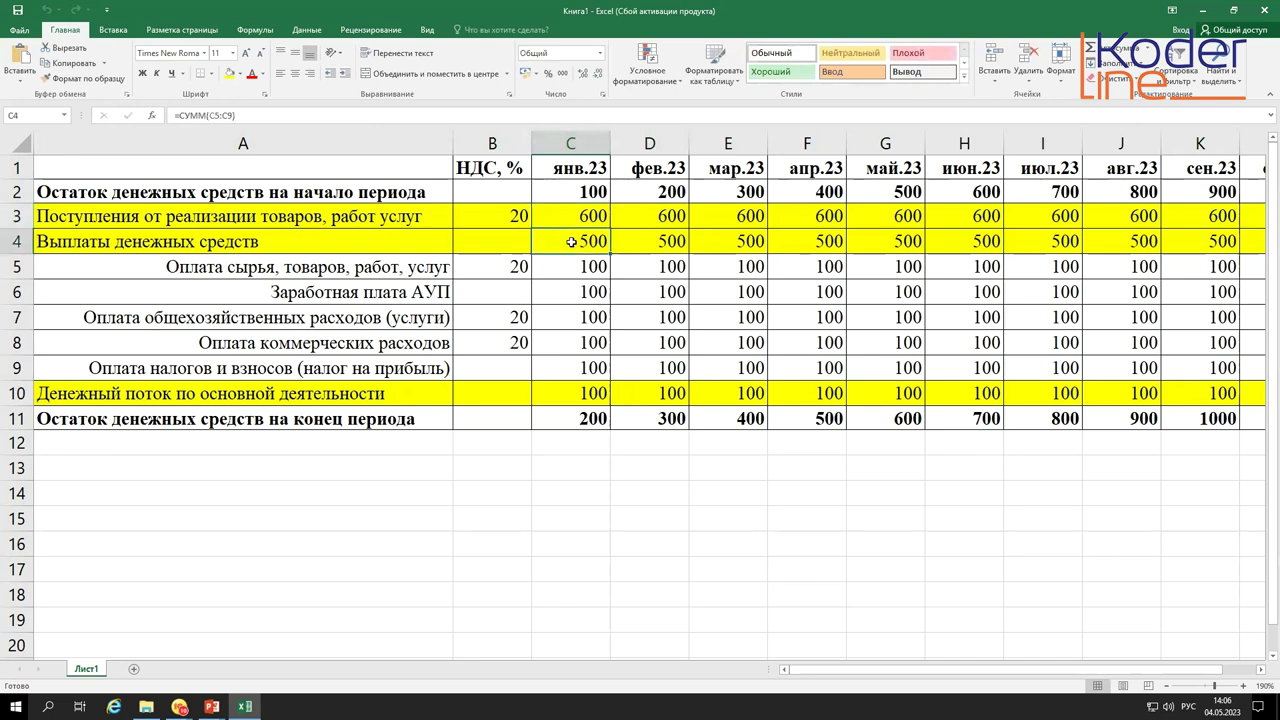
click(490, 116)
key(Escape)
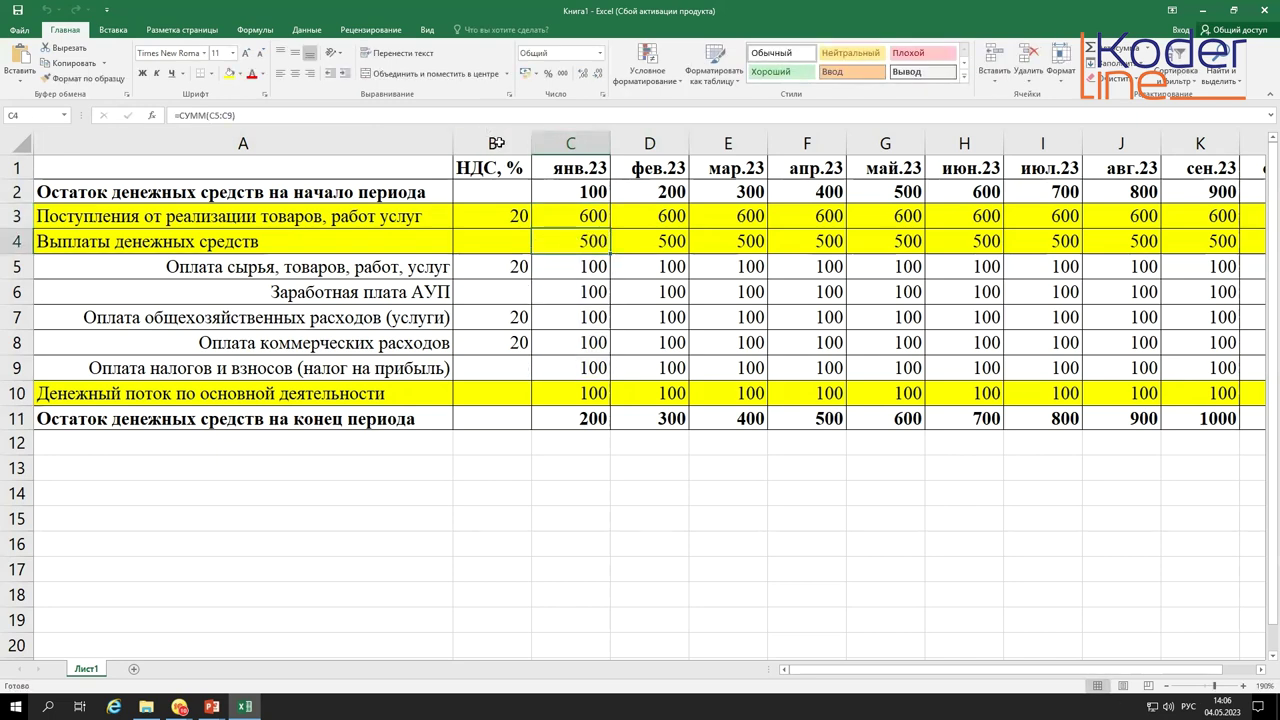
click(497, 142)
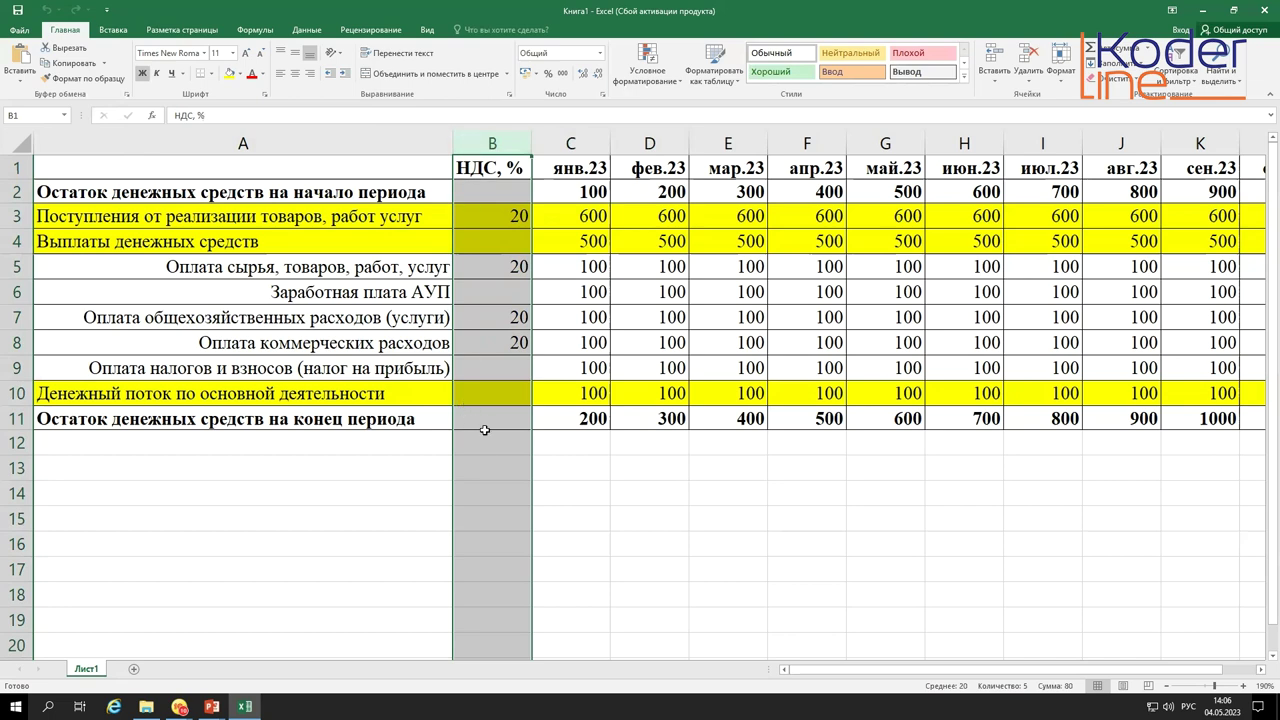
click(591, 516)
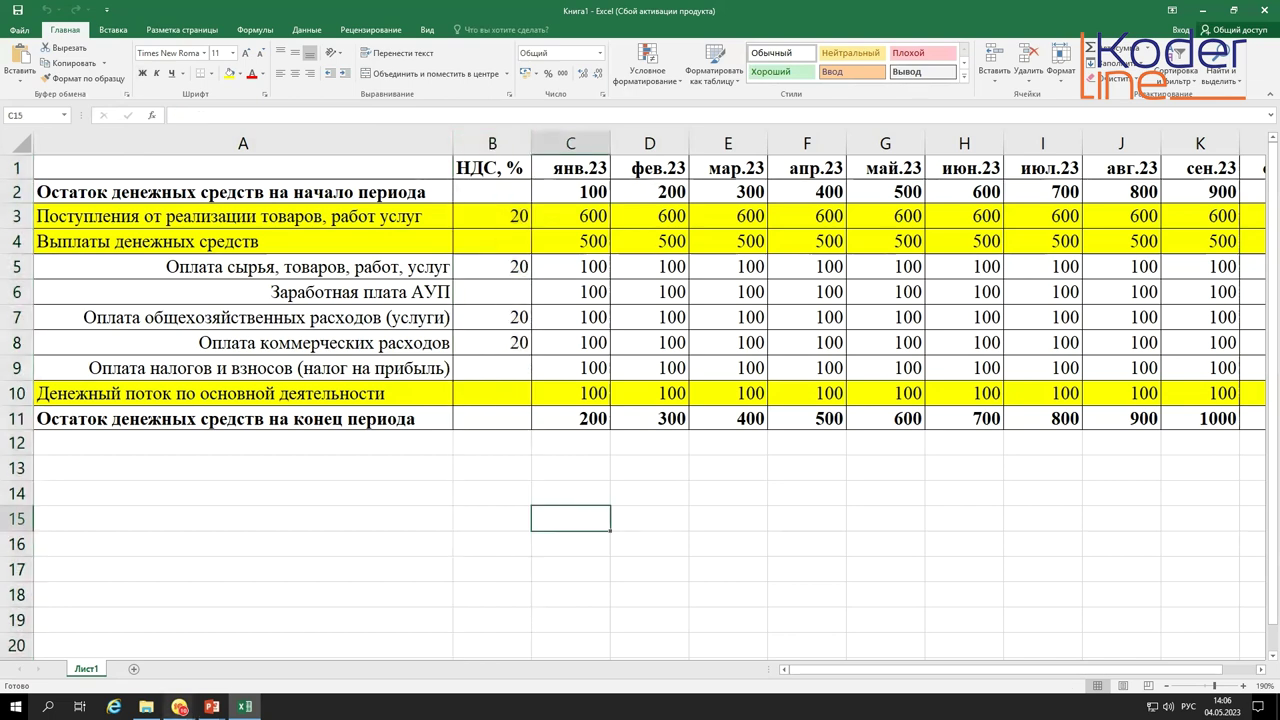
- Switch to the maximized 1C:ERP demo base window and close its open budgeting settings and Виды бюджетов pages
mouse_move(179, 706)
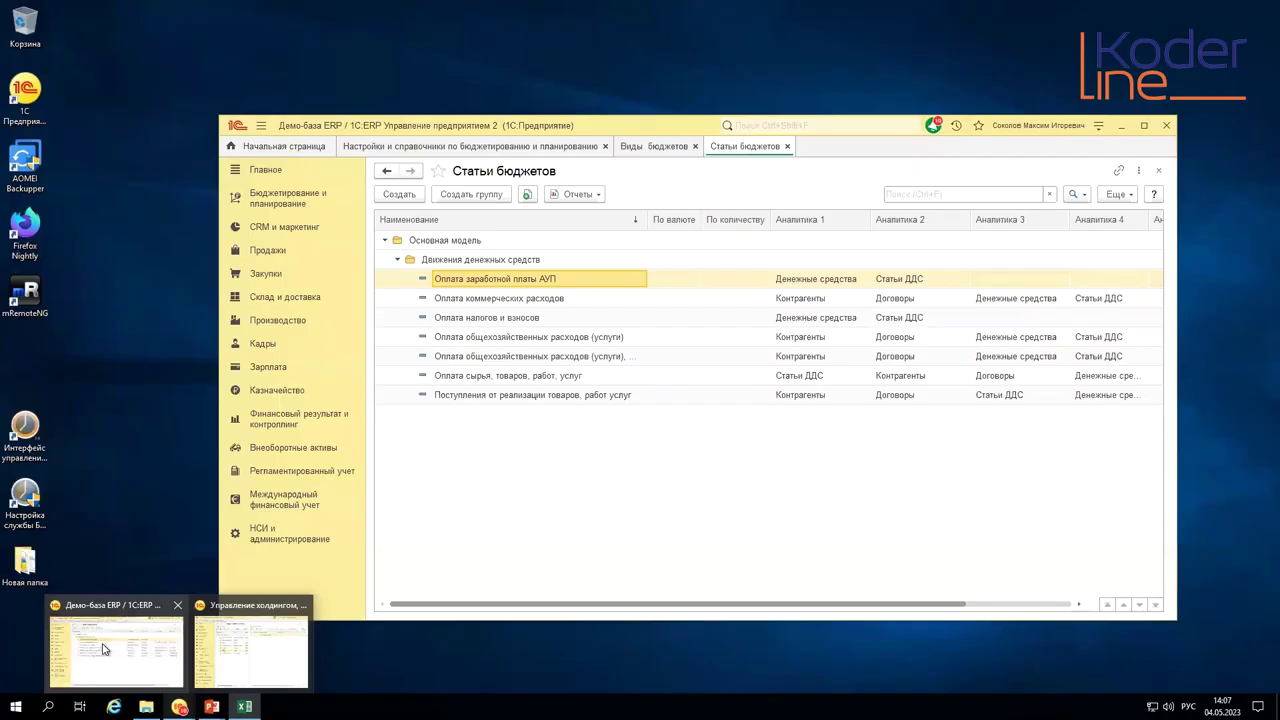
click(115, 645)
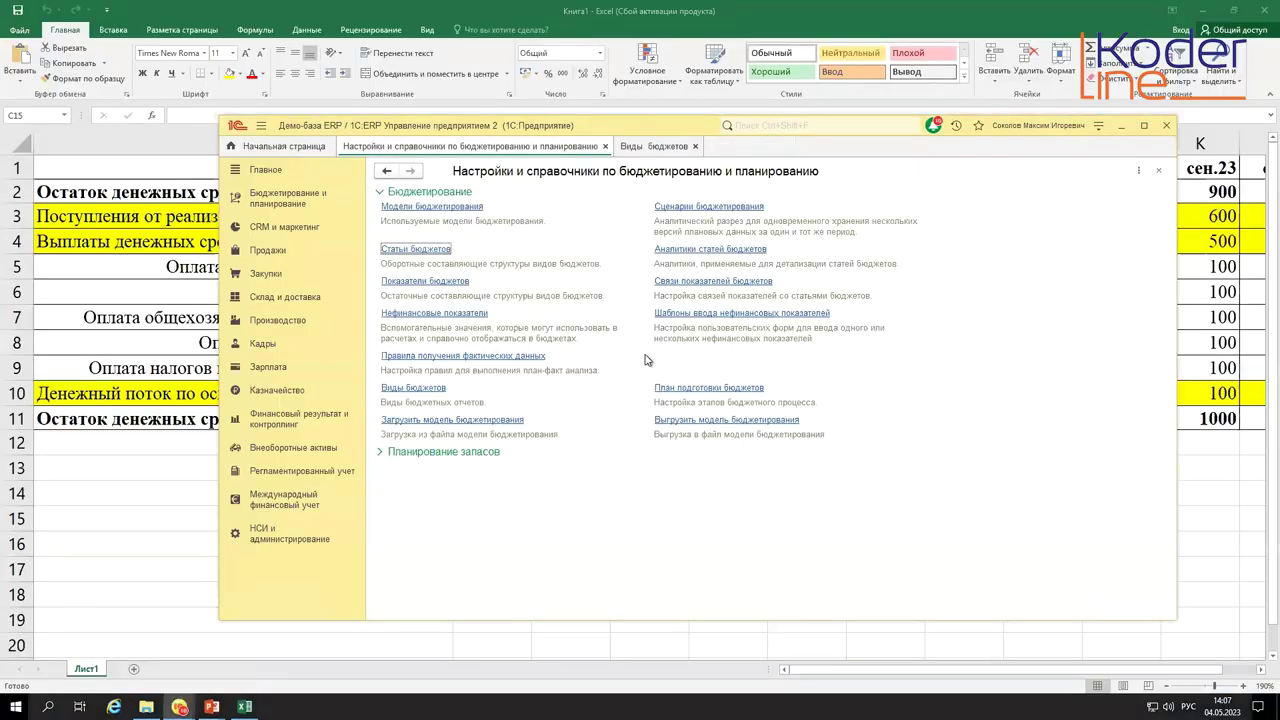
click(286, 203)
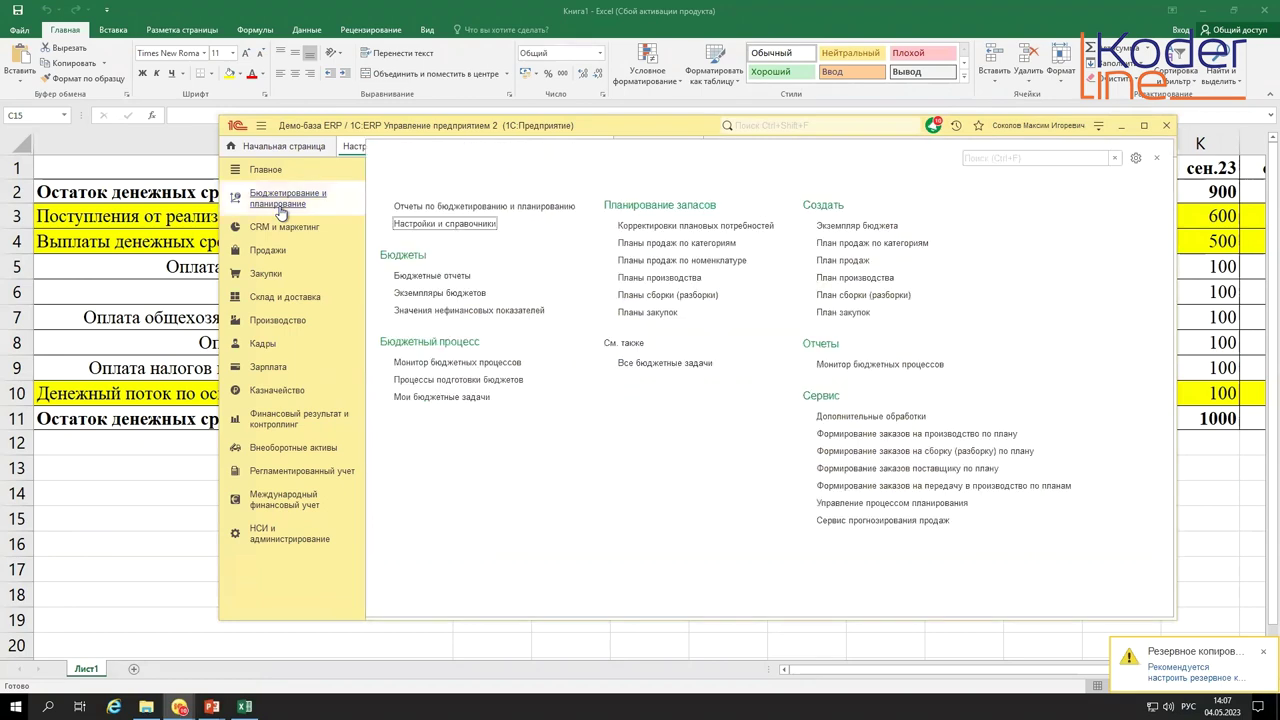
double_click(634, 129)
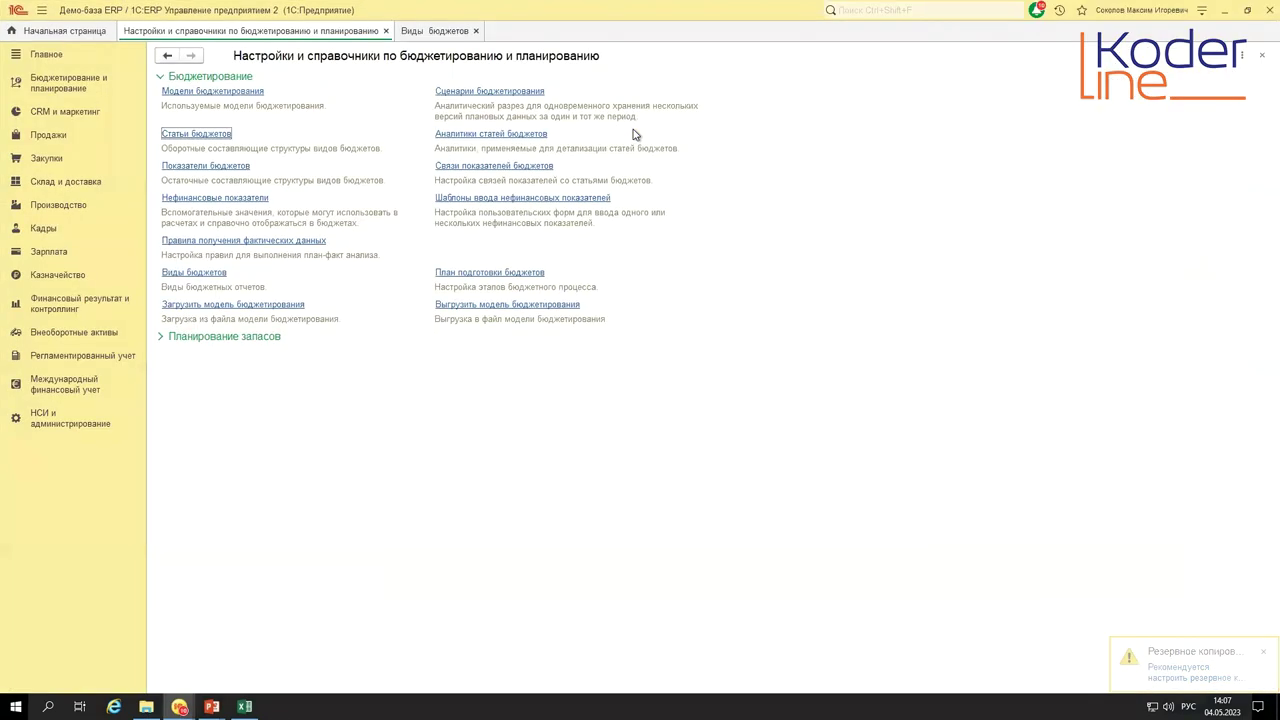
click(386, 32)
click(201, 31)
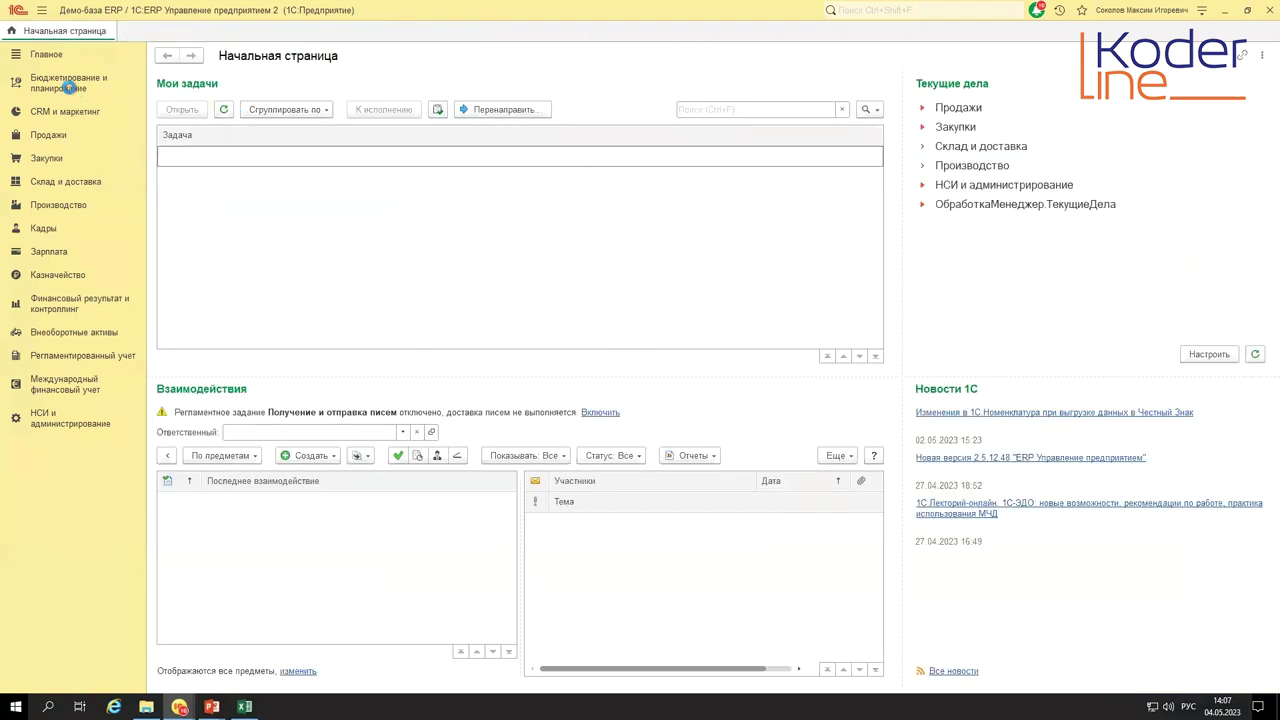
- Open the Виды бюджетов list from the settings and reference books of Бюджетирование и планирование
click(73, 88)
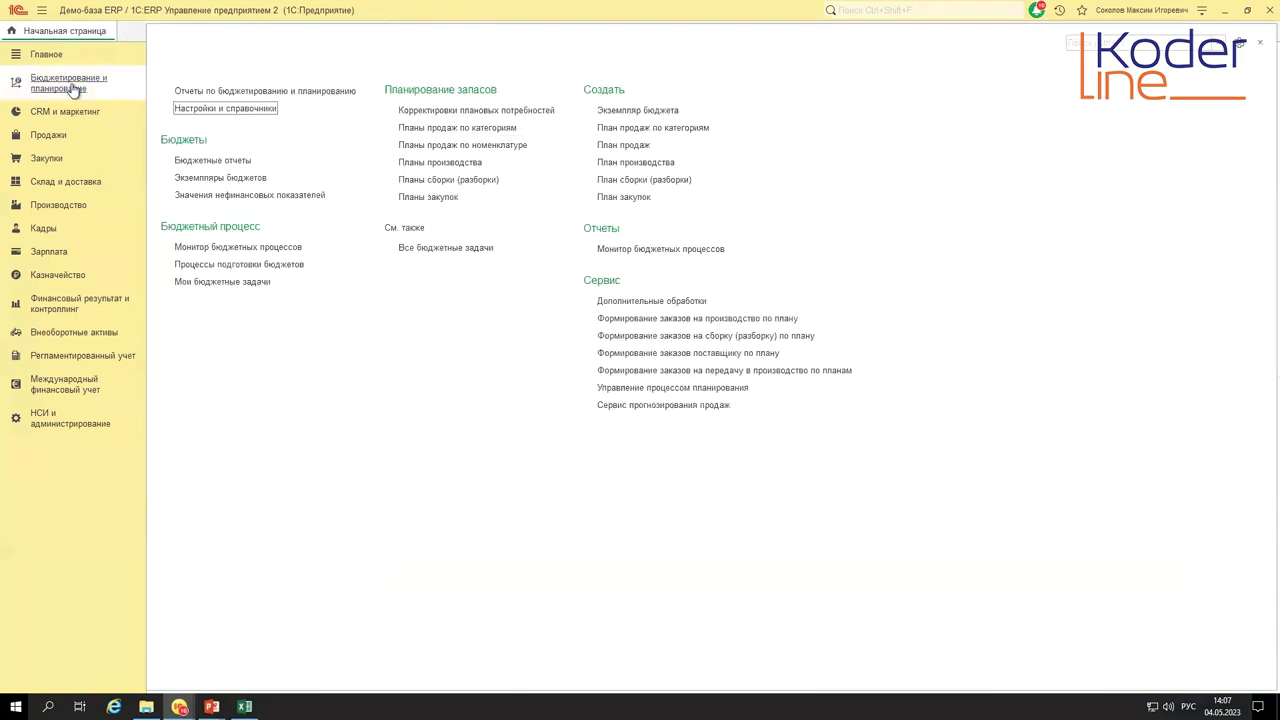
click(234, 110)
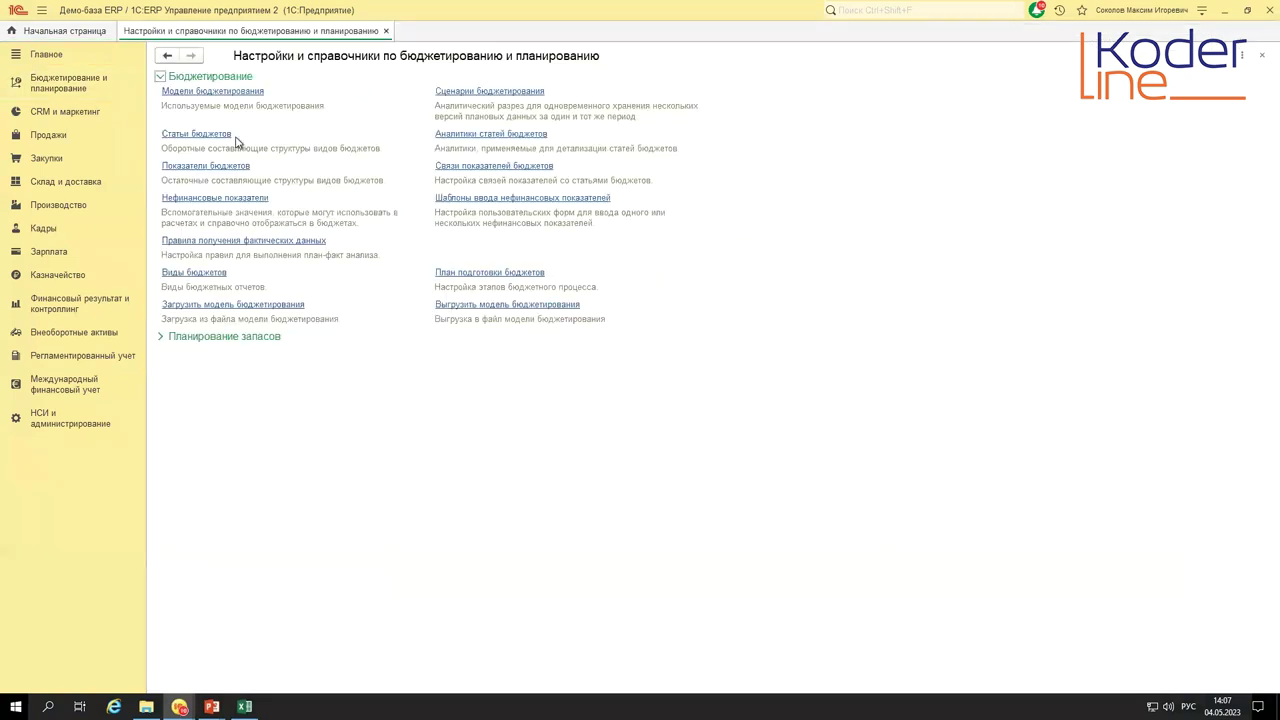
click(194, 274)
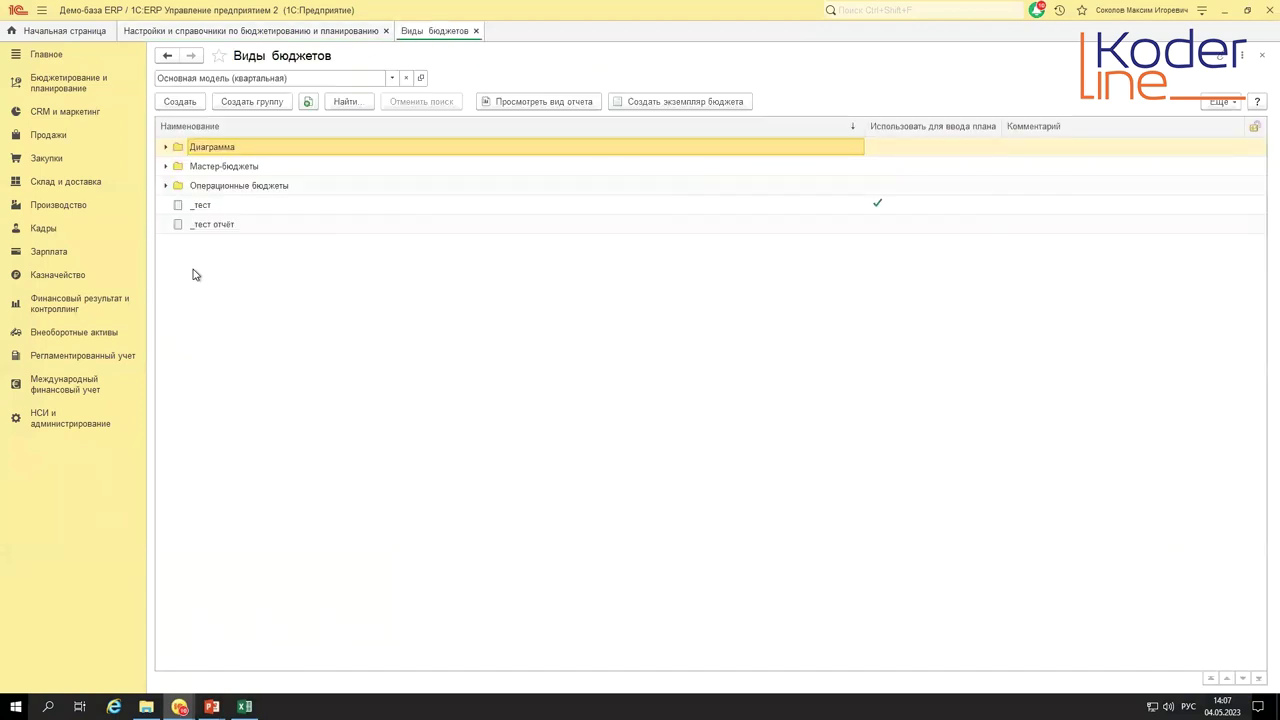
- Create a new budget type and name it "_Оперативный бюджет для ввода данных"
click(180, 101)
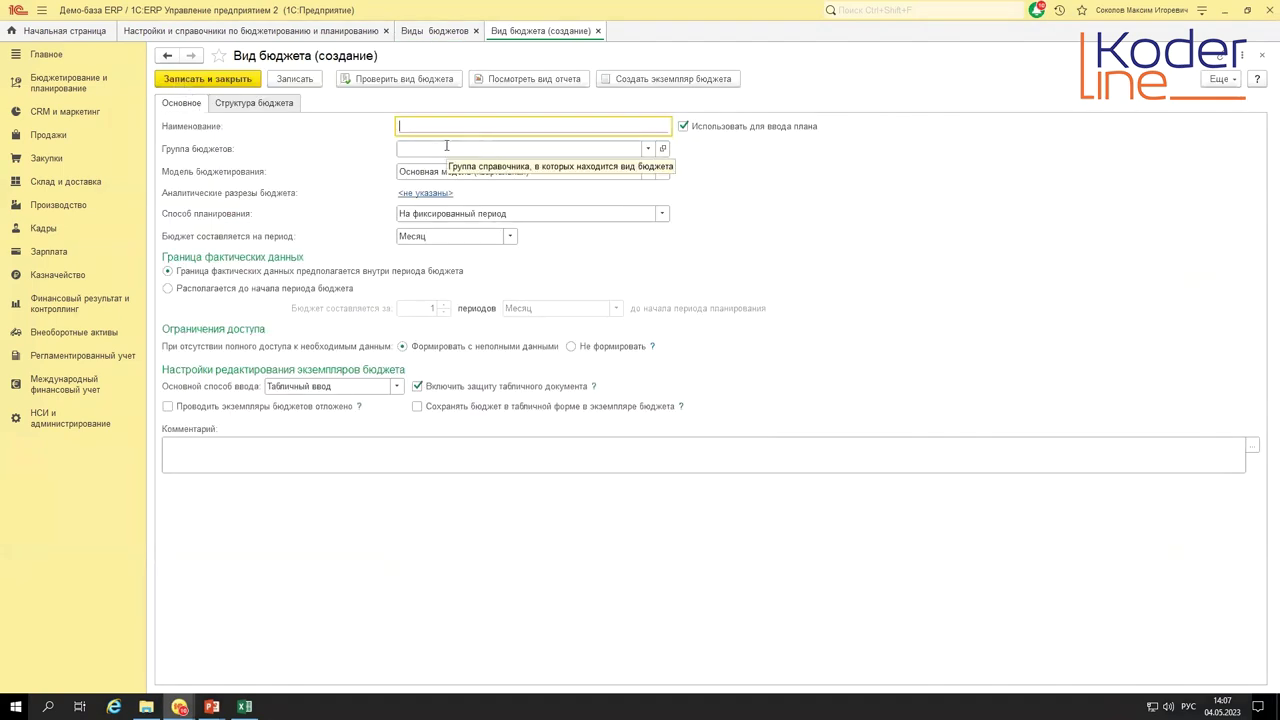
text(В)
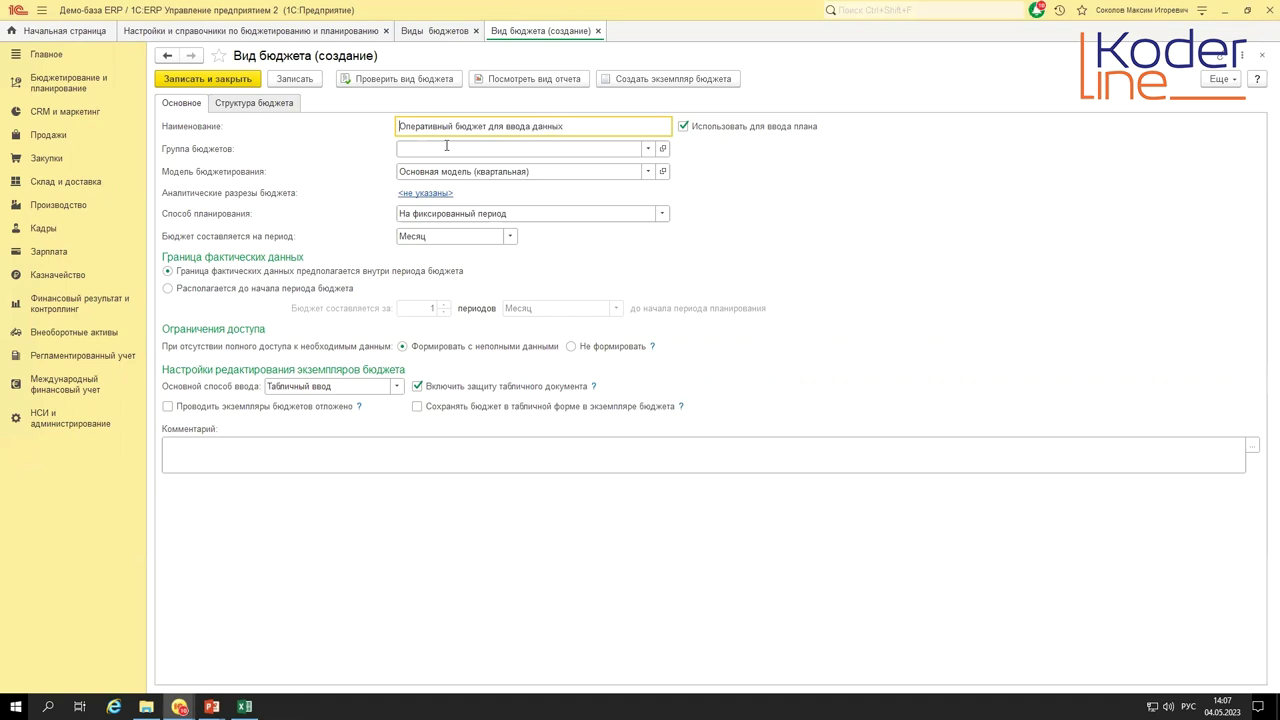
text(_)
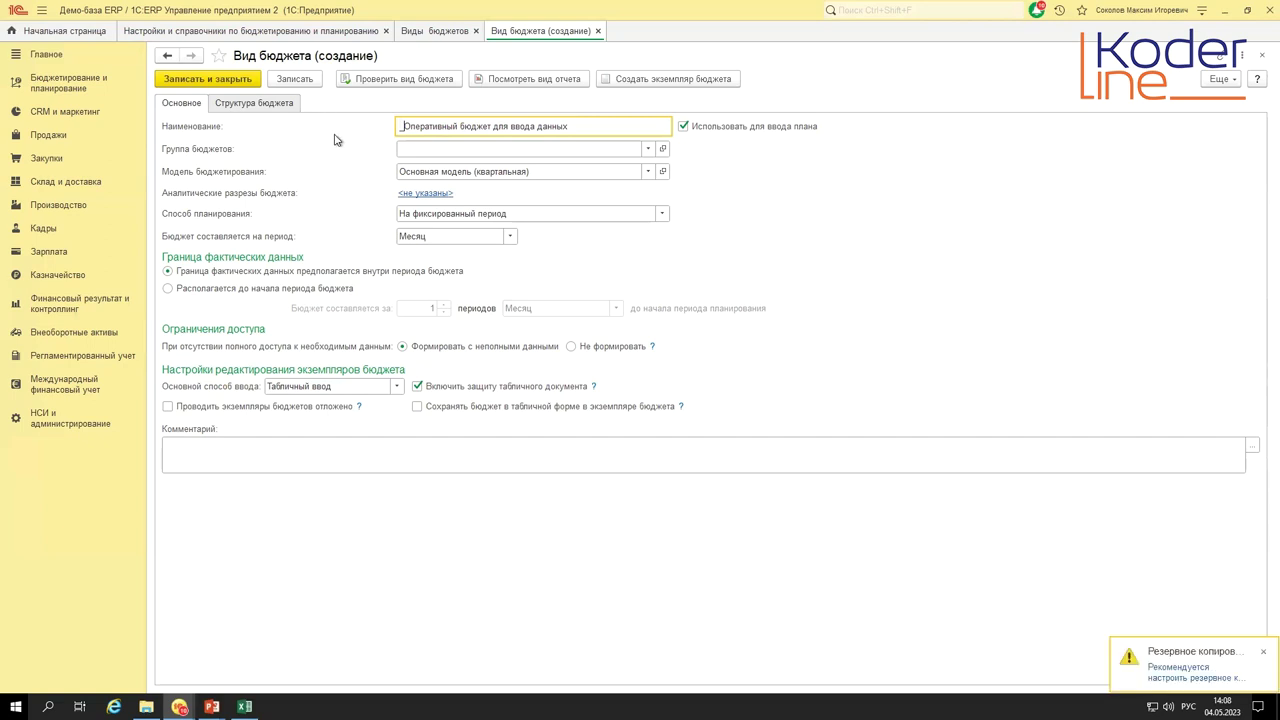
- Review the basic and budget process settings of Основная модель (квартальная), and check the period options available for the budget type
click(662, 171)
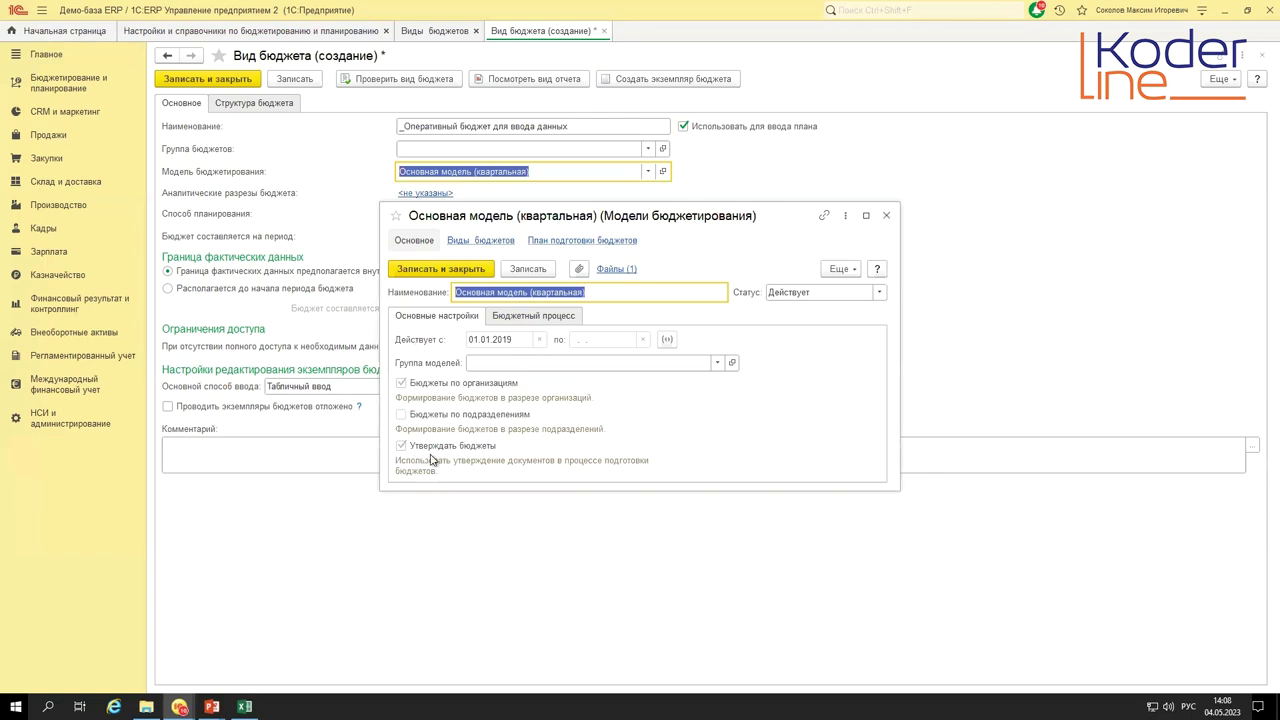
click(545, 316)
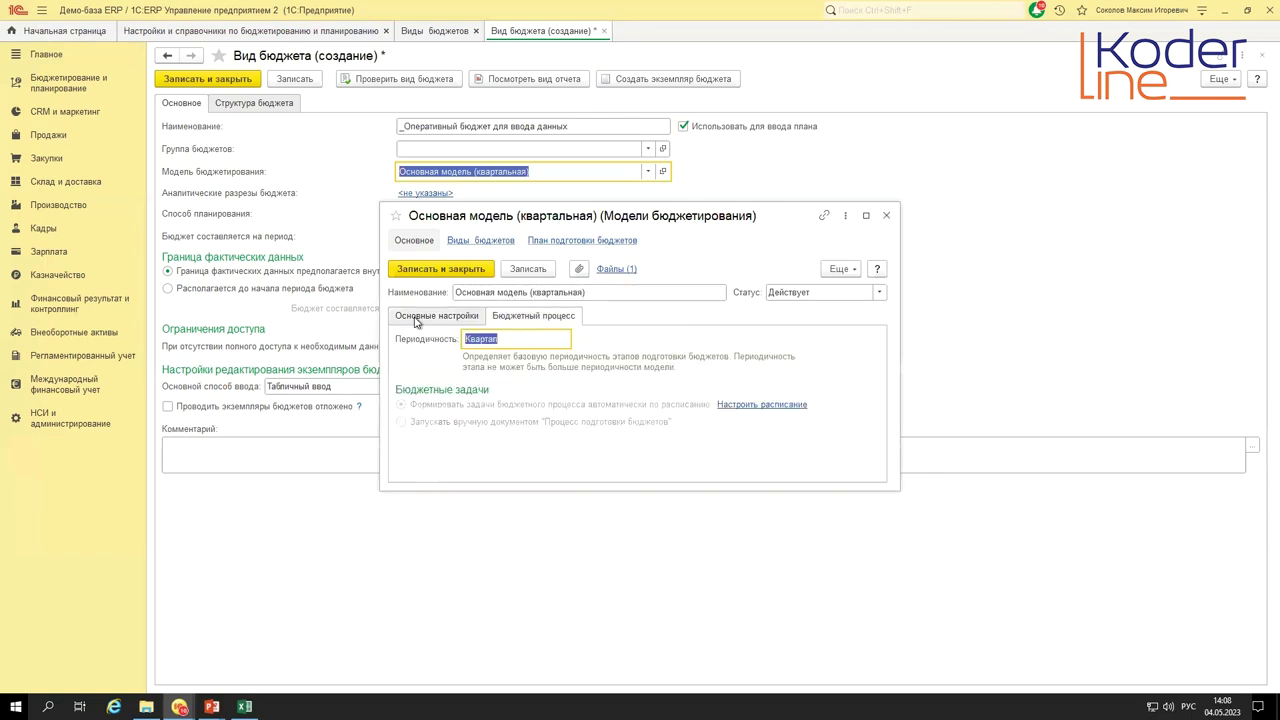
click(438, 318)
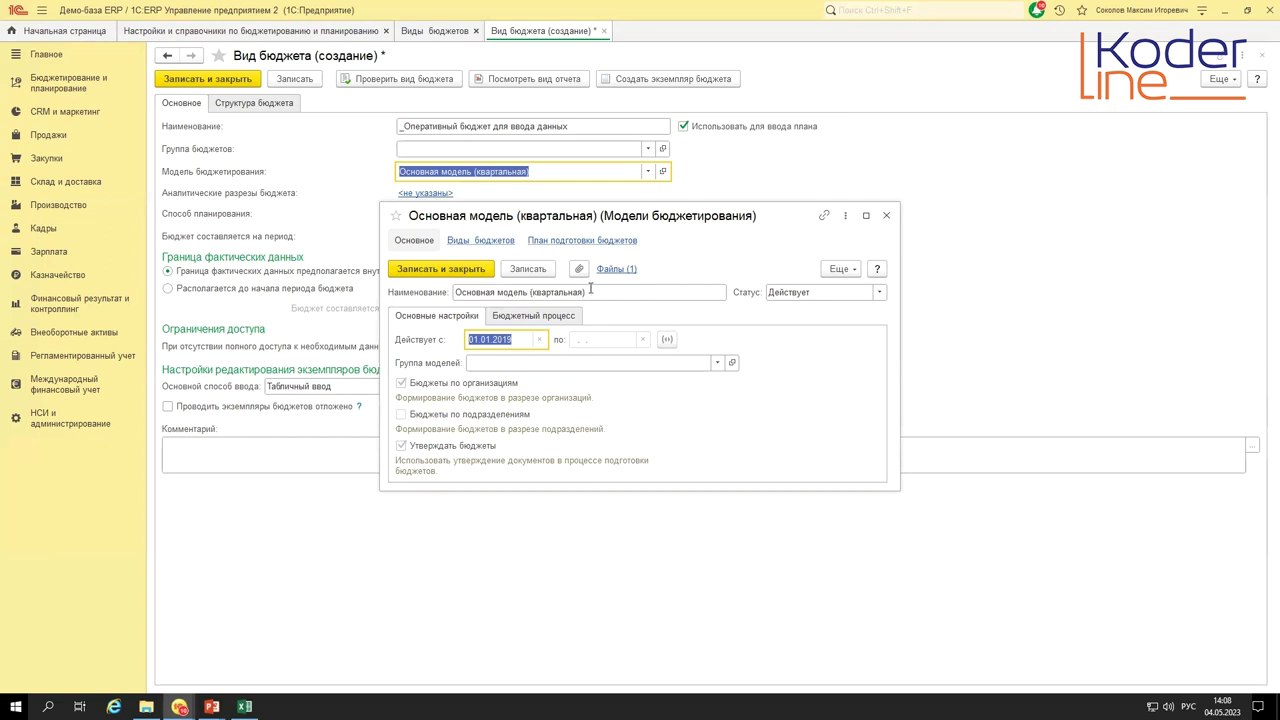
key(Escape)
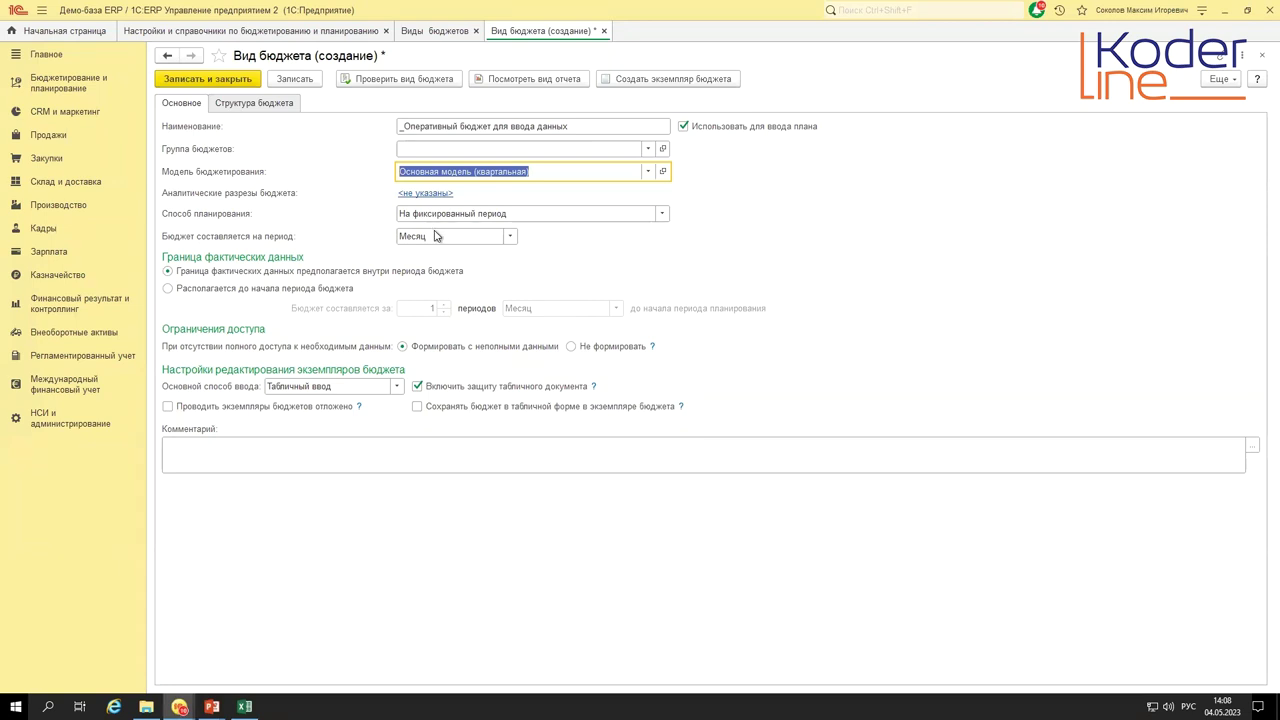
click(510, 237)
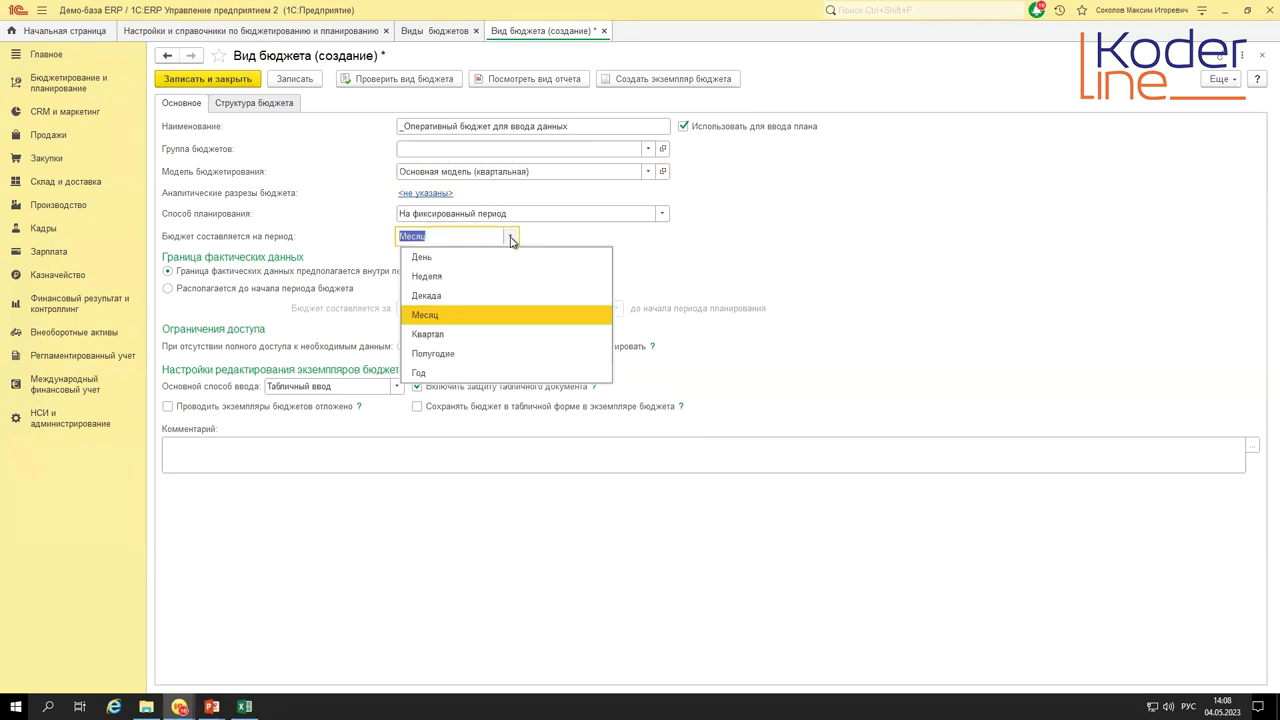
click(510, 237)
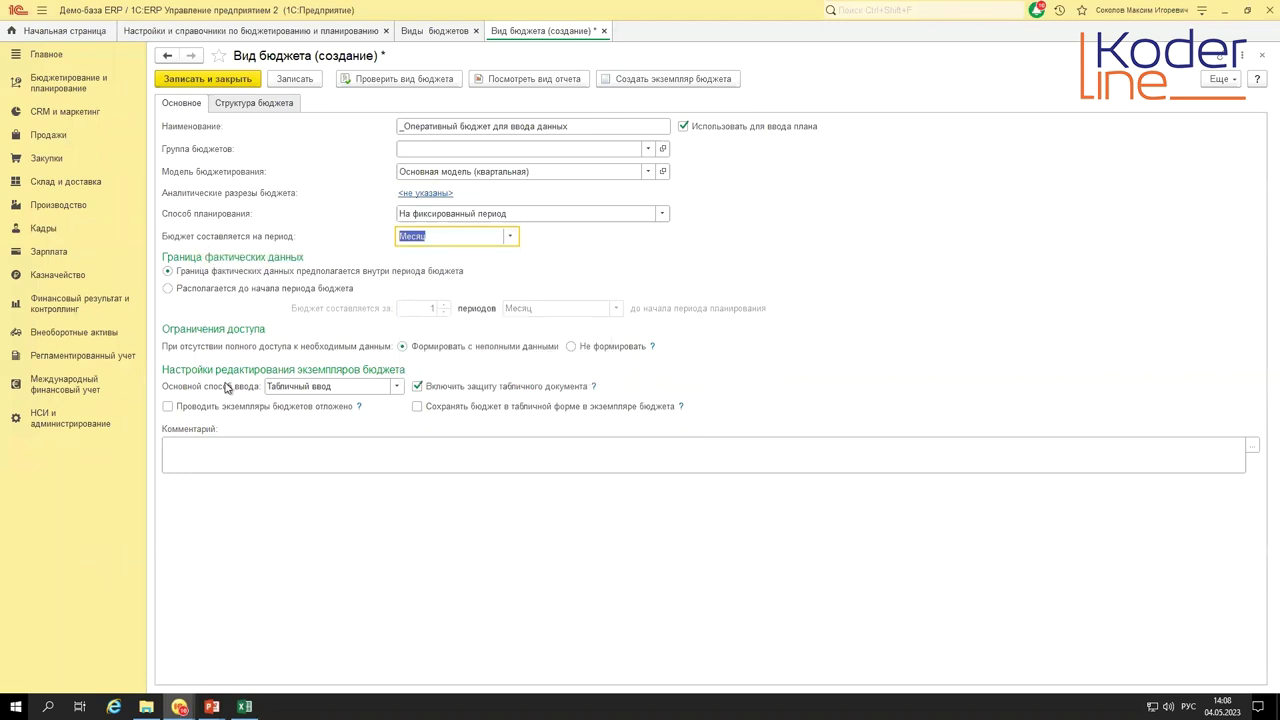
- Open the budget structure of the new budget type and compare its available element types with the Excel sample
click(250, 104)
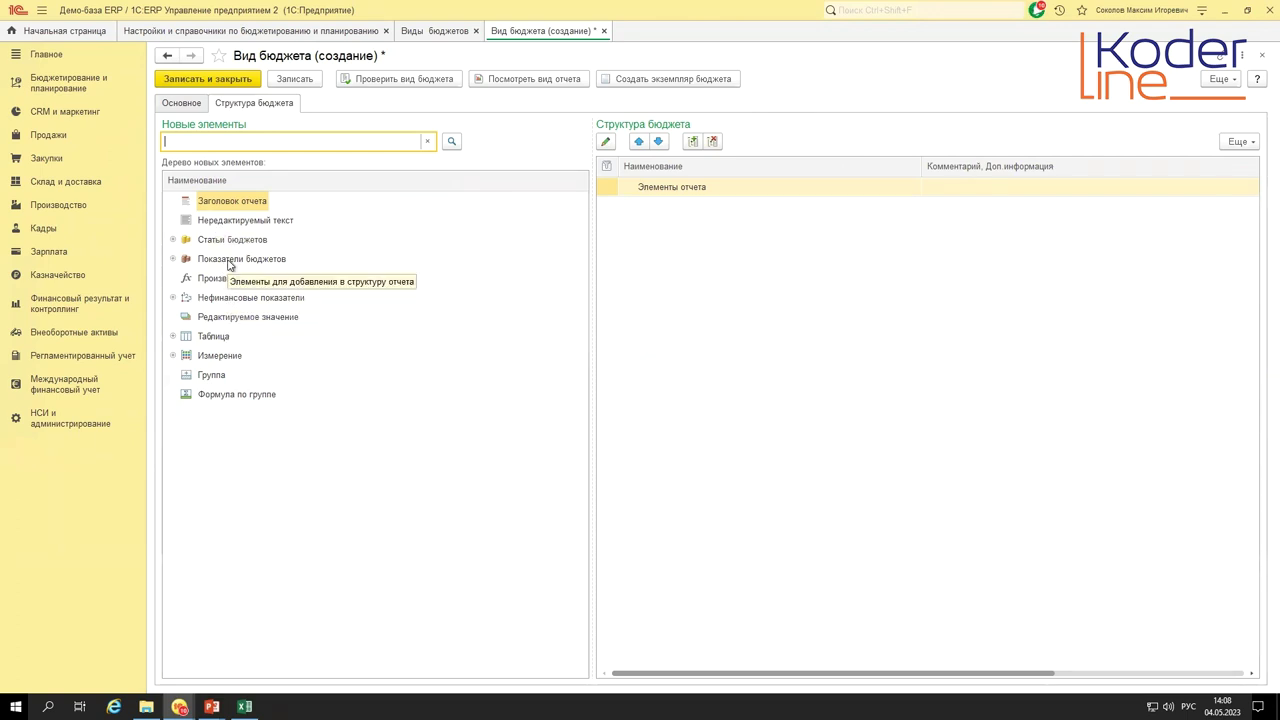
click(240, 222)
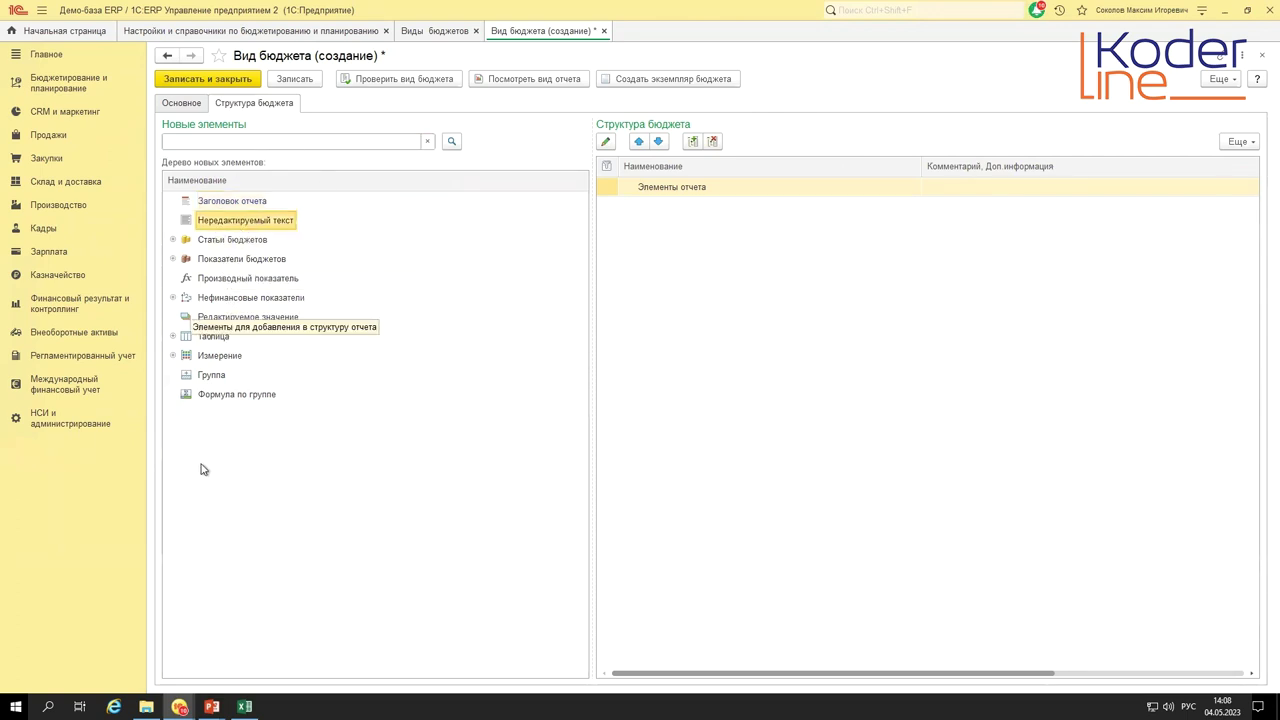
click(815, 308)
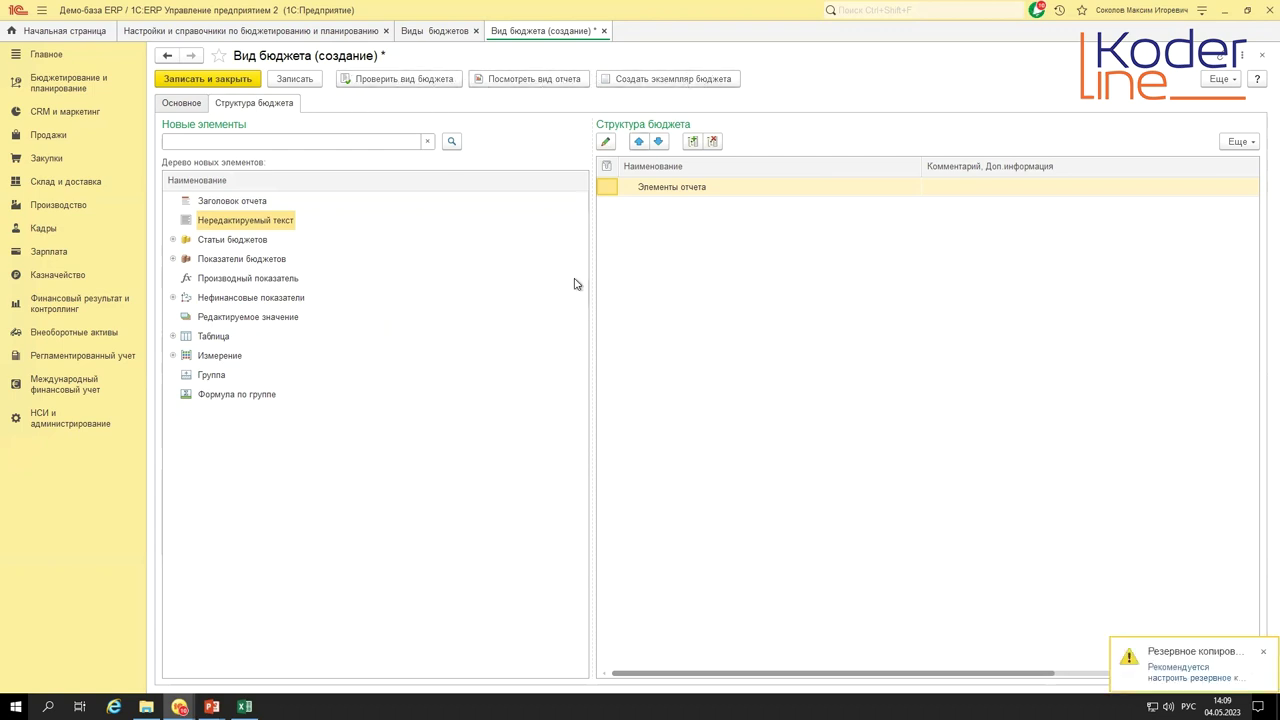
click(254, 281)
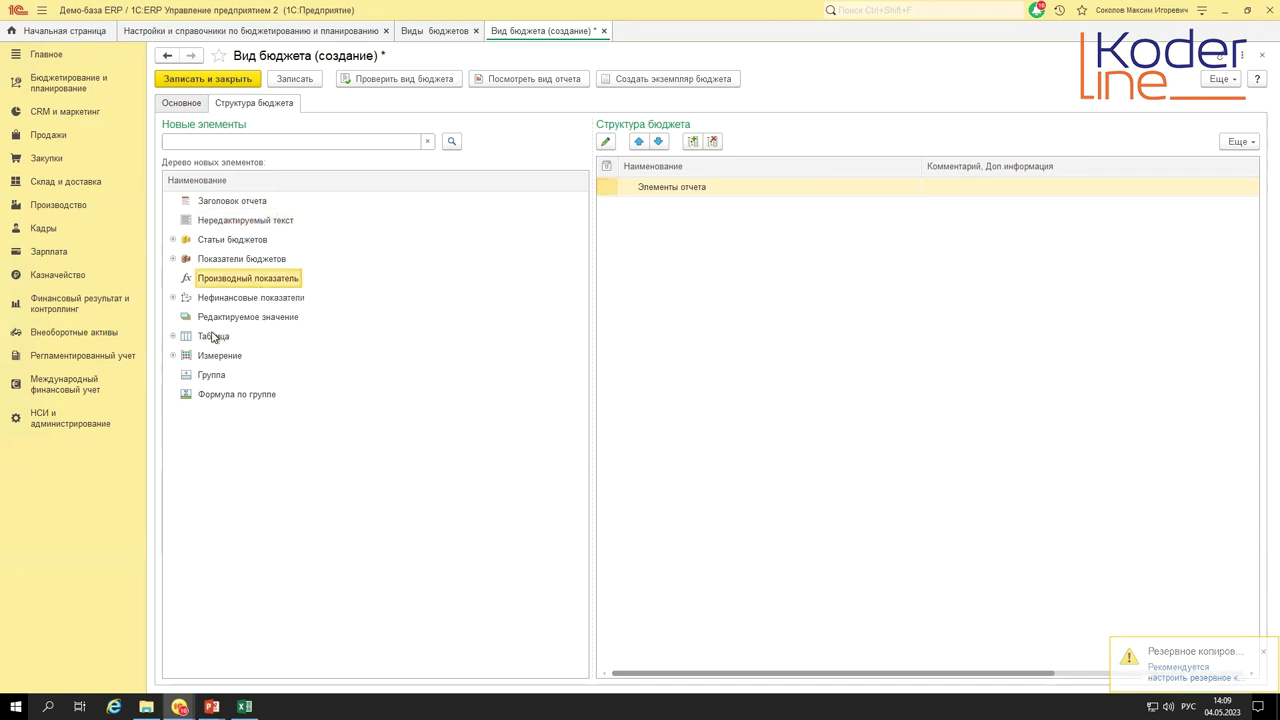
click(215, 337)
key(alt+Tab)
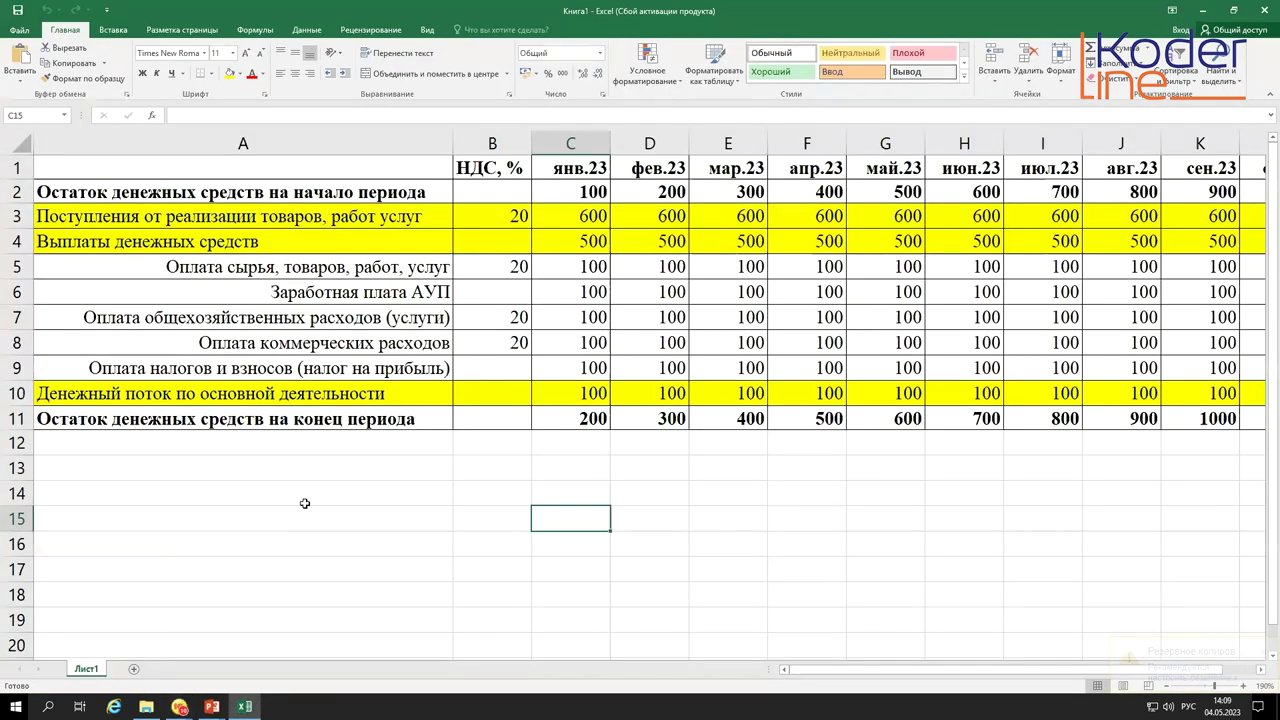
key(alt+Tab)
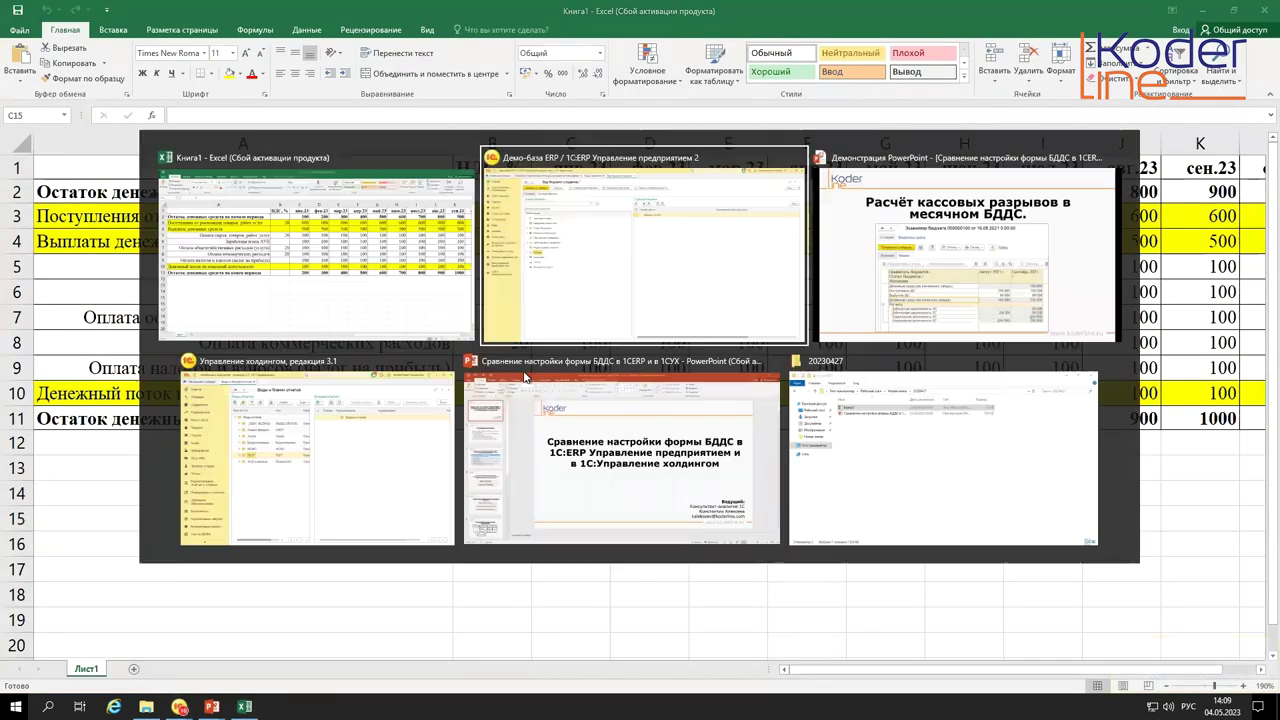
mouse_move(212, 342)
mouse_down()
mouse_move(657, 349)
mouse_move(186, 357)
mouse_move(208, 342)
mouse_up()
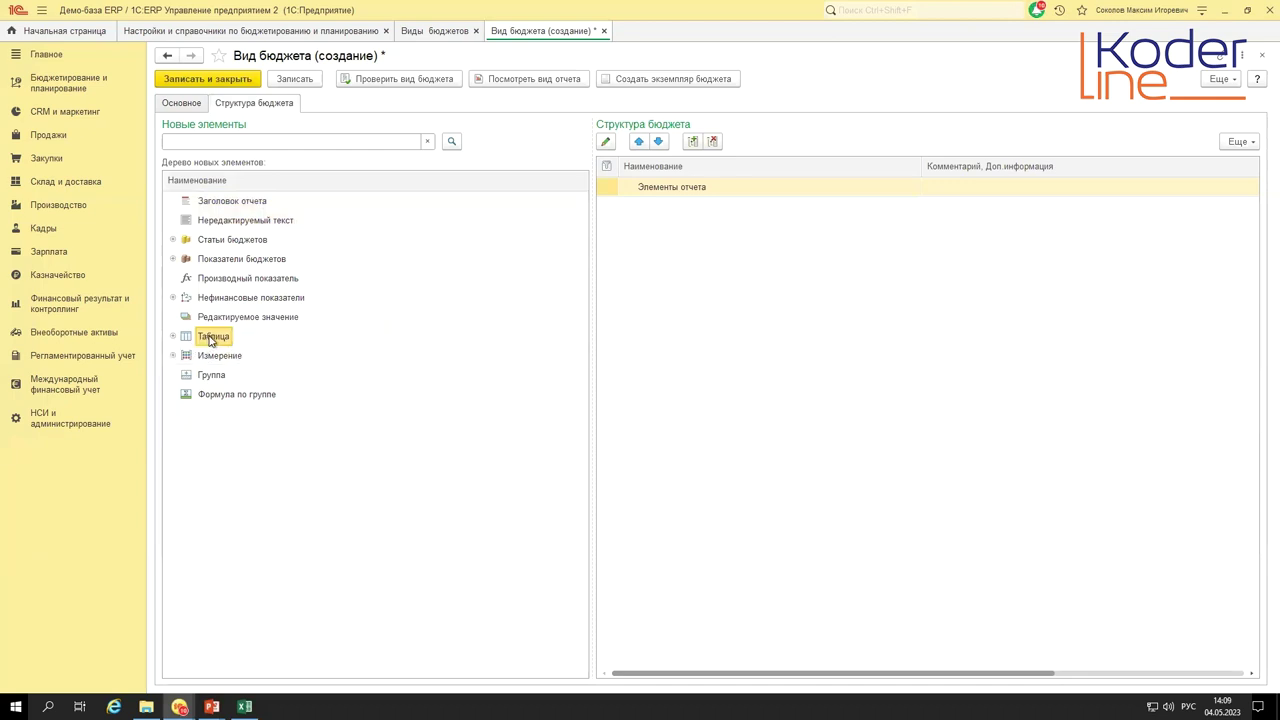
- Examine the Таблица, Измерение, Заголовок отчета and Нередактируемый текст elements and the groups inside Статьи бюджетов
click(173, 336)
click(213, 358)
key(Left)
key(Left)
click(216, 203)
click(224, 224)
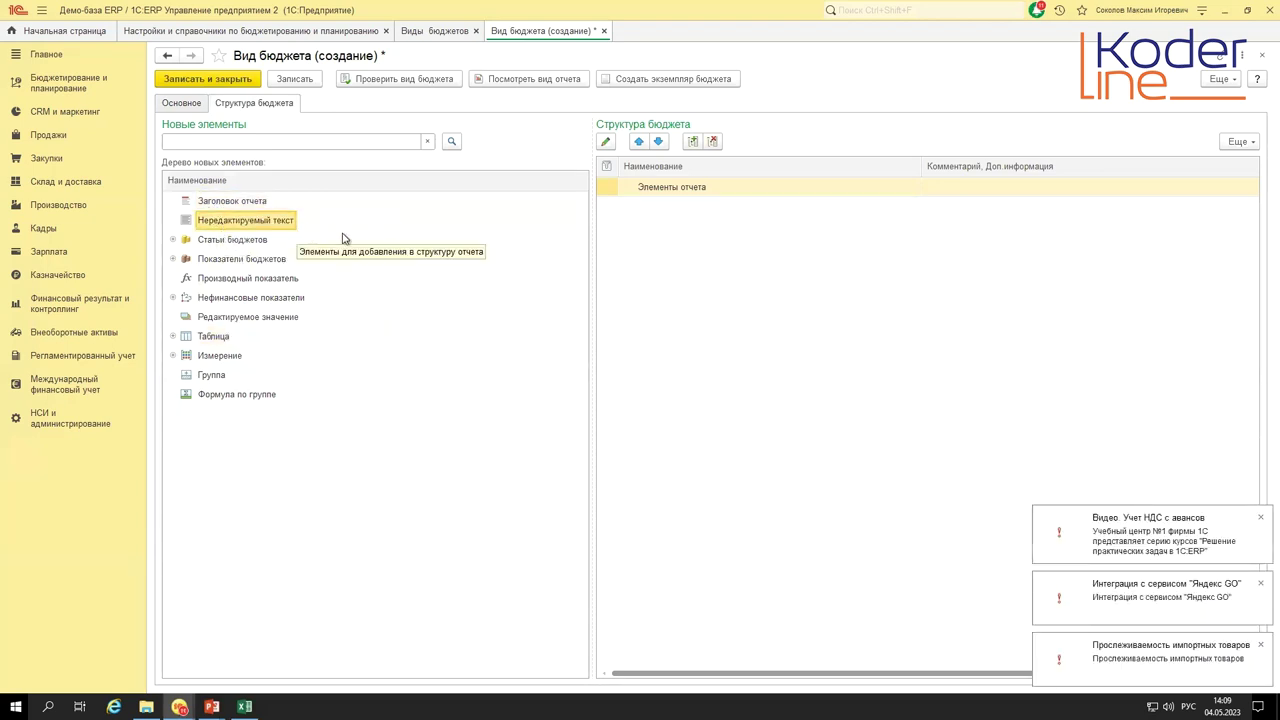
click(221, 242)
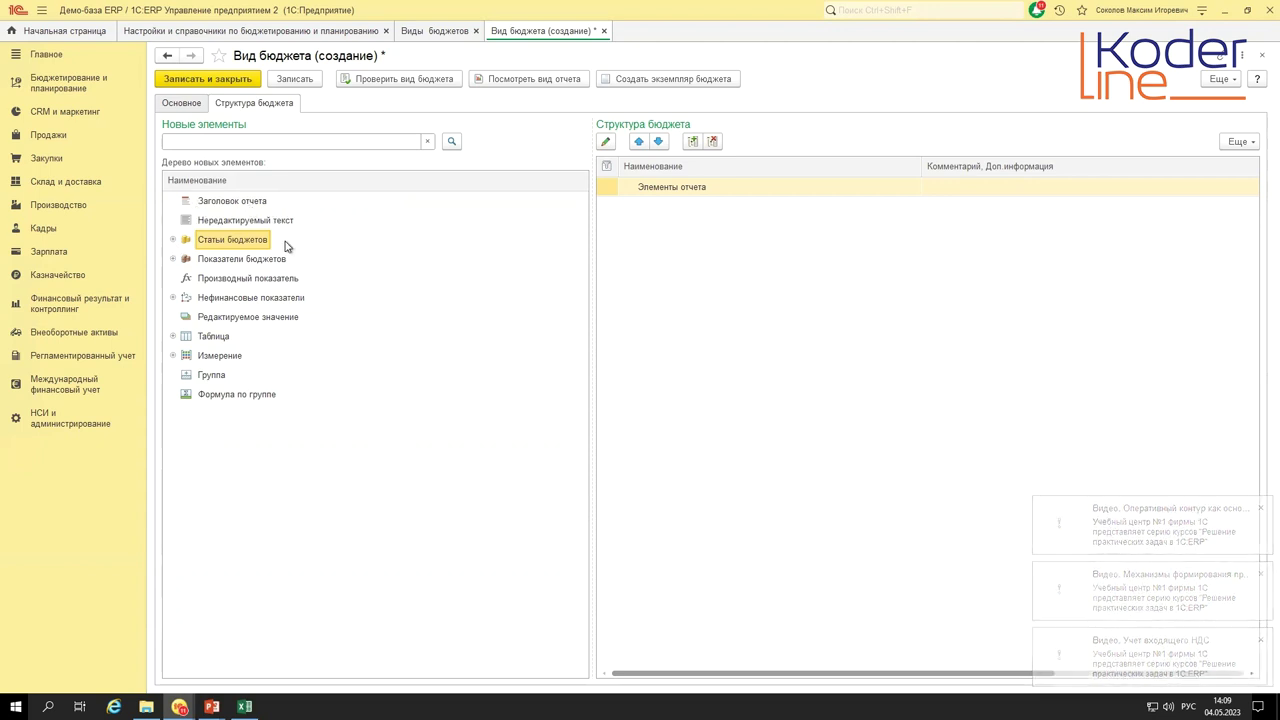
click(172, 240)
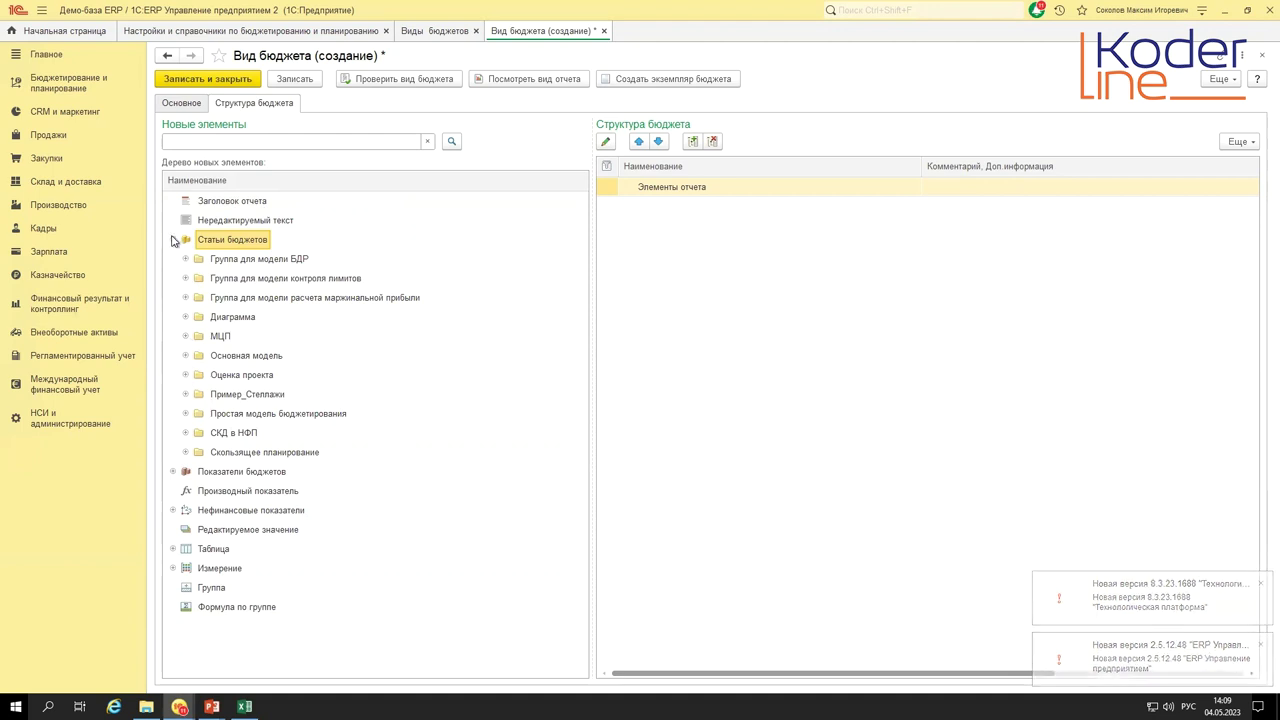
click(172, 240)
- Open the Статьи бюджетов reference list and examine the Оплата коммерческих расходов item under Основная модель, Движения денежных средств
click(180, 32)
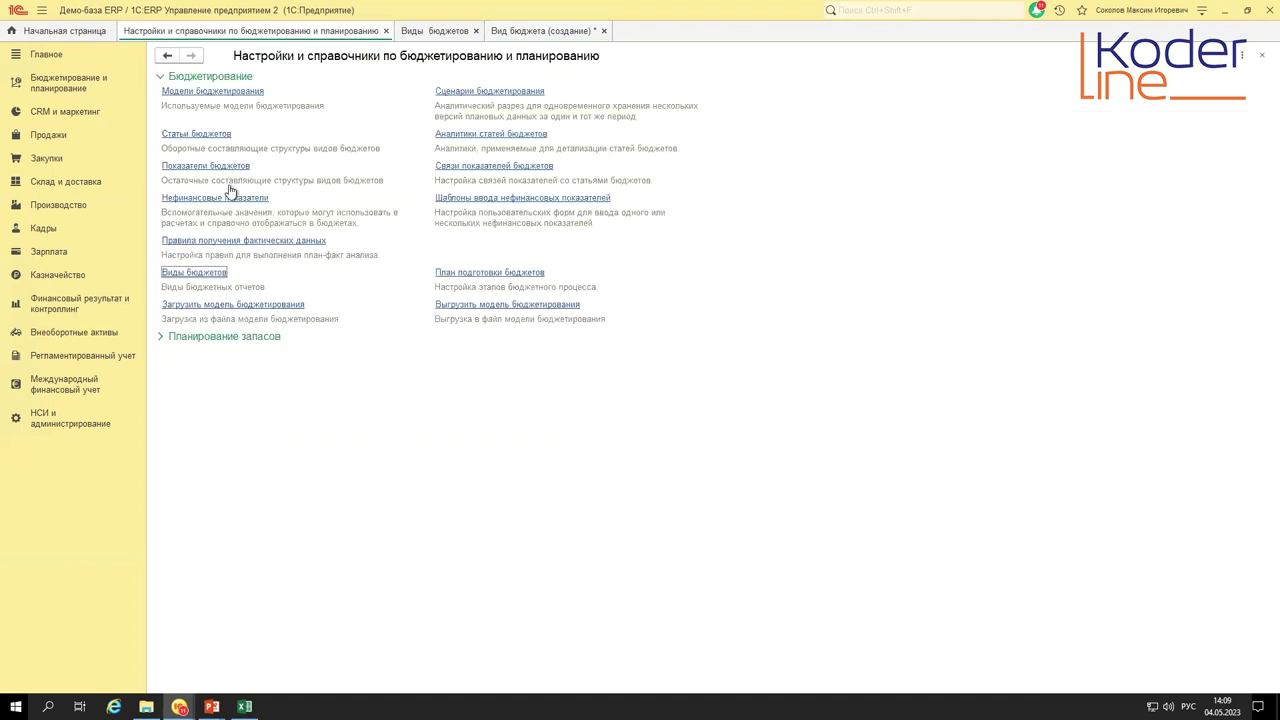
click(195, 135)
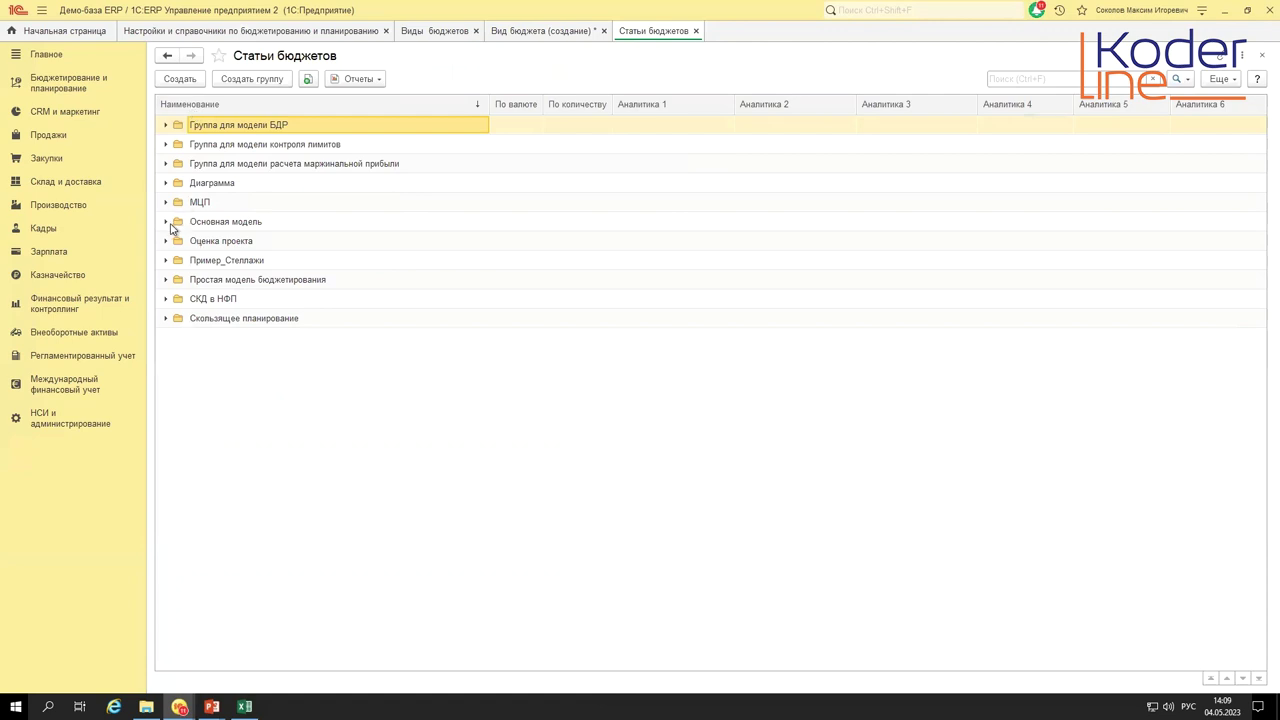
click(166, 222)
click(180, 143)
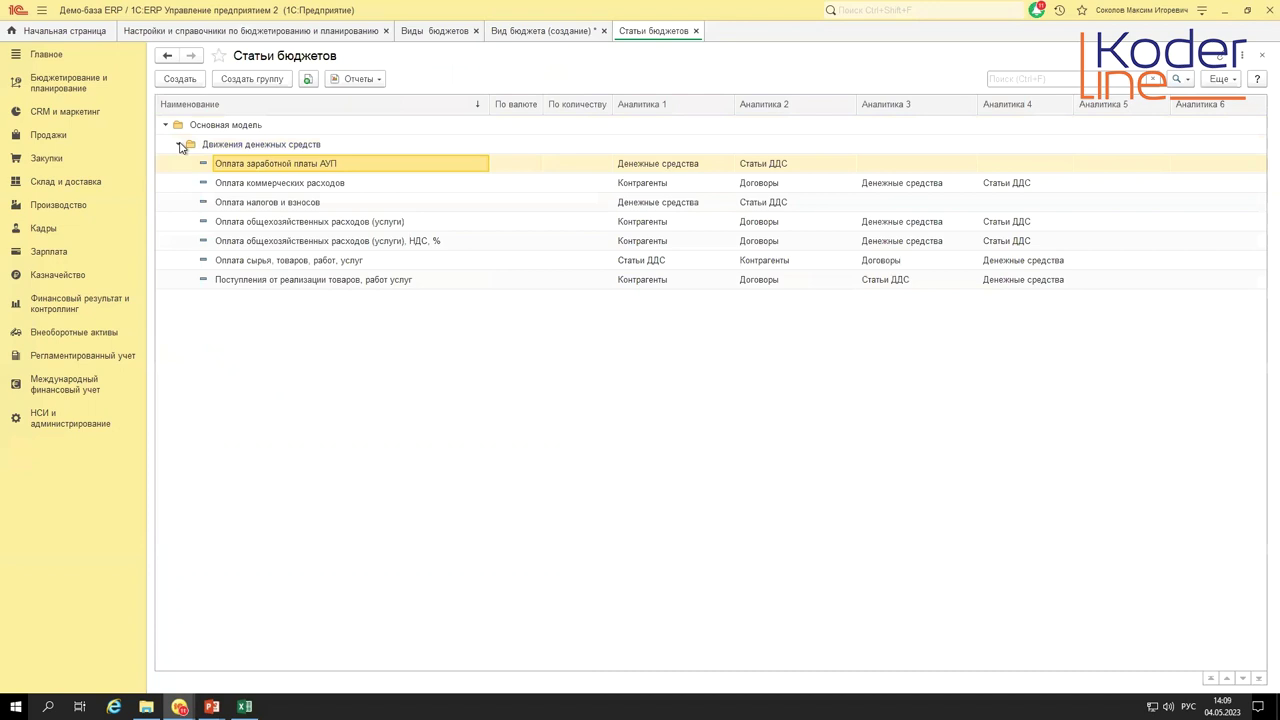
double_click(286, 183)
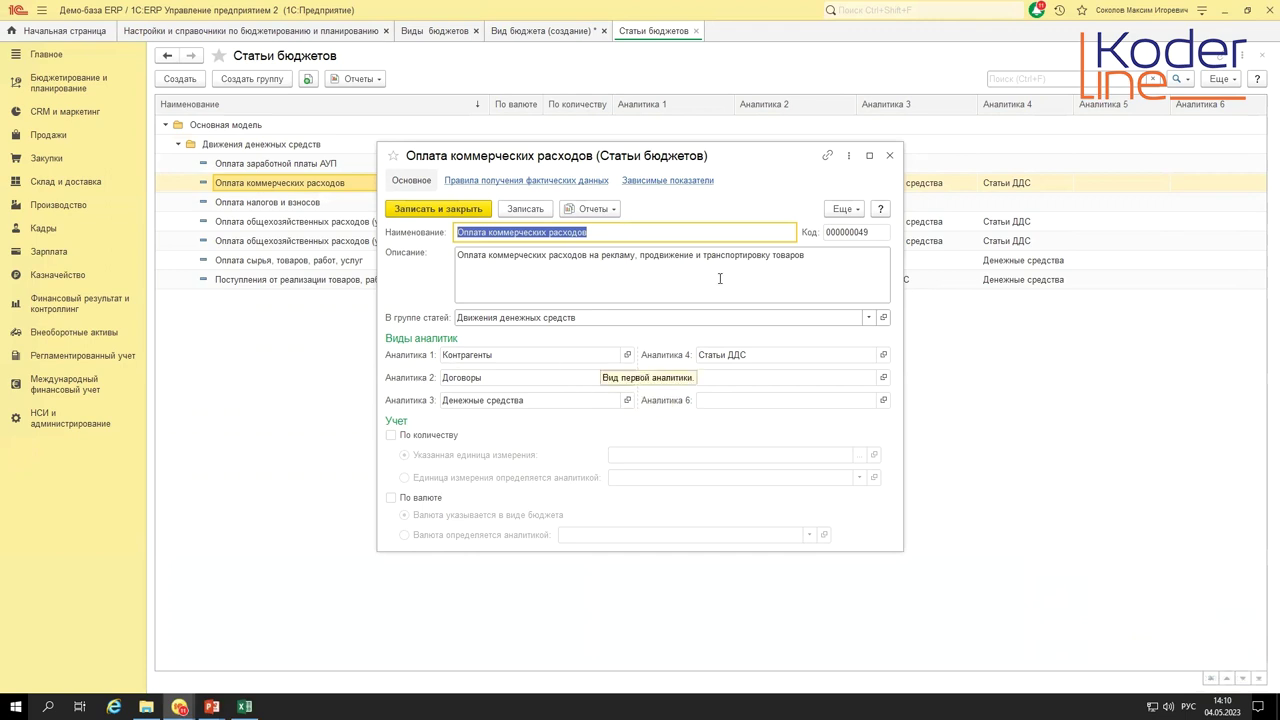
click(888, 158)
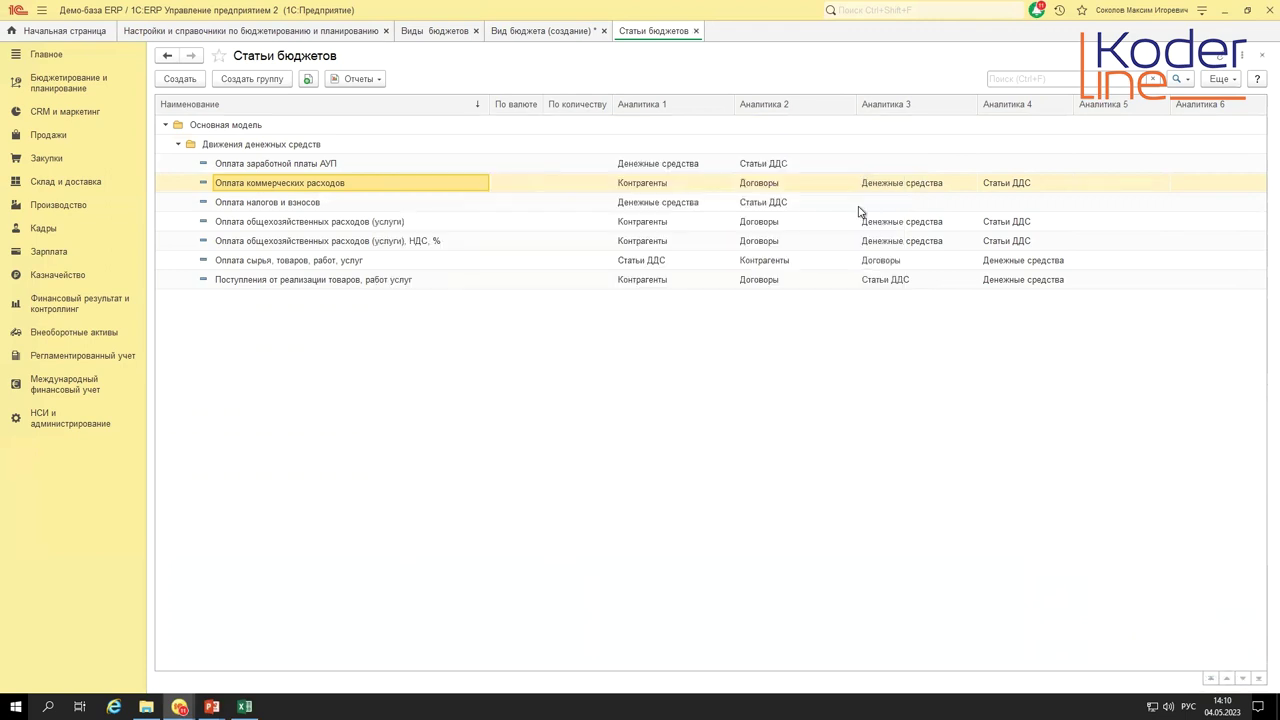
- Return to the new budget type and examine the Показатели бюджетов available under Основная модель, Активы, including Денежные средства
click(533, 33)
click(172, 259)
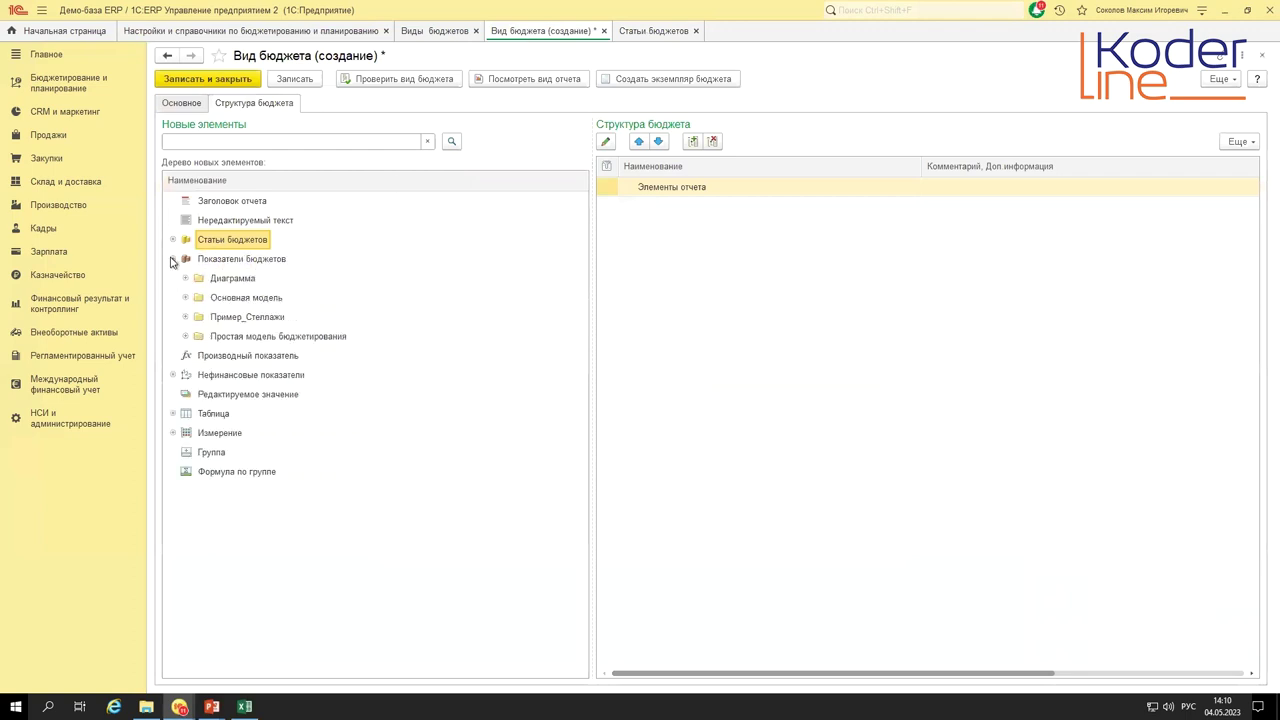
click(185, 298)
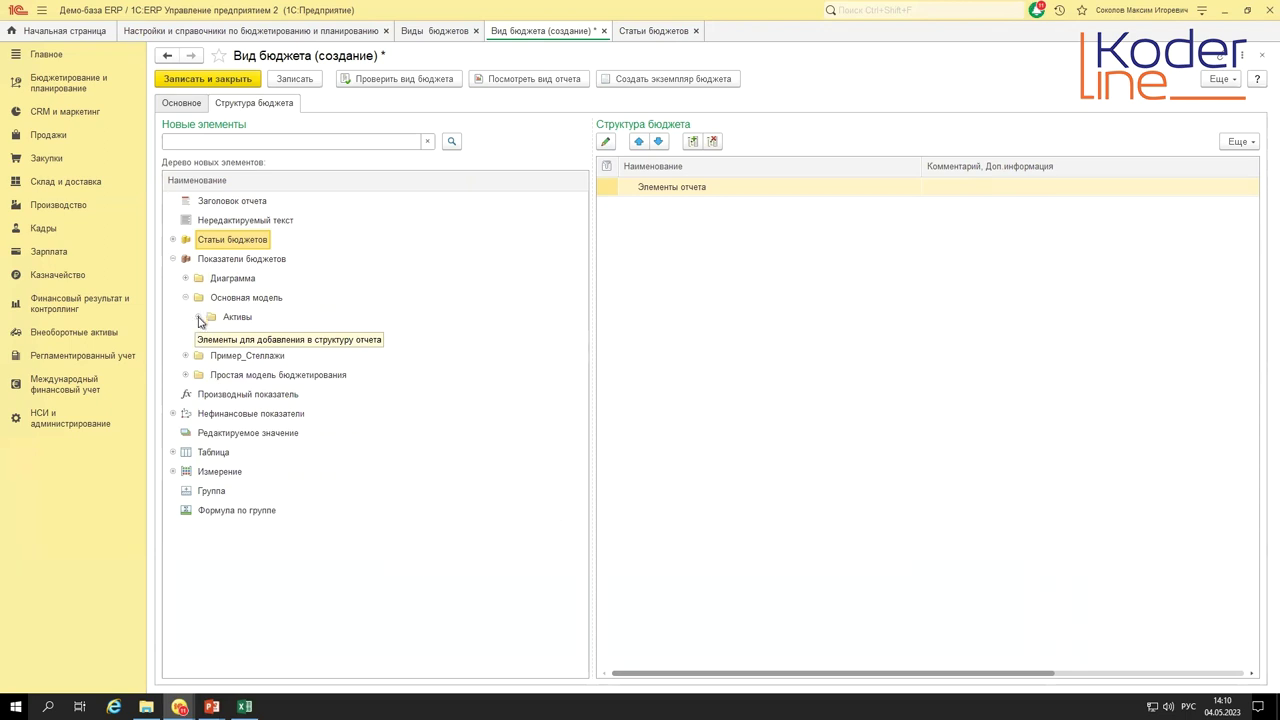
click(198, 317)
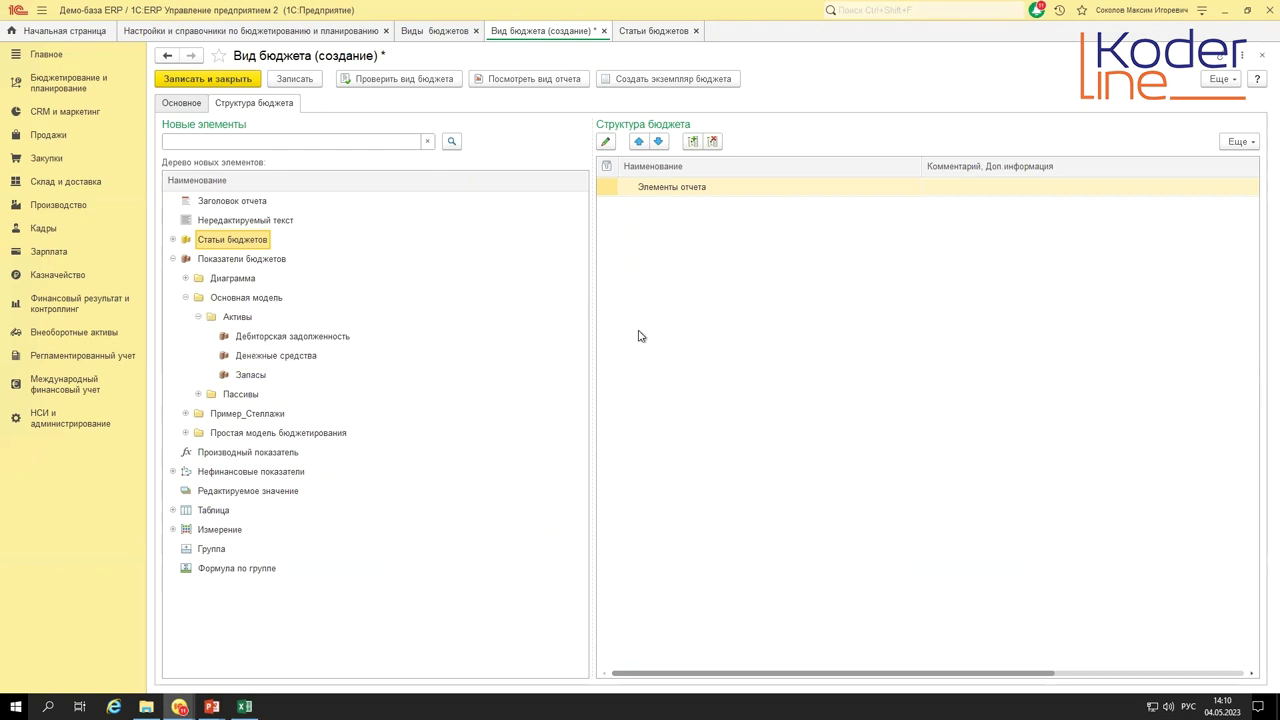
click(266, 360)
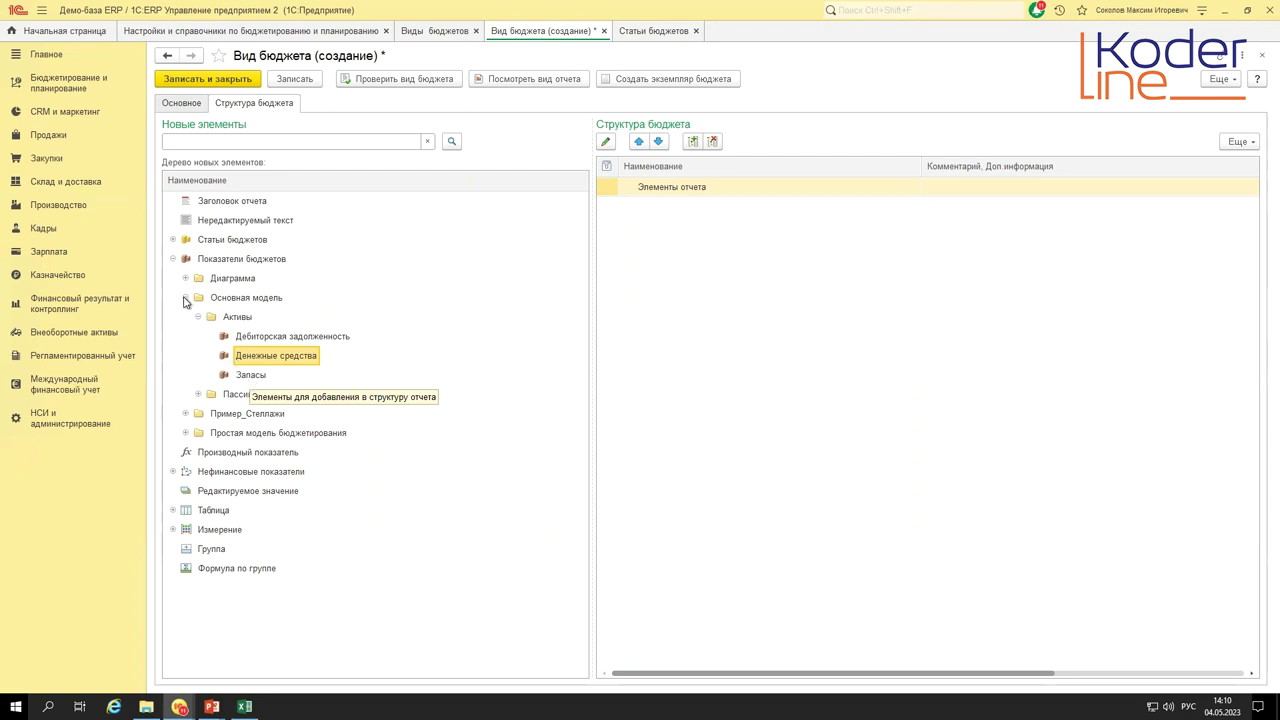
click(226, 246)
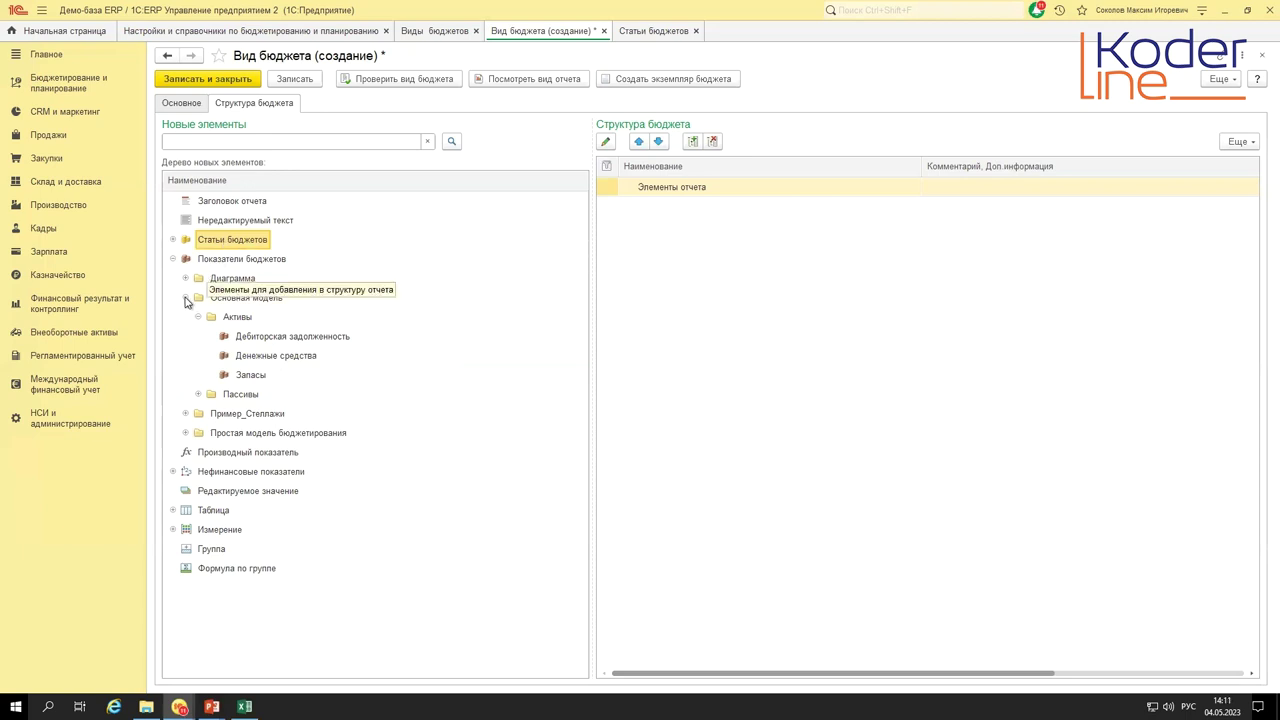
click(185, 297)
click(172, 259)
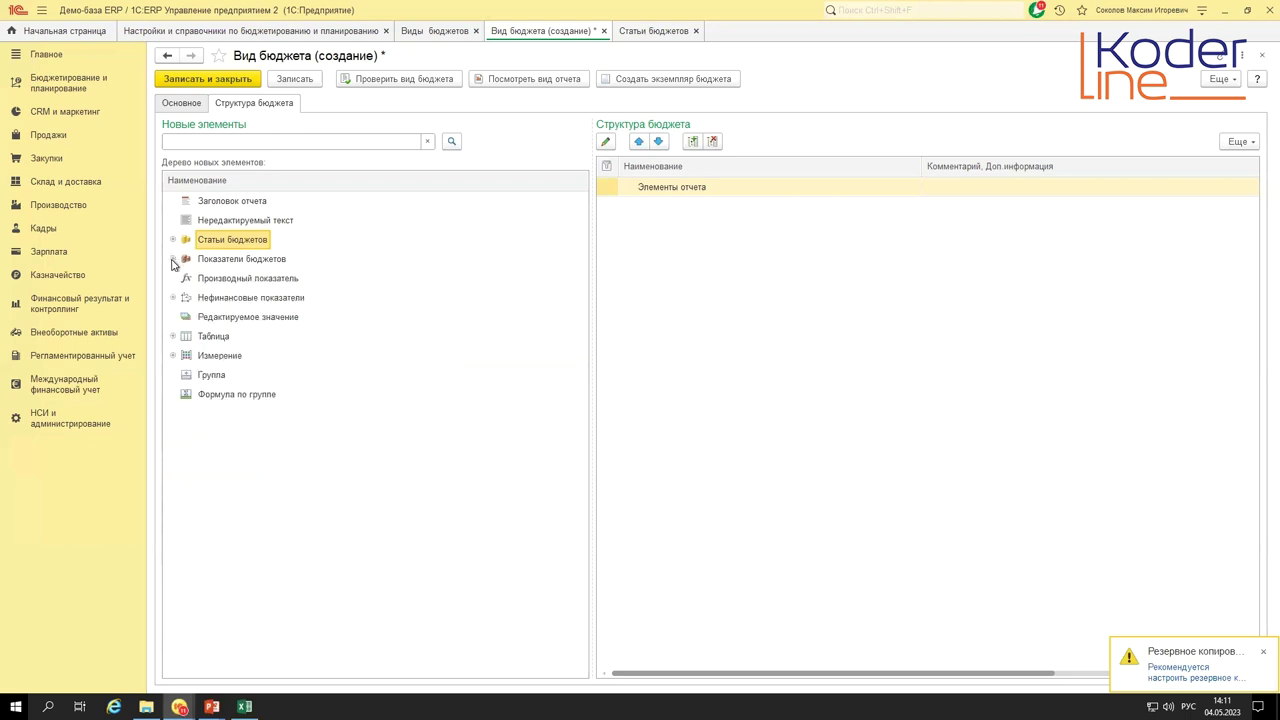
- Review the Производный показатель element and the entries of Нефинансовые показатели, including Норма запаса and Цена закупки
click(234, 278)
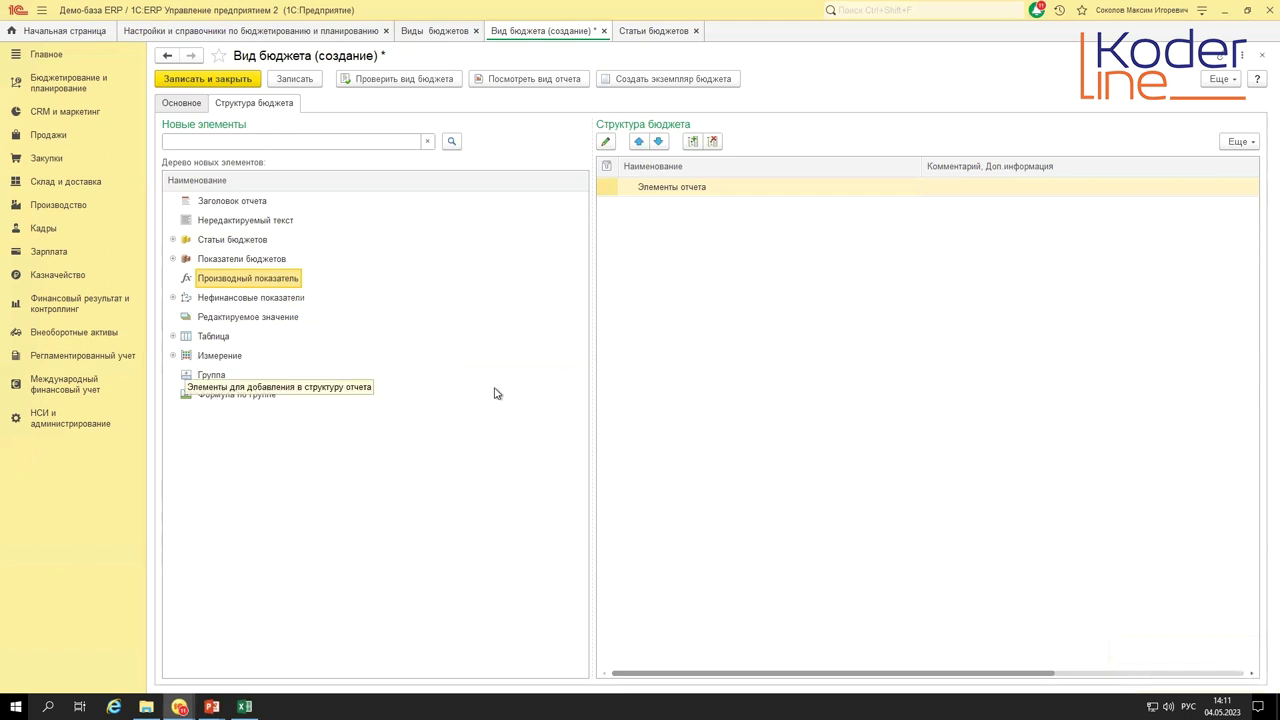
click(226, 298)
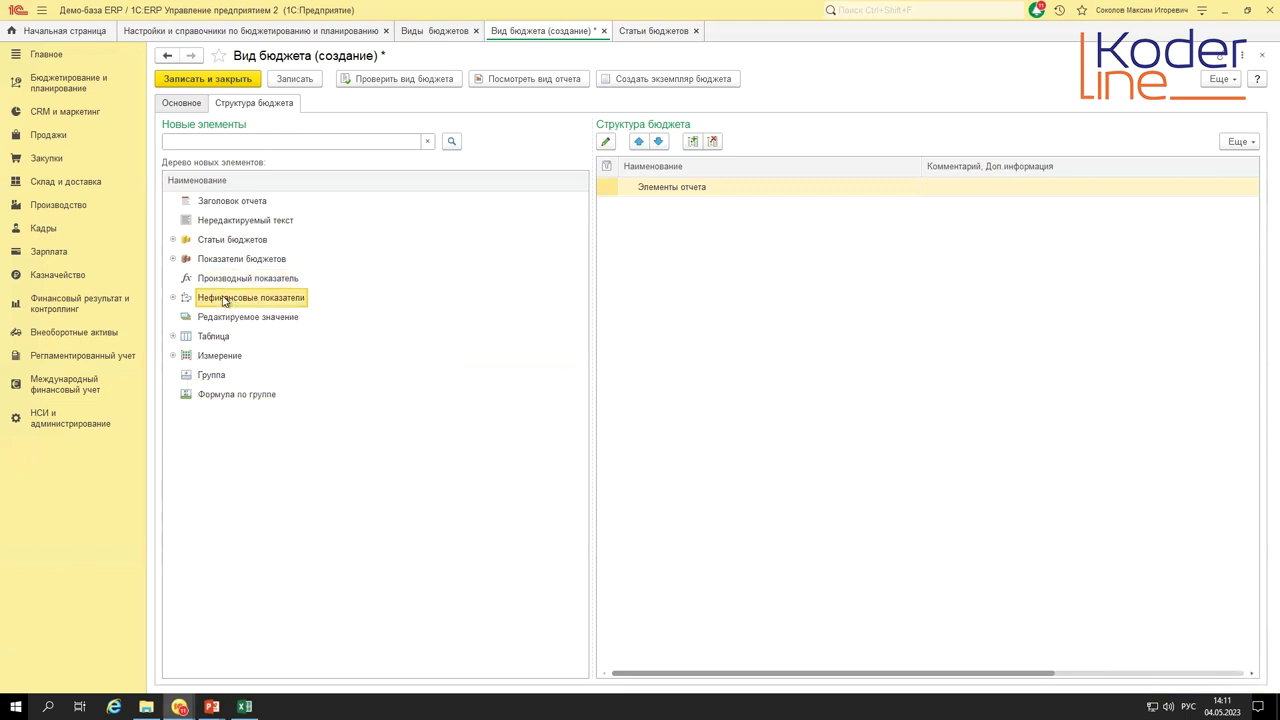
click(172, 298)
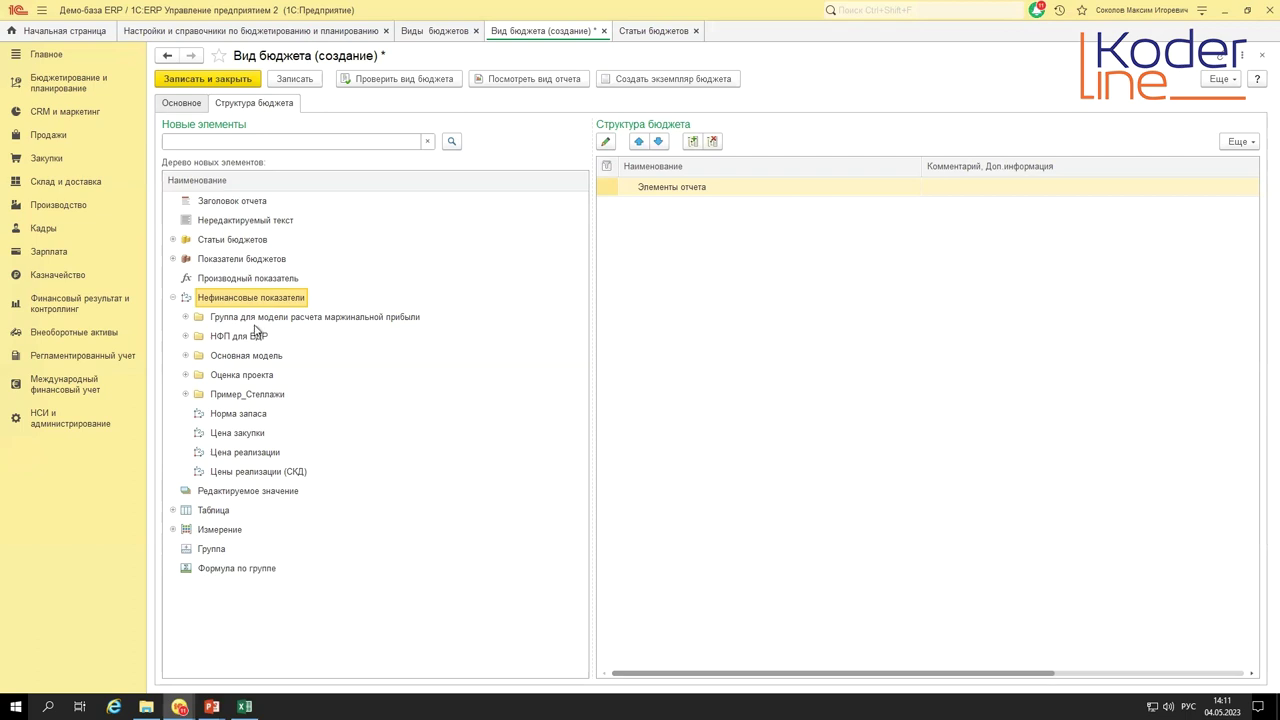
click(240, 416)
click(242, 436)
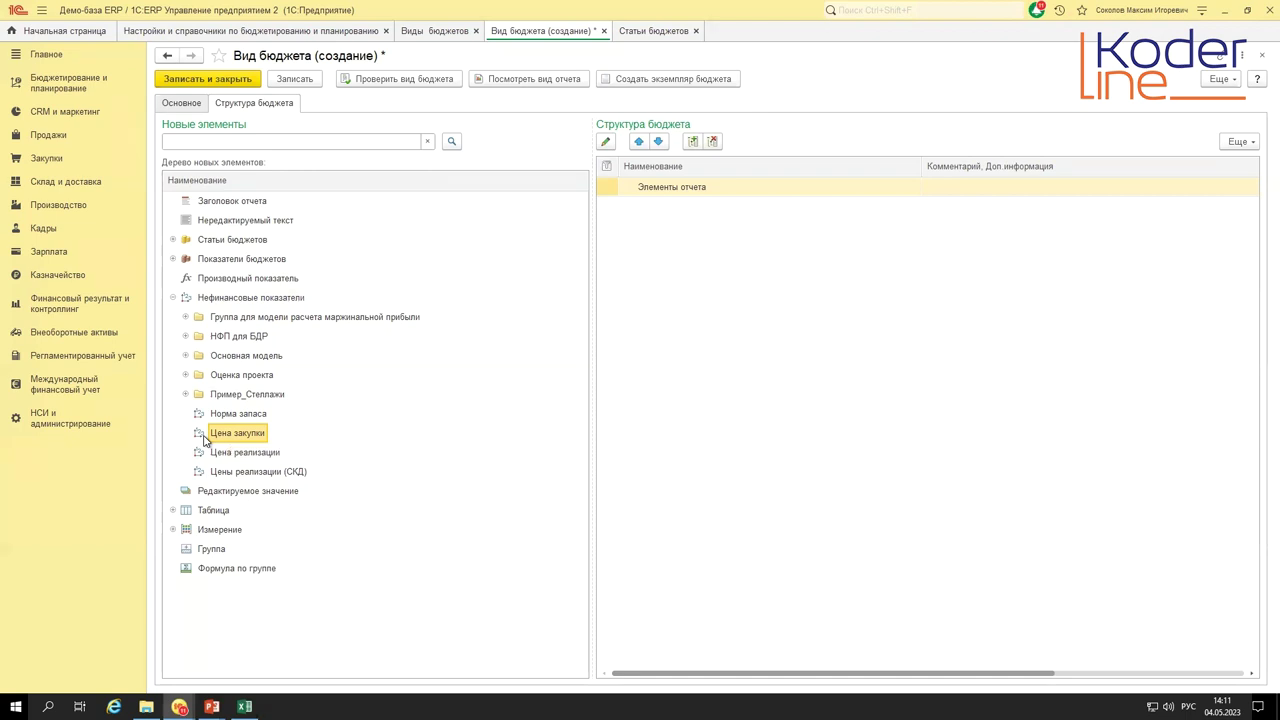
click(172, 297)
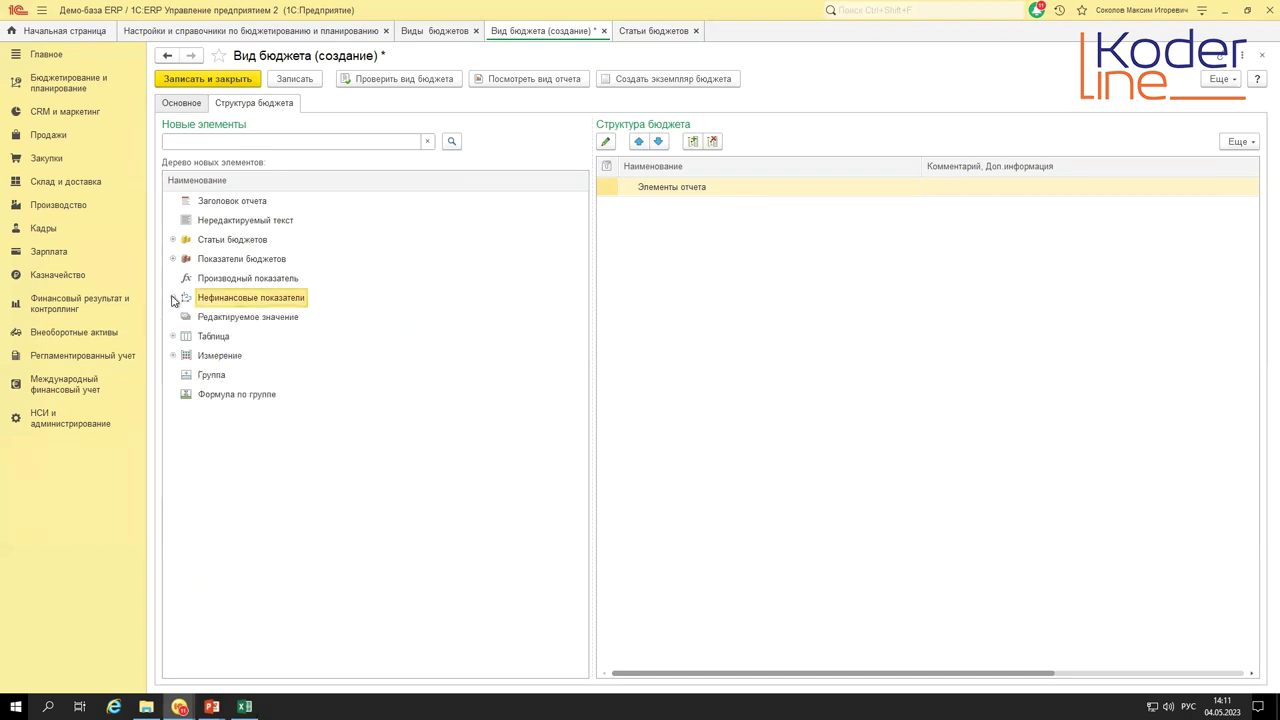
- Review the Редактируемое значение and Таблица elements and list the Аналитика dimensions under Измерение
click(218, 318)
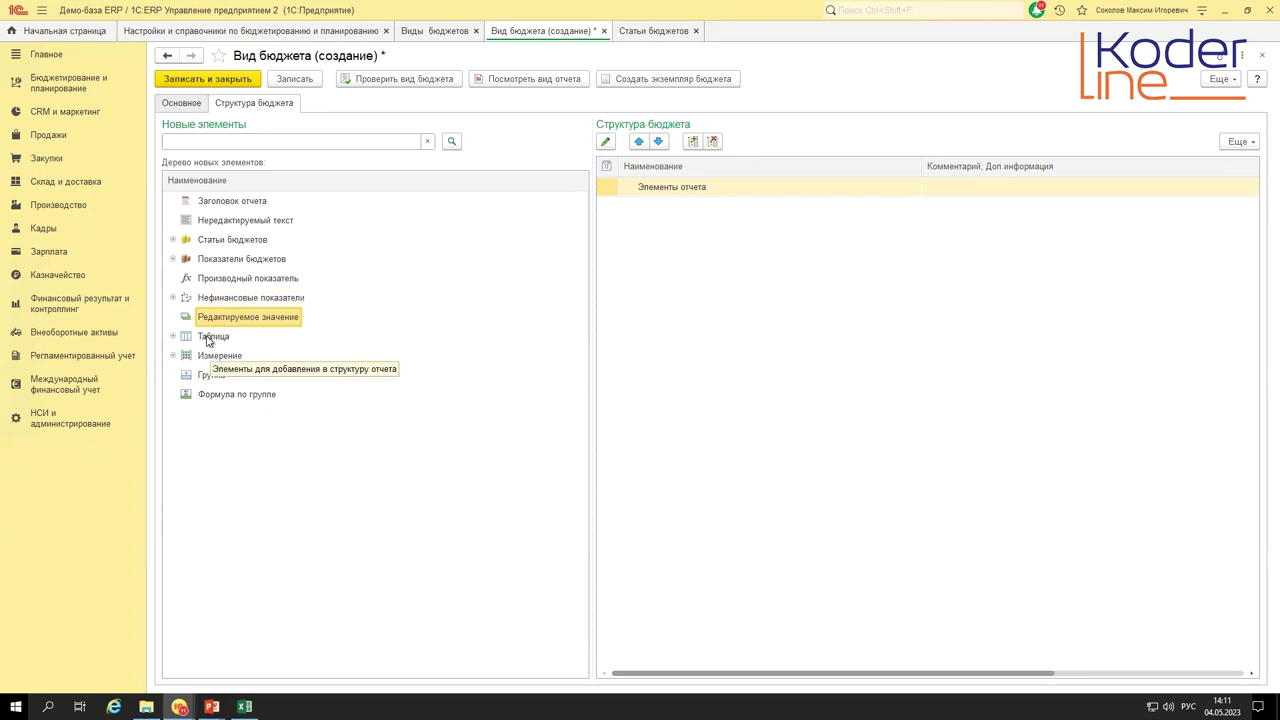
click(211, 339)
click(172, 355)
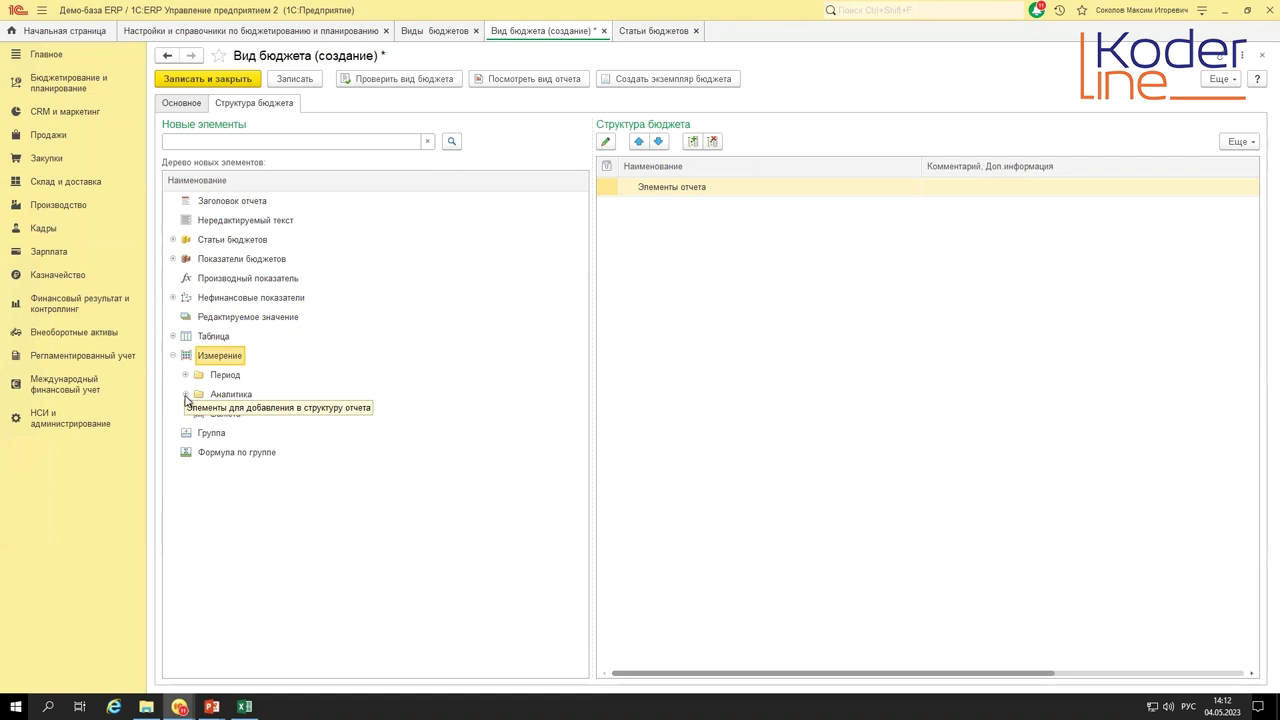
click(186, 394)
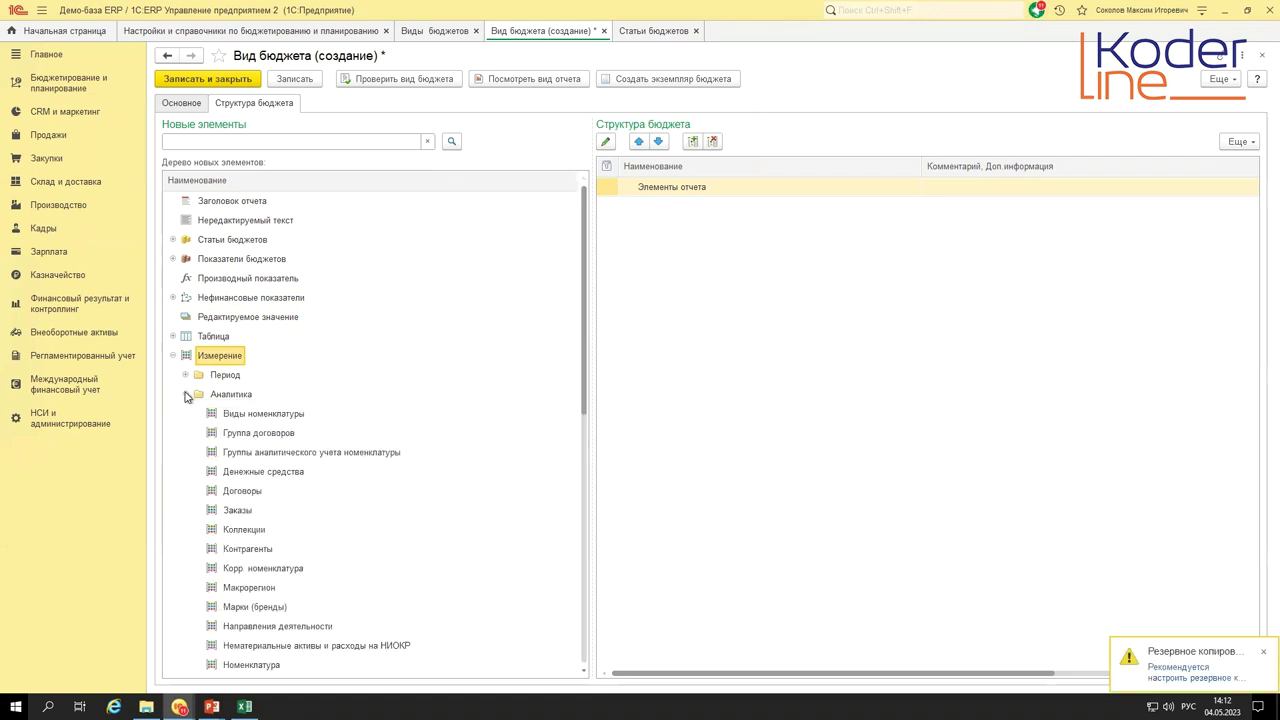
- Review the dimensions available under Измерение, covering the Период periods and the full Аналитика list
click(186, 375)
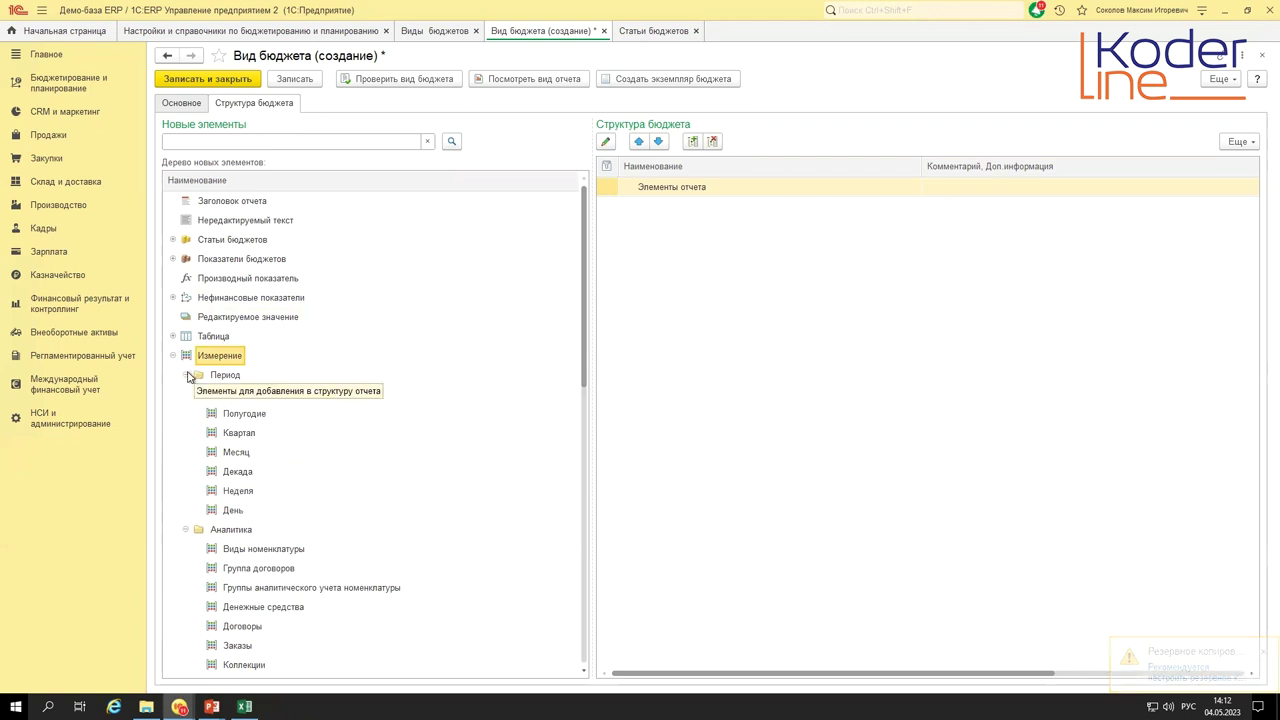
click(187, 375)
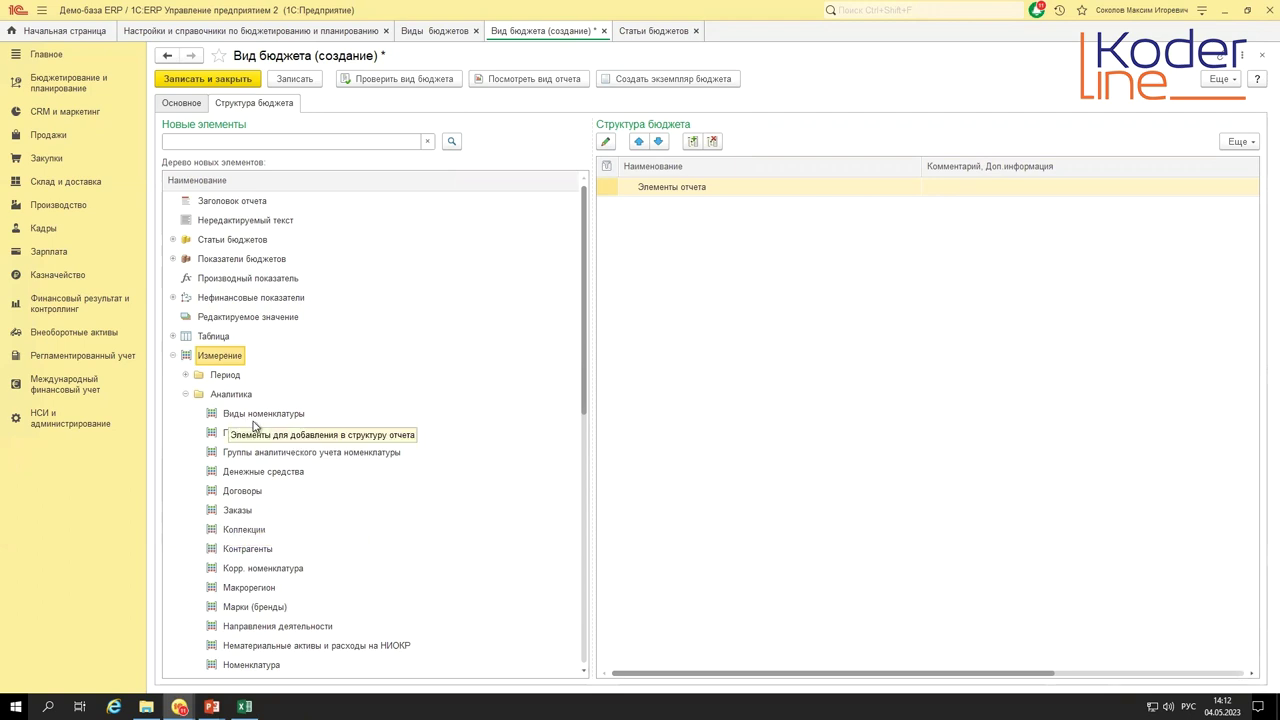
click(242, 413)
scroll(268, 491, down, 9)
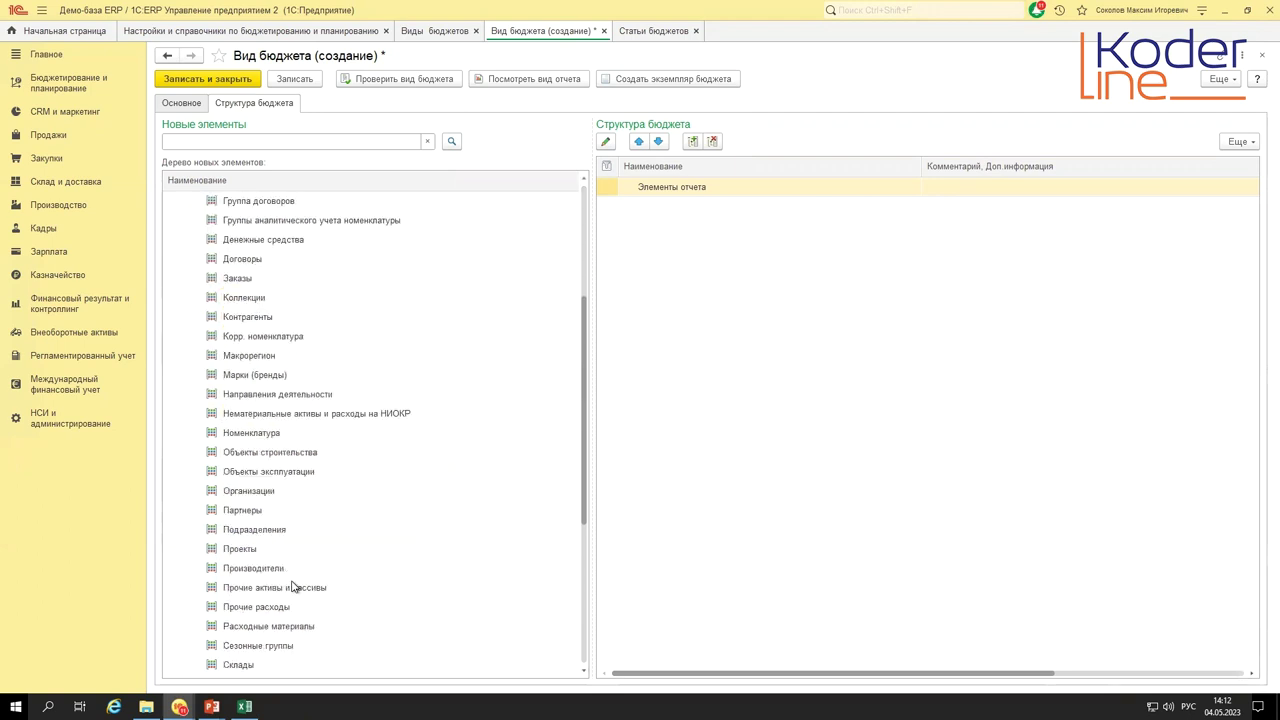
scroll(290, 601, up, 9)
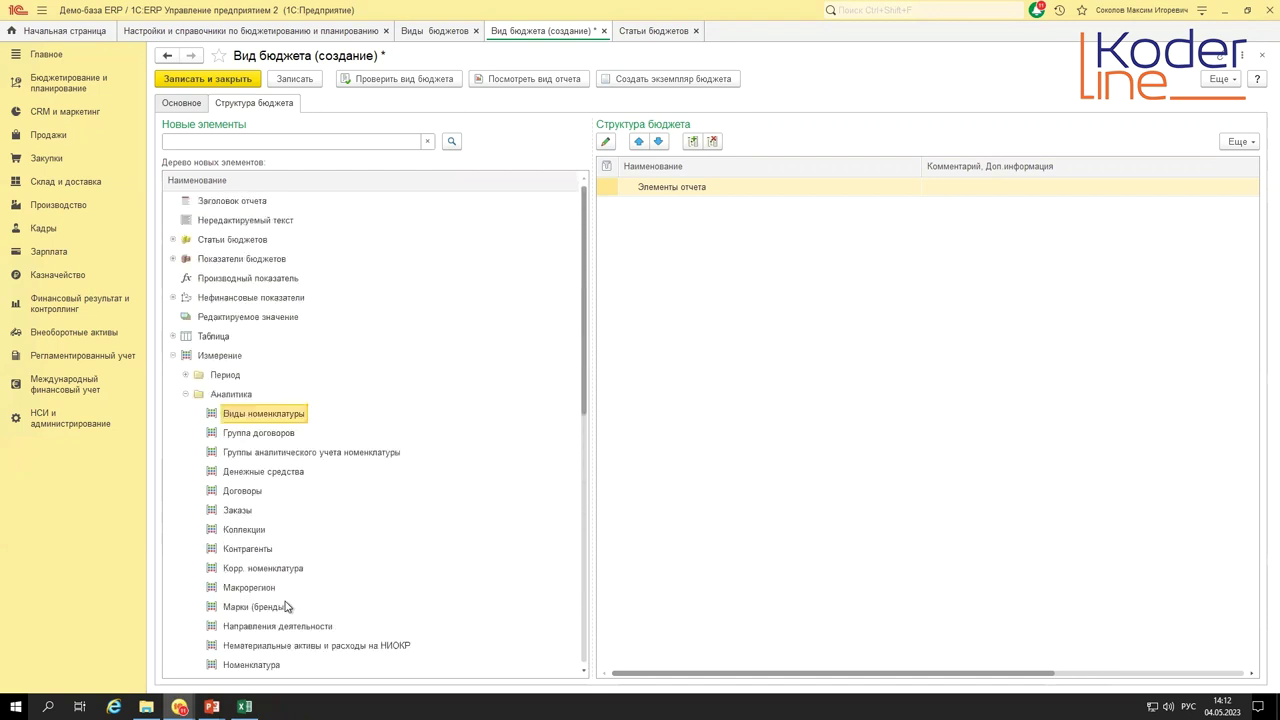
click(187, 393)
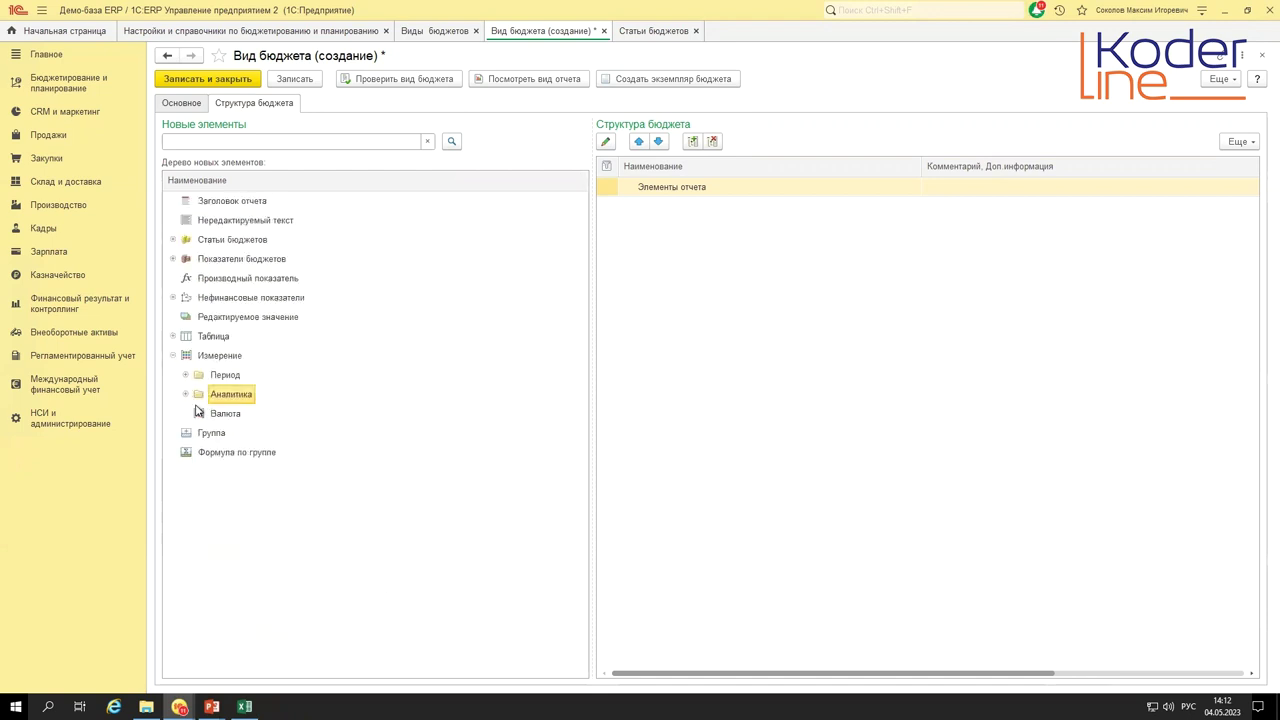
- Review the Группа and Формула по группе structure elements and collapse the Измерение branch
click(211, 434)
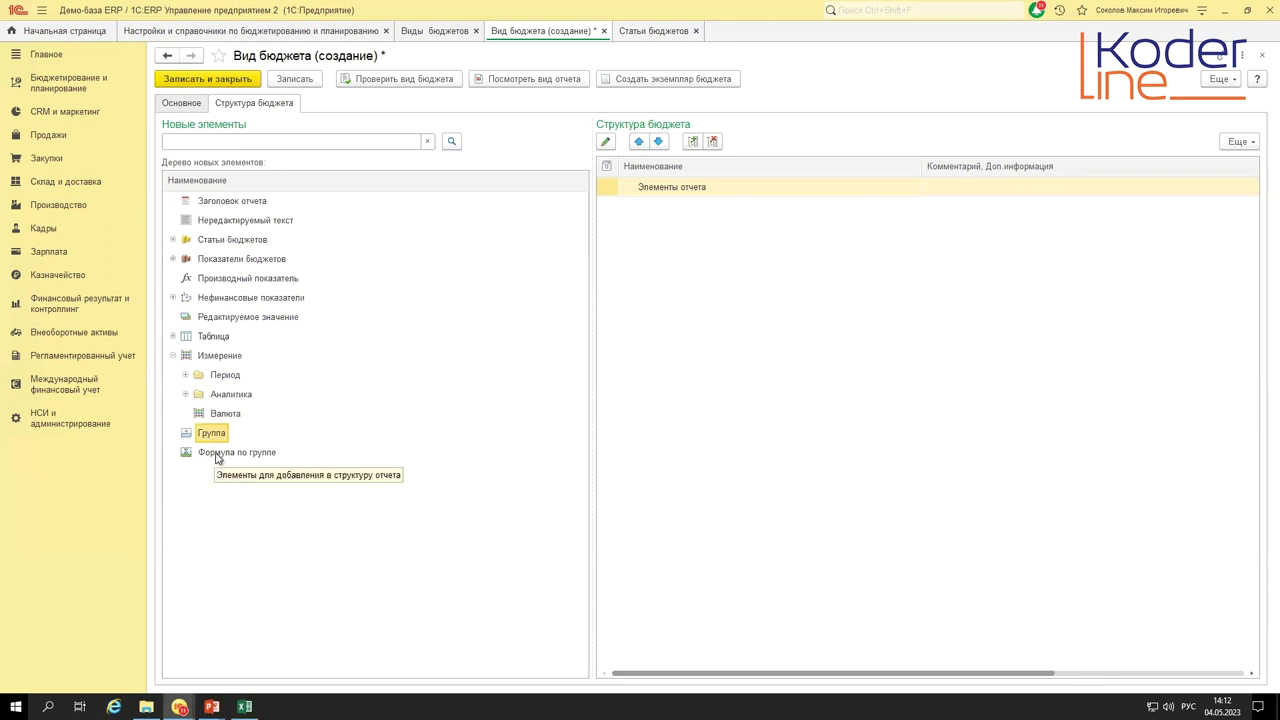
click(217, 455)
click(214, 437)
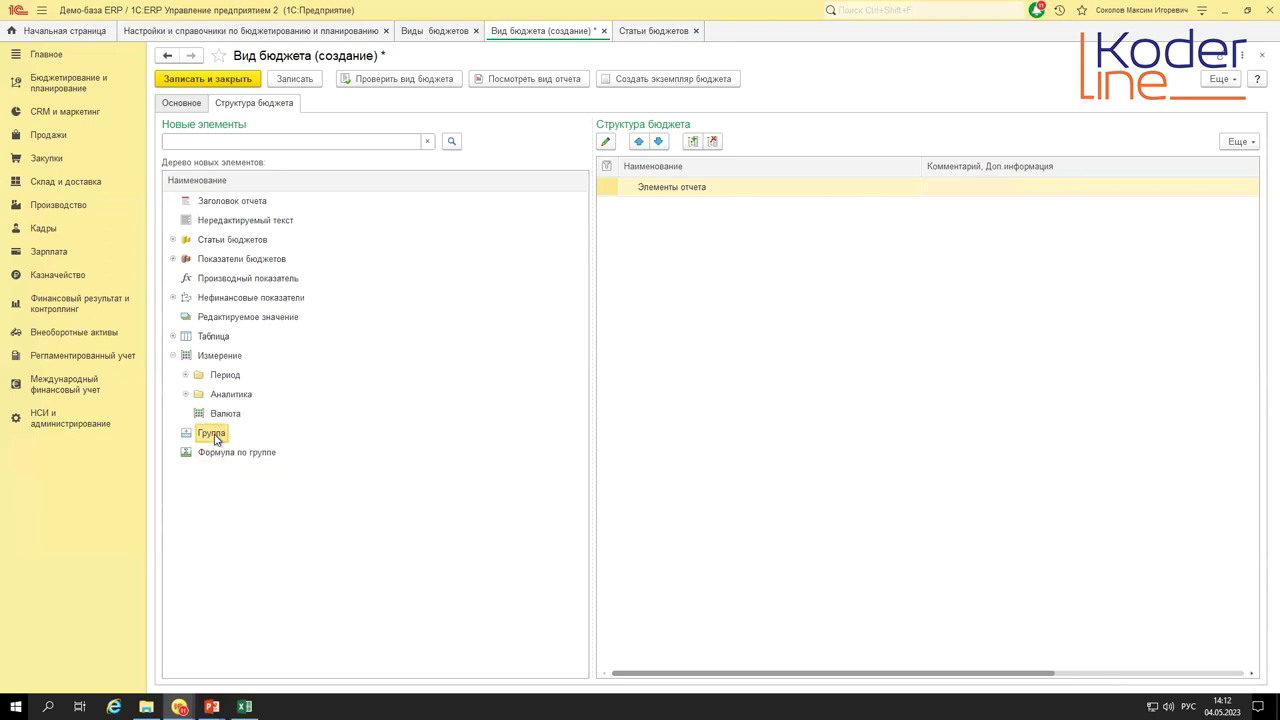
click(174, 357)
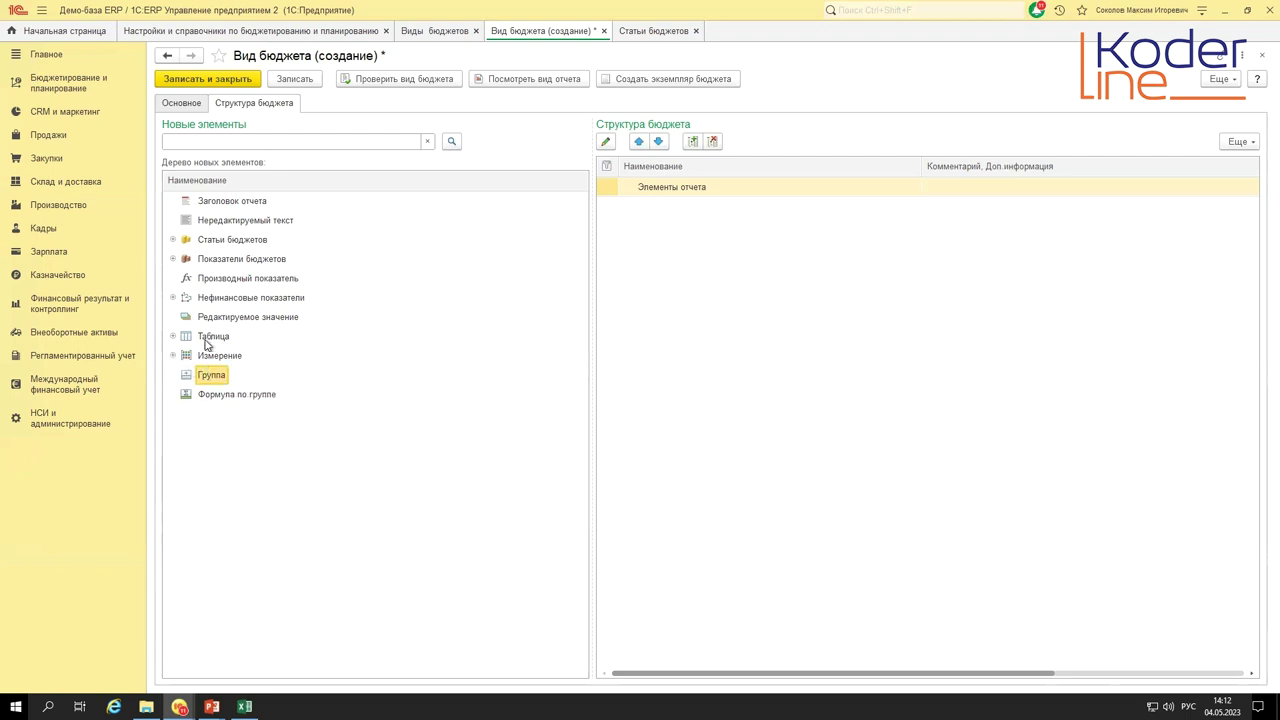
- Add a Таблица element to the budget structure, using the Показатели в строках table type
drag(207, 344, 871, 318)
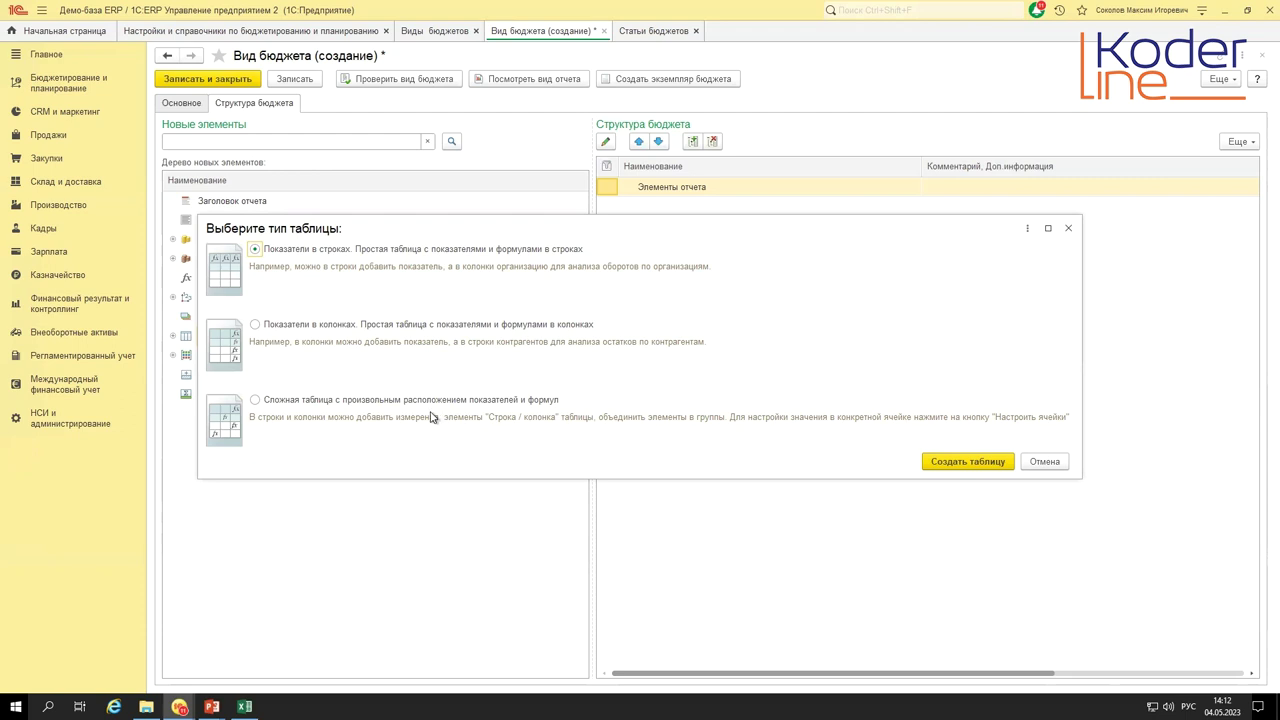
click(955, 463)
click(978, 463)
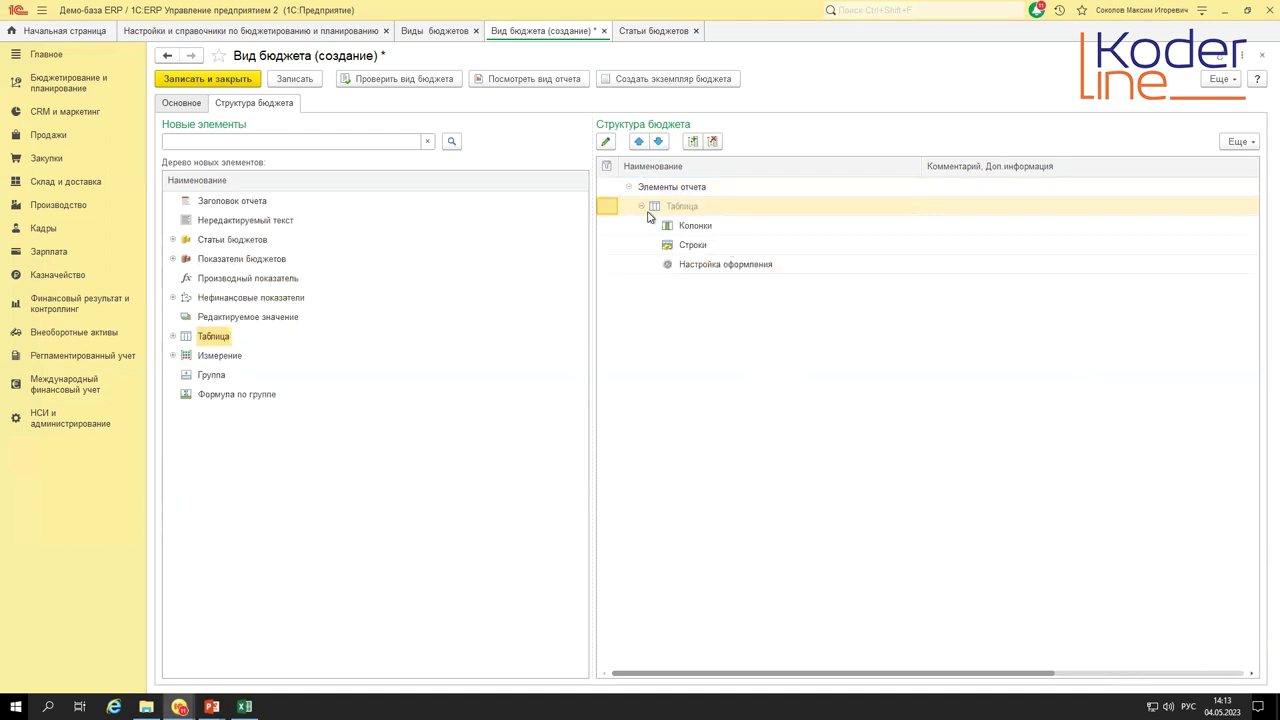
- Add the Месяц period dimension to the table's Колонки with the Все периоды option
click(694, 228)
click(173, 355)
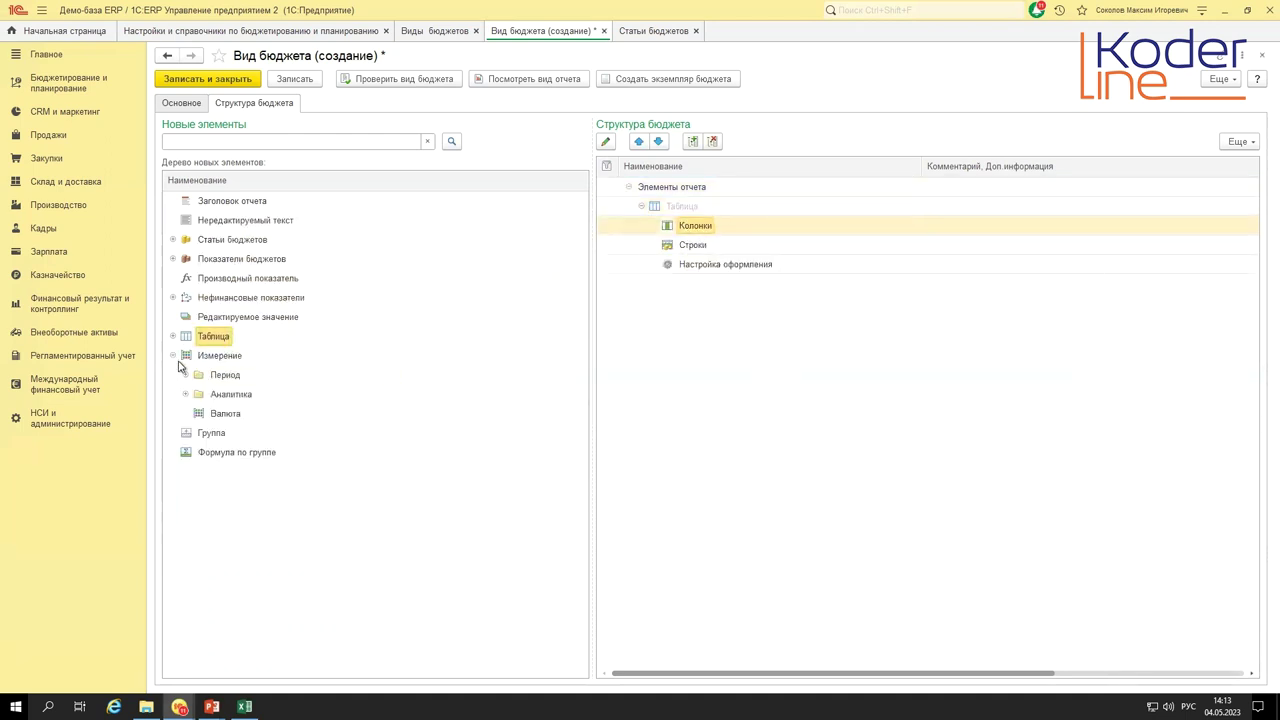
click(186, 374)
drag(236, 452, 704, 236)
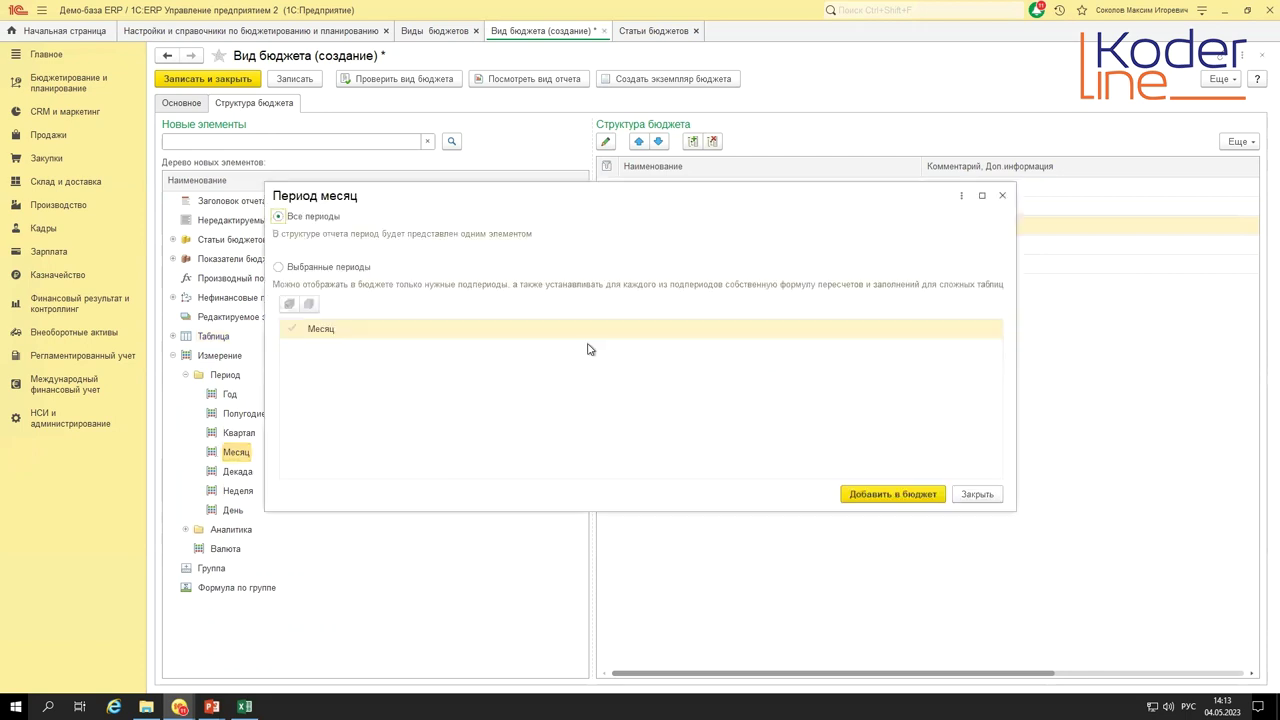
click(912, 494)
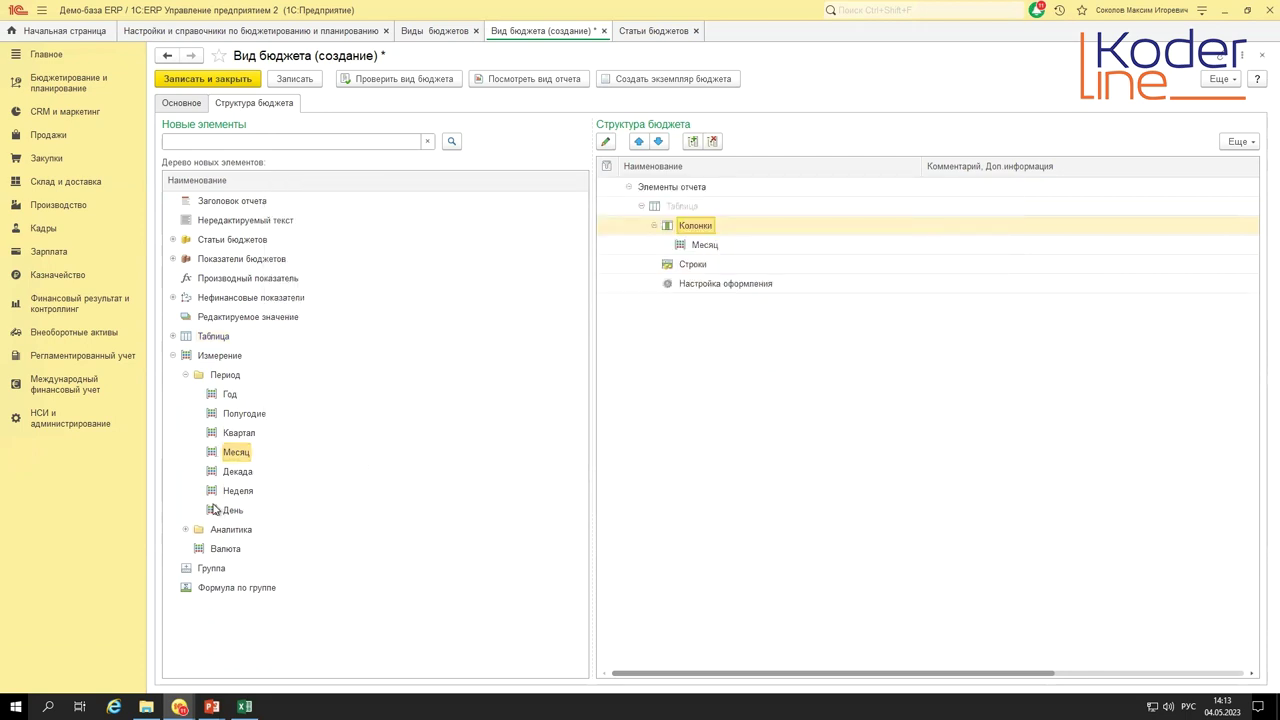
- Add a Строка / колонка element to Колонки, place it above Месяц and name it НДС, %
click(186, 375)
click(173, 336)
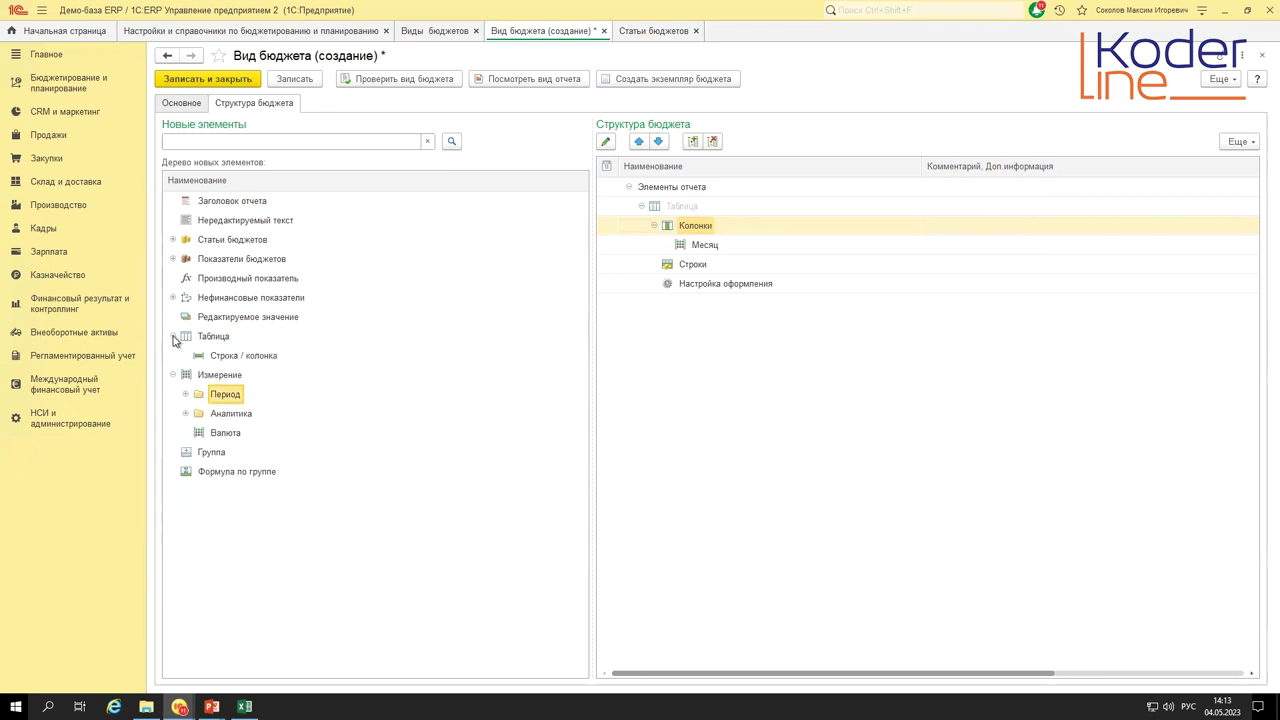
drag(225, 356, 706, 238)
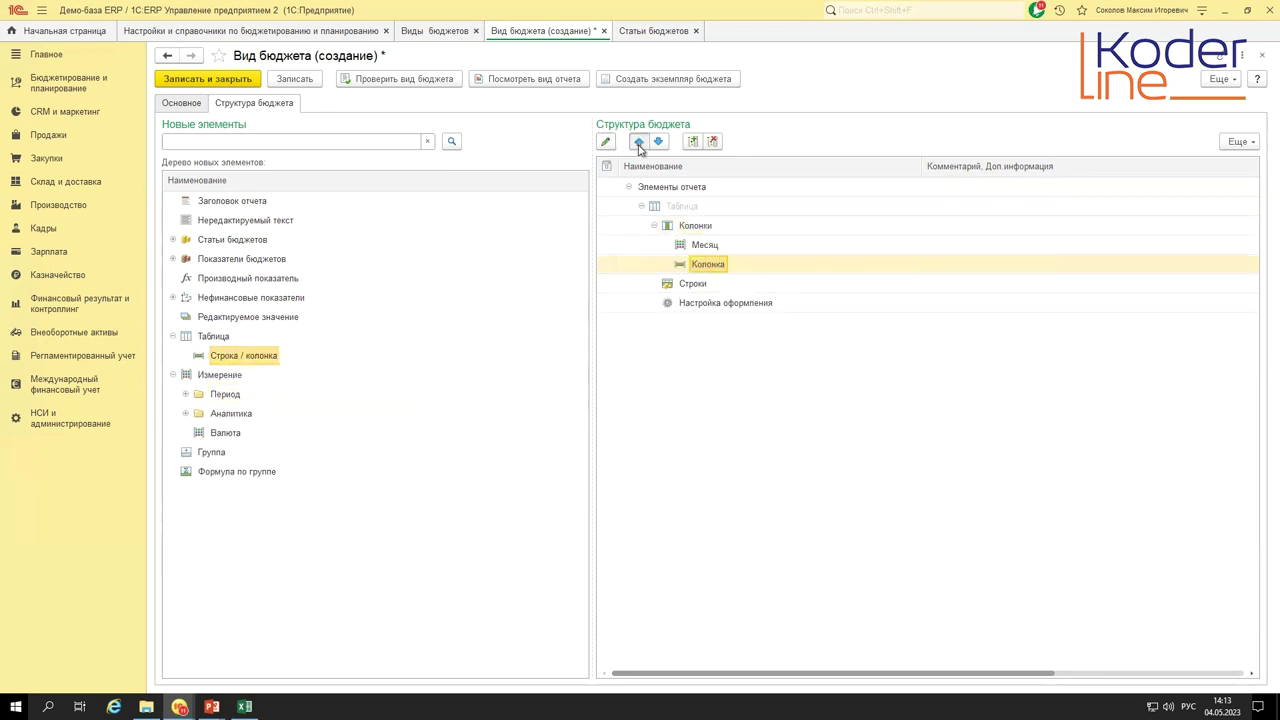
click(639, 142)
double_click(706, 246)
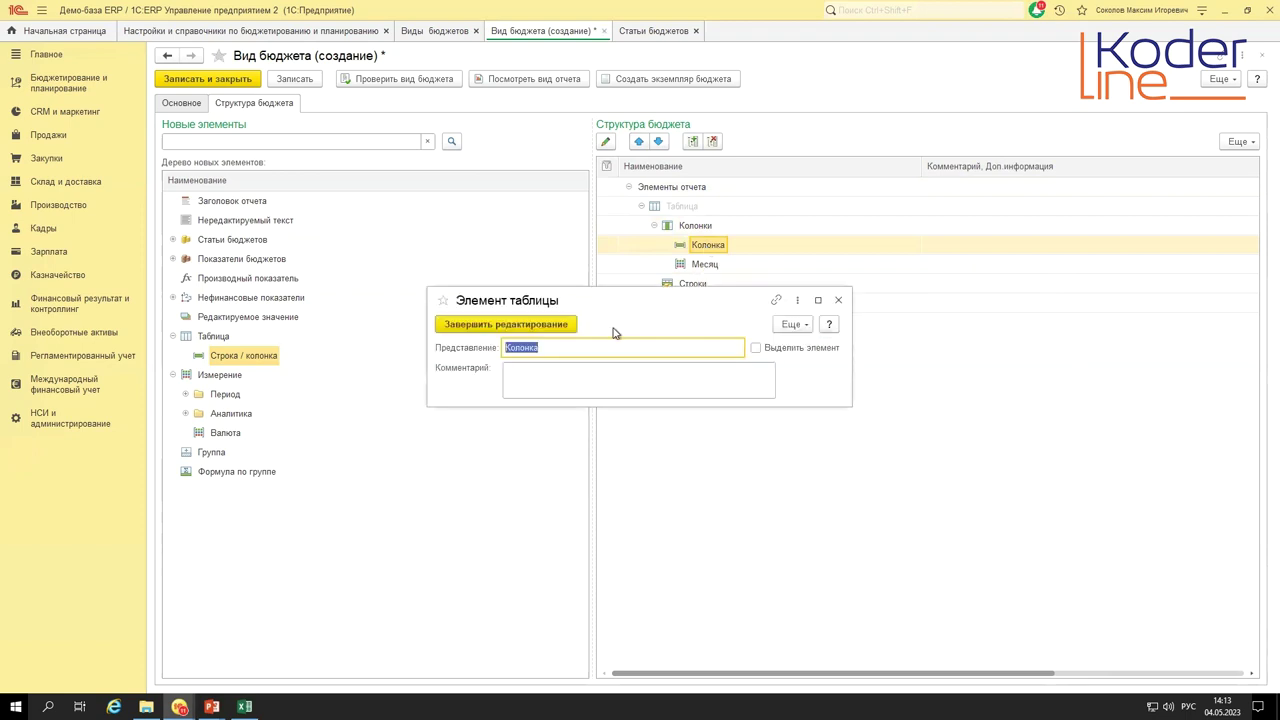
text(НДС, %)
click(563, 326)
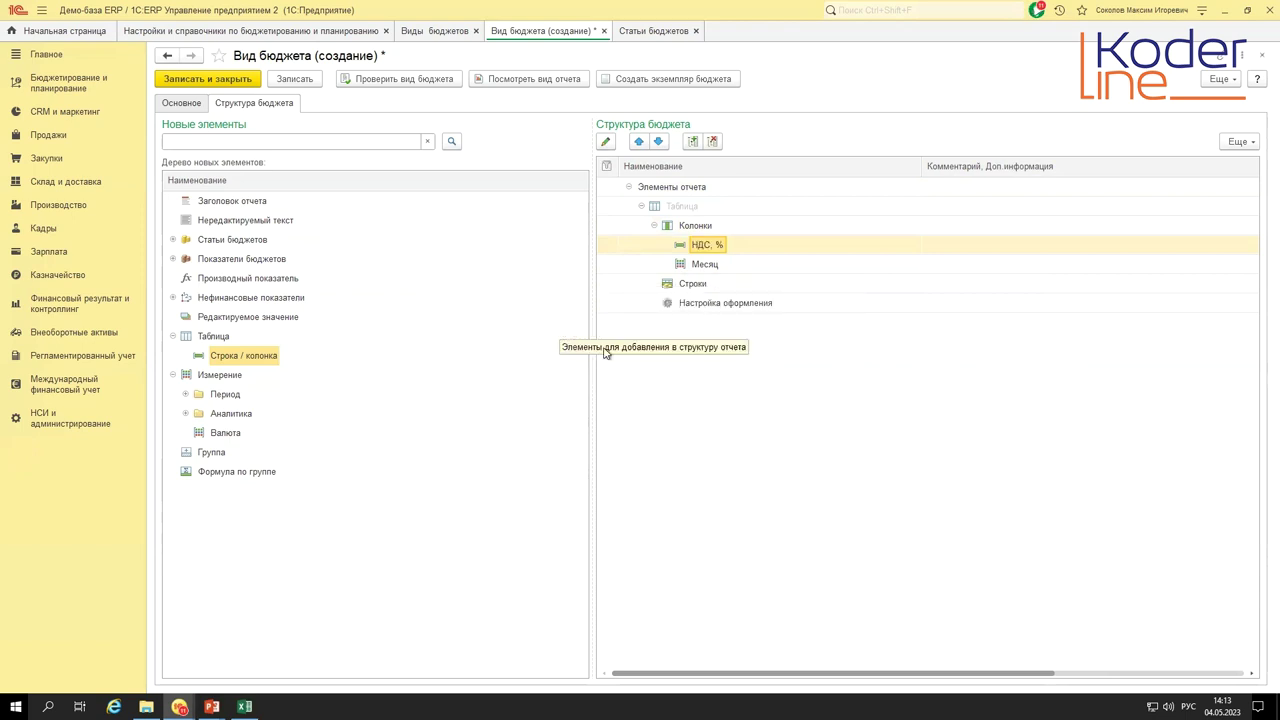
- Select the table's Строки, then switch to the Excel sample to check the receipts row and the payment item rows
click(690, 284)
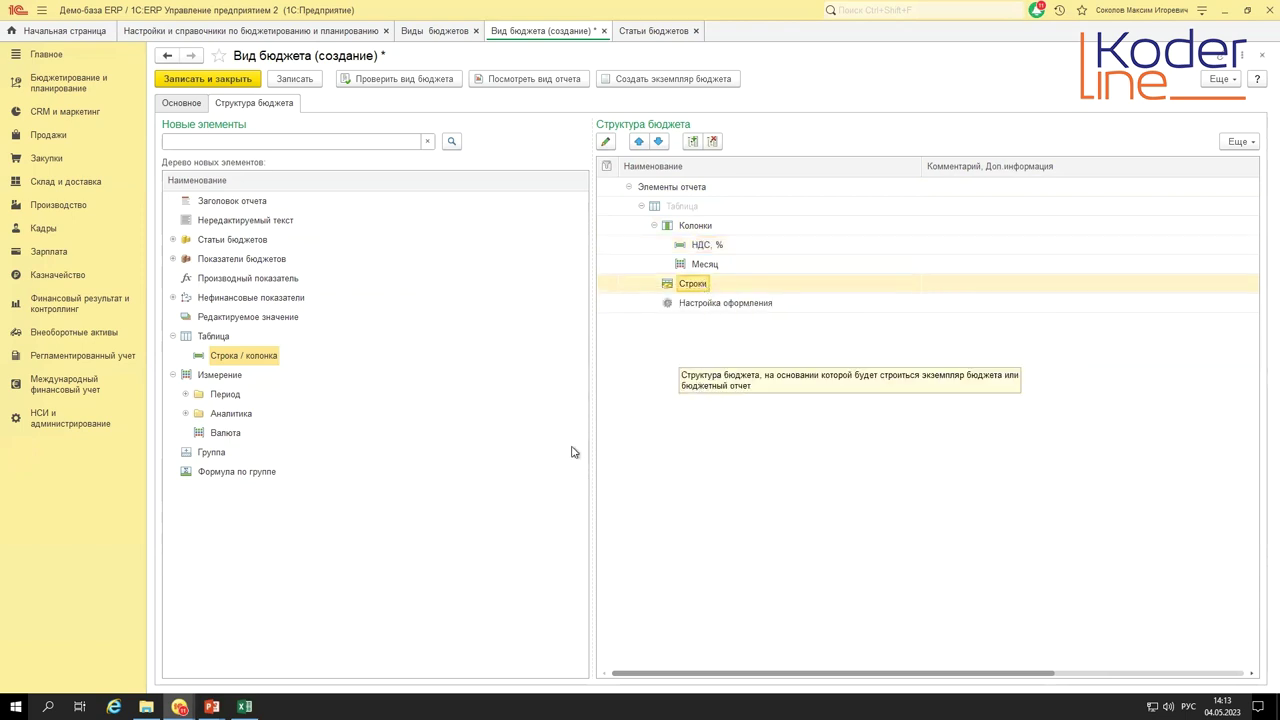
key(alt+Tab)
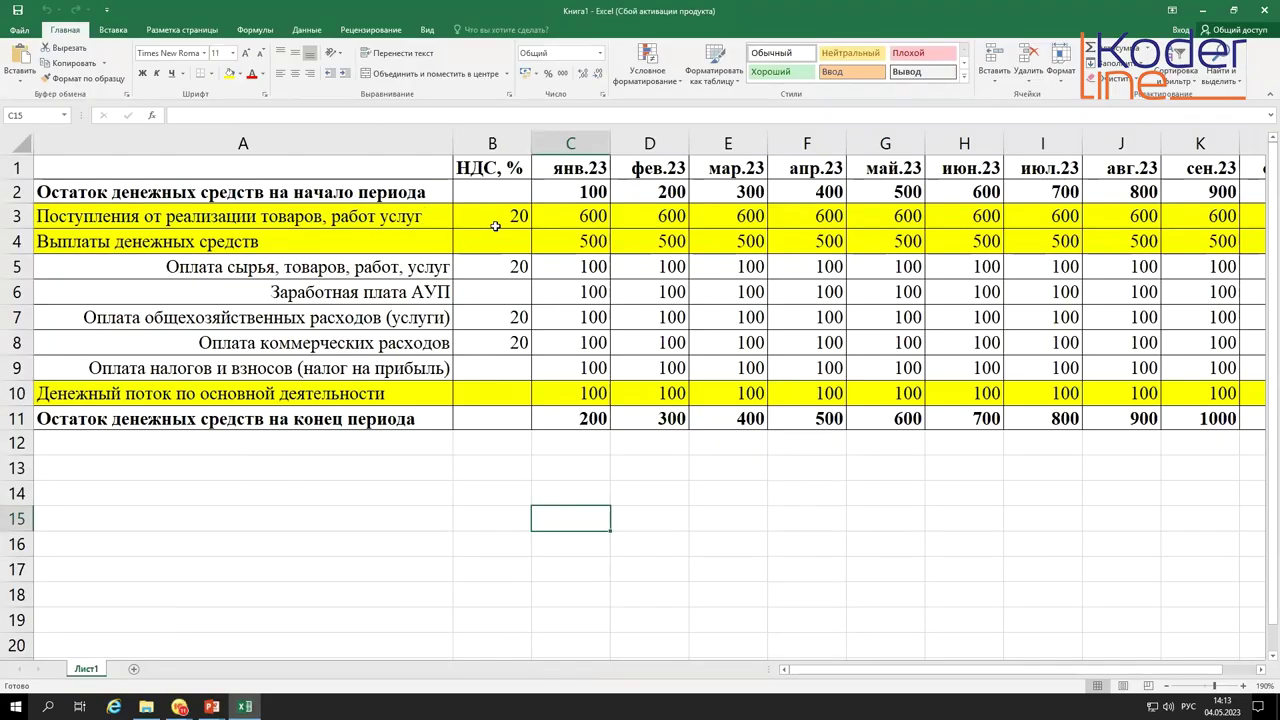
drag(427, 215, 650, 216)
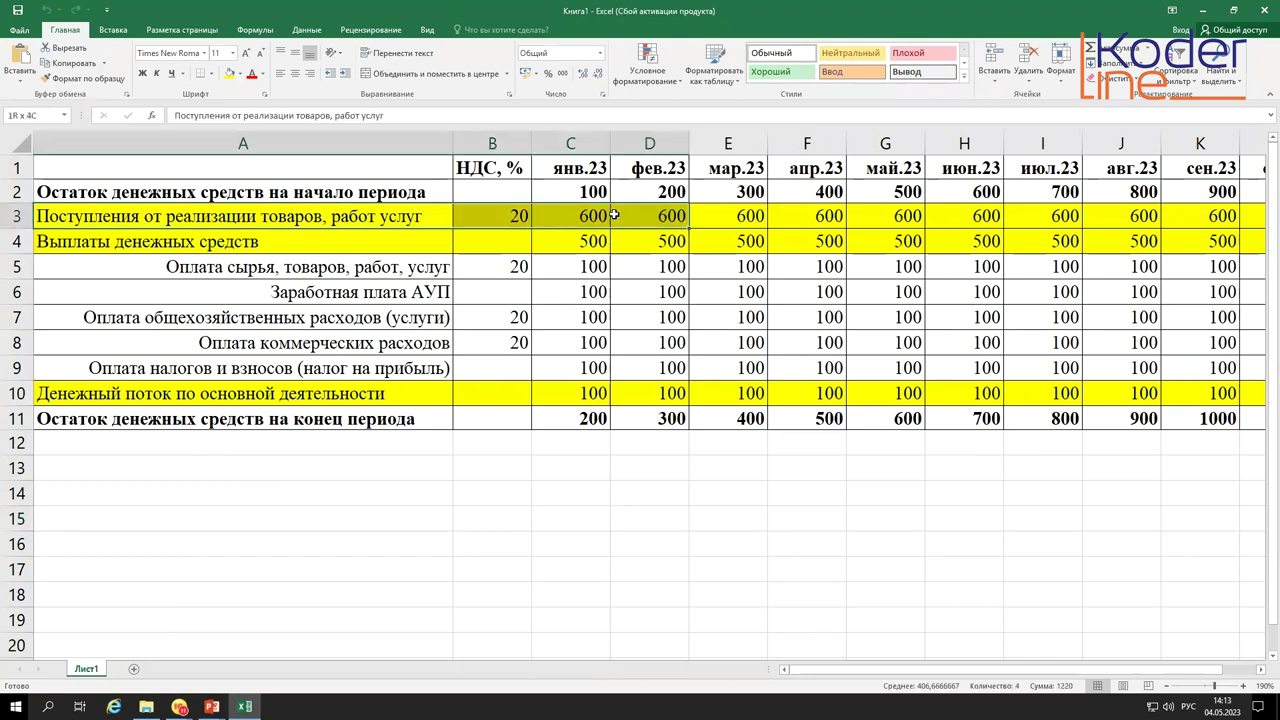
click(390, 267)
drag(395, 305, 407, 366)
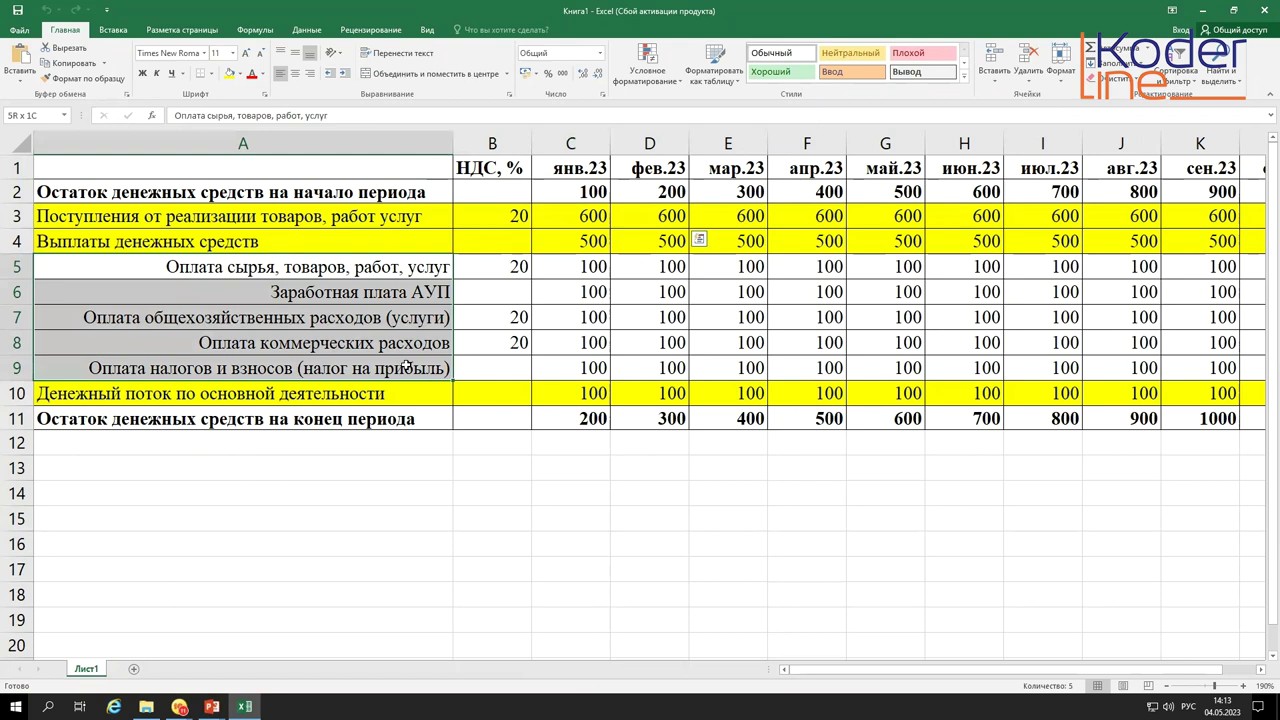
drag(407, 366, 407, 366)
key(alt+Tab)
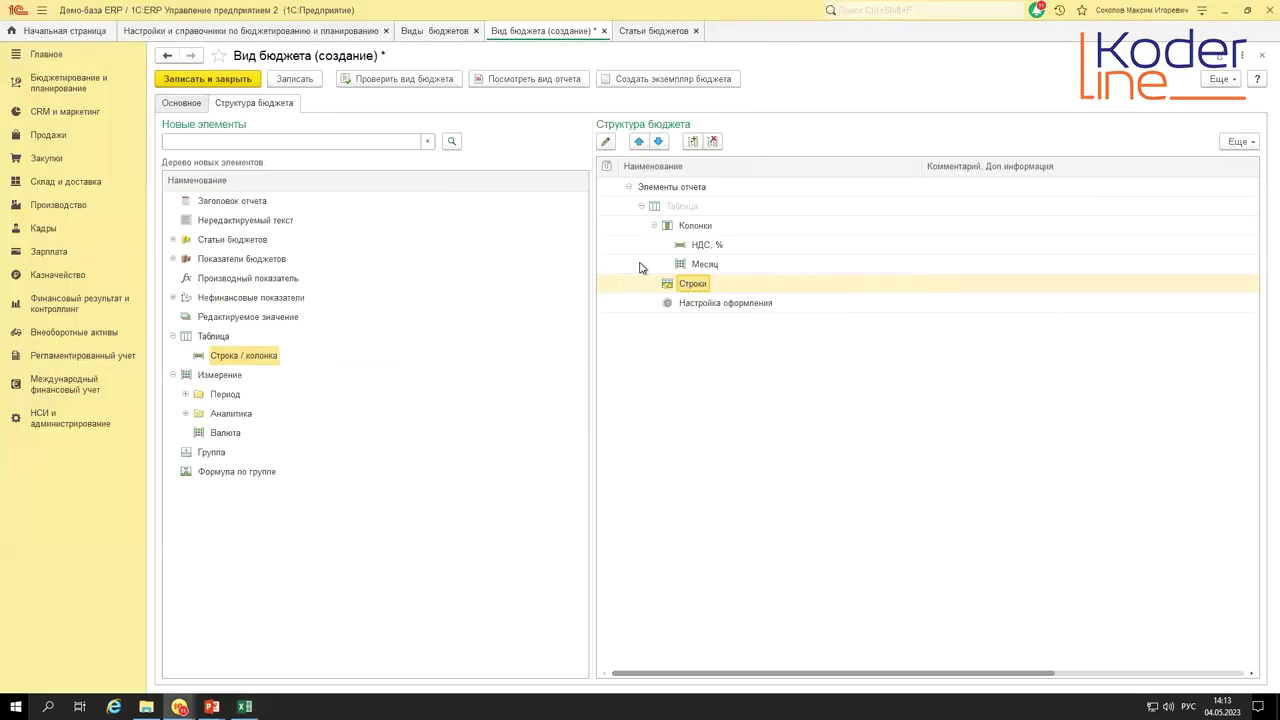
- Add Поступления от реализации товаров, работ услуг from Основная модель, Движения денежных средств to the table's Строки
click(229, 243)
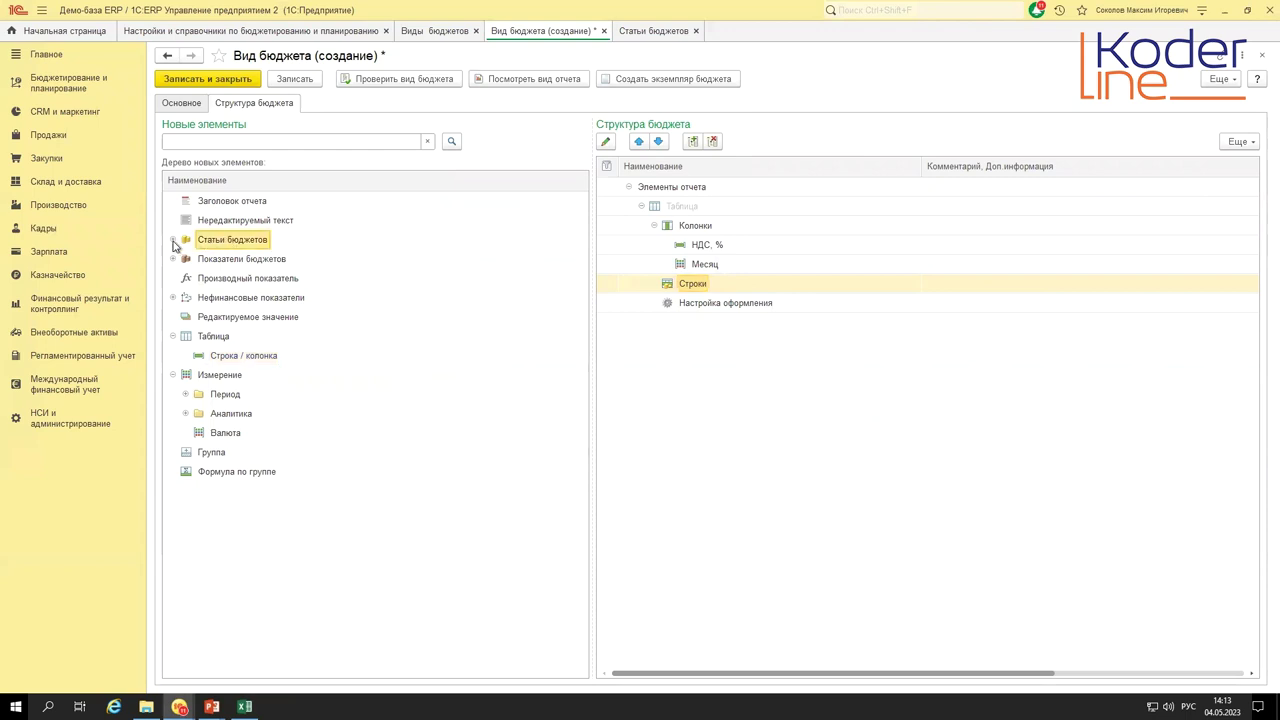
click(173, 240)
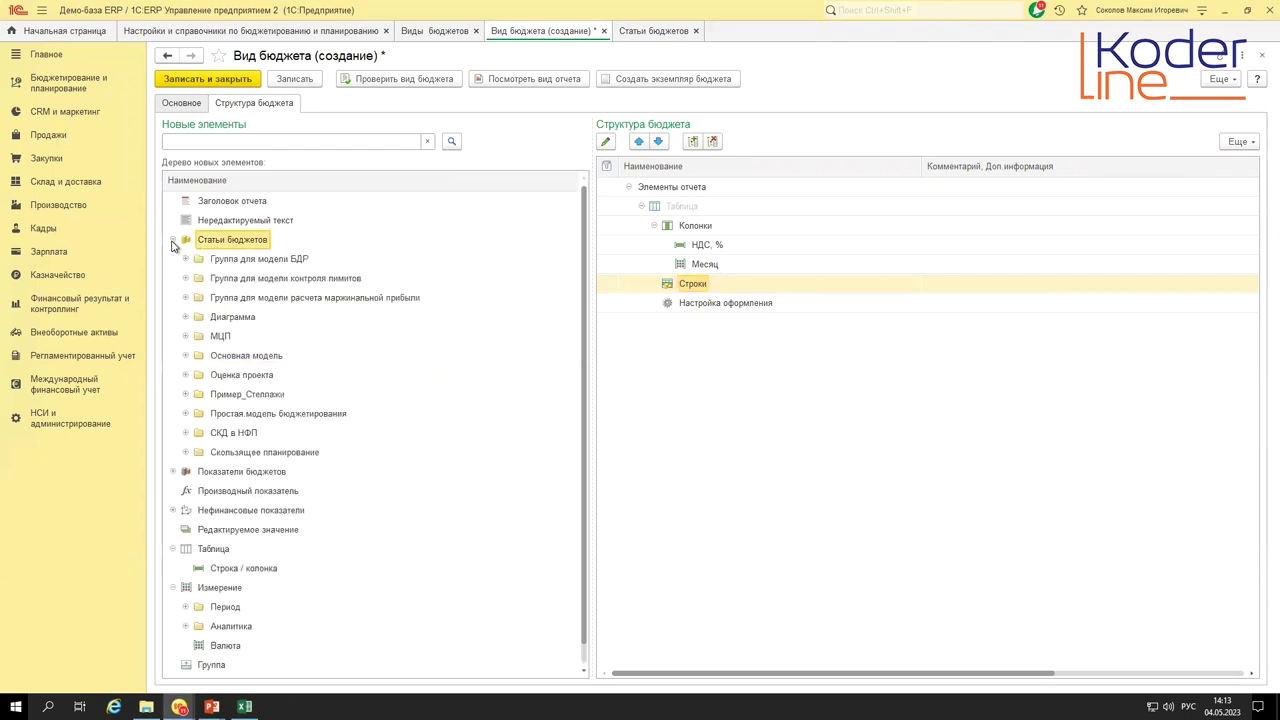
click(186, 356)
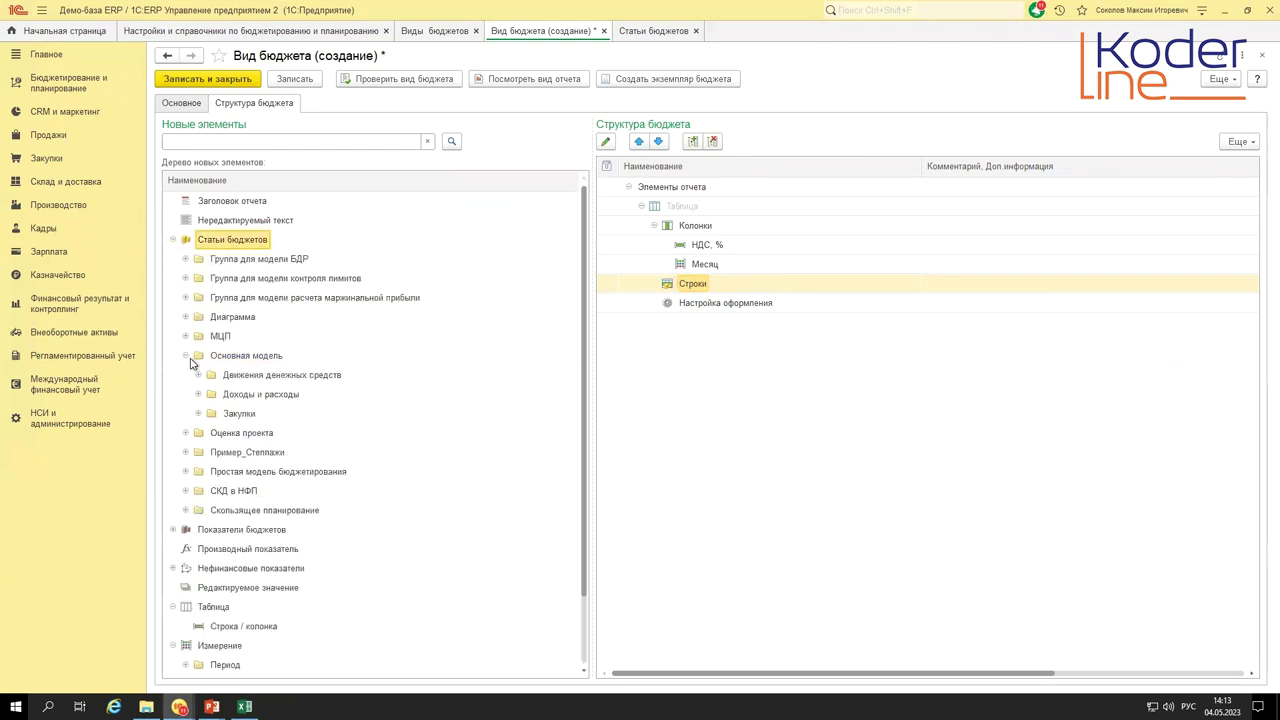
click(198, 375)
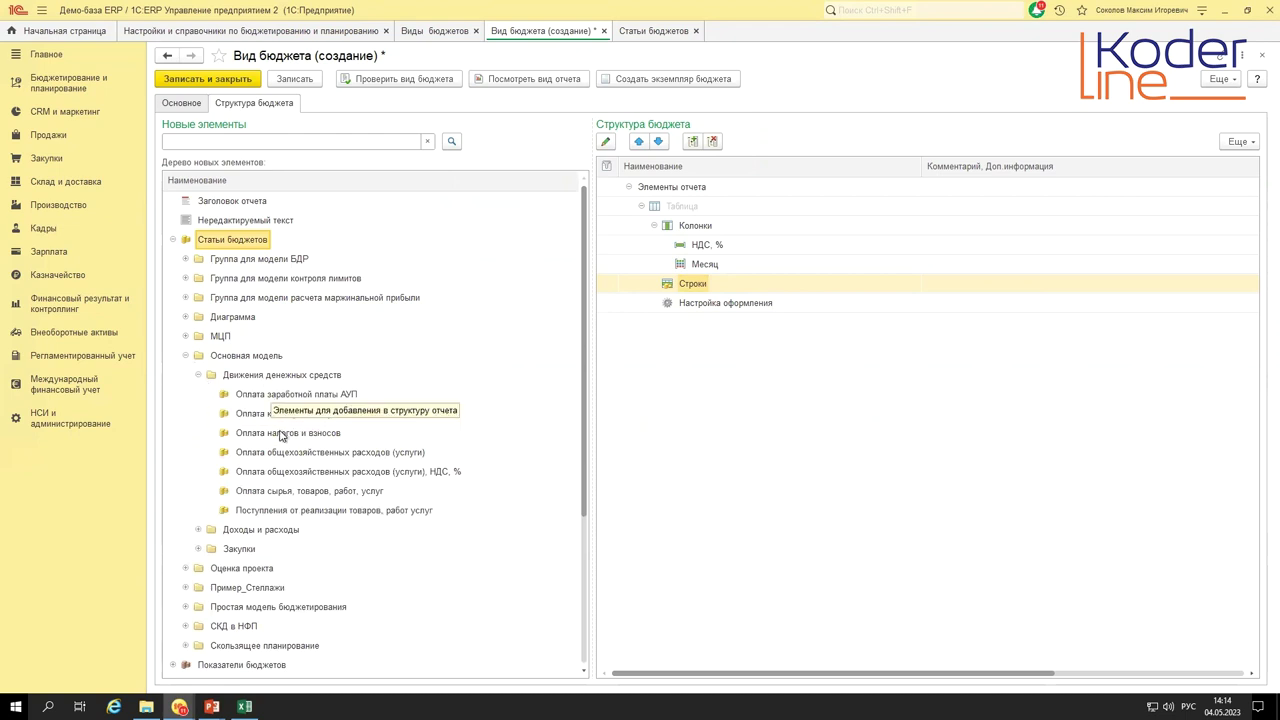
click(289, 513)
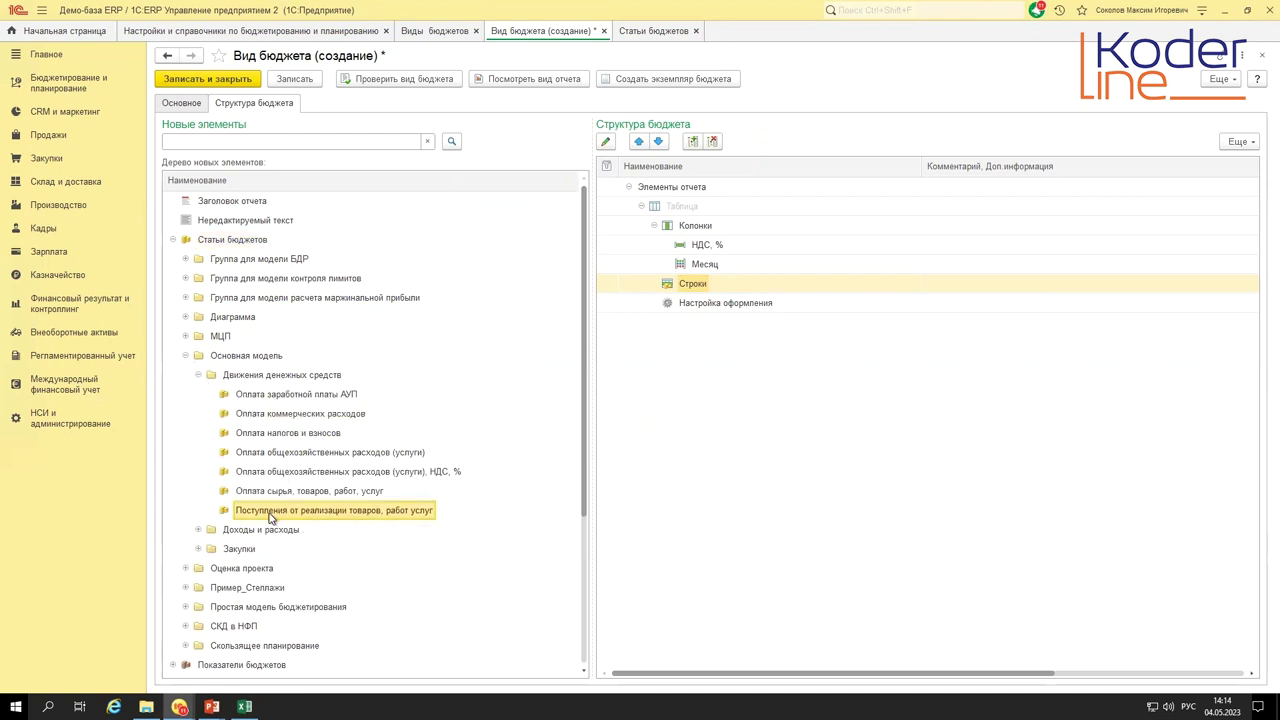
drag(272, 517, 700, 290)
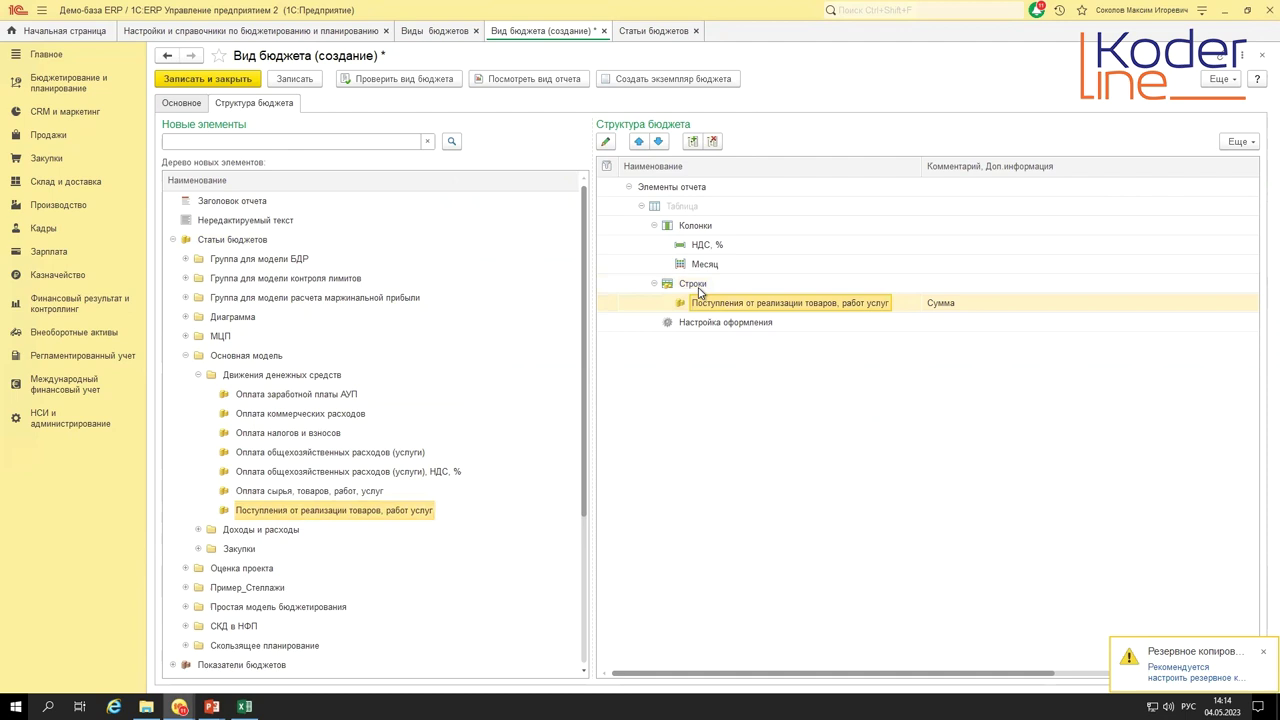
- Add the payment items for АУП salary, commercial expenses, taxes and contributions, general business expenses (услуги), and raw materials, goods, works and services to Строки
drag(297, 398, 640, 286)
drag(336, 417, 686, 290)
drag(390, 452, 697, 290)
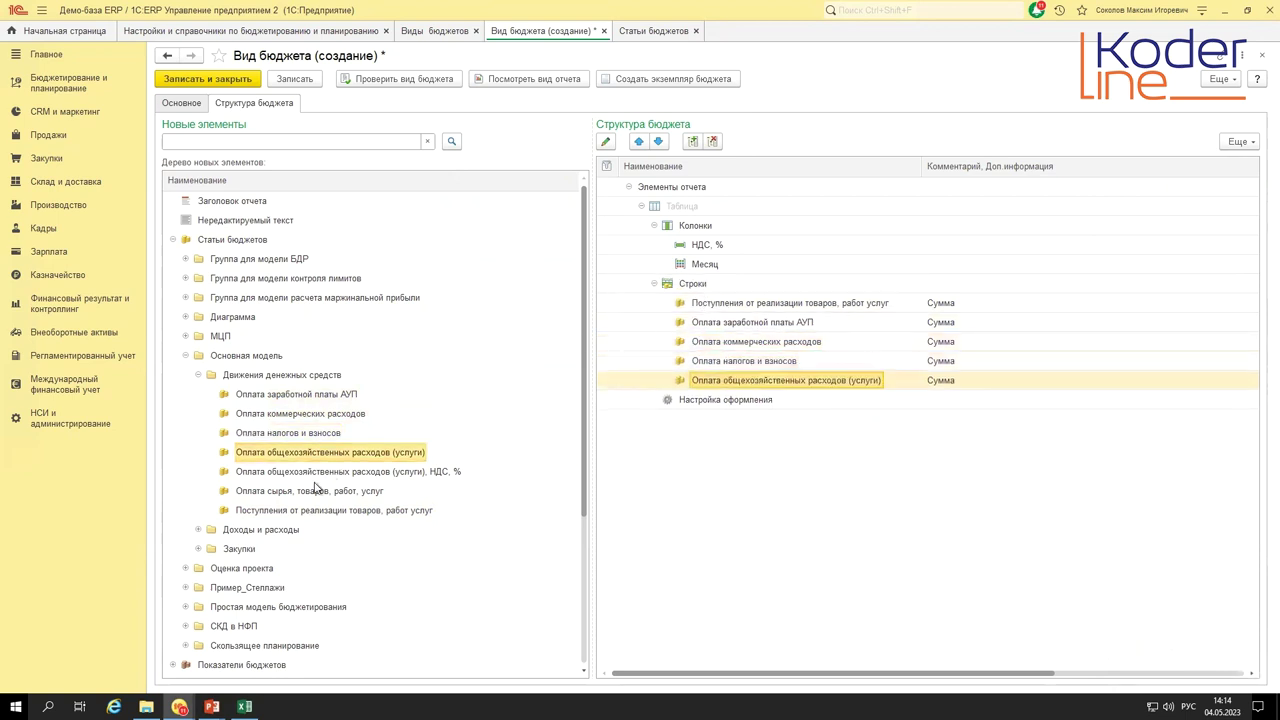
drag(312, 491, 666, 287)
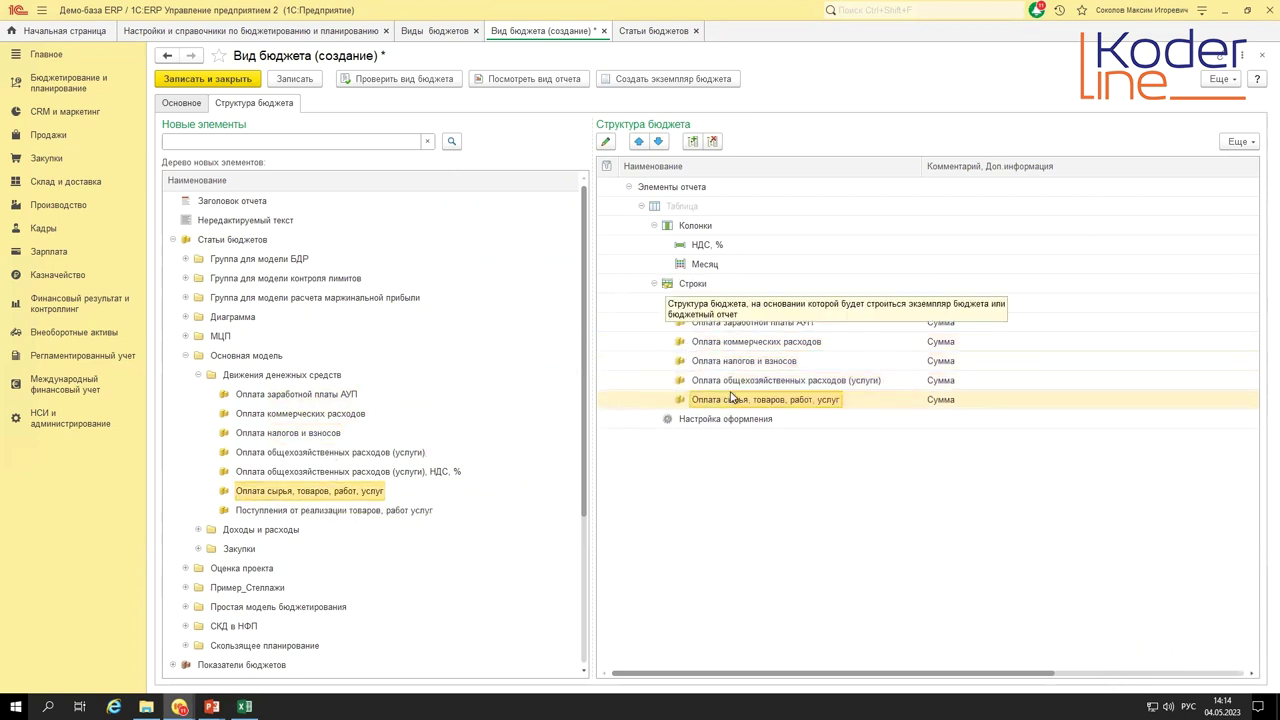
click(198, 374)
click(185, 356)
click(172, 240)
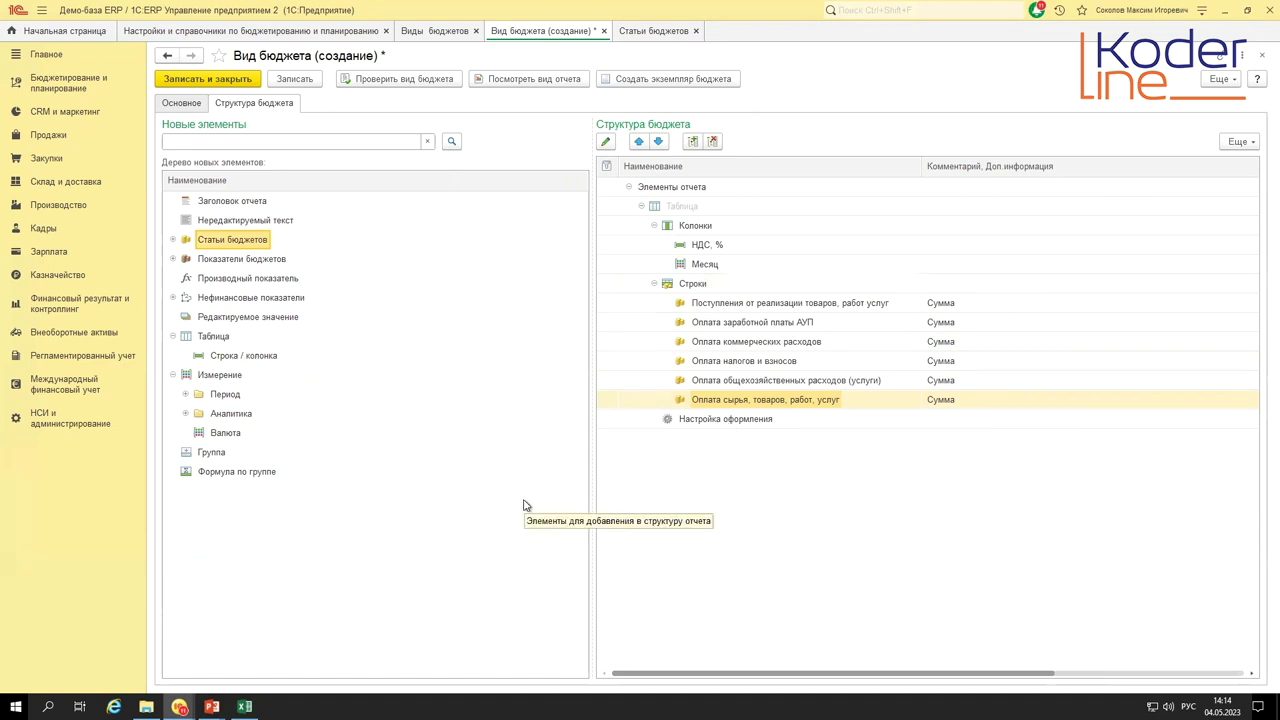
- Save the _Оперативный бюджет для ввода данных budget type and create a budget instance from it
click(301, 82)
click(301, 82)
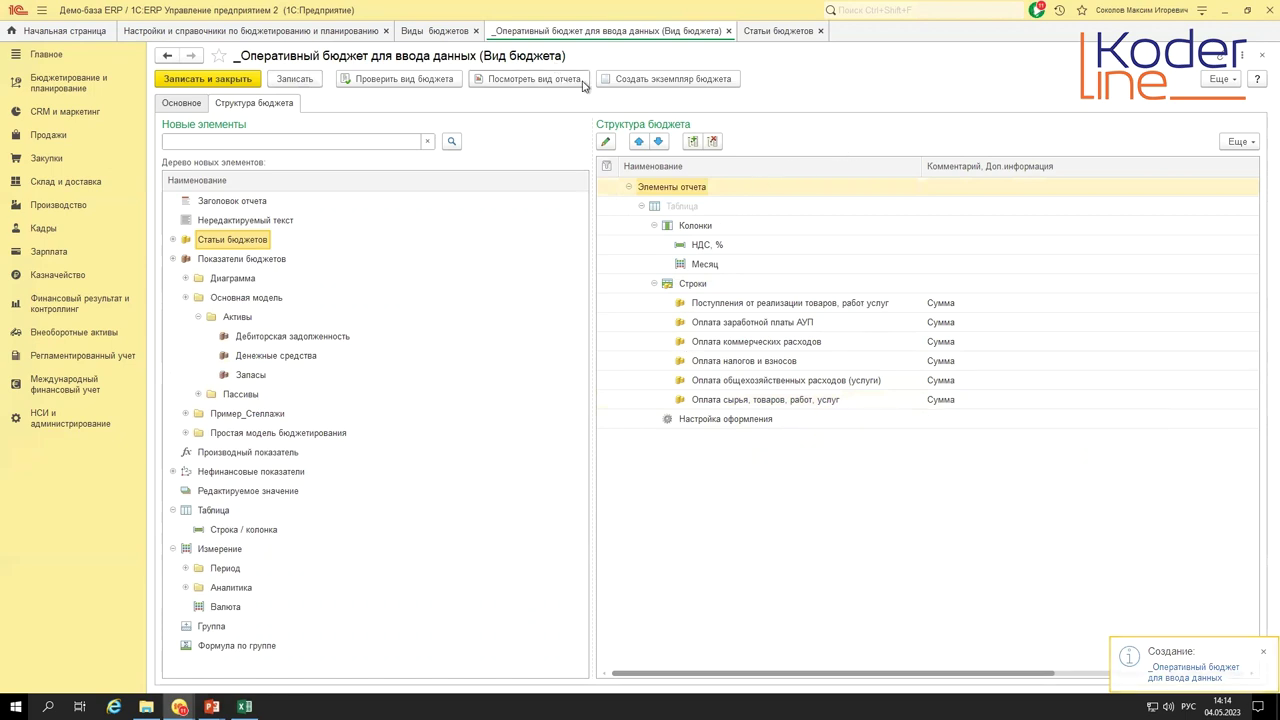
click(662, 168)
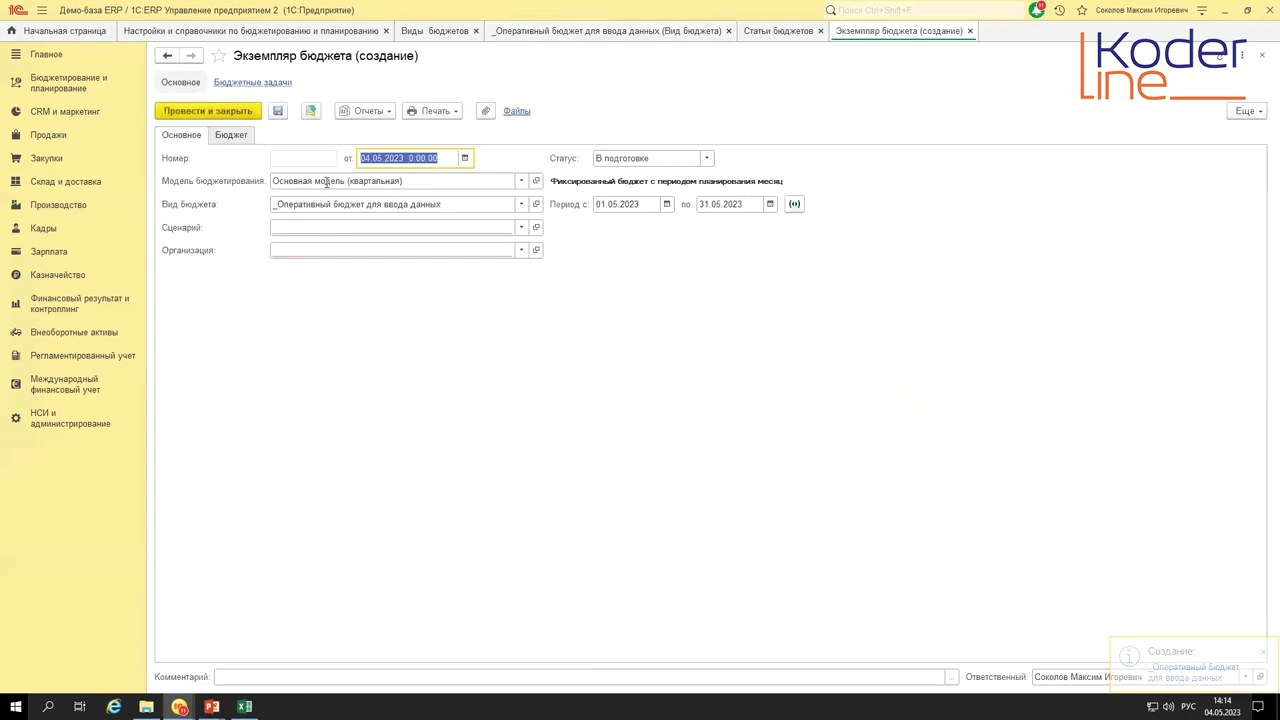
click(522, 183)
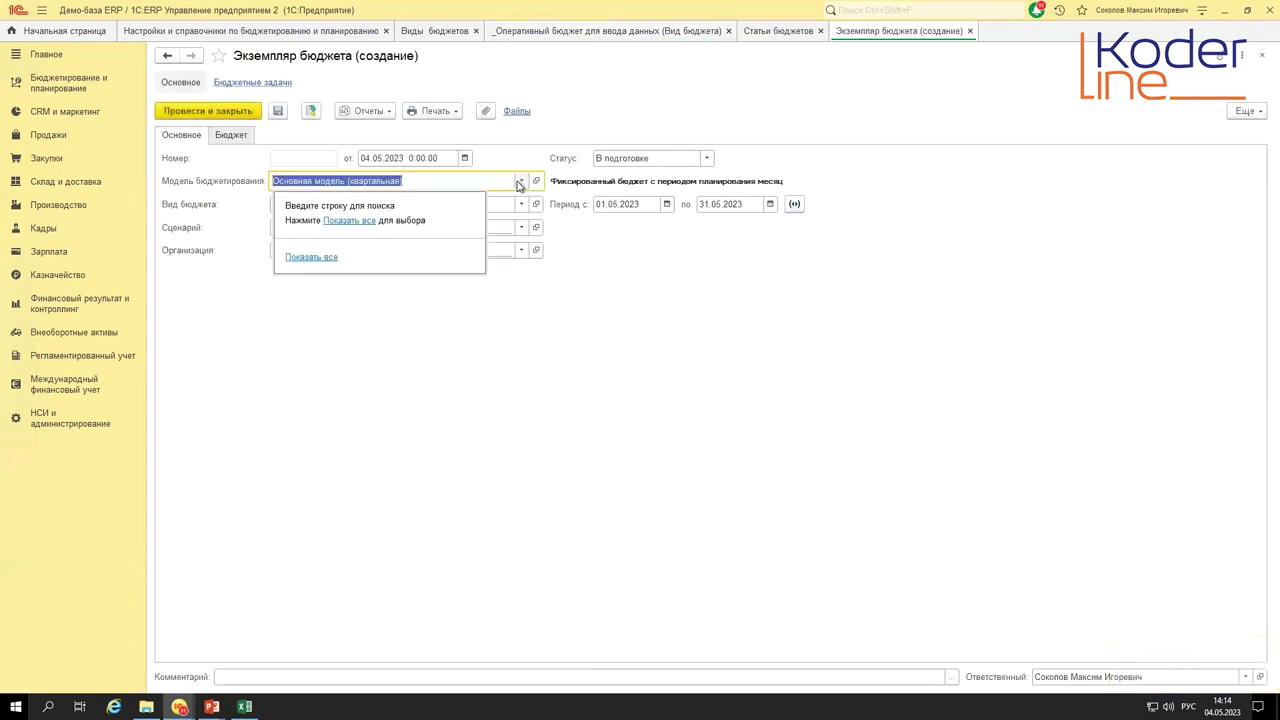
click(350, 216)
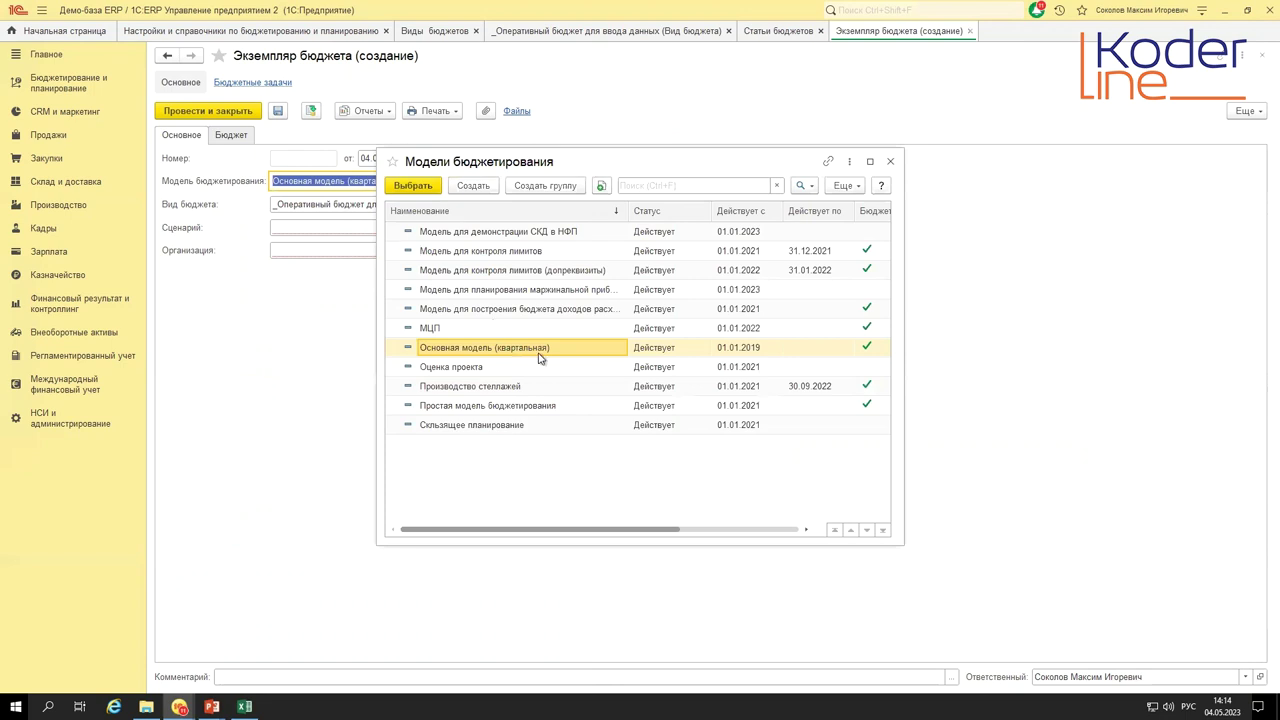
key(Escape)
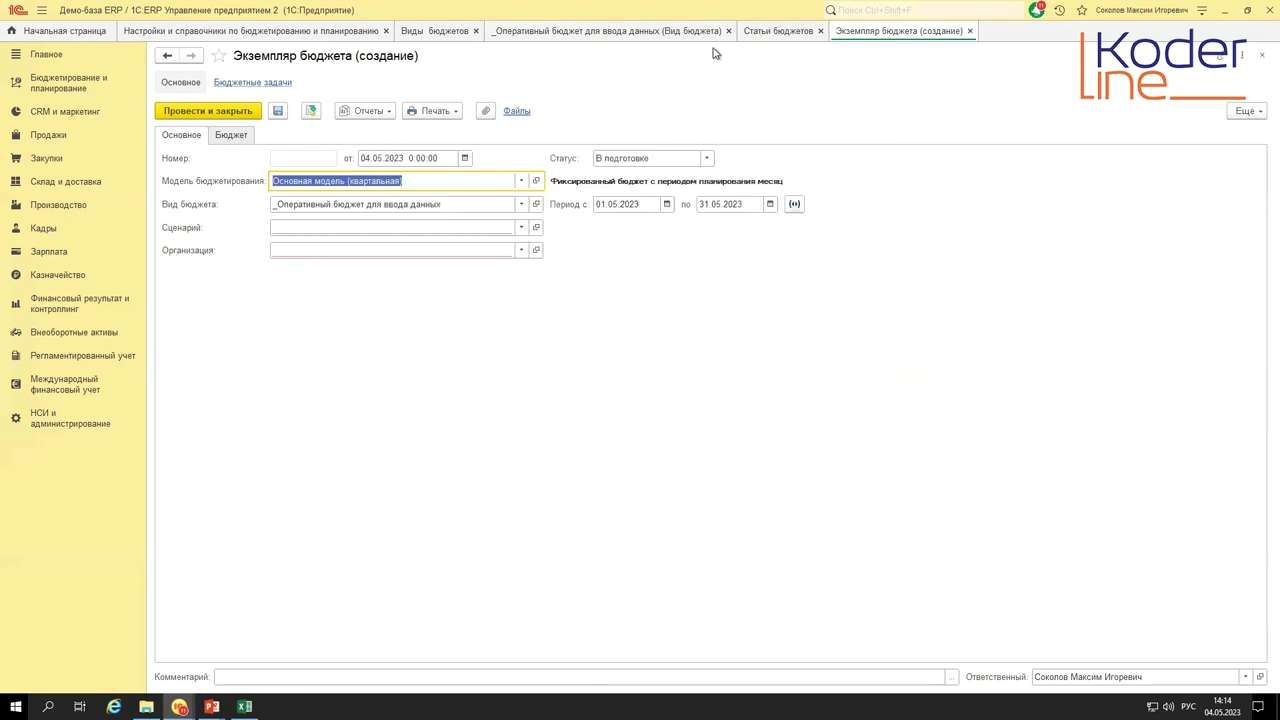
click(433, 31)
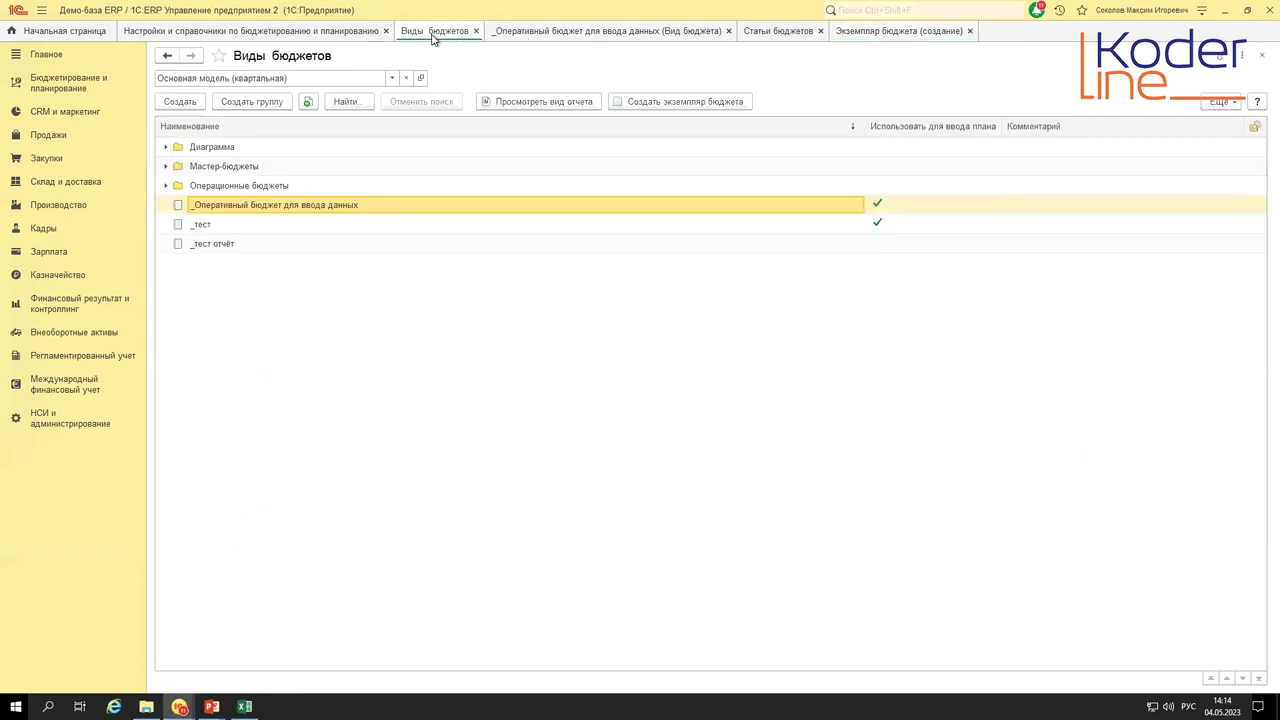
click(875, 31)
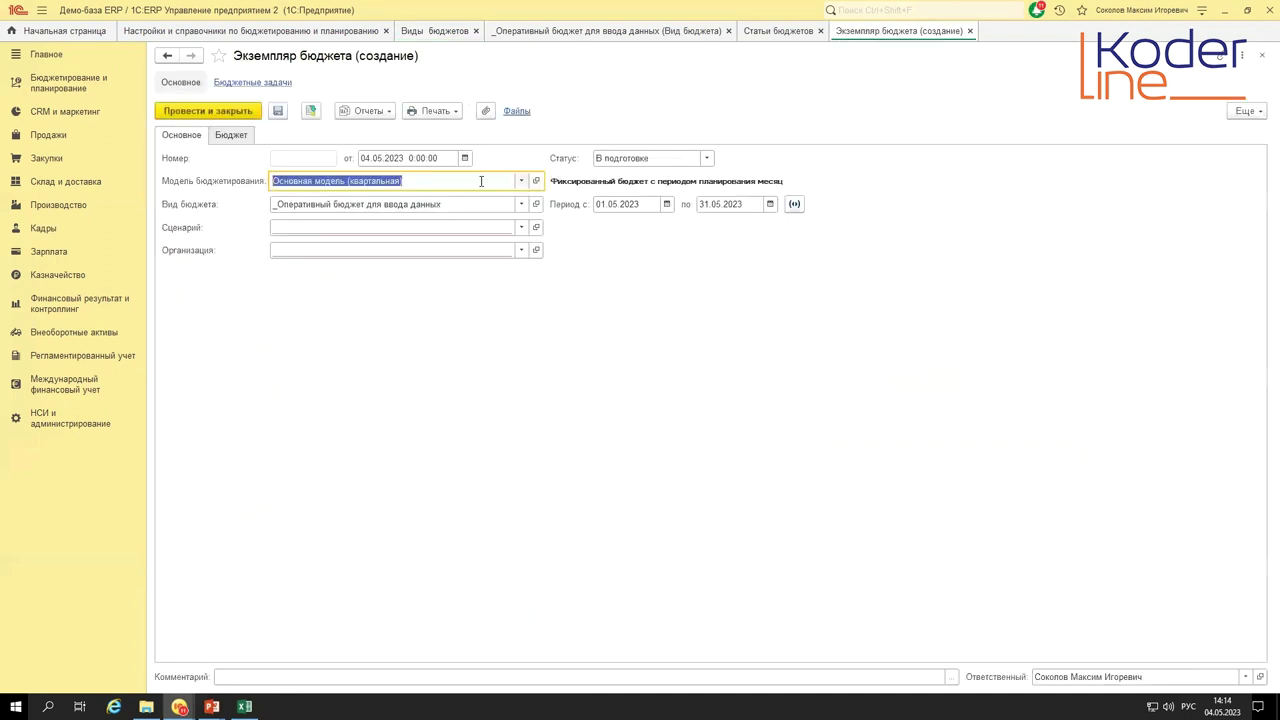
key(Escape)
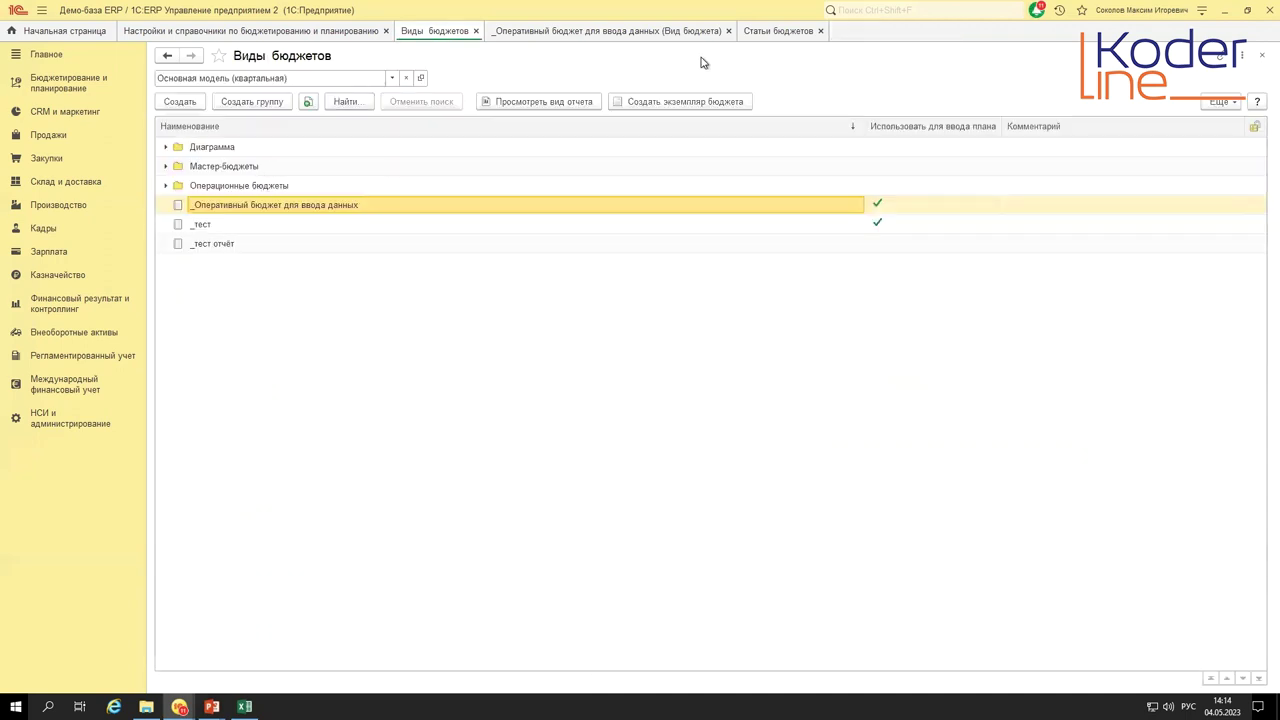
- Unlock the _Оперативный бюджет для ввода данных budget type's attributes for editing and set its budgeting model to Простая модель бюджетирования
click(630, 32)
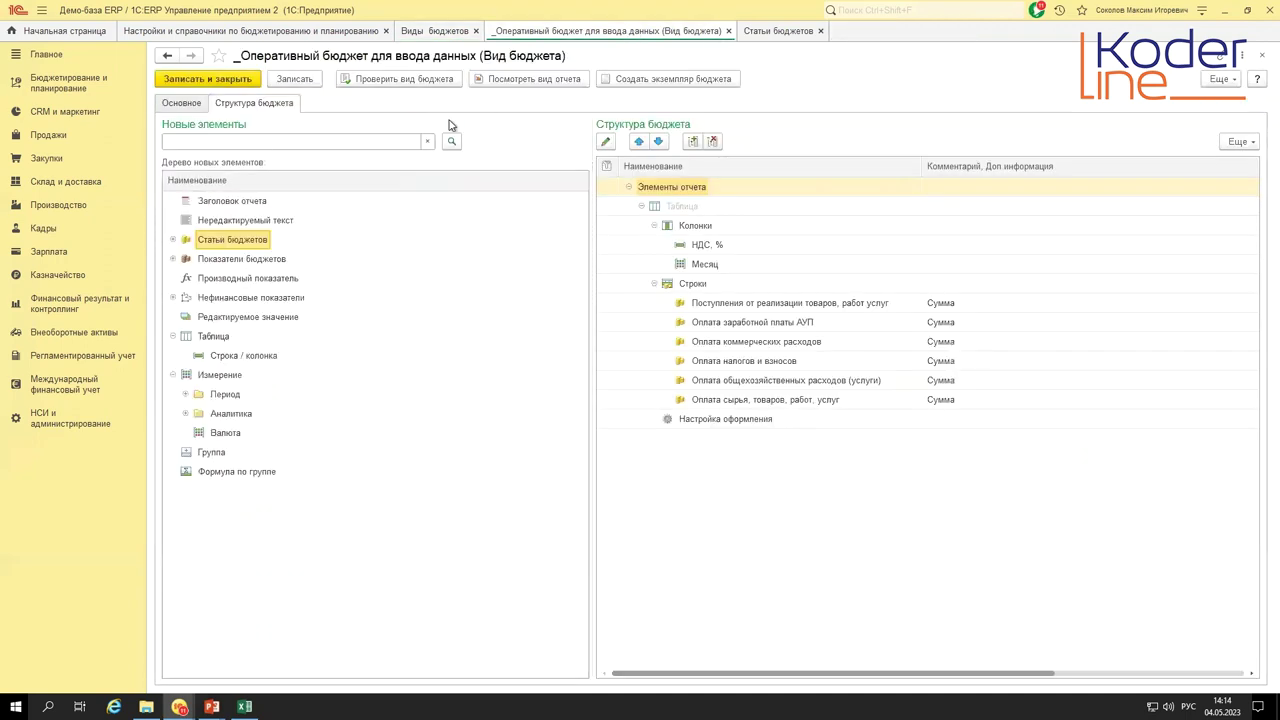
click(190, 106)
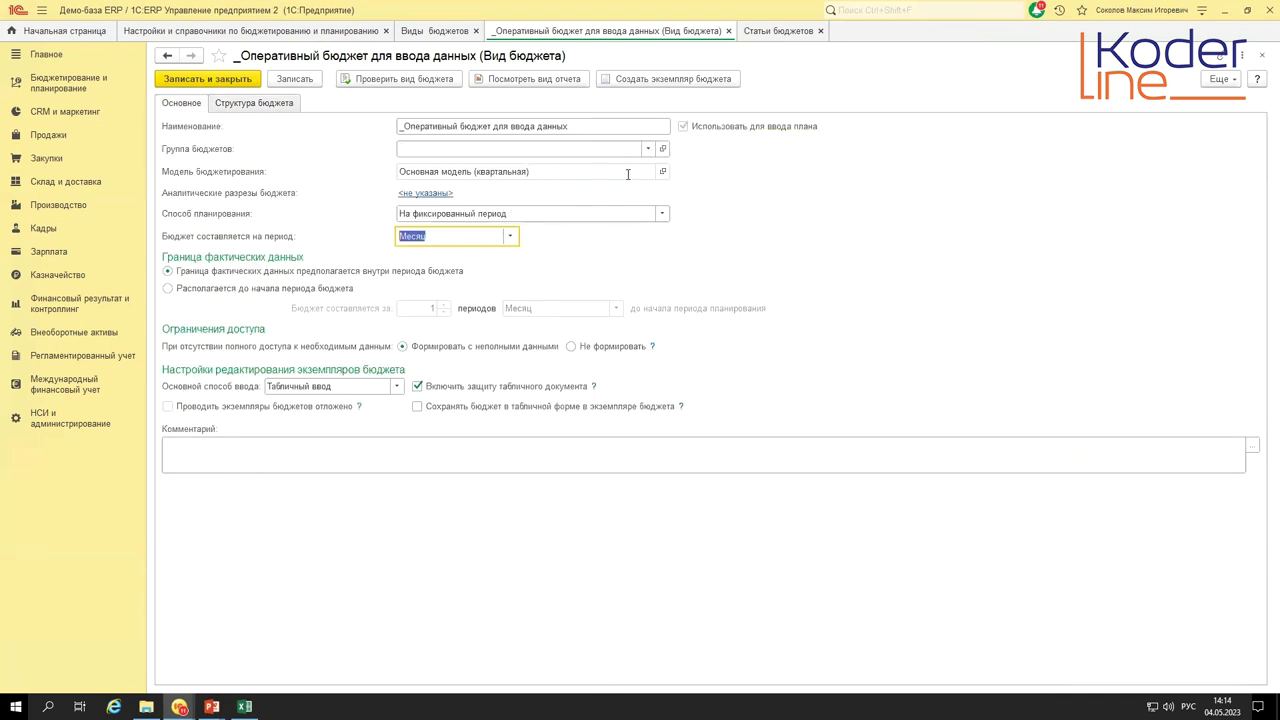
click(1222, 79)
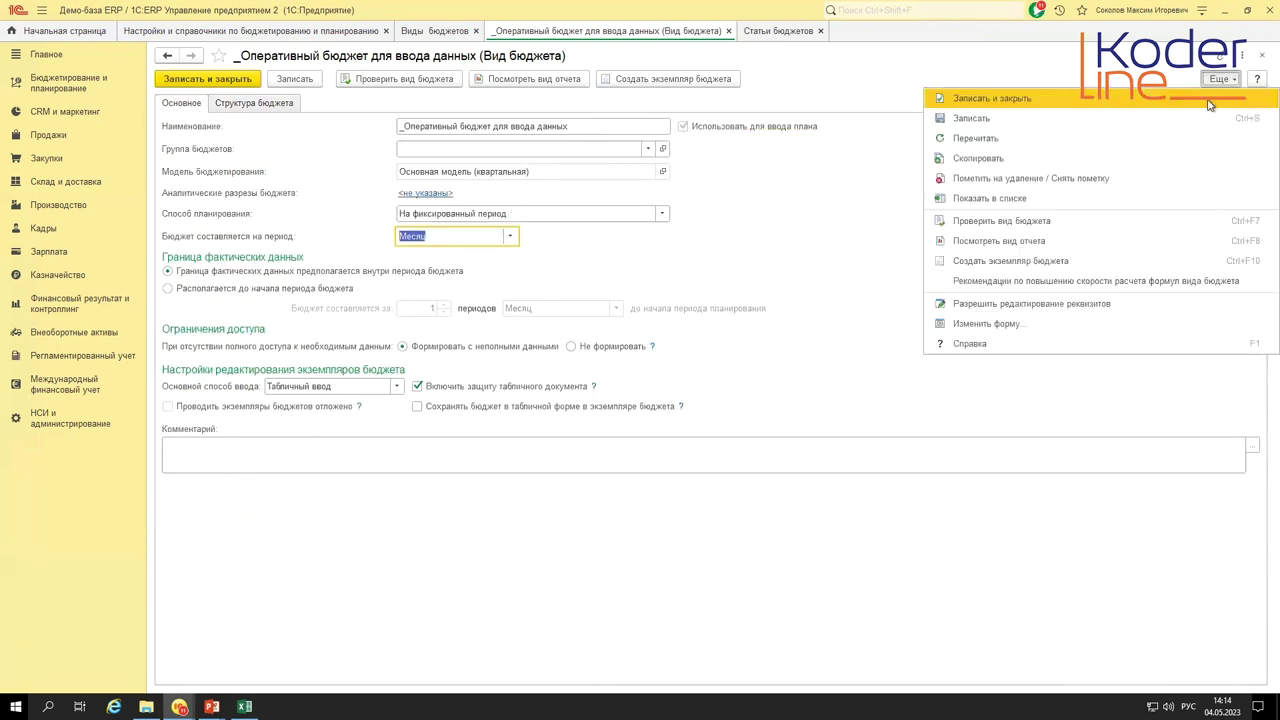
click(1007, 304)
click(545, 332)
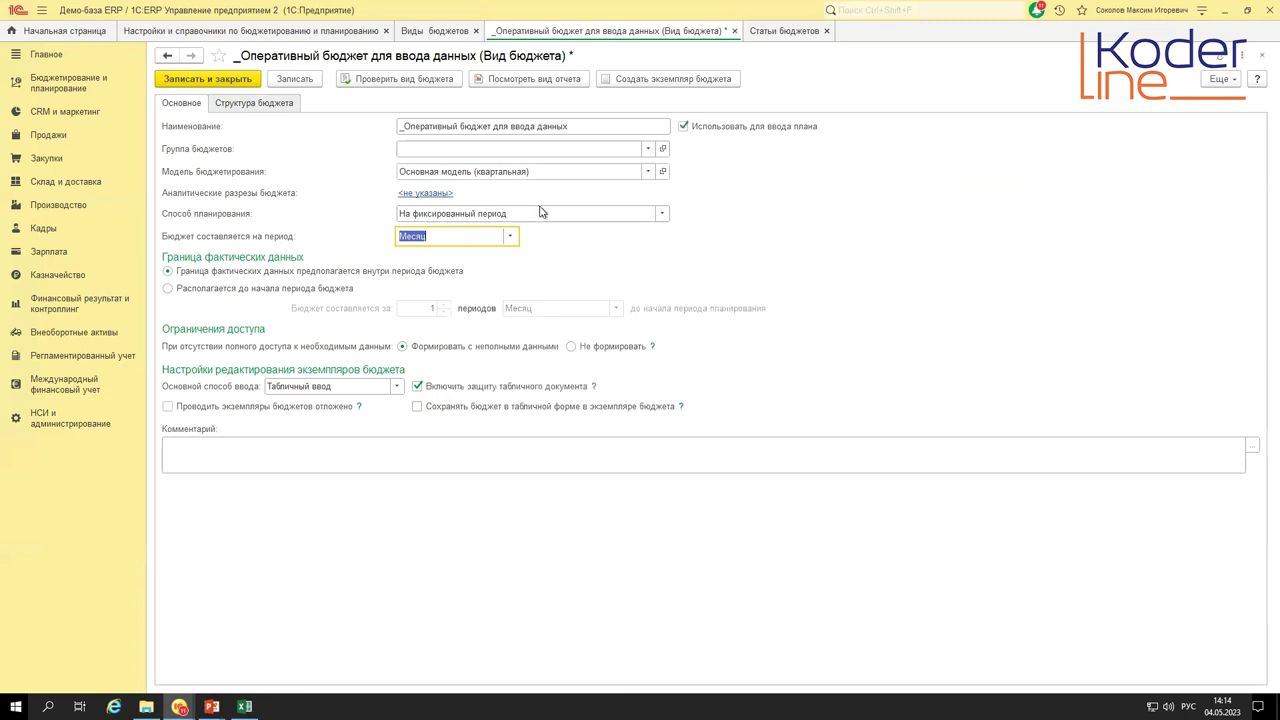
click(647, 171)
click(425, 221)
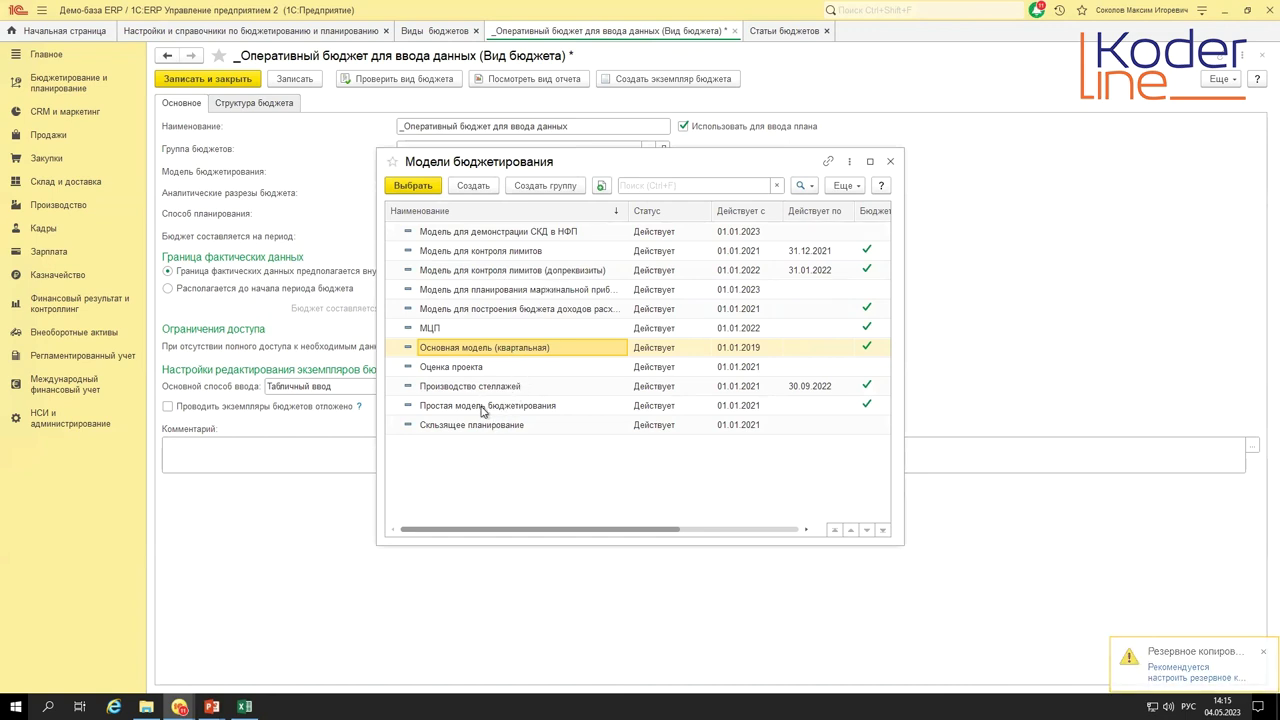
click(481, 408)
double_click(481, 406)
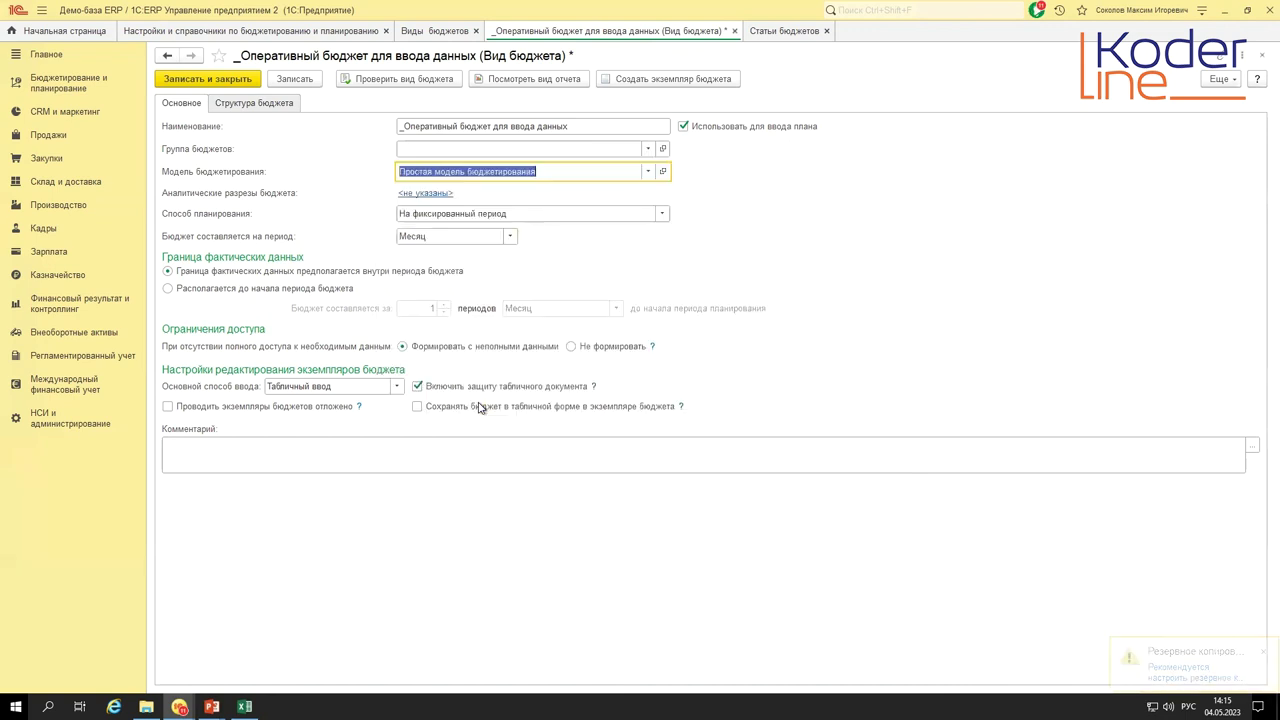
- Open the Простая модель бюджетирования card and check the periodicity in its budget process settings
click(662, 172)
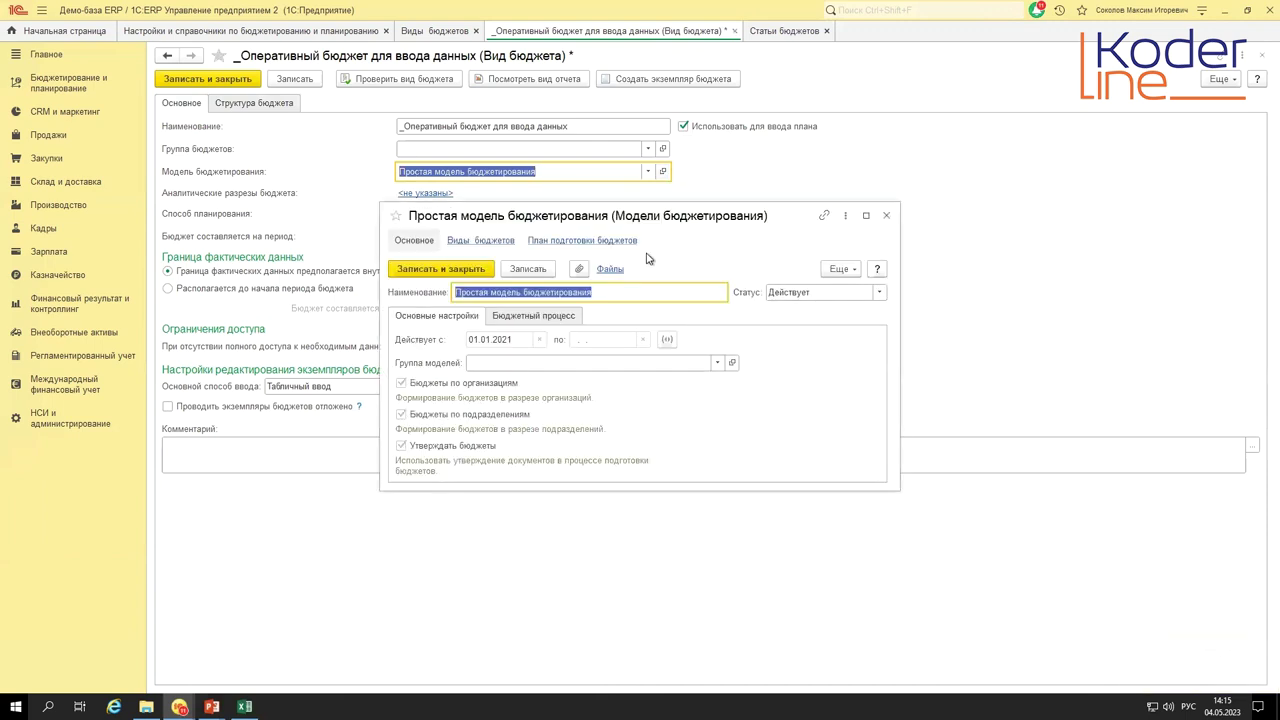
click(539, 316)
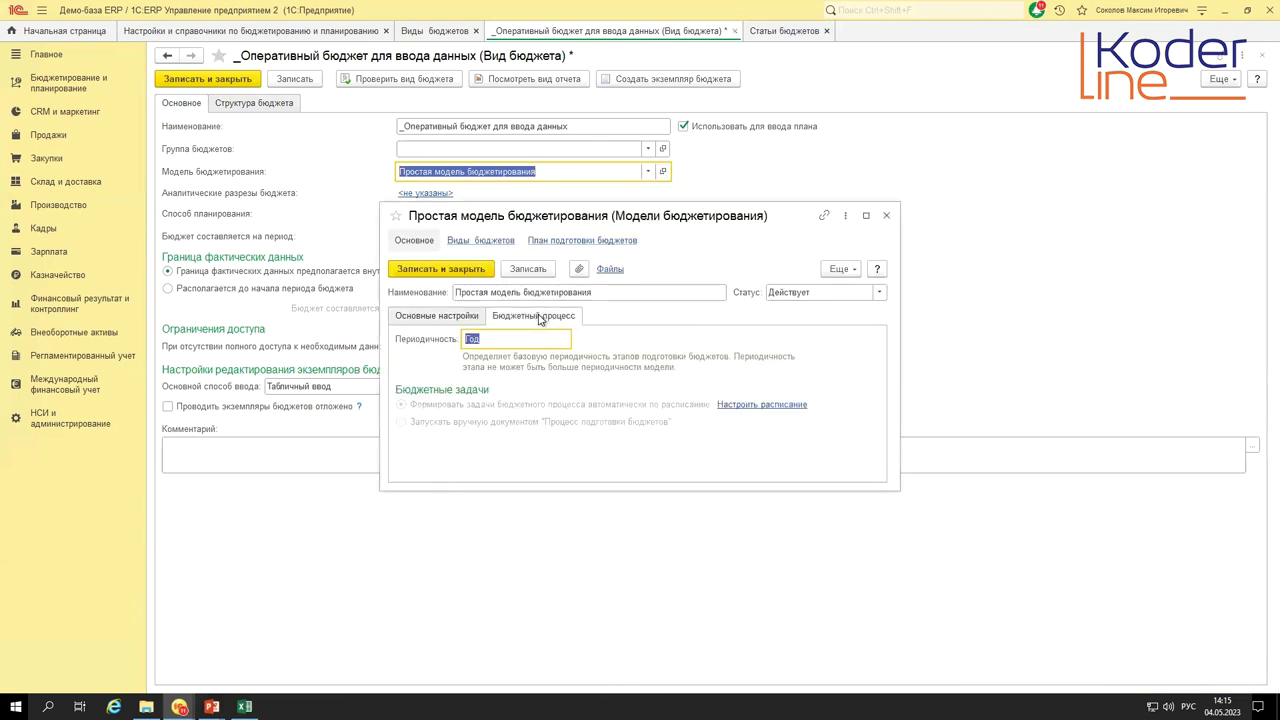
key(Escape)
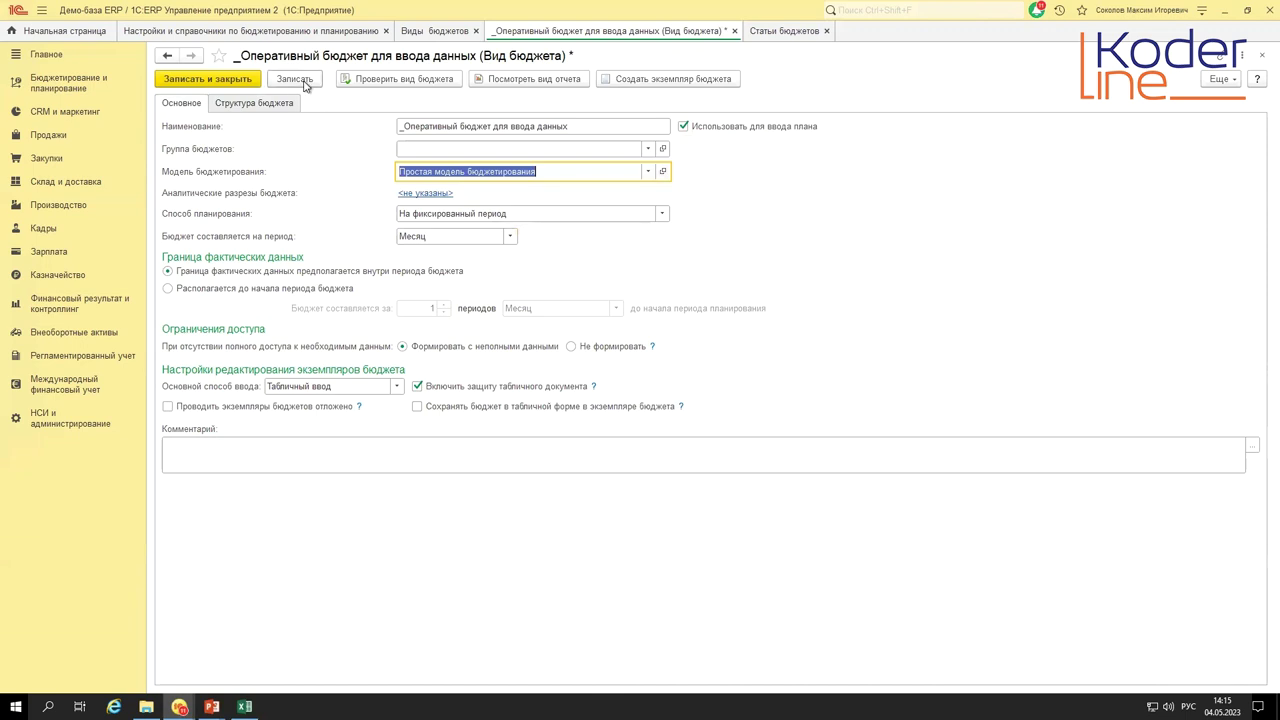
- Restore Основная модель (квартальная) as the budget type's budgeting model and save the budget type
click(648, 171)
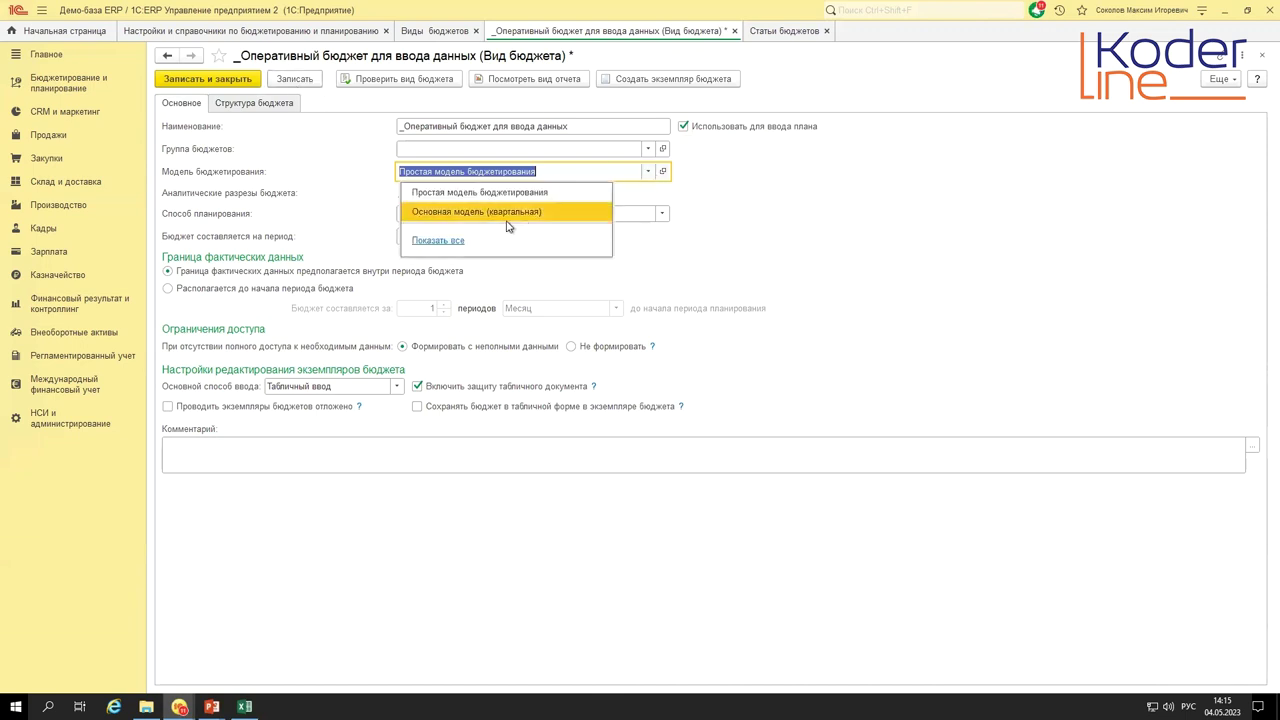
click(437, 241)
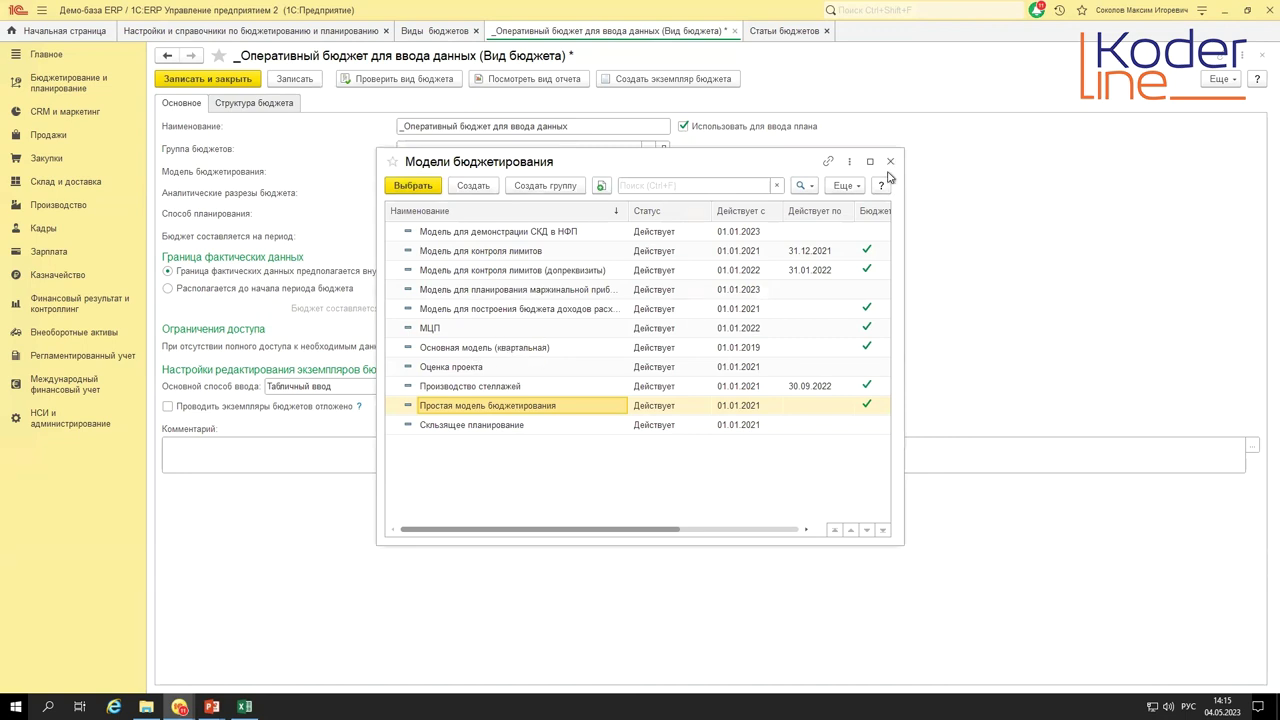
key(Escape)
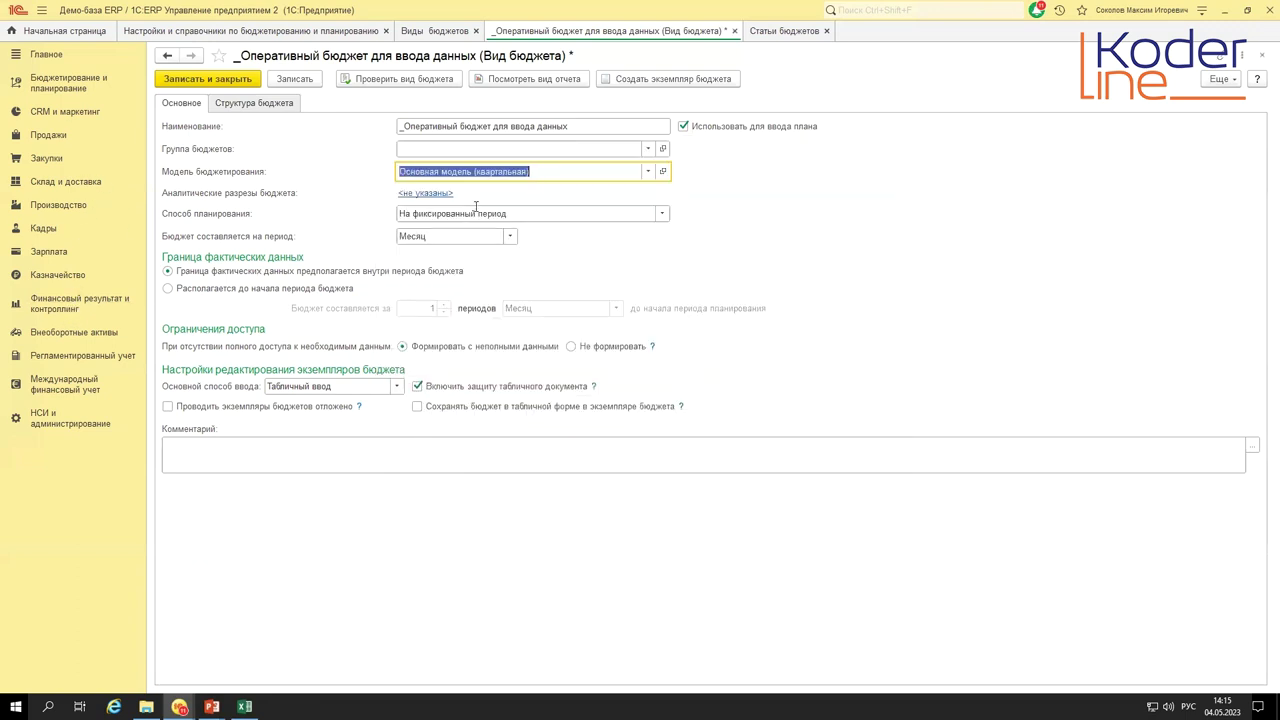
key(Escape)
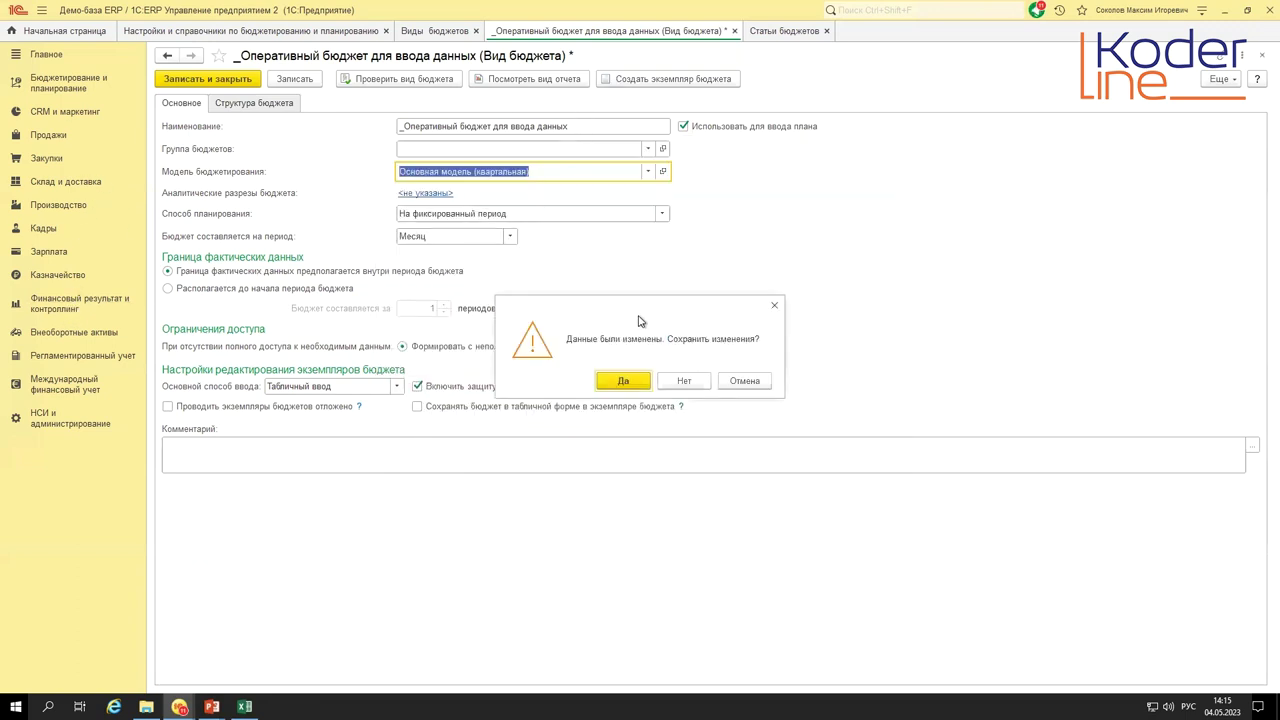
click(742, 381)
click(296, 79)
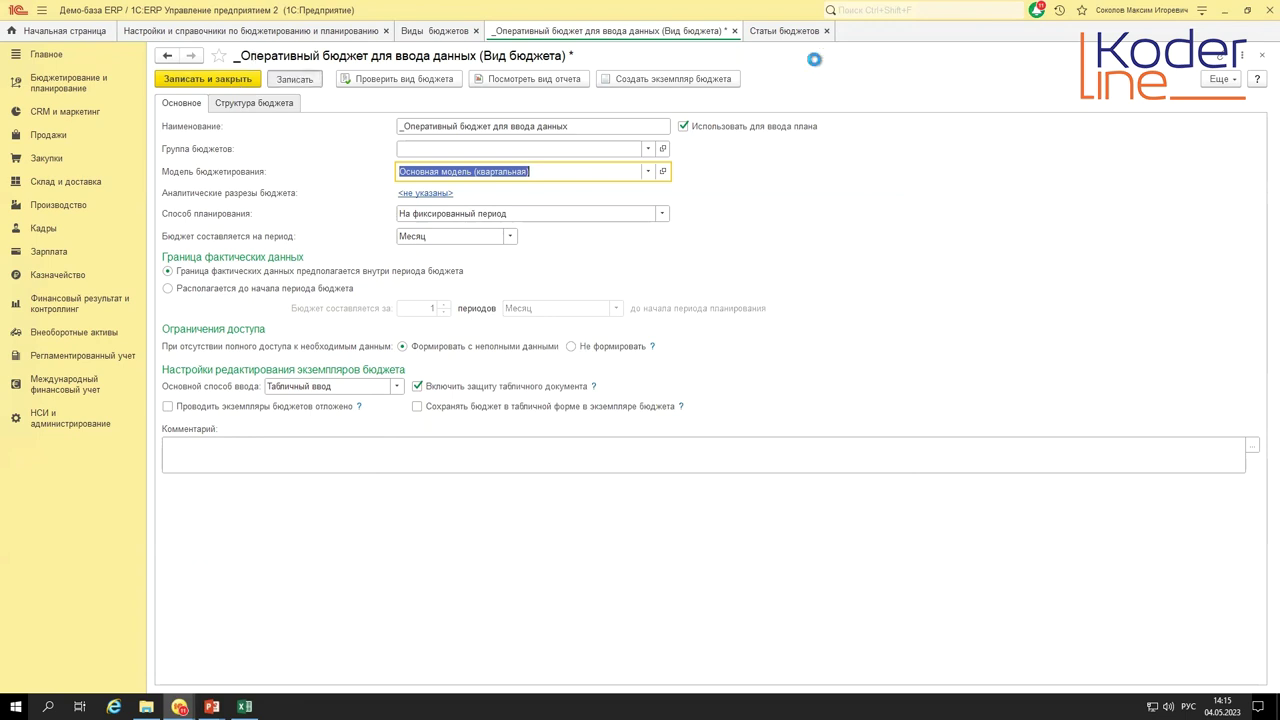
- Create a budget instance from the budget type, with scenario Основной помесячный план and organization Металл-Сервис
click(570, 36)
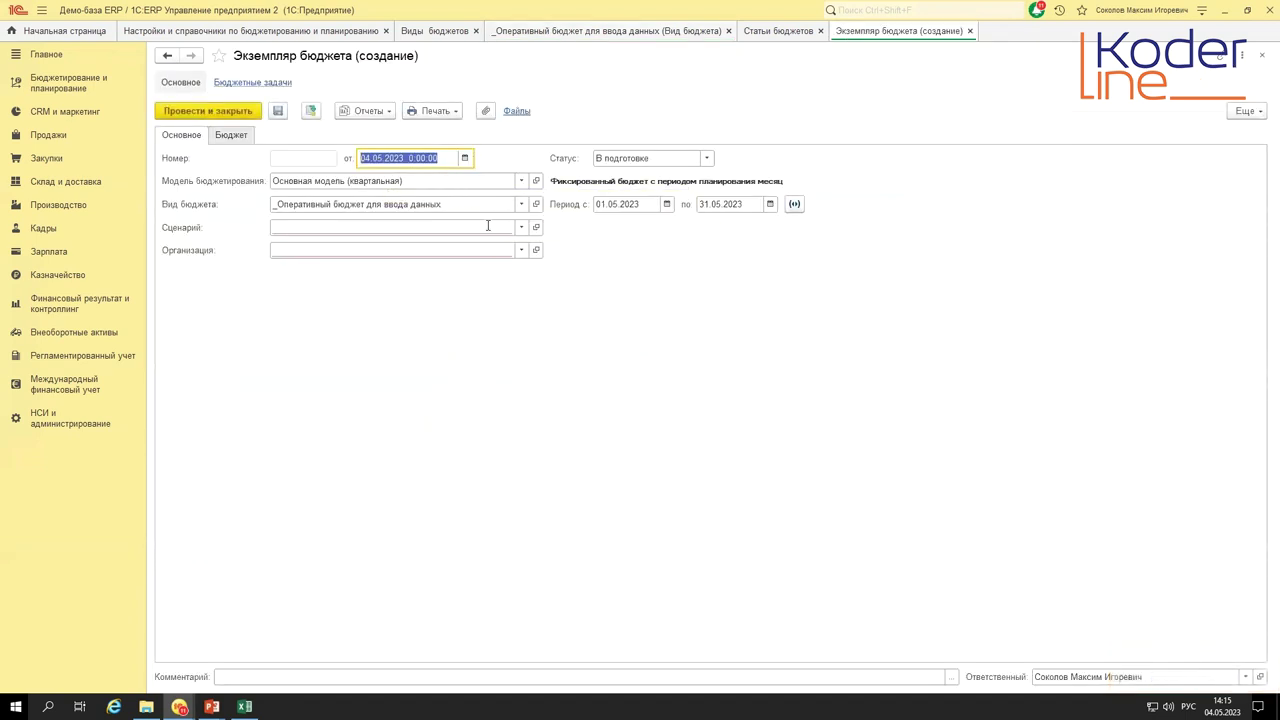
click(488, 226)
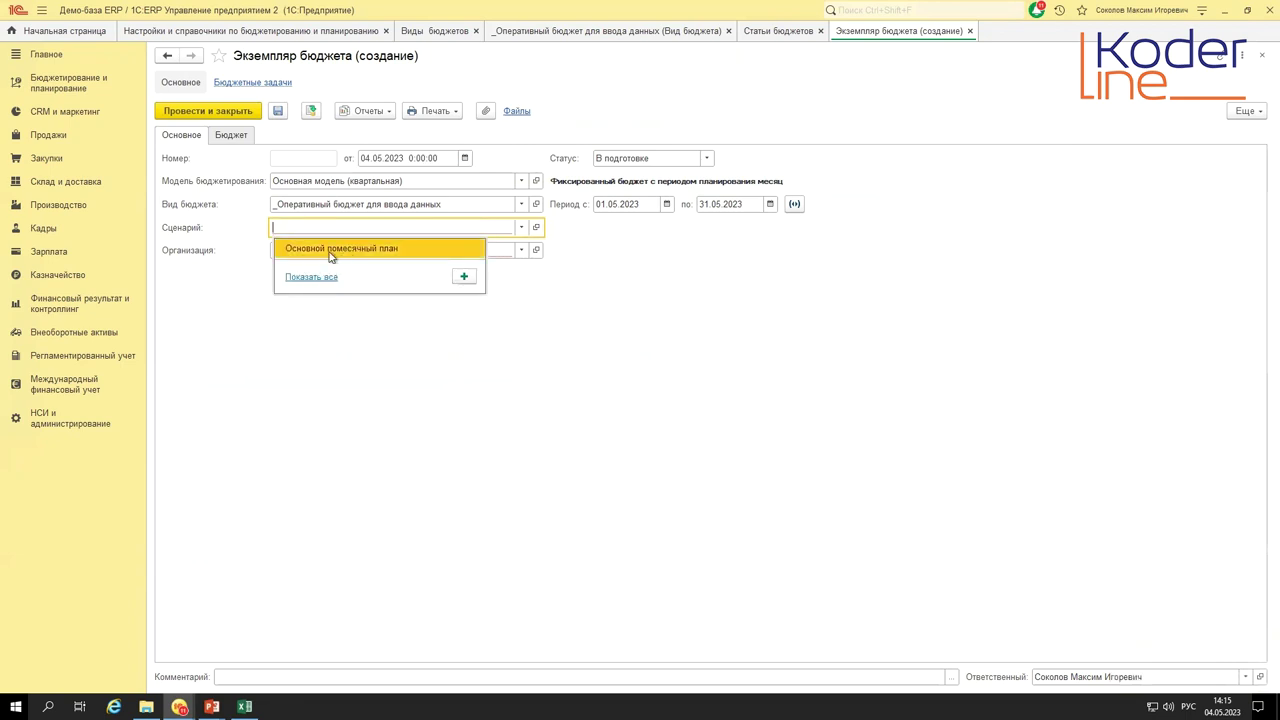
click(331, 251)
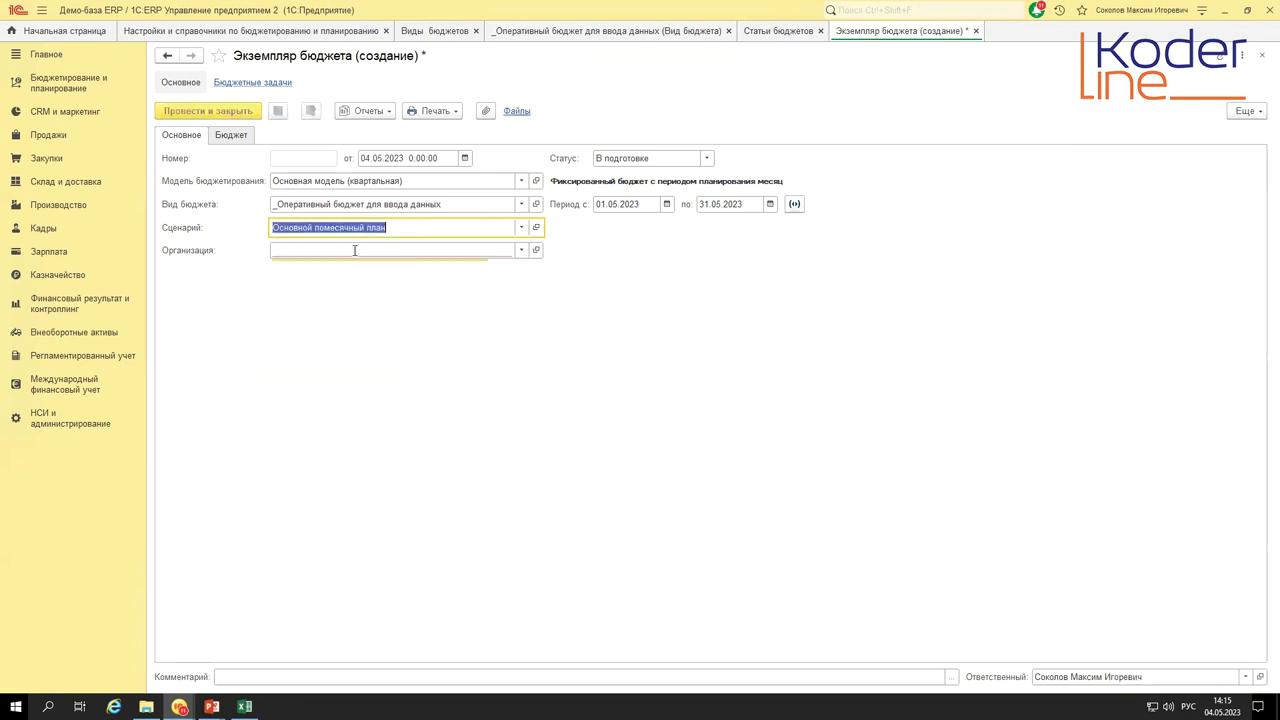
click(354, 250)
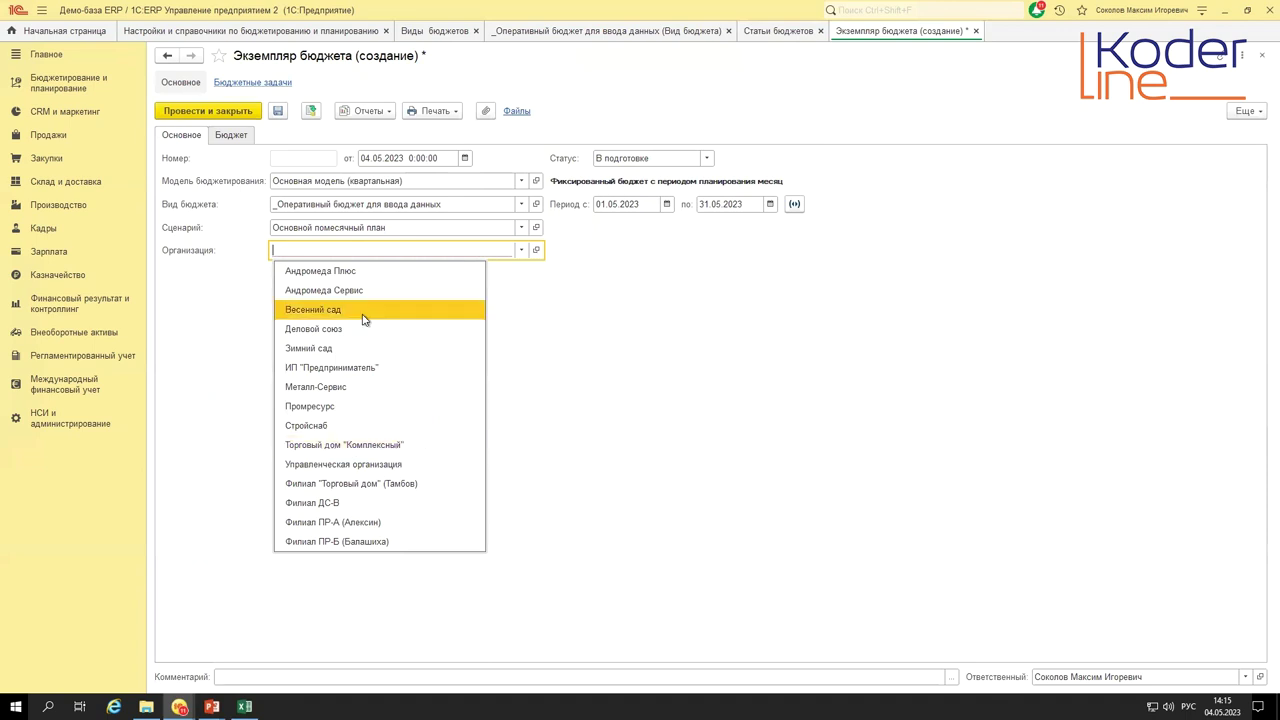
click(330, 387)
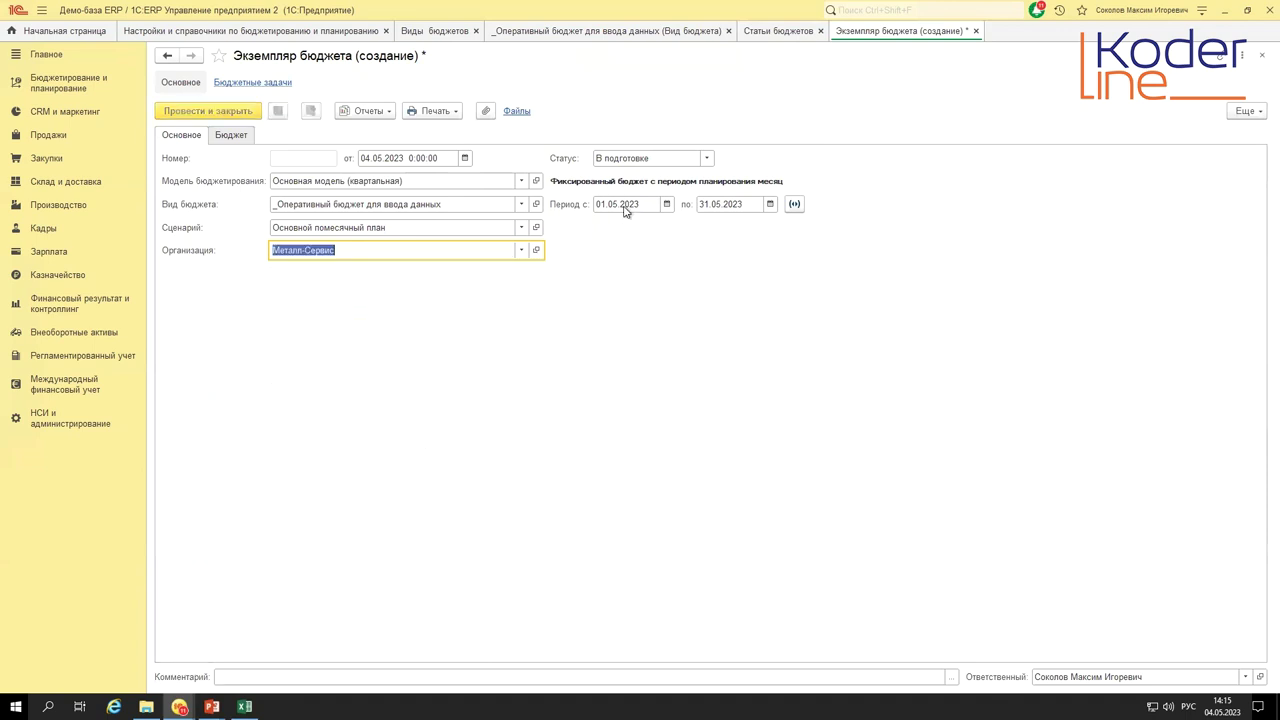
- Set the instance's period to January through December 2023 and open its budget table
click(794, 204)
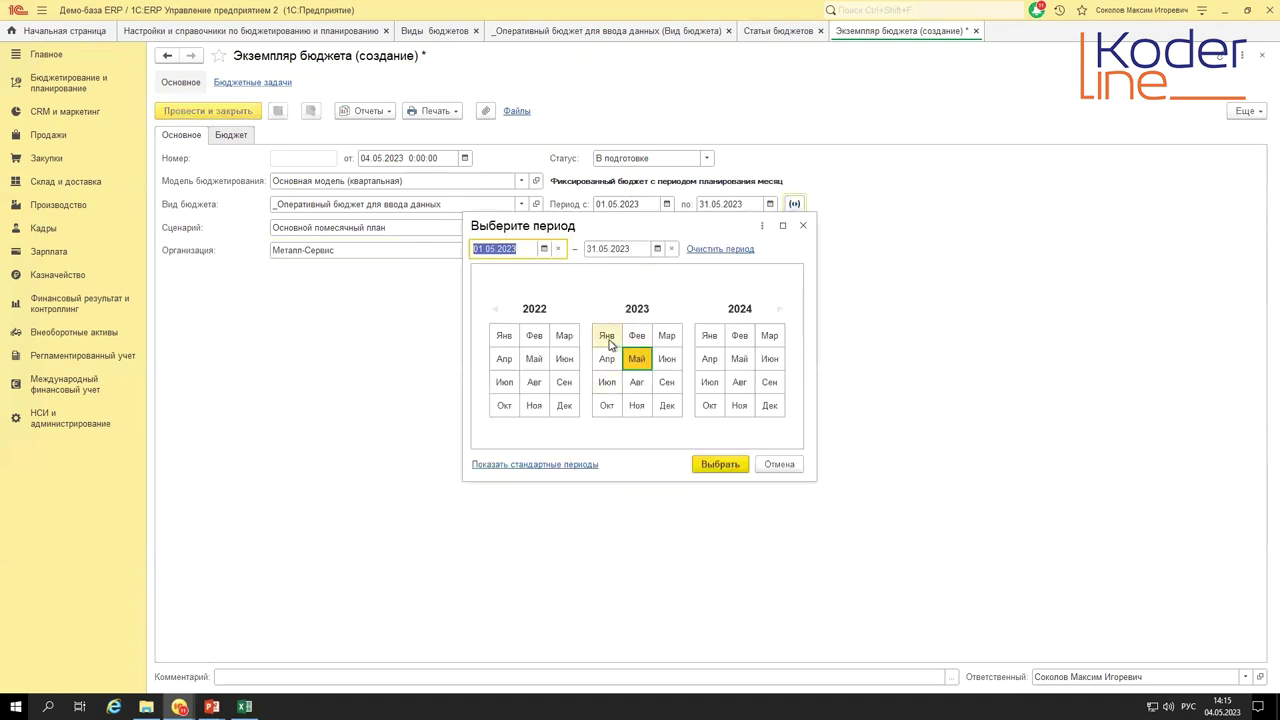
drag(607, 335, 667, 401)
click(720, 464)
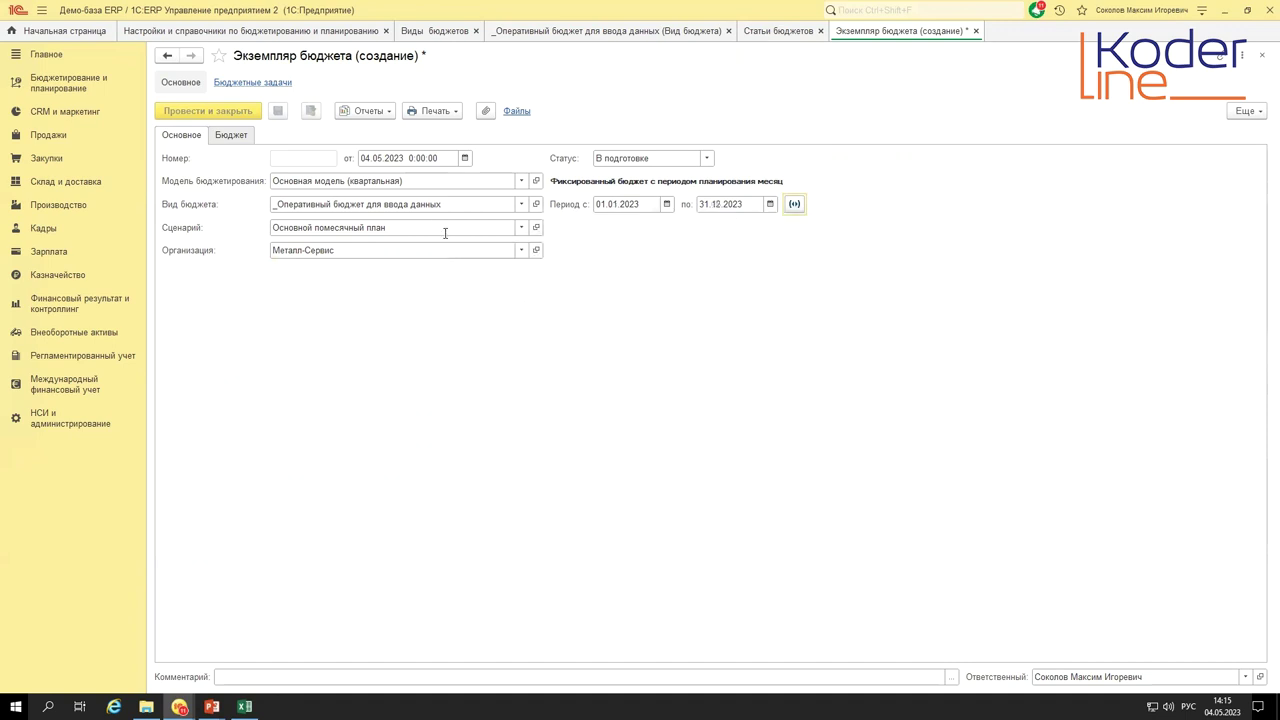
click(226, 137)
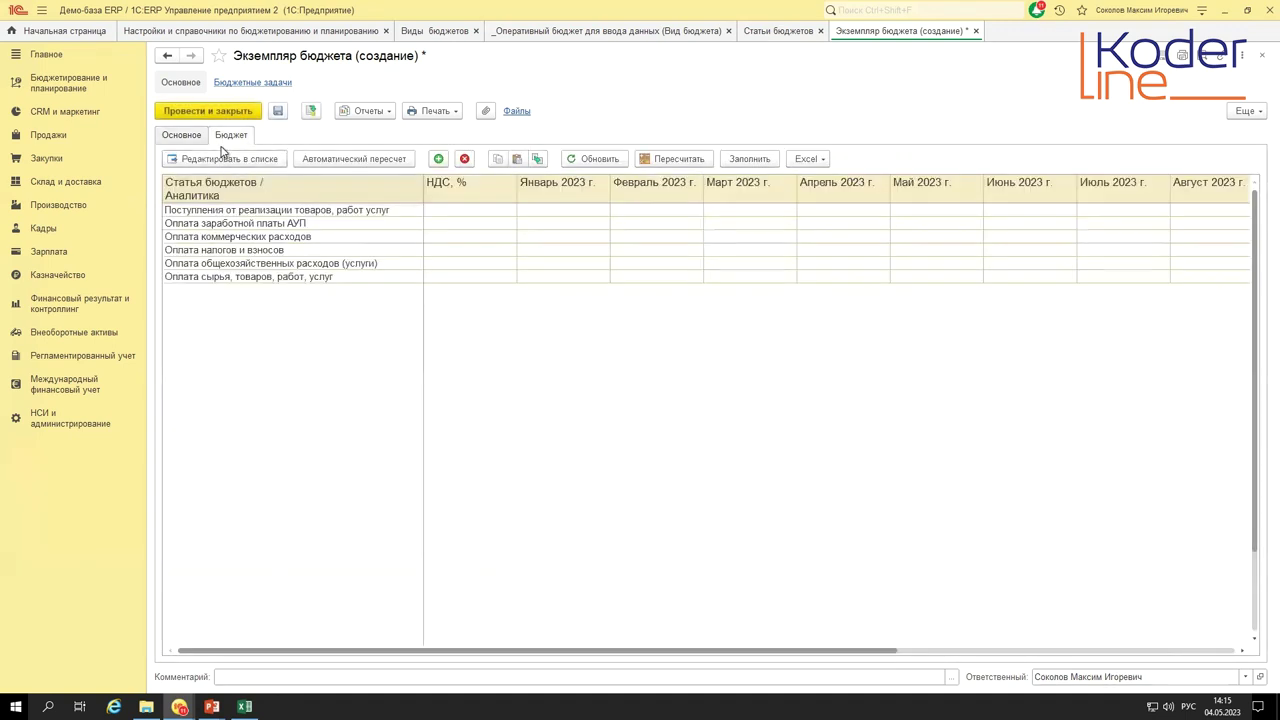
click(405, 210)
drag(374, 209, 375, 276)
drag(557, 182, 930, 188)
click(458, 199)
- For January 2023, enter 600 000 for Поступления от реализации товаров, работ услуг and 100 000 for Оплата заработной платы АУП
click(543, 207)
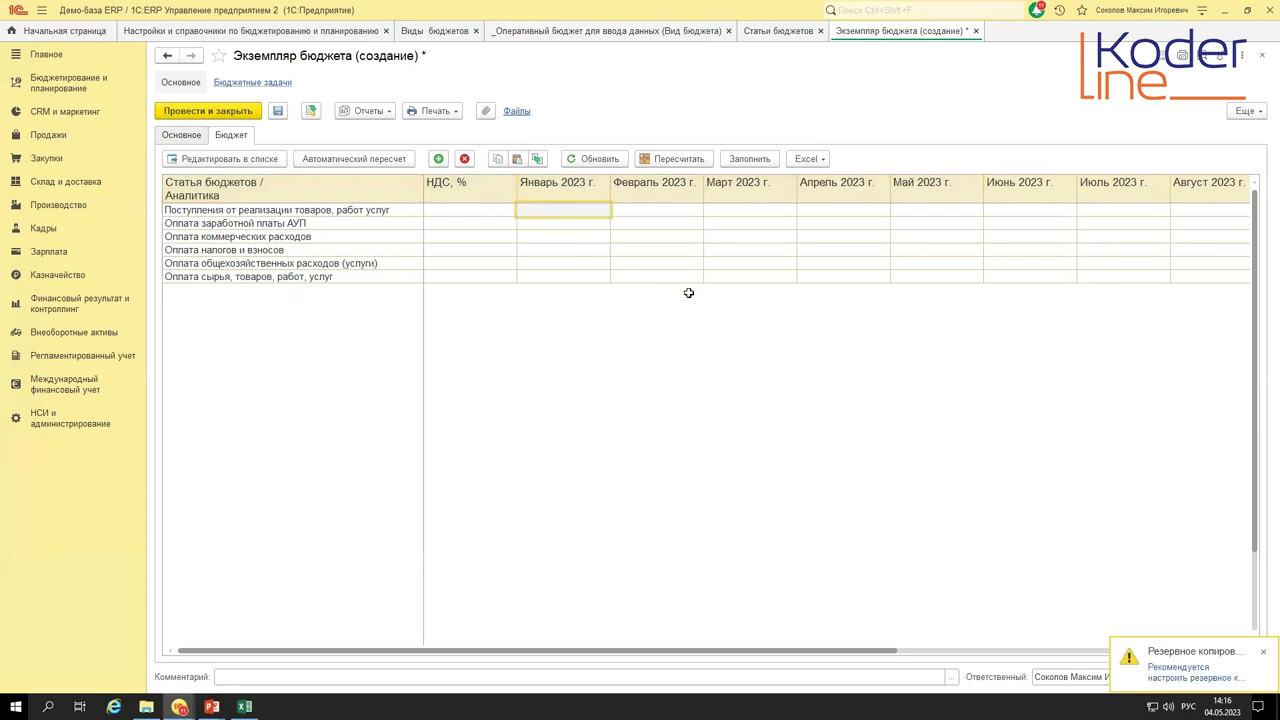
text(600 000,00)
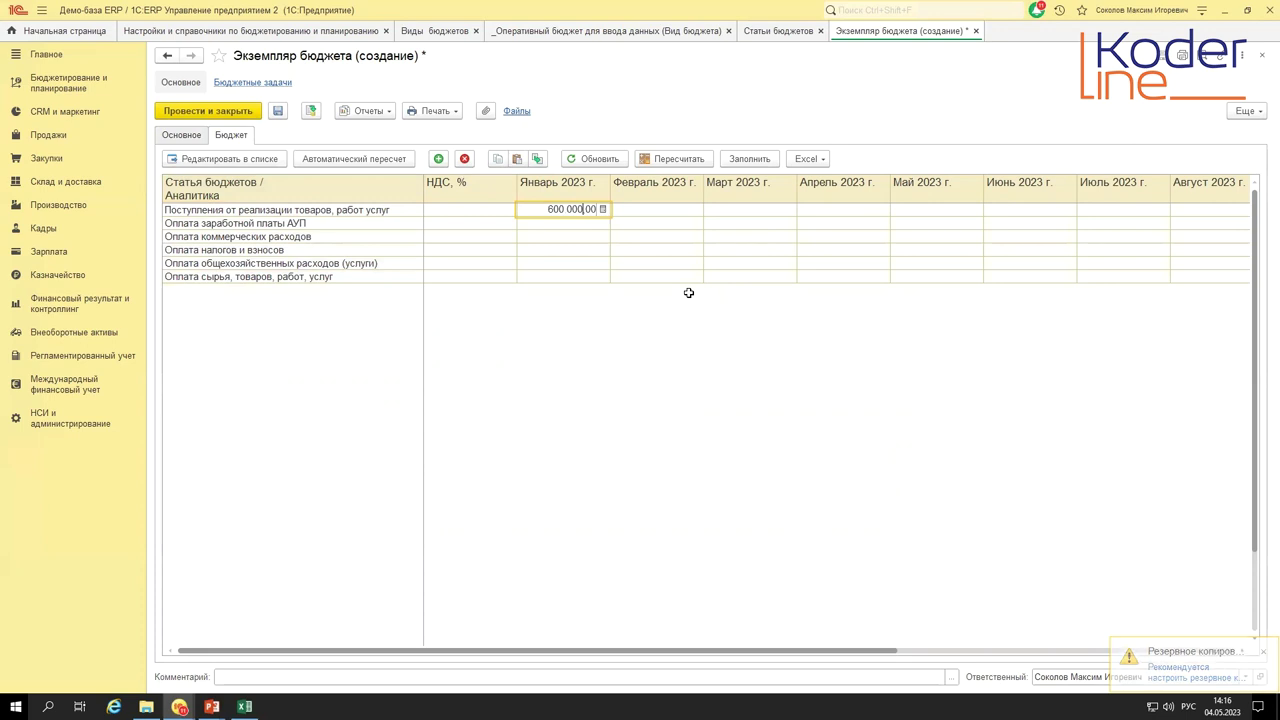
key(Return)
key(Down)
key(Left)
text(1)
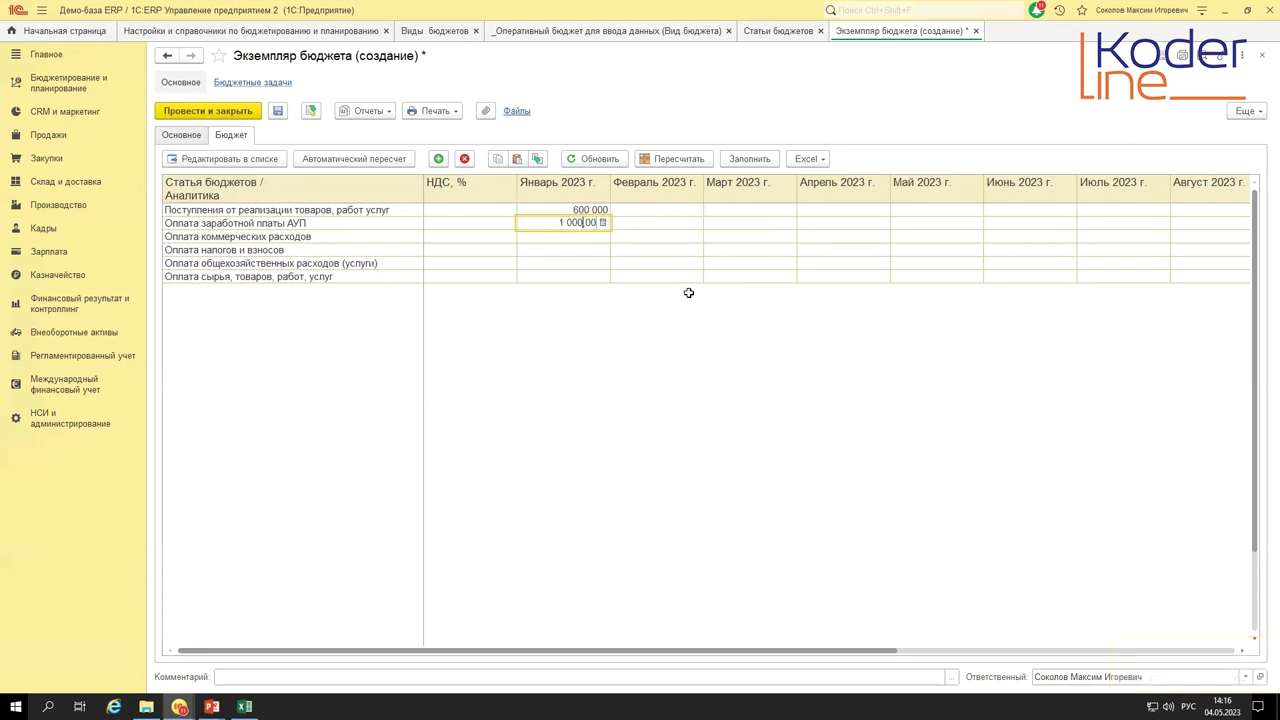
key(Return)
- Copy the January 2023 amount of Оплата заработной платы АУП to the four payment items below it
click(590, 224)
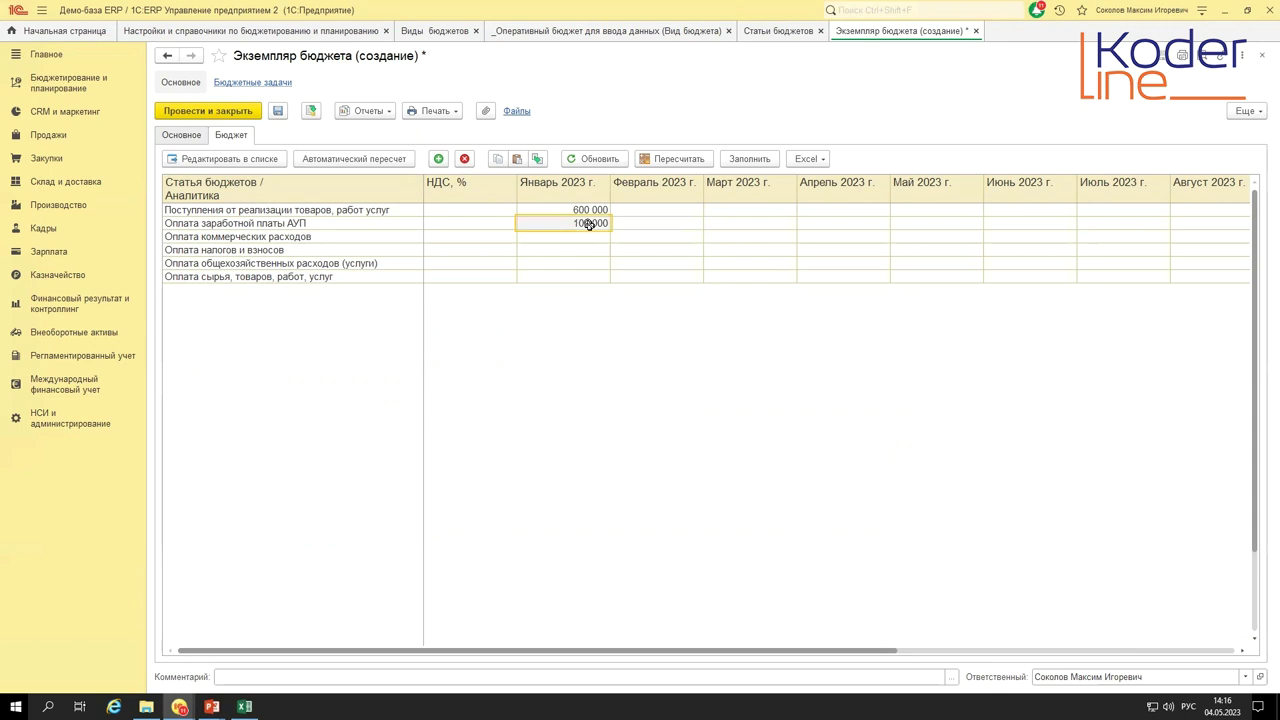
right_click(582, 225)
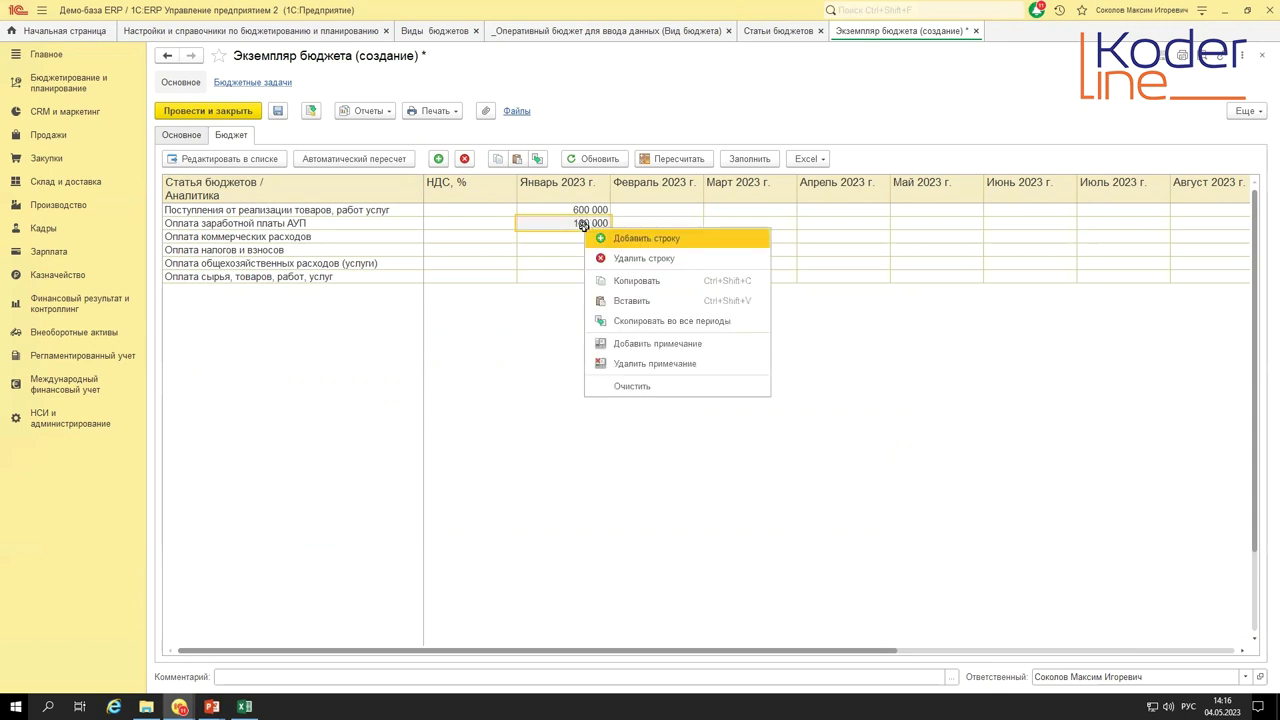
click(574, 229)
drag(563, 236, 573, 273)
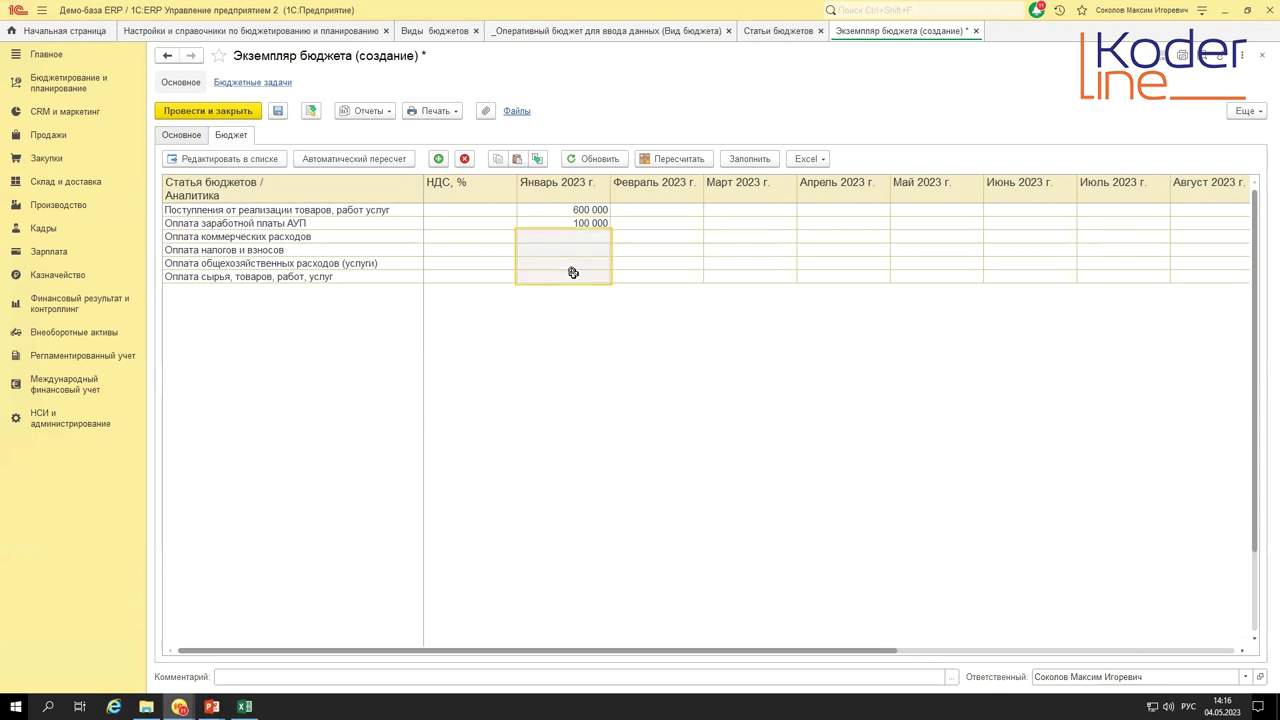
right_click(574, 273)
click(625, 350)
- Extend the January 2023 amounts of all six budget items to the remaining months of the year
drag(586, 211, 586, 274)
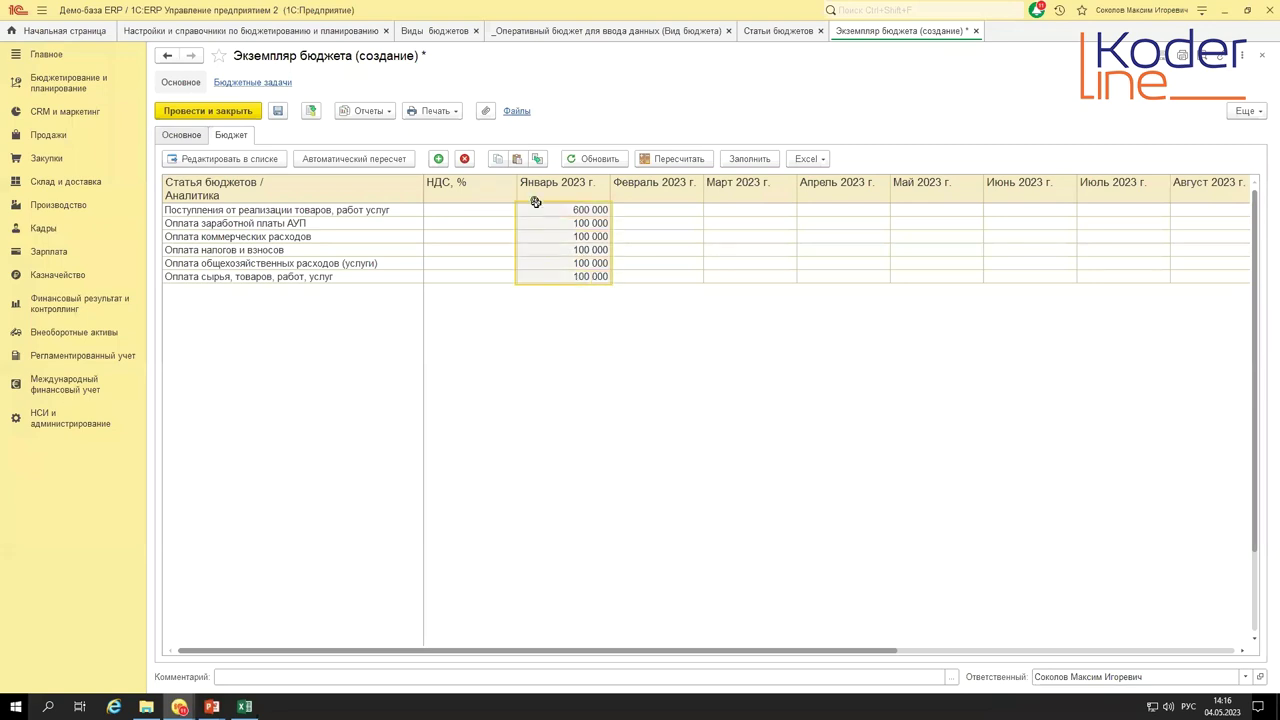
right_click(585, 249)
click(659, 344)
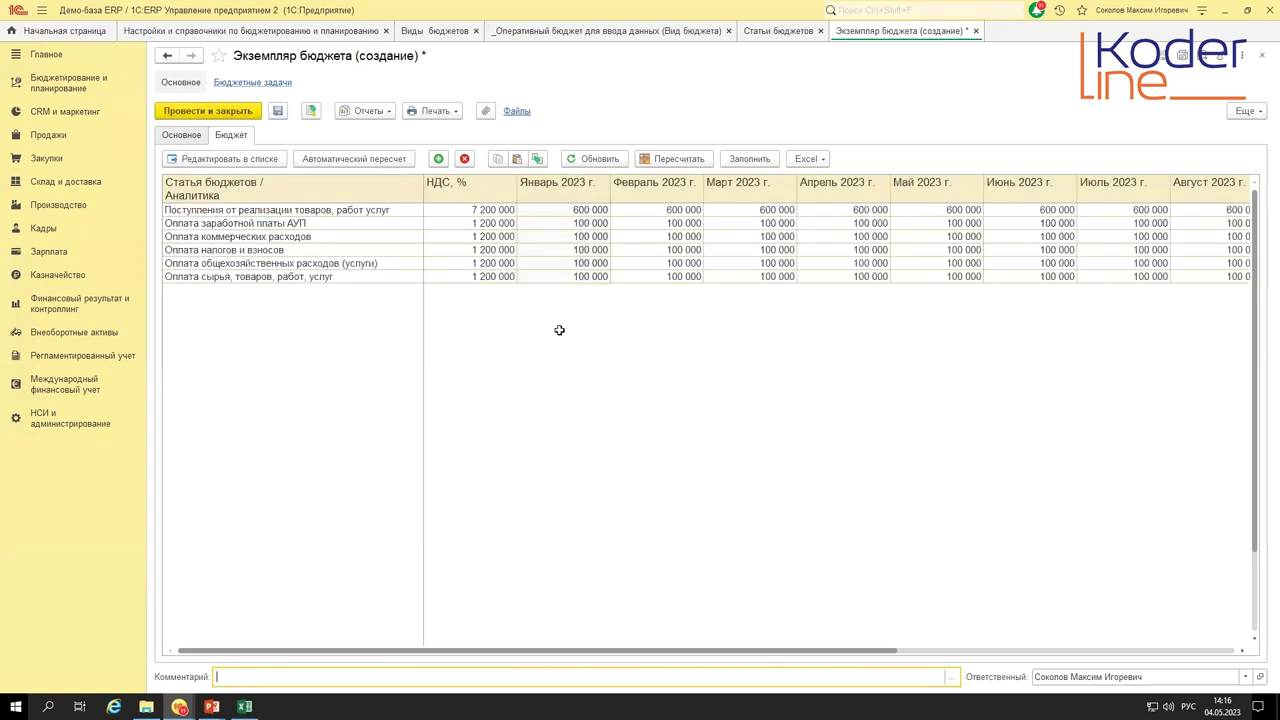
- Review the filled monthly amounts and check what the НДС, % column contains for each budget item
drag(573, 212, 963, 270)
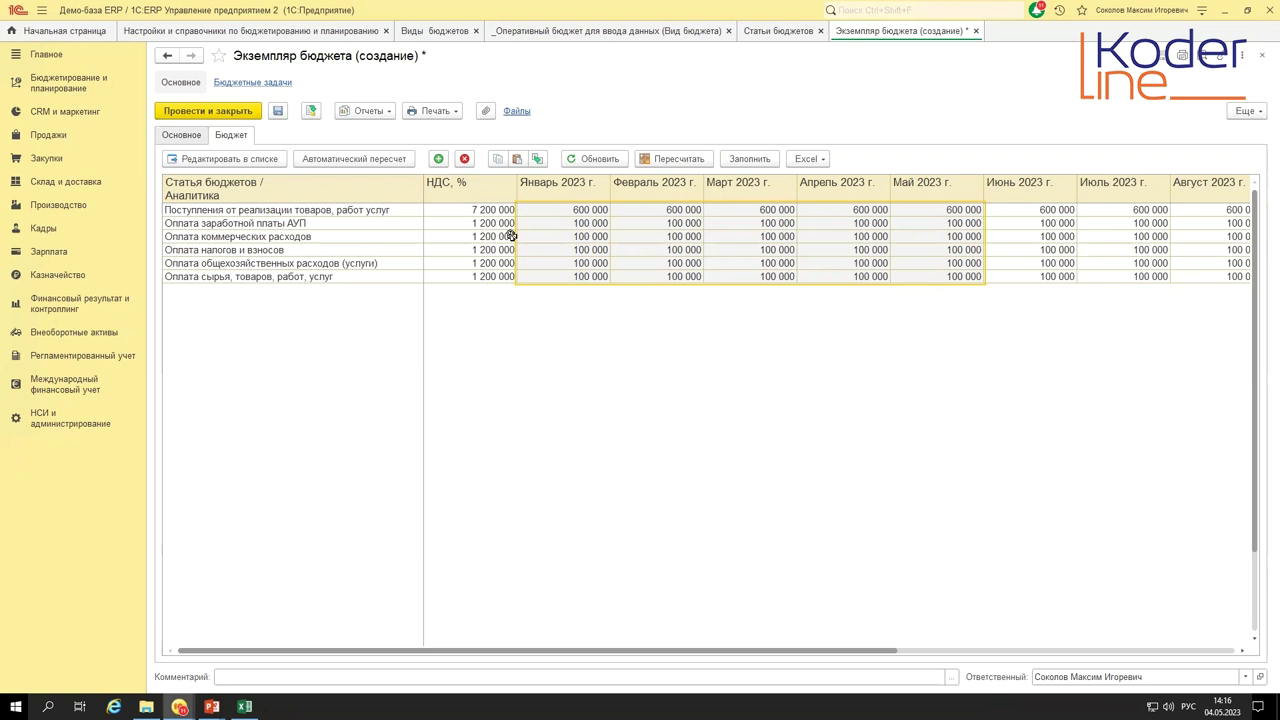
key(Left)
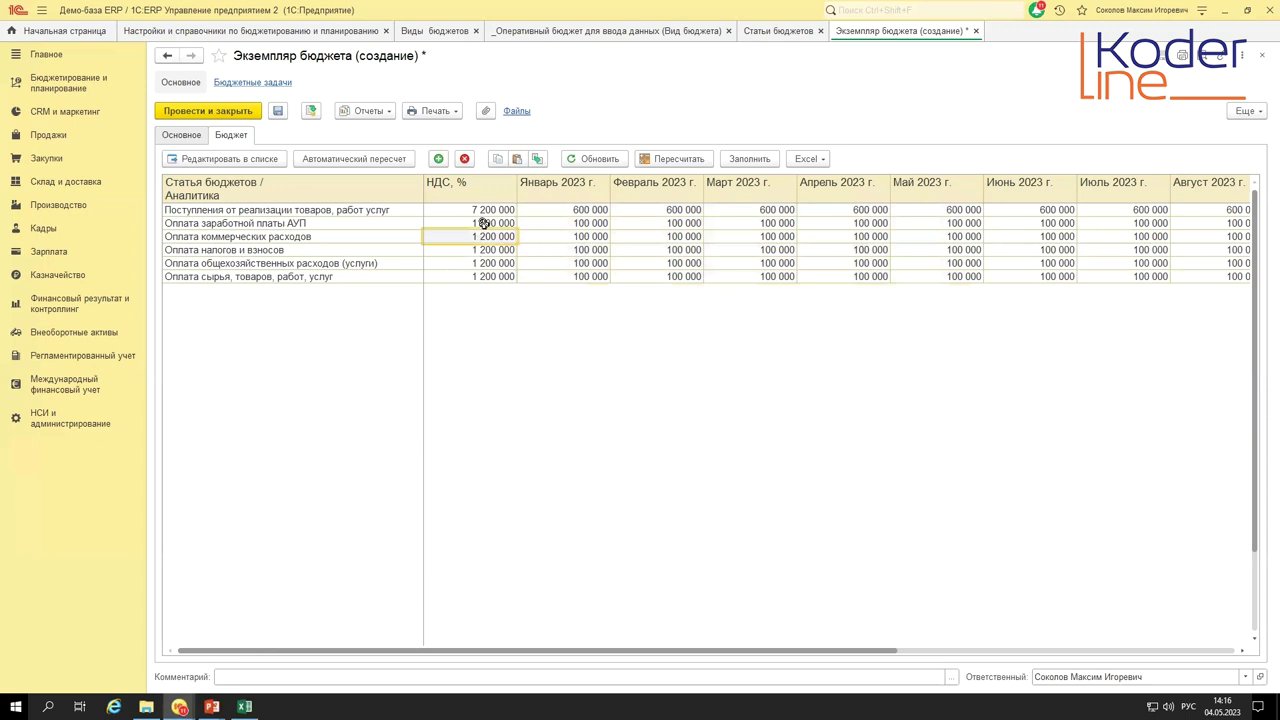
key(Down)
key(Down)
key(Down)
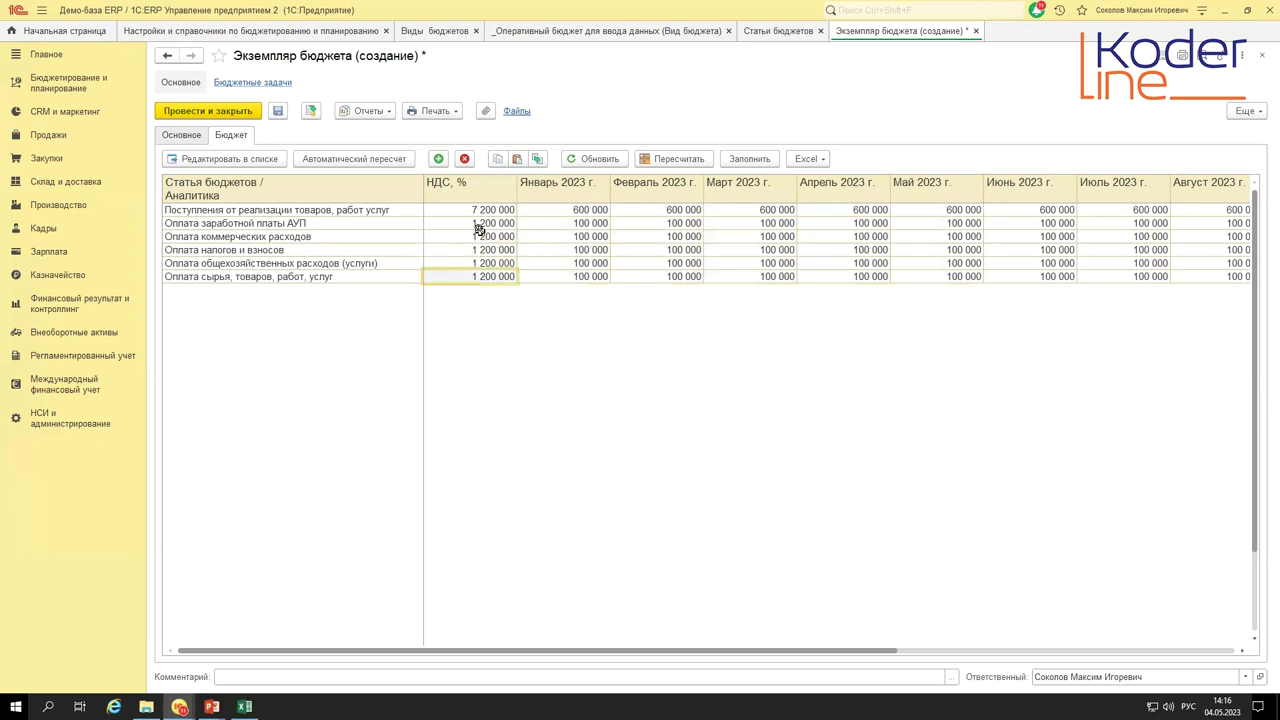
click(479, 230)
click(491, 209)
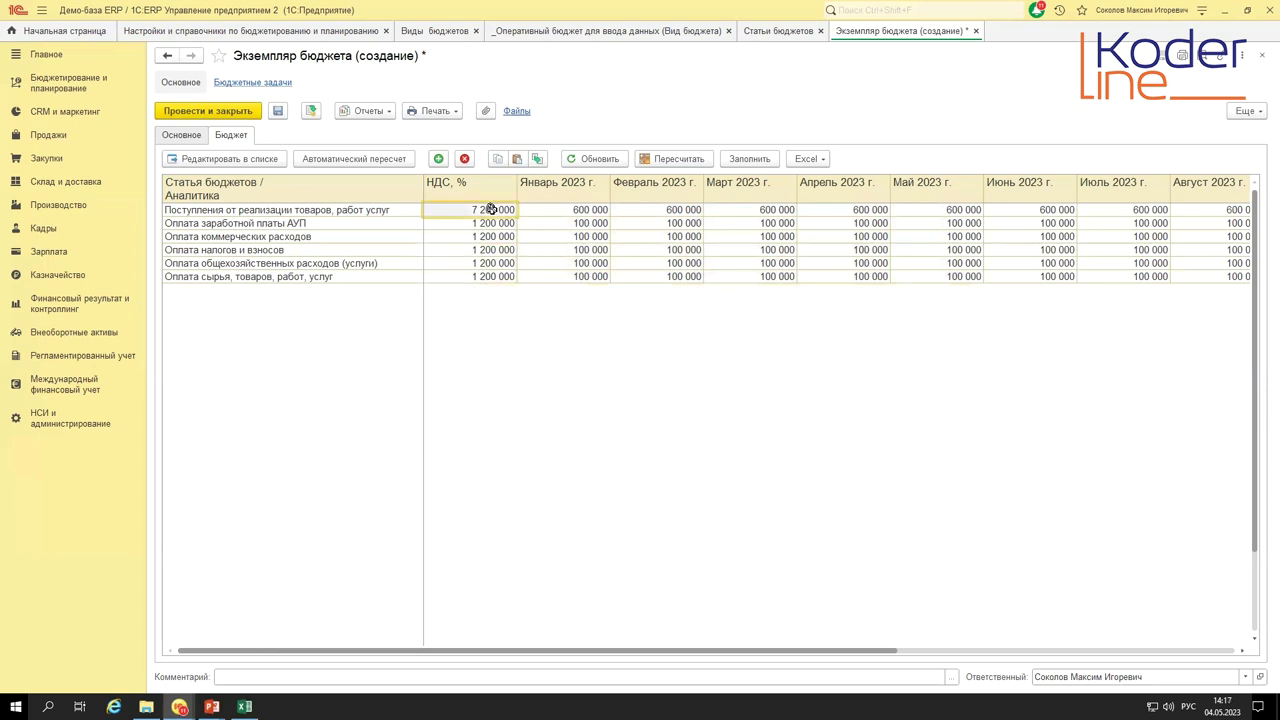
drag(476, 210, 480, 263)
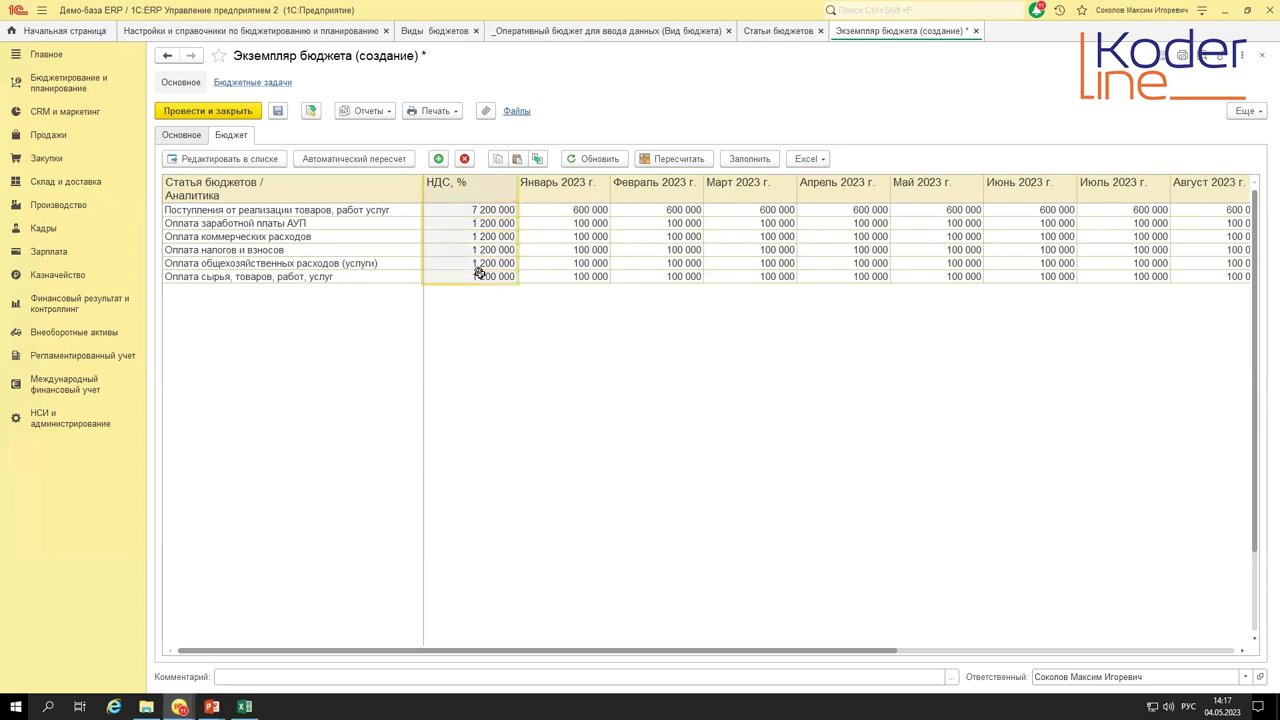
click(474, 238)
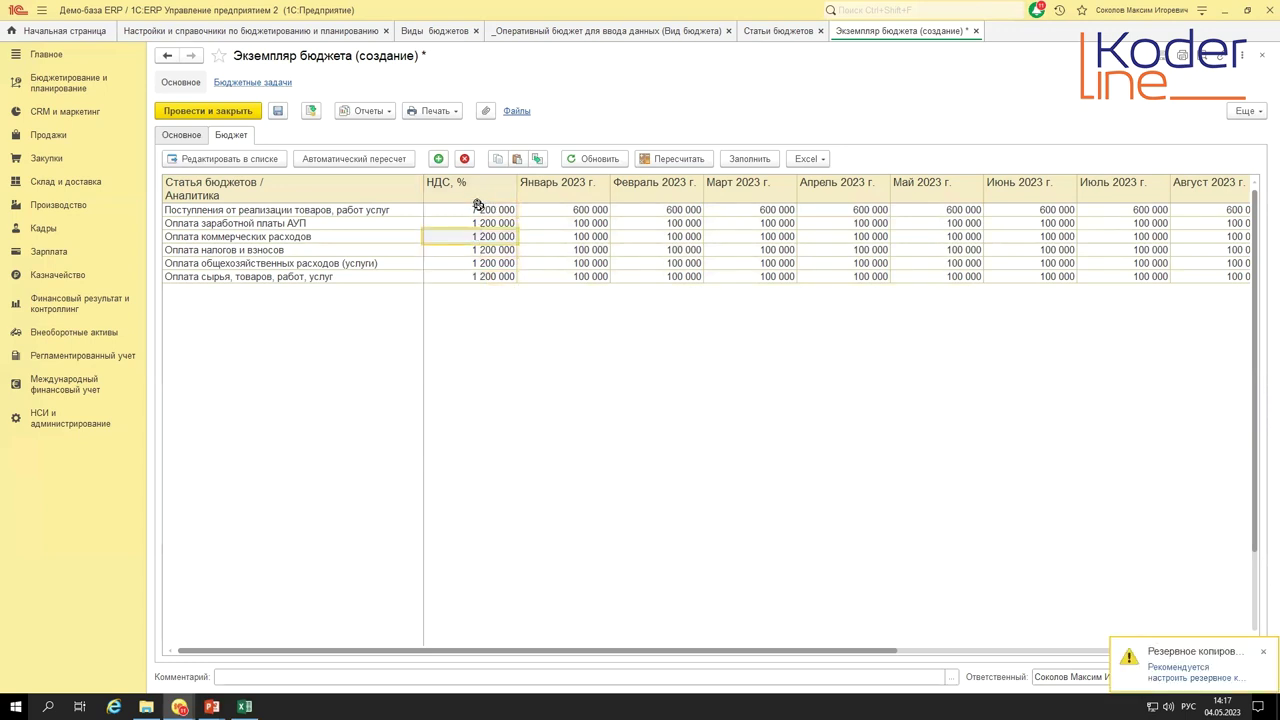
drag(477, 206, 477, 272)
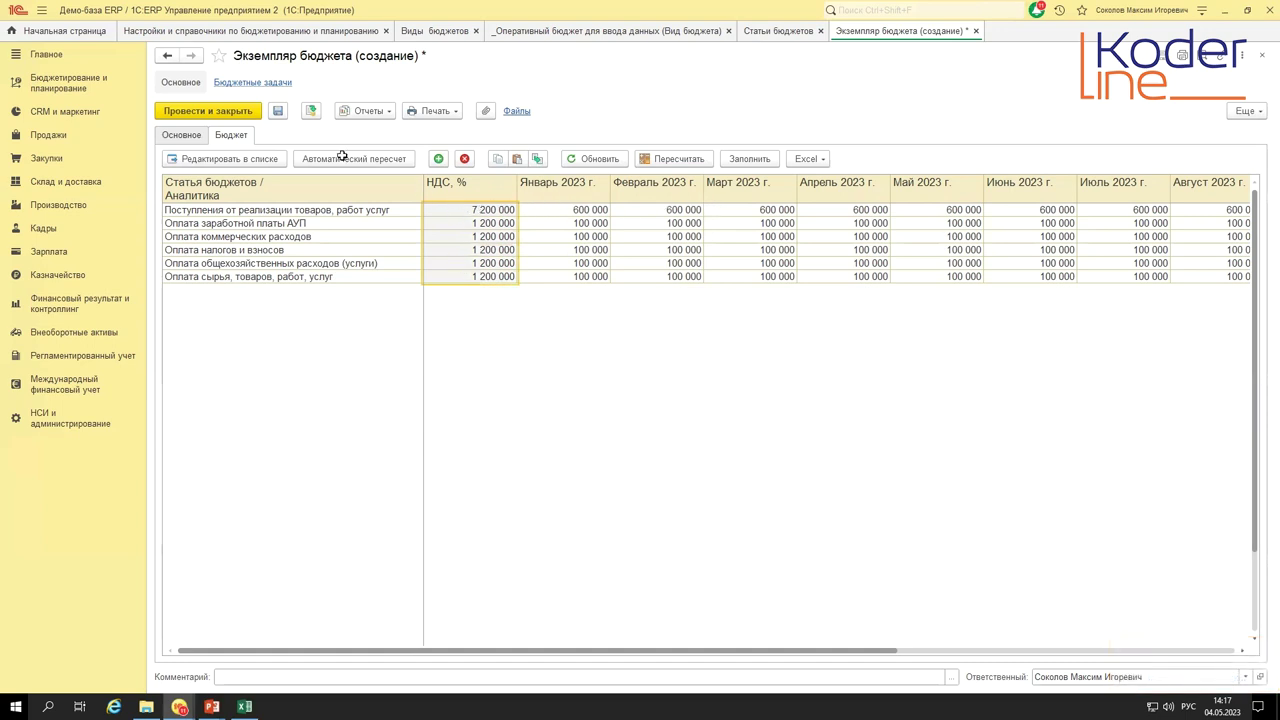
- Post the budget instance and generate its Движения документа report for the Обороты бюджетов register
click(311, 111)
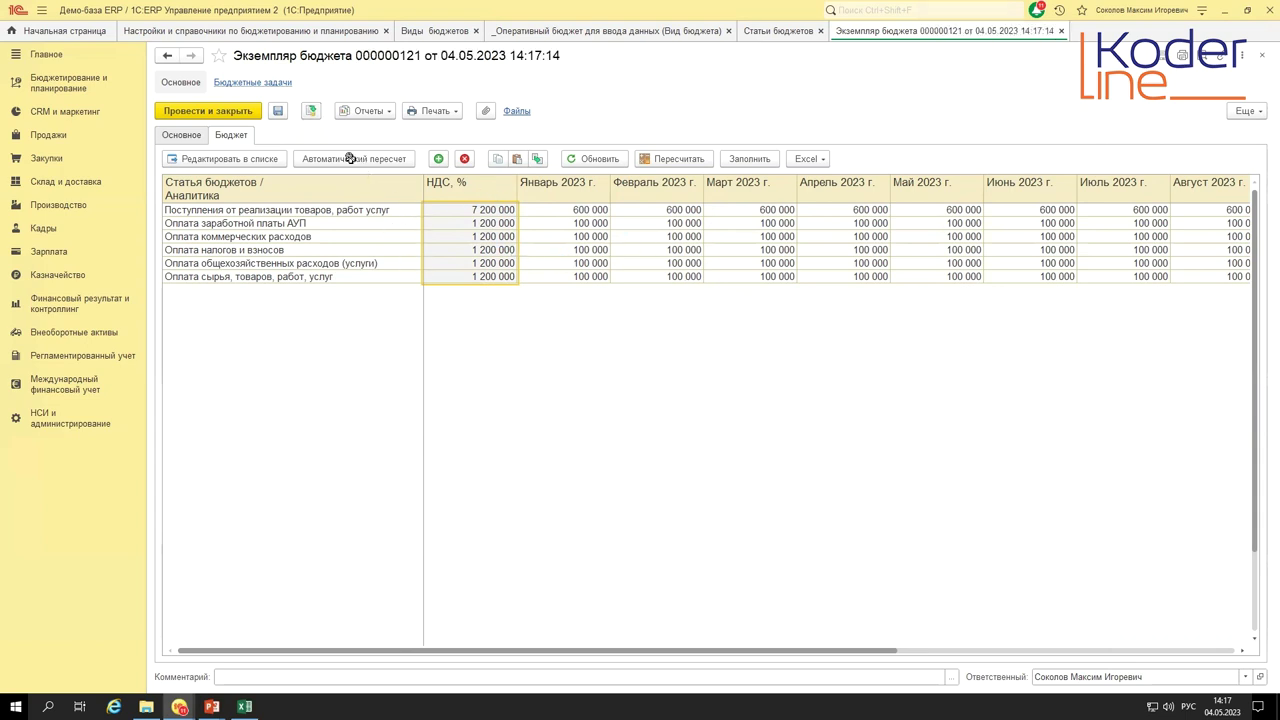
click(370, 112)
click(379, 133)
click(193, 116)
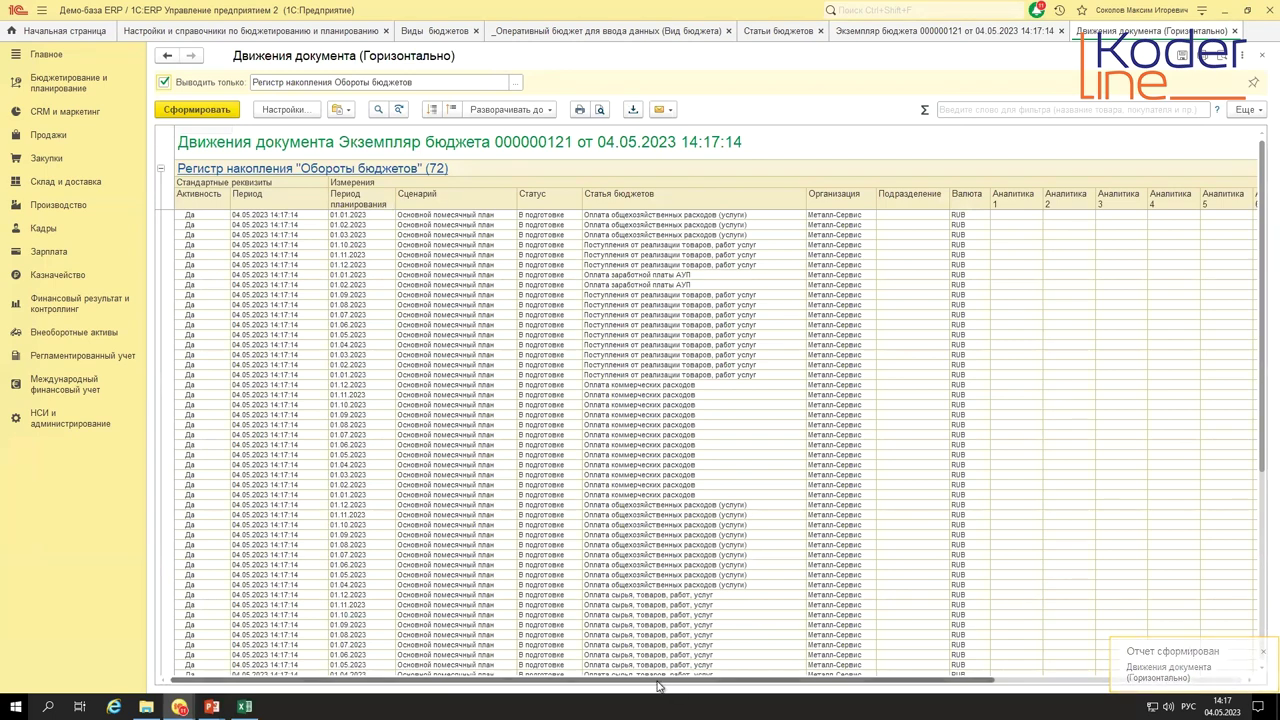
- Examine the register movements, sum part of the Сумма сценария column, and close the report
drag(757, 677, 1007, 677)
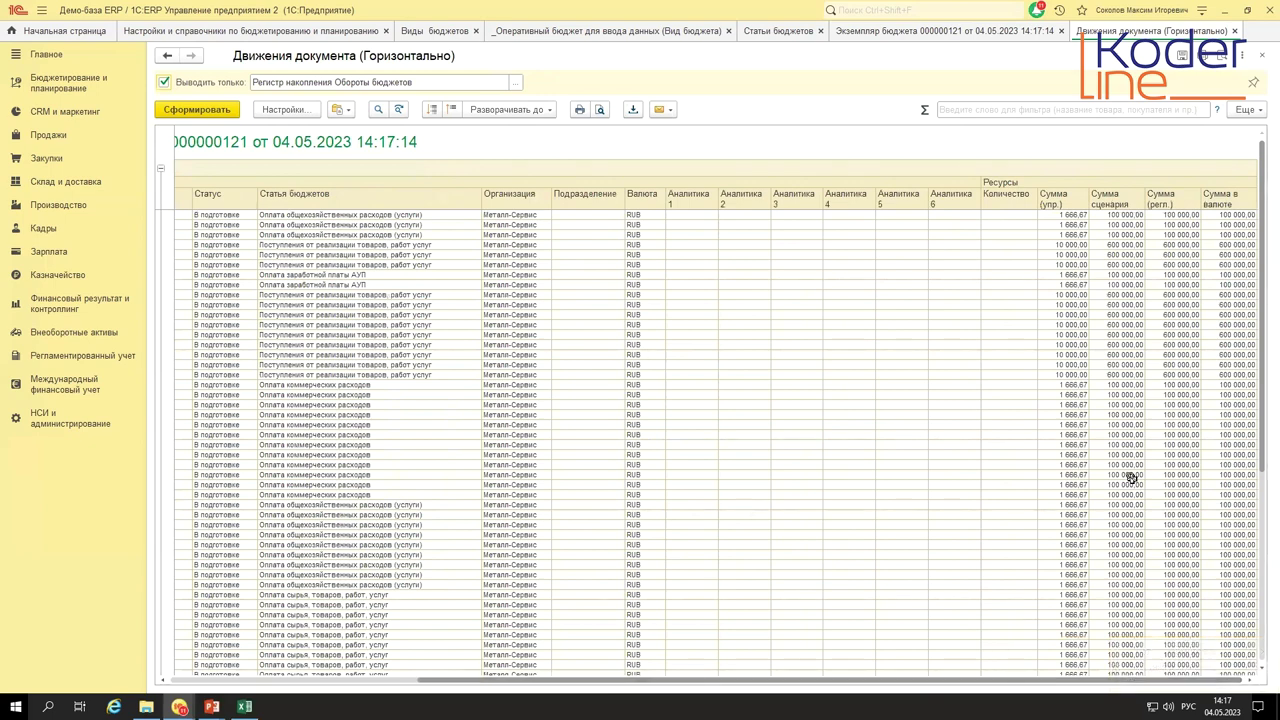
scroll(1124, 498, down, 4)
scroll(1124, 498, down, 7)
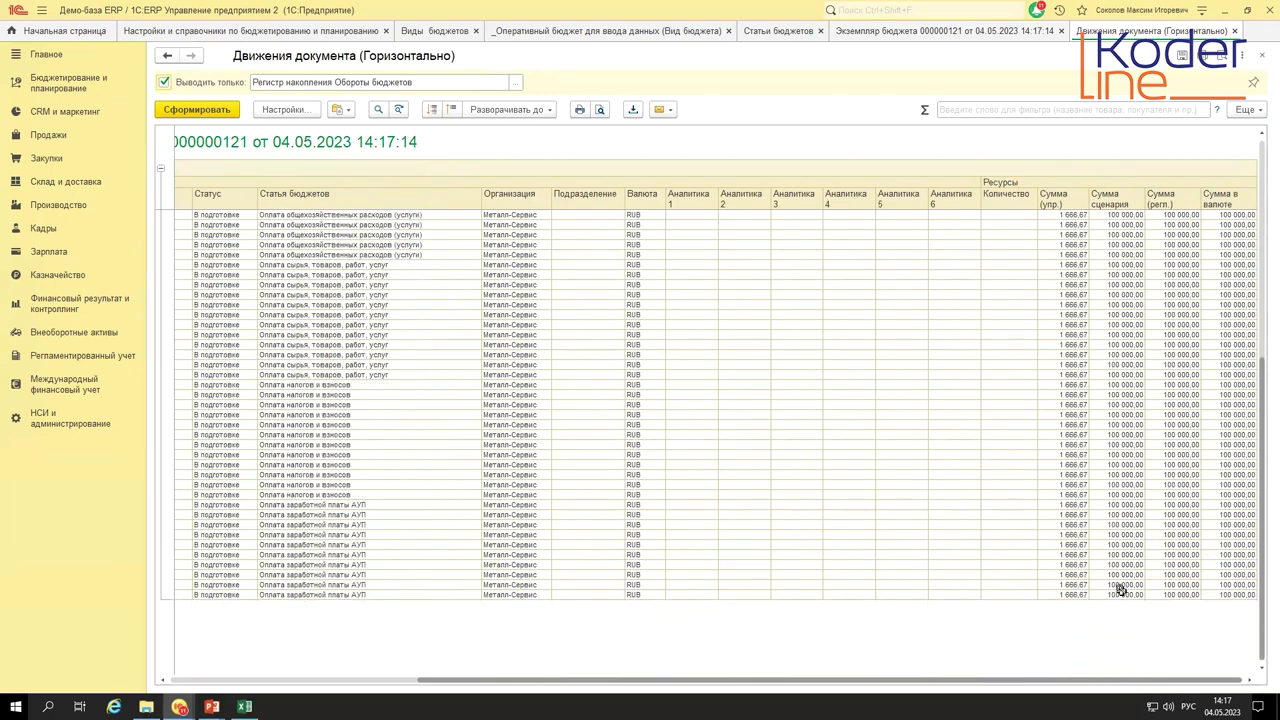
drag(1117, 594, 1126, 246)
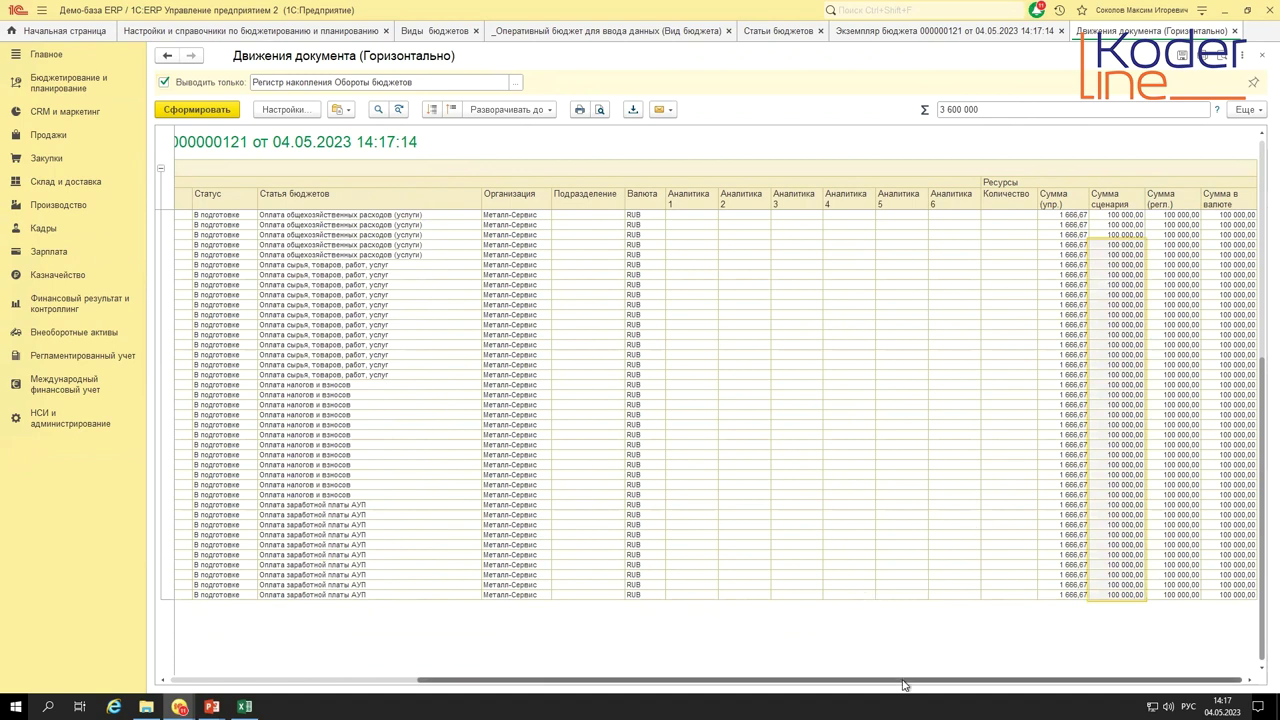
drag(903, 685, 660, 686)
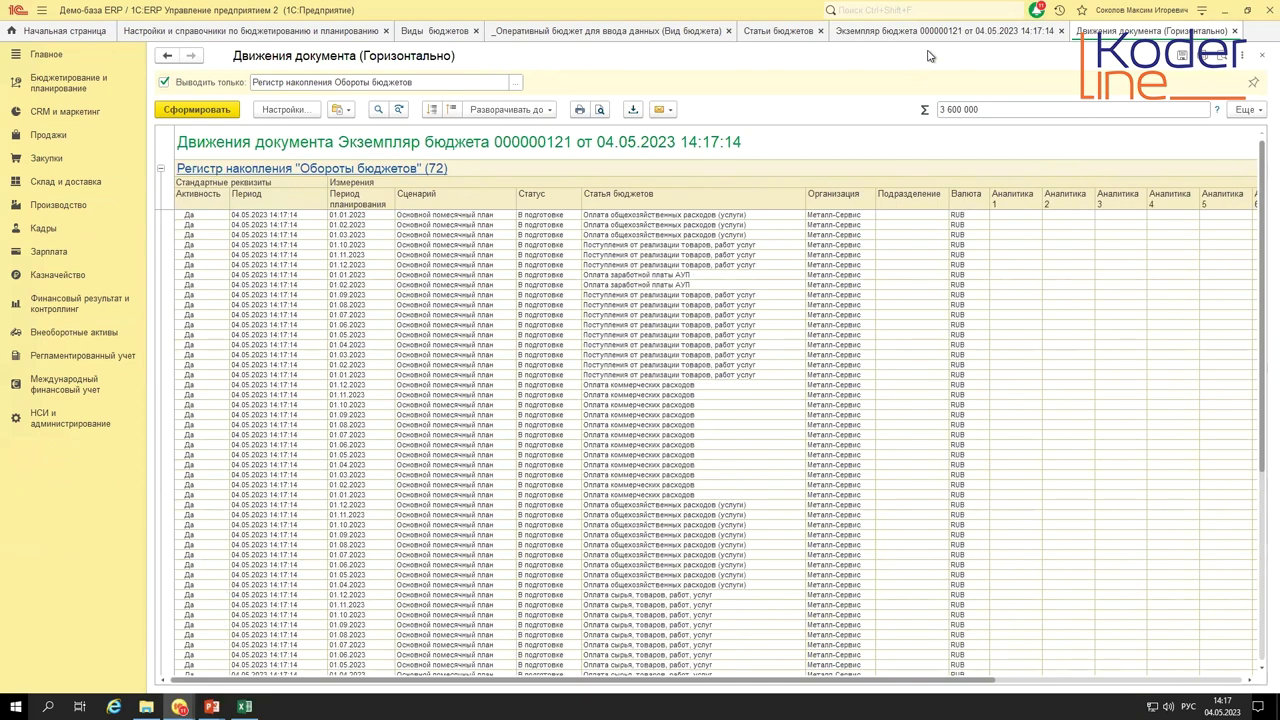
click(1235, 31)
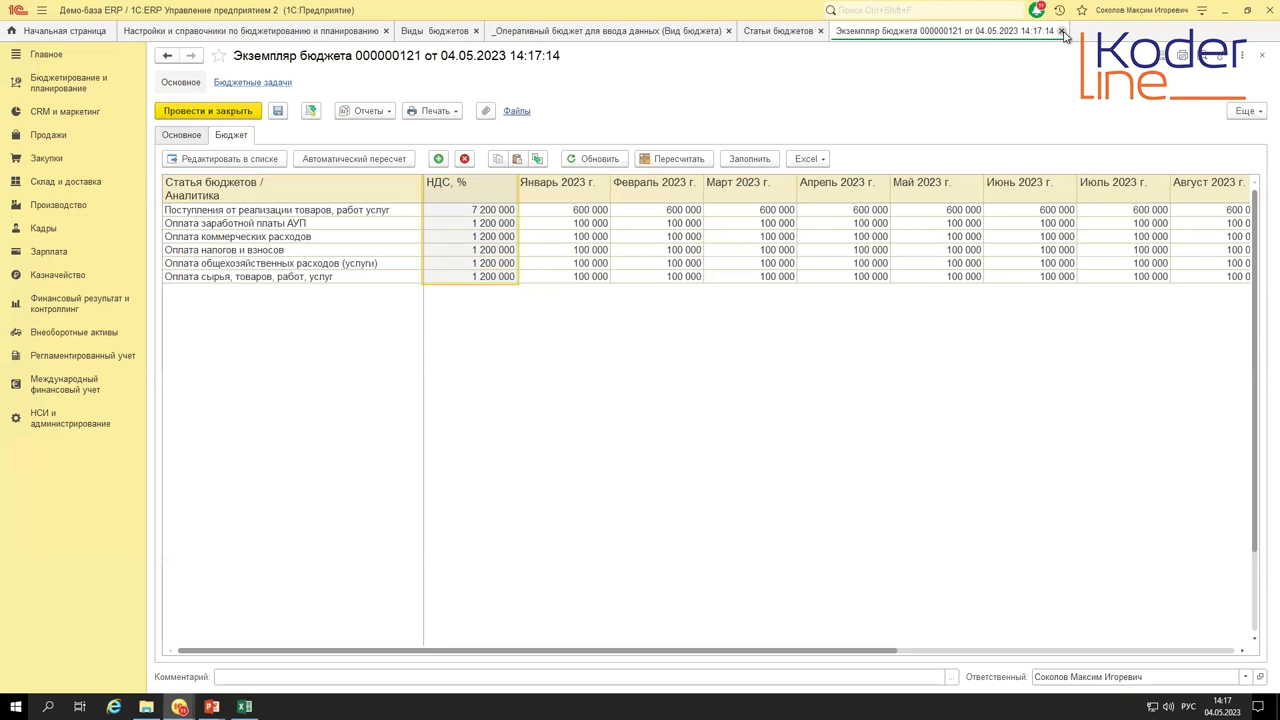
- Unlock the _Оперативный бюджет для ввода данных budget type for editing and delete the existing table from its structure
click(620, 31)
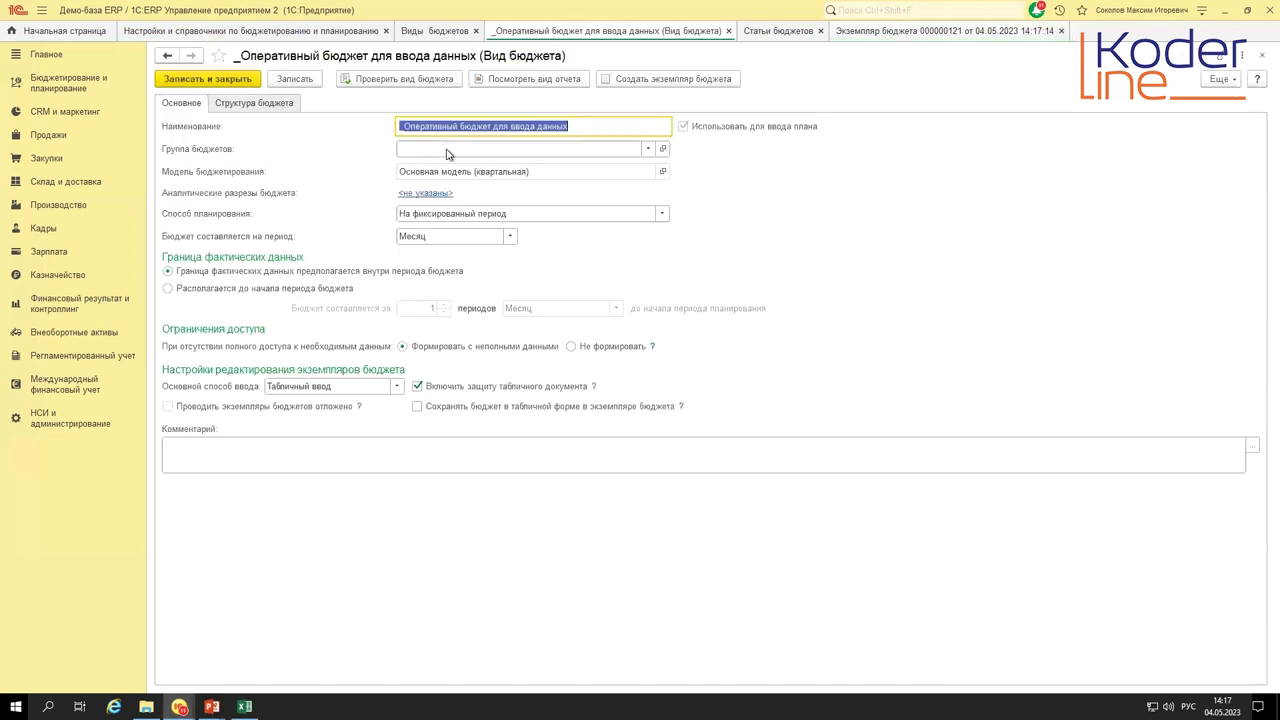
click(257, 103)
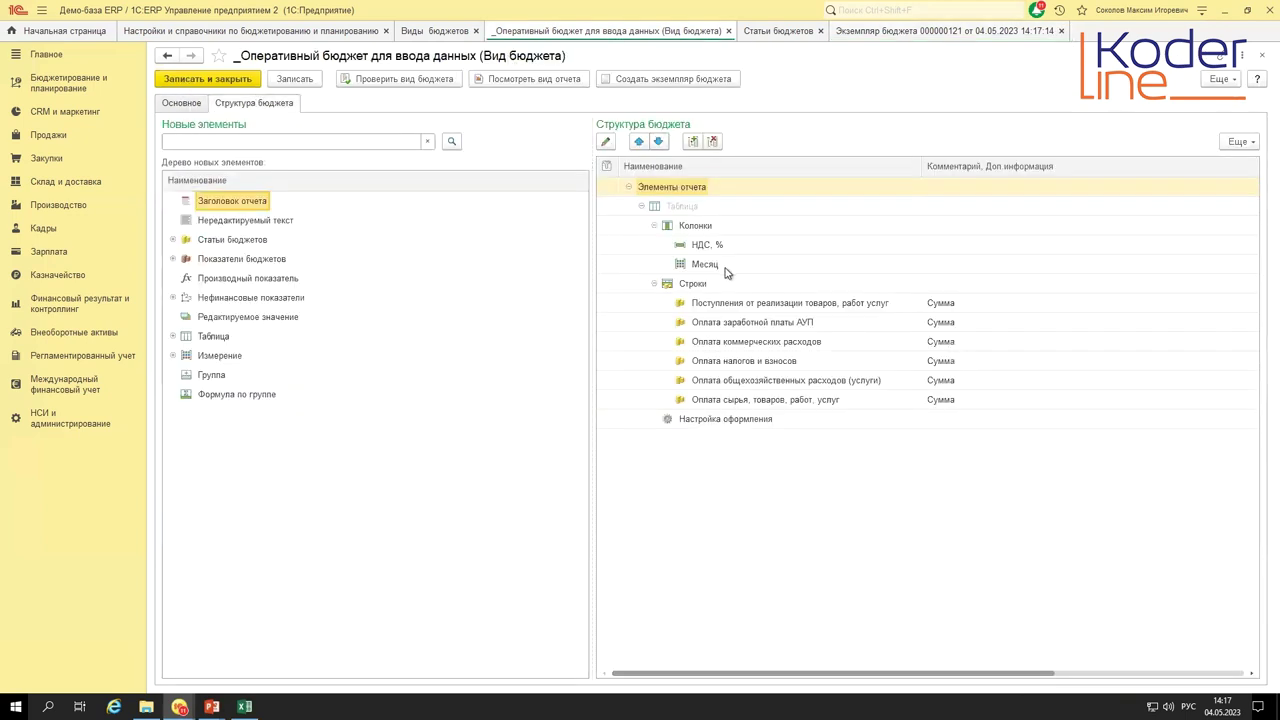
click(679, 207)
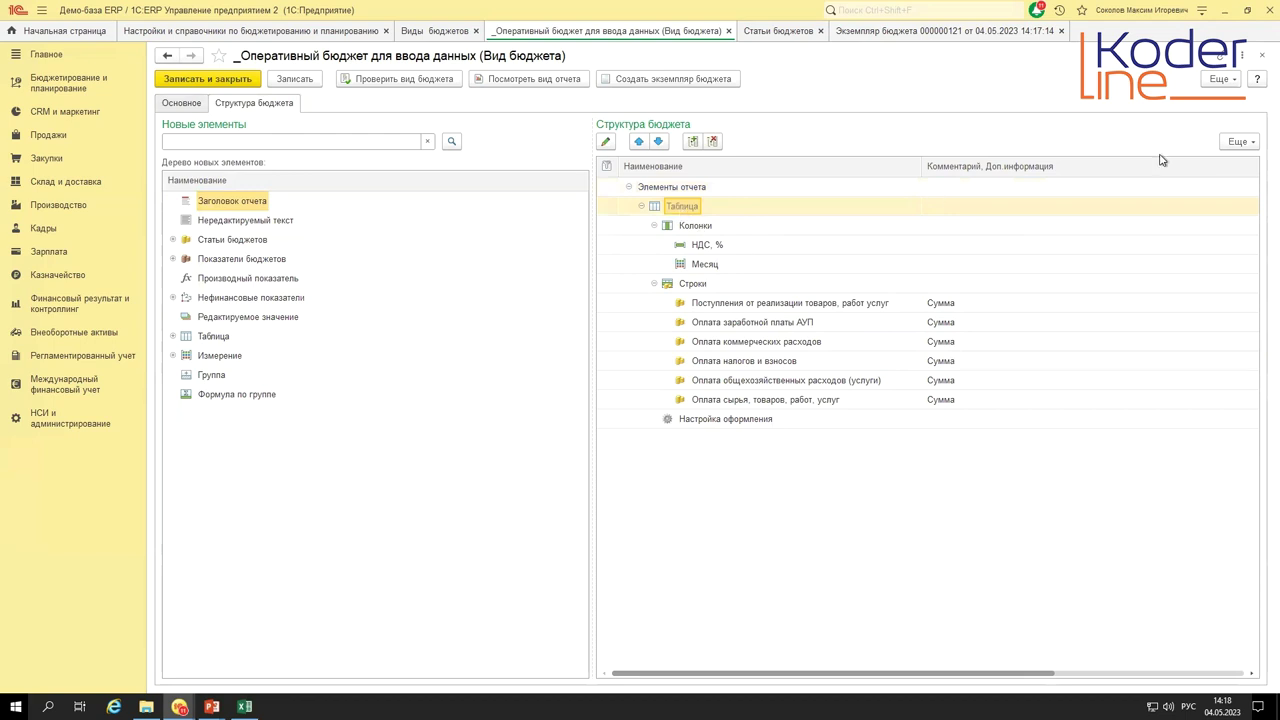
click(1219, 79)
click(1020, 304)
click(514, 409)
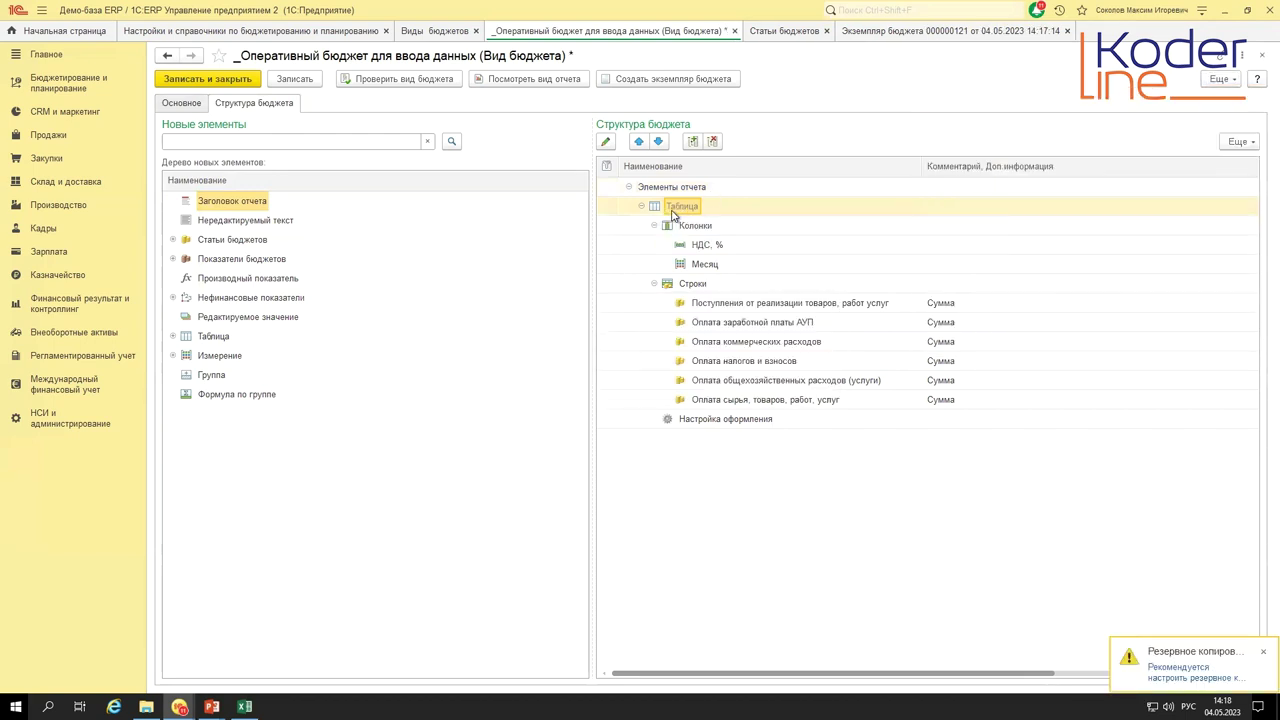
key(Delete)
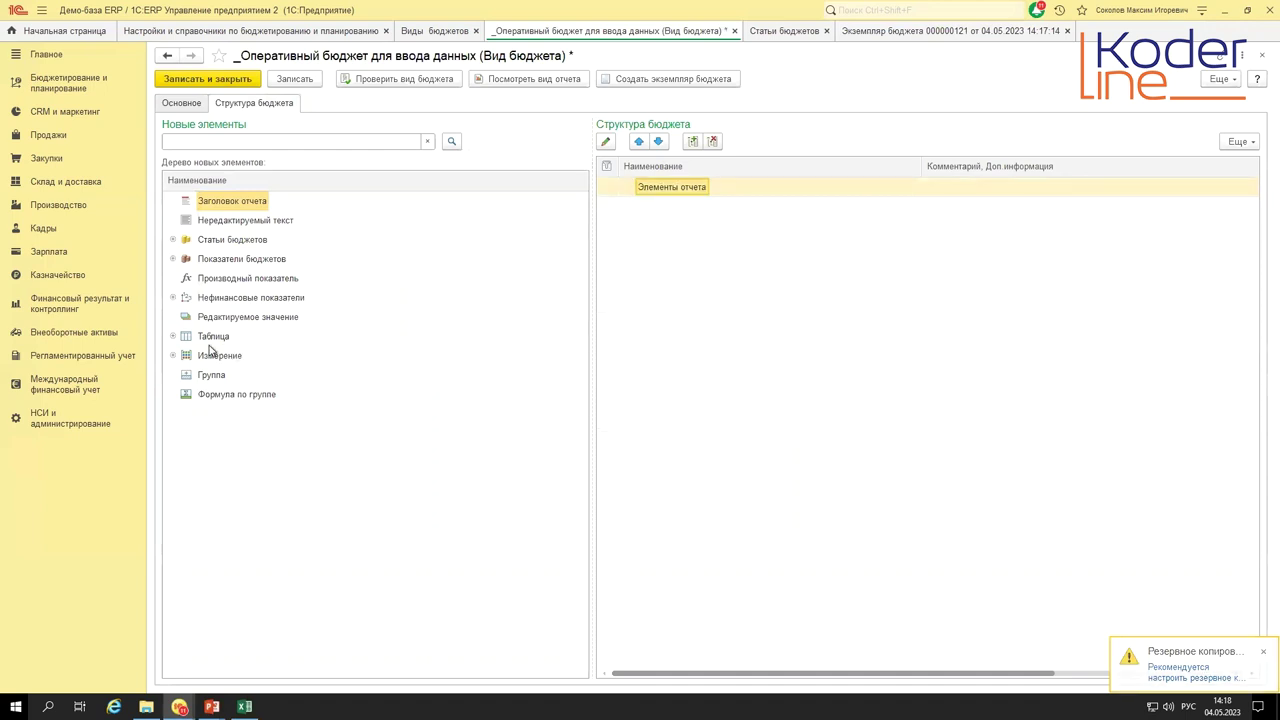
- Add a complex table with arbitrary placement of indicators and formulas, and put the Месяц period for all periods in its columns
drag(275, 344, 670, 362)
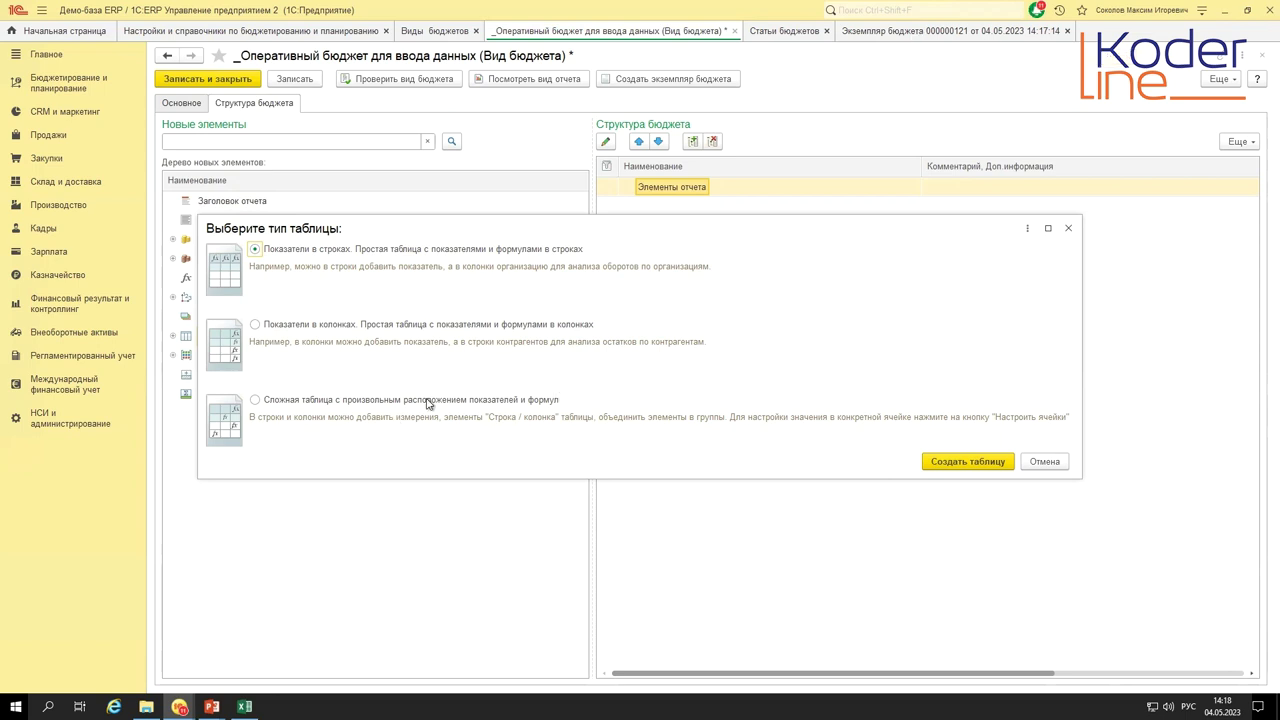
click(966, 463)
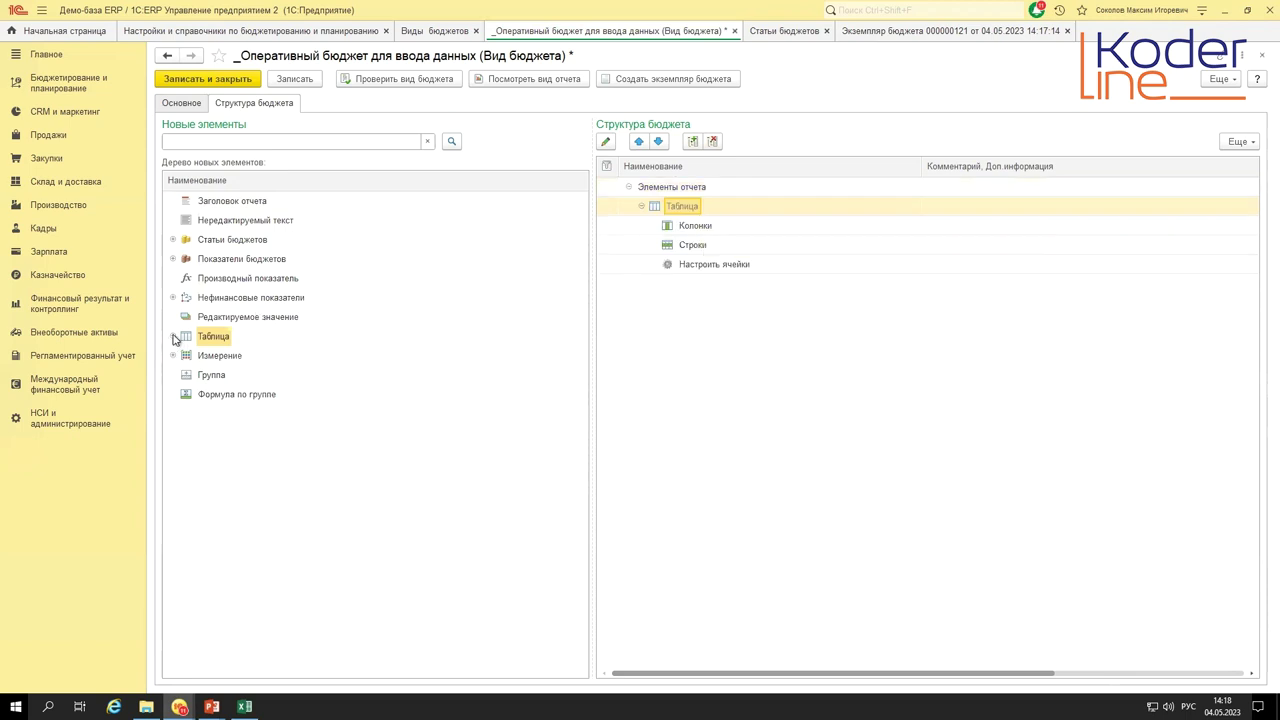
click(173, 336)
click(172, 375)
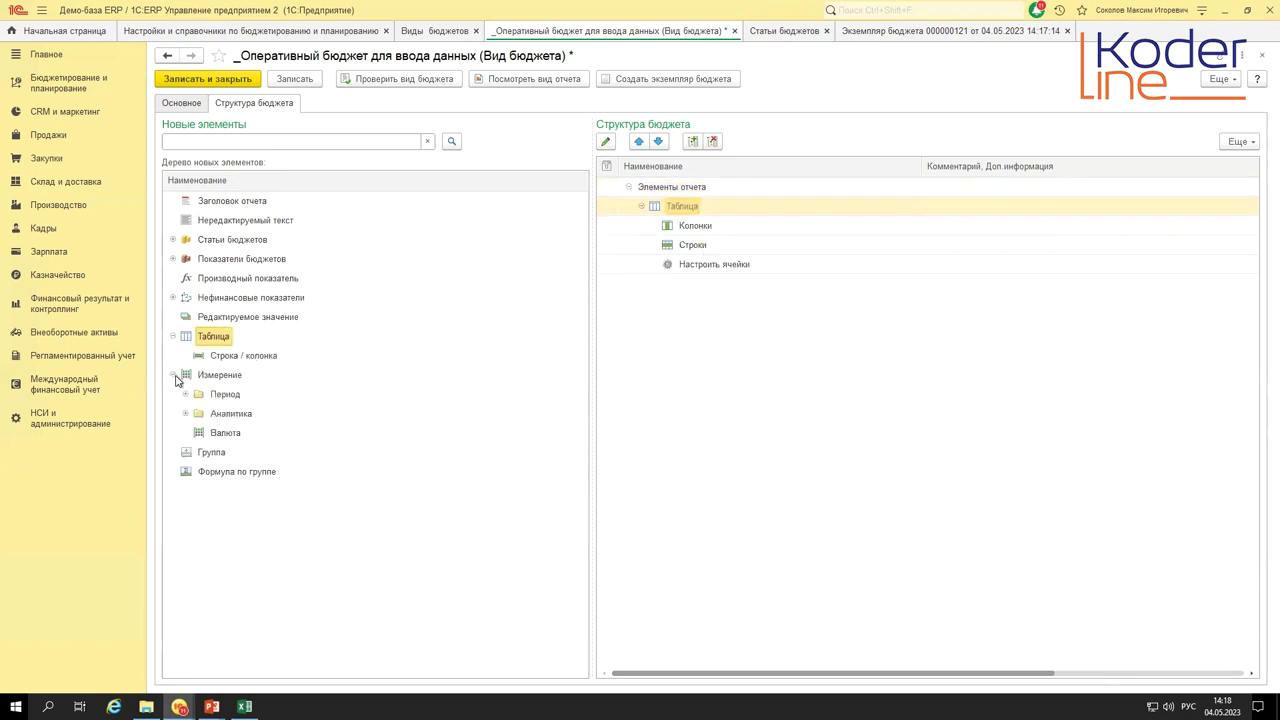
click(181, 403)
click(185, 394)
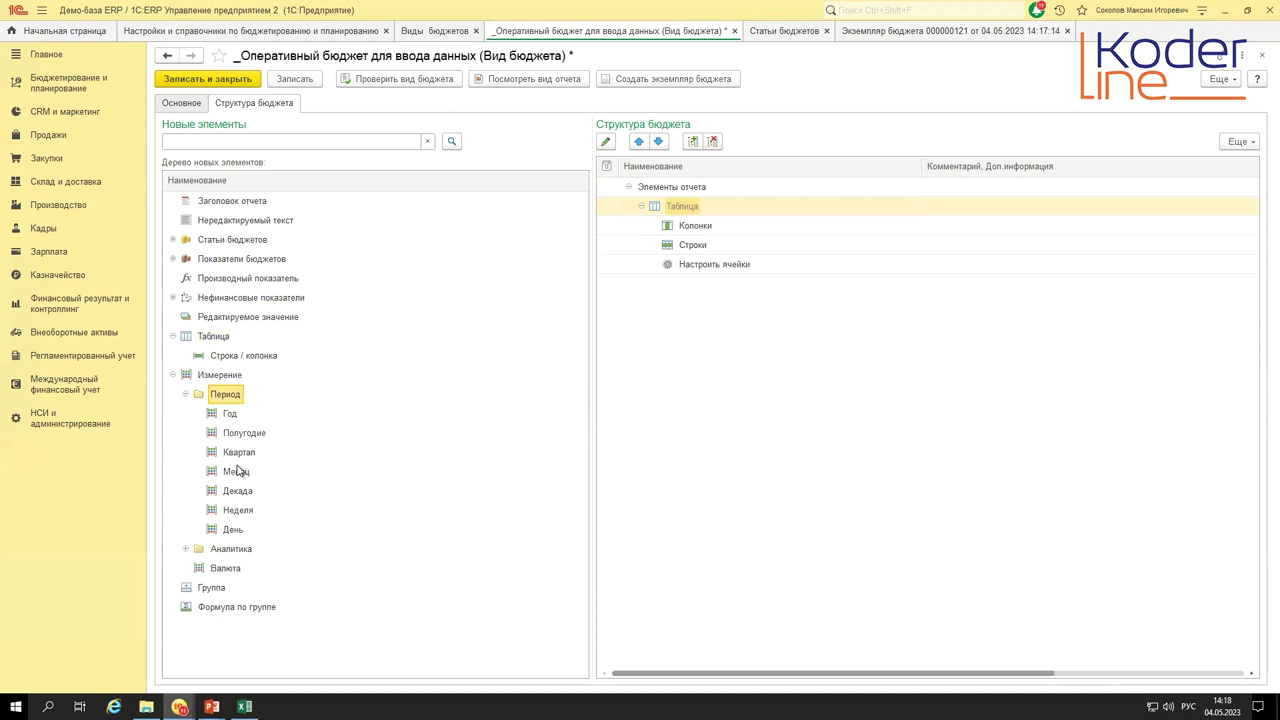
drag(237, 471, 692, 234)
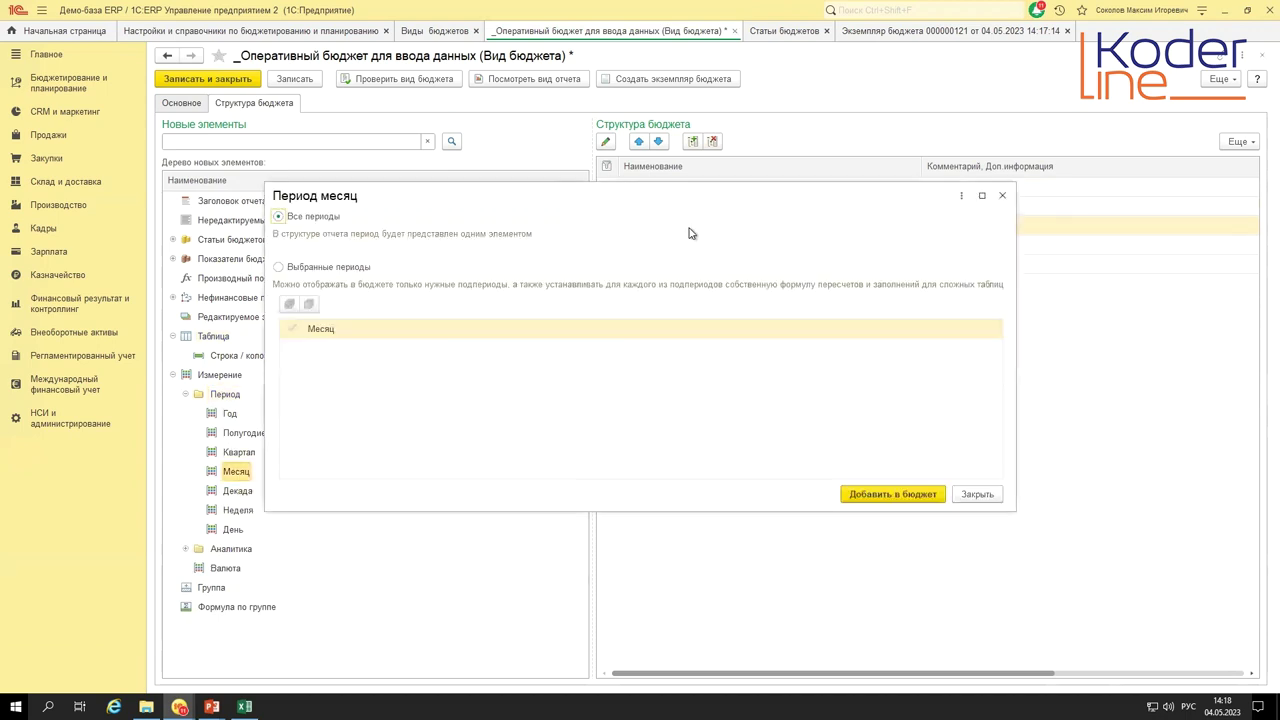
click(869, 496)
- Add a column element to the table, place it before Месяц, and name it НДС, %
drag(225, 356, 712, 228)
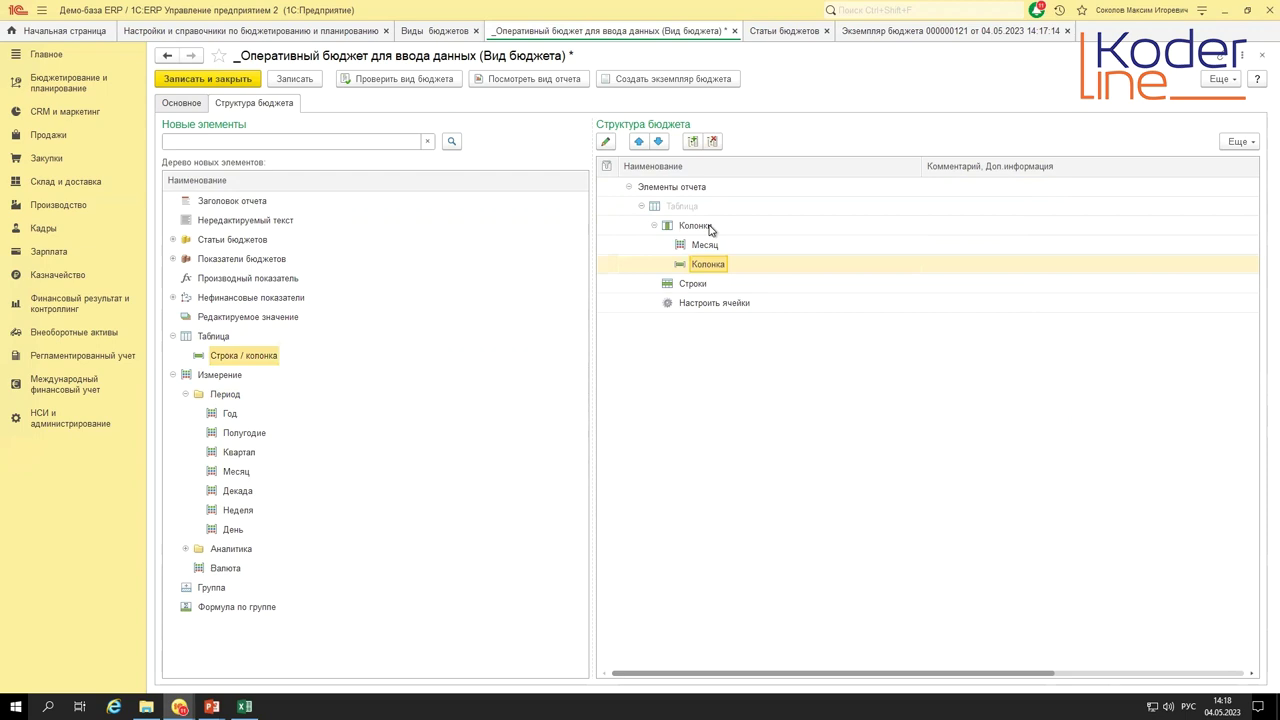
click(640, 143)
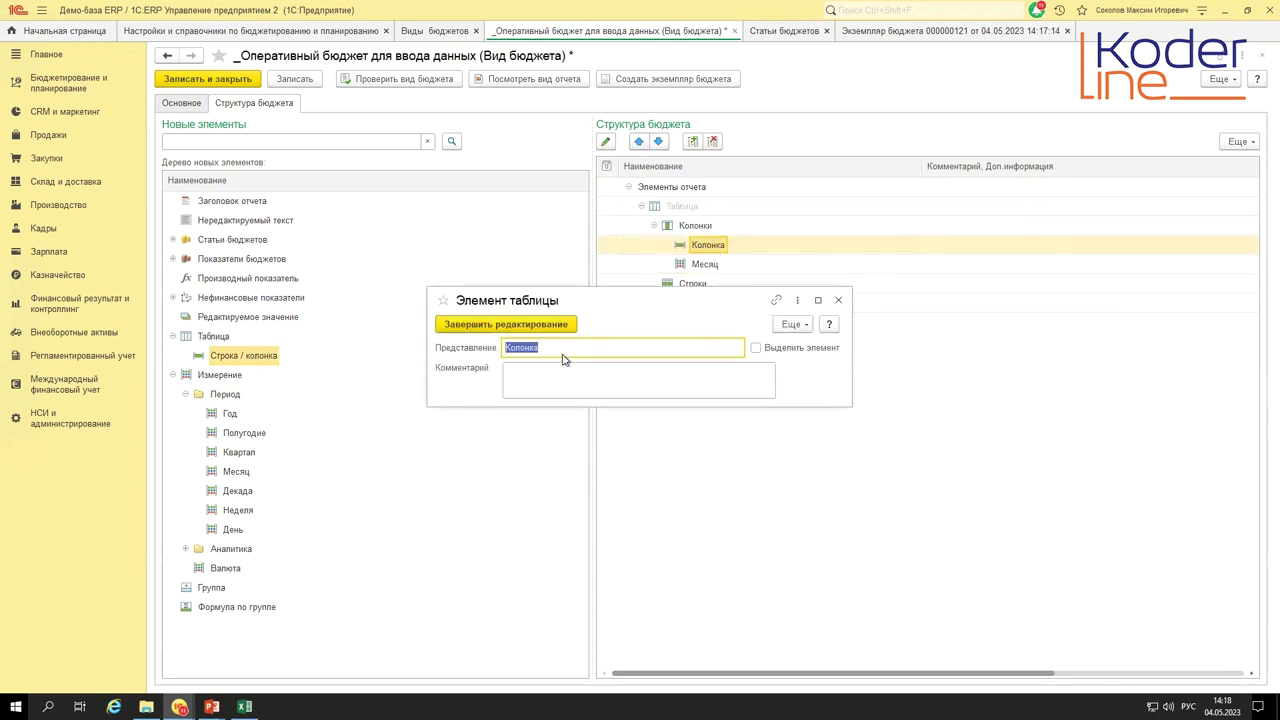
text(НДС, %)
click(552, 325)
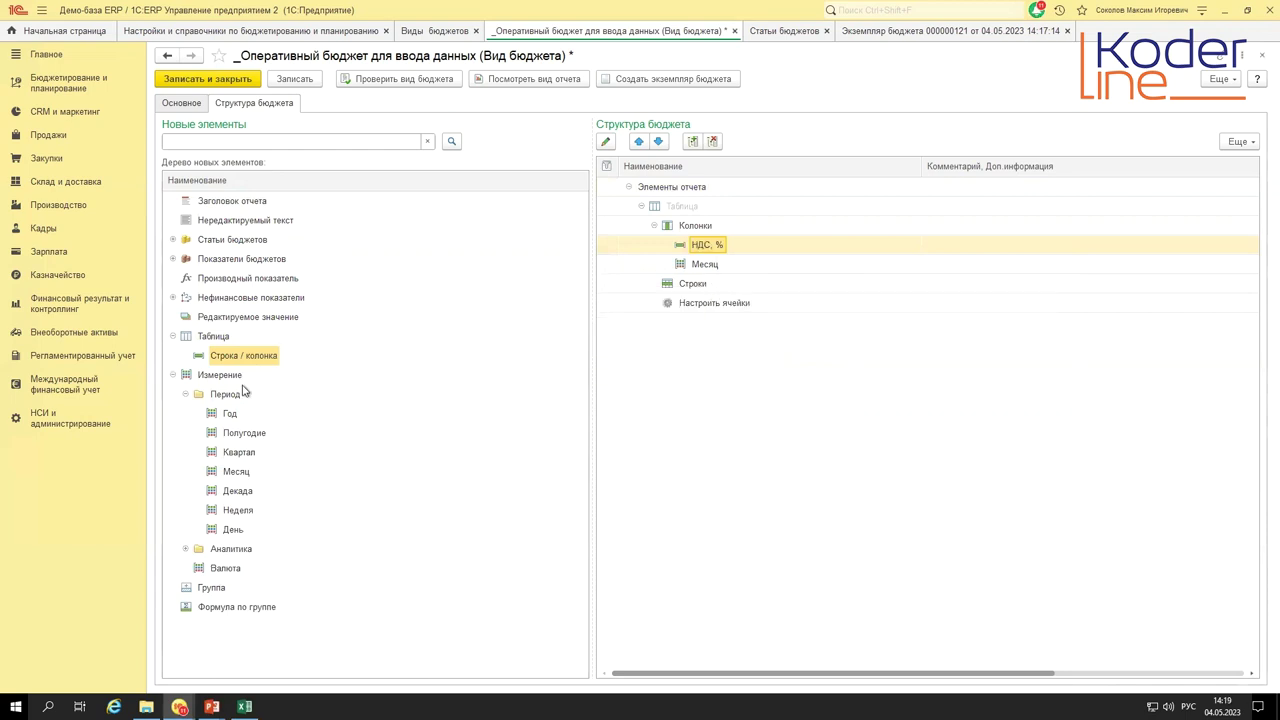
- Add six row elements under Строки and name the first Поступления от реализации товаров, работ услуг, taken from the Excel workbook
click(173, 375)
drag(230, 362, 727, 313)
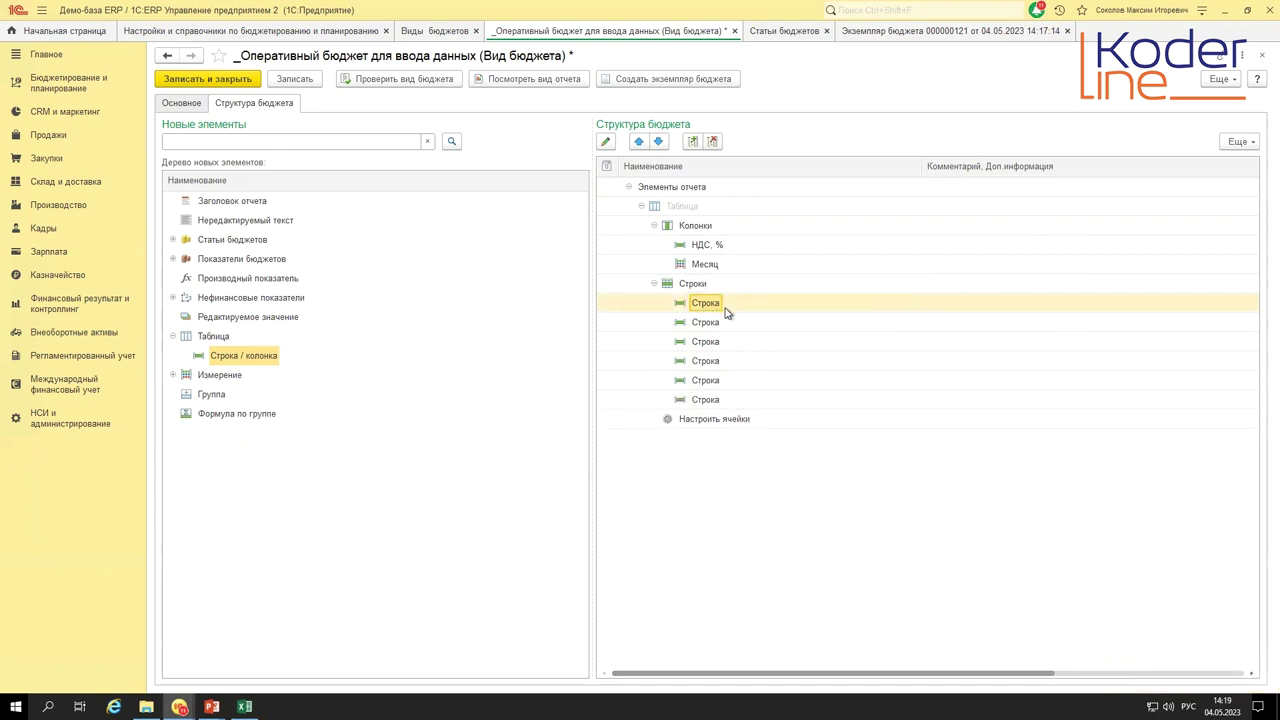
key(alt+Tab)
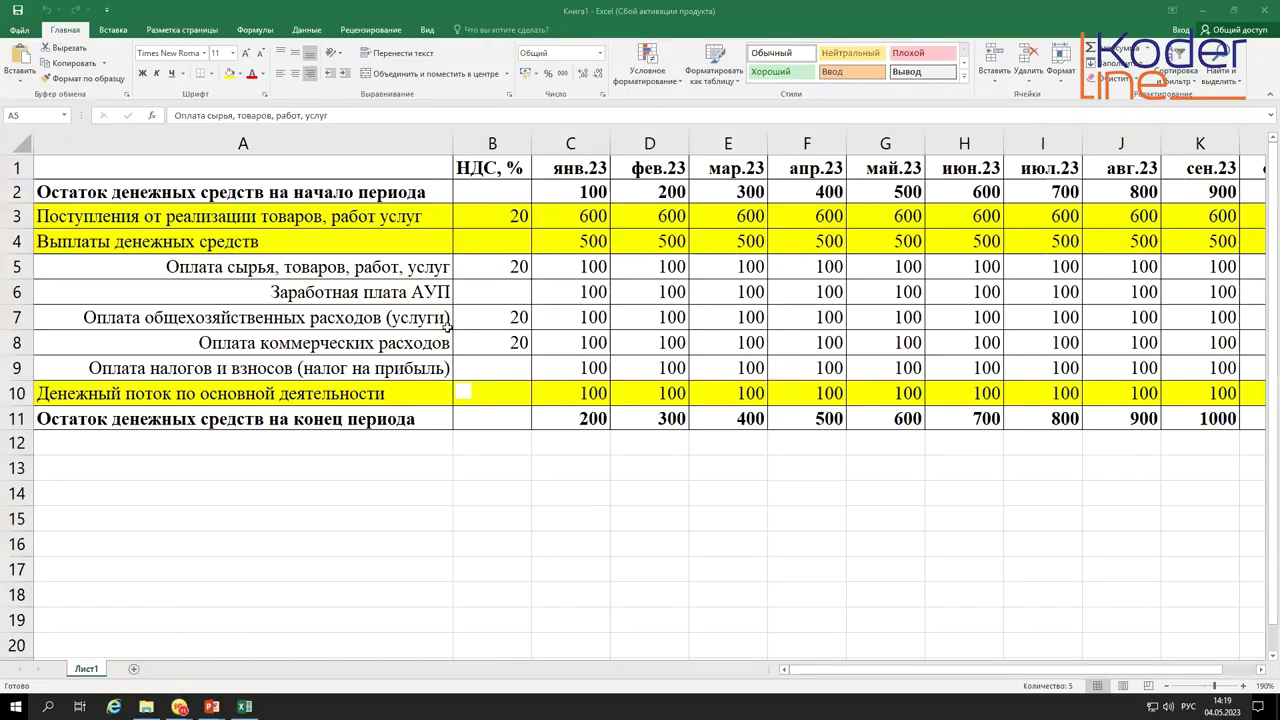
click(300, 214)
key(alt+Tab)
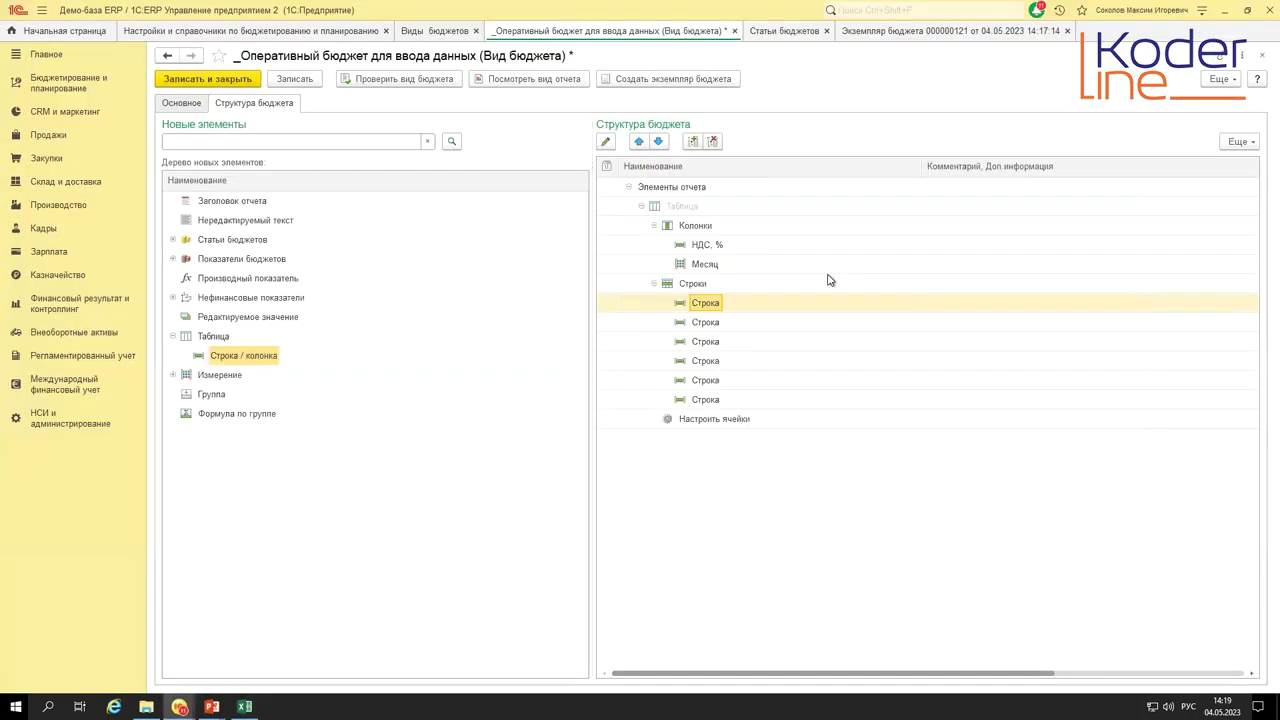
double_click(714, 309)
text(Поступления от реализации товаров, работ услуг)
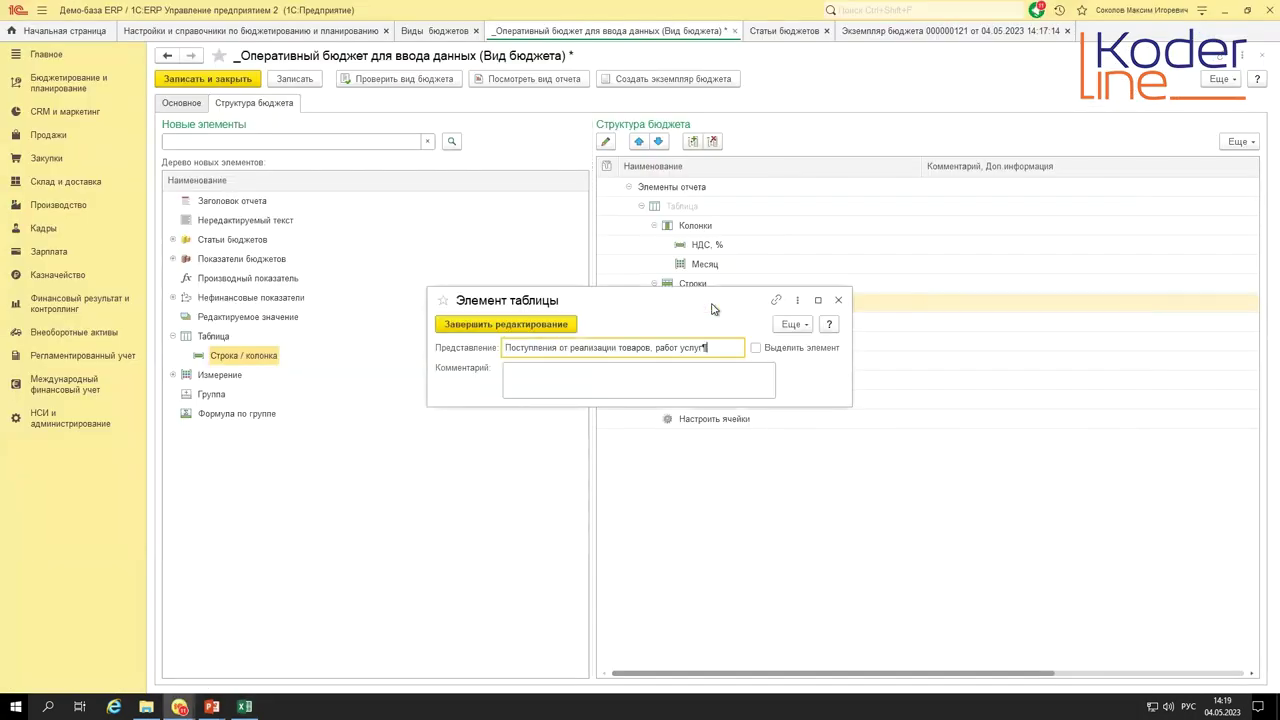
key(ctrl+Return)
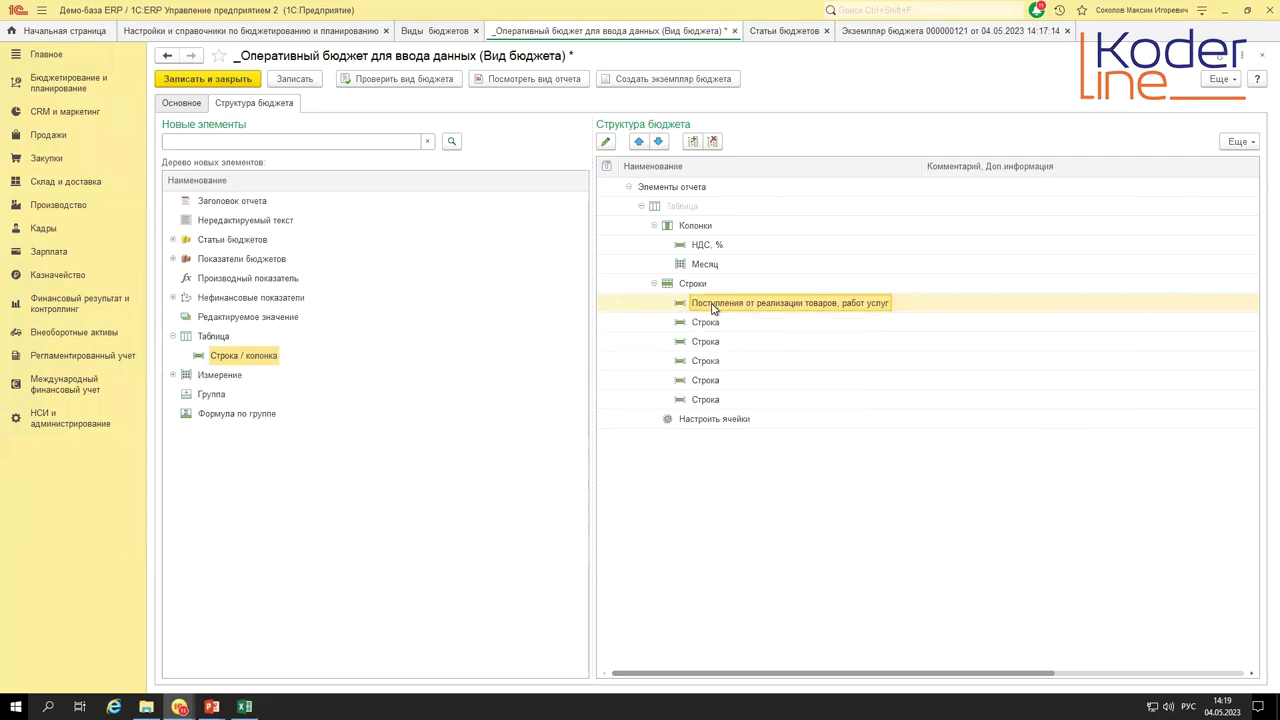
- Name the second row element Оплата сырья, товаров, работ, услуг, copied from cell A5 of the Excel workbook
key(alt+Tab)
key(Down)
key(ctrl+c)
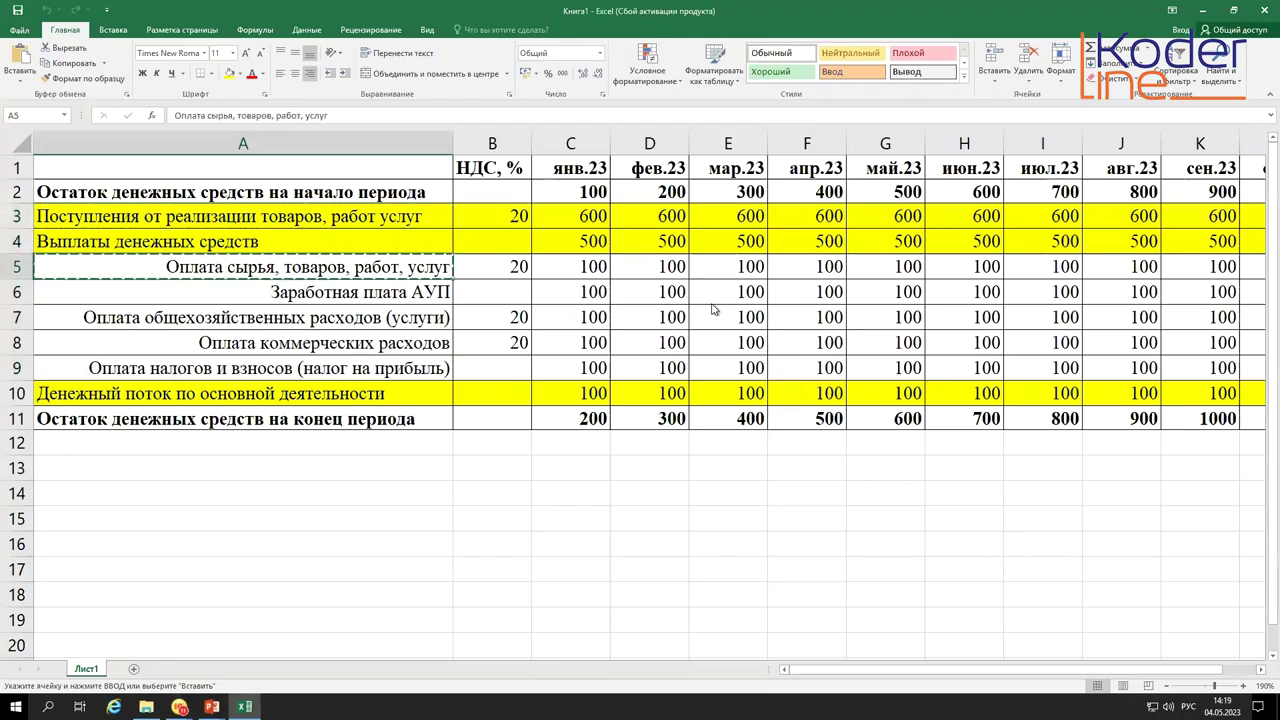
key(alt+Tab)
key(Down)
key(Return)
key(ctrl+v)
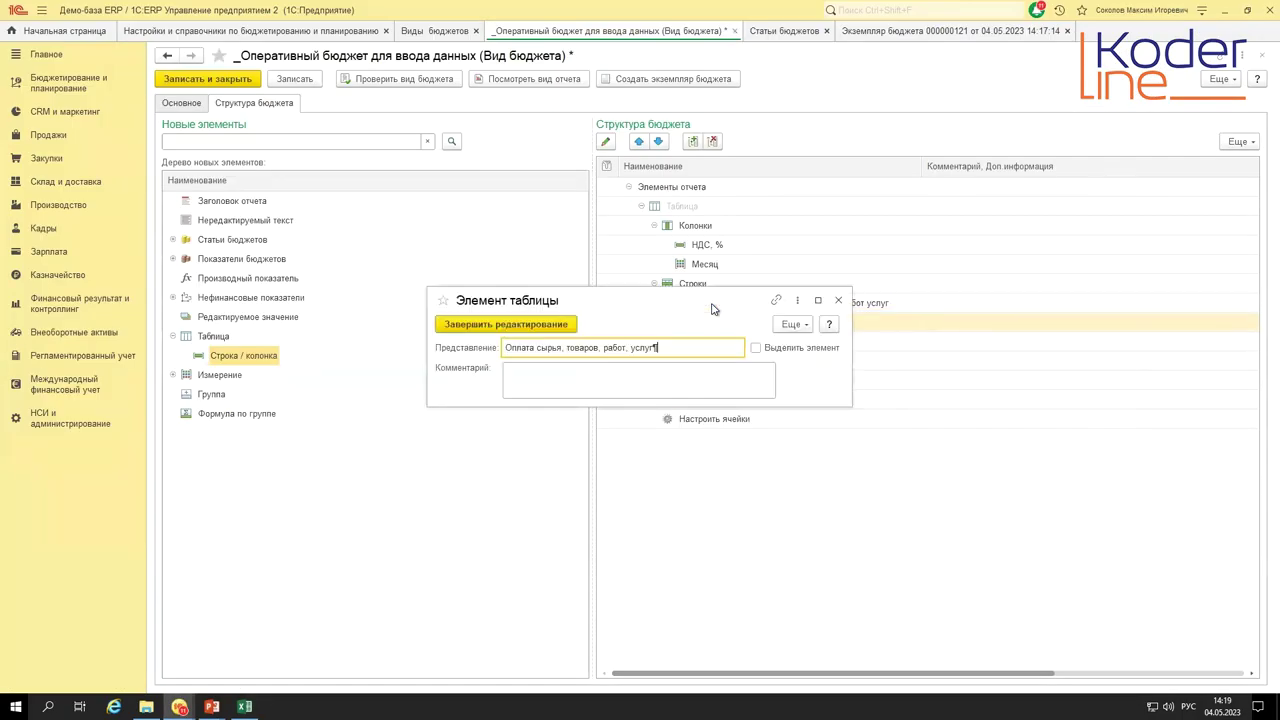
key(ctrl+Return)
- Name the third row element Заработная плата АУП, copied from the Excel workbook
key(alt+Tab)
key(Down)
key(ctrl+c)
key(alt+Tab)
key(Down)
key(Return)
key(ctrl+v)
key(ctrl+Return)
- Name the fourth row element Оплата общехозяйственных расходов (услуги), copied from the Excel workbook
key(Down)
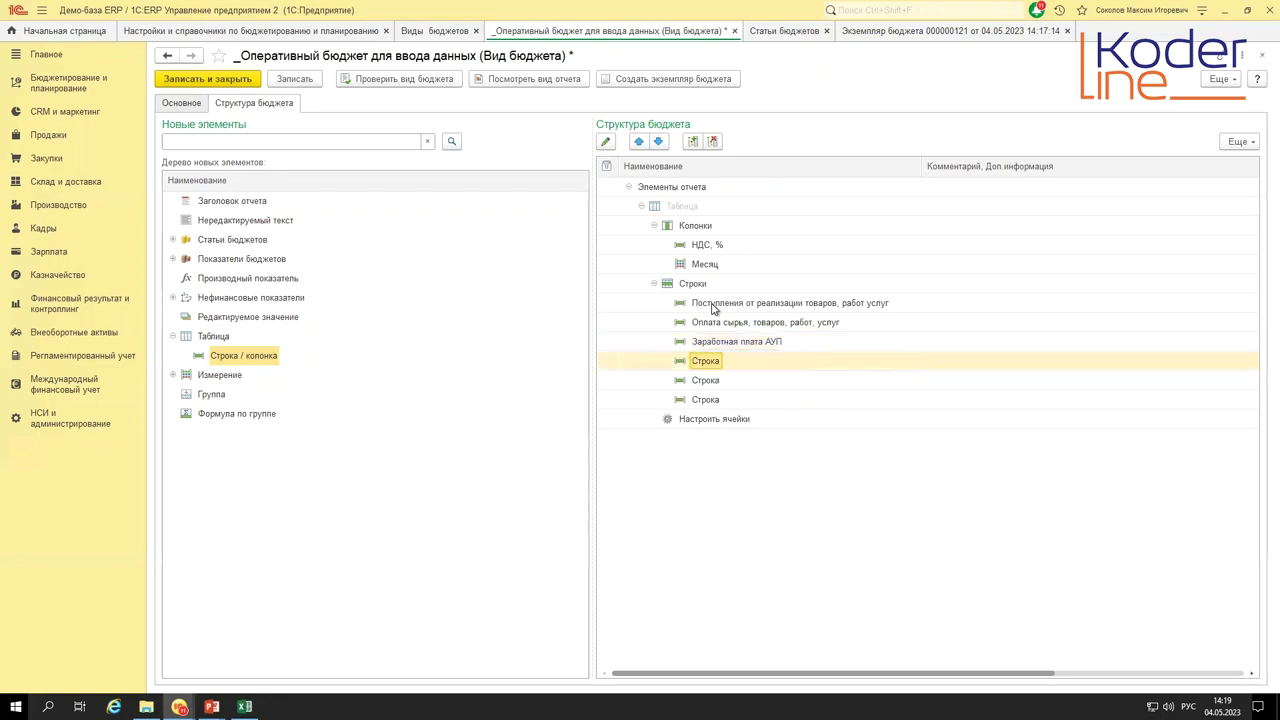
key(Return)
key(alt+Tab)
key(Down)
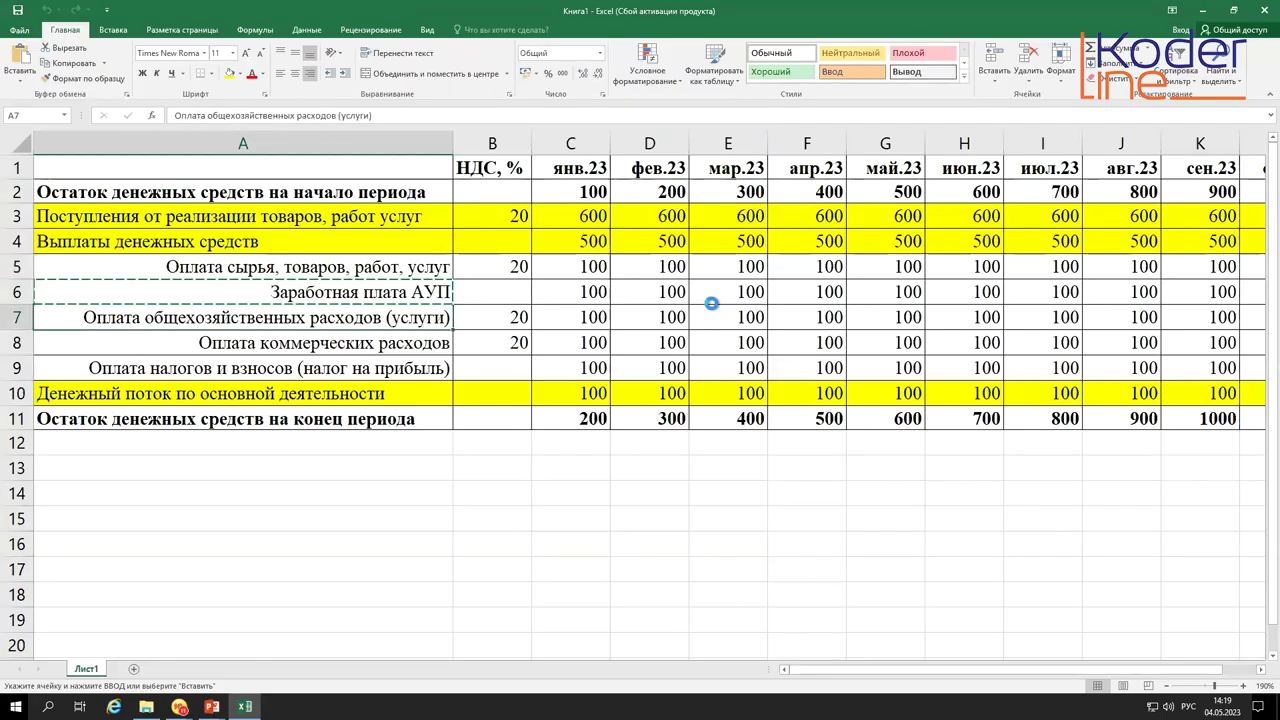
key(ctrl+c)
key(alt+Tab)
key(ctrl+v)
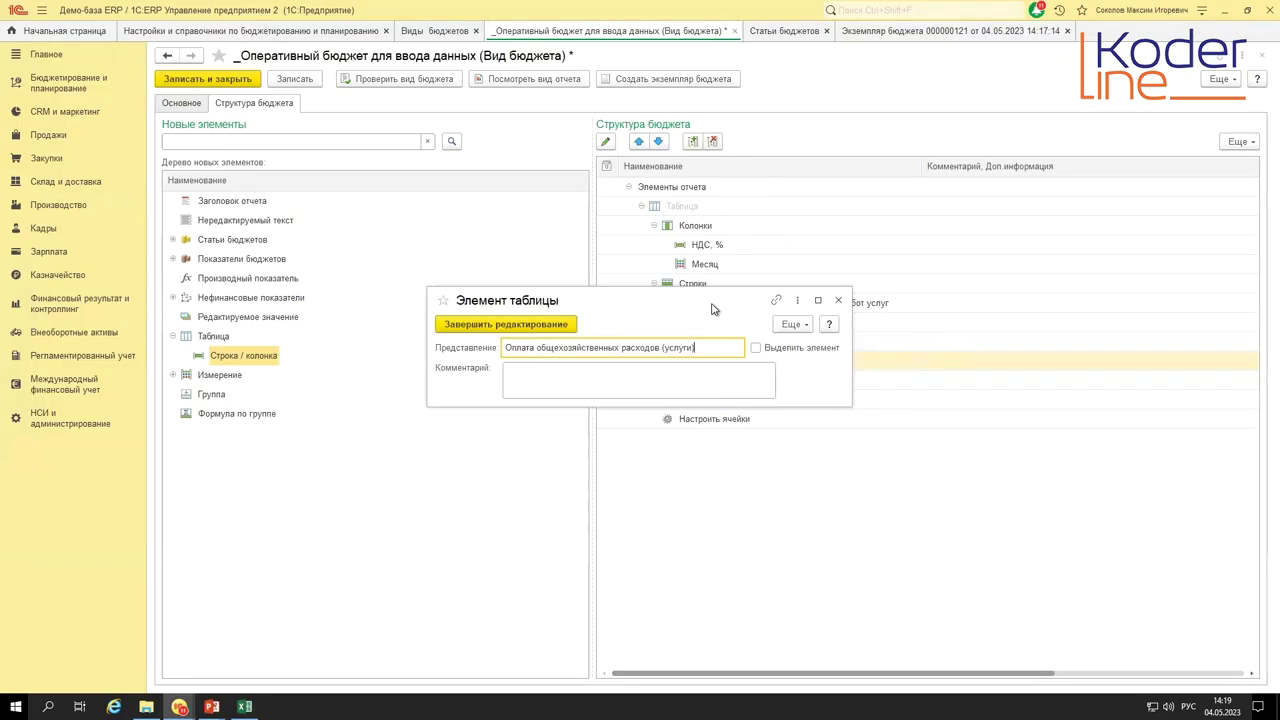
key(ctrl+Return)
- Name the fifth row element Оплата коммерческих расходов, copied from the Excel workbook
key(alt+Tab)
key(Down)
key(ctrl+c)
key(alt+Tab)
key(Insert)
key(ctrl+v)
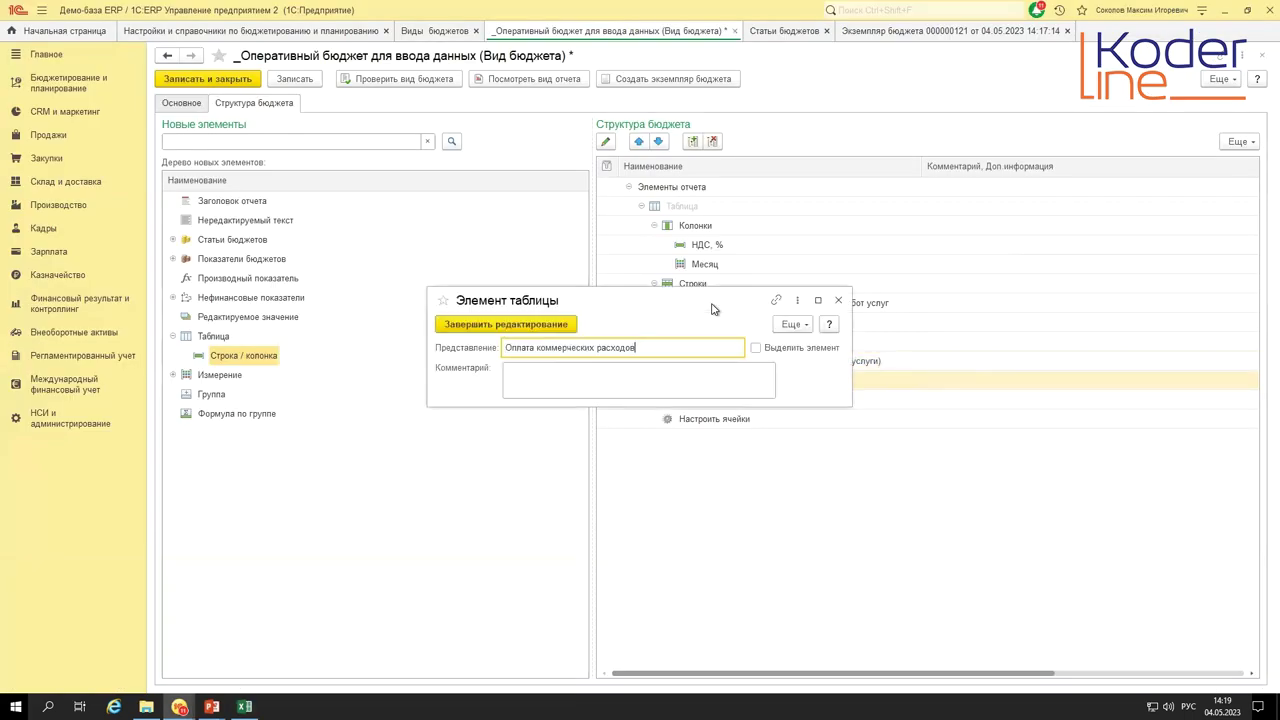
key(ctrl+Return)
- Name the last row element Оплата налогов и взносов (налог на прибыль), copied from the Excel workbook
key(alt+Tab)
key(Down)
key(ctrl+c)
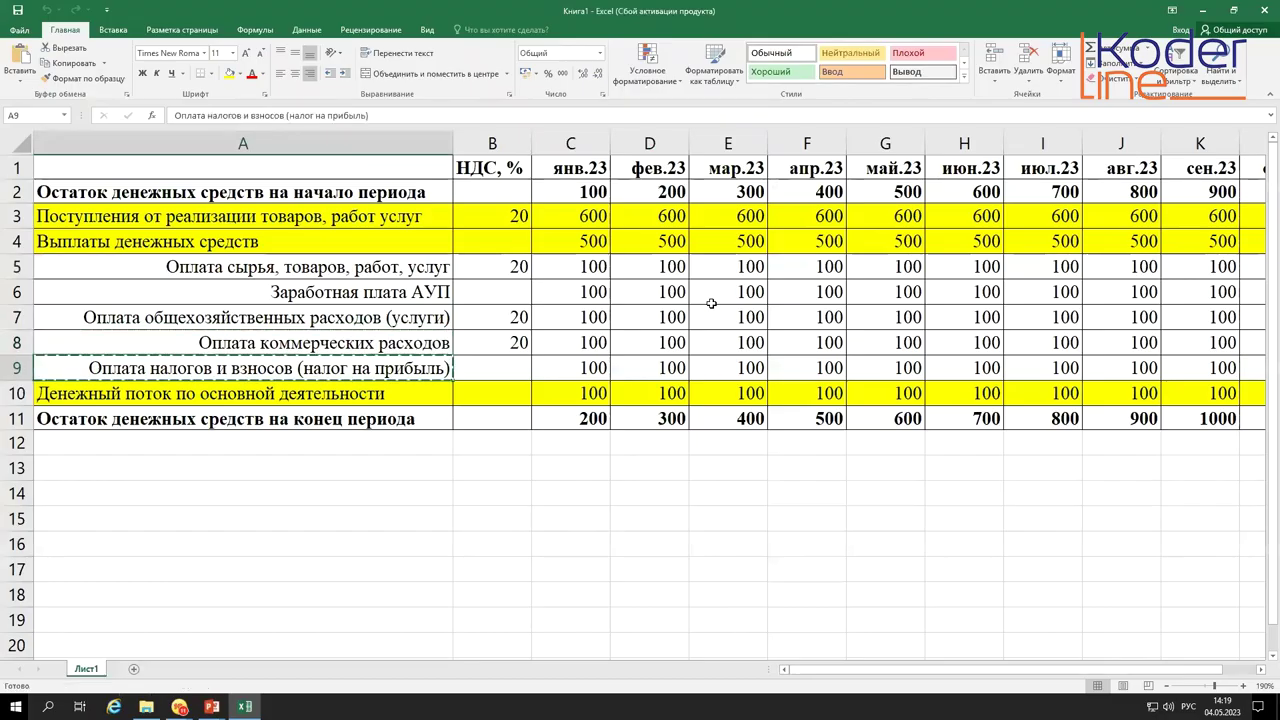
key(alt+Tab)
key(ctrl+v)
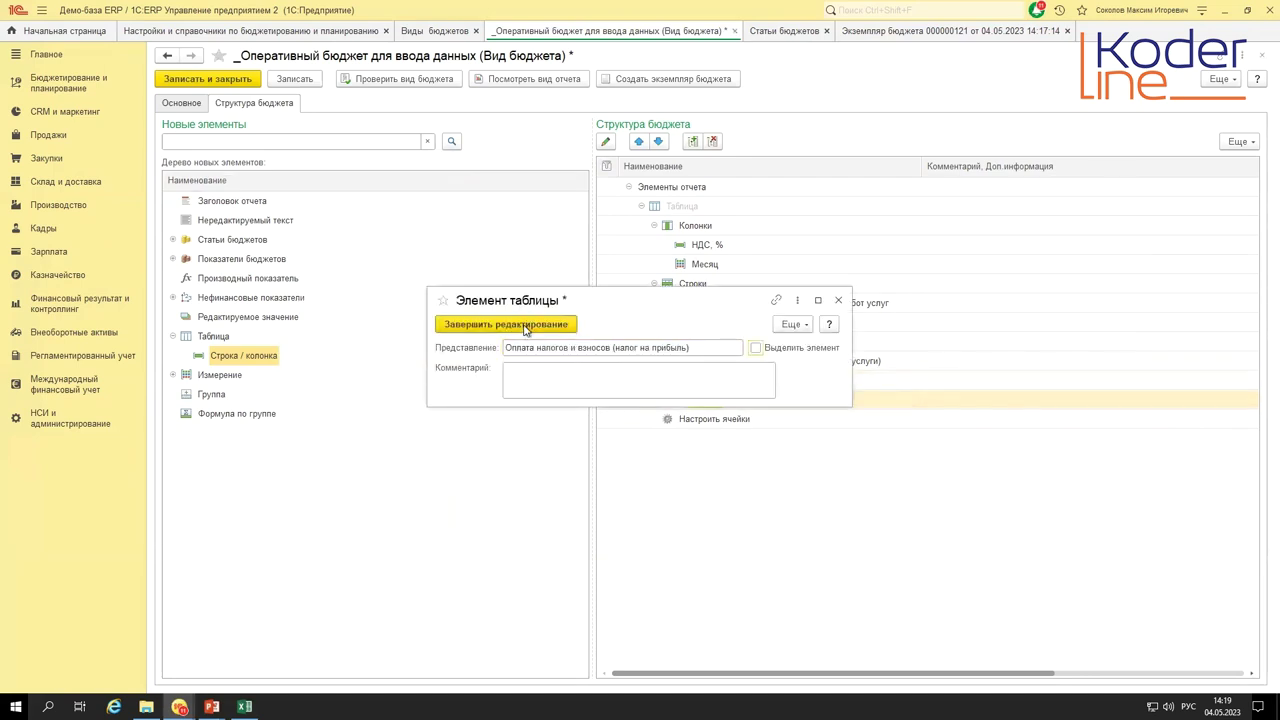
click(526, 328)
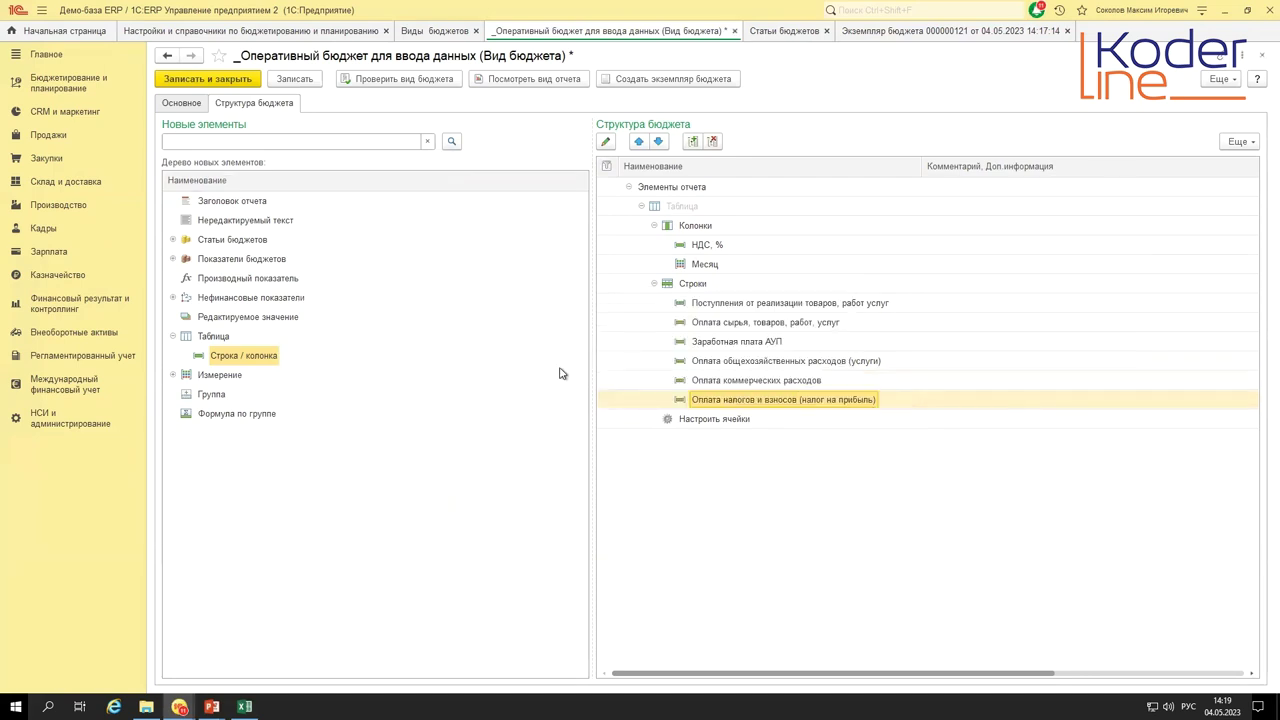
double_click(731, 382)
key(Escape)
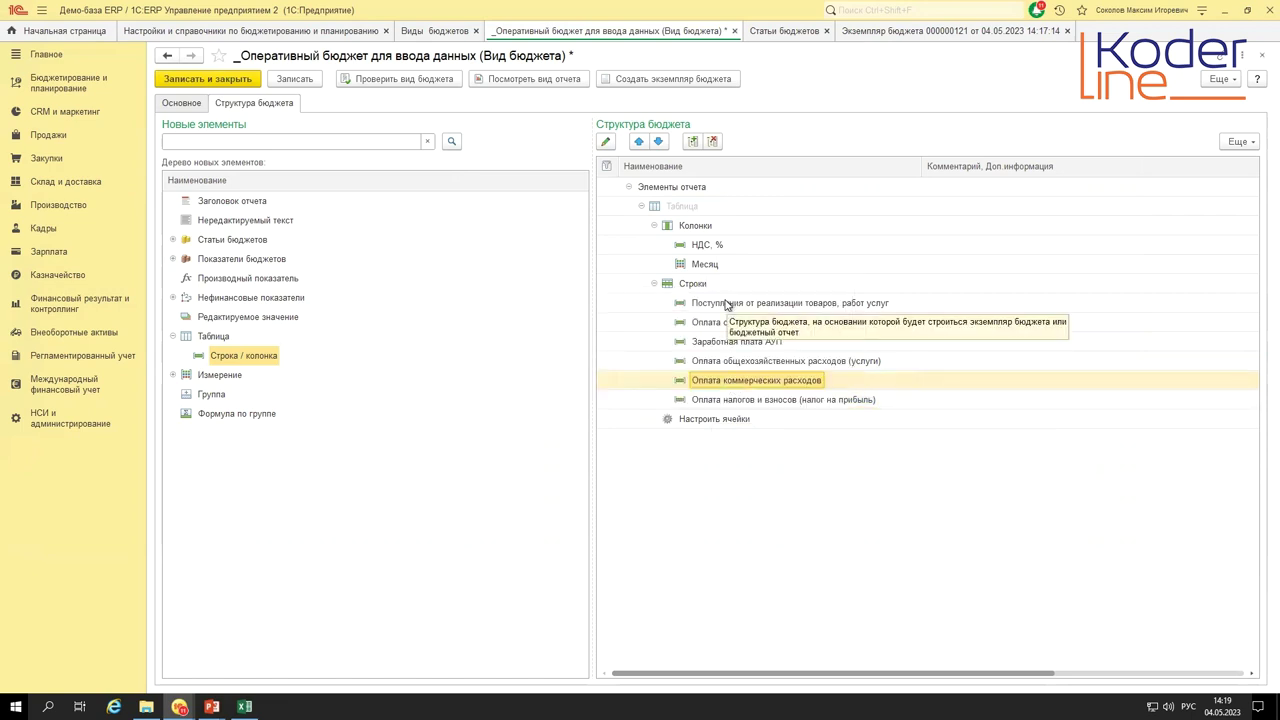
- Open the table's cell setup and assign the budget item Поступления от реализации товаров, работ услуг to that row's Месяц cell
click(713, 420)
double_click(727, 421)
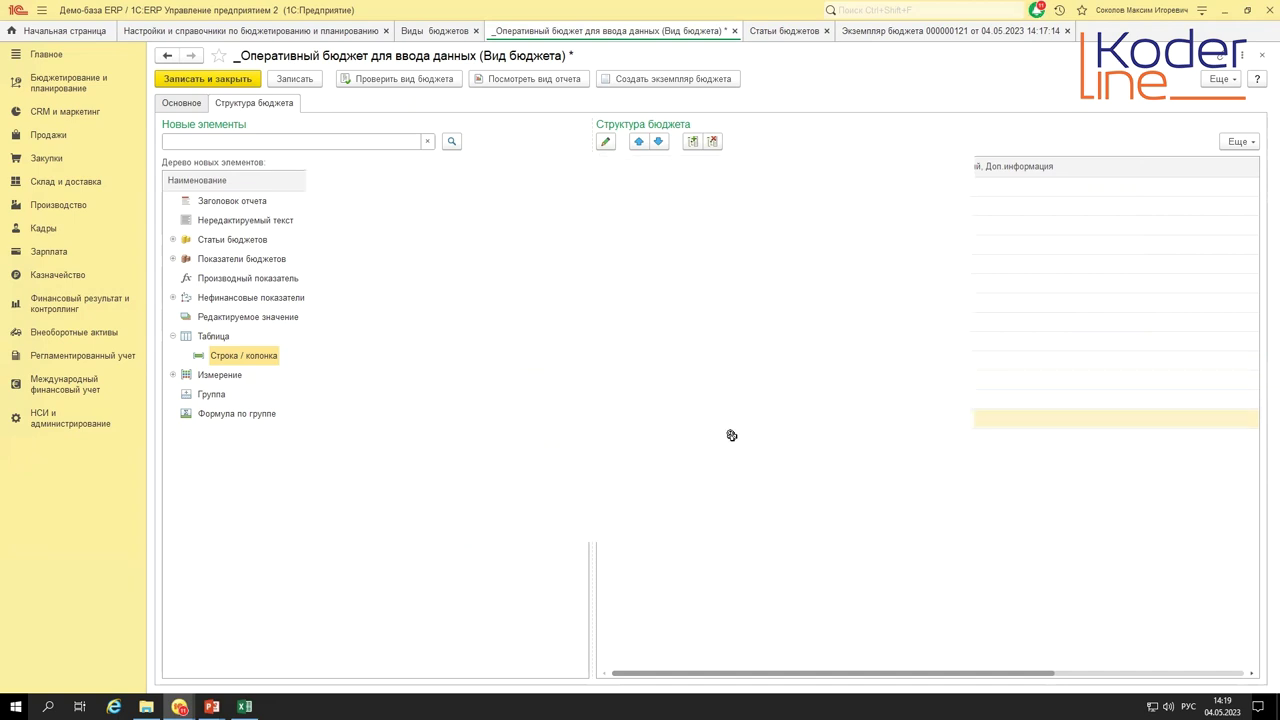
drag(600, 310, 772, 428)
click(644, 363)
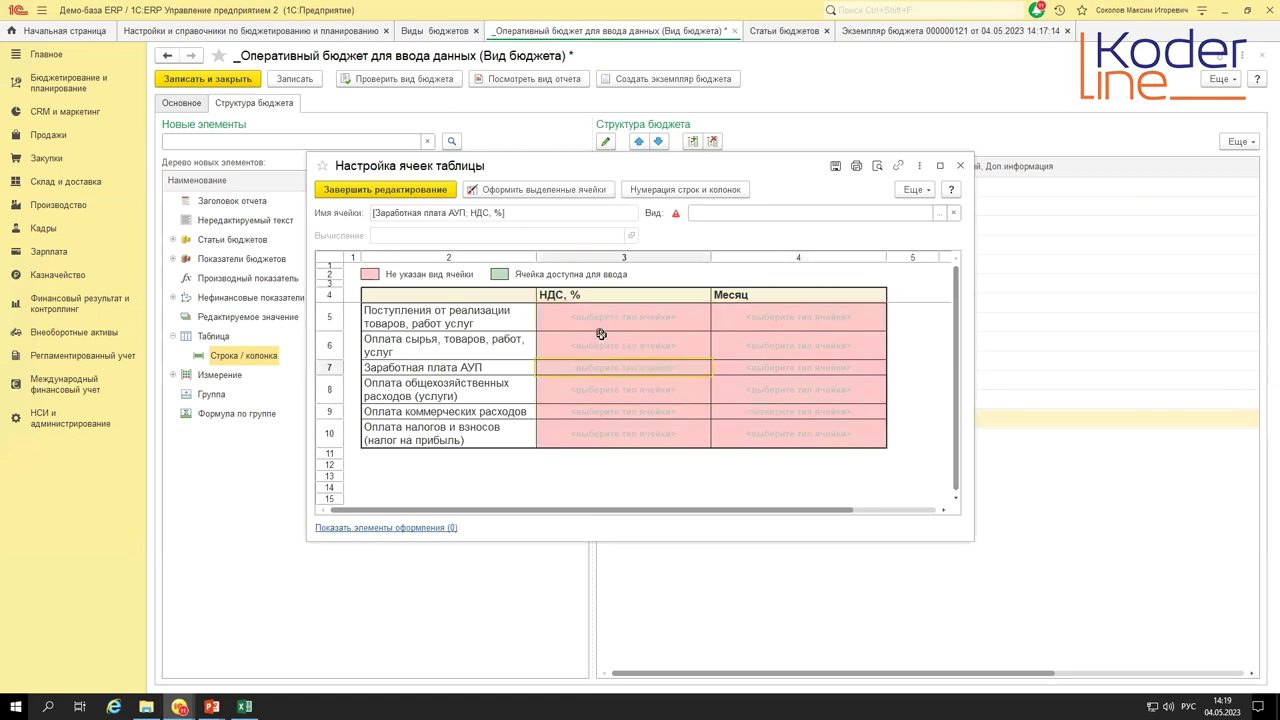
click(764, 297)
click(785, 323)
double_click(777, 320)
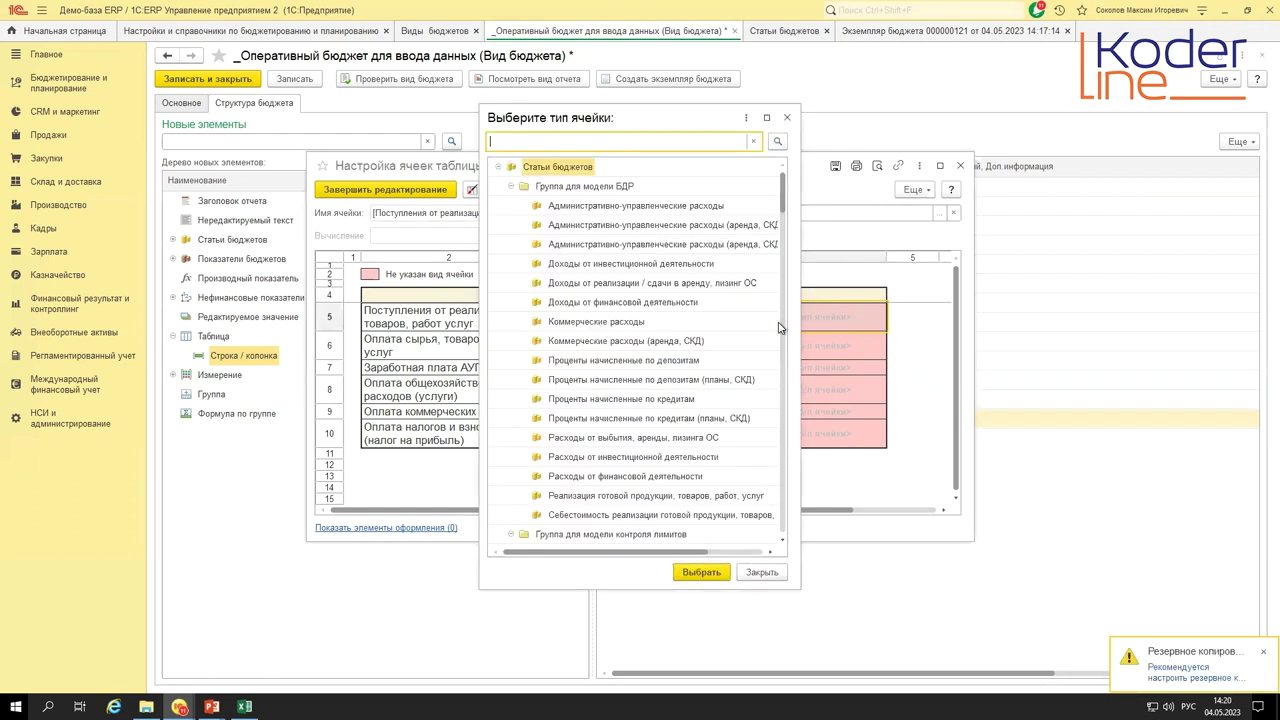
click(510, 187)
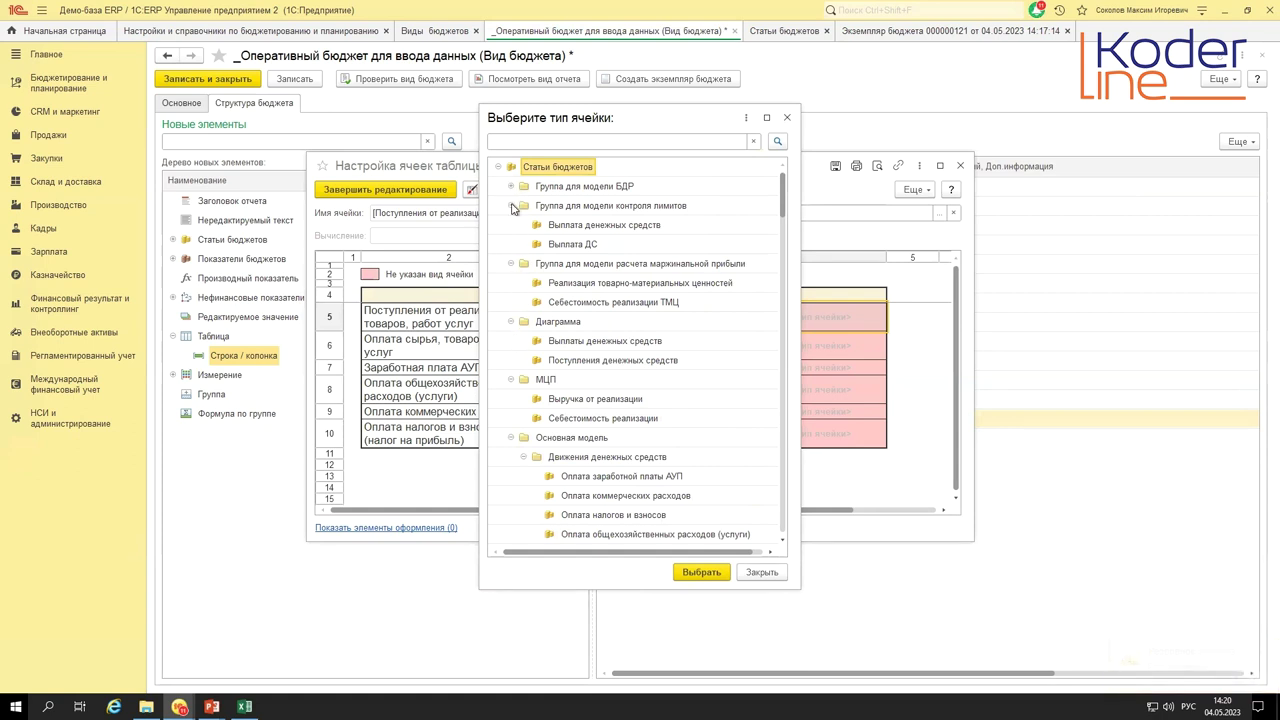
scroll(608, 396, down, 3)
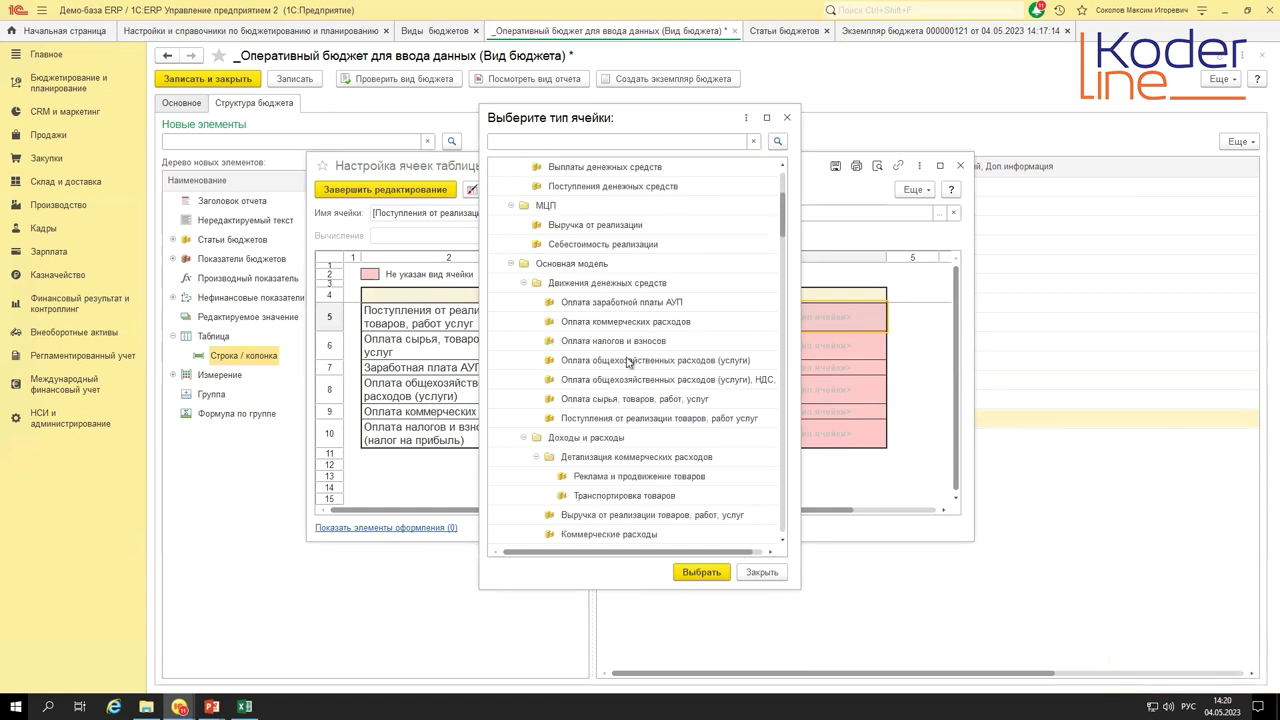
click(601, 420)
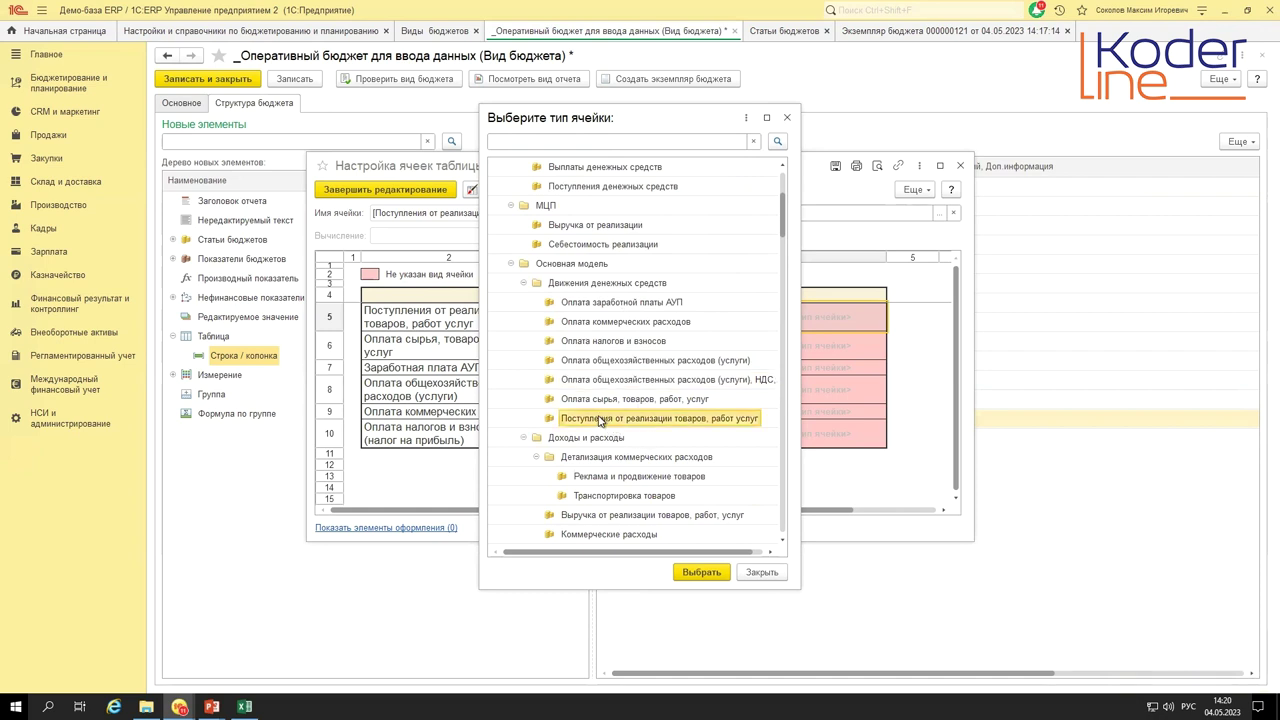
double_click(596, 420)
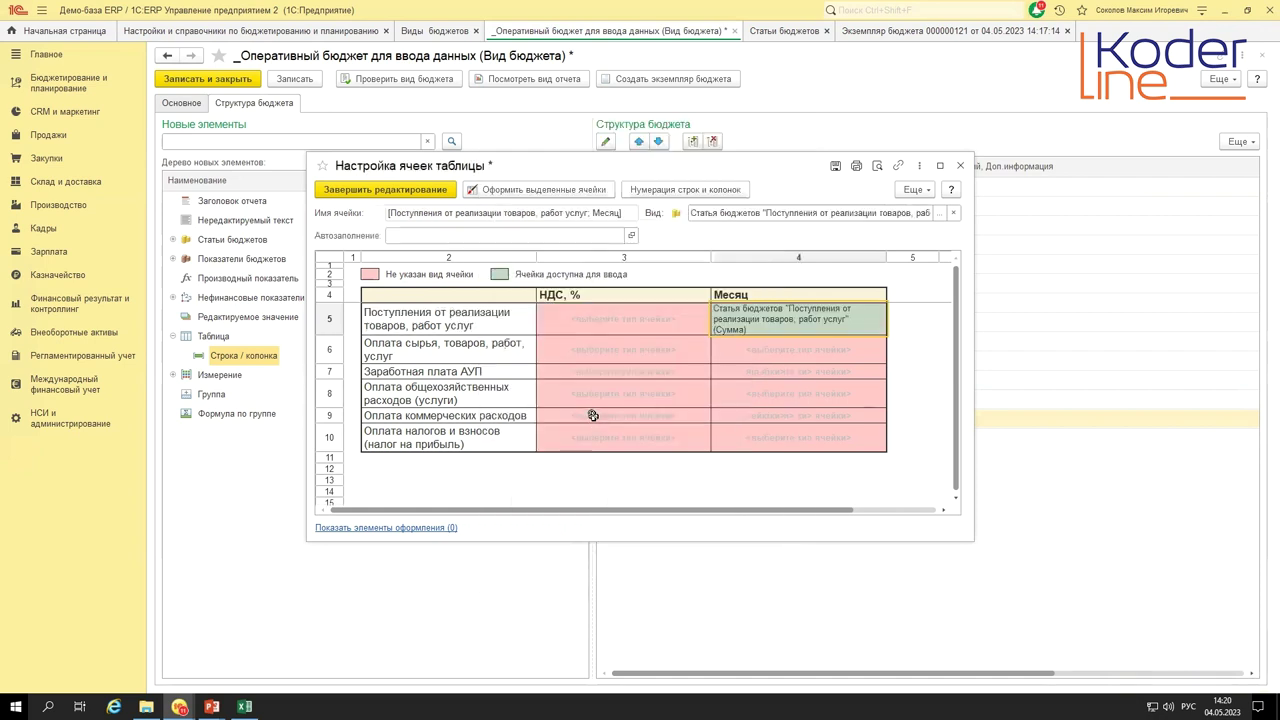
- Review the fill mode setting of the Поступления от реализации товаров, работ услуг cell in the Месяц column
double_click(801, 318)
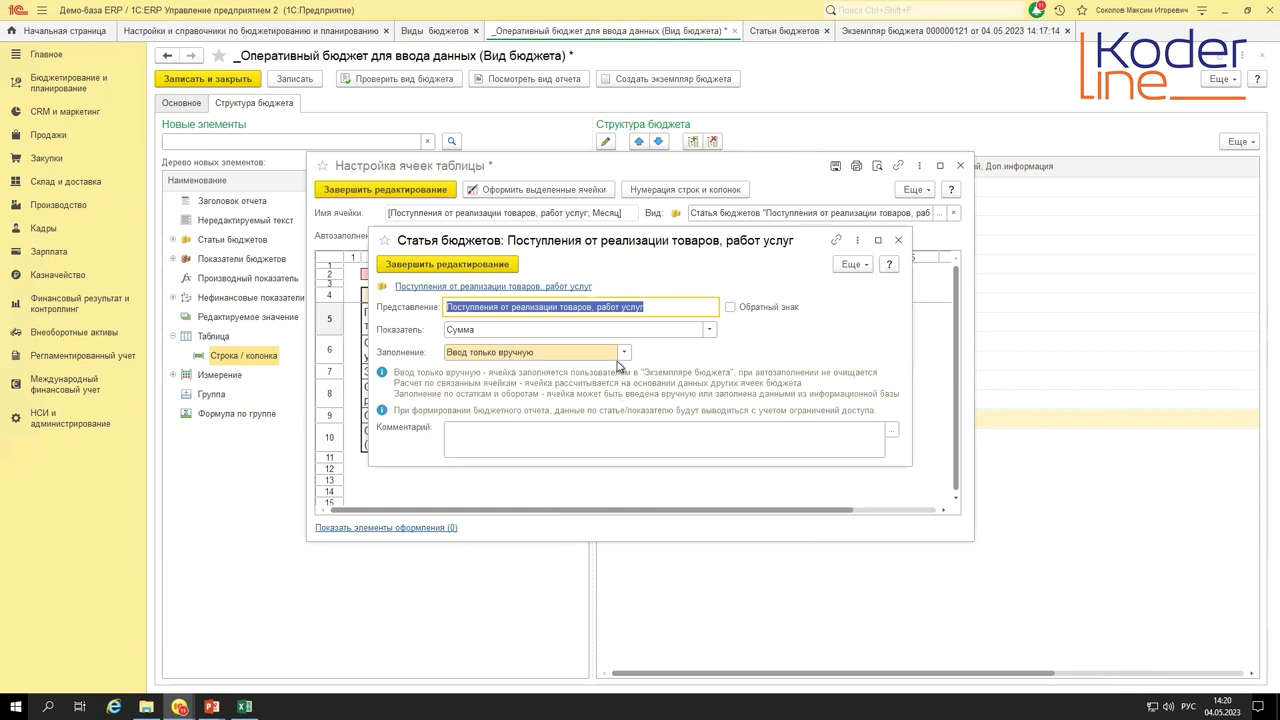
click(623, 352)
click(624, 353)
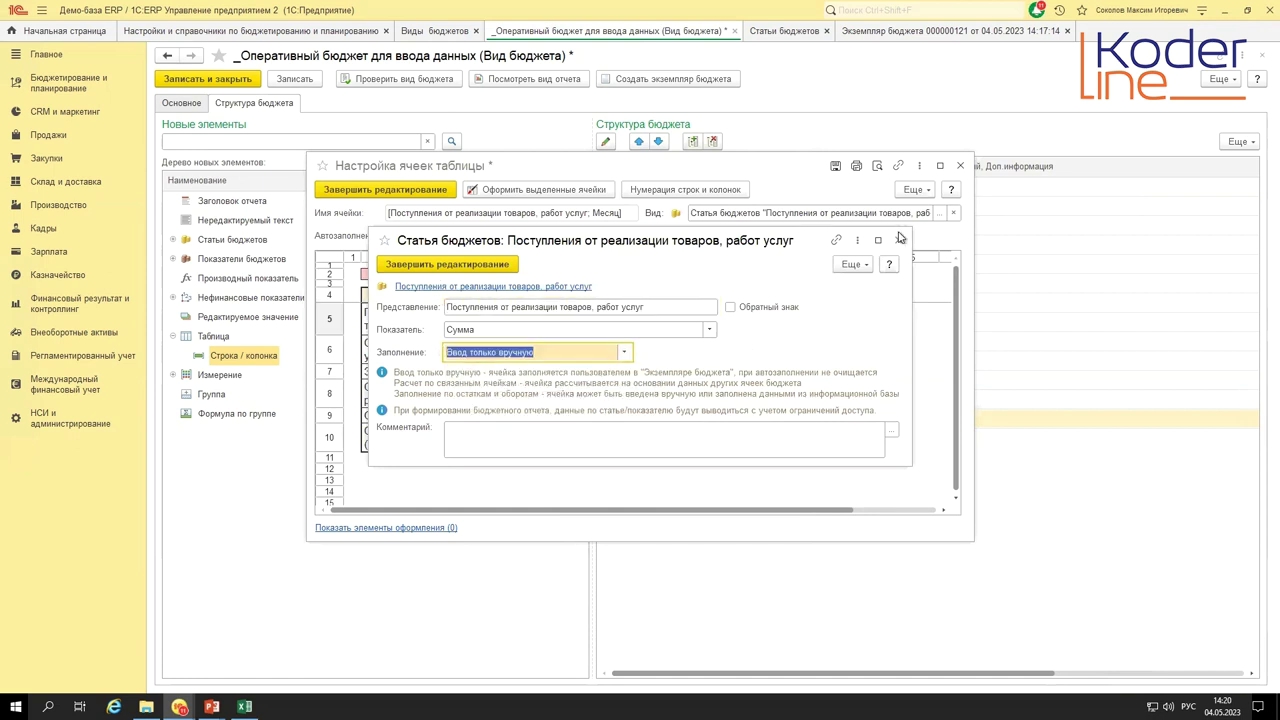
click(899, 242)
- Assign the budget item Оплата сырья, товаров, работ, услуг to the matching row's Месяц cell
double_click(768, 347)
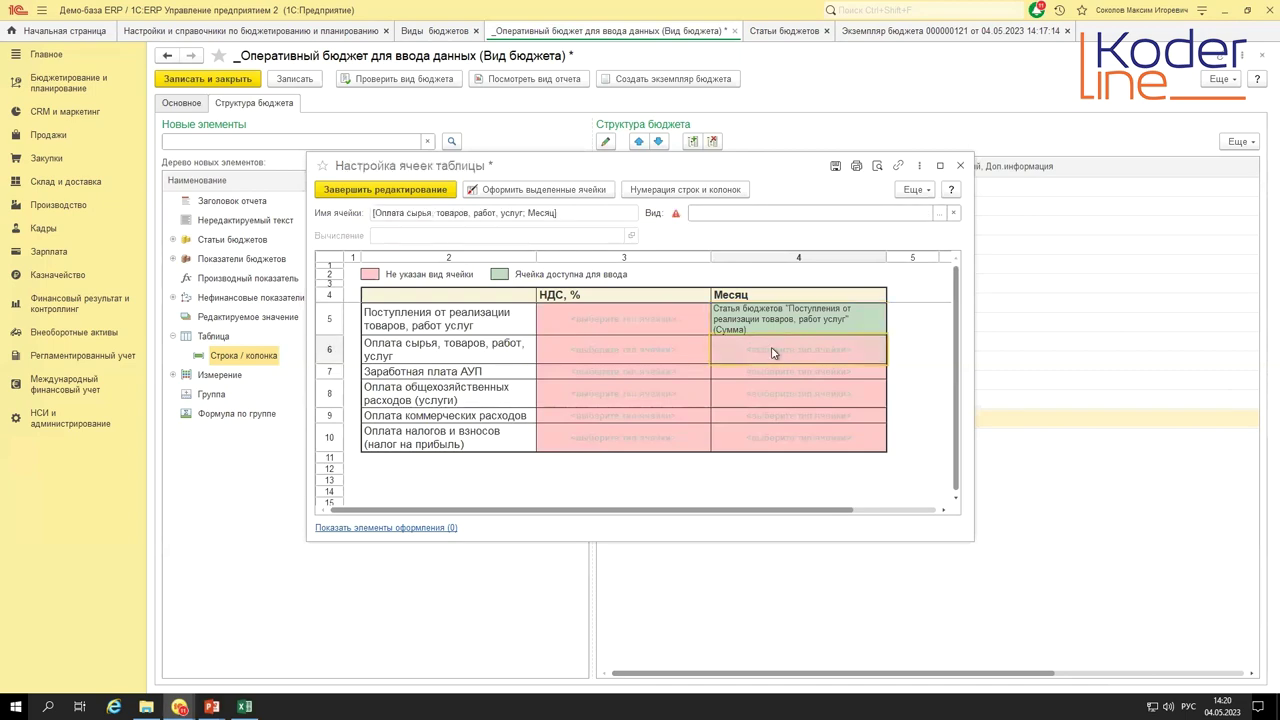
scroll(621, 461, down, 6)
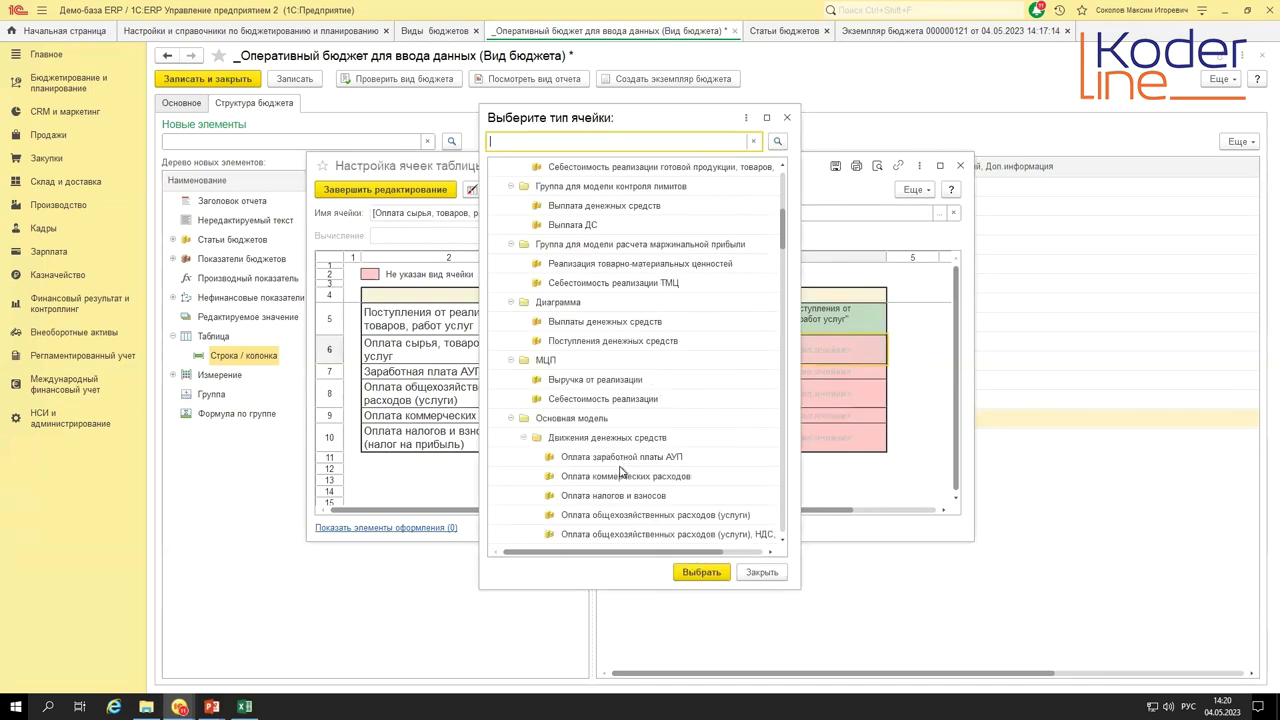
scroll(621, 471, down, 2)
click(628, 437)
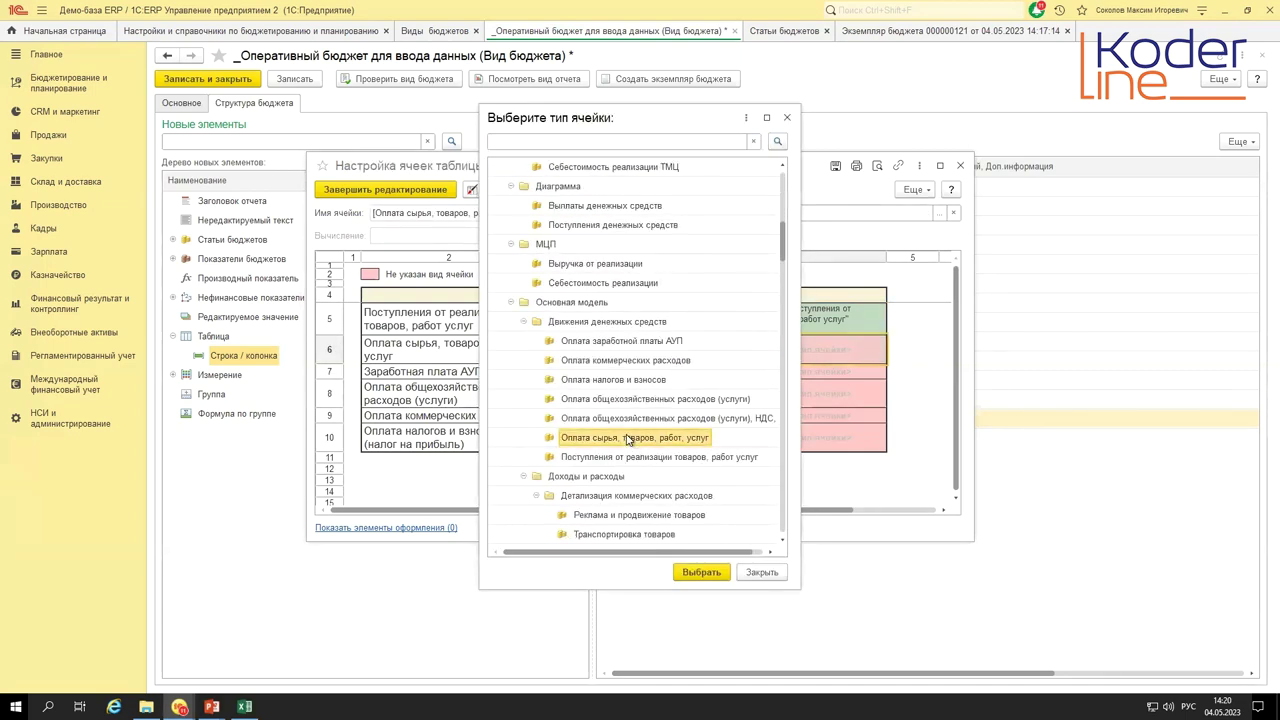
double_click(628, 437)
- Assign the budget item Оплата заработной платы АУП to the Месяц cell of the Заработная плата АУП row
double_click(782, 371)
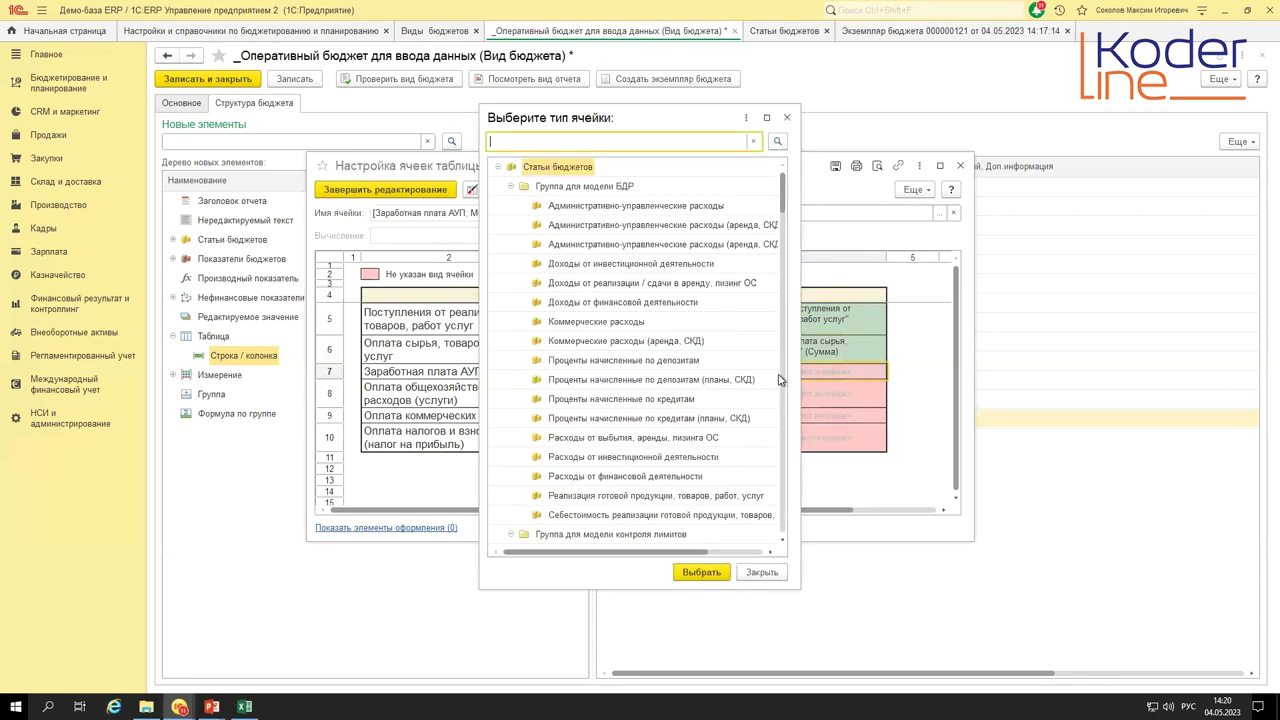
scroll(628, 440, down, 8)
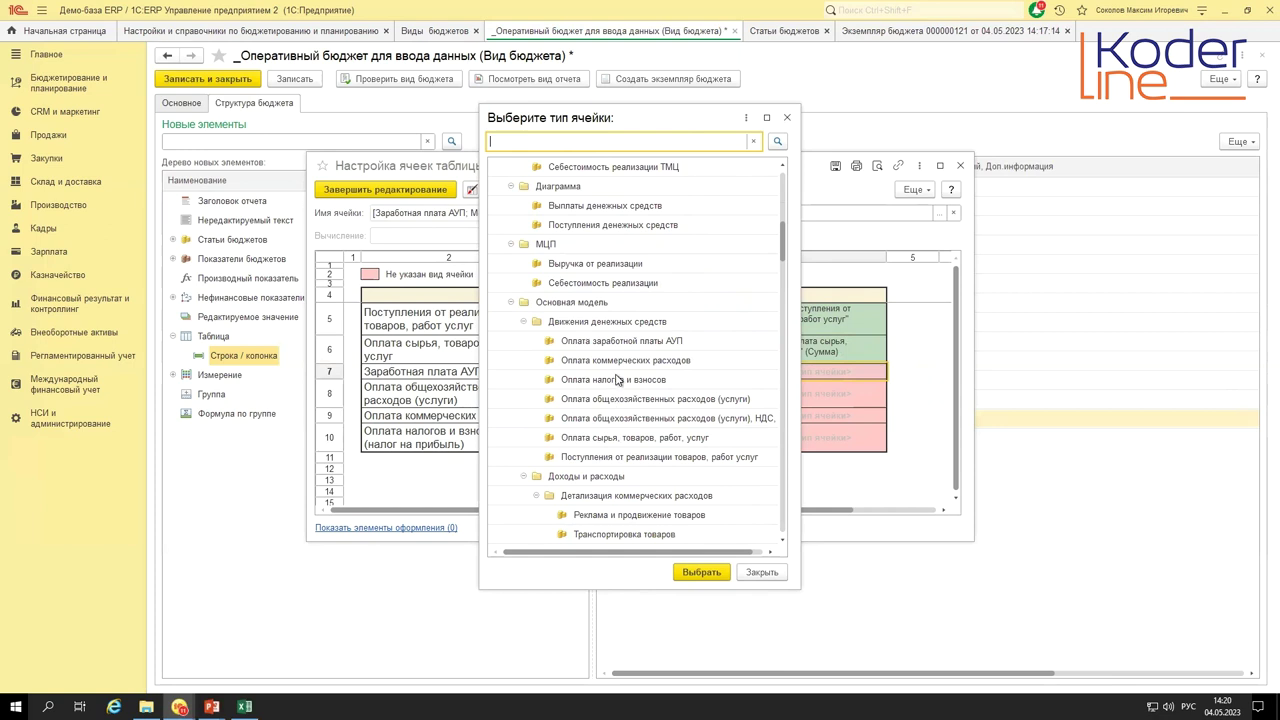
drag(657, 120, 899, 125)
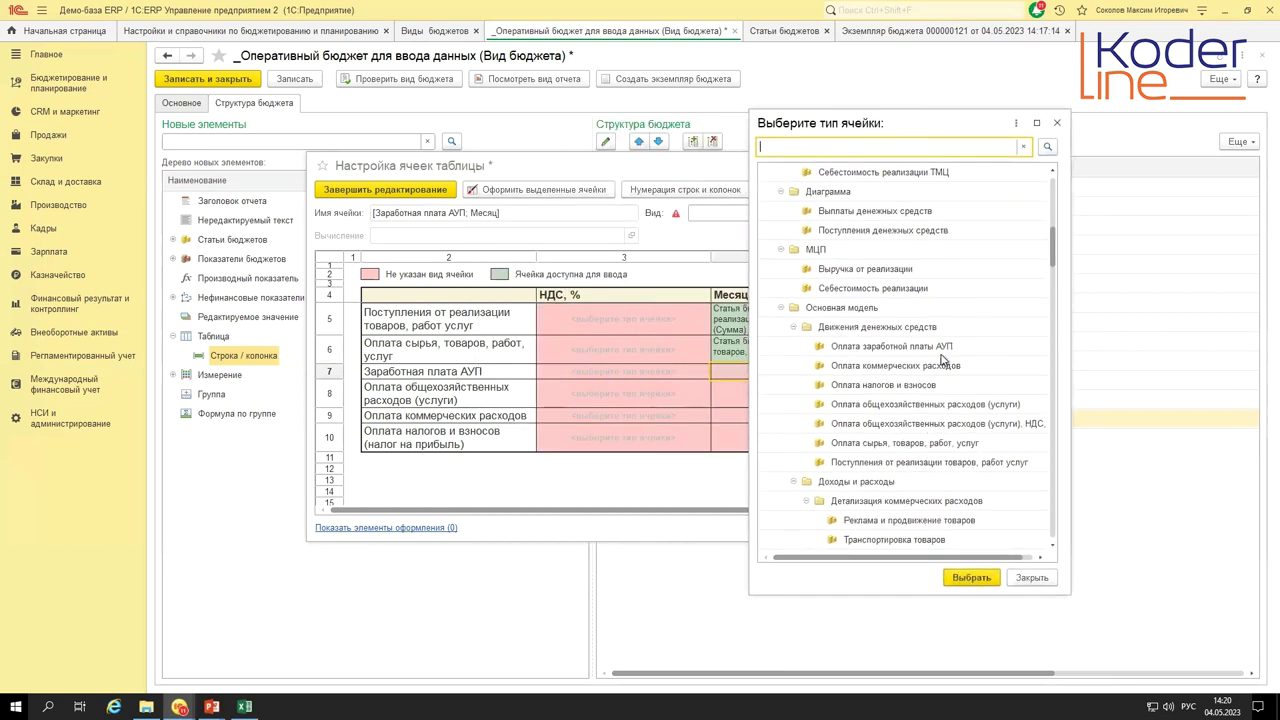
double_click(921, 346)
- Assign the budget item Оплата общехозяйственных расходов (услуги) to the matching row's Месяц cell
click(775, 397)
double_click(775, 397)
scroll(903, 456, down, 5)
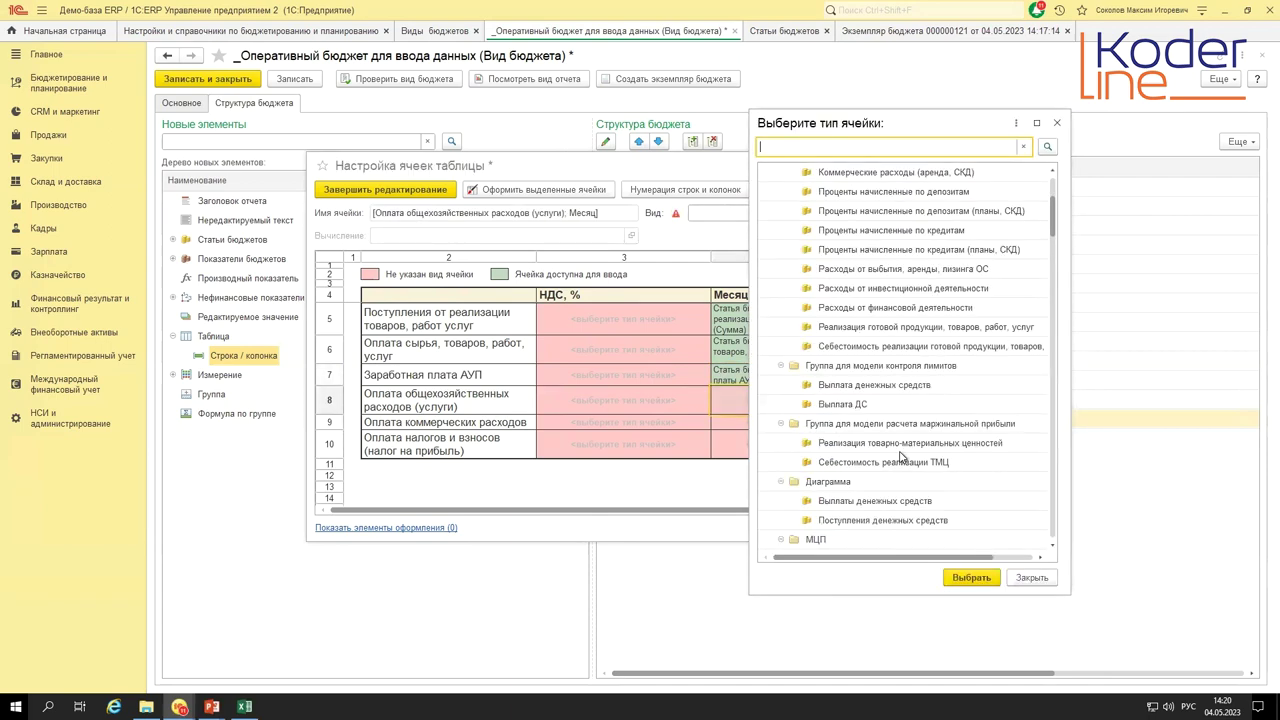
scroll(903, 456, down, 3)
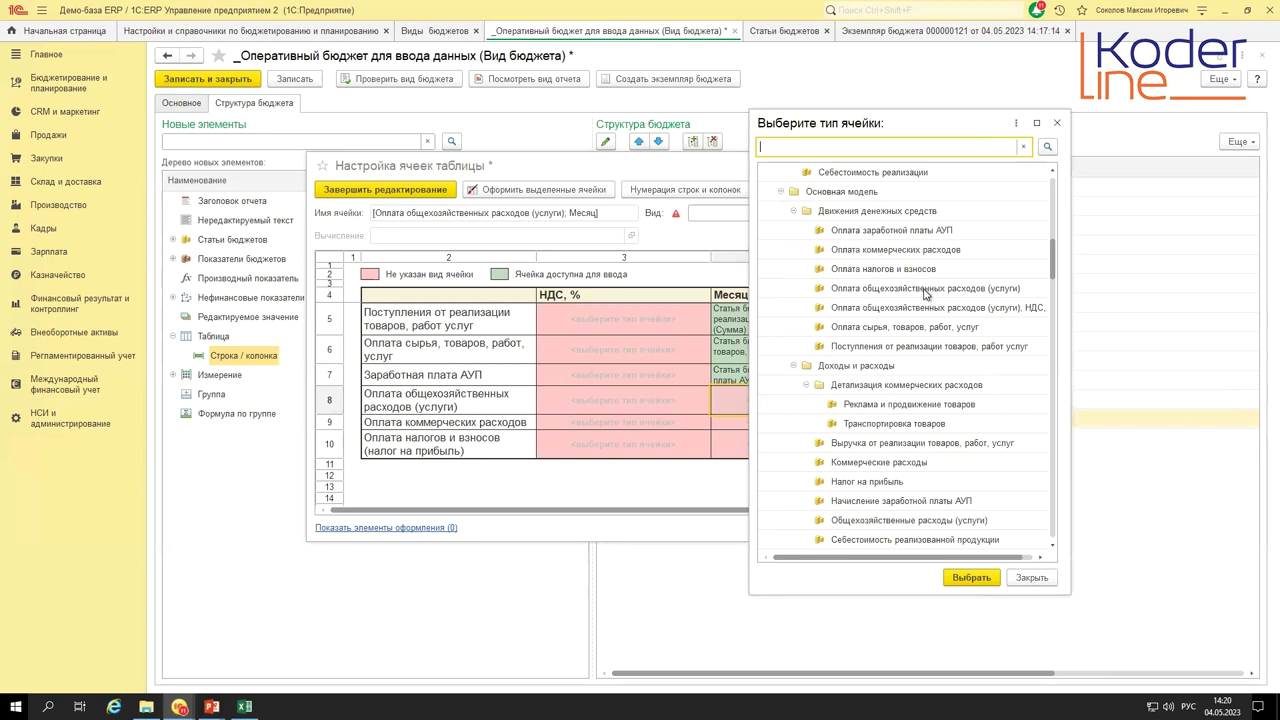
double_click(923, 289)
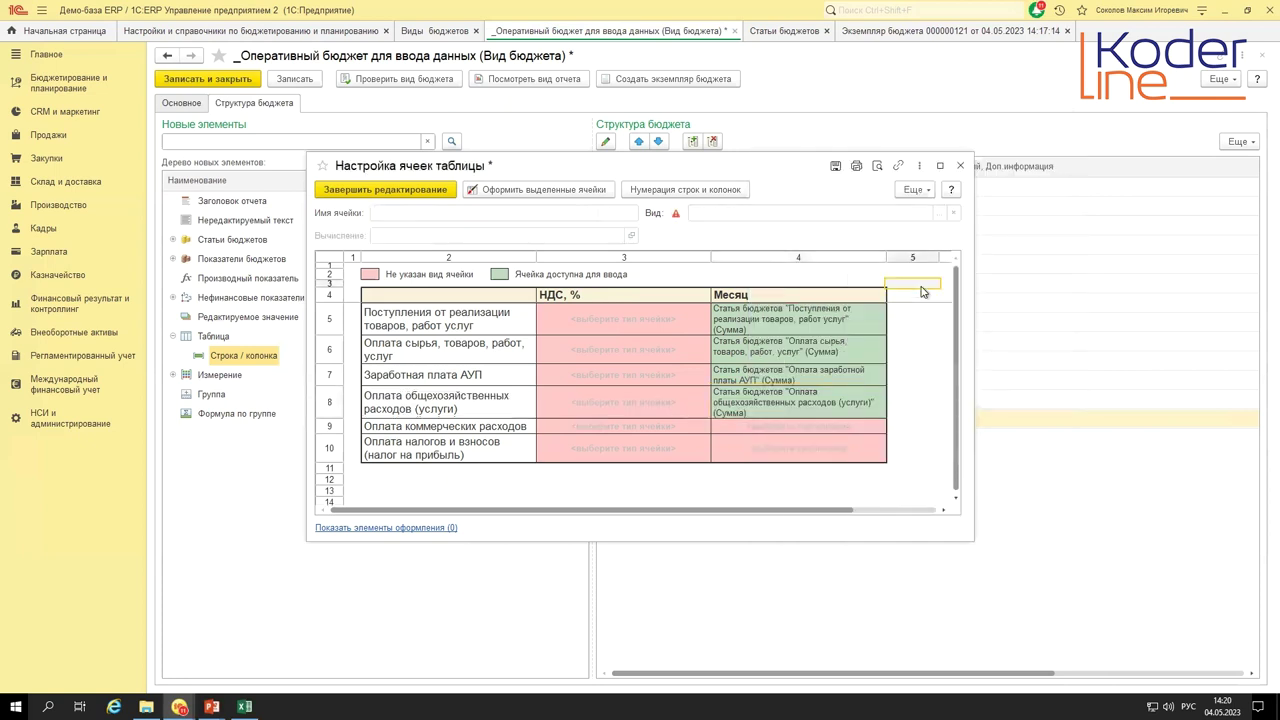
- Assign the budget item Оплата коммерческих расходов to the matching row's Месяц cell
double_click(801, 427)
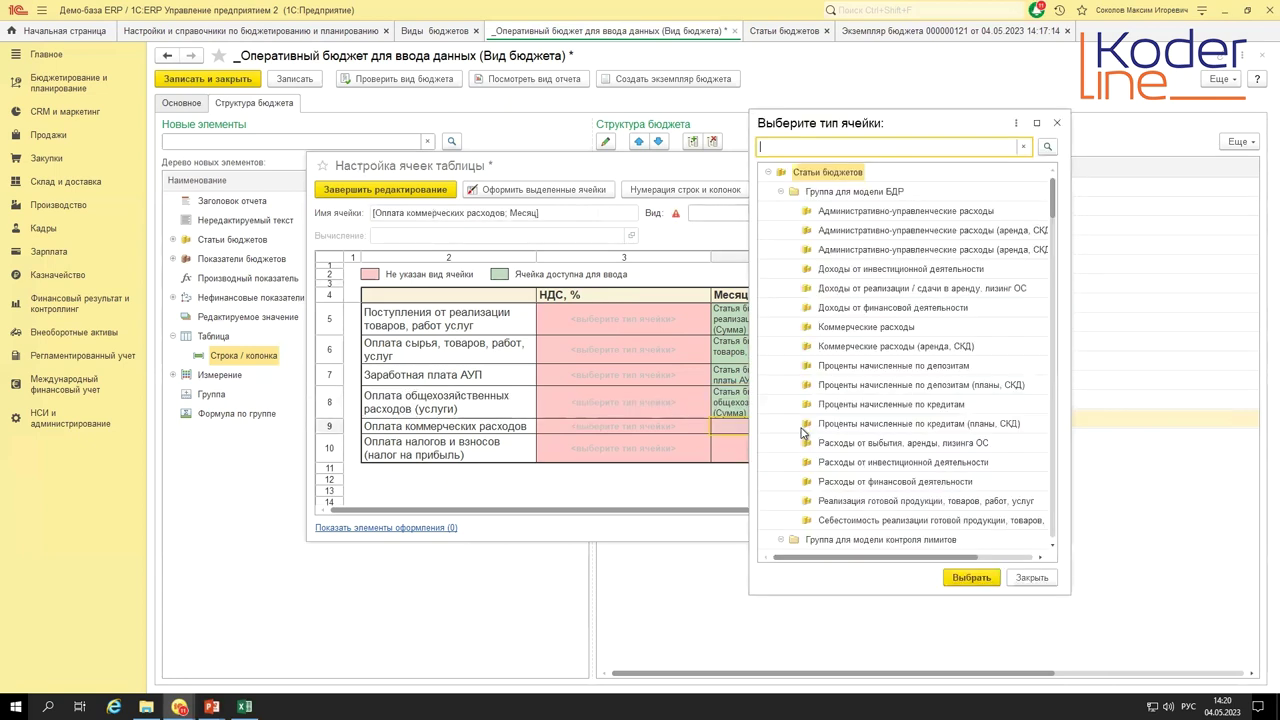
click(781, 191)
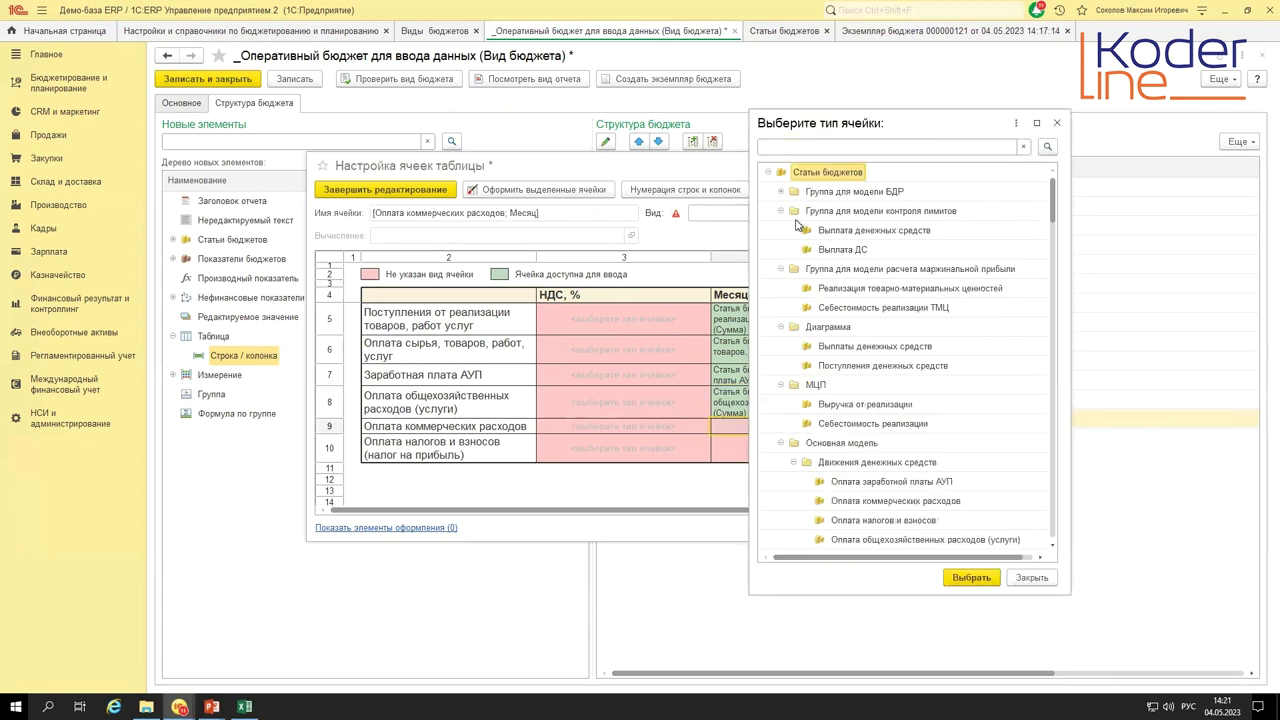
scroll(868, 400, down, 6)
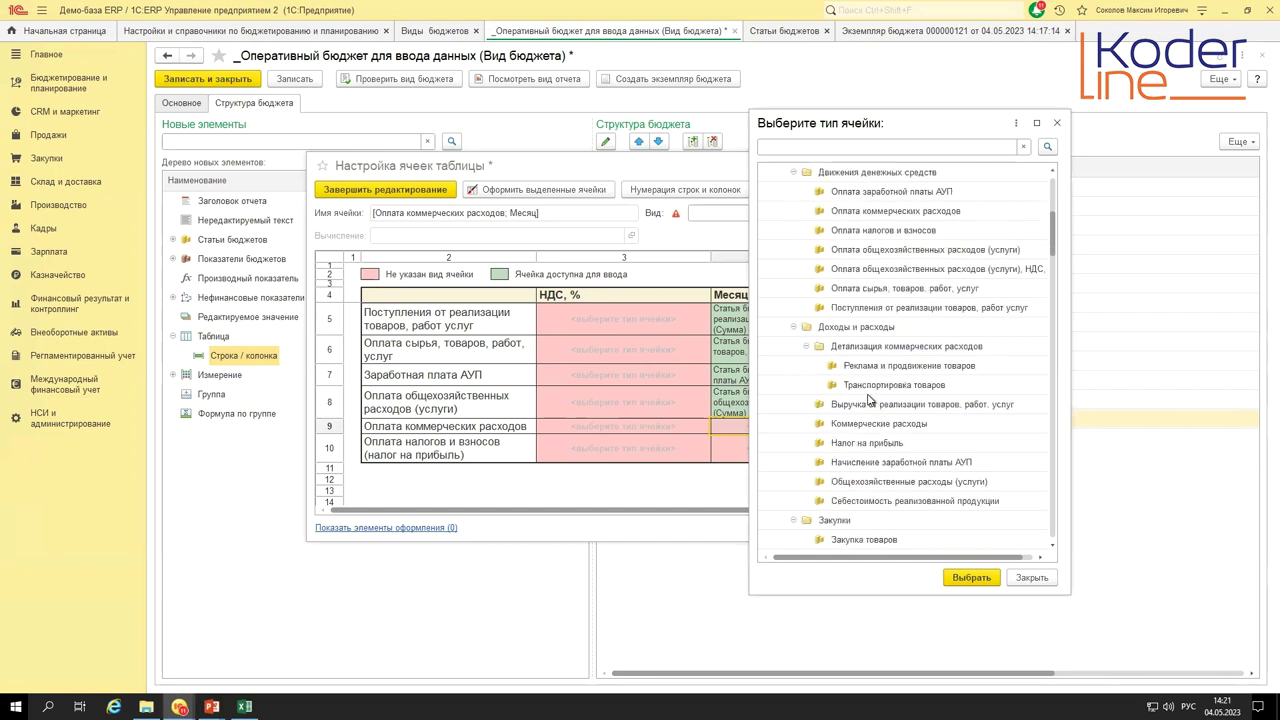
scroll(868, 398, up, 5)
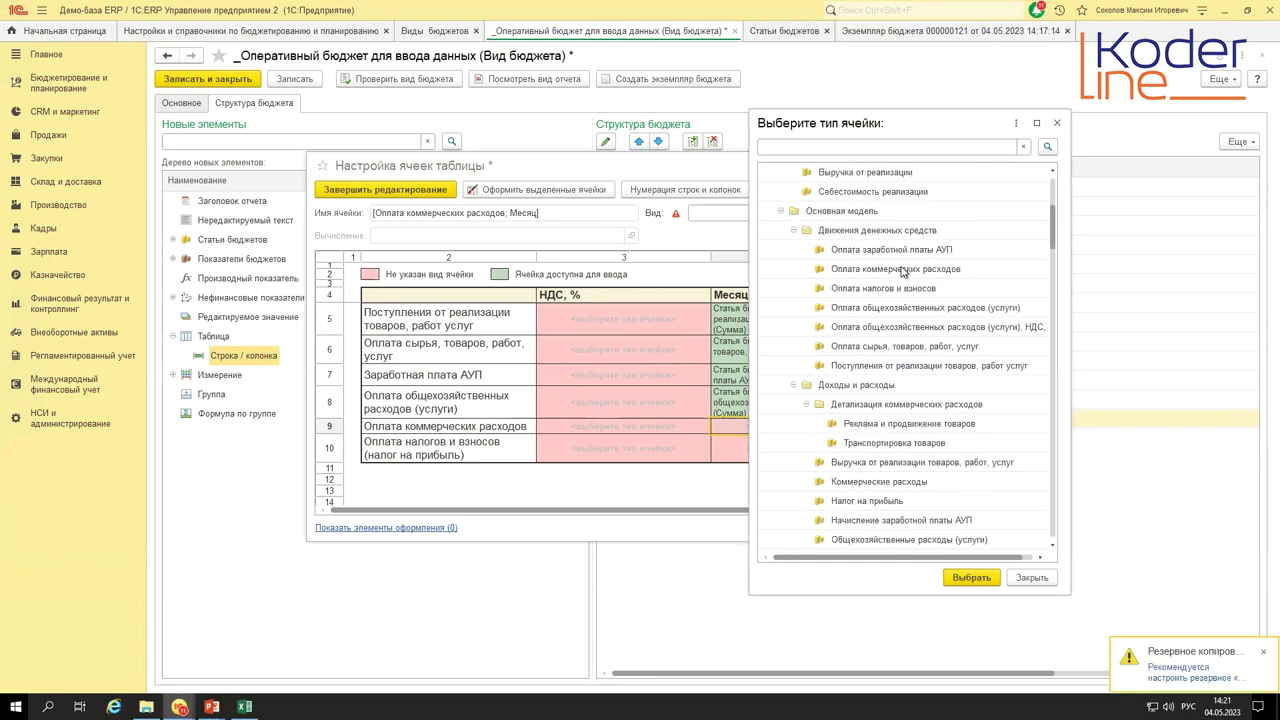
double_click(900, 269)
- Assign the budget item Оплата налогов и взносов to the Месяц cell of the Оплата налогов и взносов (налог на прибыль) row
double_click(766, 457)
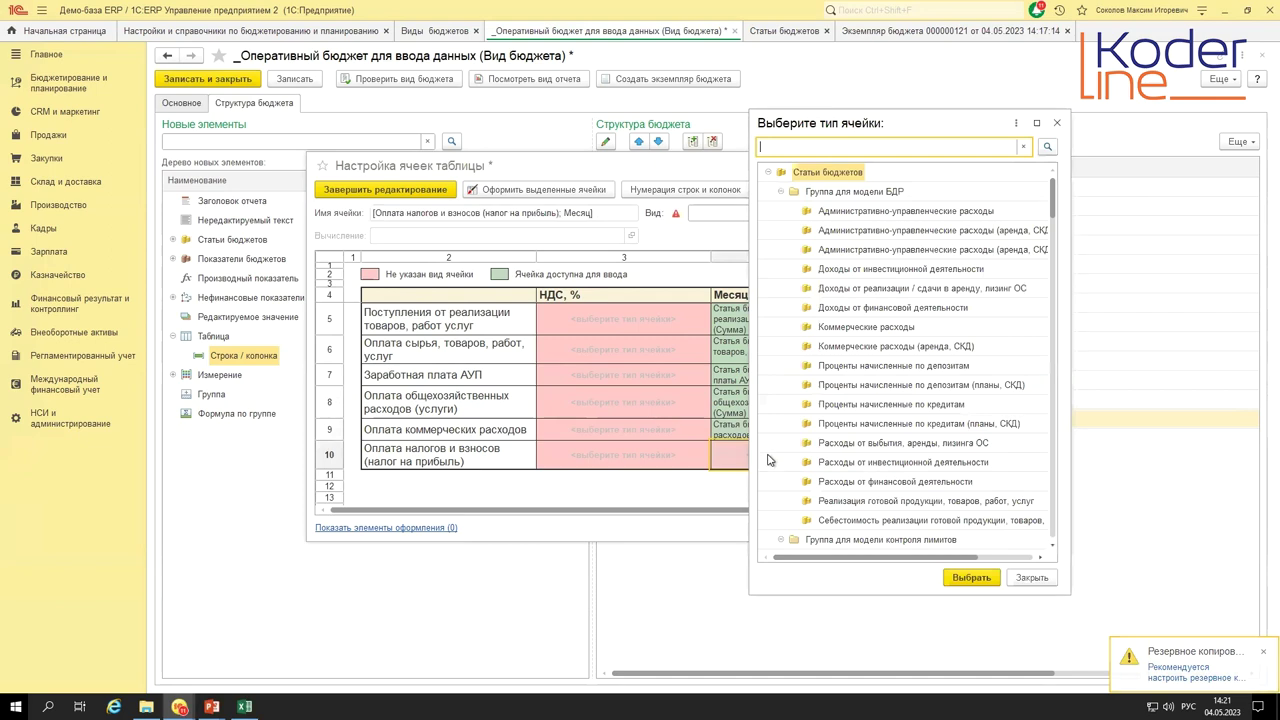
click(781, 192)
scroll(888, 400, down, 3)
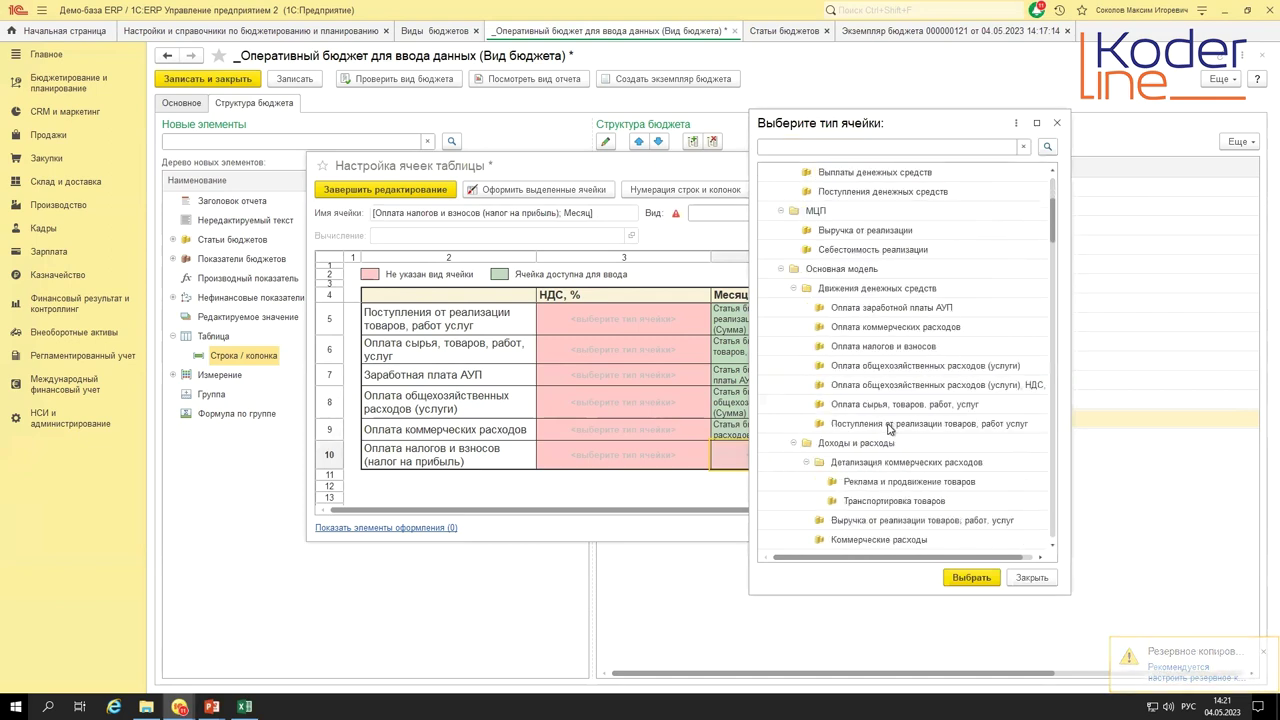
double_click(884, 346)
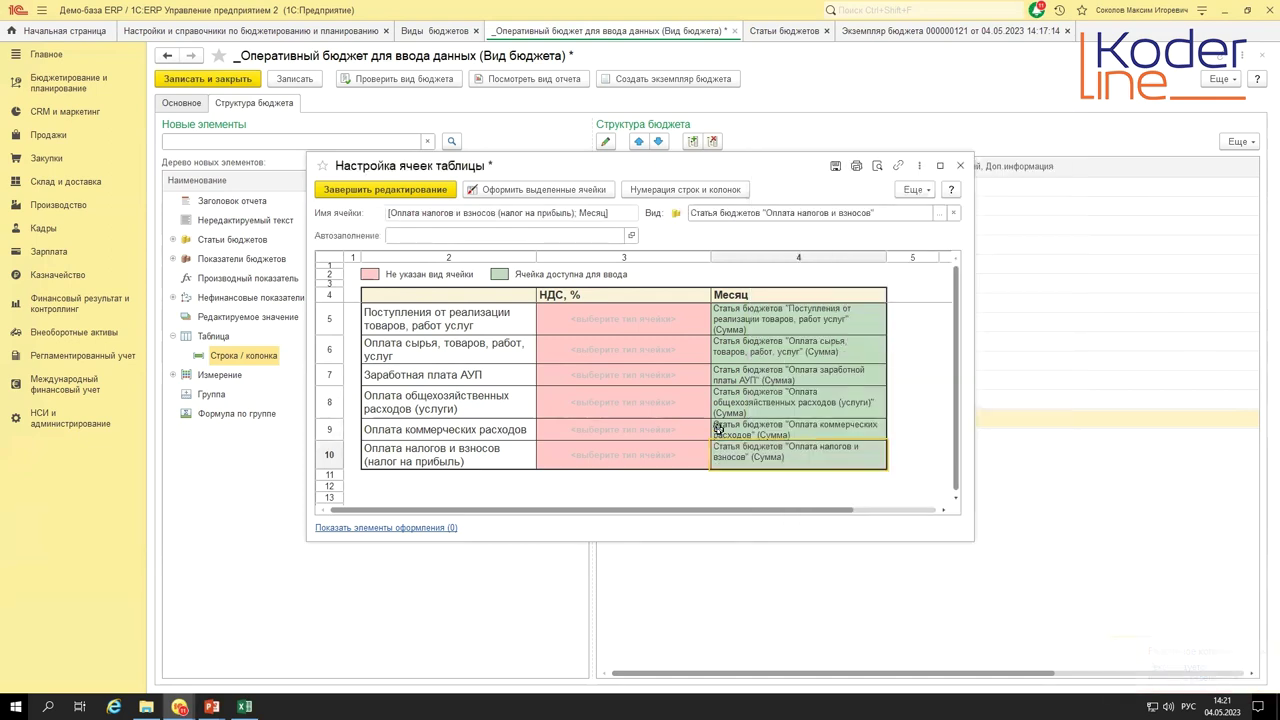
click(764, 396)
drag(761, 319, 754, 453)
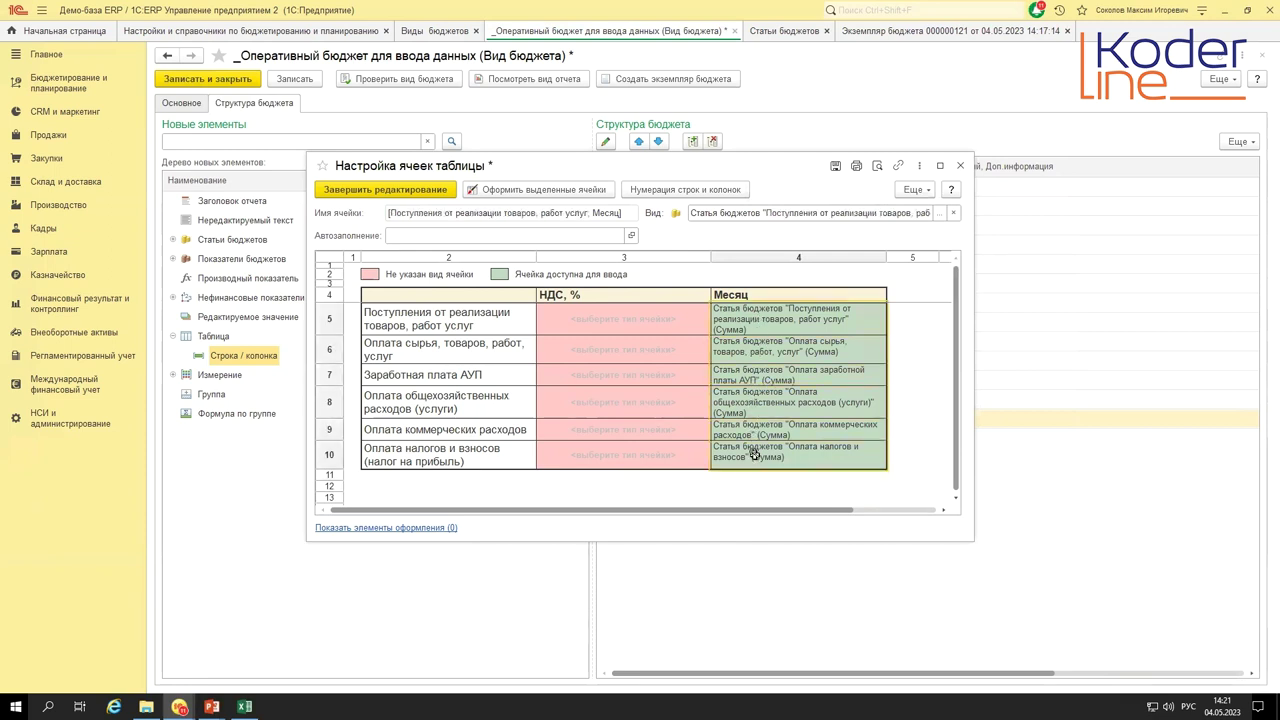
drag(626, 317, 623, 457)
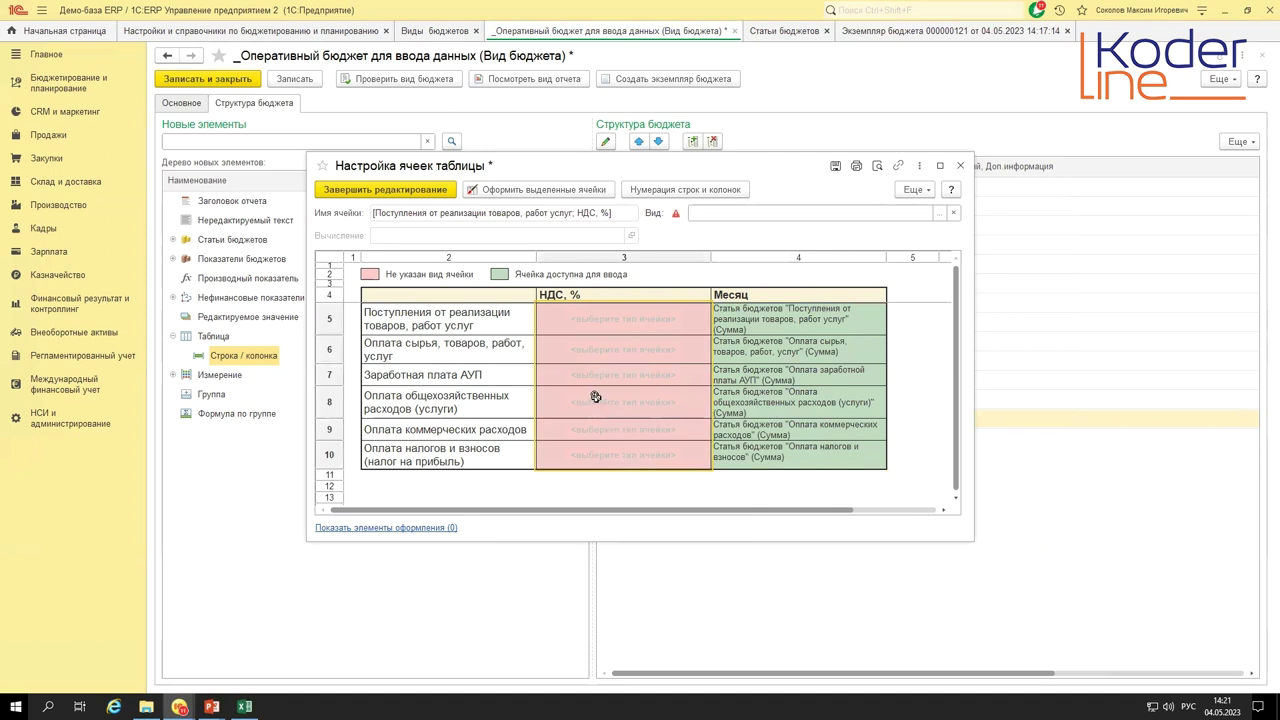
drag(624, 292, 630, 432)
drag(745, 298, 748, 406)
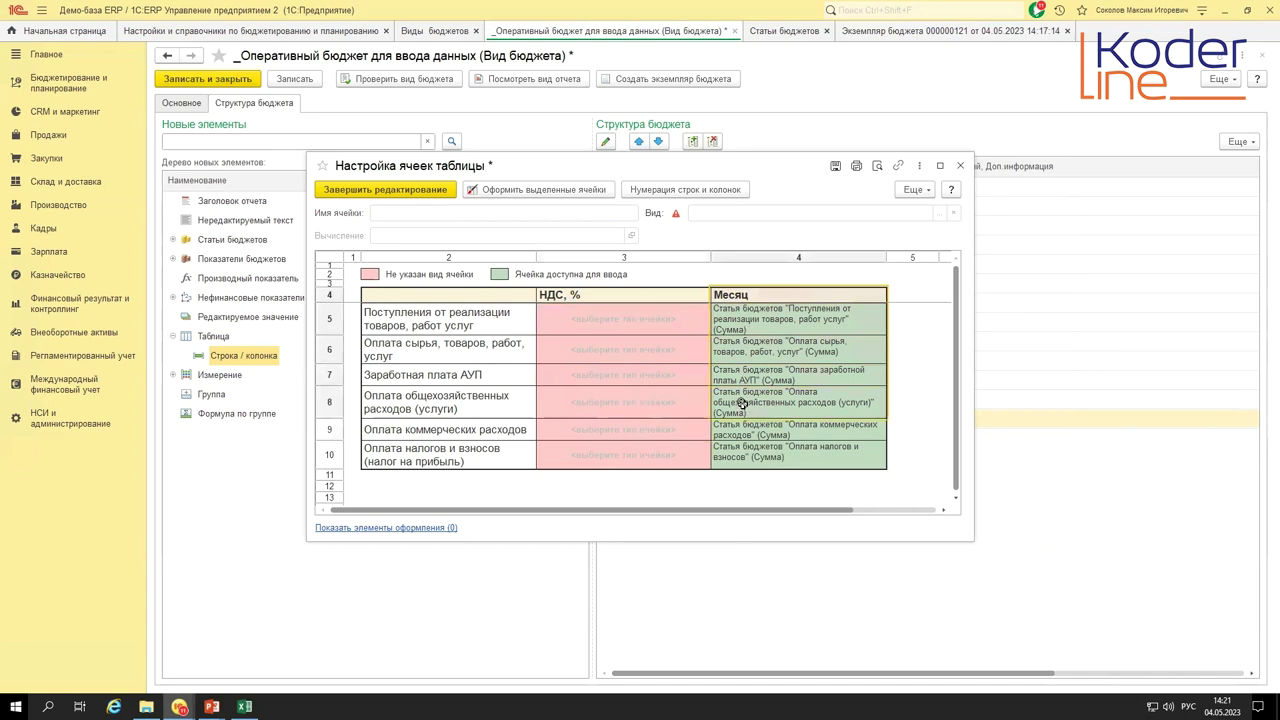
drag(744, 163, 631, 315)
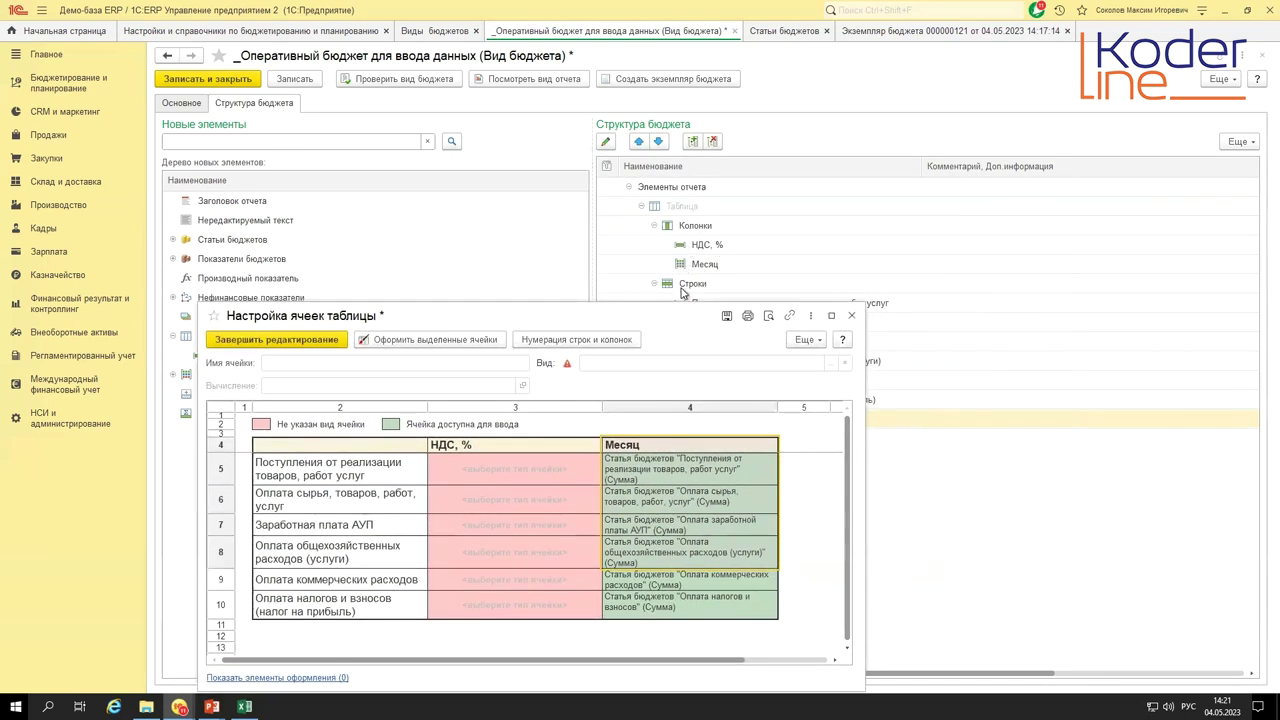
drag(660, 316, 737, 206)
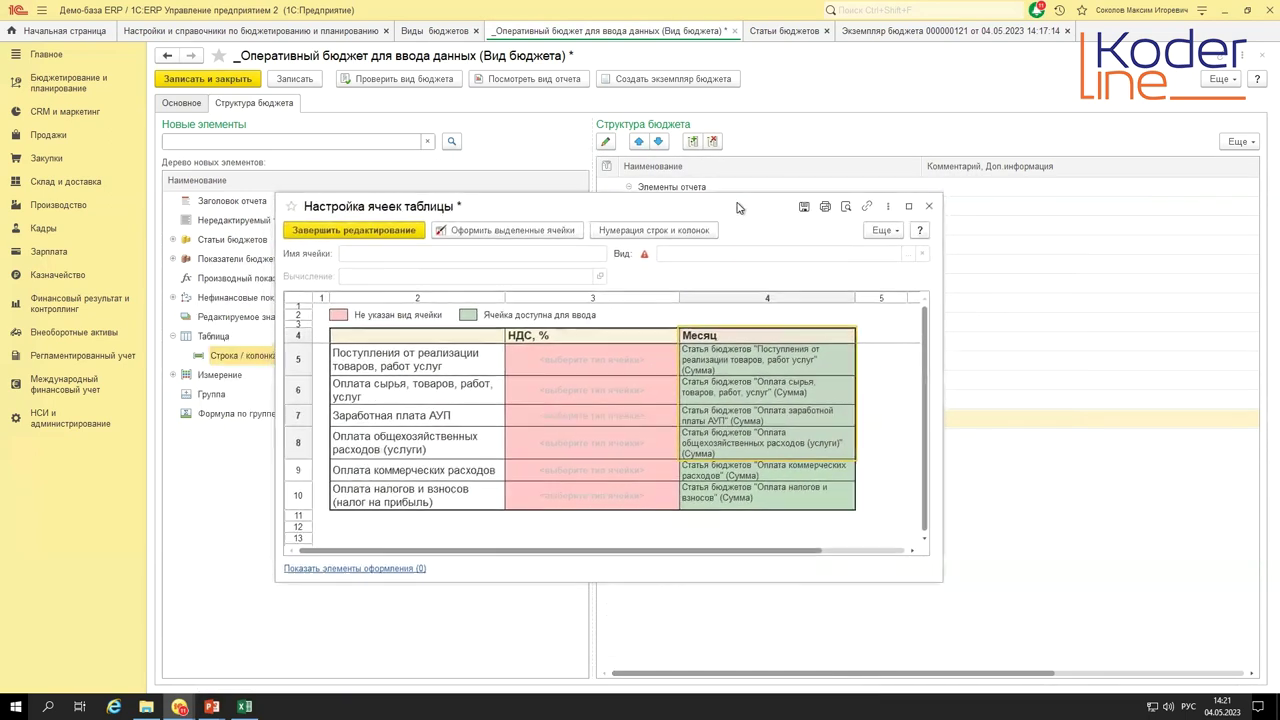
- Check the item Оплата общехозяйственных расходов (услуги), НДС, % in the Статьи бюджетов list and return to the budget type
click(588, 441)
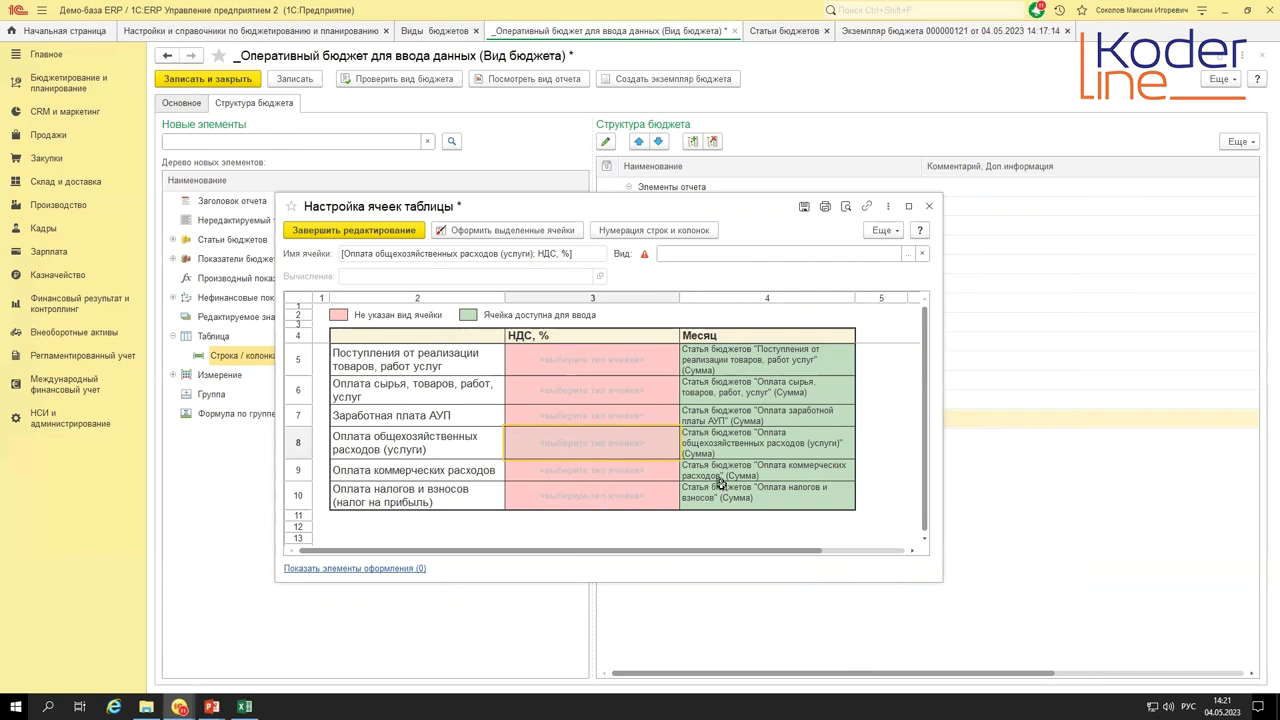
click(798, 31)
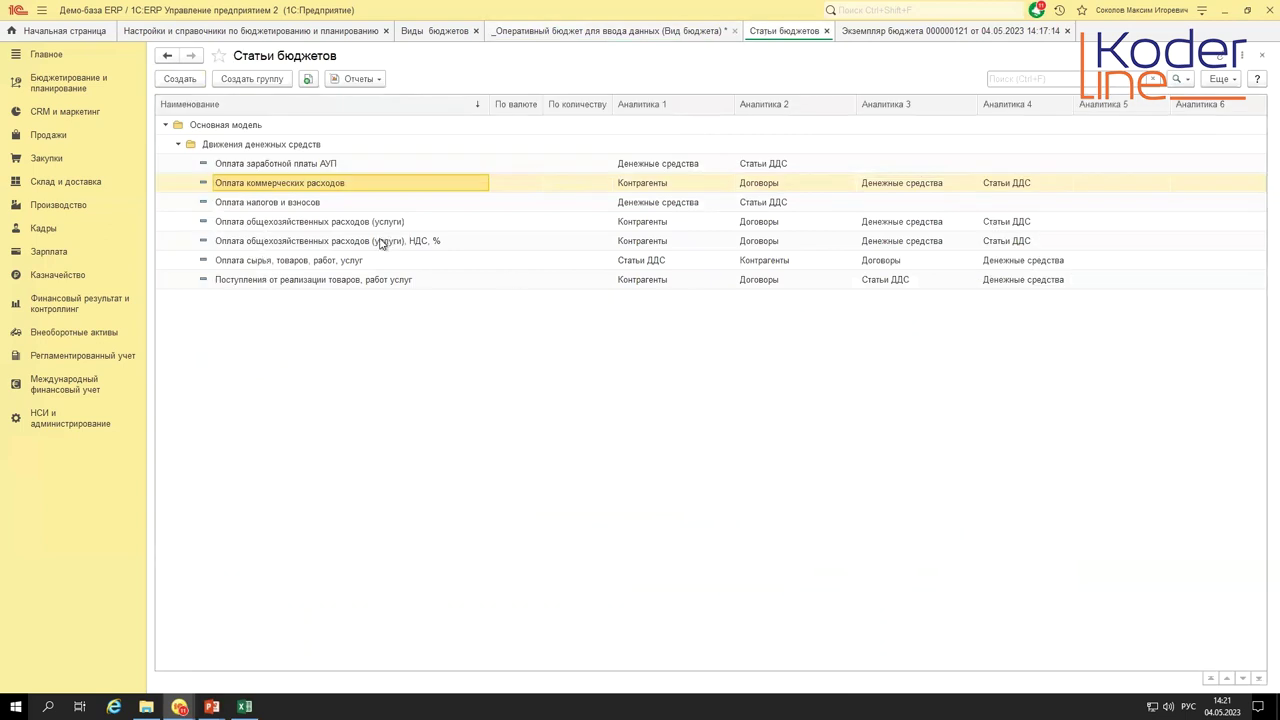
click(386, 242)
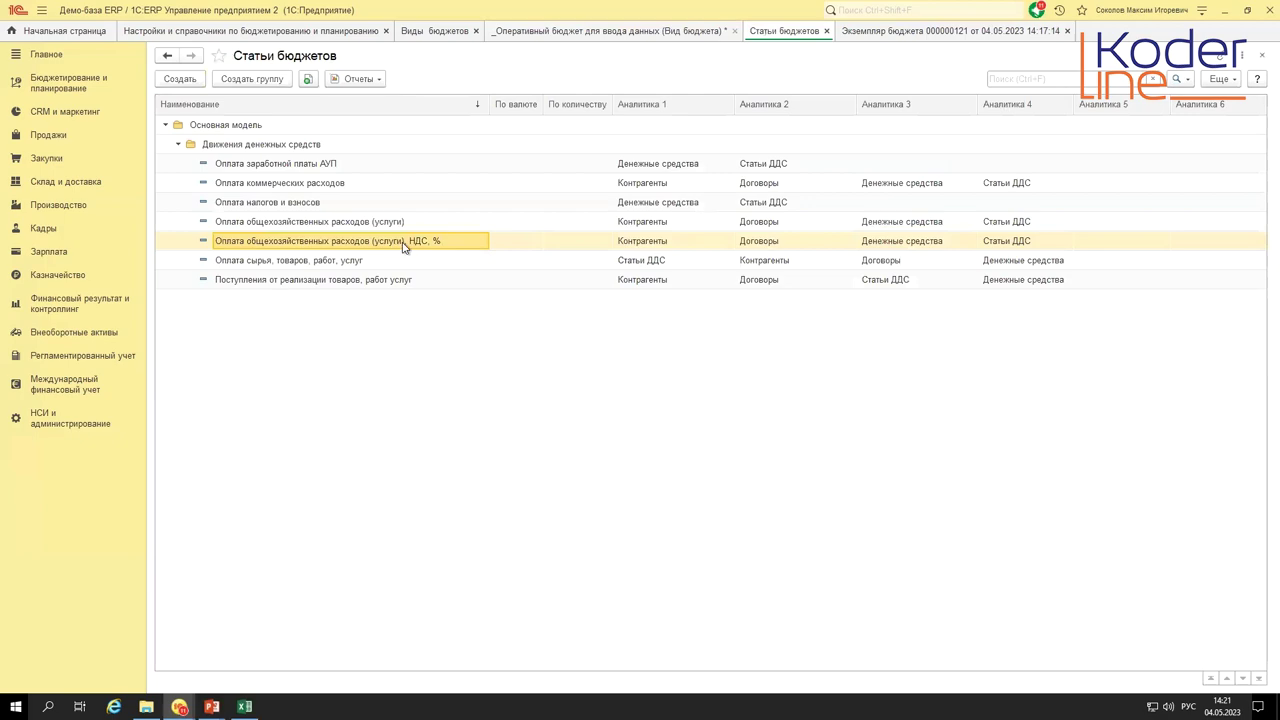
click(614, 33)
- Assign the budget item Оплата общехозяйственных расходов (услуги), НДС, % to the matching row's НДС, % cell
double_click(554, 443)
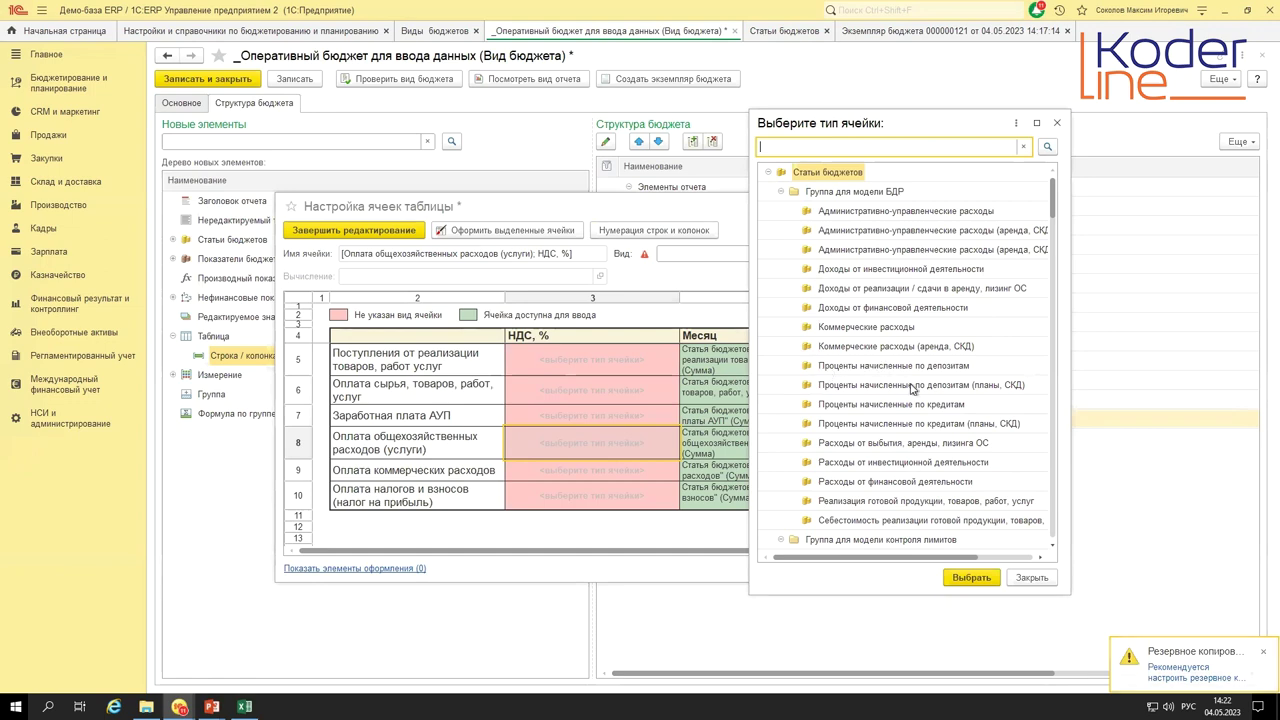
scroll(911, 455, down, 5)
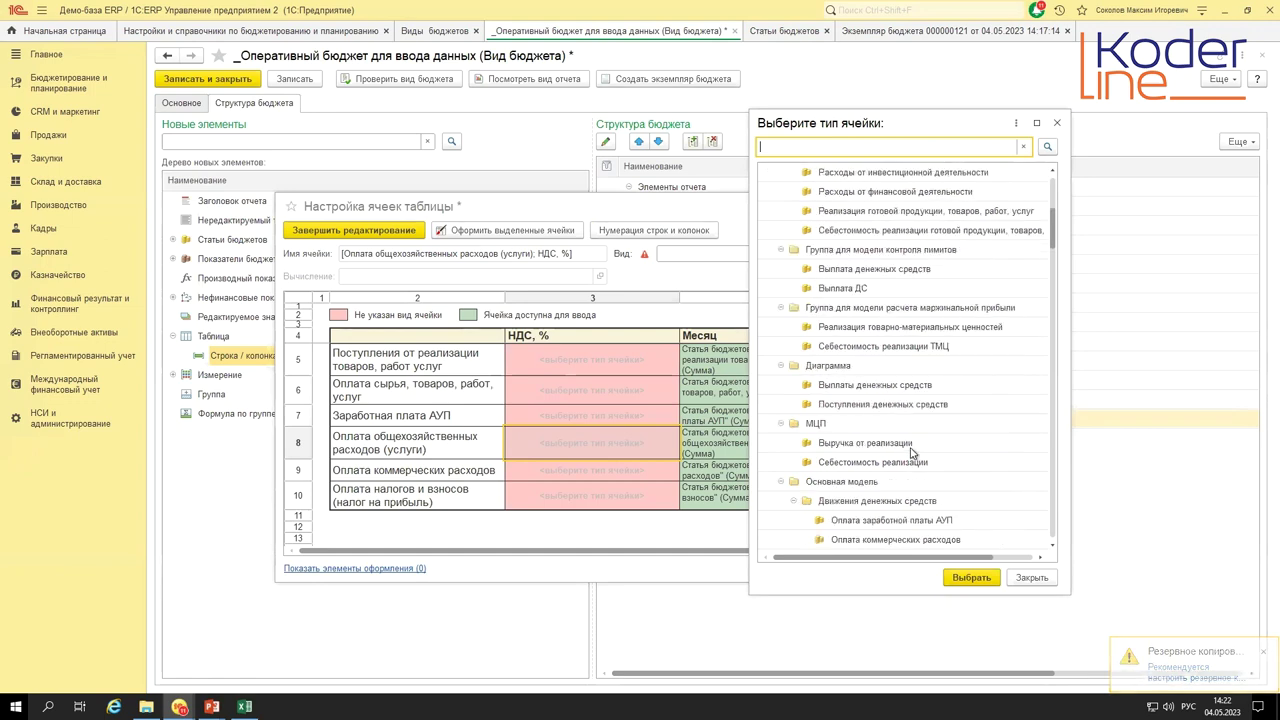
scroll(911, 453, down, 2)
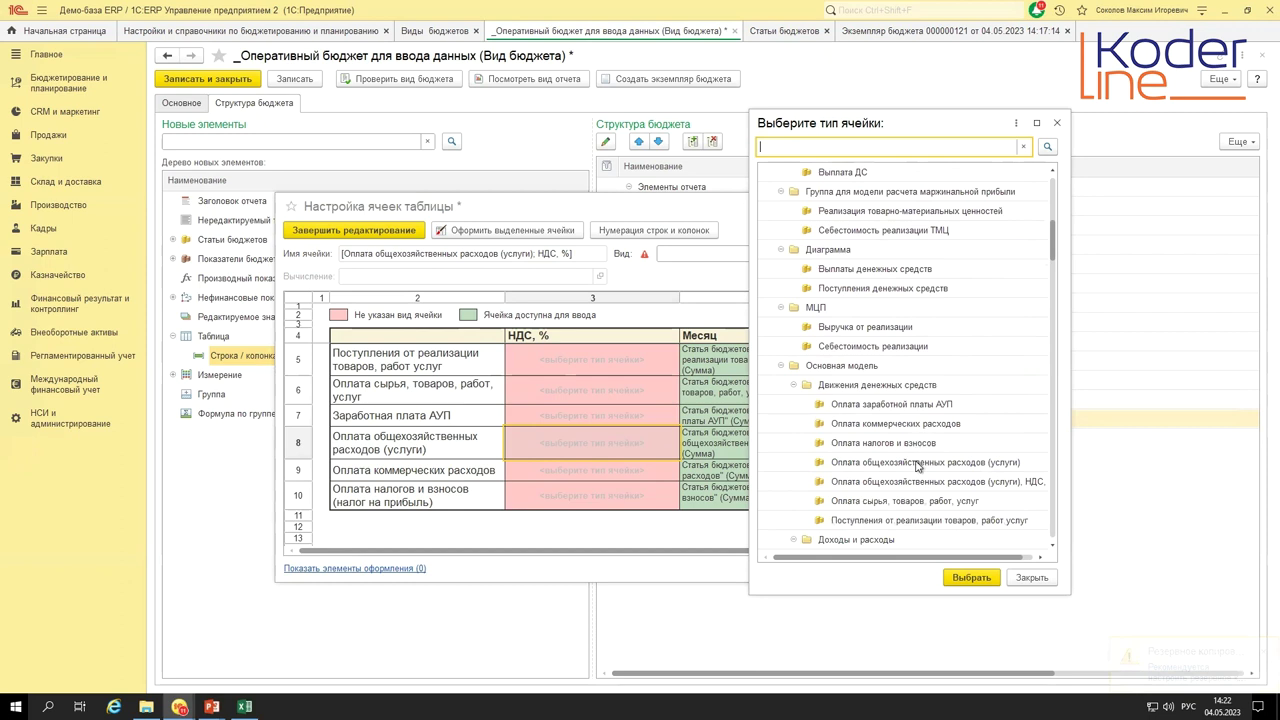
double_click(942, 487)
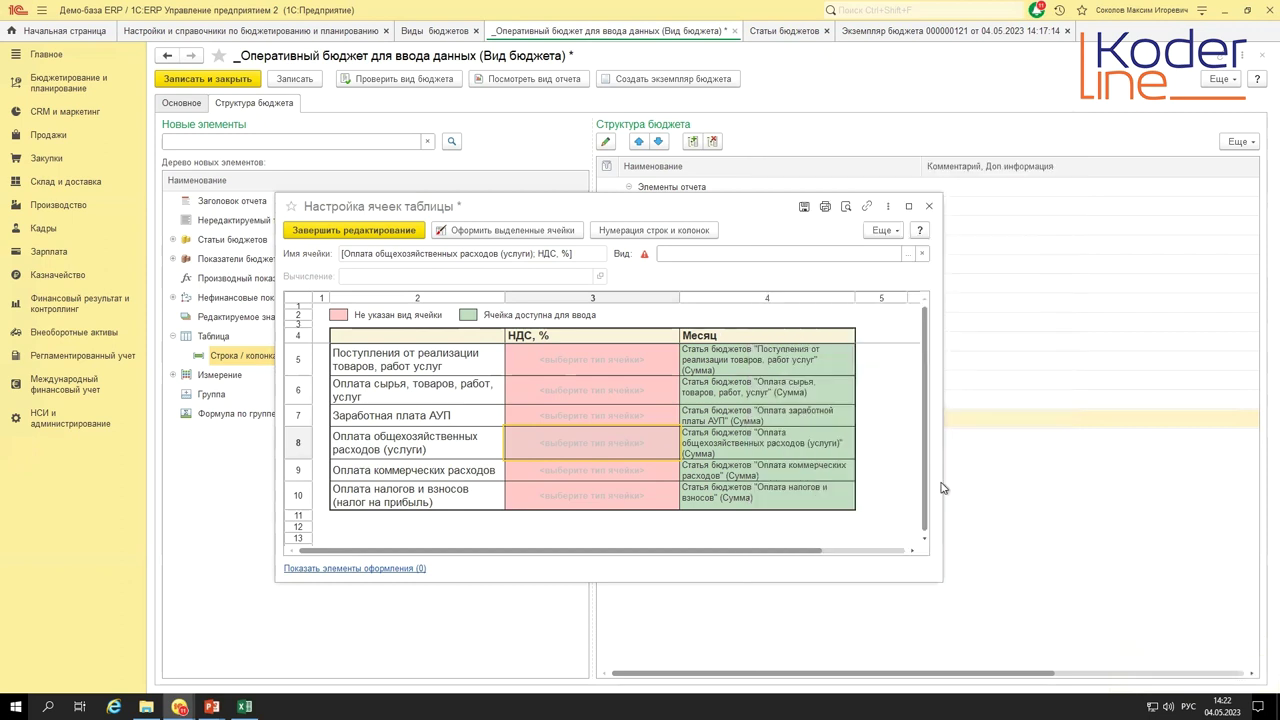
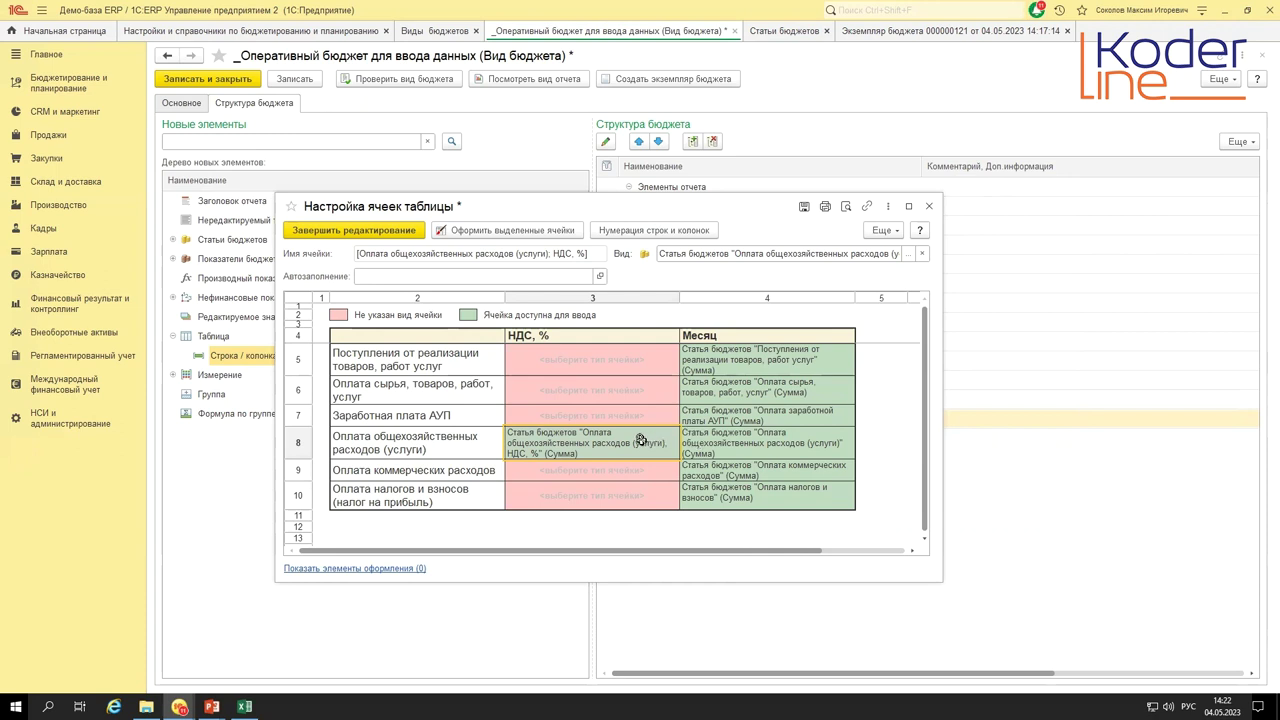
- Finish editing the table cells and save the budget type
click(585, 415)
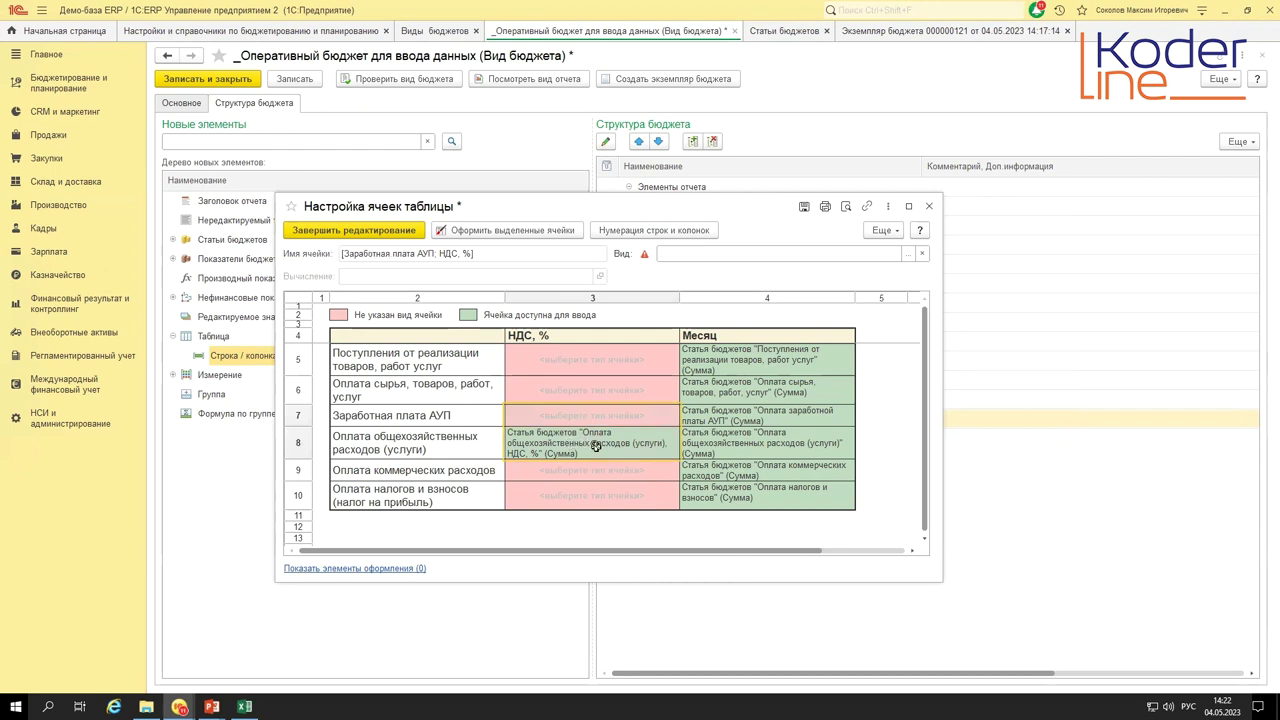
click(588, 445)
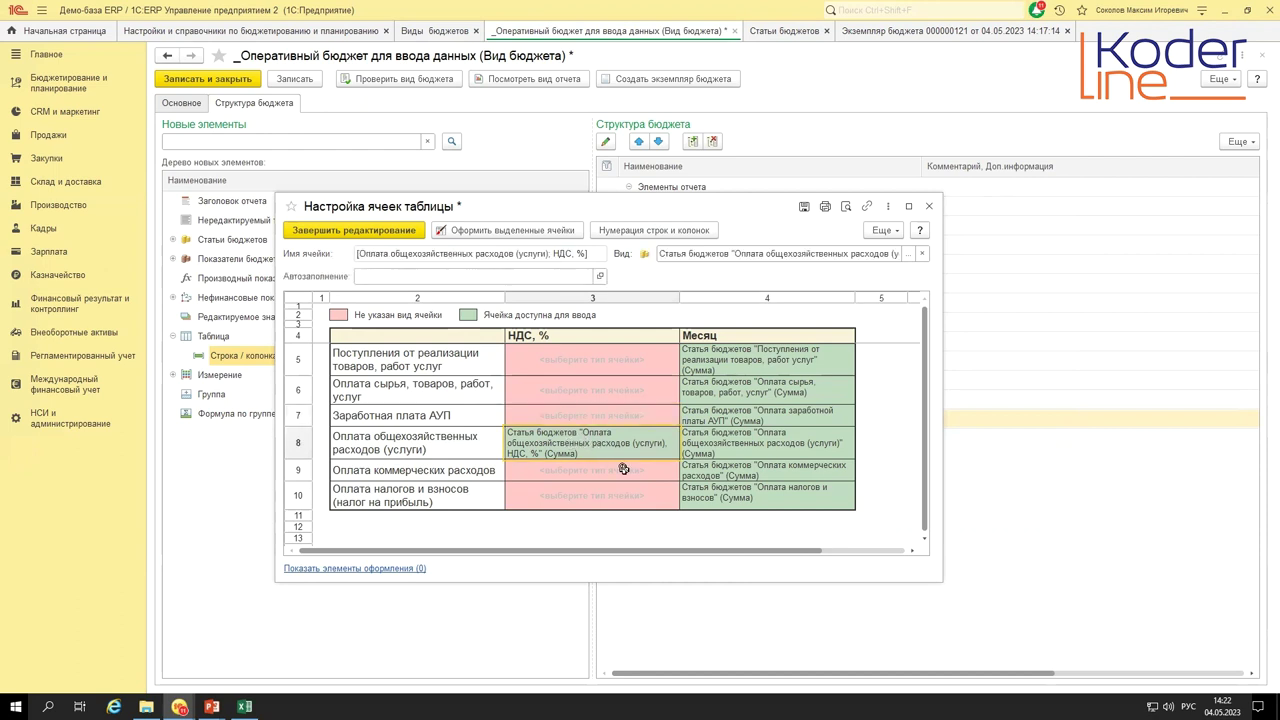
click(380, 233)
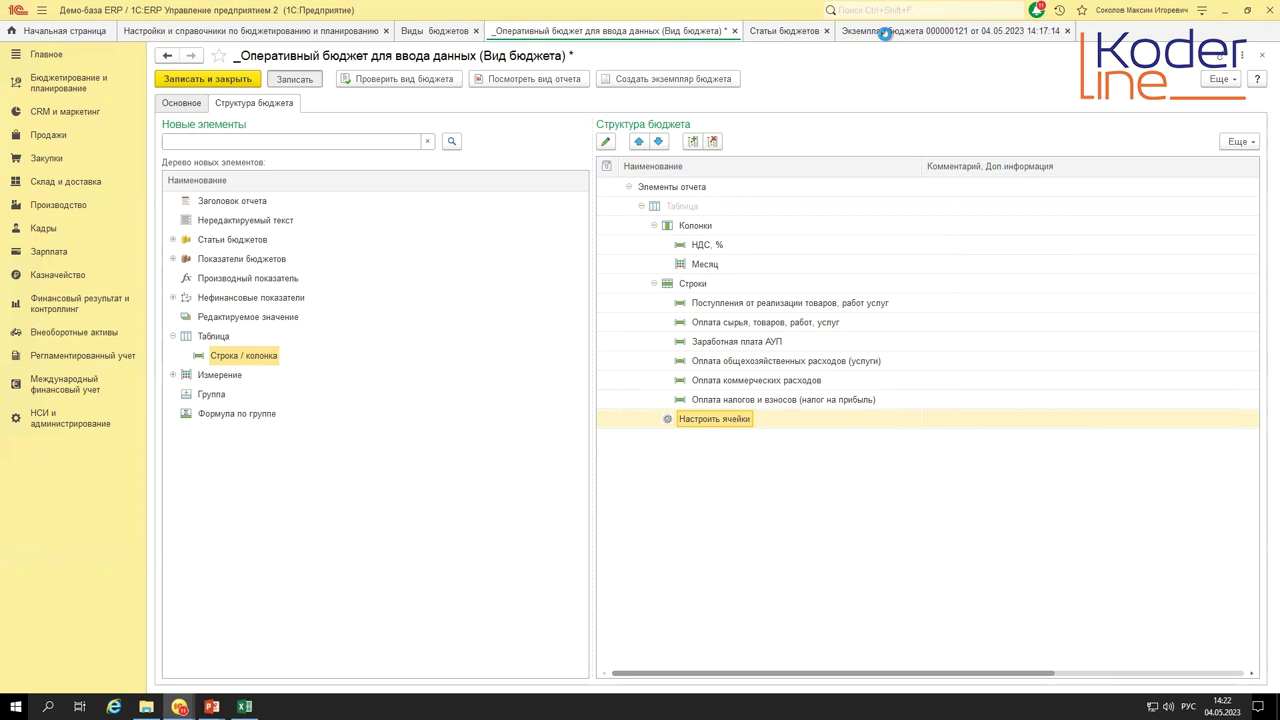
- In the open budget instance, reselect the budget type _Оперативный бюджет для ввода данных and display its rebuilt budget table
click(885, 33)
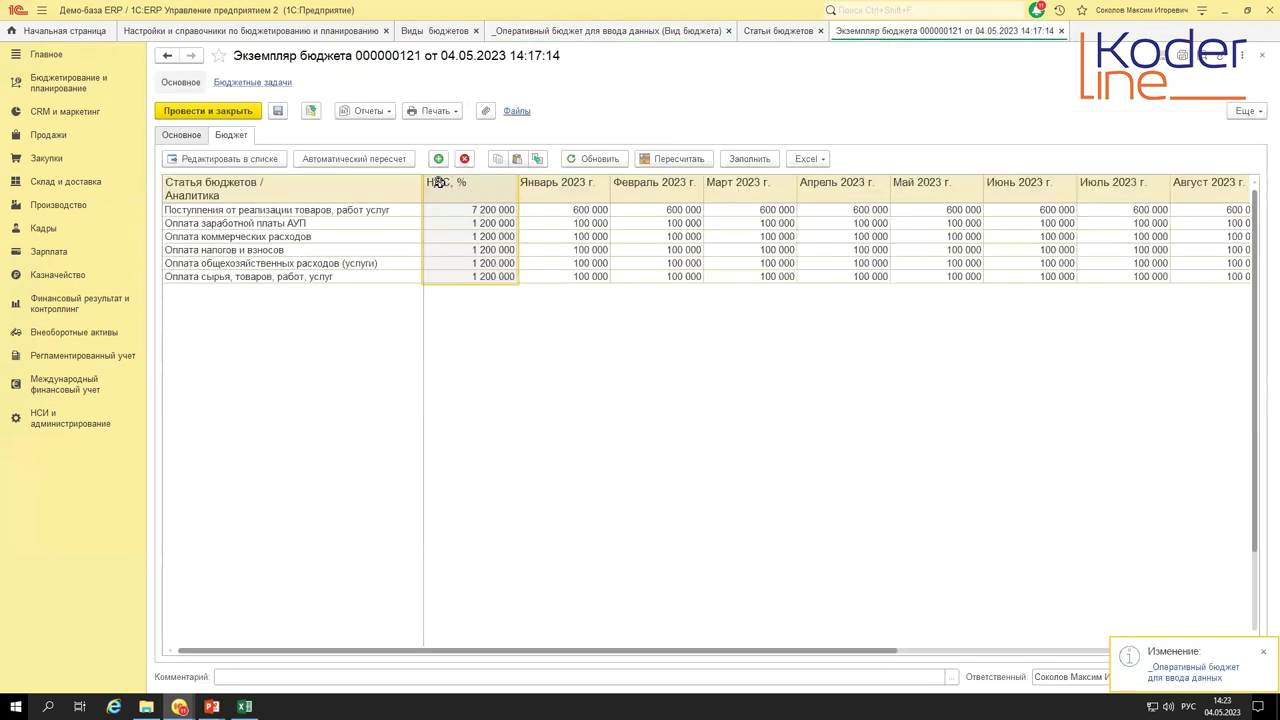
click(183, 136)
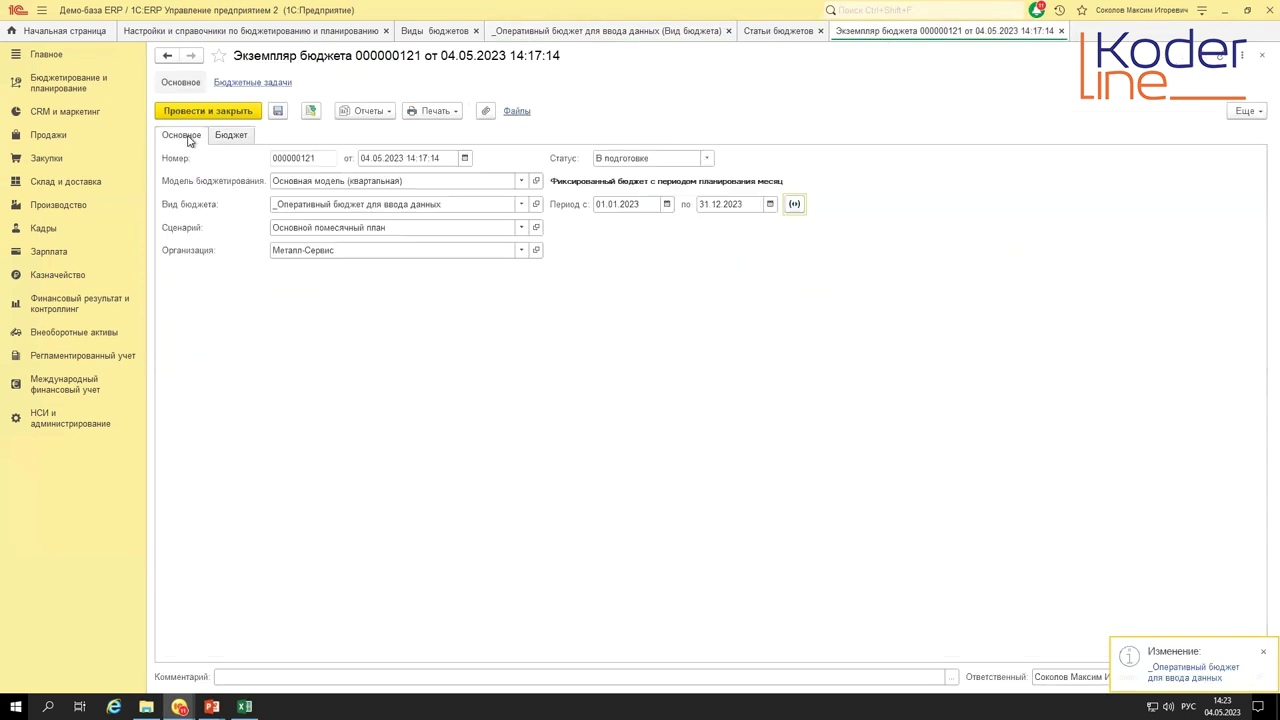
click(521, 204)
click(301, 253)
key(Escape)
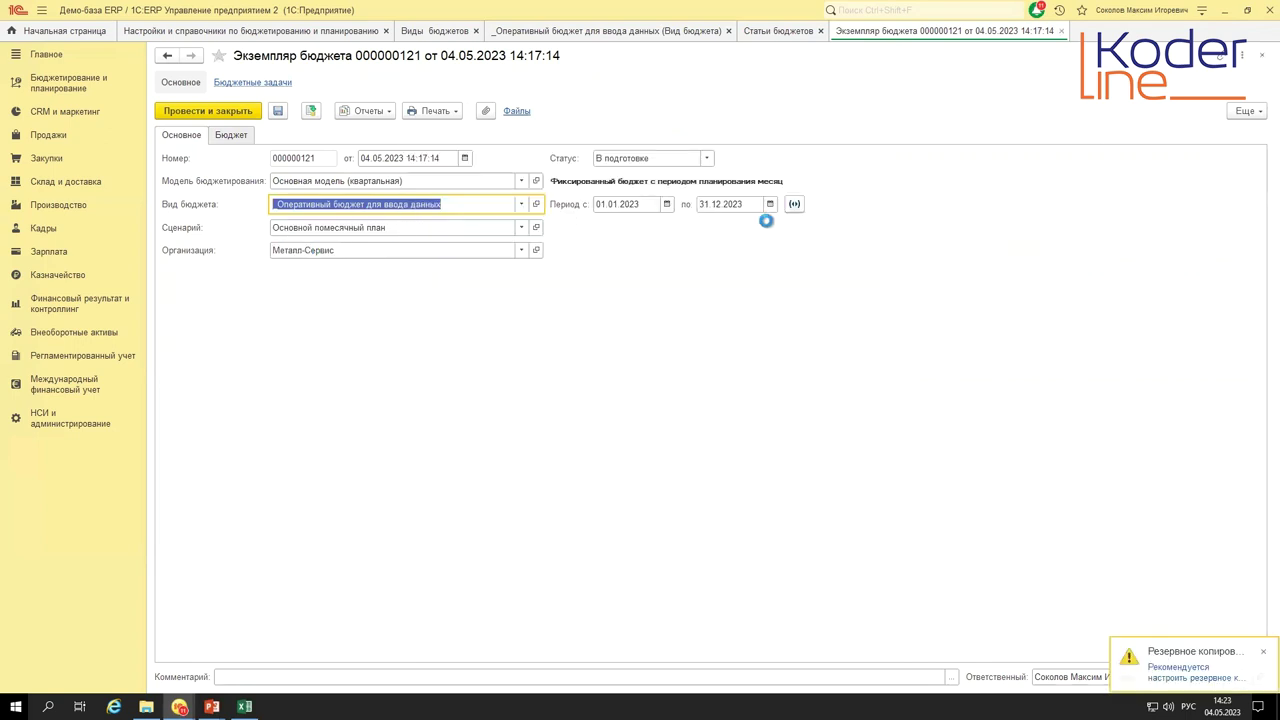
click(234, 134)
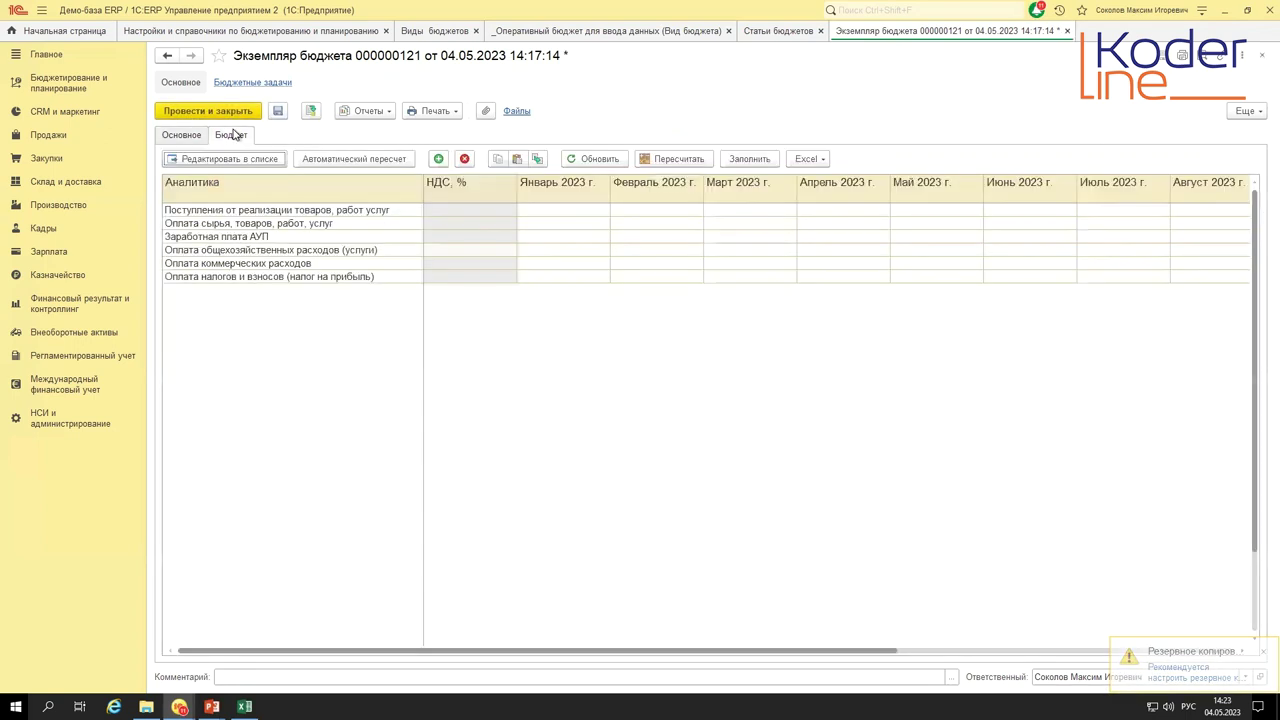
- For Январь 2023, enter 600 000 for Поступления от реализации товаров, работ услуг and 100 000 for Оплата сырья, товаров, работ, услуг
click(541, 209)
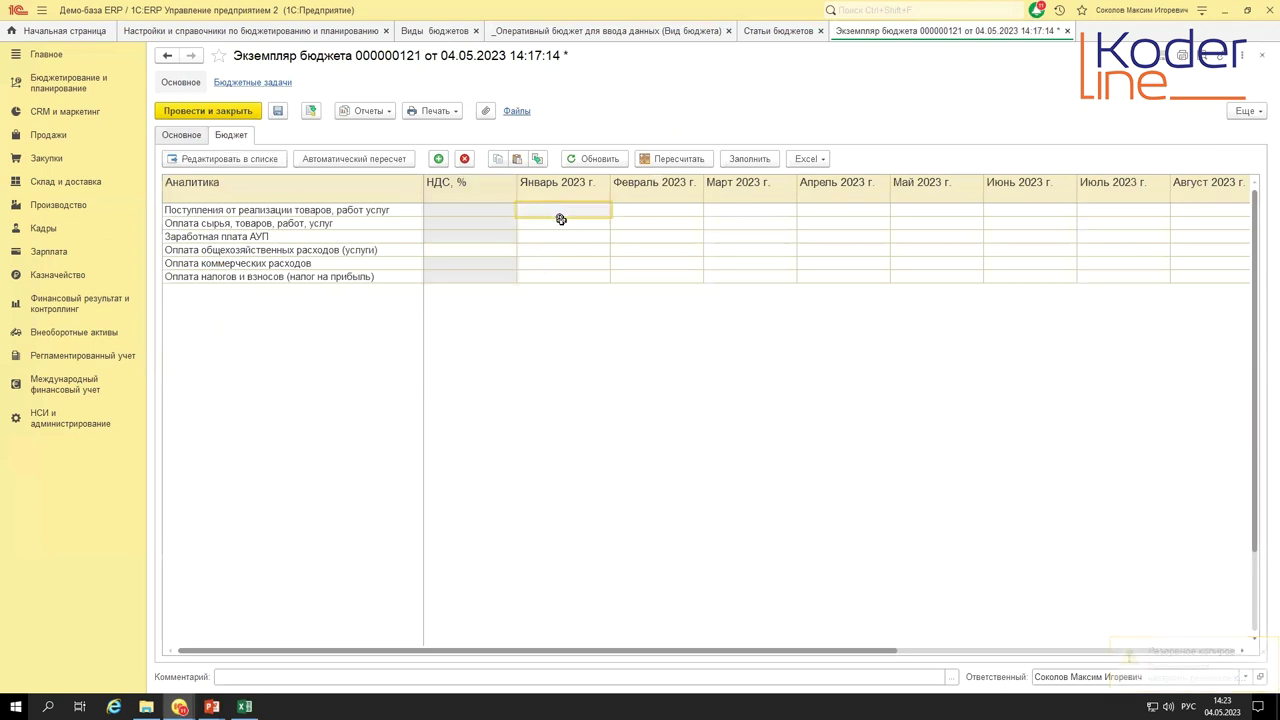
text(600 )
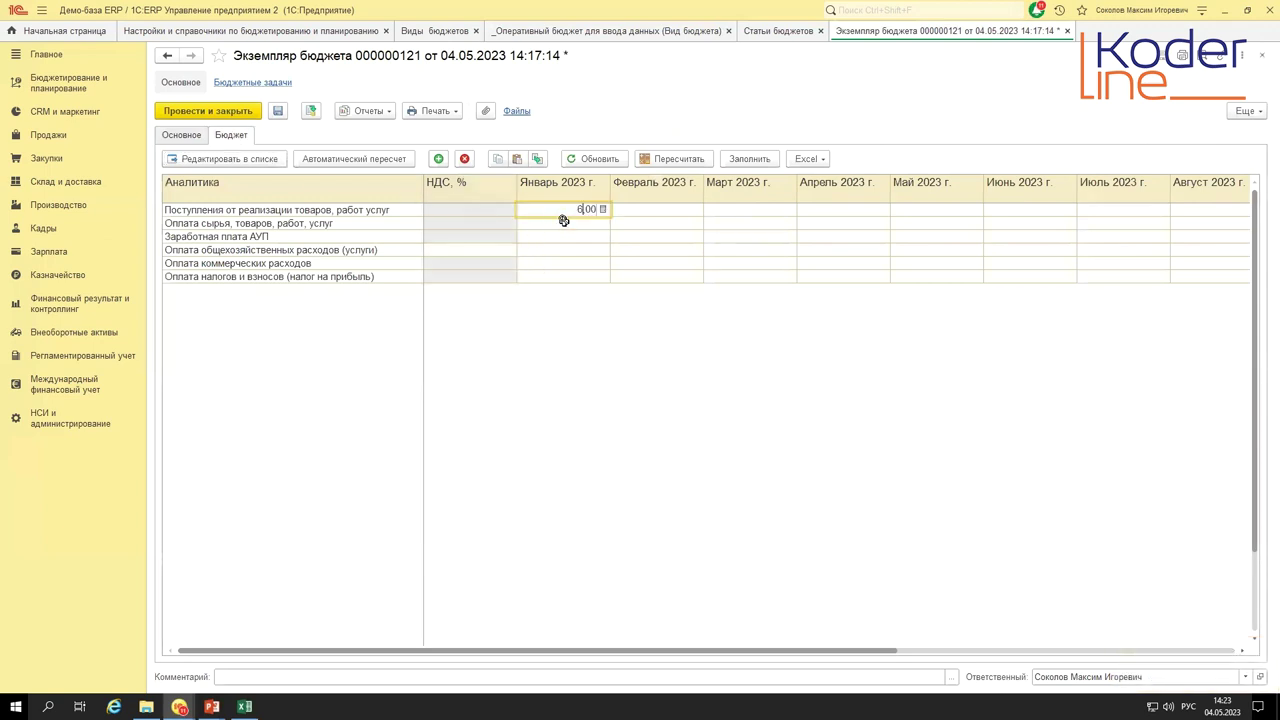
text(000)
key(Return)
click(564, 221)
text(300)
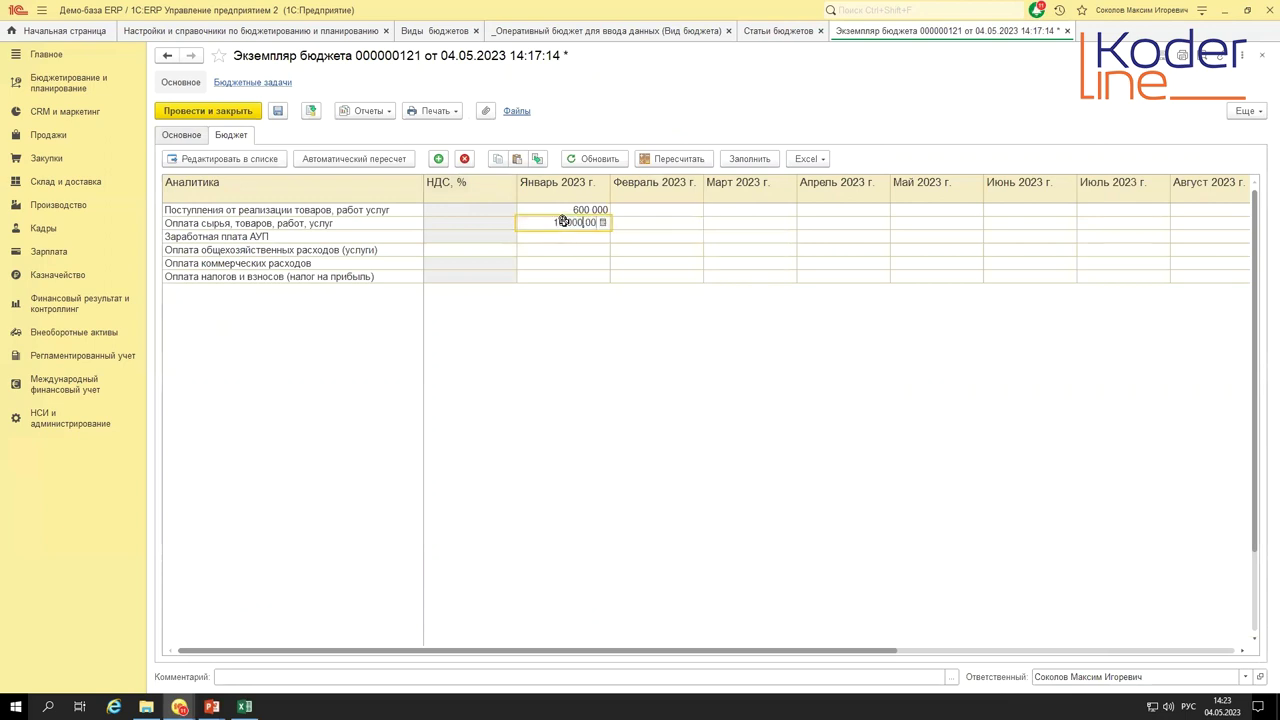
key(Return)
- Copy the January amount of 100 000 into the four rows from Заработная плата АУП to Оплата налогов и взносов
click(564, 221)
right_click(565, 221)
click(556, 224)
drag(580, 243, 579, 280)
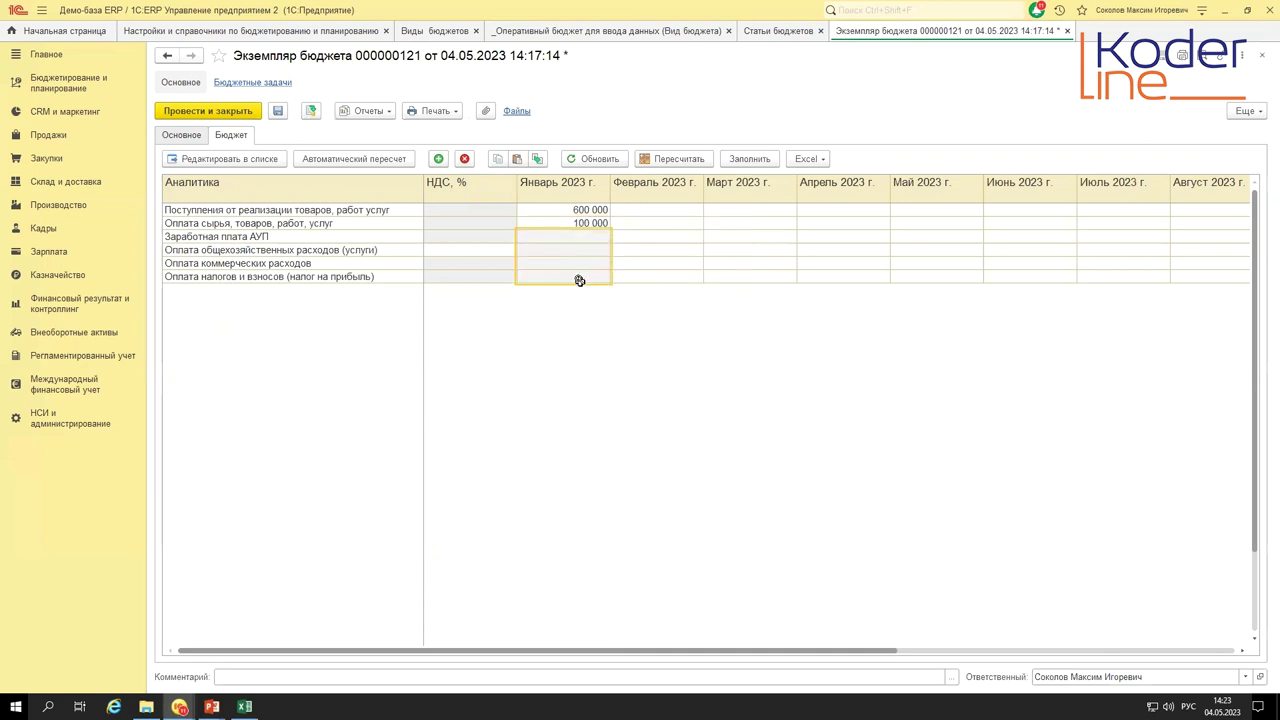
key(ctrl+v)
- Copy the January amounts of all six rows to all periods
drag(578, 210, 582, 274)
right_click(582, 272)
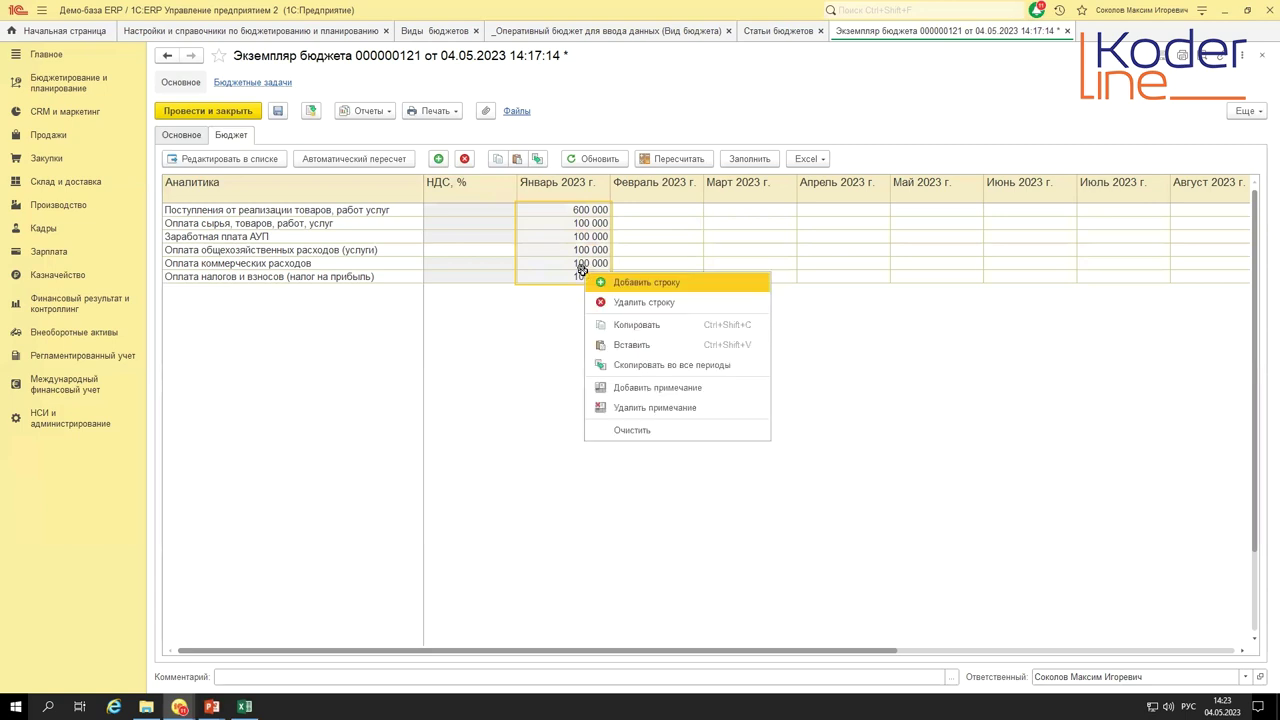
click(654, 365)
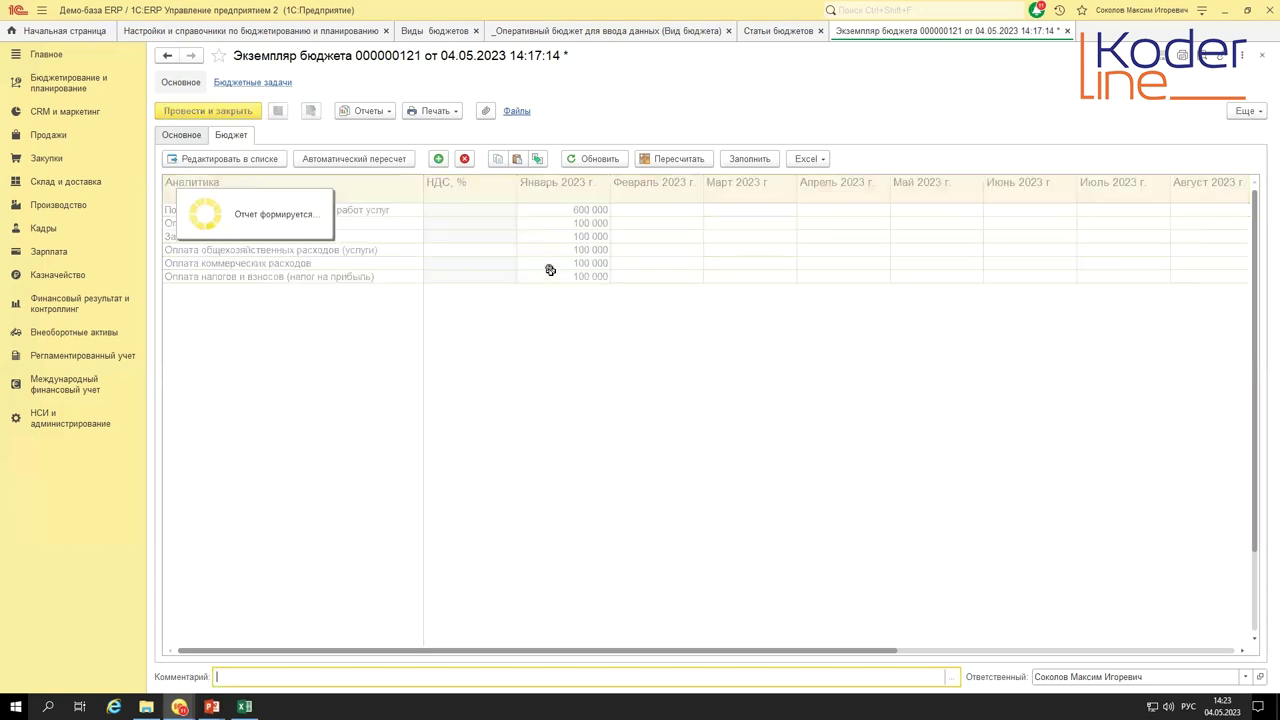
- Set НДС, % to 20 for Оплата общехозяйственных расходов (услуги) and post the budget instance
click(474, 249)
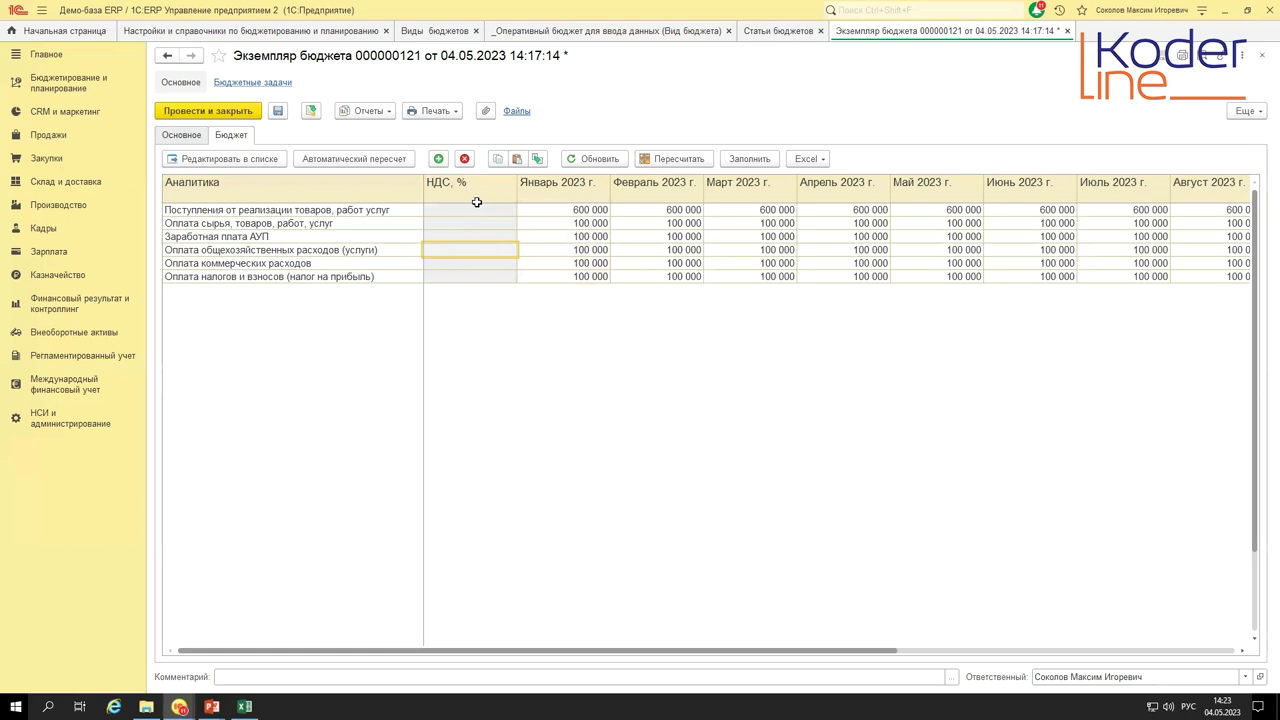
drag(474, 207, 473, 276)
click(474, 250)
text(20)
key(Return)
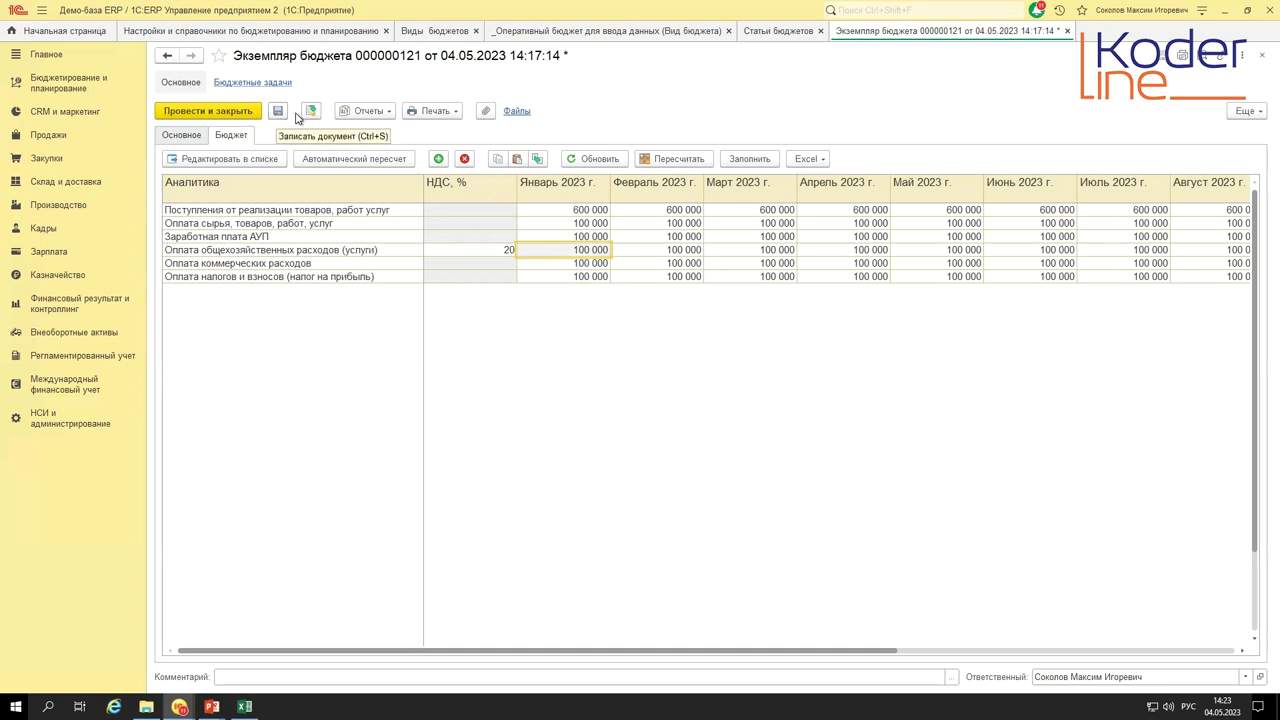
click(313, 112)
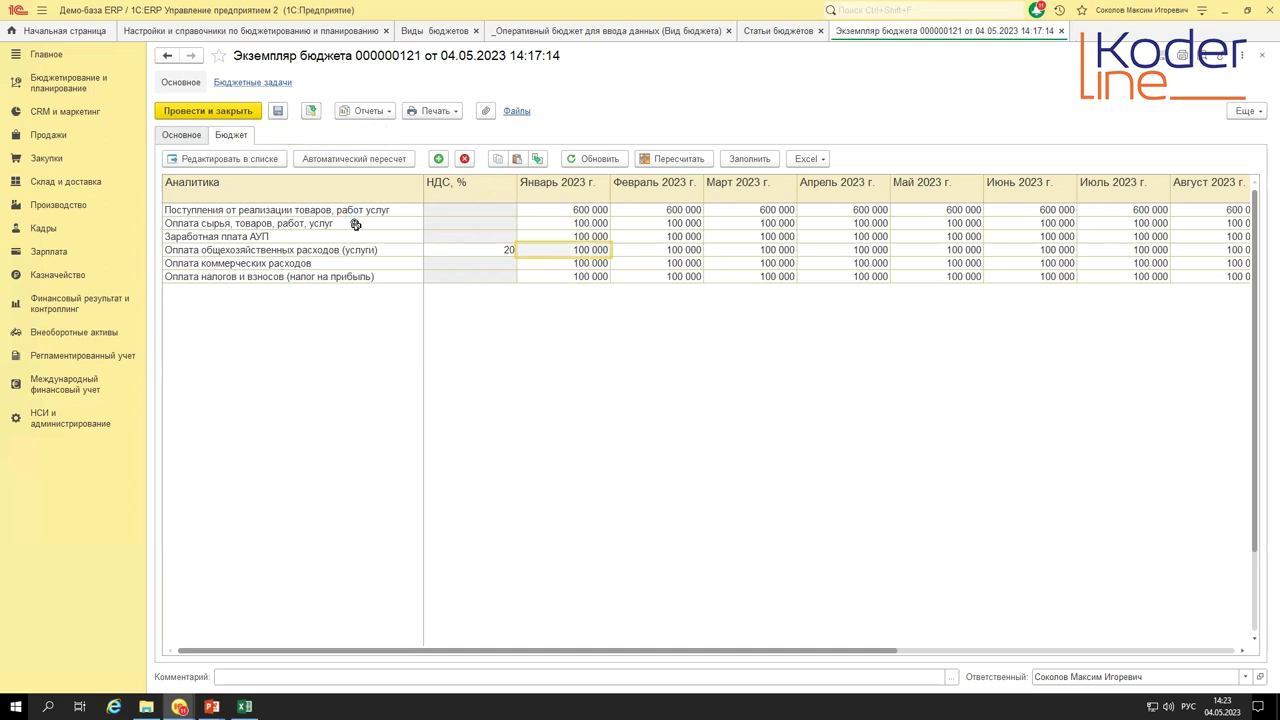
- Examine the document's movements in the Обороты бюджетов register, including the НДС, % entry's amounts, and close the report
click(365, 111)
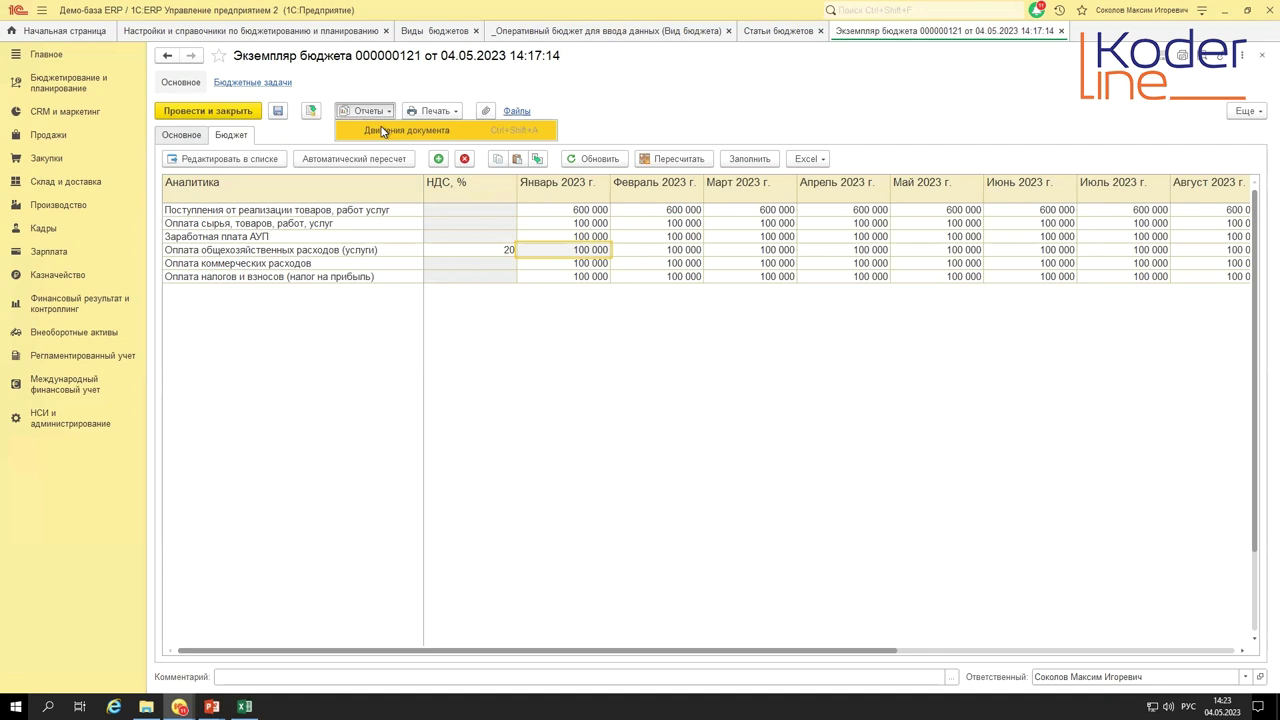
click(371, 127)
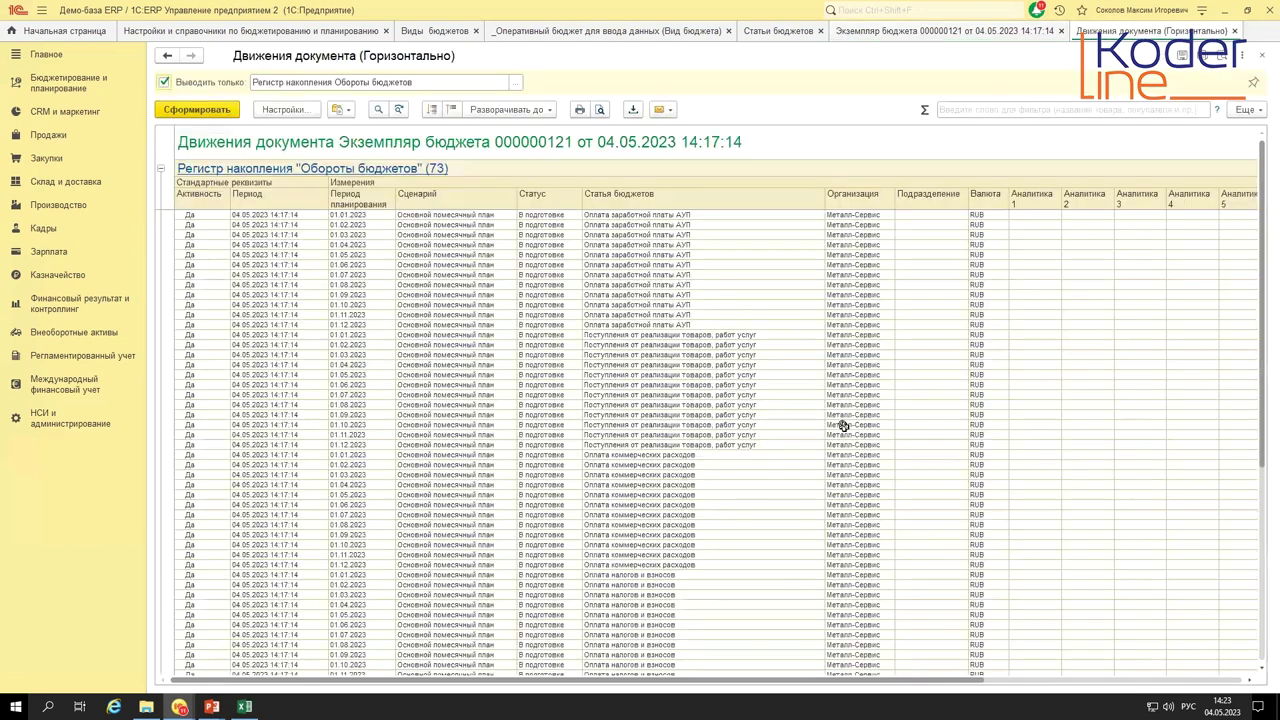
drag(843, 673, 1080, 590)
scroll(1084, 588, down, 5)
scroll(1086, 585, down, 1)
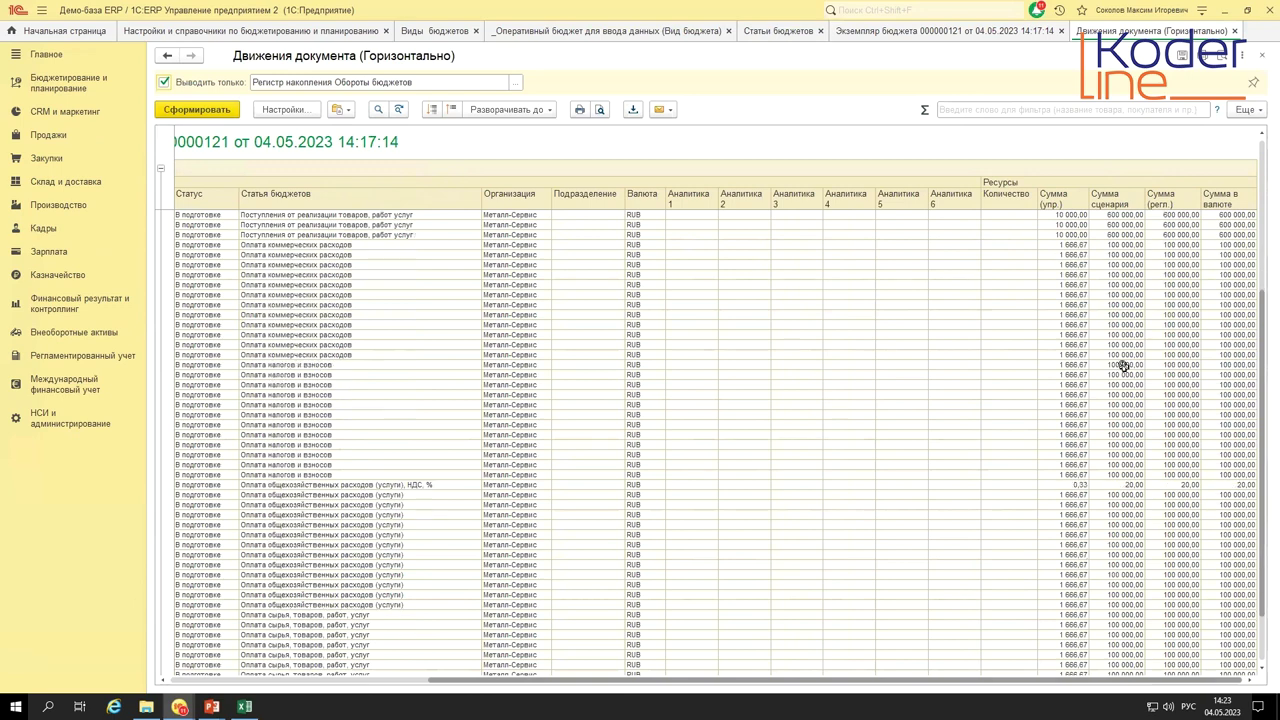
drag(1126, 314, 205, 484)
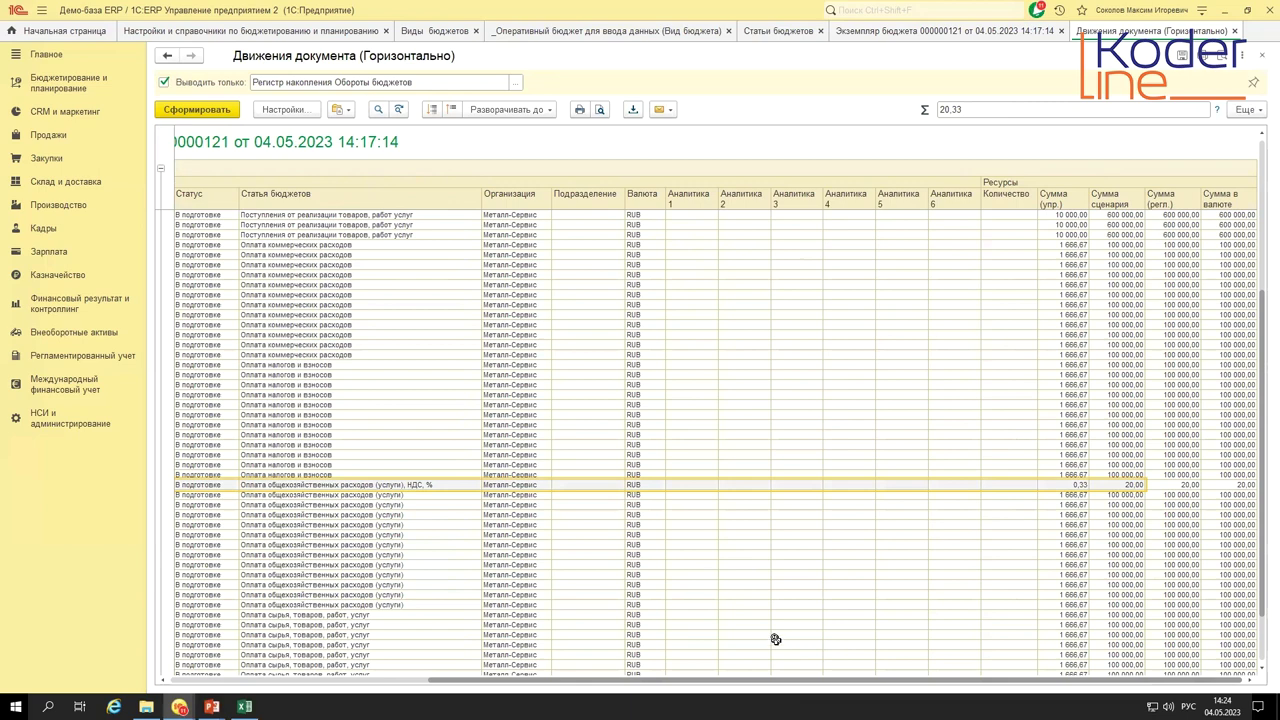
drag(693, 686, 437, 686)
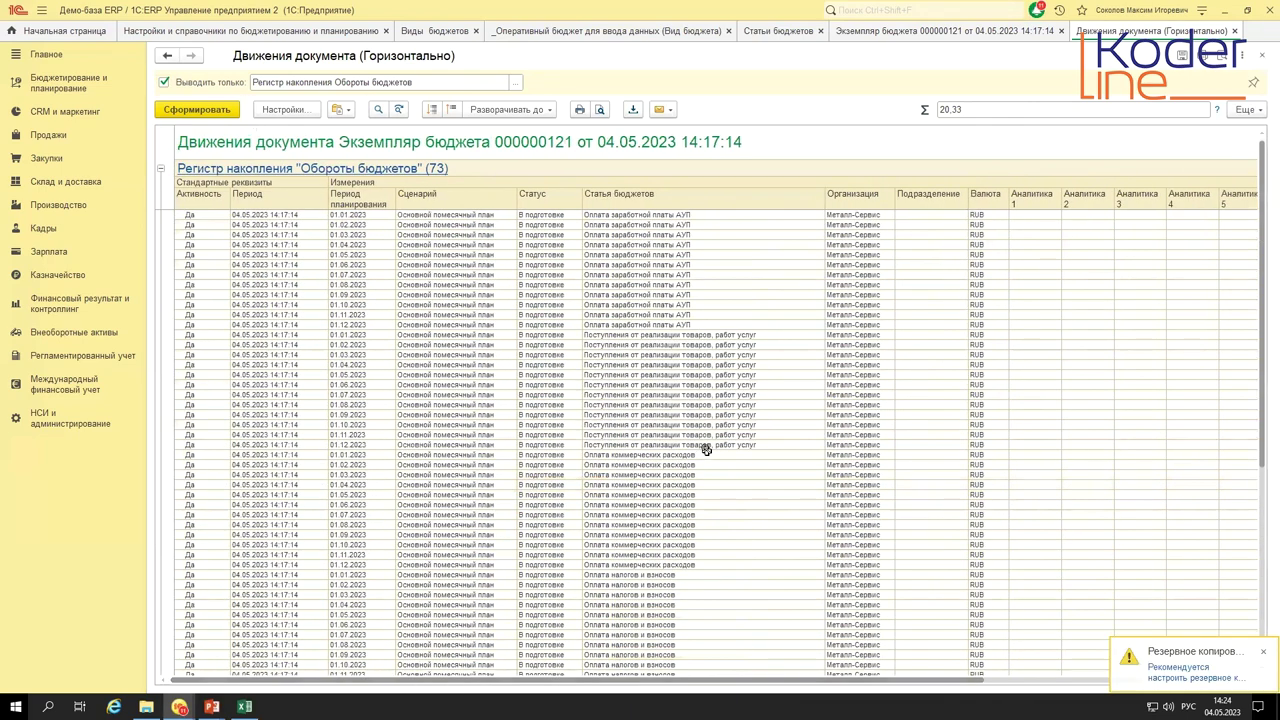
click(1234, 31)
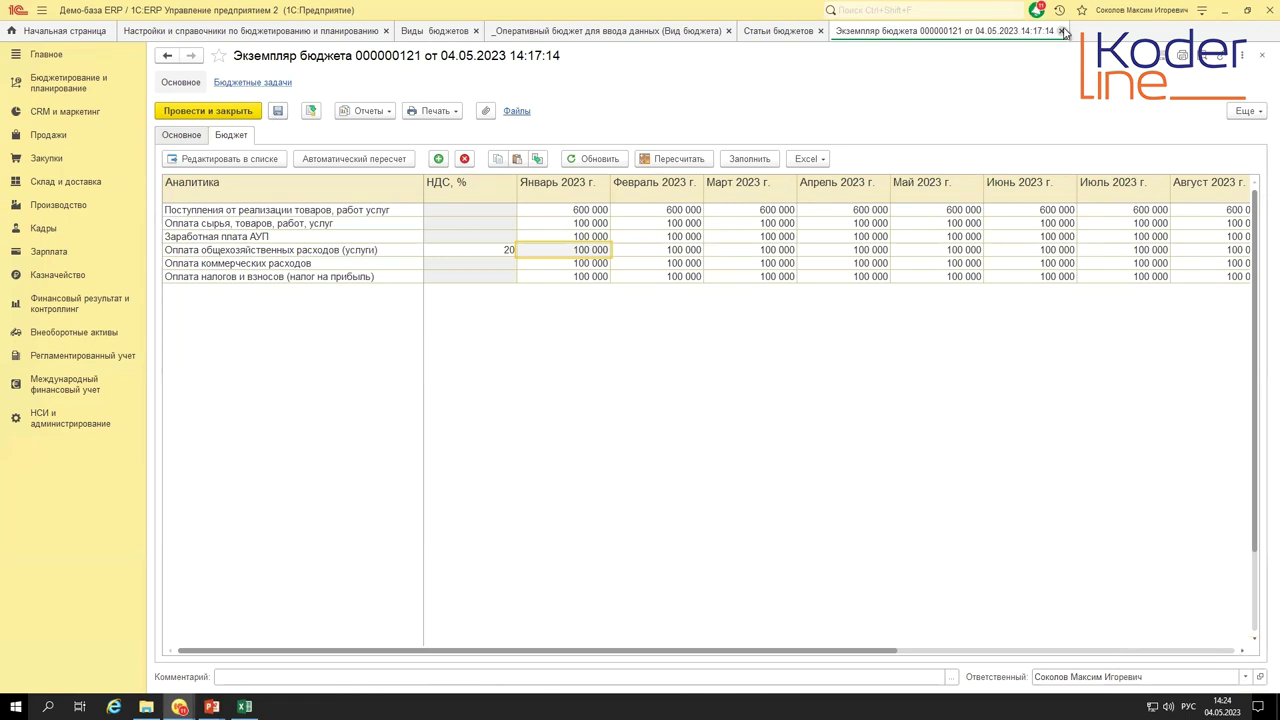
- Set the budget instance's status to Утвержден, then post and close the instance
click(182, 136)
click(674, 158)
click(618, 235)
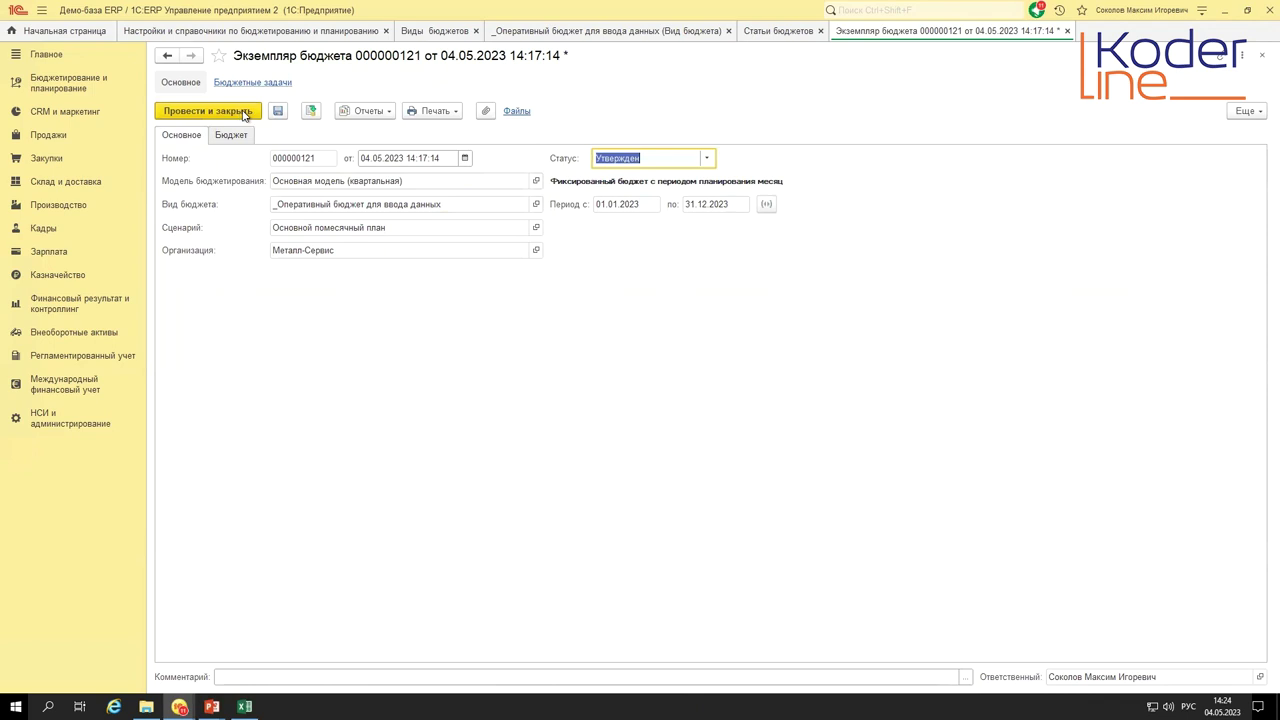
click(706, 159)
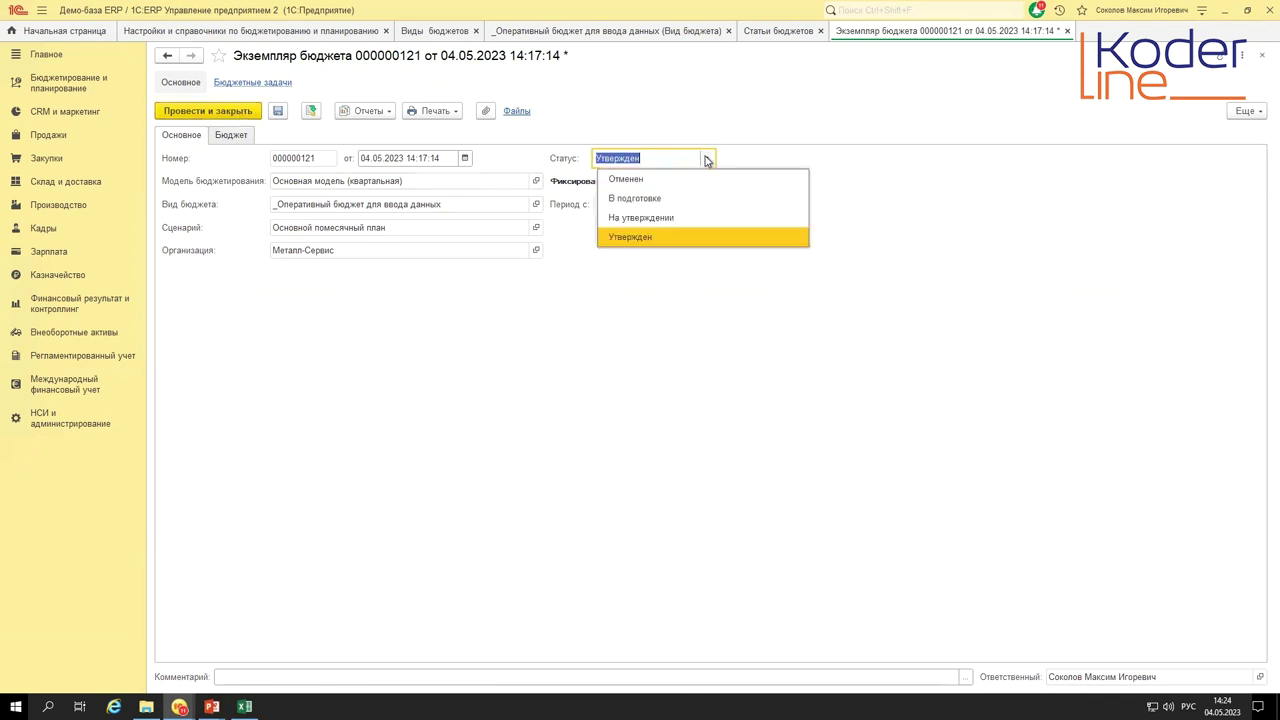
click(631, 237)
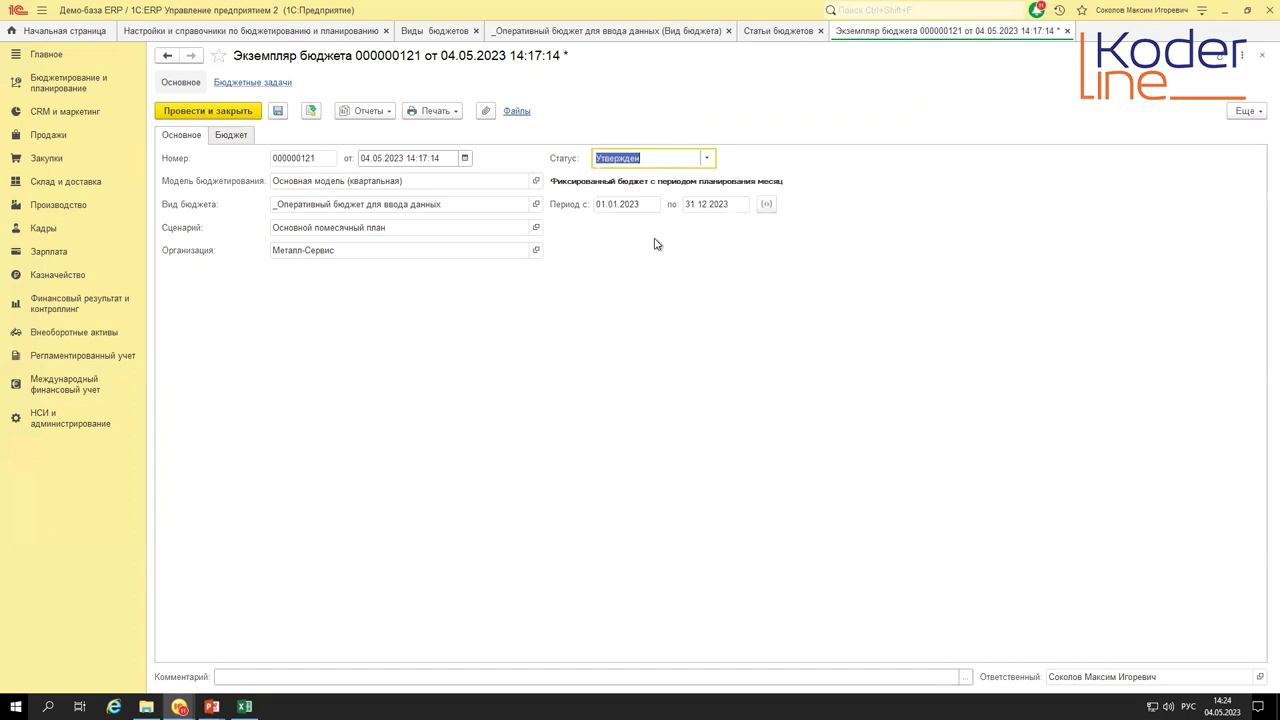
click(228, 112)
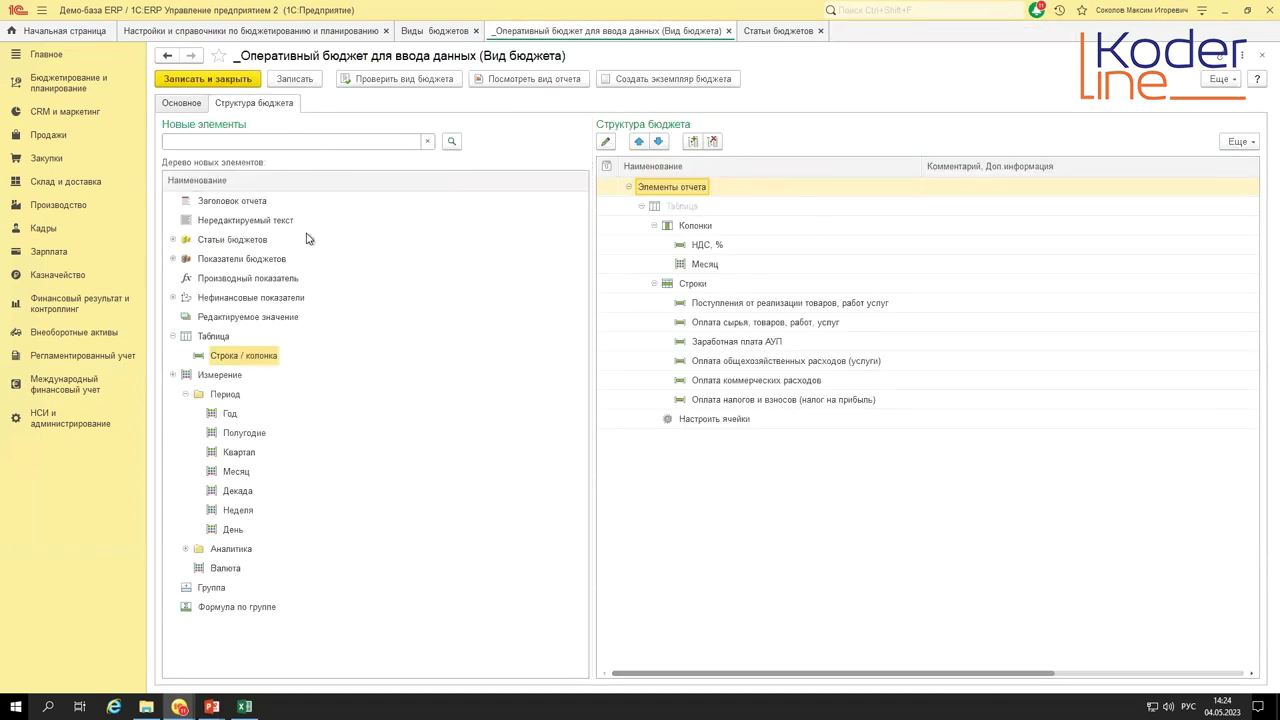
- Switch to the Excel workbook and examine the opening balance, payments, cash flow and closing balance rows of the БДДС layout
key(alt+Tab)
drag(430, 172, 680, 420)
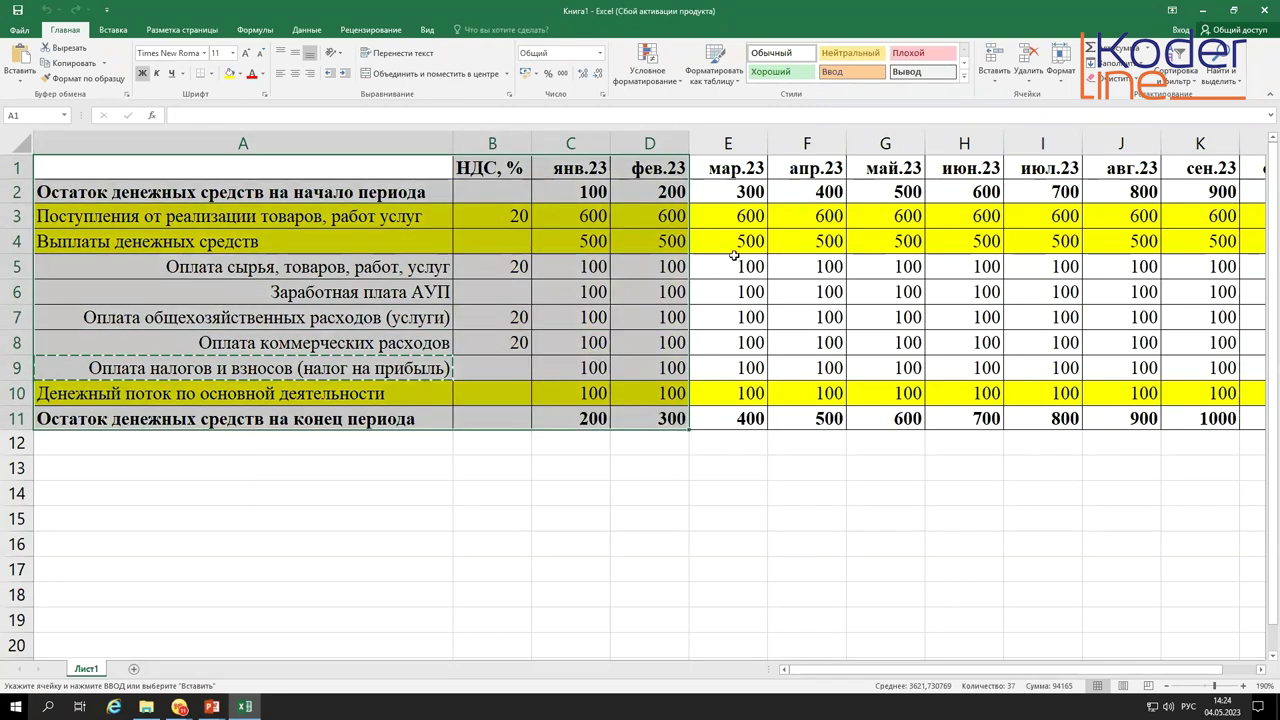
click(378, 219)
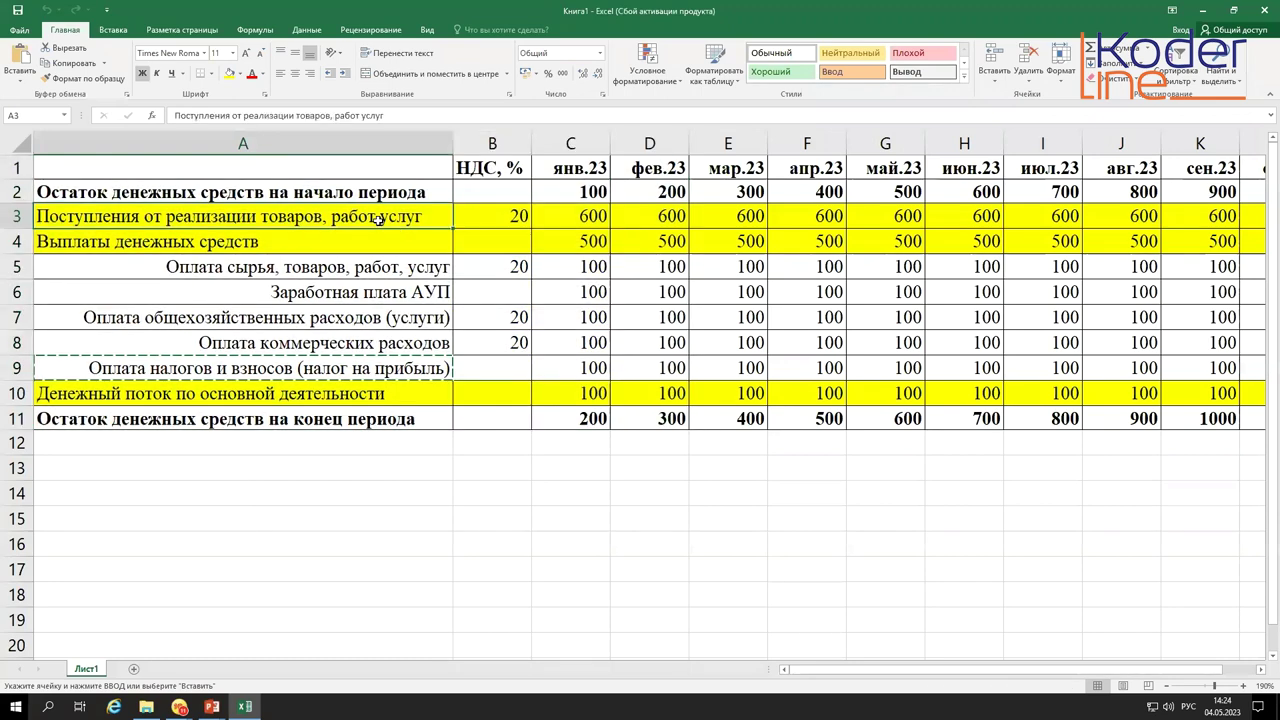
drag(420, 193, 717, 190)
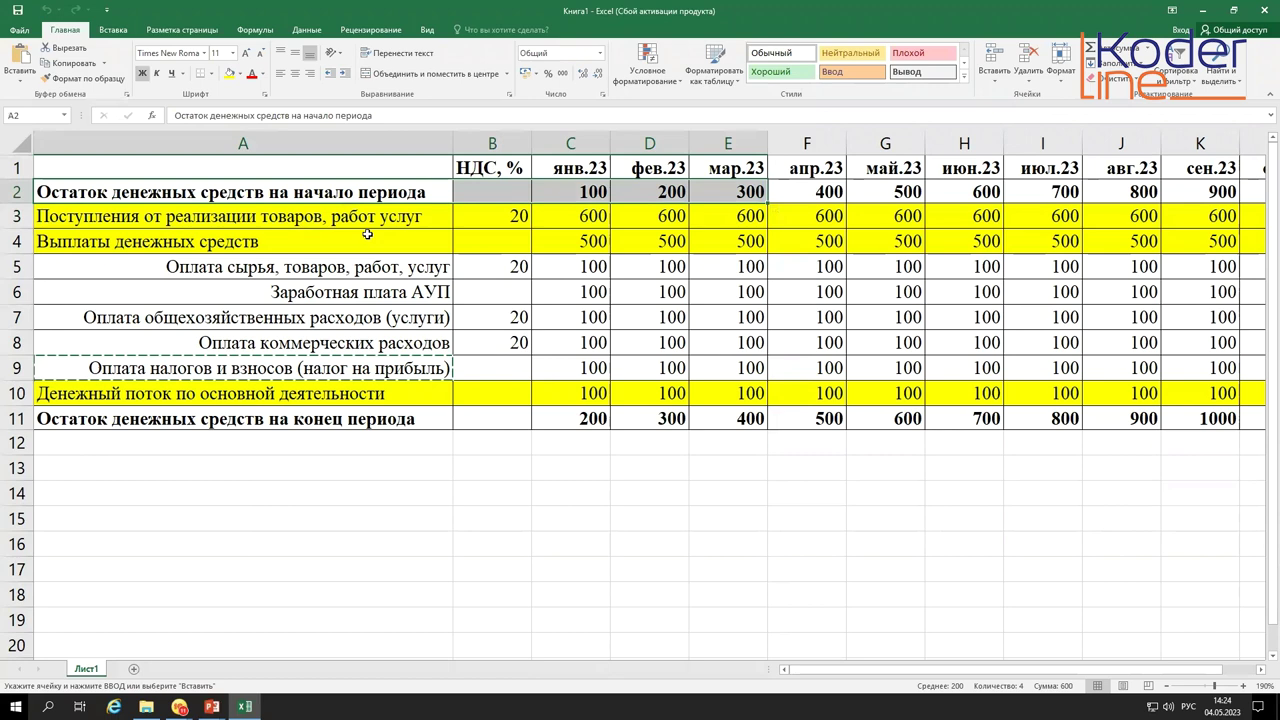
drag(414, 240, 660, 242)
drag(427, 389, 745, 418)
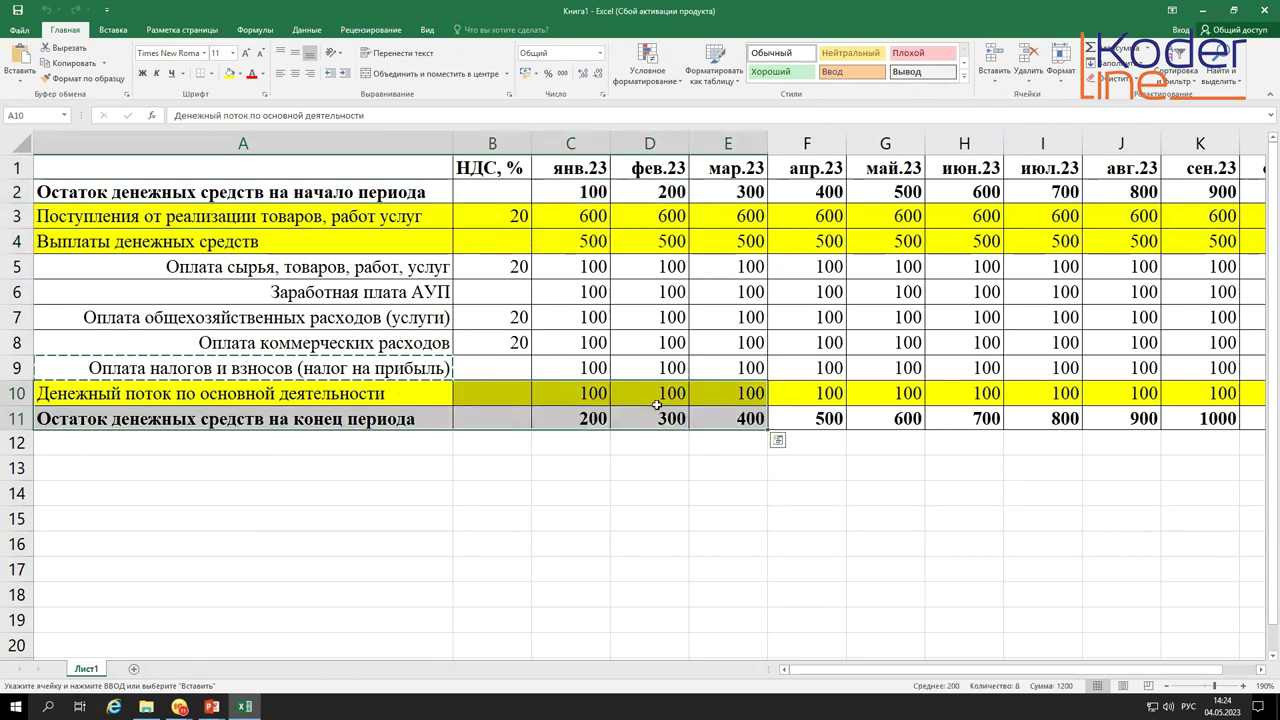
click(584, 415)
key(alt+Tab)
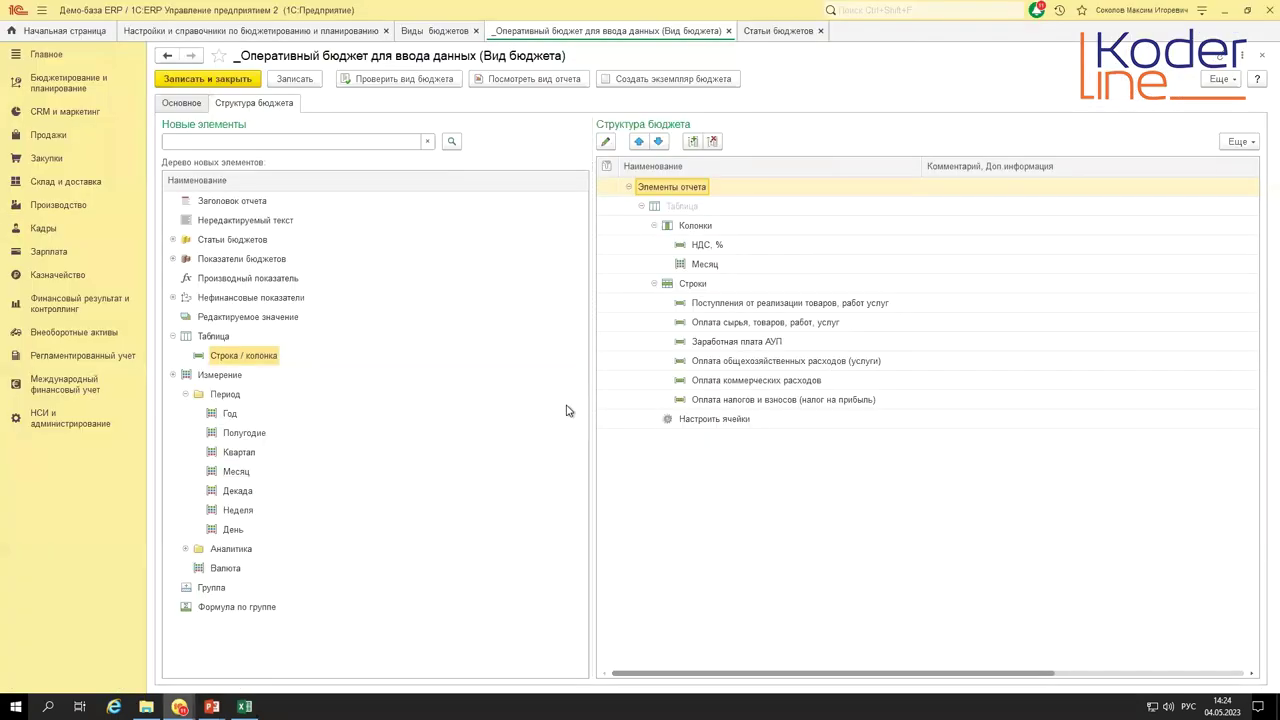
- Copy the budget type _Оперативный бюджет для ввода данных as _БДДС and turn off Использовать для ввода плана
click(728, 31)
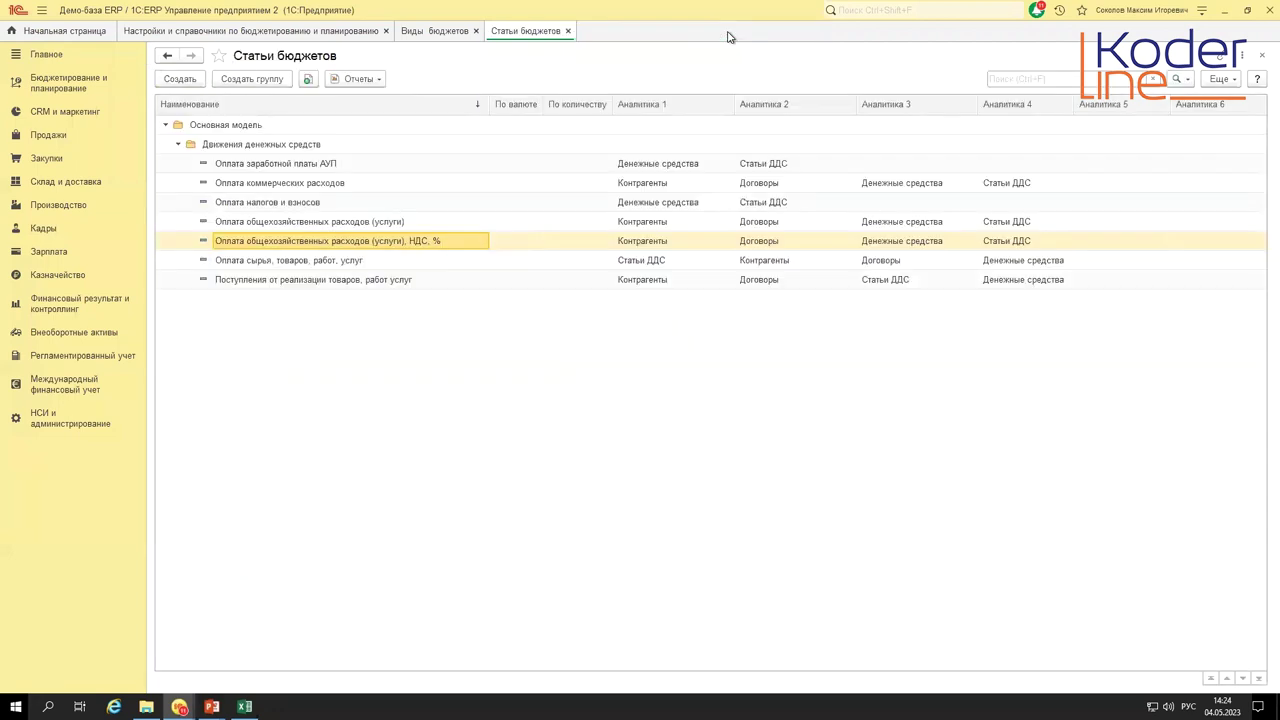
click(452, 32)
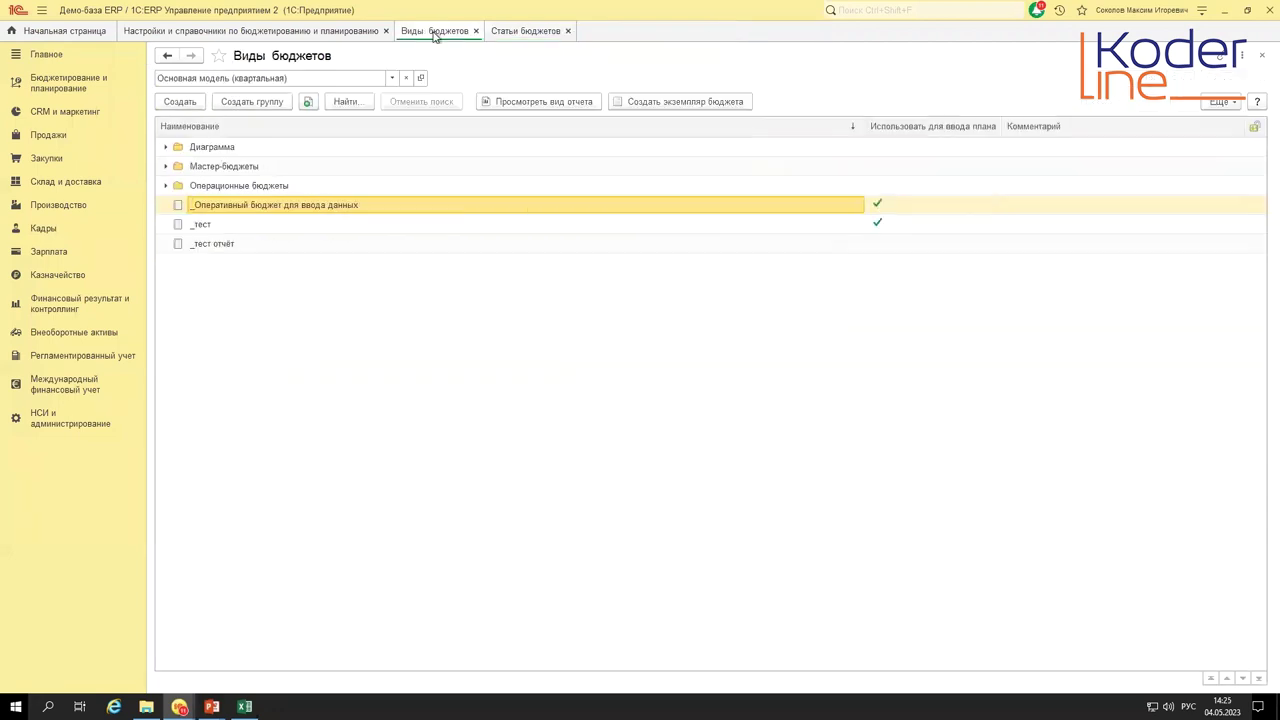
click(308, 104)
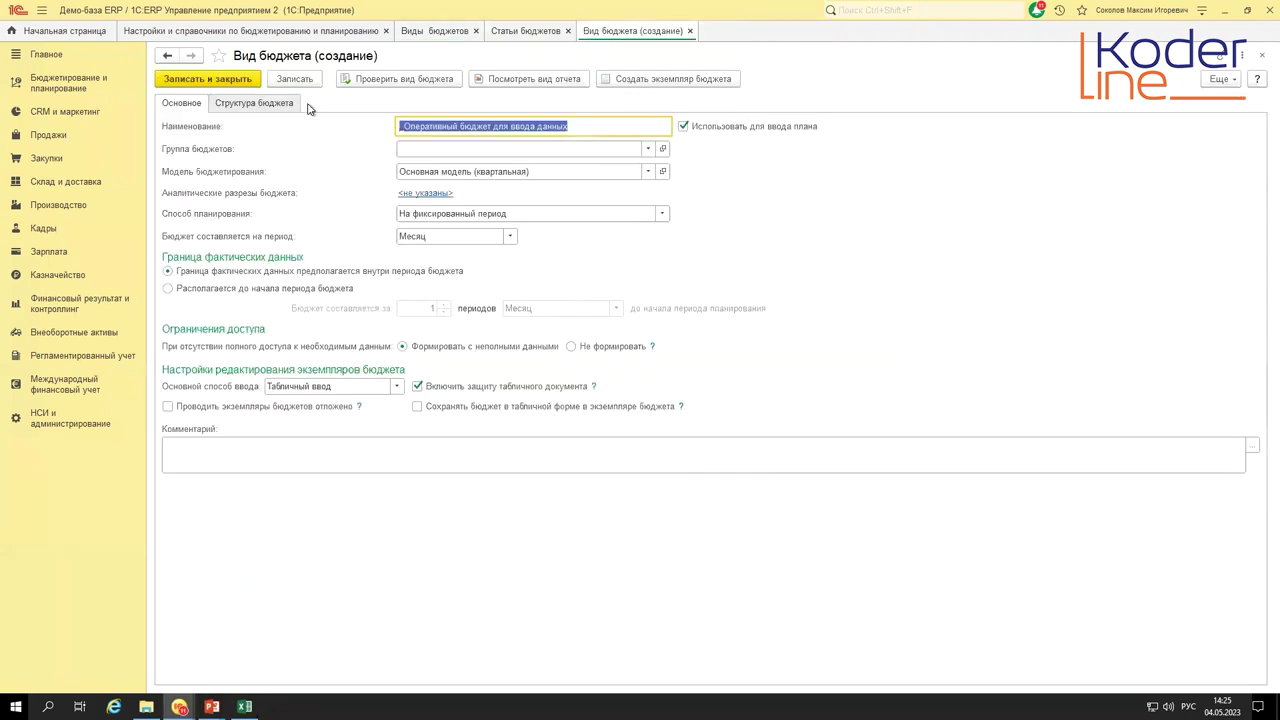
key(Escape)
click(310, 104)
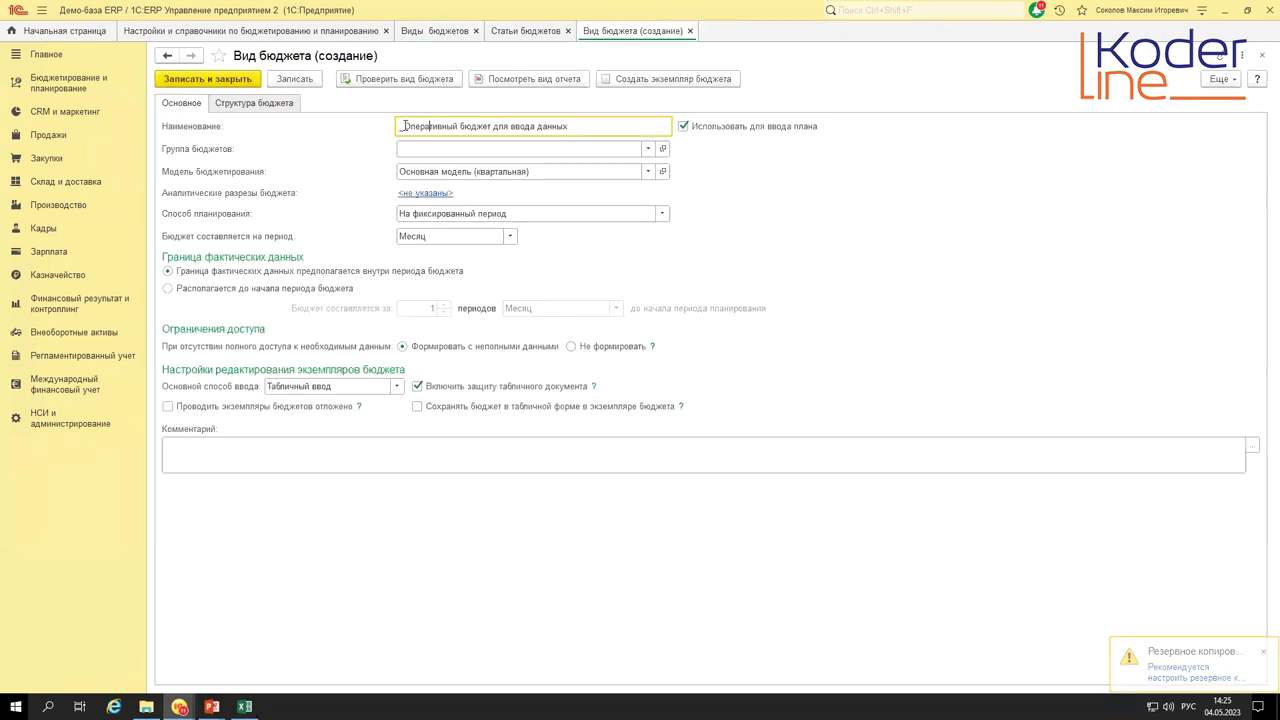
text(БДДС)
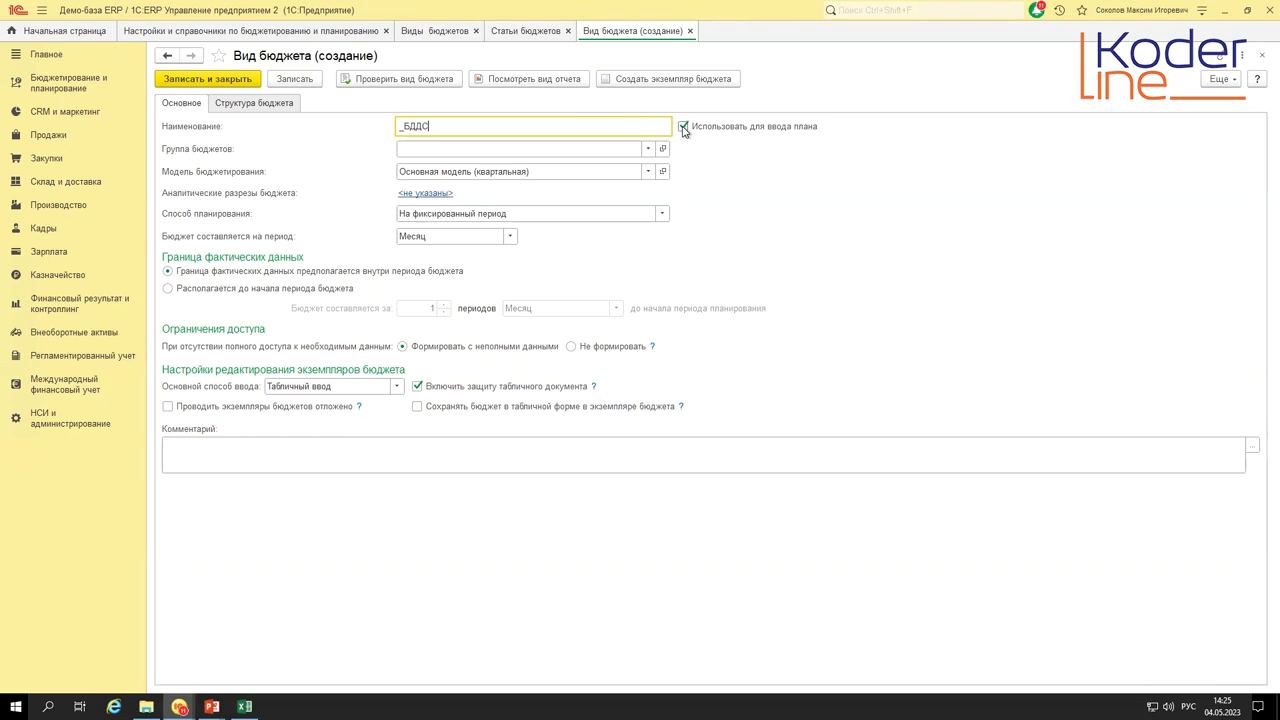
click(683, 127)
- Add three new rows to the table's Строки in the budget structure
click(268, 104)
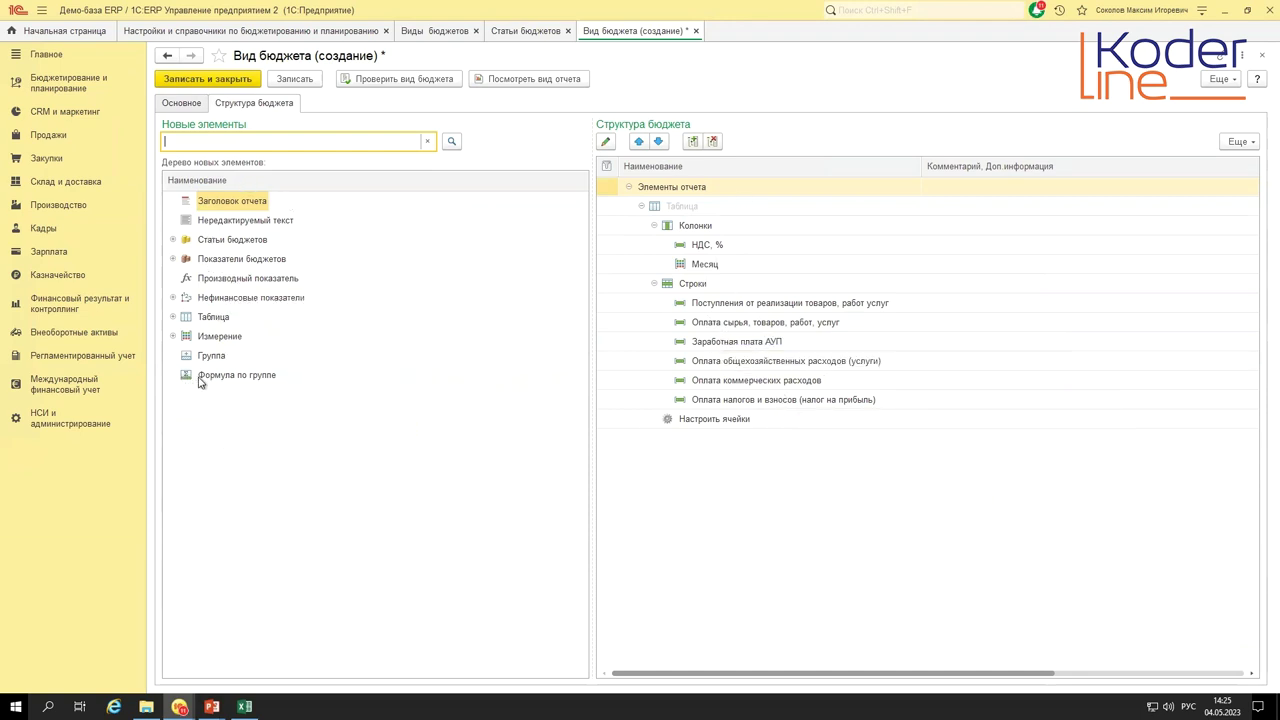
click(172, 316)
drag(240, 337, 690, 284)
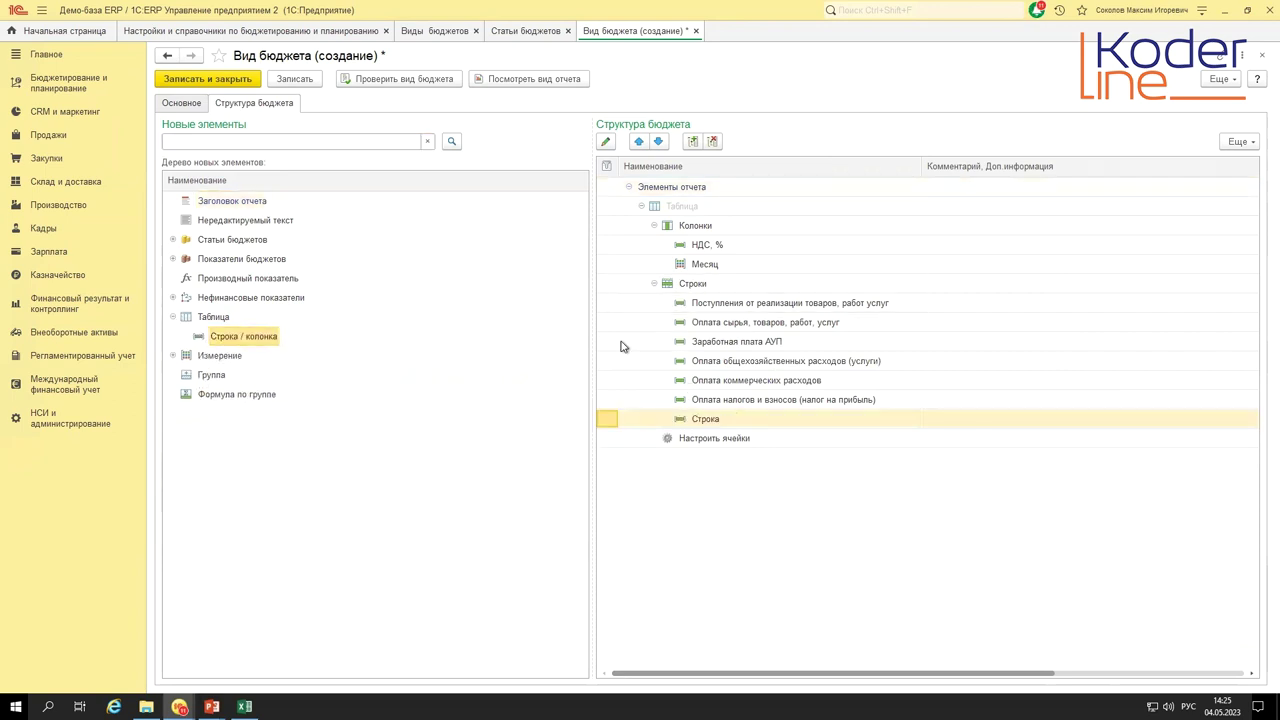
drag(722, 421, 726, 305)
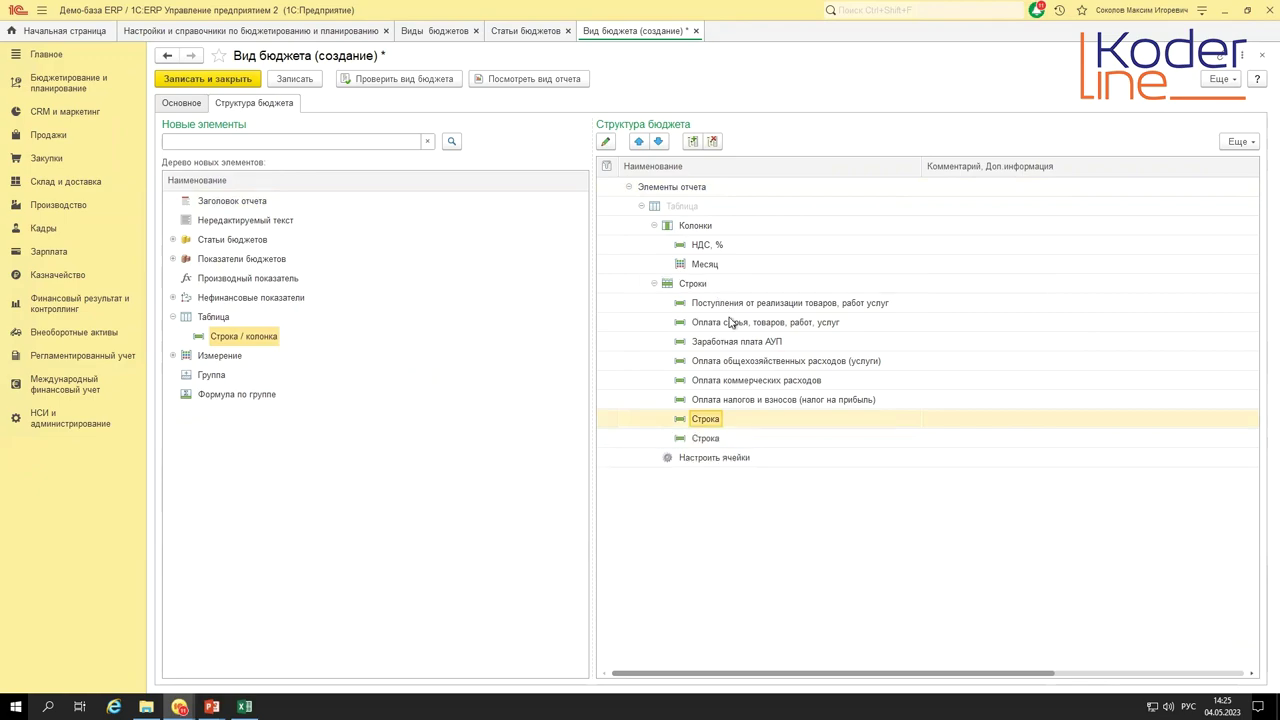
key(alt+Tab)
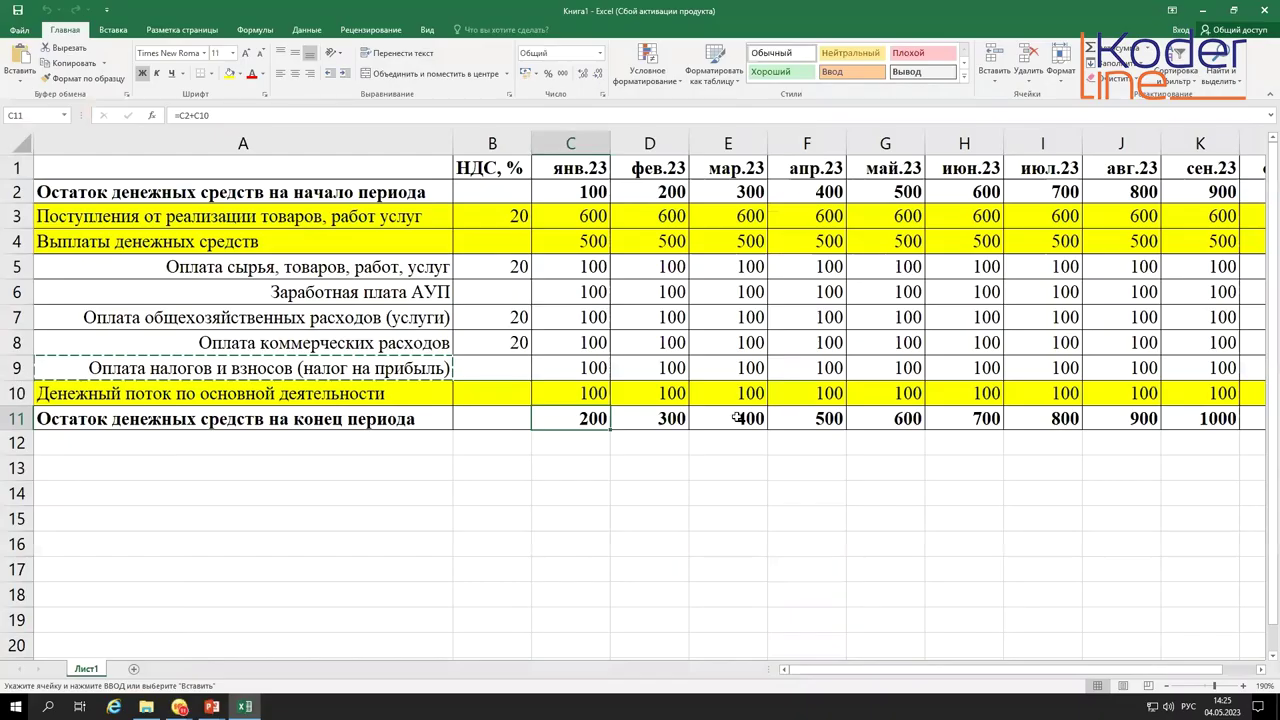
key(alt+Tab)
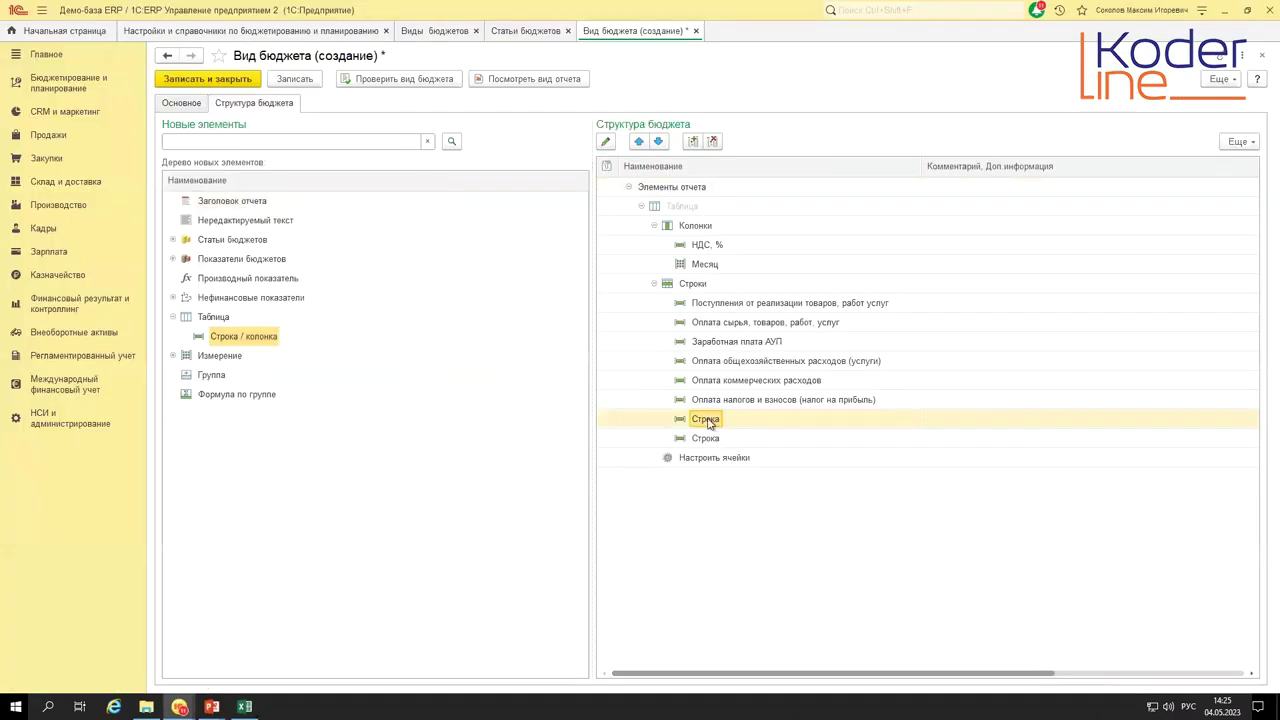
drag(713, 387, 708, 285)
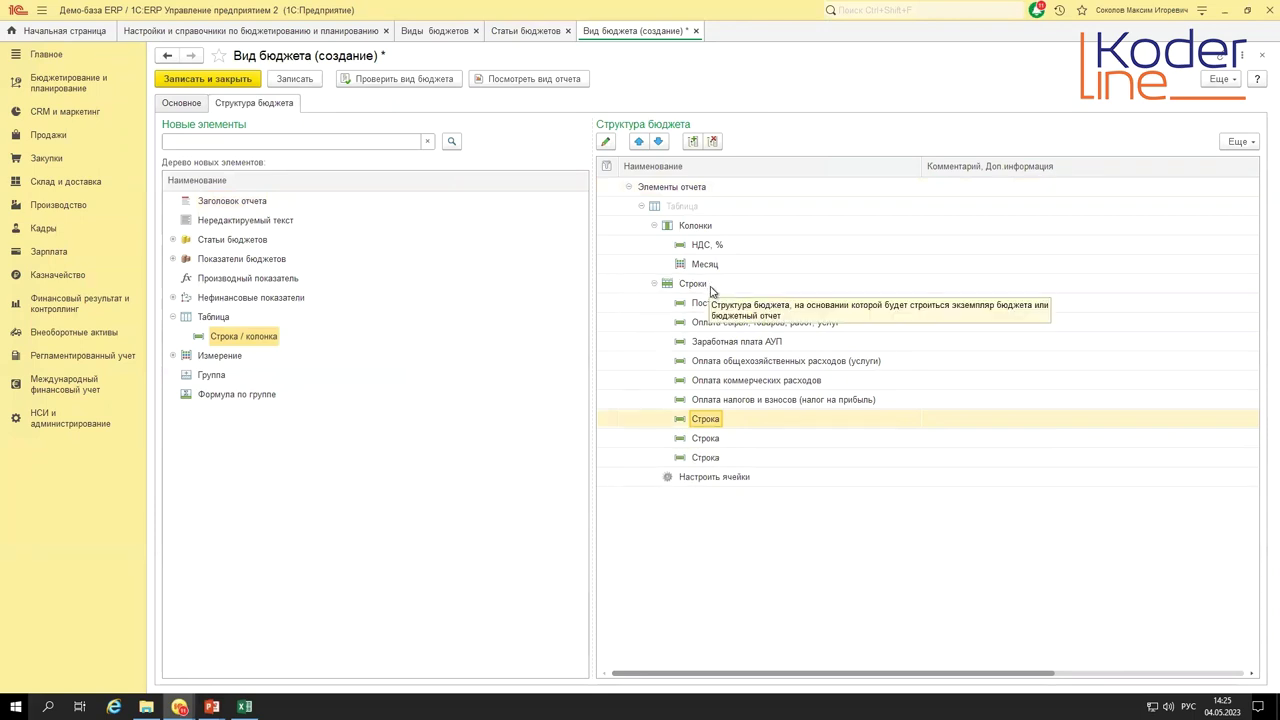
- Name the first new row Остаток денежных средств на начало периода, following the Excel layout
key(alt+Tab)
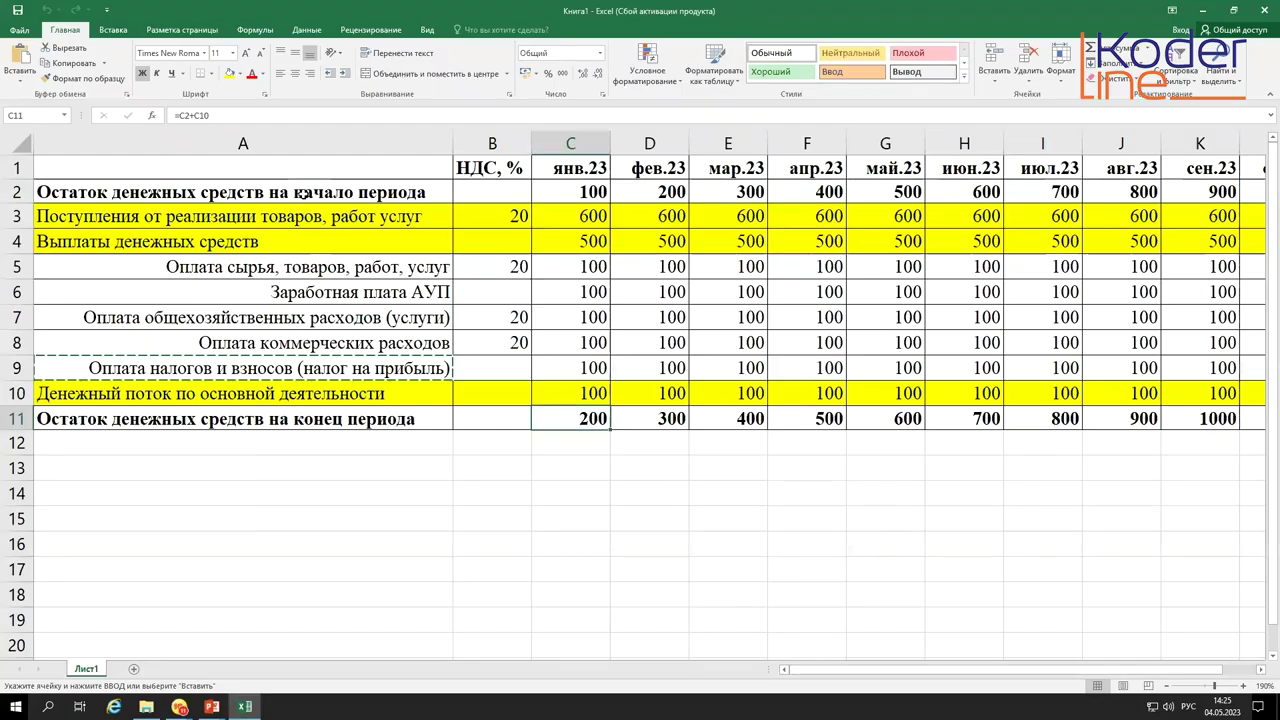
key(alt+Tab)
double_click(703, 420)
text(Остаток денежных средств на начало периода)
key(ctrl+Return)
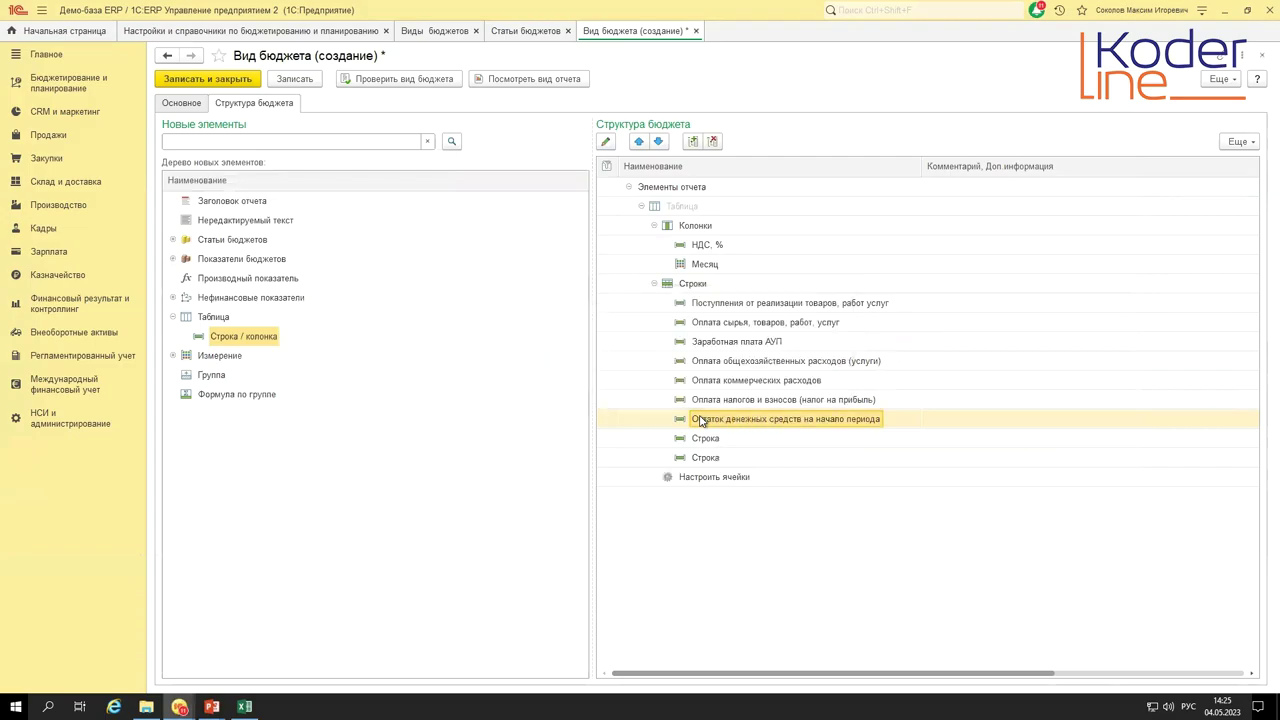
- Name the second new row Выплаты денежных средств, copying the title from the Excel layout
key(alt+Tab)
click(286, 242)
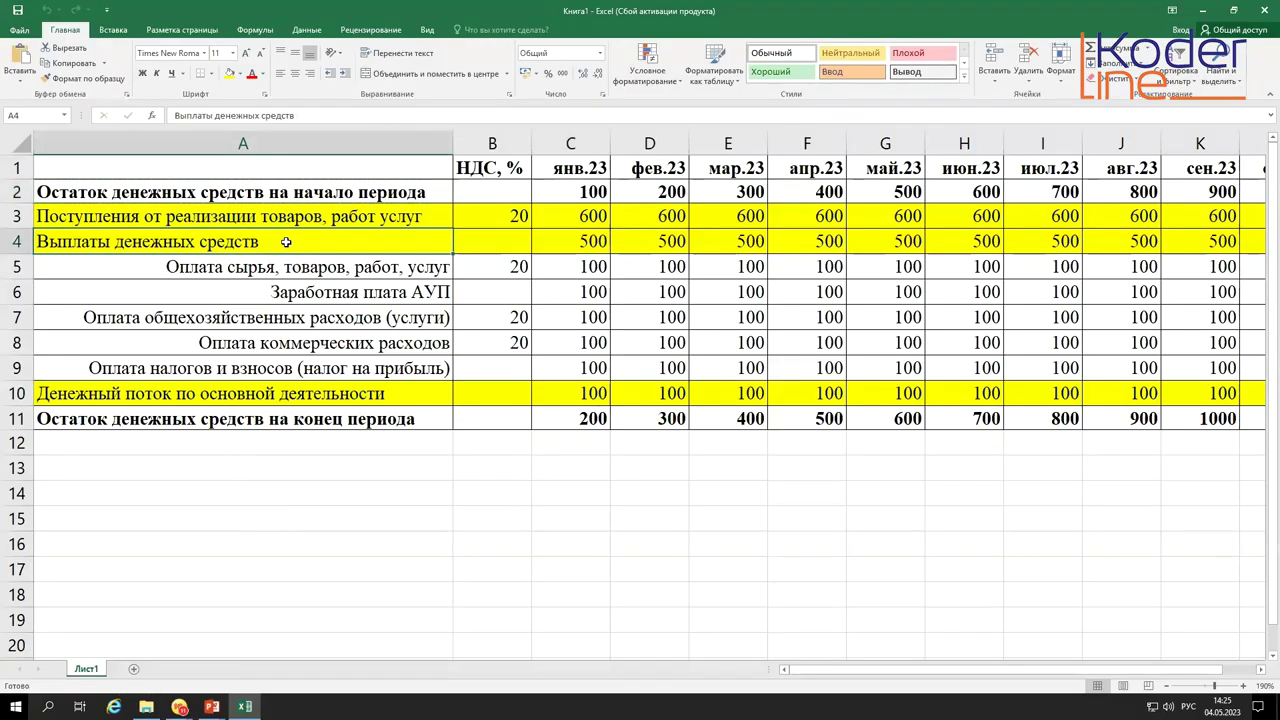
key(ctrl+c)
key(alt+Tab)
double_click(703, 438)
key(ctrl+v)
key(ctrl+Return)
- Rename the Выплаты денежных средств row to Денежный поток по основной деятельности, copying the title from Excel
key(alt+Tab)
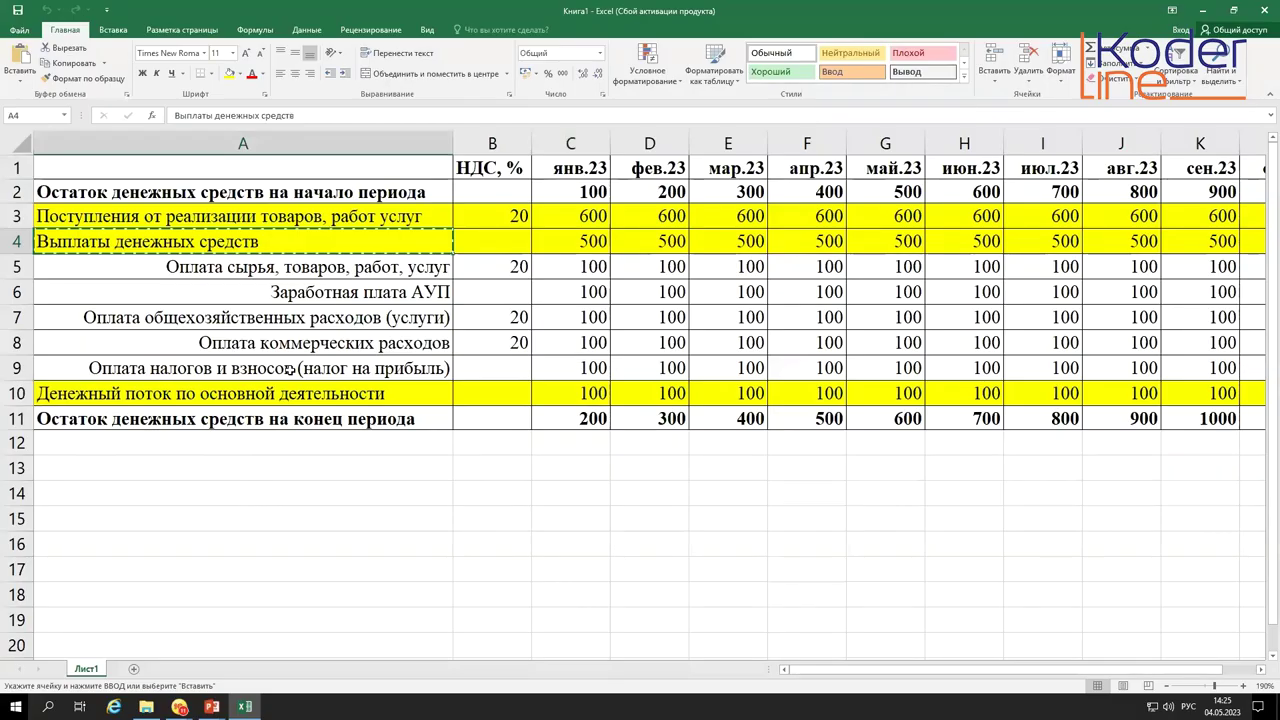
click(316, 397)
key(ctrl+c)
key(alt+Tab)
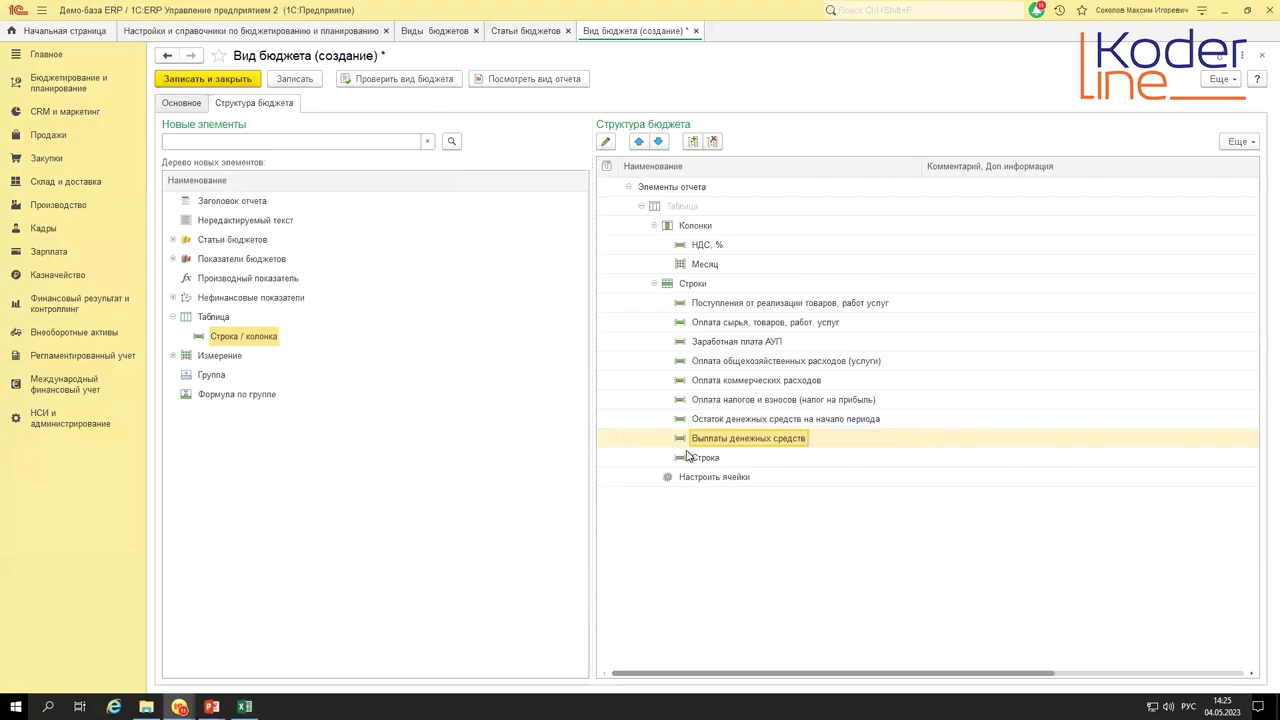
click(698, 458)
double_click(698, 460)
key(Escape)
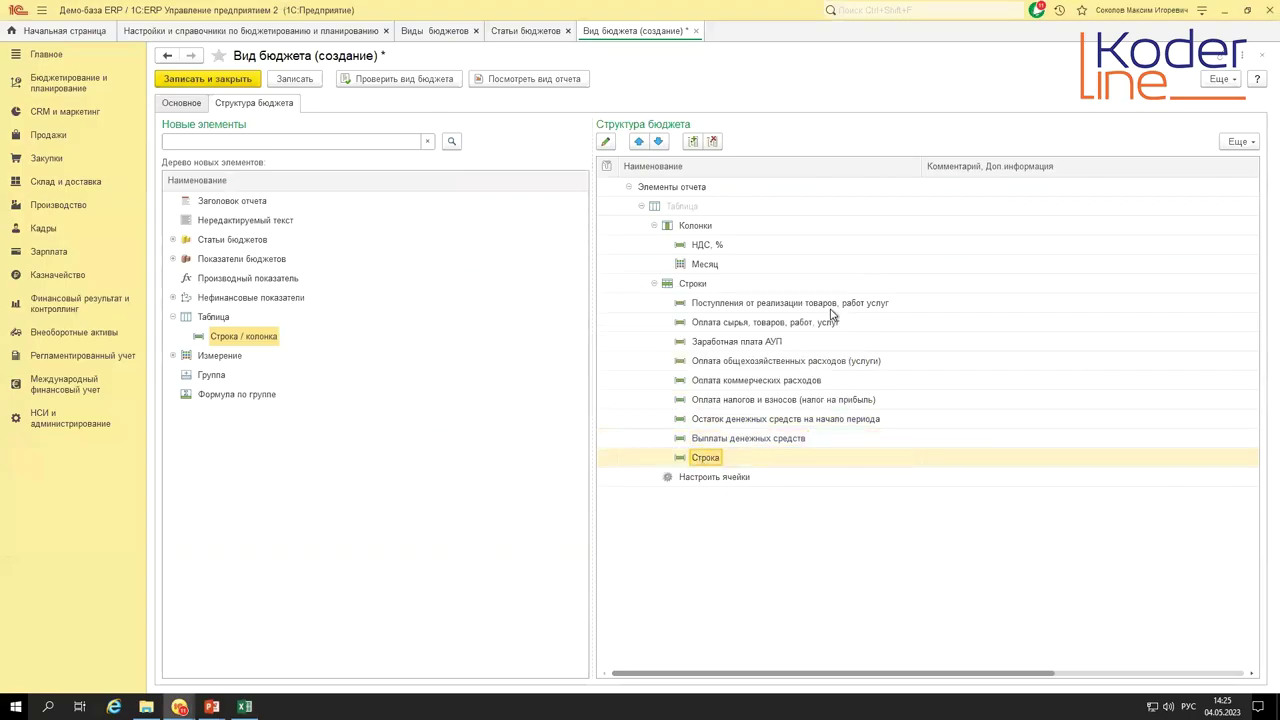
key(alt+Tab)
click(201, 241)
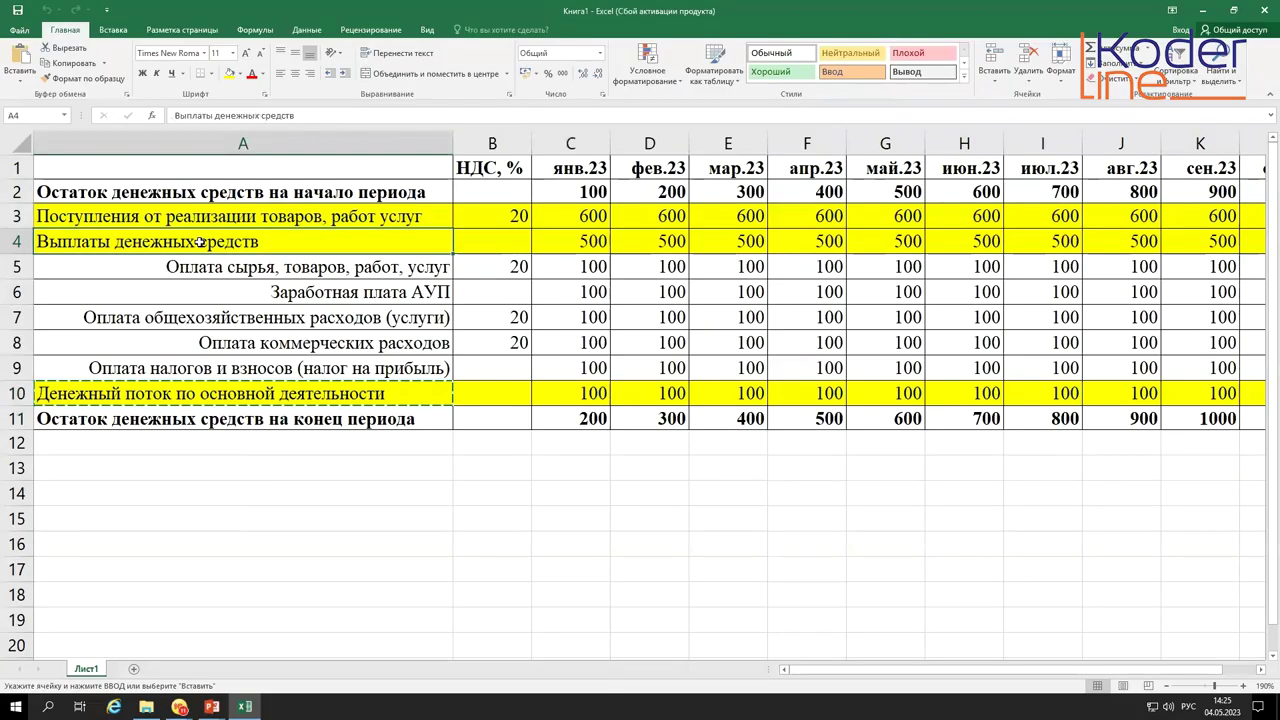
key(ctrl+c)
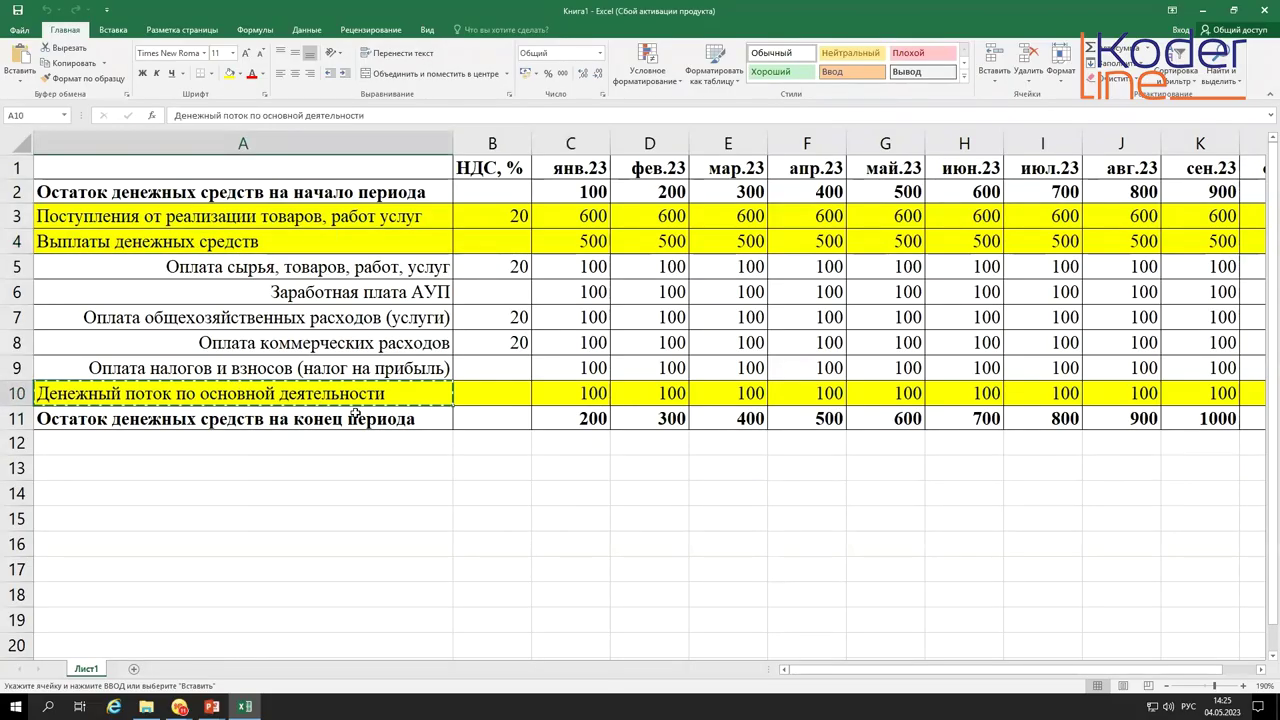
key(alt+Tab)
double_click(686, 440)
key(ctrl+v)
key(ctrl+Return)
- Name the last new row Остаток денежных средств на конец периода, copying the title from Excel
key(alt+Tab)
click(248, 415)
key(ctrl+c)
key(alt+Tab)
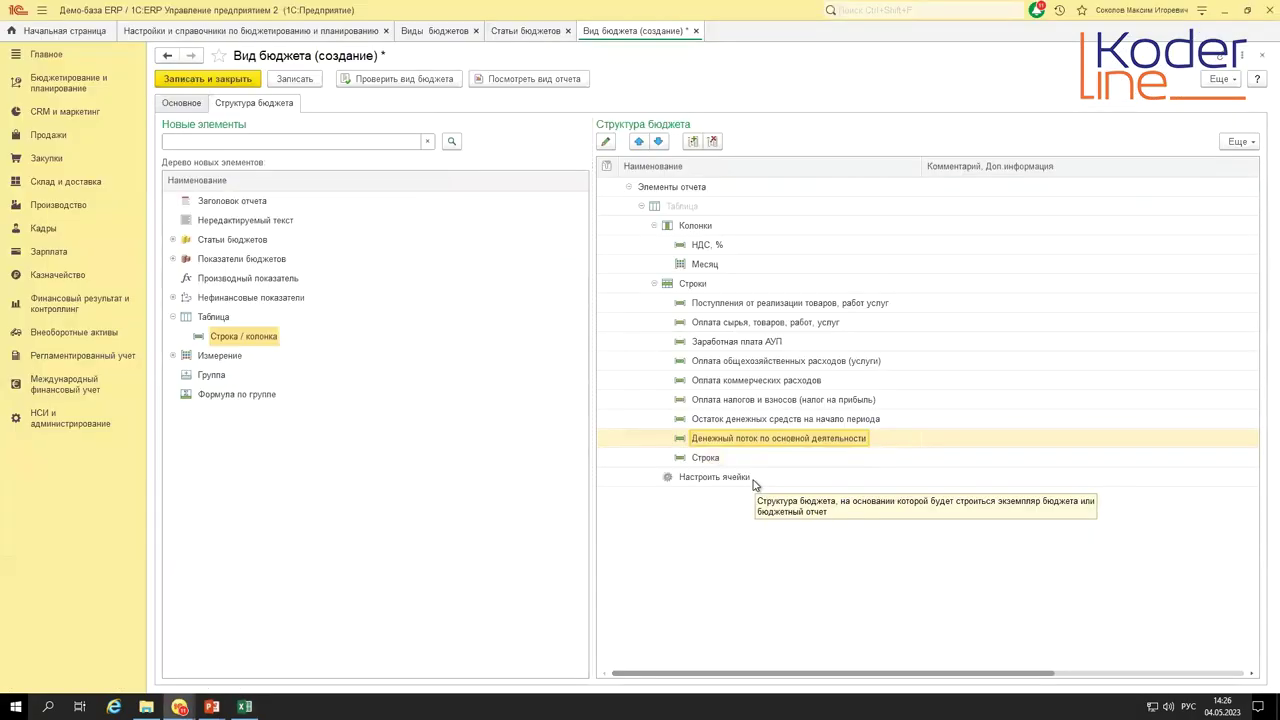
double_click(705, 458)
key(ctrl+v)
key(ctrl+Return)
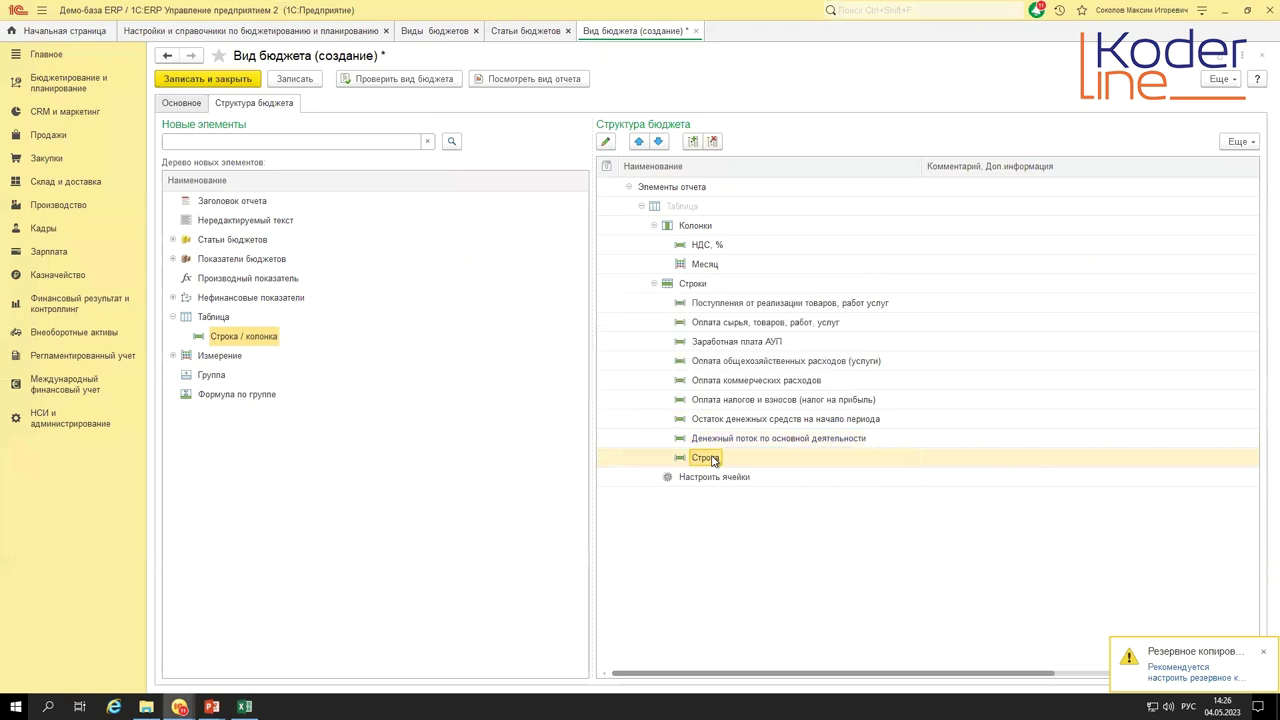
- Move the row Остаток денежных средств на начало периода up to be the first of the table's rows
click(726, 420)
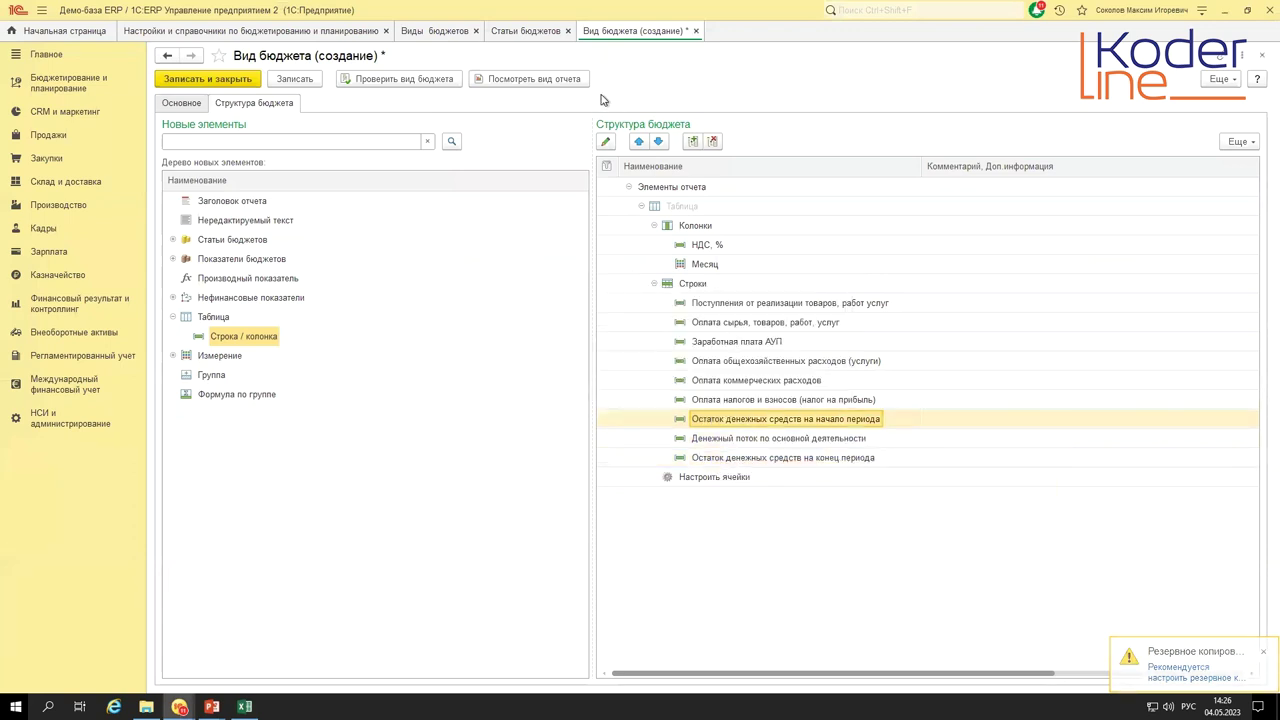
click(638, 141)
click(638, 141)
click(638, 141)
click(638, 141)
click(638, 141)
click(638, 141)
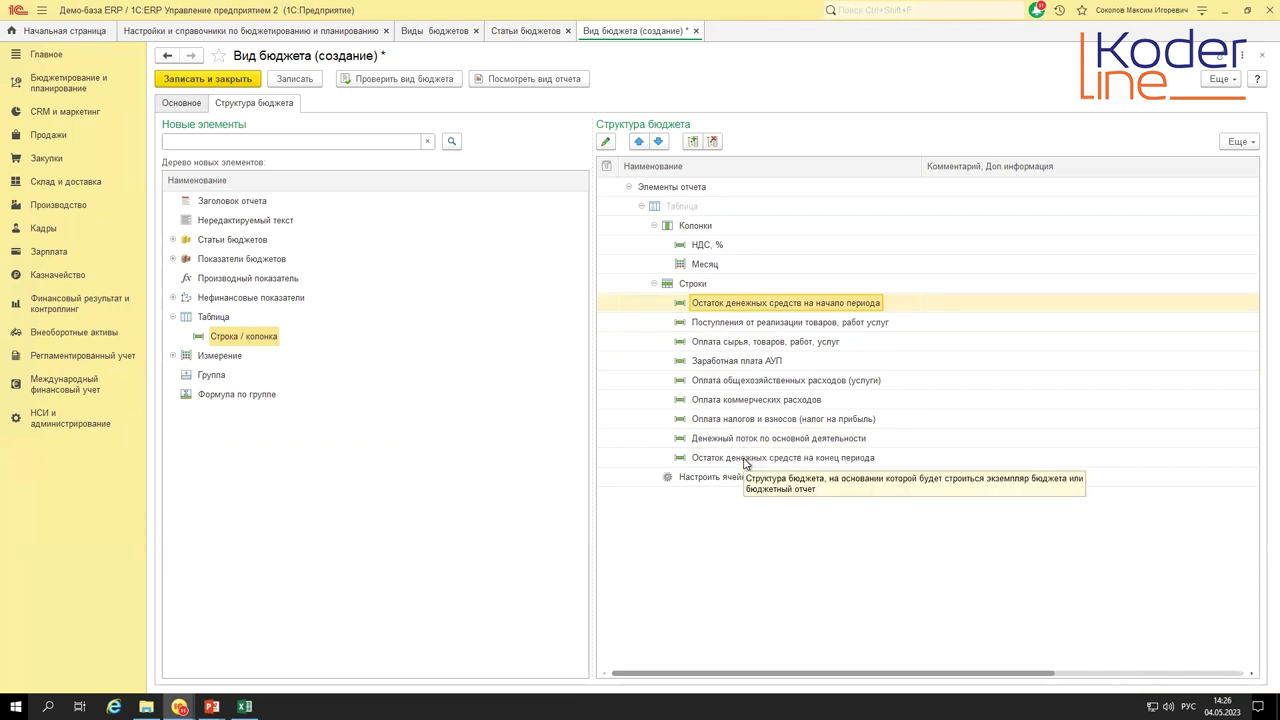
- Add a group to the table's rows and place it directly below Остаток денежных средств на начало периода
drag(202, 378, 700, 290)
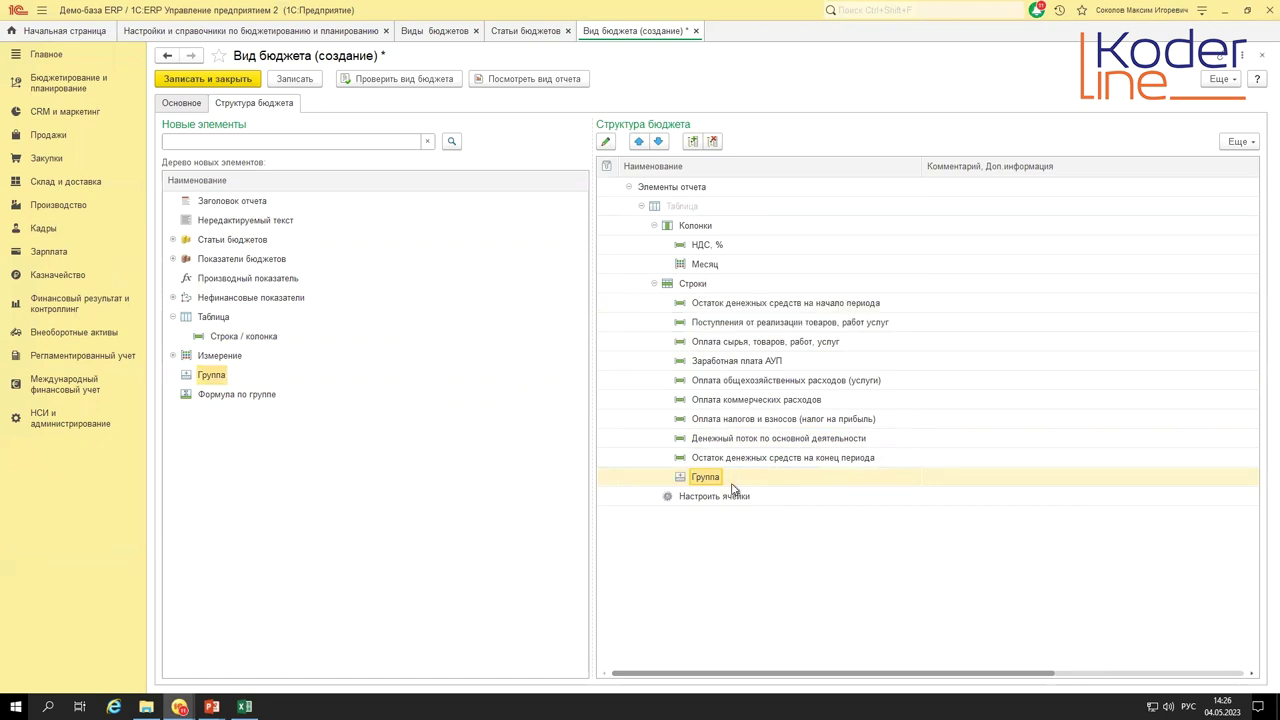
click(639, 141)
click(639, 141)
click(639, 141)
click(639, 141)
click(639, 141)
click(639, 141)
click(639, 141)
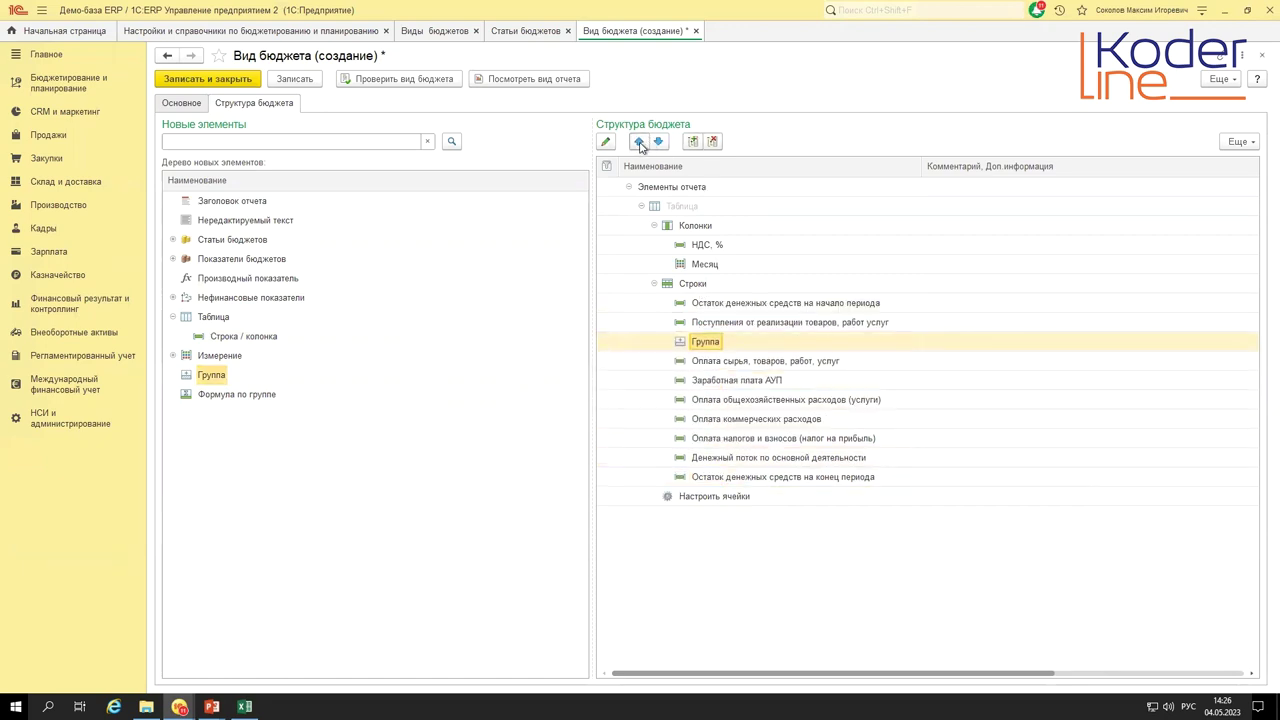
click(639, 141)
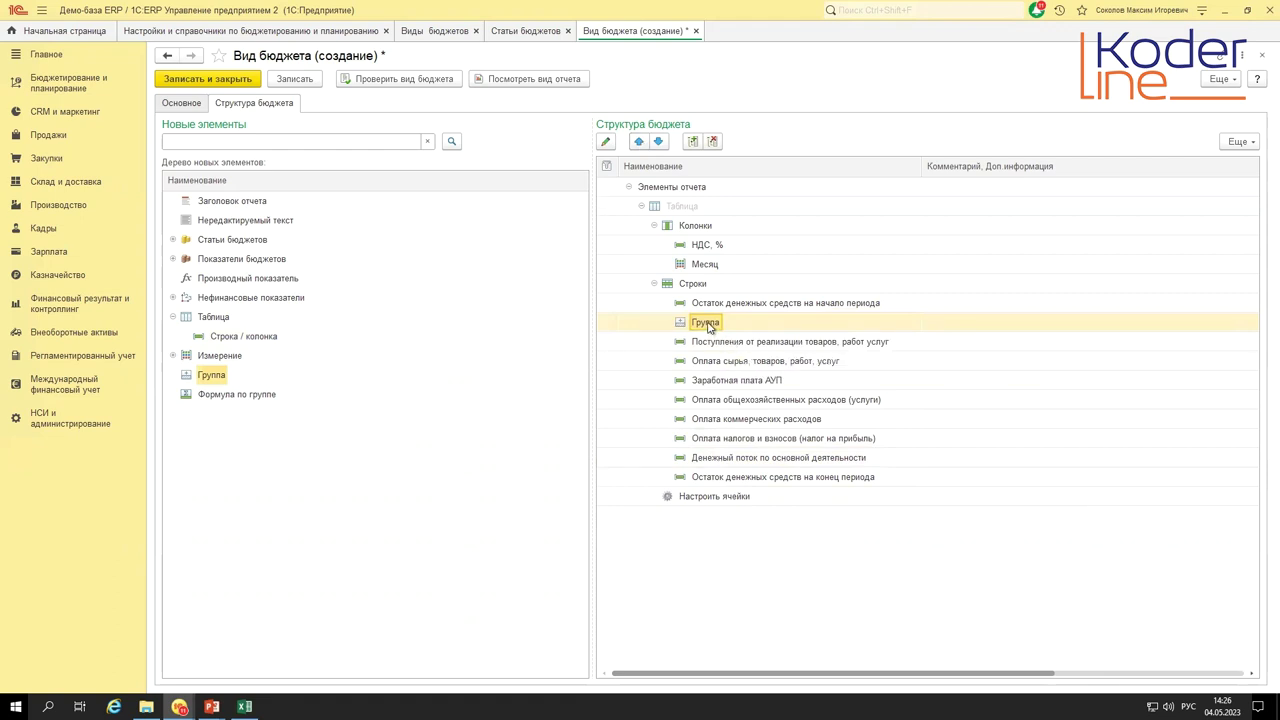
- Duplicate the group in the table's rows and place the copy directly below the row Поступления от реализации товаров, работ услуг
key(F9)
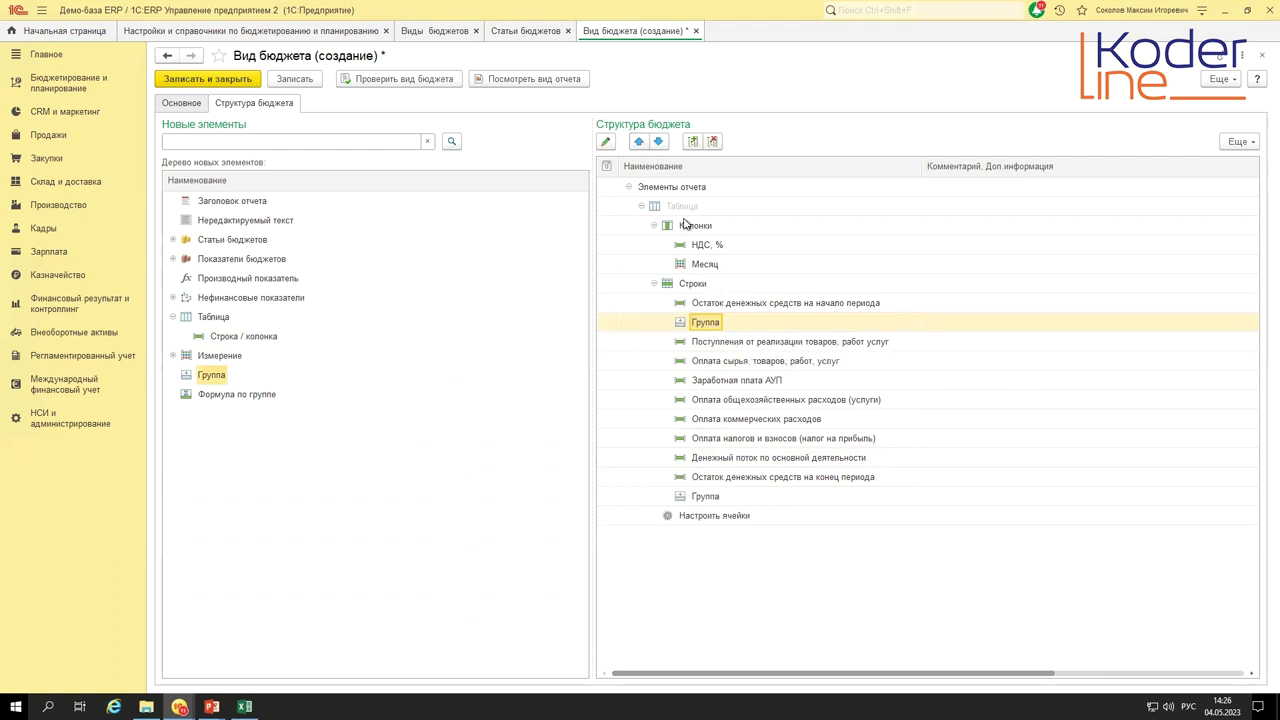
click(705, 496)
click(639, 141)
click(639, 141)
click(639, 141)
click(639, 141)
click(639, 141)
click(639, 141)
click(639, 141)
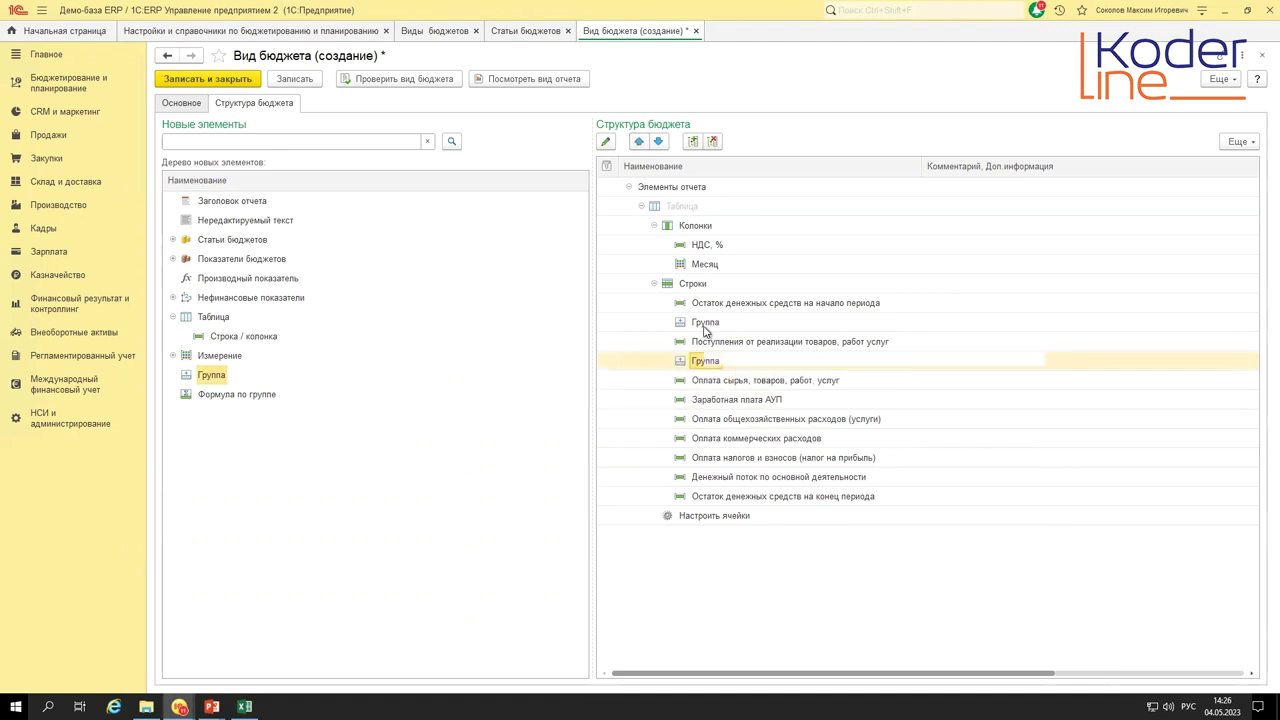
- Title the first group Поступления от реализации товаров, работ услуг and move the row of the same name into it
click(725, 341)
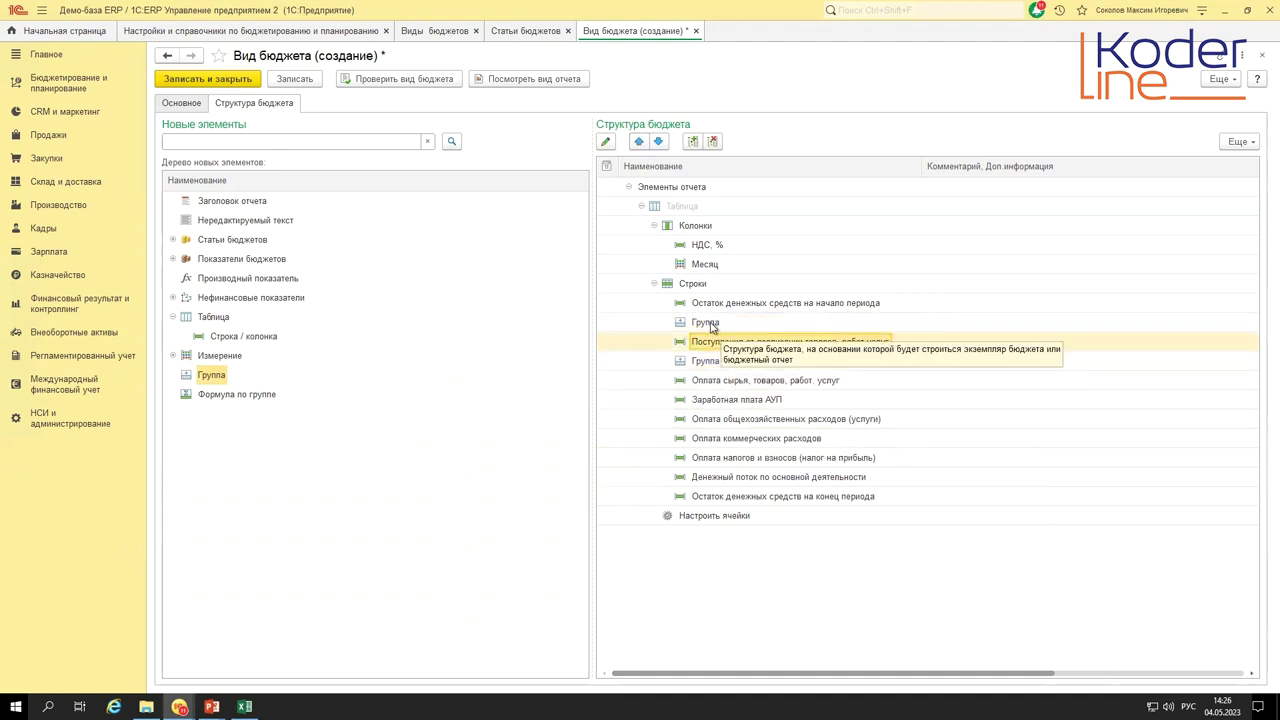
double_click(706, 323)
triple_click(634, 345)
key(ctrl+v)
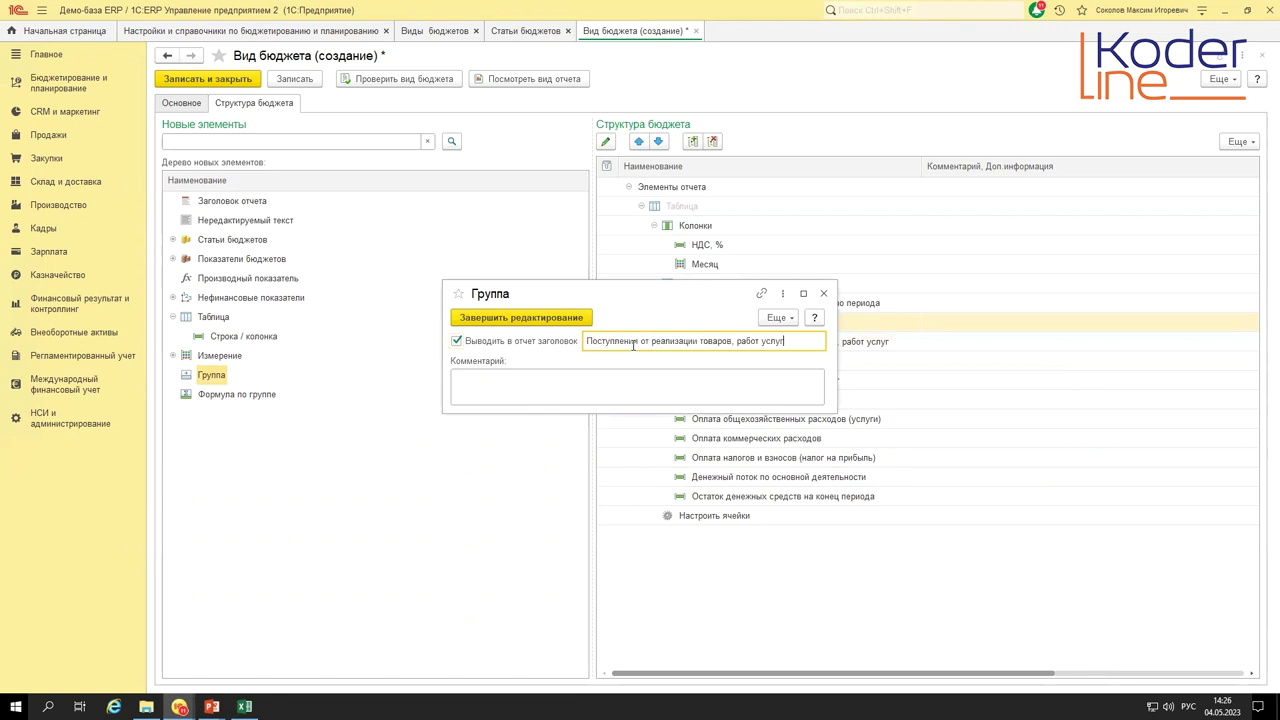
click(575, 319)
click(735, 340)
drag(735, 340, 750, 330)
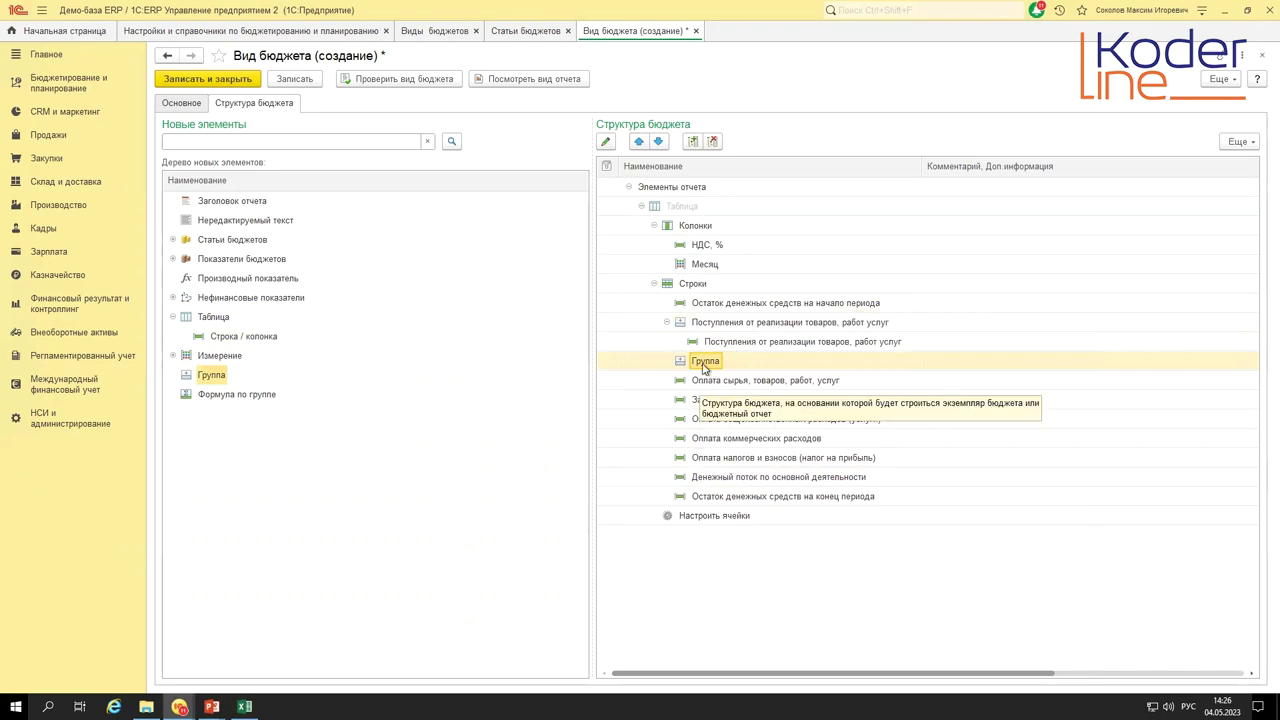
- Title the second group Выплаты денежных средств, copying the title from Excel
click(244, 707)
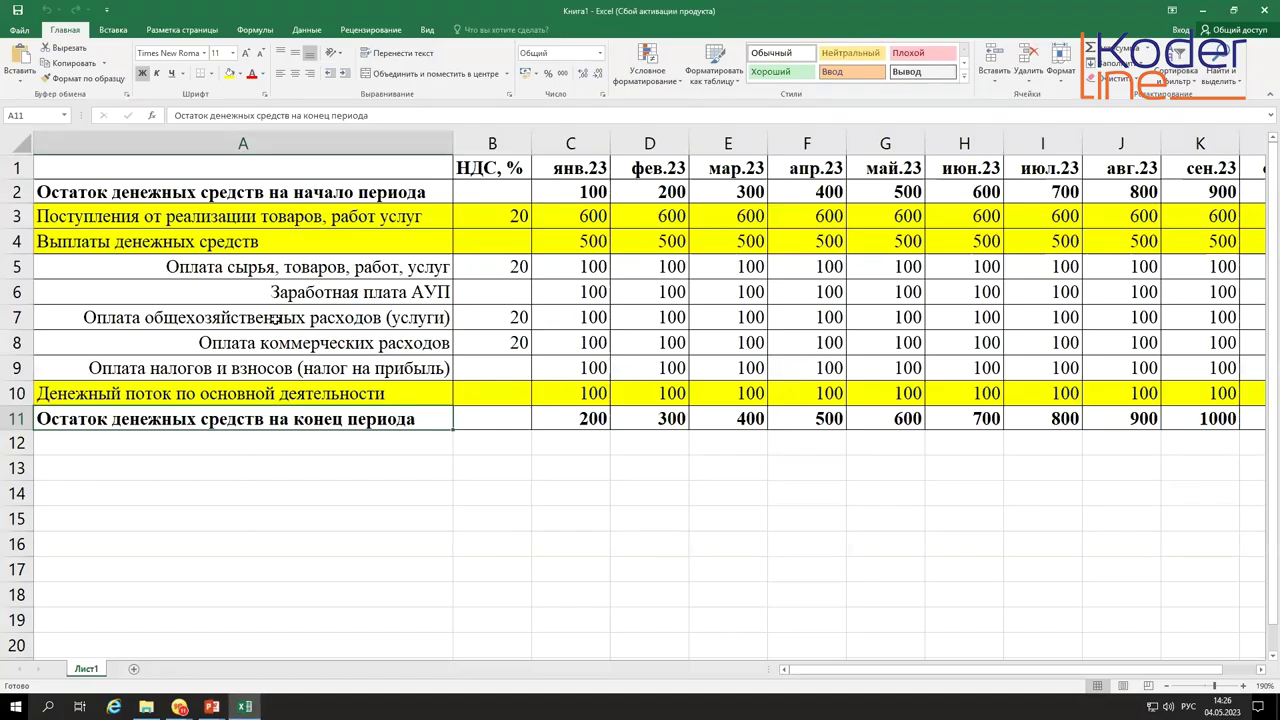
click(255, 243)
key(alt+Tab)
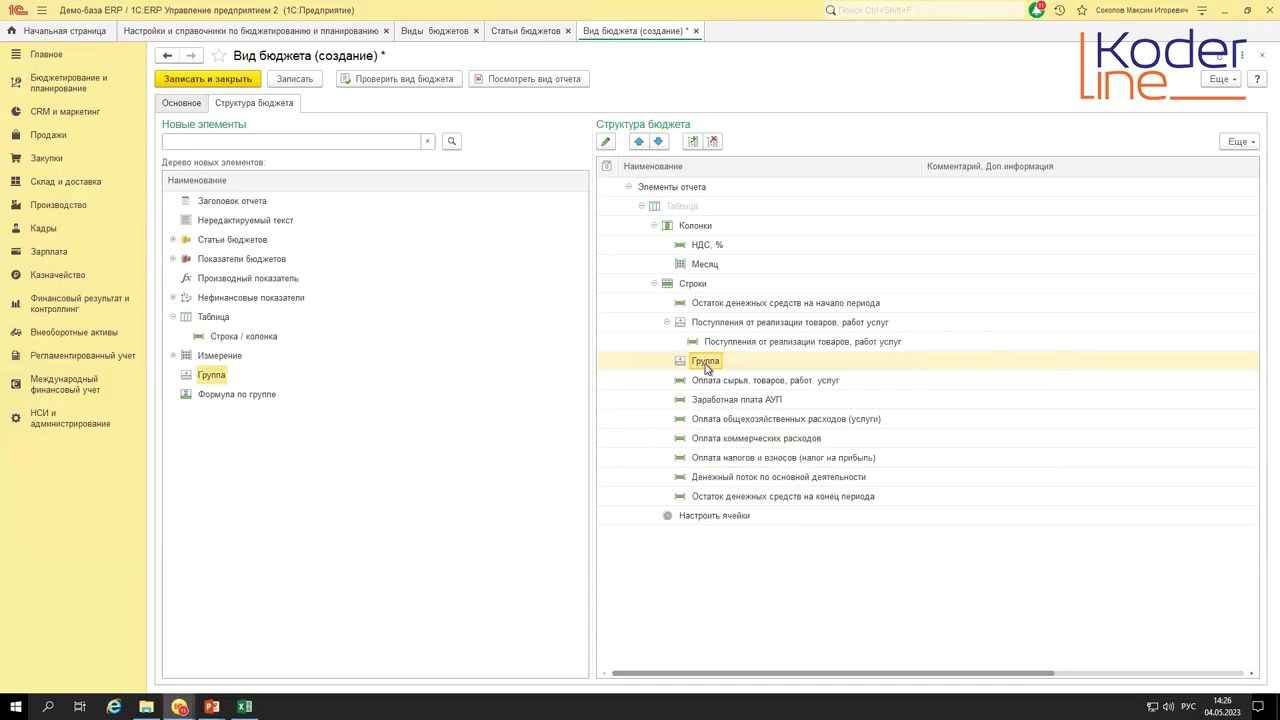
double_click(706, 364)
double_click(651, 340)
text(Выплаты денежных средств)
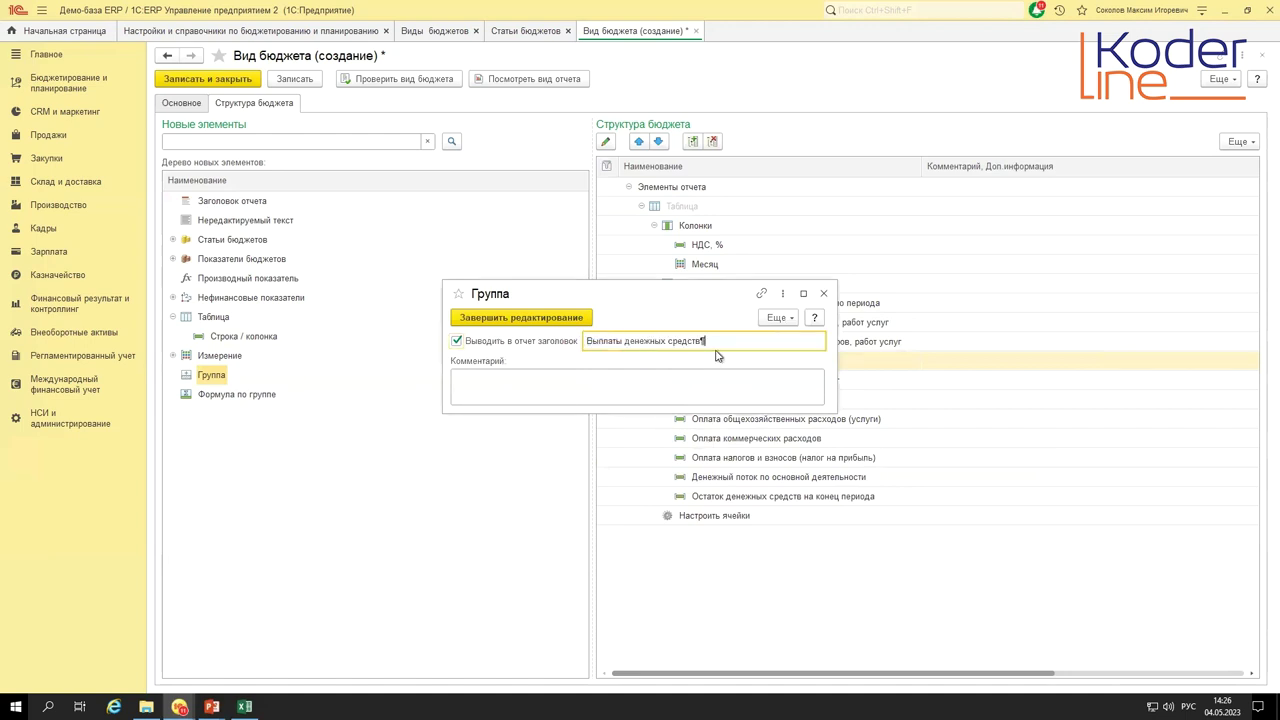
click(561, 318)
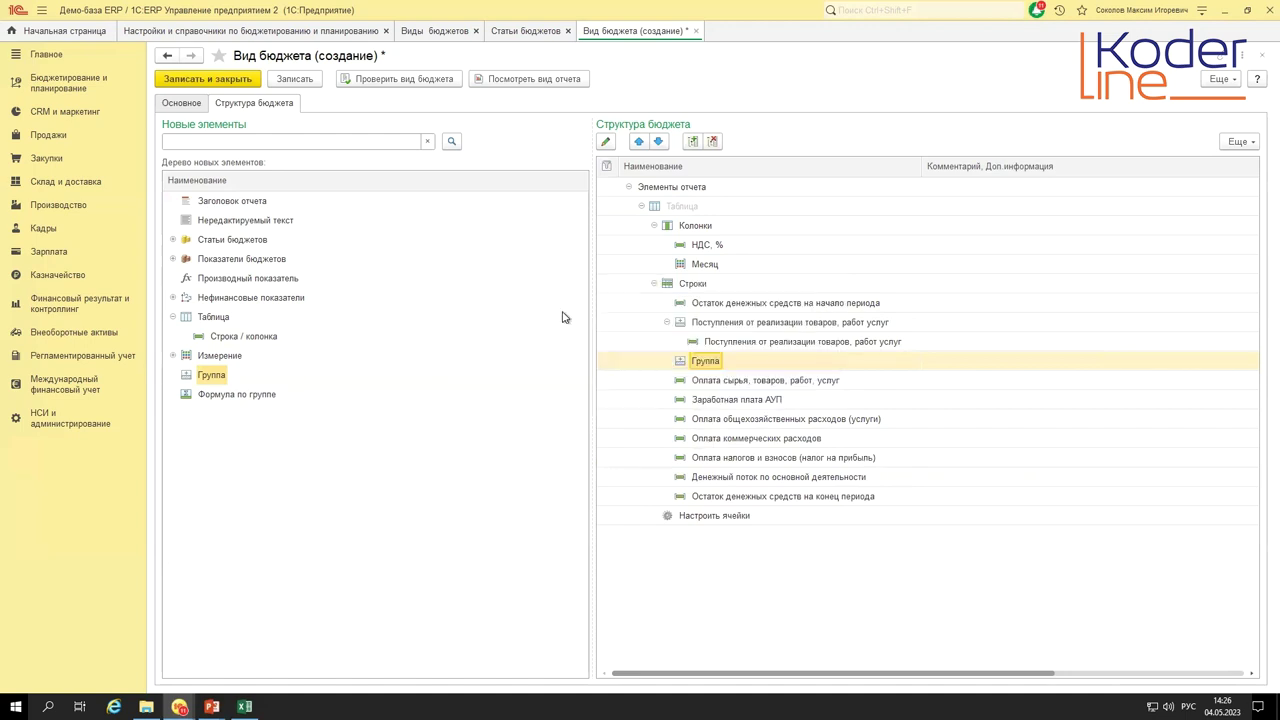
- Move the five rows from Оплата сырья, товаров, работ, услуг to Оплата налогов и взносов into the group Выплаты денежных средств
click(714, 382)
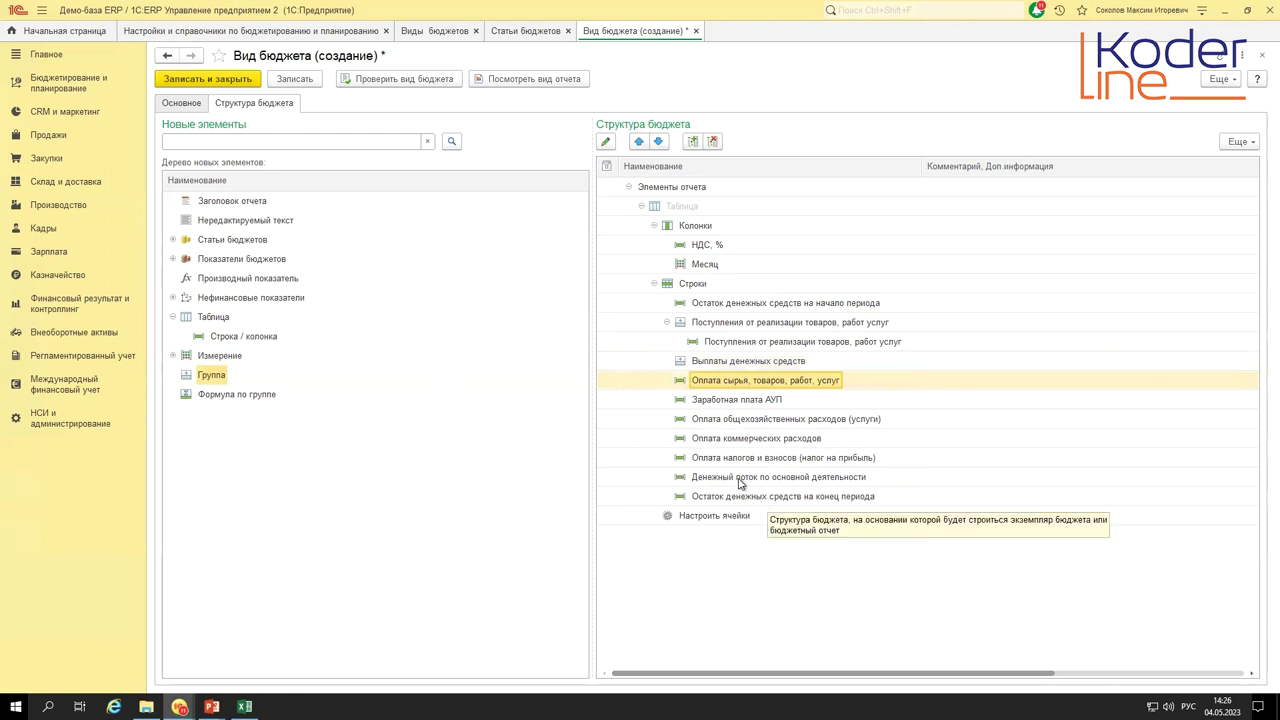
shift+click(737, 460)
drag(735, 385, 767, 368)
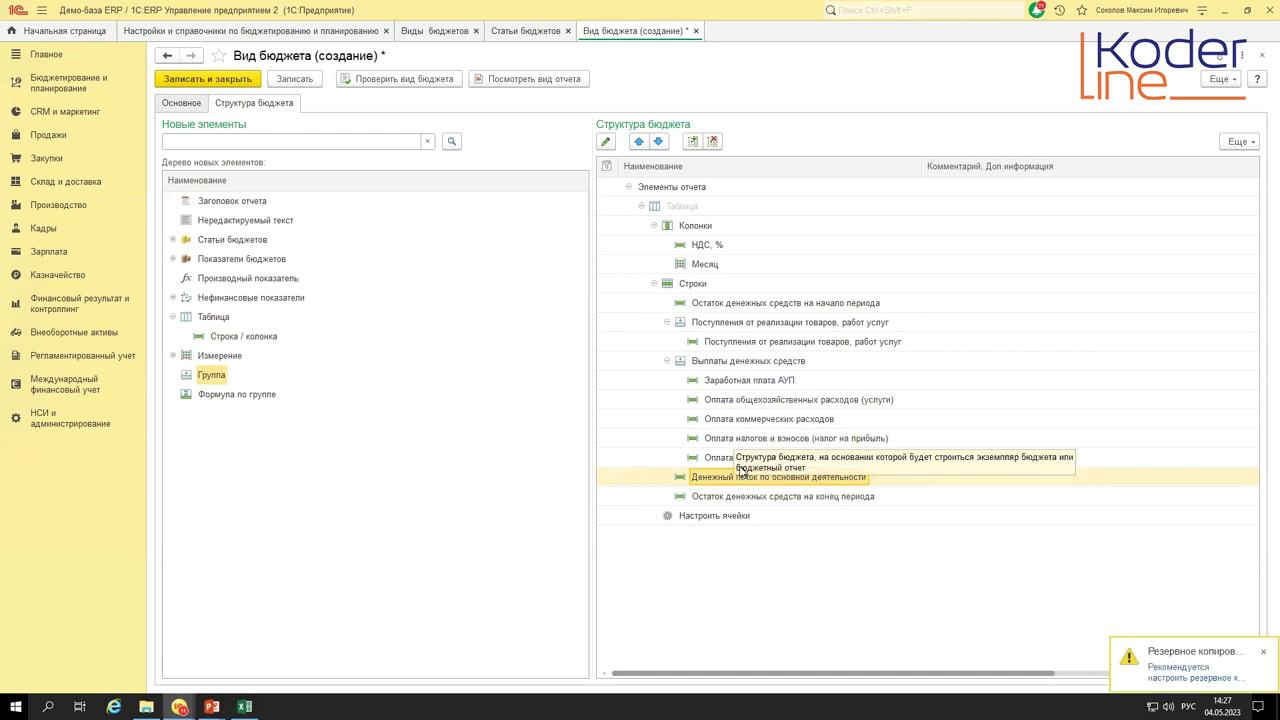
- Add a group formula to both the Поступления от реализации товаров, работ услуг and Выплаты денежных средств groups
click(740, 360)
click(258, 396)
drag(258, 396, 695, 327)
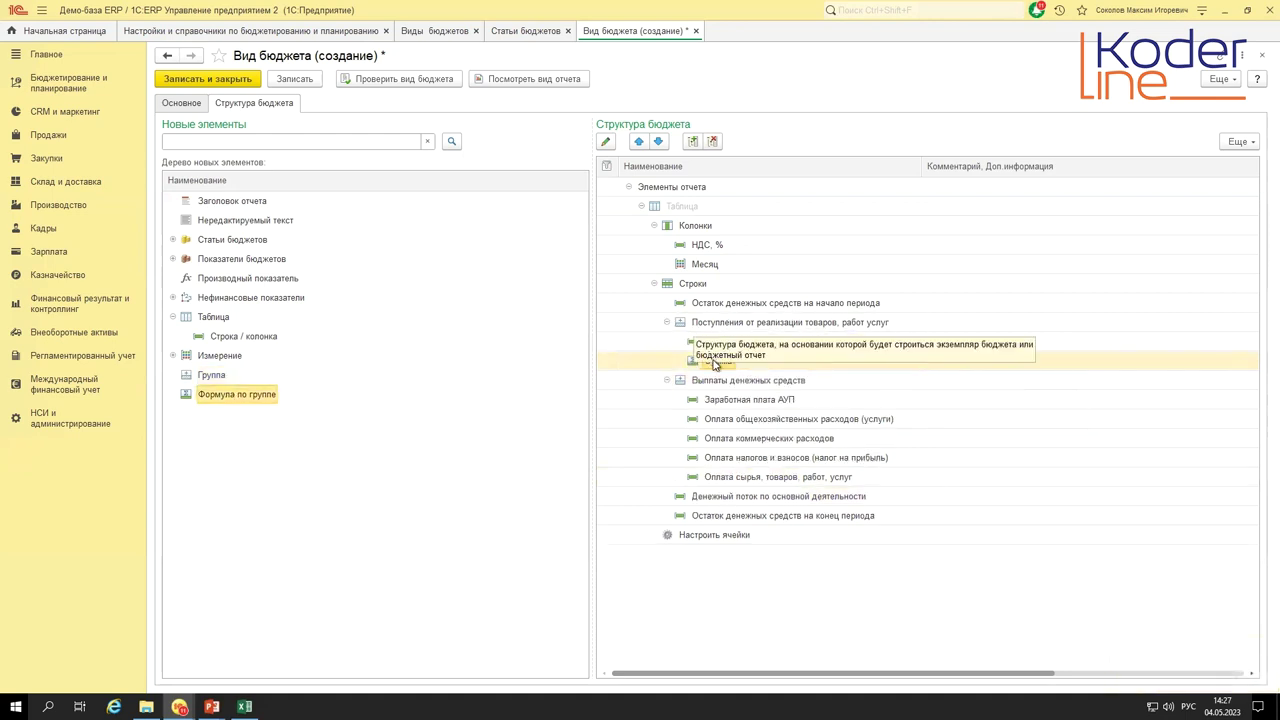
drag(474, 394, 727, 382)
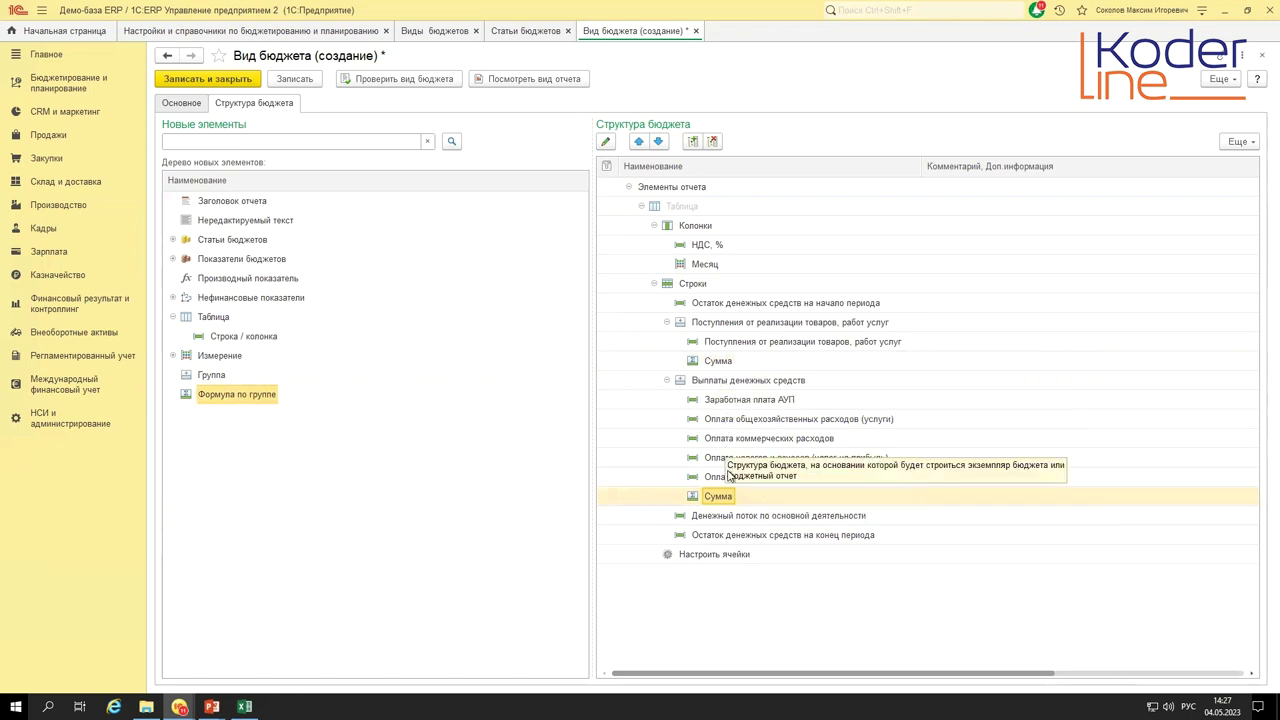
- Open the table's cell settings and enlarge the window to fit all the rows
double_click(713, 556)
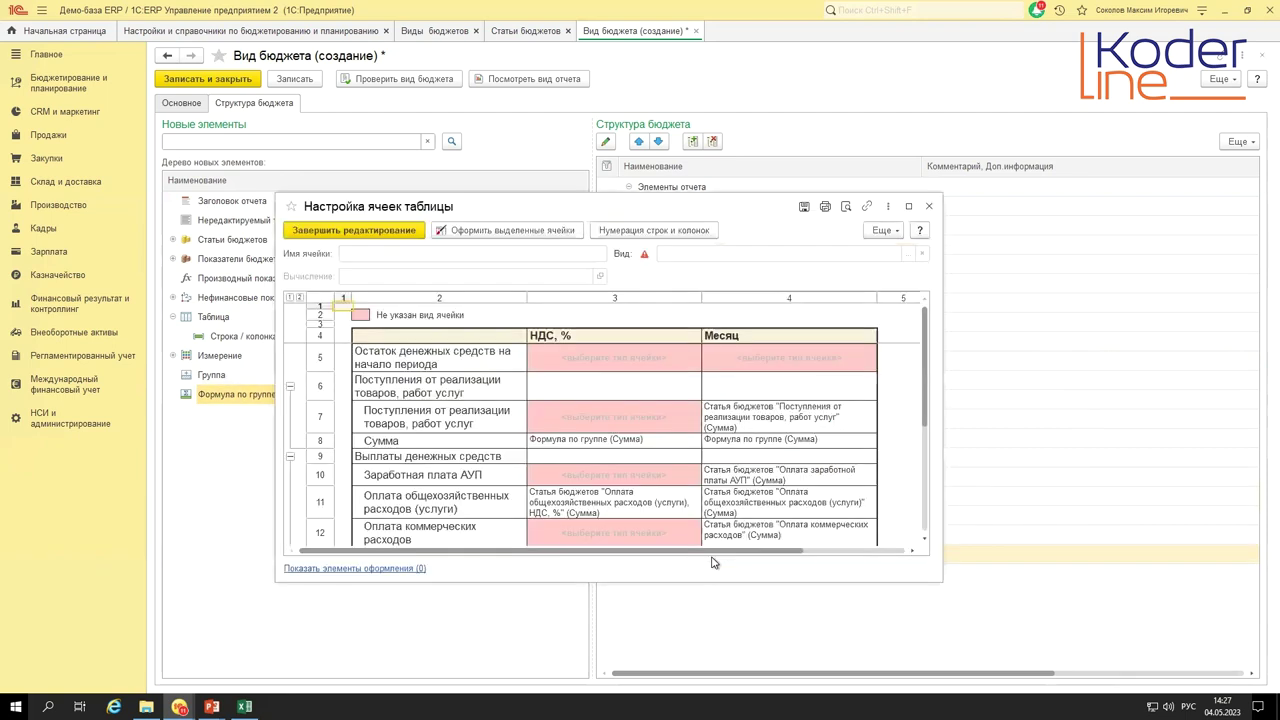
drag(940, 580, 1132, 684)
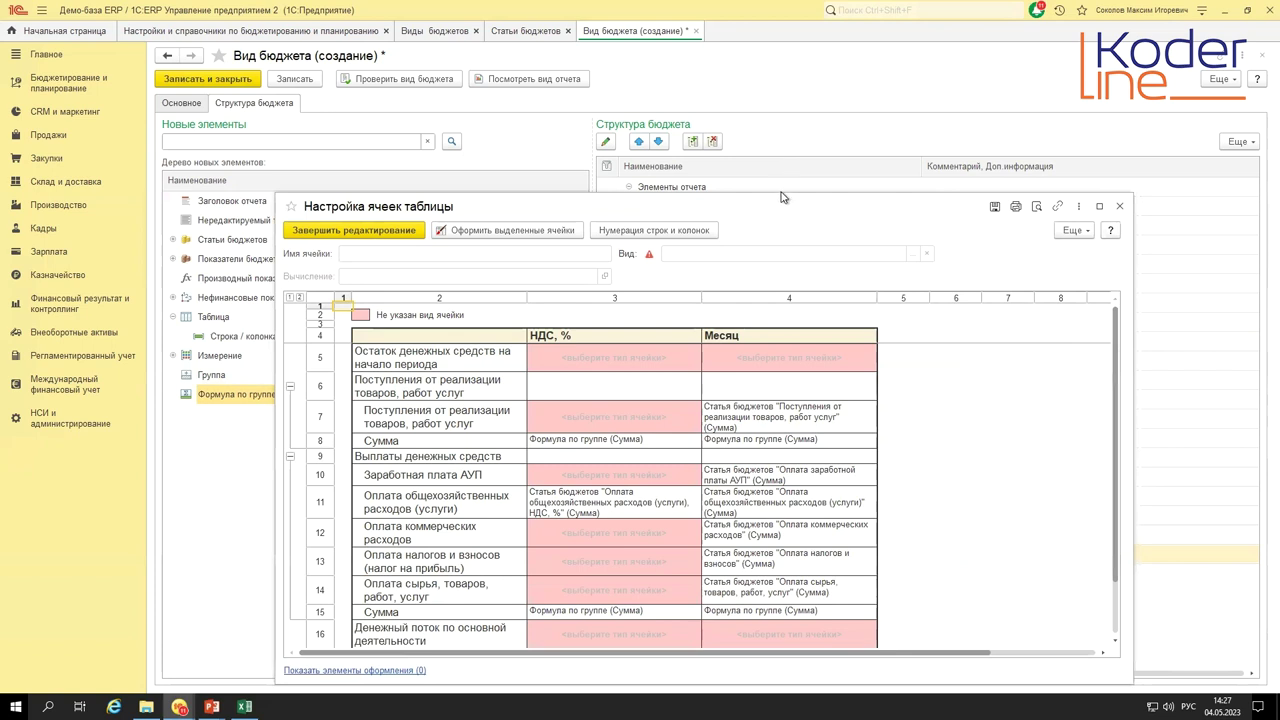
drag(781, 190, 777, 108)
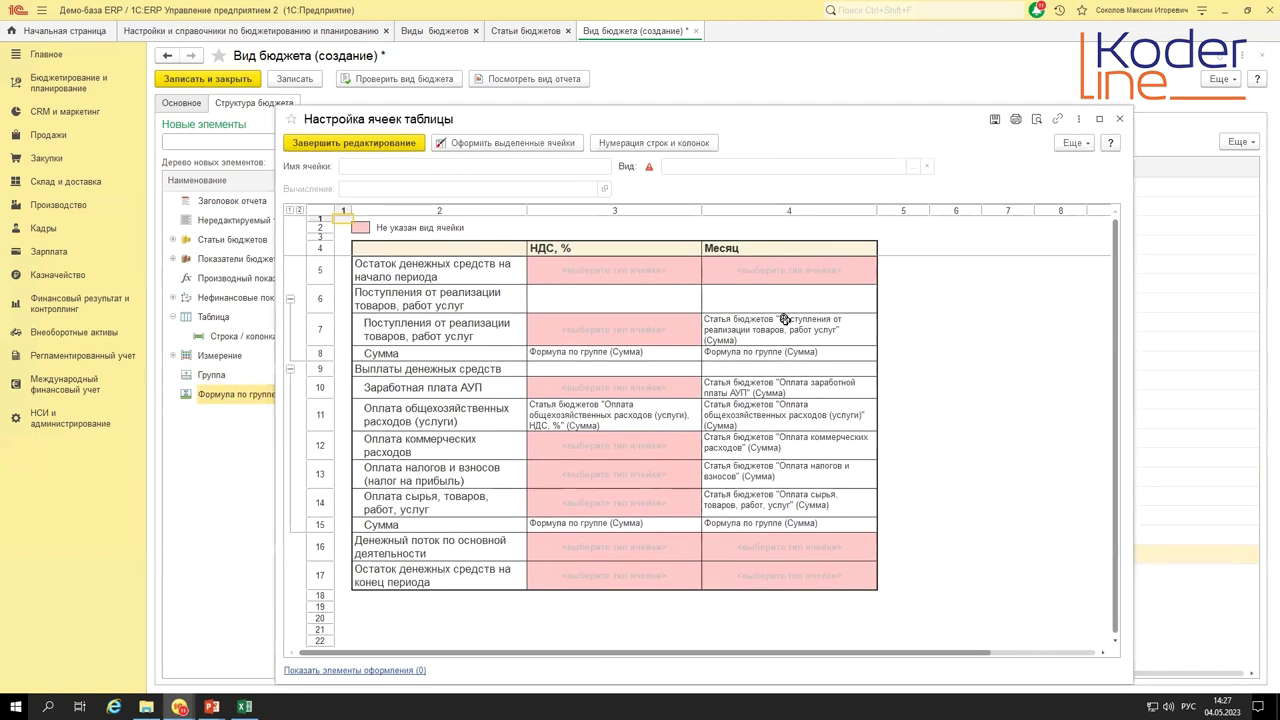
click(785, 319)
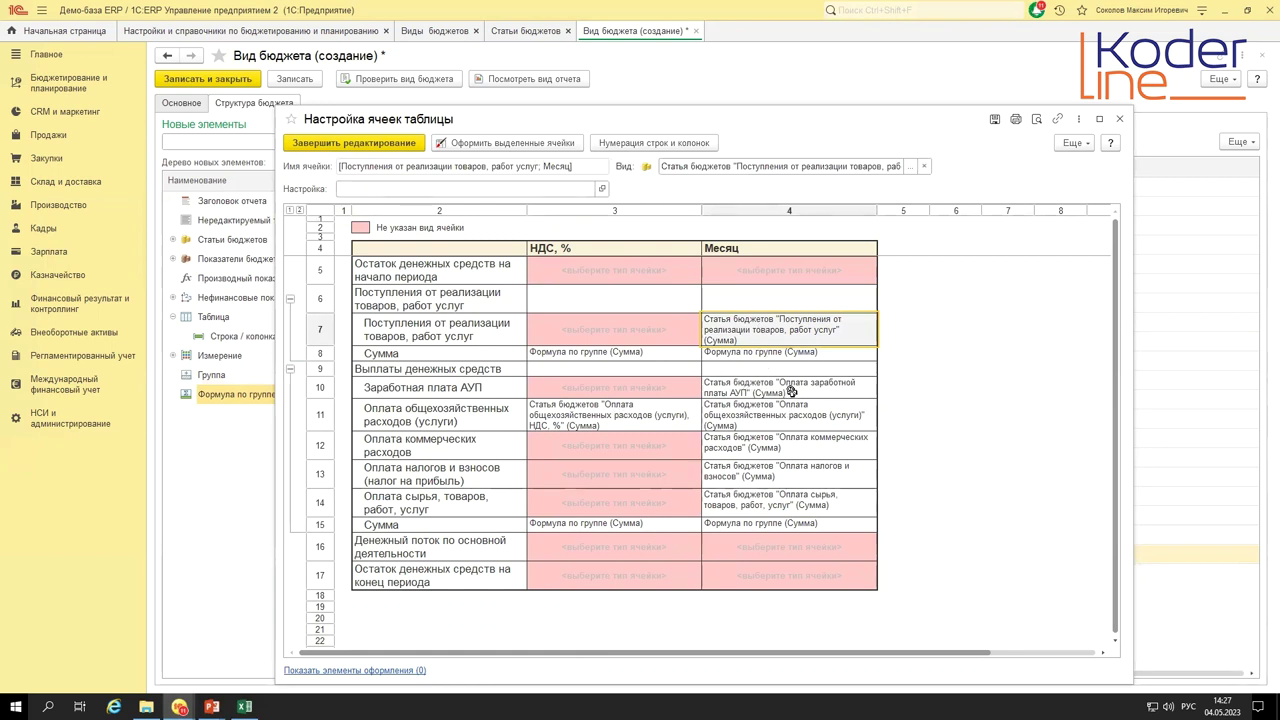
- Try the budget indicator Денежные средства in the Месяц cell of Остаток денежных средств на начало периода and clear the cell again
double_click(773, 275)
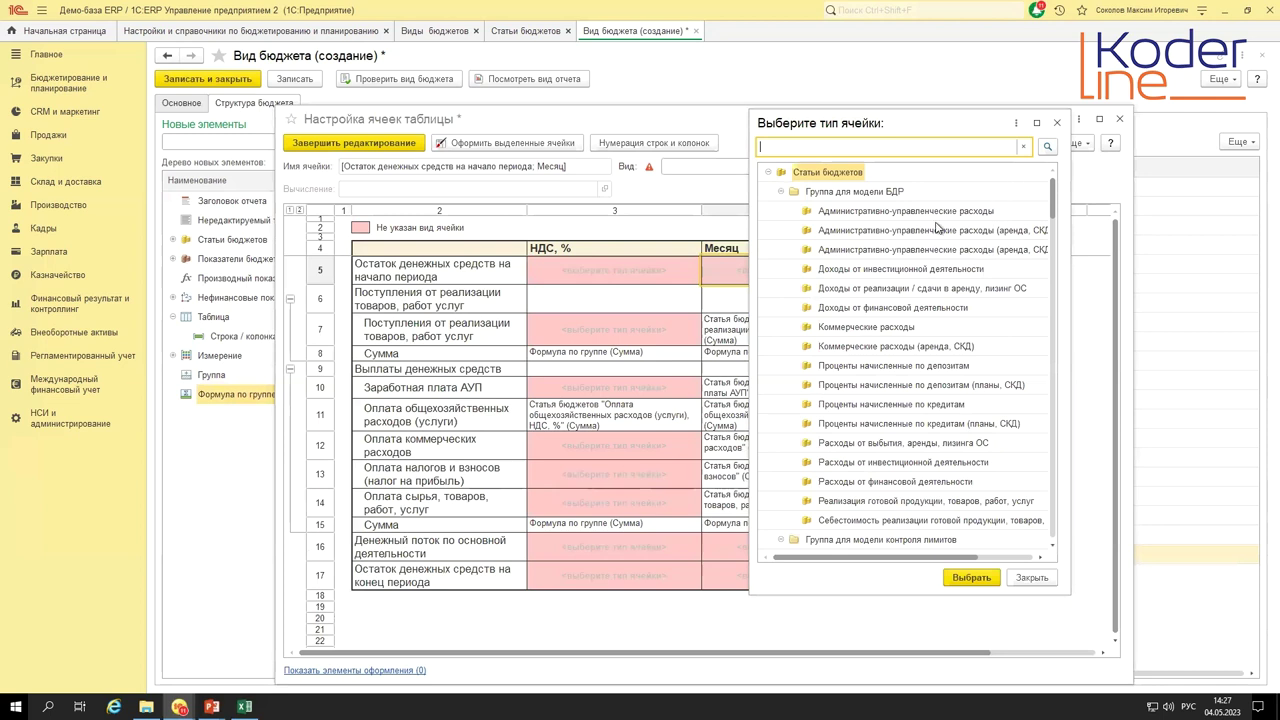
click(1056, 122)
drag(430, 267, 789, 270)
double_click(789, 270)
click(768, 173)
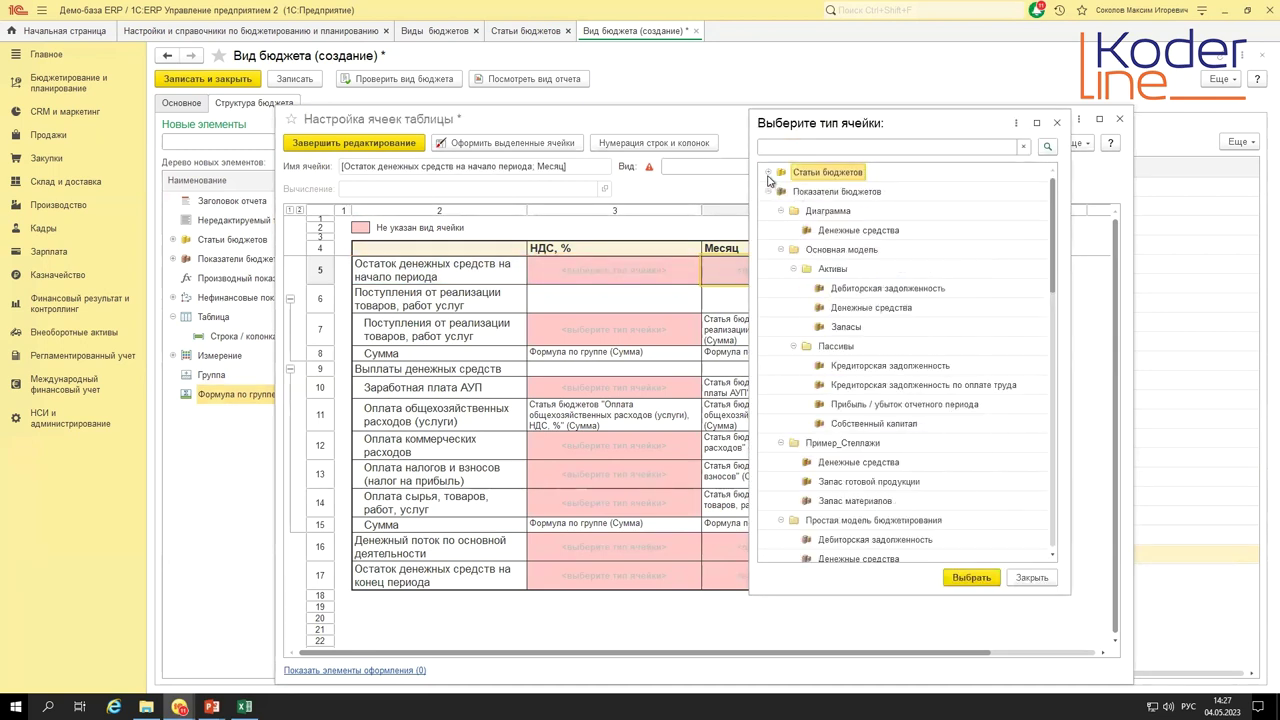
double_click(871, 308)
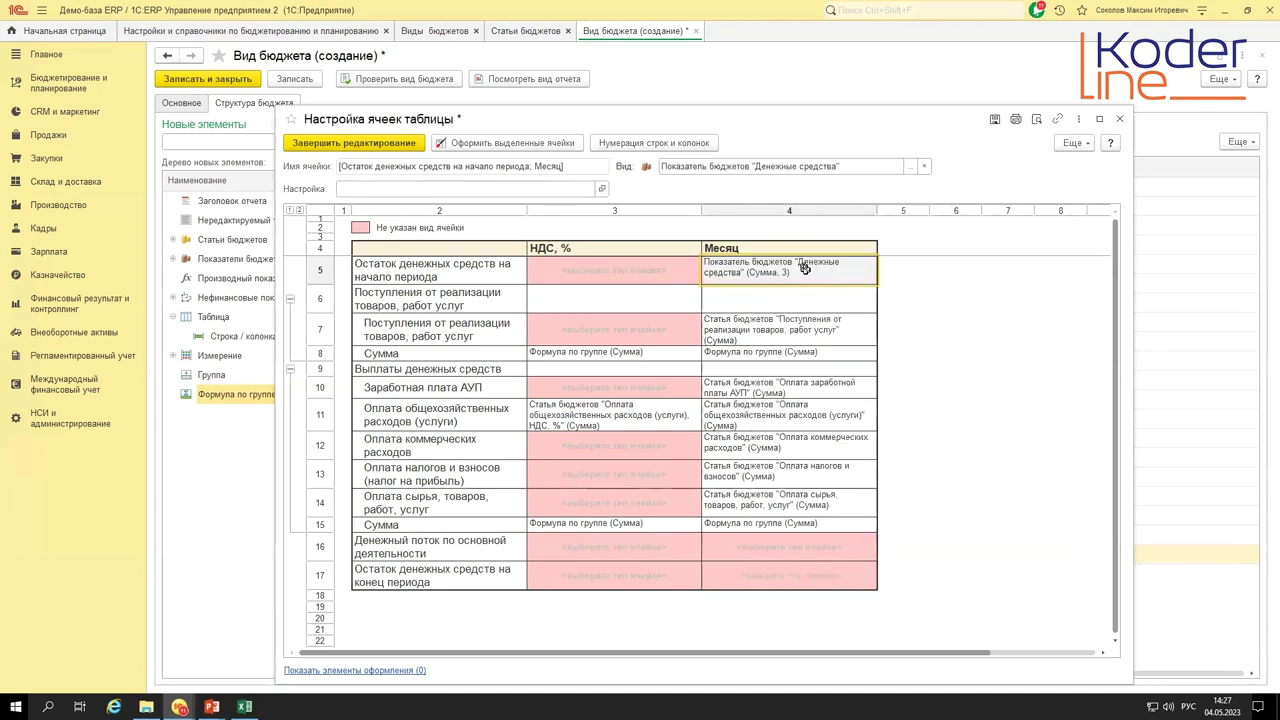
right_click(839, 275)
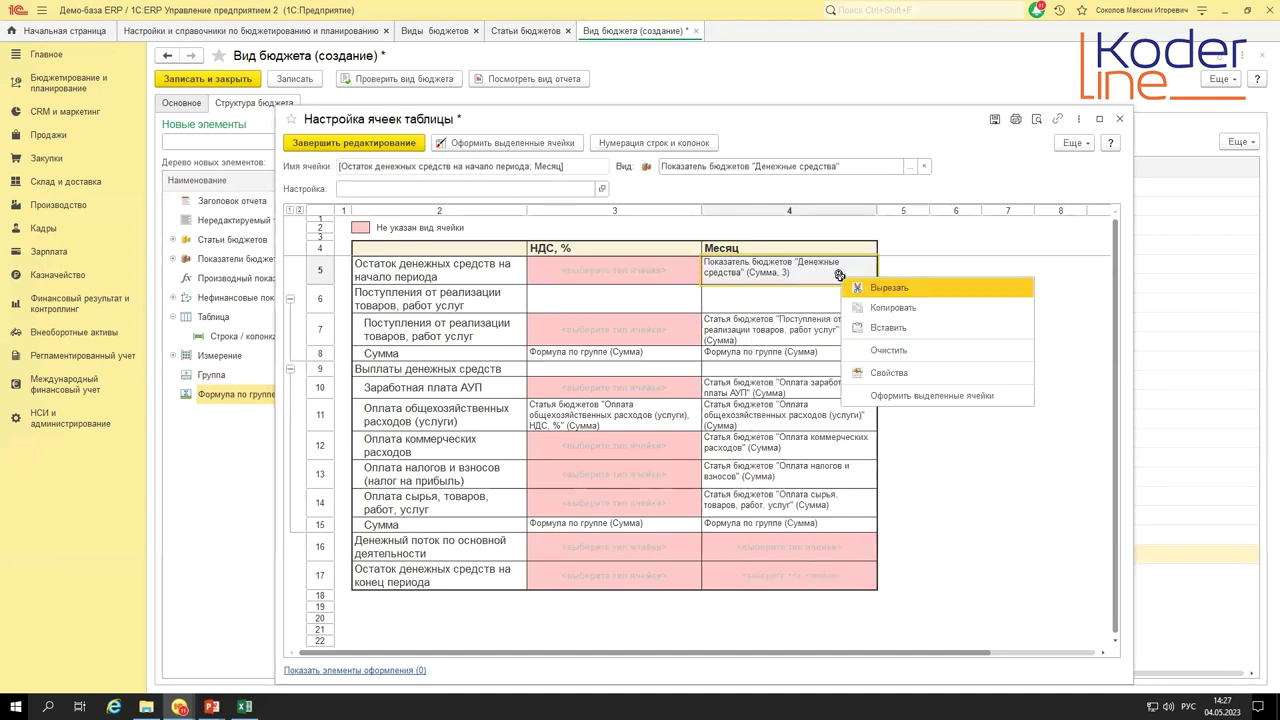
click(893, 349)
- Set the Месяц cell of Остаток денежных средств на начало периода to the indicator Денежные средства from Основная модель, Активы
click(797, 271)
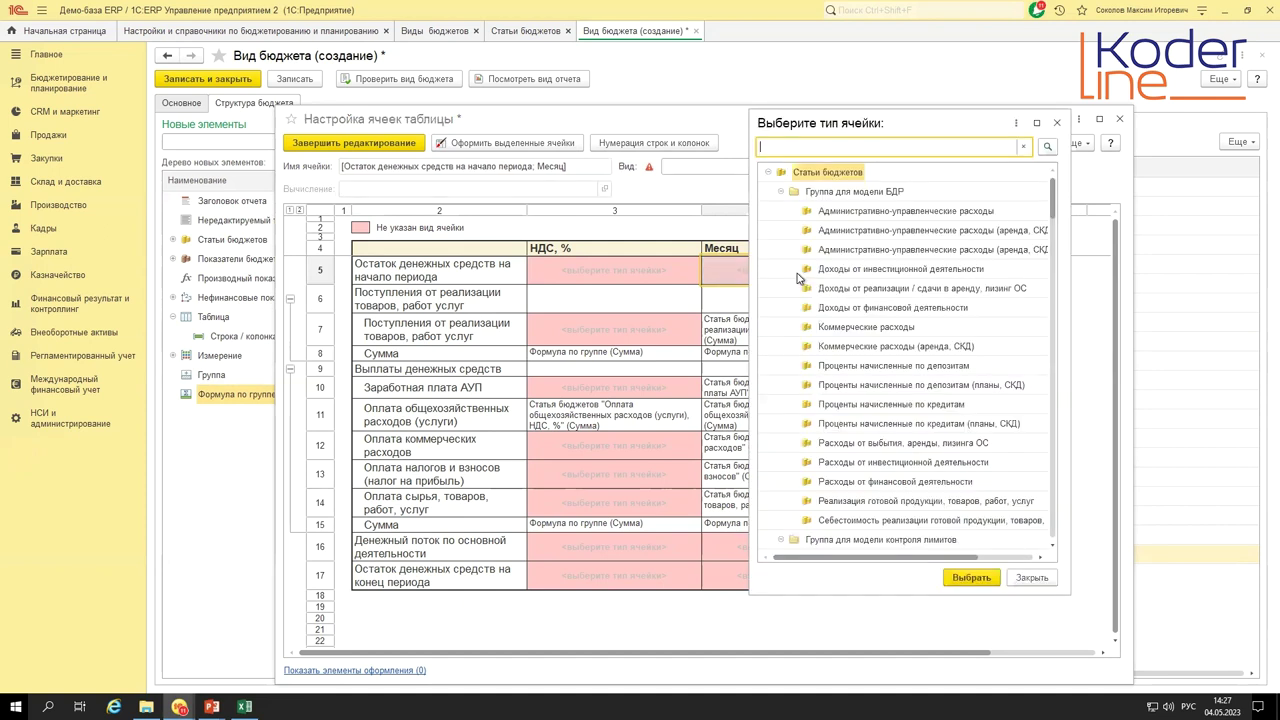
click(767, 173)
click(798, 192)
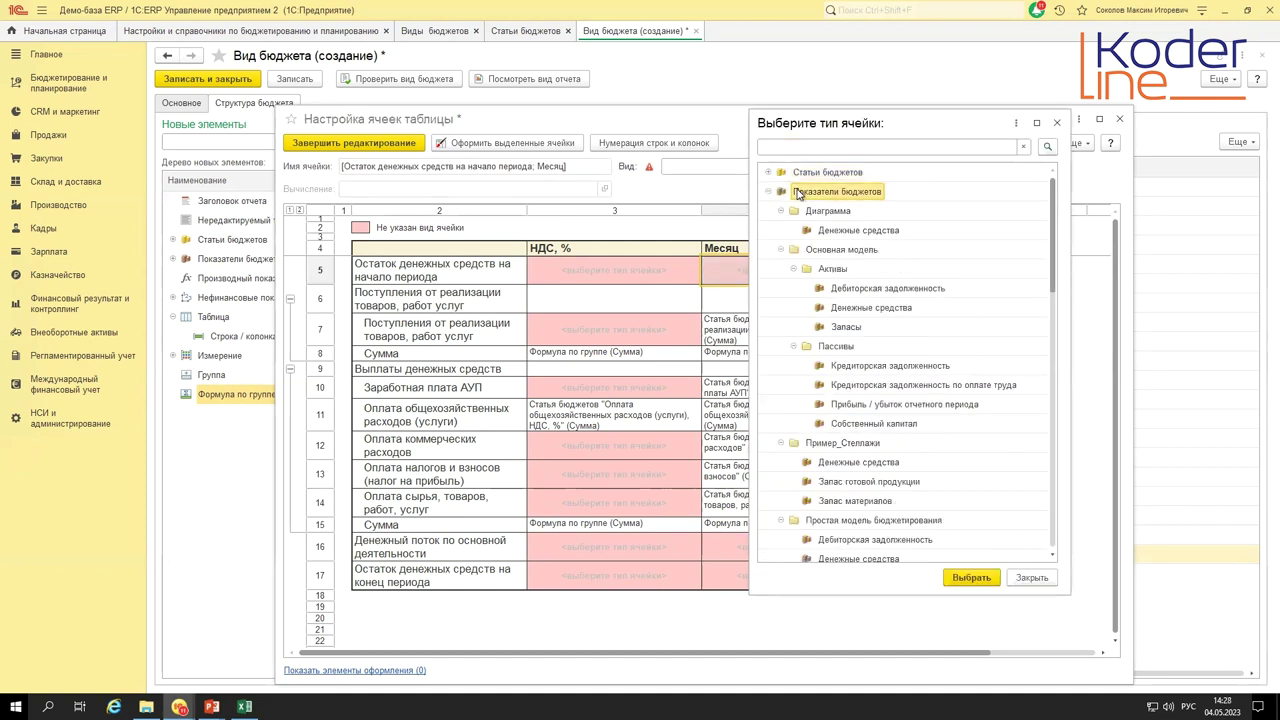
click(844, 310)
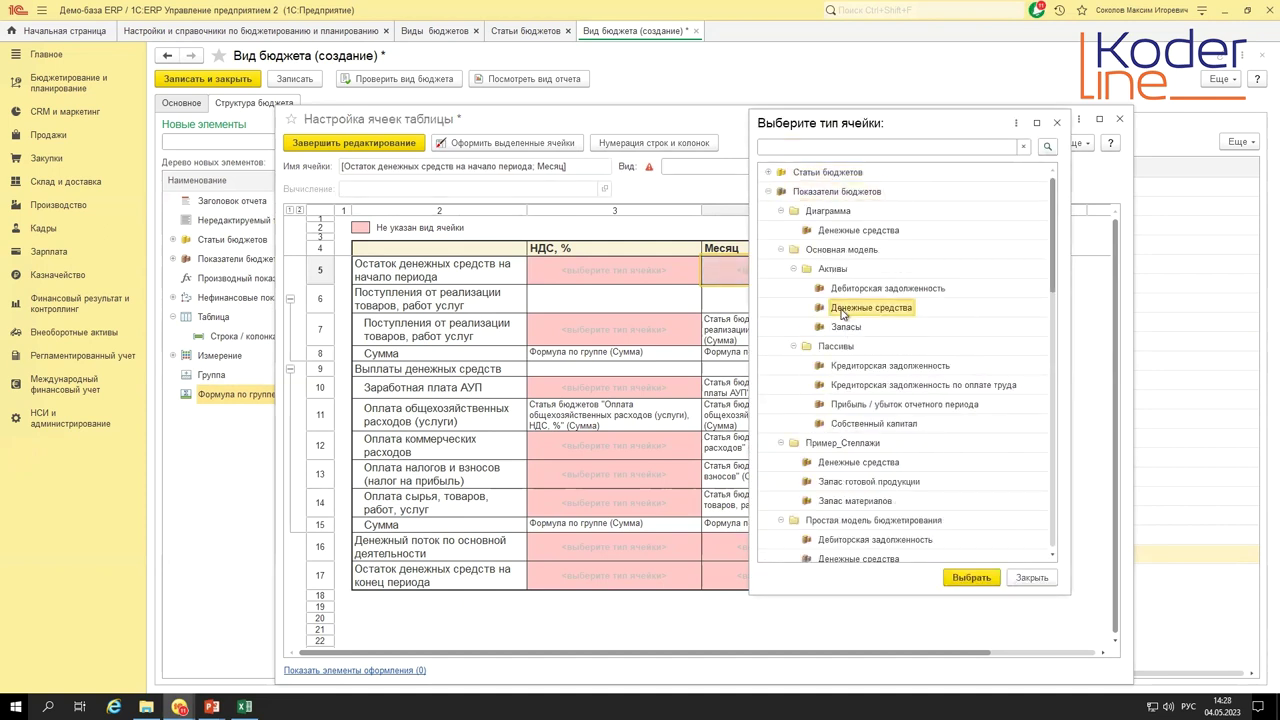
double_click(885, 312)
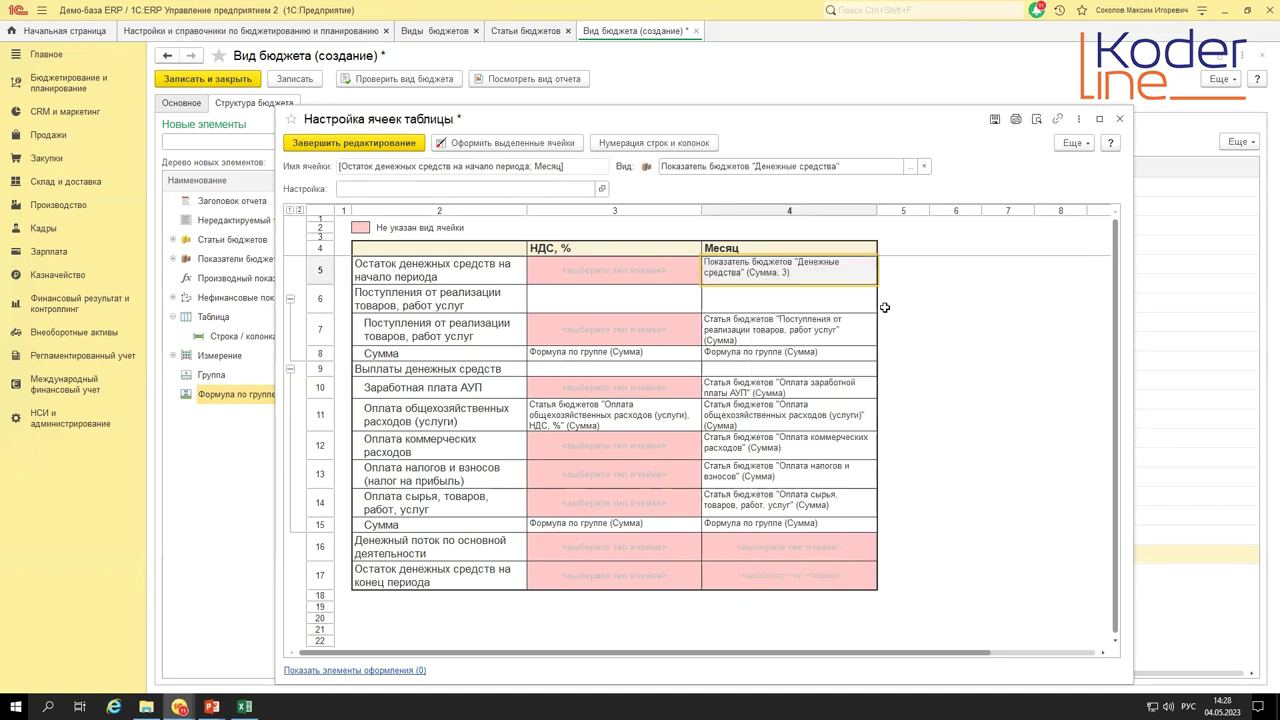
- Open the budget indicator Денежные средства from the Активы group of the Основная модель indicators
click(217, 32)
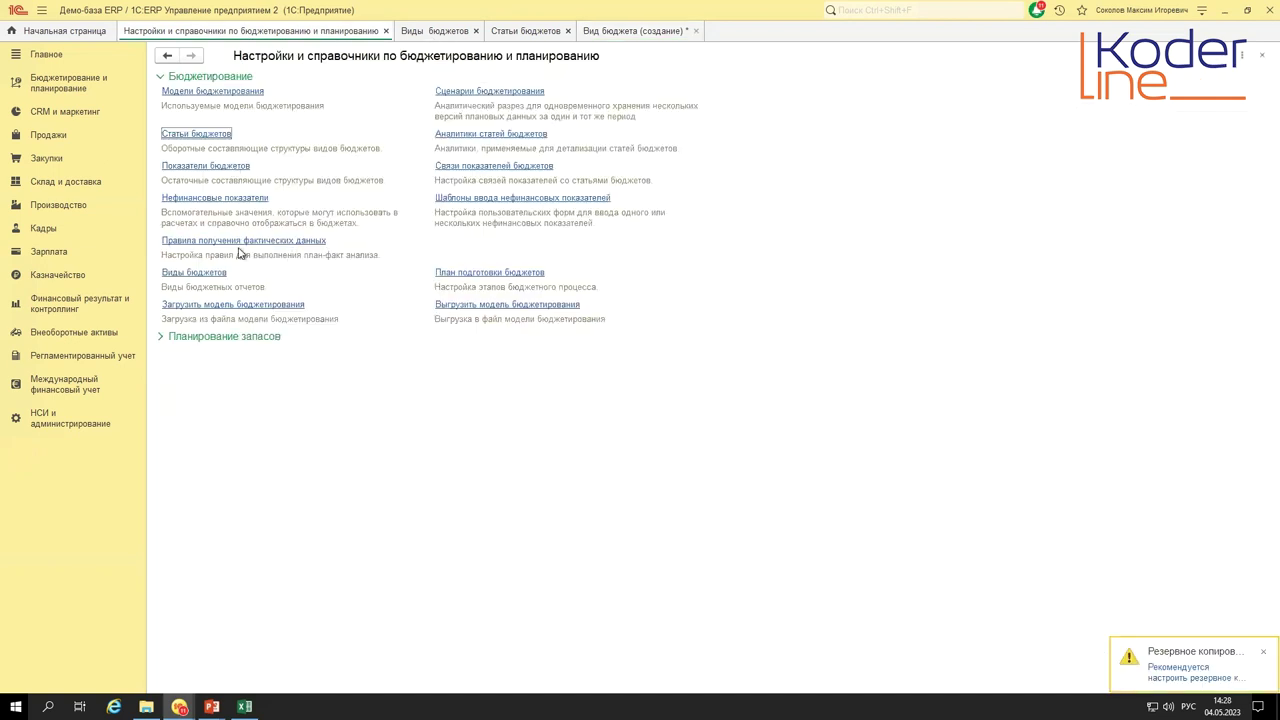
click(203, 168)
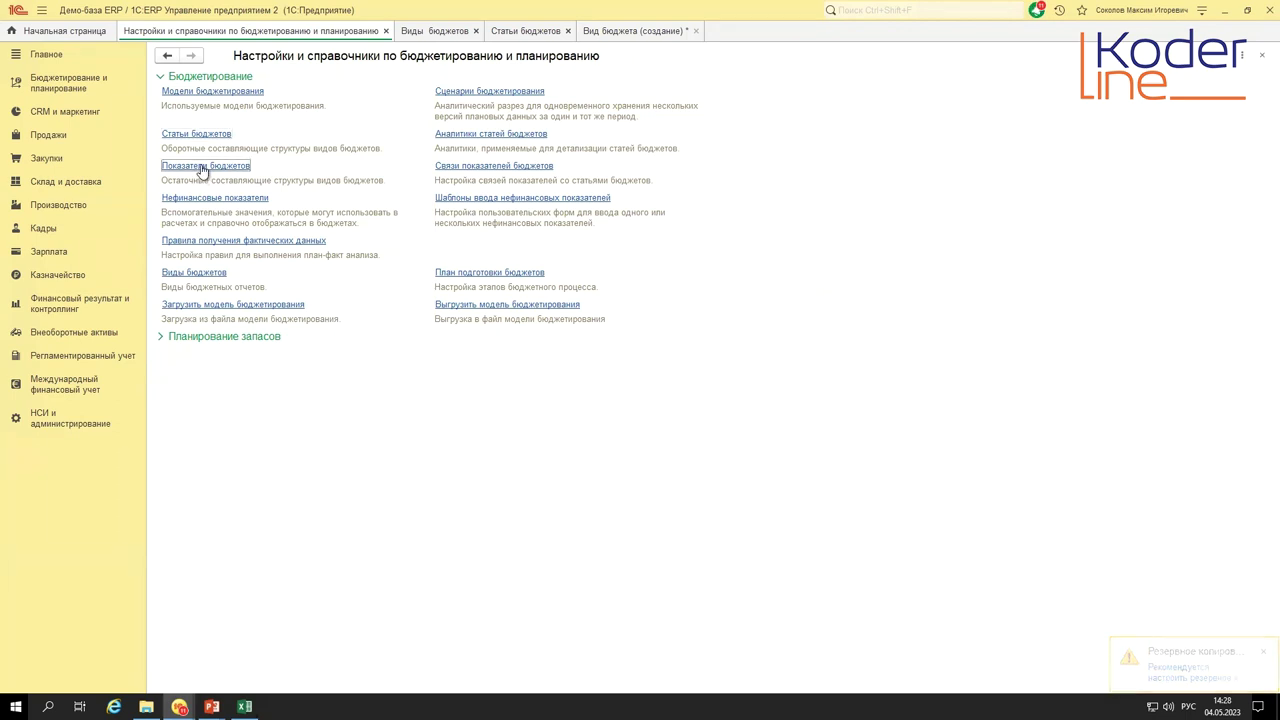
double_click(205, 145)
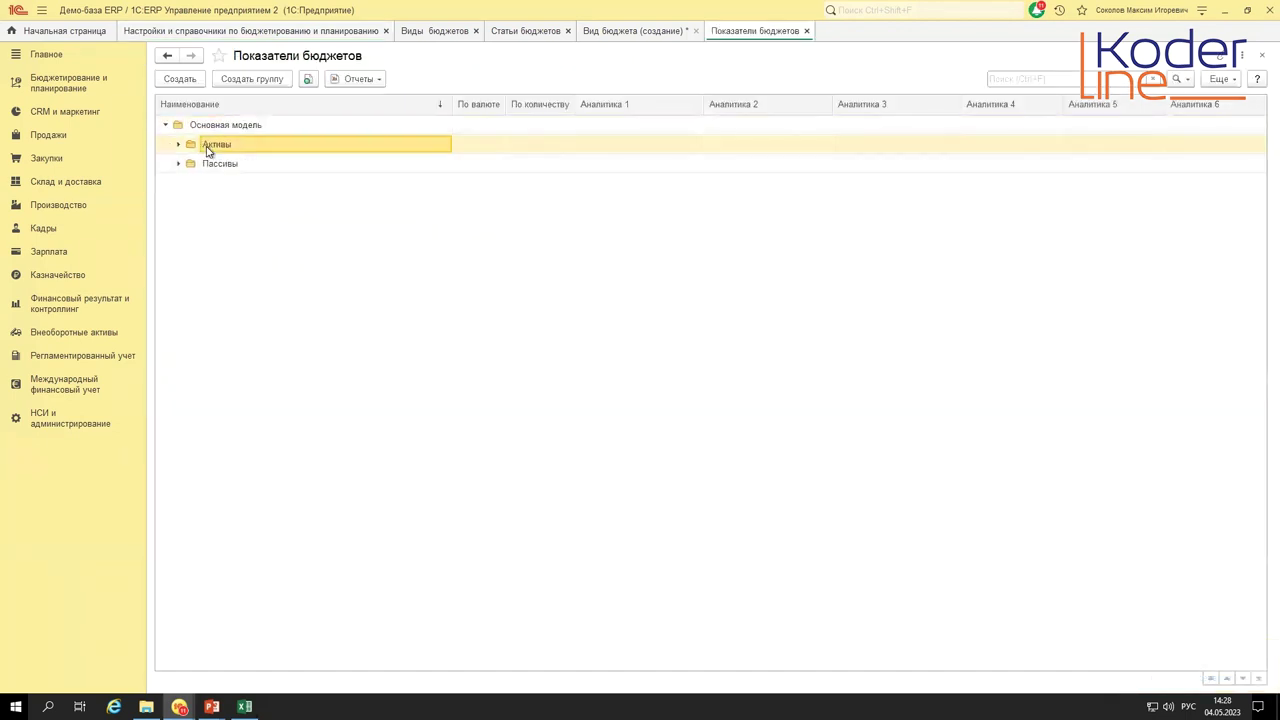
double_click(216, 148)
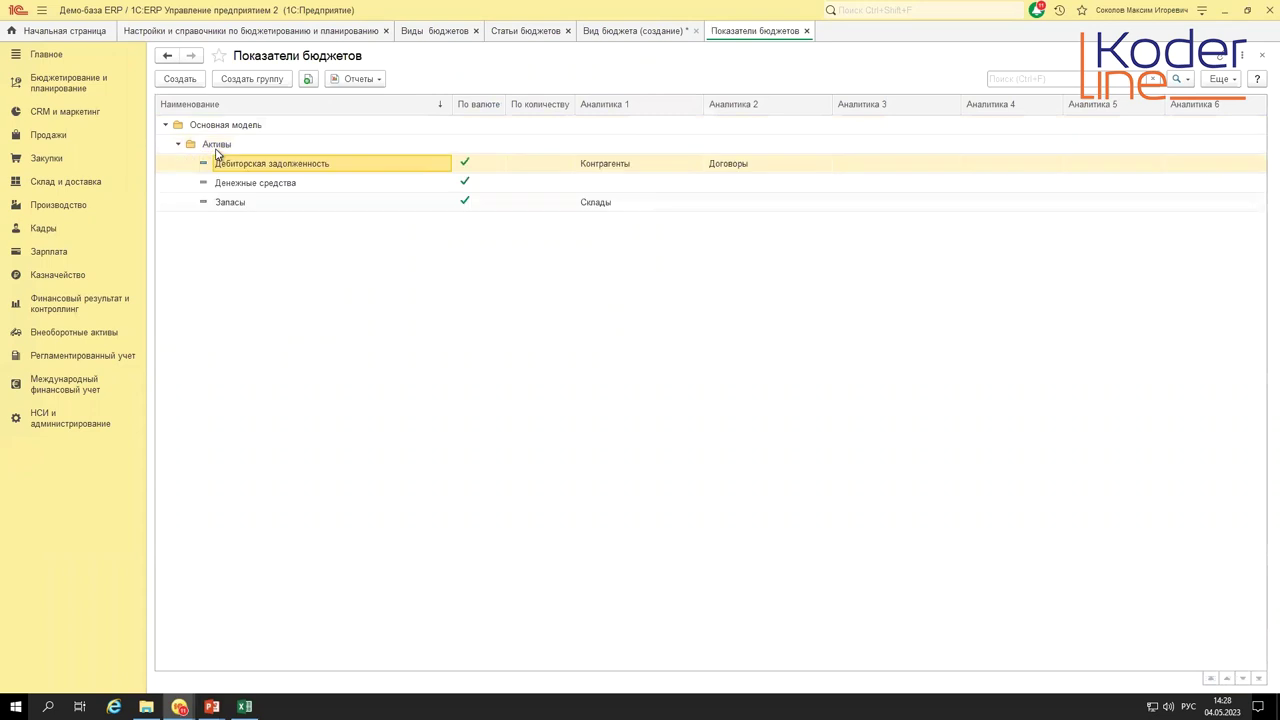
double_click(255, 186)
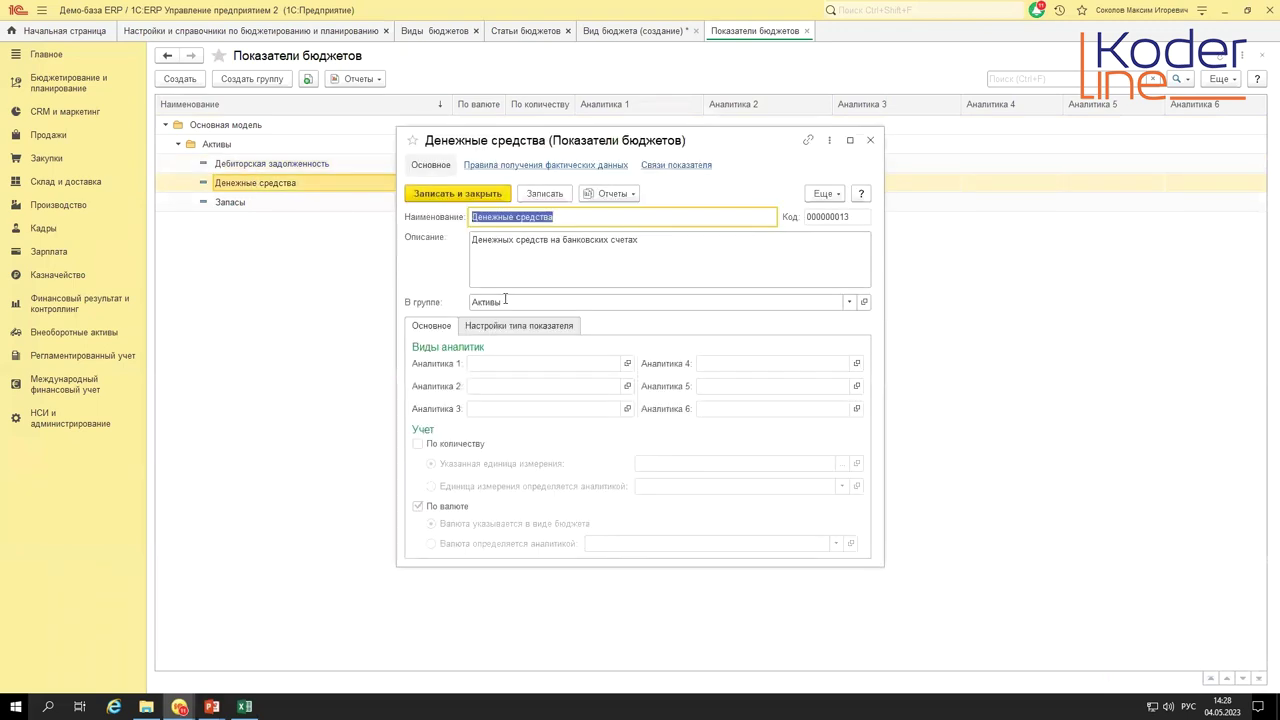
- Examine which budget items affect the indicator Денежные средства, including the receipts link's settings, and return to the report's cell settings
click(676, 166)
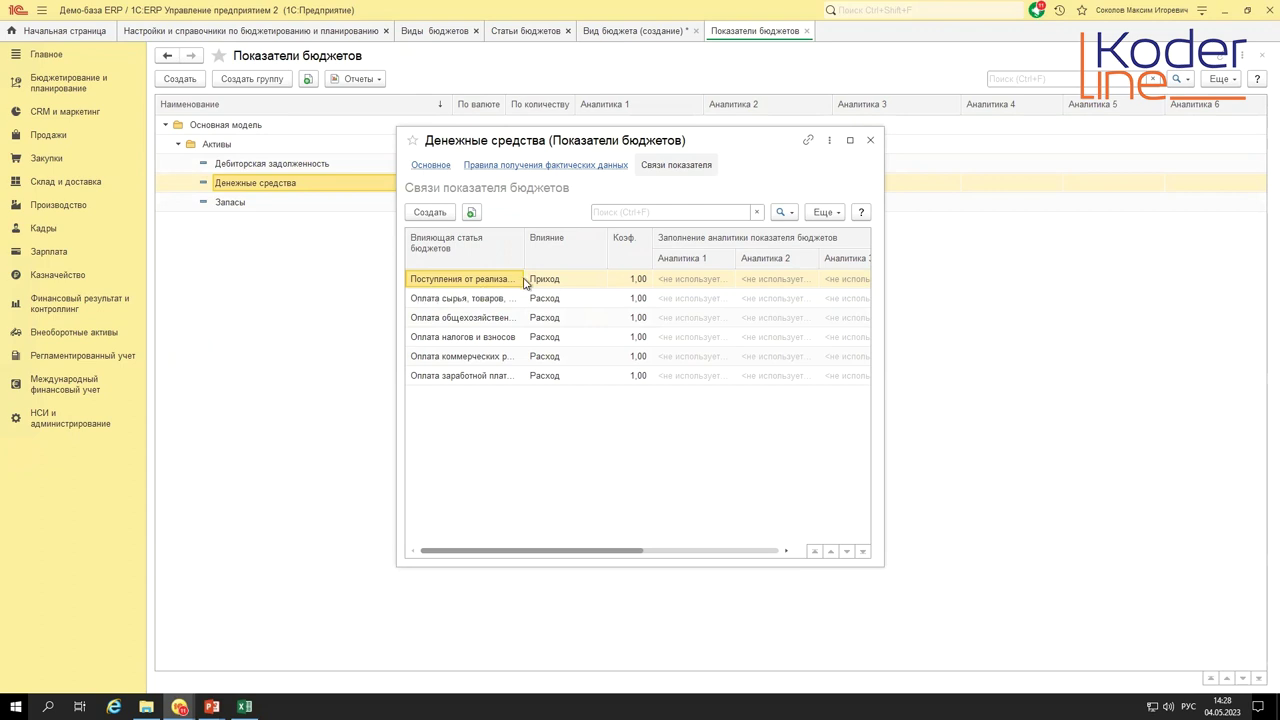
double_click(485, 280)
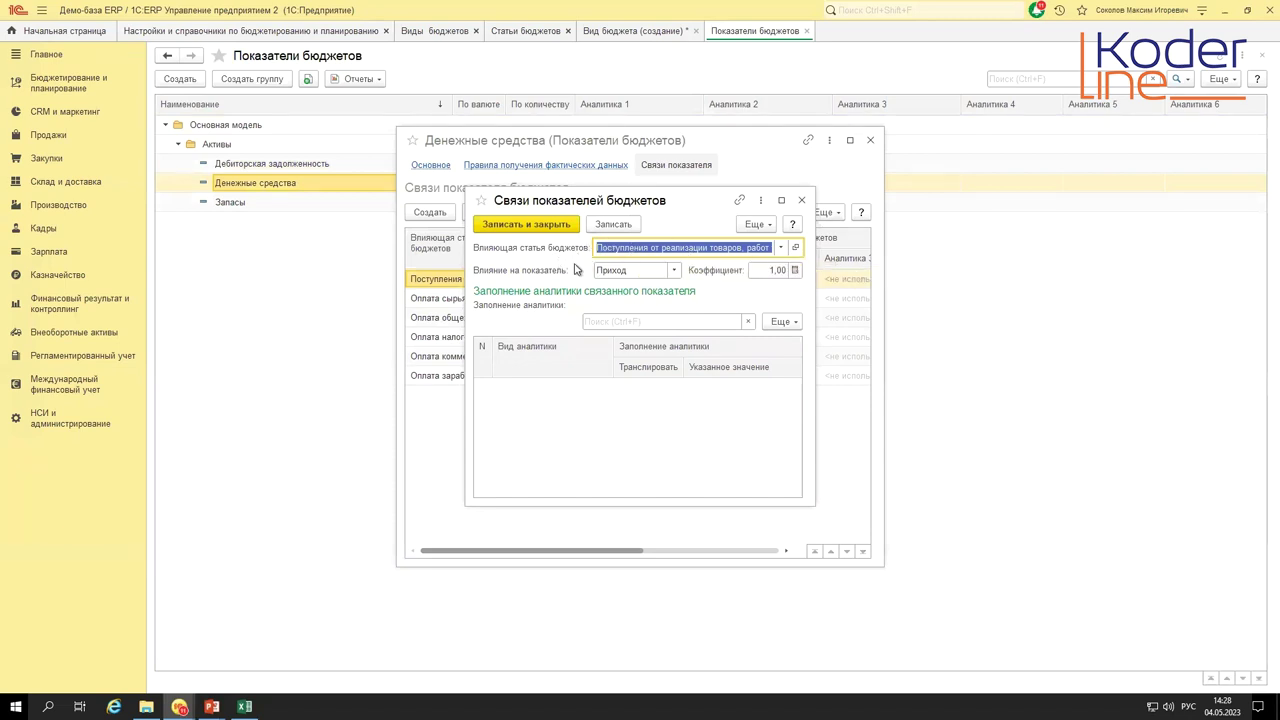
click(800, 203)
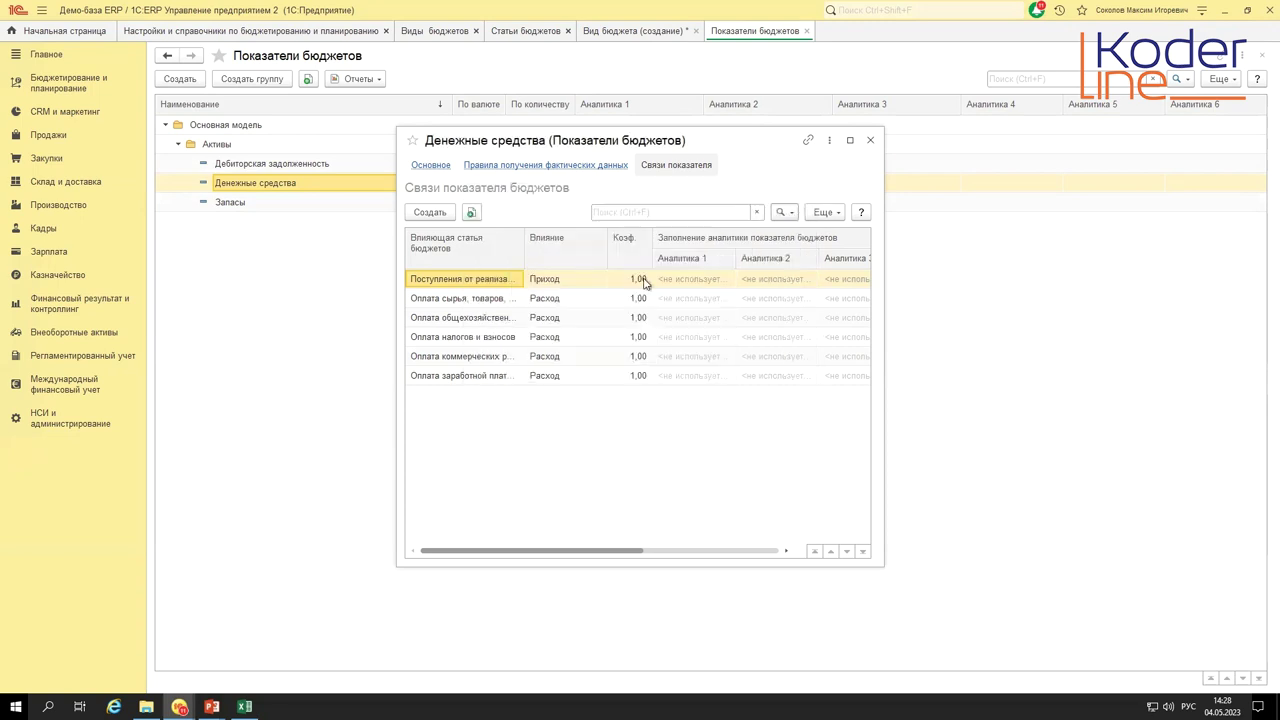
click(487, 301)
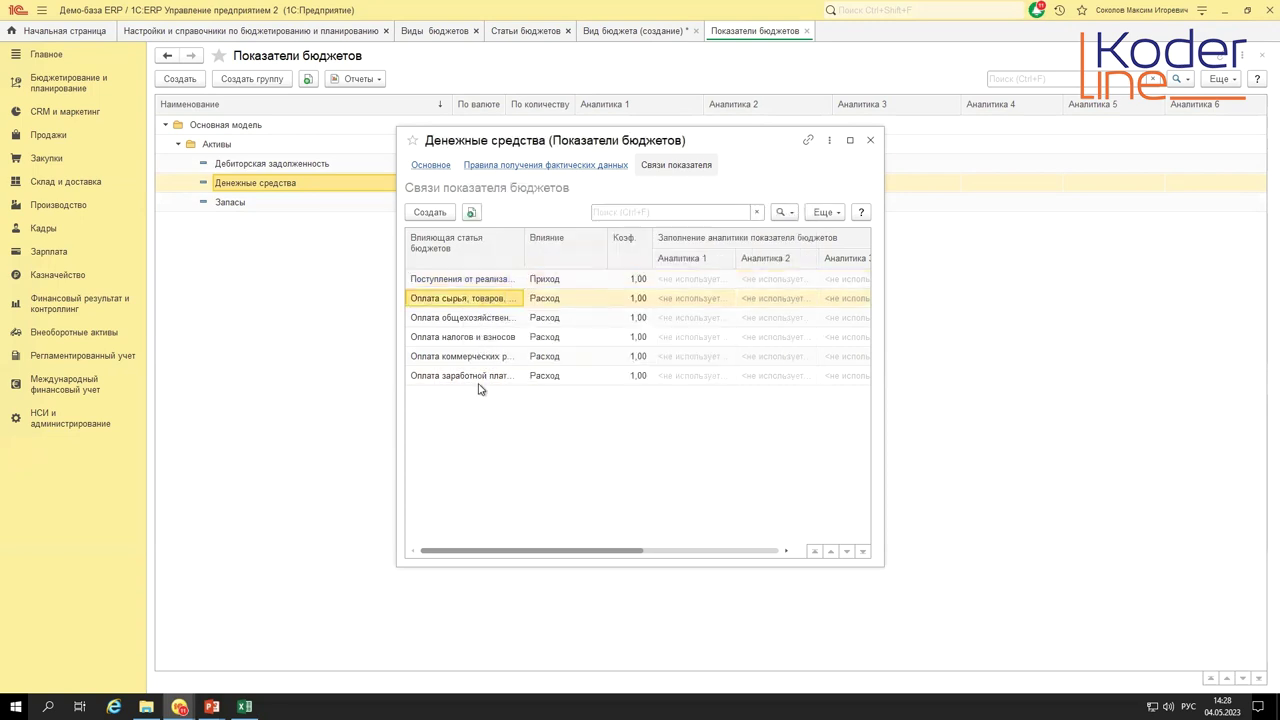
click(872, 141)
click(632, 32)
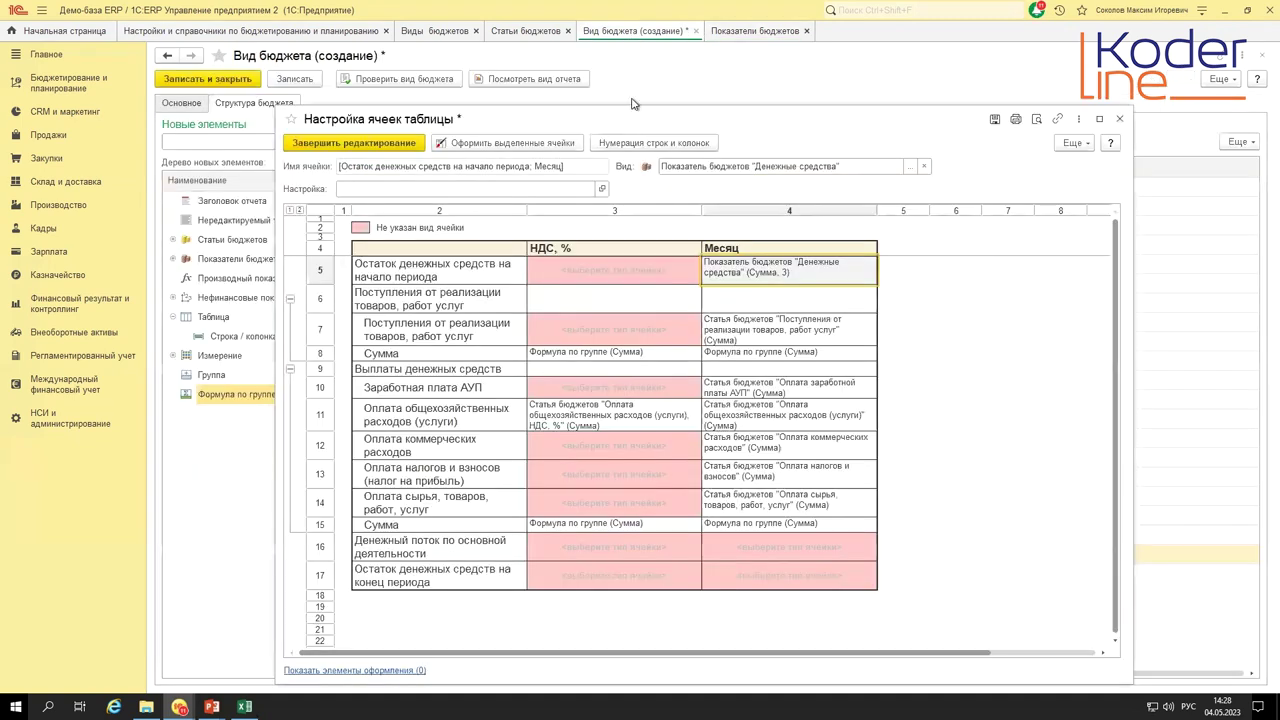
- Set the value of the indicator Денежные средства to Начальный остаток in the Месяц cell of Остаток денежных средств на начало периода
double_click(776, 268)
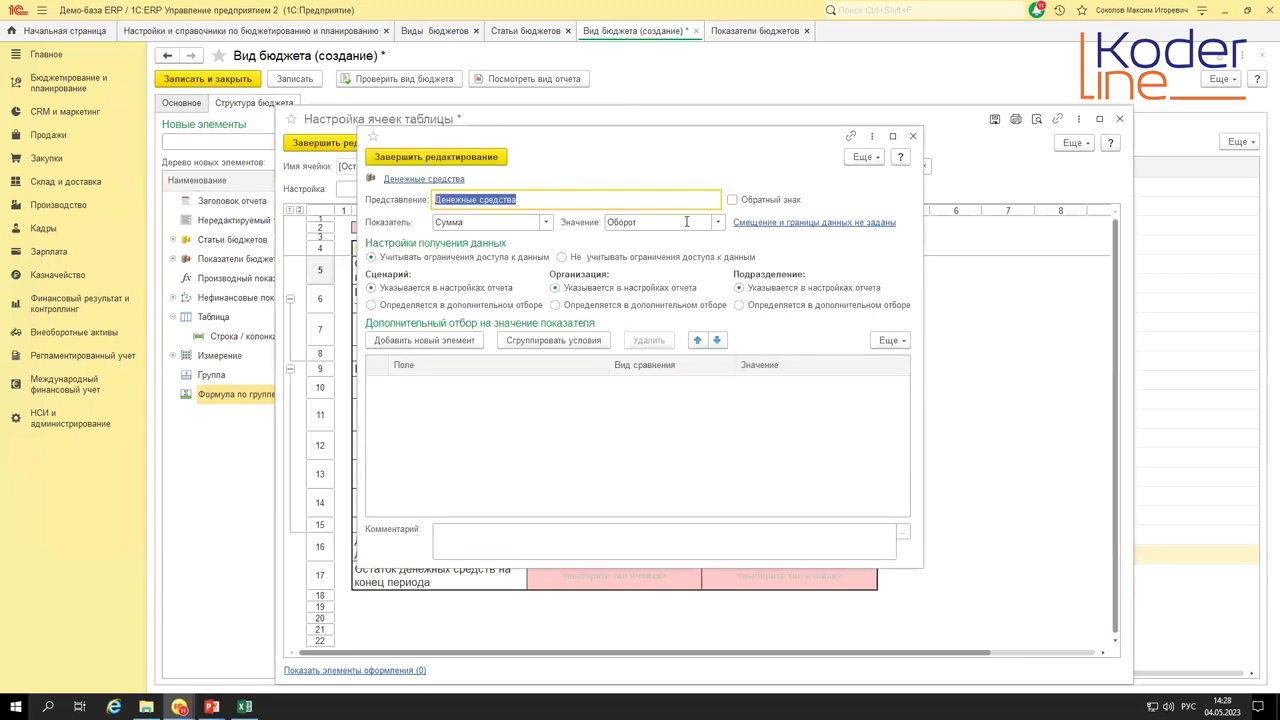
click(718, 222)
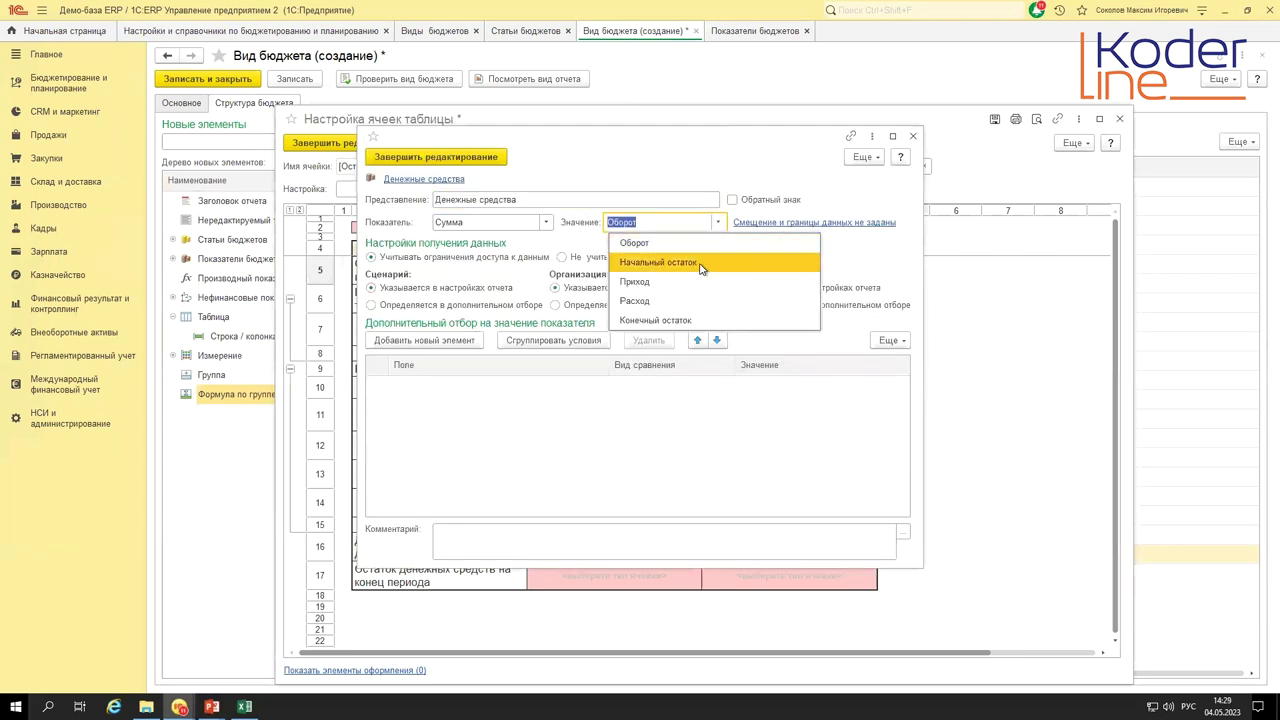
click(703, 264)
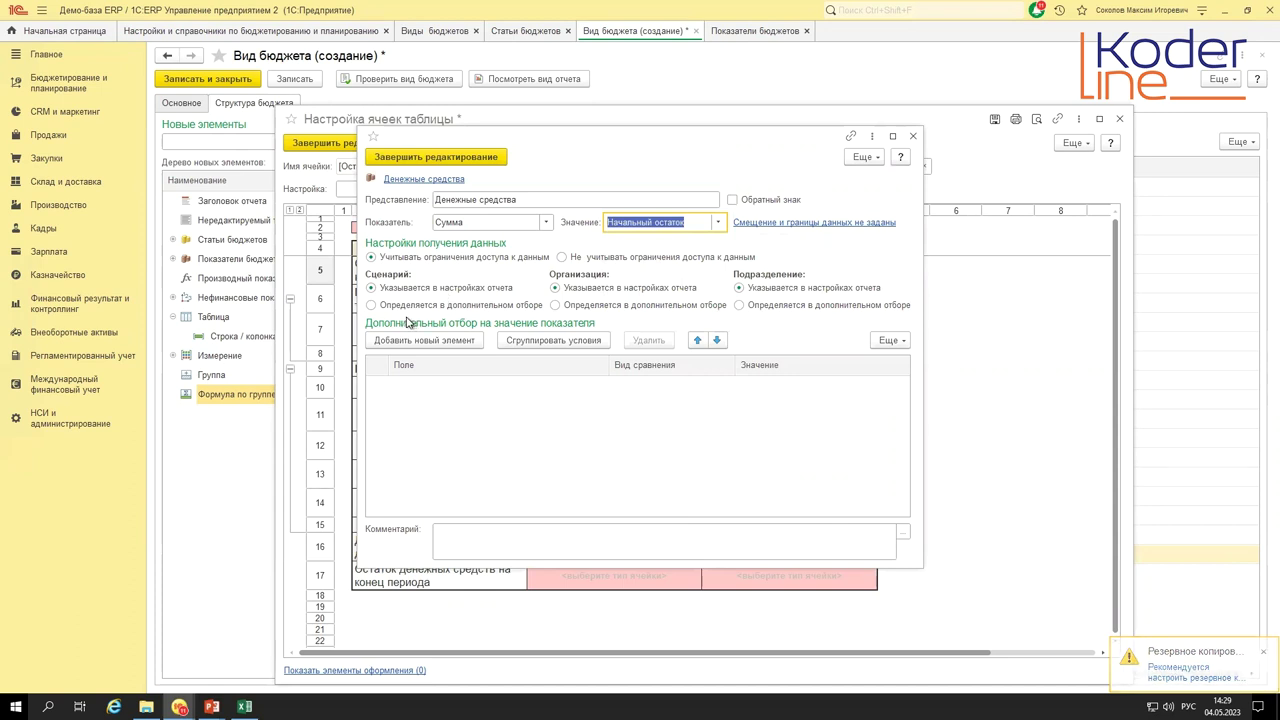
click(428, 160)
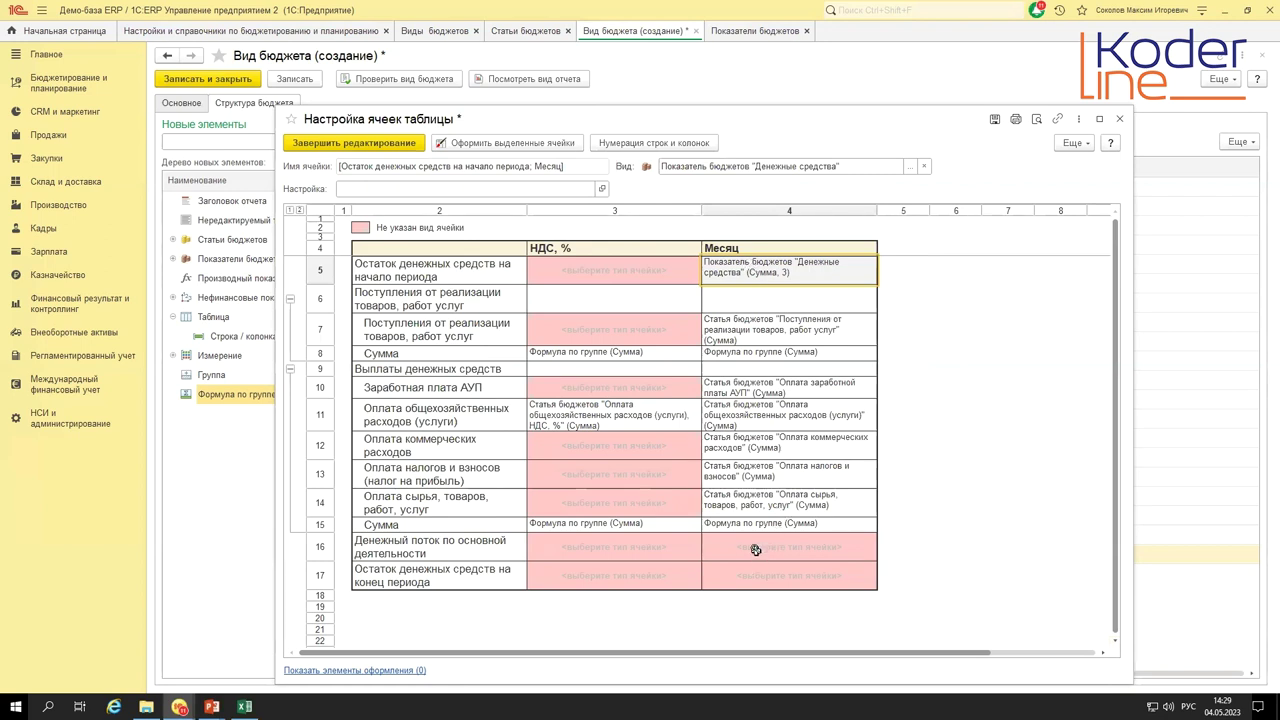
- Try replacing the Месяц cell content of Остаток денежных средств на начало периода with a Производный показатель and clear the cell again
right_click(780, 270)
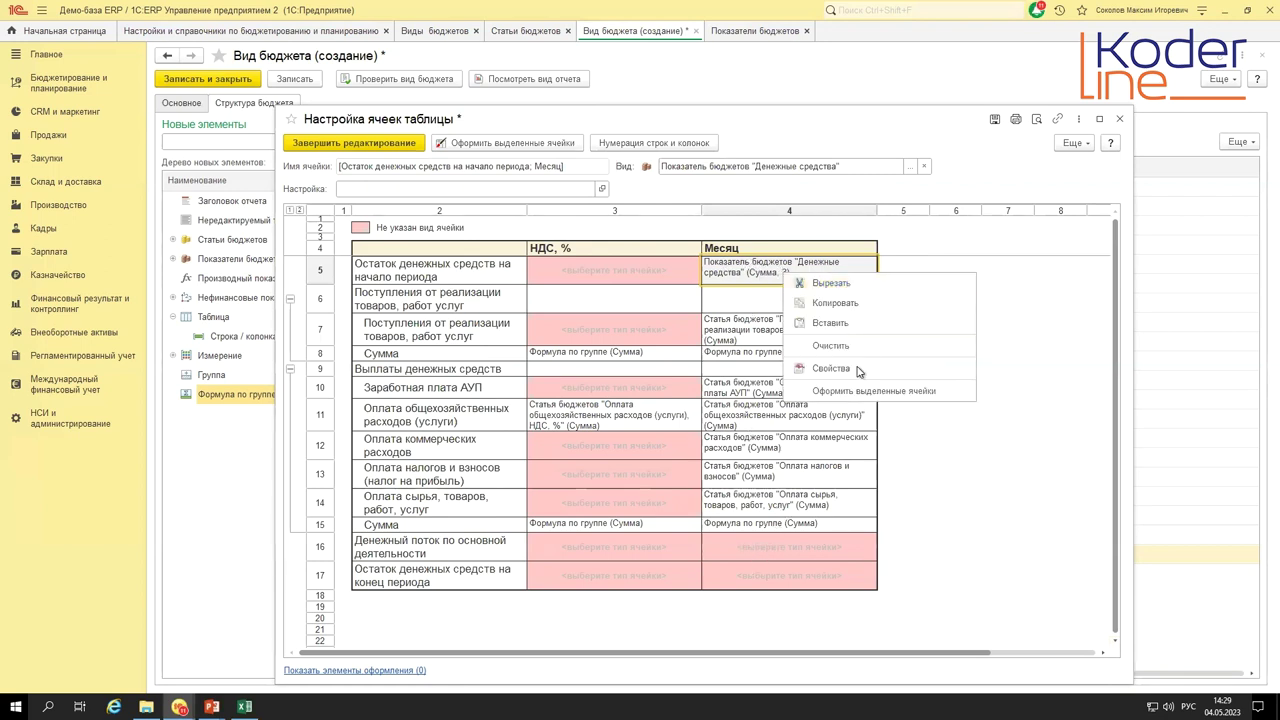
click(840, 364)
double_click(786, 271)
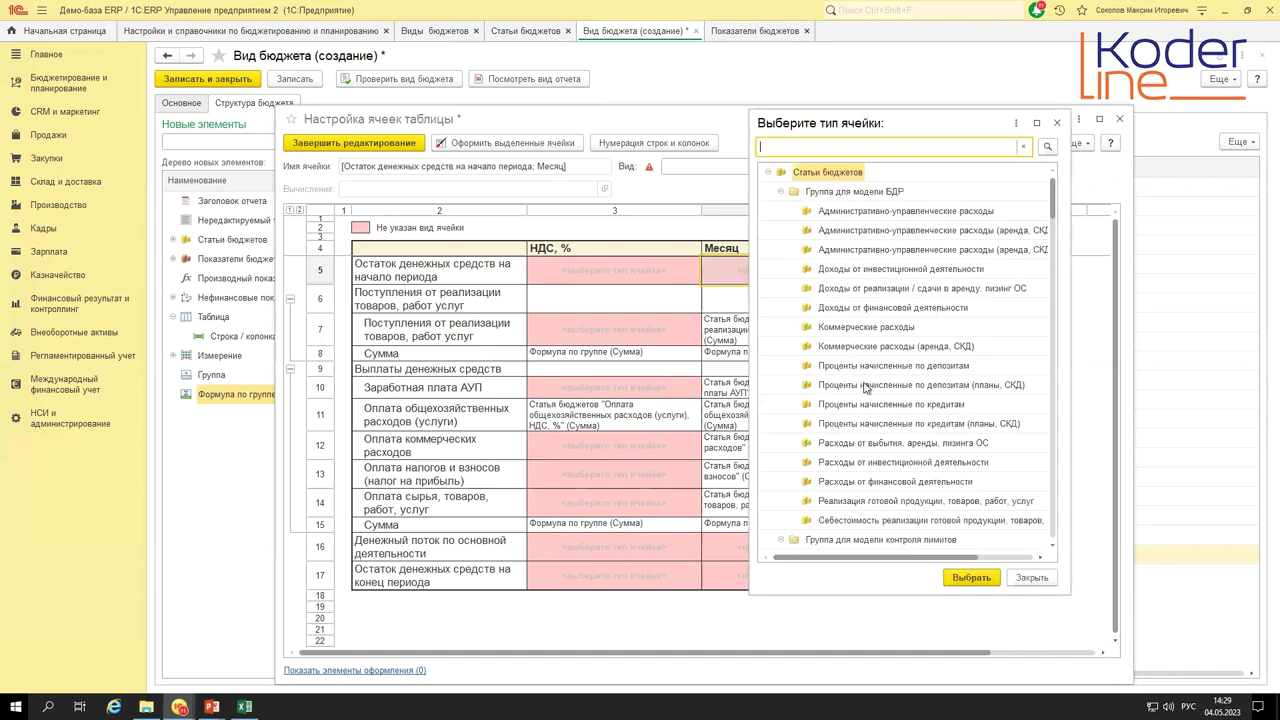
click(769, 173)
click(768, 192)
double_click(842, 211)
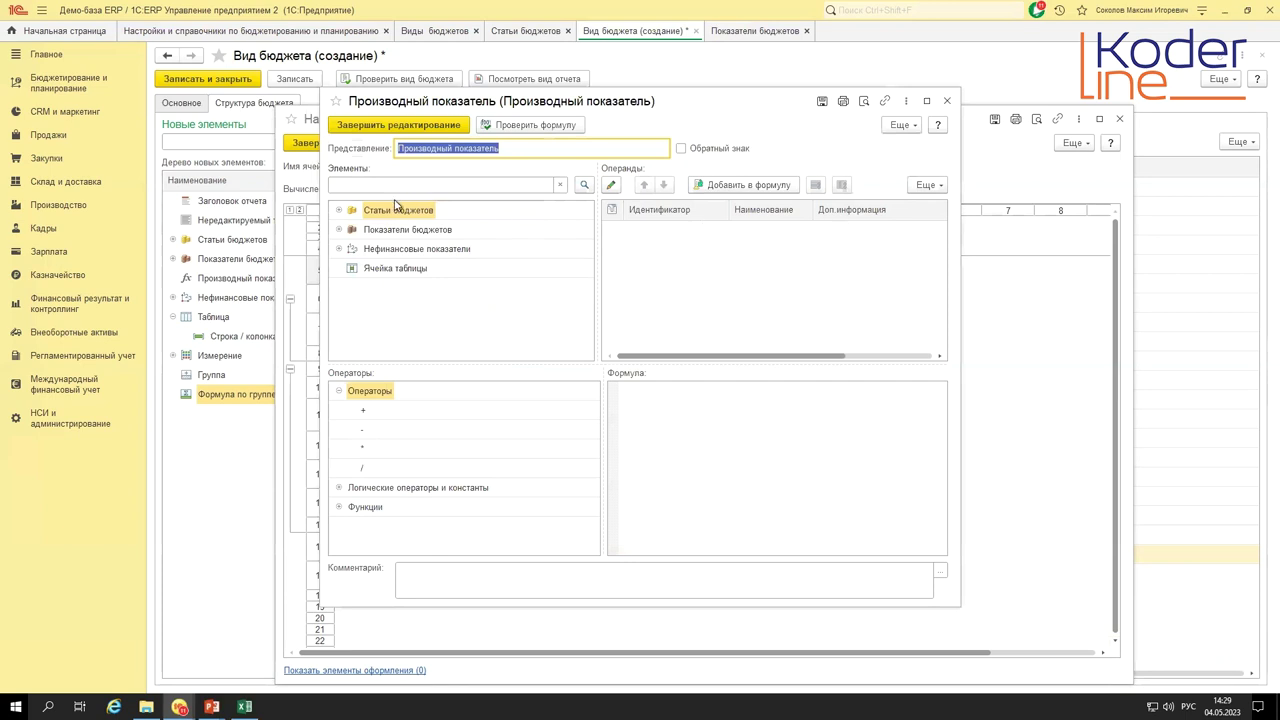
click(339, 230)
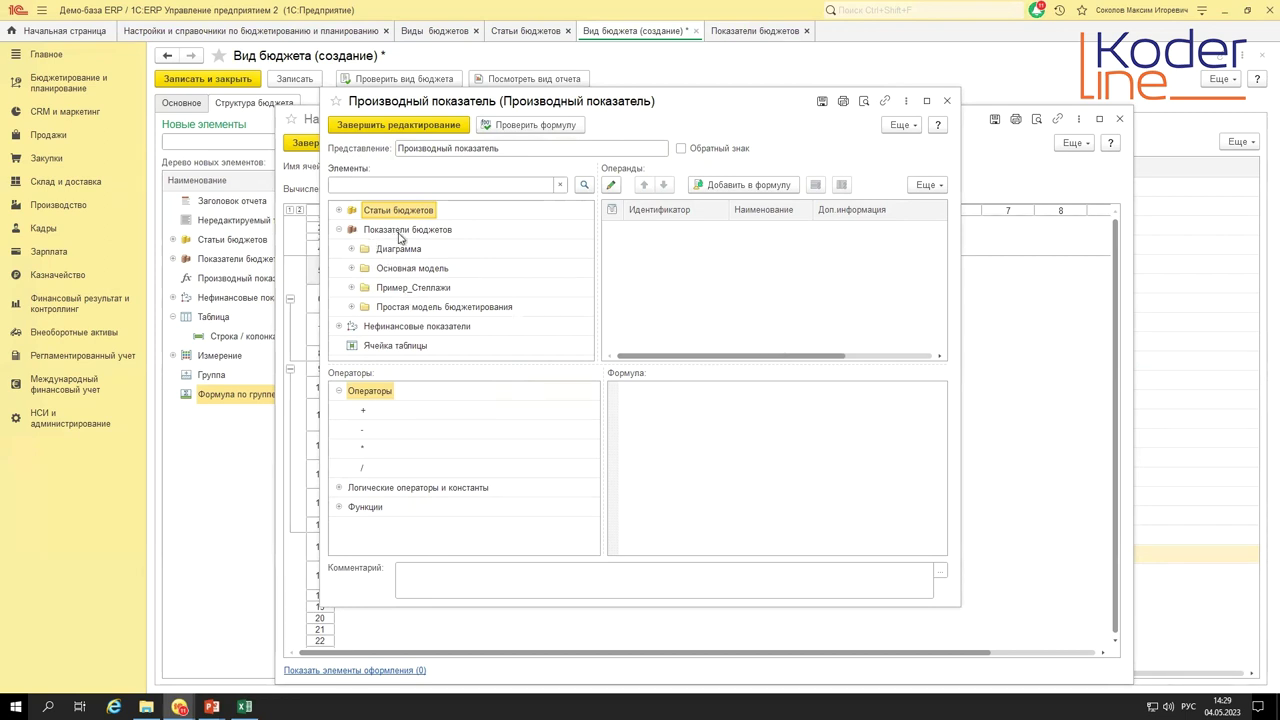
click(351, 269)
click(365, 288)
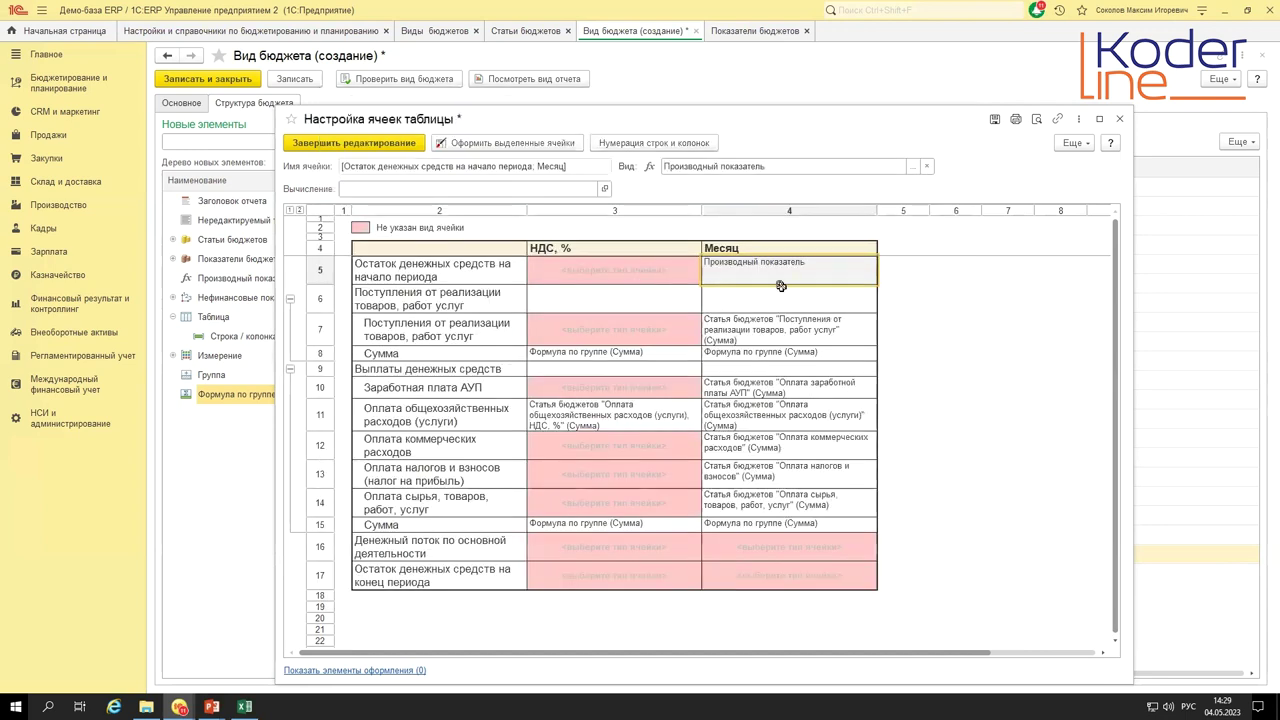
right_click(776, 267)
click(835, 344)
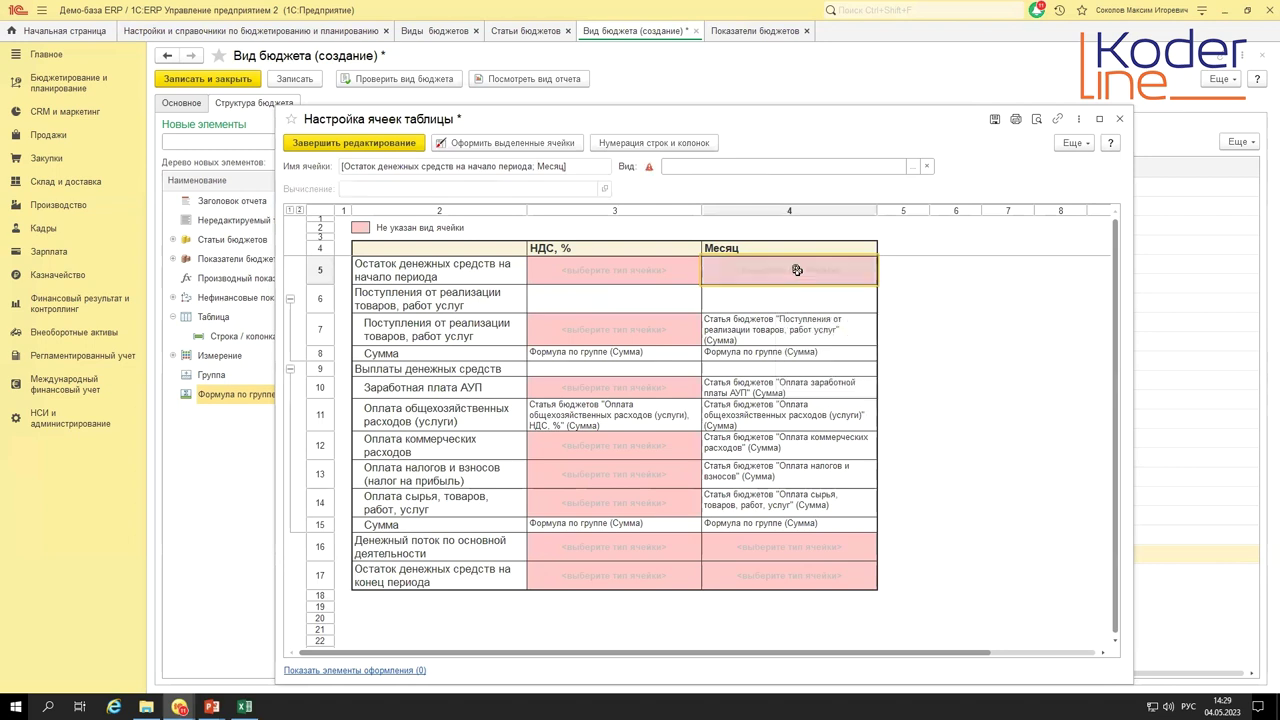
- Assign the Основная модель indicator Денежные средства to the Месяц cell of Остаток денежных средств на начало периода, with the value Начальный остаток
click(797, 277)
click(769, 176)
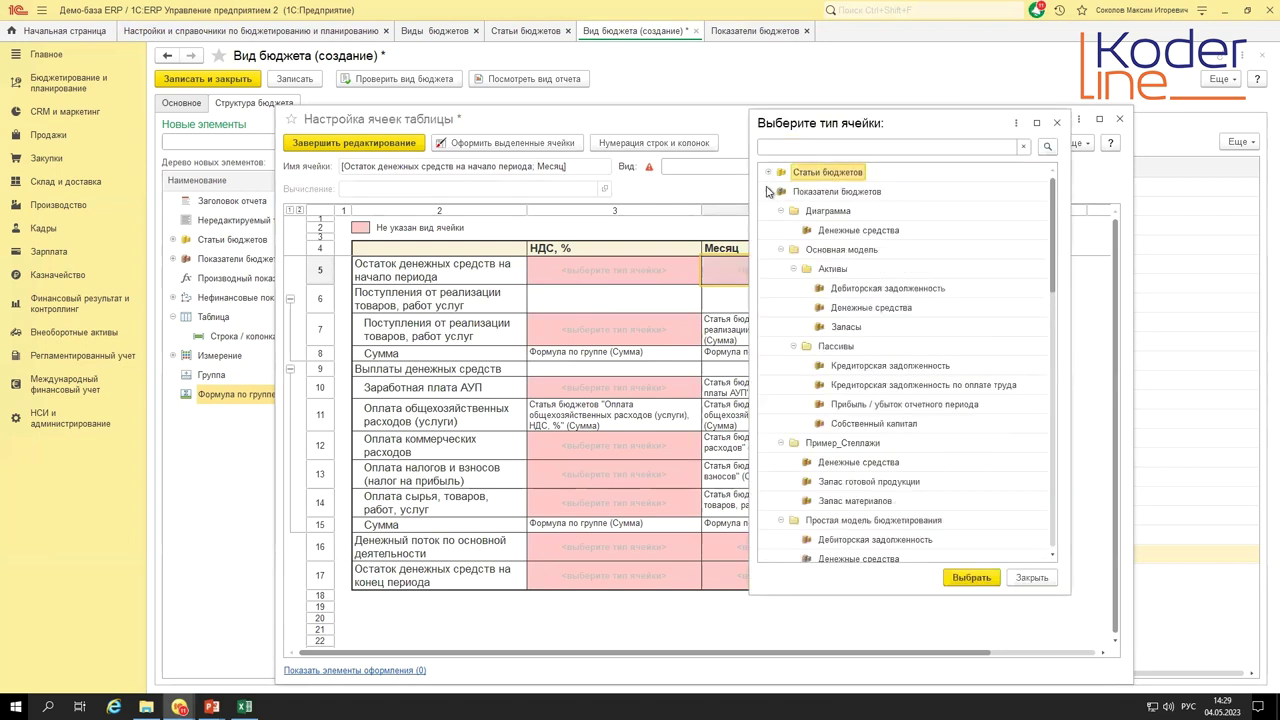
double_click(862, 316)
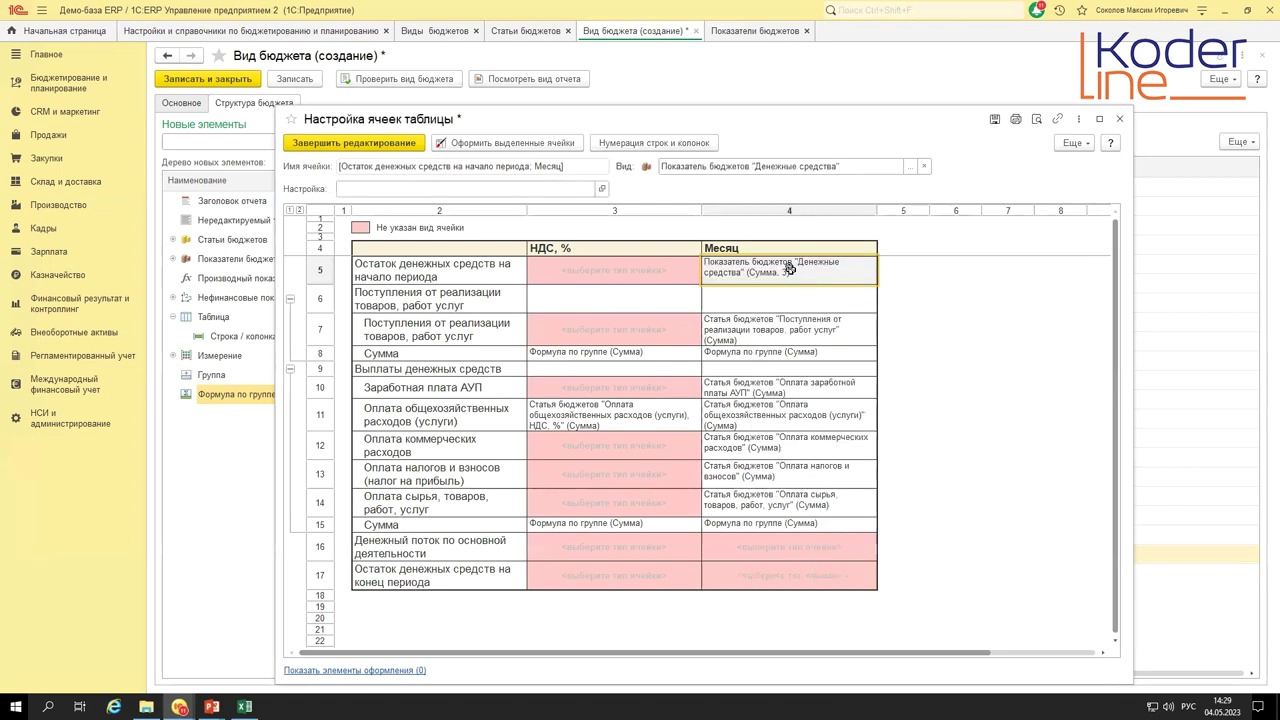
double_click(790, 270)
click(670, 221)
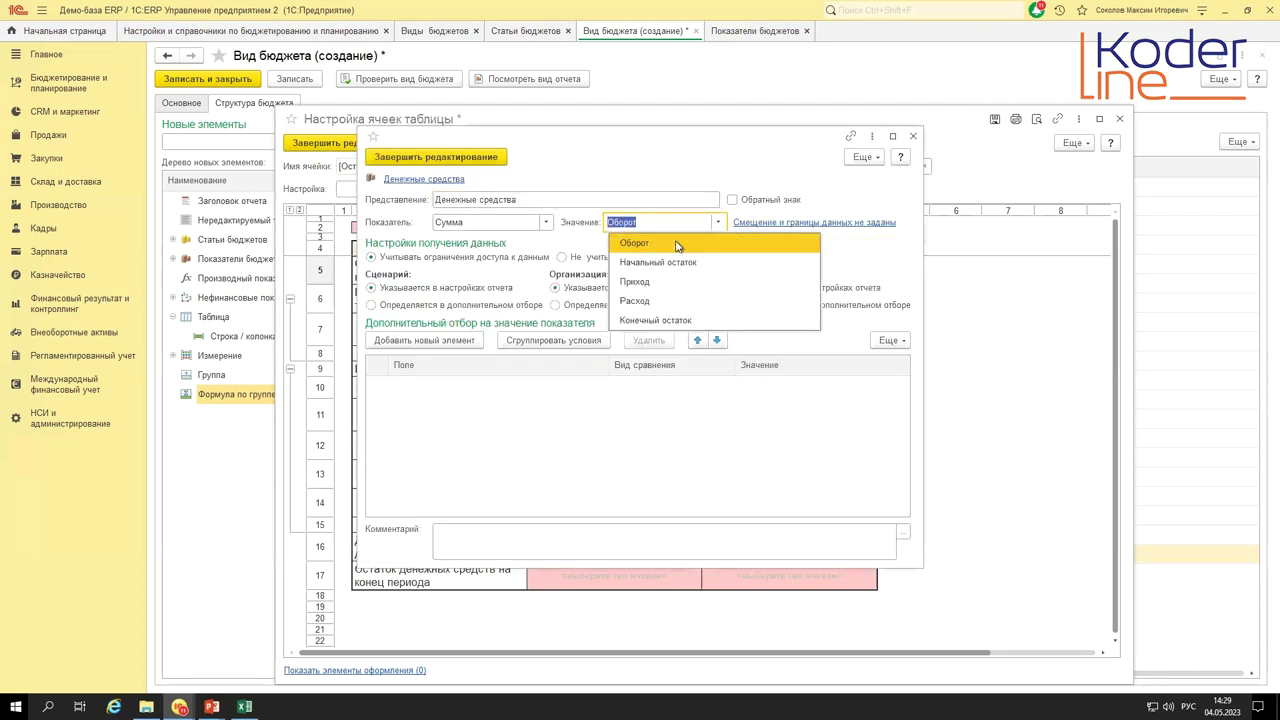
click(674, 260)
click(436, 158)
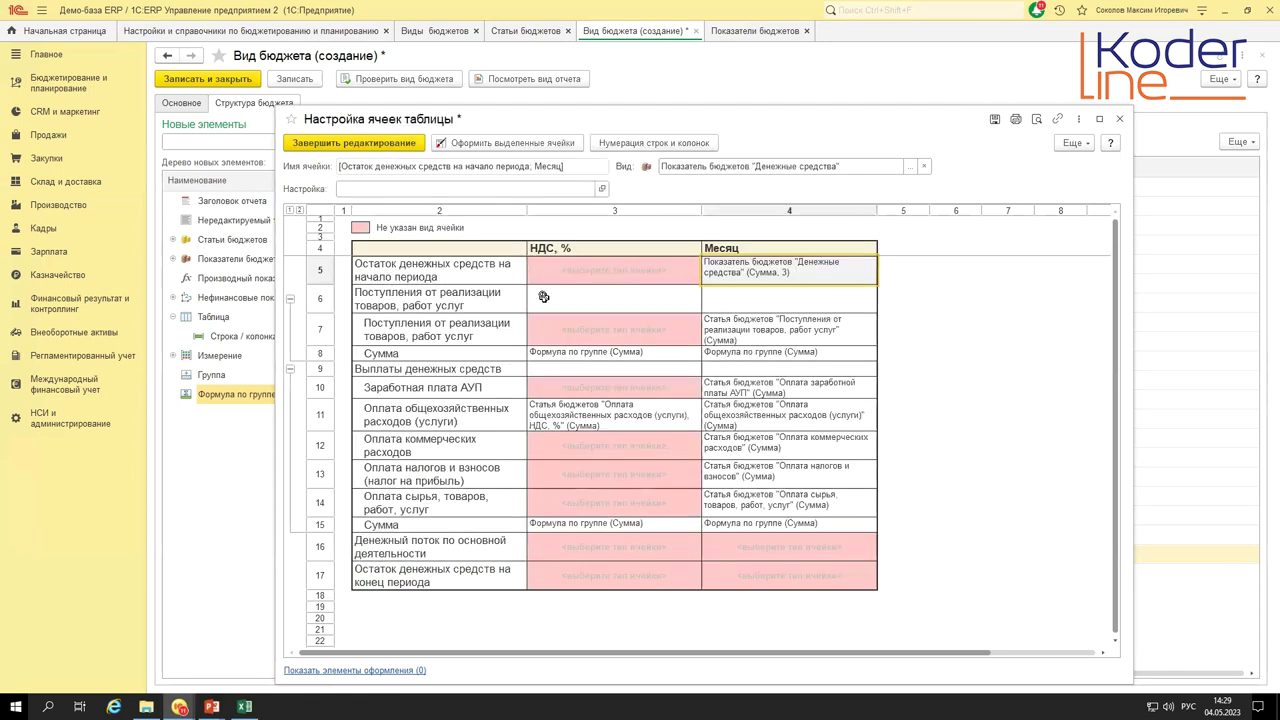
- Assign the Основная модель indicator Денежные средства to the Месяц cell of Остаток денежных средств на конец периода, with the value Конечный остаток
double_click(747, 578)
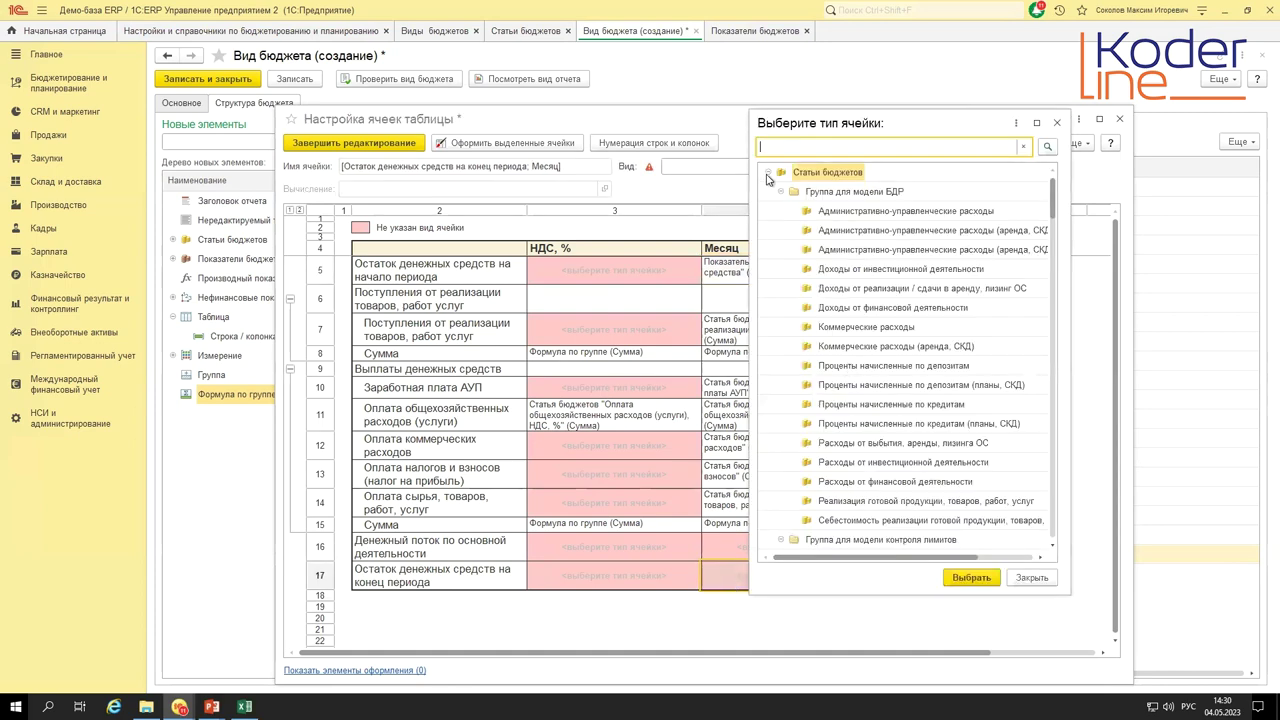
click(768, 175)
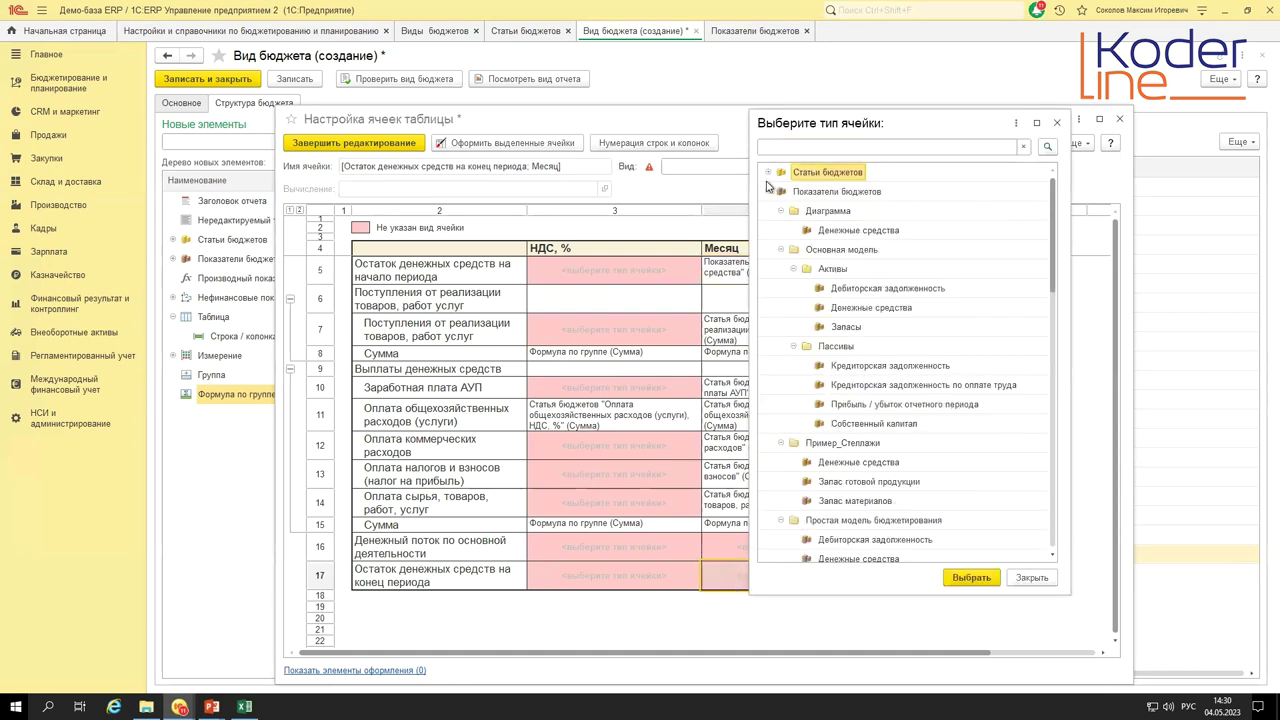
double_click(851, 310)
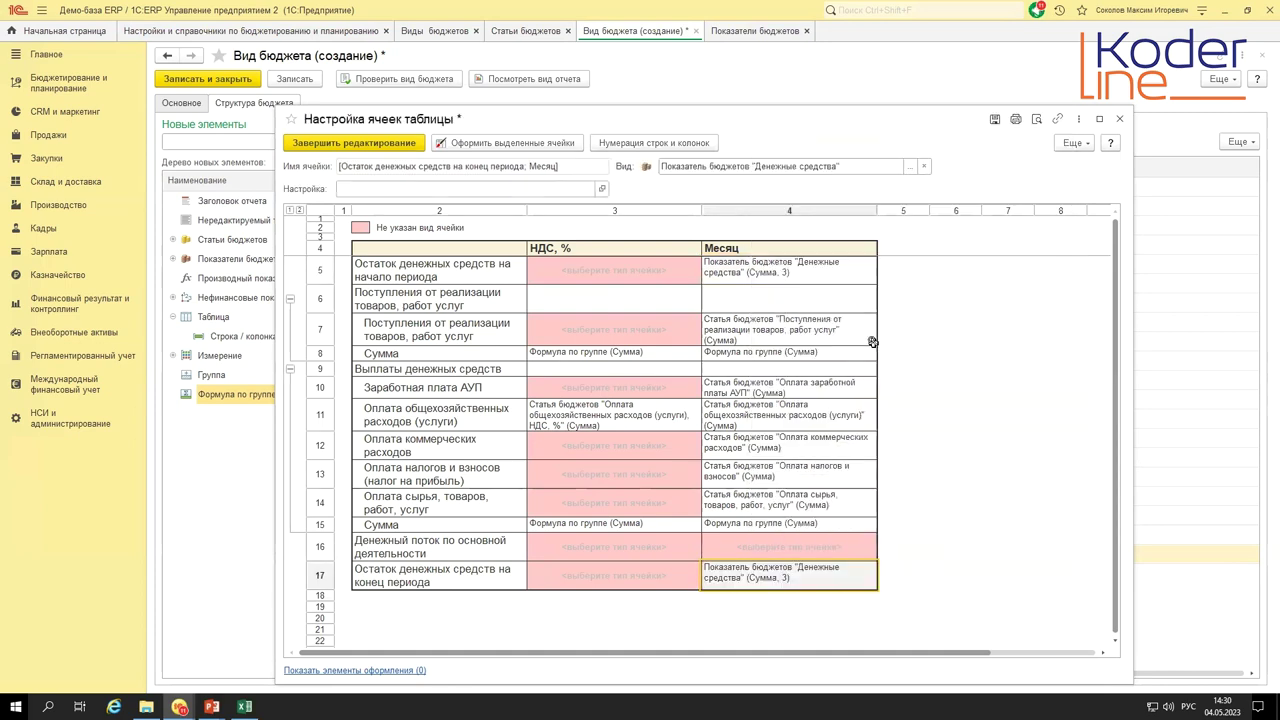
double_click(773, 582)
click(698, 222)
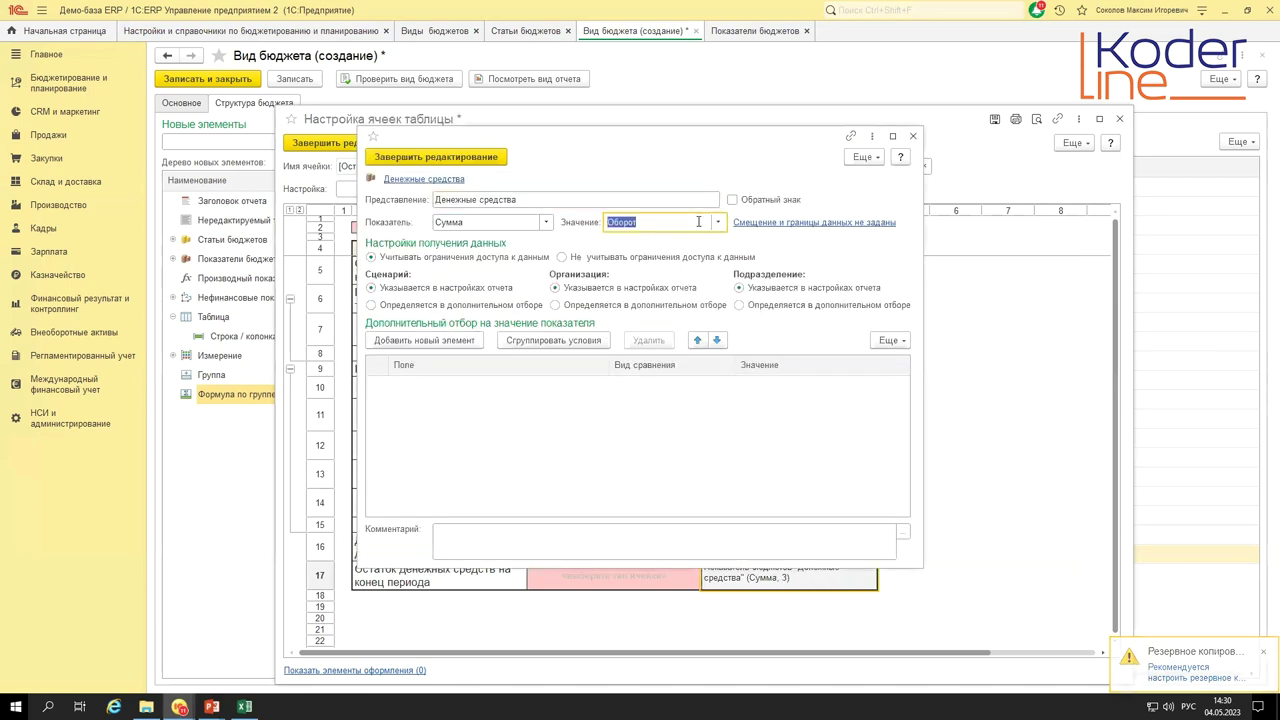
click(655, 320)
click(435, 157)
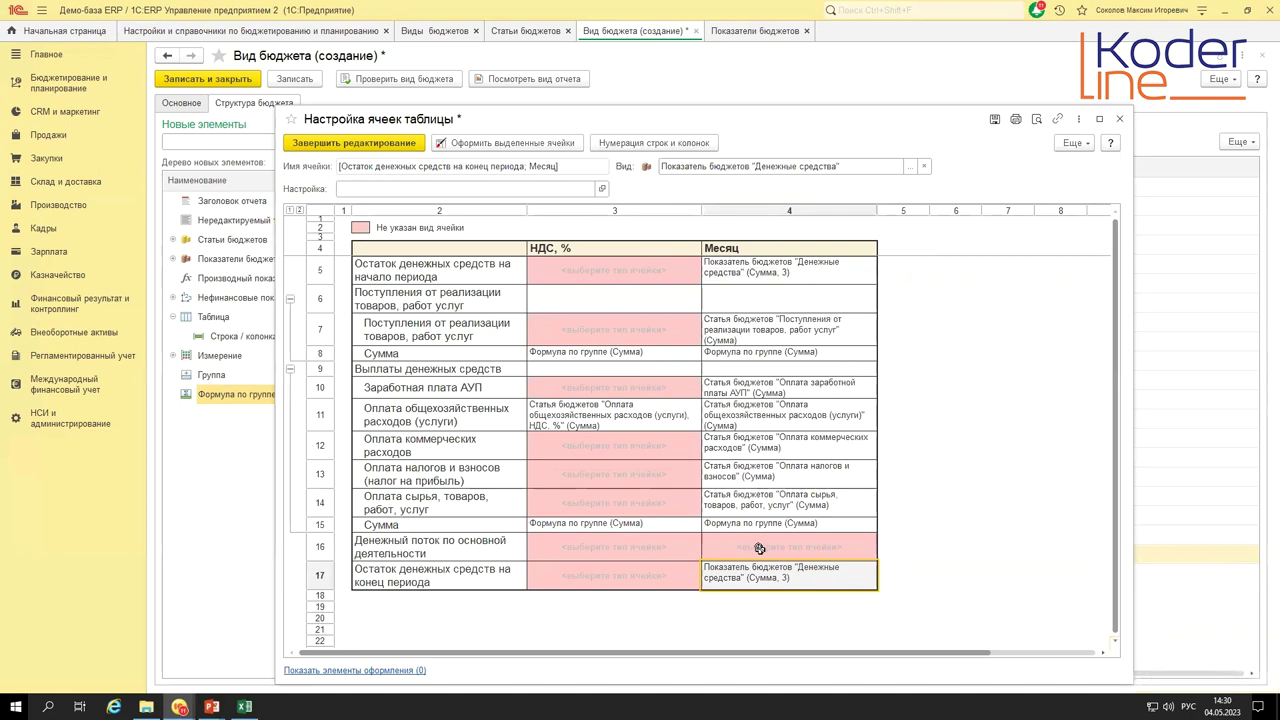
- Open the cell type selection for the Месяц cell of Денежный поток по основной деятельности and collapse Статьи бюджетов and Показатели бюджетов
double_click(760, 548)
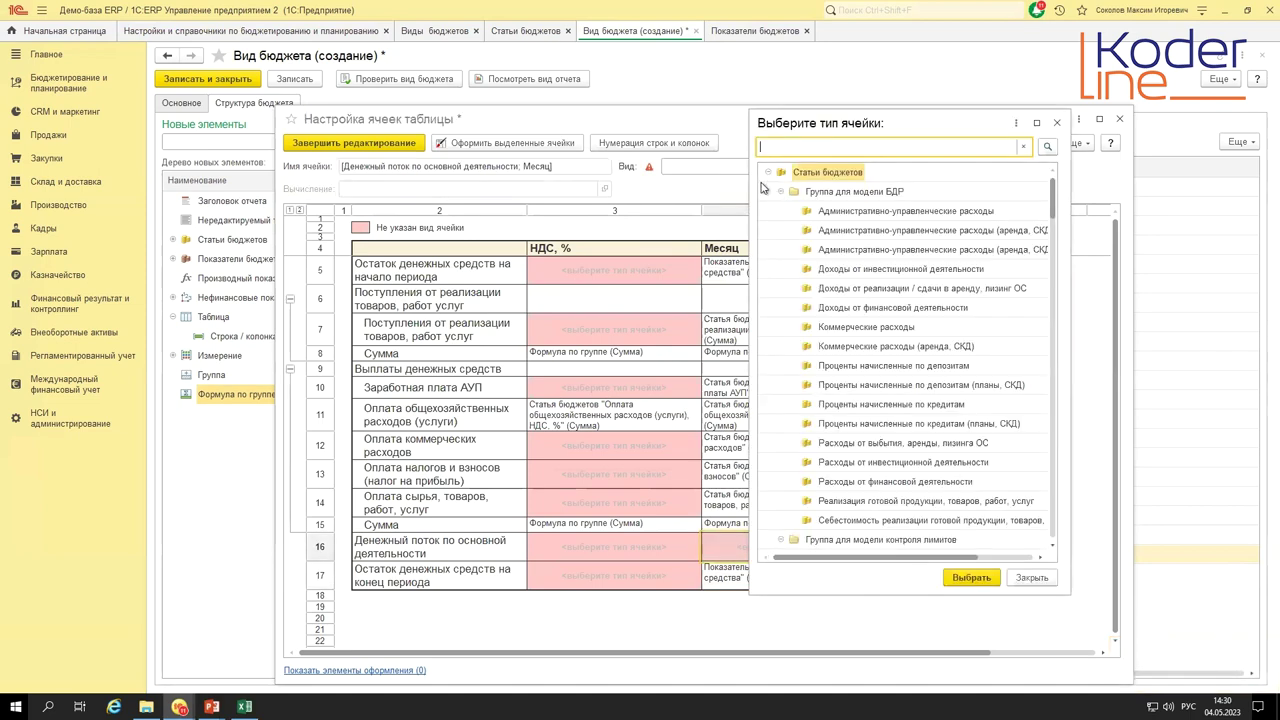
click(767, 173)
click(767, 191)
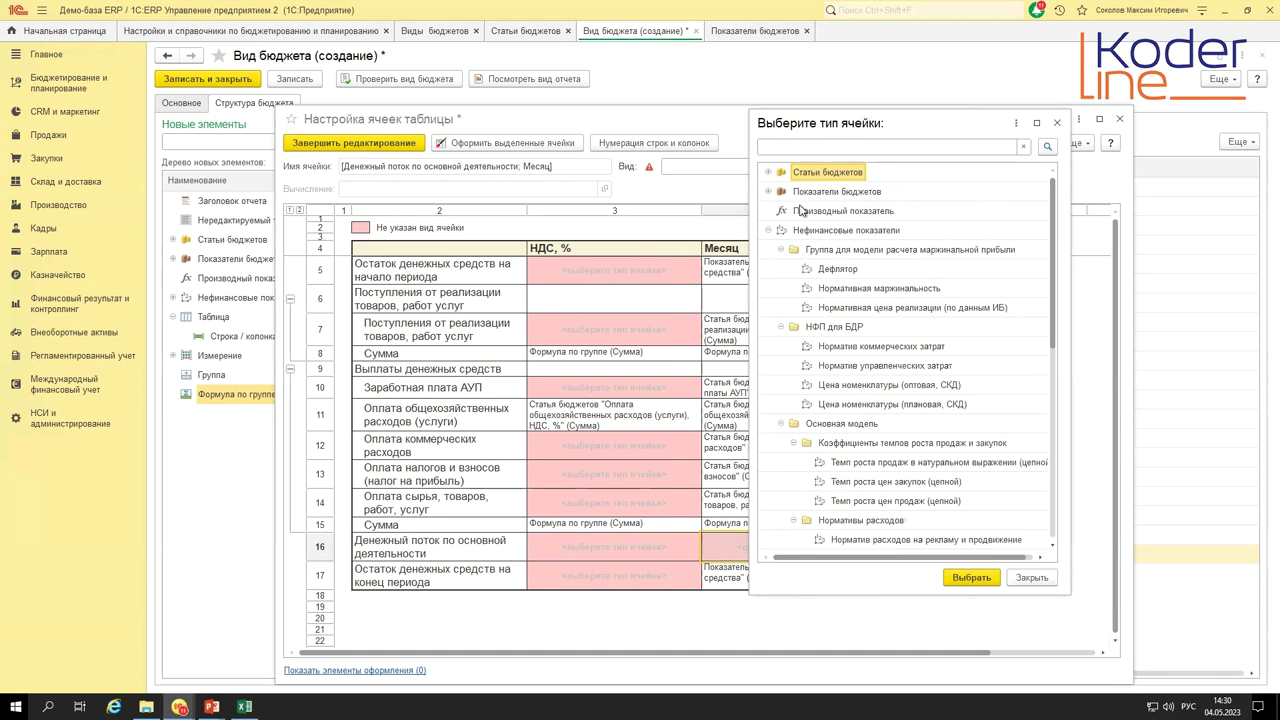
- Choose Производный показатель as the type of the Месяц cell for Денежный поток по основной деятельности and maximize its editor
click(820, 210)
drag(884, 130, 1036, 142)
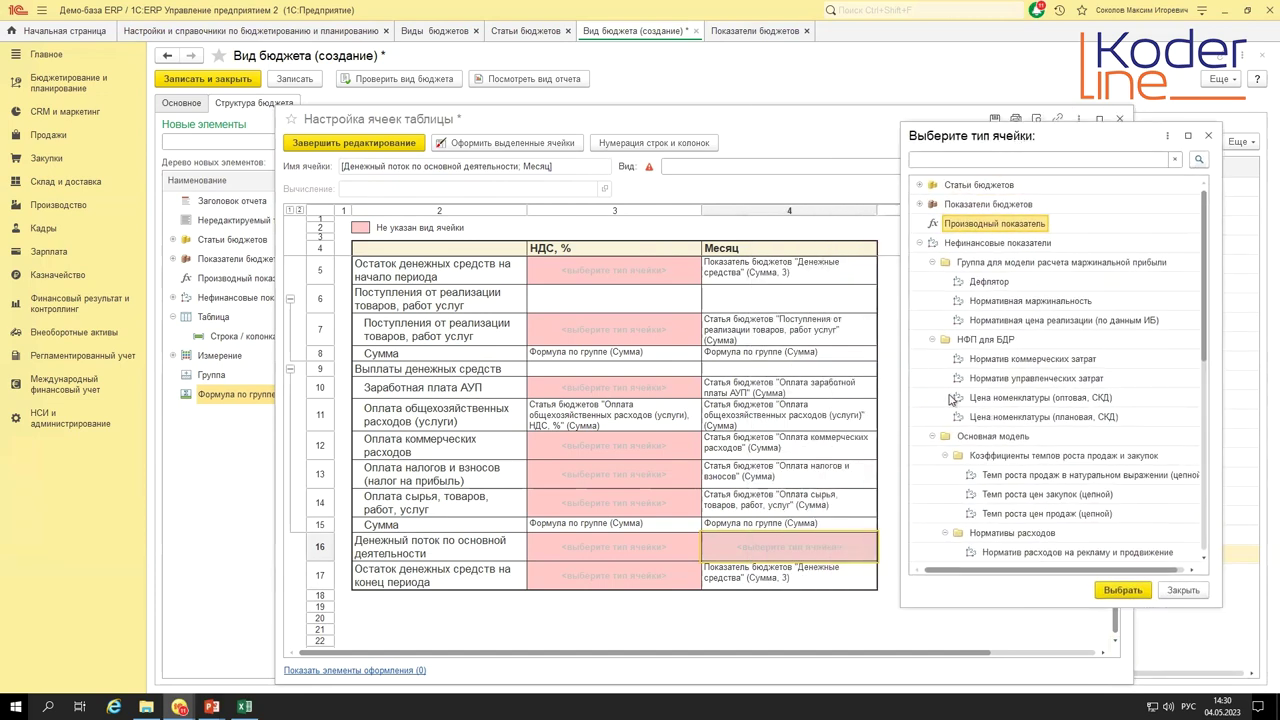
double_click(986, 226)
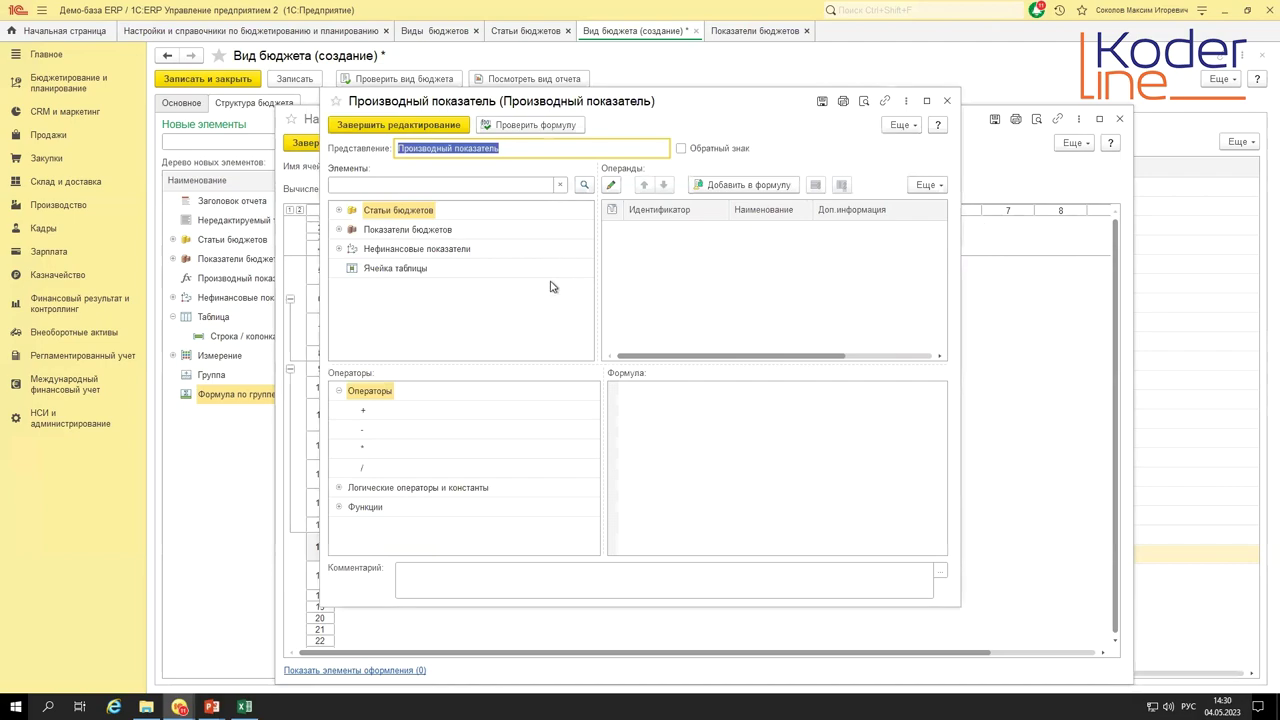
click(926, 101)
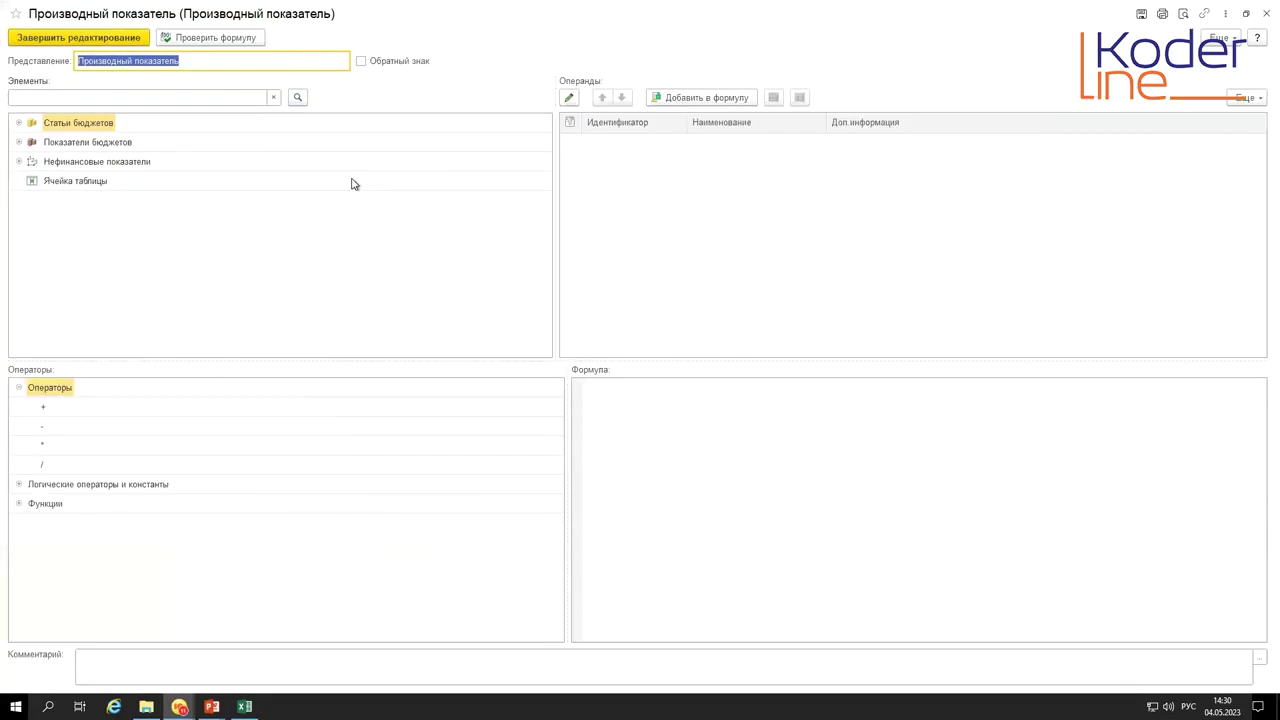
click(19, 123)
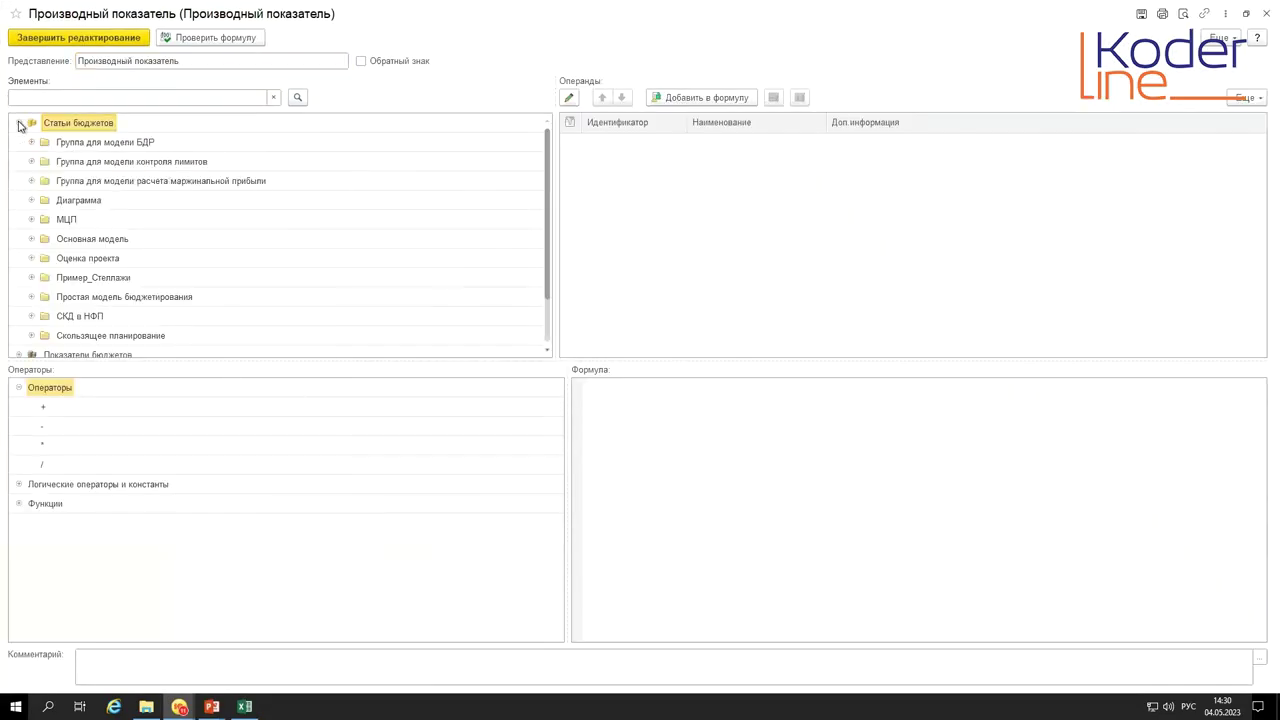
click(23, 123)
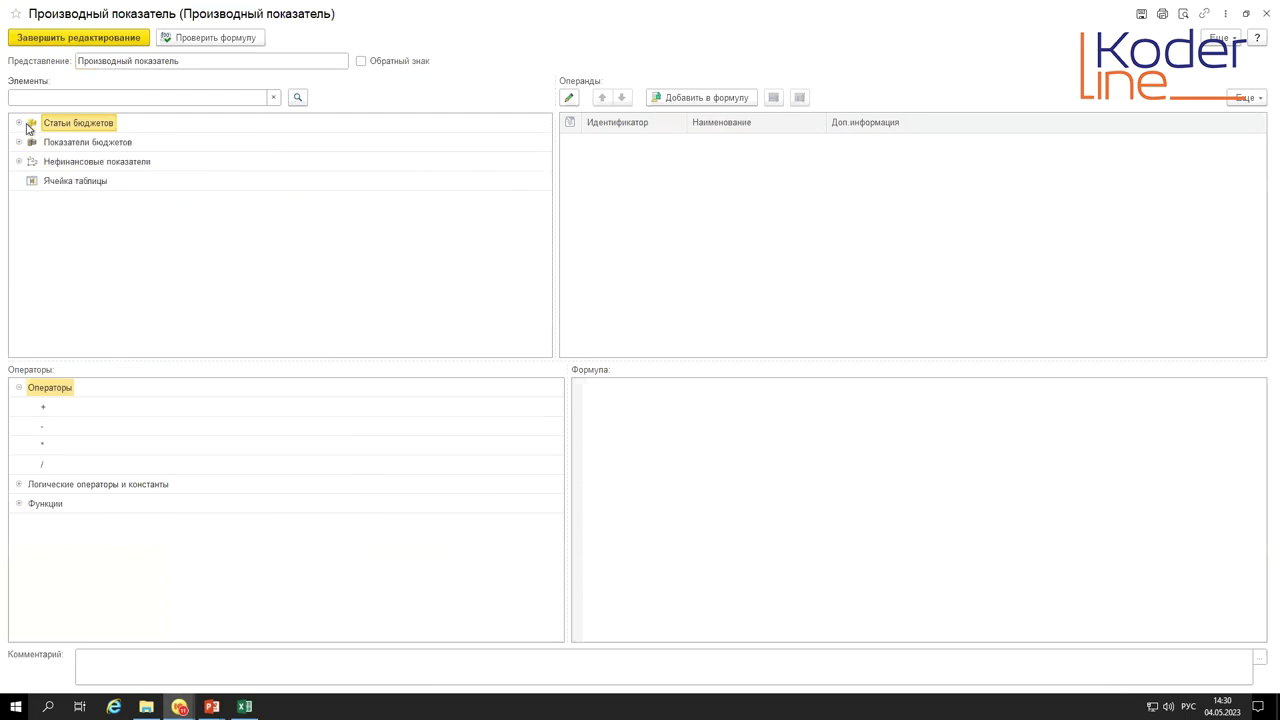
click(71, 148)
click(63, 184)
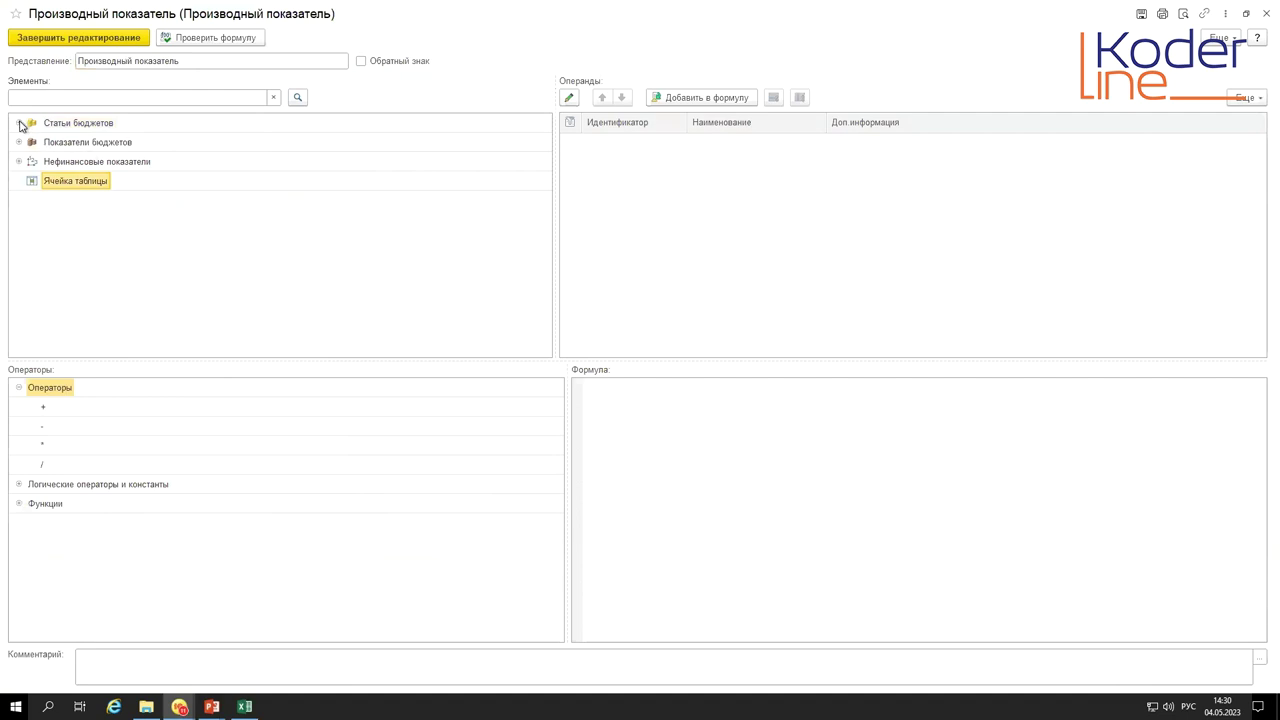
drag(72, 184, 648, 292)
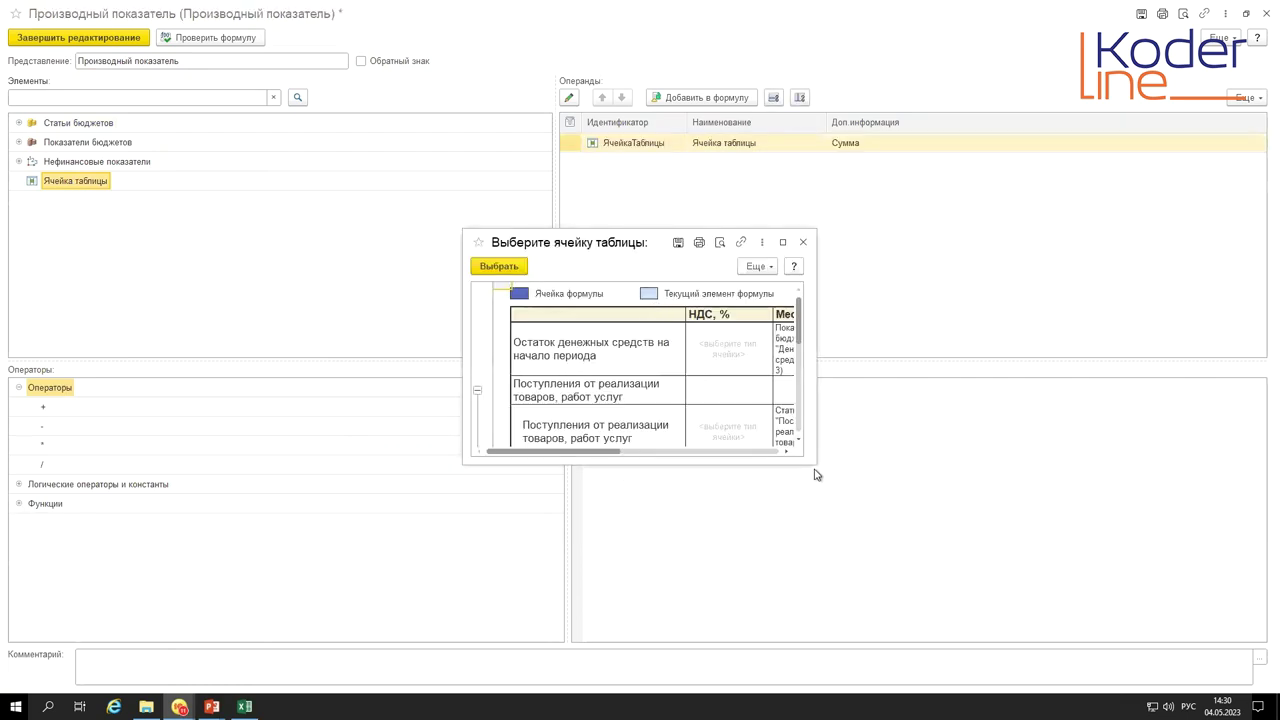
drag(817, 466, 1122, 650)
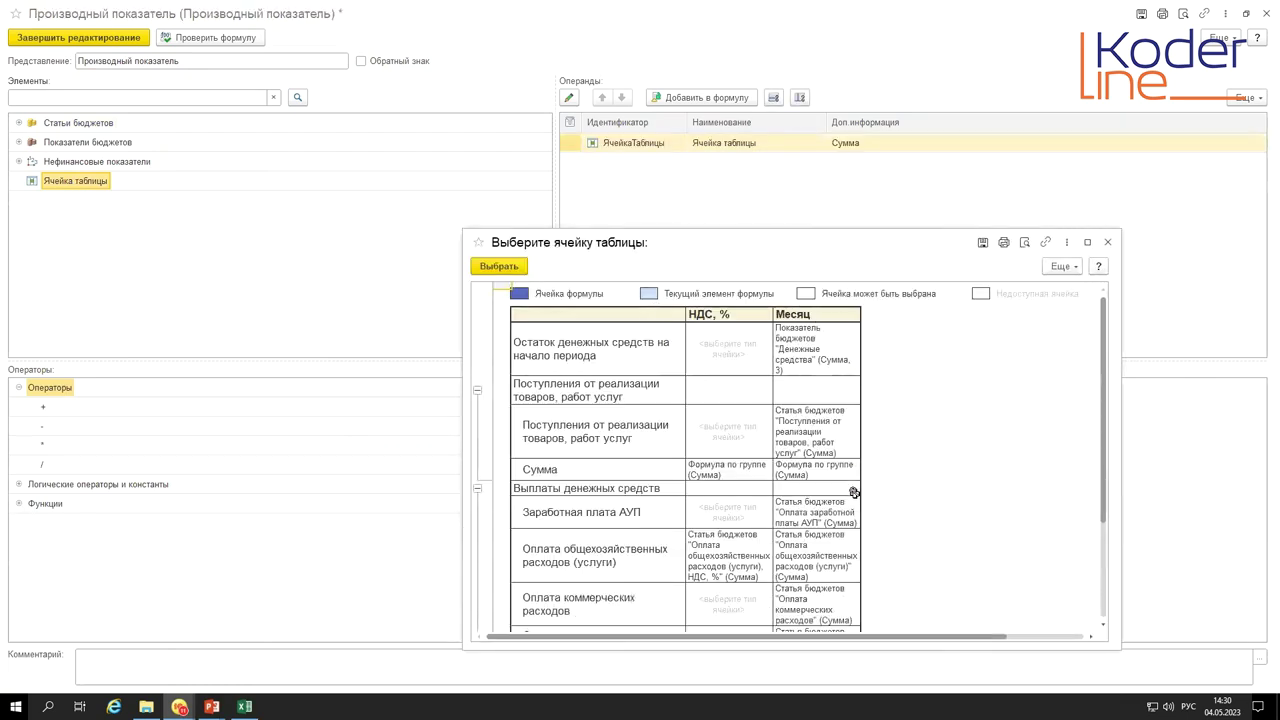
scroll(855, 557, down, 3)
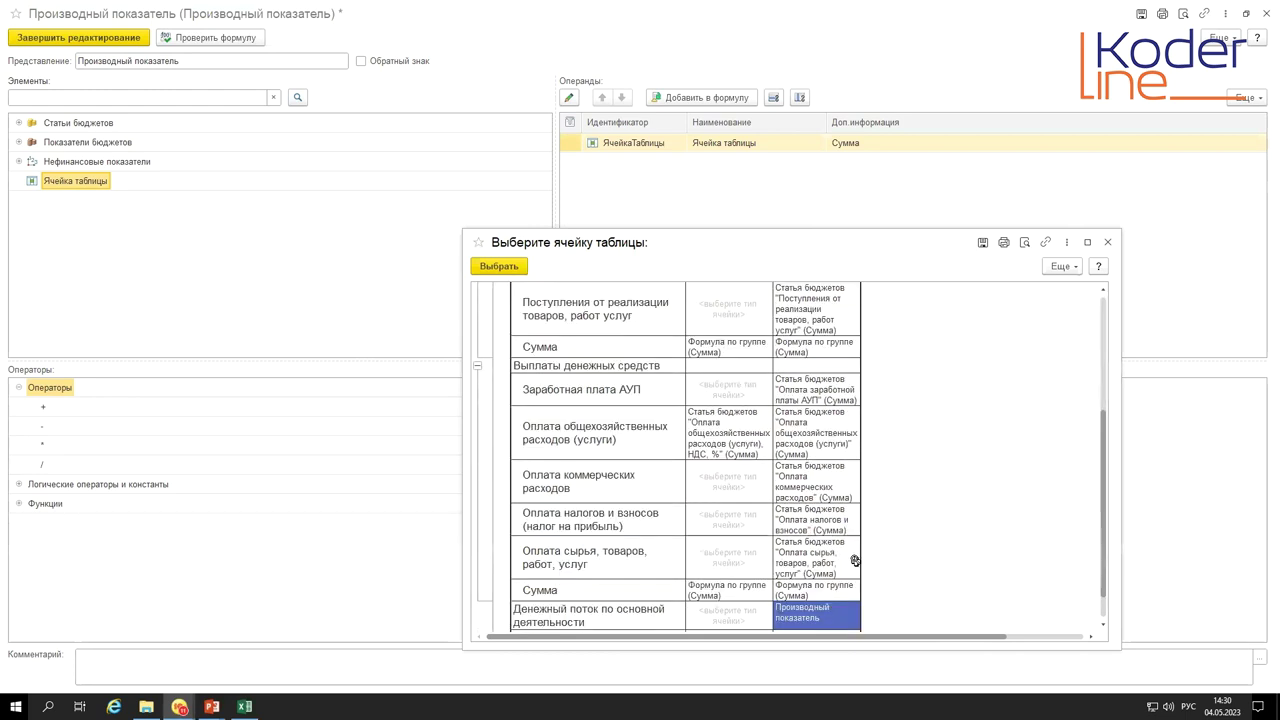
scroll(855, 561, down, 2)
click(1107, 242)
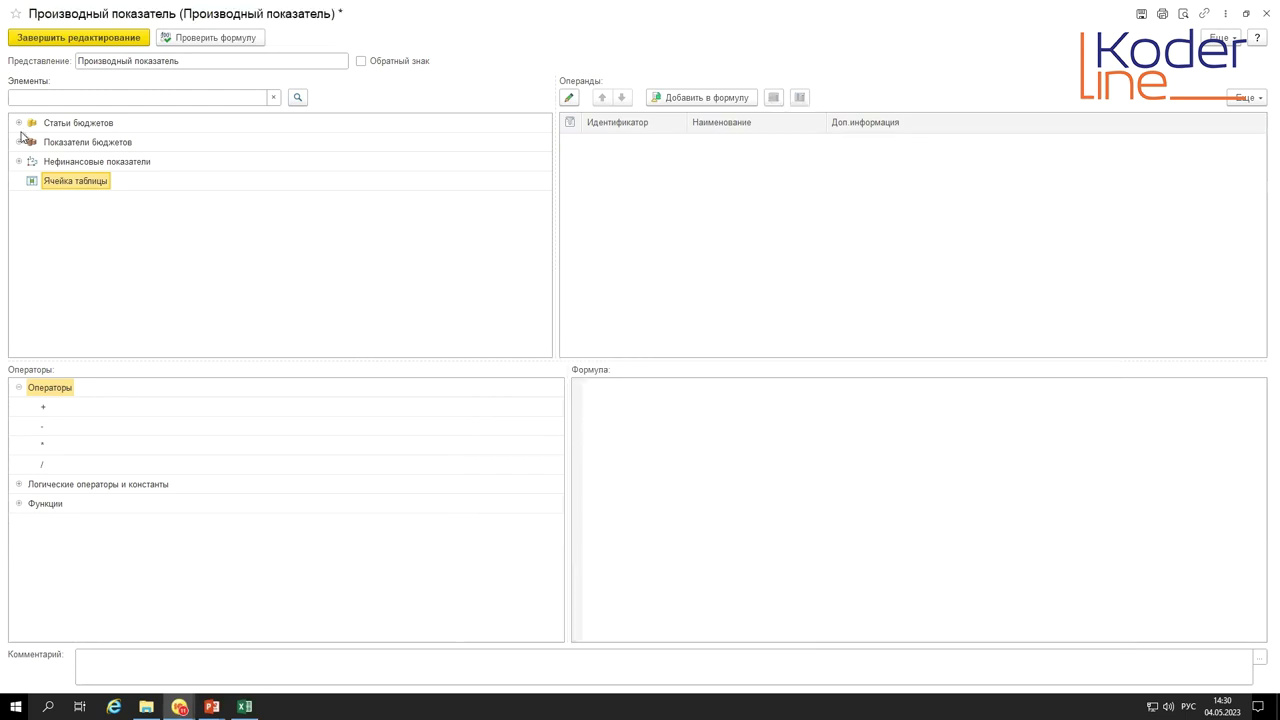
- Add all budget items under Основная модель > Движения денежных средств as operands, except Оплата общехозяйственных расходов (услуги), НДС, %
click(18, 123)
click(32, 240)
click(44, 259)
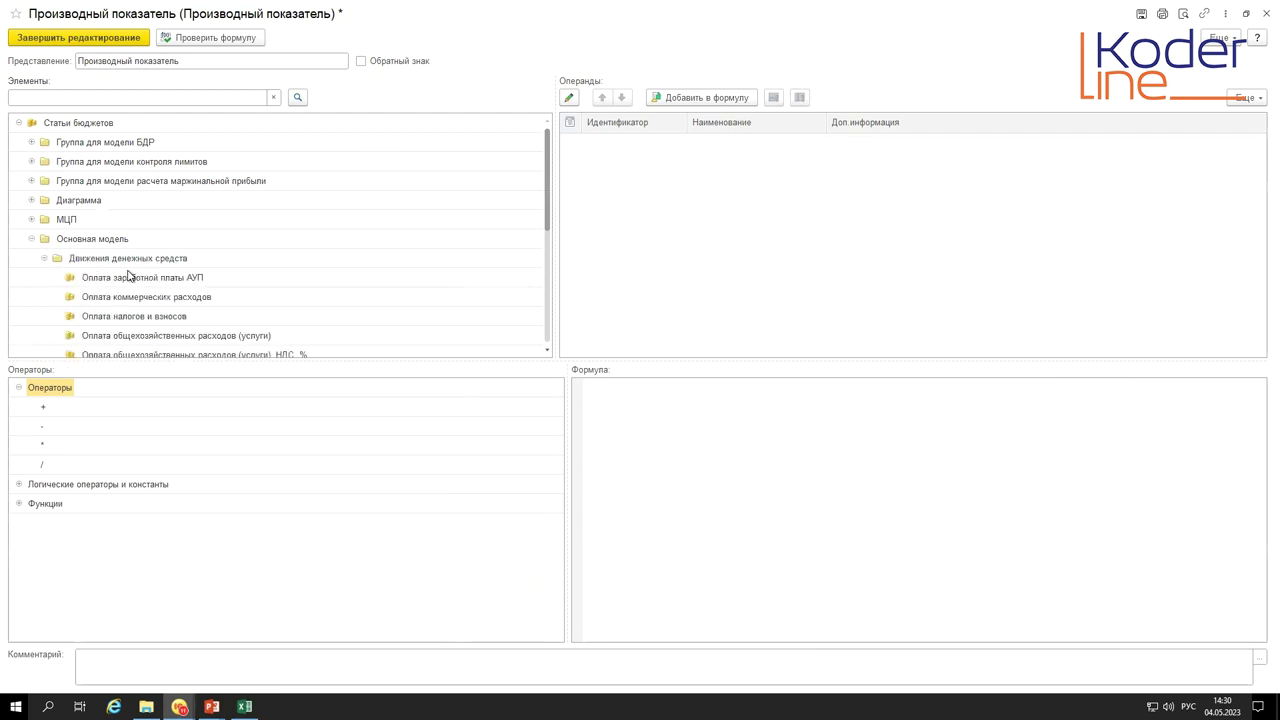
scroll(128, 276, down, 2)
click(132, 278)
shift+click(150, 162)
ctrl+click(248, 245)
drag(275, 278, 631, 263)
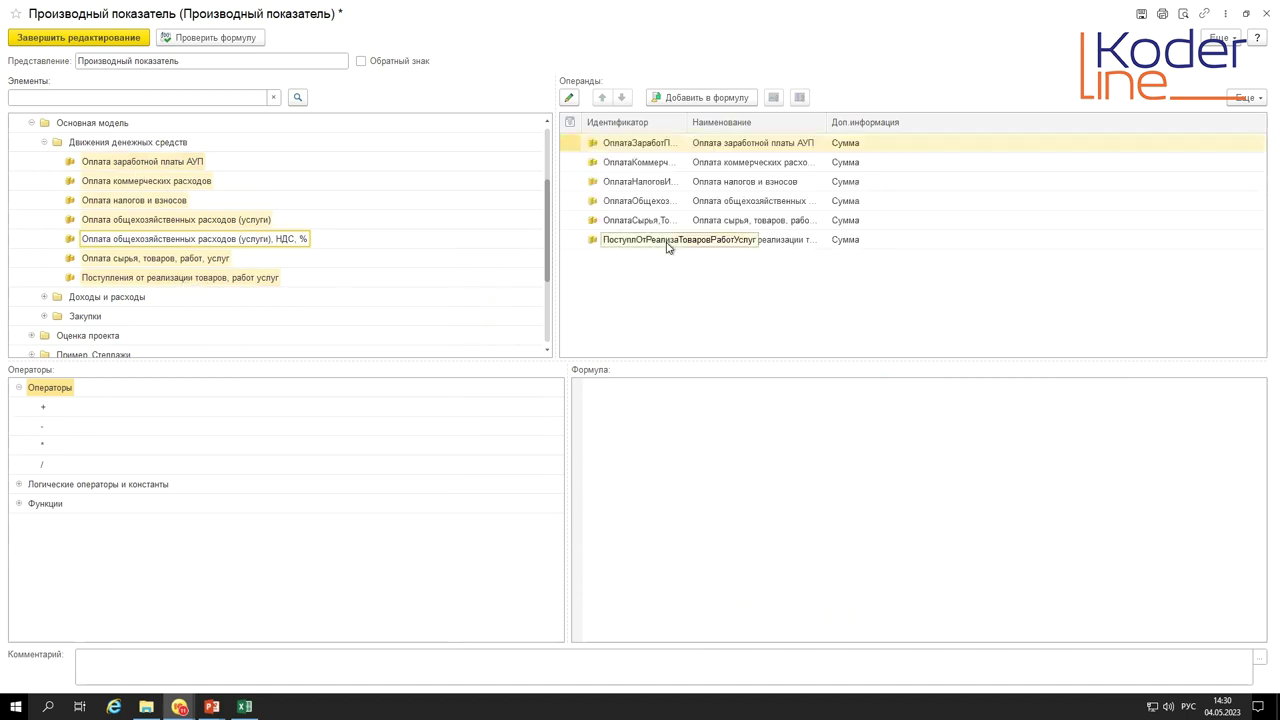
- Move the ПоступлОтРеализаТоваровРаботУслуг operand to the top of the operand list and widen the identifier and name columns
click(645, 242)
click(604, 98)
click(604, 98)
click(604, 98)
click(604, 98)
click(604, 98)
drag(689, 121, 825, 122)
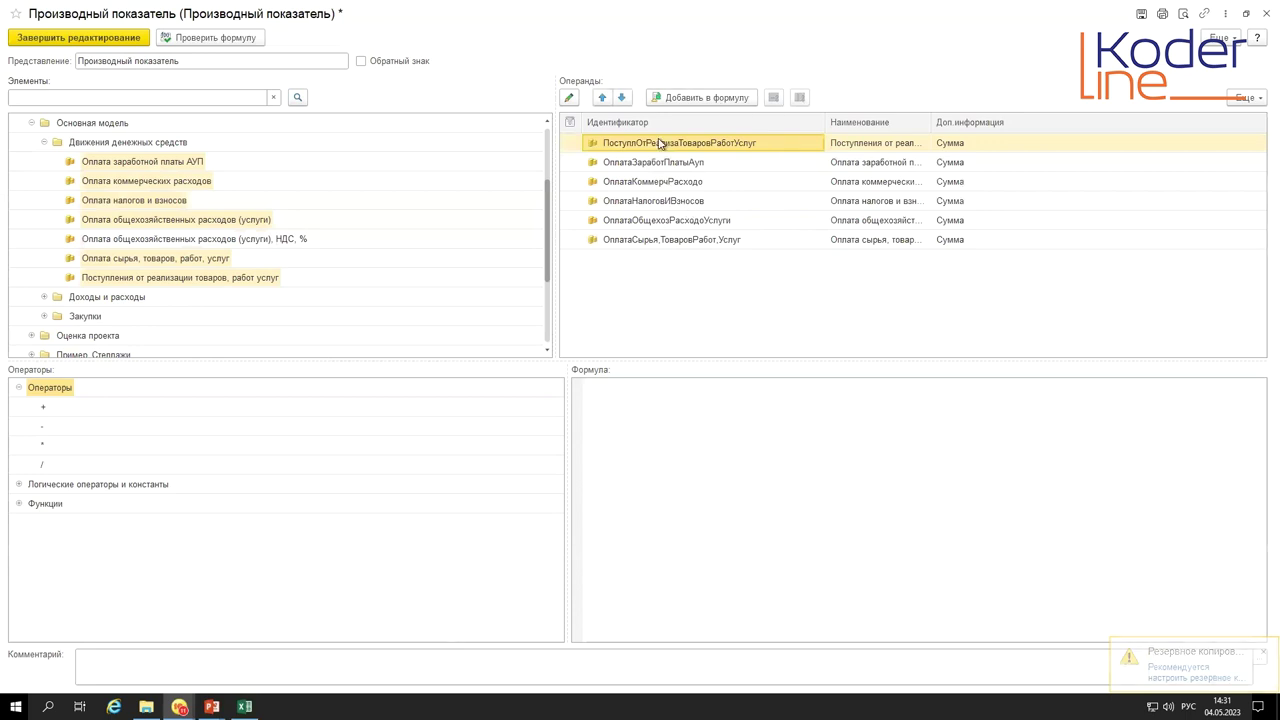
click(656, 163)
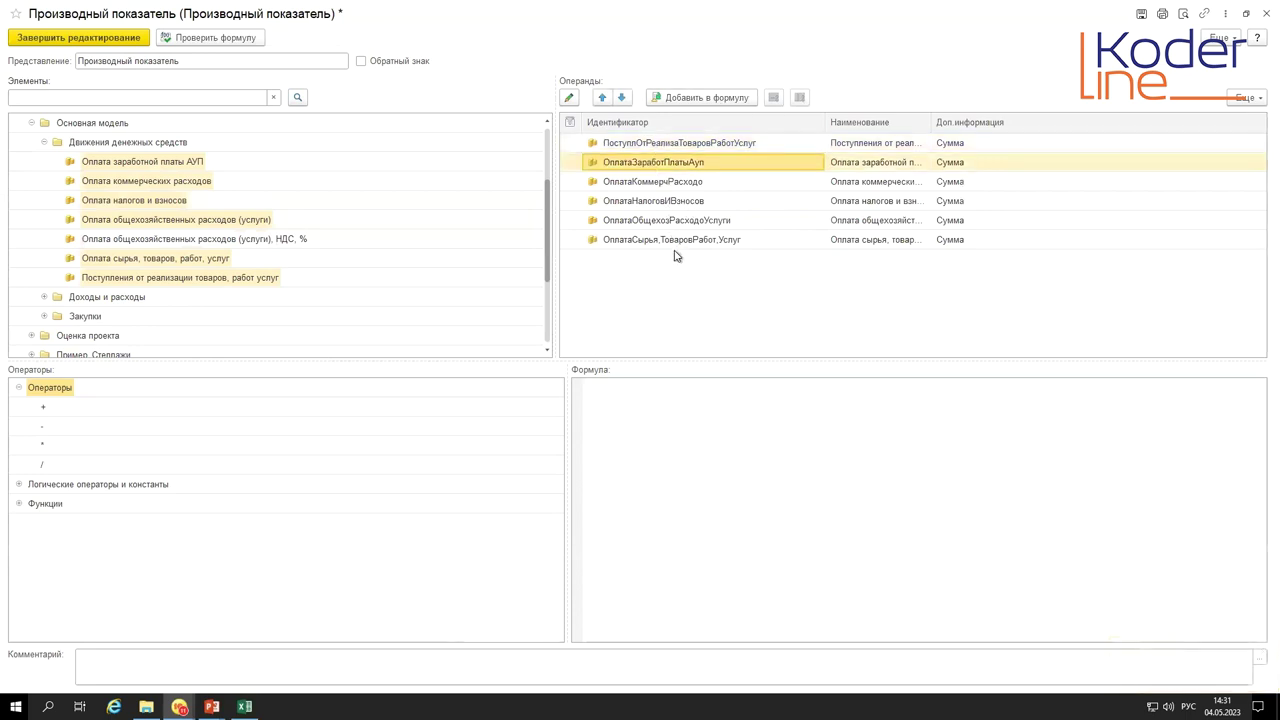
drag(928, 122, 1034, 121)
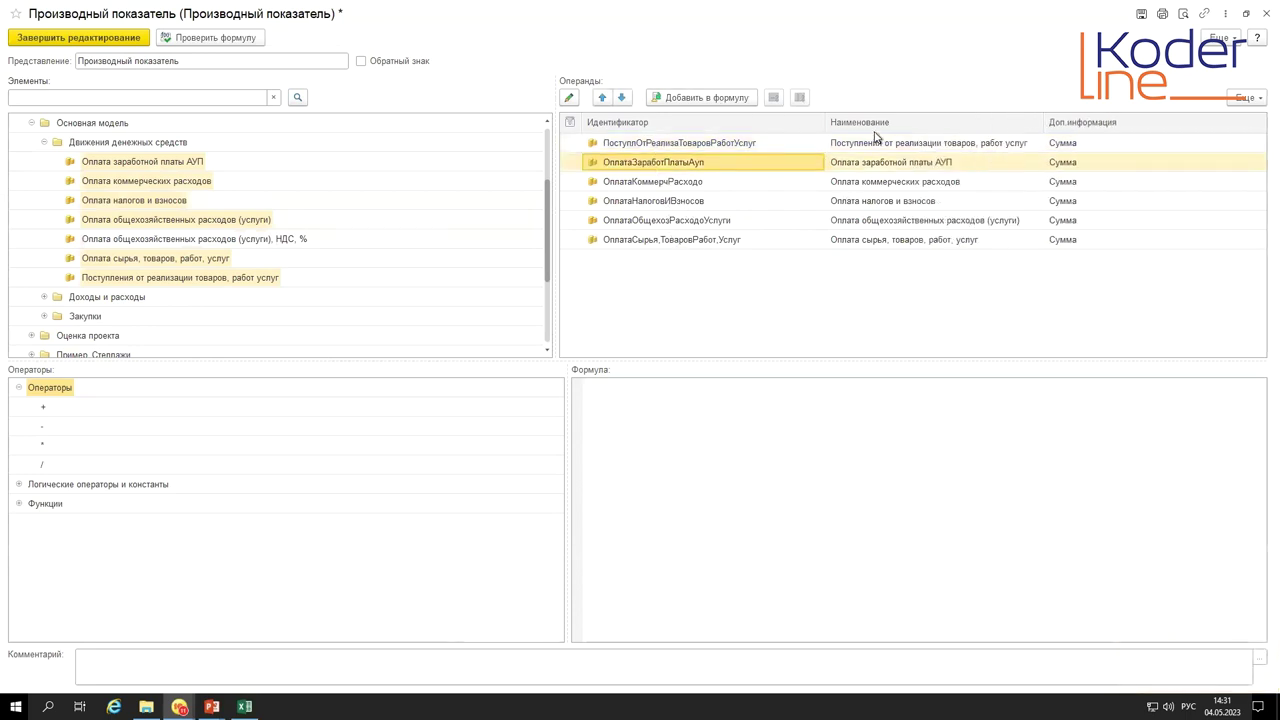
- Try to insert all six operands into the formula at once, and clear the formula
click(708, 146)
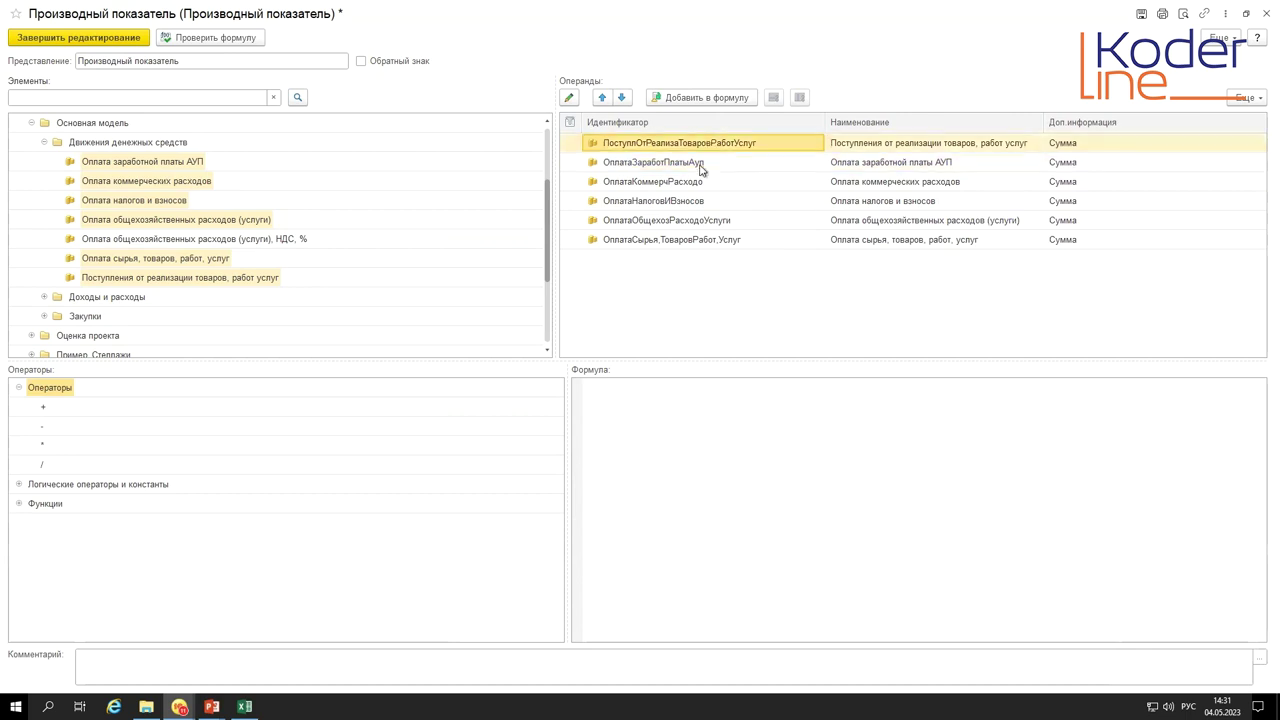
shift+click(695, 245)
drag(683, 145, 632, 424)
drag(908, 645, 1177, 650)
drag(1066, 640, 669, 625)
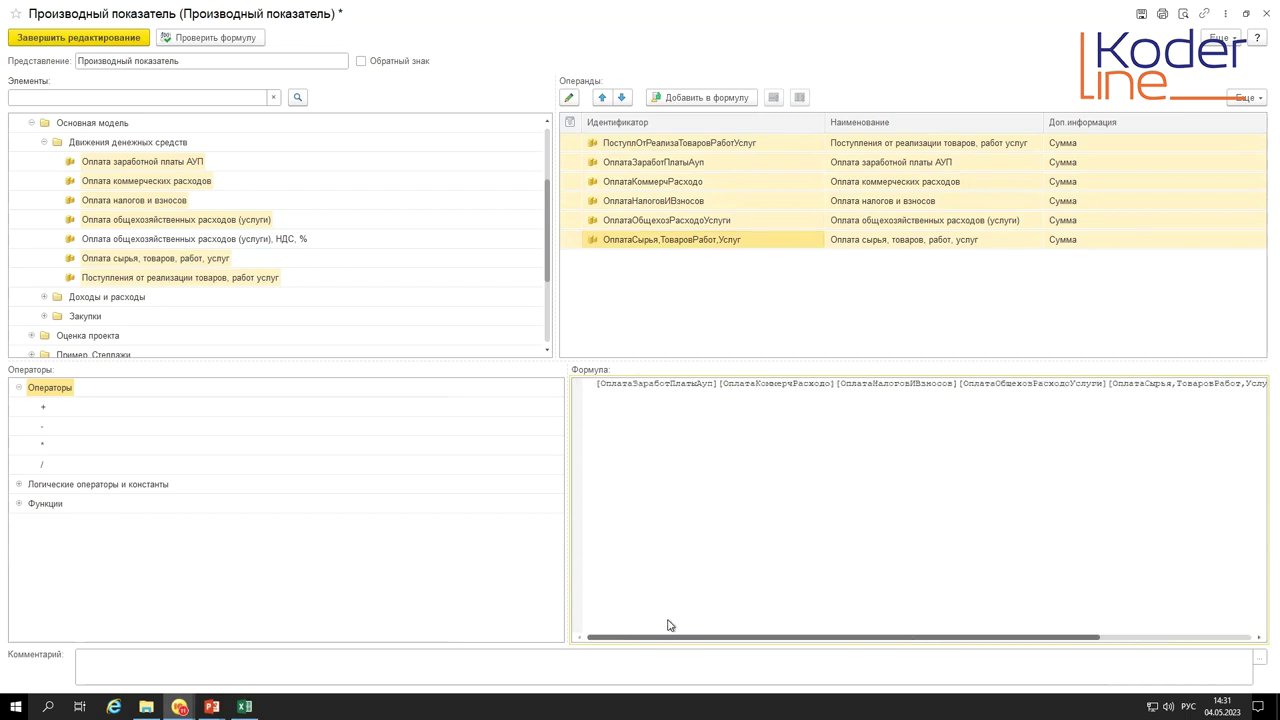
key(ctrl+a)
key(Delete)
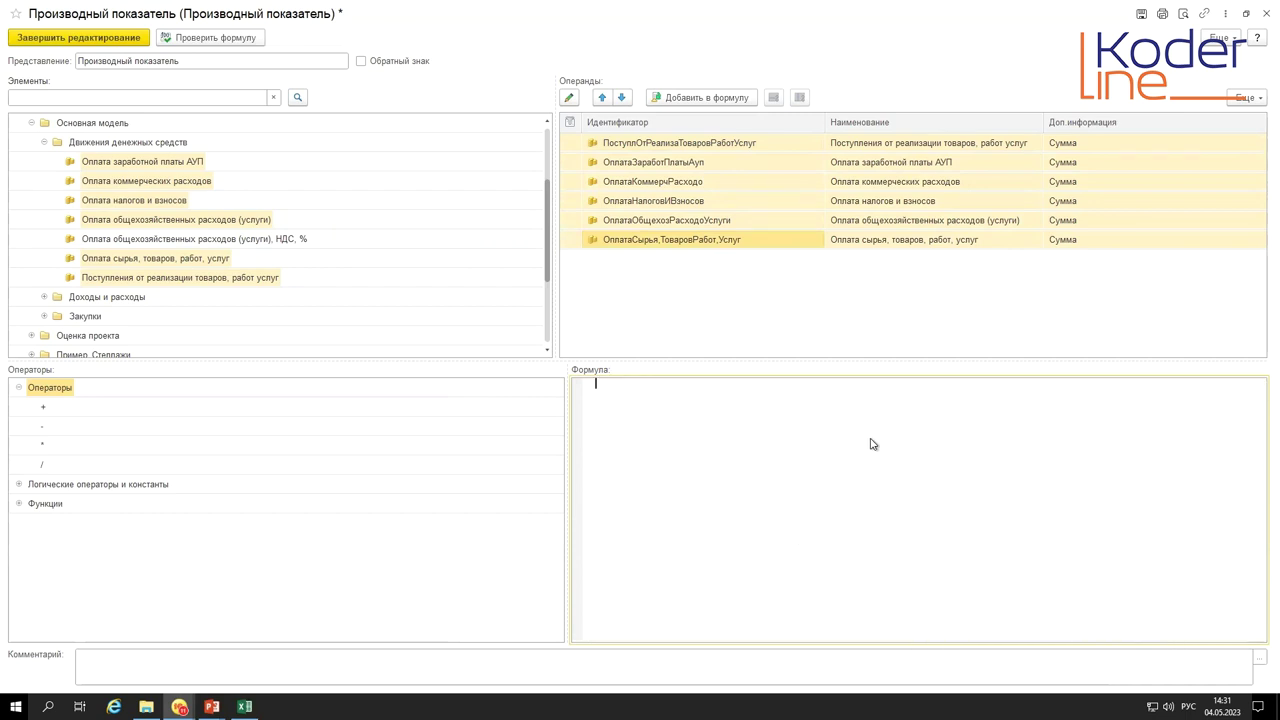
- Insert ПоступлОтРеализаТоваровРаботУслуг into the formula, followed by the five payment operands
click(653, 200)
click(656, 144)
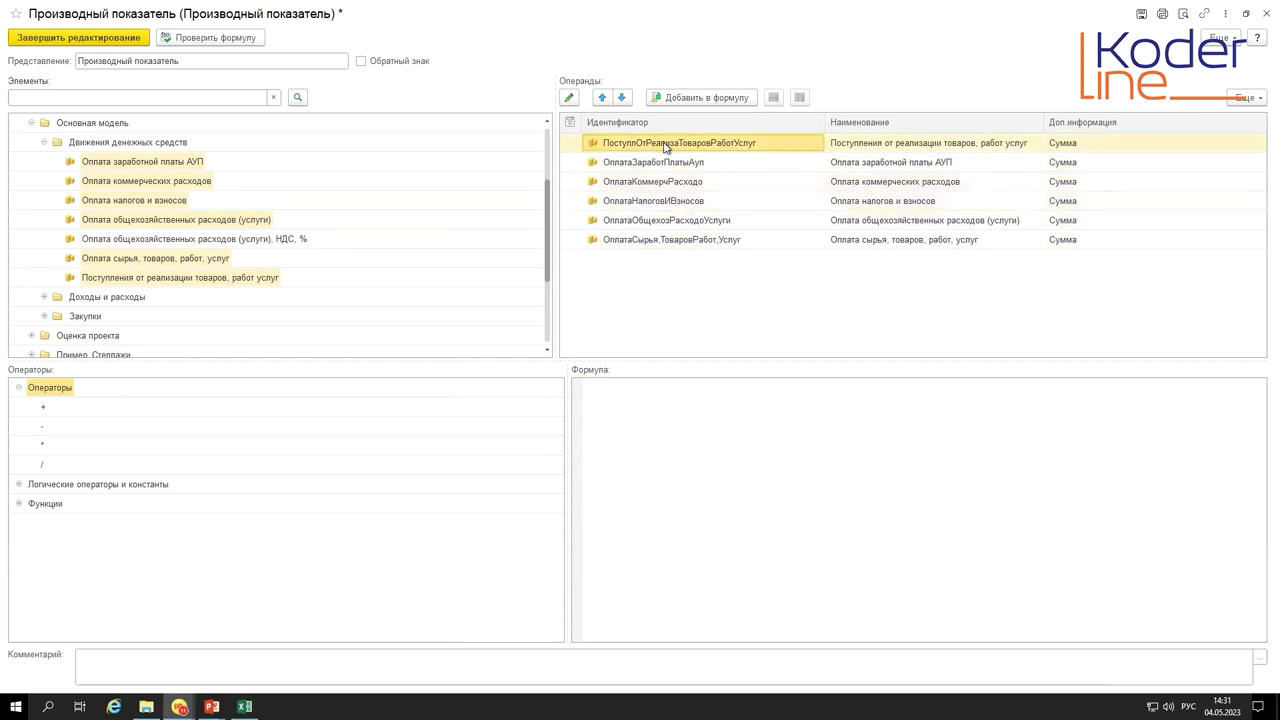
drag(677, 160, 593, 433)
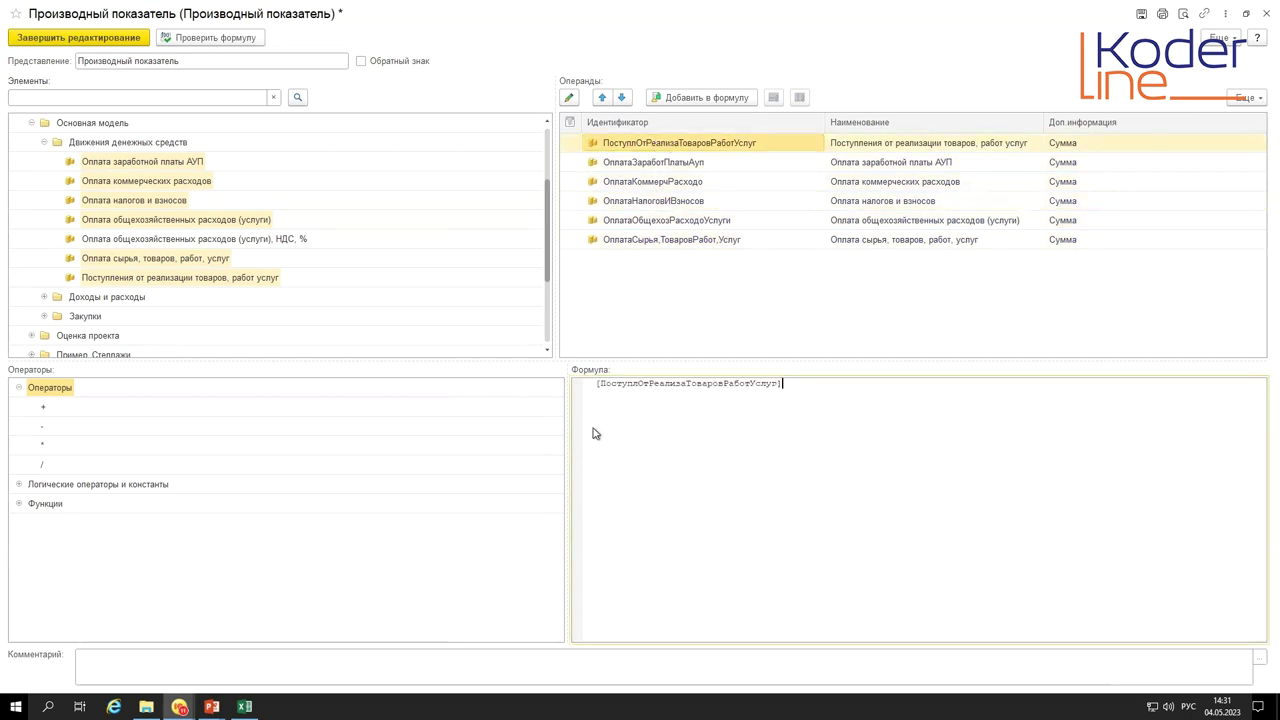
click(640, 166)
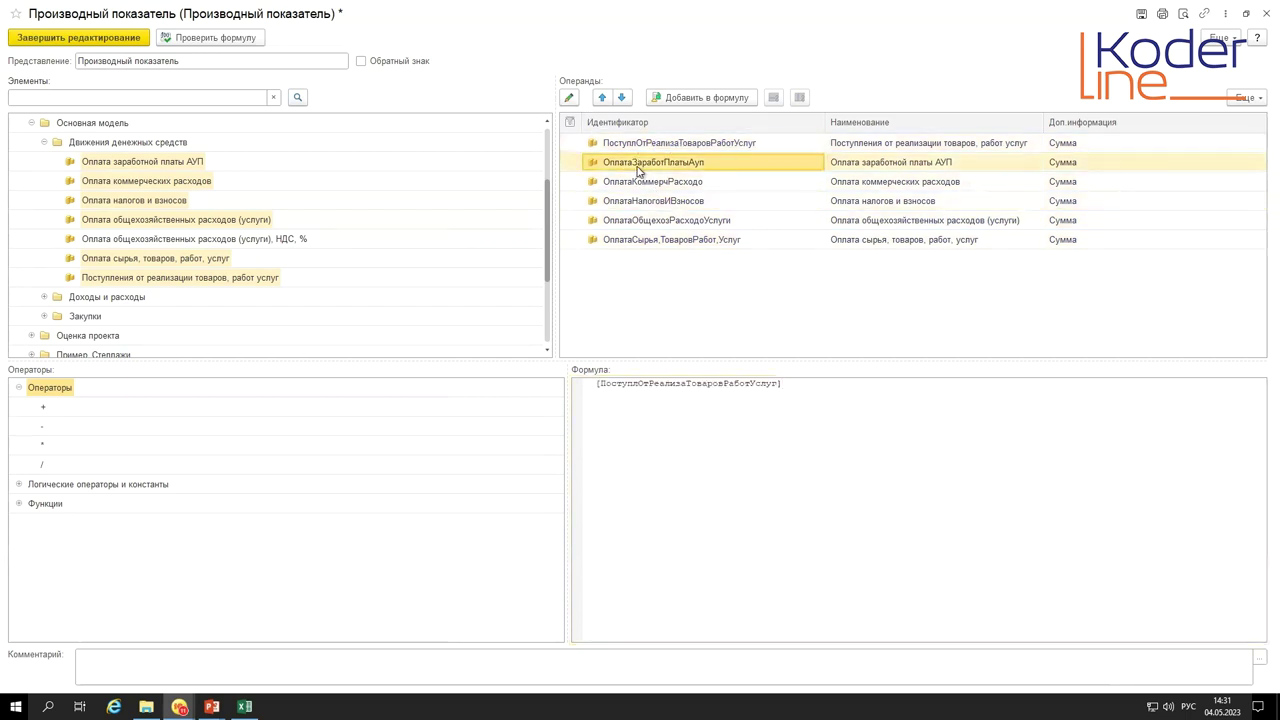
shift+click(650, 242)
drag(663, 168, 805, 404)
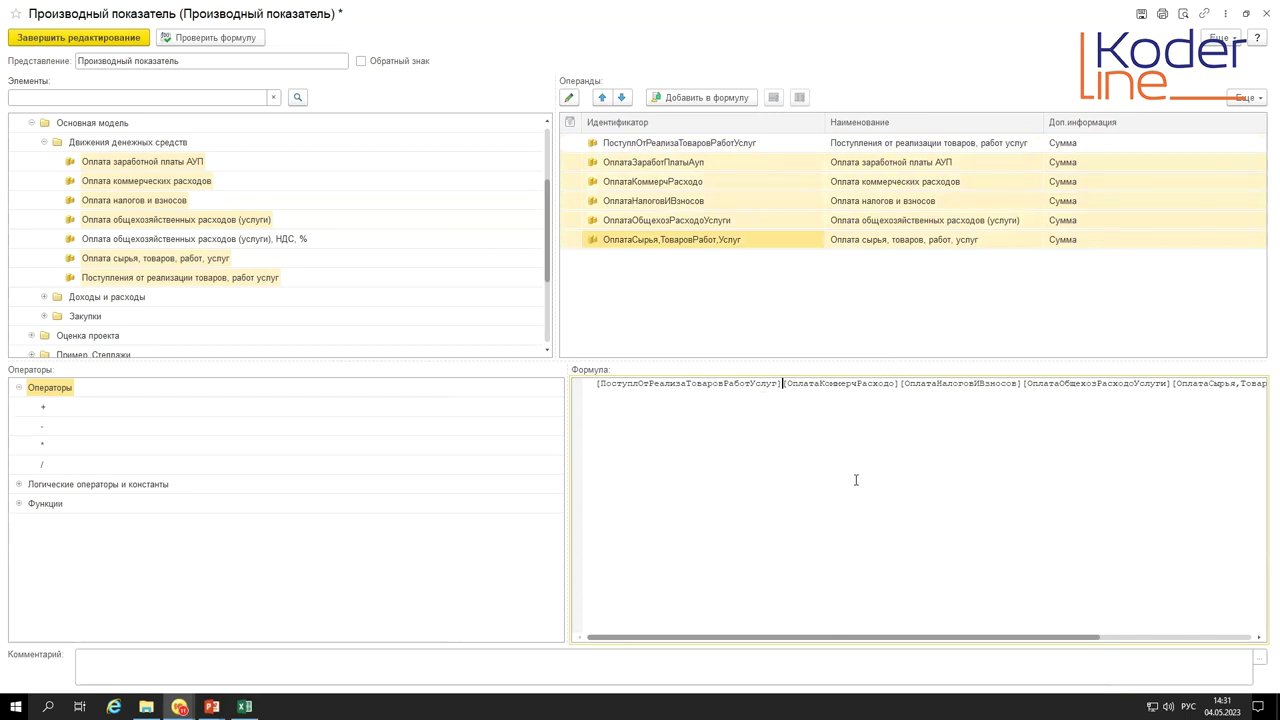
- Put minus signs between the operands so the formula subtracts every payment from the sales receipts
text(-)
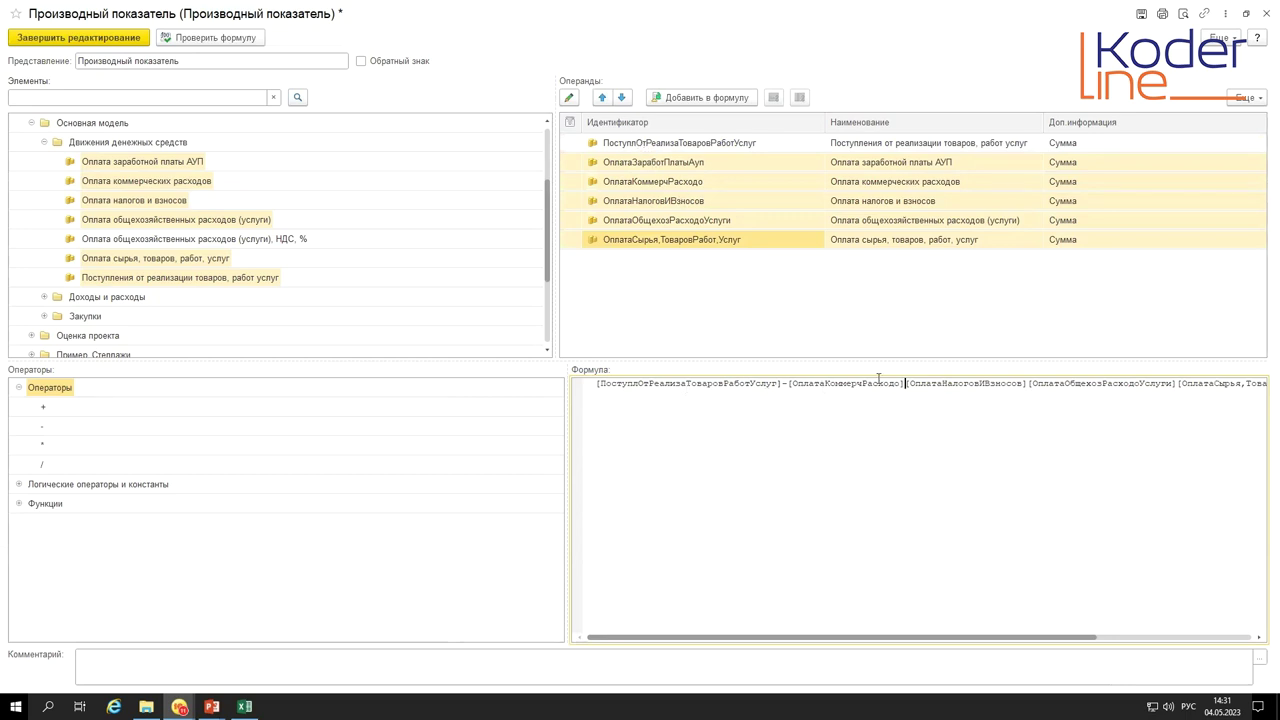
text(-)
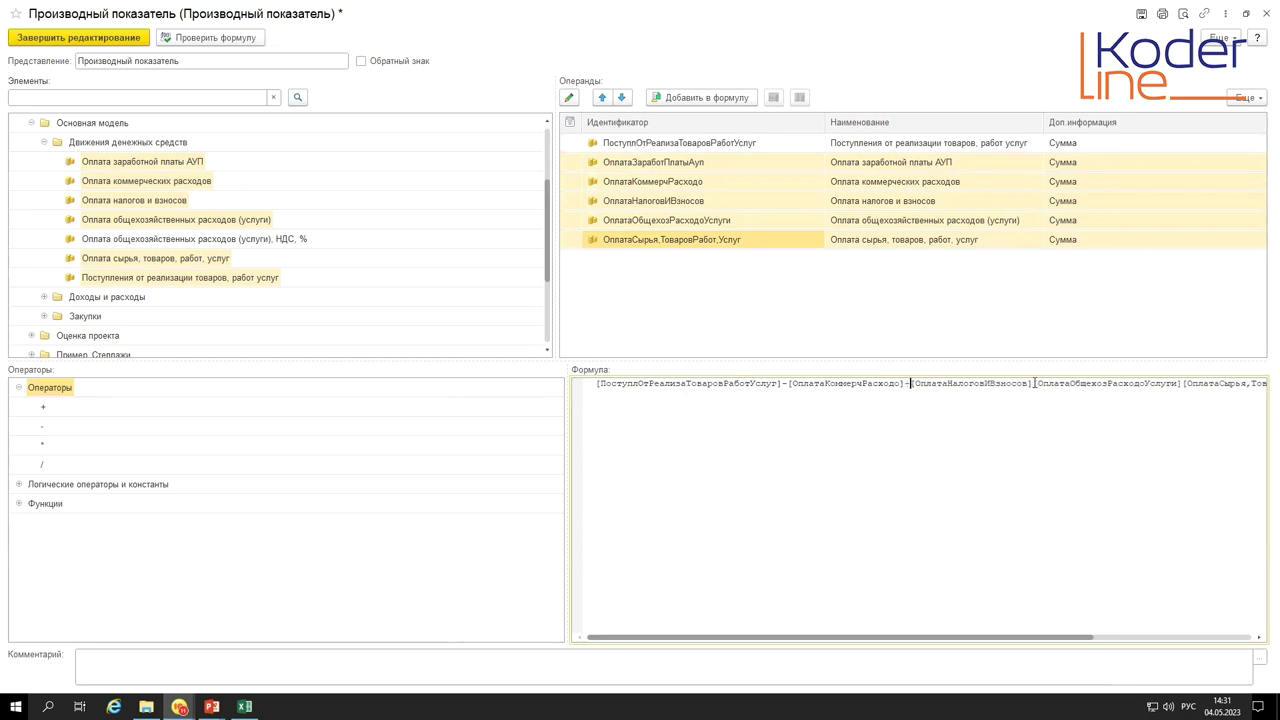
text(-)
drag(1111, 636, 1254, 625)
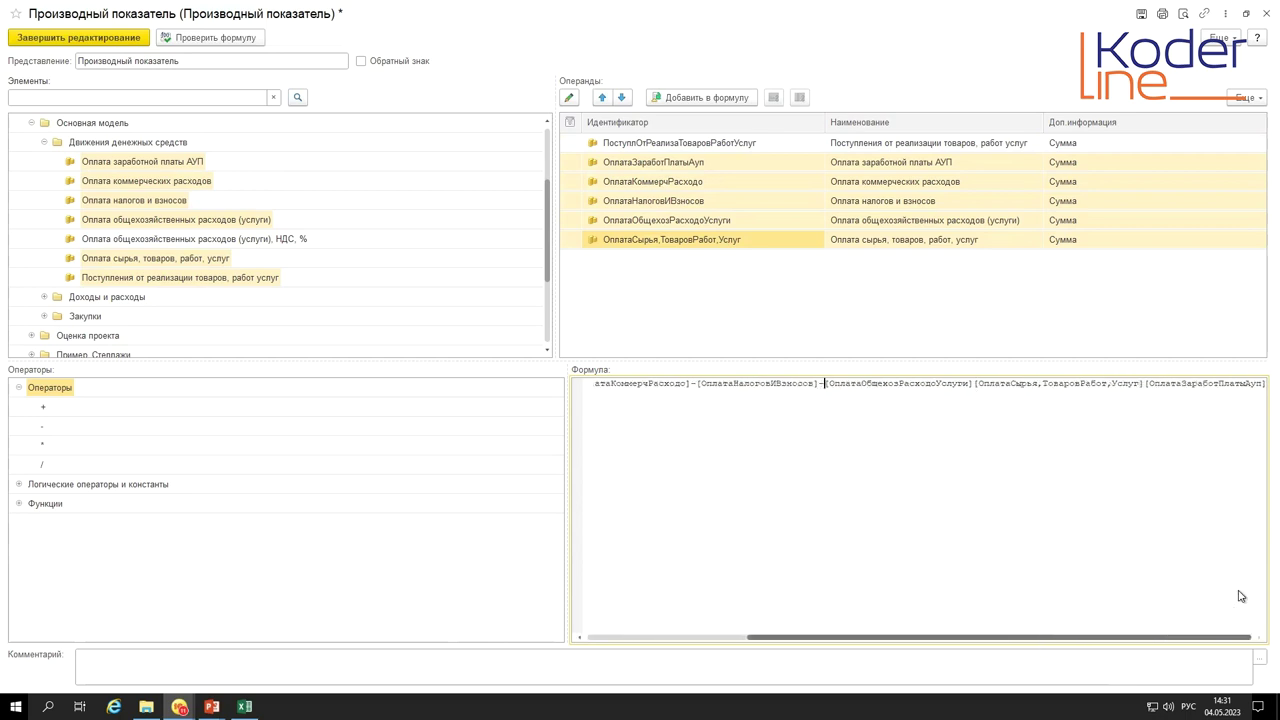
text(-)
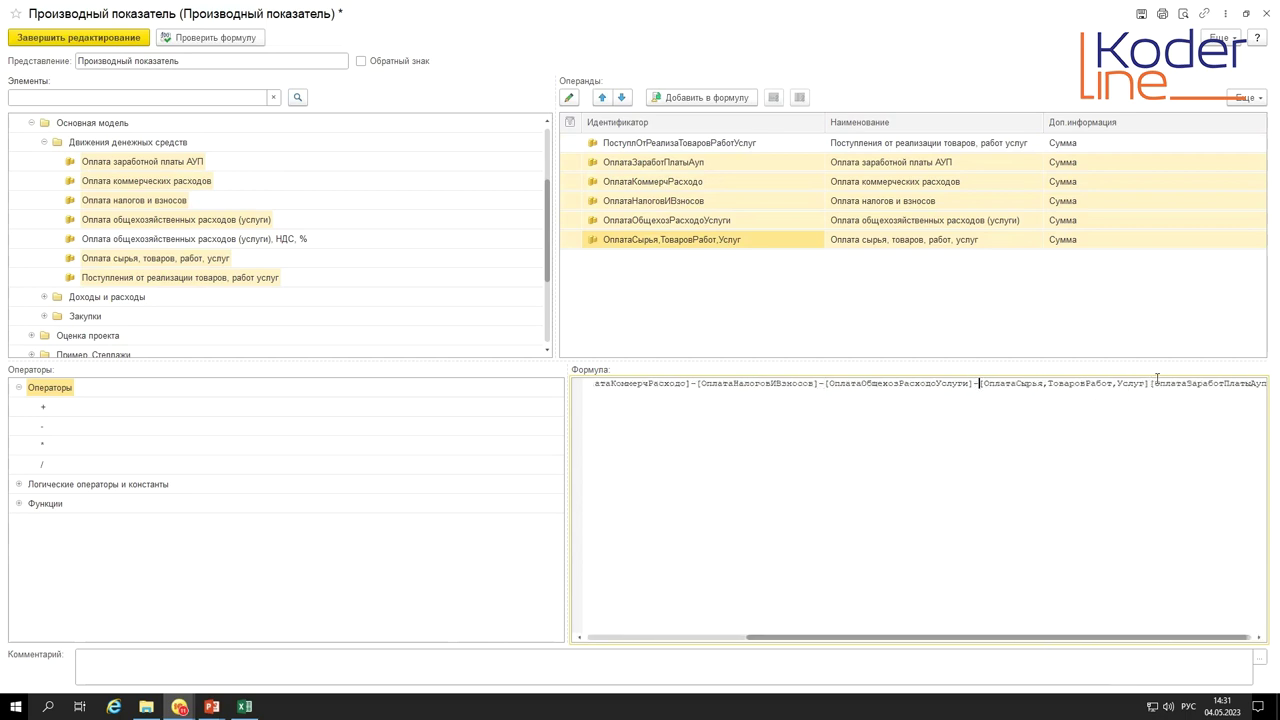
click(1151, 383)
text(-)
- Examine the available logical operators, constants and functions, including Условие, for use in formulas
click(18, 487)
scroll(63, 524, down, 2)
scroll(63, 524, up, 2)
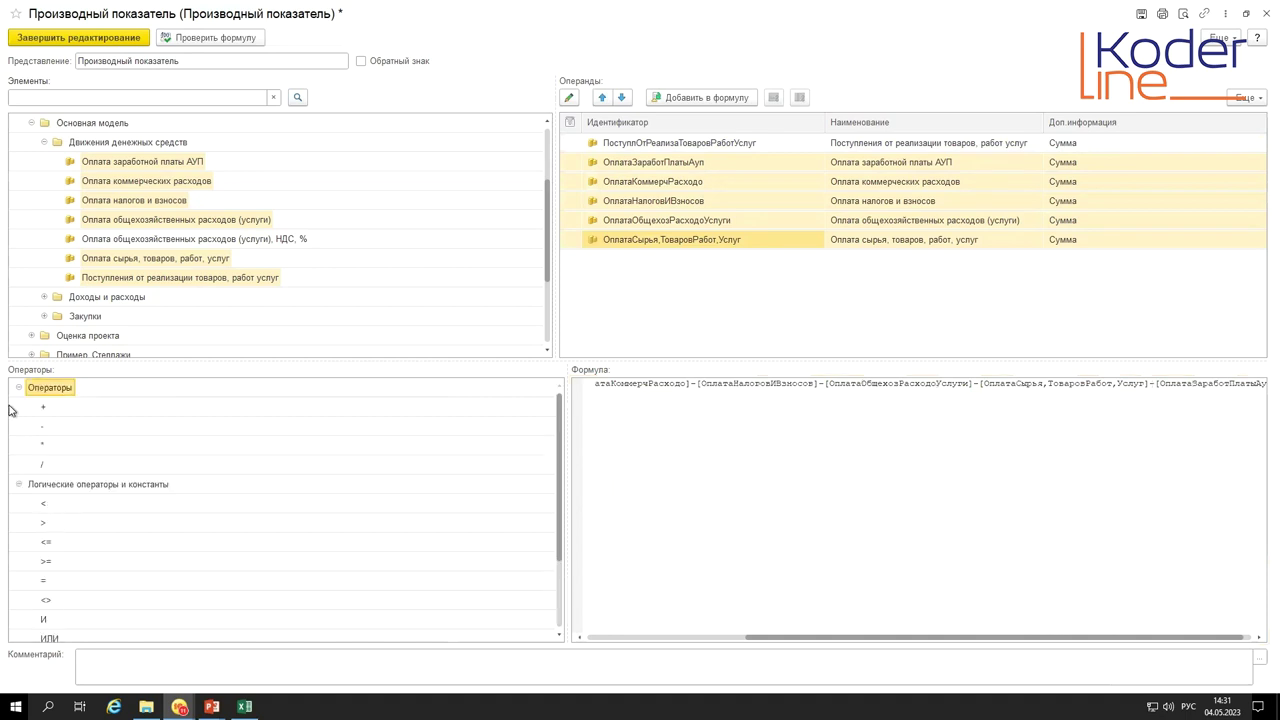
click(18, 388)
click(18, 407)
click(18, 426)
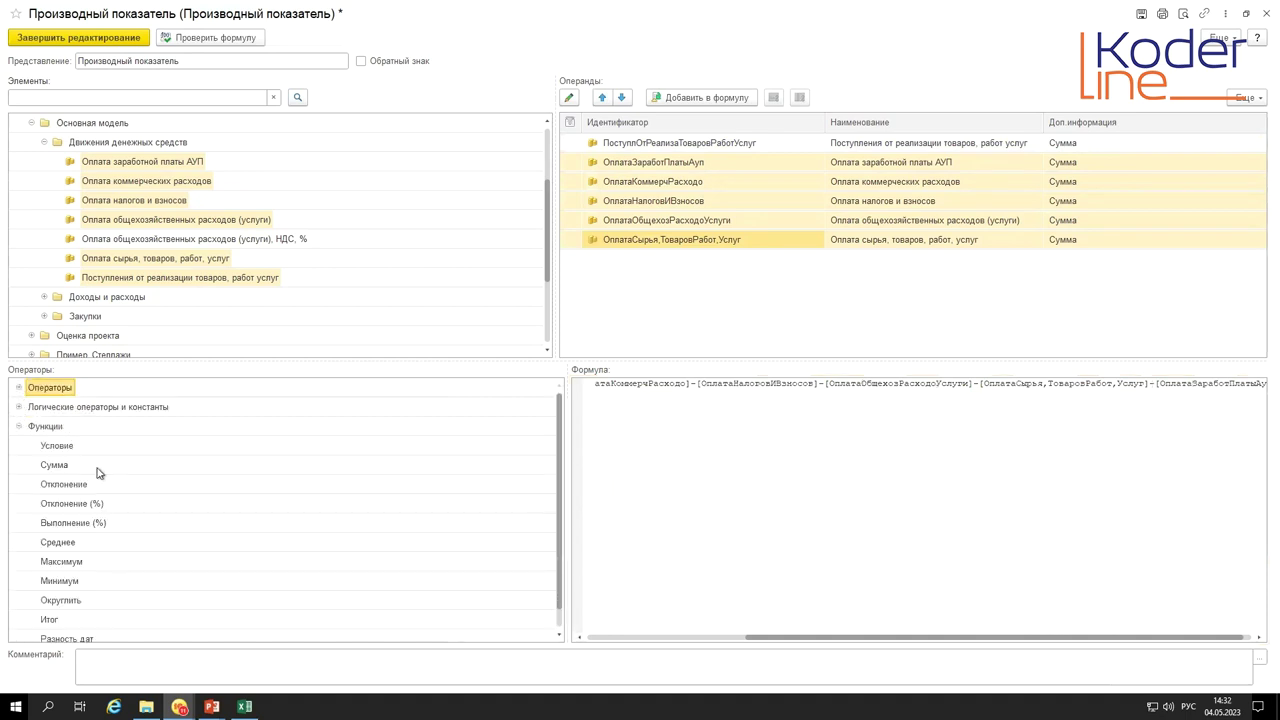
click(60, 446)
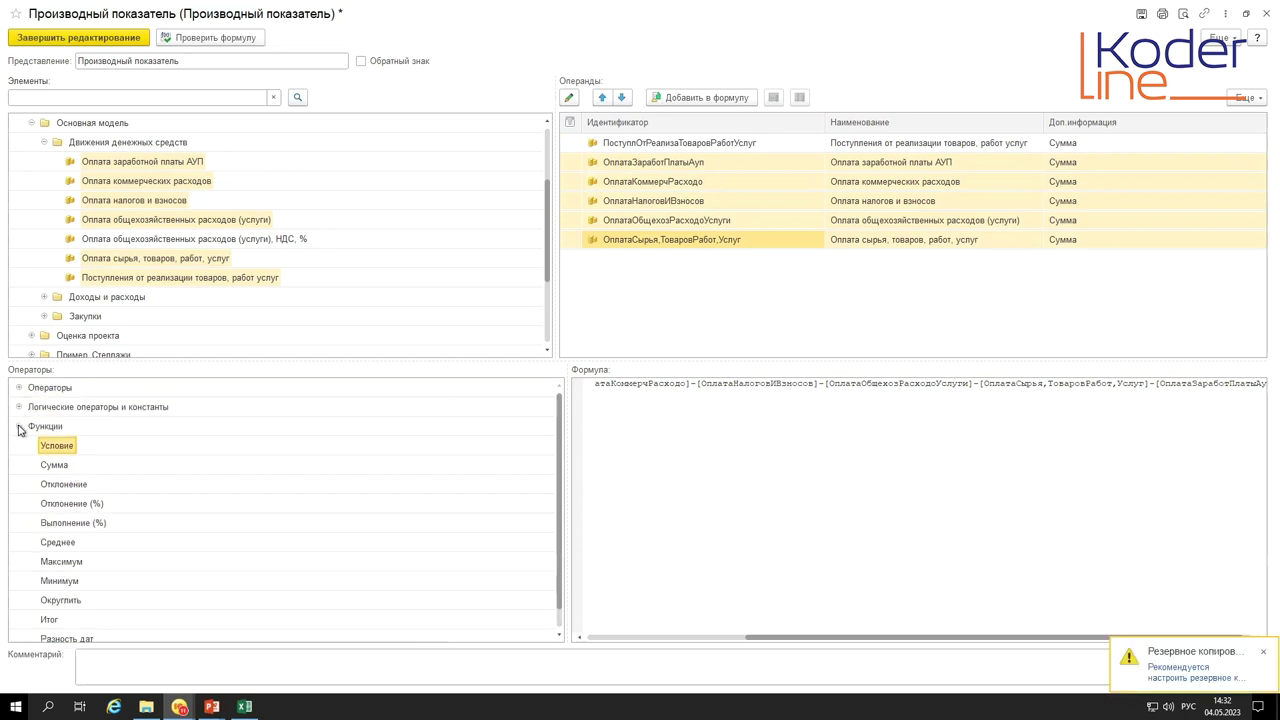
click(19, 427)
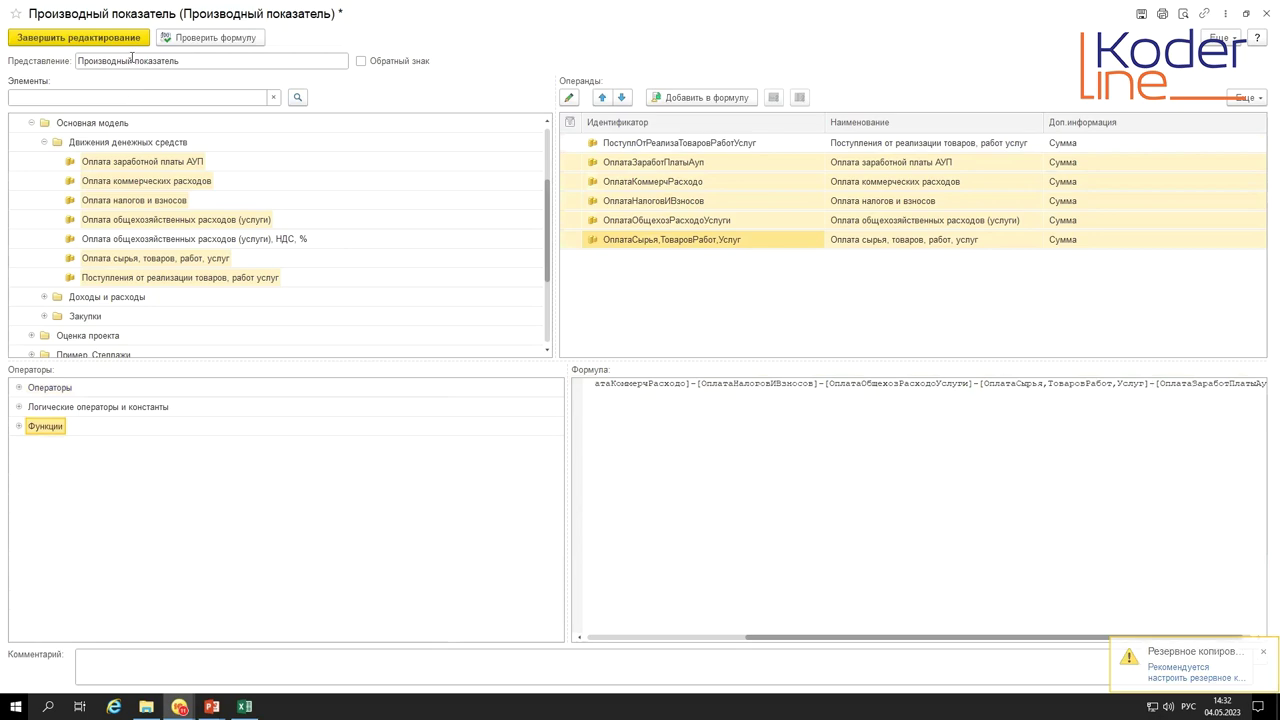
- Finish editing the derived indicator and return to the table cell setup
click(106, 38)
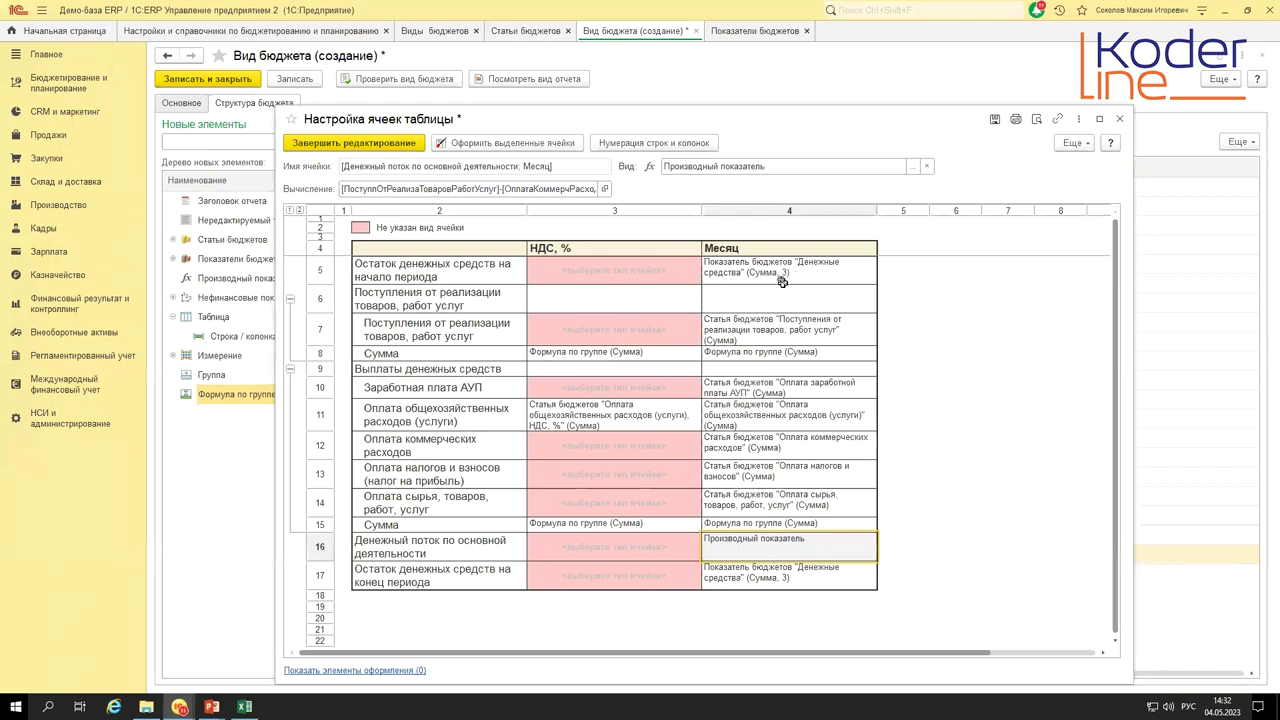
- Examine the data period settings of the sales receipts operand in Производный показатель, including its grouping value options, and the opening and closing balance cells
double_click(758, 544)
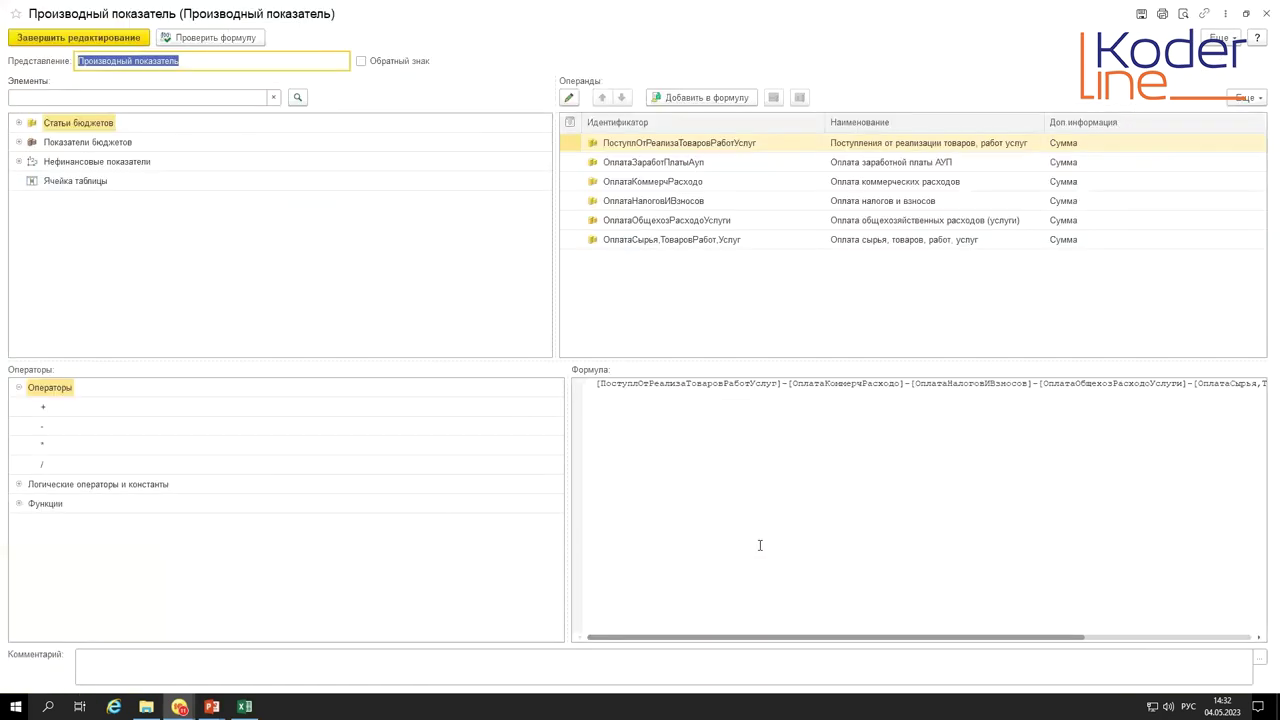
double_click(921, 148)
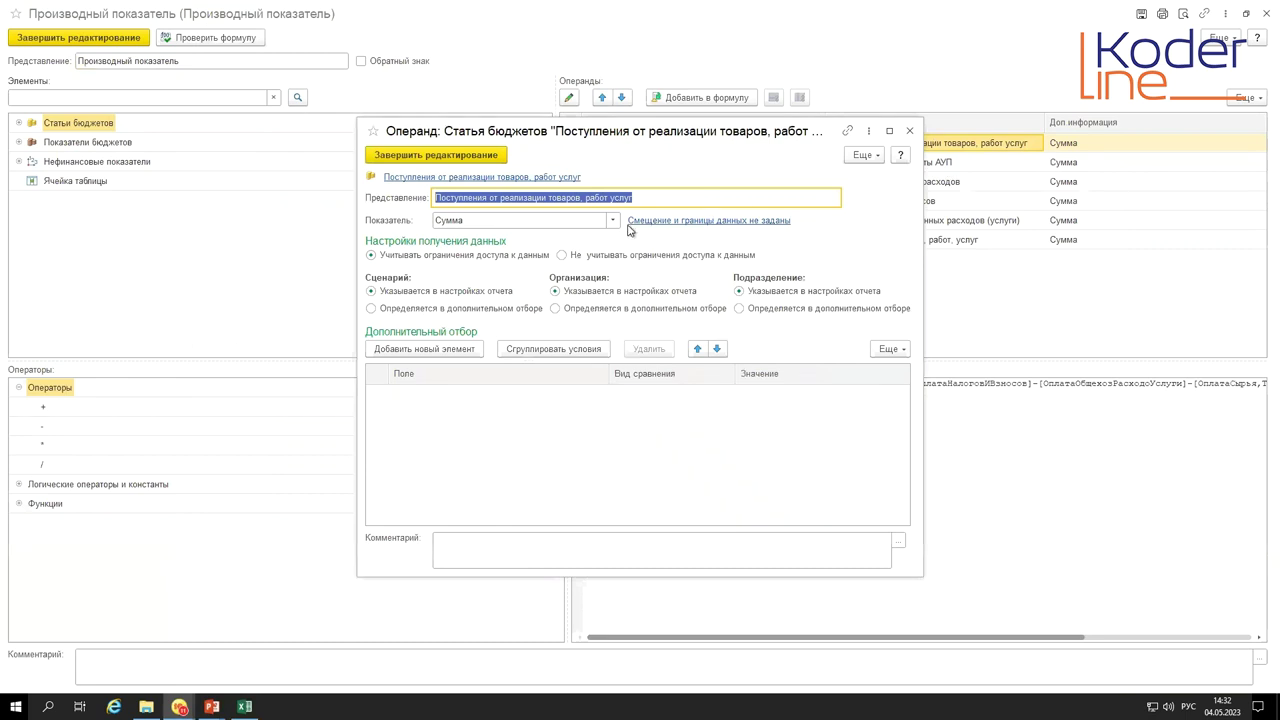
click(725, 229)
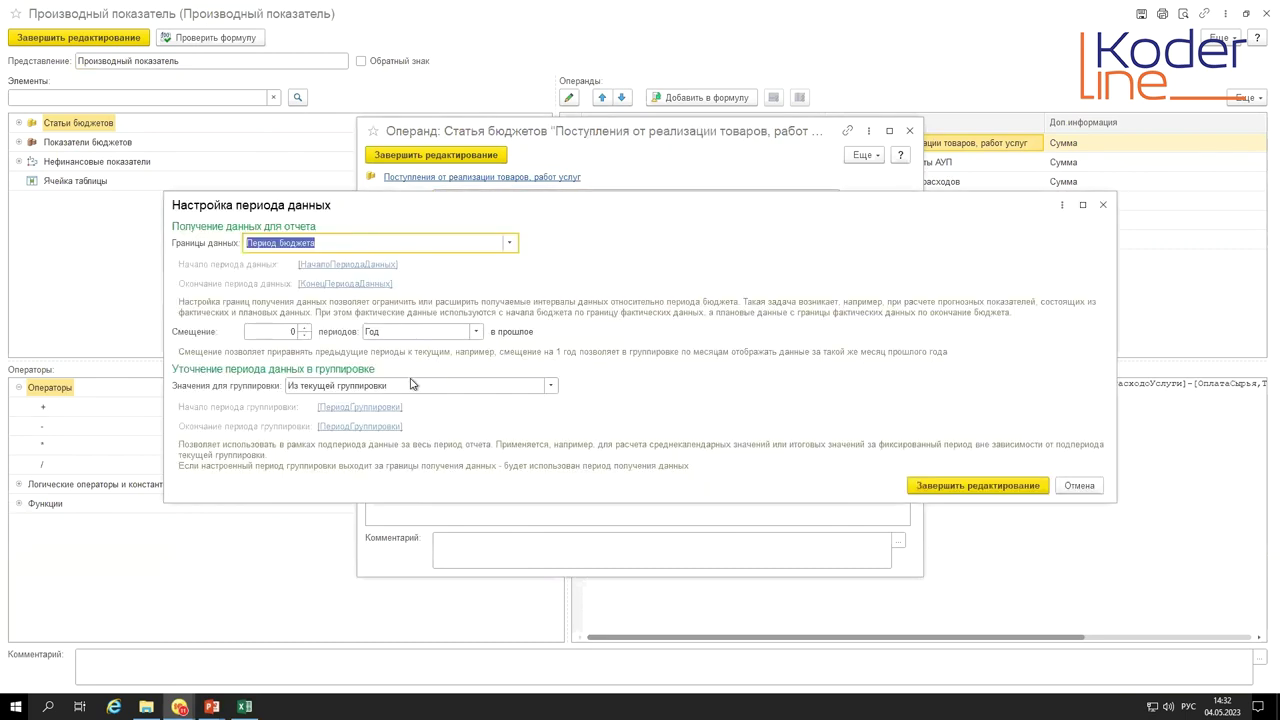
click(418, 384)
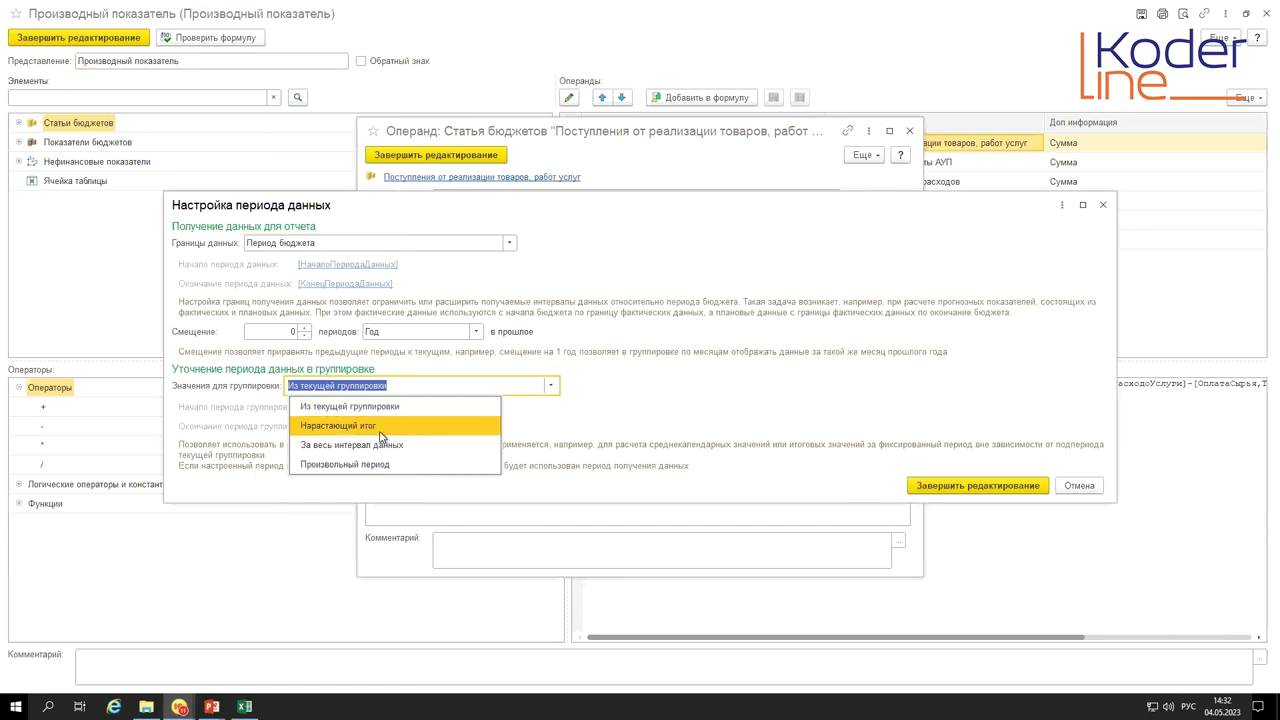
key(Escape)
key(Escape)
key(Escape)
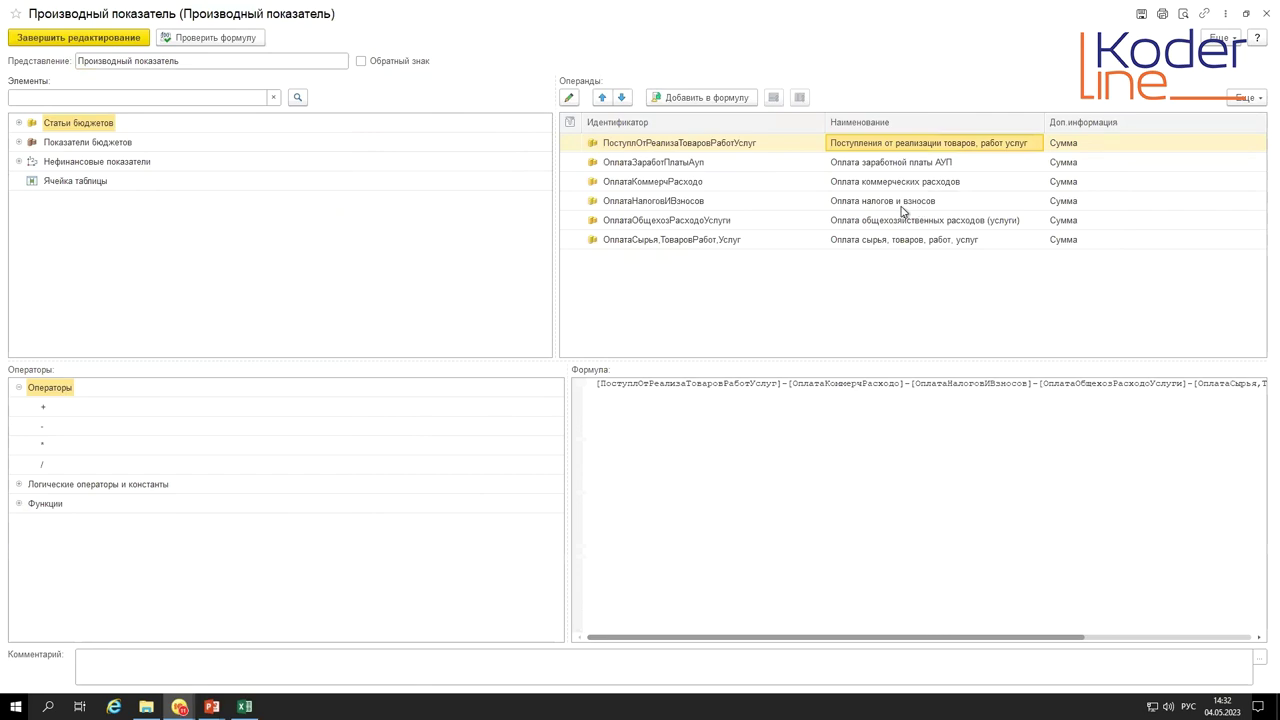
click(112, 37)
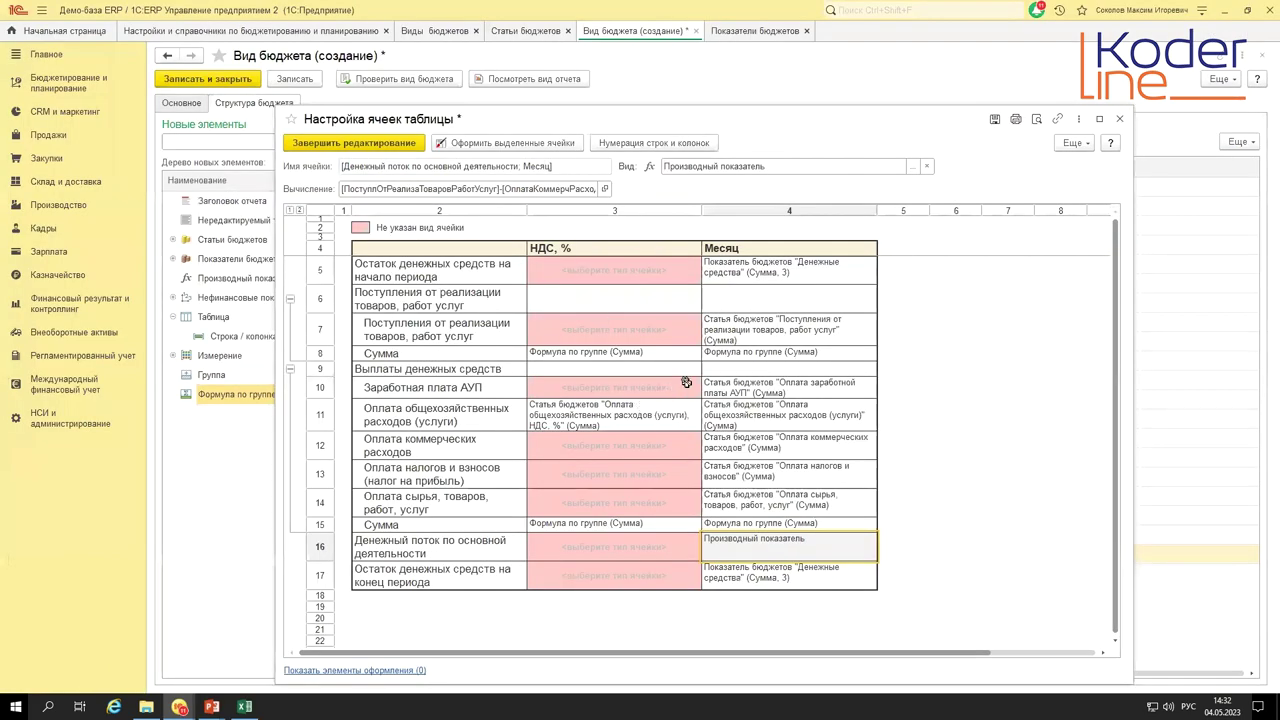
click(745, 273)
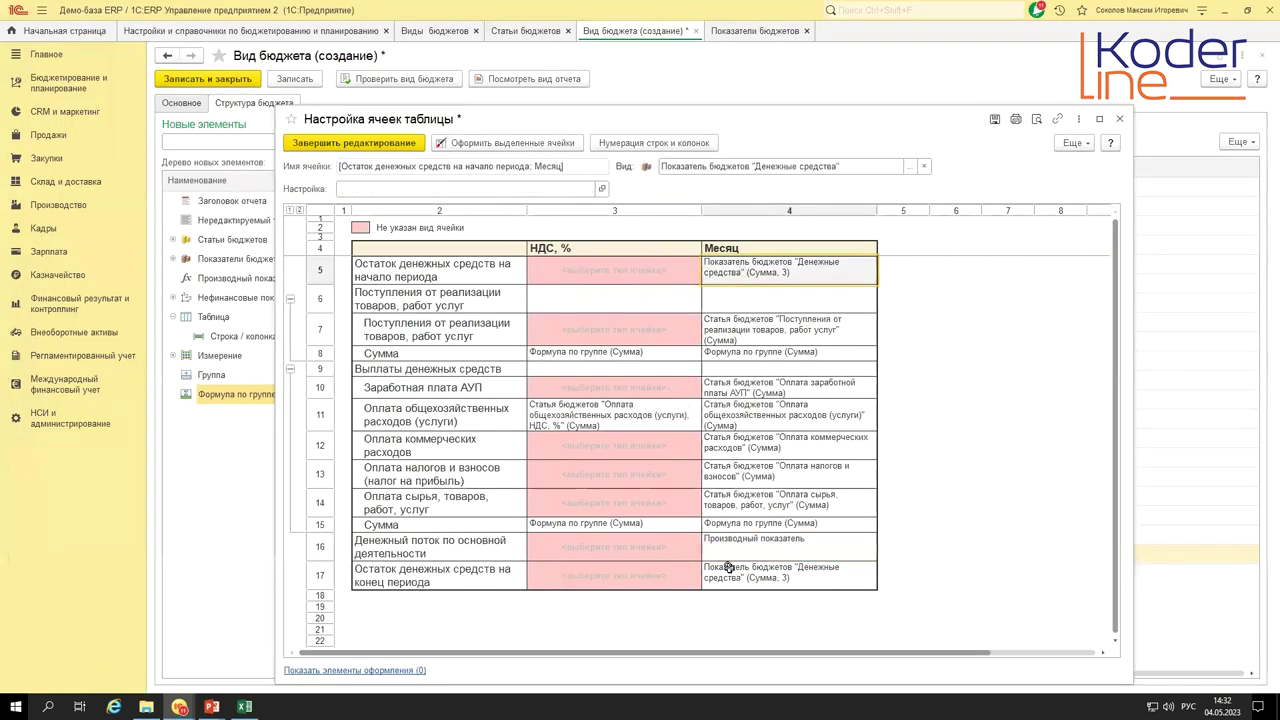
click(742, 580)
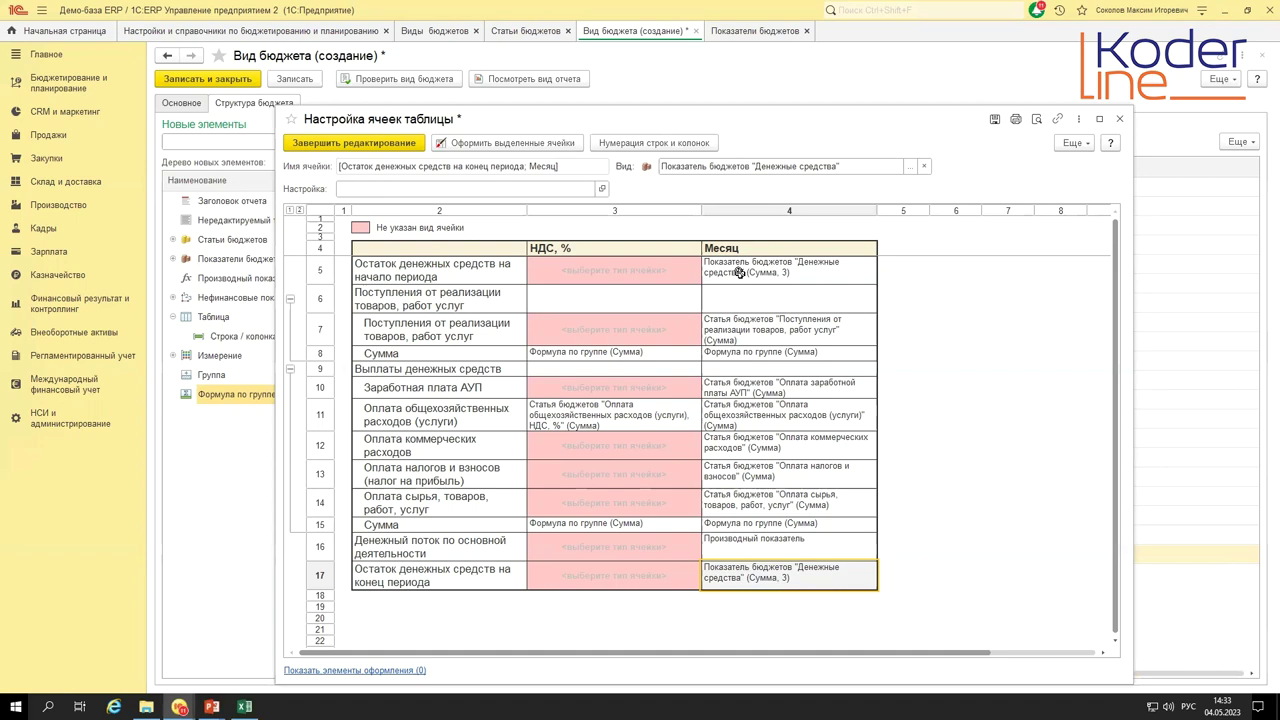
- Try to offset the sales receipts operand's data by 1 month (Месяц) into the past
double_click(774, 541)
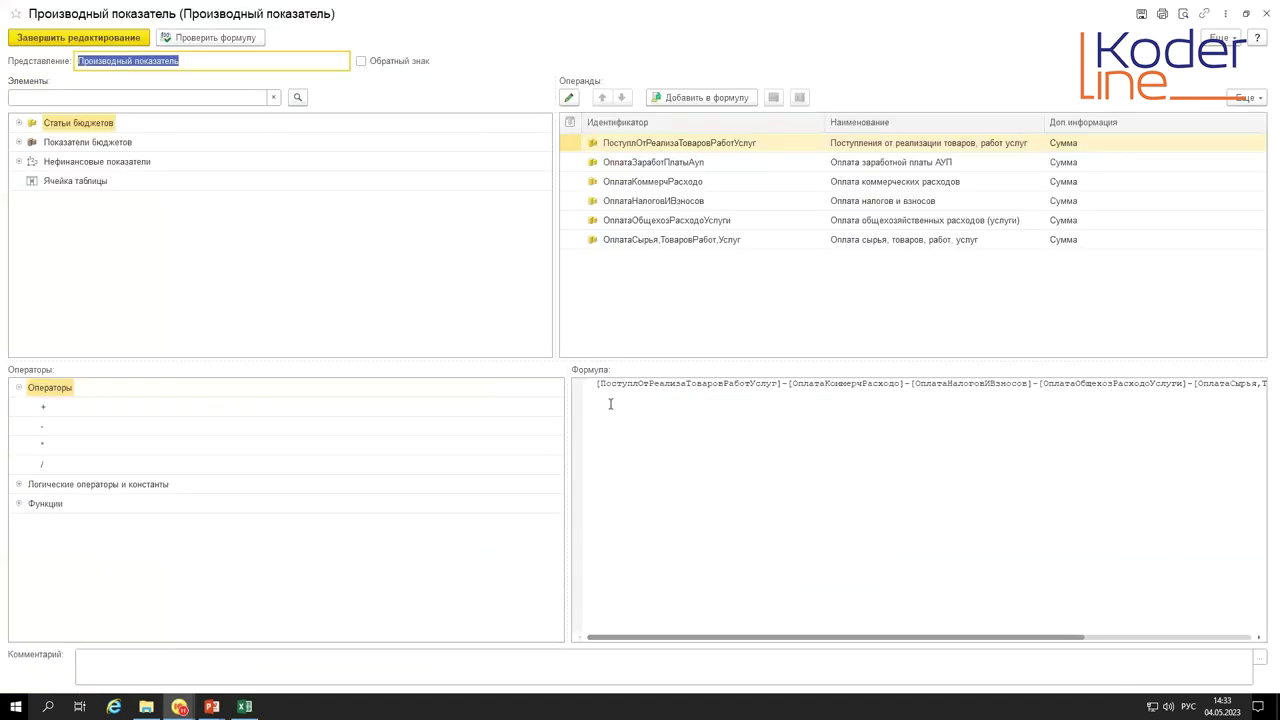
double_click(928, 148)
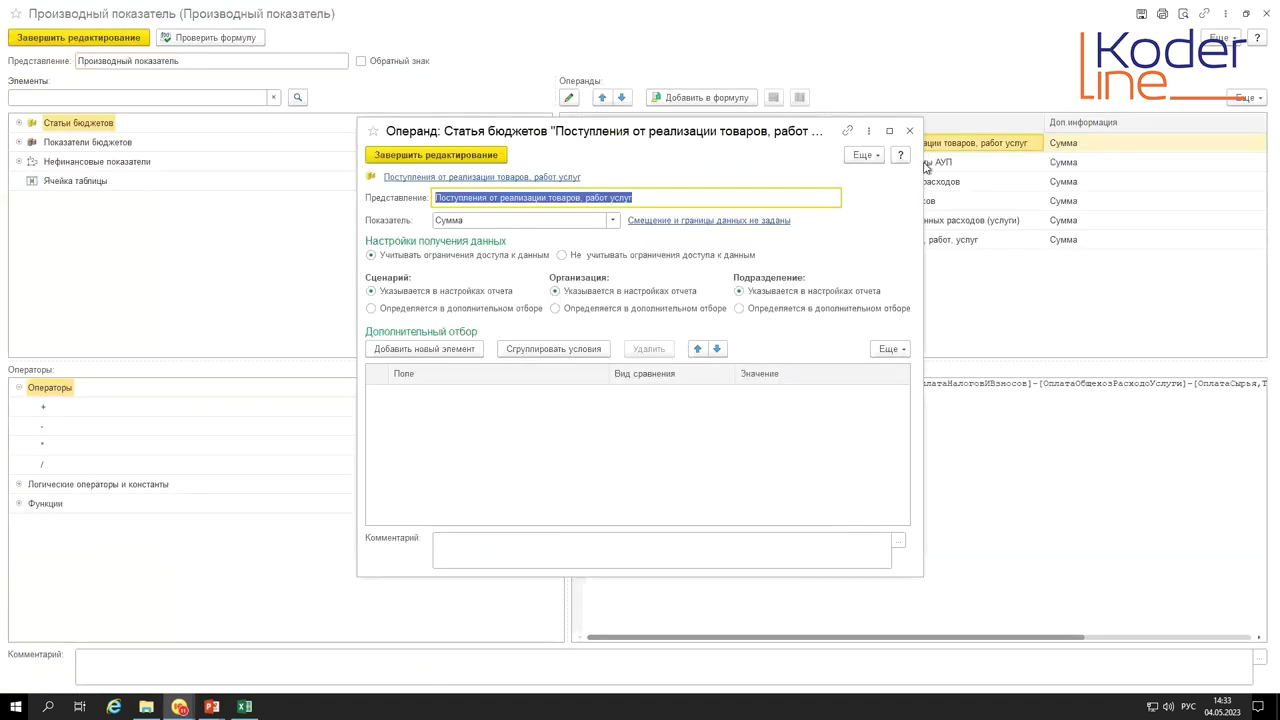
click(707, 222)
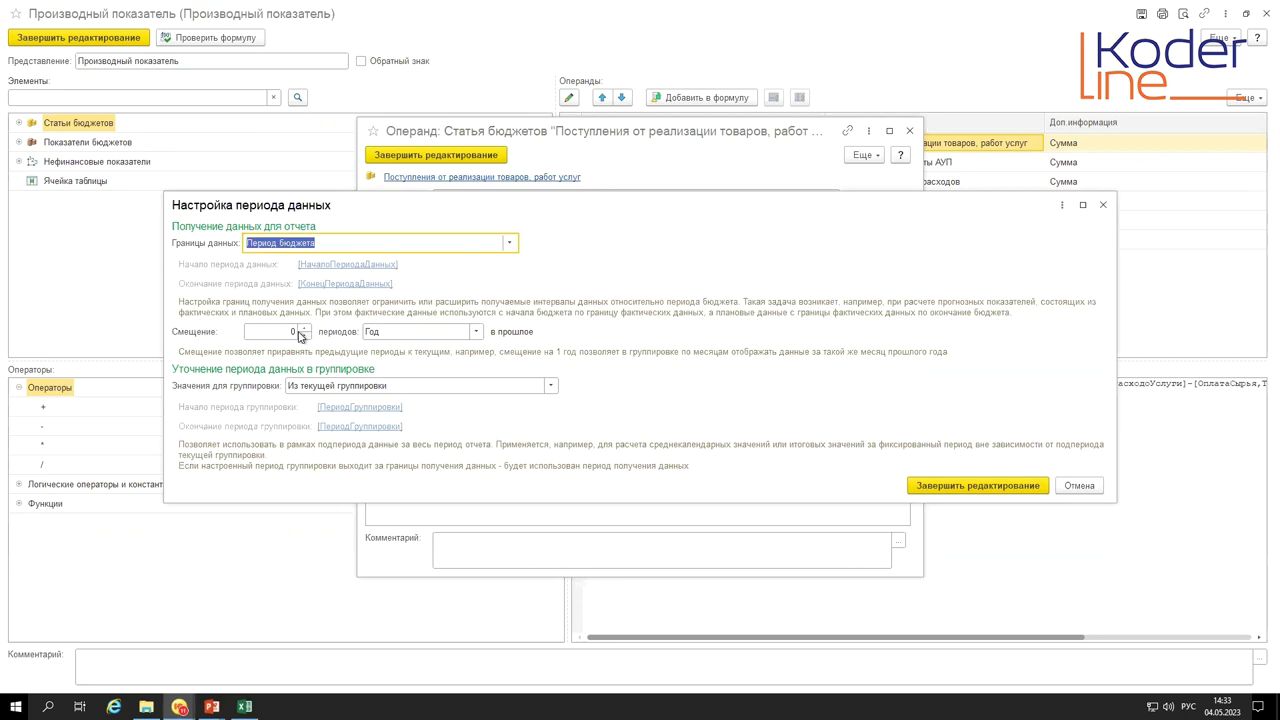
click(380, 333)
click(395, 409)
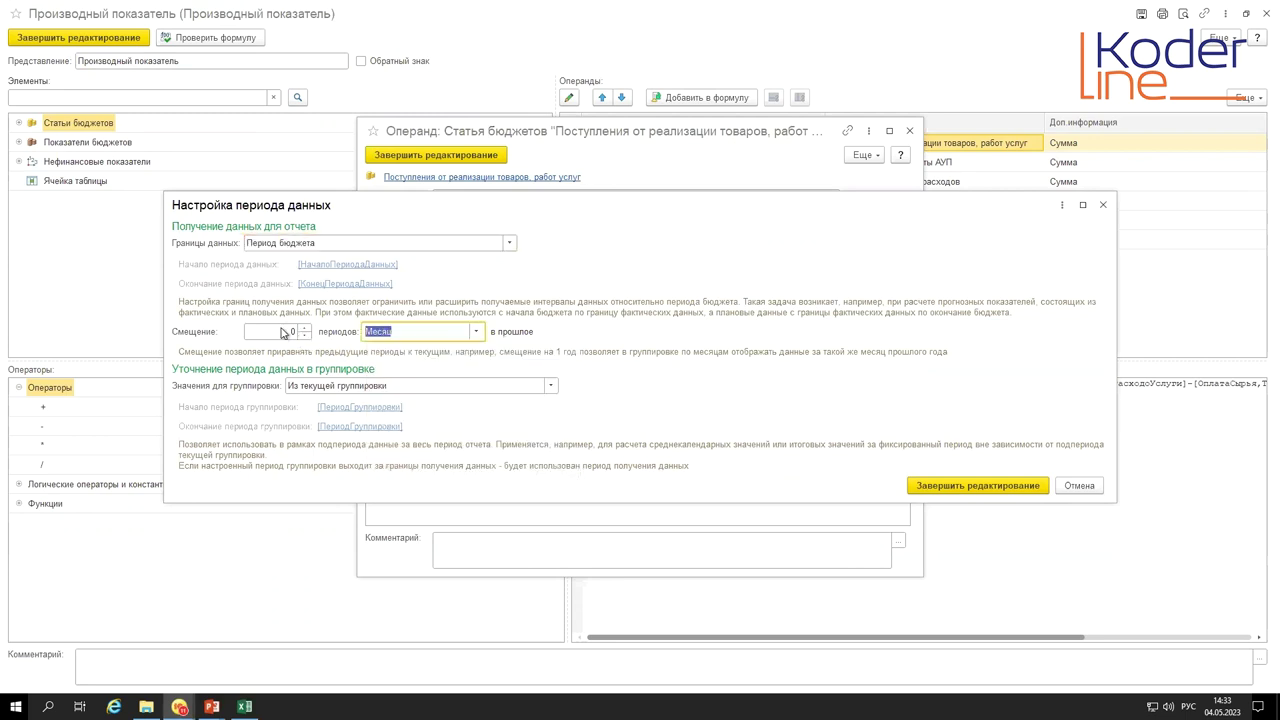
click(265, 330)
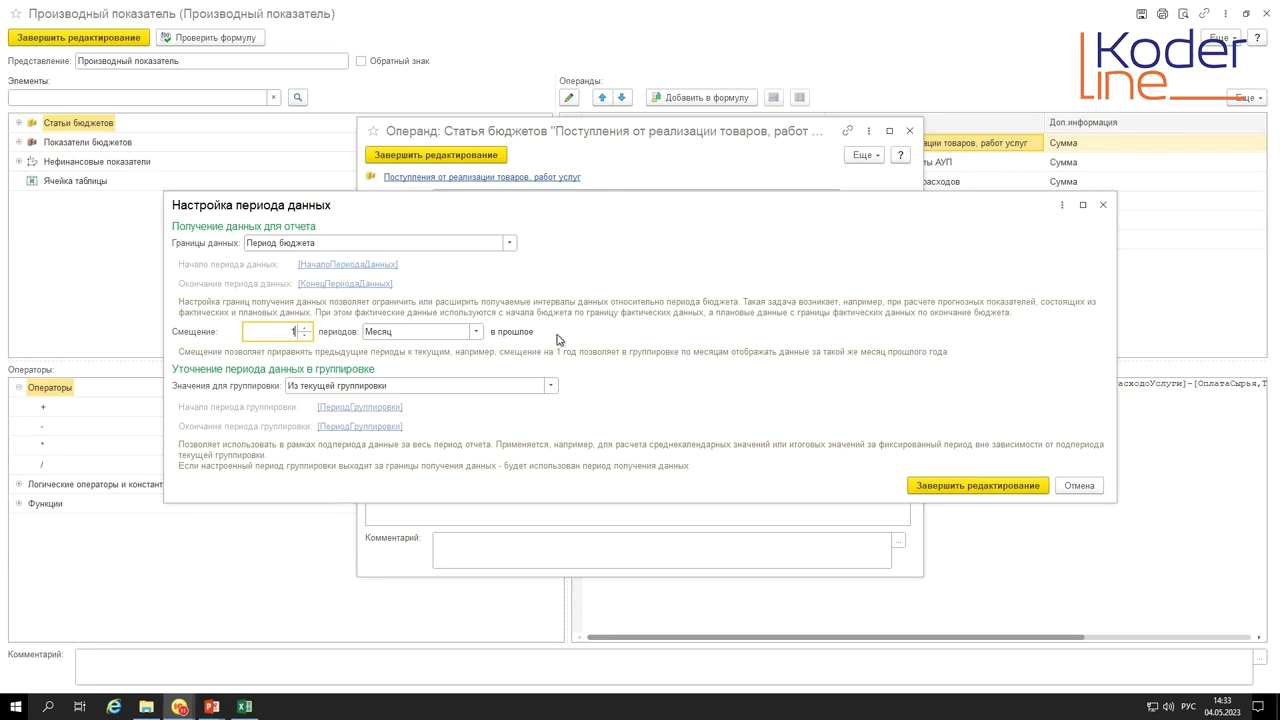
click(1085, 488)
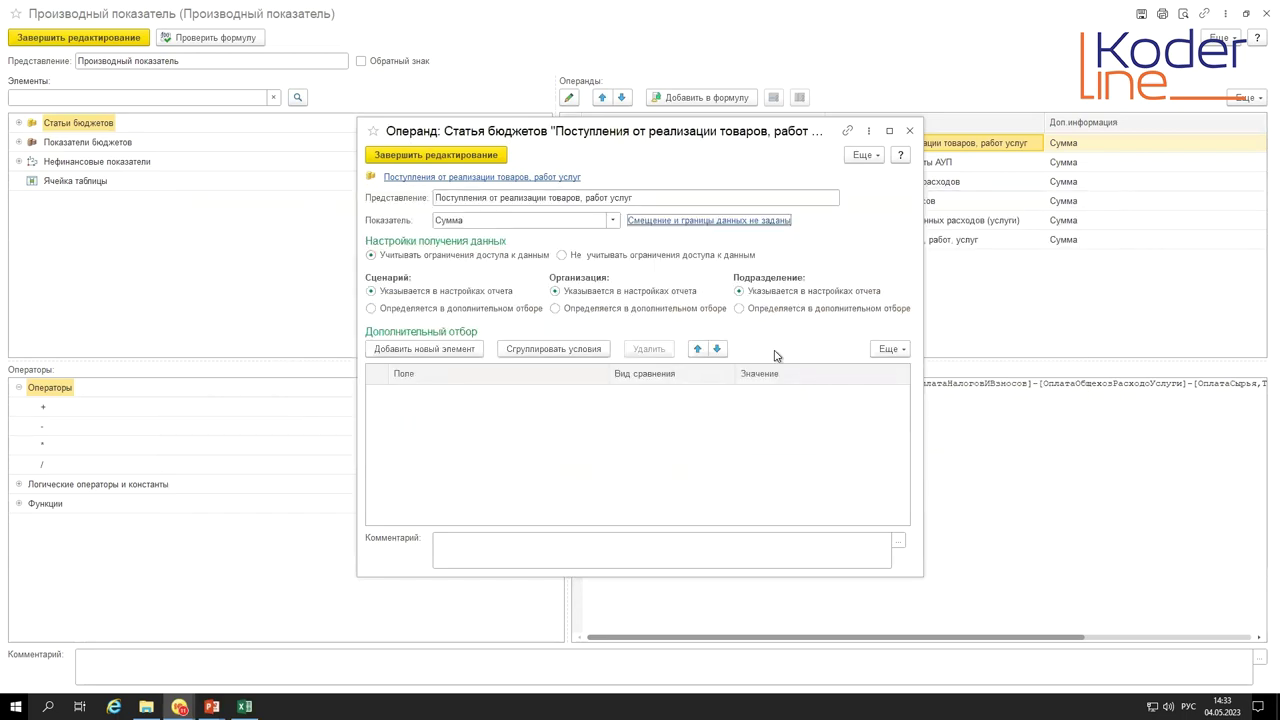
key(Escape)
key(ctrl+Return)
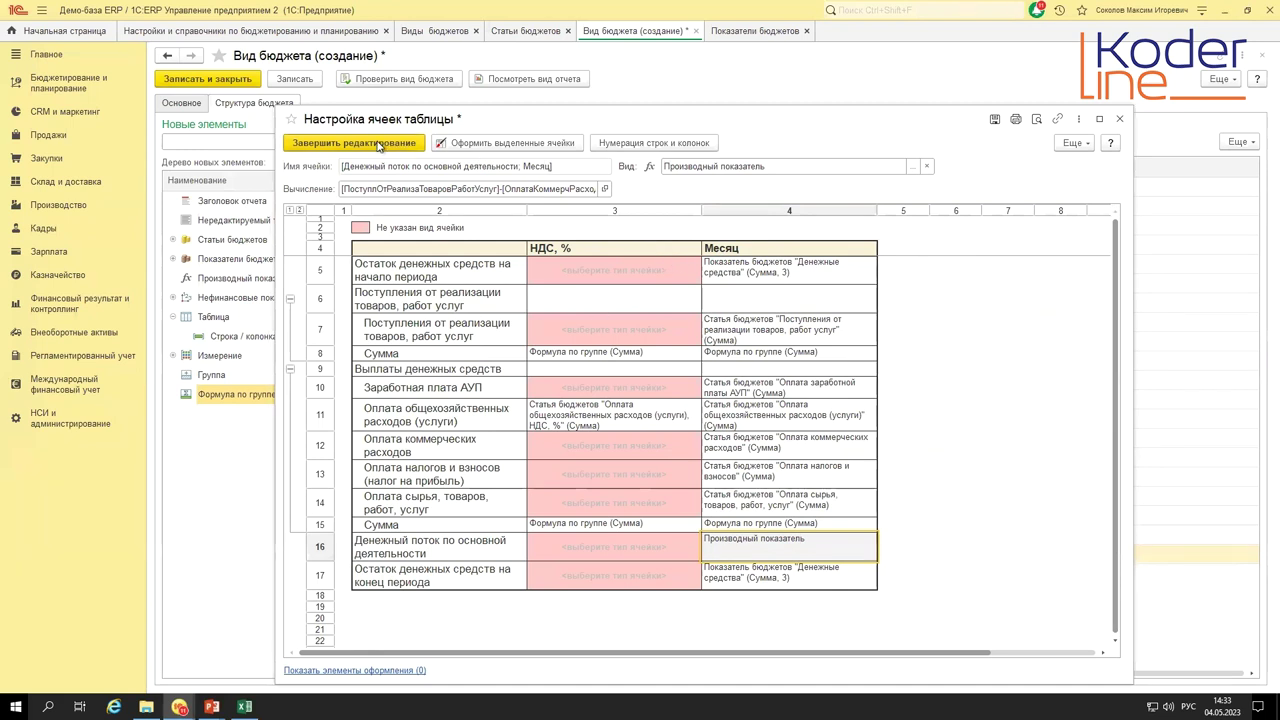
- Finish the table cell setup and save the budget type
click(377, 144)
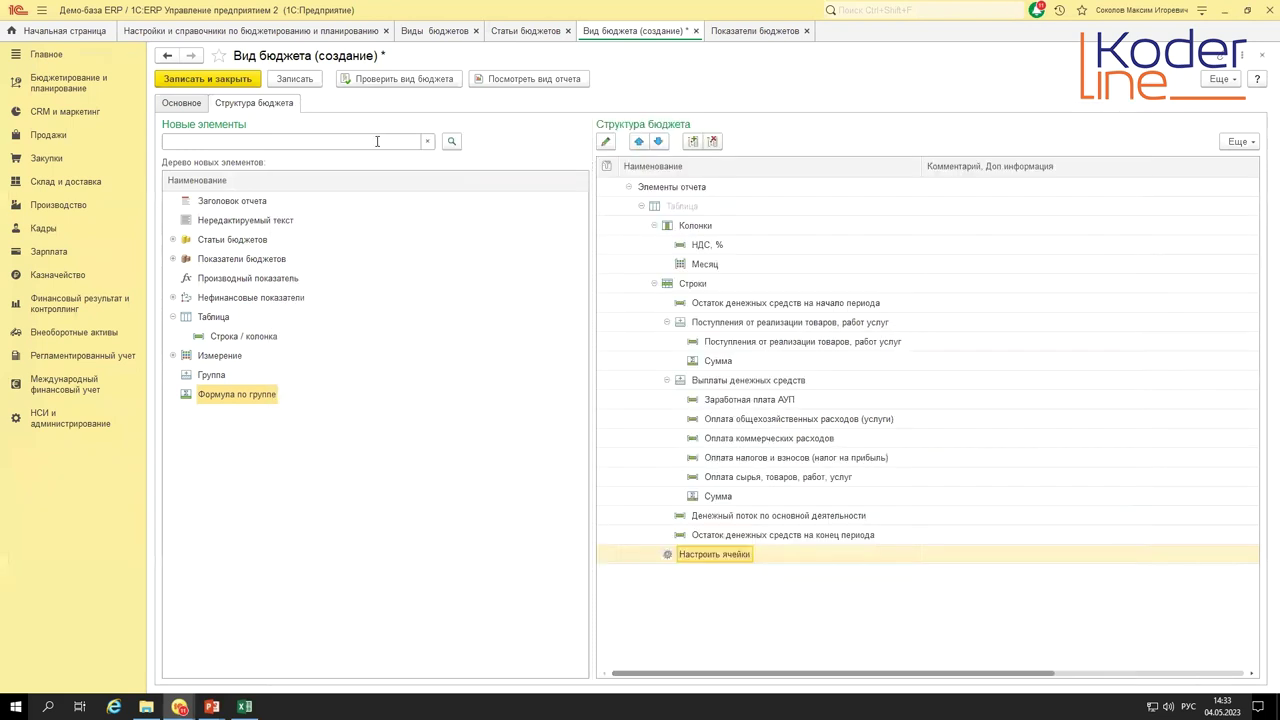
click(310, 82)
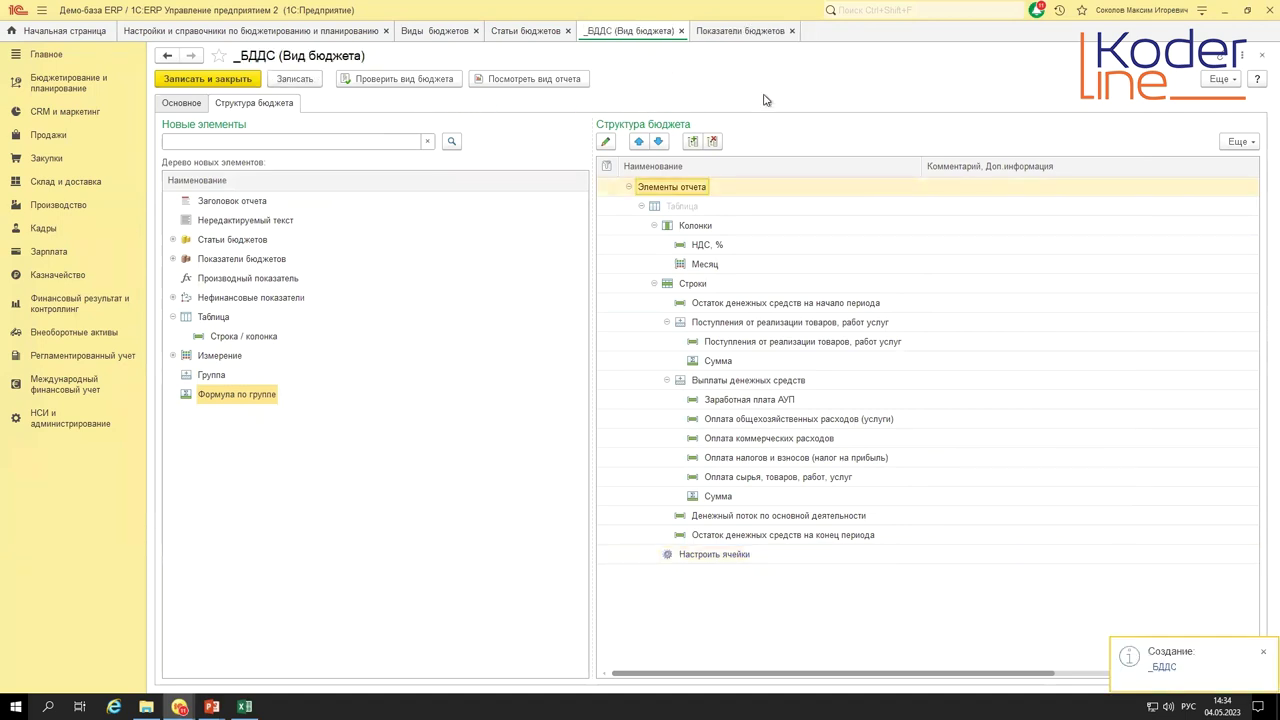
- Generate the budget type's report for 01.01.2023 to 31.12.2023 and hide the report settings
click(537, 80)
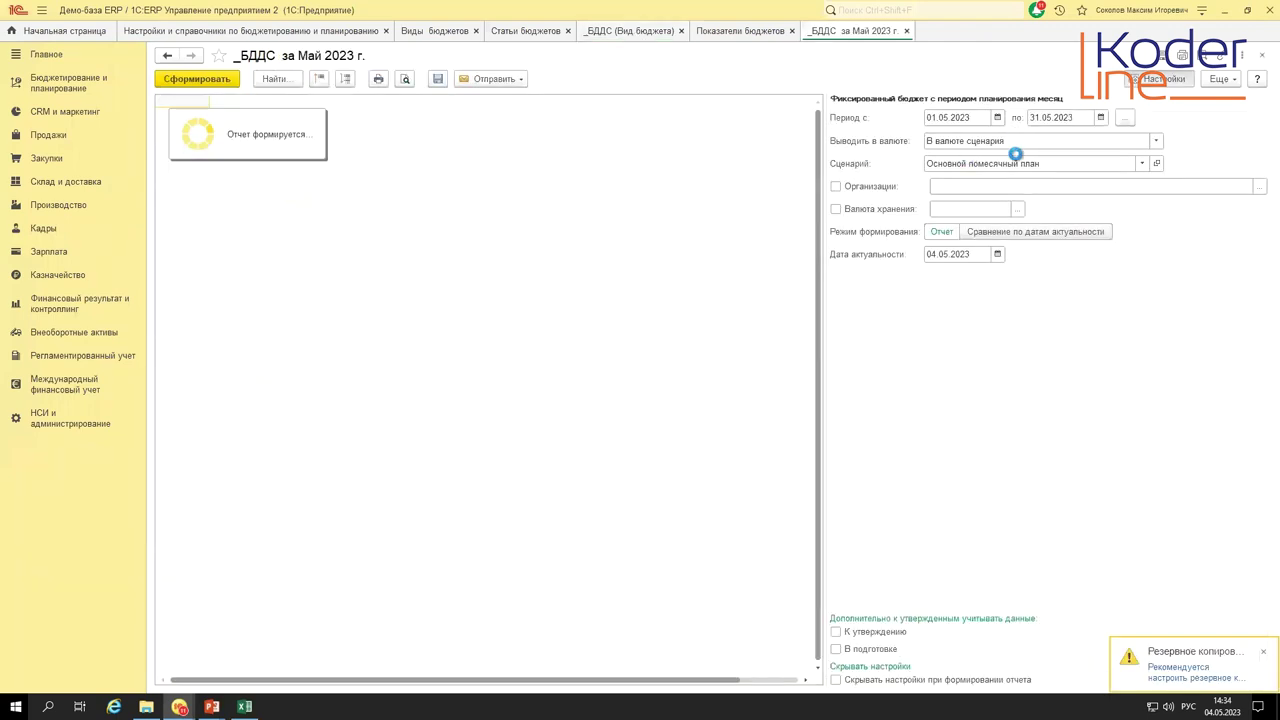
click(1125, 118)
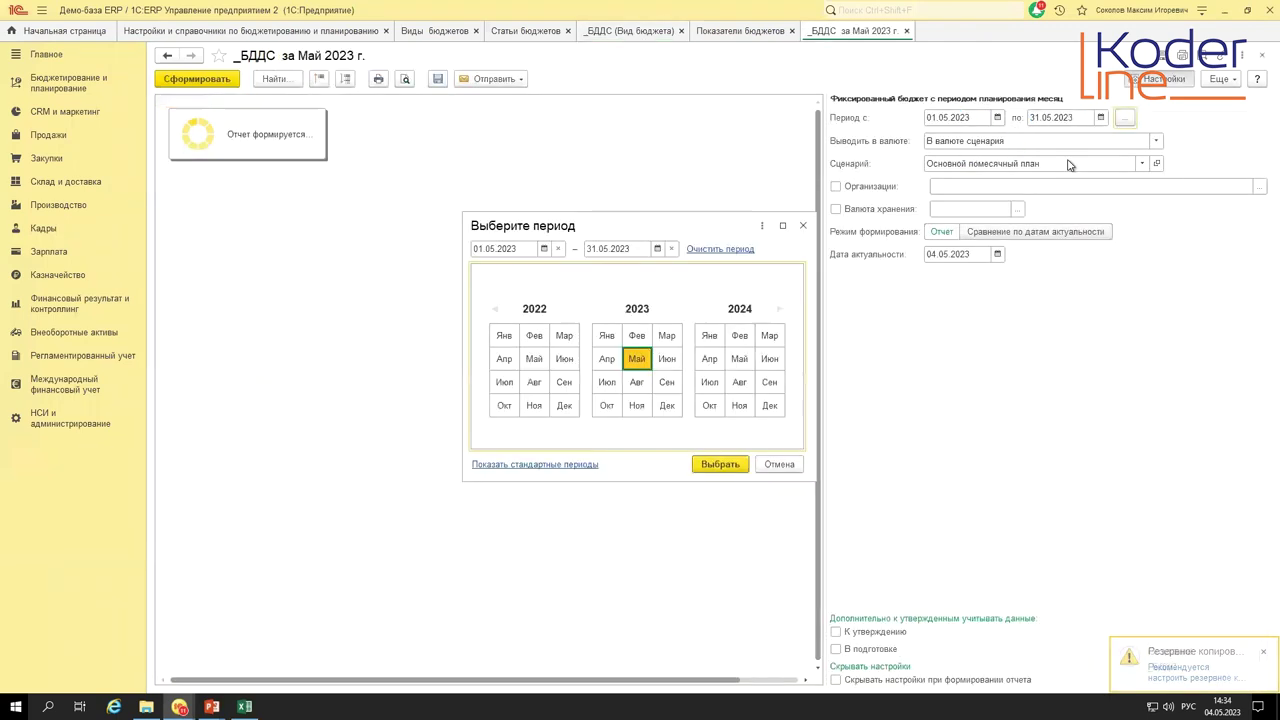
click(607, 336)
drag(607, 338, 665, 408)
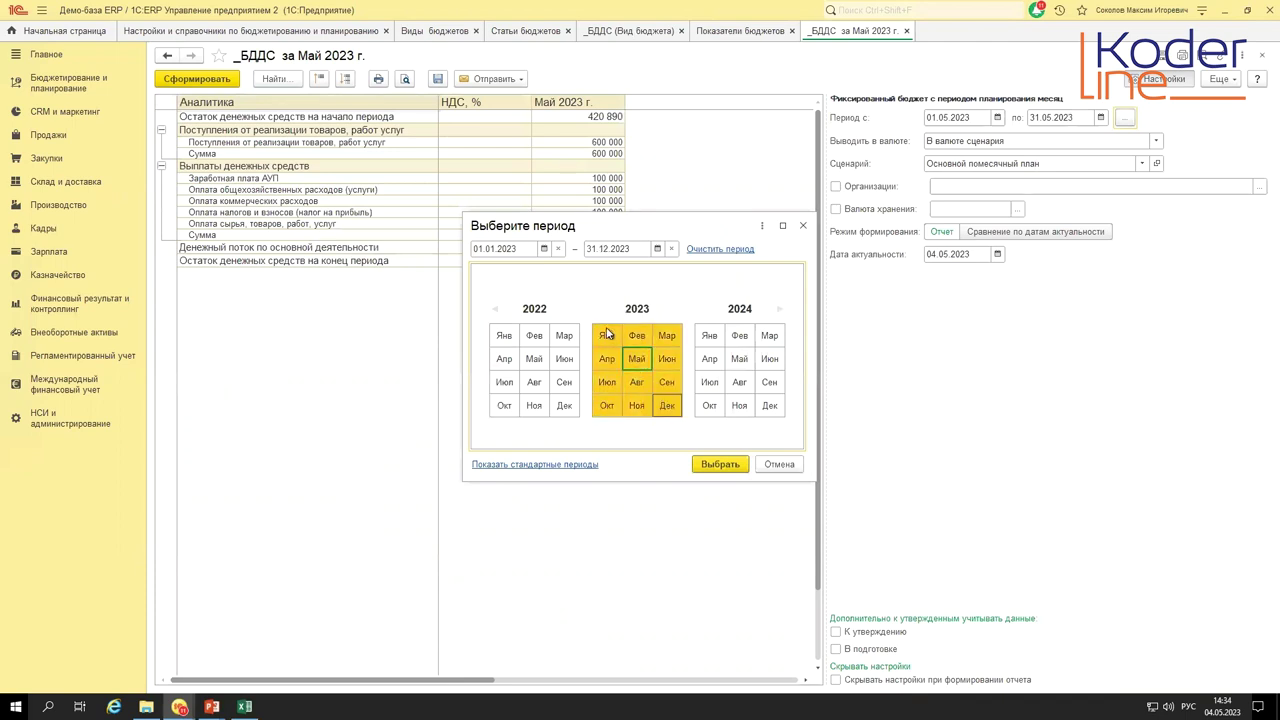
click(709, 465)
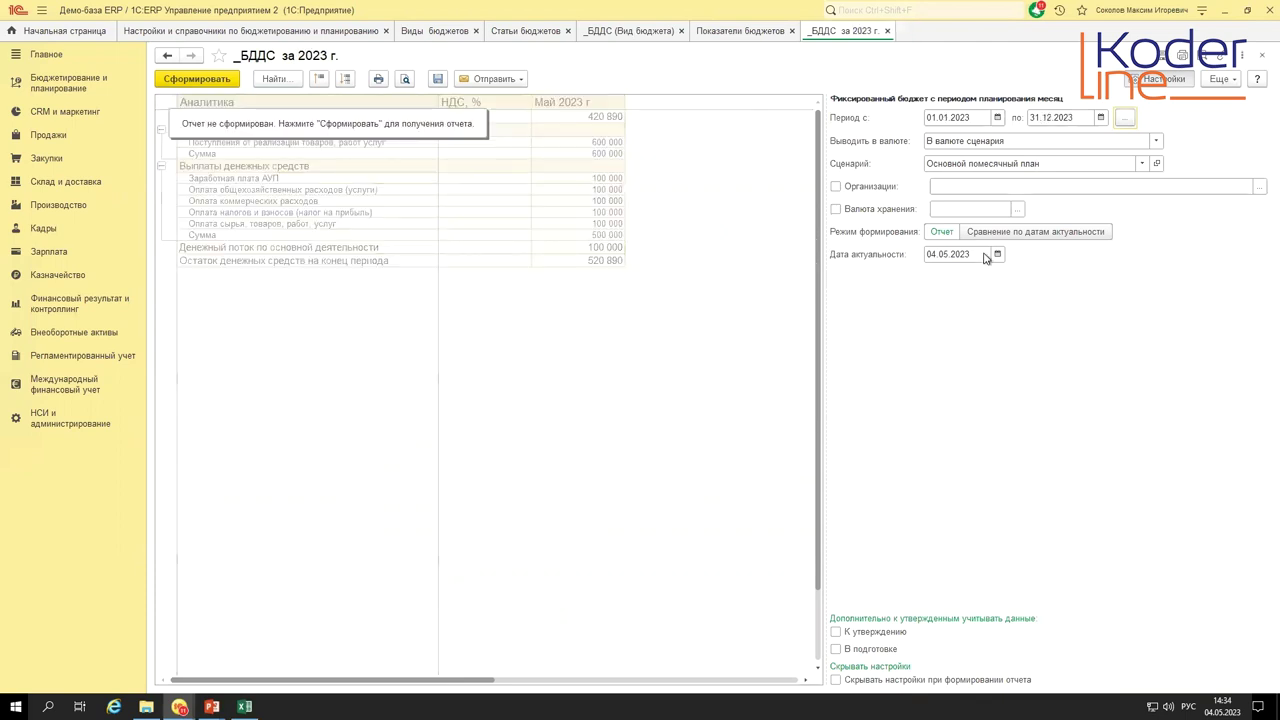
click(192, 79)
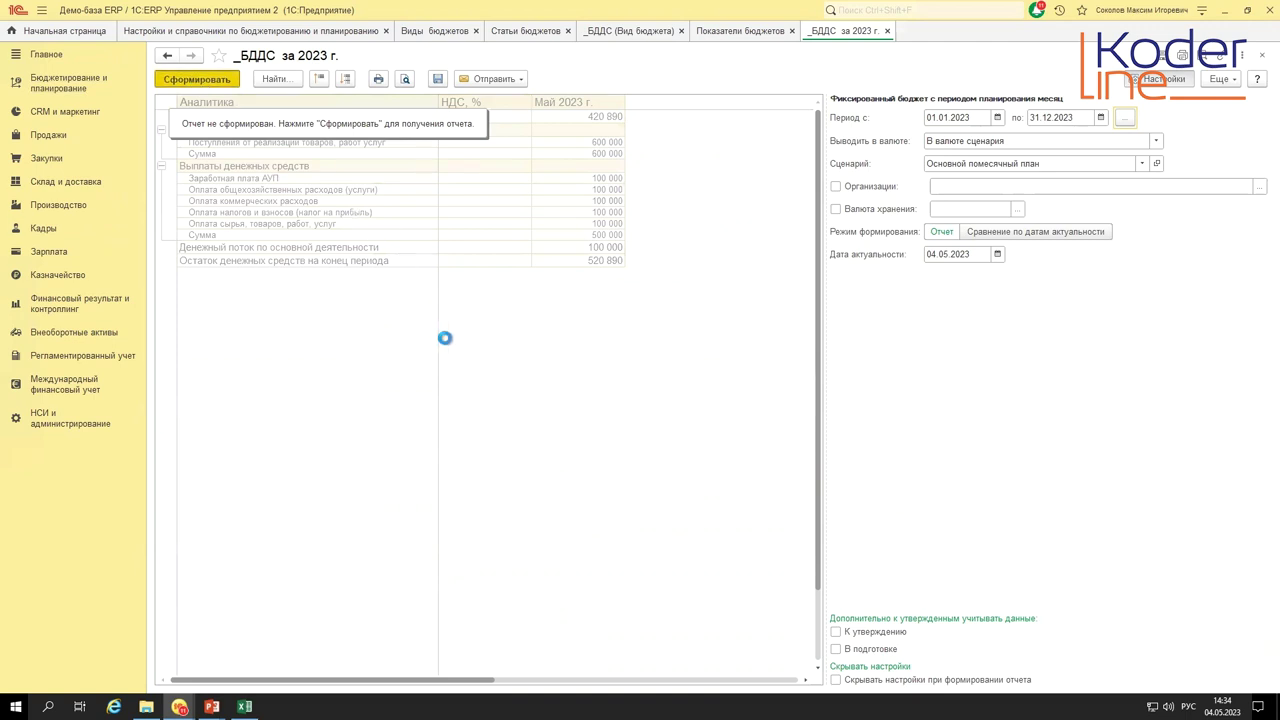
click(1155, 79)
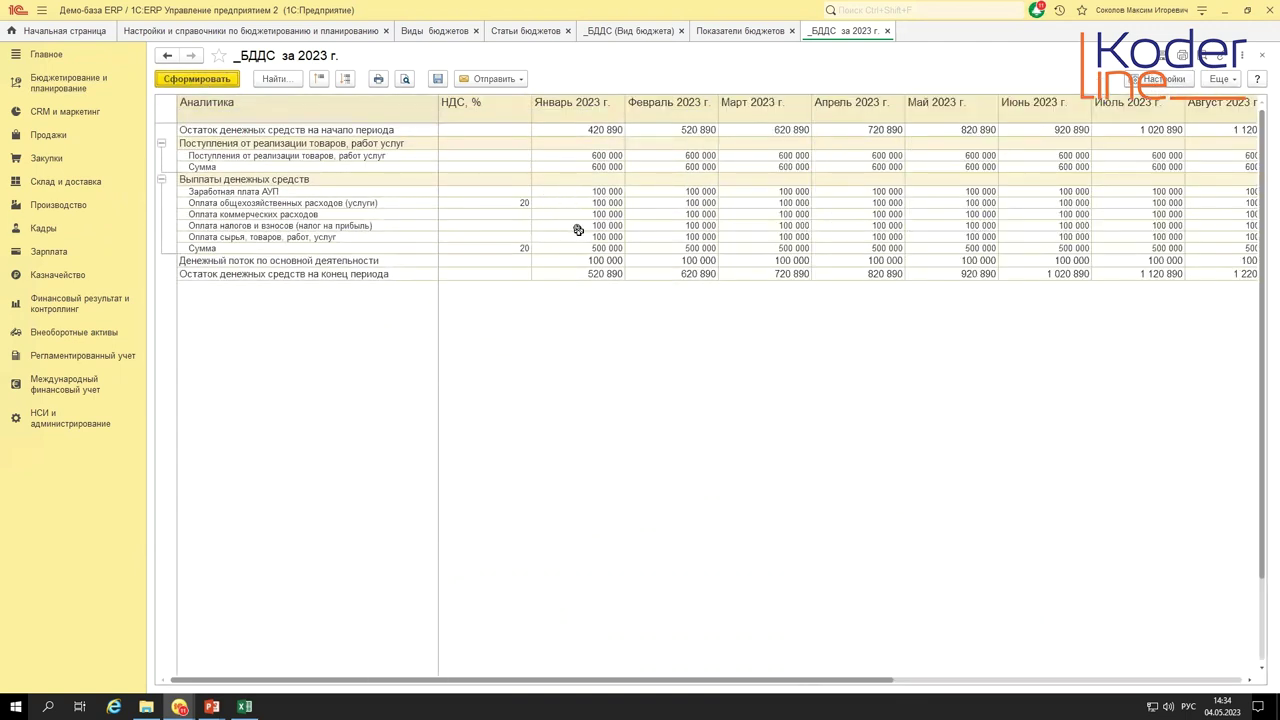
- Examine the Оперативный учет rule that supplies actual data to the Денежные средства indicator behind January's opening balance
click(584, 128)
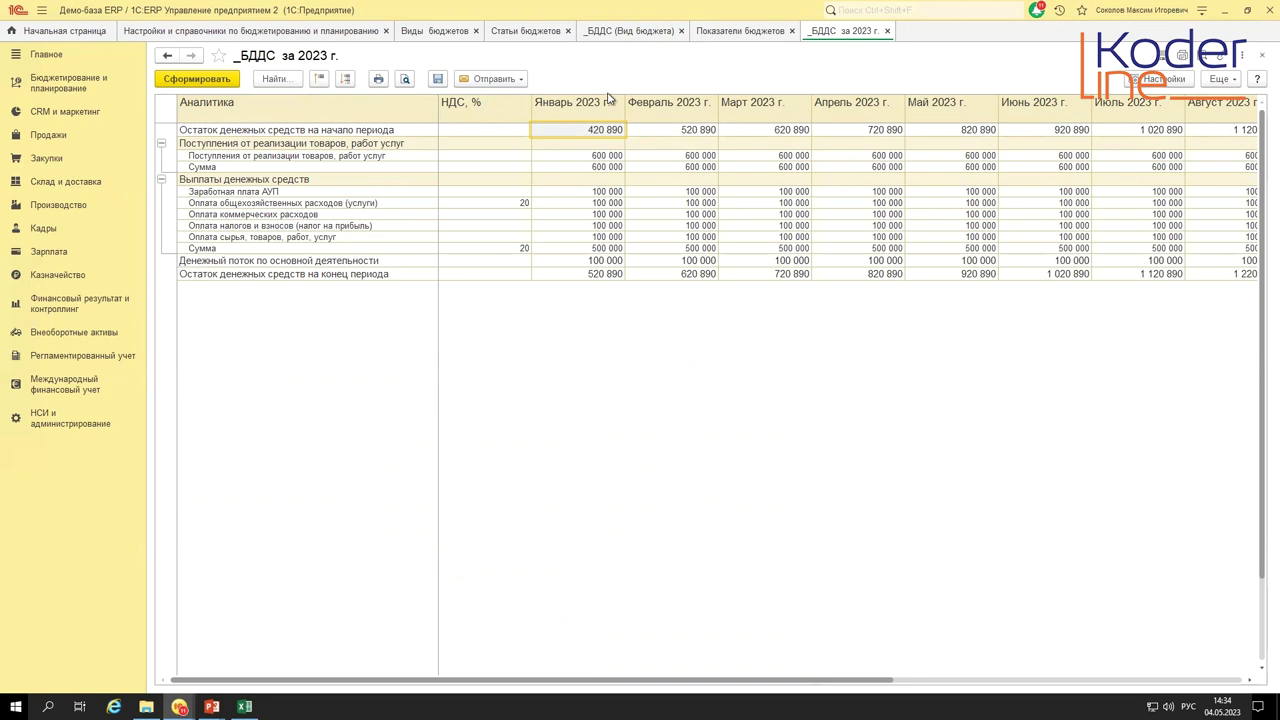
click(713, 33)
double_click(277, 187)
click(549, 164)
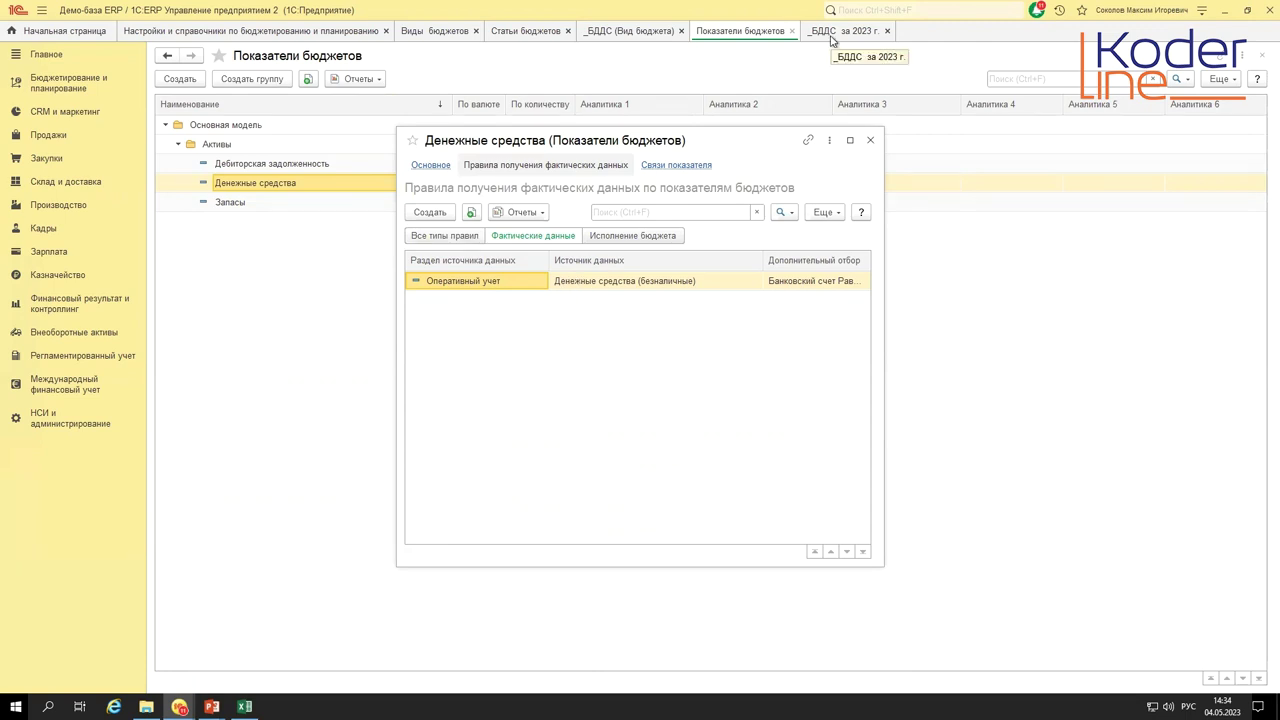
click(643, 283)
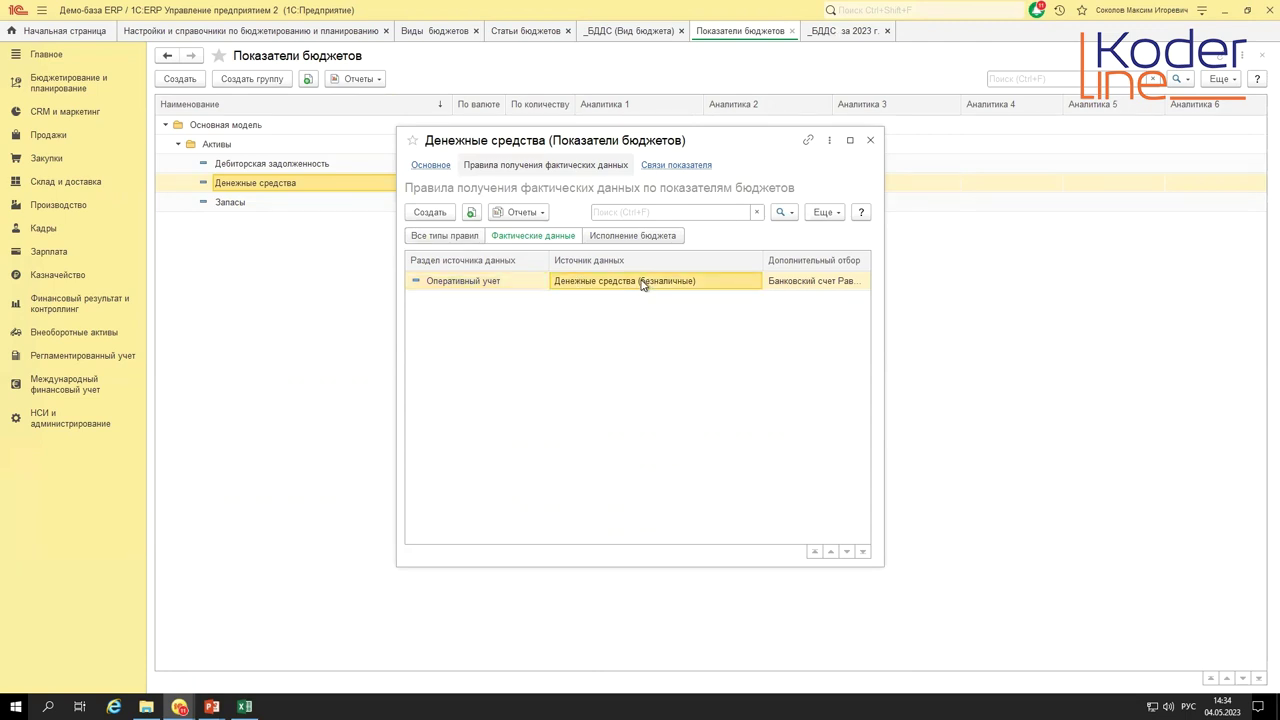
double_click(480, 285)
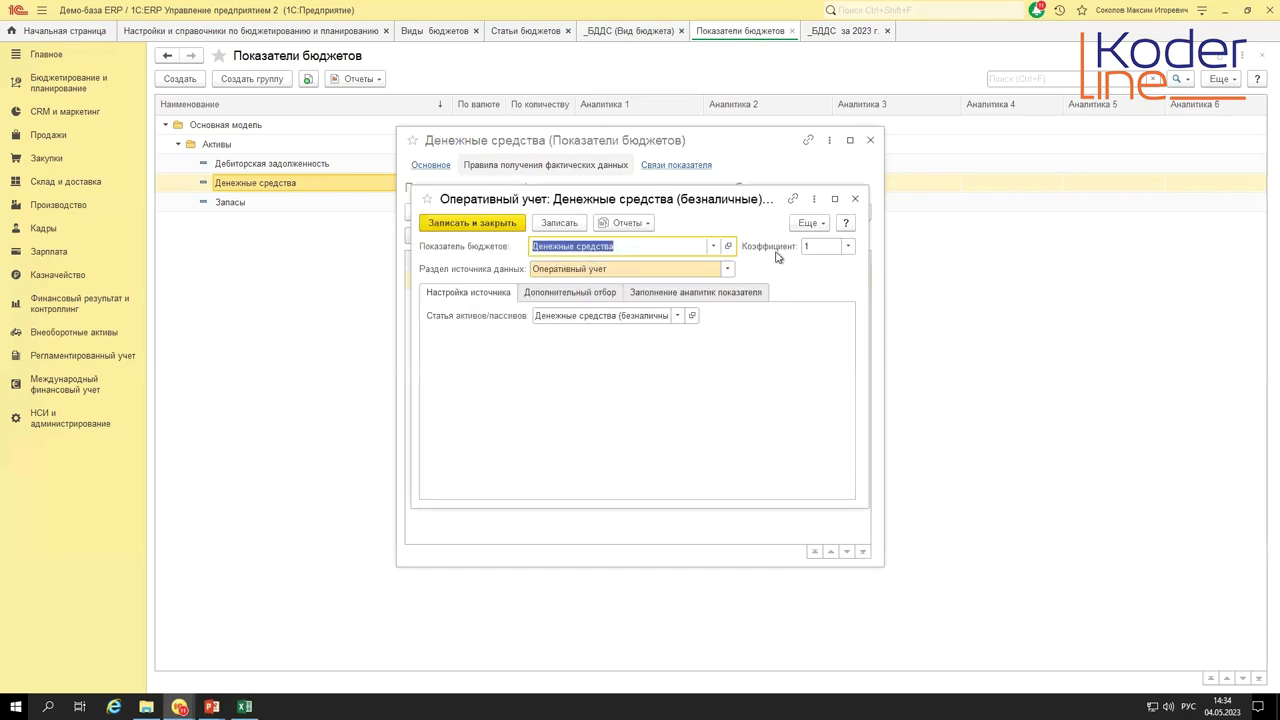
key(Escape)
click(842, 33)
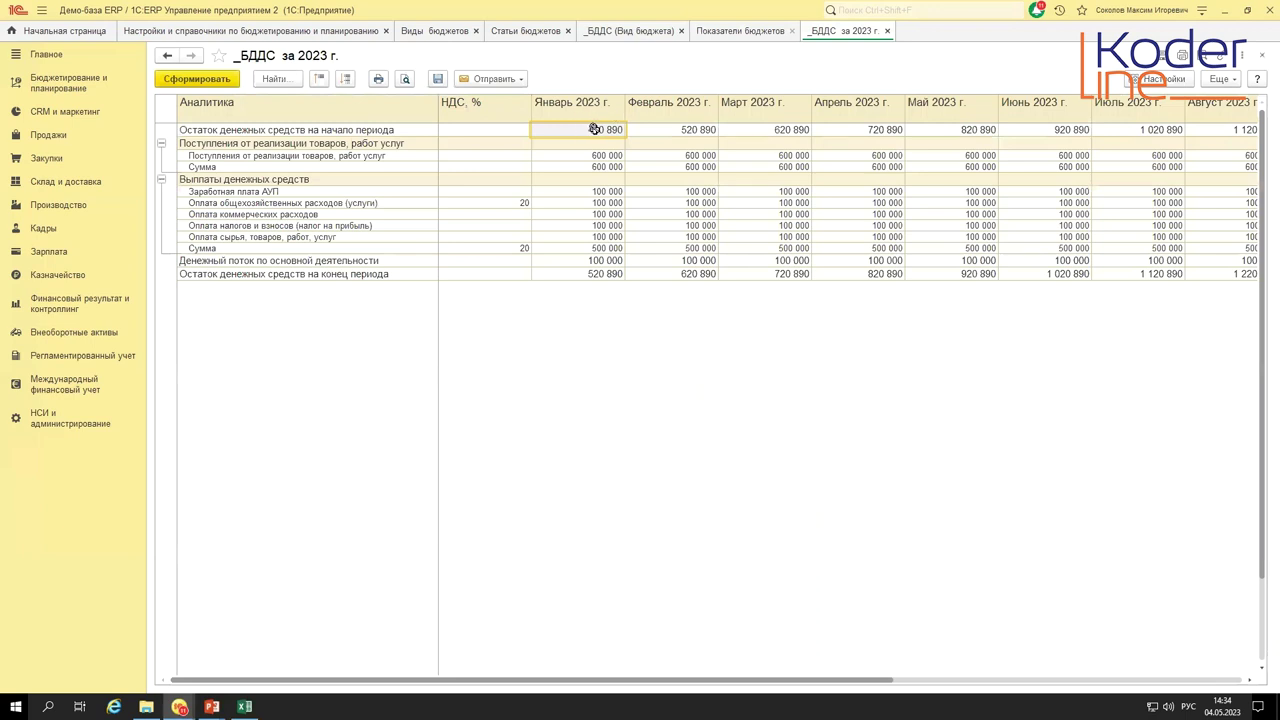
- In the _БДДС structure, move the Сумма formula above the item row in the Поступления от реализации товаров, работ услуг group
click(579, 160)
drag(579, 161, 346, 177)
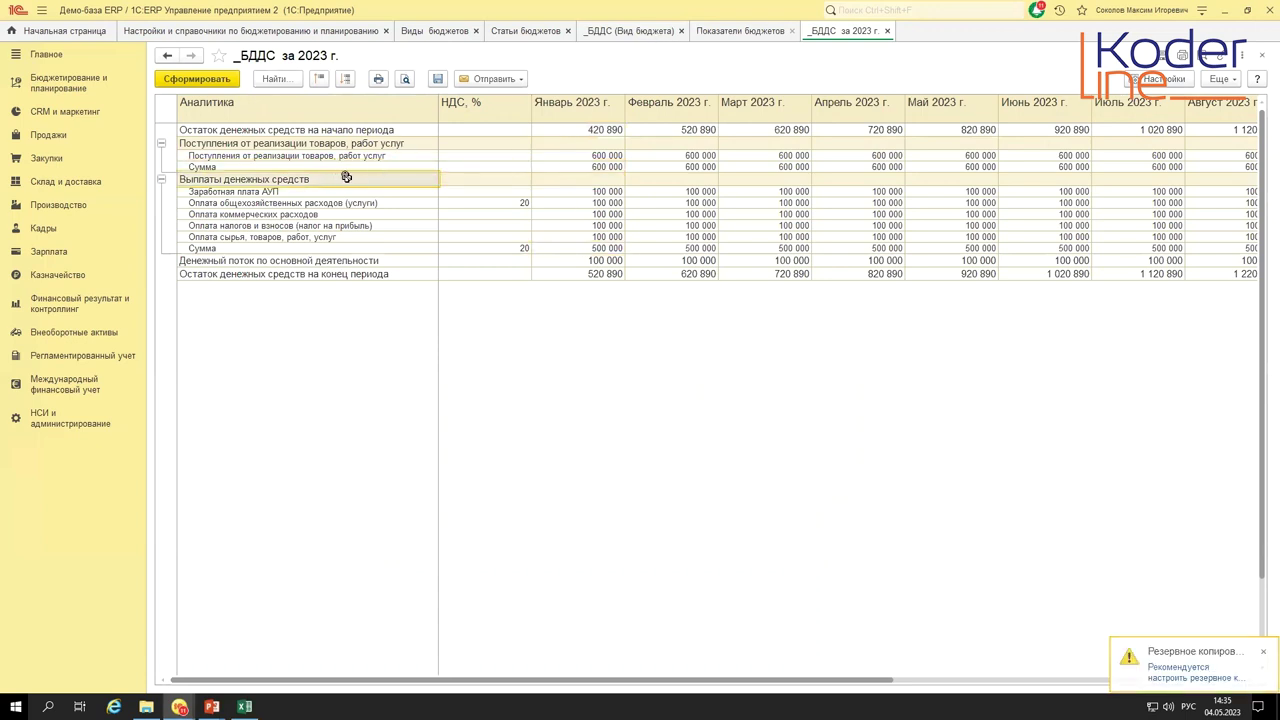
drag(598, 166, 638, 31)
click(636, 31)
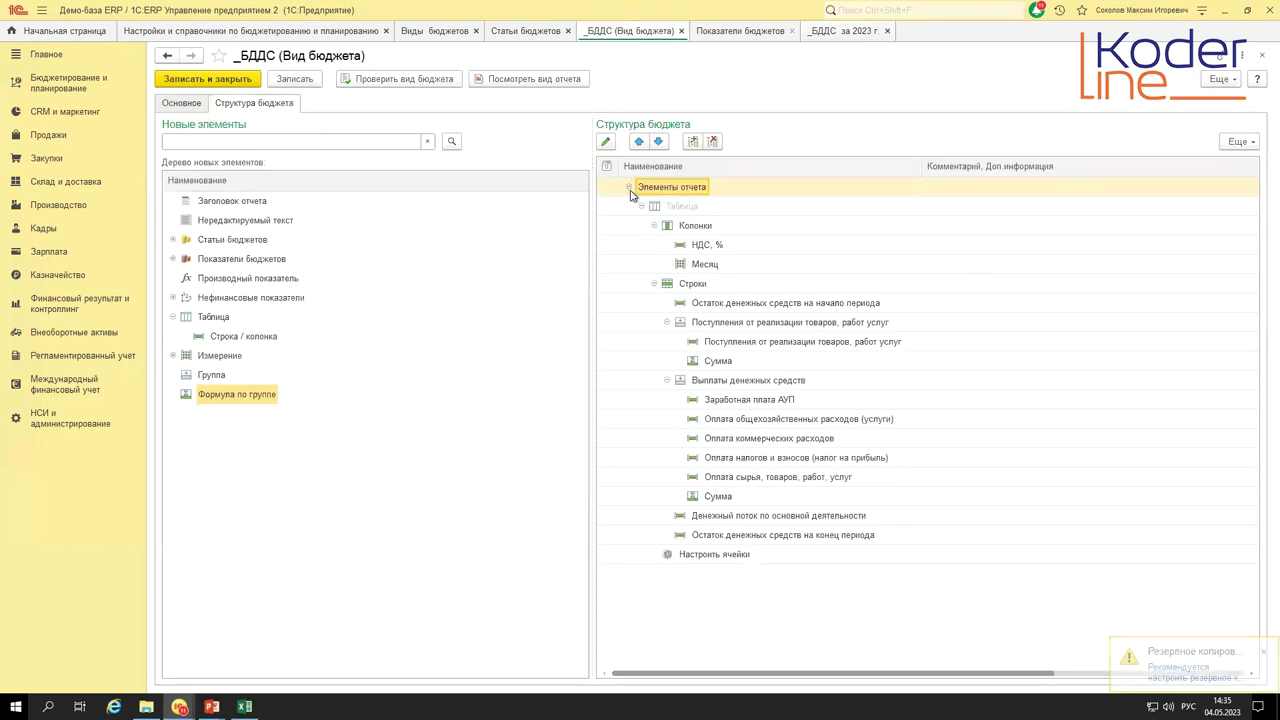
click(717, 361)
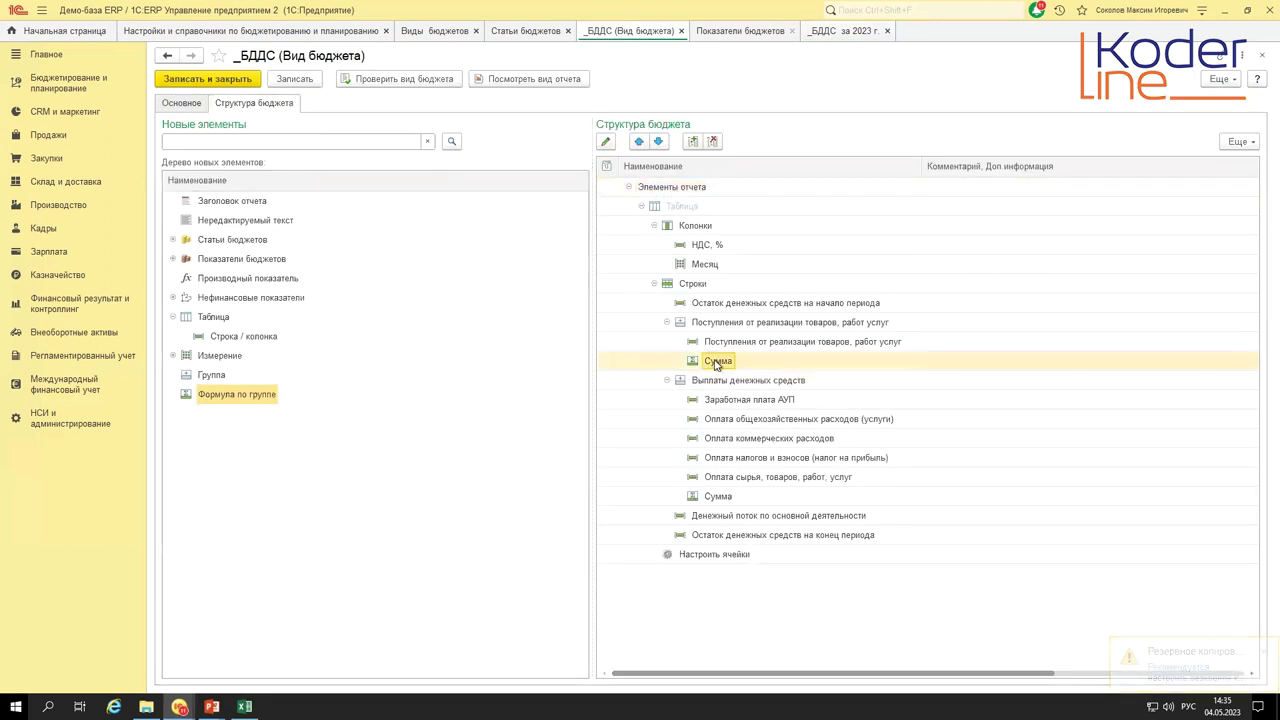
click(639, 143)
- Move the Сумма formula in the Выплаты денежных средств group above all payment rows
click(700, 498)
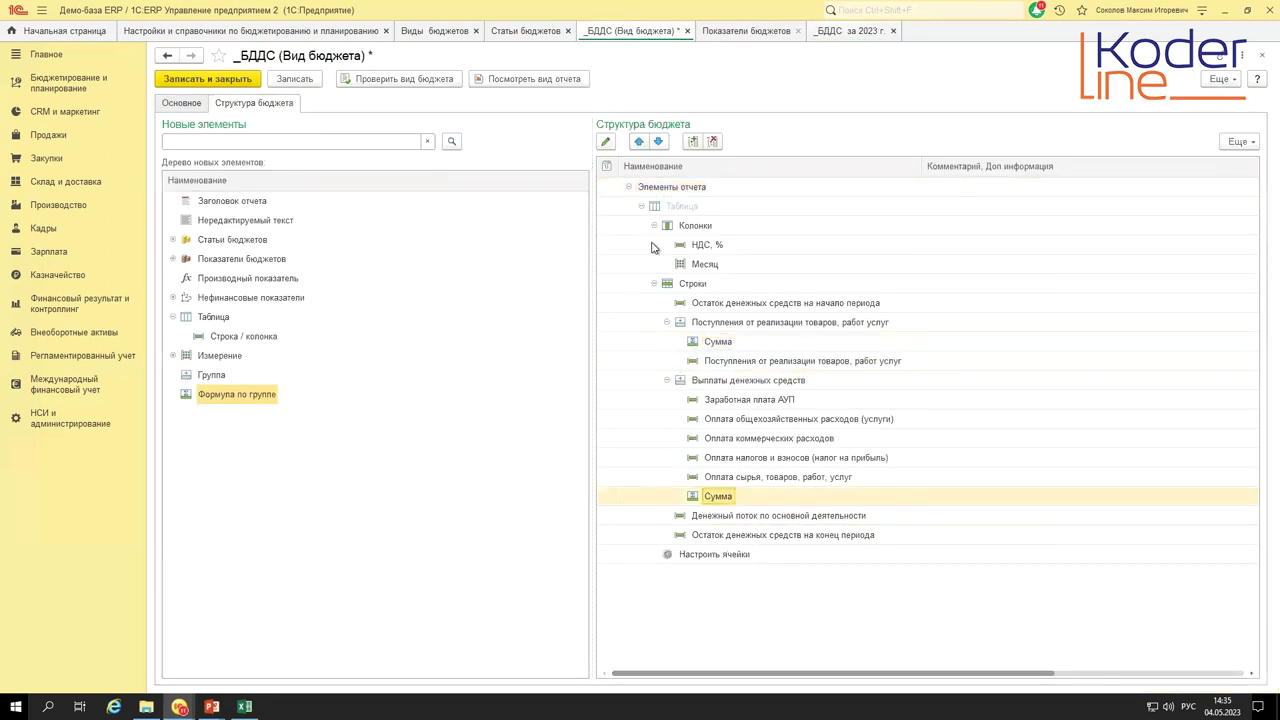
click(640, 143)
click(640, 143)
click(640, 143)
click(640, 143)
click(640, 143)
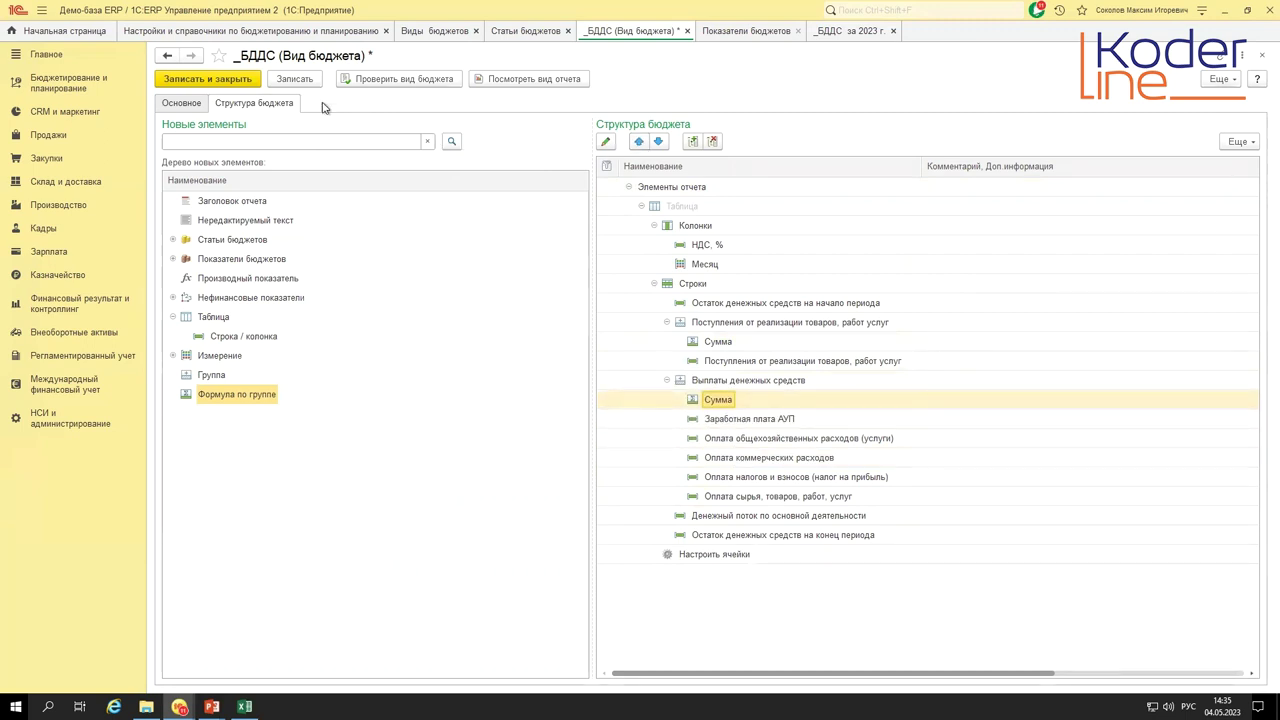
- Save the changed budget type and regenerate the _БДДС report for 2023
click(298, 79)
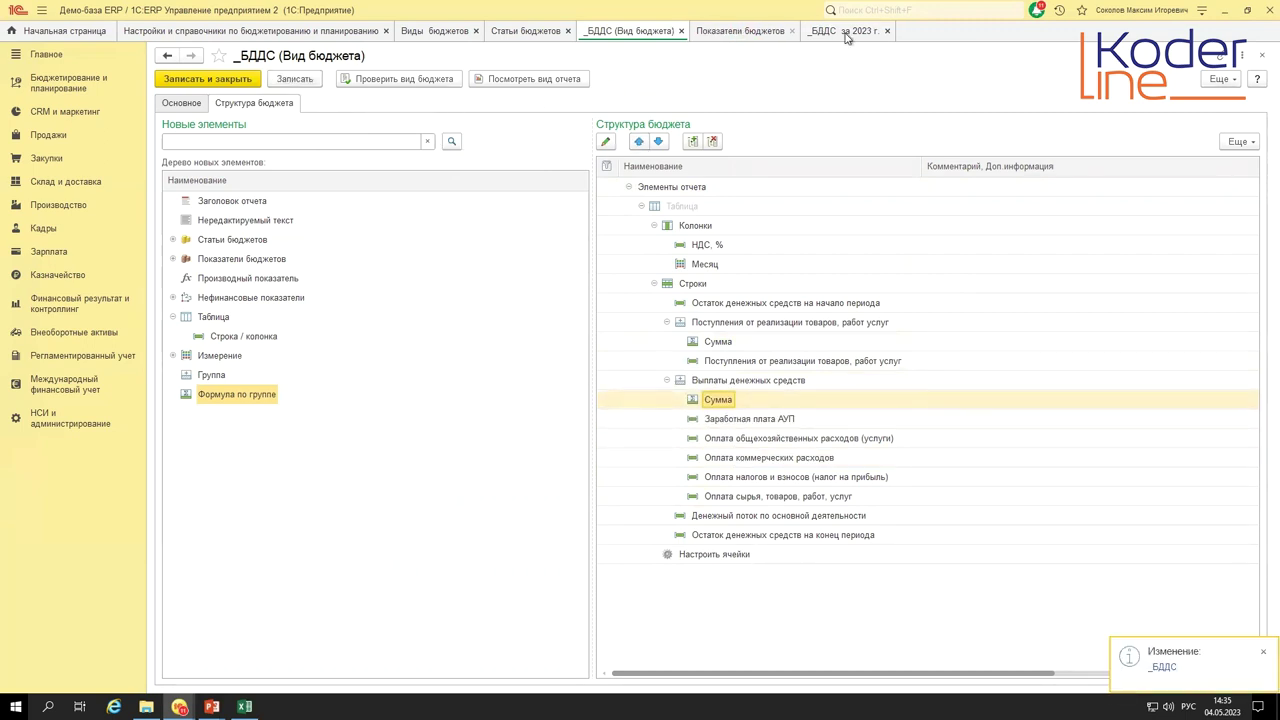
click(845, 31)
click(186, 80)
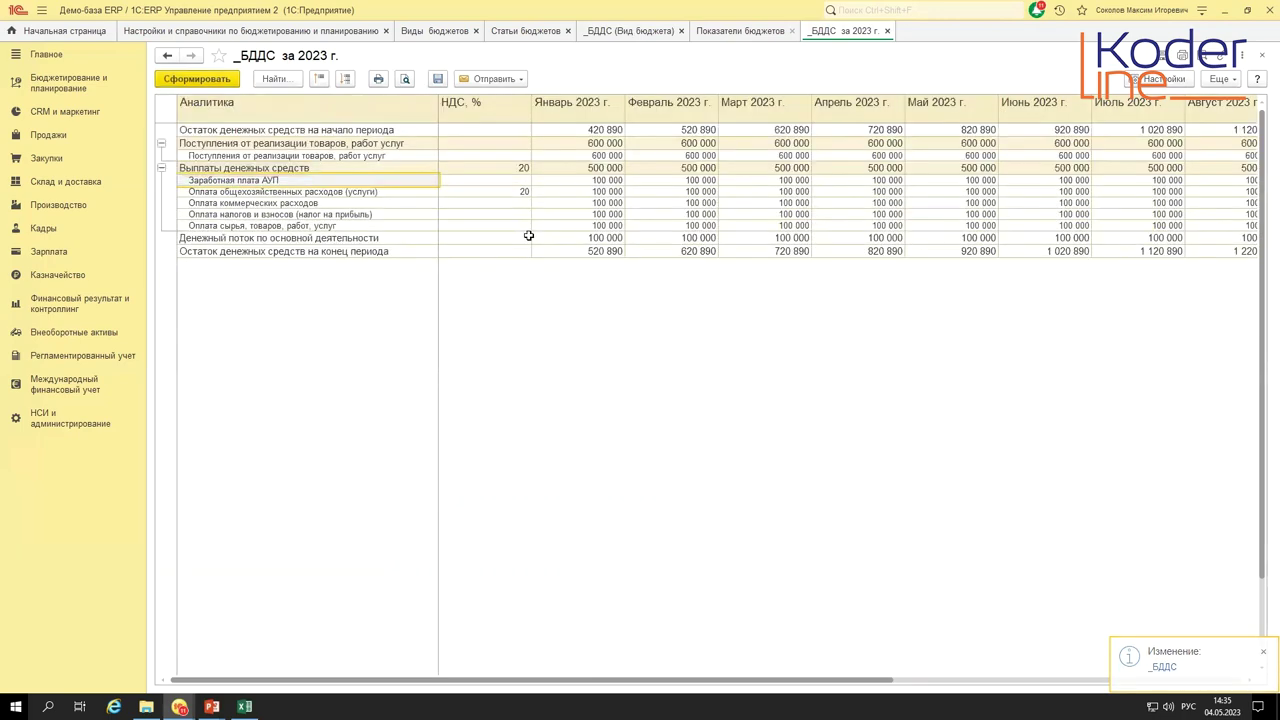
- Examine the 2023 _БДДС report's receipts totals, НДС, % column, January and February payments, and opening cash balance
drag(578, 143, 706, 140)
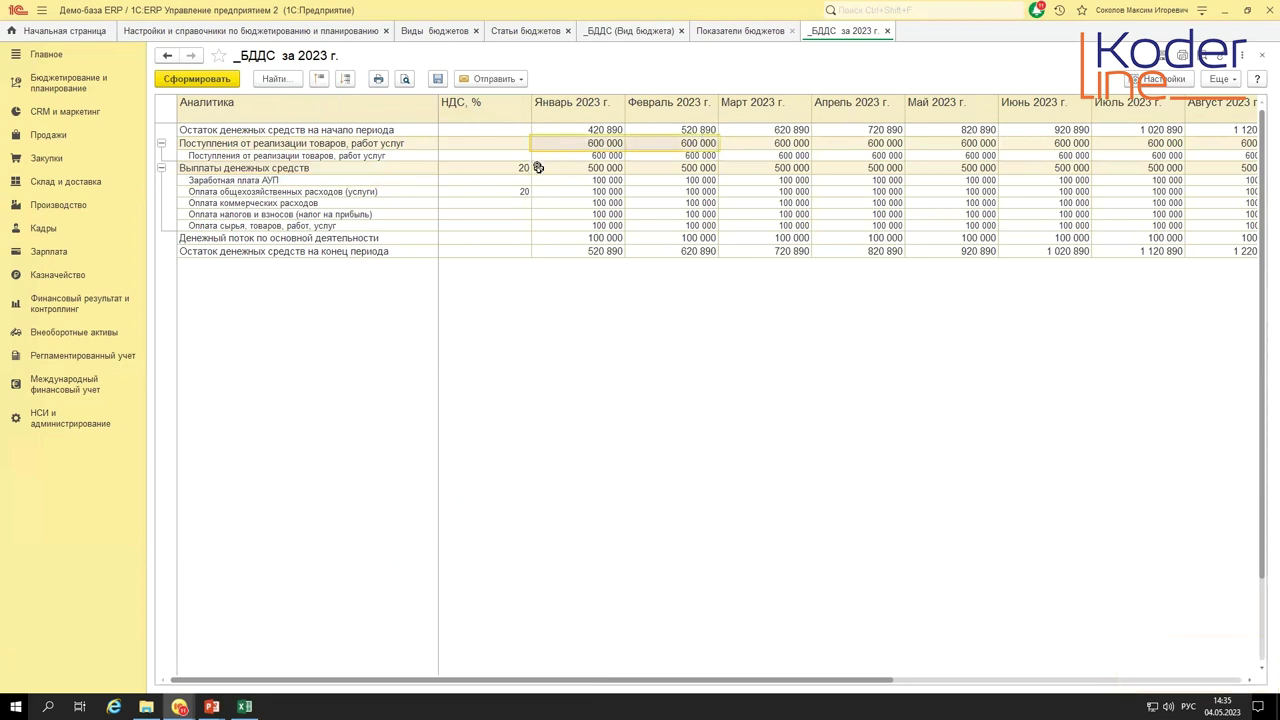
drag(491, 118, 491, 254)
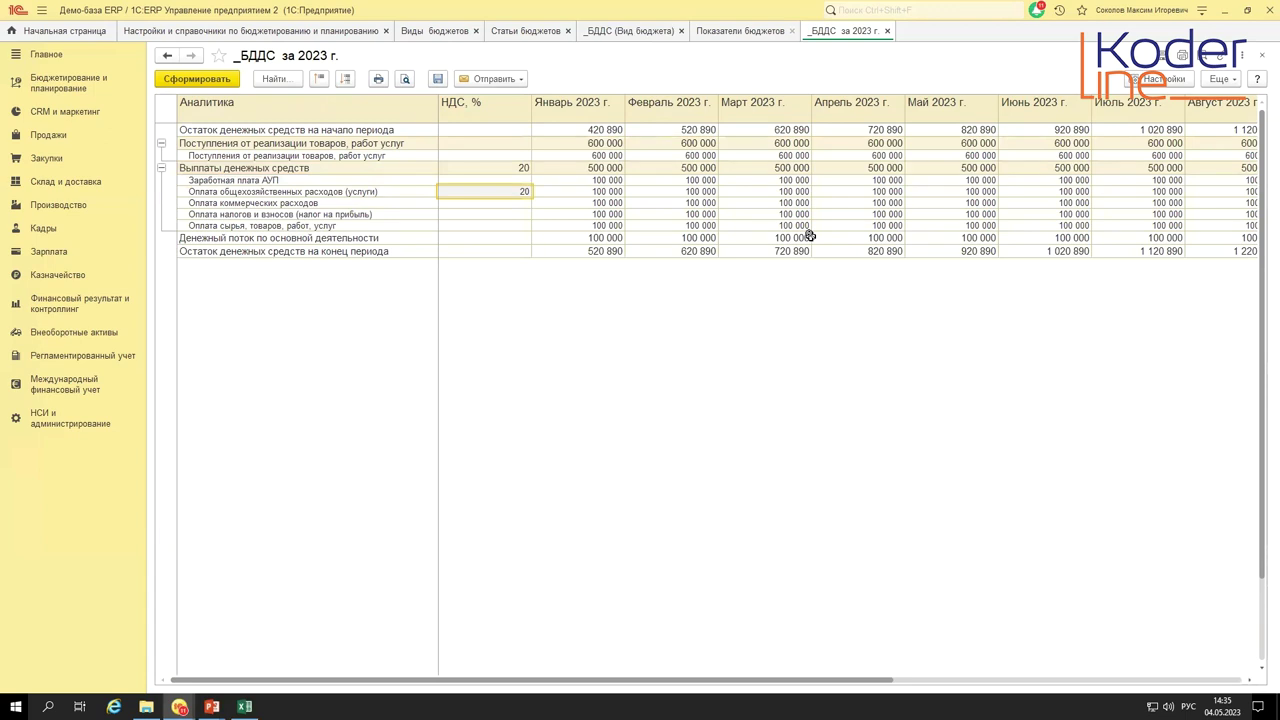
click(633, 203)
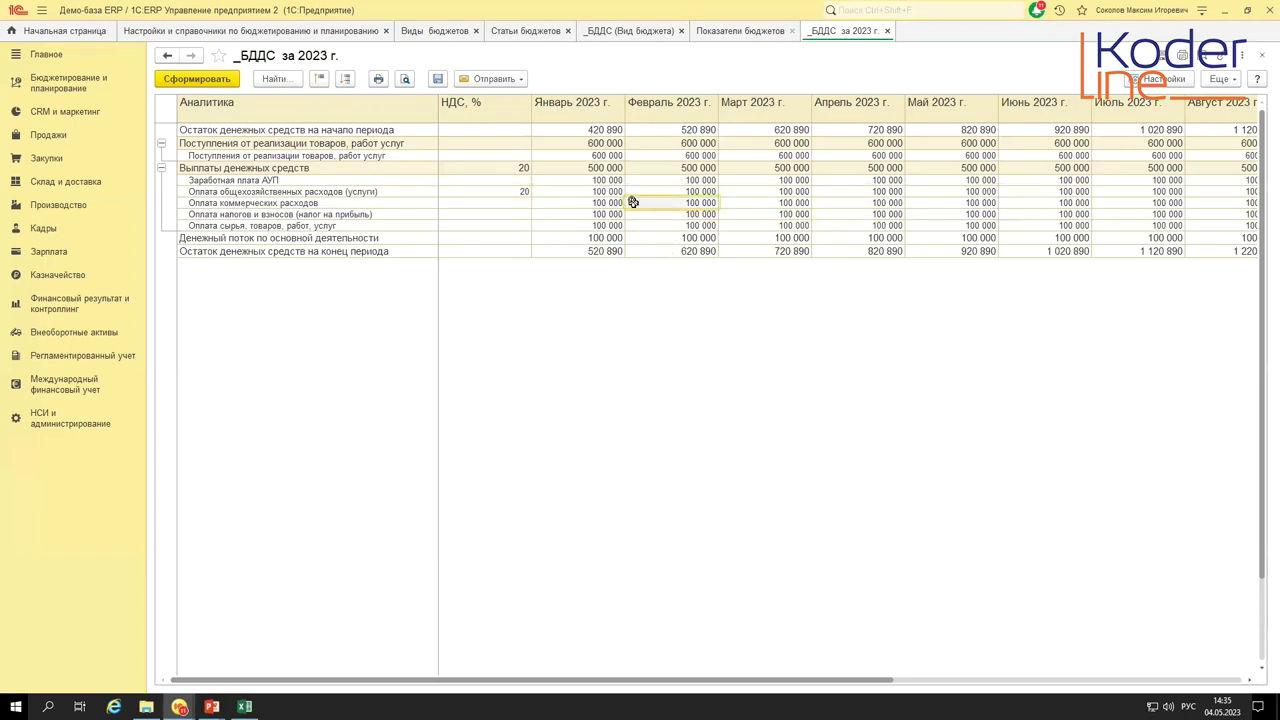
click(575, 213)
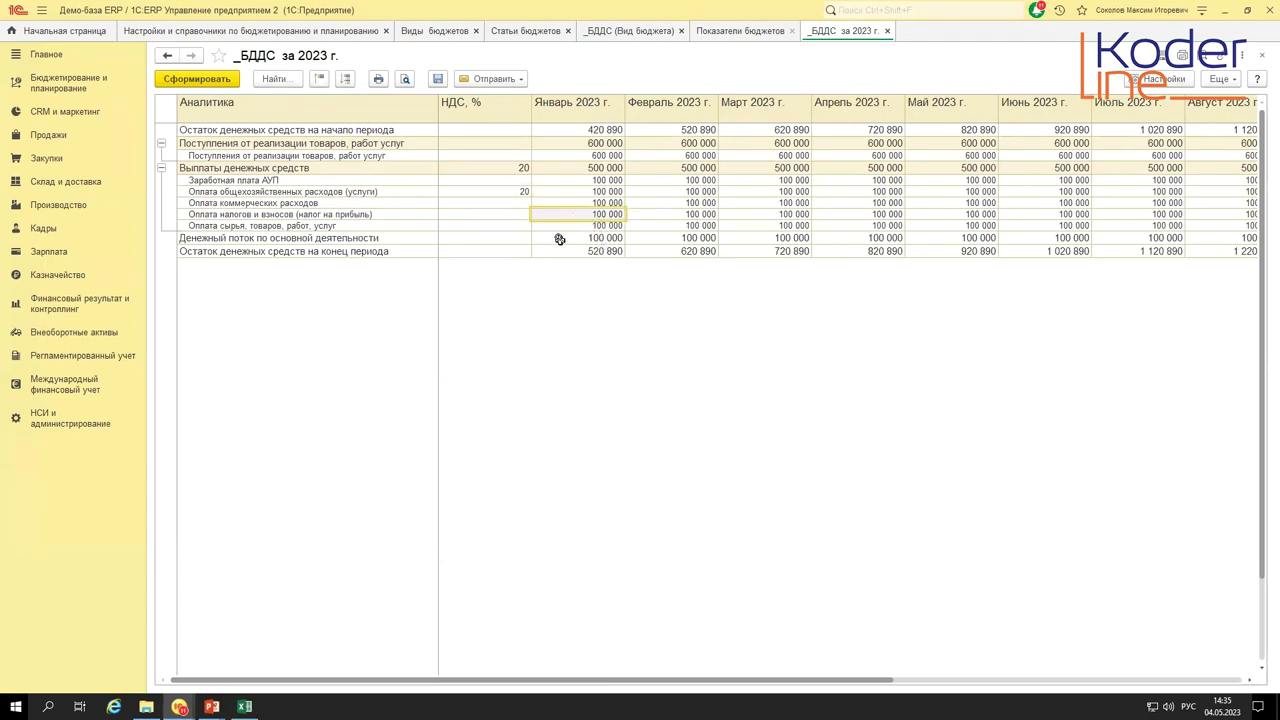
click(572, 129)
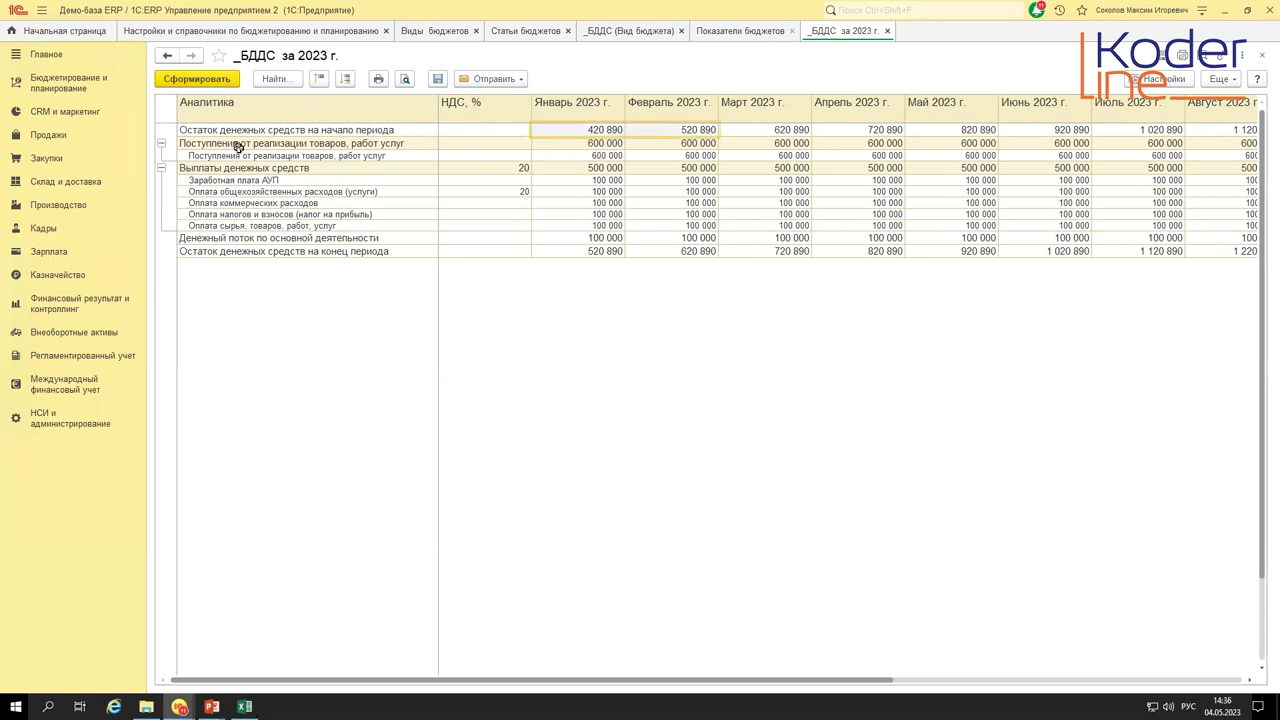
- Collapse the receipts and payments groups and compare January's cash flow and closing balance with February's opening balance
click(161, 145)
click(161, 157)
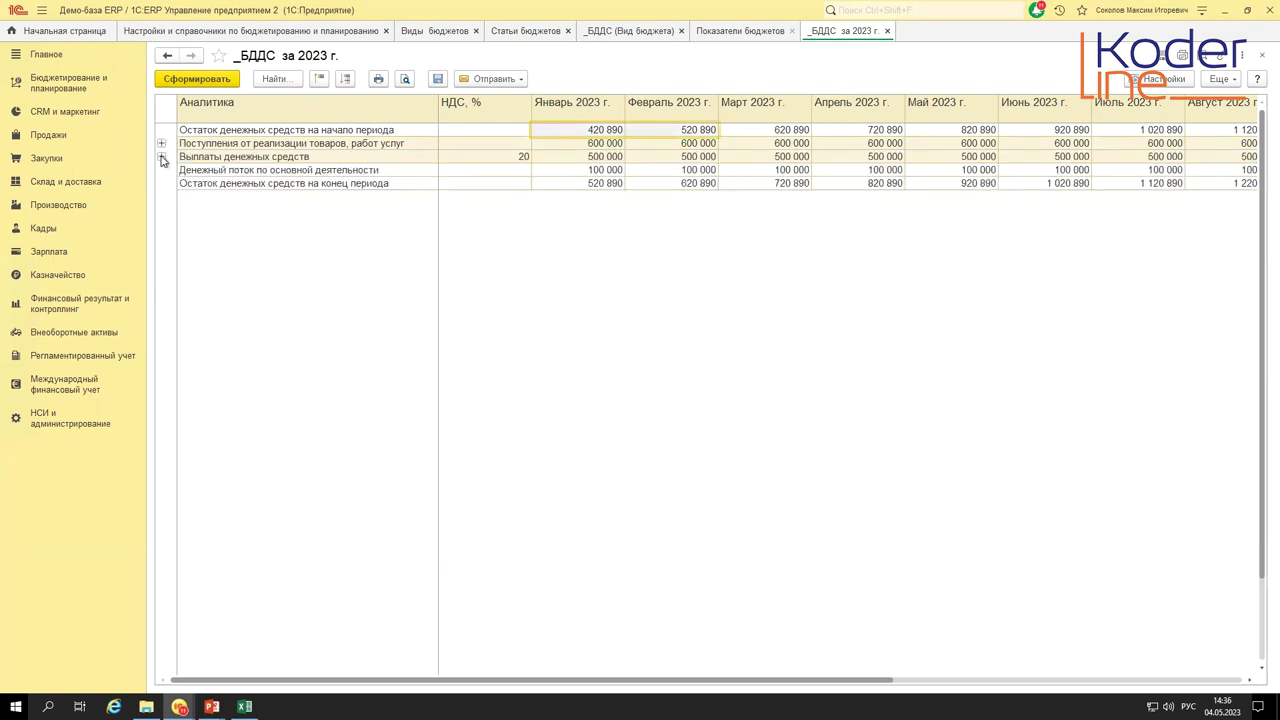
click(586, 170)
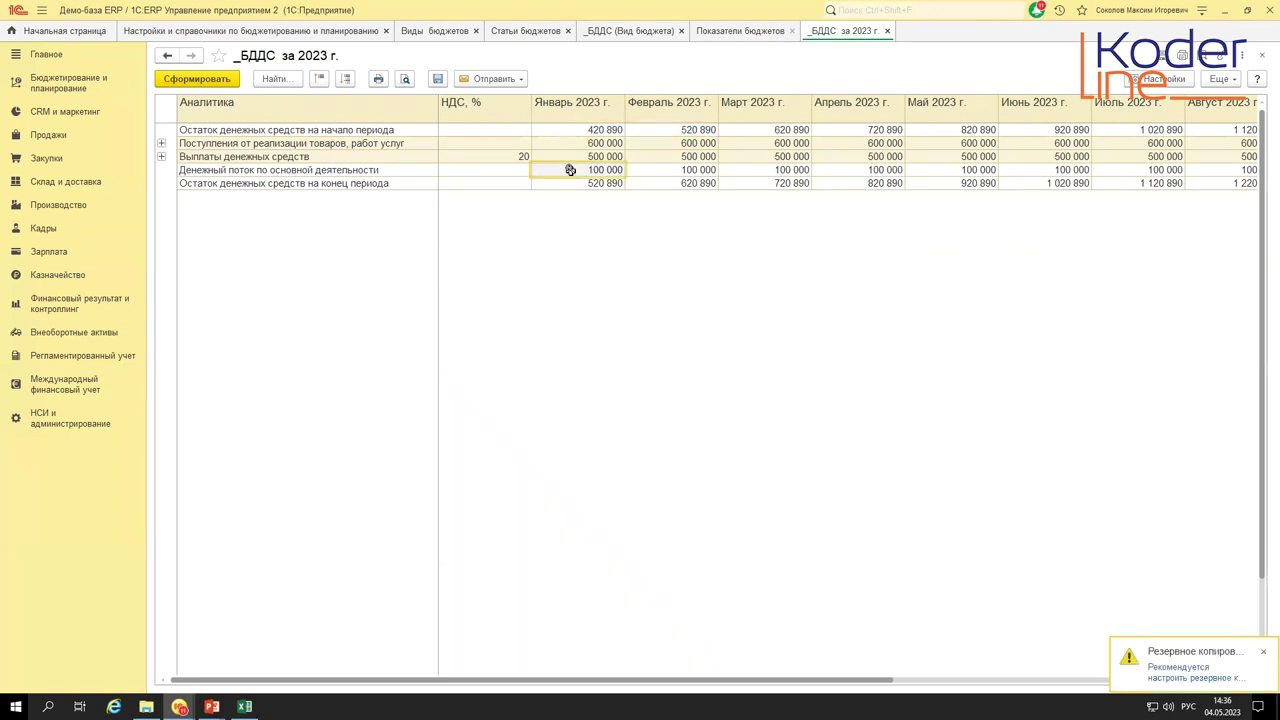
click(603, 184)
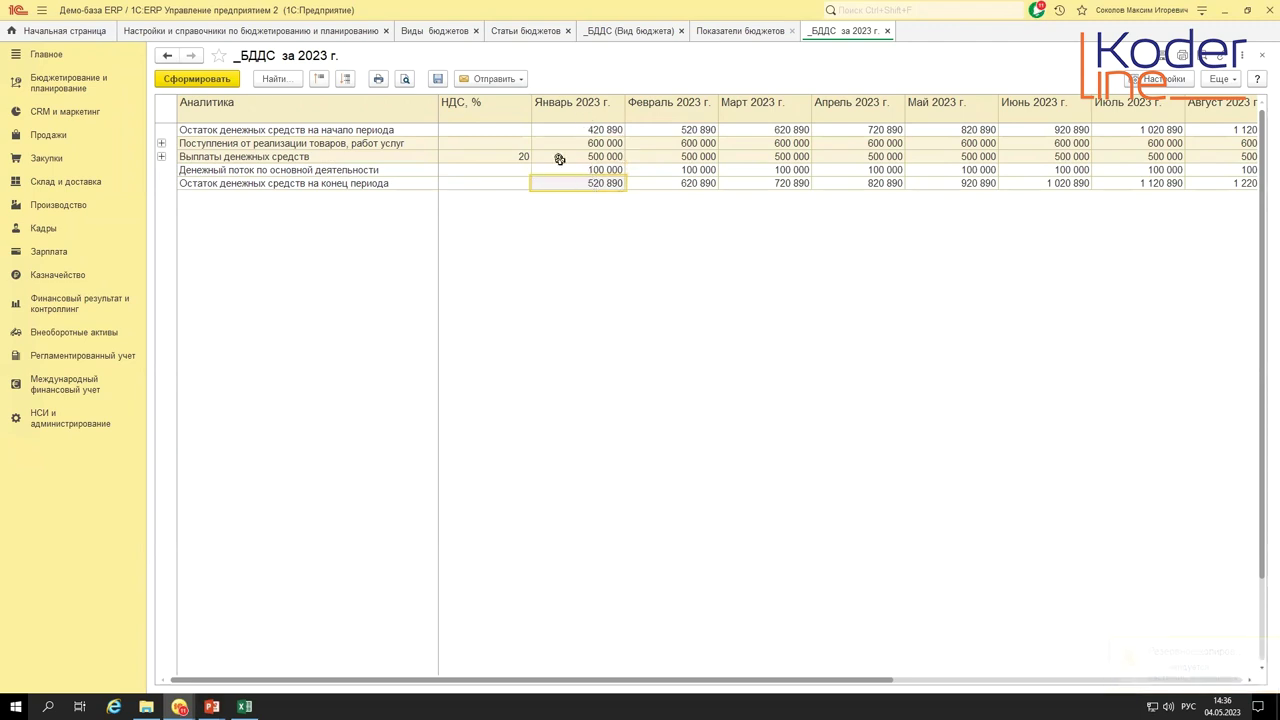
click(682, 130)
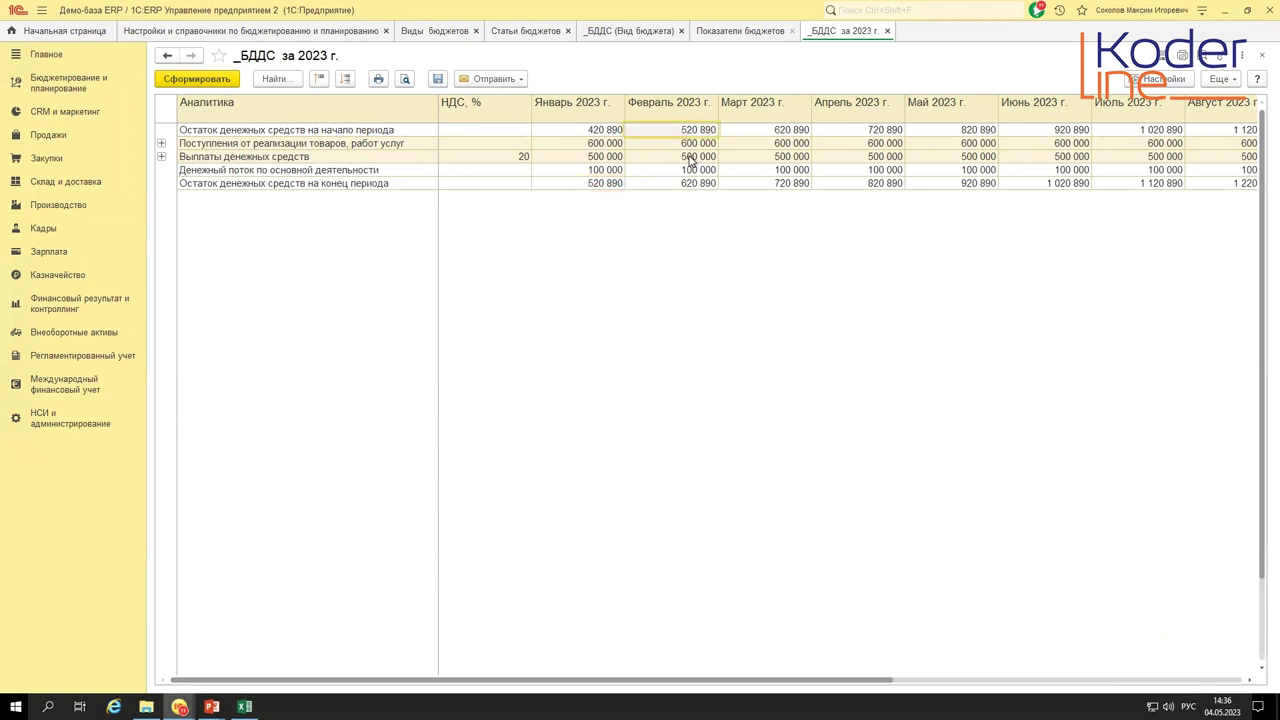
drag(755, 688, 494, 623)
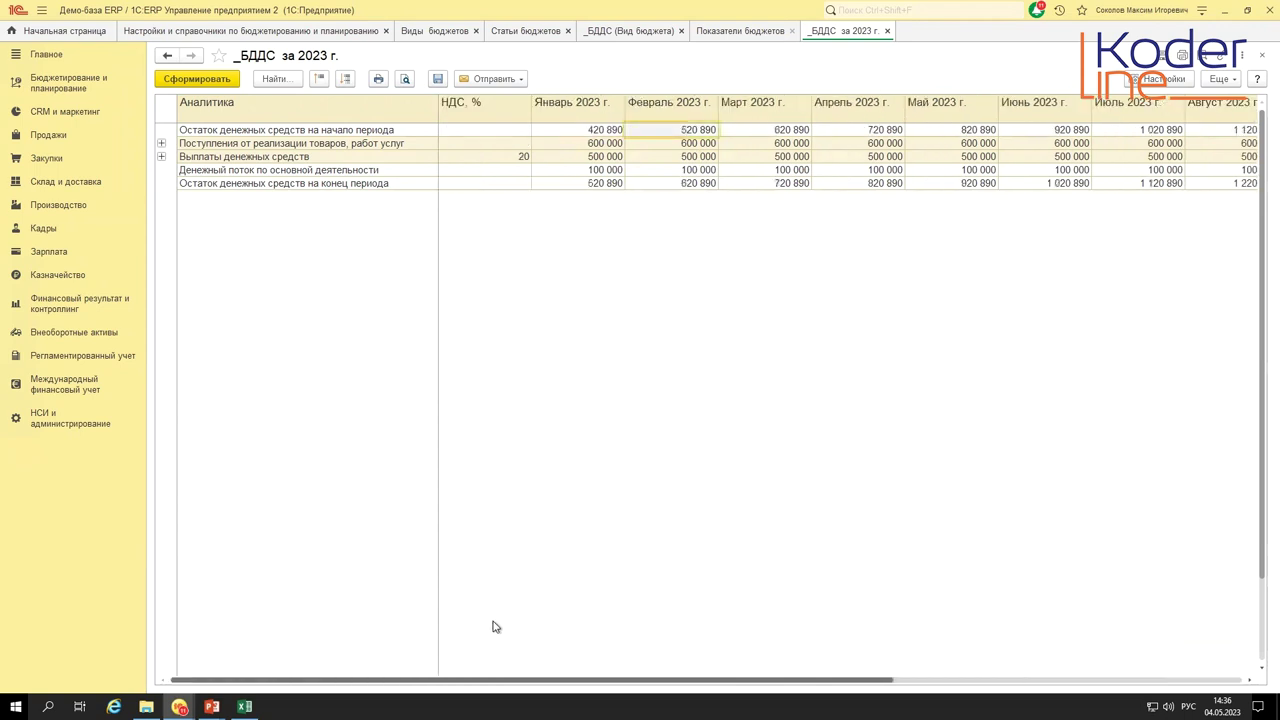
- Expand both groups and compare the Оплата общехозяйственных расходов (услуги) row with its entry in the Статьи бюджетов list
click(161, 157)
click(161, 143)
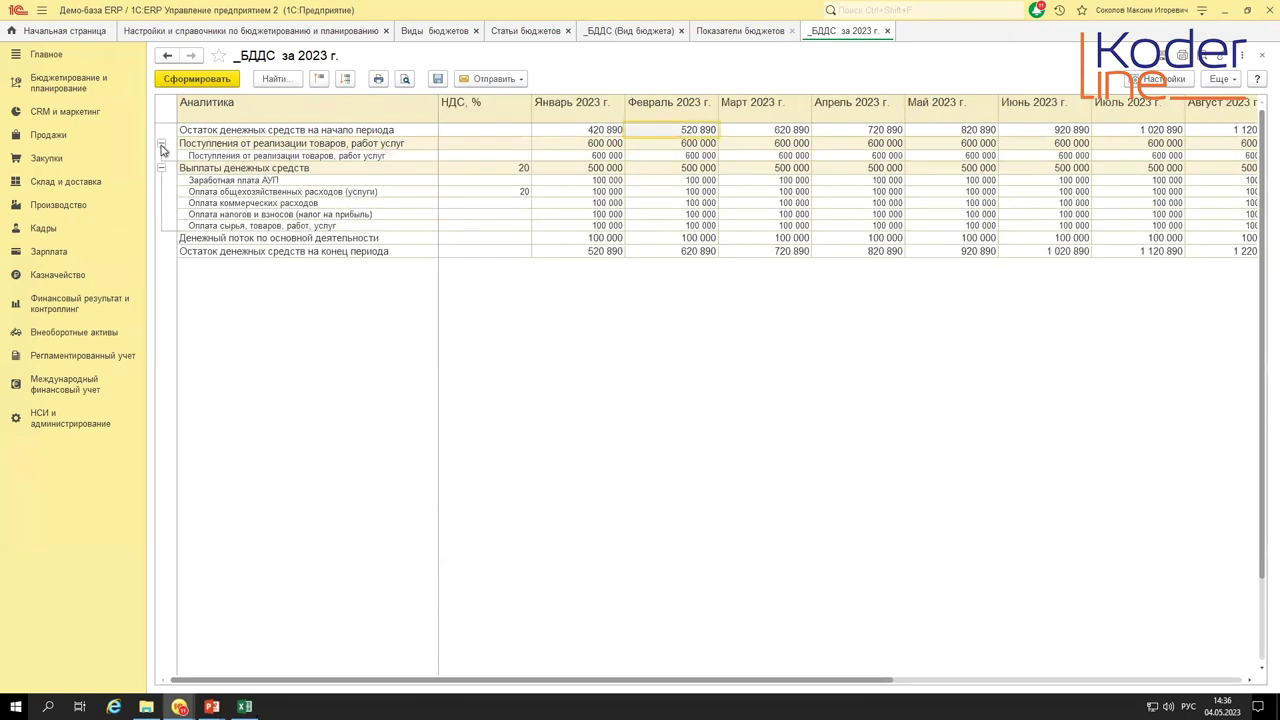
double_click(298, 191)
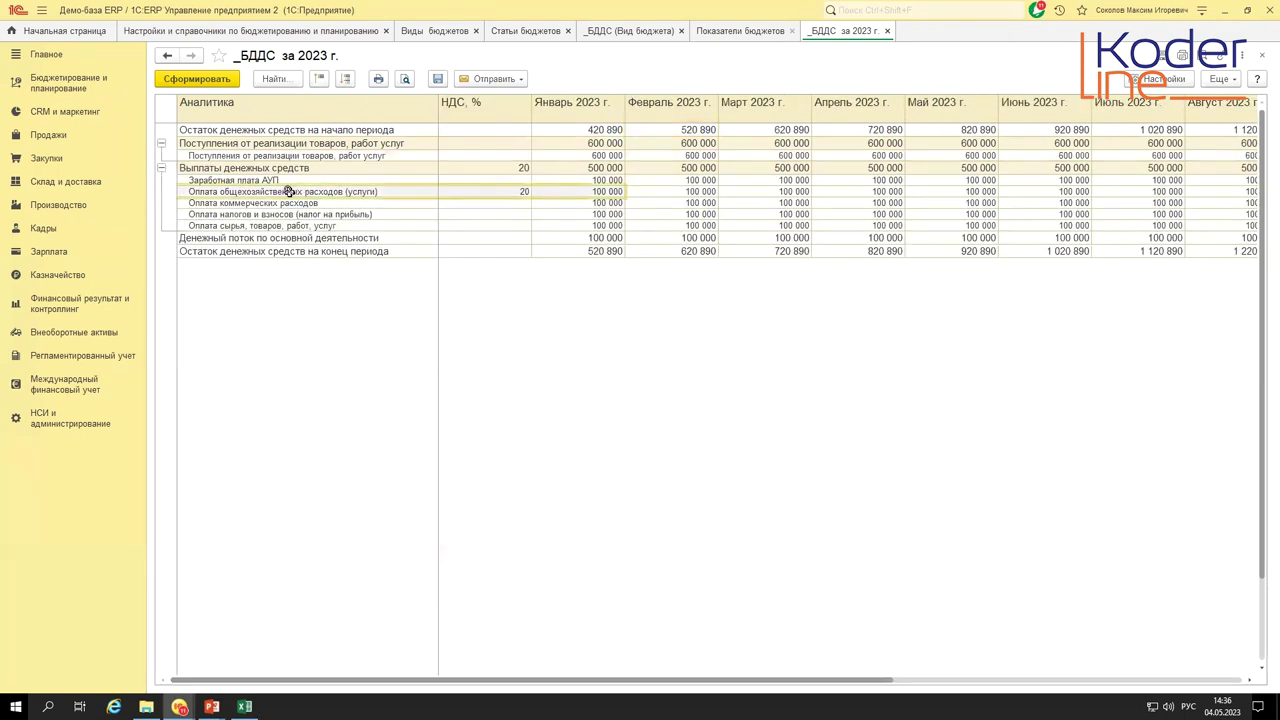
click(706, 382)
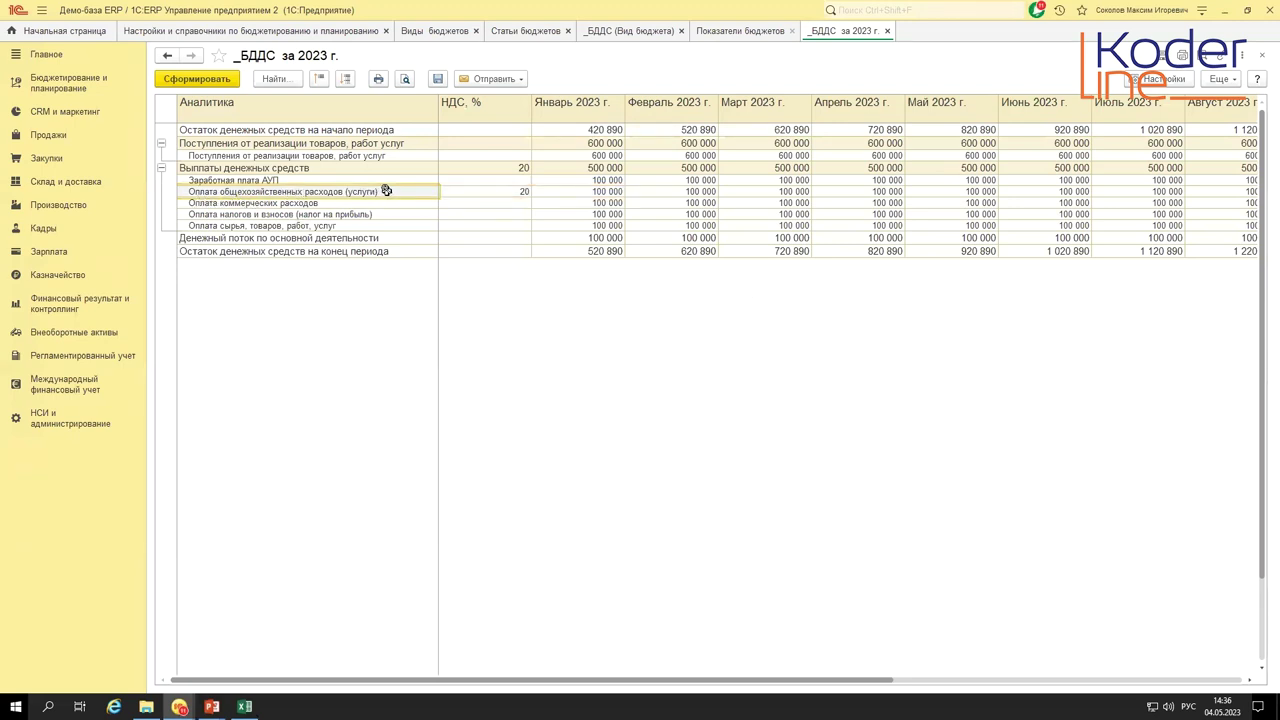
click(512, 31)
click(312, 224)
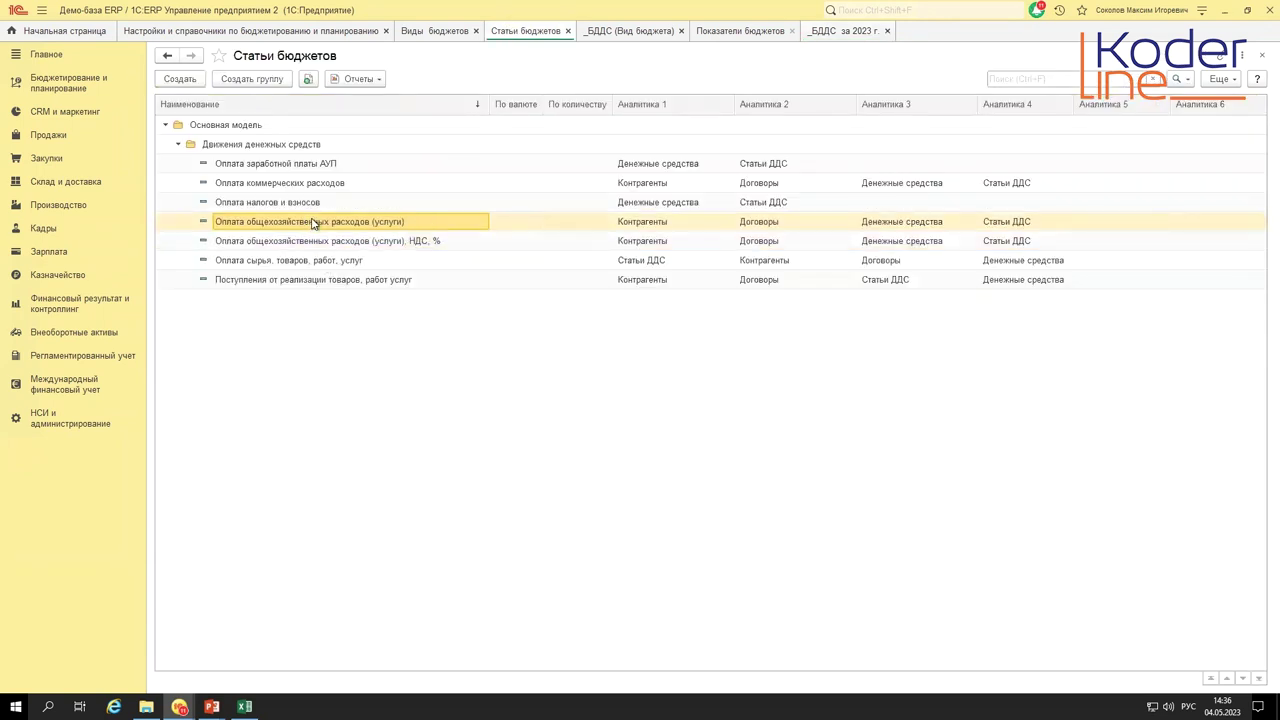
click(828, 31)
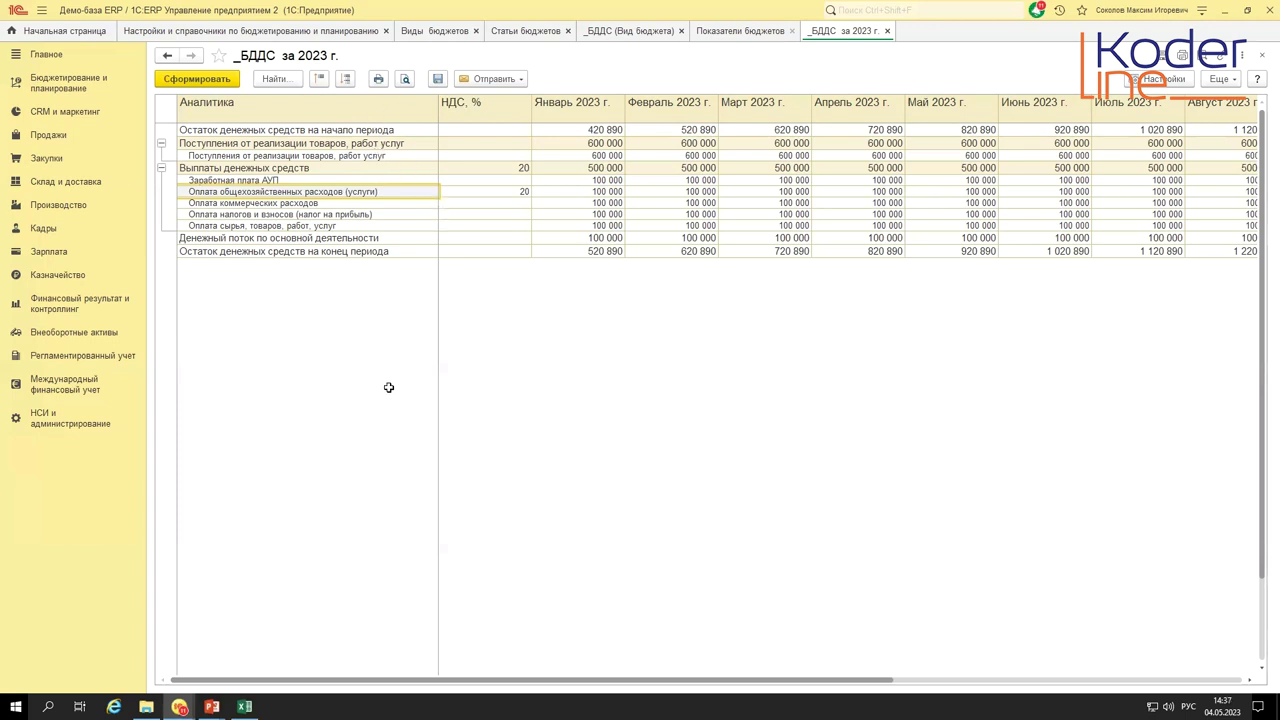
- Switch to the running PowerPoint slide show and review the slides on 1С:ERP budgeting objects needed for monthly planning
key(alt+Tab)
key(Tab)
key(Tab)
key(Tab)
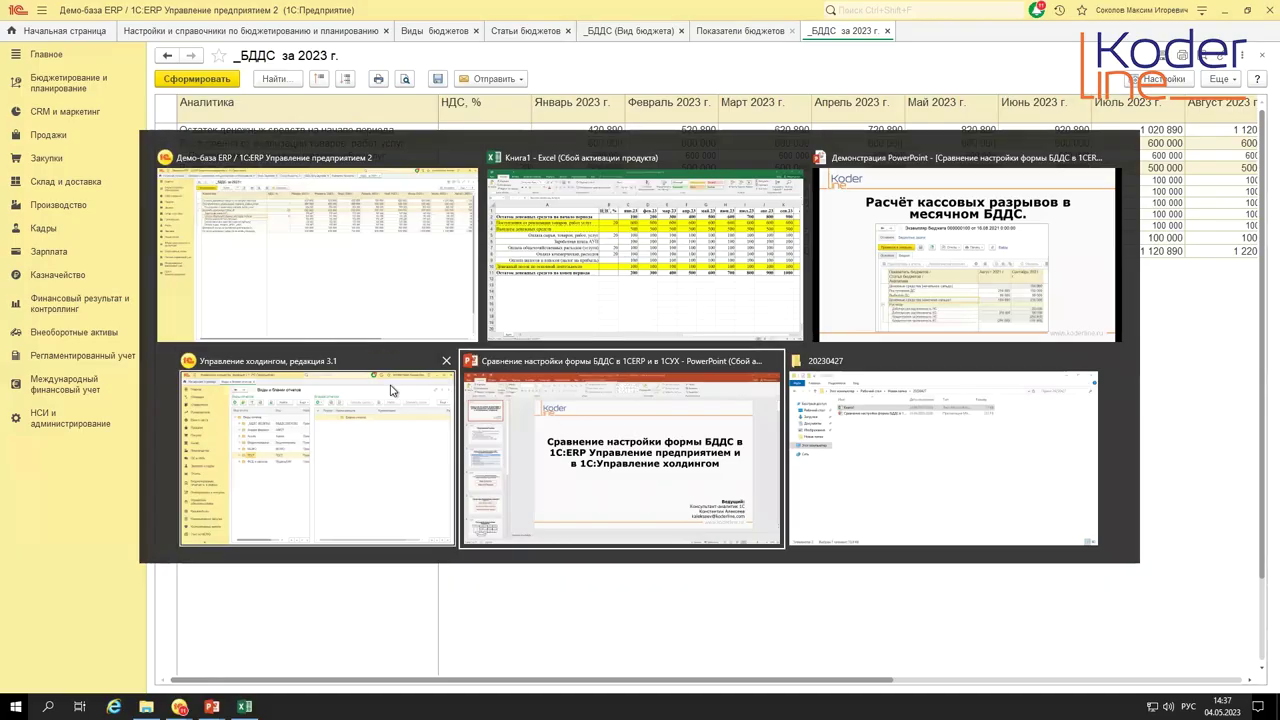
key(alt+Tab)
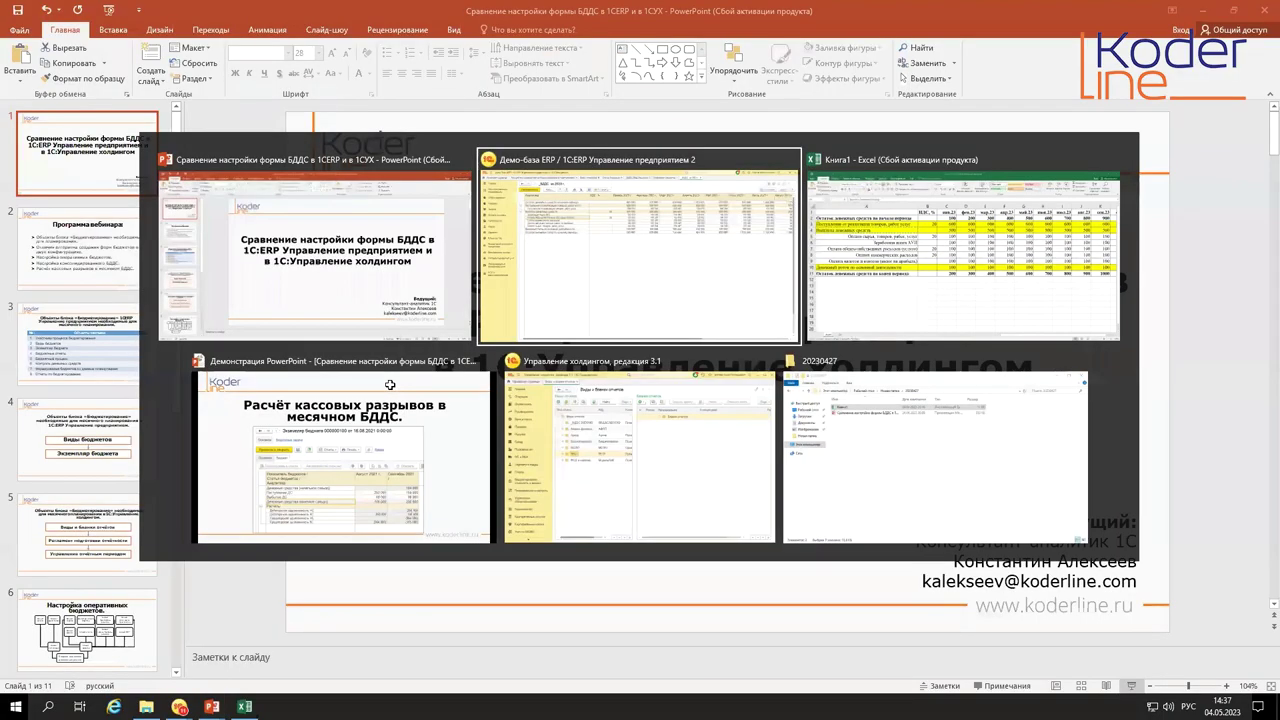
key(alt+Tab)
key(Tab)
key(Tab)
key(Tab)
key(Tab)
key(Tab)
key(Tab)
key(Tab)
key(Tab)
key(Left)
key(Left)
key(Left)
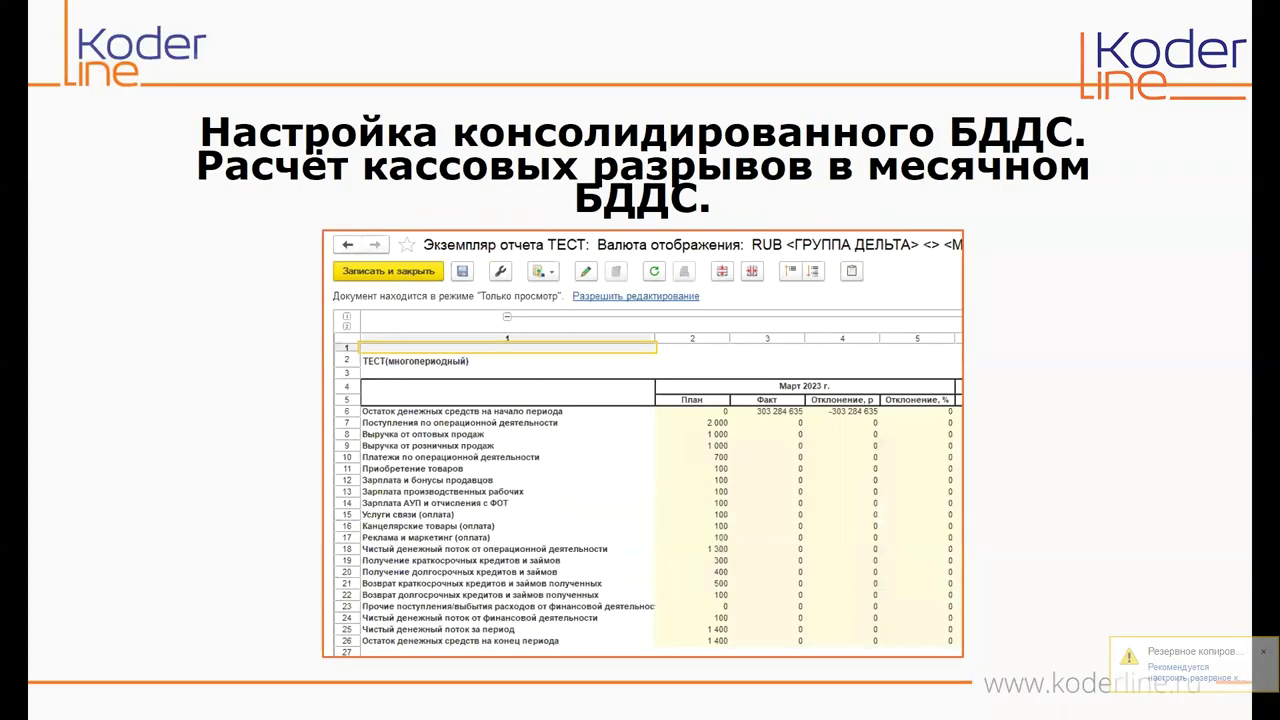
key(Left)
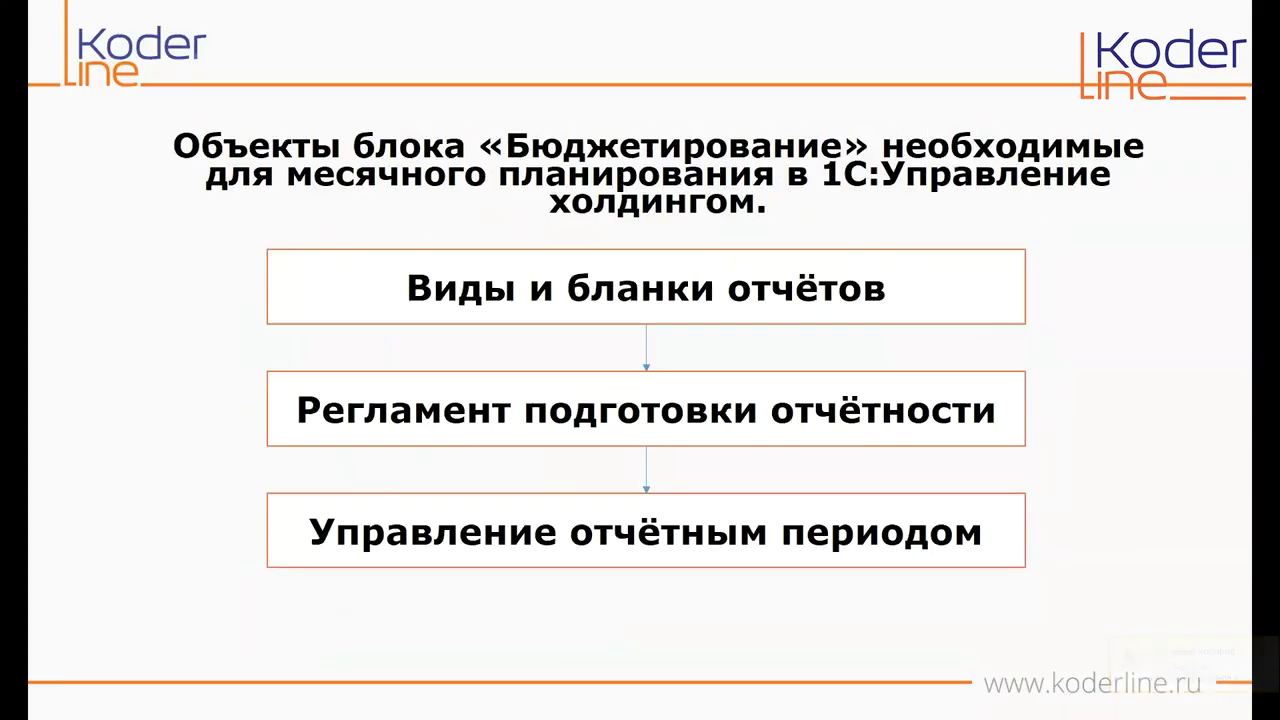
key(Left)
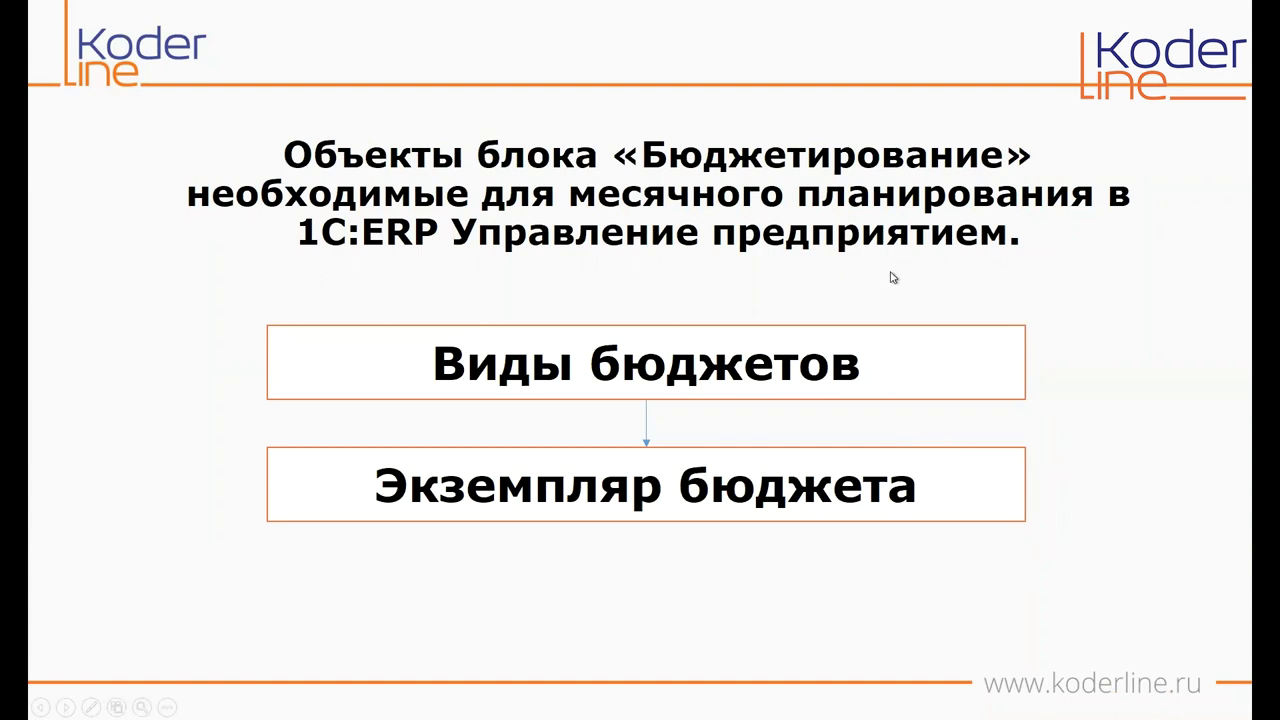
click(857, 276)
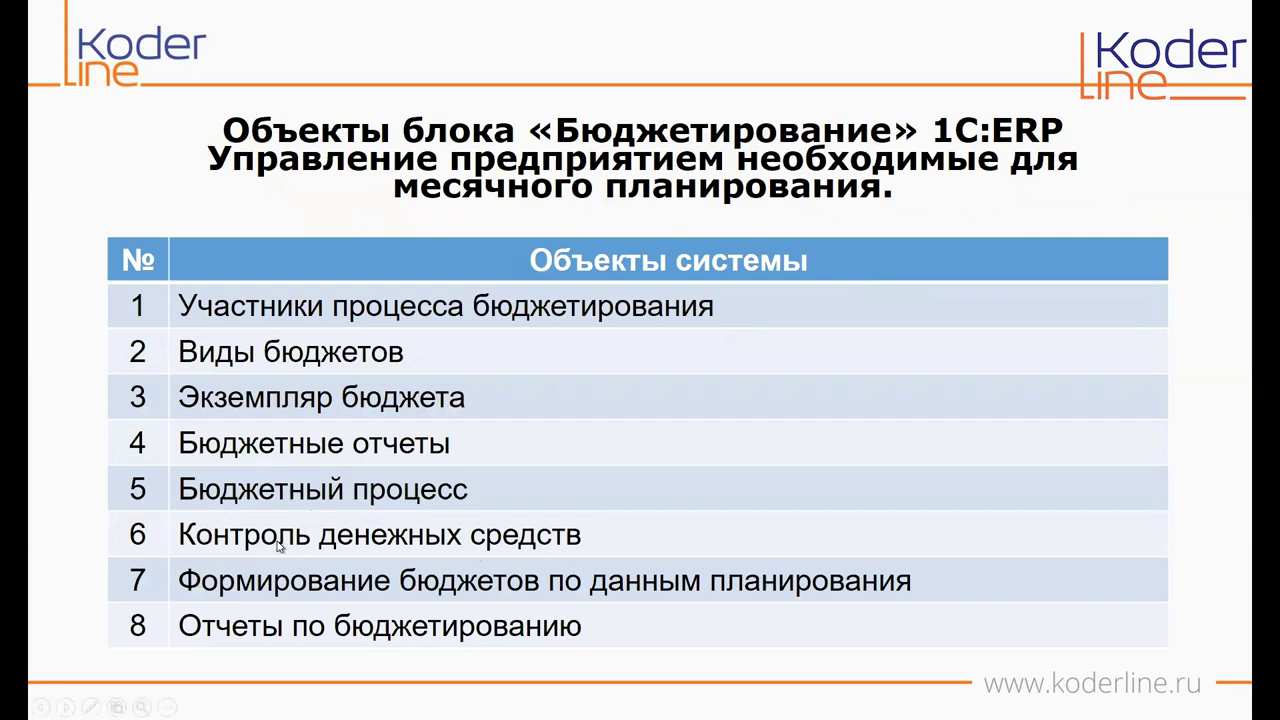
click(533, 497)
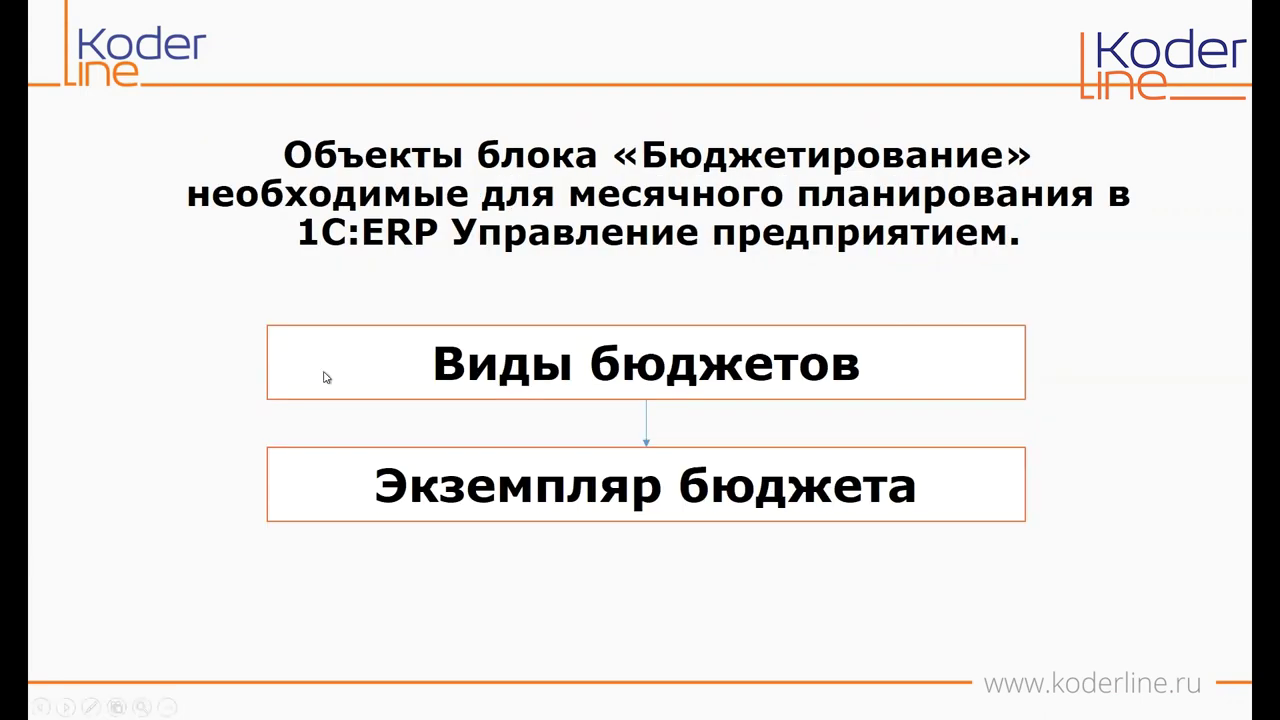
- Switch back to 1С:ERP and check the main details and status of the _Оперативный бюджет для ввода данных budget instance
key(alt+Tab)
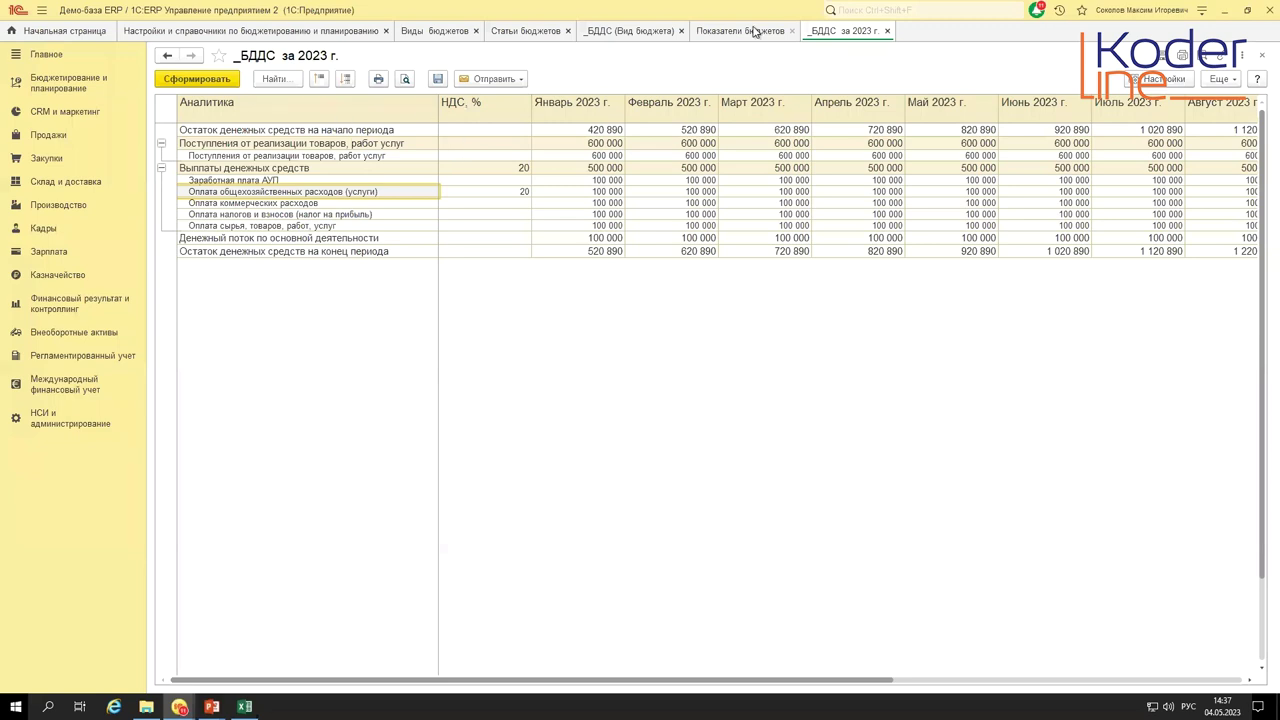
click(80, 86)
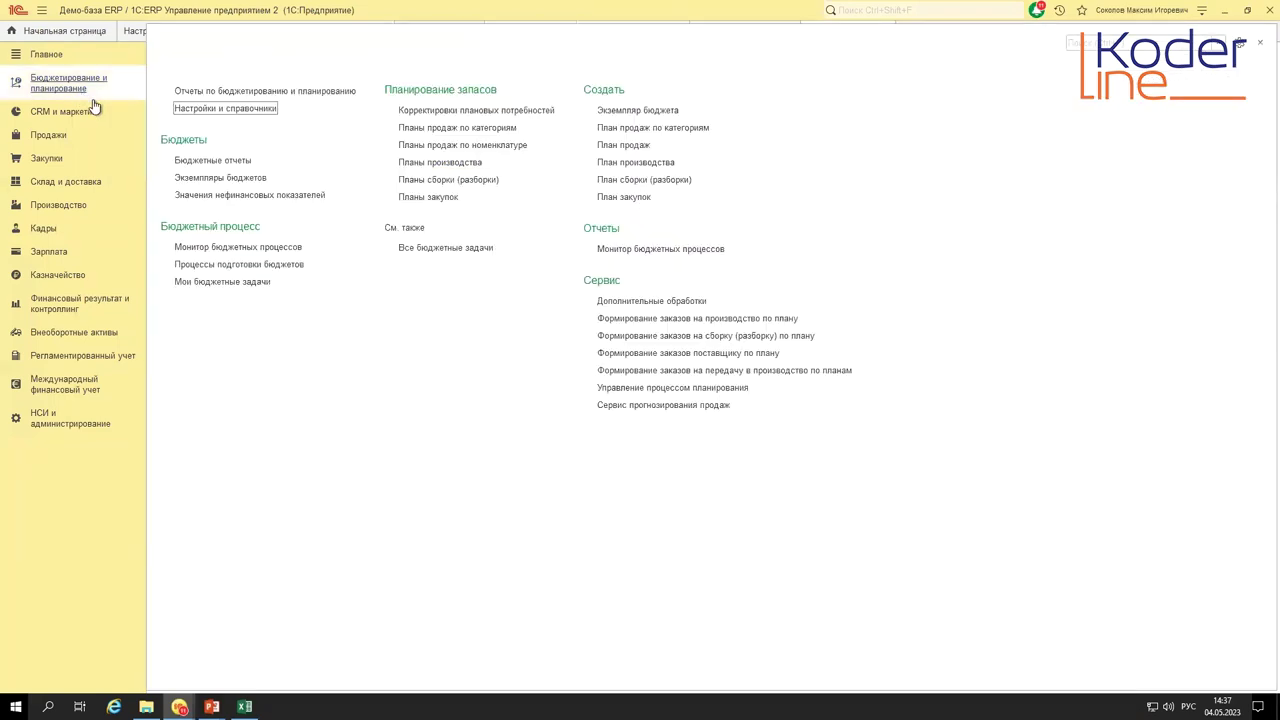
click(214, 178)
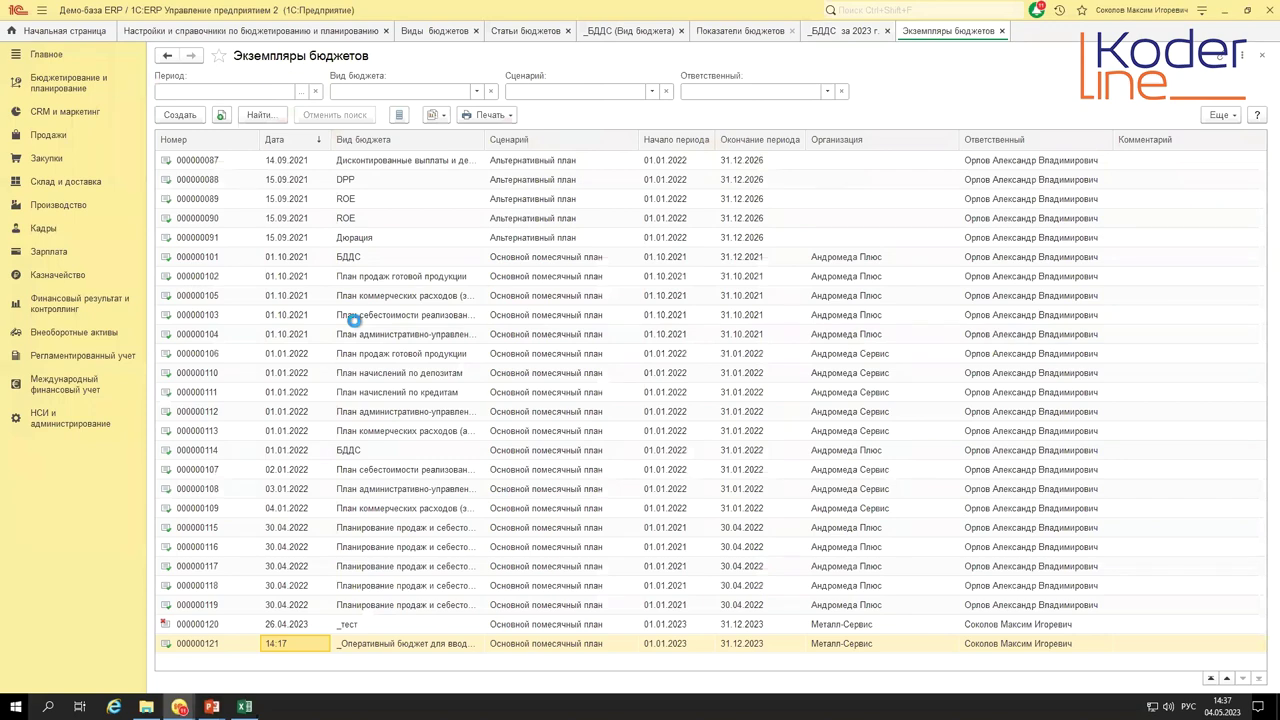
key(Return)
click(182, 136)
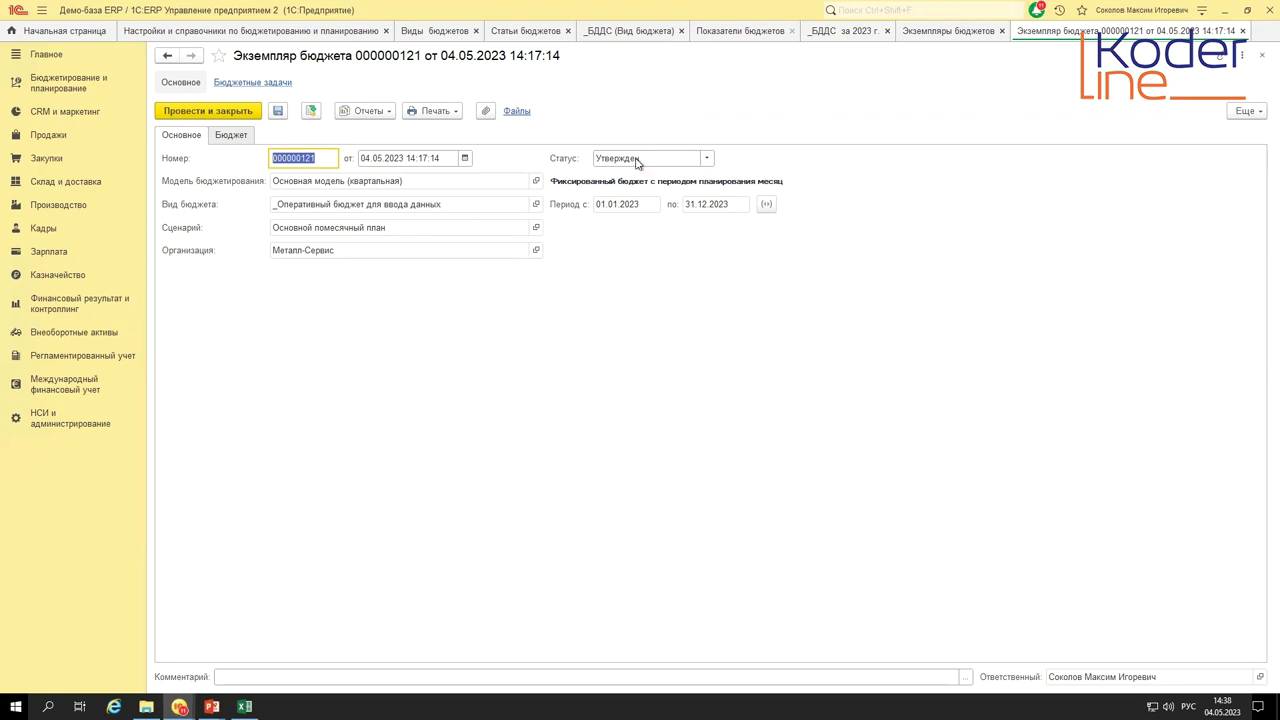
key(Escape)
- Review the _БДДС report's settings for period, currency, scenario and unapproved data, then hide them
click(848, 35)
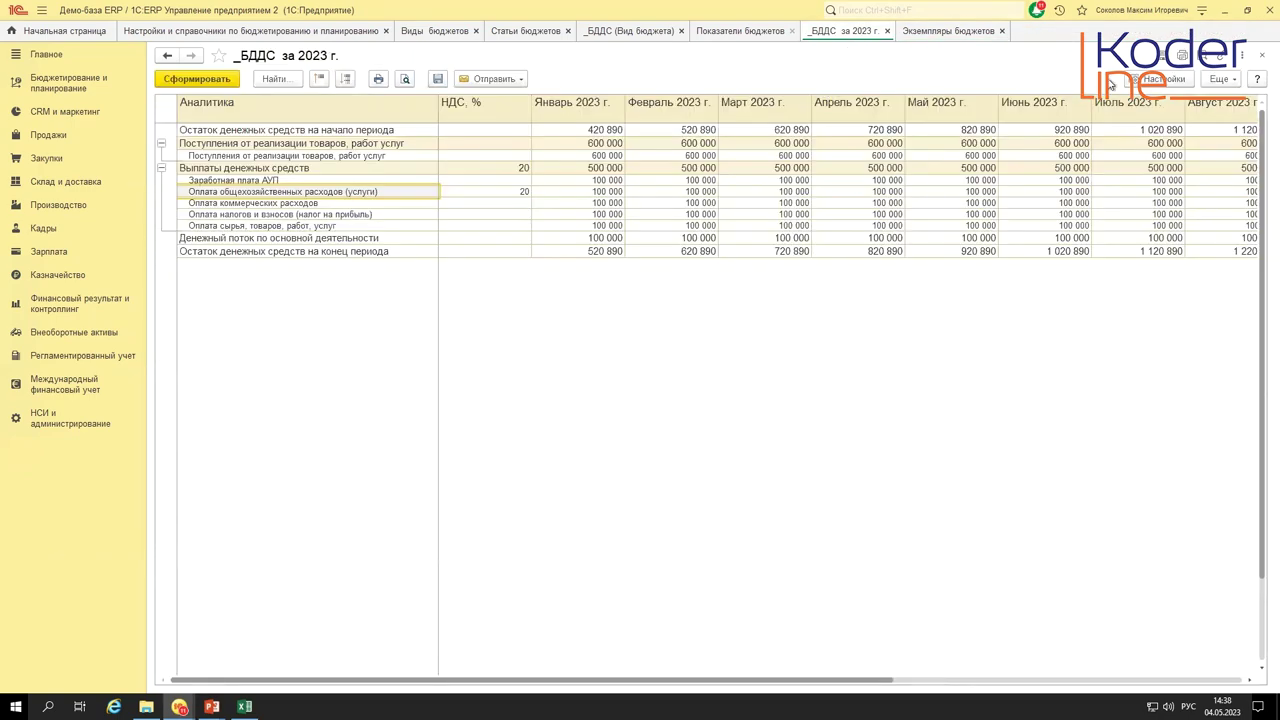
click(1150, 80)
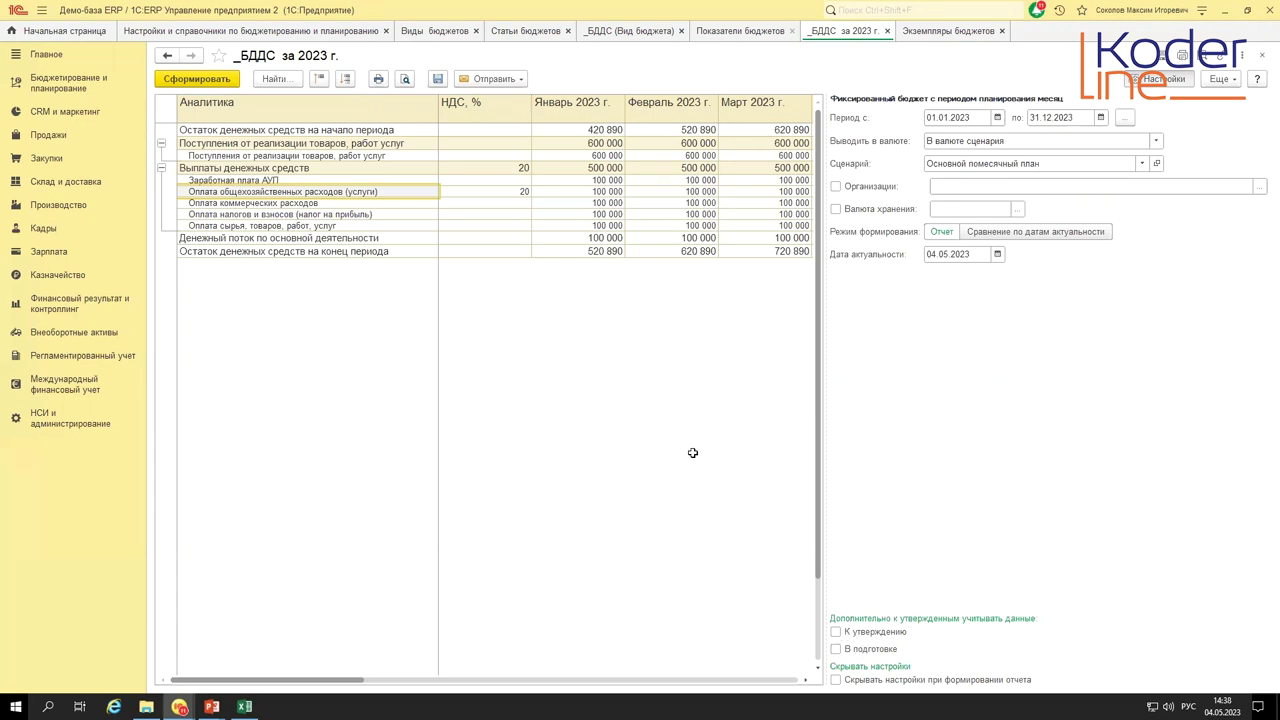
click(1183, 84)
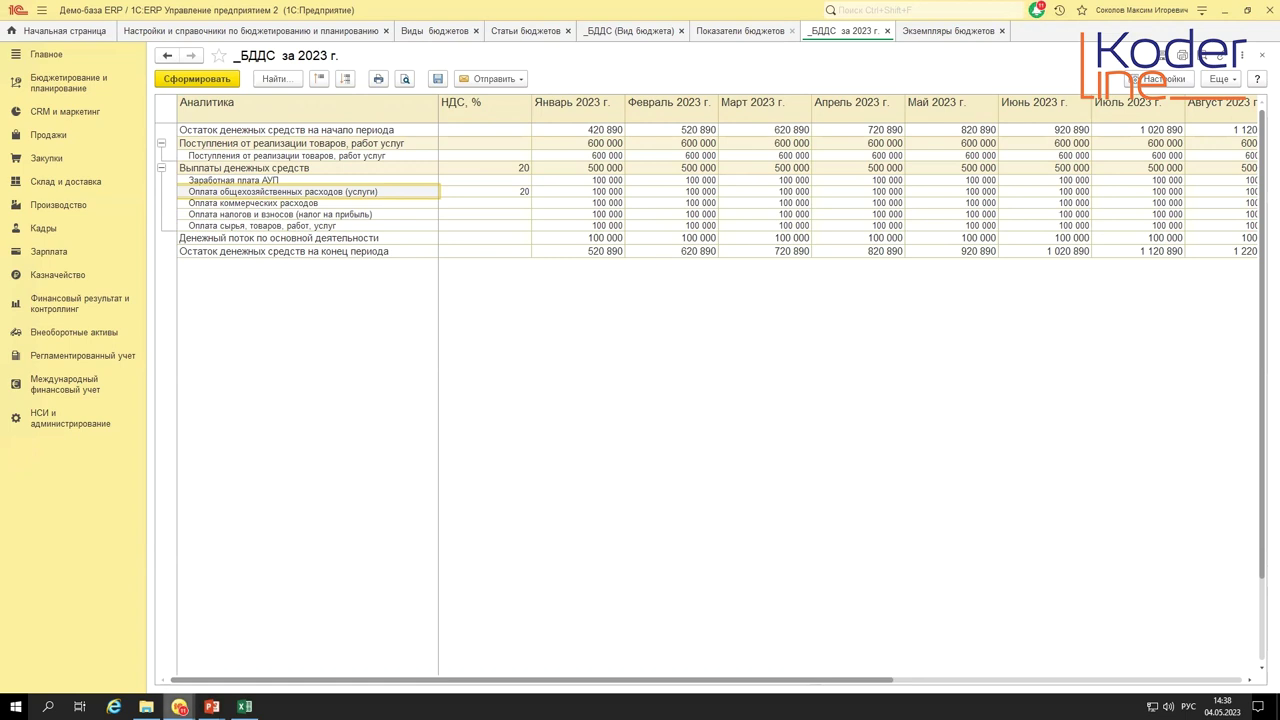
- Switch to 1С:Управление холдингом, maximize its window and close the Виды и бланки отчетов list
mouse_move(179, 706)
click(250, 650)
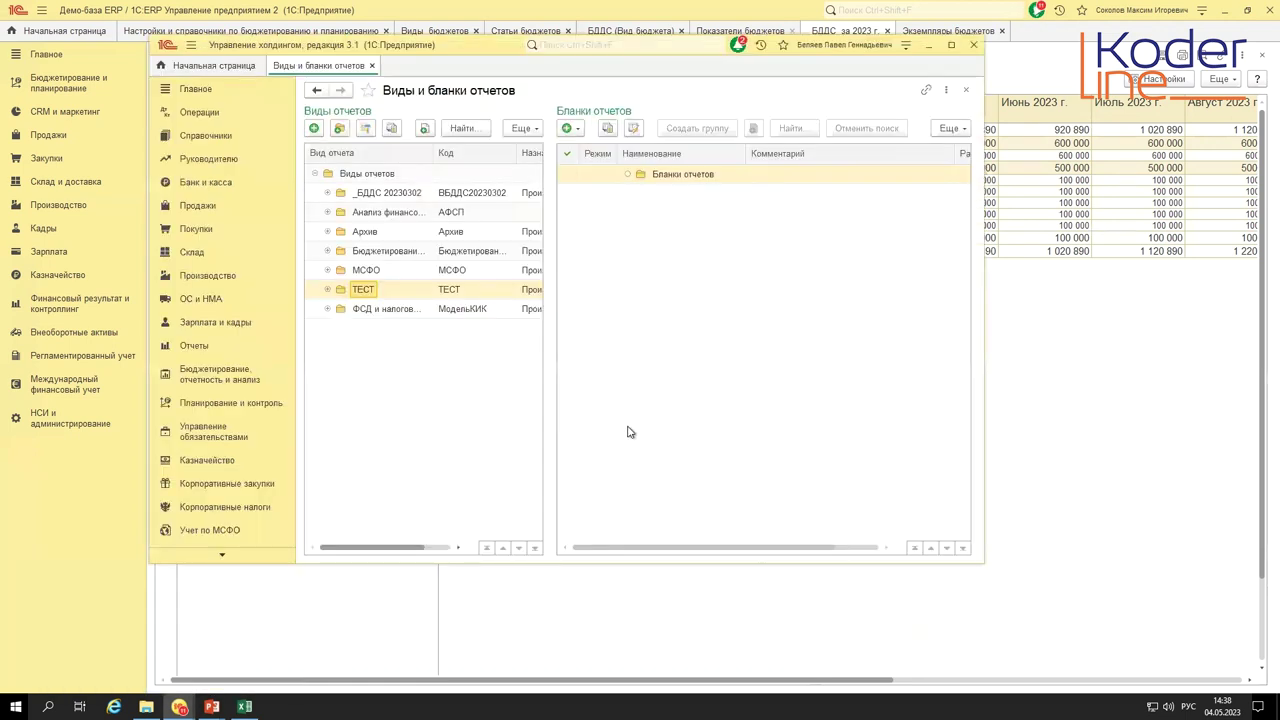
click(951, 46)
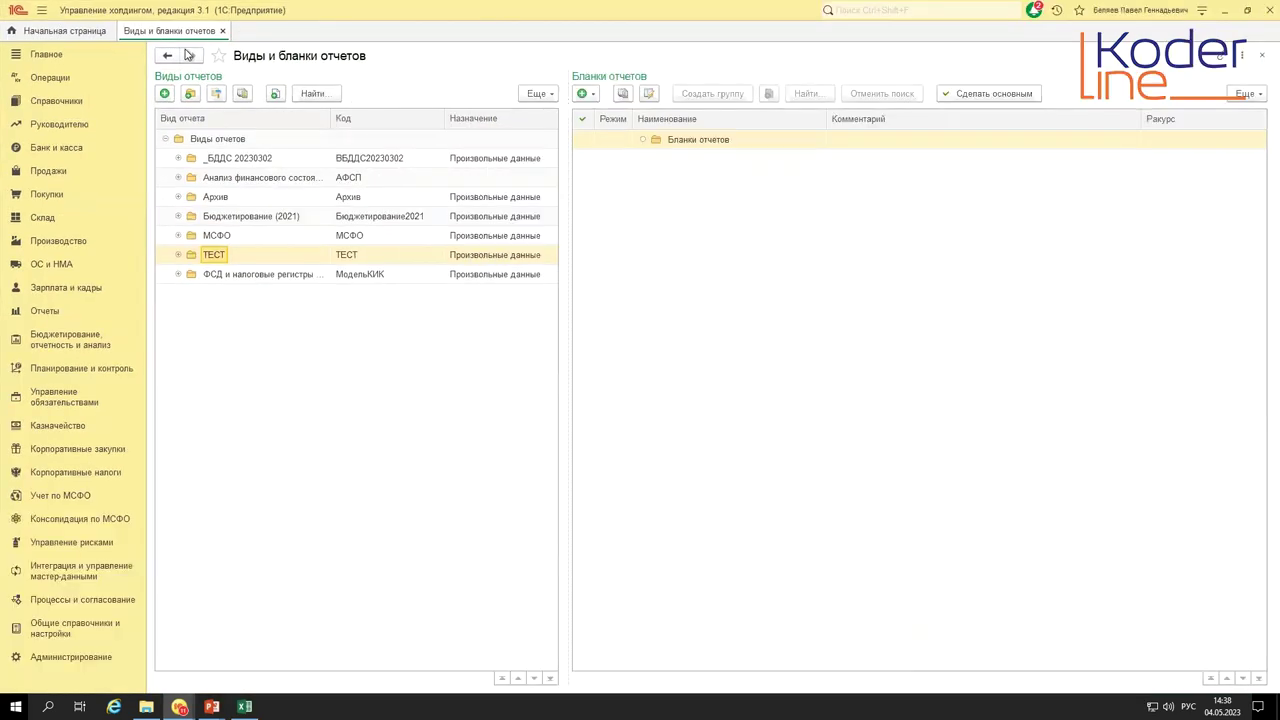
click(227, 32)
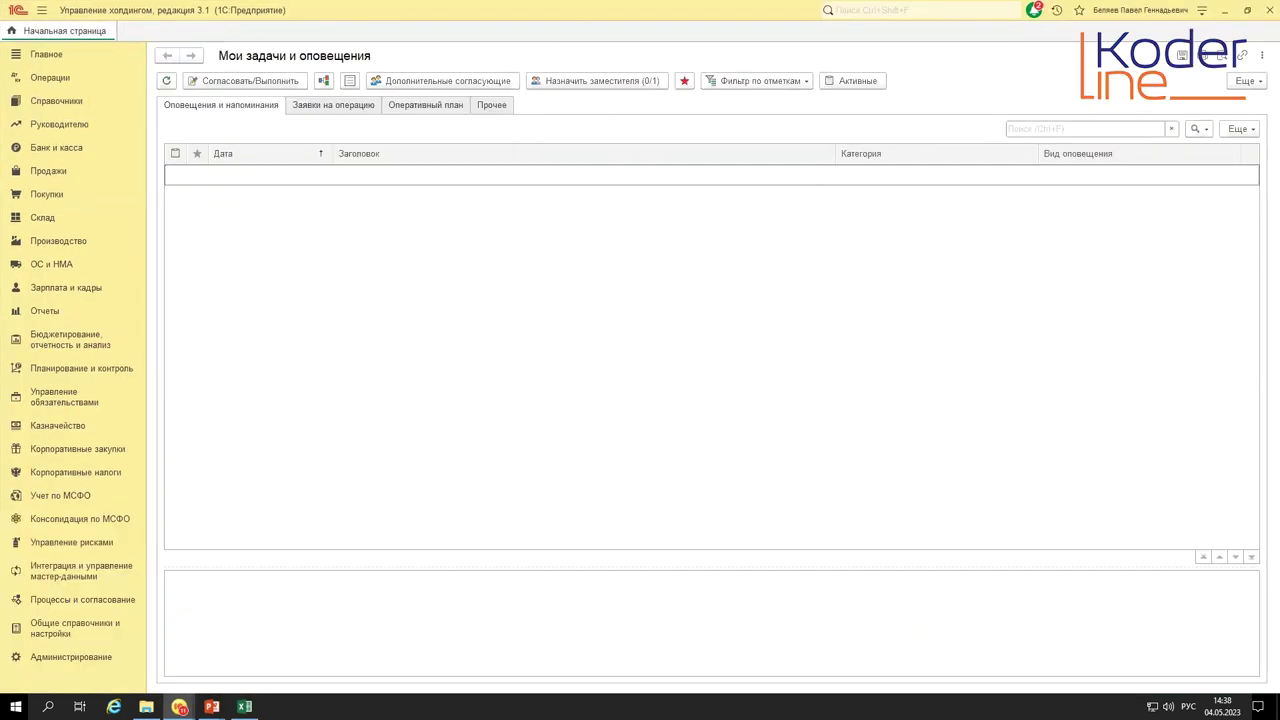
- Switch to the Excel workbook Книга1 and examine the cash flow template's rows, month columns and НДС, % column
click(244, 707)
click(395, 168)
drag(617, 345, 686, 427)
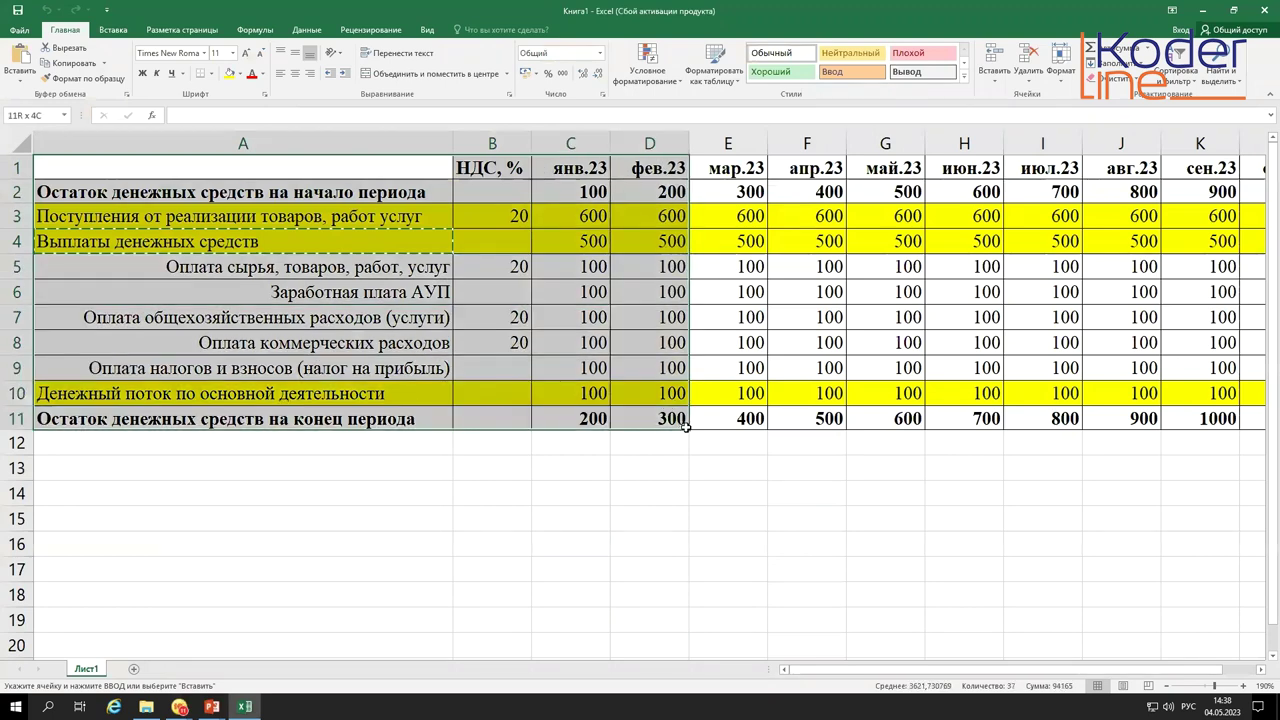
click(553, 240)
drag(580, 265, 588, 368)
drag(575, 168, 890, 168)
click(497, 141)
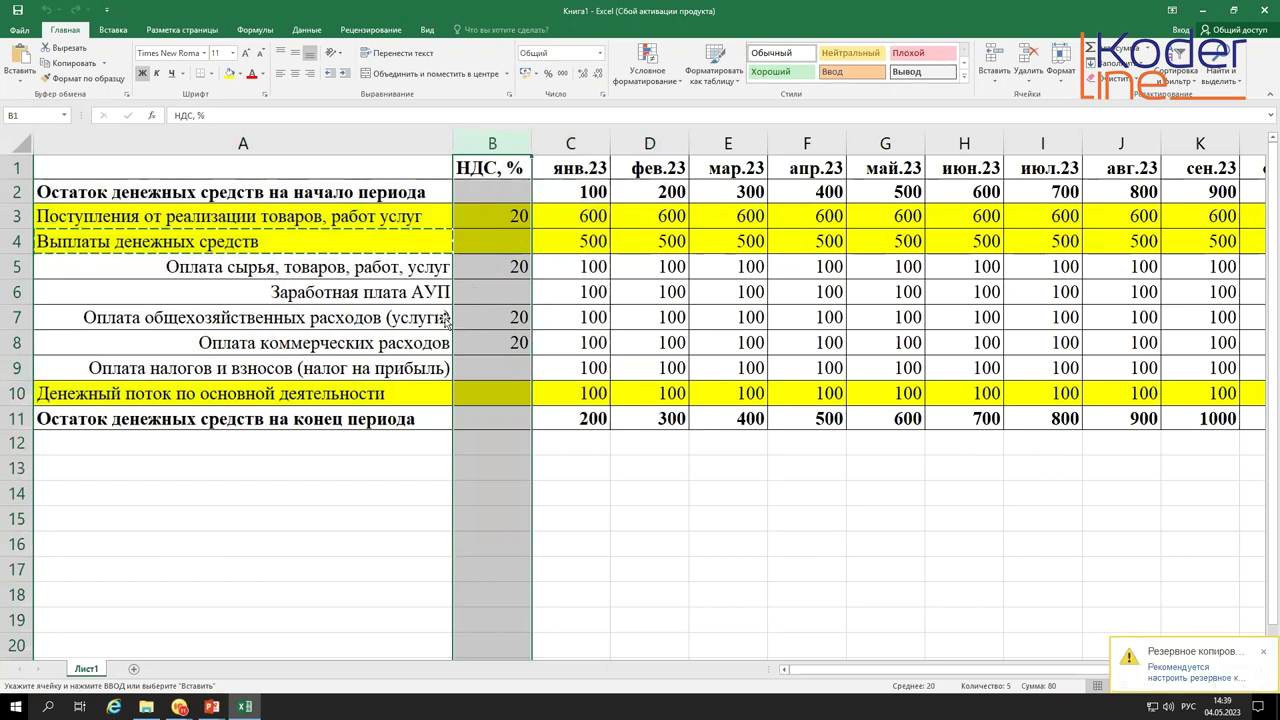
click(236, 196)
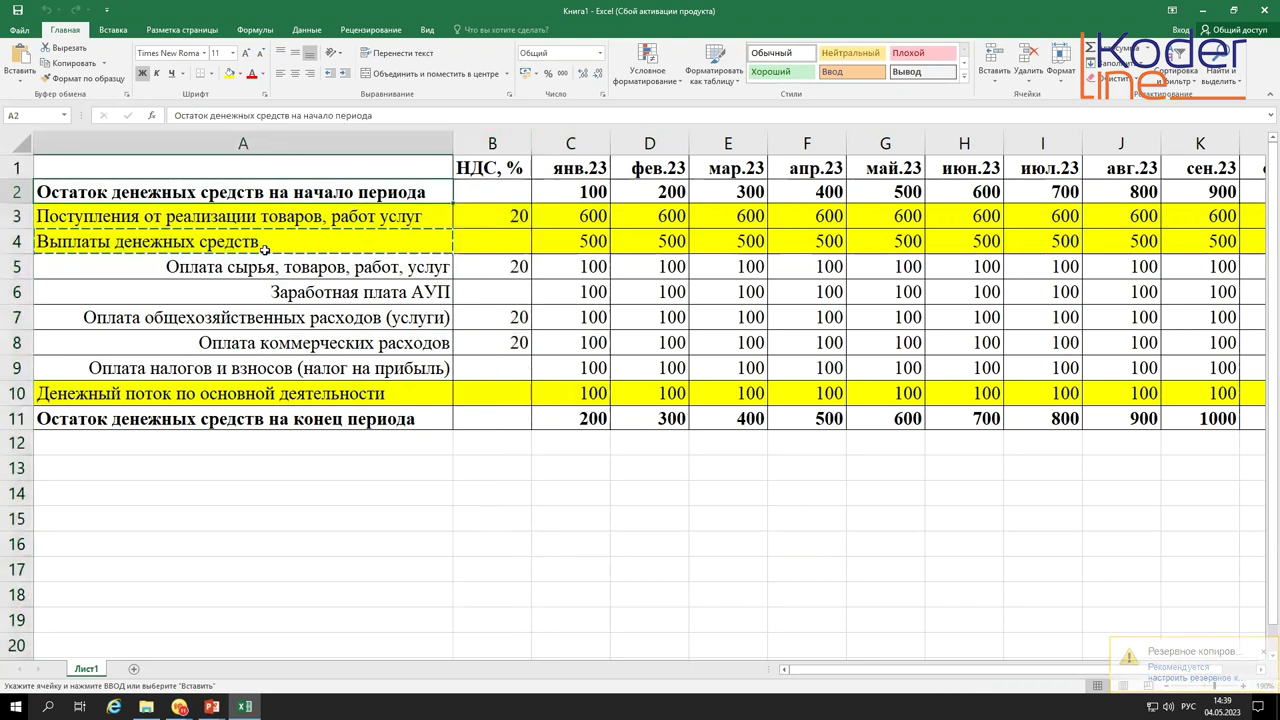
- Switch from the Excel template to 1С:Управление холдингом and open the Виды и бланки отчетов list in budgeting
click(288, 416)
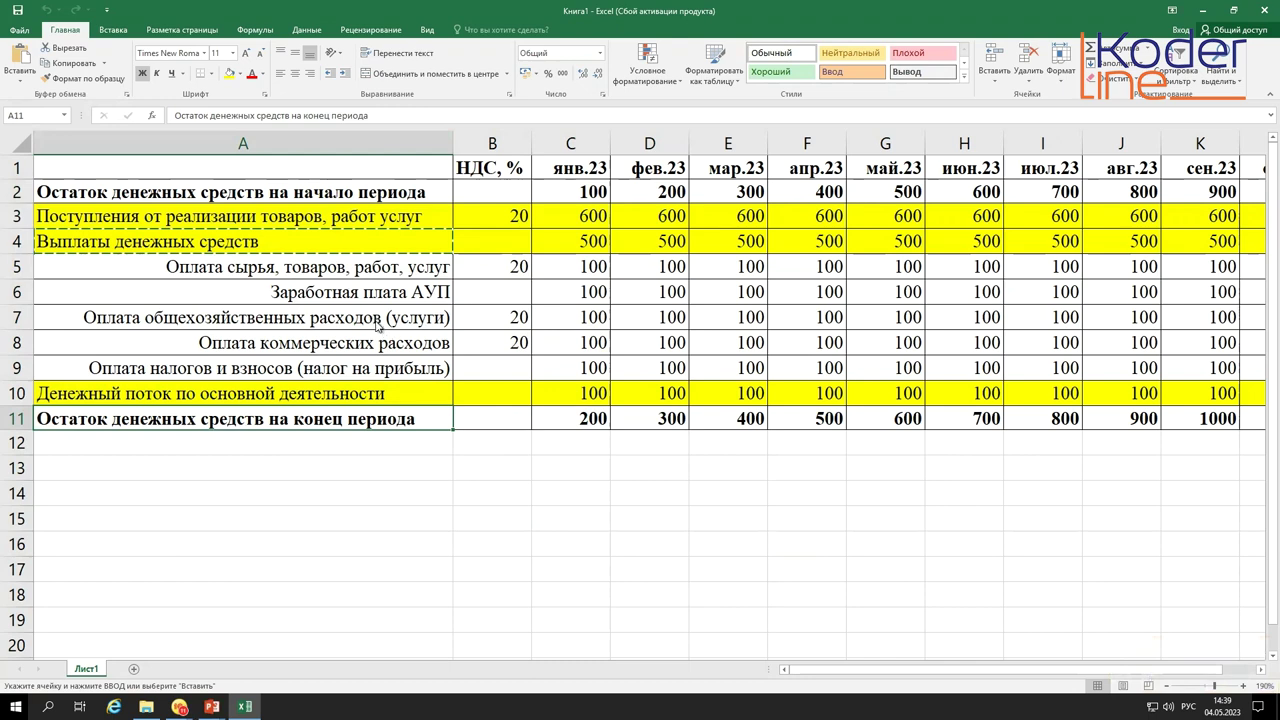
key(alt+Tab)
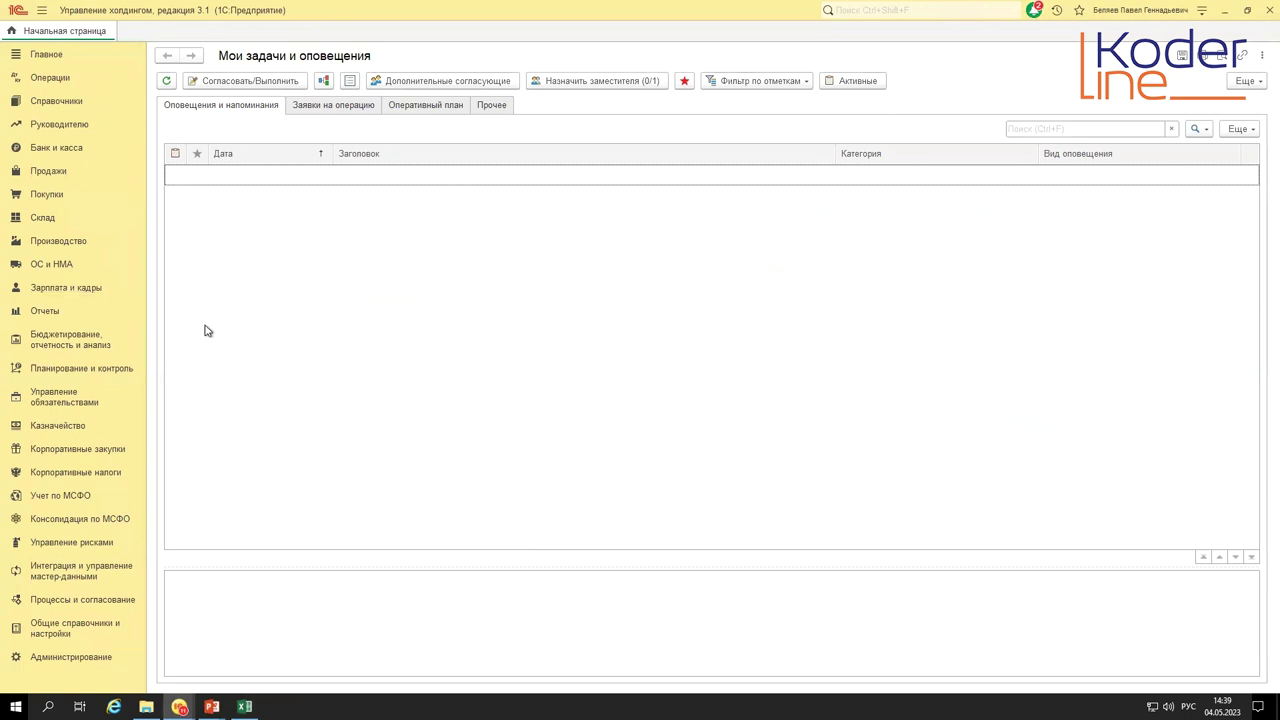
click(83, 342)
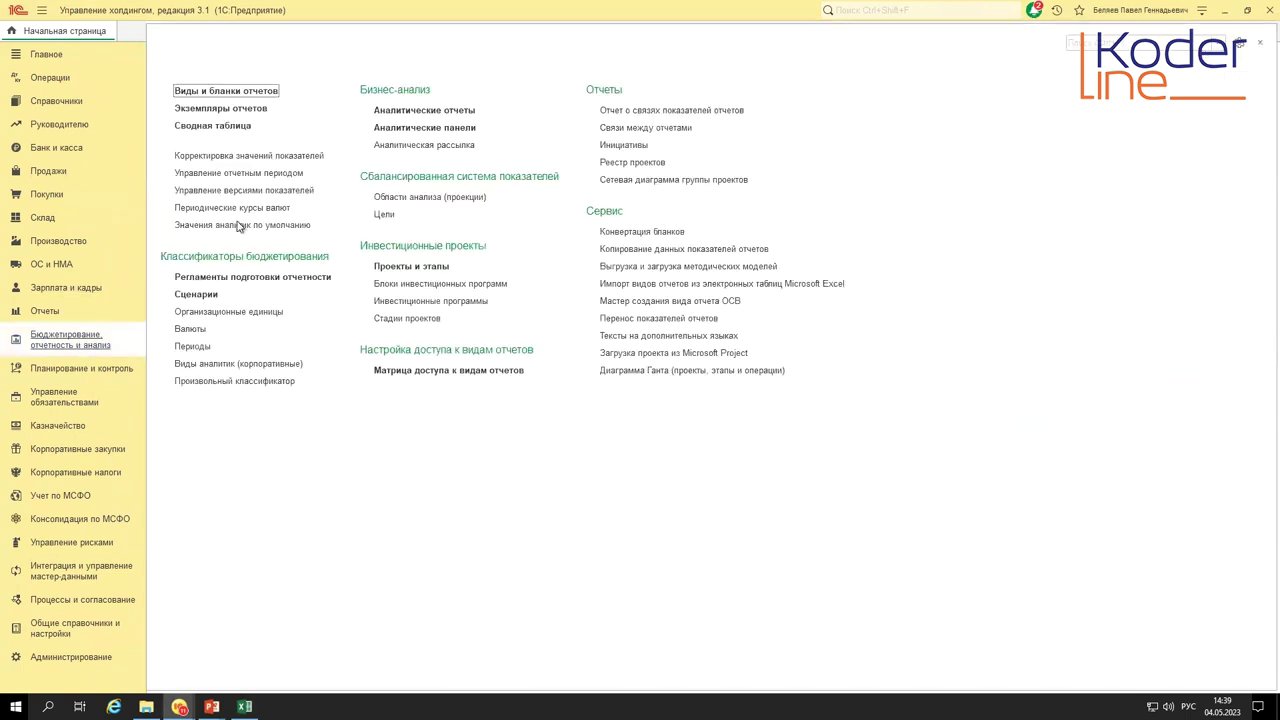
click(240, 91)
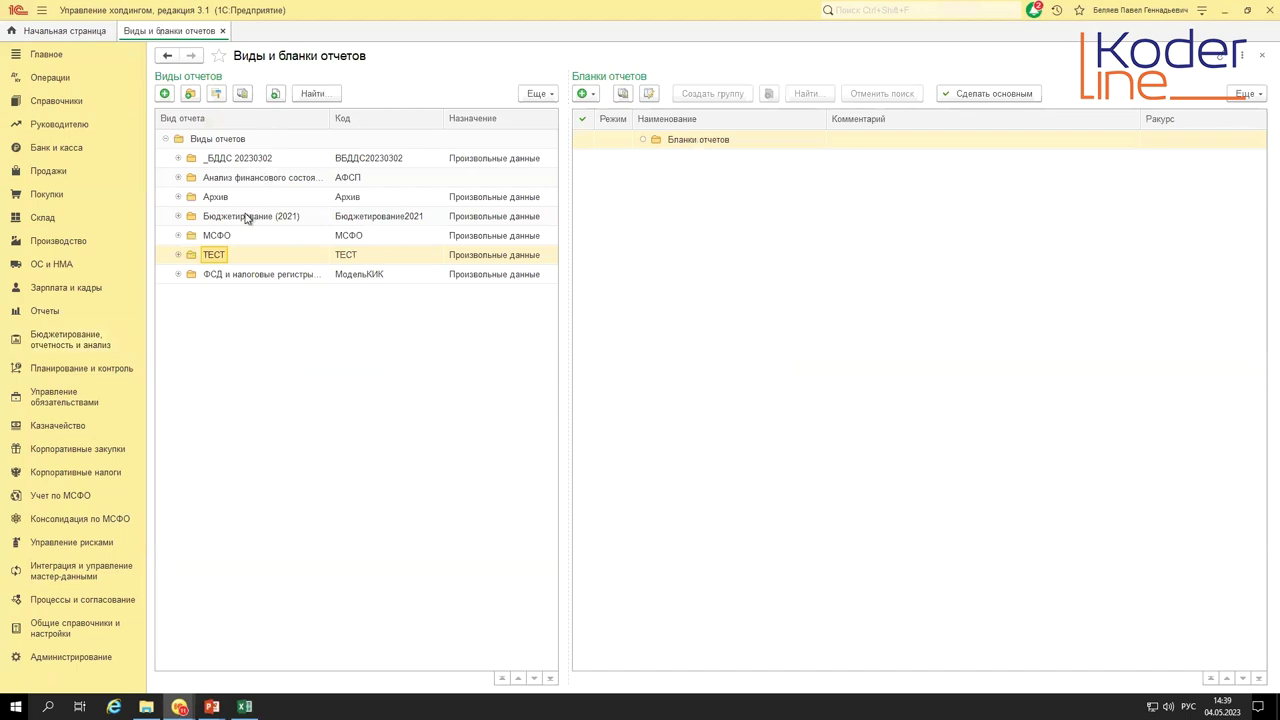
- Create a report type named _Оперативный бюджет under the root Виды отчетов group, with change history saving turned off
click(214, 143)
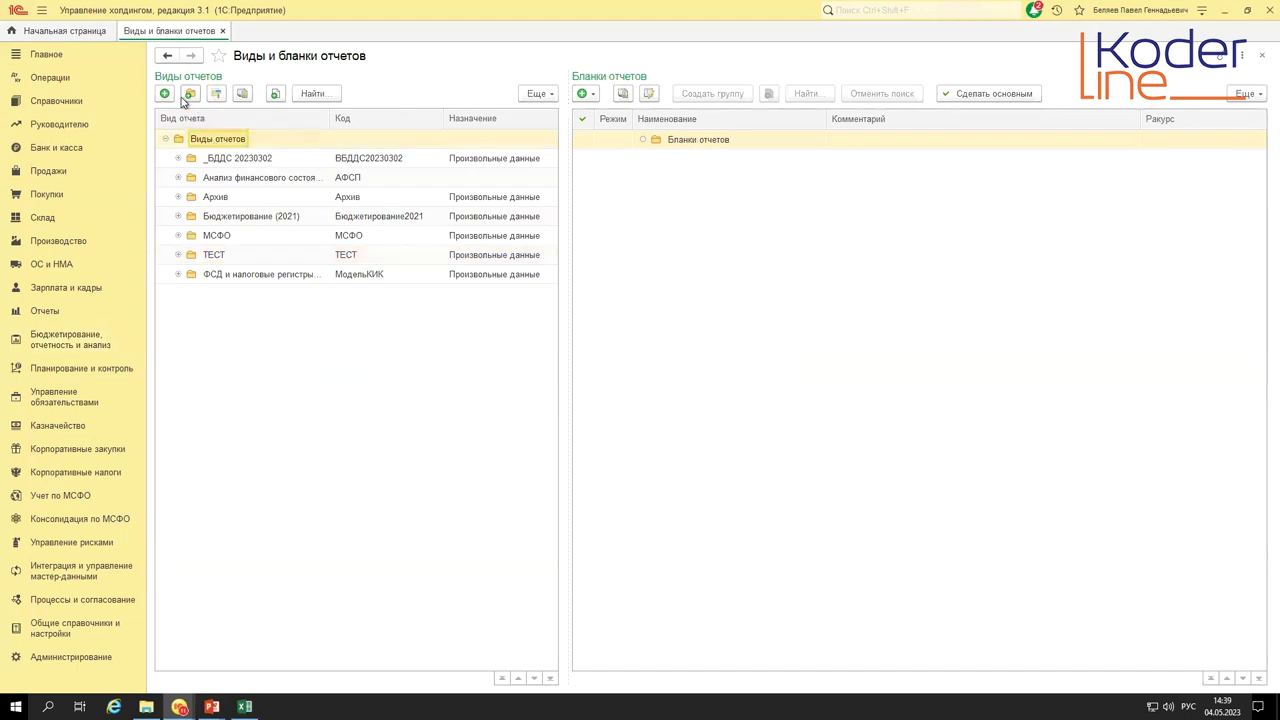
click(165, 95)
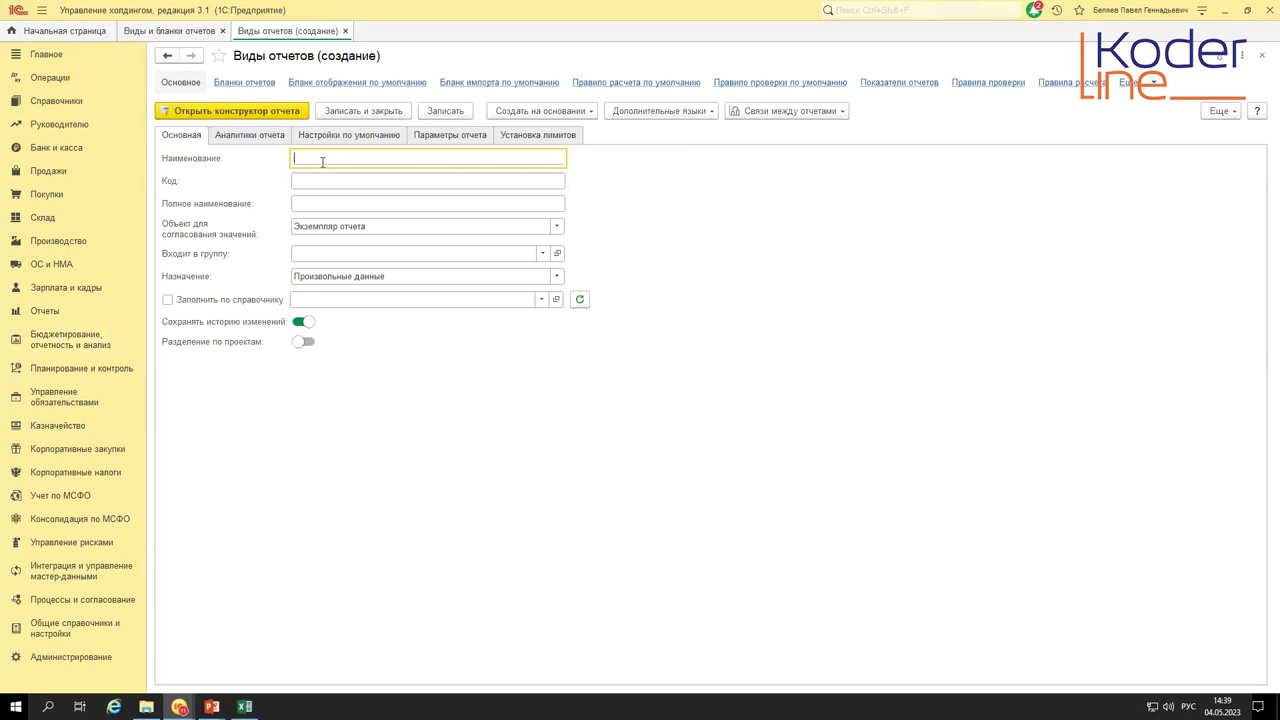
click(322, 162)
text(_Оперативный бюджет)
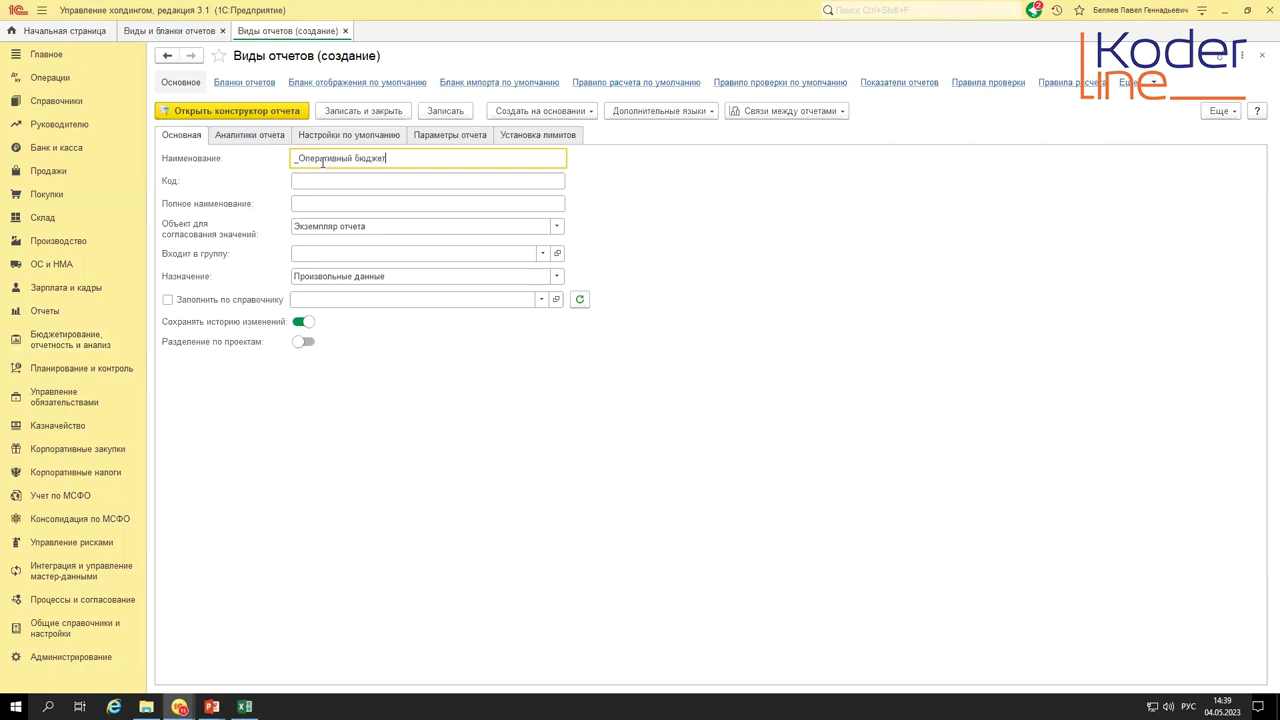
click(300, 325)
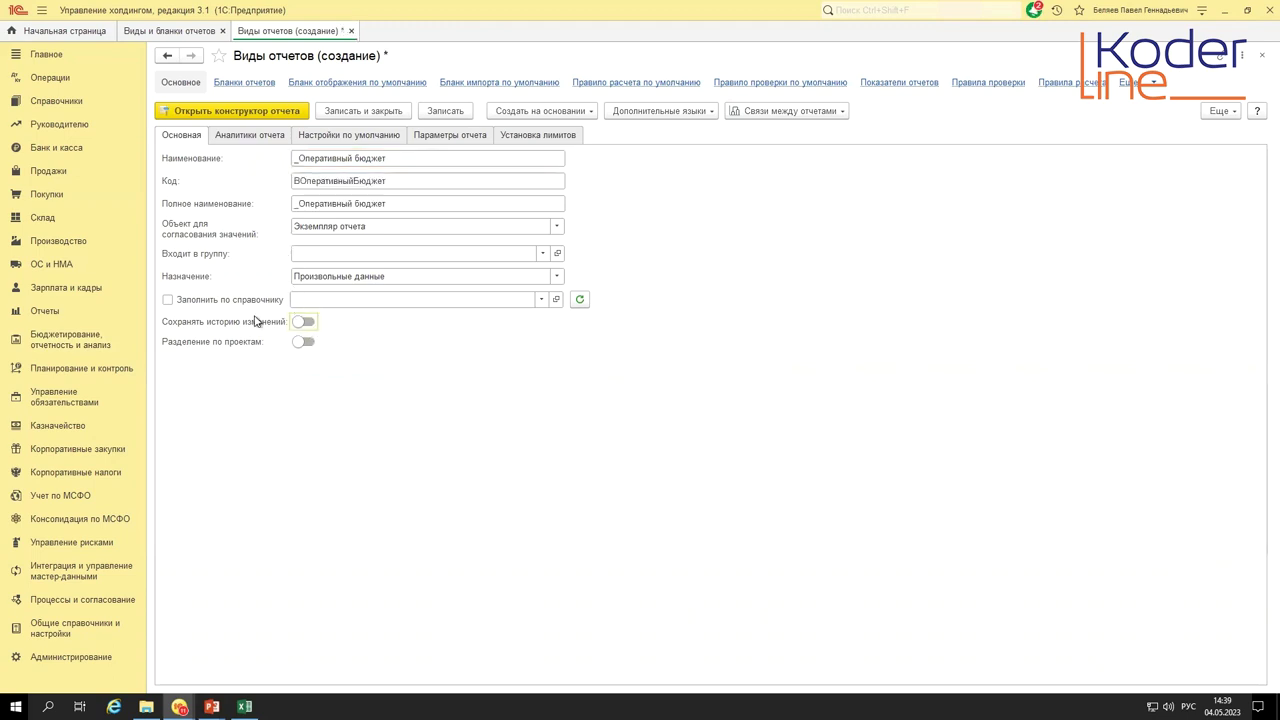
- Look through the new report type's analytics, default settings, parameters and limit settings, then return to its main details
click(270, 140)
click(348, 136)
click(449, 142)
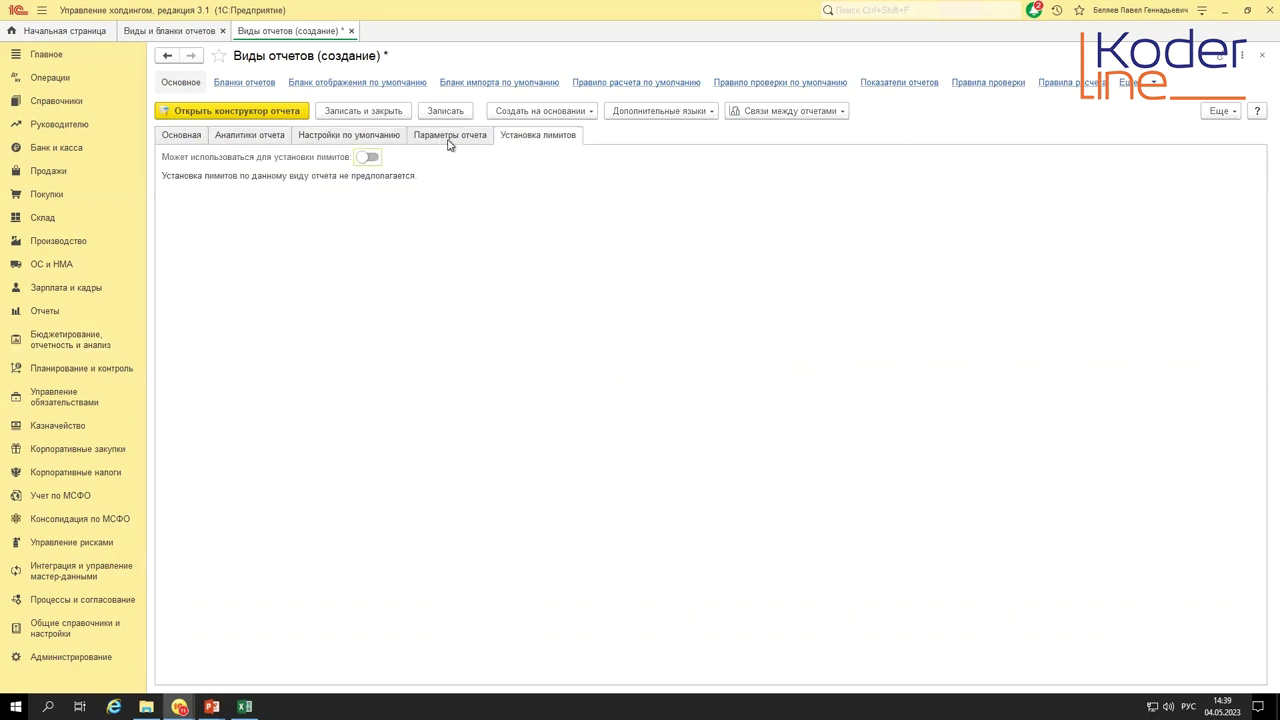
click(195, 138)
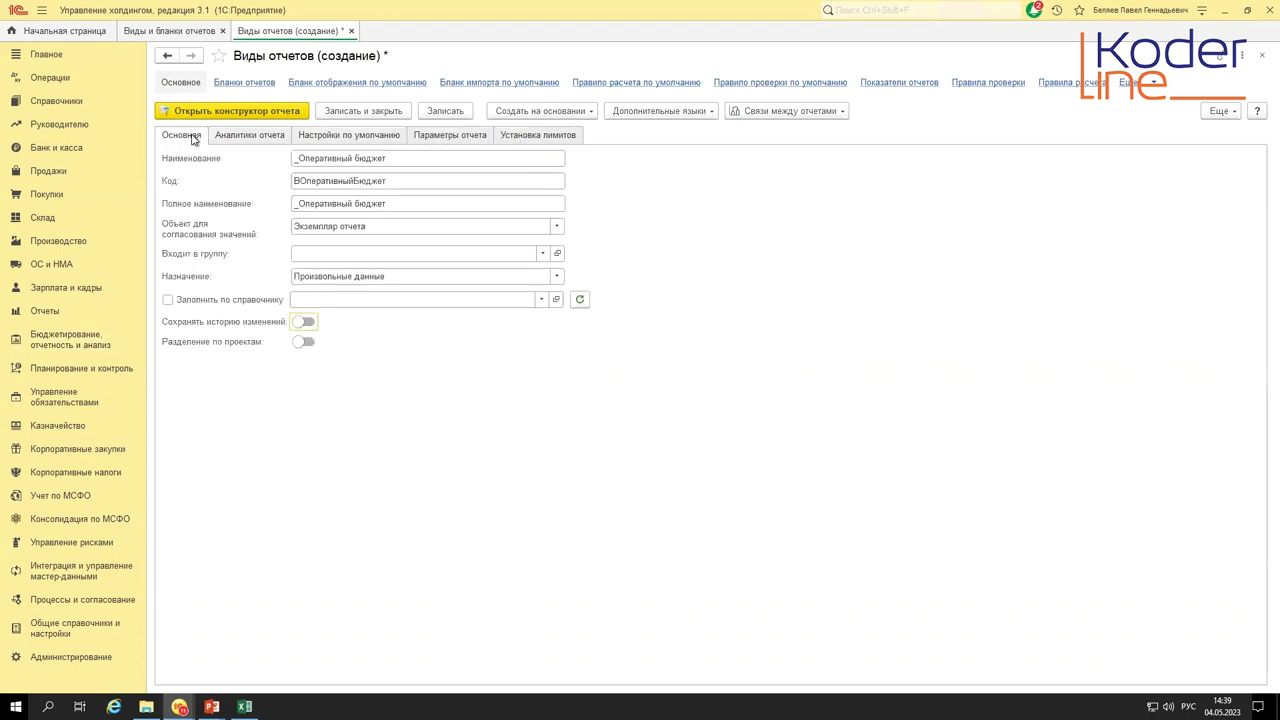
- Save the _Оперативный бюджет report type and open it in the report constructor
click(449, 115)
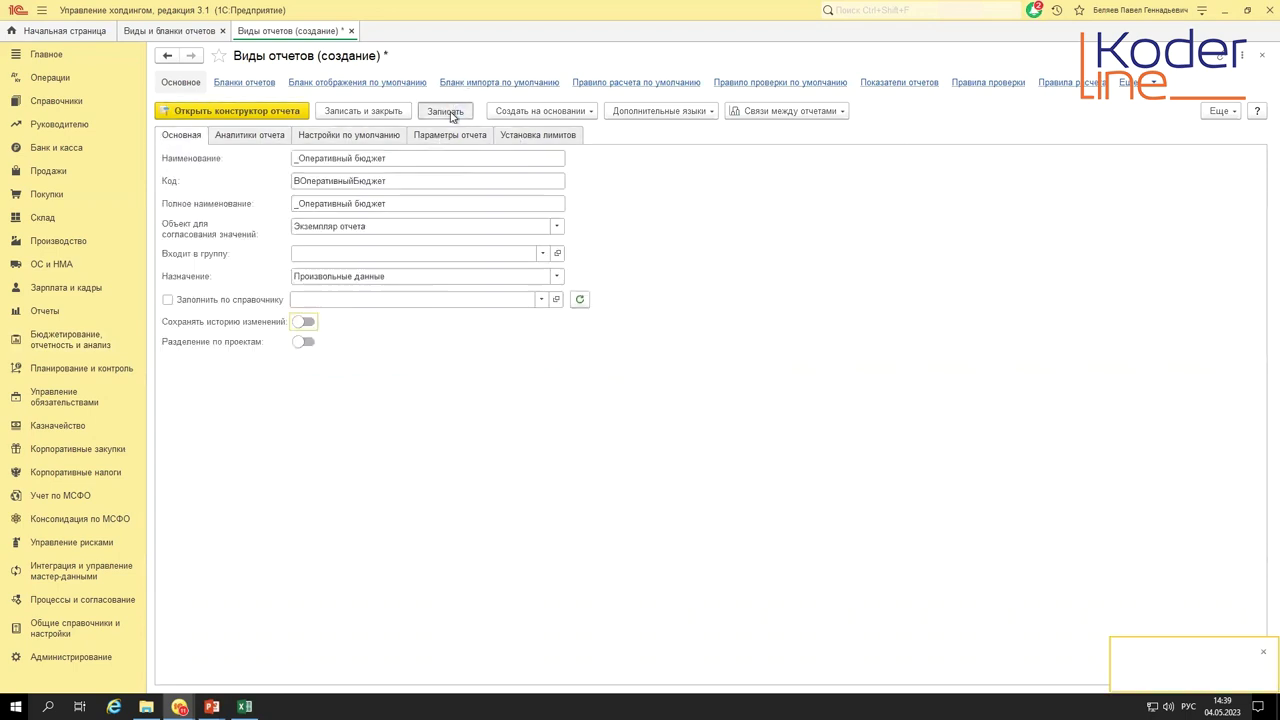
click(263, 115)
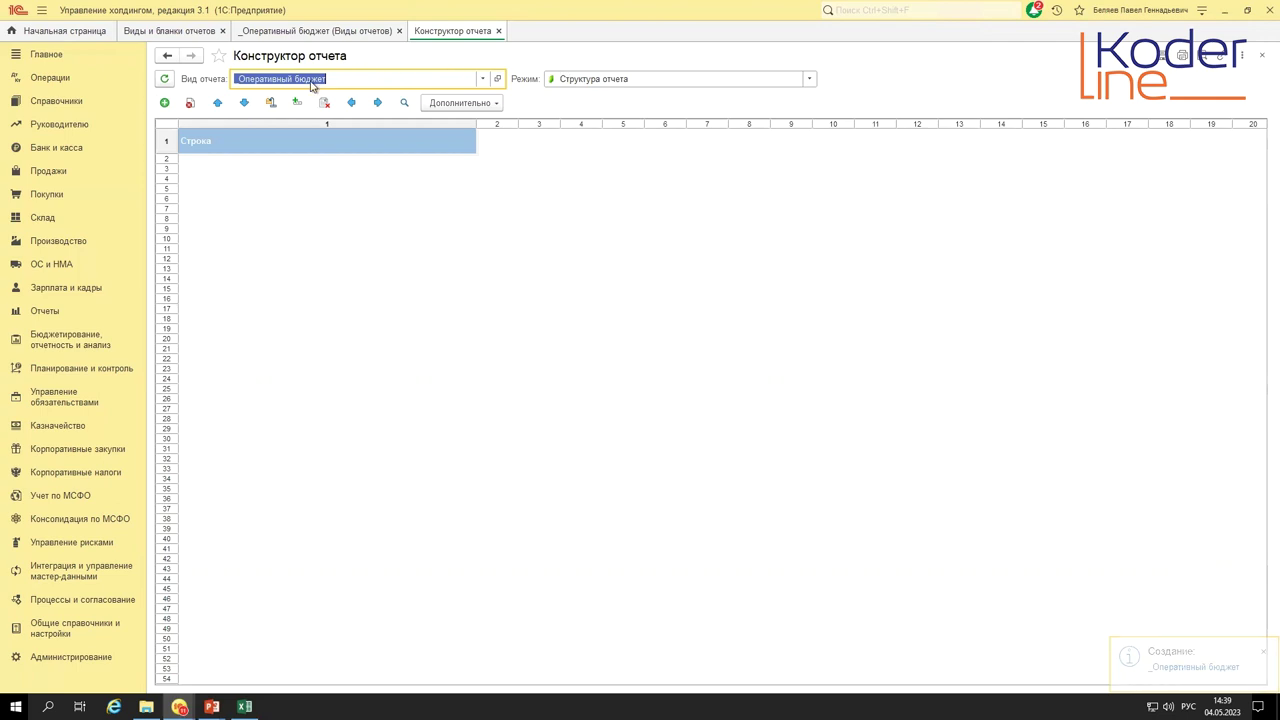
drag(254, 146, 570, 229)
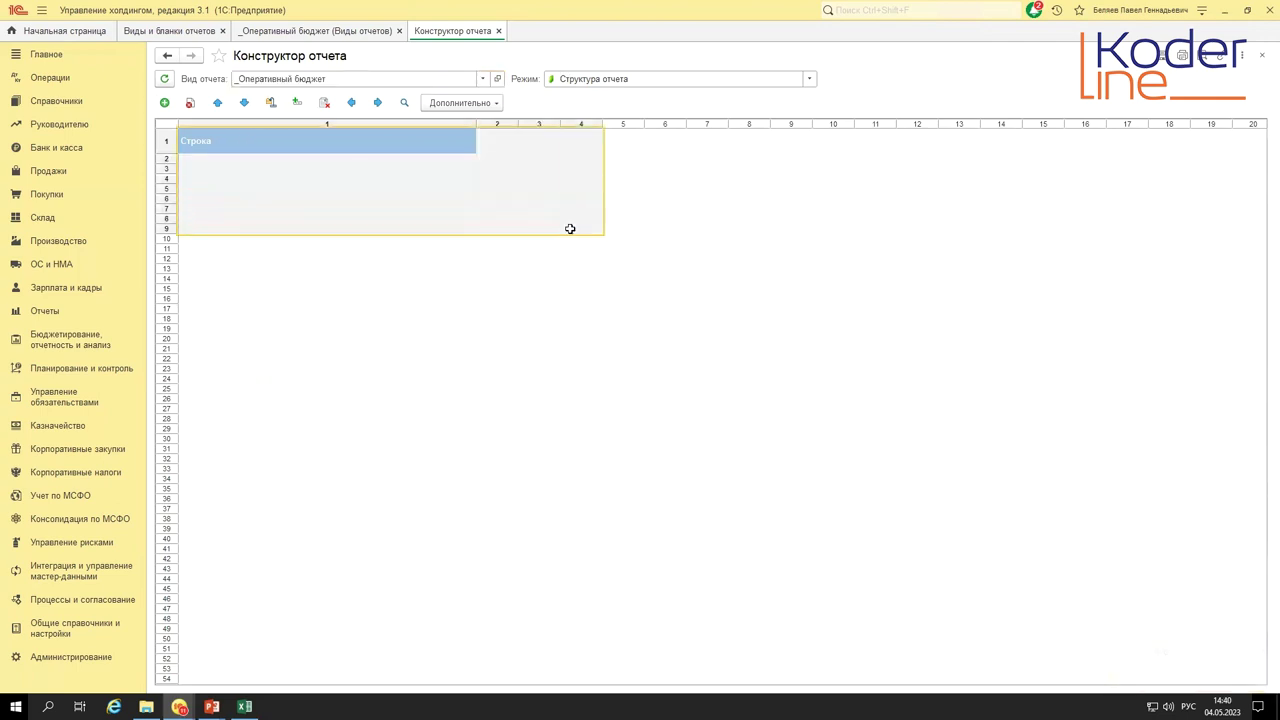
click(537, 186)
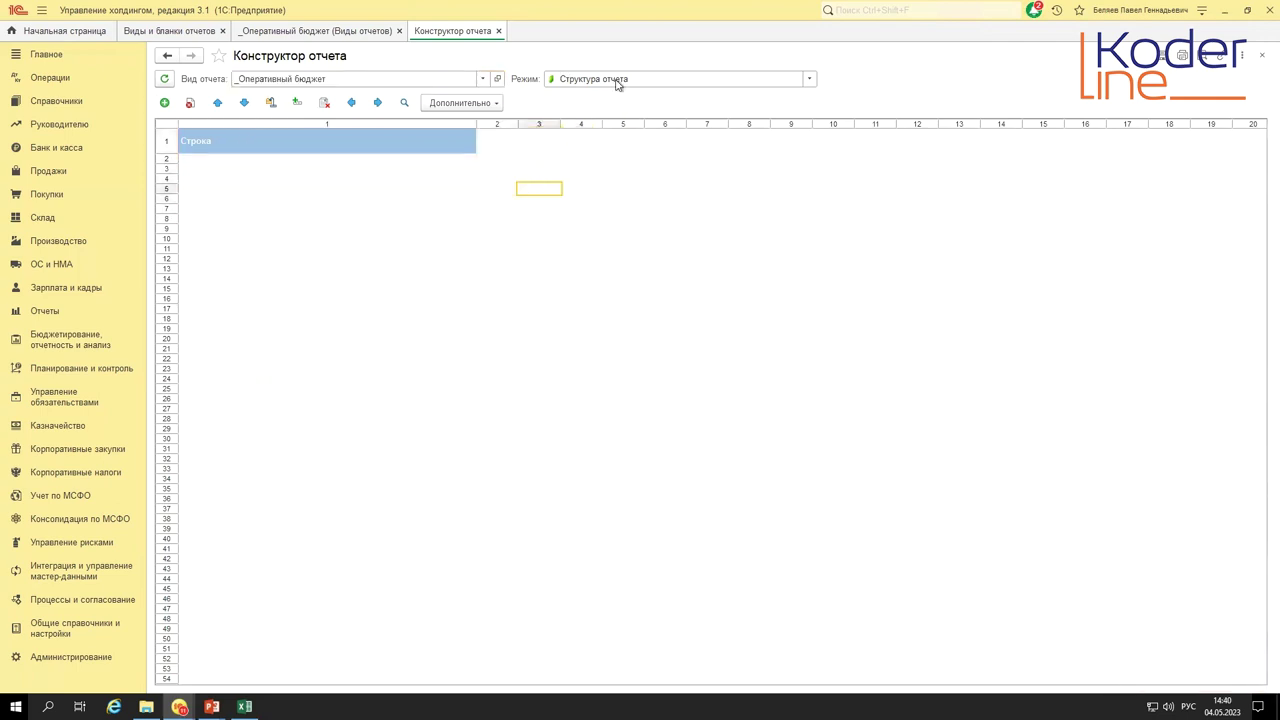
- Check which modes the report constructor offers, keeping Структура отчета
click(809, 80)
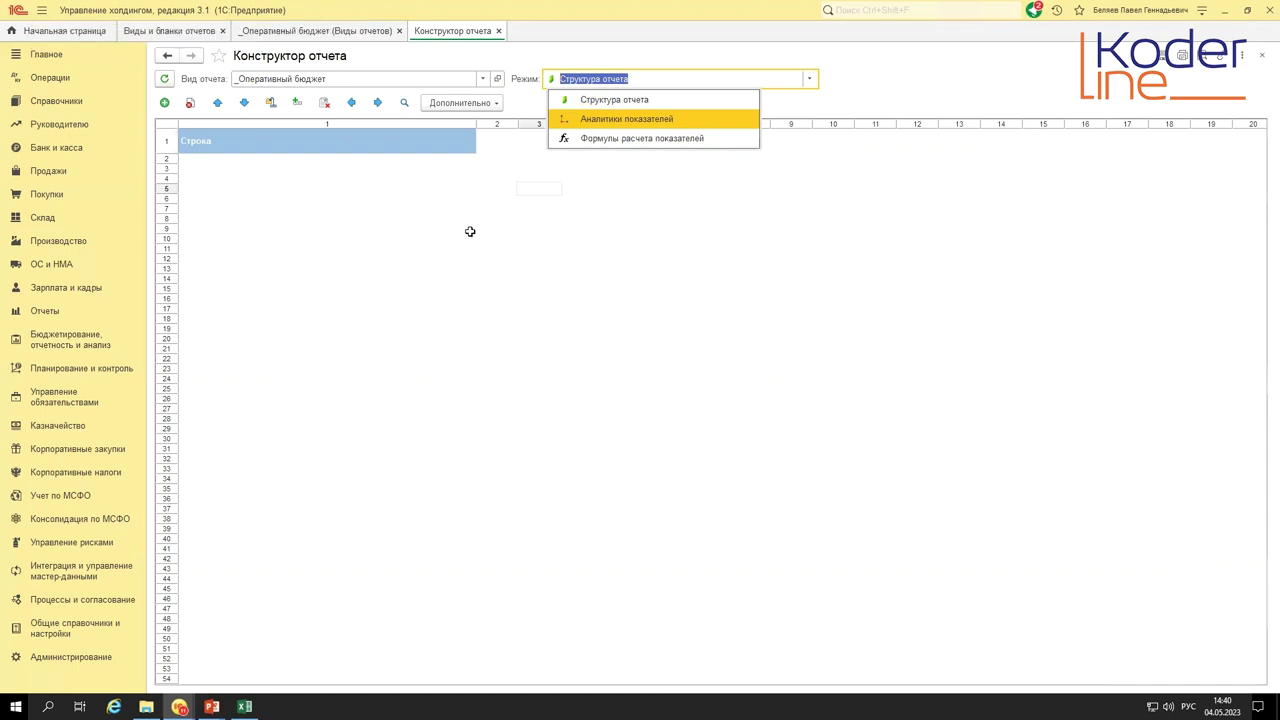
key(Escape)
click(810, 80)
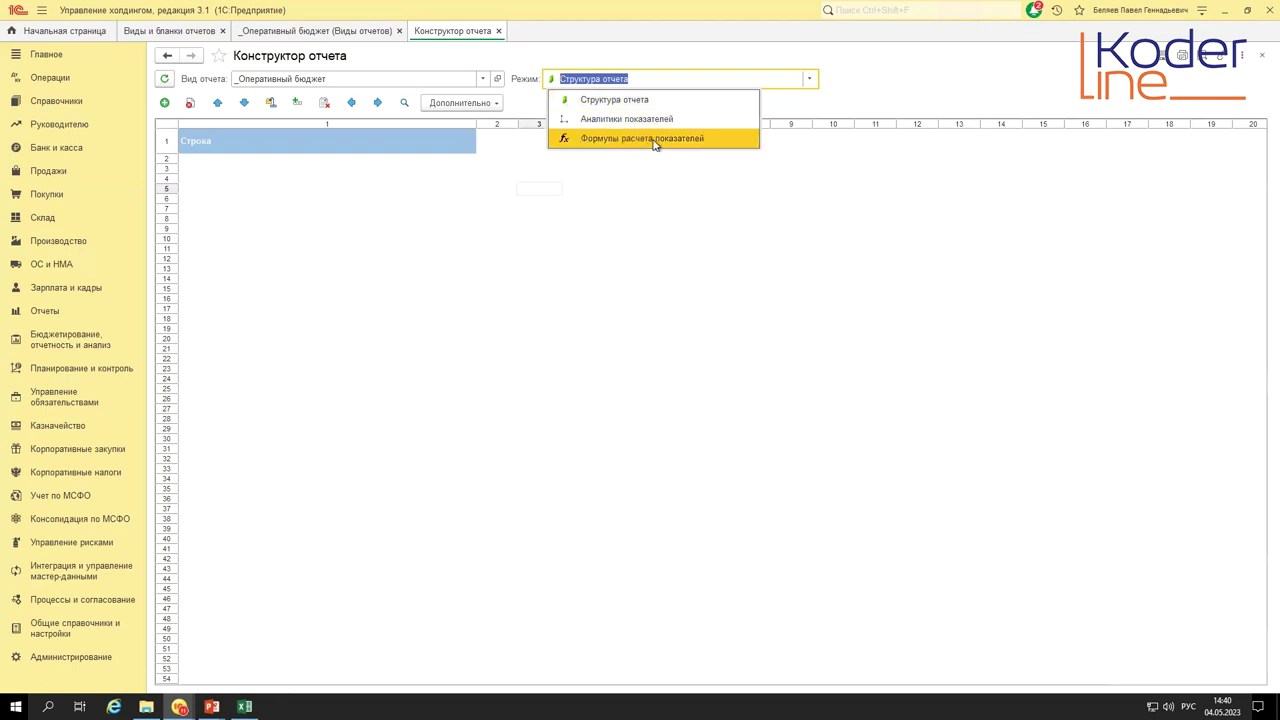
click(477, 178)
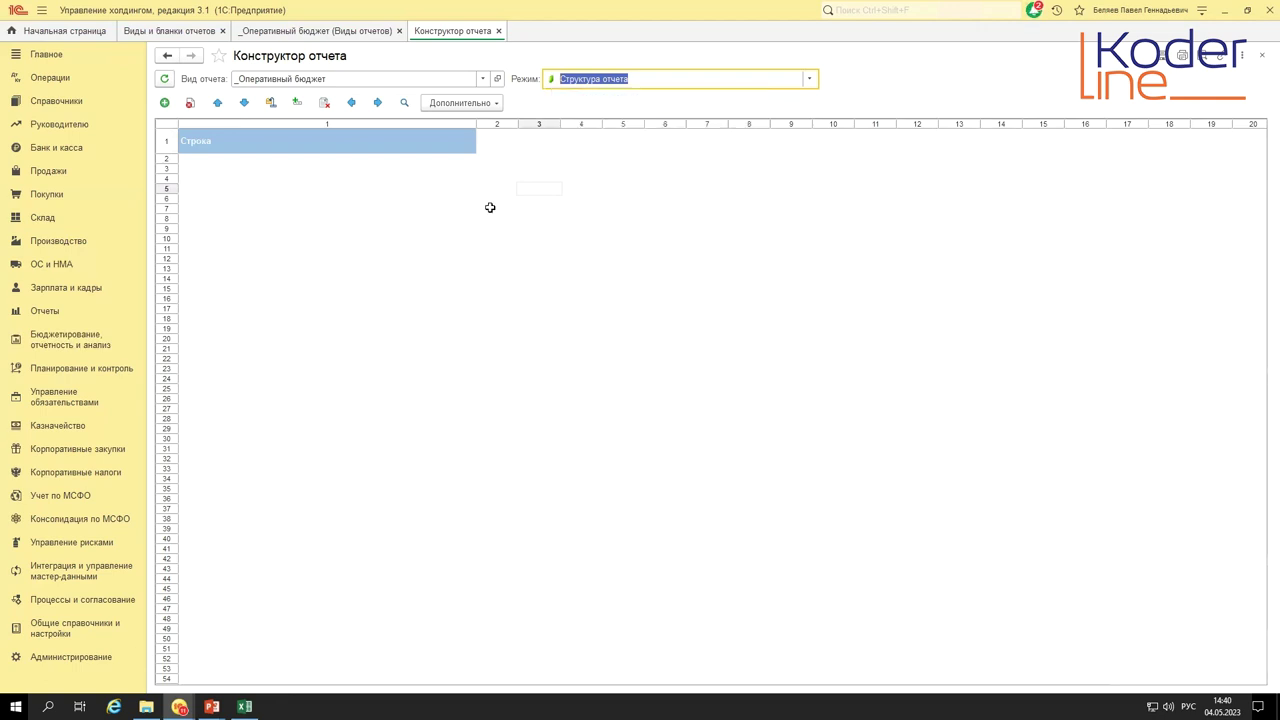
- Open the dialog for adding new rows to the report structure
click(443, 190)
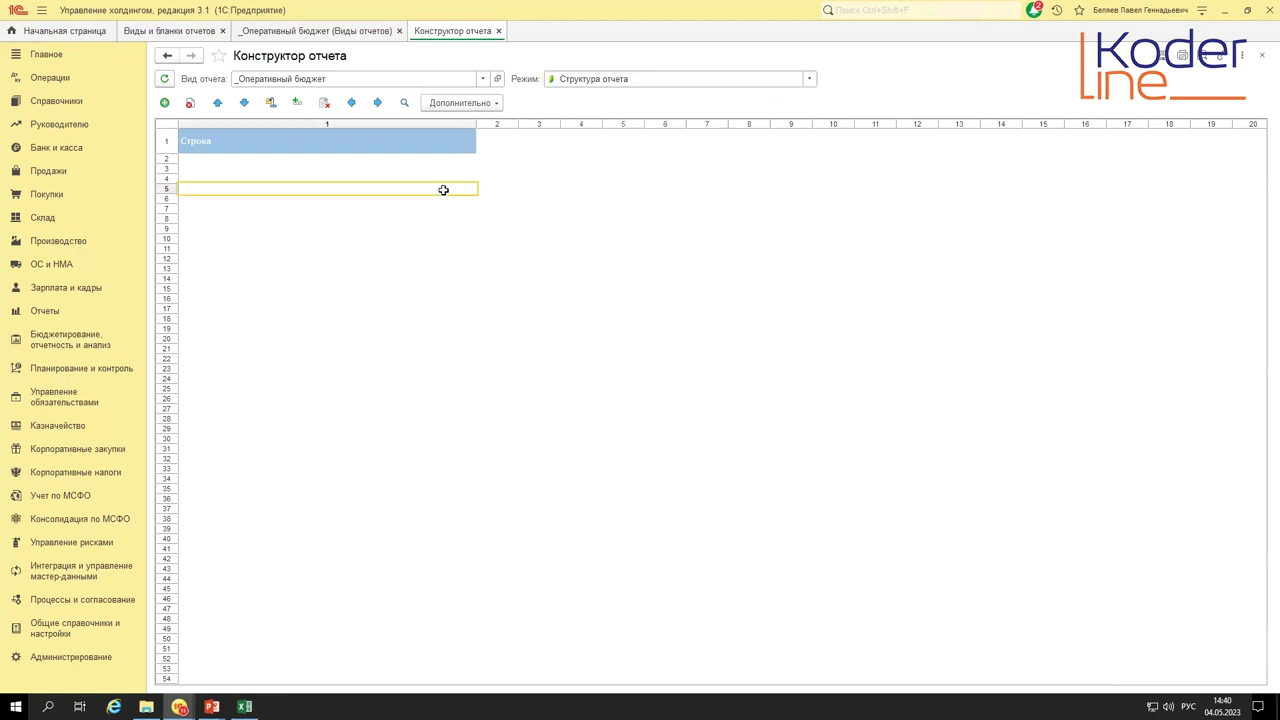
click(165, 104)
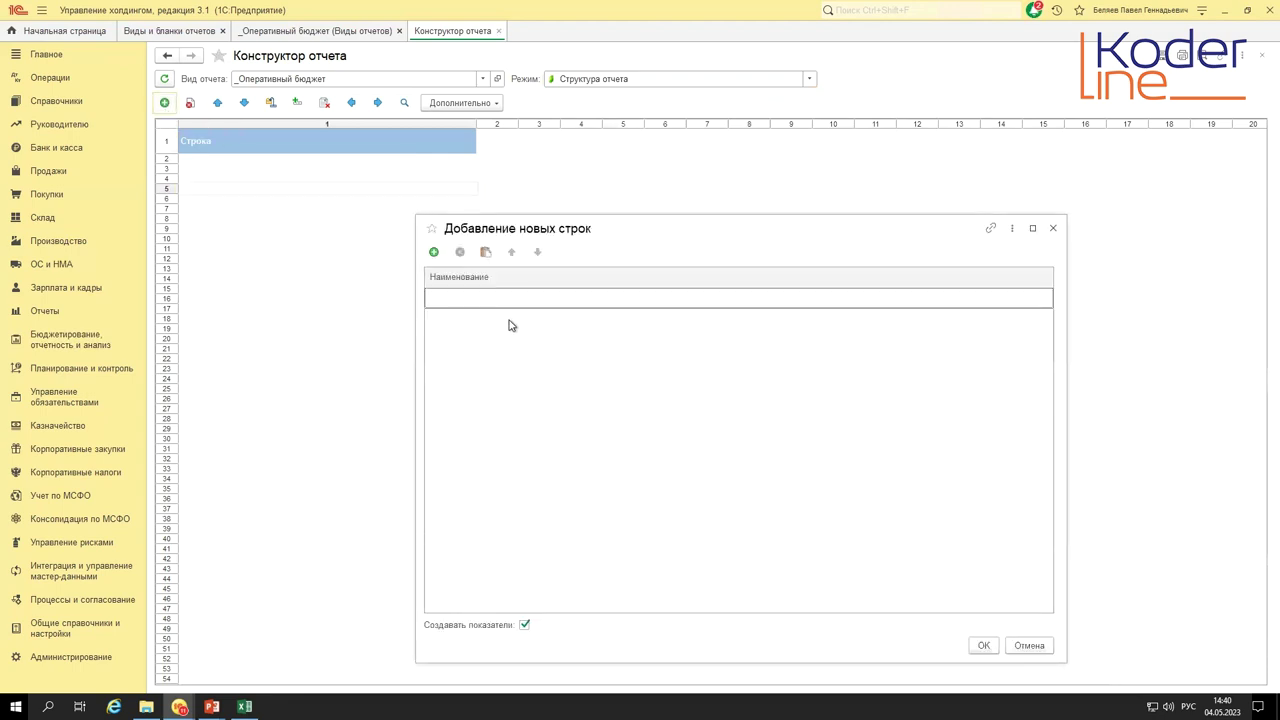
click(433, 252)
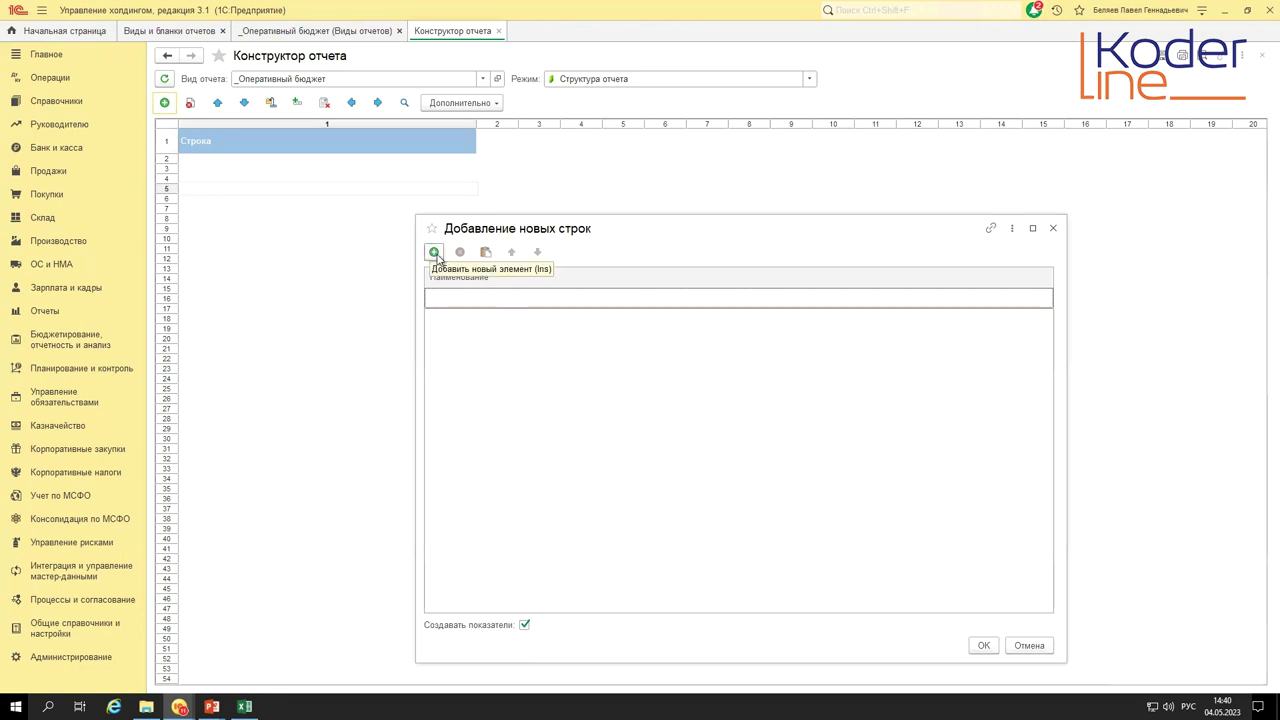
text(бьотапотыча)
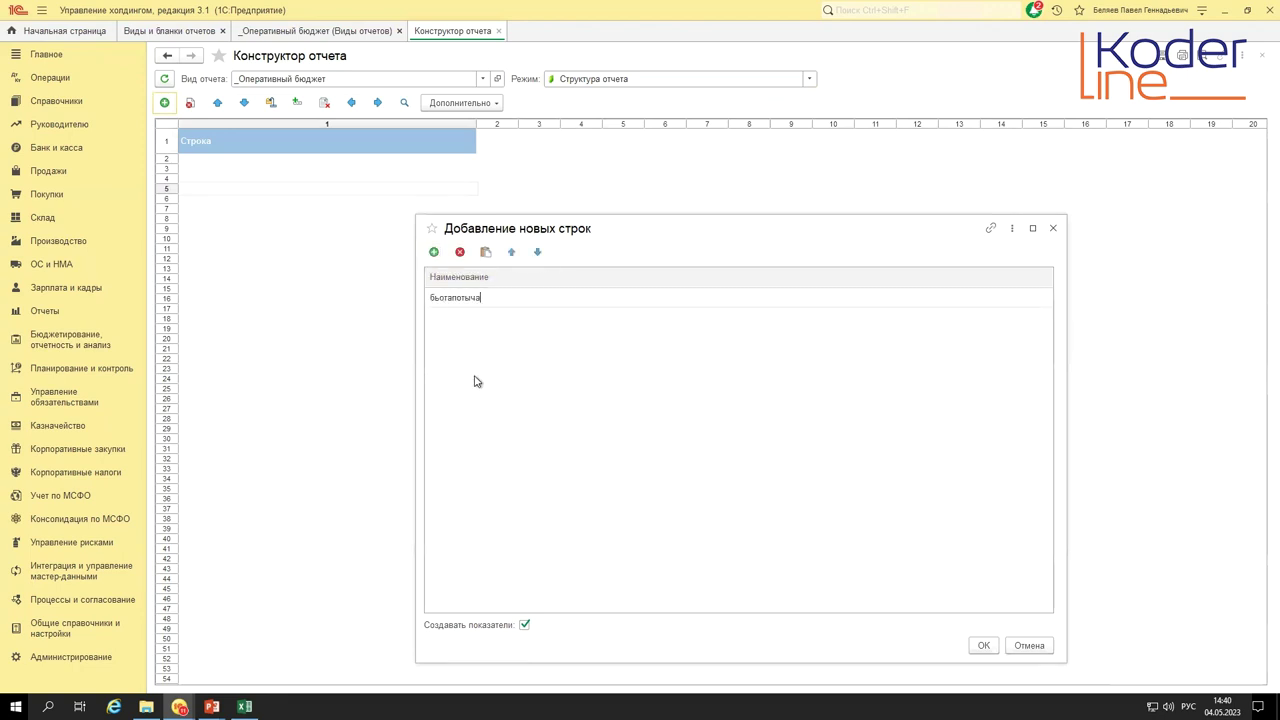
key(BackSpace)
key(BackSpace)
key(BackSpace)
key(BackSpace)
key(BackSpace)
key(BackSpace)
key(BackSpace)
key(BackSpace)
key(BackSpace)
key(BackSpace)
click(477, 381)
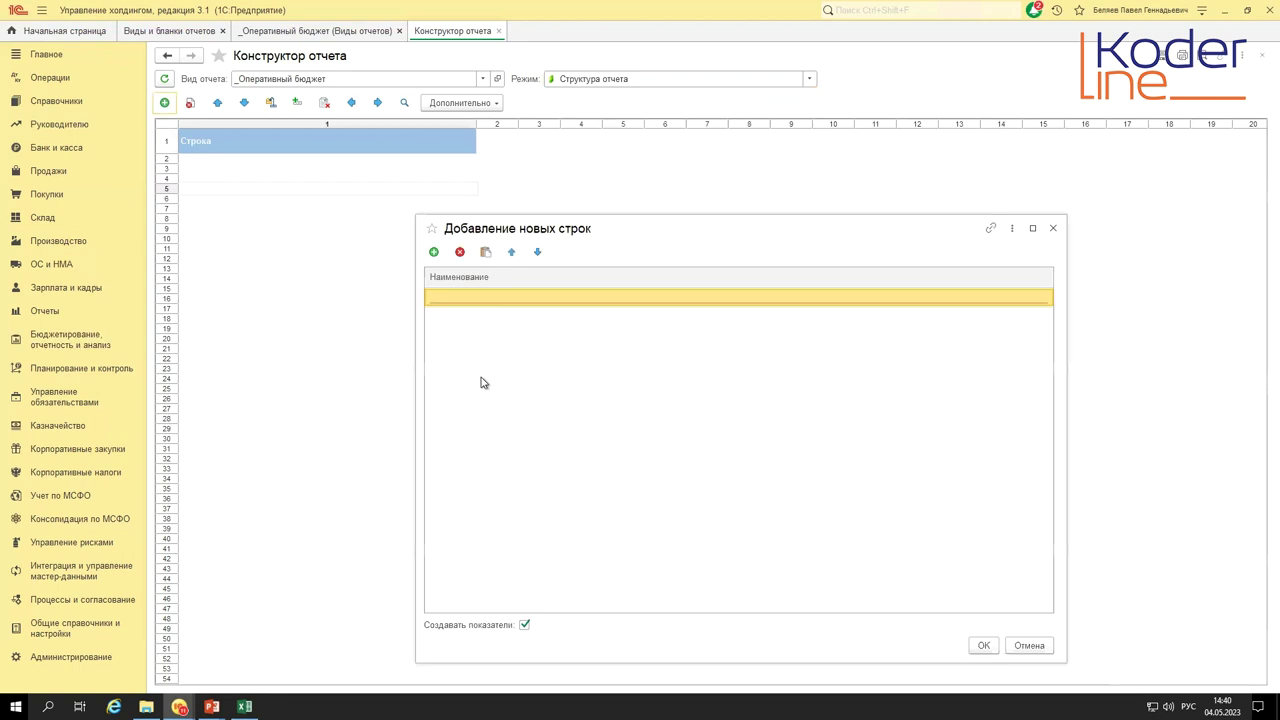
click(459, 252)
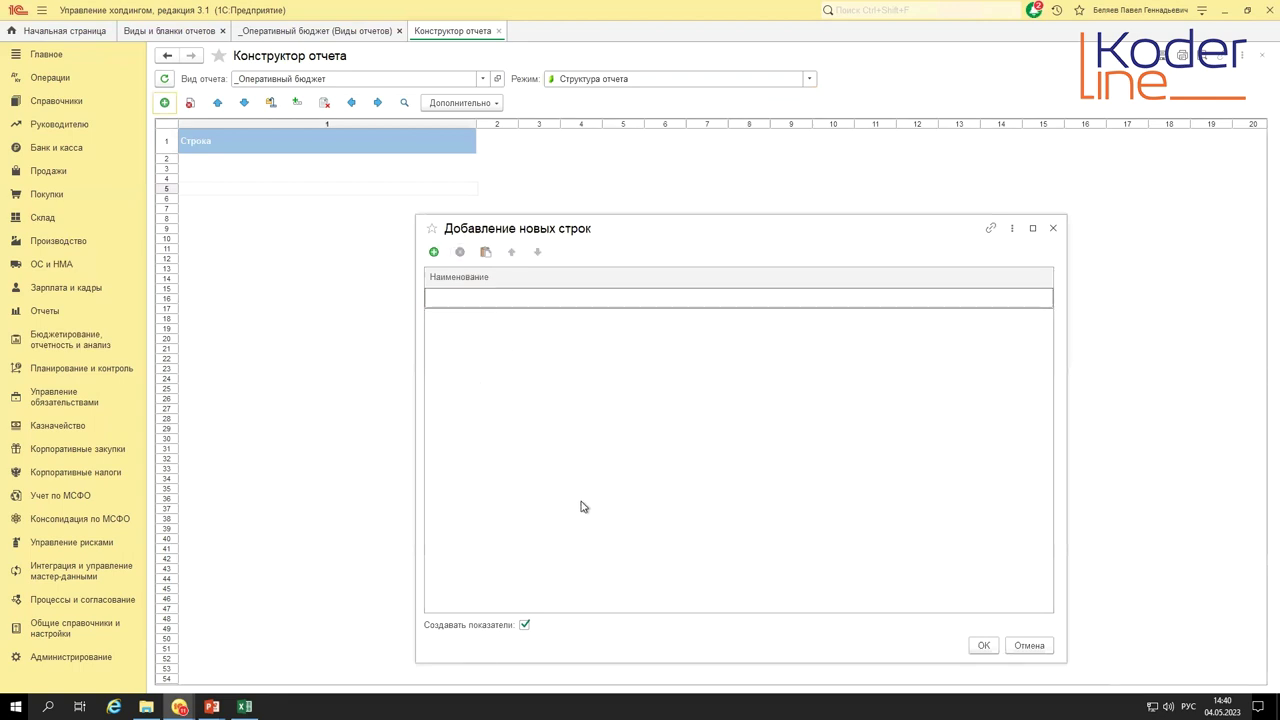
- Copy the row names in A3:A9 of the Excel template and paste them into the new rows list in 1С:Управление холдингом
key(Insert)
key(alt+Tab)
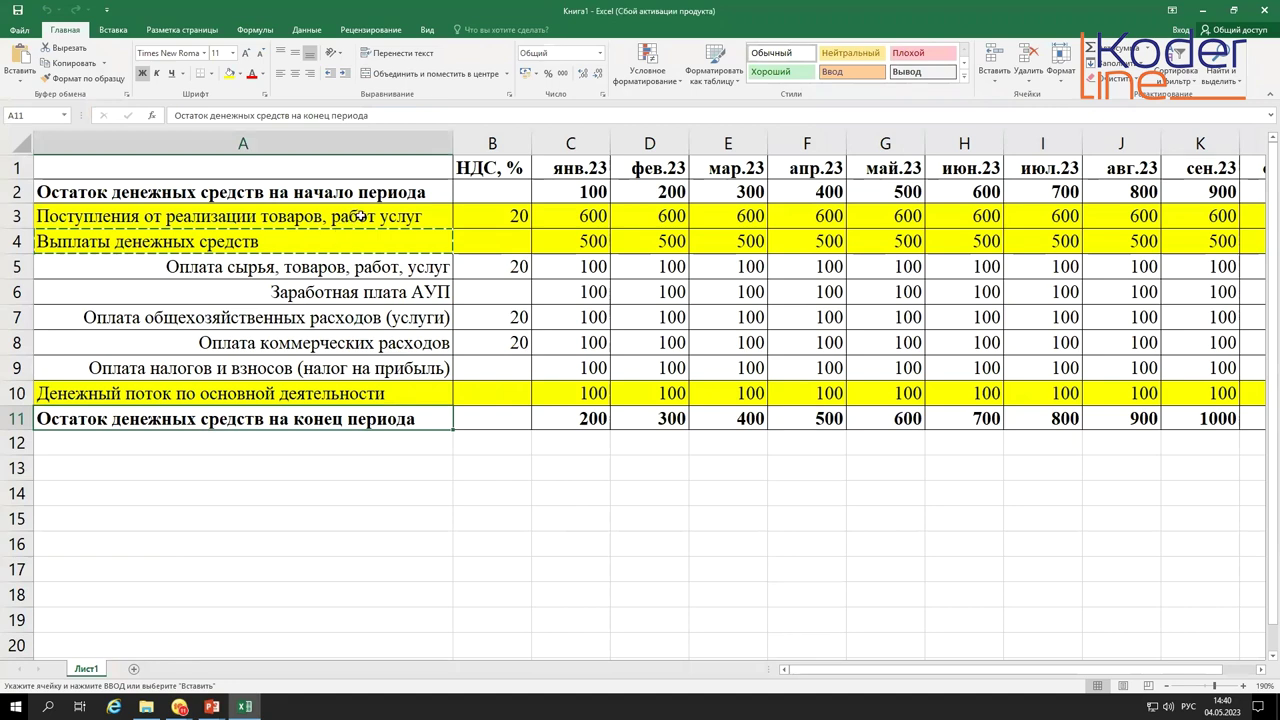
click(370, 216)
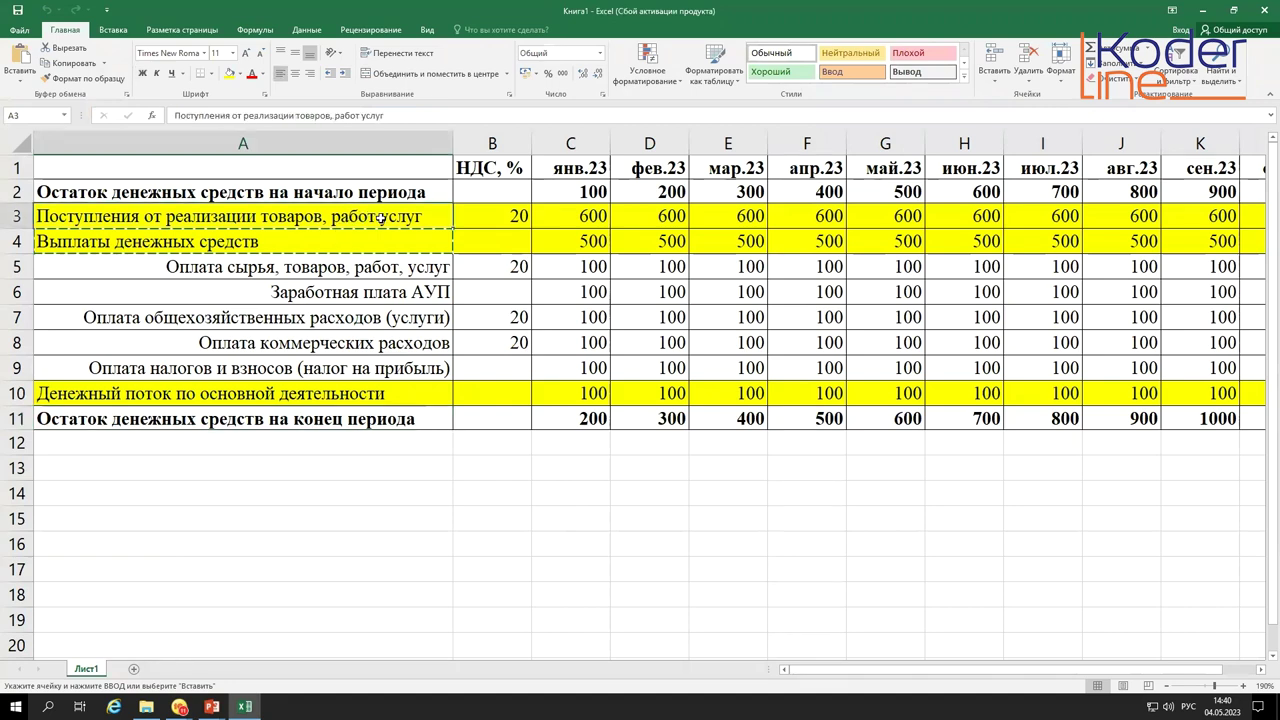
drag(381, 219, 380, 369)
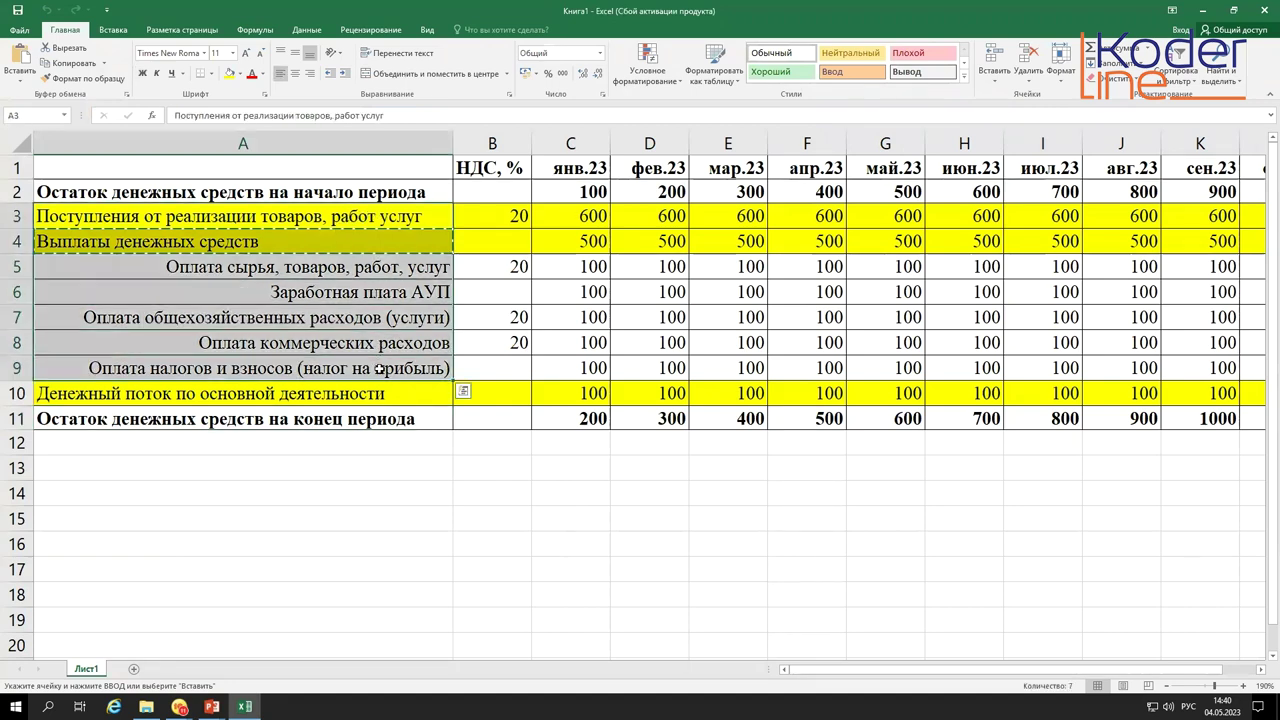
key(ctrl+c)
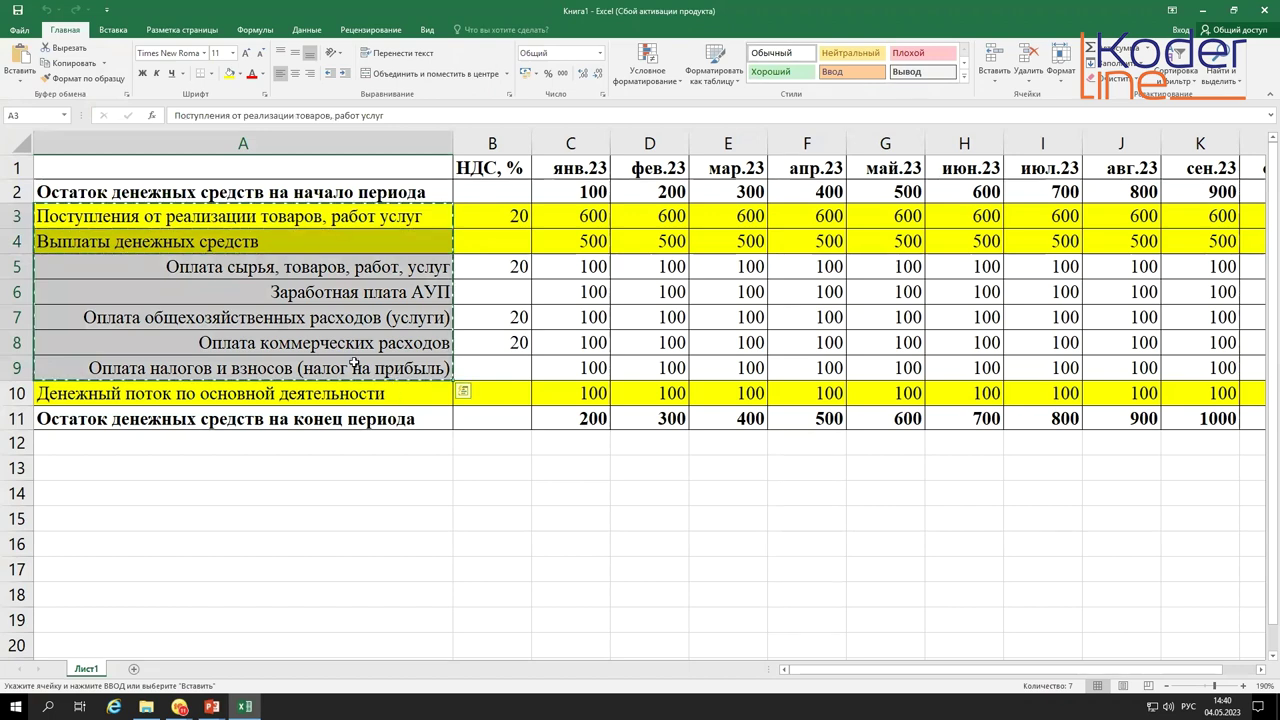
key(alt+Tab)
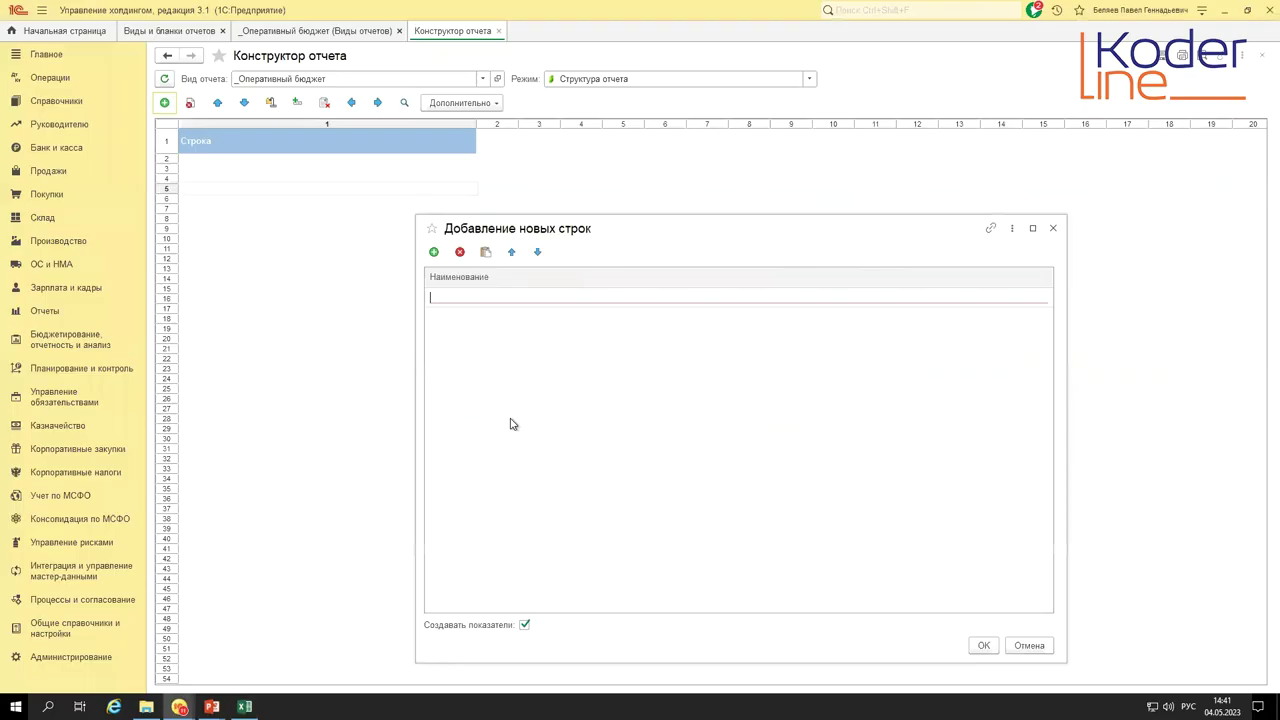
click(485, 253)
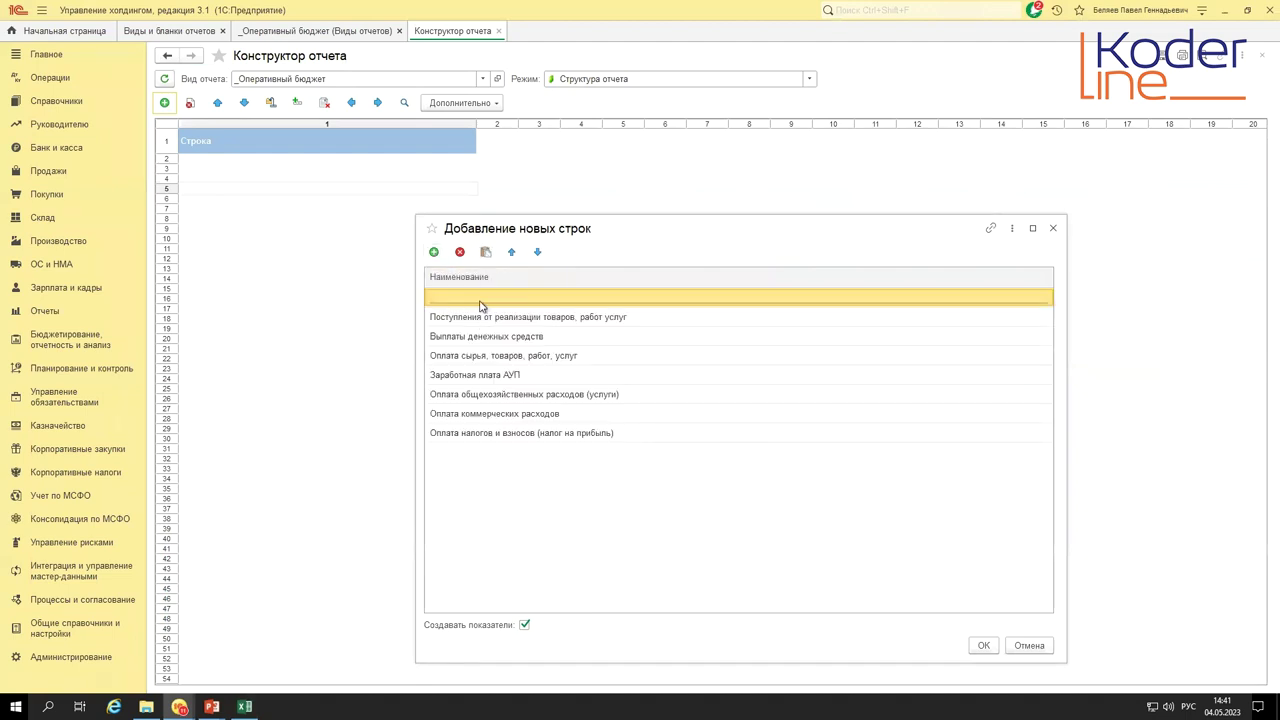
- Delete the blank row and Выплаты денежных средств from the new rows list, and add the remaining rows to the report
key(Delete)
key(Down)
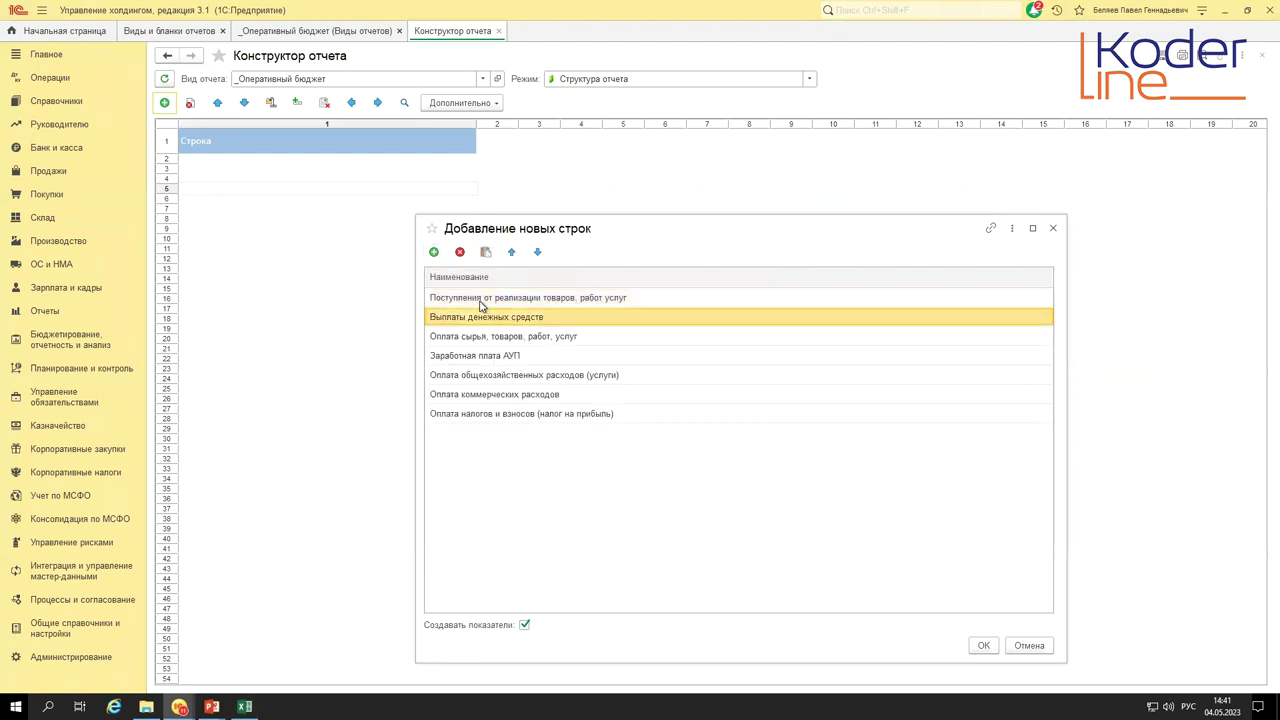
key(Delete)
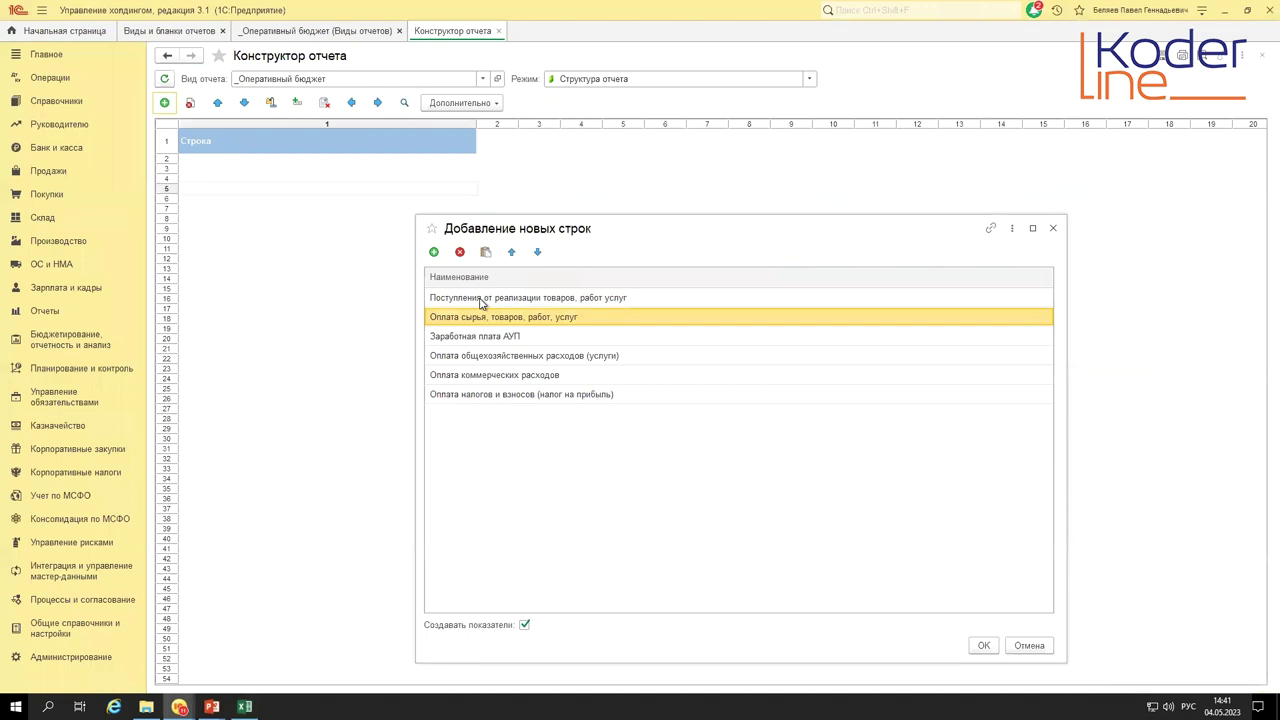
click(481, 300)
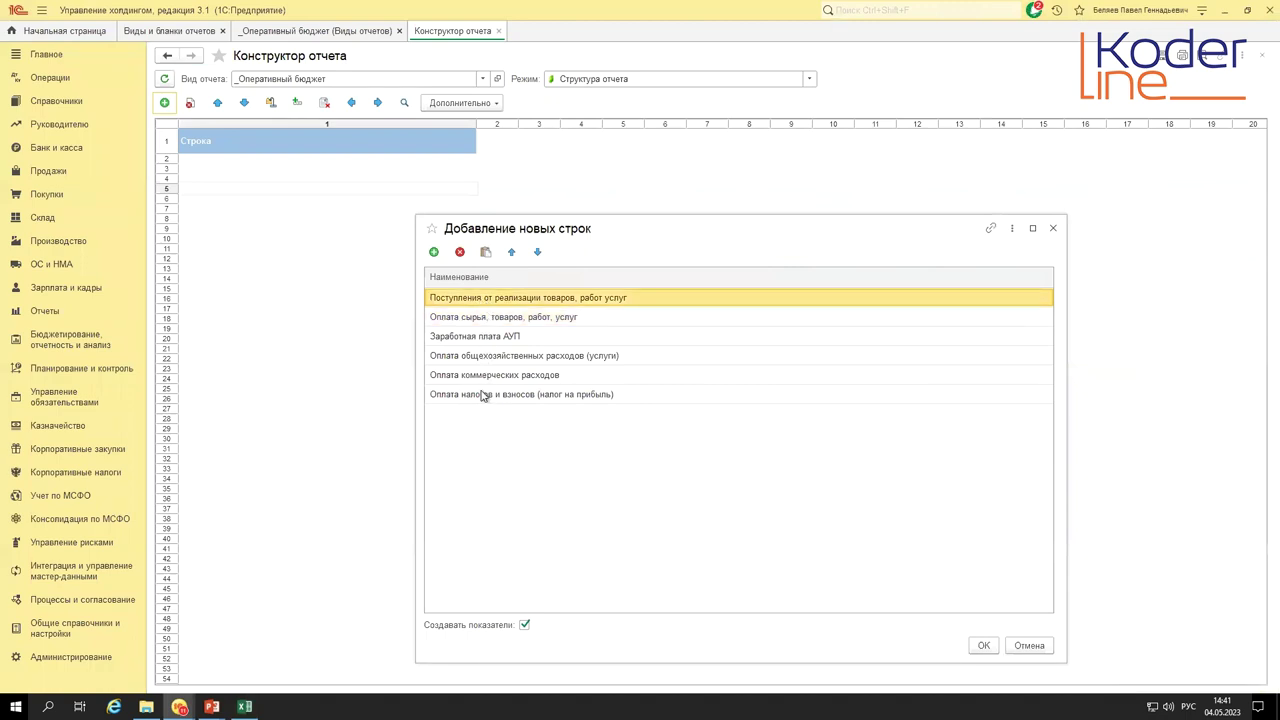
click(984, 646)
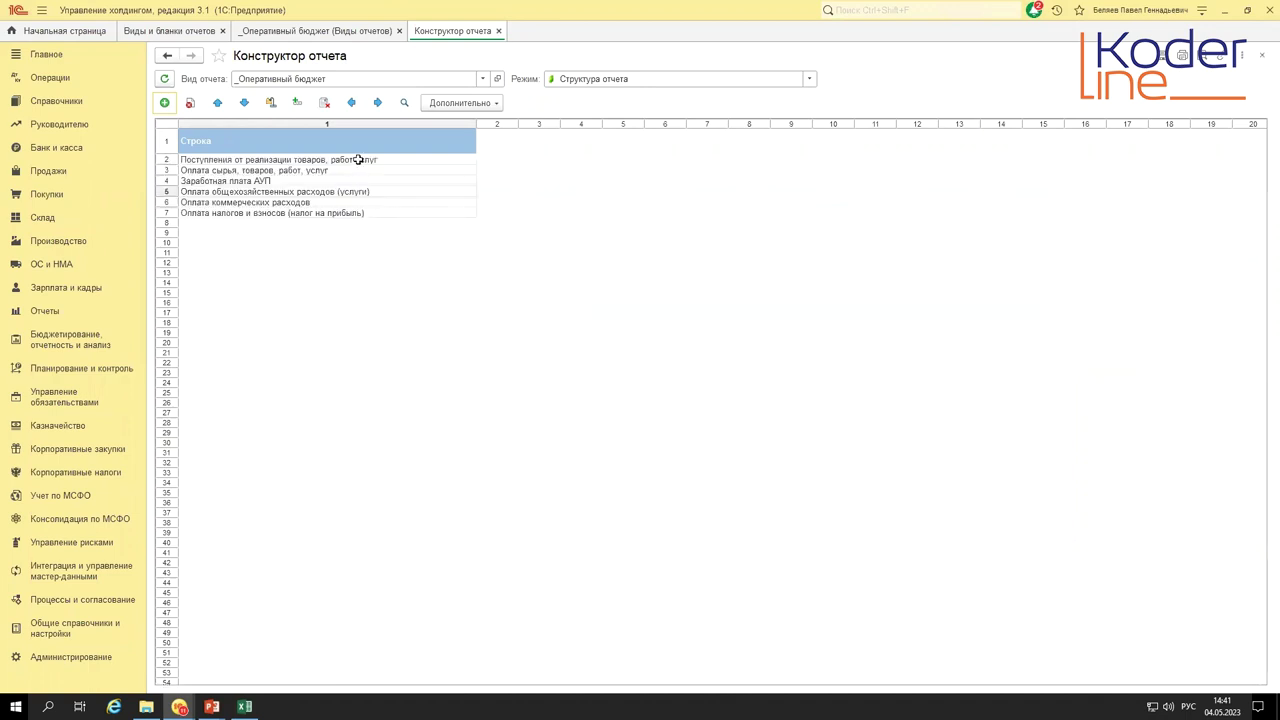
- Add the new columns НДС, % and Сумма to the report structure, with indicators created for them
click(298, 104)
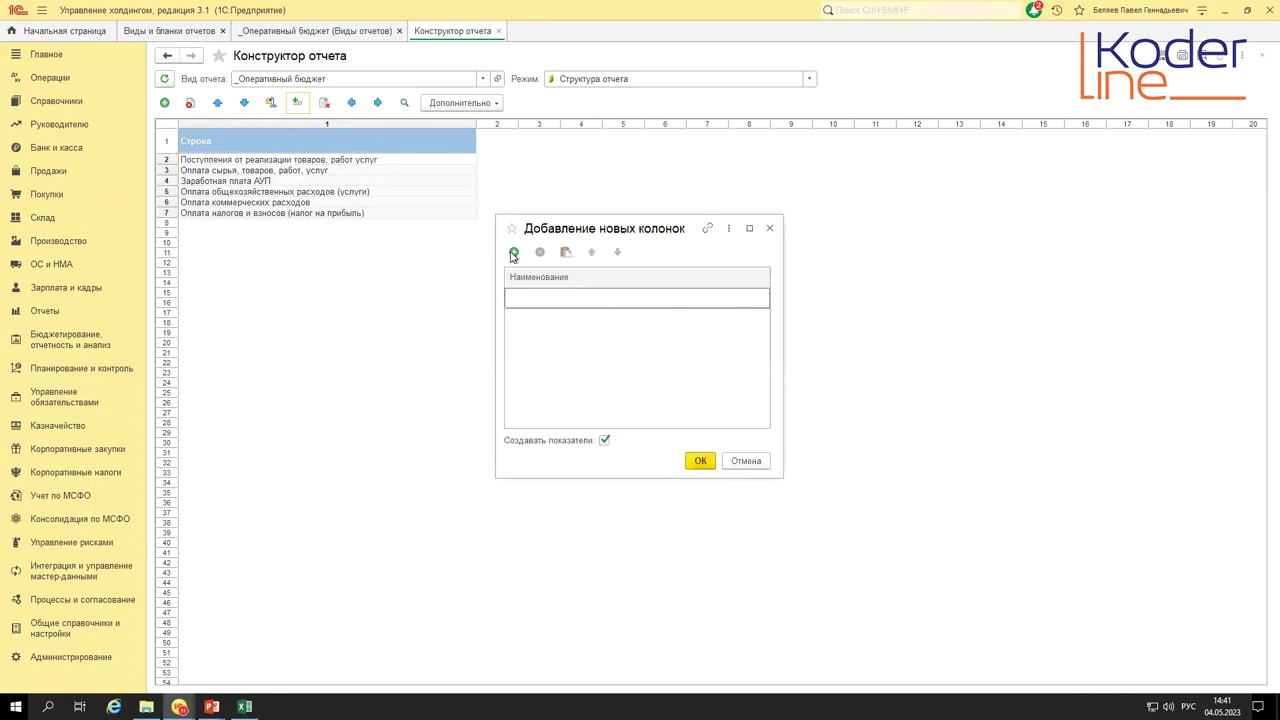
click(513, 253)
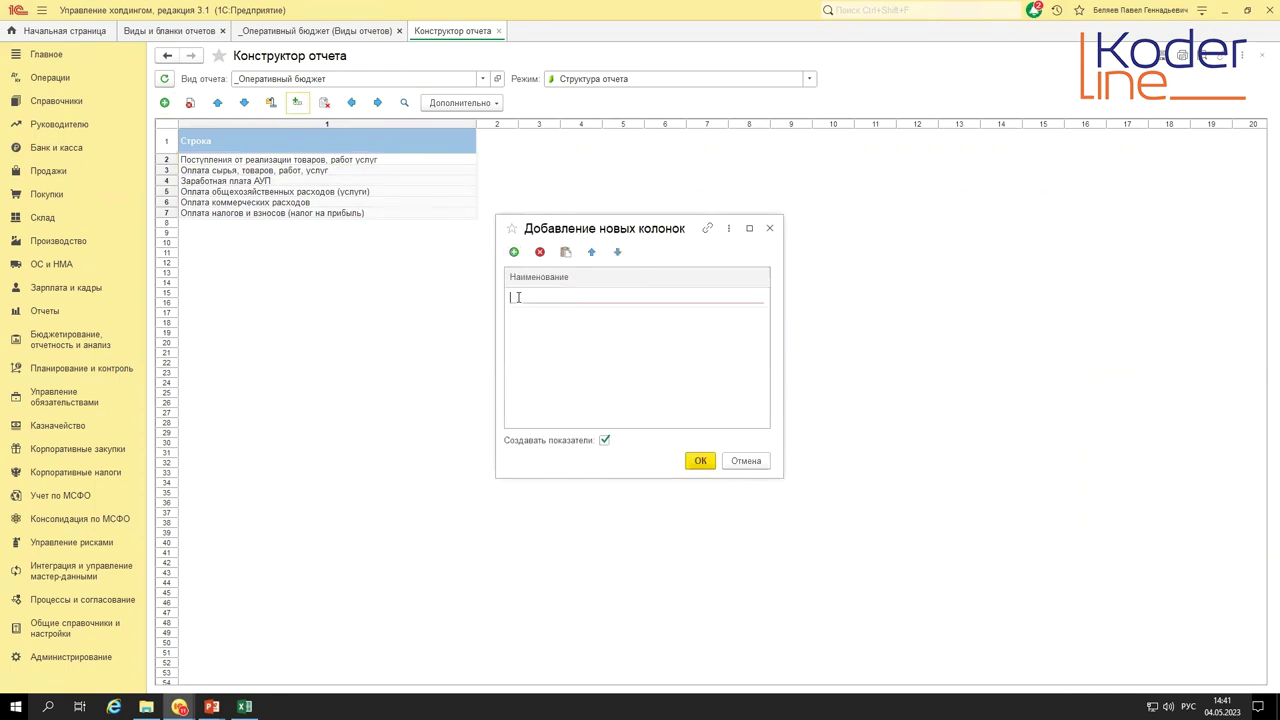
text(НДС, %)
key(Return)
text(Сумма)
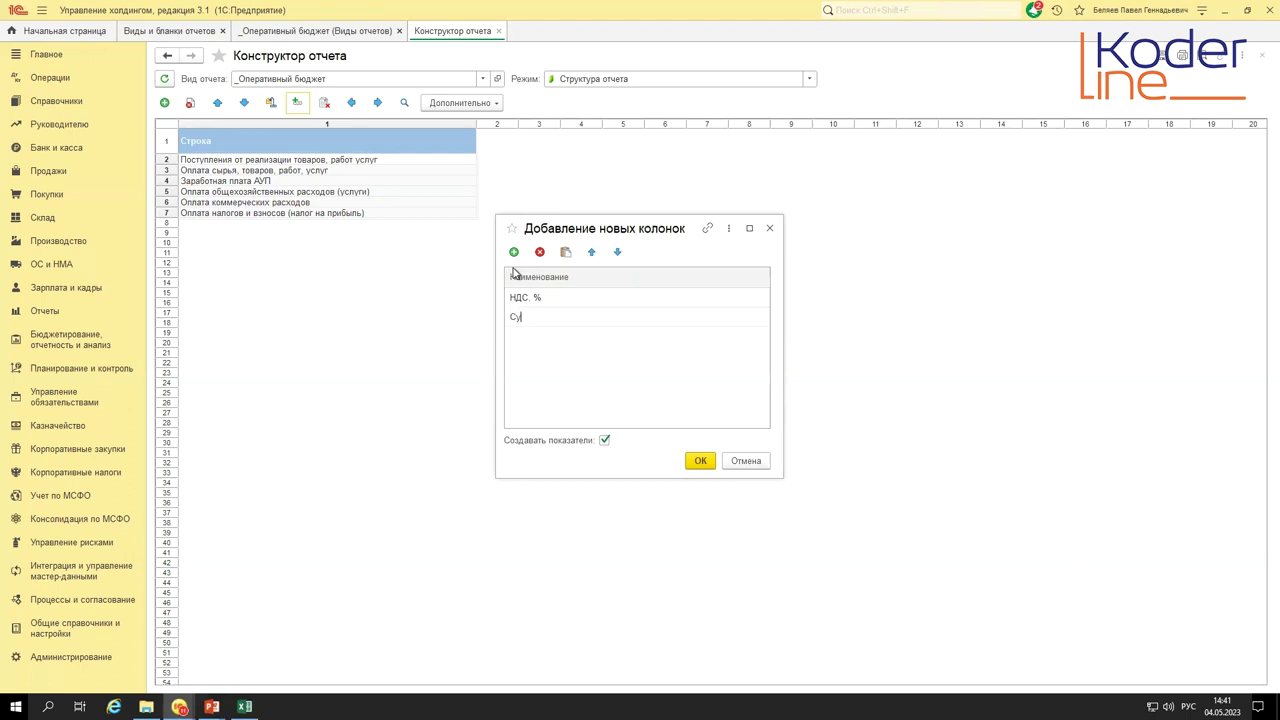
click(657, 388)
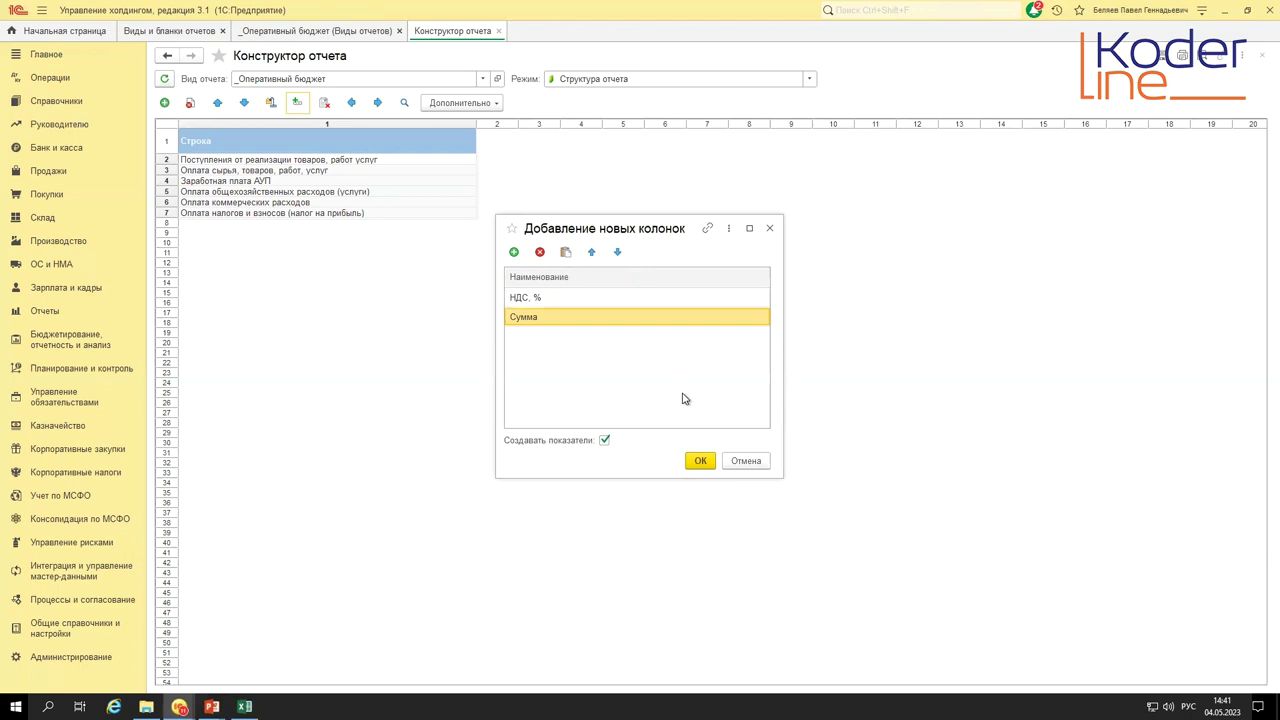
click(700, 461)
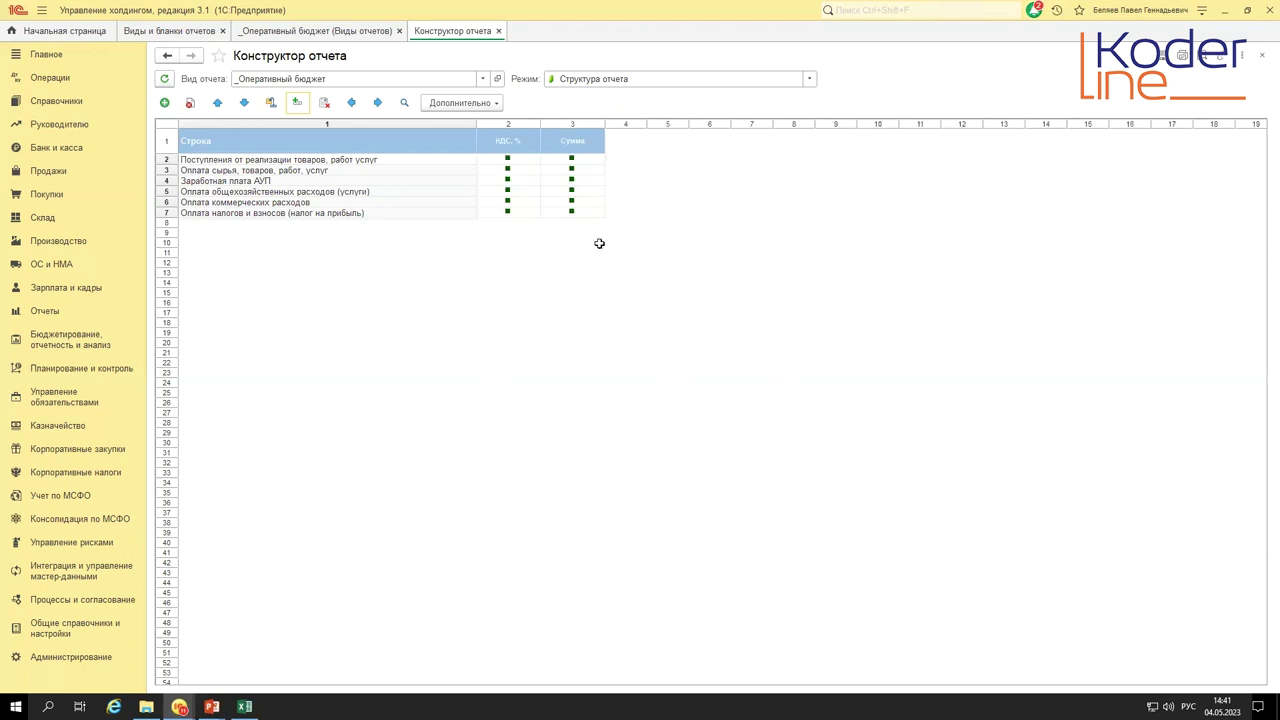
- Examine the indicator cells at the intersections of the report rows with the НДС, % and Сумма columns
drag(530, 159, 557, 212)
click(511, 156)
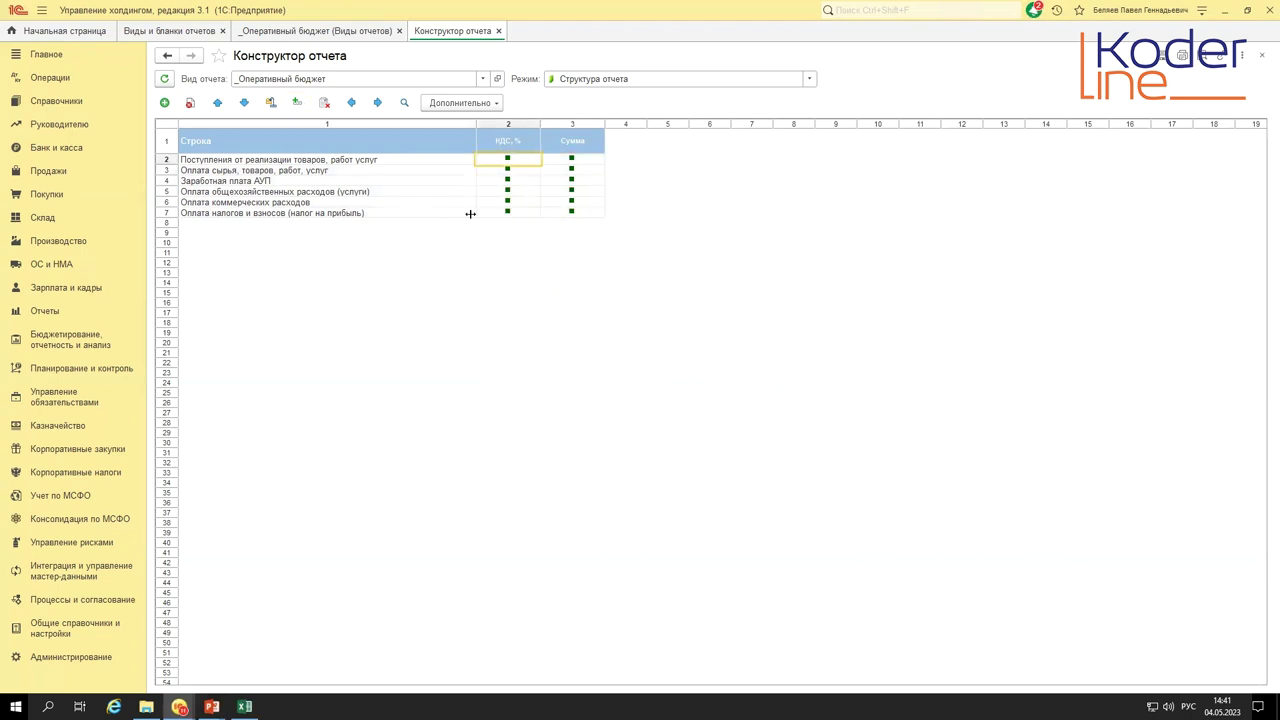
scroll(477, 206, up, 3)
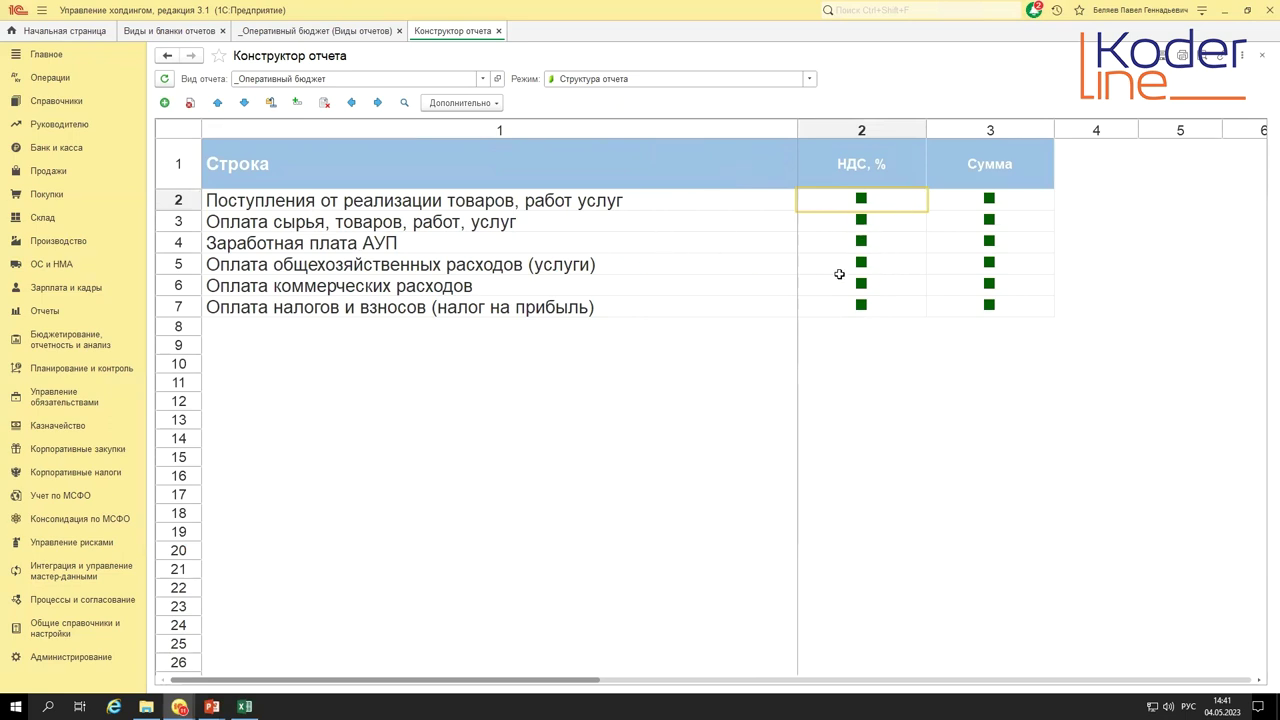
- Switch the report constructor to Аналитики показателей mode and examine the analytics columns for the report rows
click(810, 80)
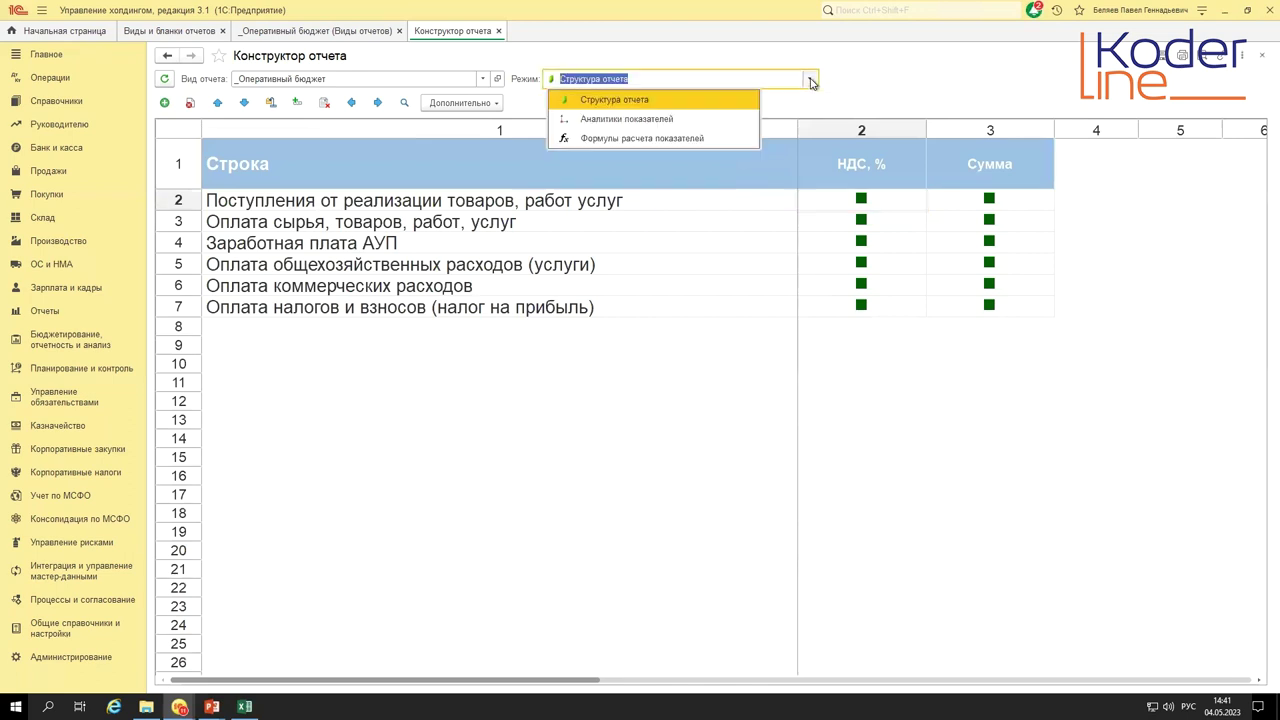
click(727, 122)
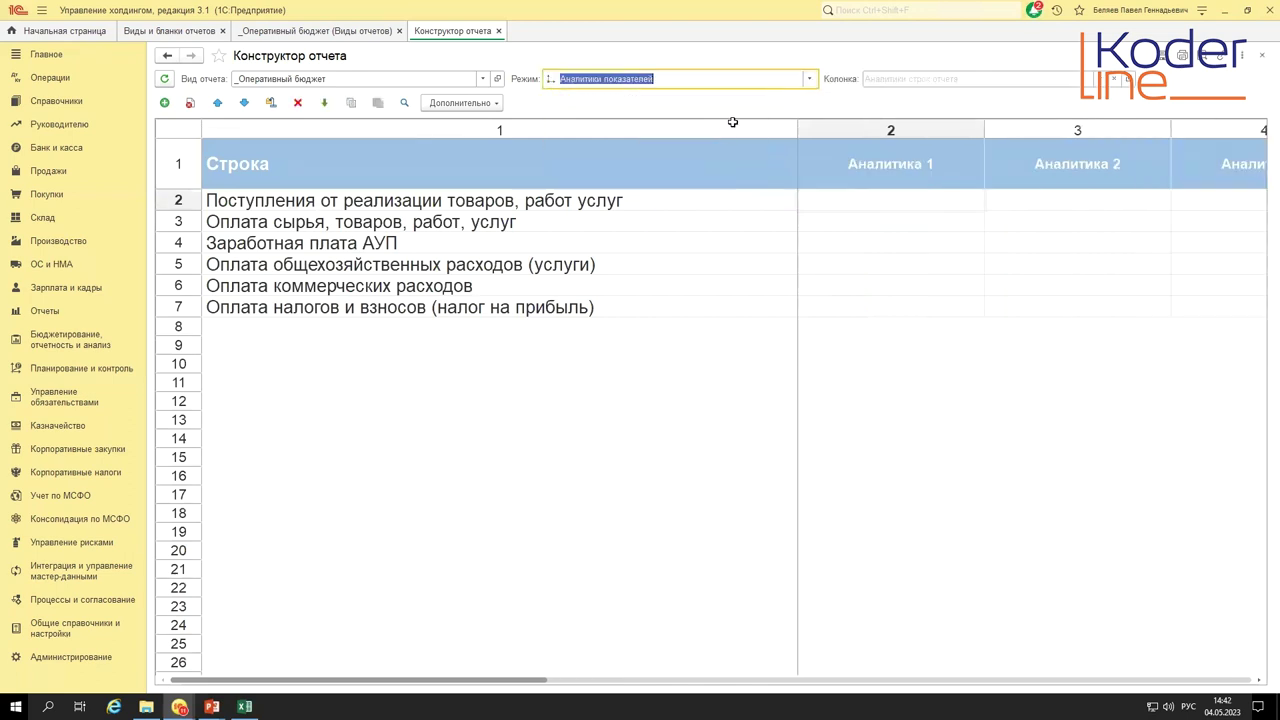
scroll(691, 358, down, 2)
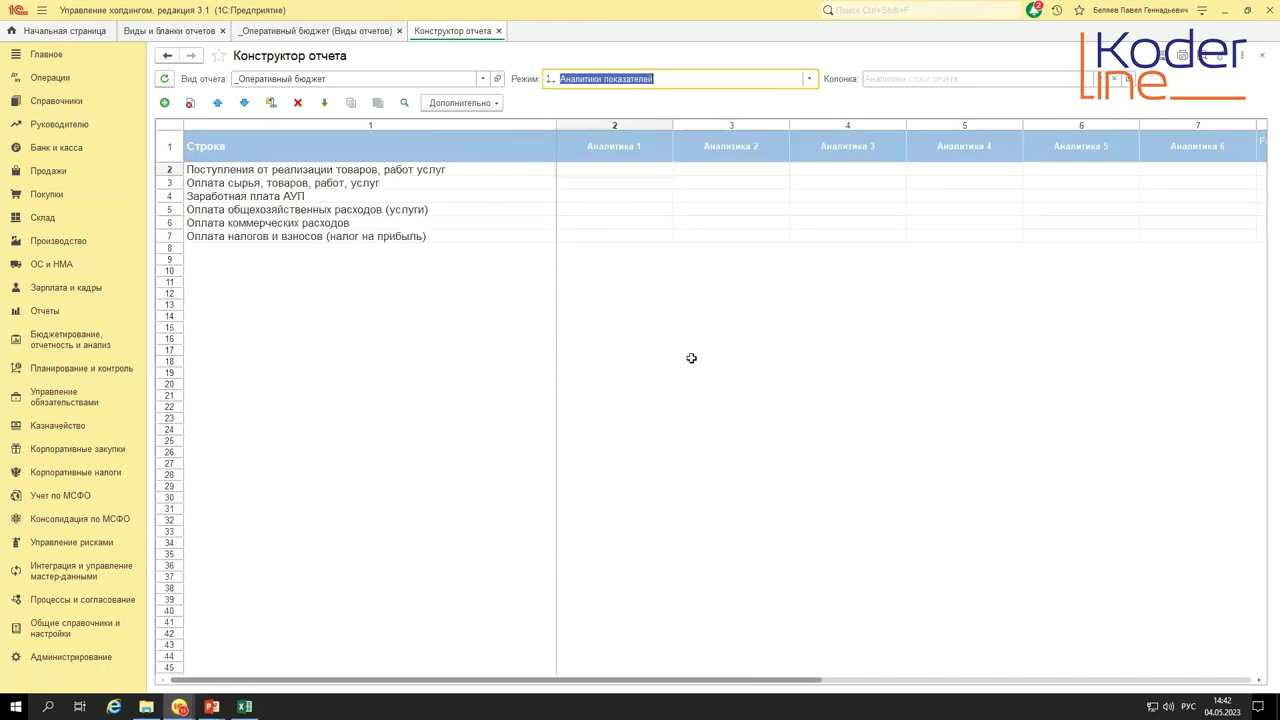
click(538, 209)
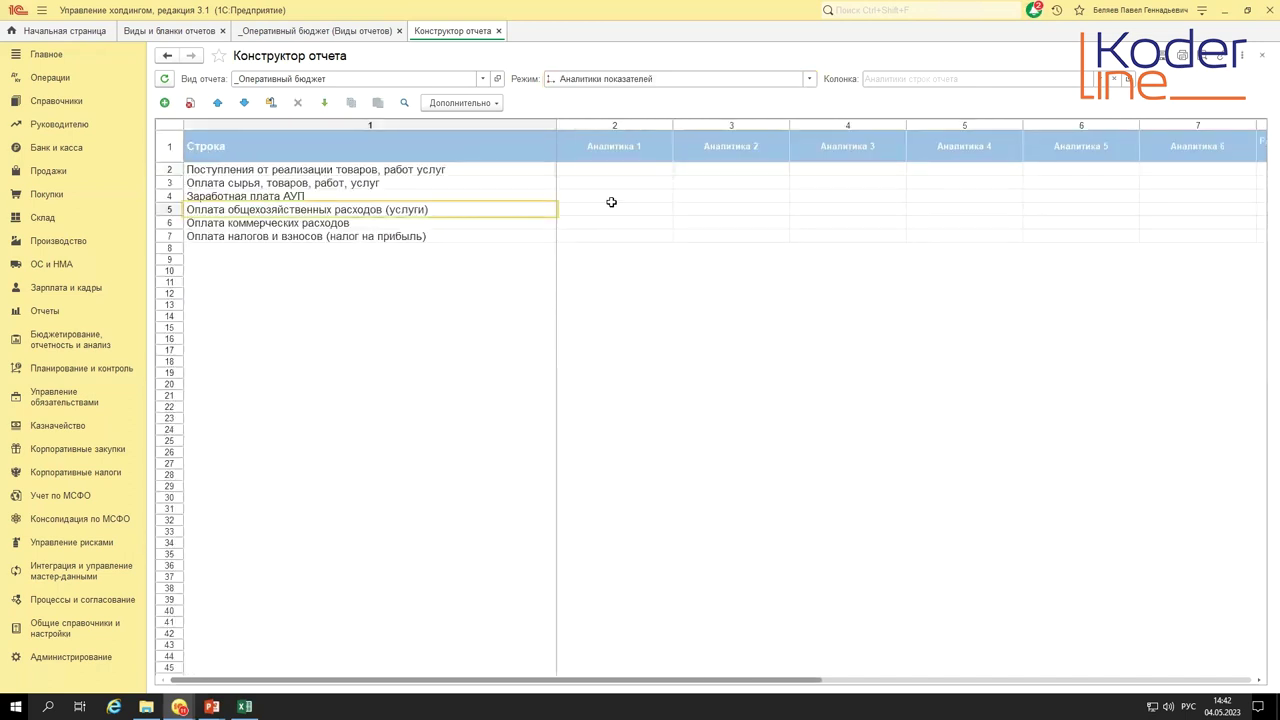
click(607, 209)
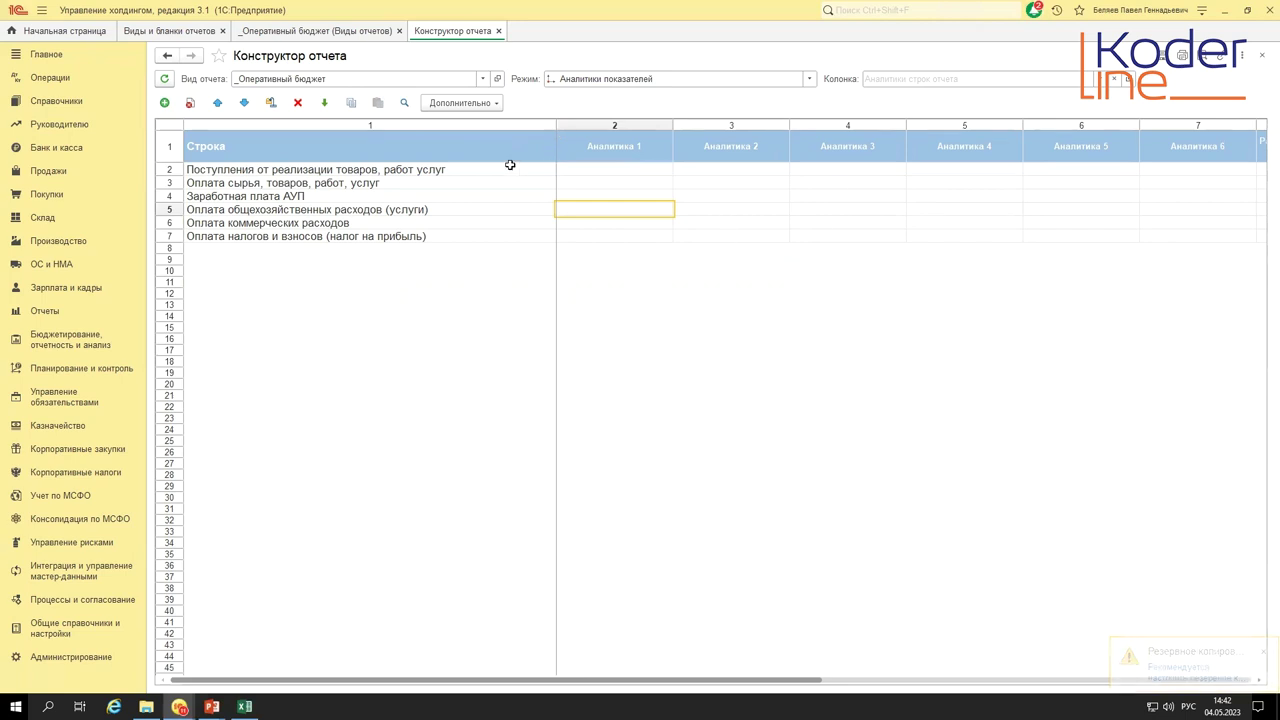
- Return to Структура отчета mode and review the НДС, % indicator card of Оплата общехозяйственных расходов (услуги), including its available value types
click(709, 79)
click(694, 102)
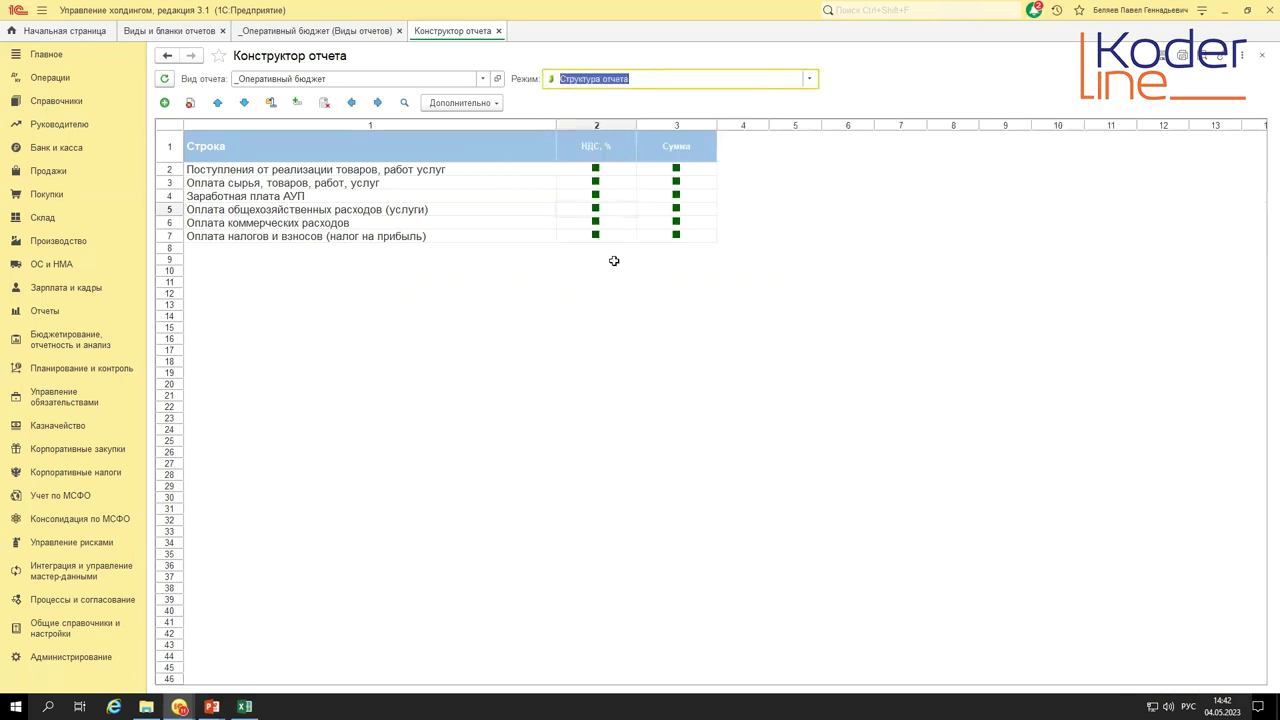
click(620, 206)
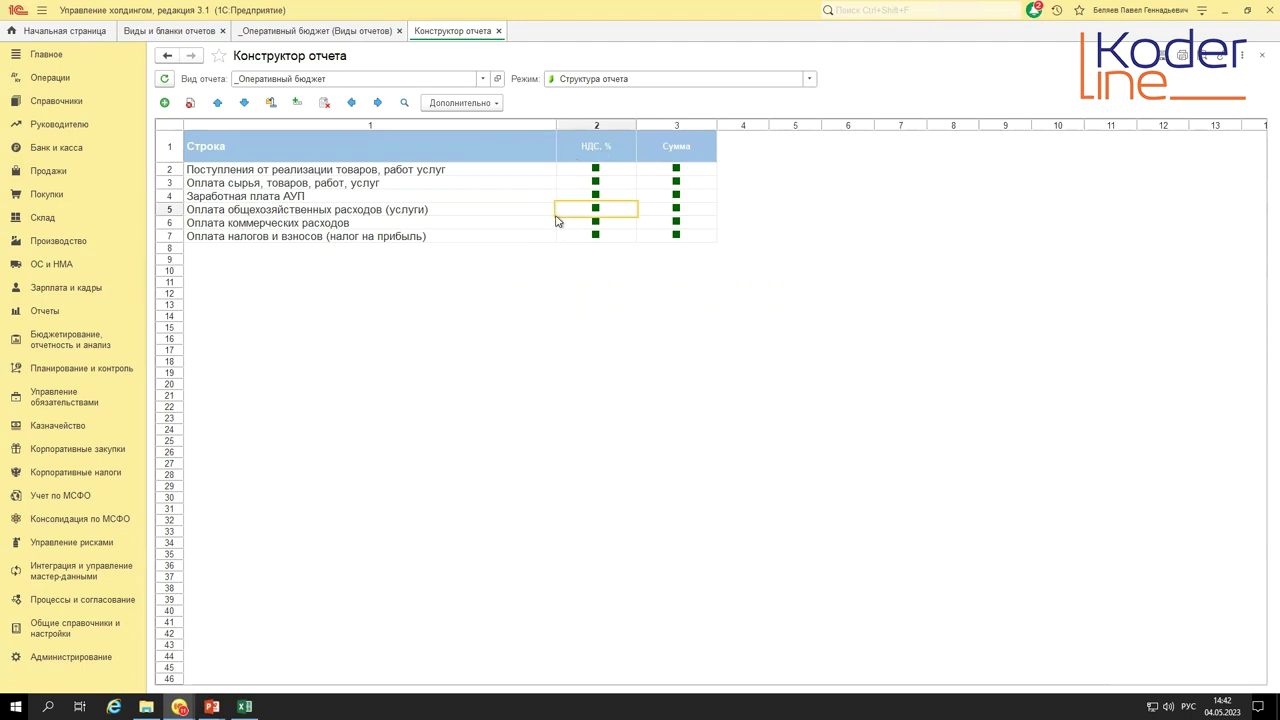
double_click(613, 208)
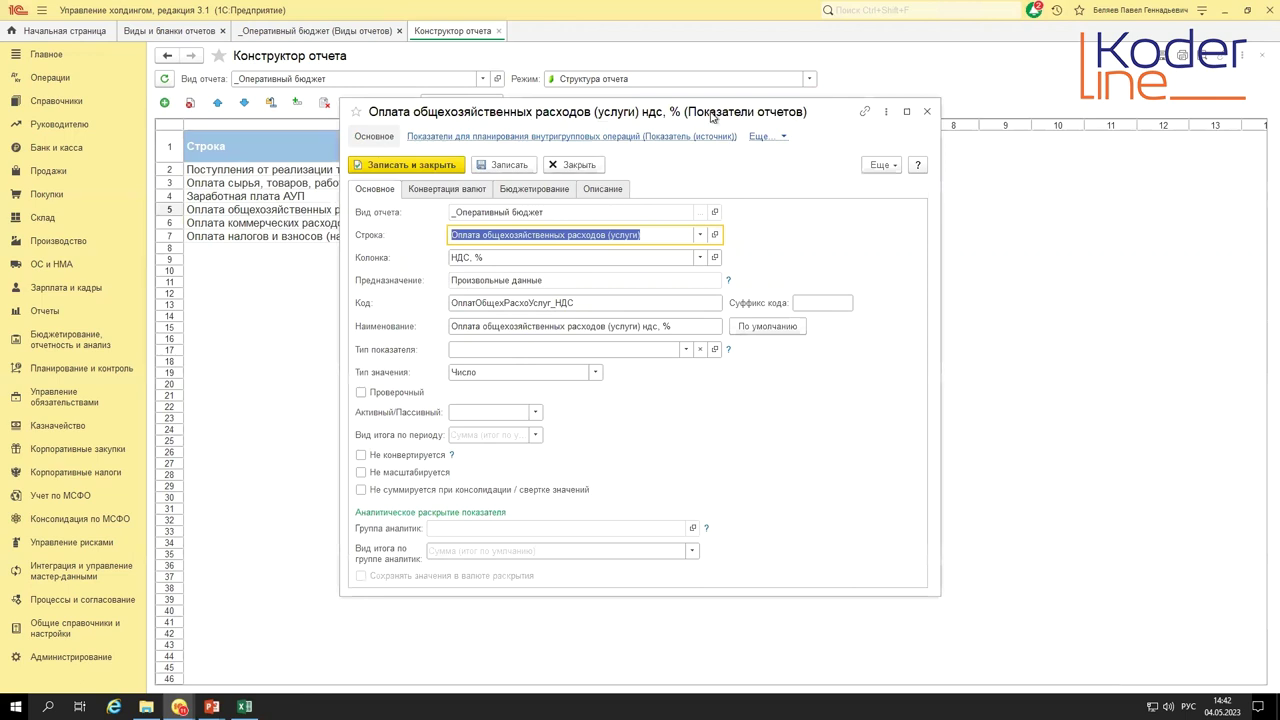
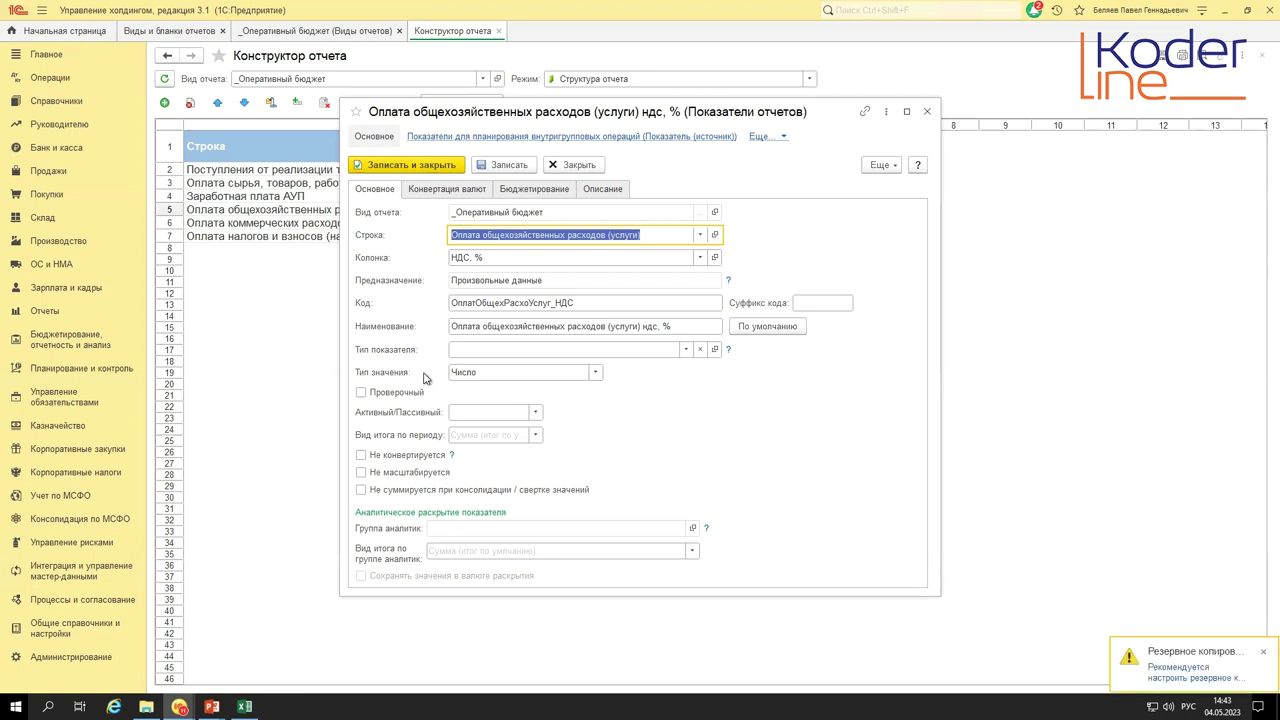
click(595, 375)
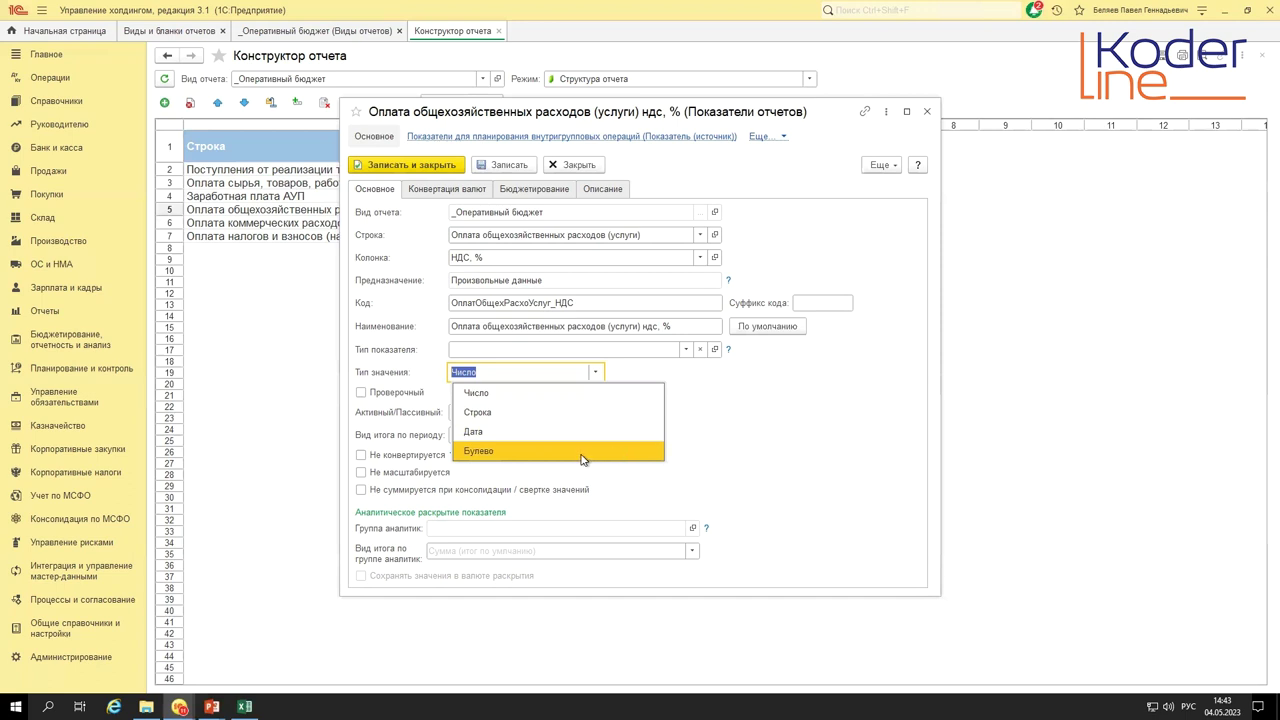
click(726, 428)
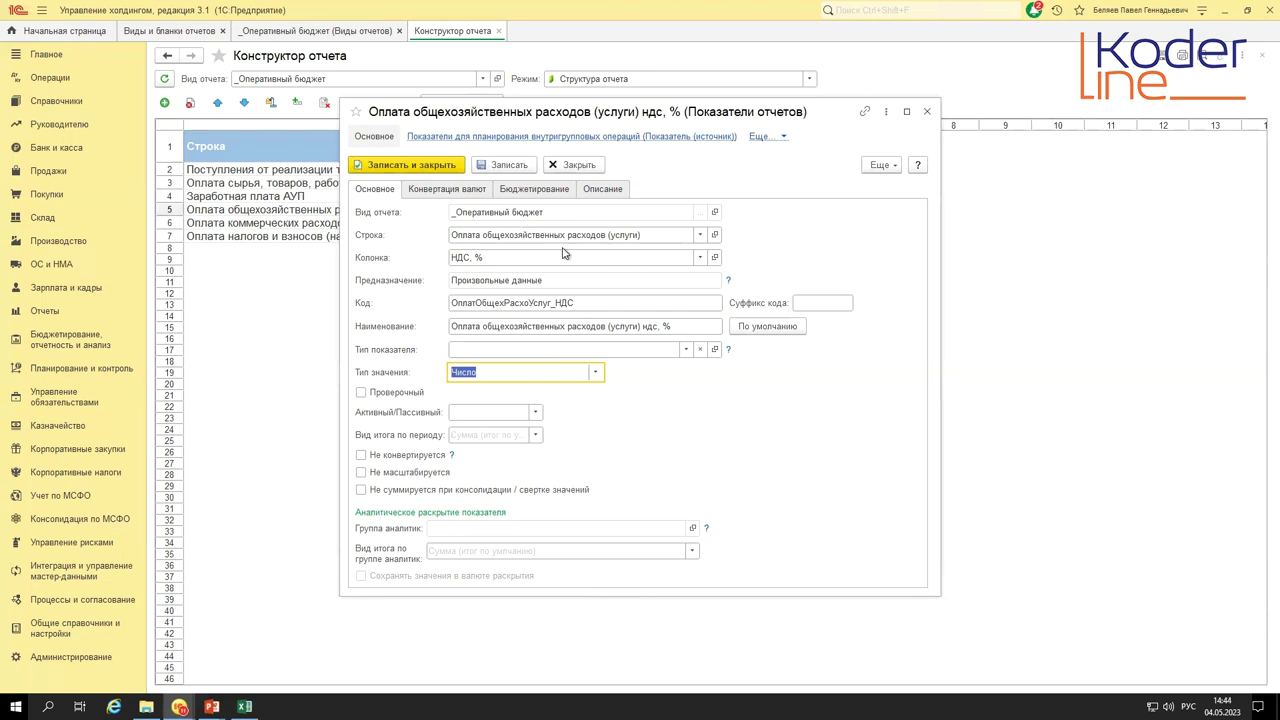
click(927, 113)
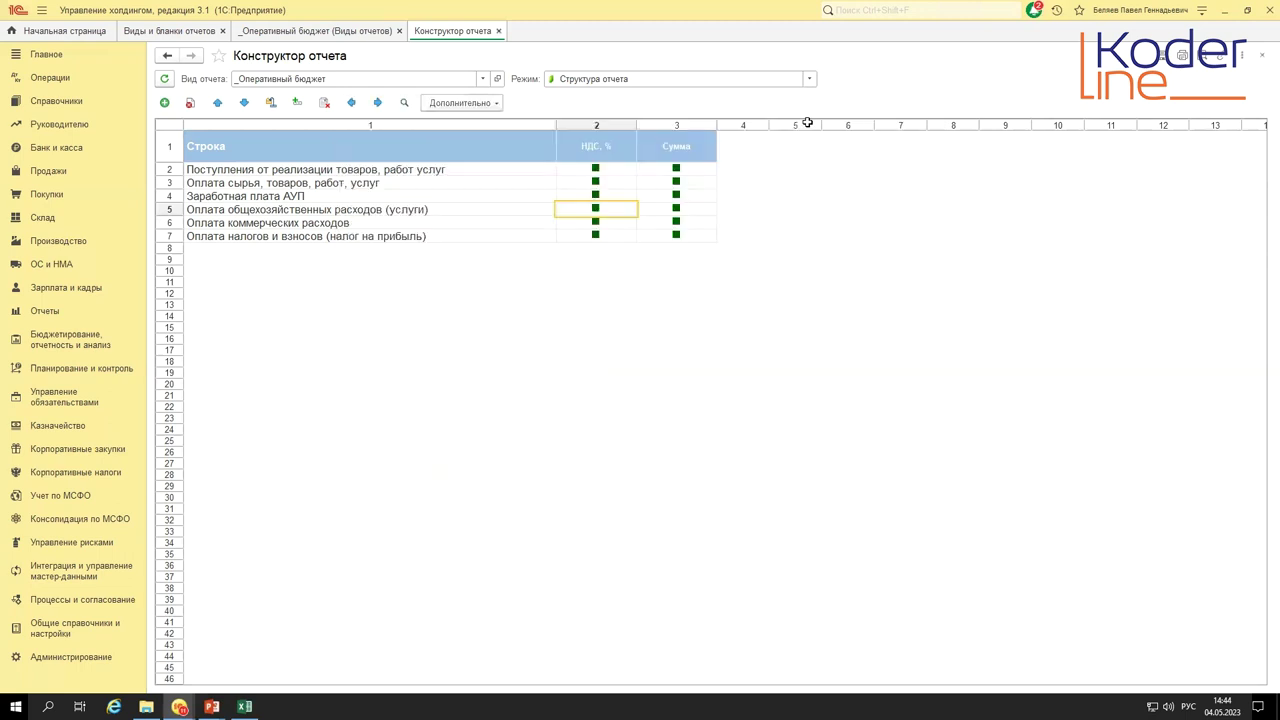
- In Аналитики показателей mode, set Аналитика 1 of Оплата общехозяйственных расходов (услуги) to Контрагенты with the value type Контрагент
click(593, 76)
click(604, 152)
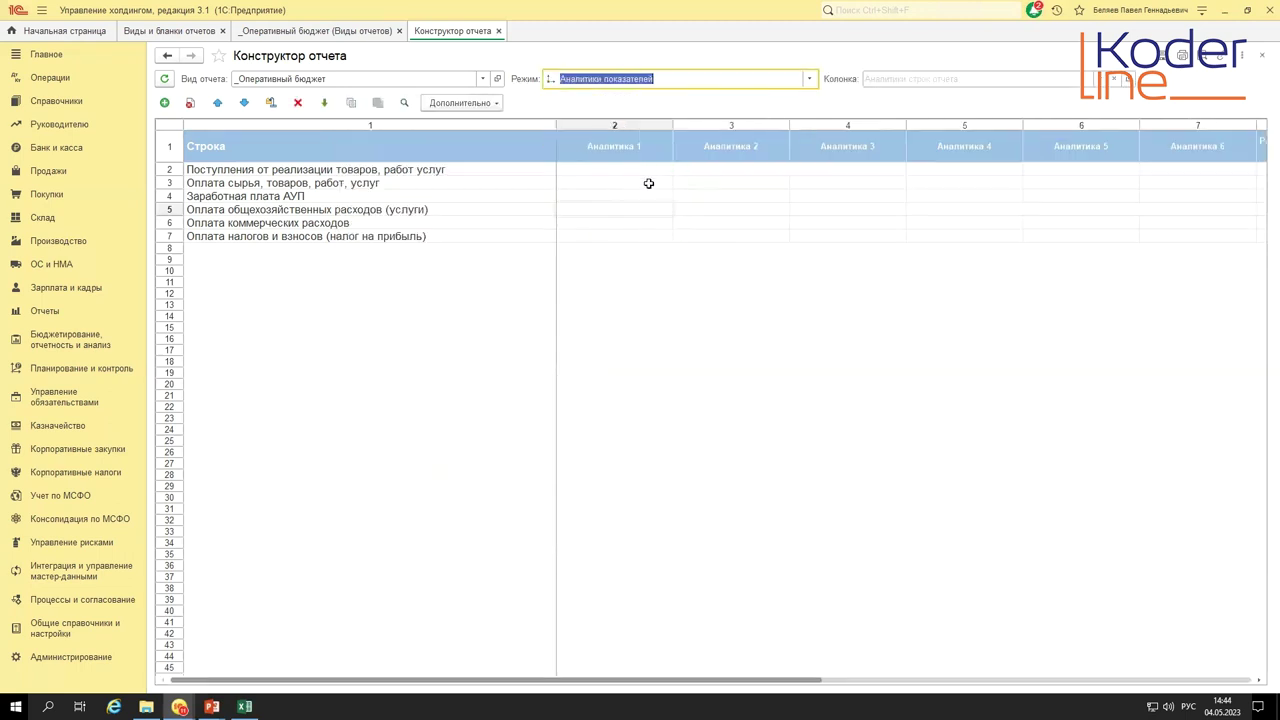
click(594, 204)
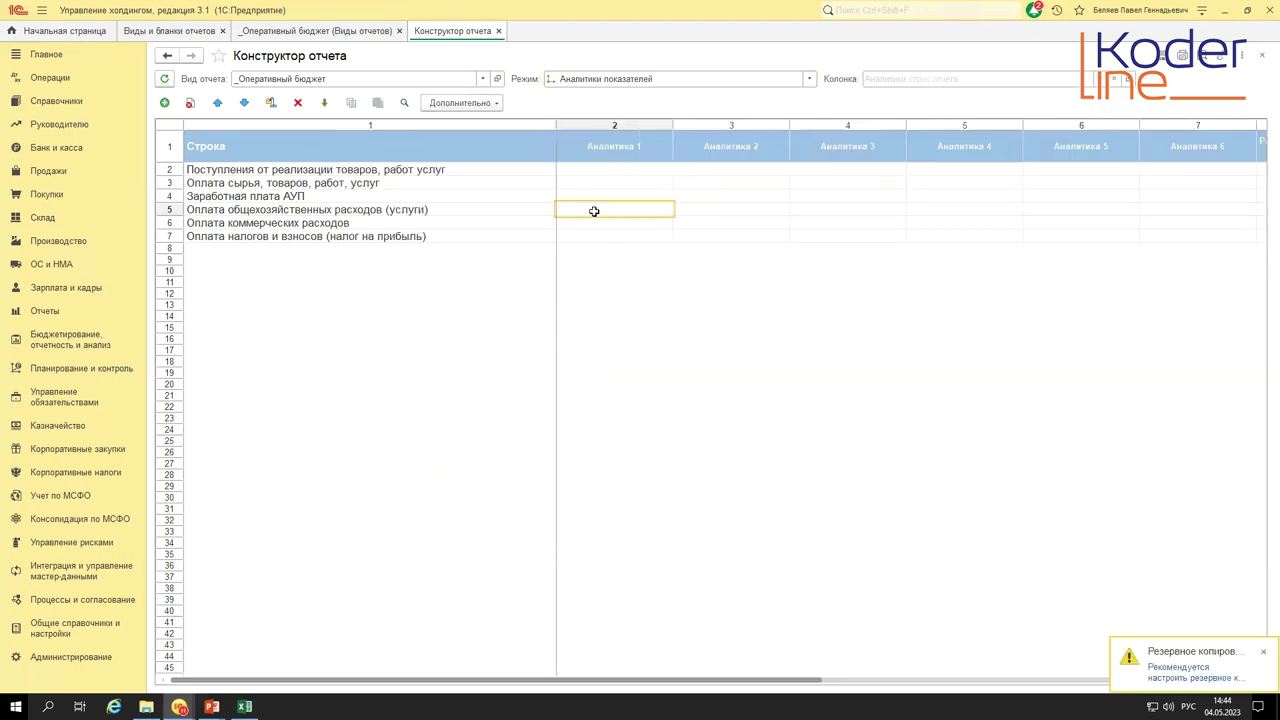
double_click(594, 211)
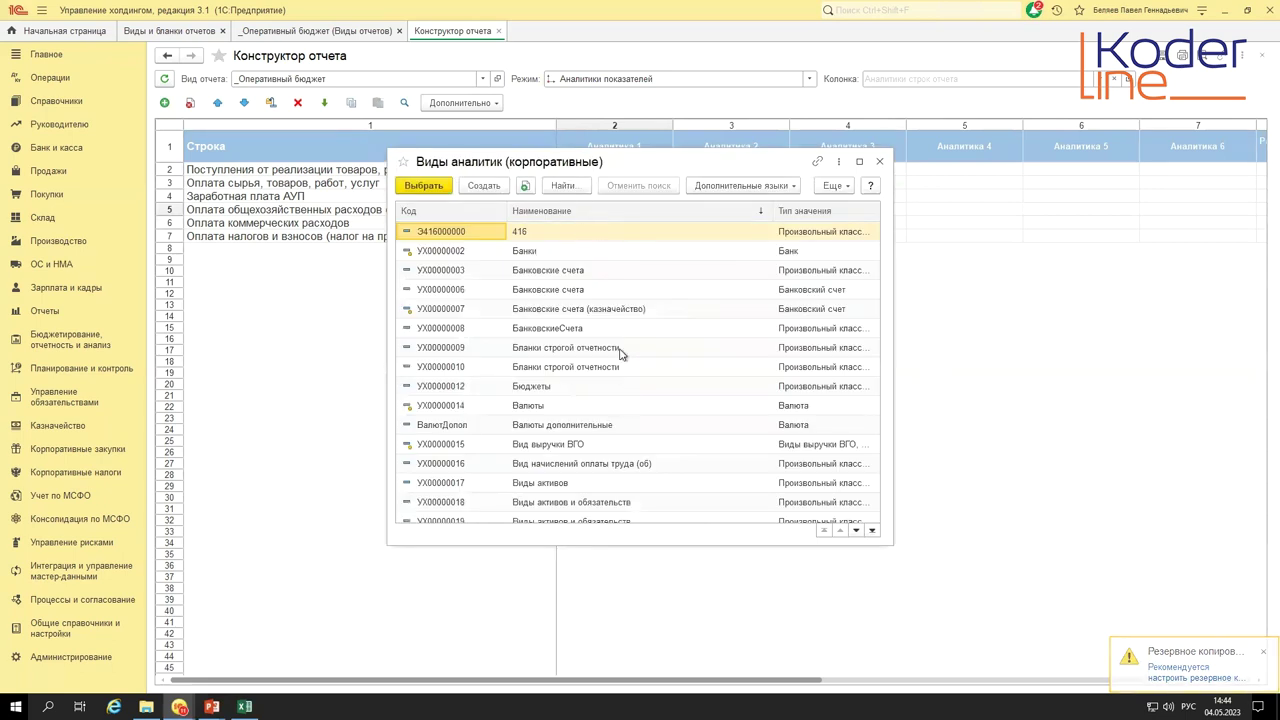
click(878, 162)
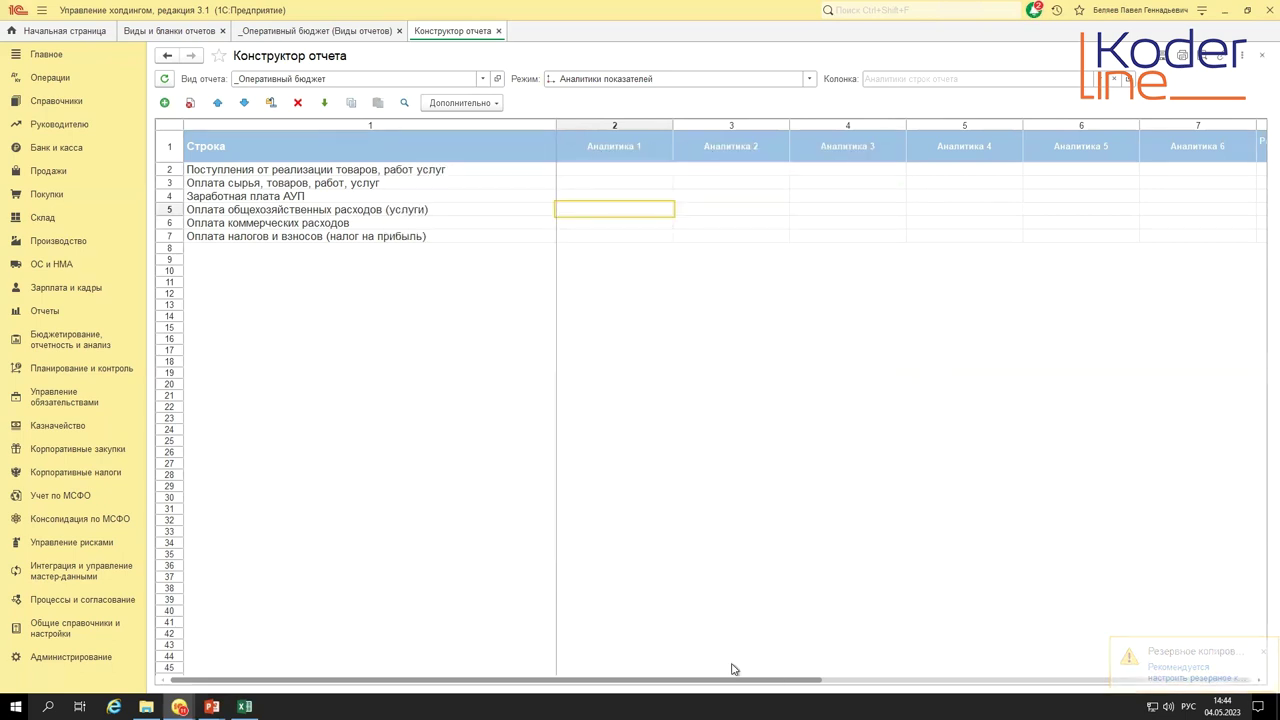
drag(671, 682, 560, 657)
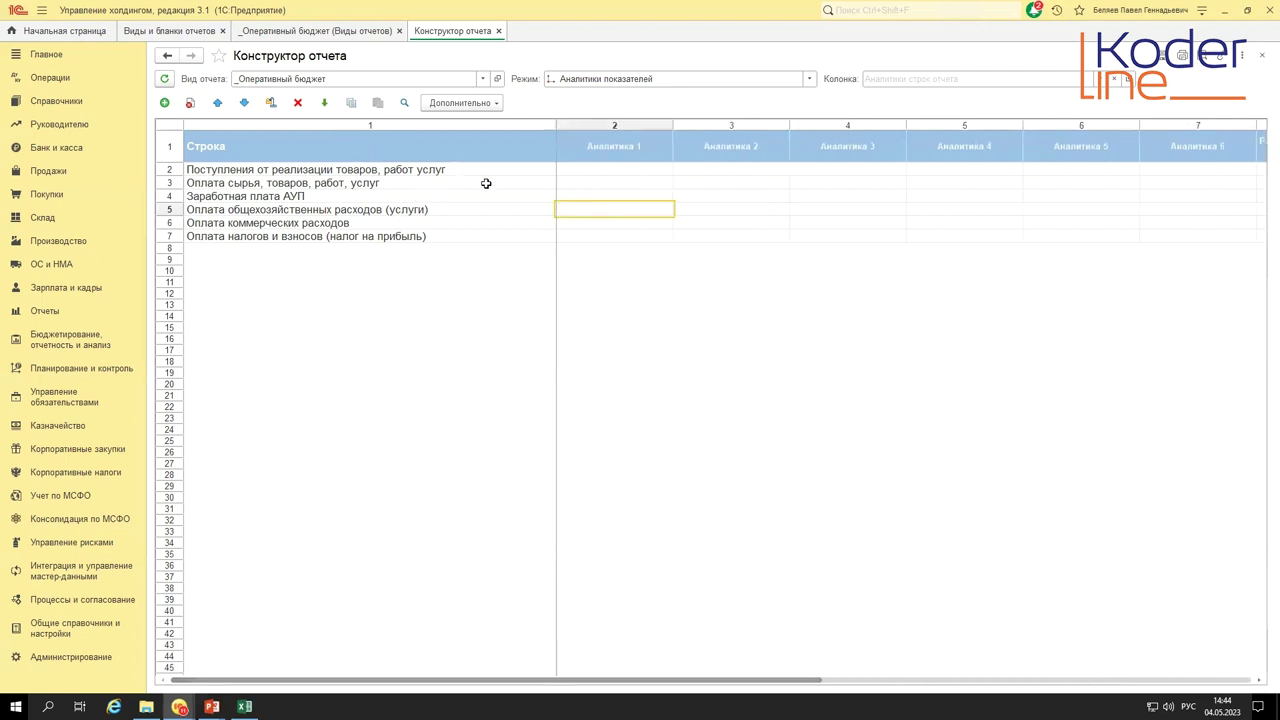
double_click(575, 210)
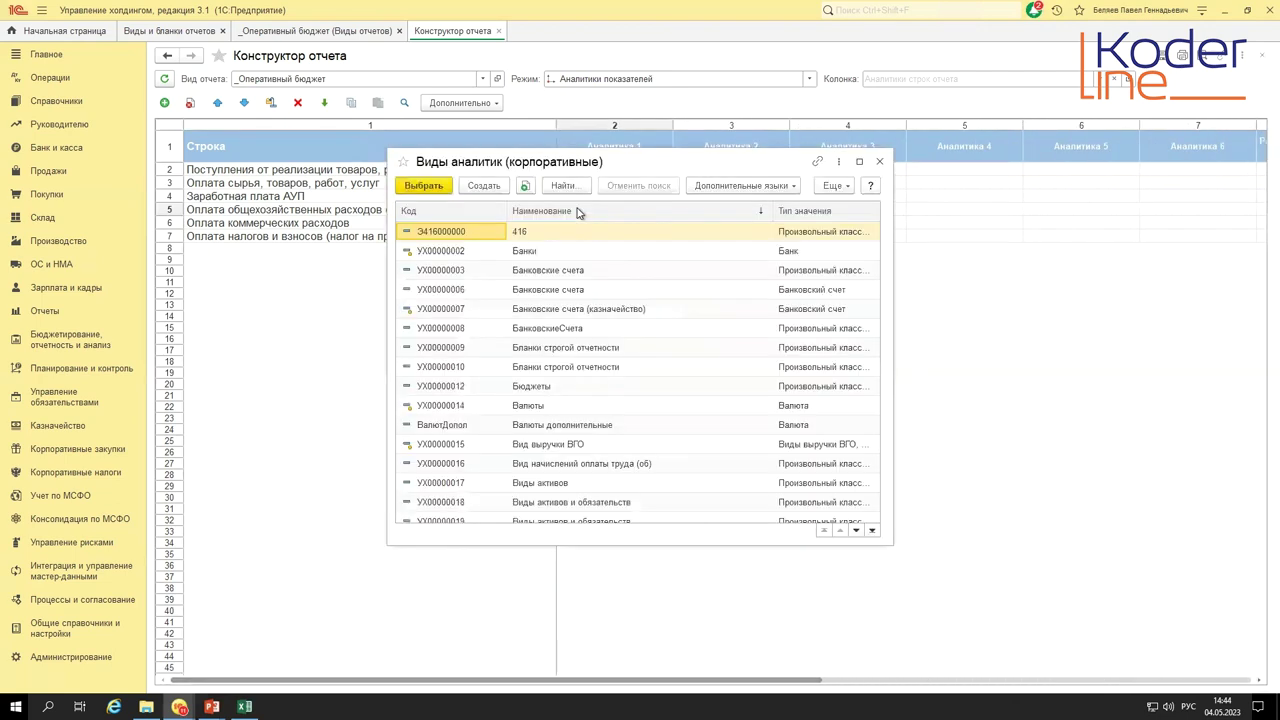
scroll(610, 432, down, 5)
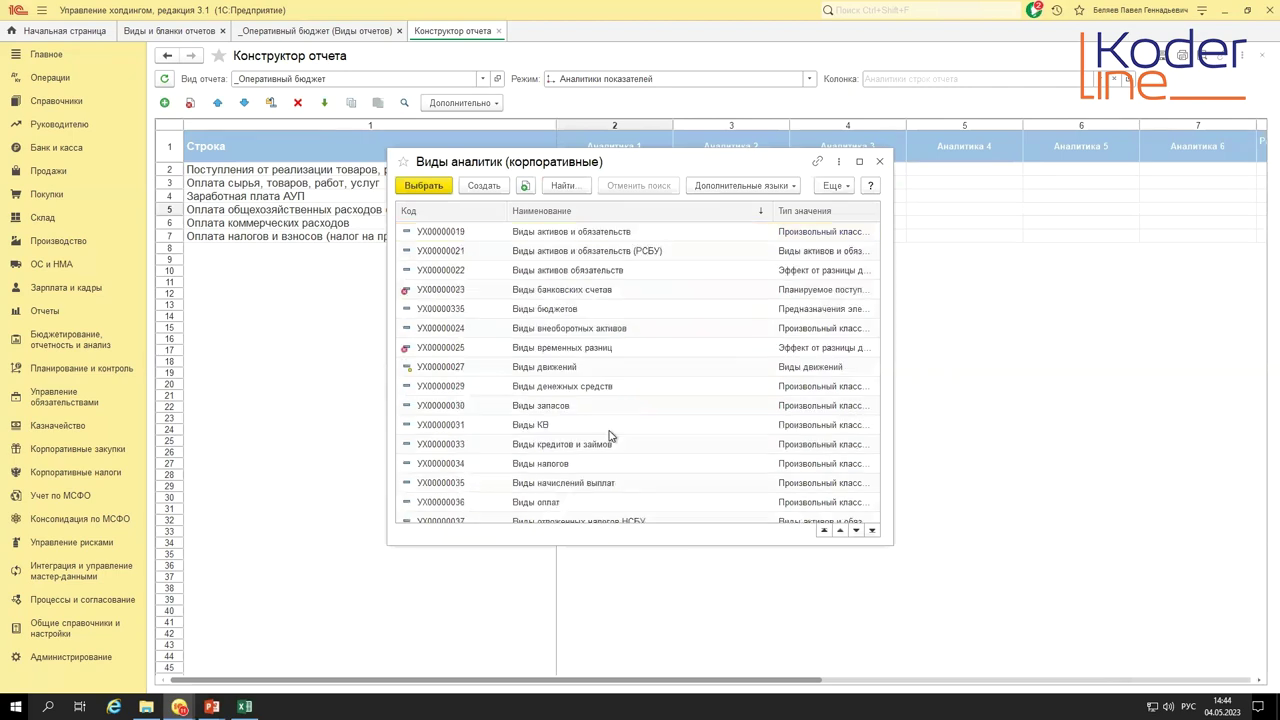
scroll(590, 447, down, 15)
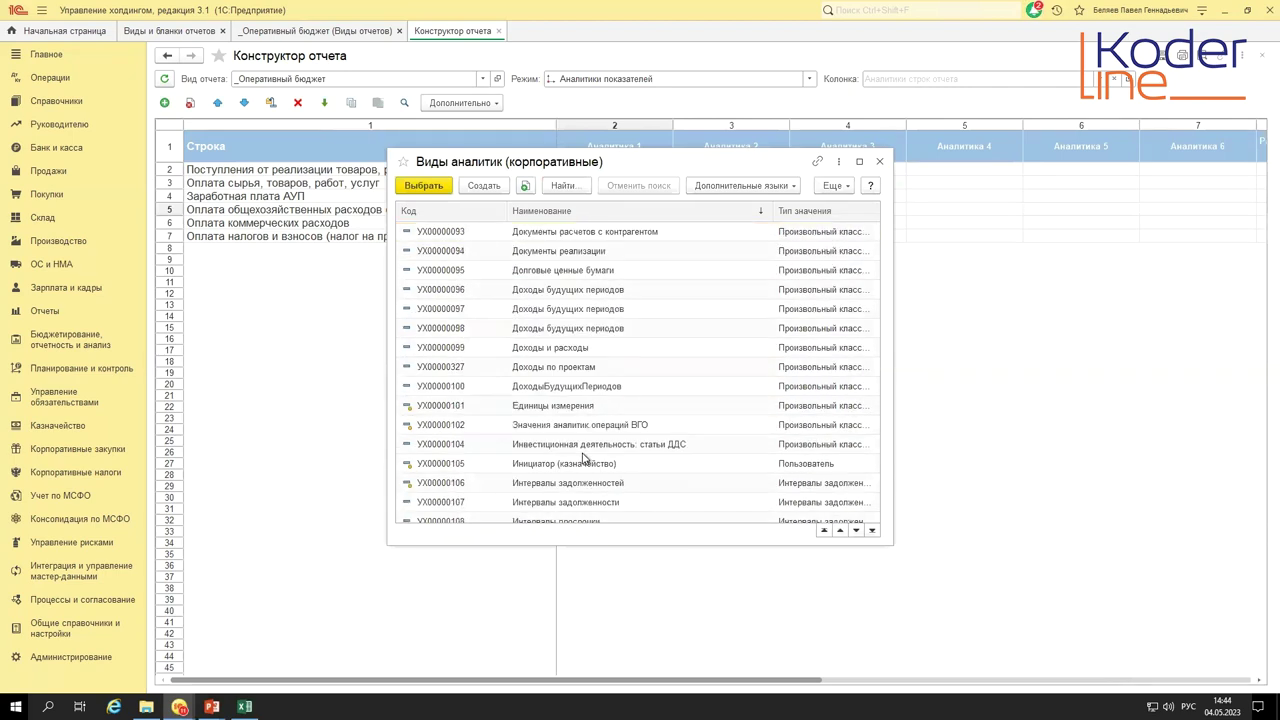
scroll(583, 457, down, 2)
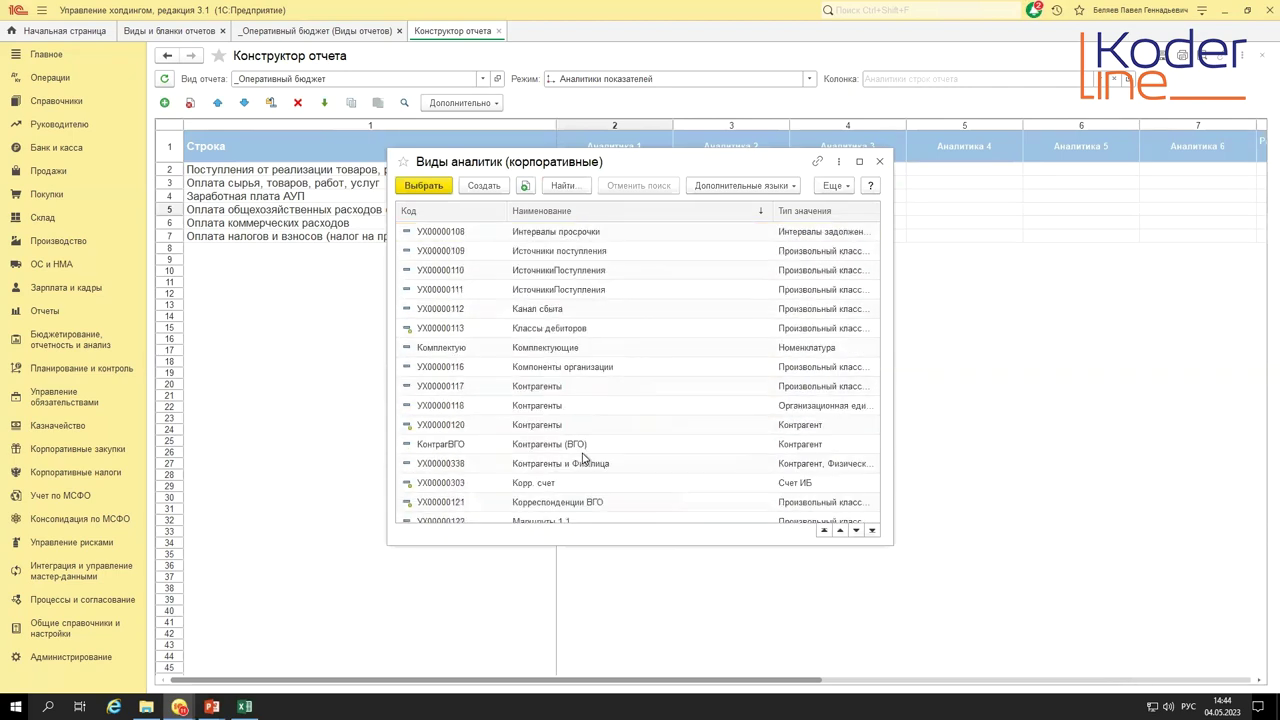
double_click(569, 424)
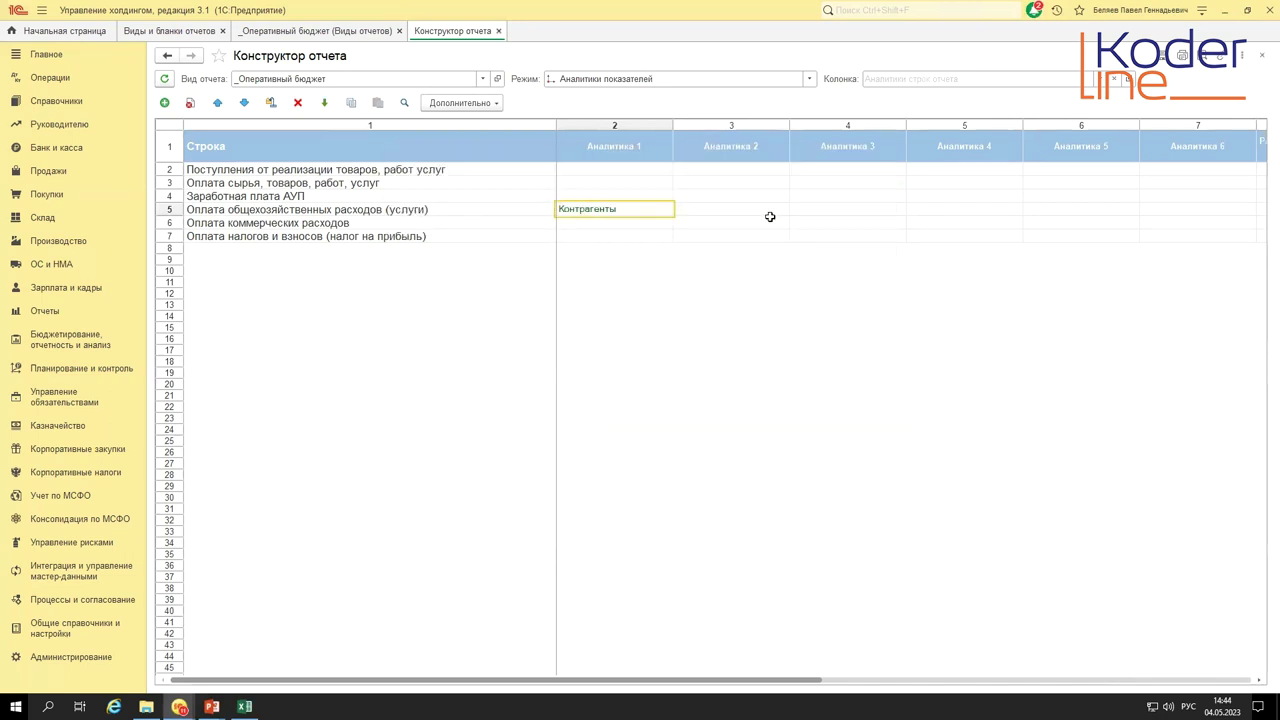
- Switch the constructor to Формулы расчета показателей mode and examine the formula cells for the report rows and columns
click(810, 80)
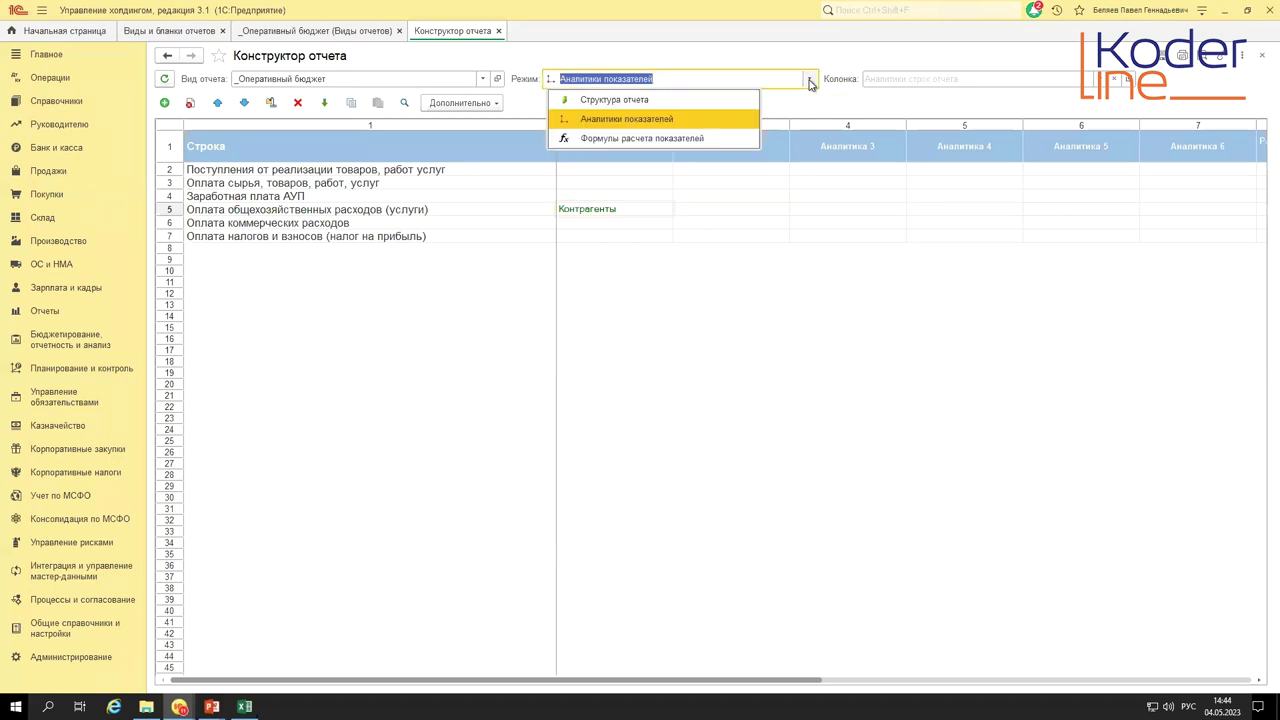
click(703, 140)
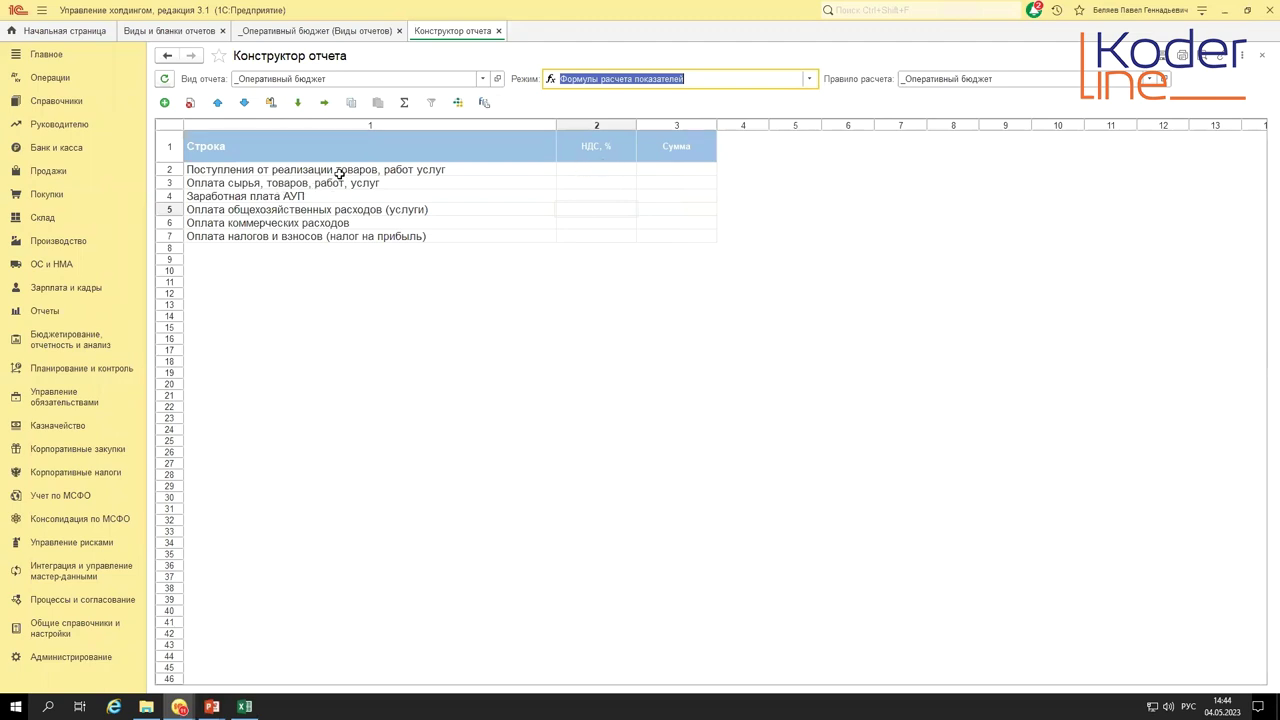
drag(337, 174, 345, 235)
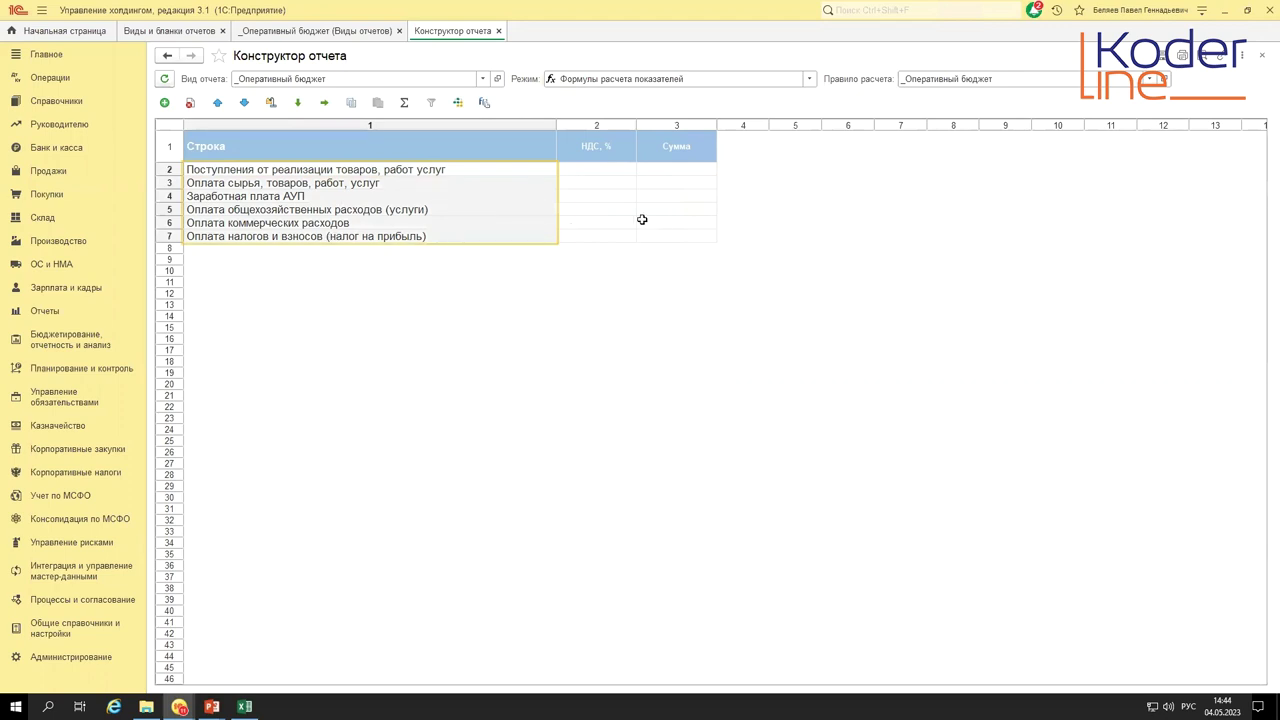
drag(622, 168, 674, 237)
click(611, 206)
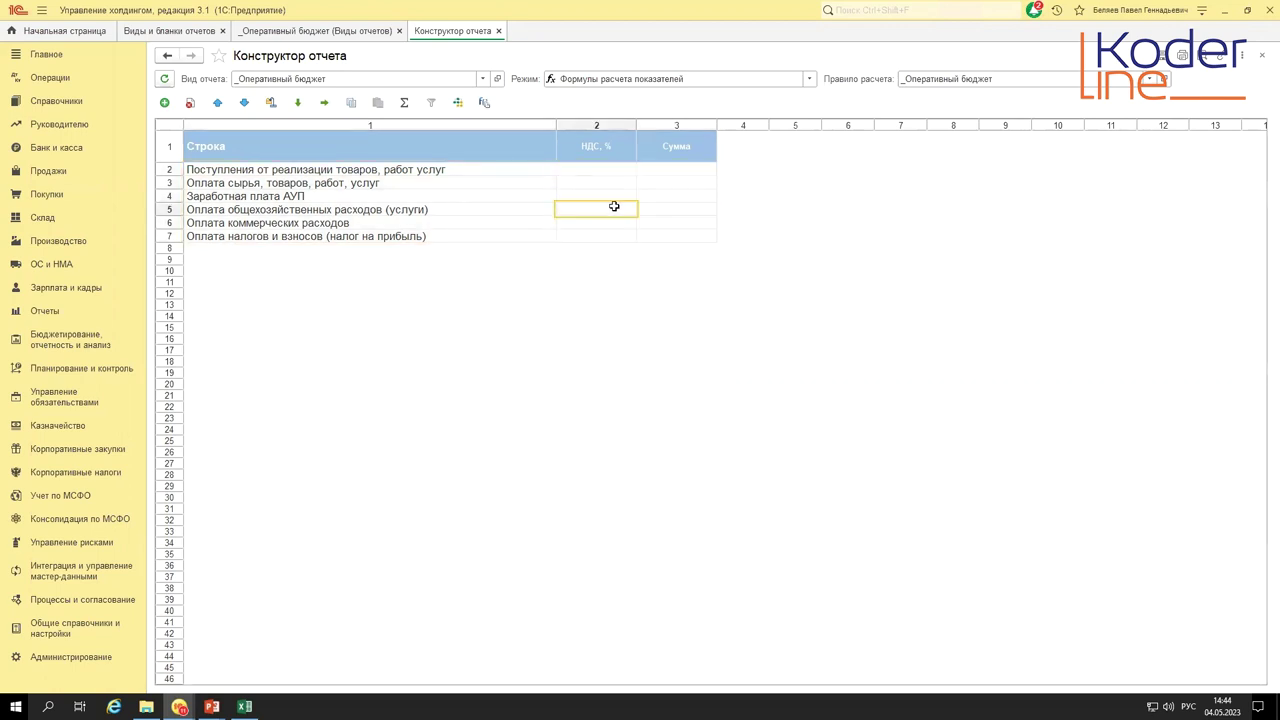
- Close the report constructor and the _Оперативный бюджет report type card, returning to the list of report types and forms
click(499, 32)
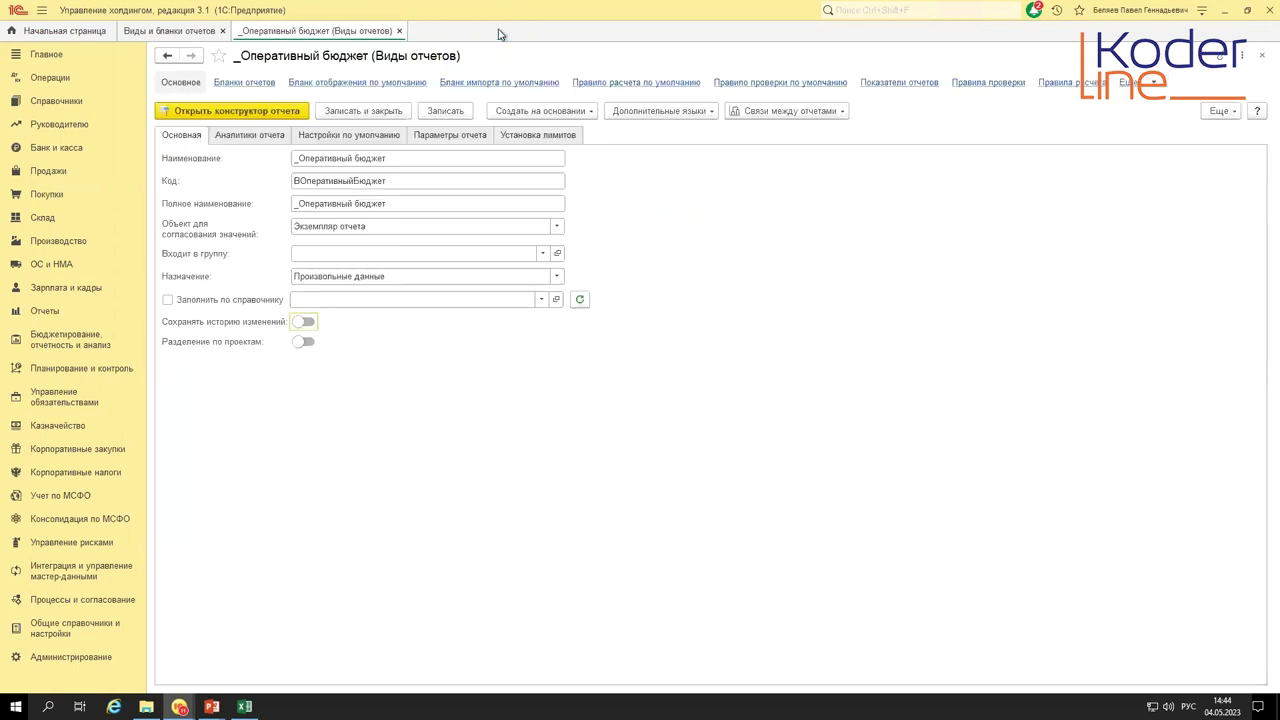
key(Escape)
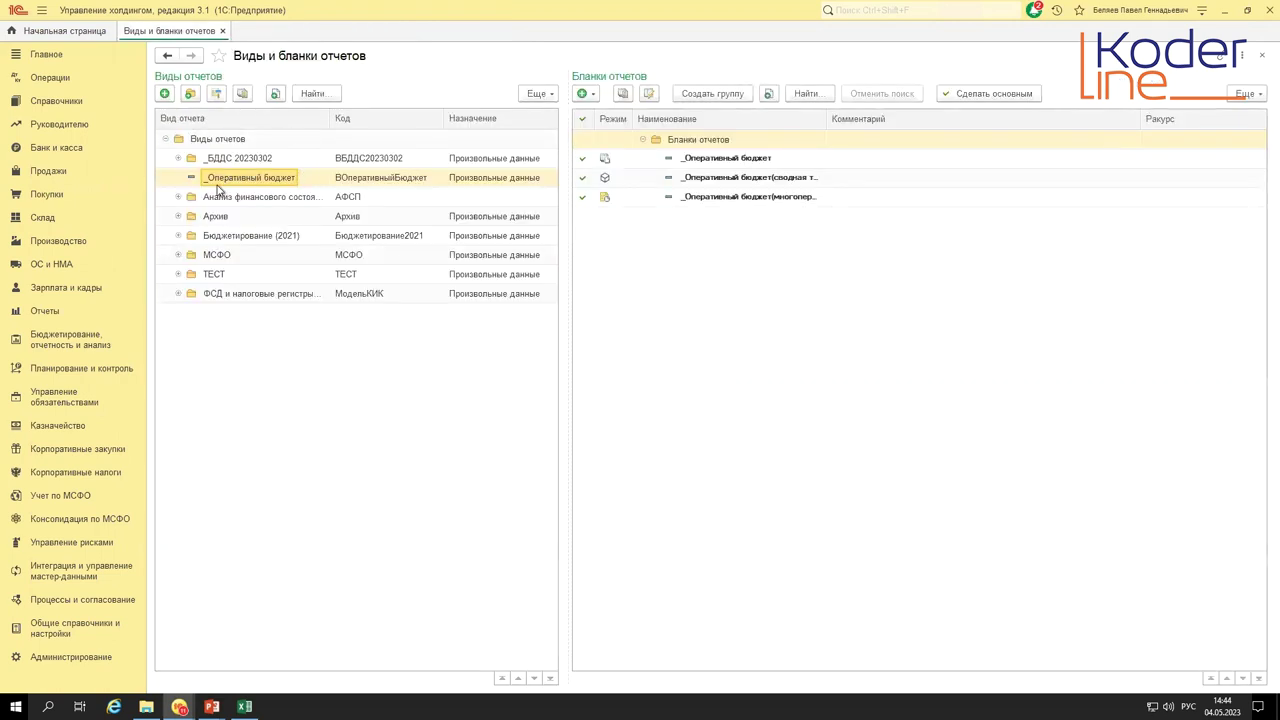
- Switch to the PowerPoint slide show, review the slide on budgeting objects for monthly planning in 1С:Управление холдингом, and return to the report forms list
key(alt+Tab)
key(Tab)
key(Tab)
key(Tab)
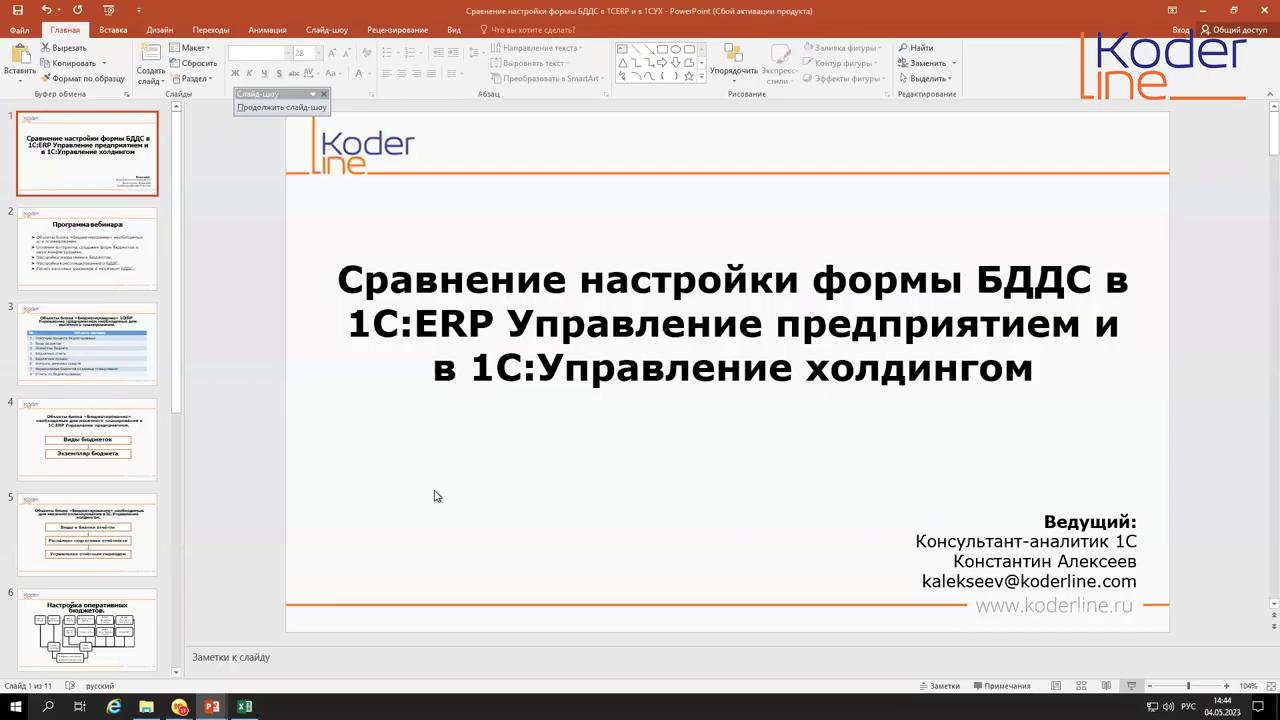
key(alt+Tab)
key(alt+Tab)
key(Tab)
key(Tab)
key(Tab)
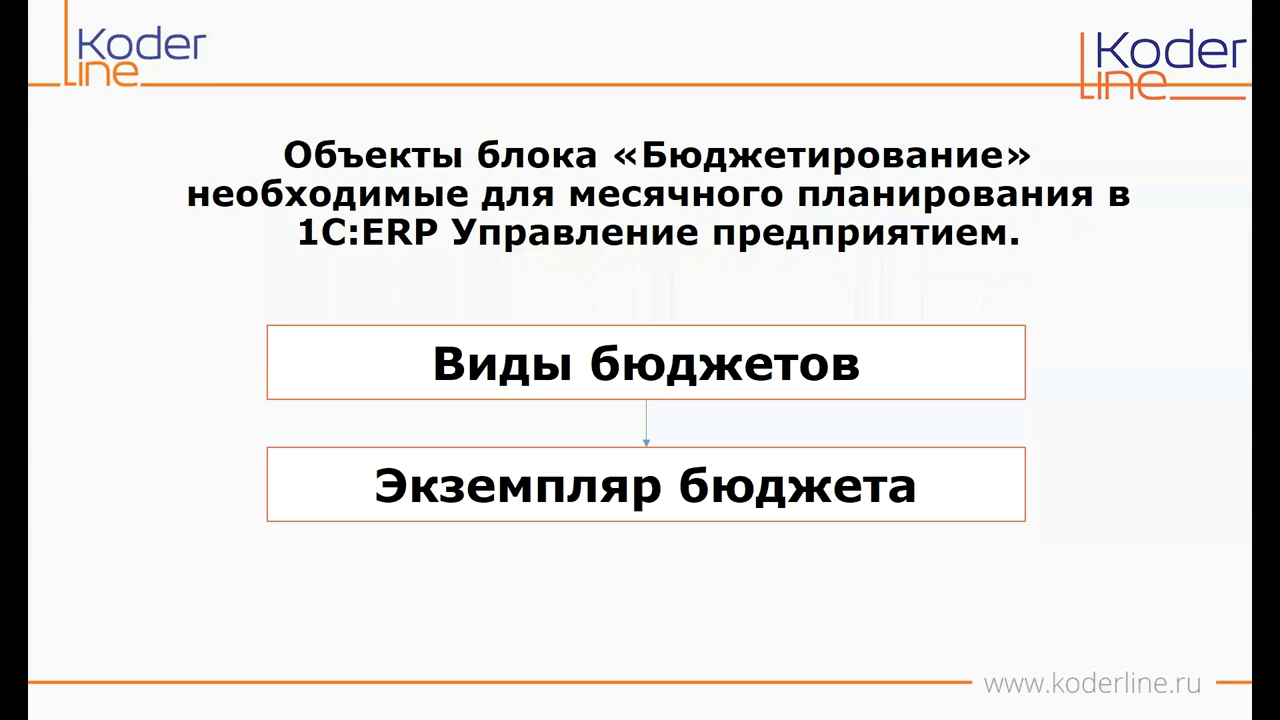
key(Right)
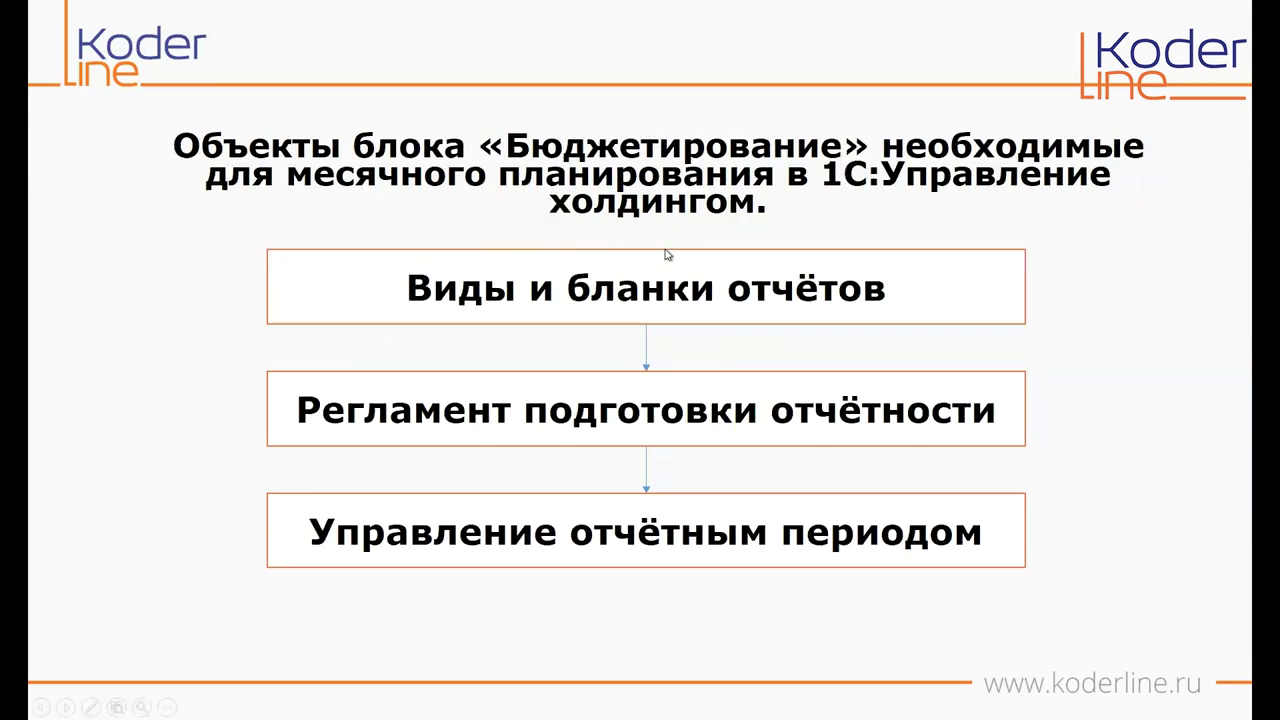
key(alt+Tab)
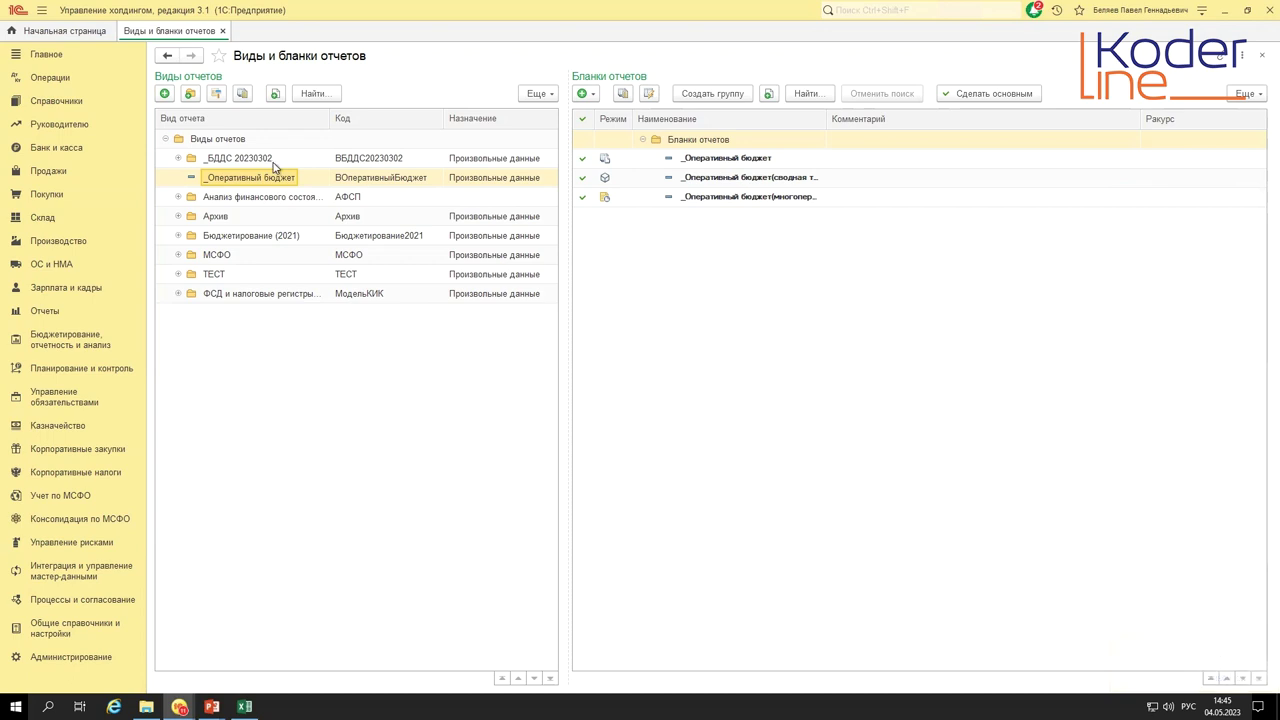
- Open the _Оперативный бюджет(многопериодный) form and generate a new Макет бланка with all rows and the НДС and Сумма columns, replacing the current layout
click(706, 200)
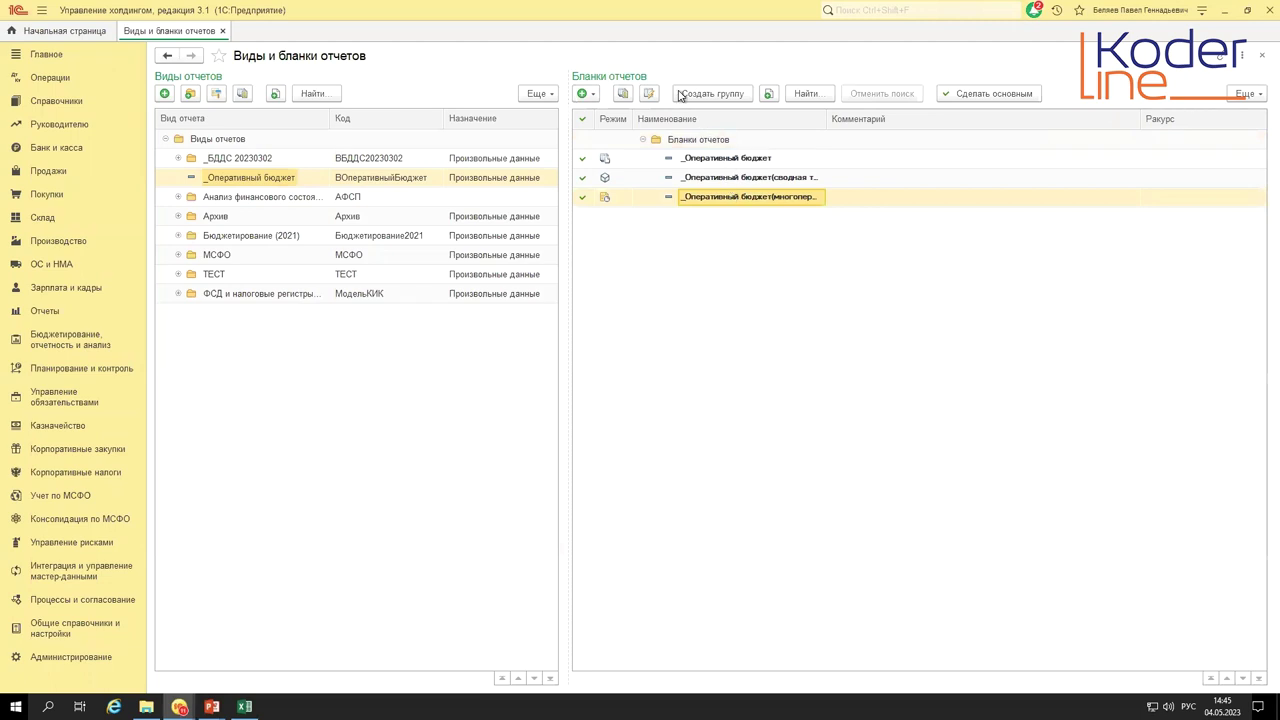
click(692, 197)
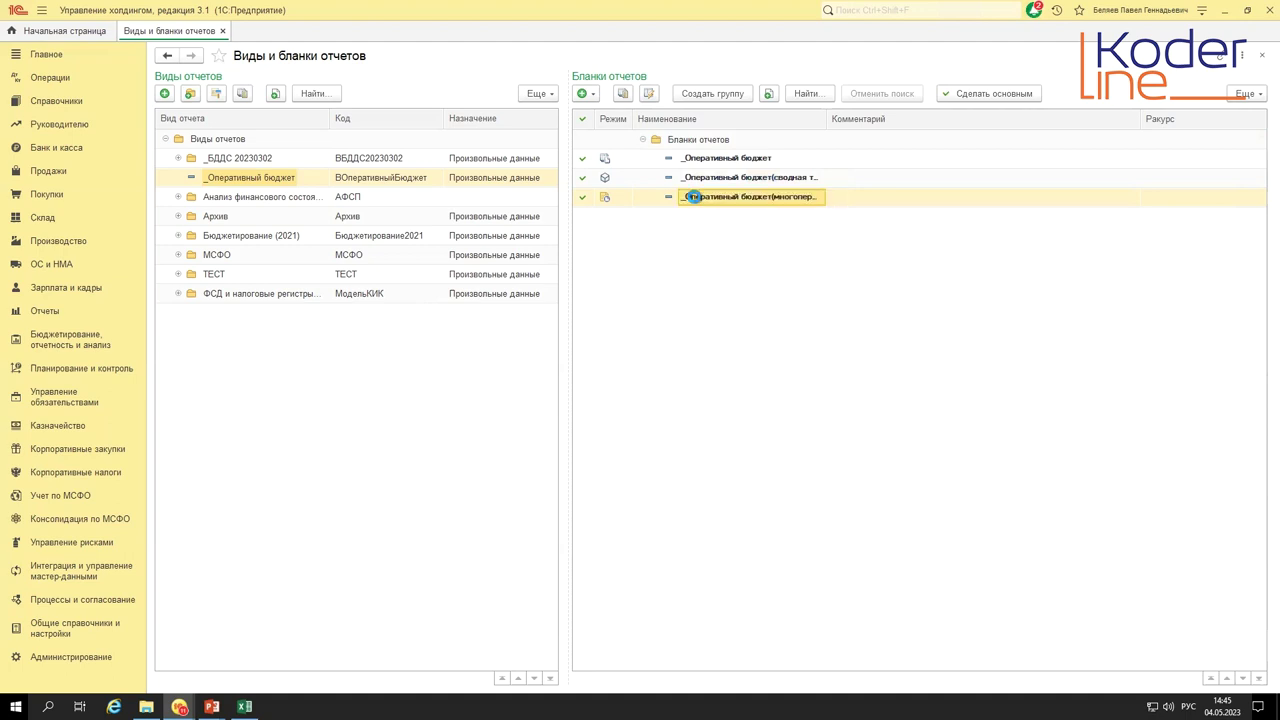
double_click(692, 197)
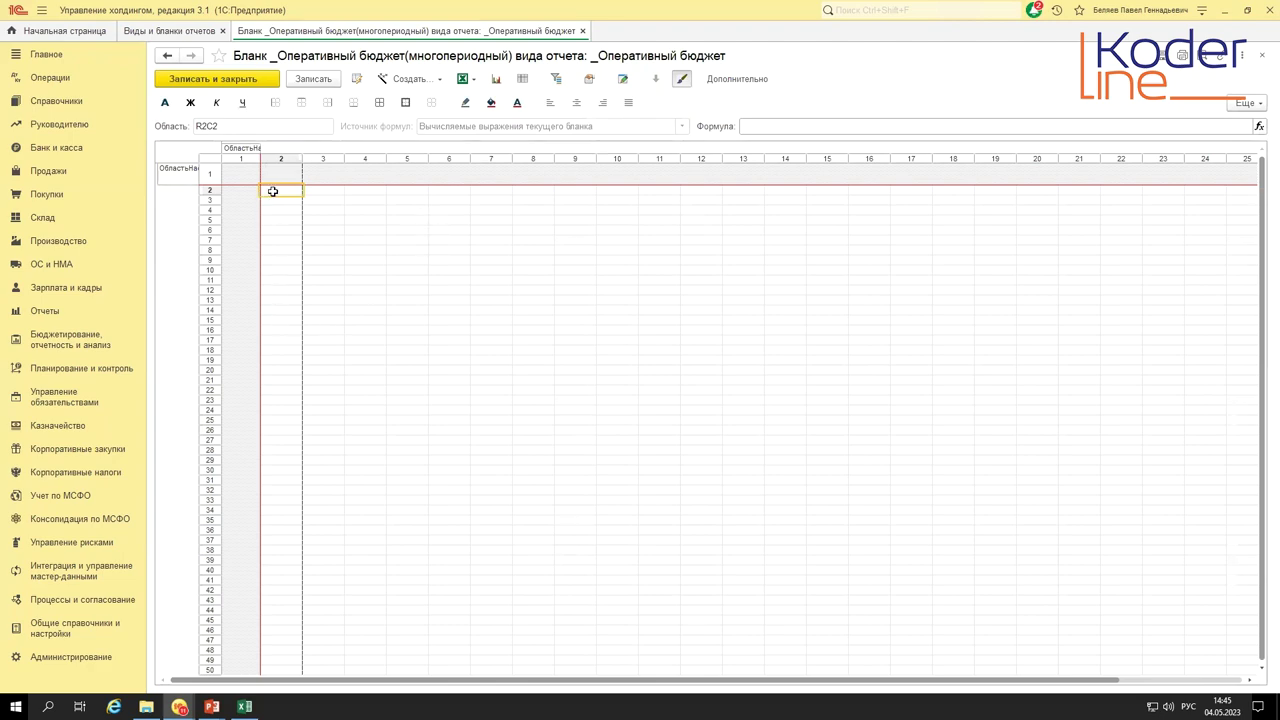
click(439, 82)
click(432, 97)
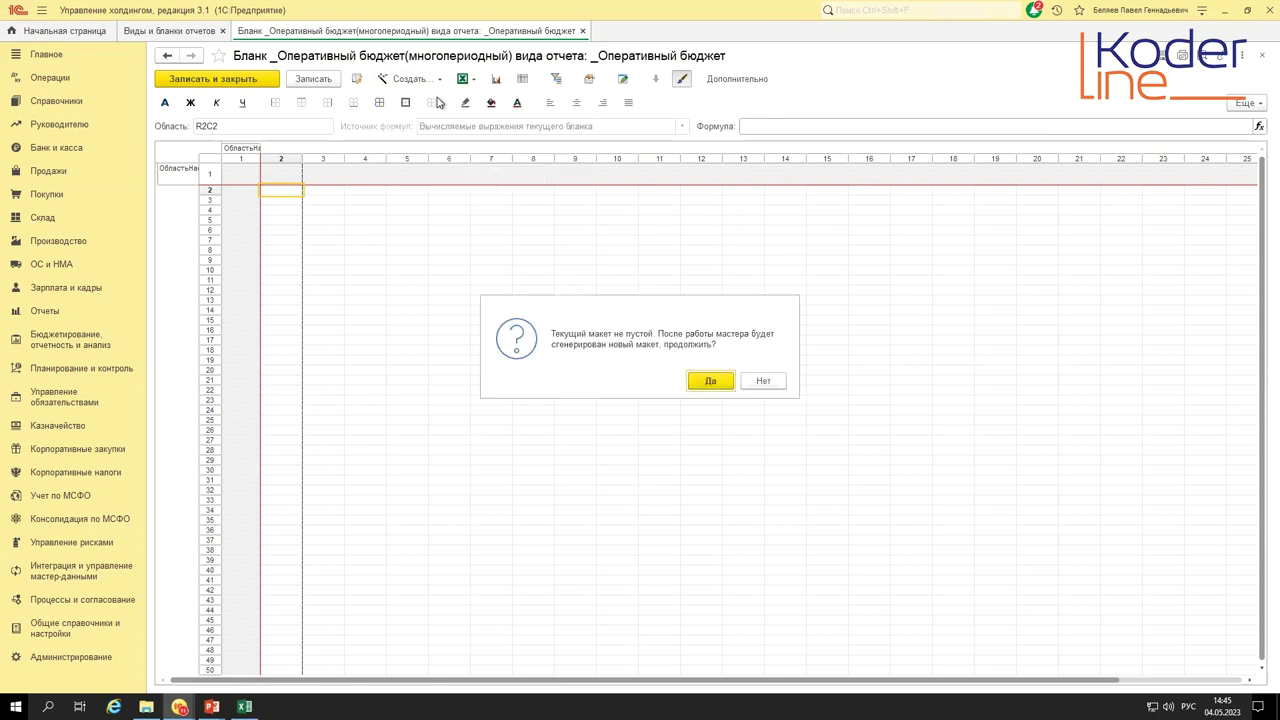
click(710, 381)
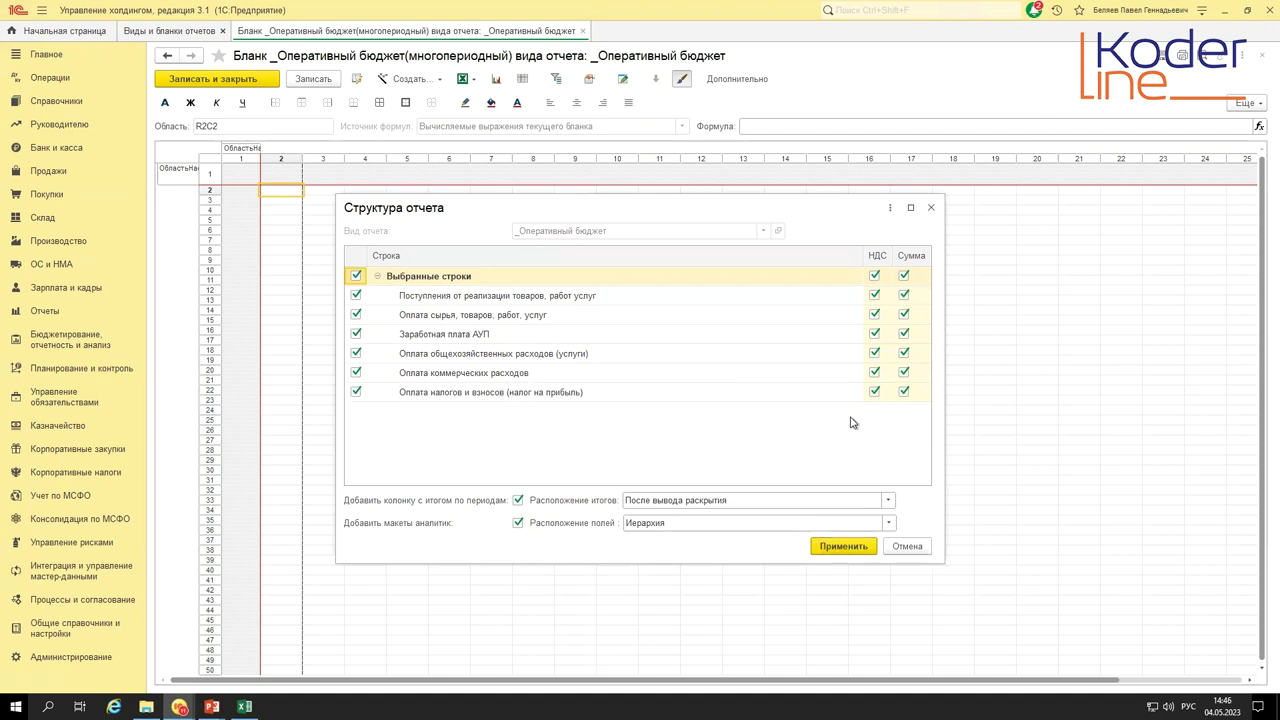
click(845, 550)
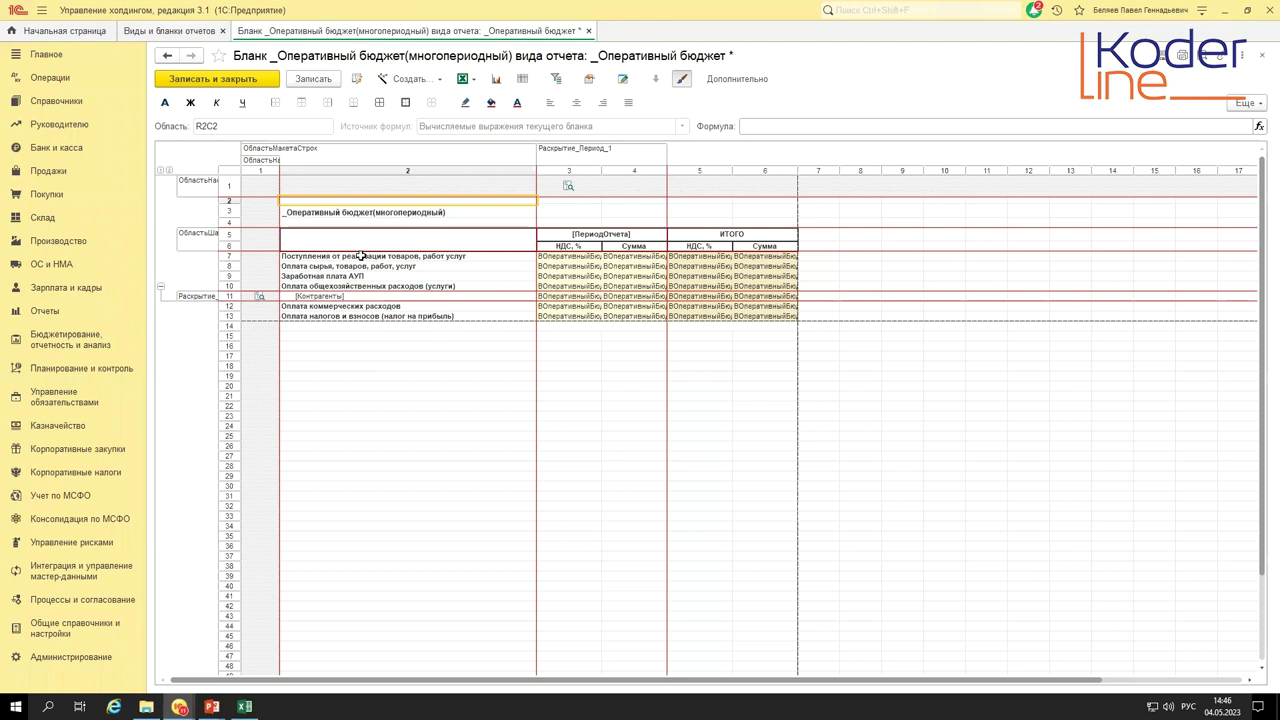
- Insert an empty column before the НДС, % column under [ПериодОтчета] in the form layout
drag(362, 256, 400, 287)
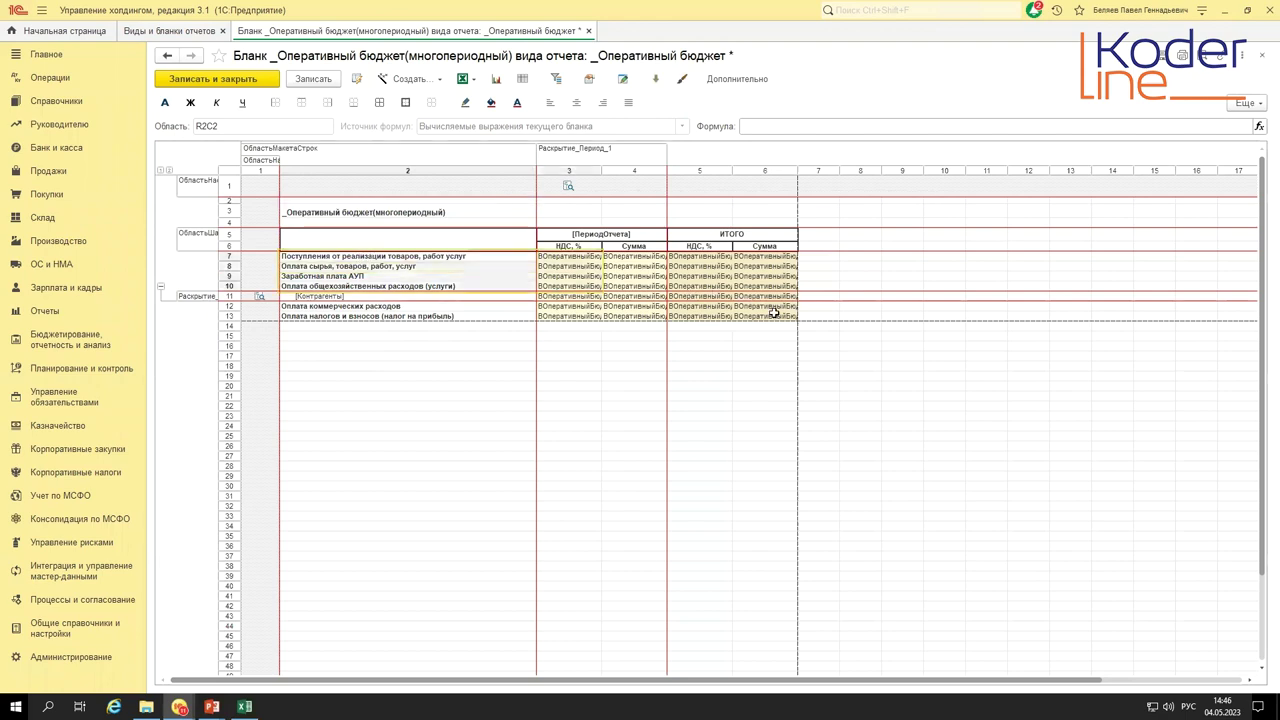
click(742, 384)
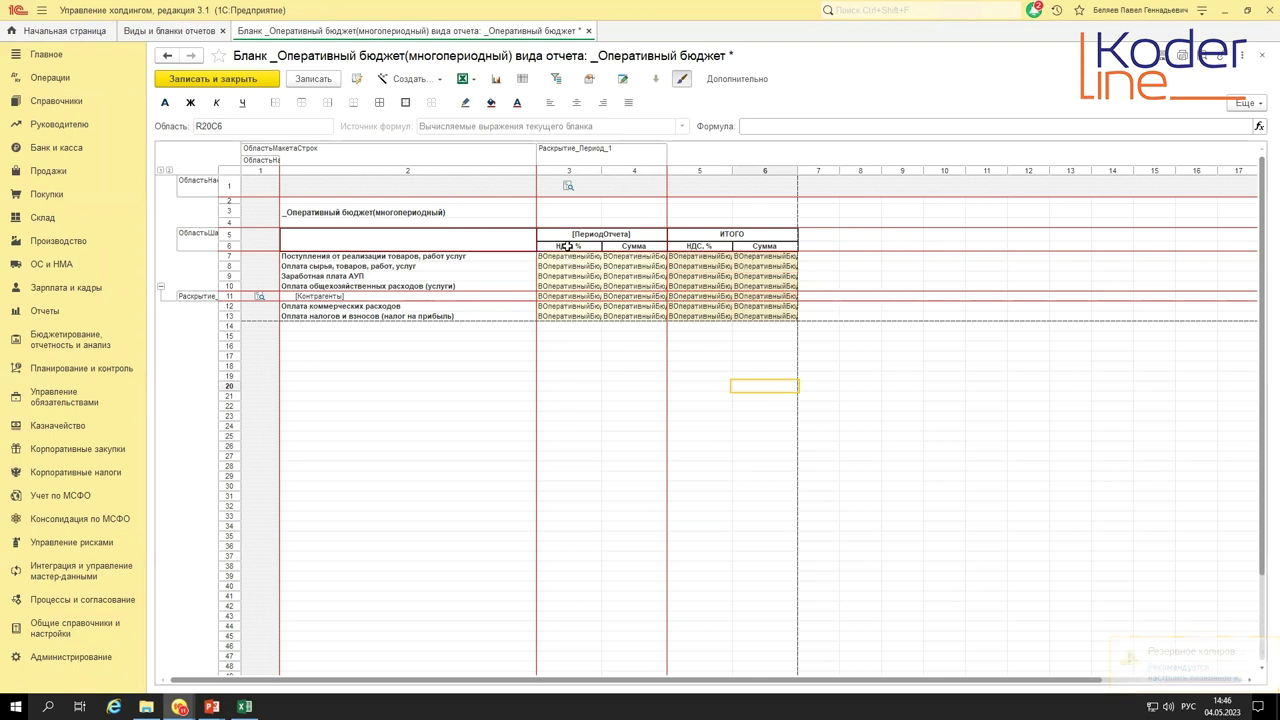
click(580, 235)
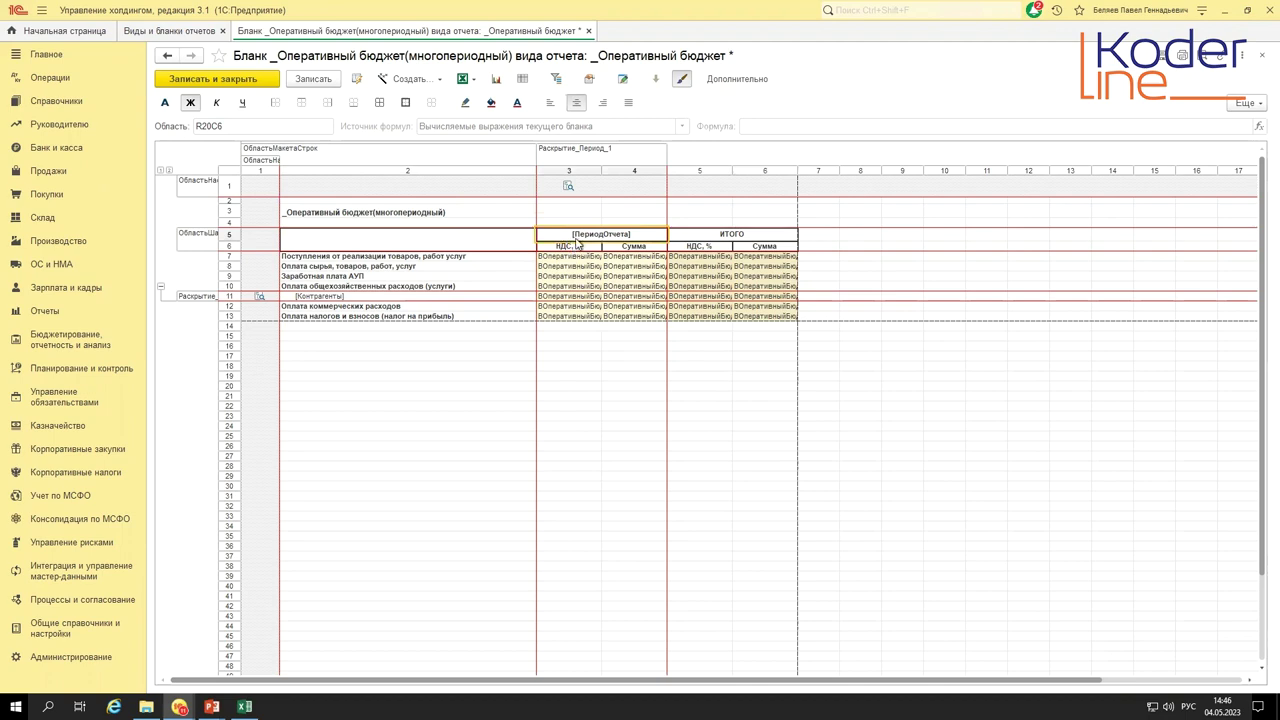
right_click(566, 169)
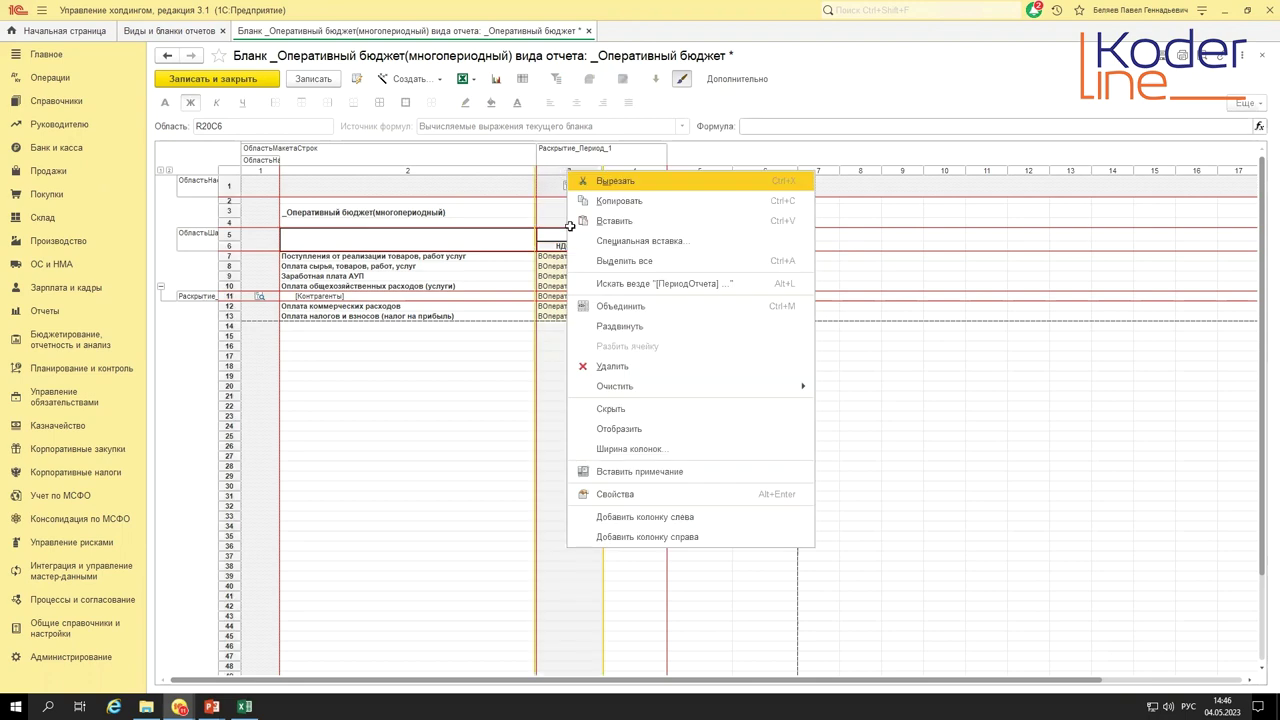
click(618, 330)
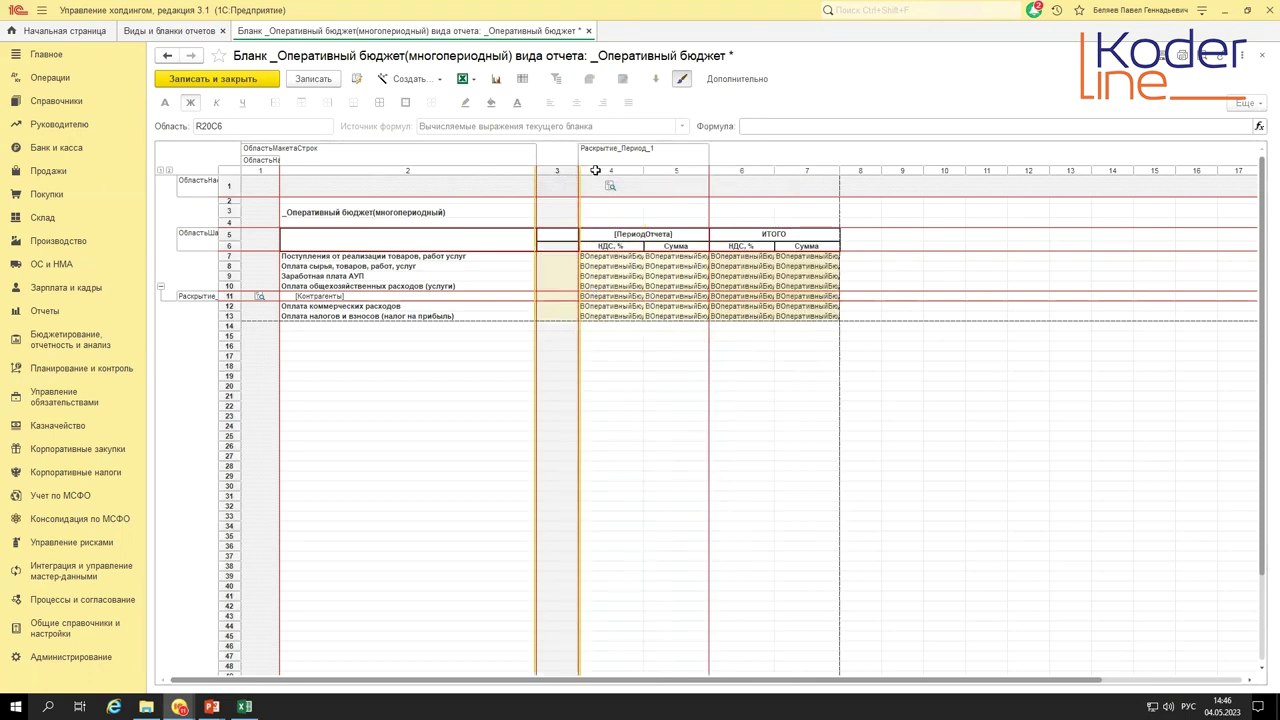
- Copy the period's НДС, % heading and its indicator cells through row 13 into the empty column 3, starting at row 6
click(604, 246)
shift+click(605, 316)
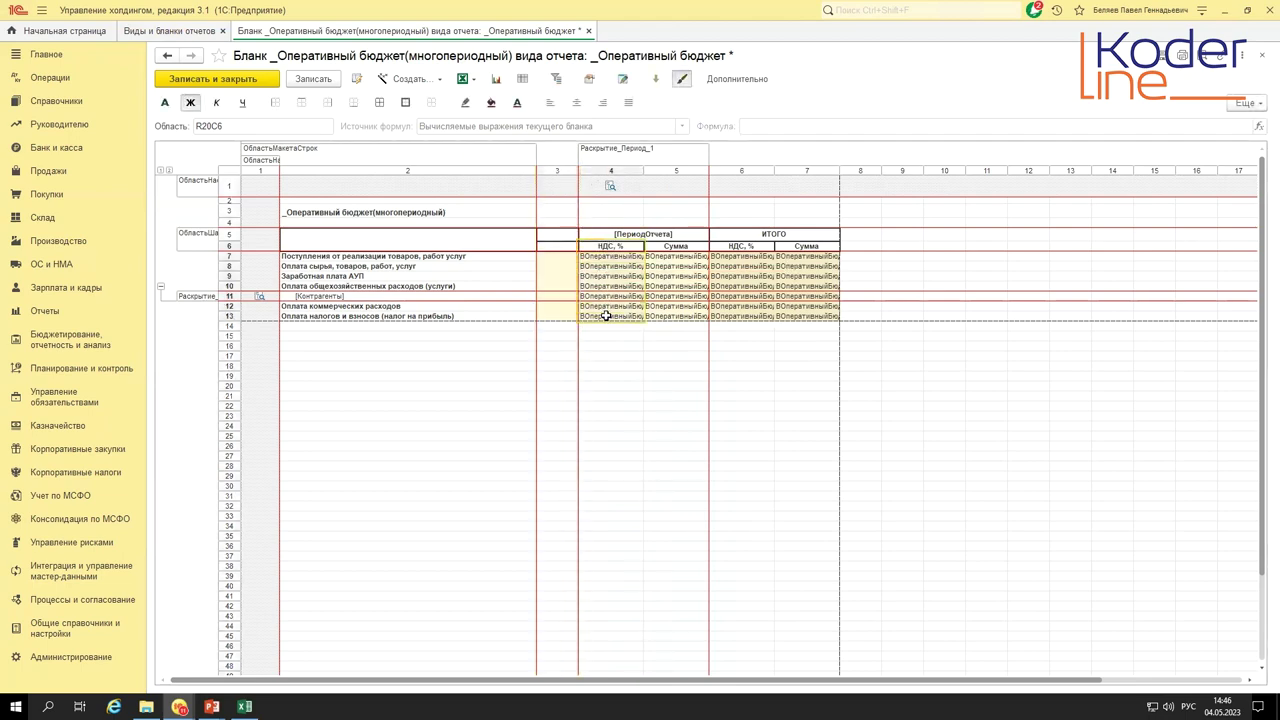
click(558, 246)
key(ctrl+v)
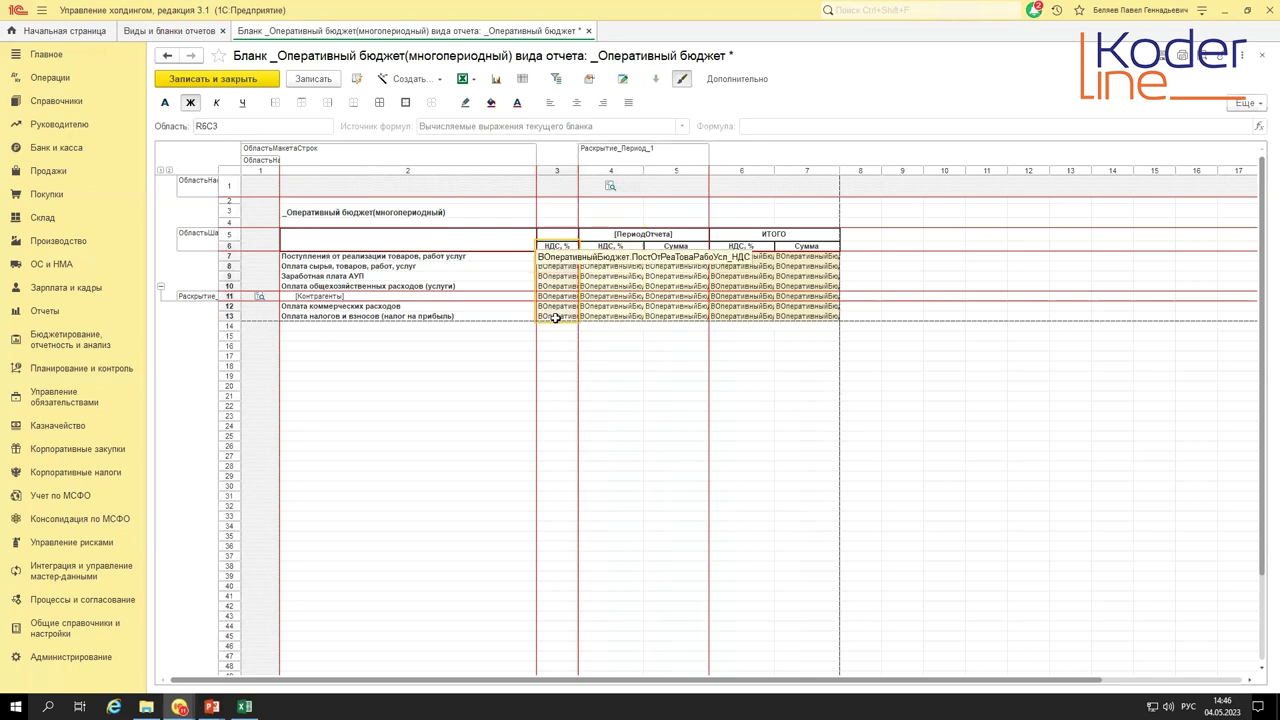
- Split the merged [ПериодОтчета] and ИТОГО header cells horizontally so each column has its own header cell
right_click(636, 234)
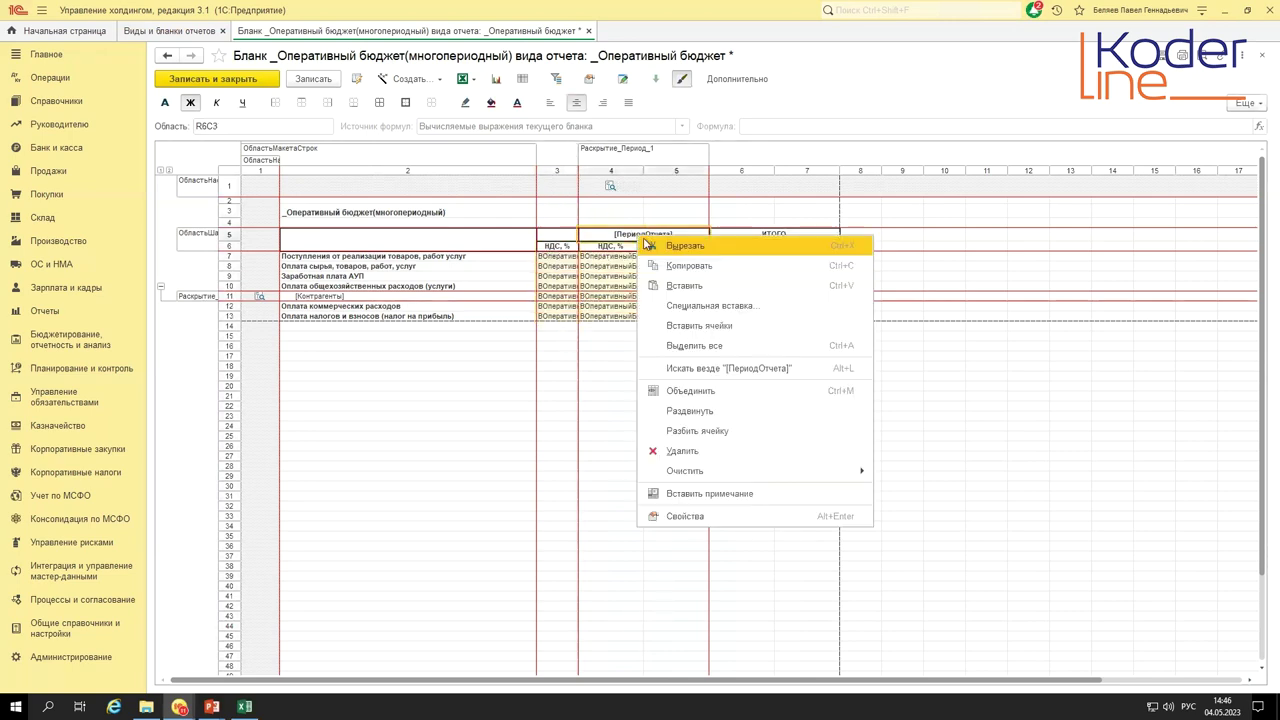
click(700, 431)
click(686, 352)
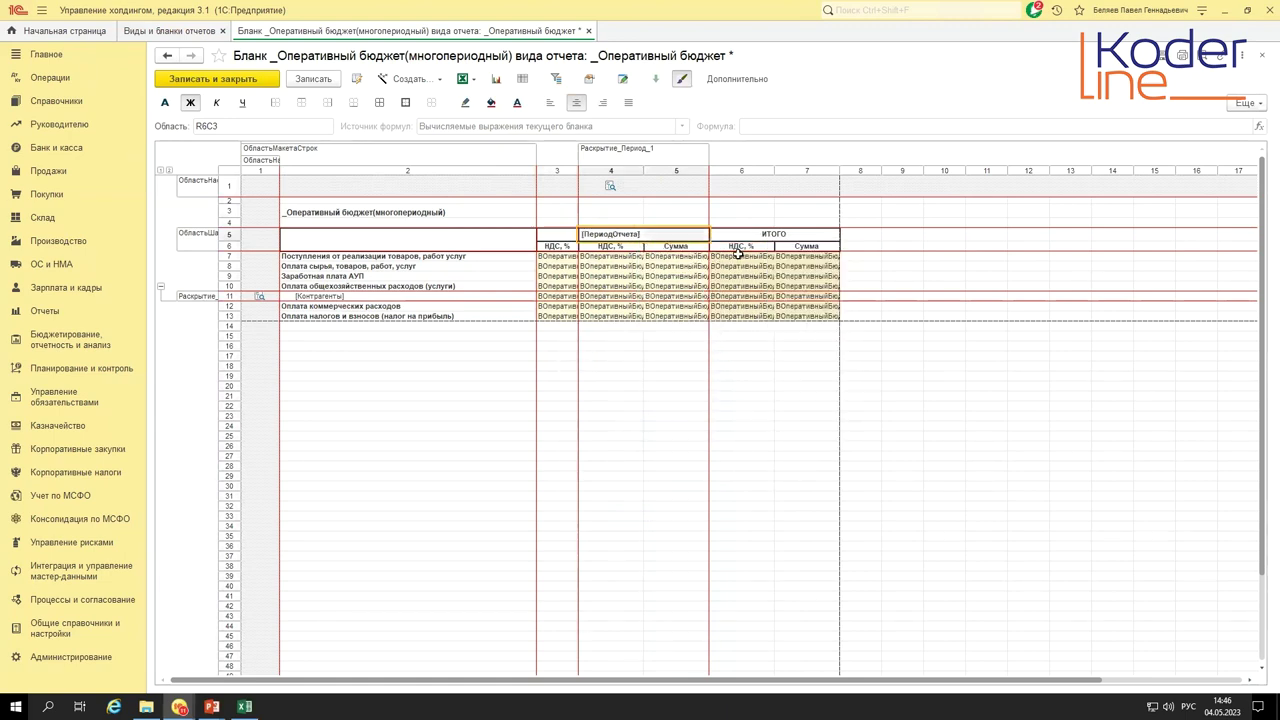
right_click(756, 235)
click(830, 431)
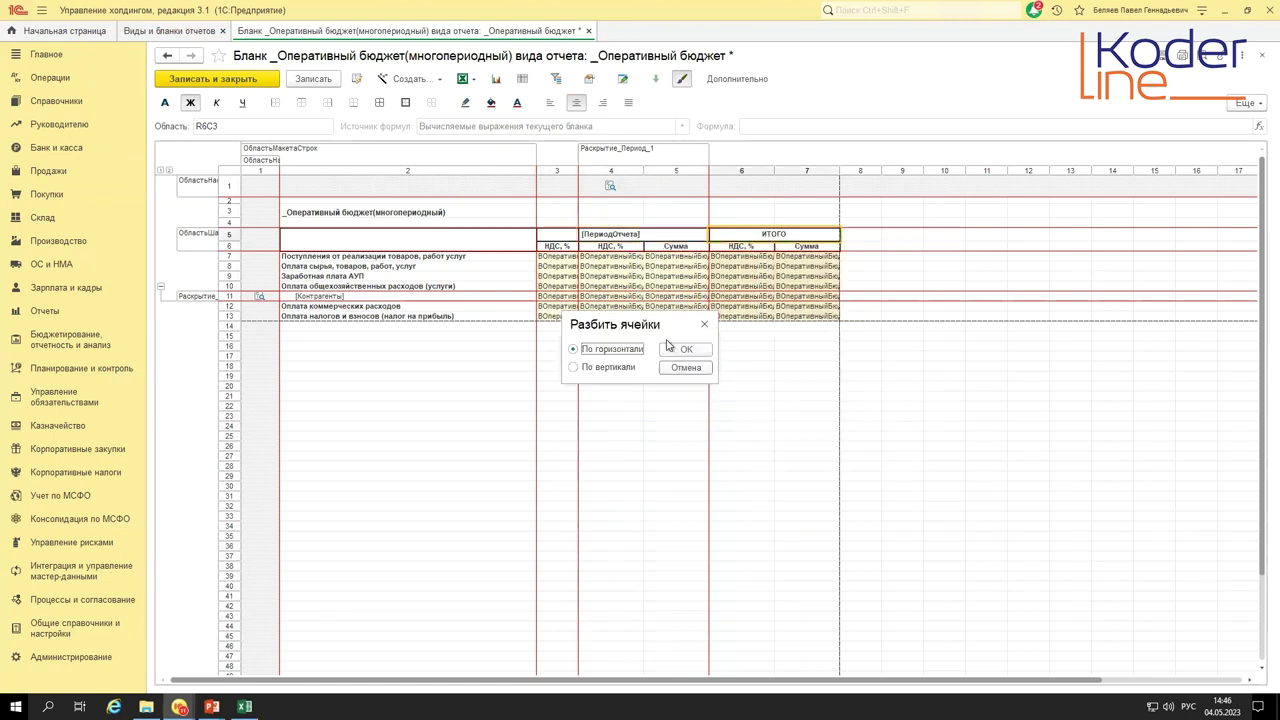
click(686, 352)
- Fill the empty header cells above the two Сумма columns with ИТОГО and [ПериодОтчета] respectively
click(745, 234)
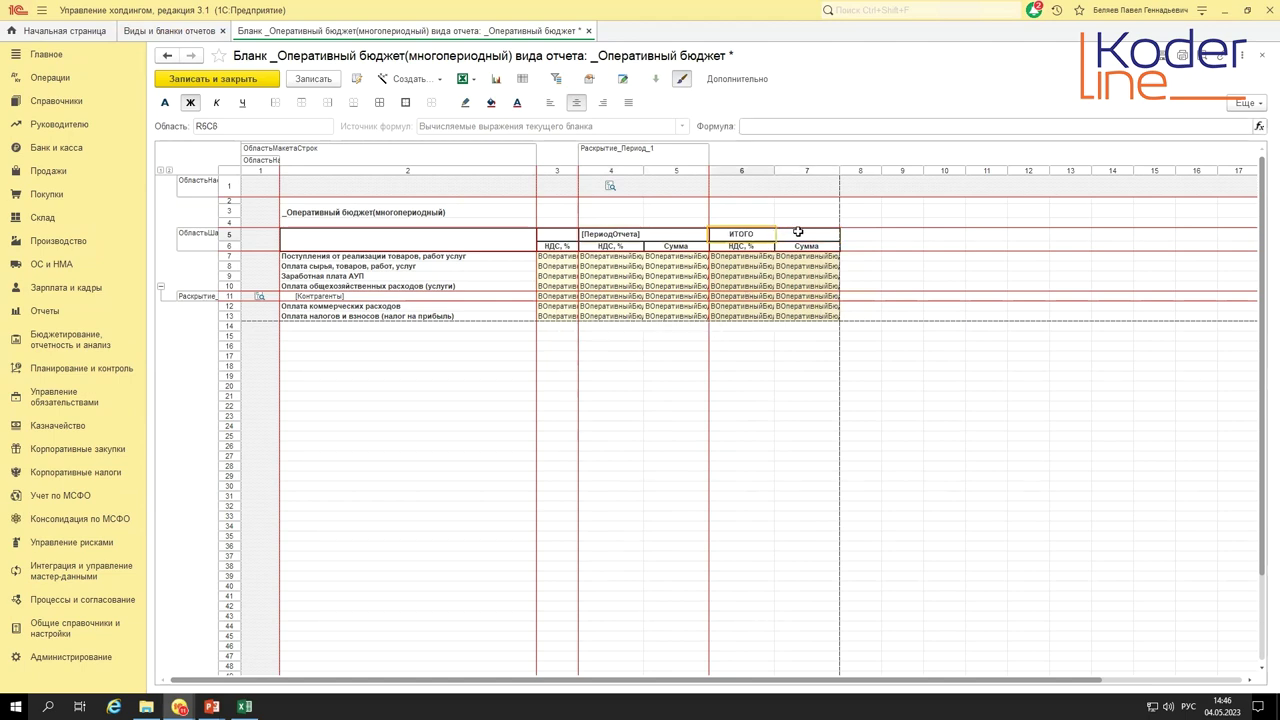
click(798, 232)
text(ИТОГО)
click(620, 233)
click(676, 233)
text([ПериодОтчета])
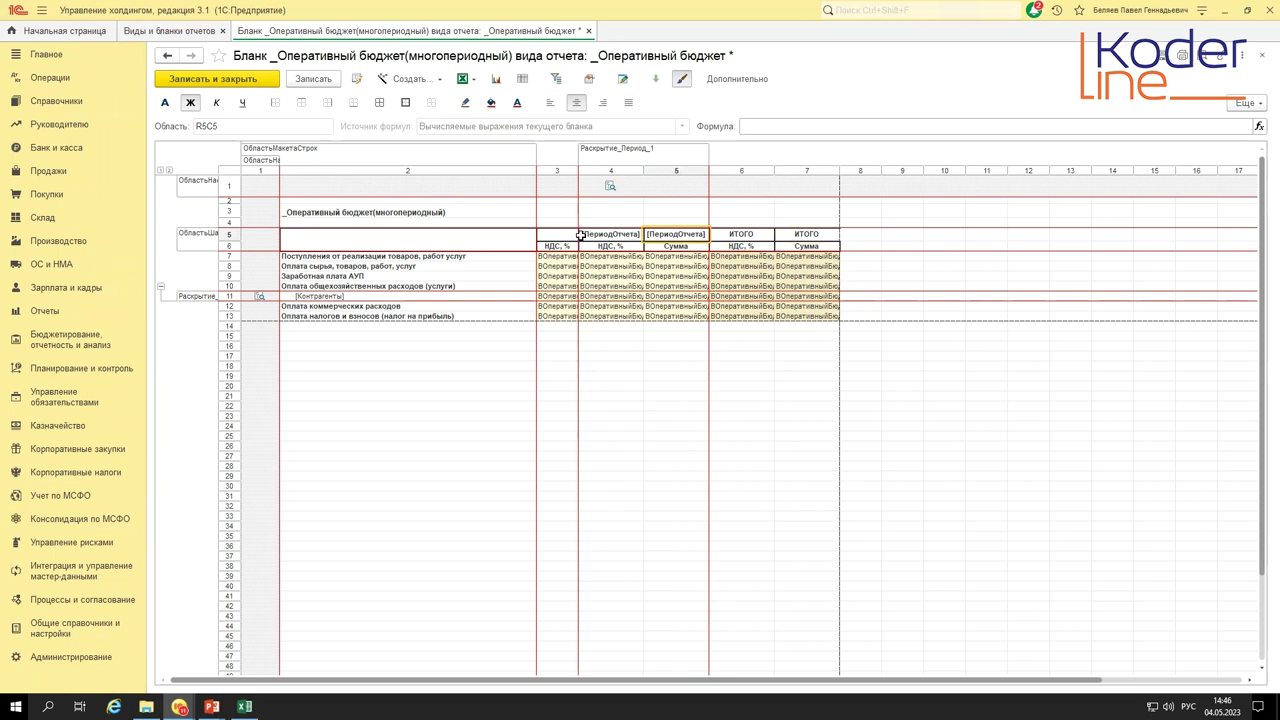
- Start an Область аналитического раскрытия for column 3 with one column in the expansion area, and add Период as its analytic
click(562, 168)
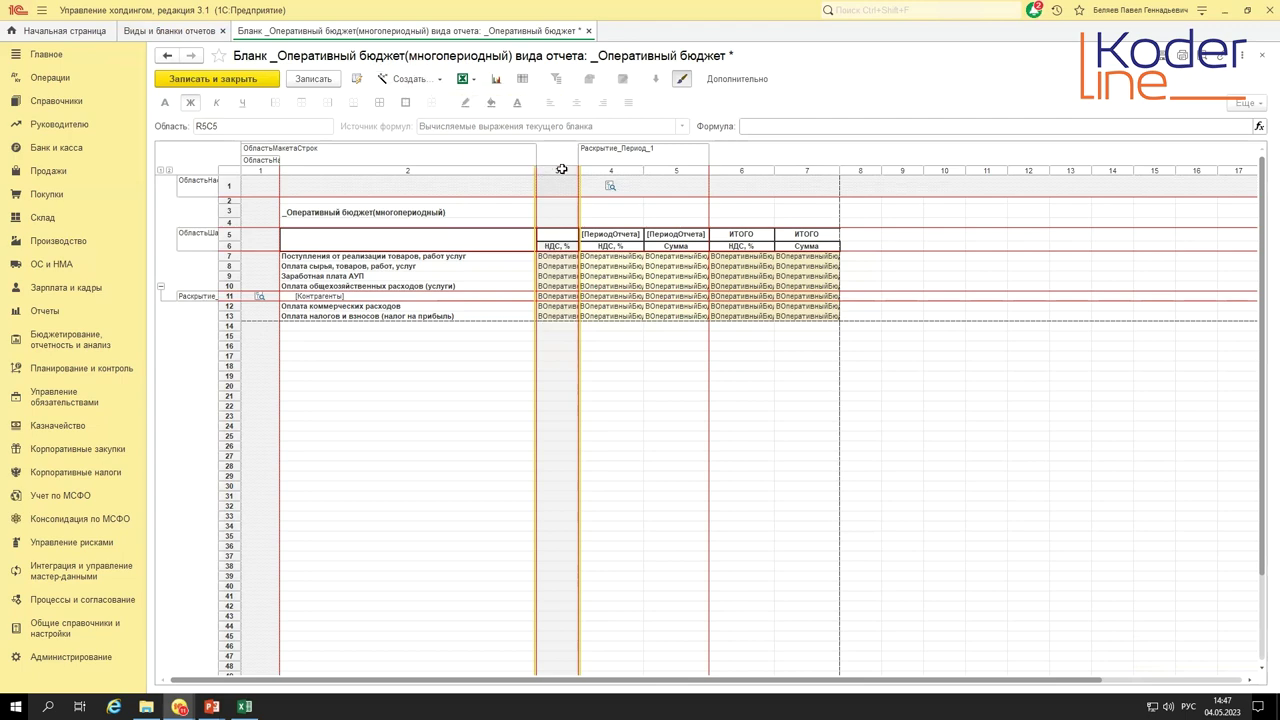
click(412, 80)
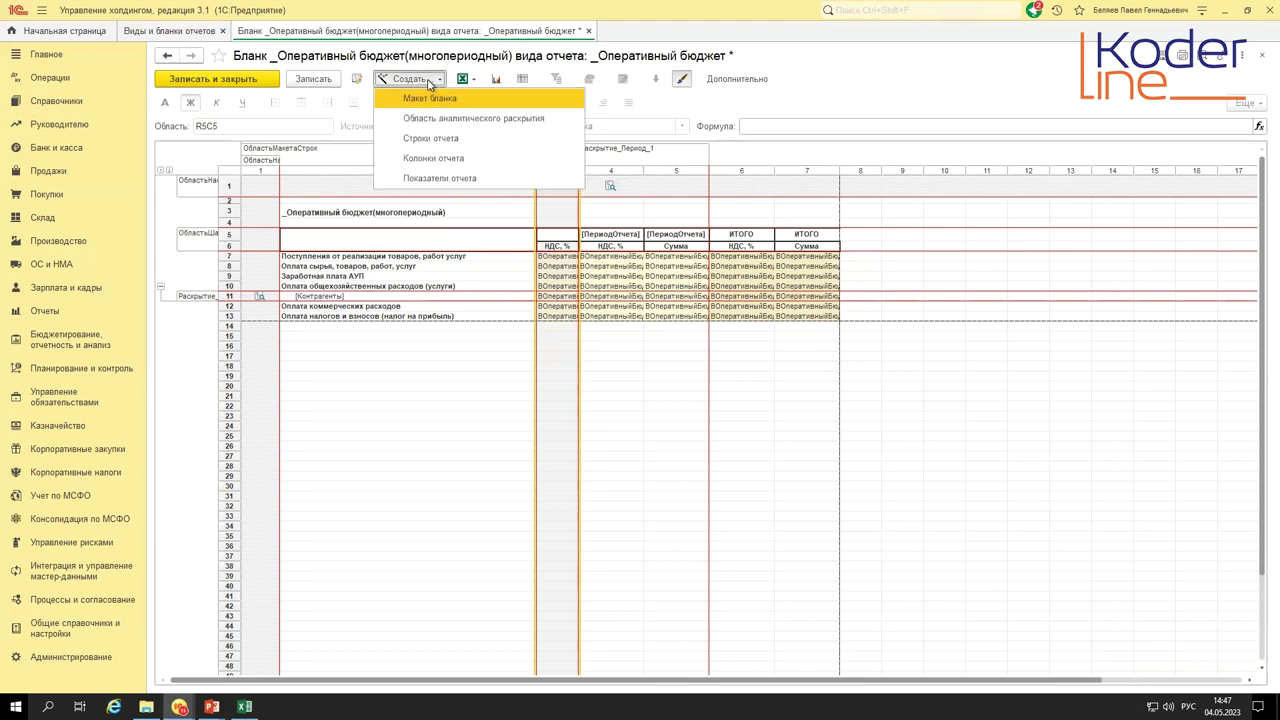
click(437, 124)
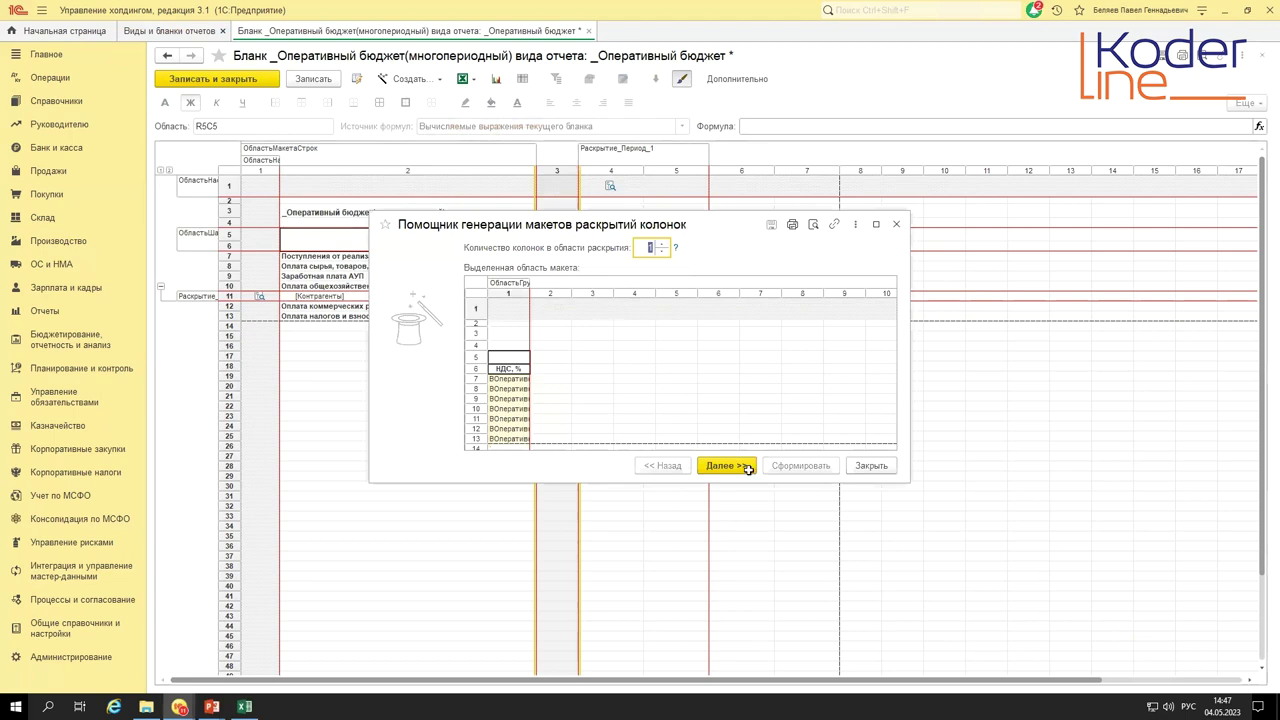
click(729, 468)
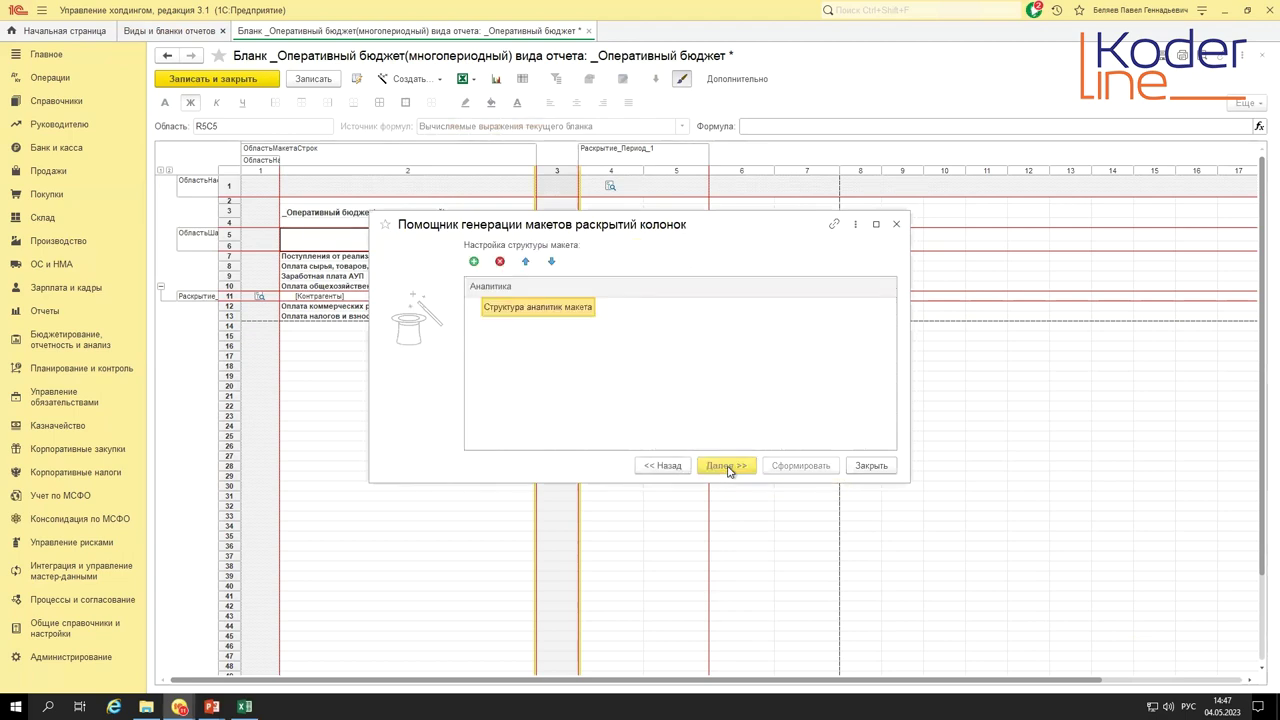
click(474, 261)
click(487, 236)
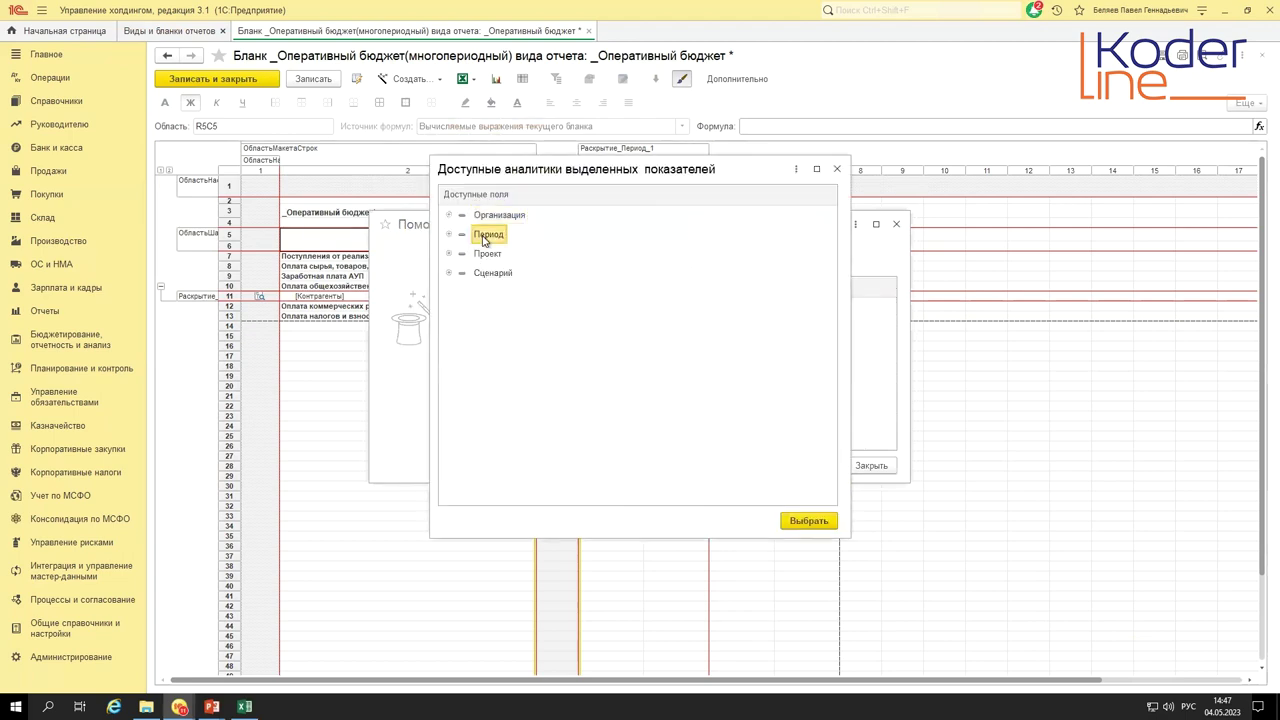
double_click(486, 237)
click(726, 465)
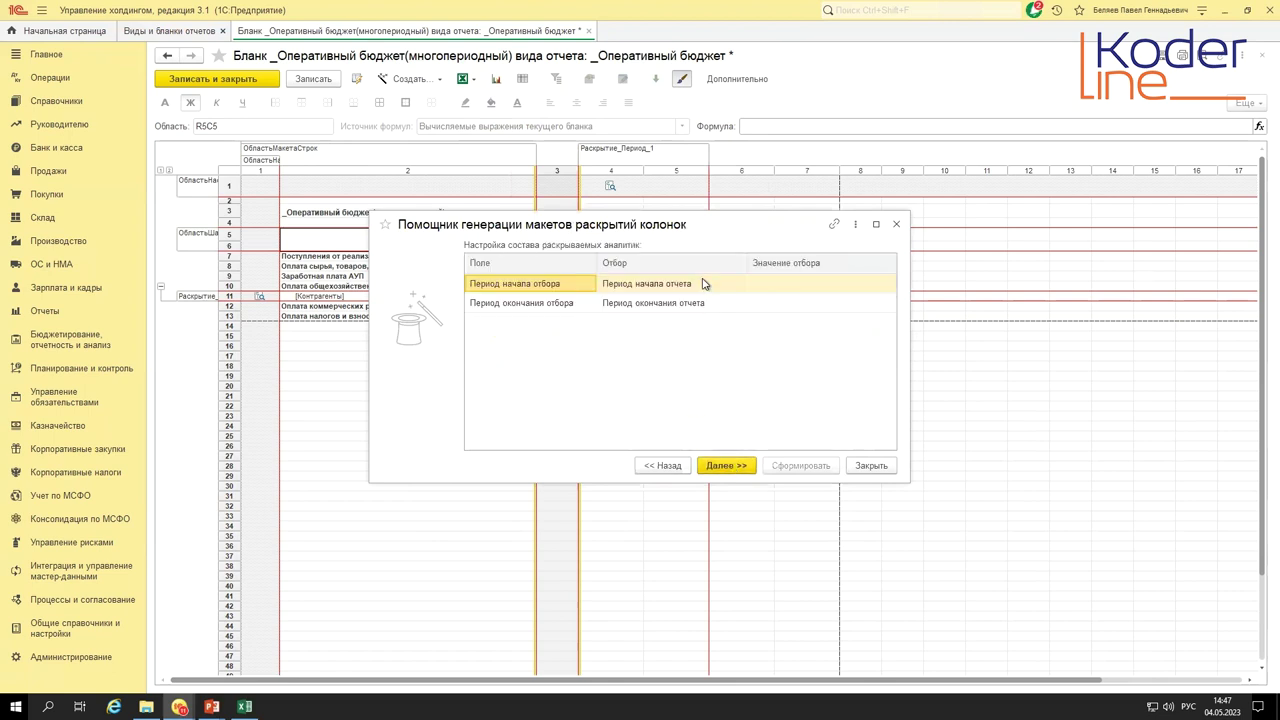
- Set the Период окончания отбора filter to Период начала отчета and generate the column expansion layout
click(670, 288)
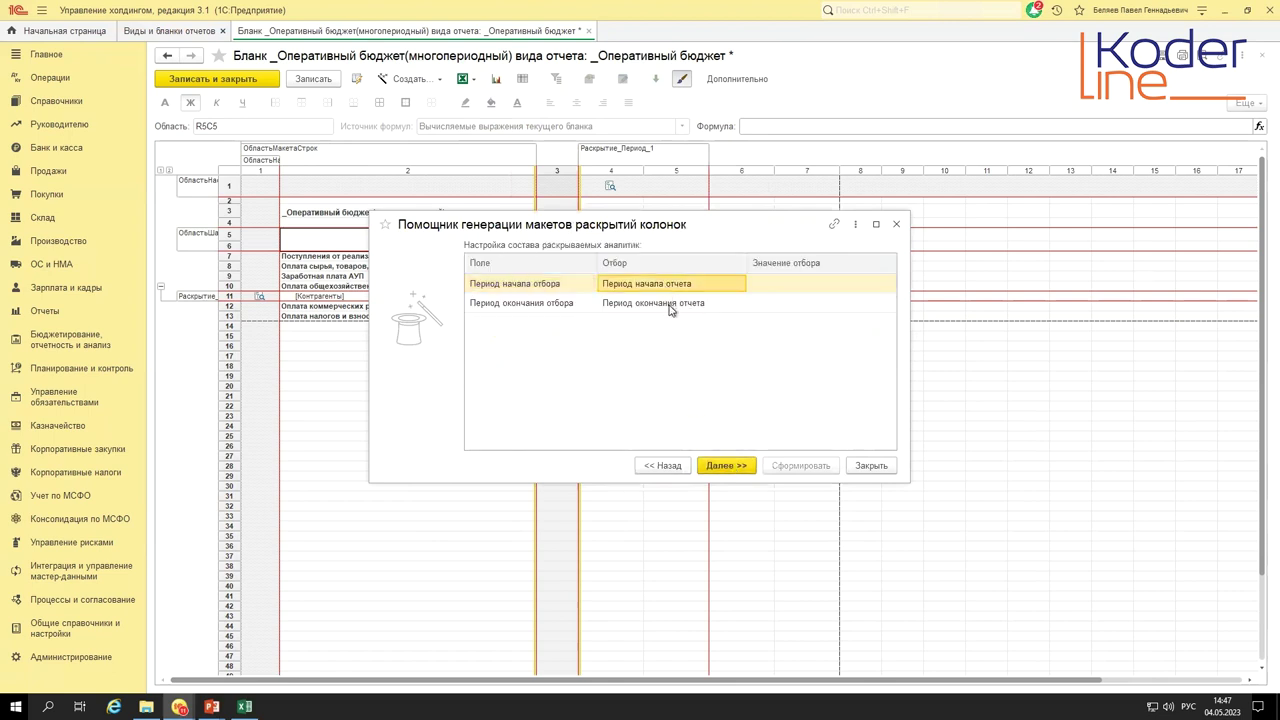
click(670, 308)
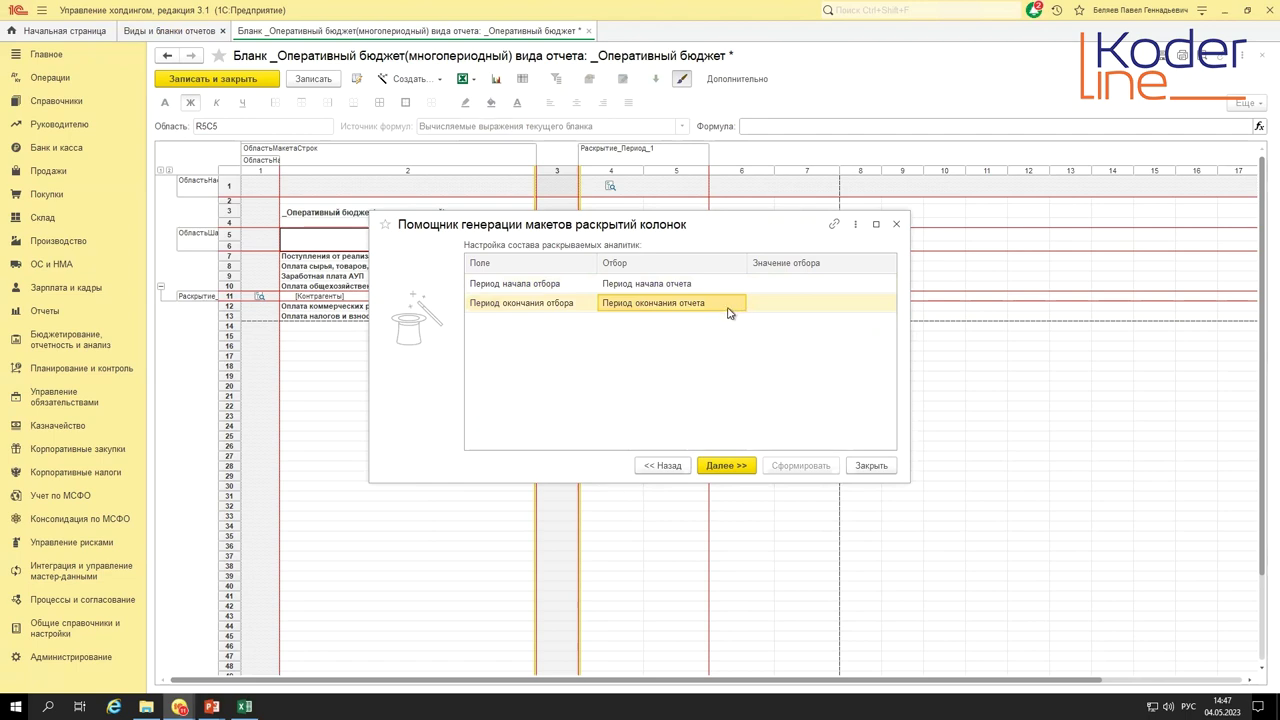
click(729, 312)
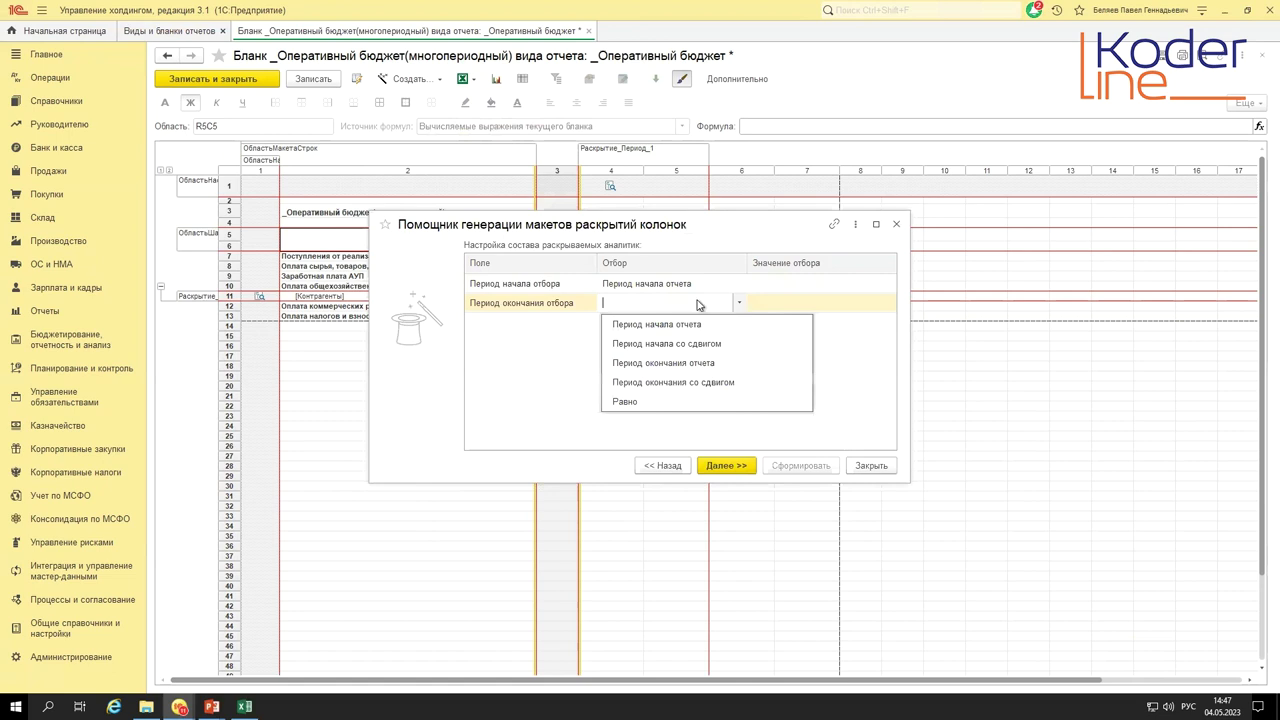
click(698, 326)
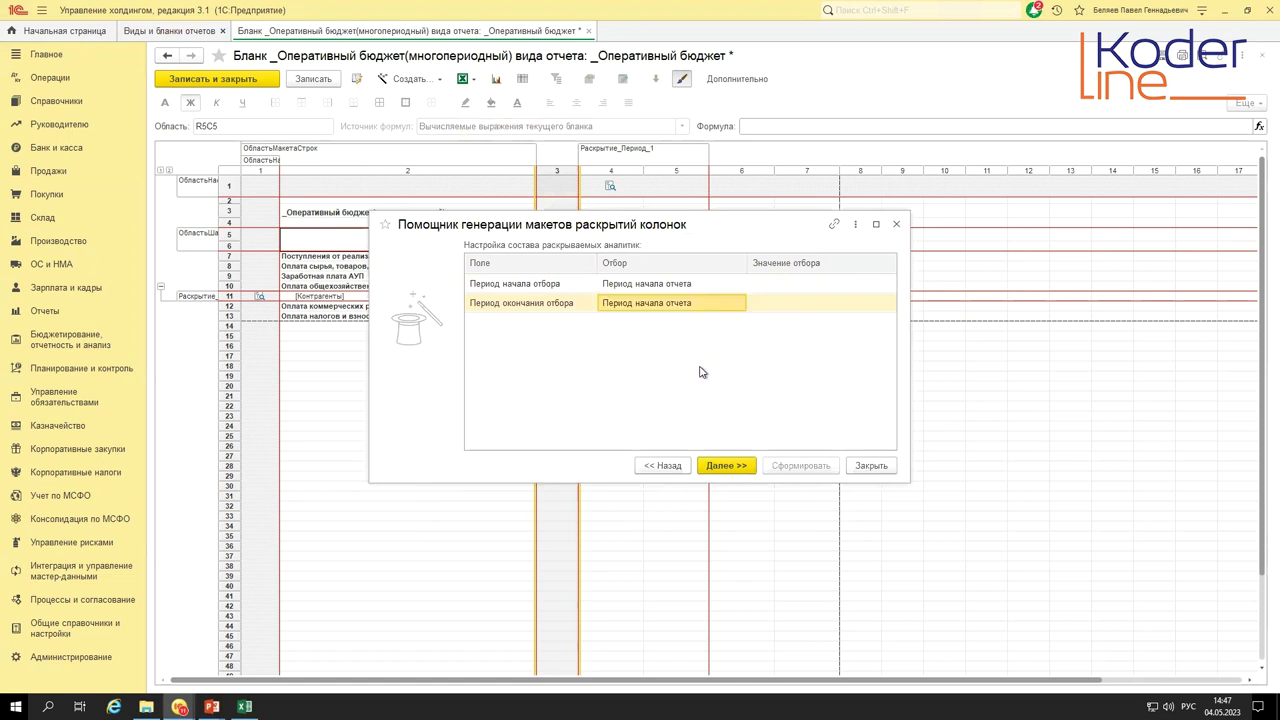
click(556, 308)
click(690, 308)
click(726, 466)
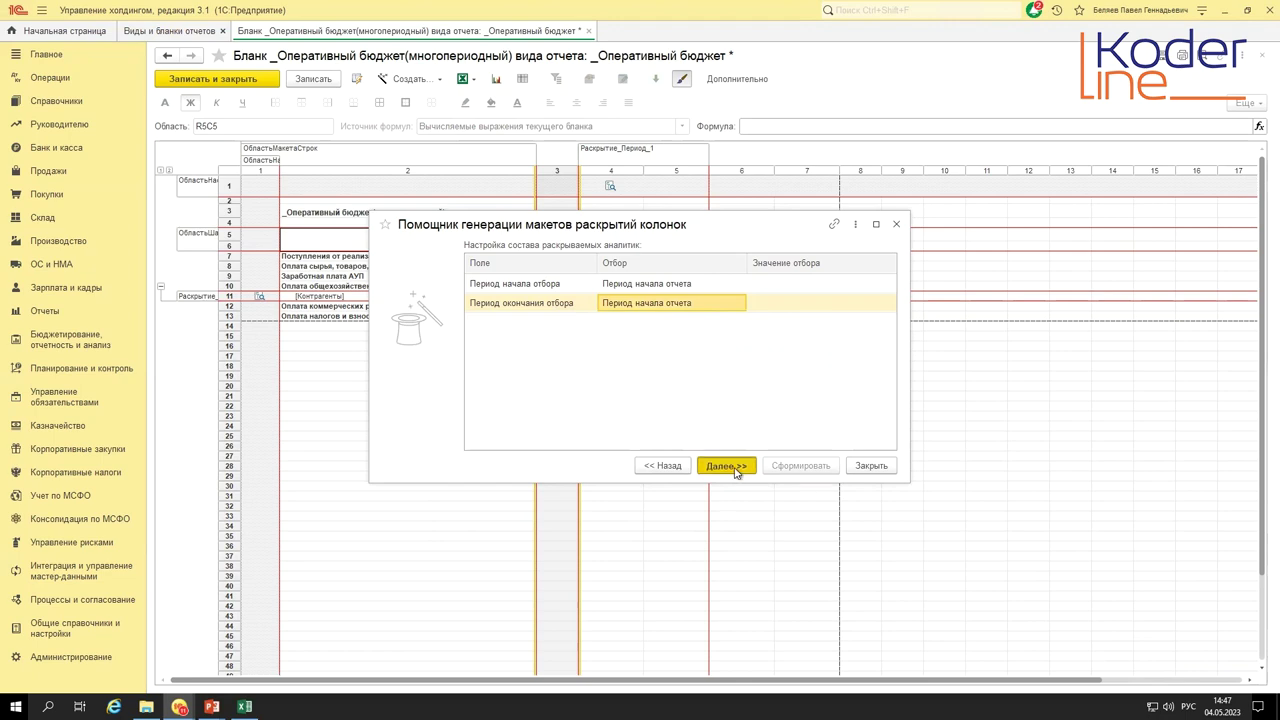
click(726, 466)
click(802, 468)
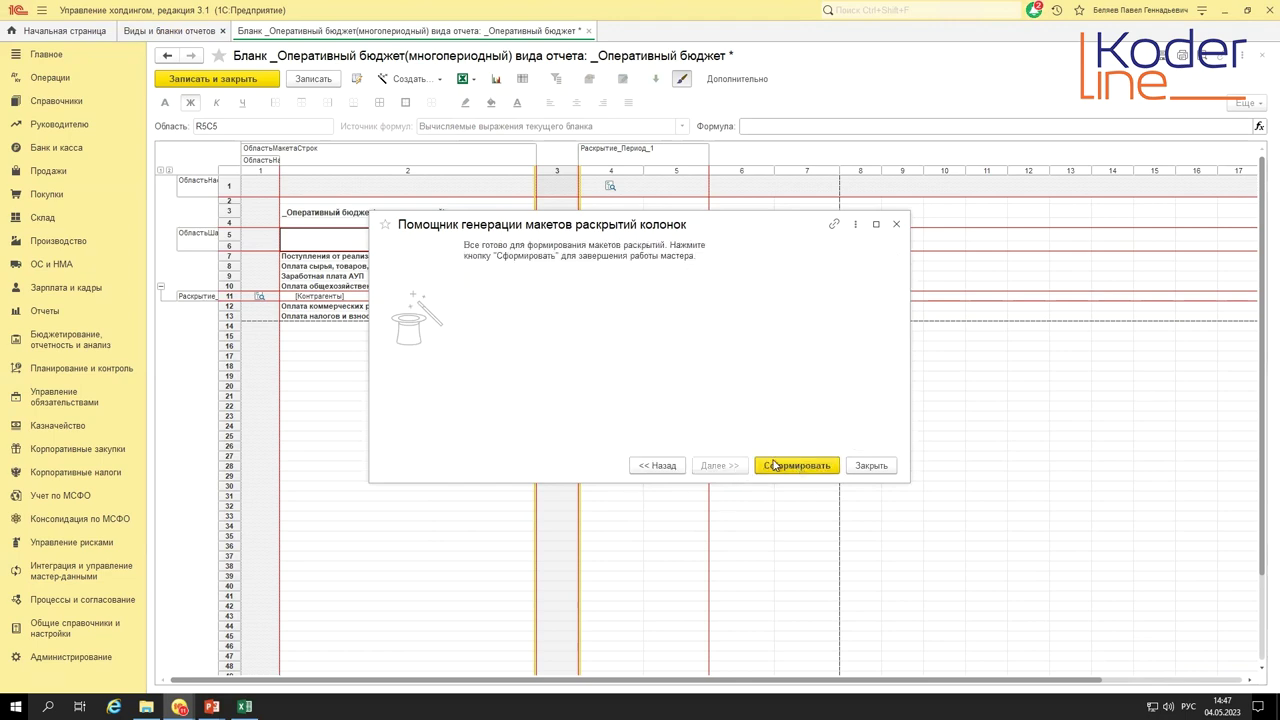
click(557, 250)
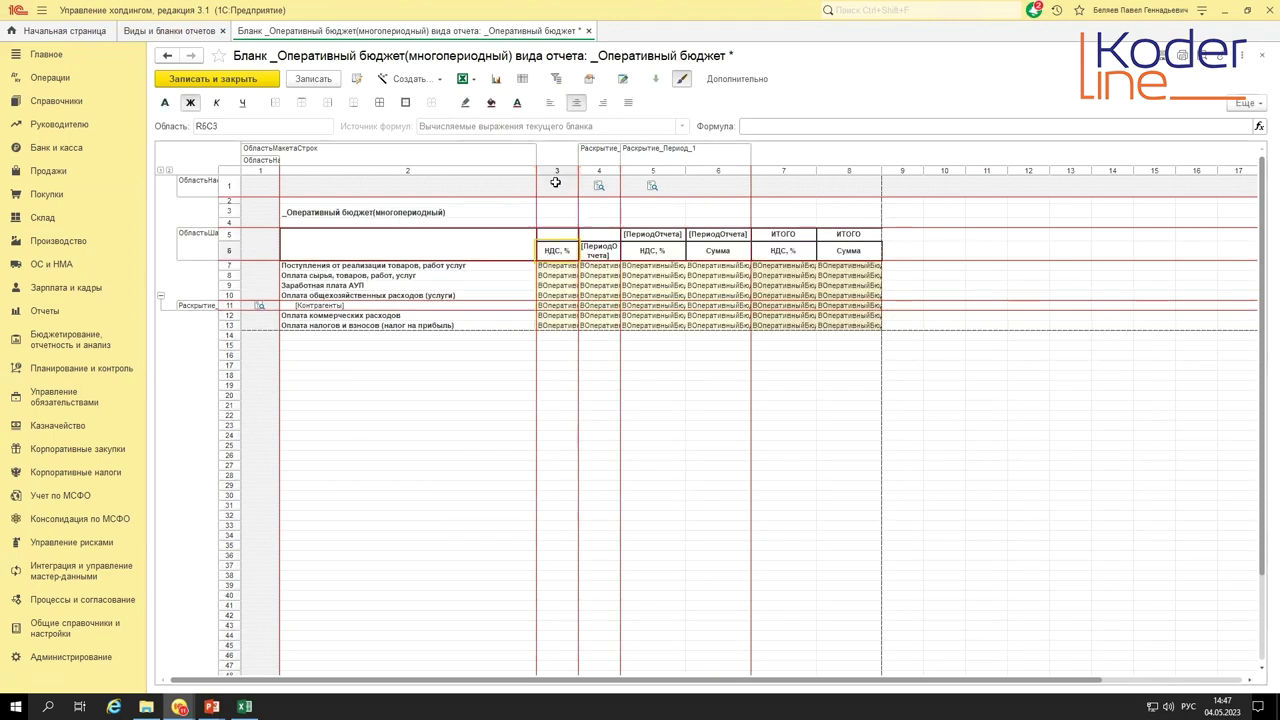
- Delete column 3, the separate НДС, % column in front of the period expansion columns
click(555, 169)
right_click(555, 169)
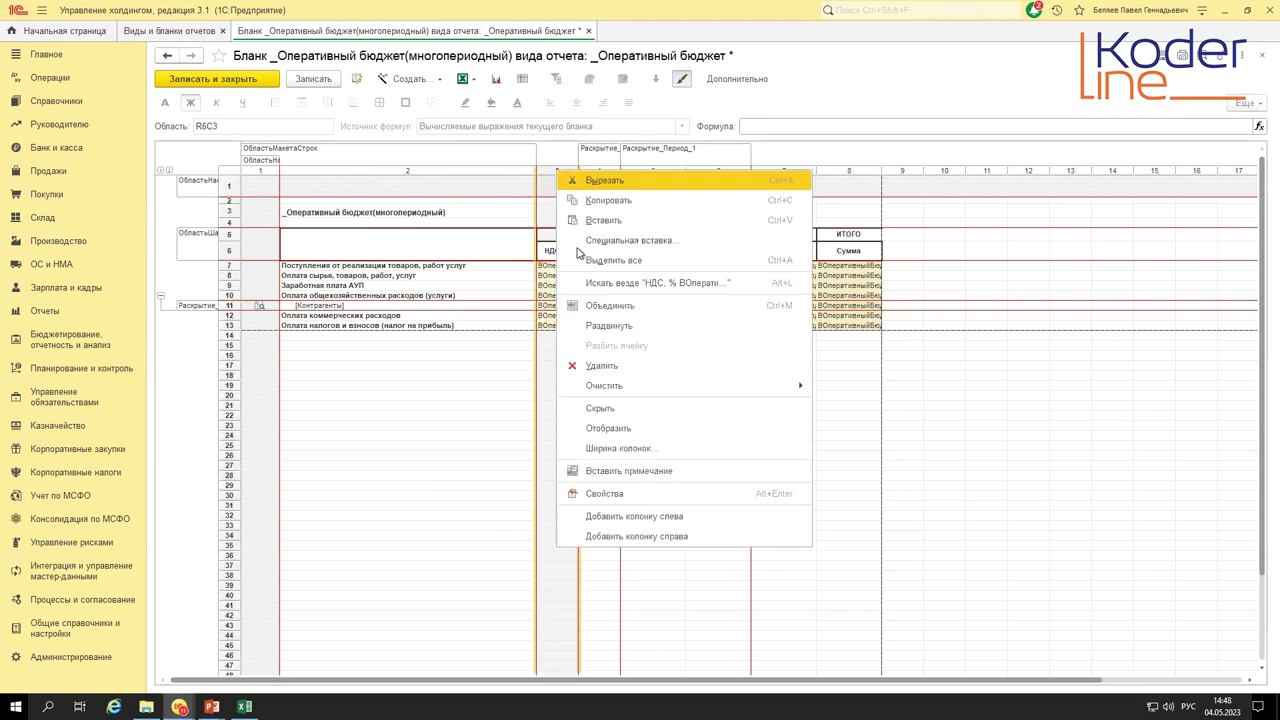
click(609, 366)
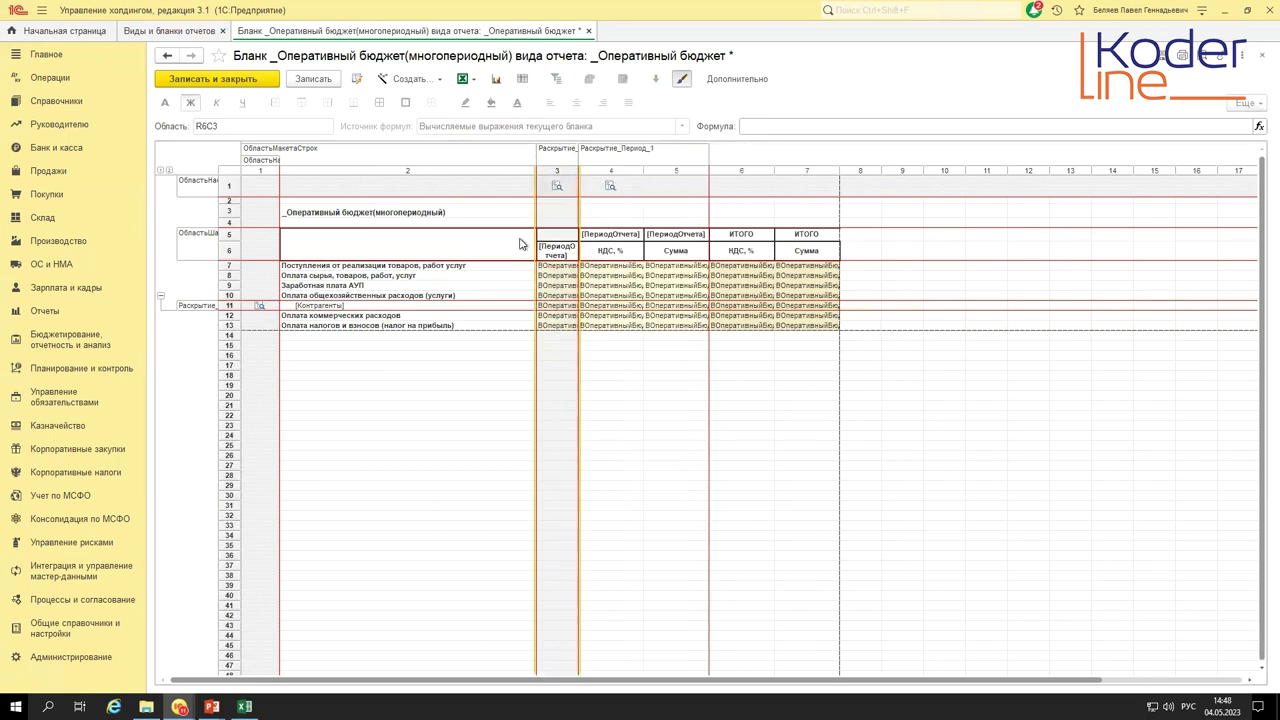
- Enter НДС, % in the row 5 header cell of column 3 and clear the [ПериодОтчета] cell beneath it
click(598, 256)
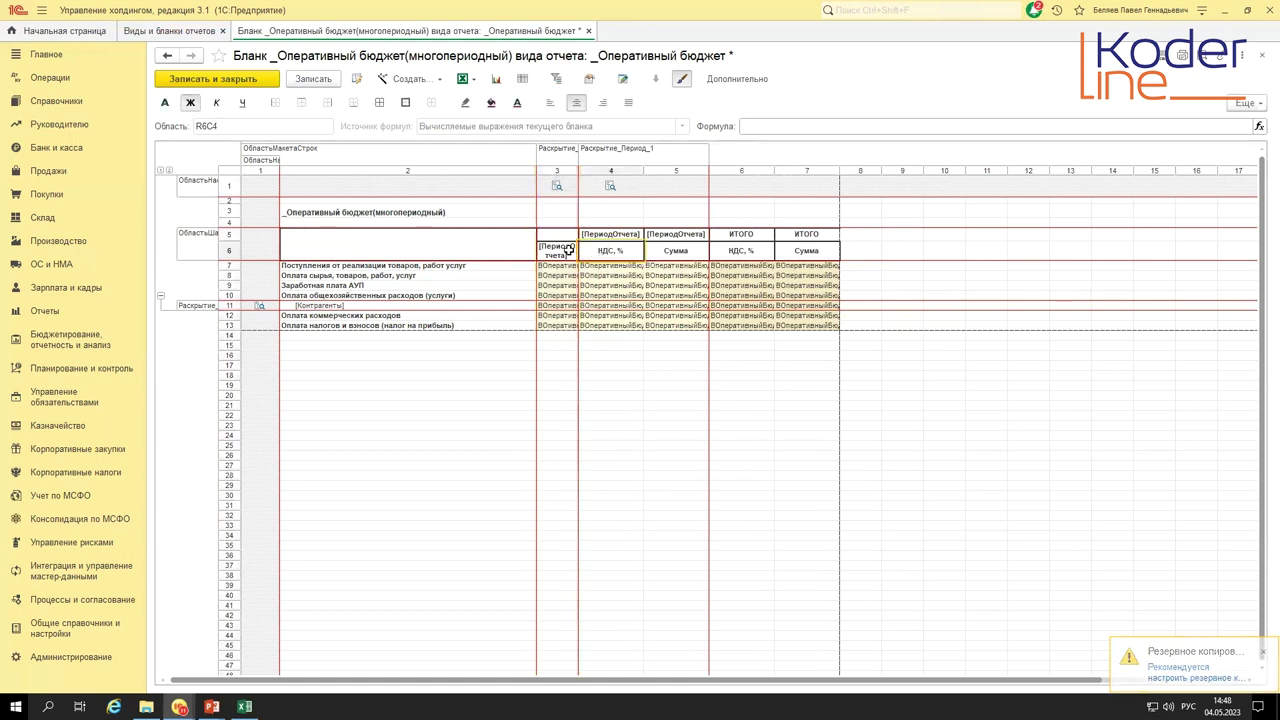
click(556, 250)
key(Up)
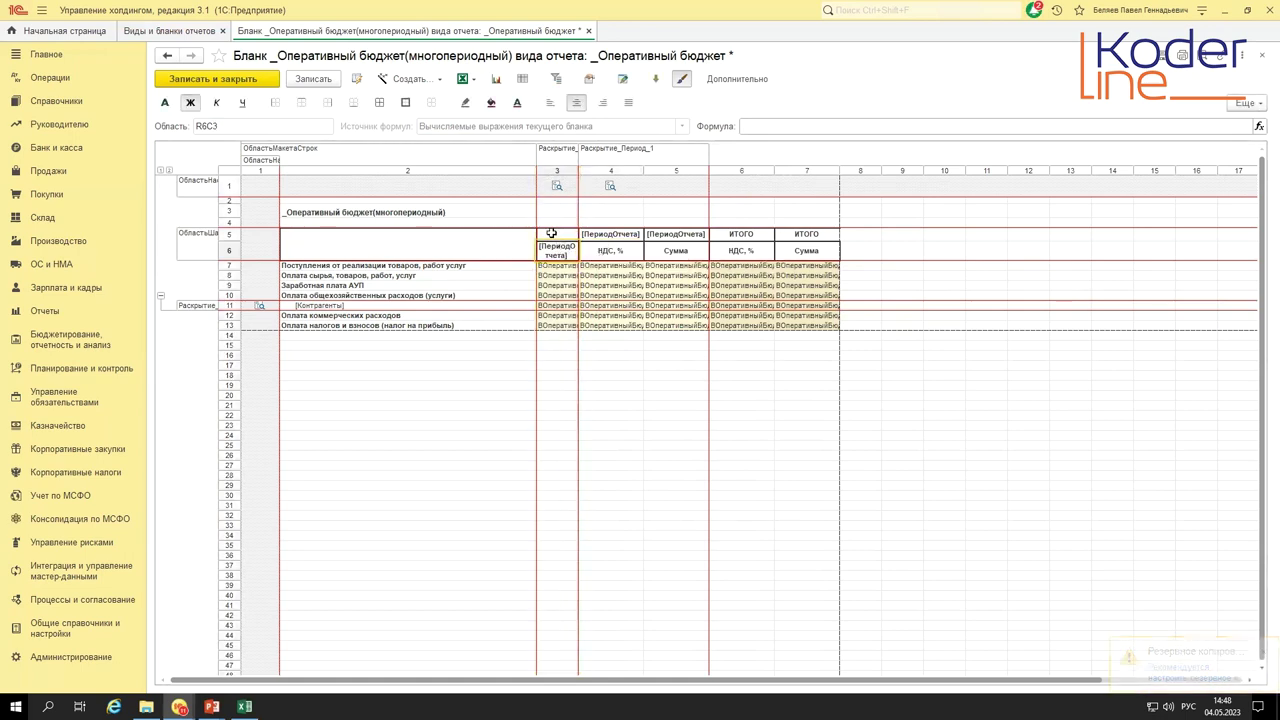
text(НДС, %)
click(564, 250)
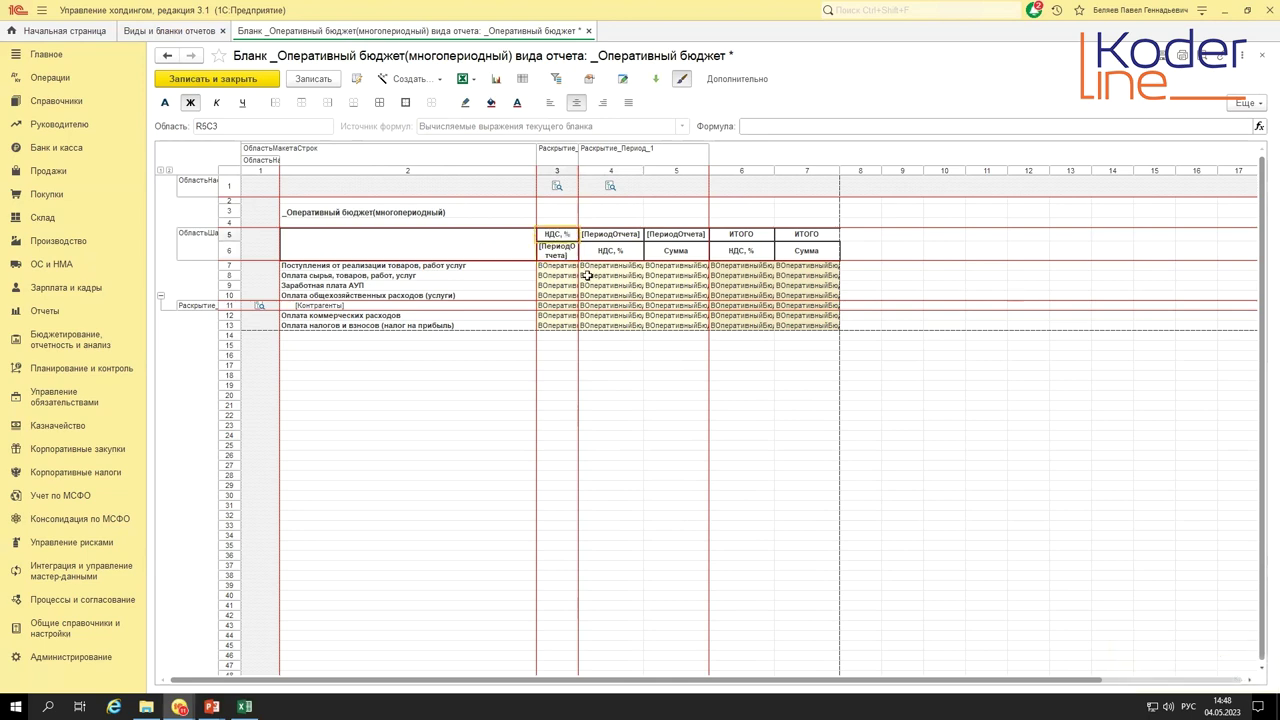
key(Delete)
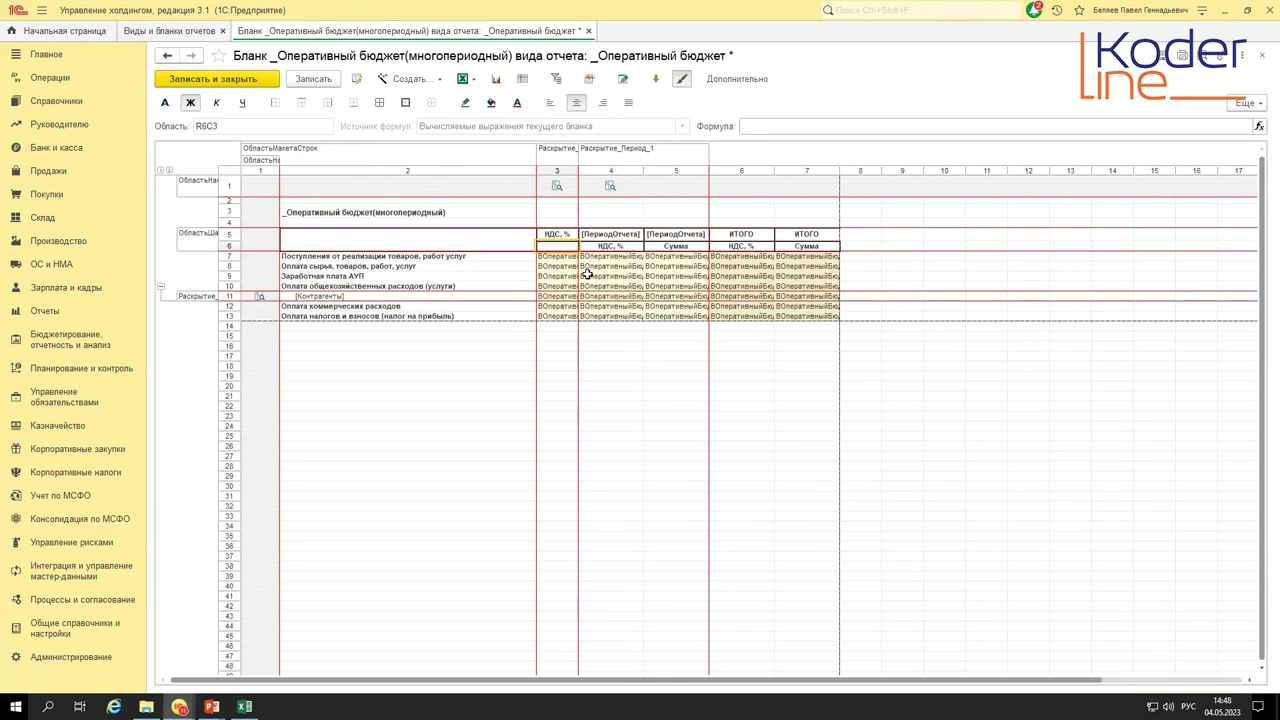
- Copy the [ПериодОтчета] Сумма column, rows 5 to 13, over the НДС, % column 4
click(631, 236)
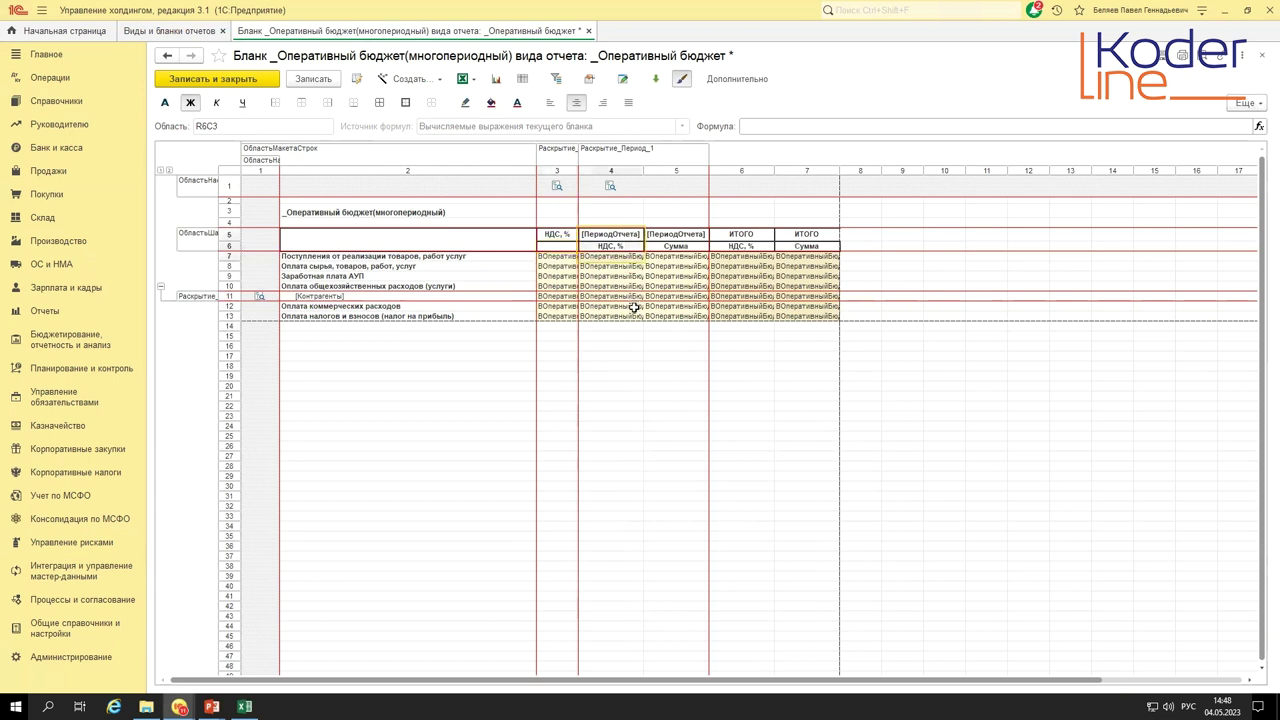
drag(634, 308, 634, 316)
drag(677, 247, 677, 318)
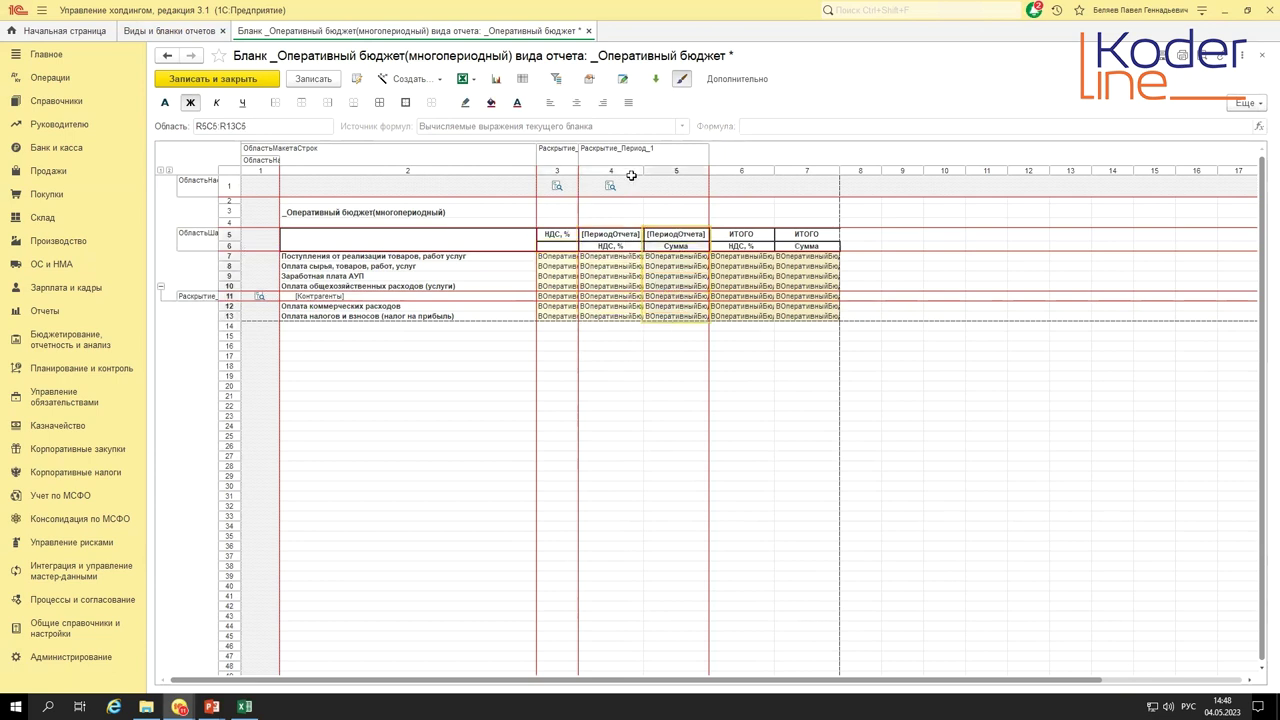
click(622, 234)
drag(622, 234, 622, 258)
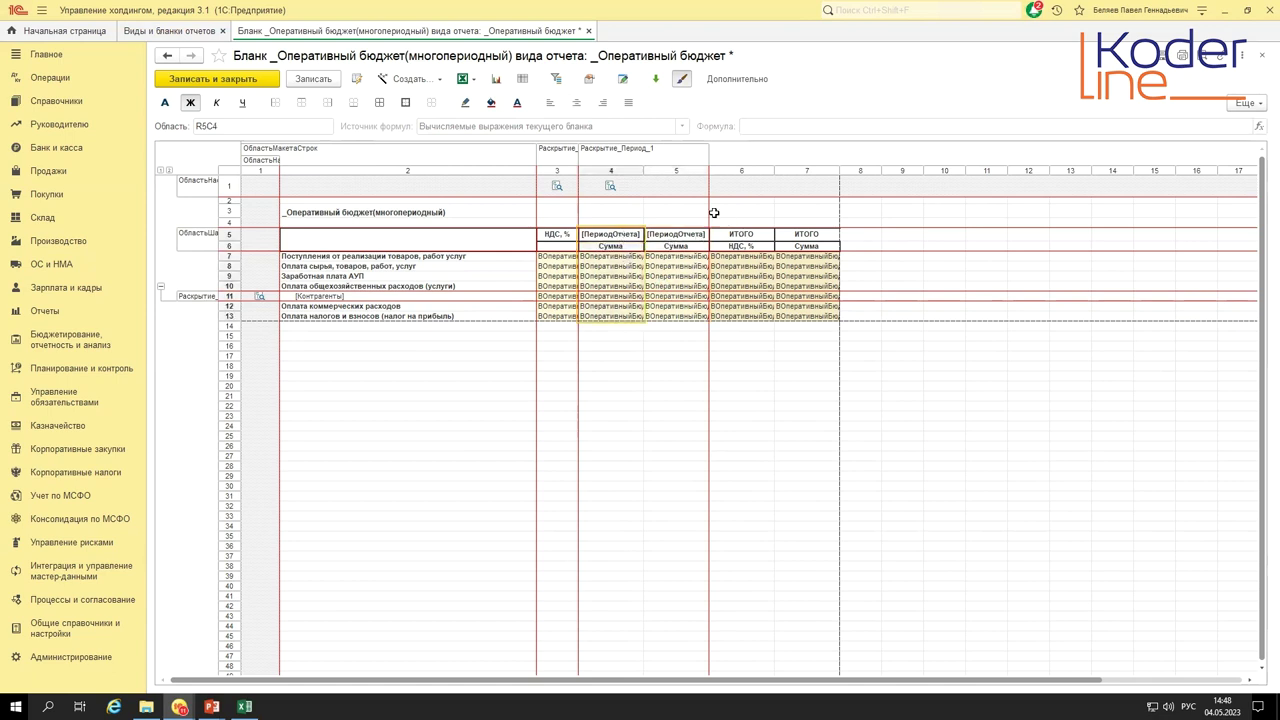
- Delete the duplicate [ПериодОтчета] Сумма column and the ИТОГО НДС, % column, and save and close the form
right_click(674, 170)
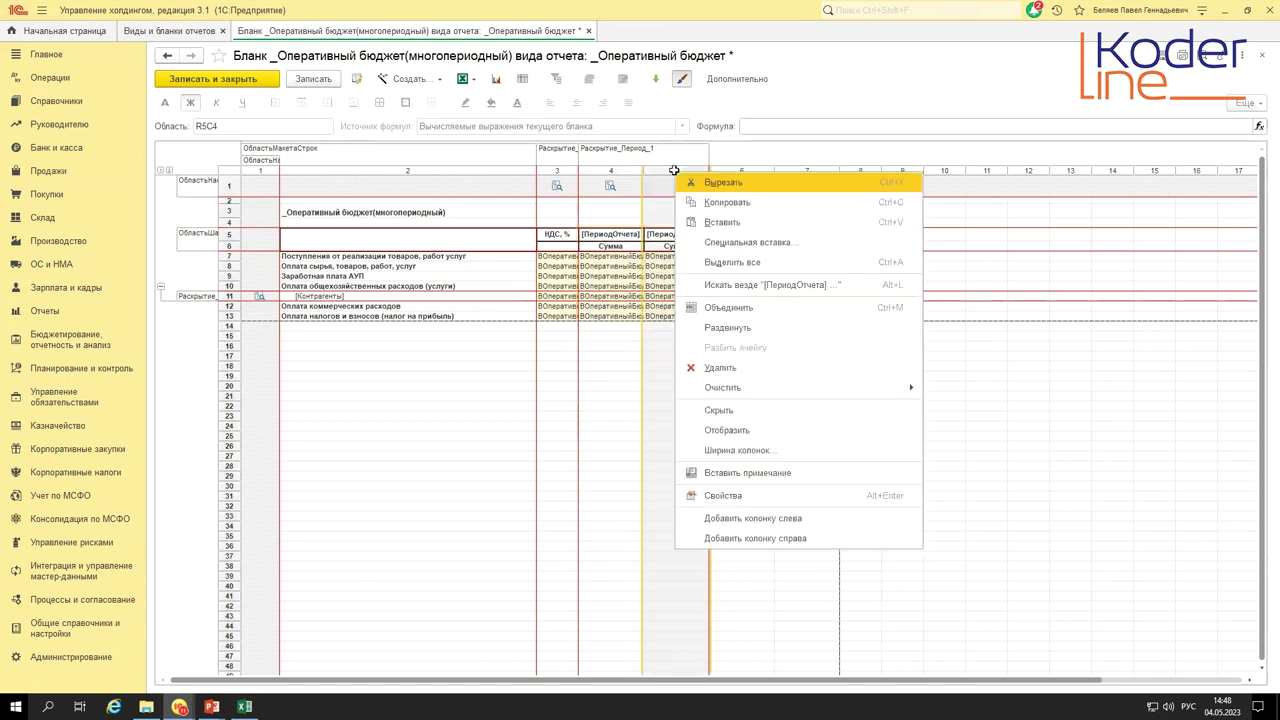
click(738, 365)
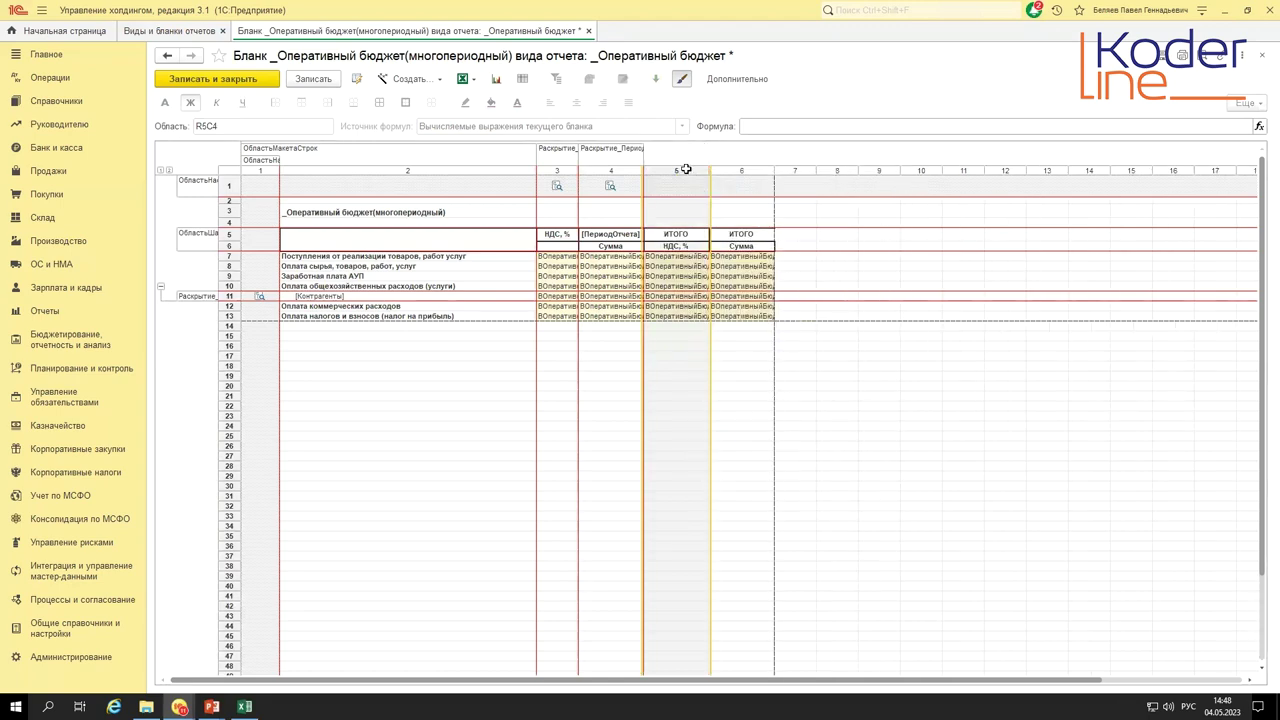
right_click(686, 170)
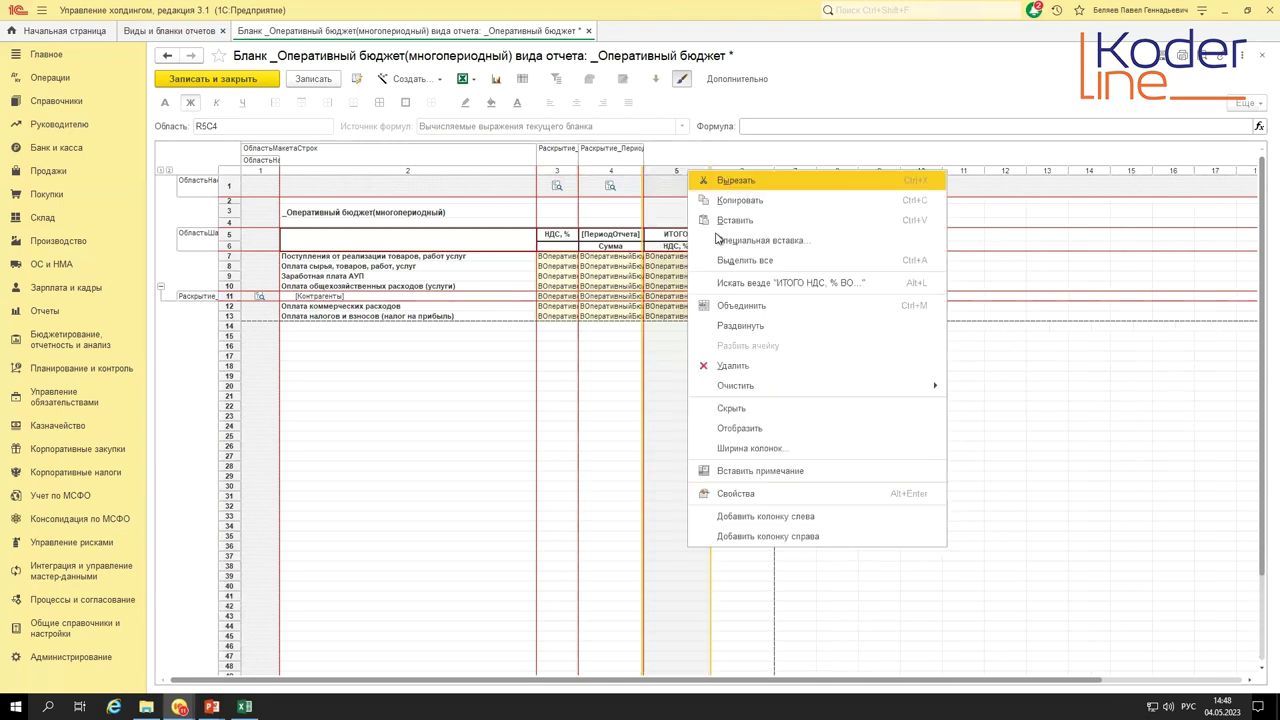
click(738, 365)
click(679, 355)
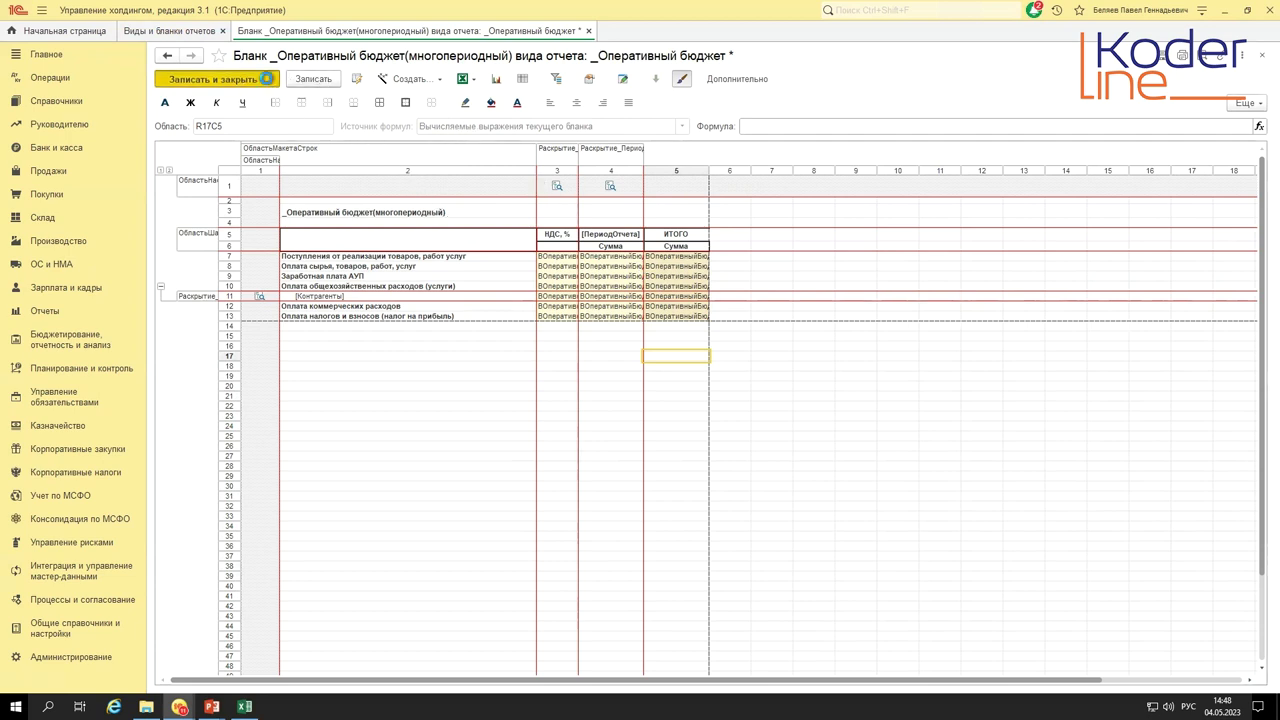
click(214, 79)
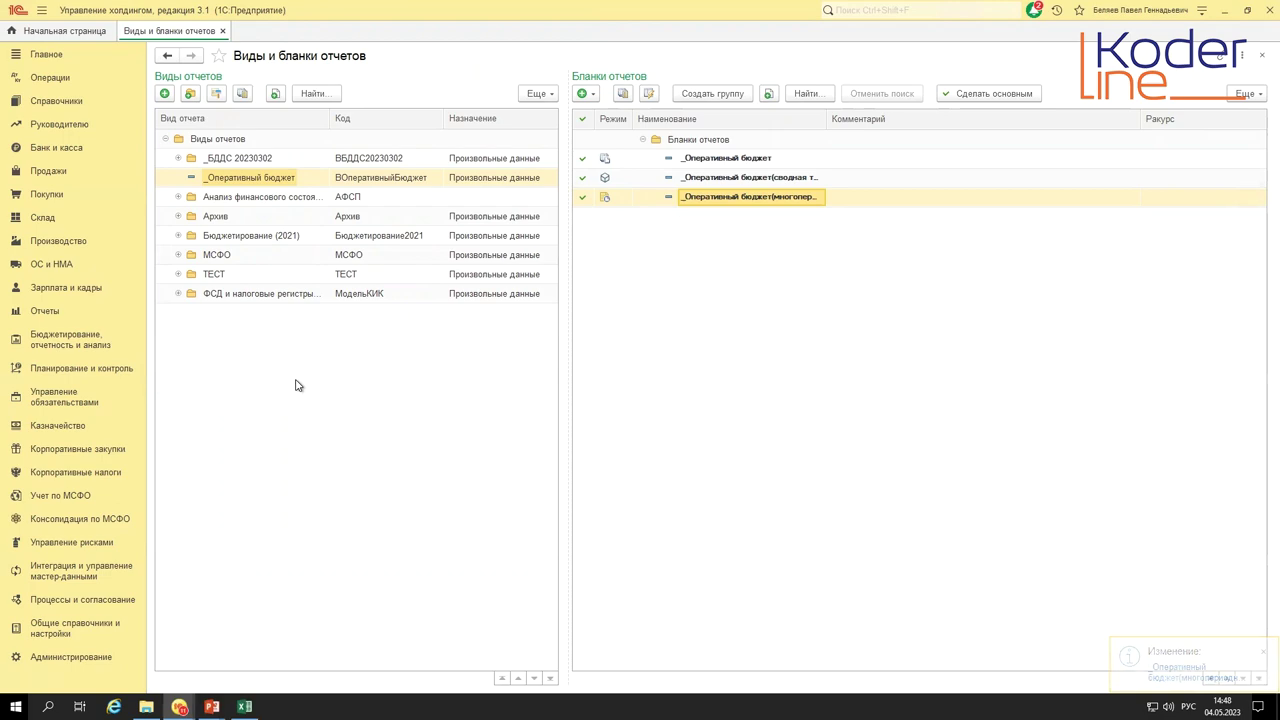
- Start a new regulation in Регламенты подготовки отчетности and show its organizational units
click(62, 341)
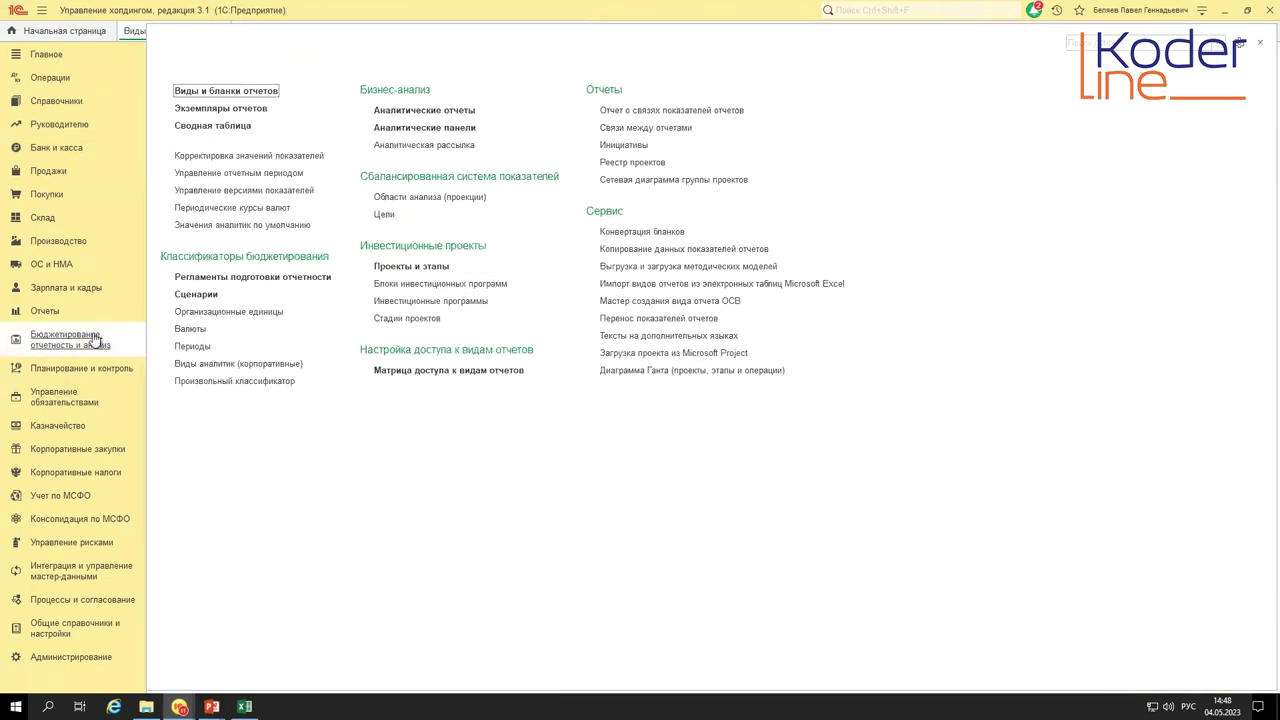
click(248, 276)
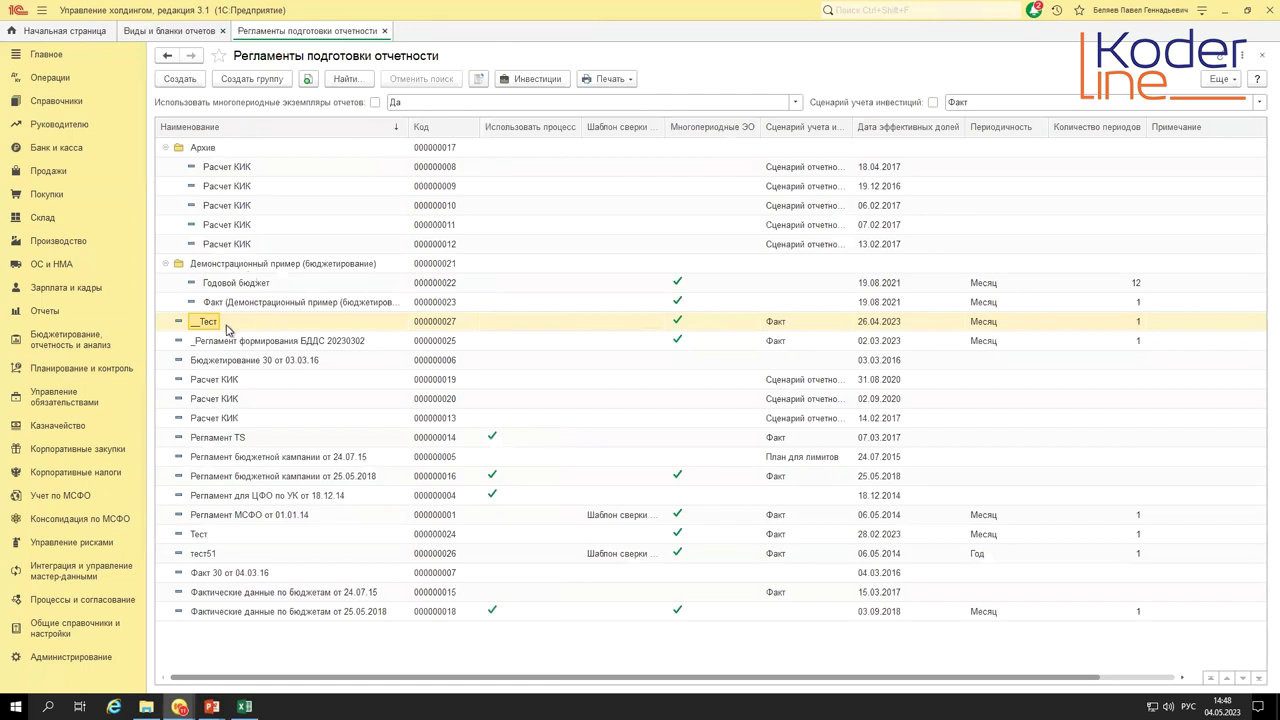
click(182, 80)
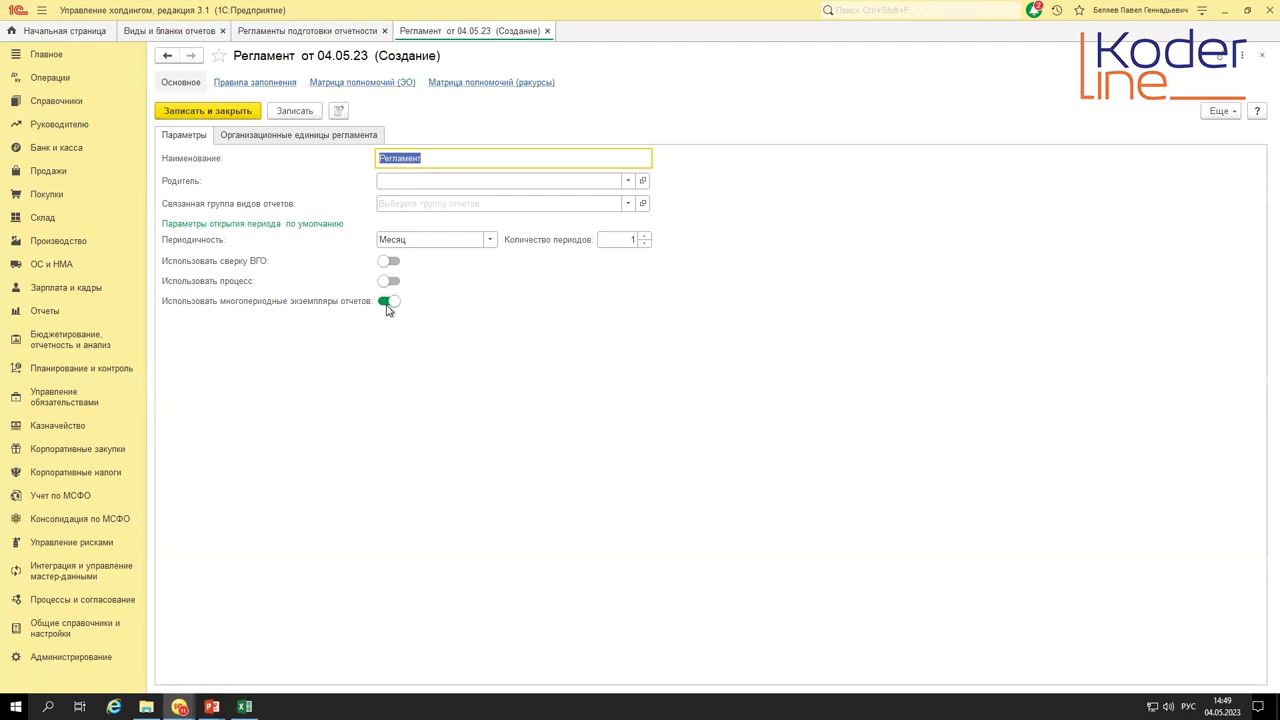
click(270, 136)
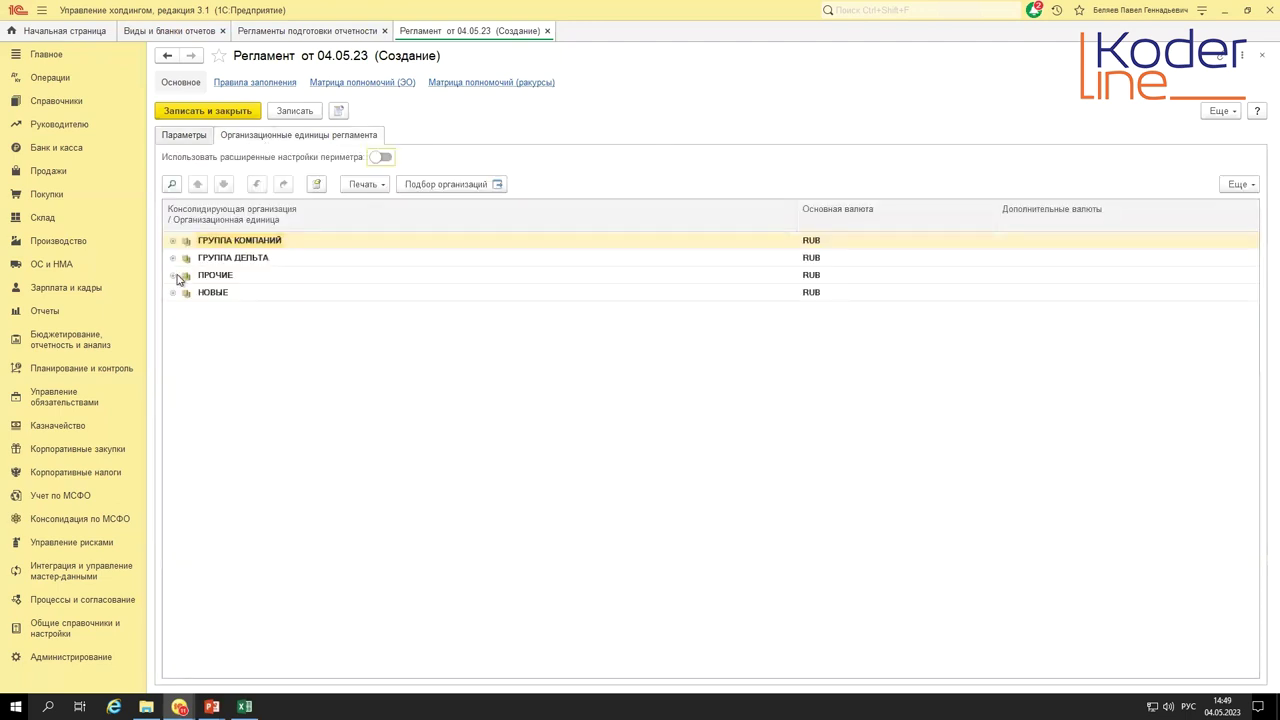
- Remove the ГРУППА КОМПАНИЙ, ПРОЧИЕ and НОВЫЕ groups from the regulation, keeping ГРУППА ДЕЛЬТА, and save and close it
click(174, 243)
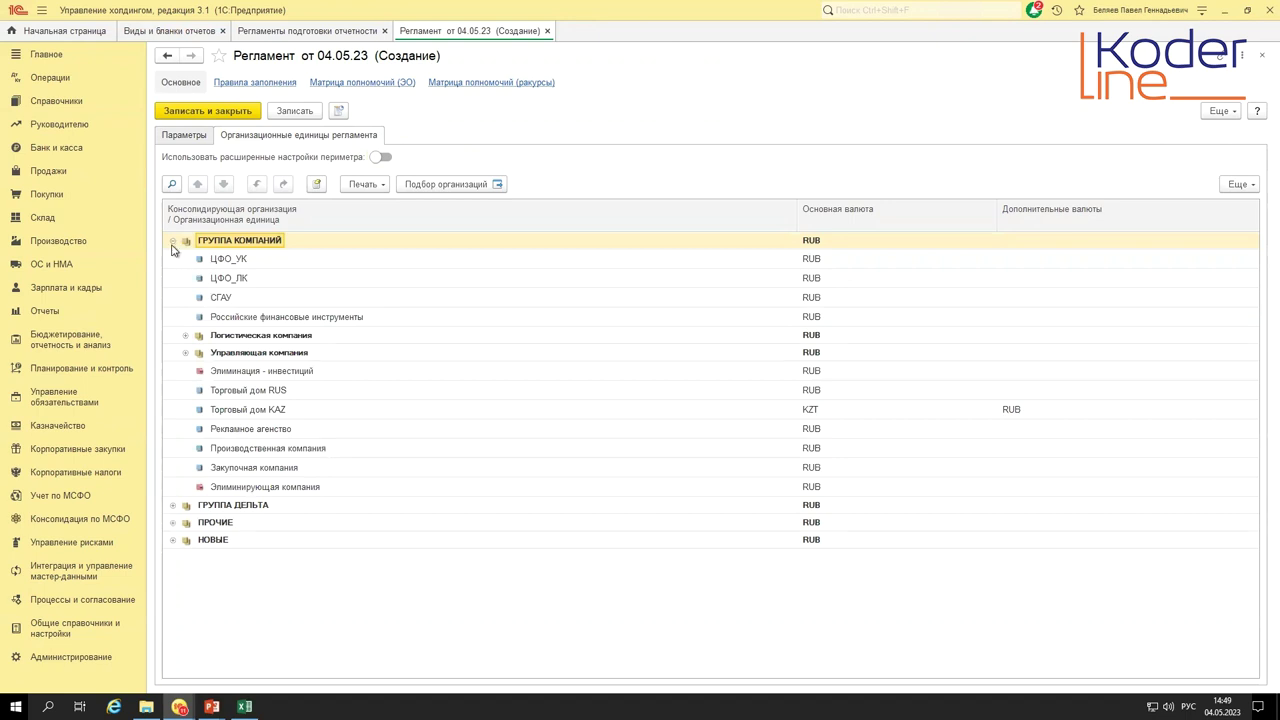
click(175, 244)
key(Delete)
click(228, 259)
key(Delete)
key(Delete)
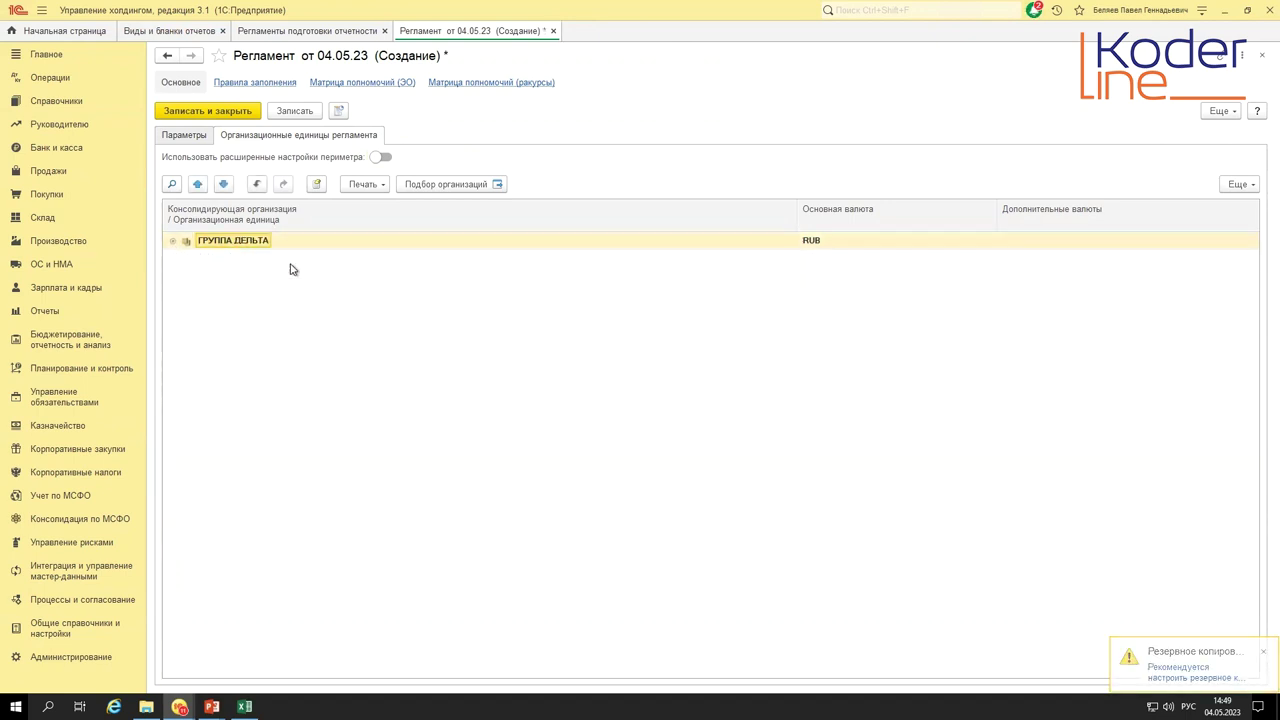
click(174, 243)
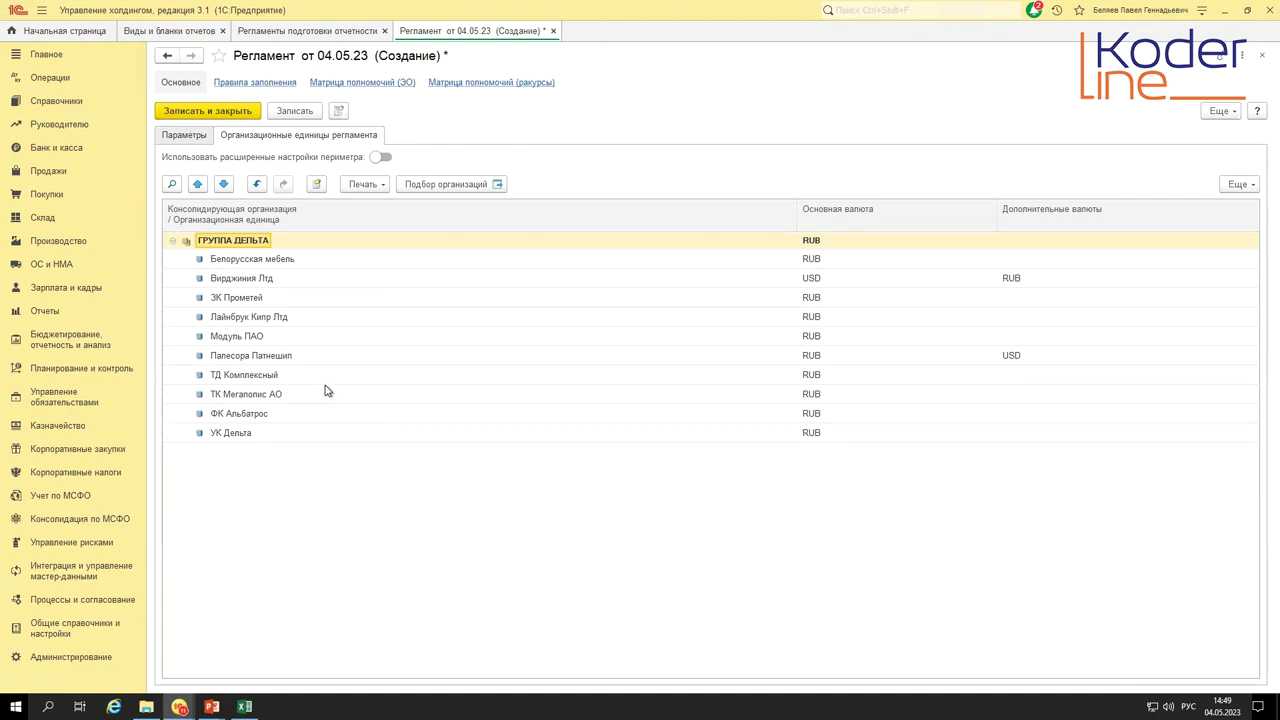
click(241, 115)
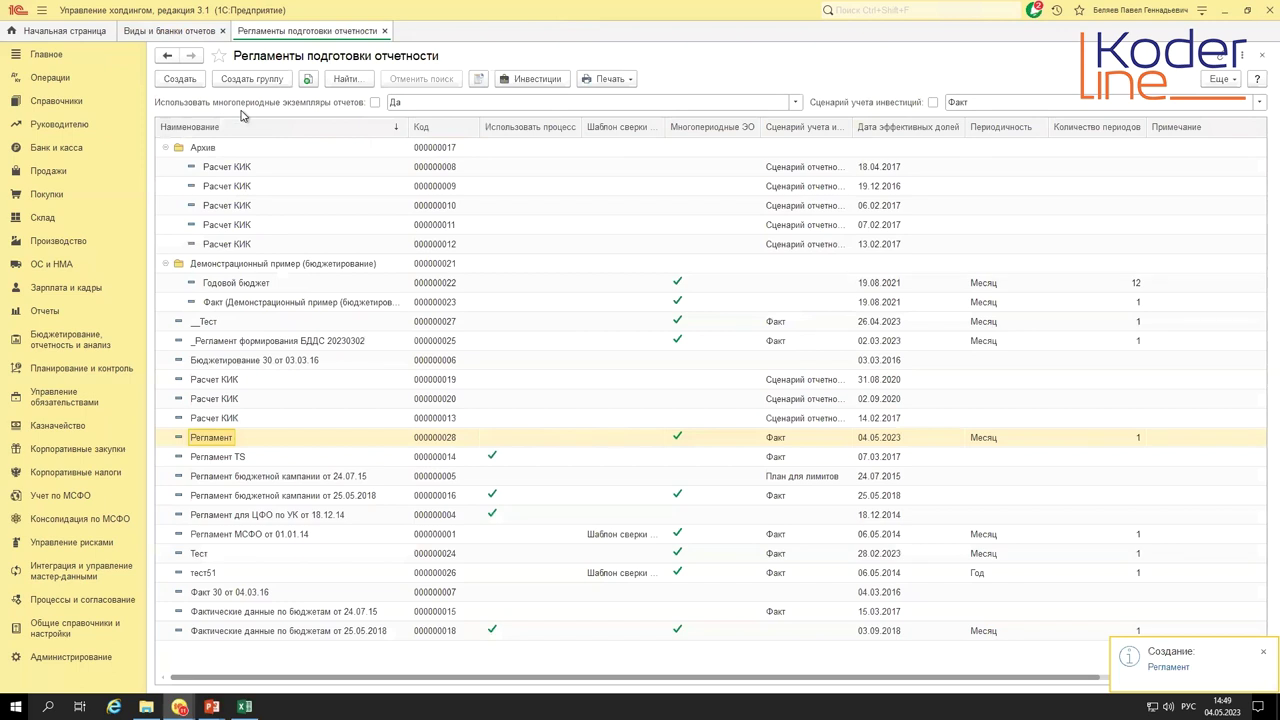
- Rename the new regulation as _04052023Регламент and save and close it
double_click(218, 440)
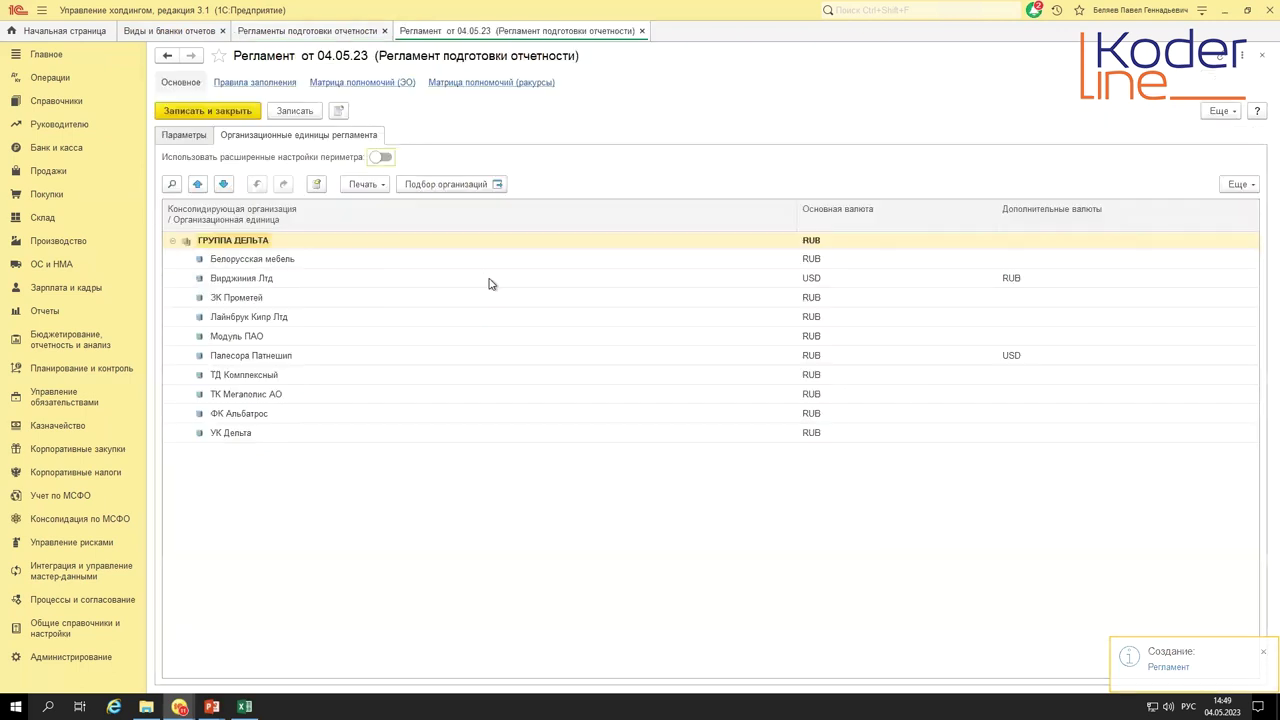
click(200, 137)
key(Home)
text(_ )
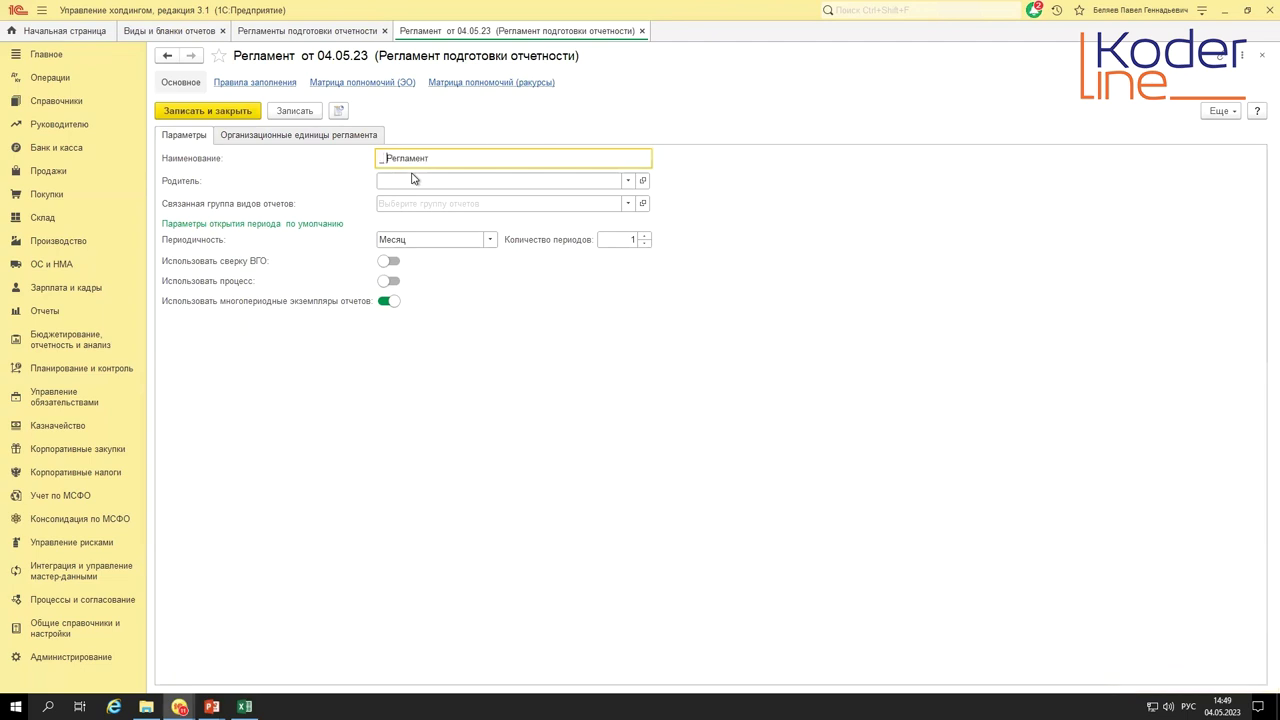
text(04052023)
click(210, 111)
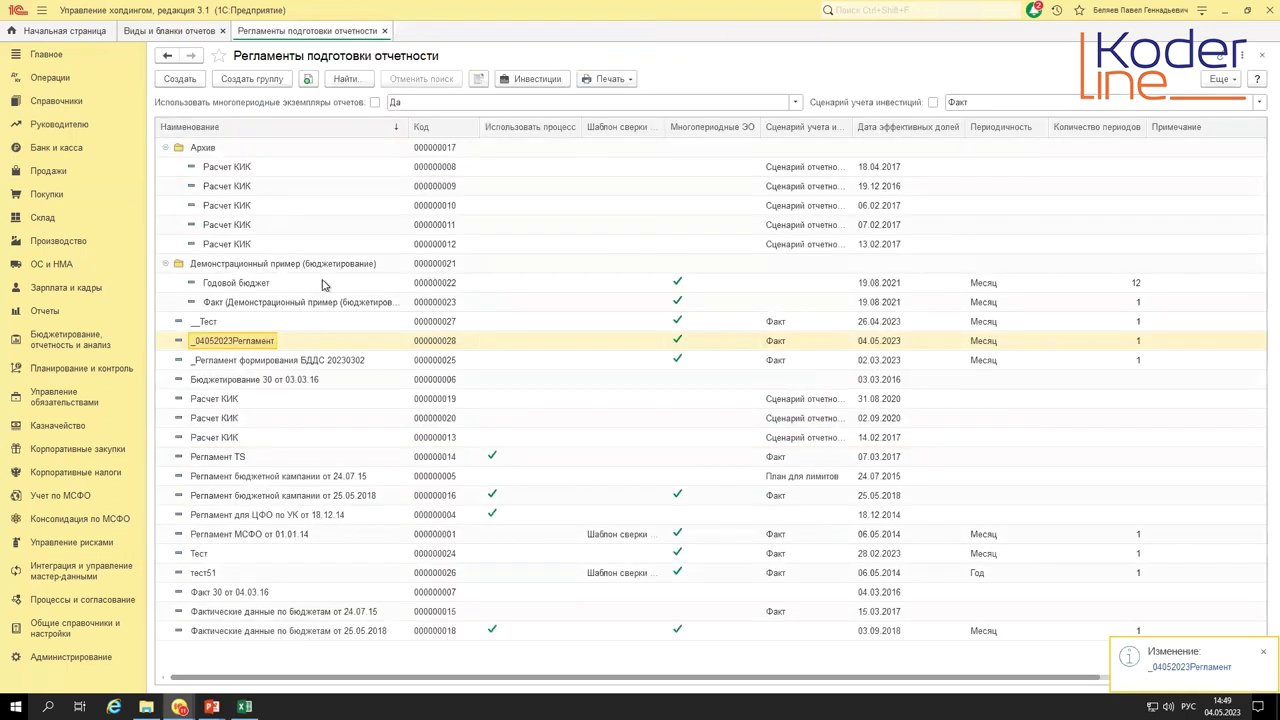
- Open the Управление отчетным периодом list and the Сценарии list
click(64, 345)
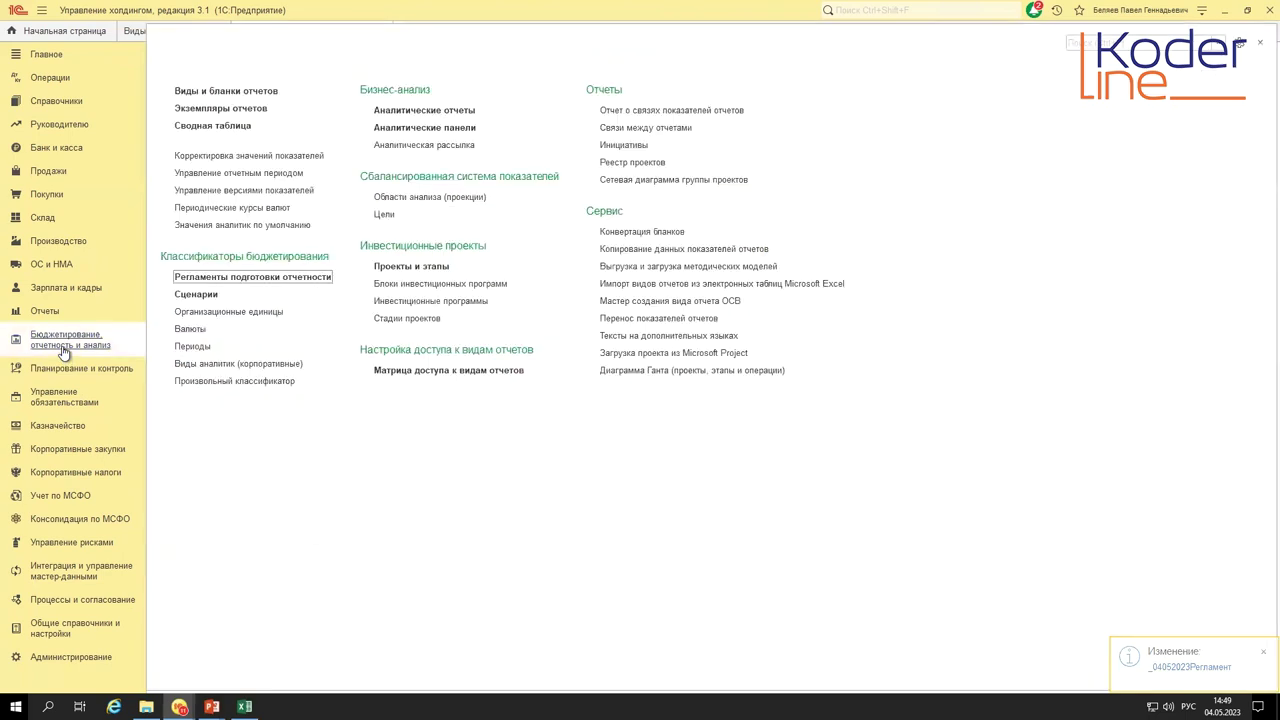
click(246, 174)
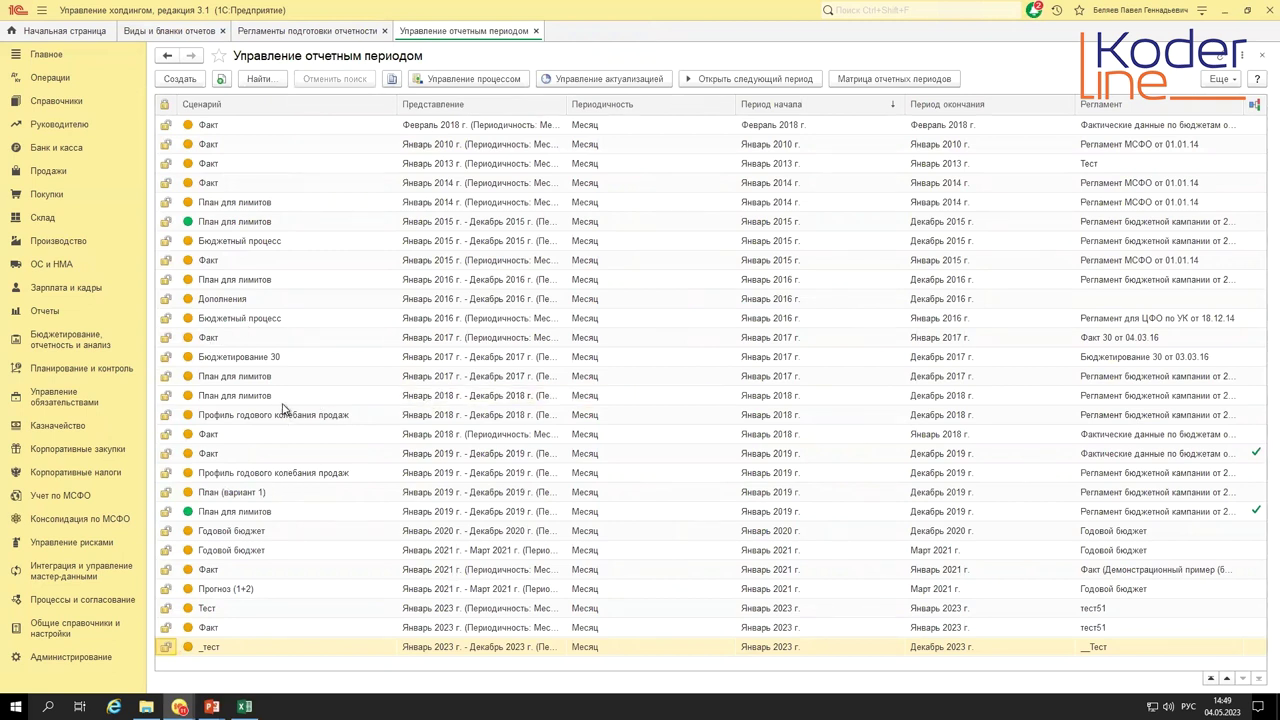
click(66, 344)
click(198, 295)
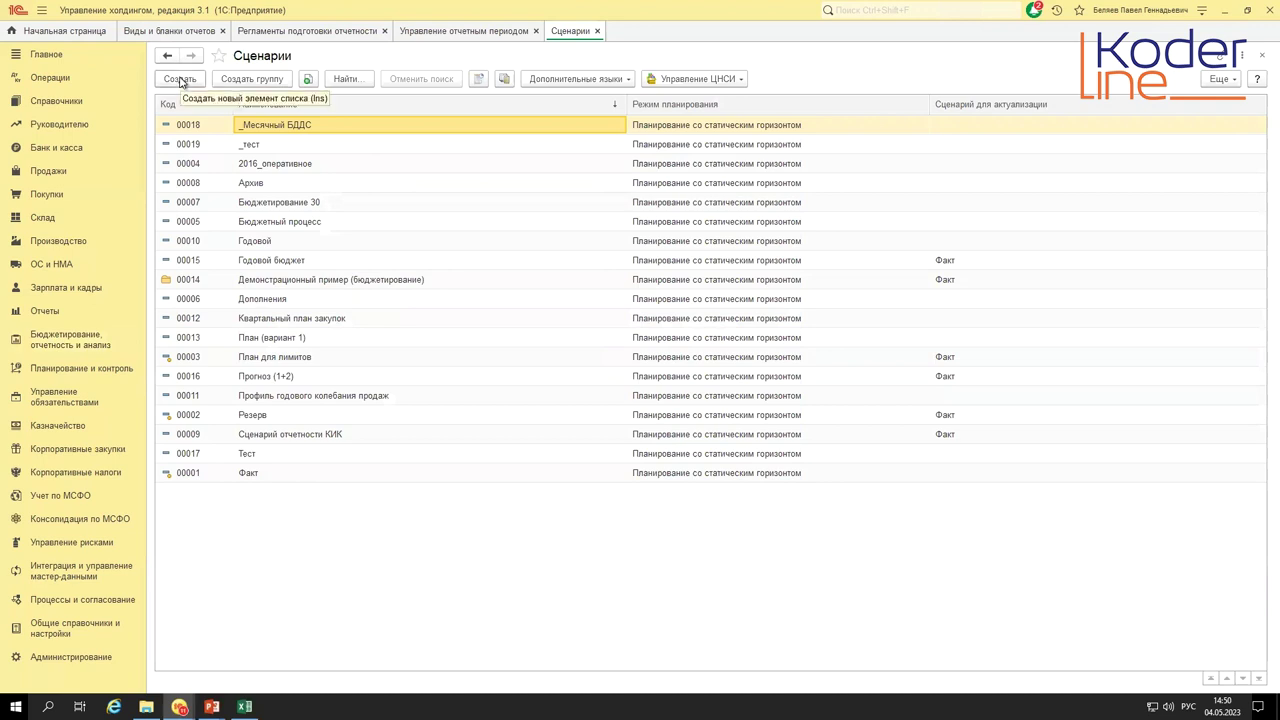
- Create a scenario named _Месячный04052023 as a copy of _тест, and save and close it
click(250, 146)
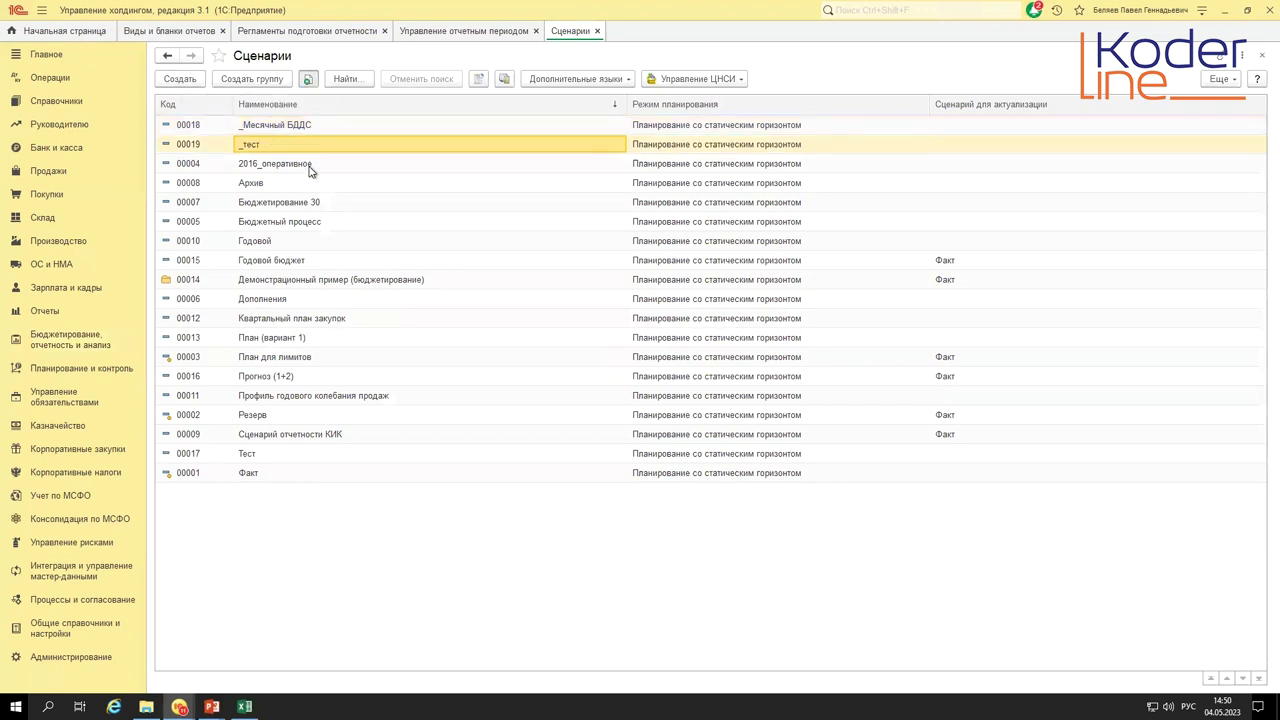
click(308, 79)
click(479, 294)
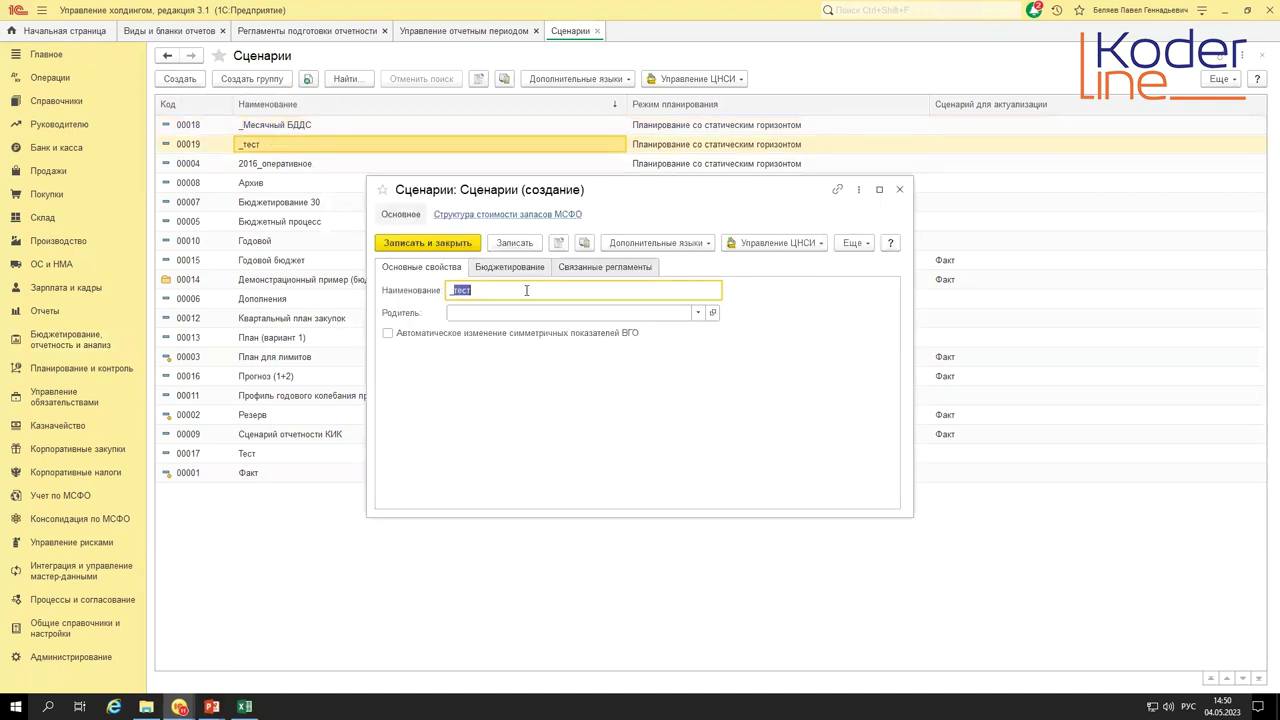
text(_Месячный0405)
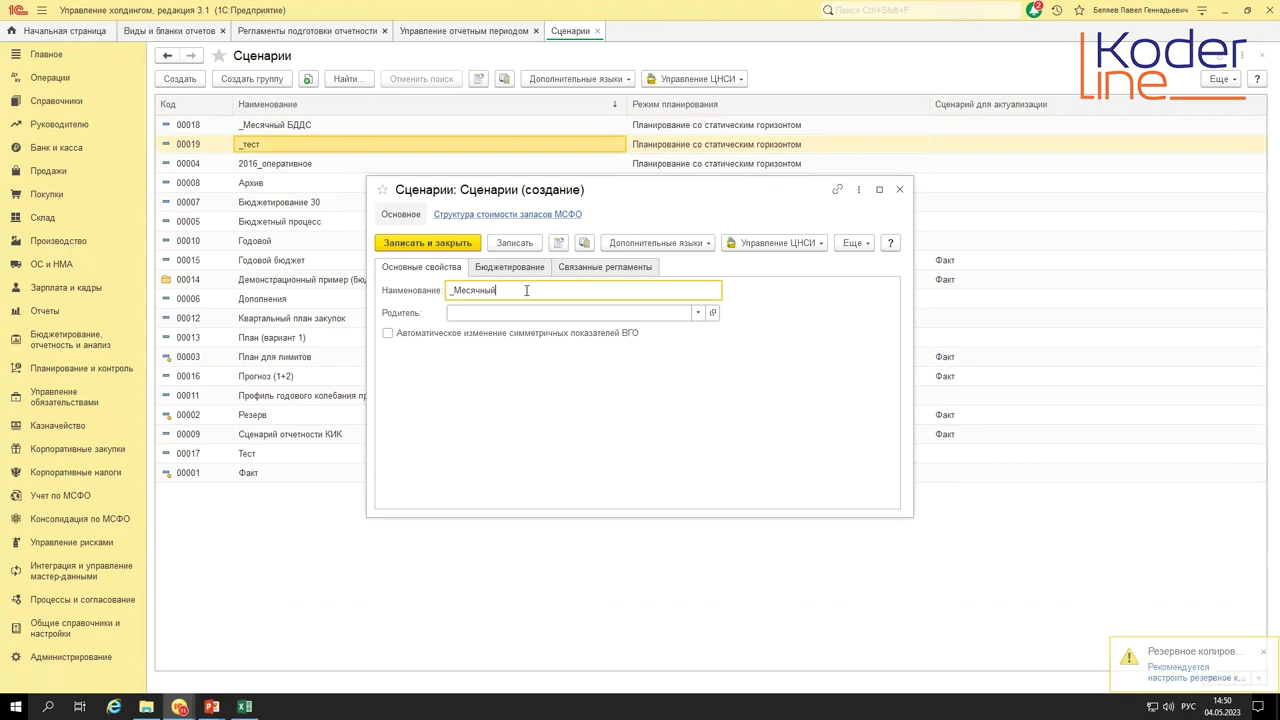
click(509, 267)
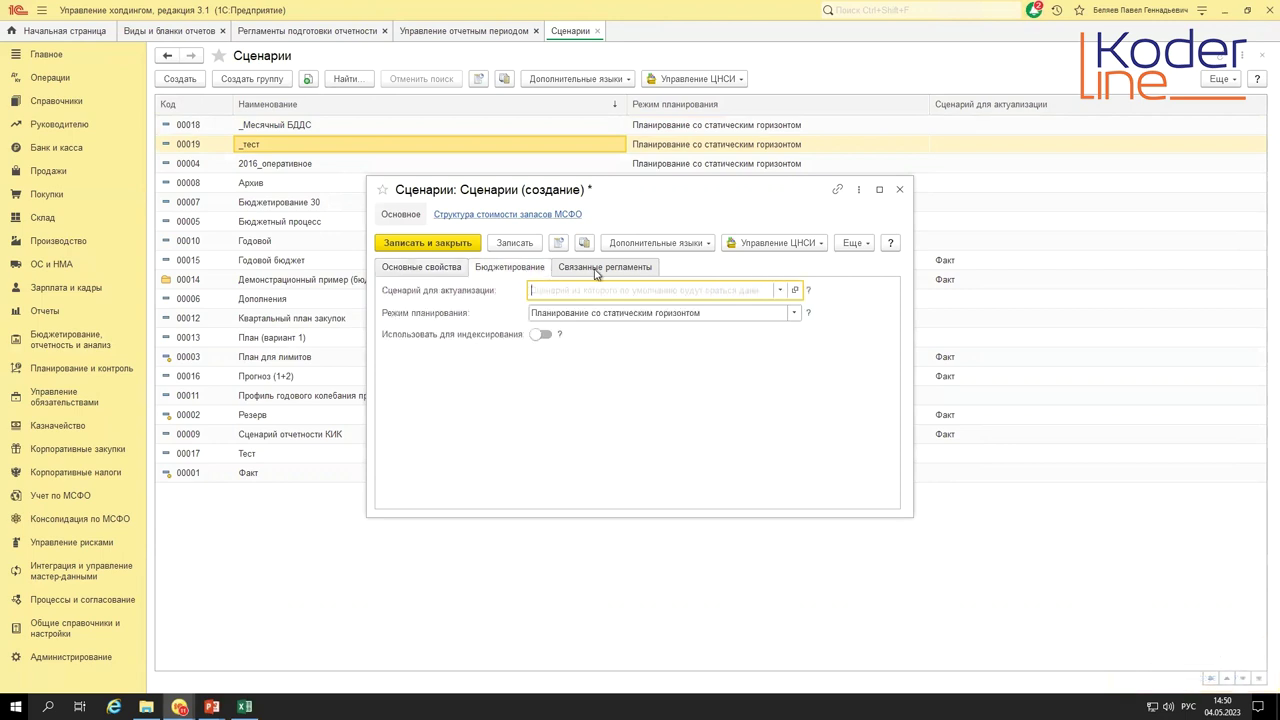
click(602, 267)
click(417, 268)
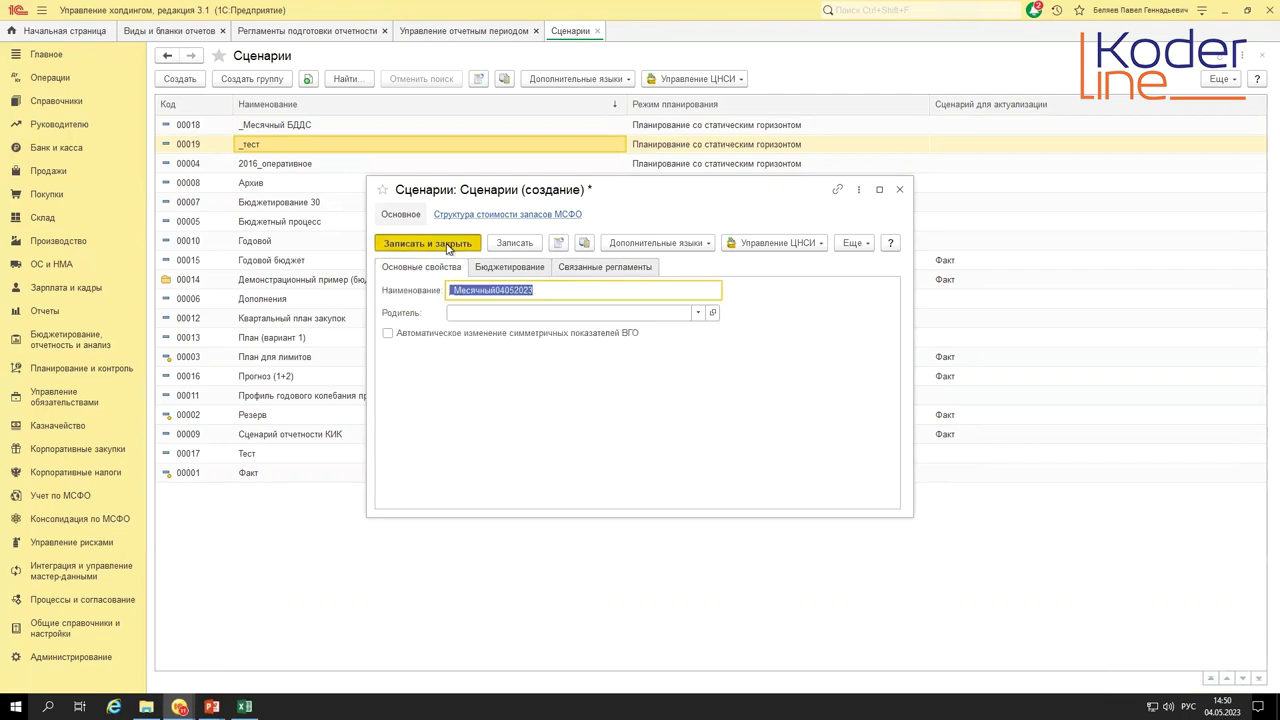
click(428, 244)
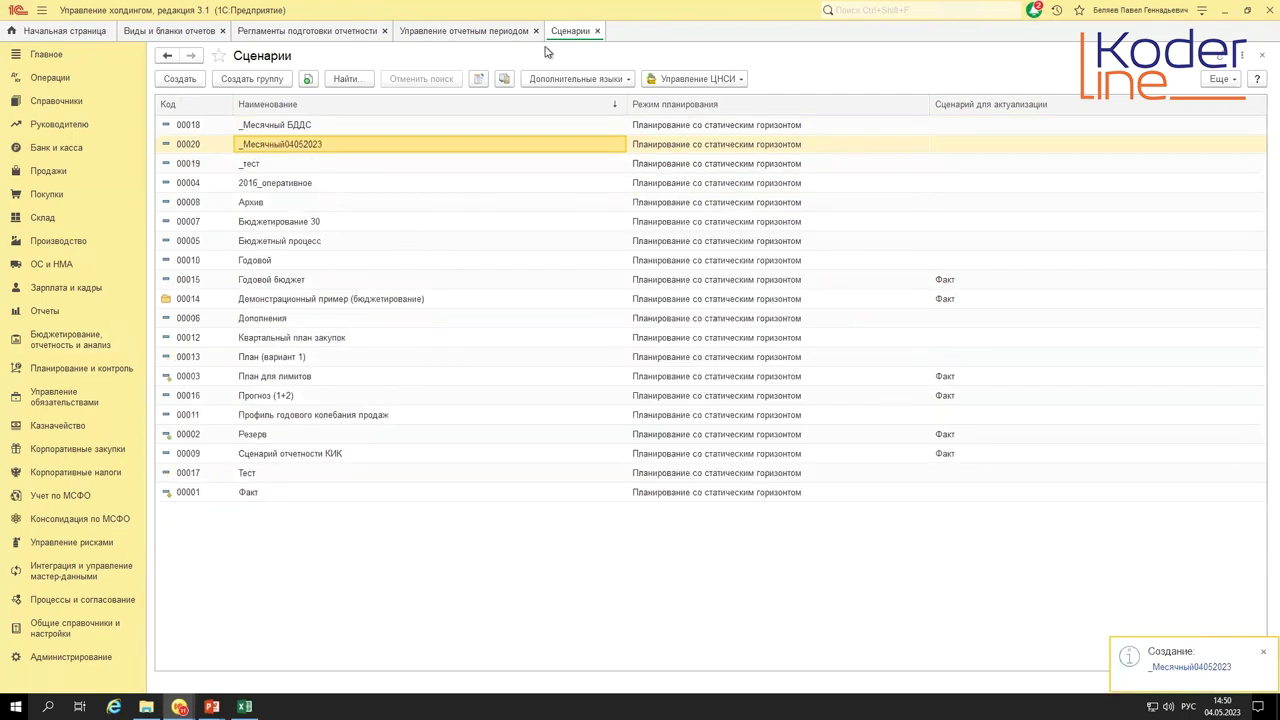
- Start a new reporting period in Управление отчетным периодом with scenario _Месячный04052023 and periodicity Месяц
click(481, 35)
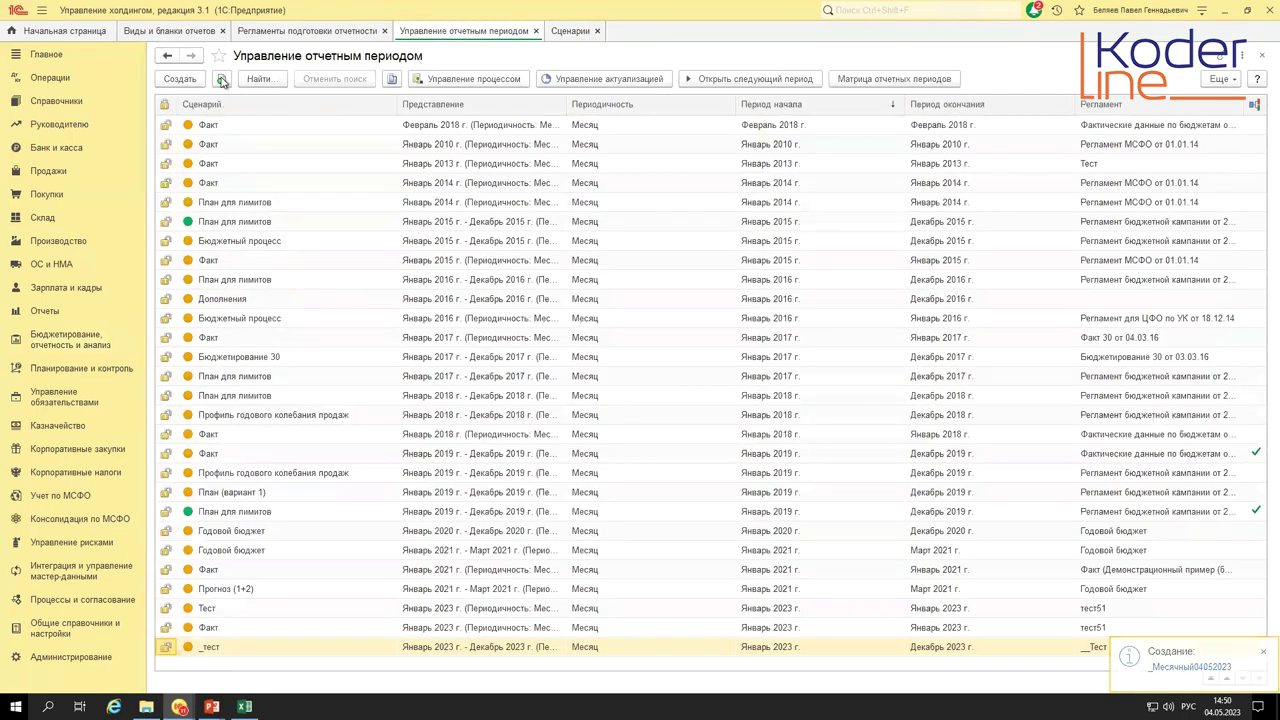
click(179, 79)
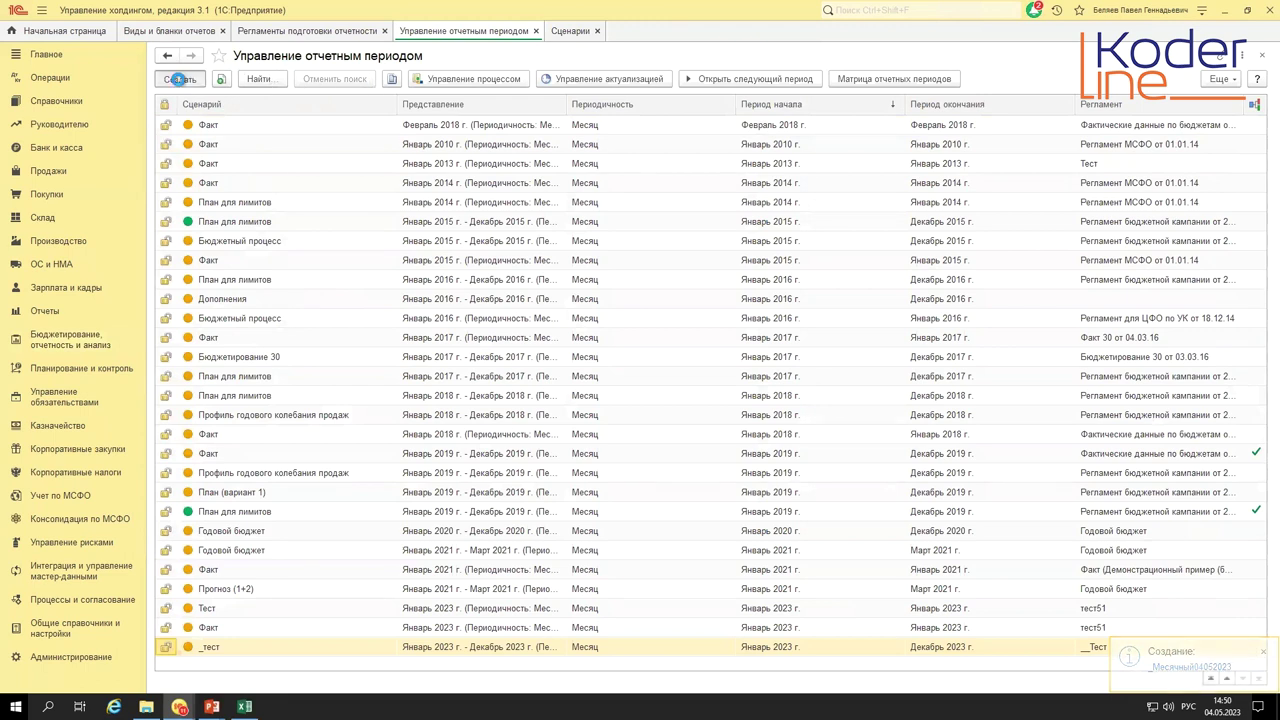
click(456, 121)
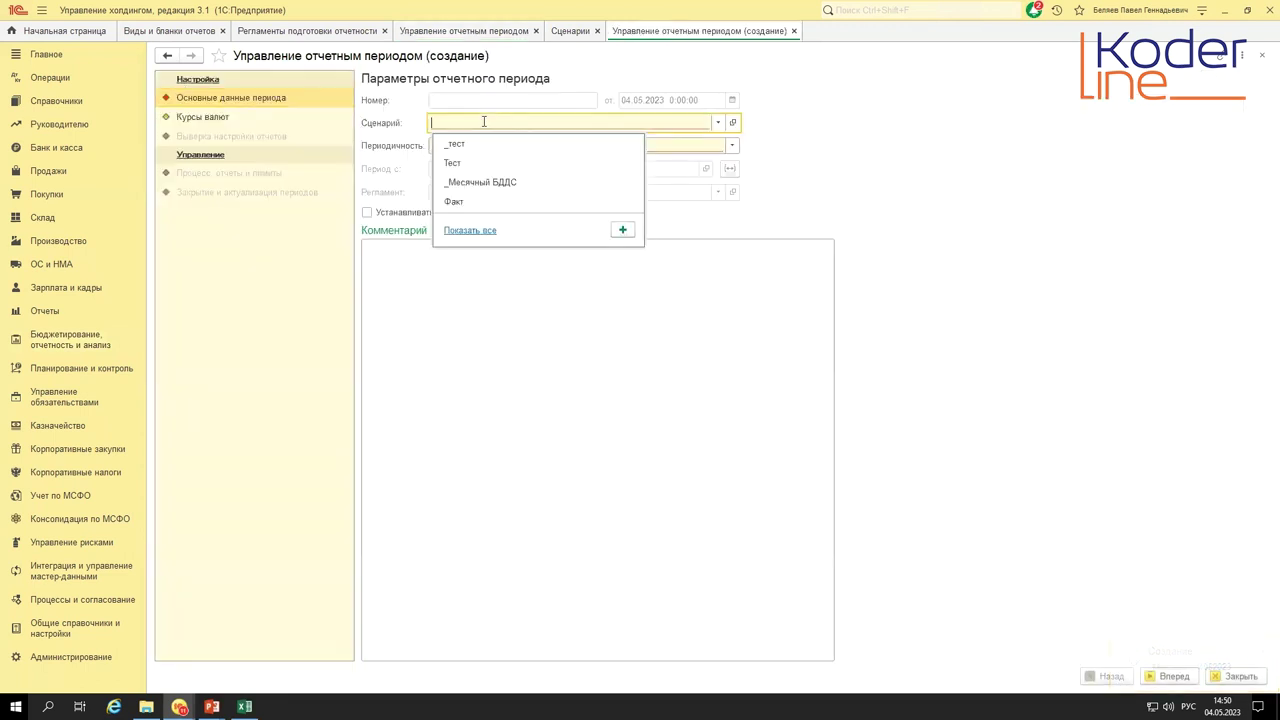
click(486, 231)
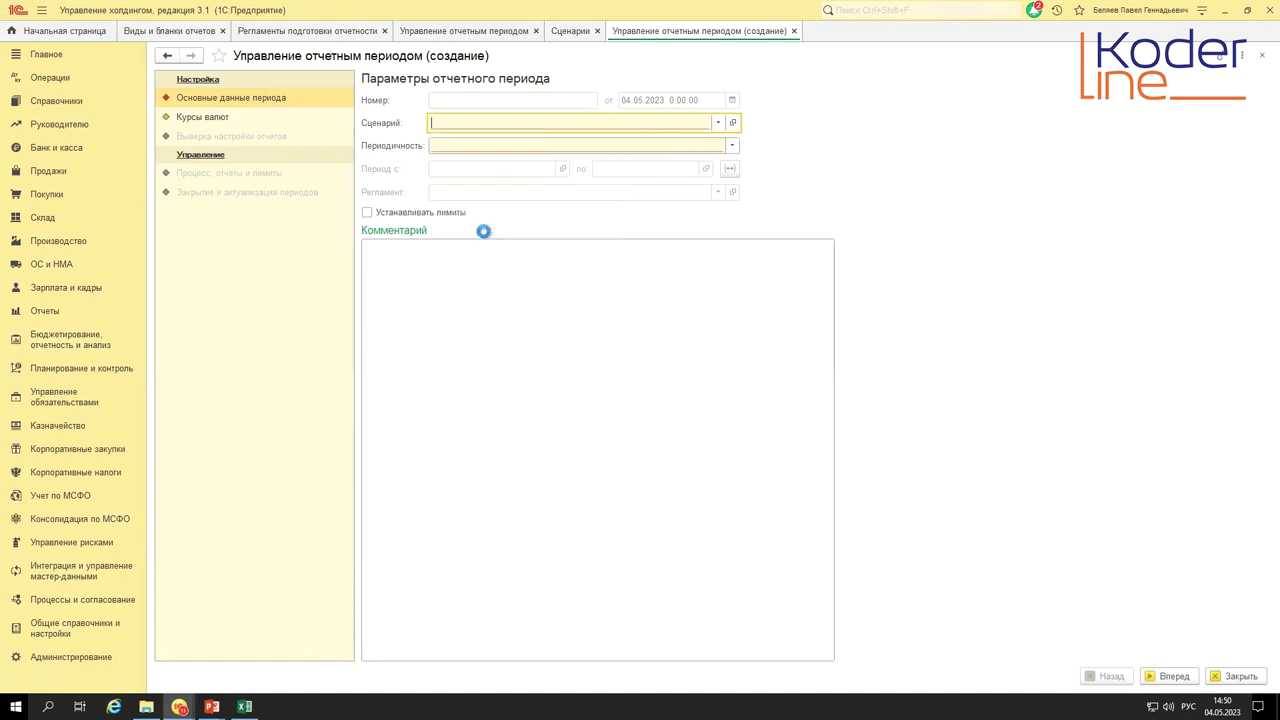
double_click(420, 252)
click(674, 147)
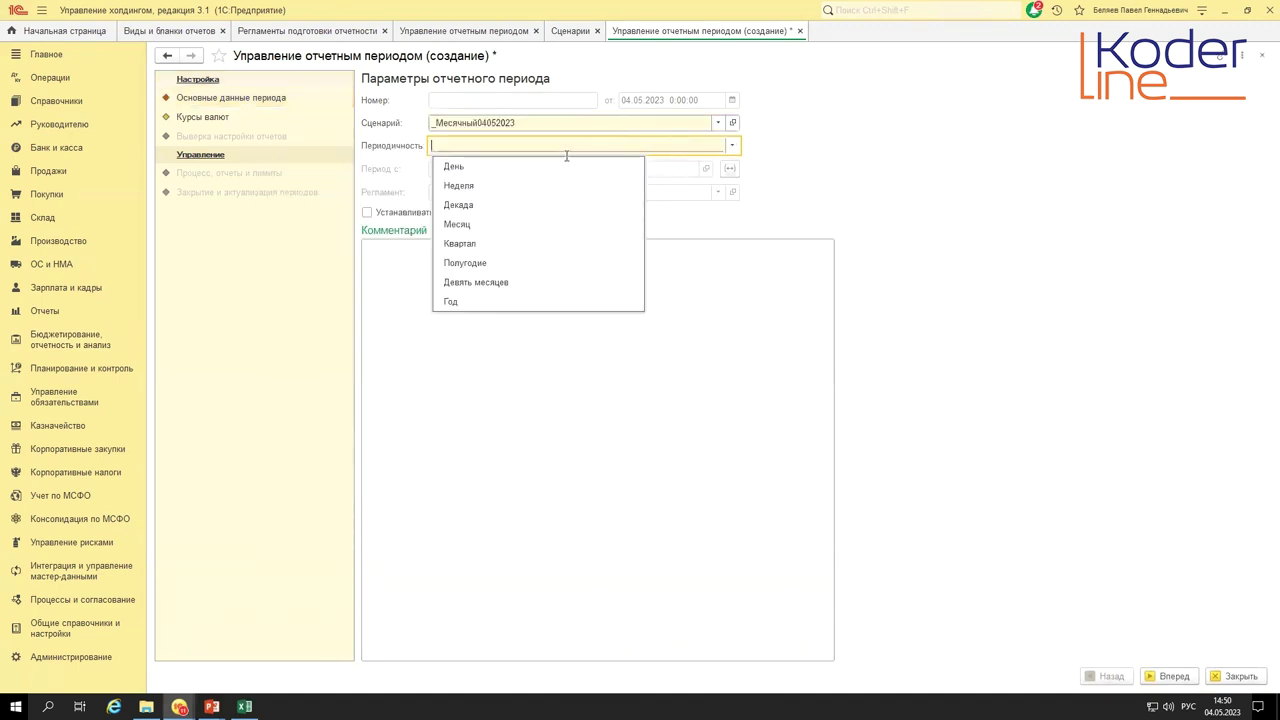
click(466, 224)
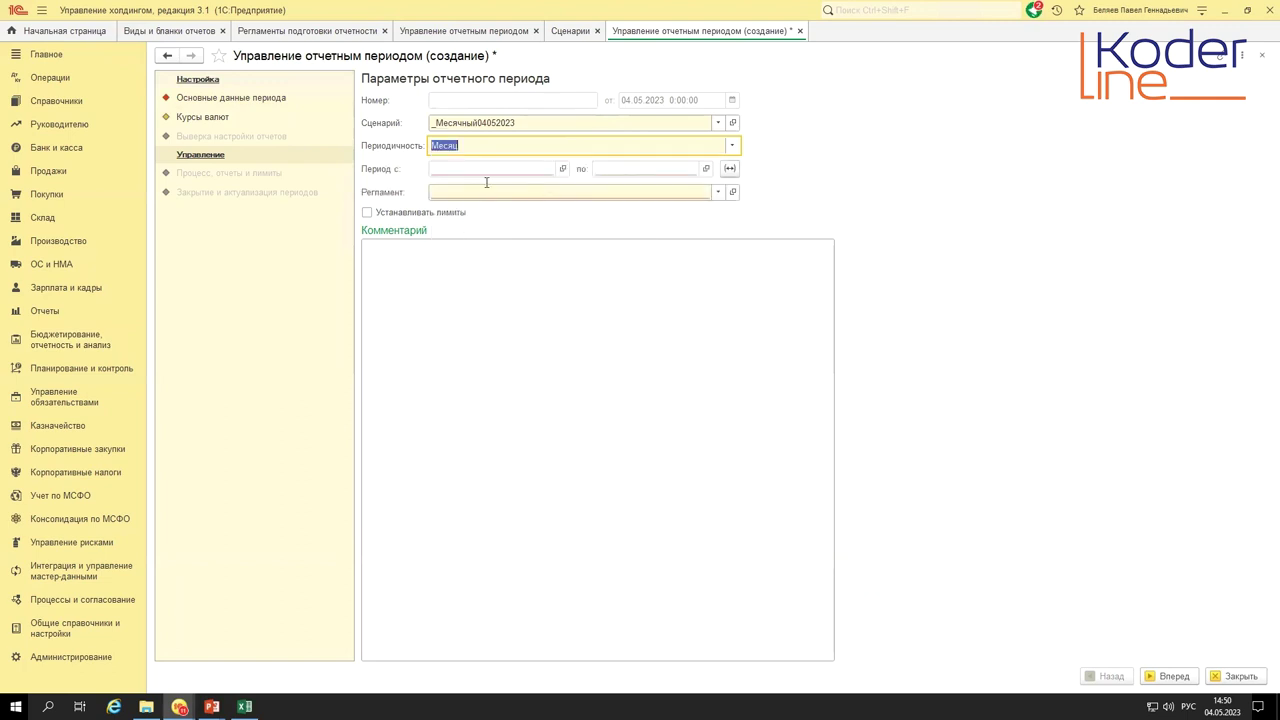
- Set the reporting period to January–December 2023 and assign the regulation _04052023Регламент
click(728, 169)
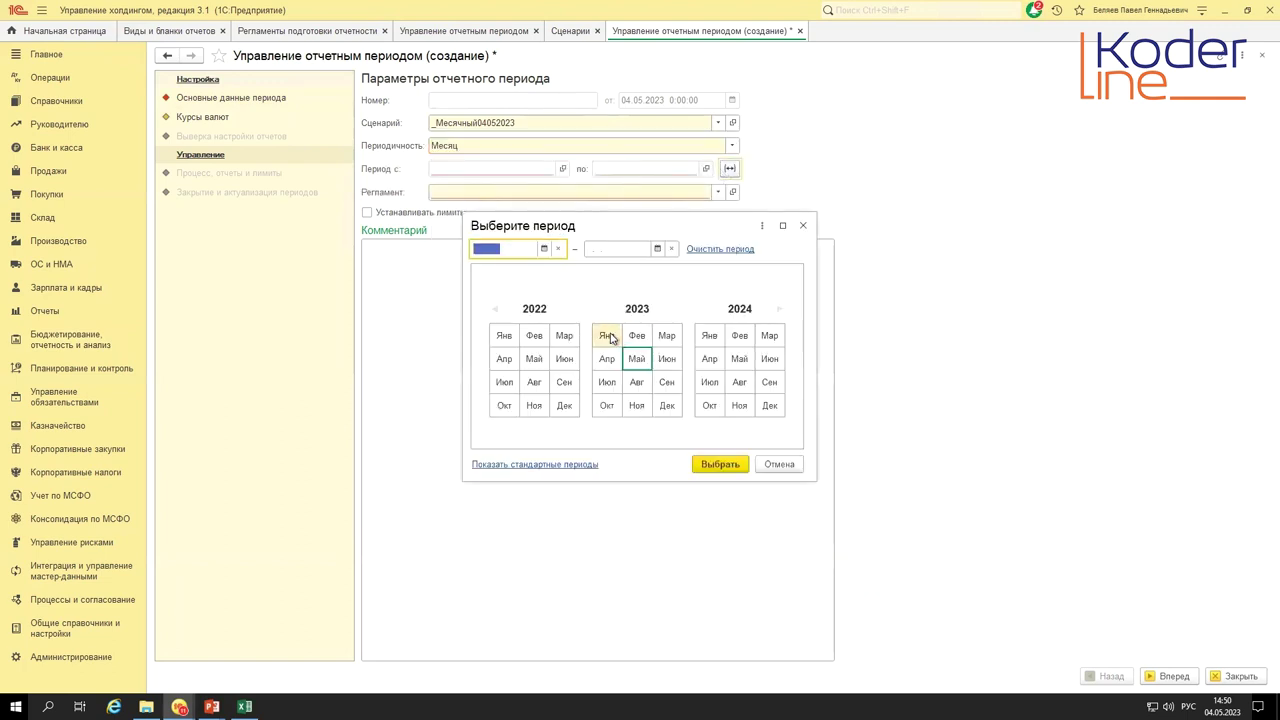
click(666, 405)
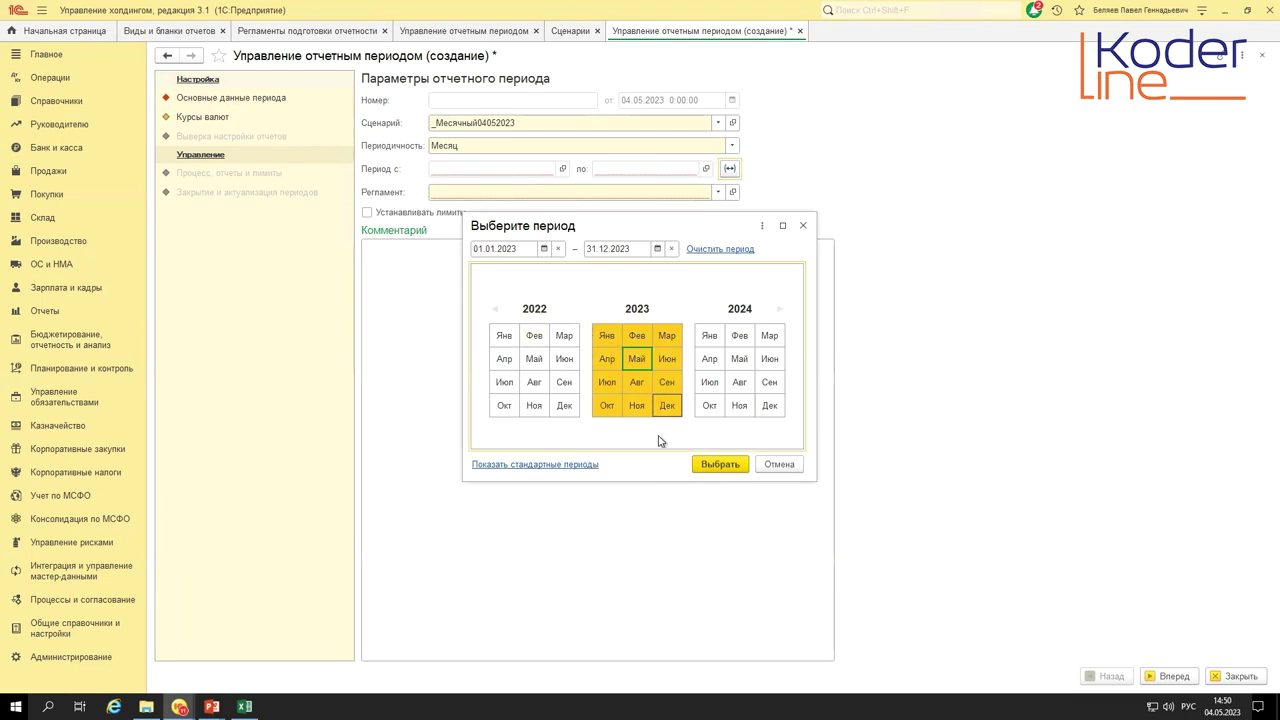
click(703, 465)
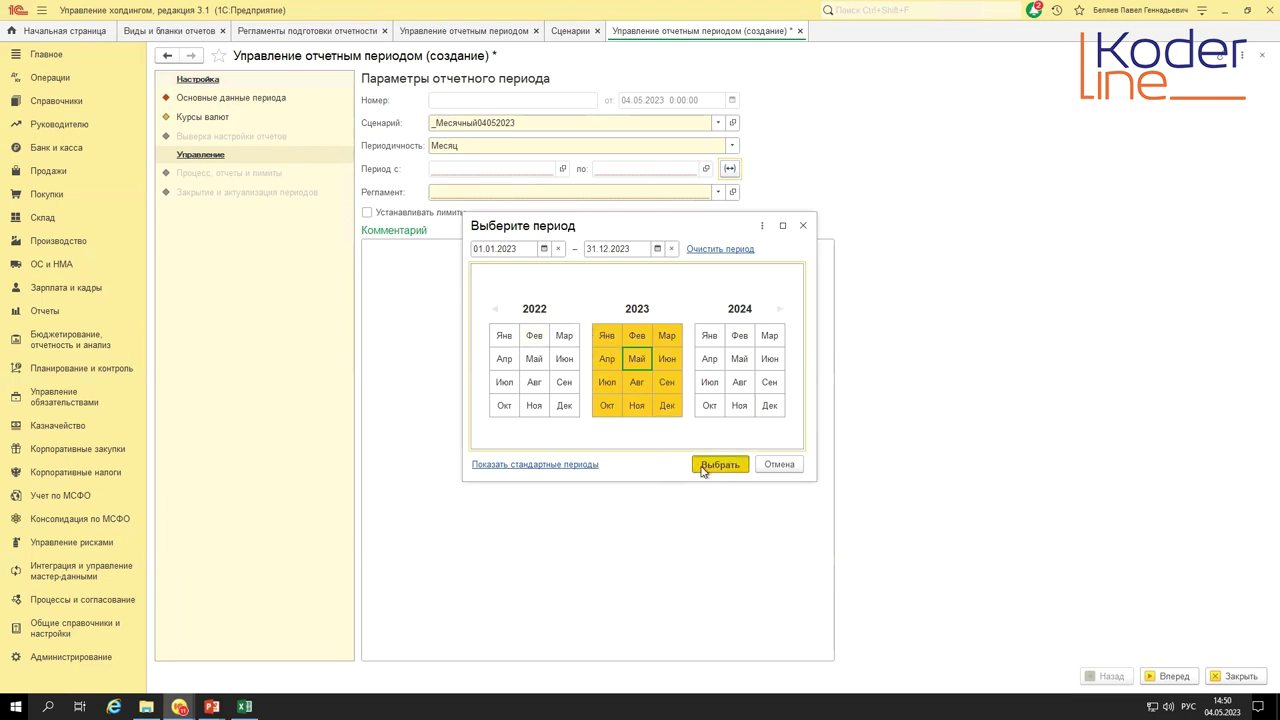
click(704, 191)
click(471, 299)
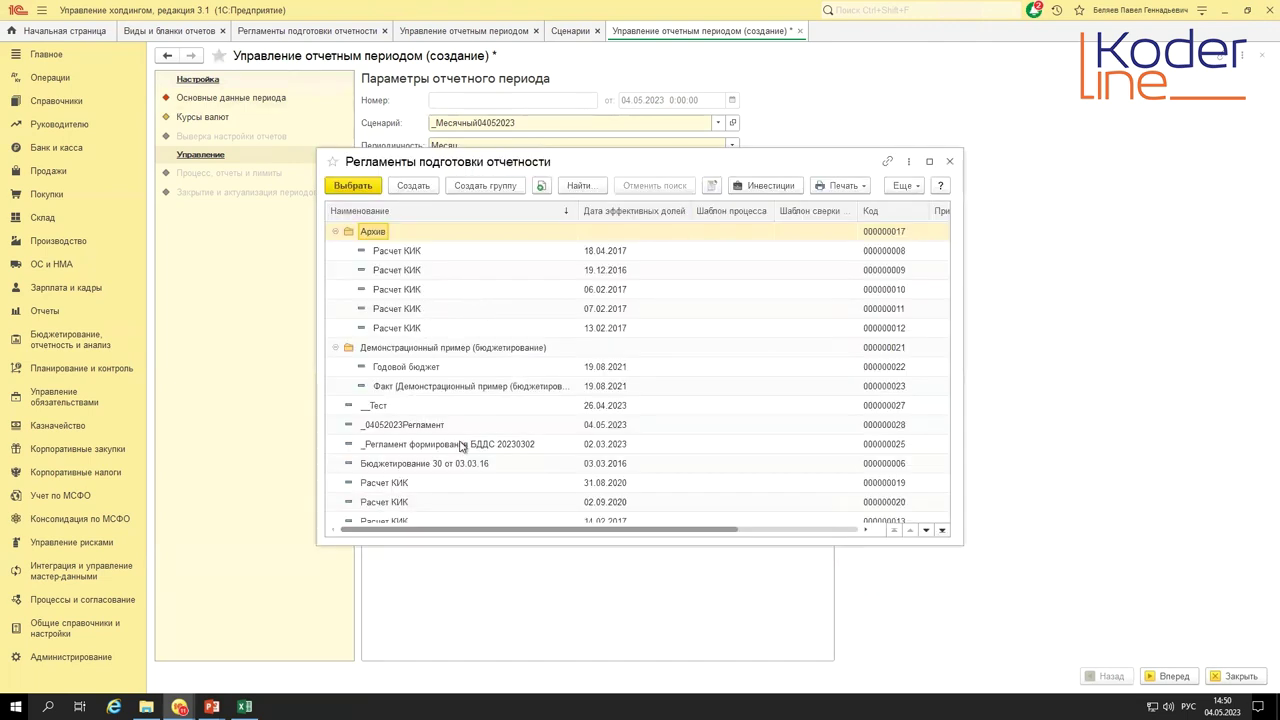
click(418, 429)
double_click(416, 428)
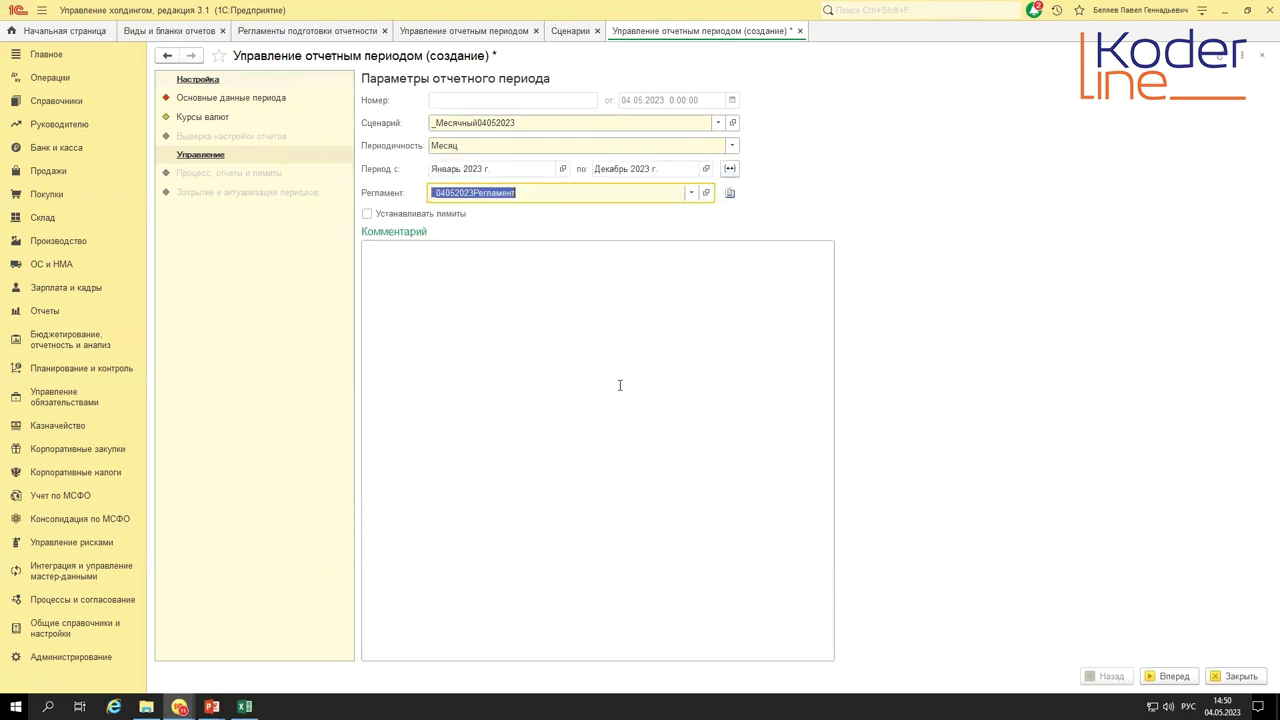
- Advance through the exchange rate, process and period closing stages of the new reporting period, and close it
click(1160, 677)
click(696, 383)
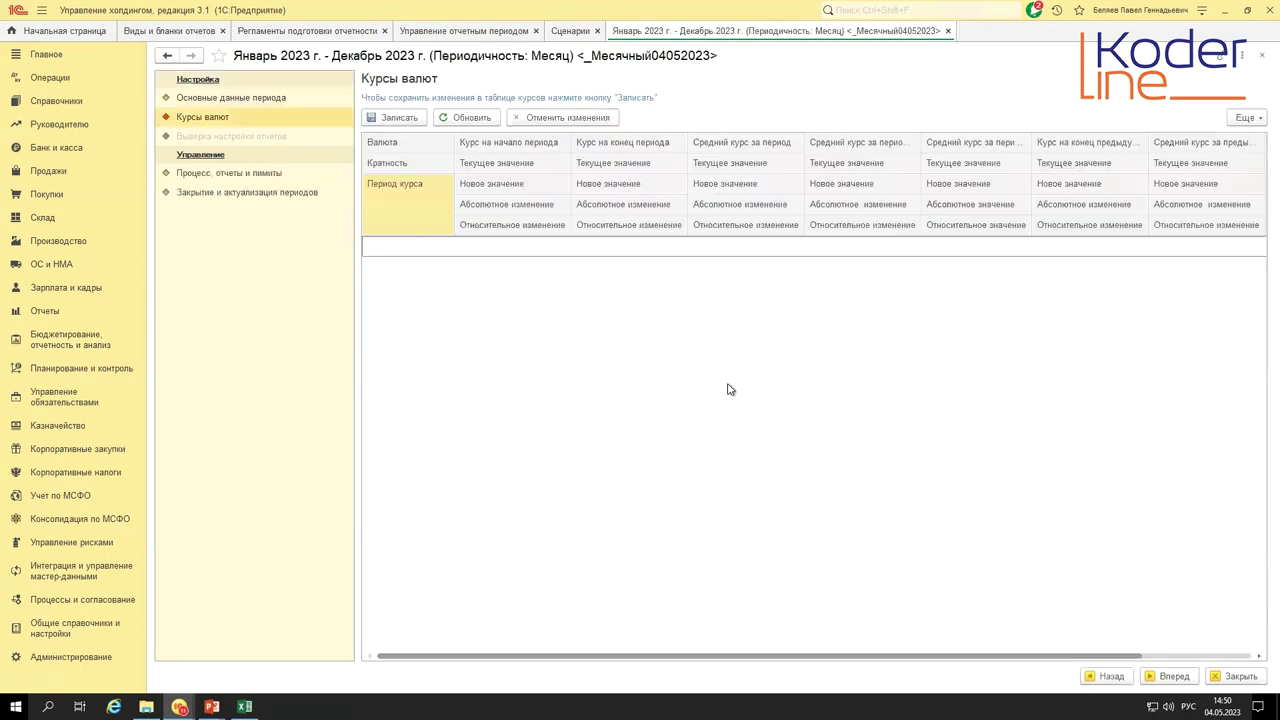
click(1190, 679)
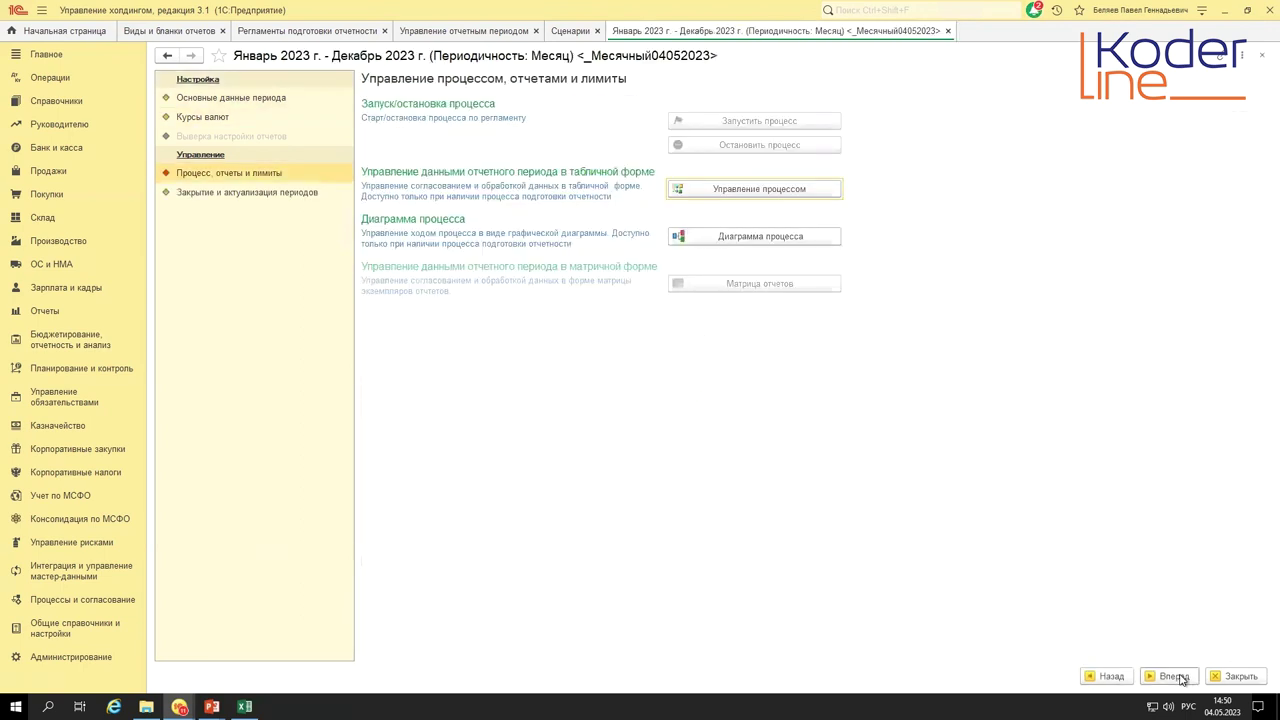
click(1182, 679)
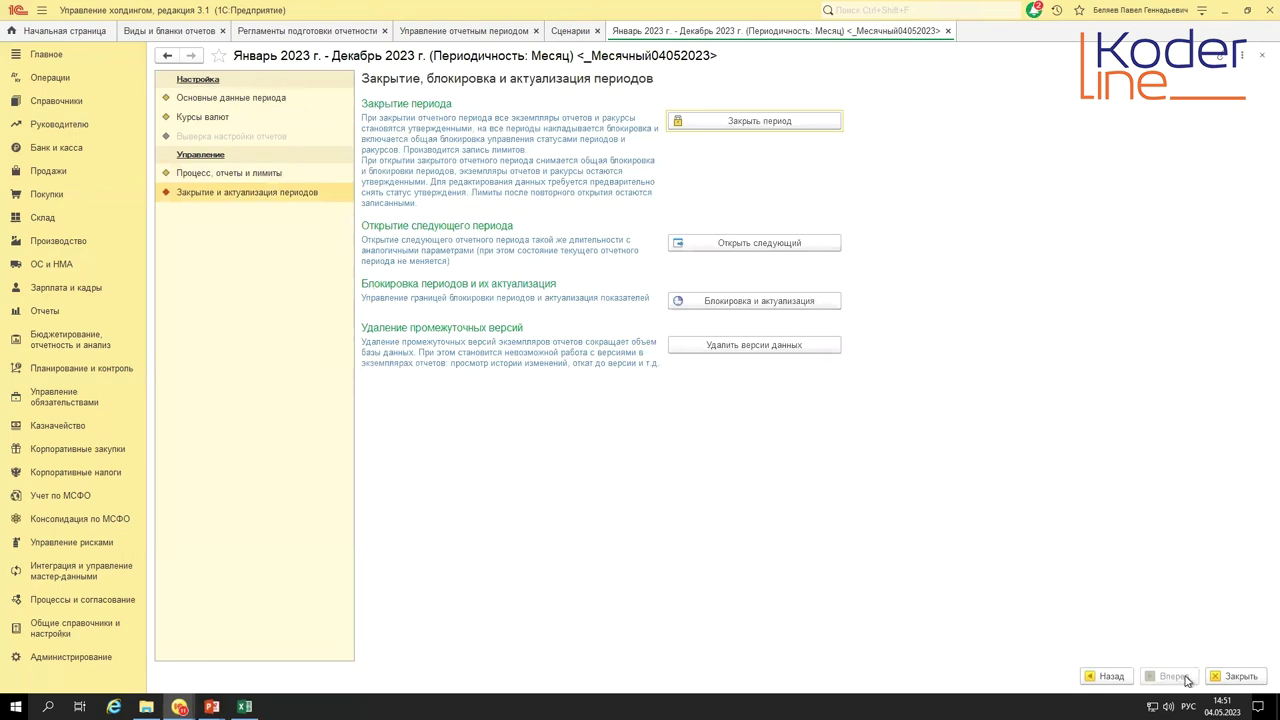
click(1236, 676)
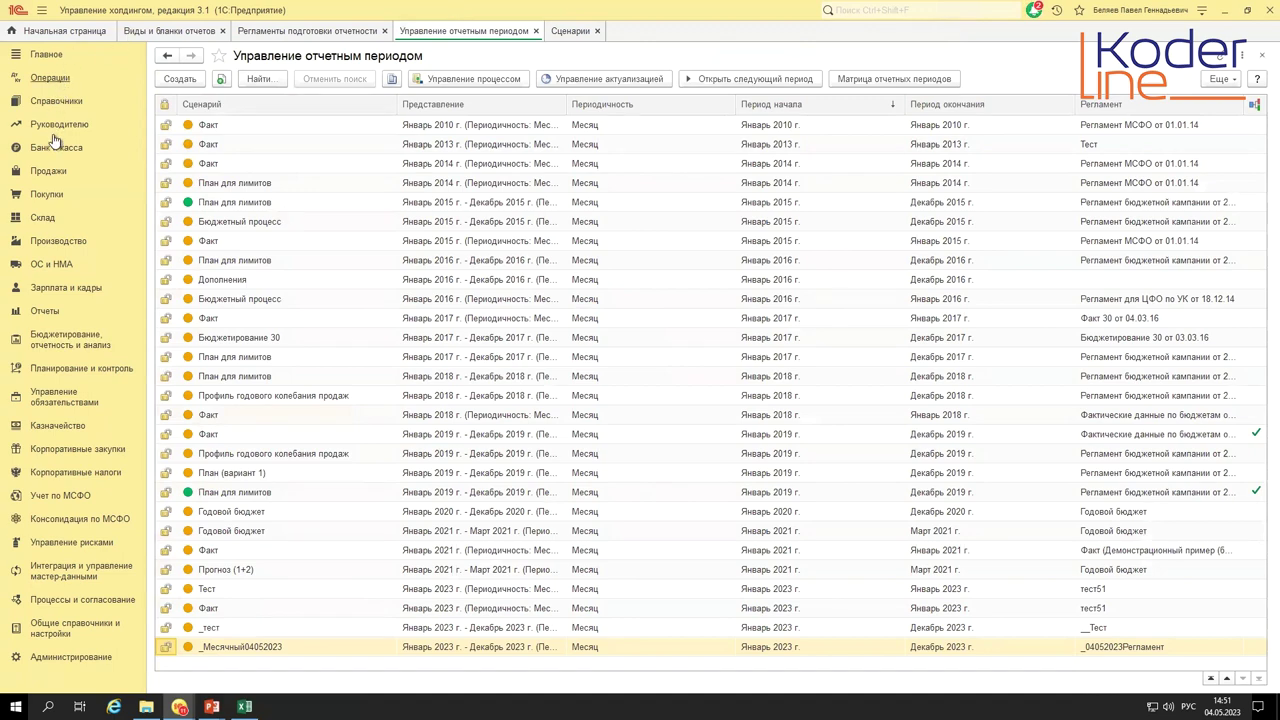
- Open the Экземпляры отчетов list and start a new report instance of type _Оперативный бюджет
click(70, 338)
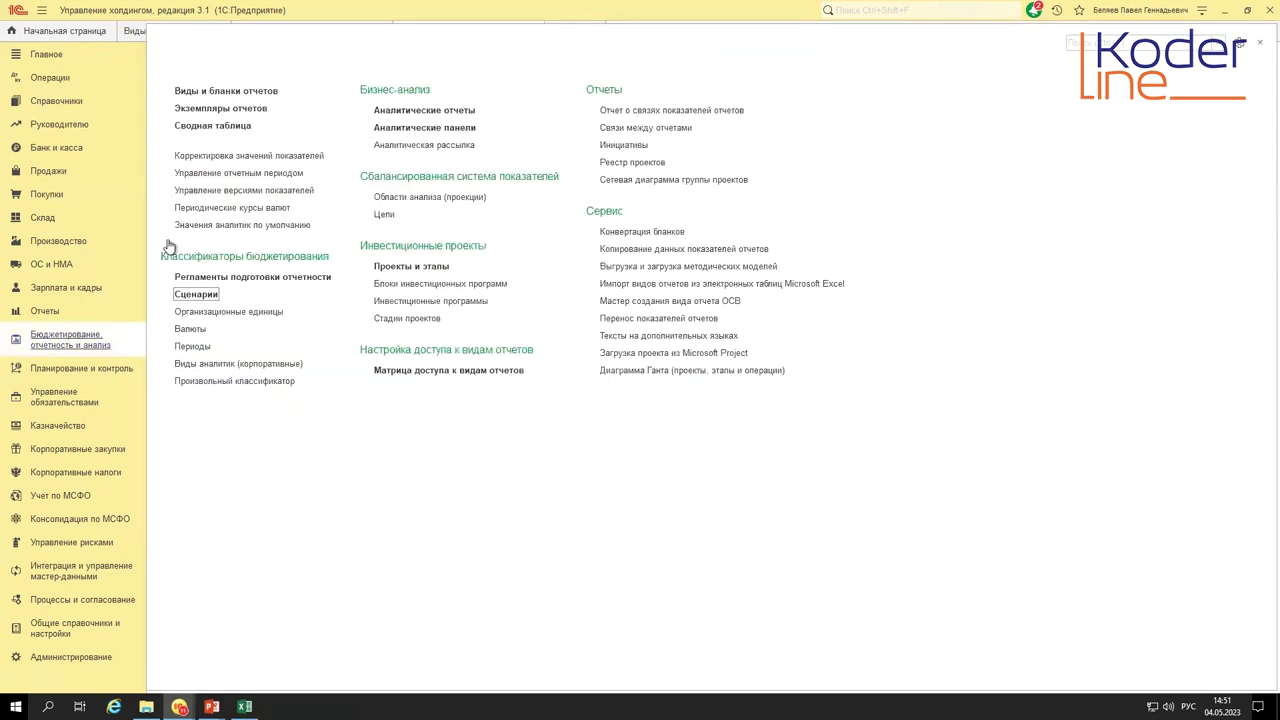
click(224, 107)
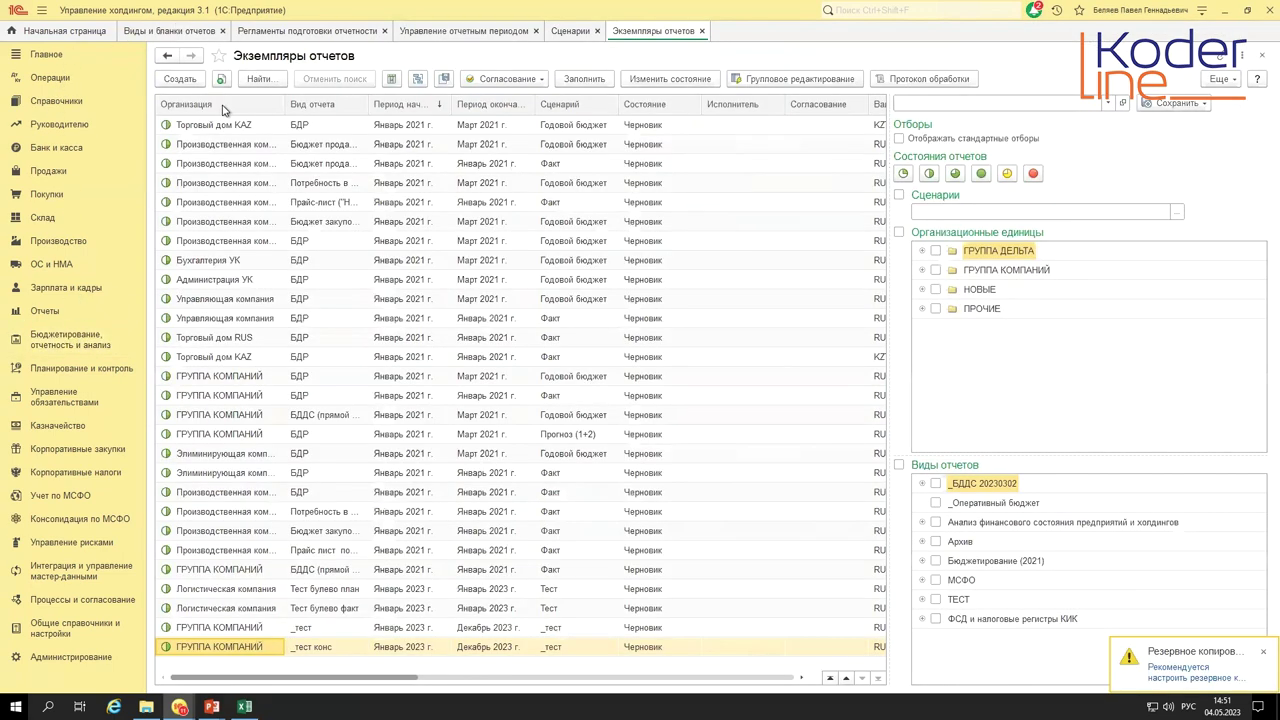
click(182, 79)
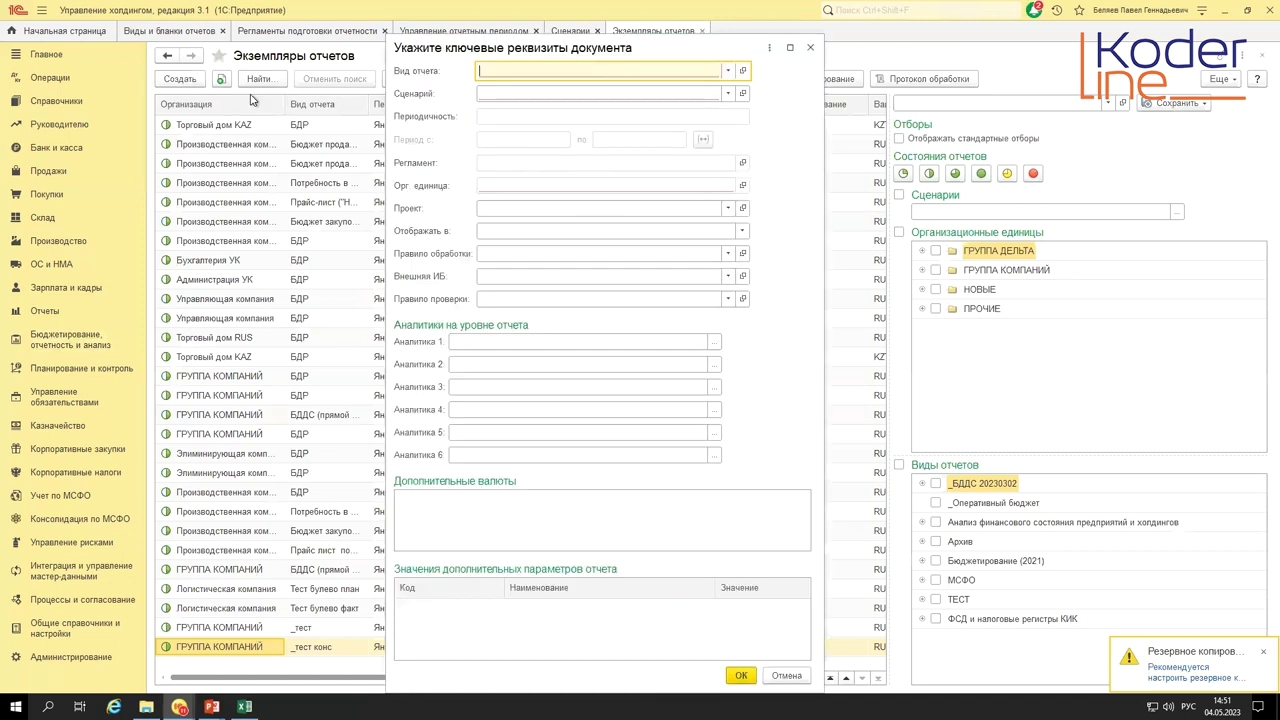
click(728, 71)
click(512, 238)
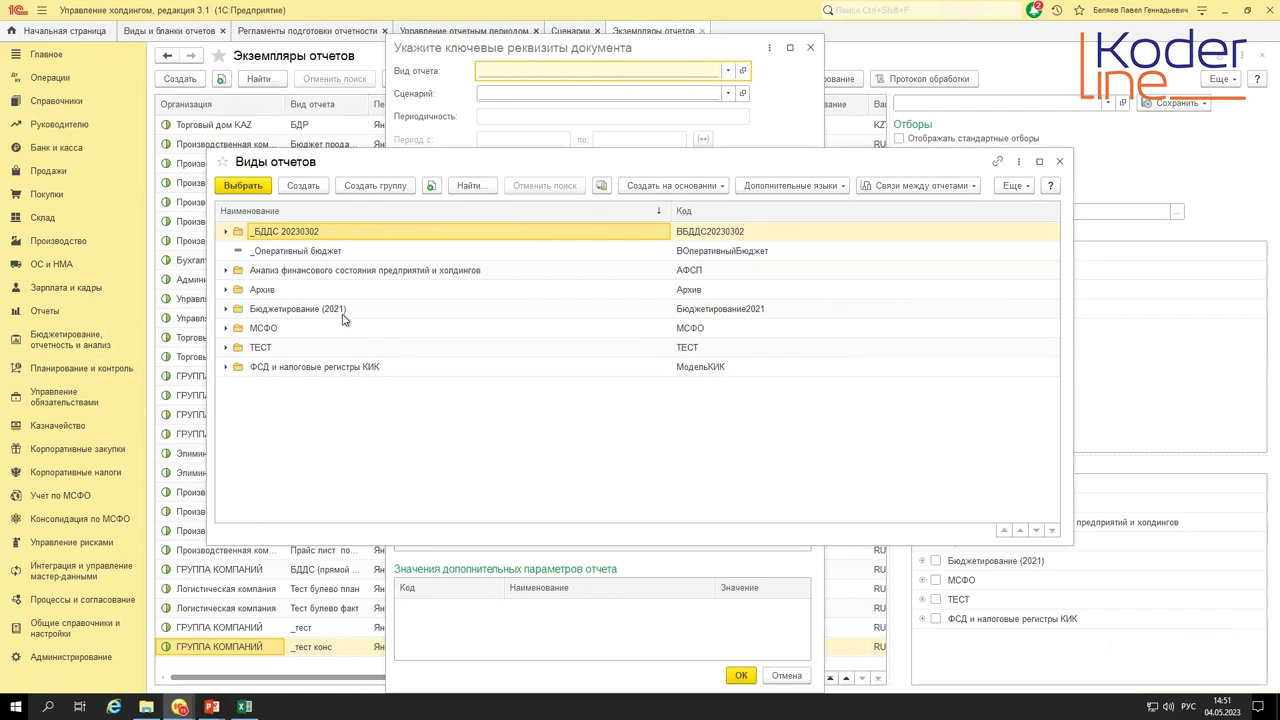
double_click(306, 252)
- Set the instance's scenario to _Месячный04052023, periodicity to Месяц and period to May 2023
click(642, 89)
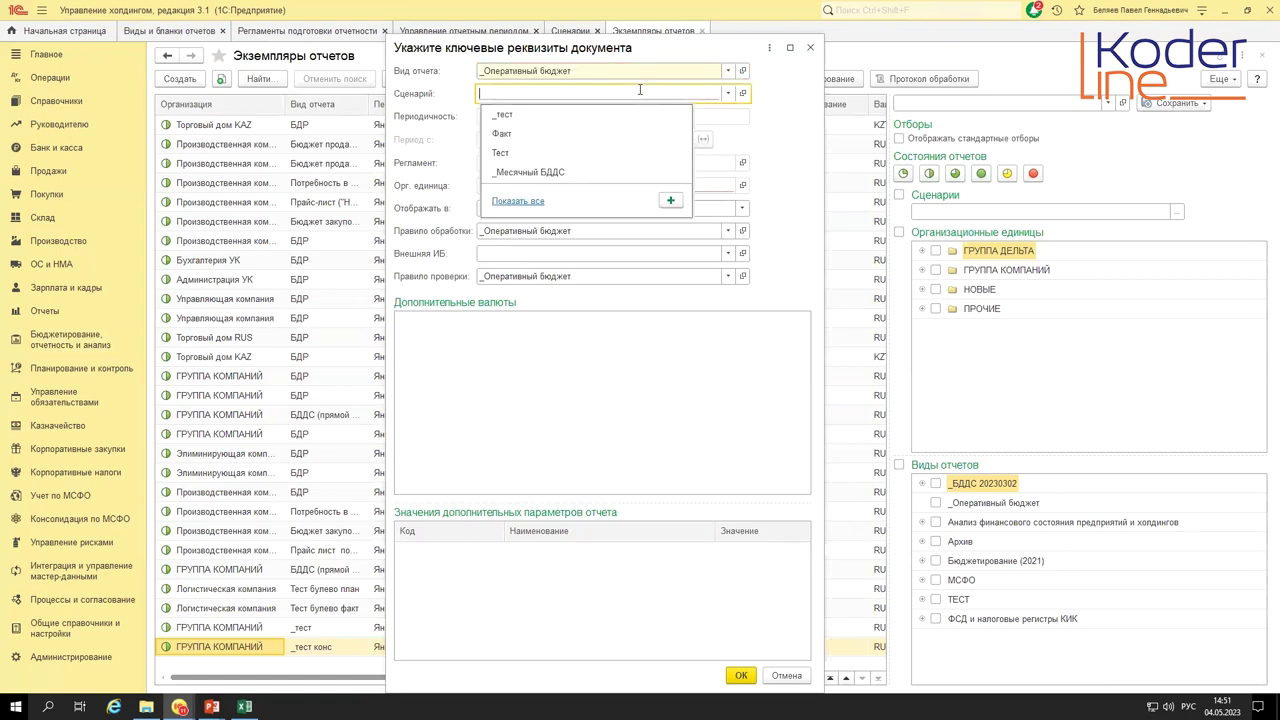
click(519, 207)
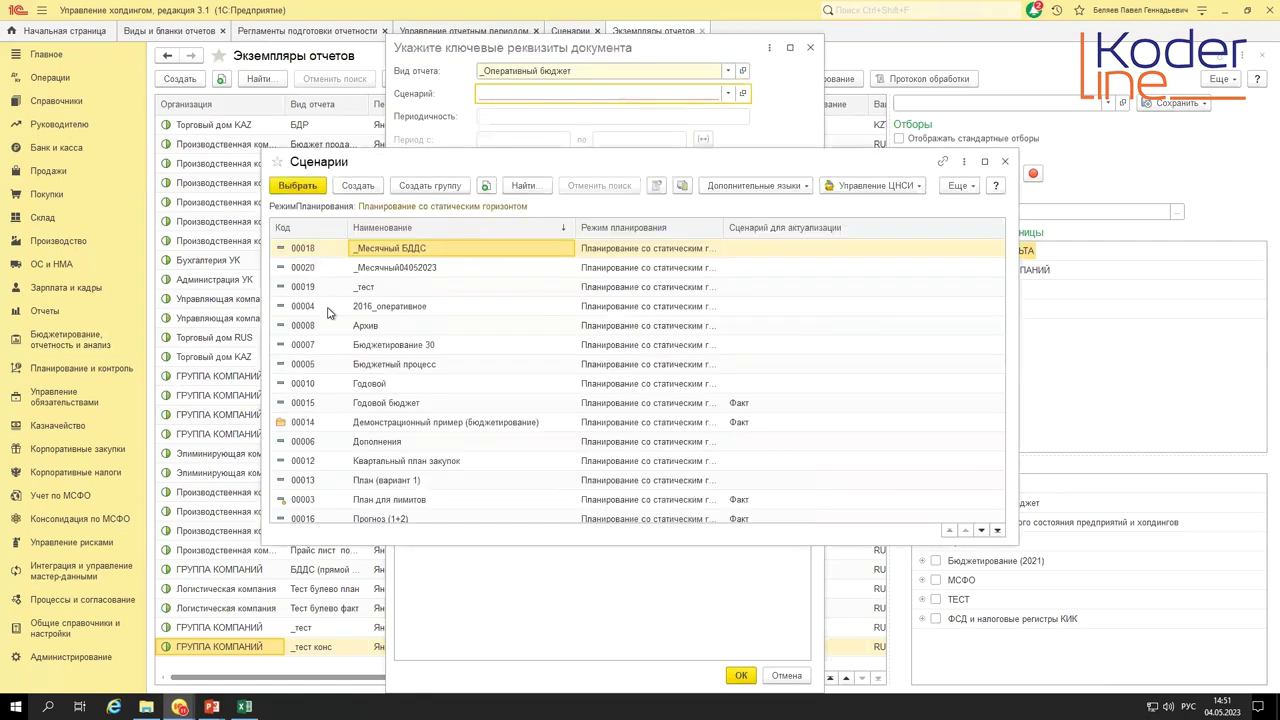
double_click(402, 272)
click(643, 119)
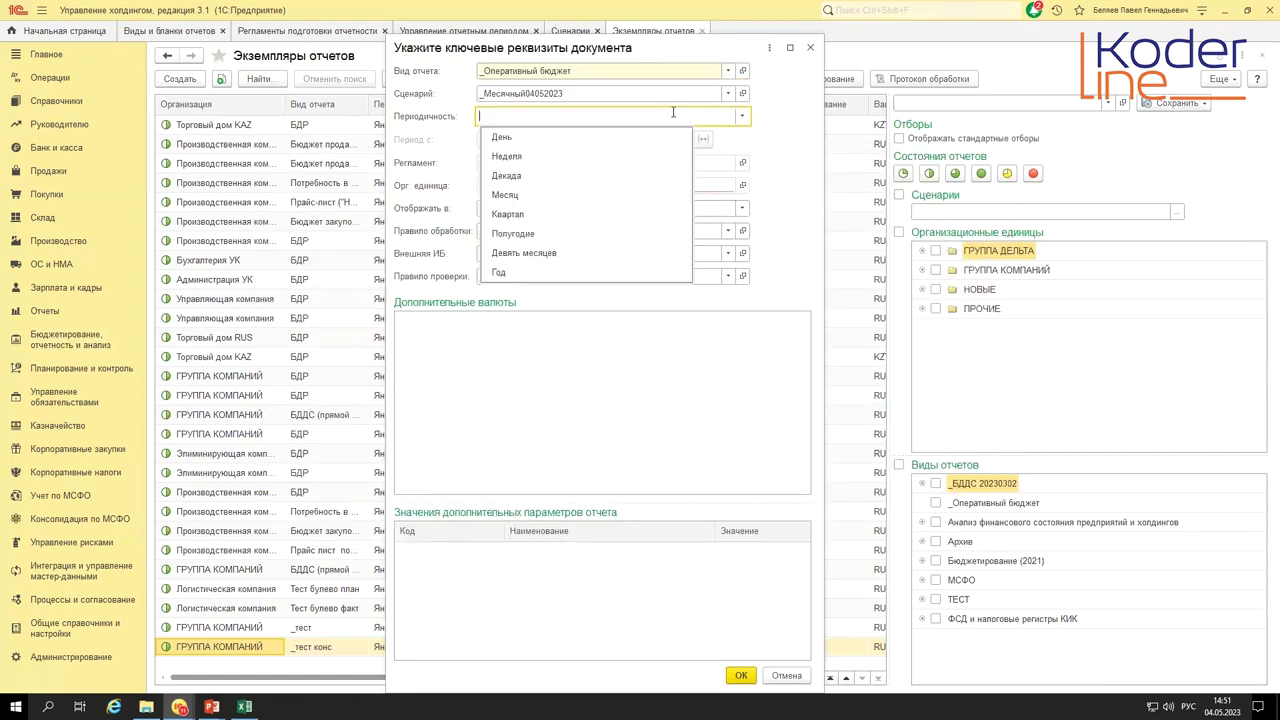
click(536, 193)
click(703, 139)
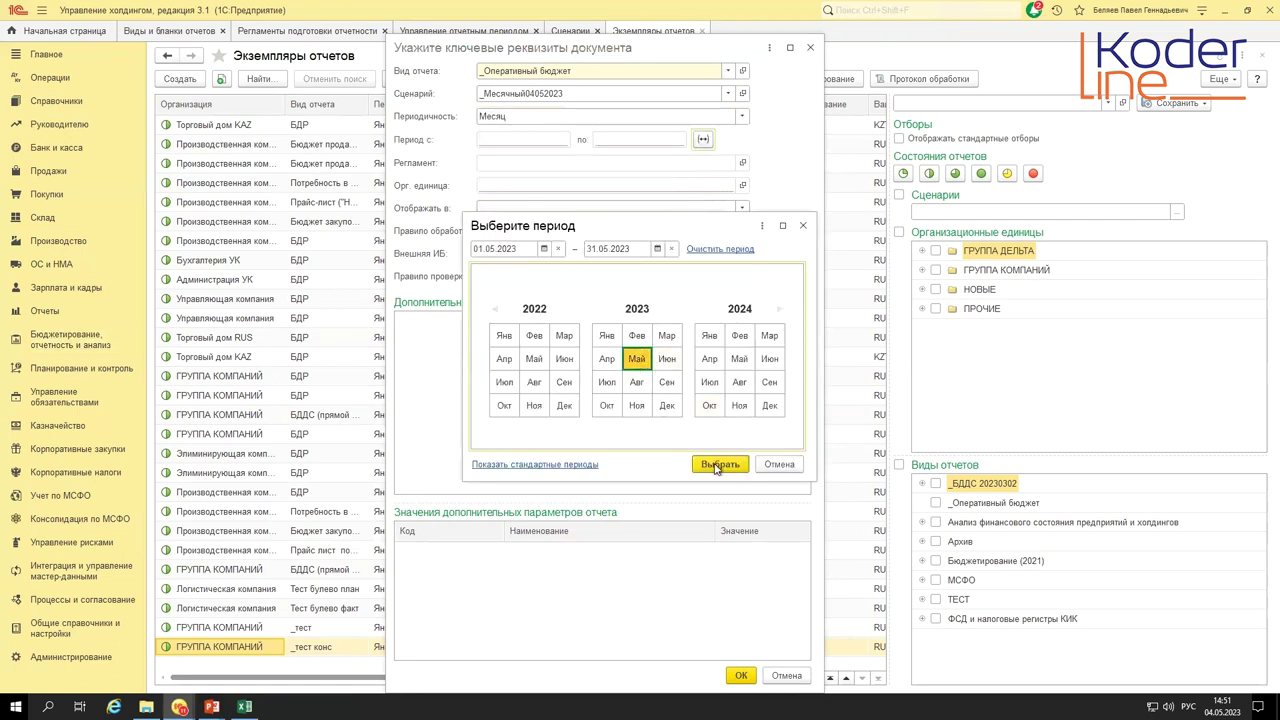
click(716, 466)
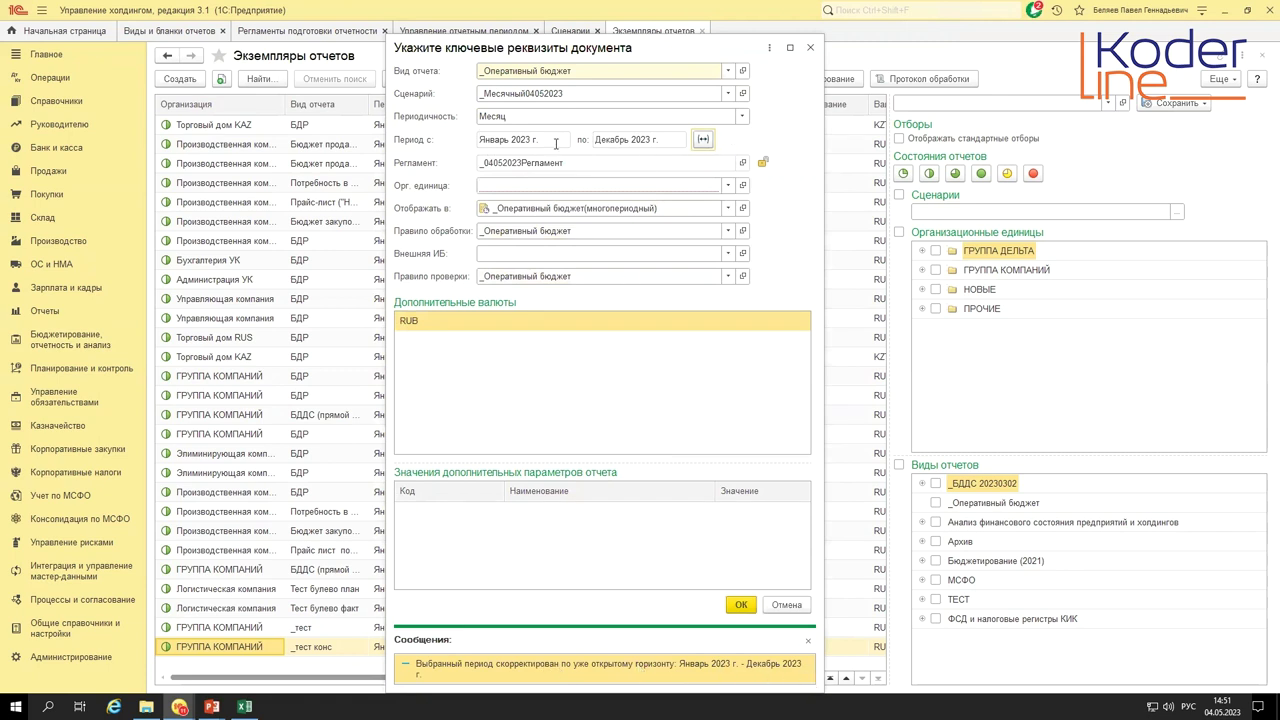
- Assign the organisational unit ГРУППА ДЕЛЬТА and confirm the key details to open the report instance
click(641, 184)
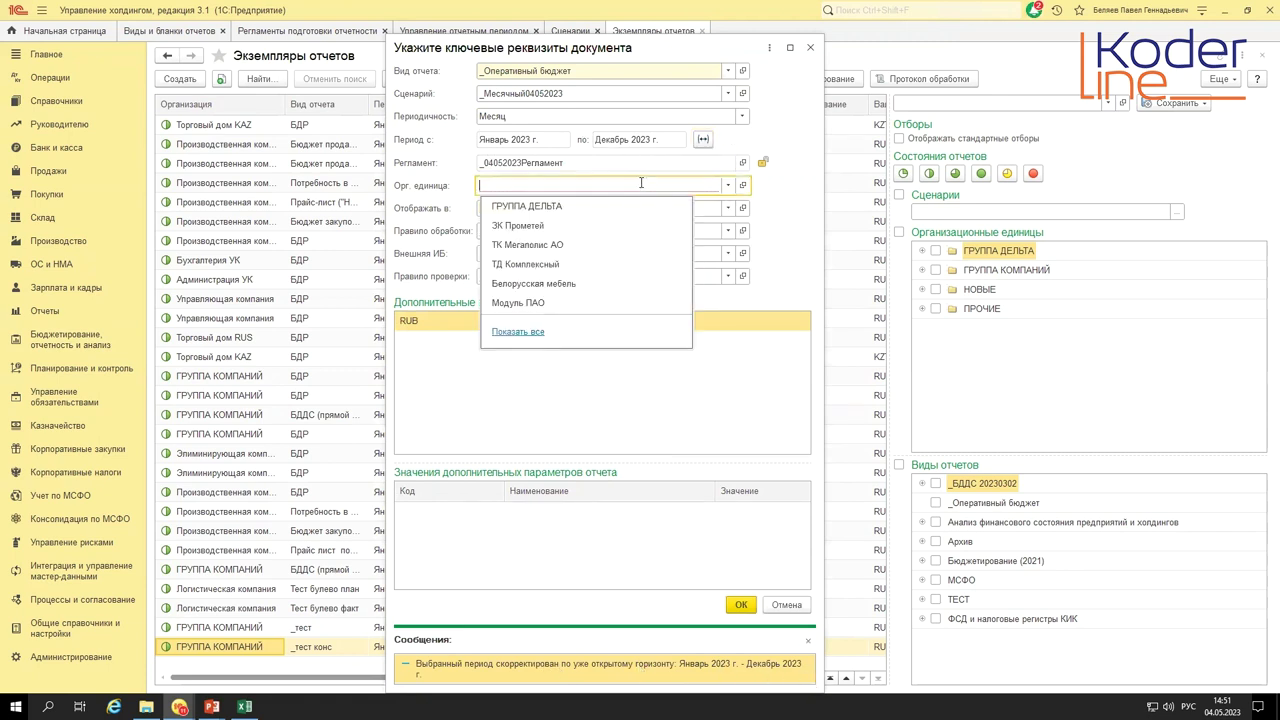
click(585, 205)
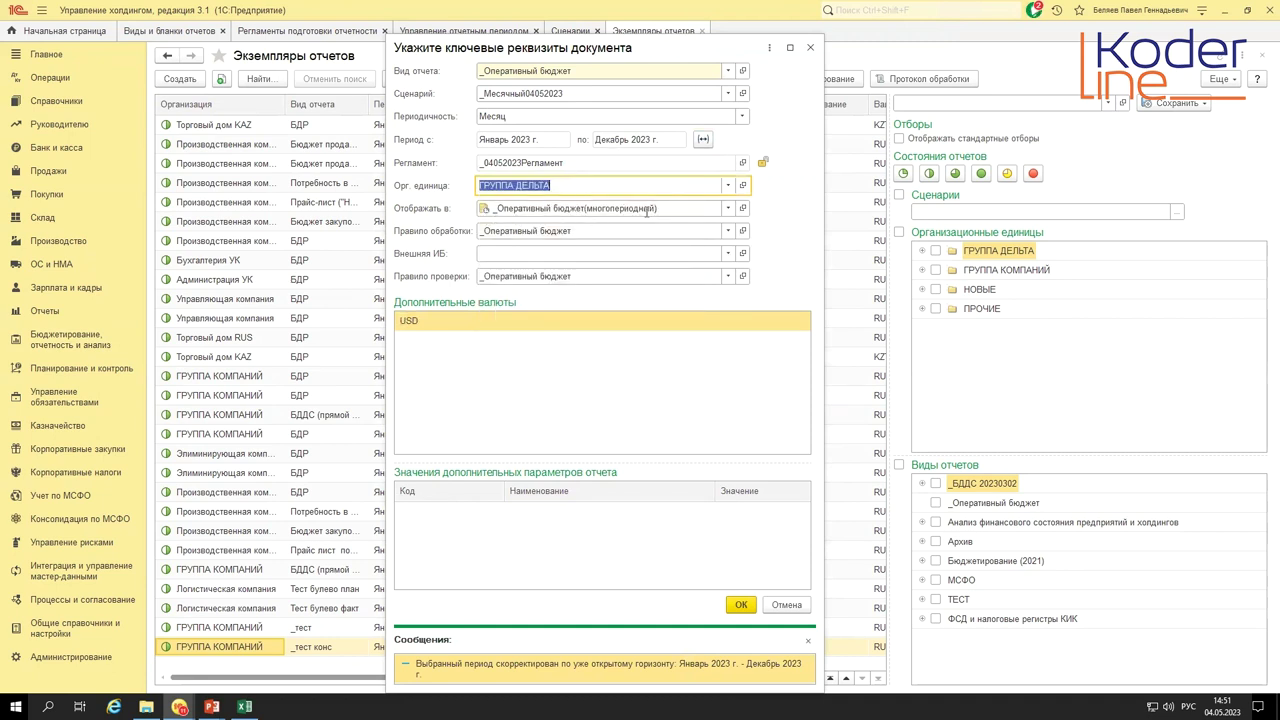
click(740, 606)
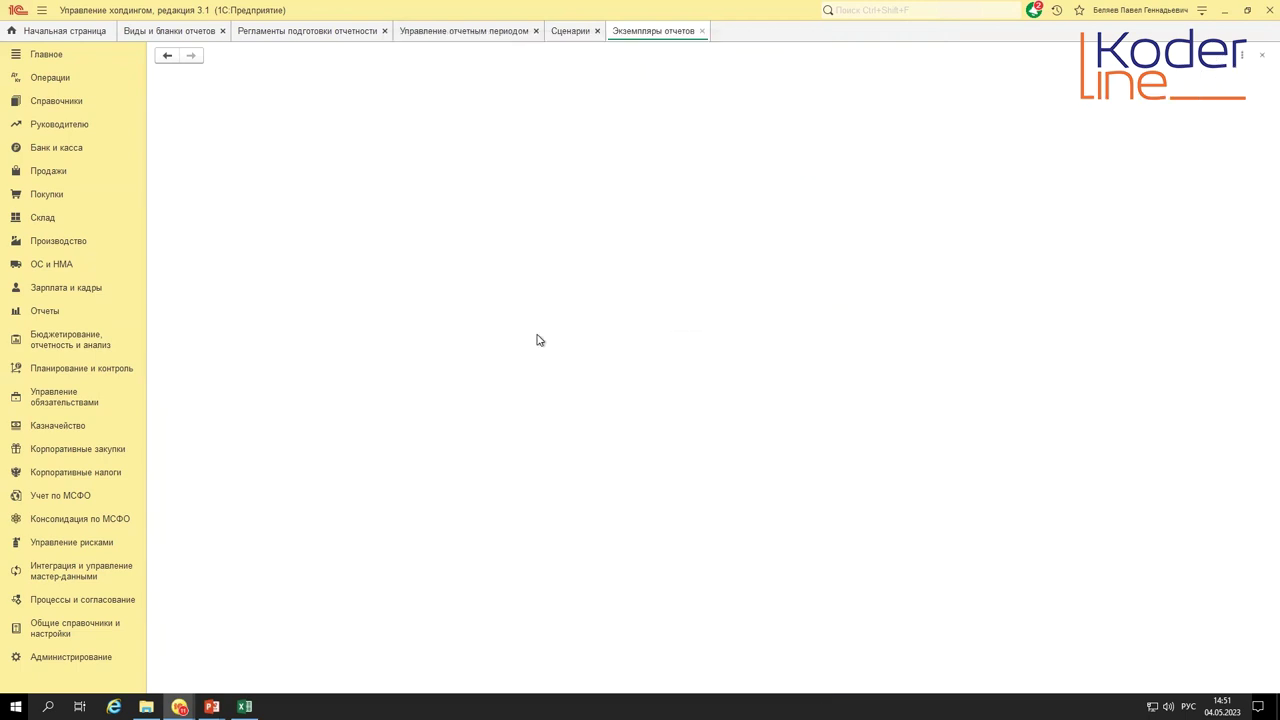
- Enter January 2023 amounts: 600 000 for sales receipts and 100 000 each for raw materials, АУП salaries, commercial expenses and taxes
click(510, 198)
text(6000000,00000)
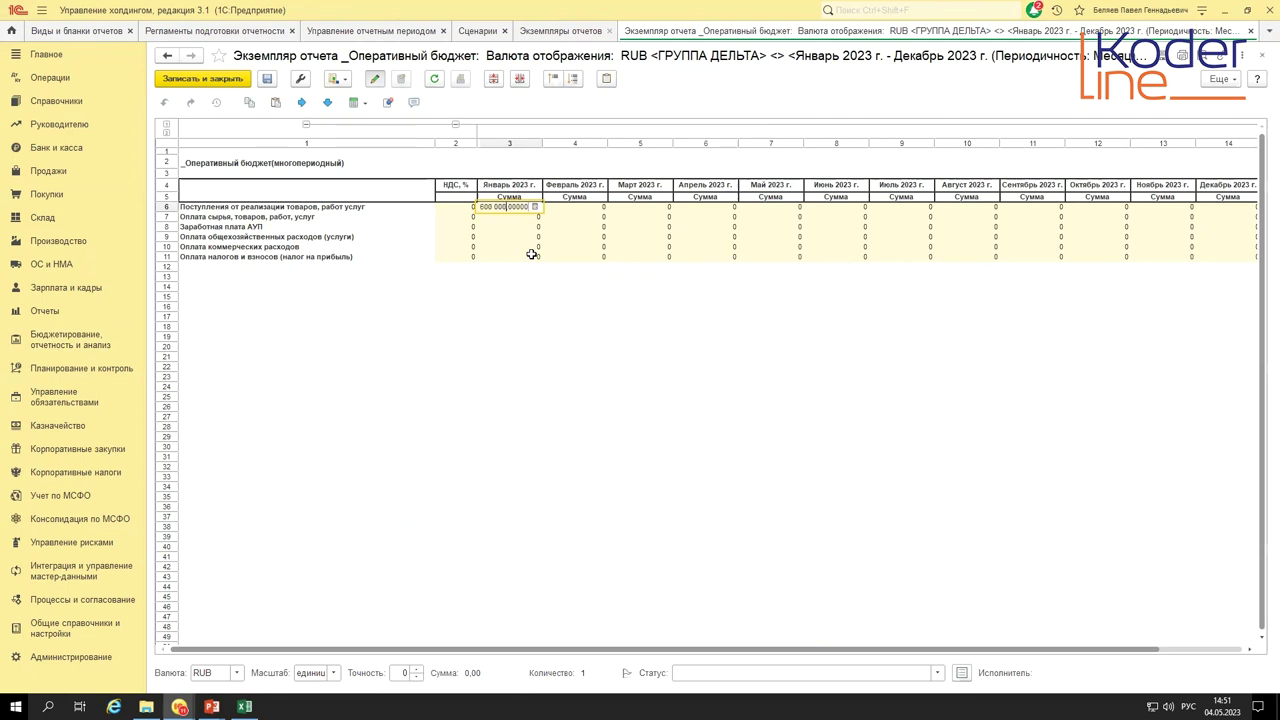
key(Return)
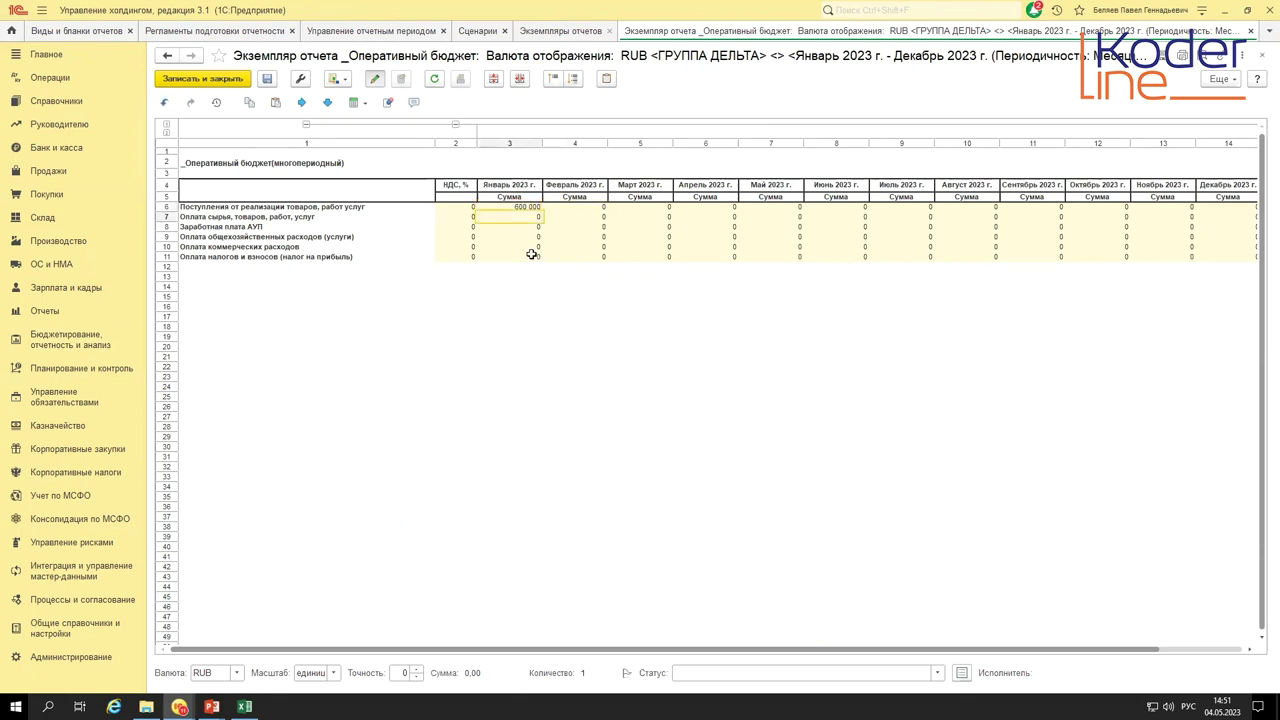
text(100000000000)
key(Tab)
key(Left)
click(327, 102)
click(522, 236)
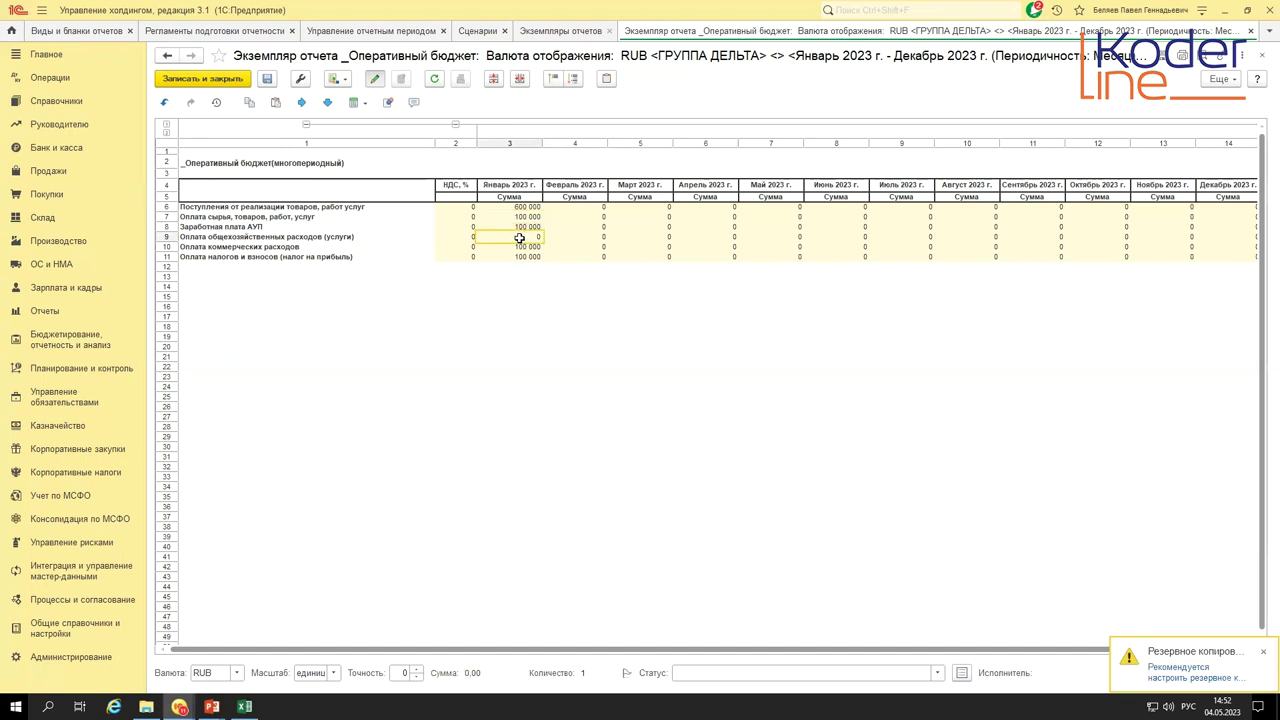
double_click(512, 236)
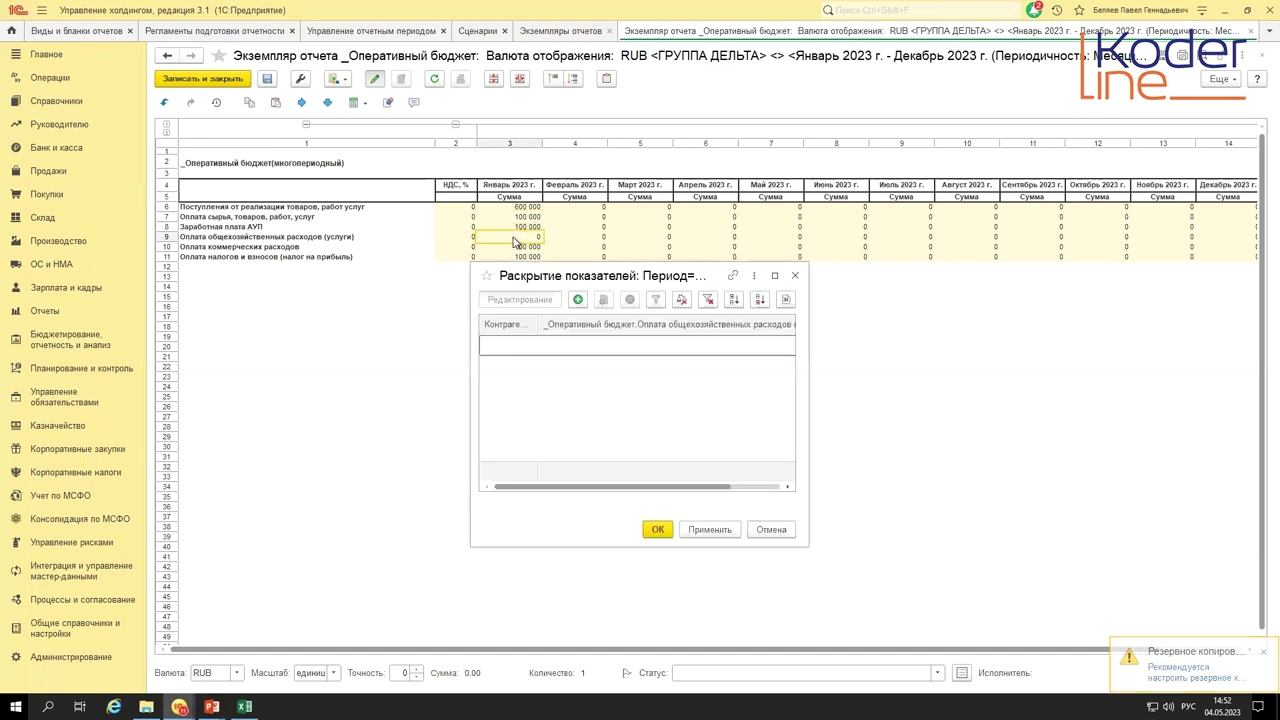
click(796, 276)
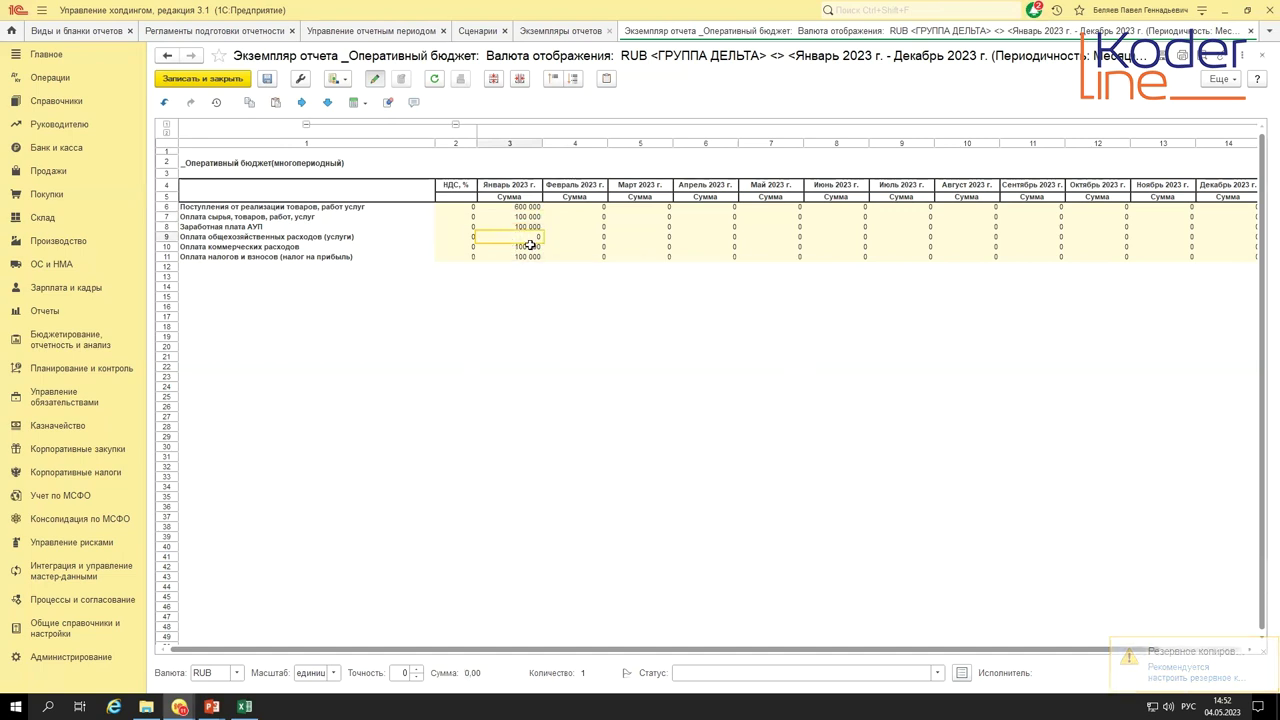
- Break down January 2023 Оплата общехозяйственных расходов (услуги) by counterparty, with 50 000 each for Клиент 1 and Клиент 2
double_click(508, 236)
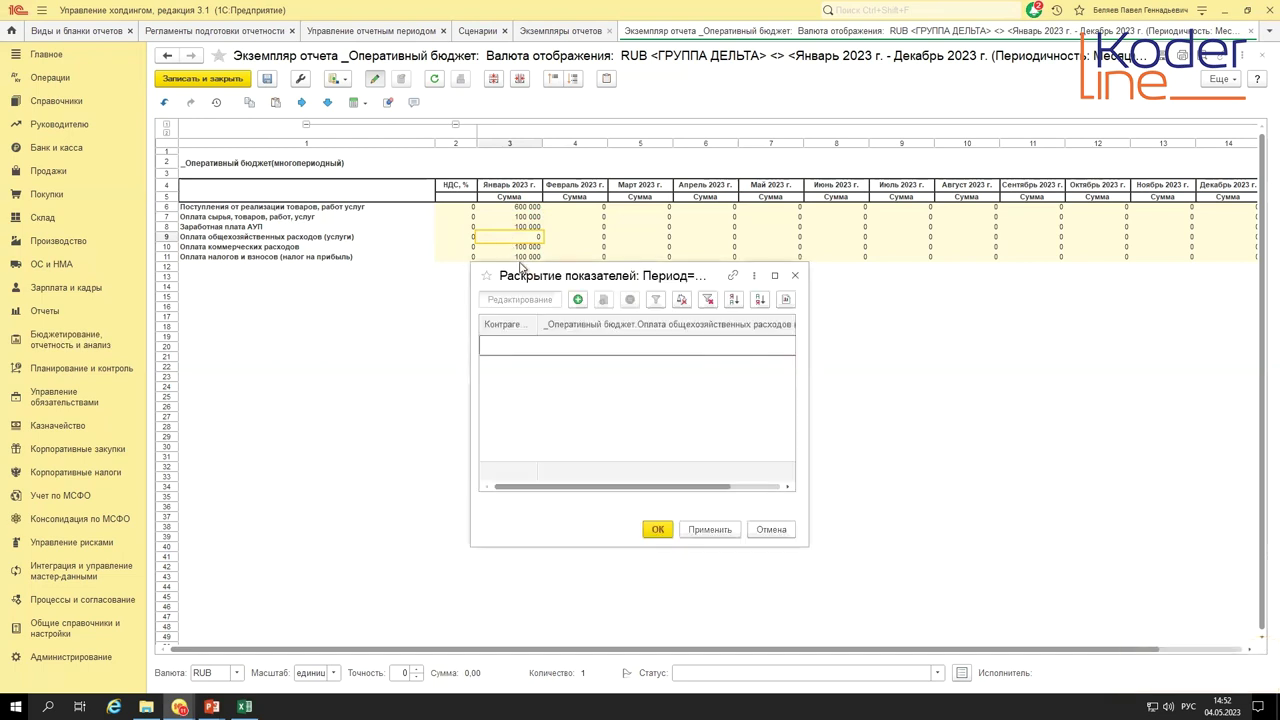
click(577, 299)
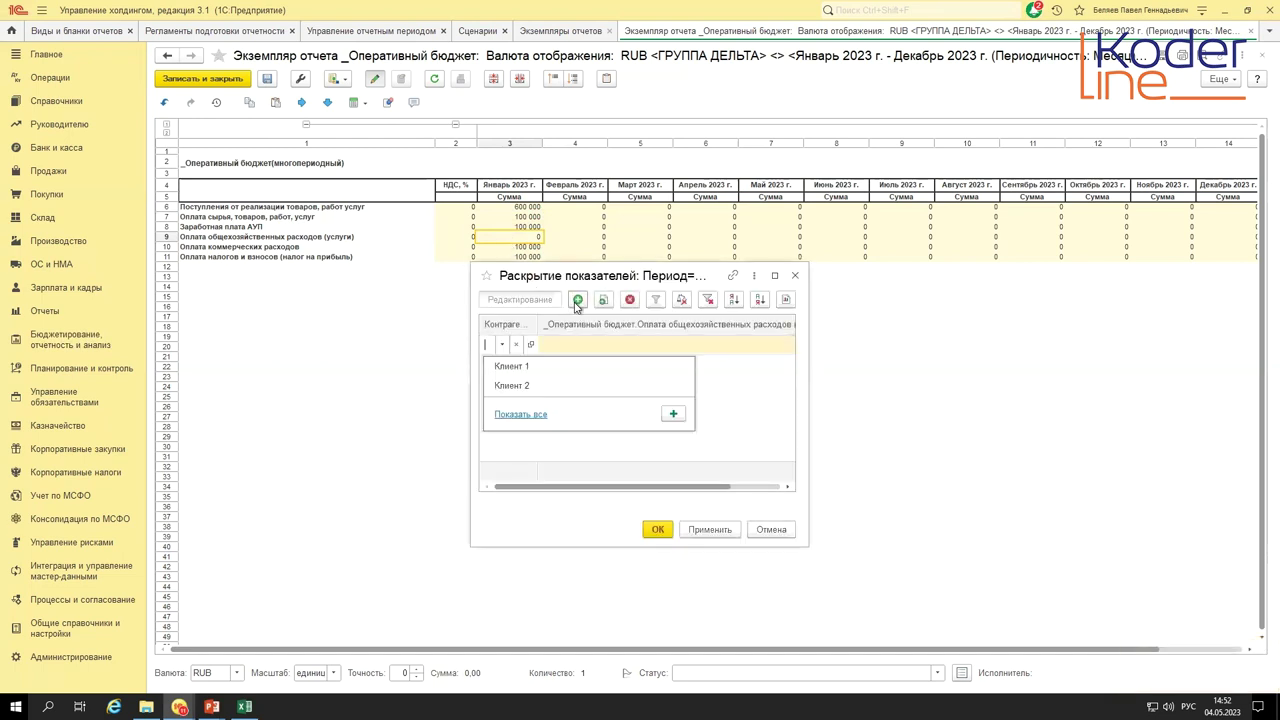
click(518, 385)
text(50)
key(Return)
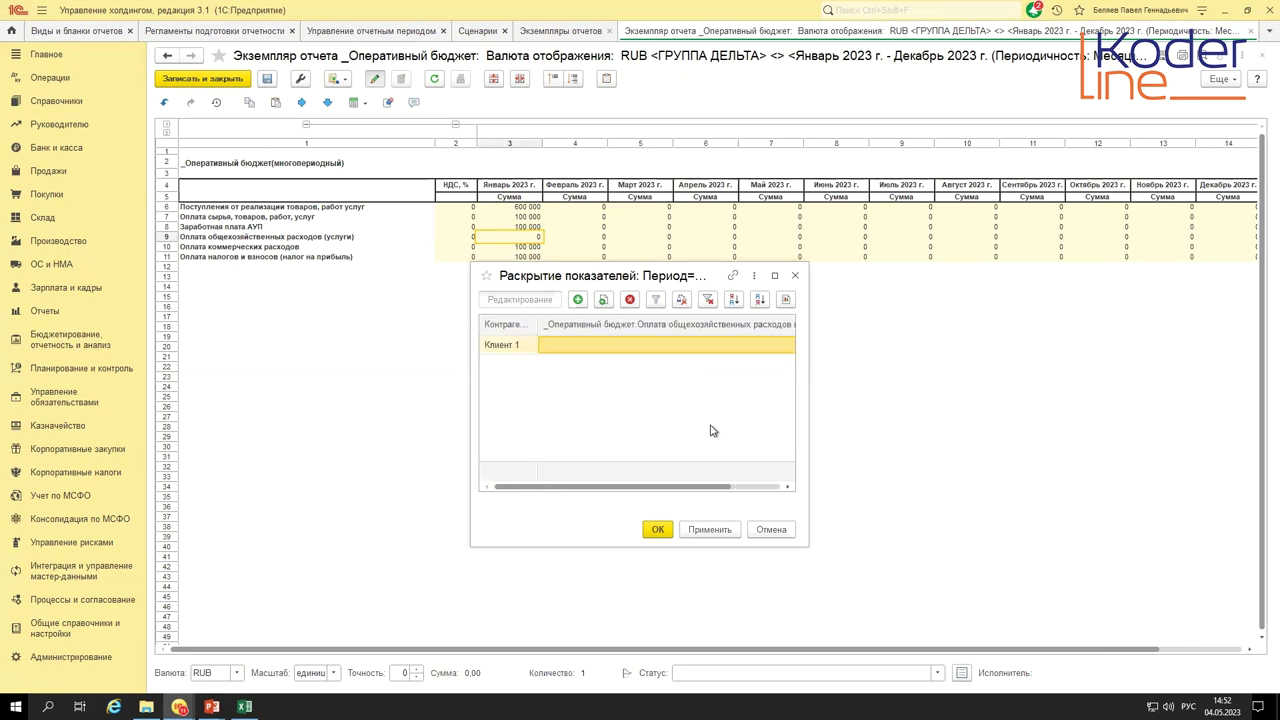
click(604, 303)
click(514, 366)
click(516, 403)
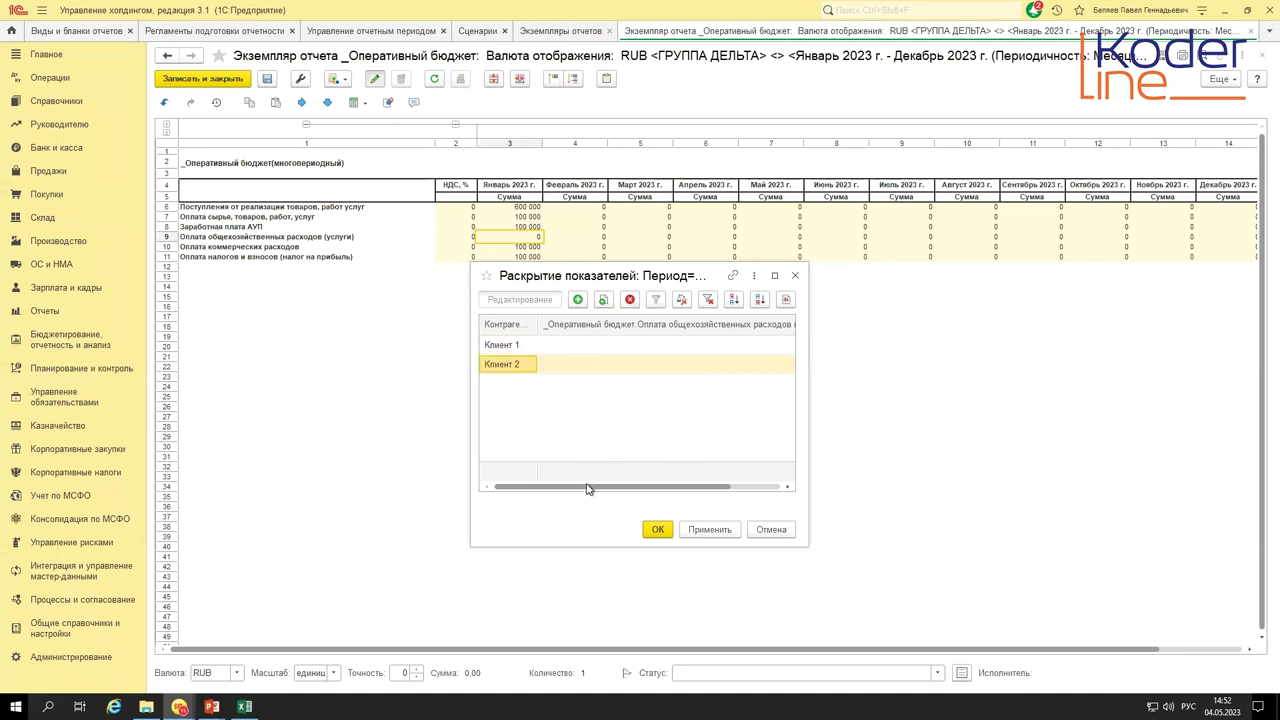
drag(587, 487, 737, 531)
click(658, 533)
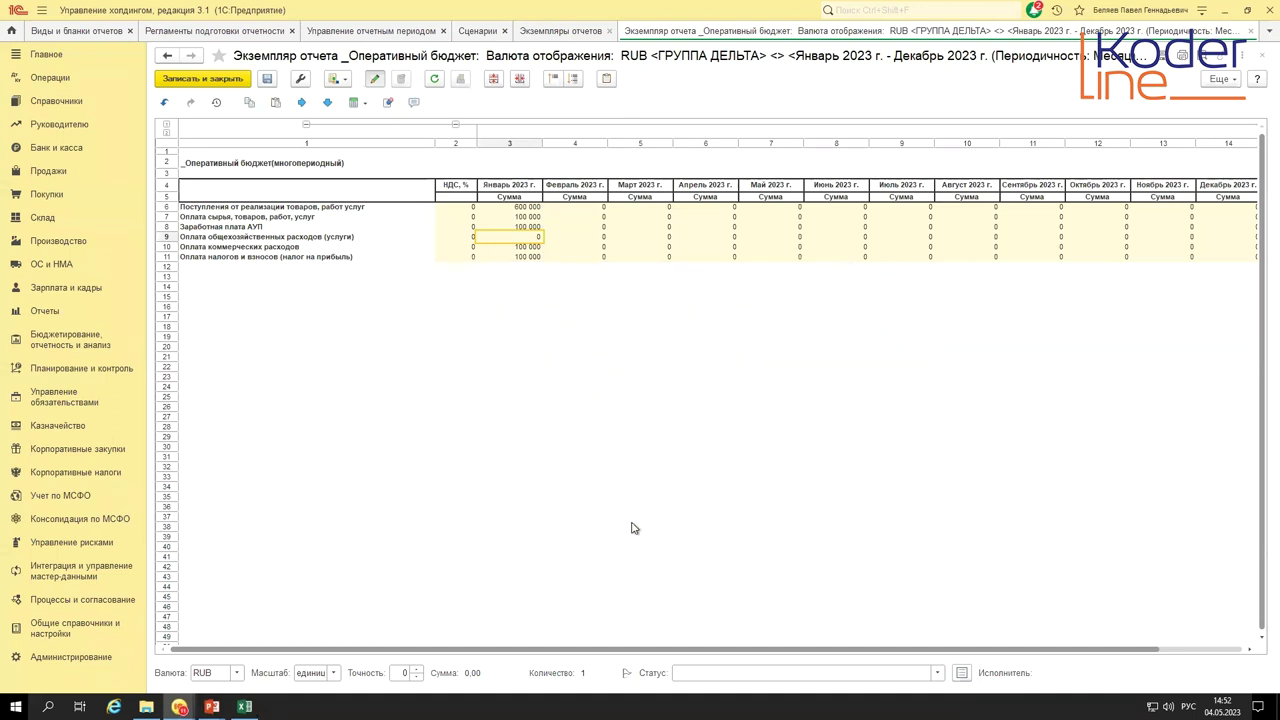
drag(245, 237, 553, 259)
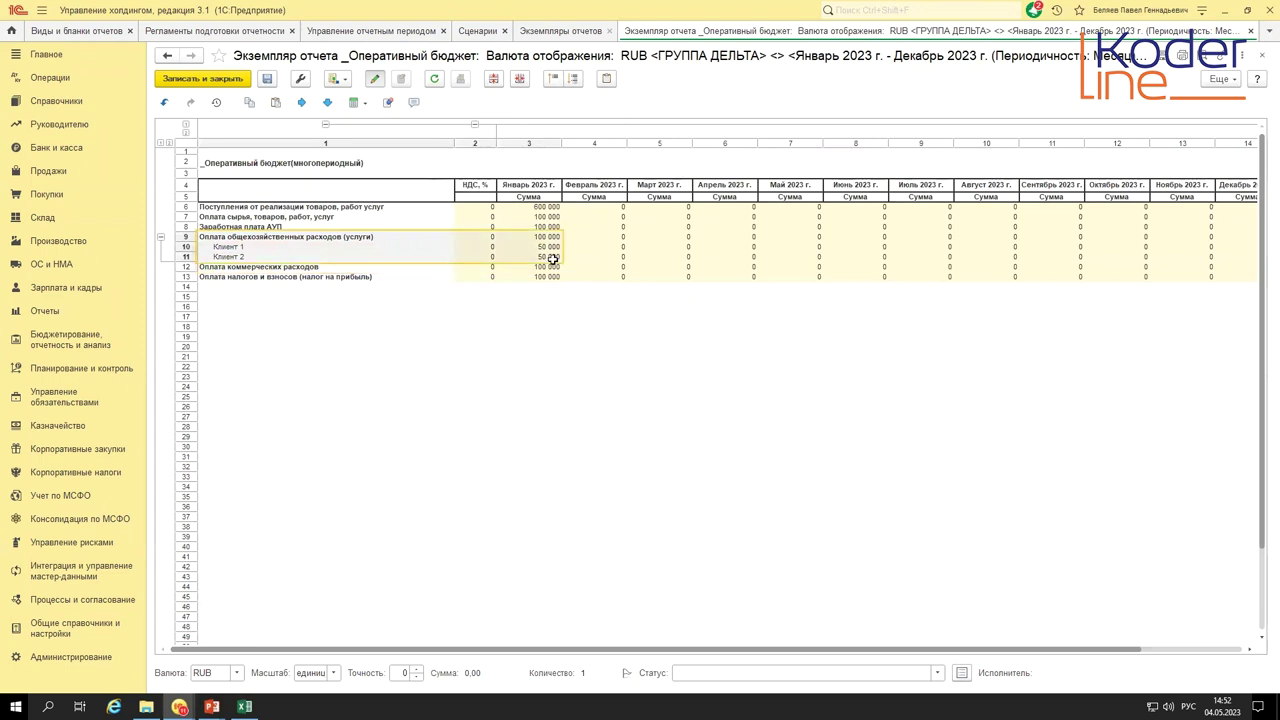
- Set НДС, % to 20 for Поступления от реализации товаров, работ услуг and copy the value down to the rows below
click(485, 238)
click(482, 206)
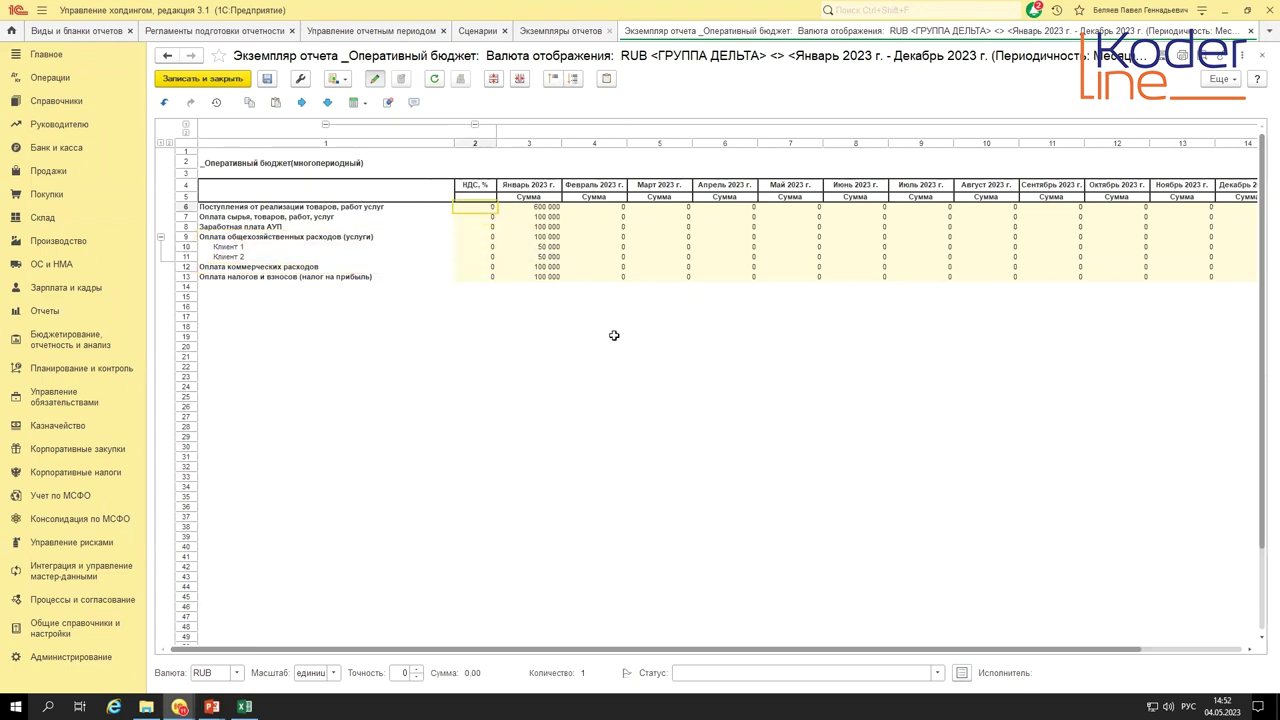
text(20)
key(Tab)
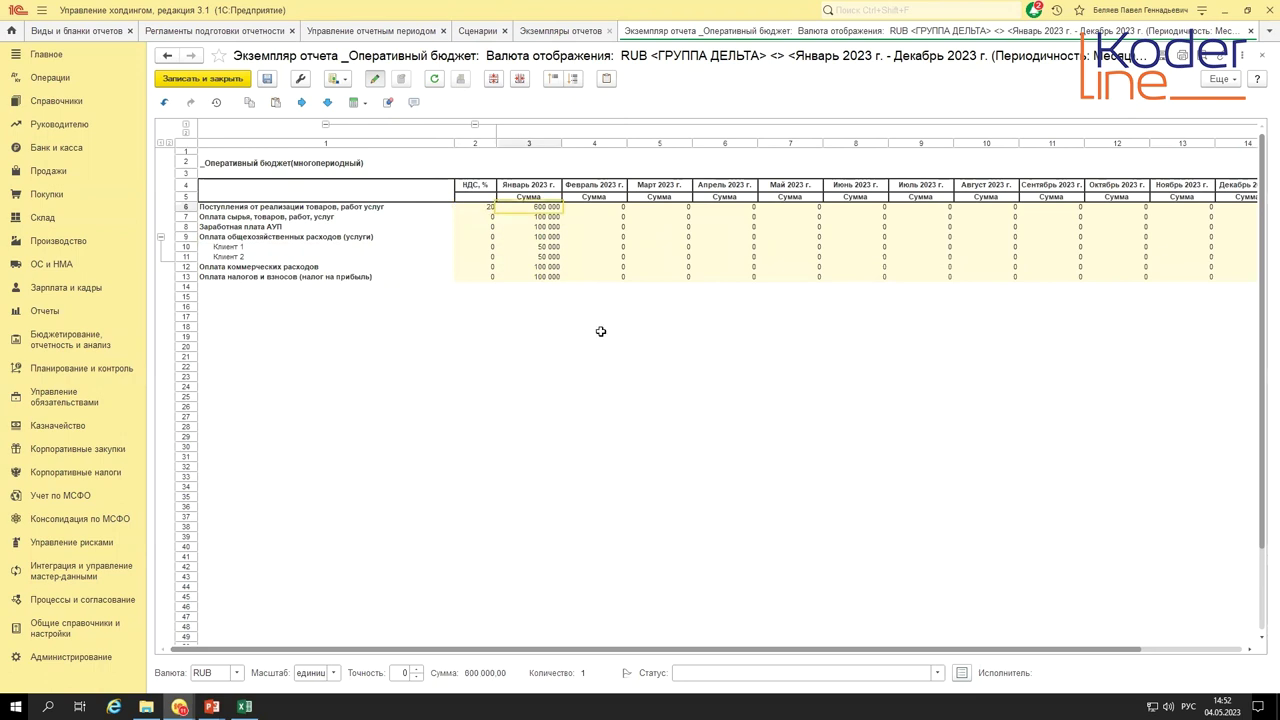
click(477, 208)
click(327, 102)
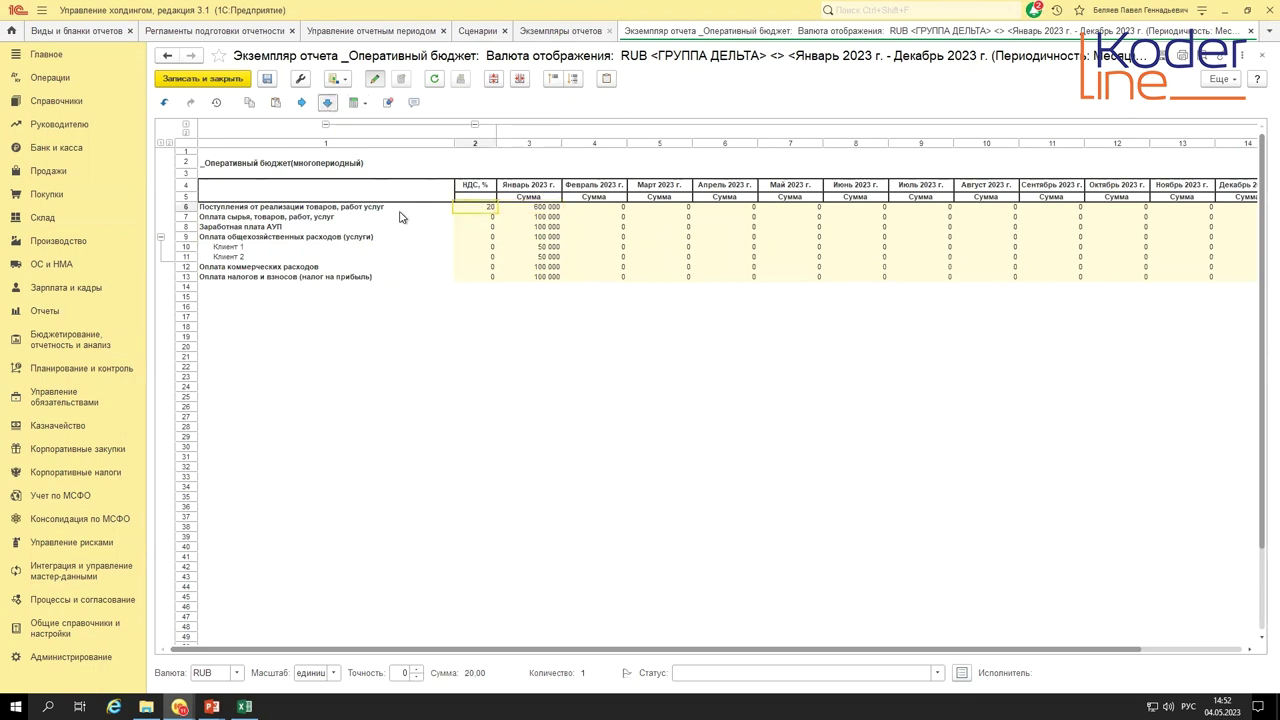
click(476, 237)
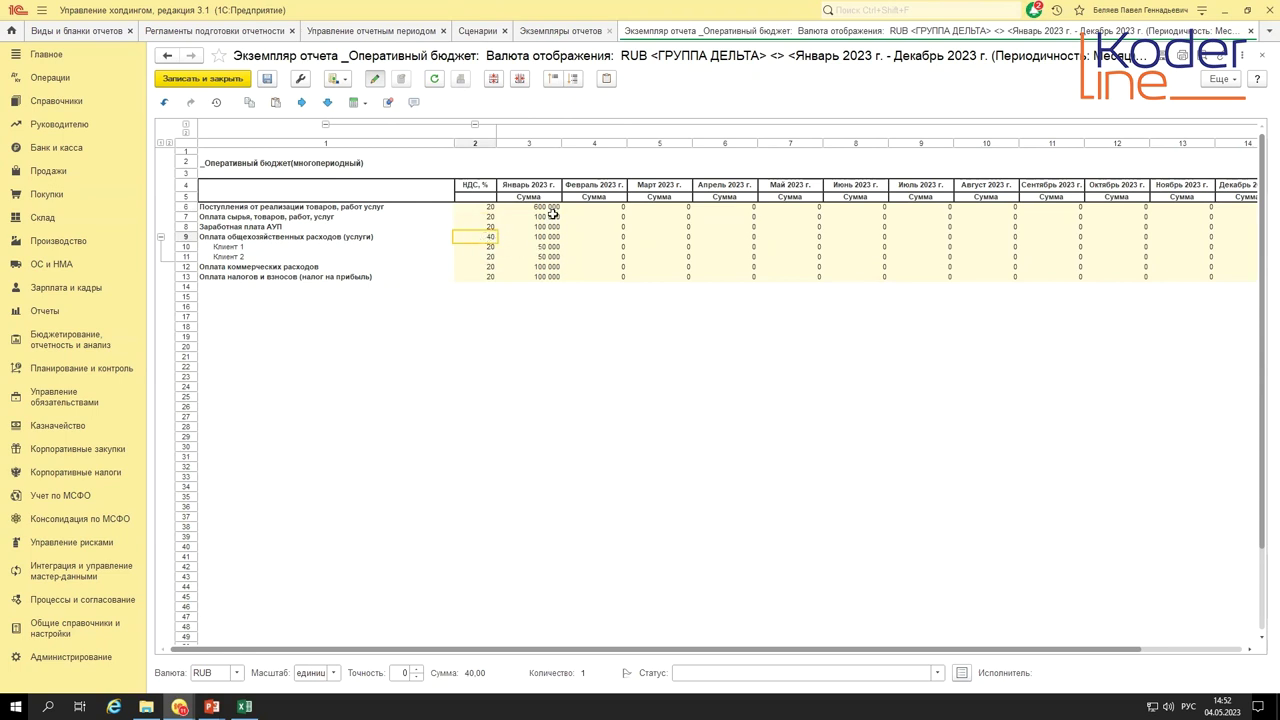
- Copy the January 2023 amounts of all rows across the remaining months, and save and close the report instance
drag(528, 207, 537, 276)
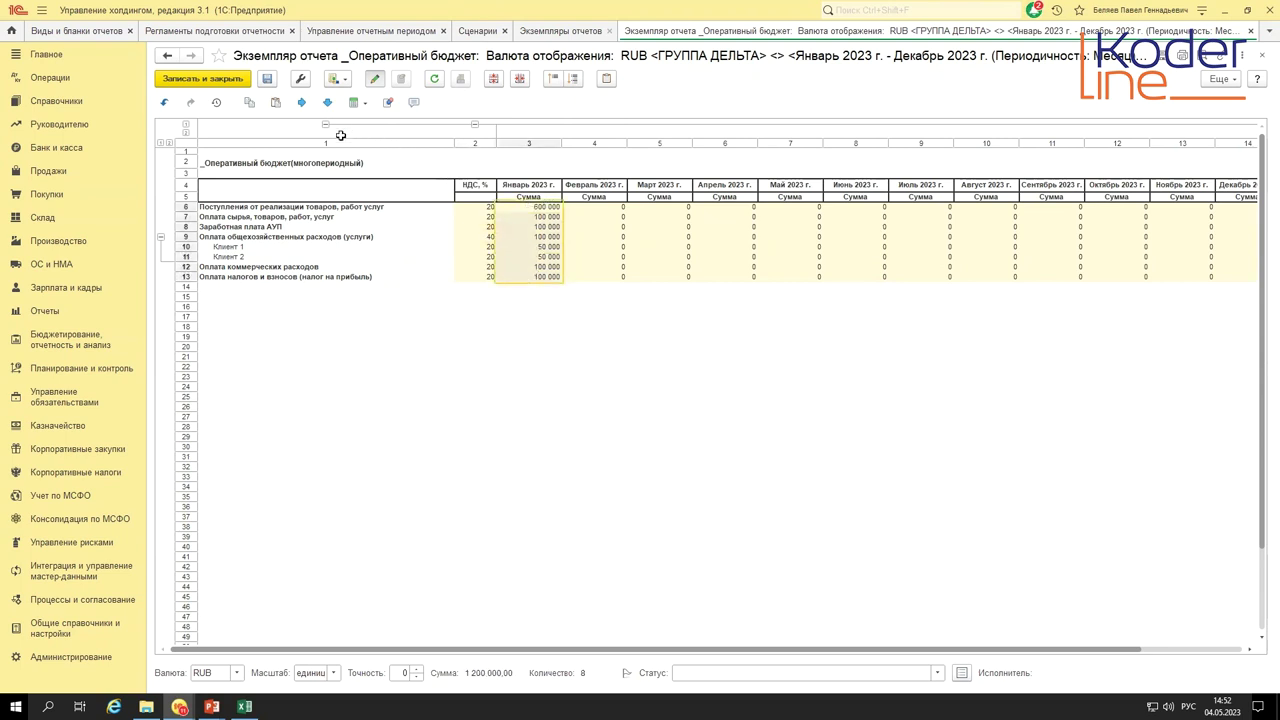
click(301, 102)
click(636, 255)
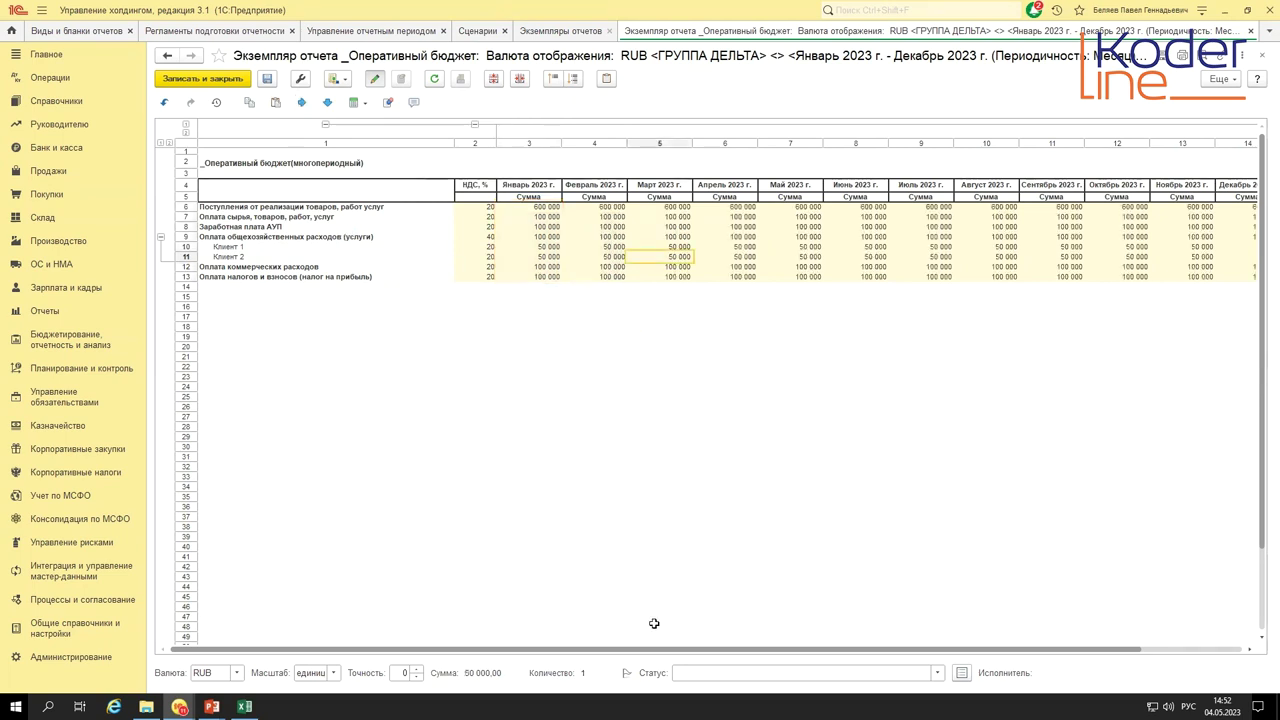
drag(630, 652, 546, 630)
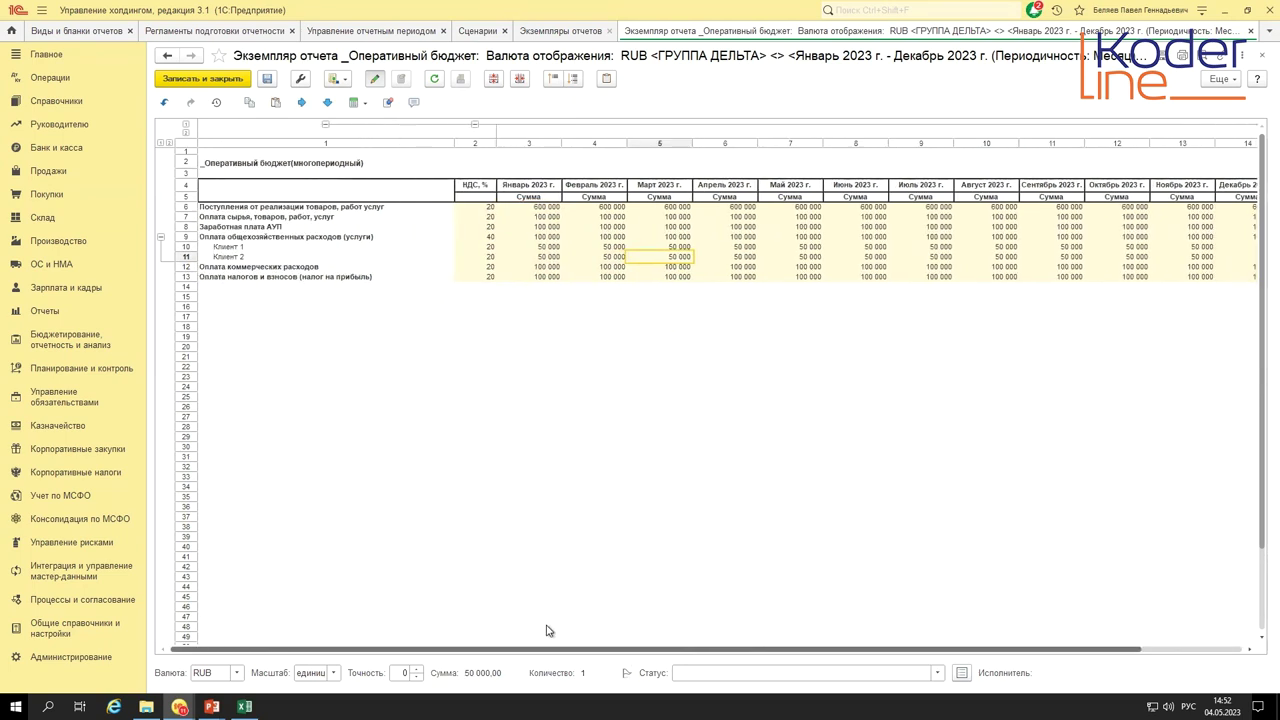
click(222, 80)
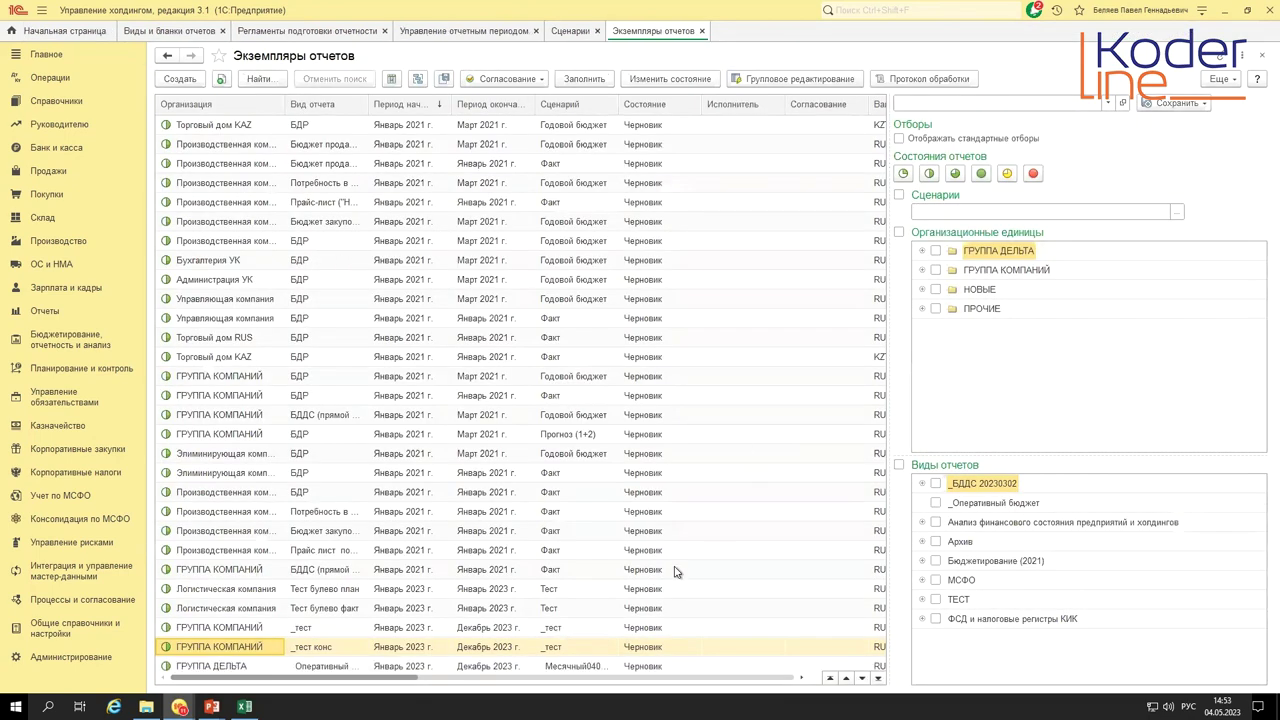
scroll(590, 631, down, 1)
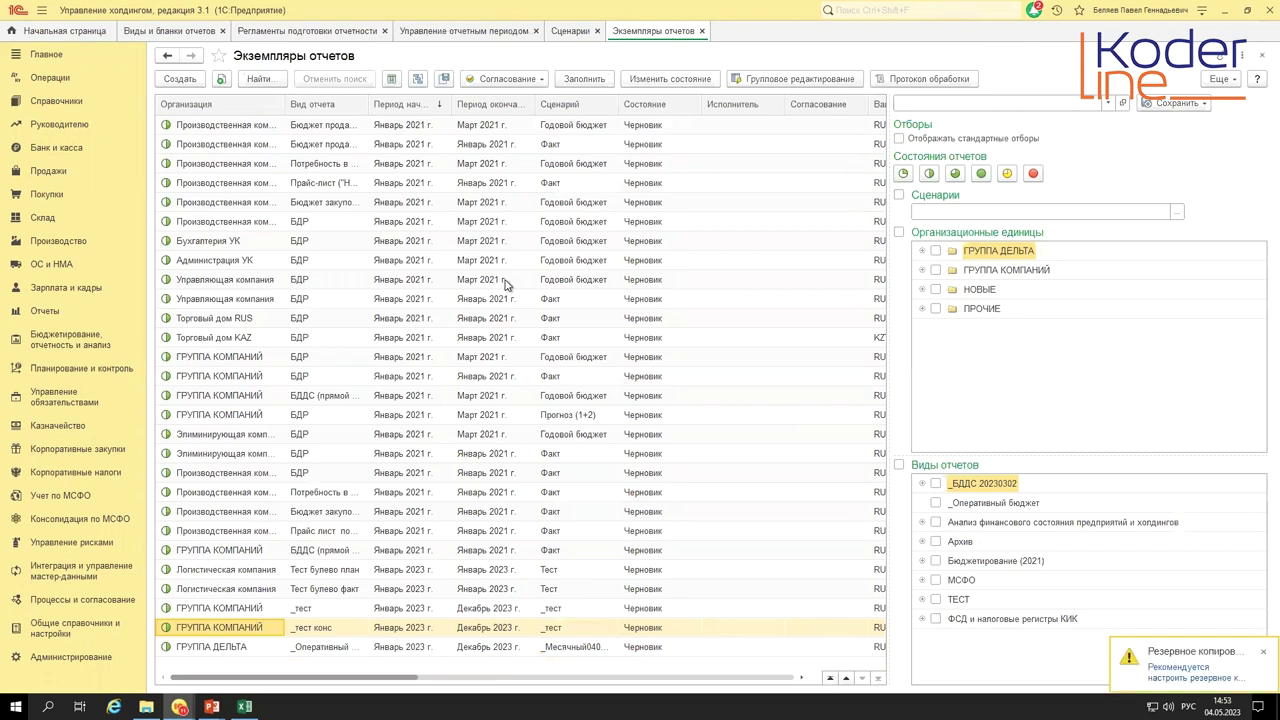
- Create and save the report type _БДДС04052023 with change history turned off, and open its report constructor
click(172, 33)
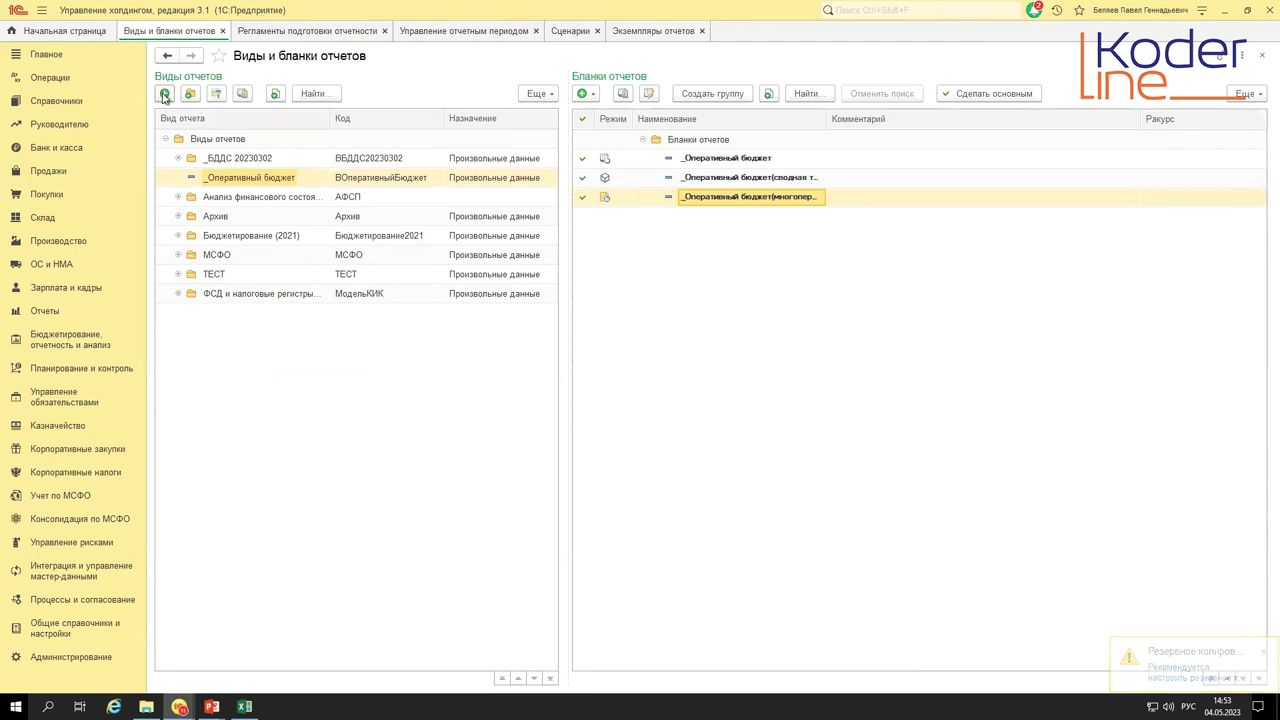
click(165, 95)
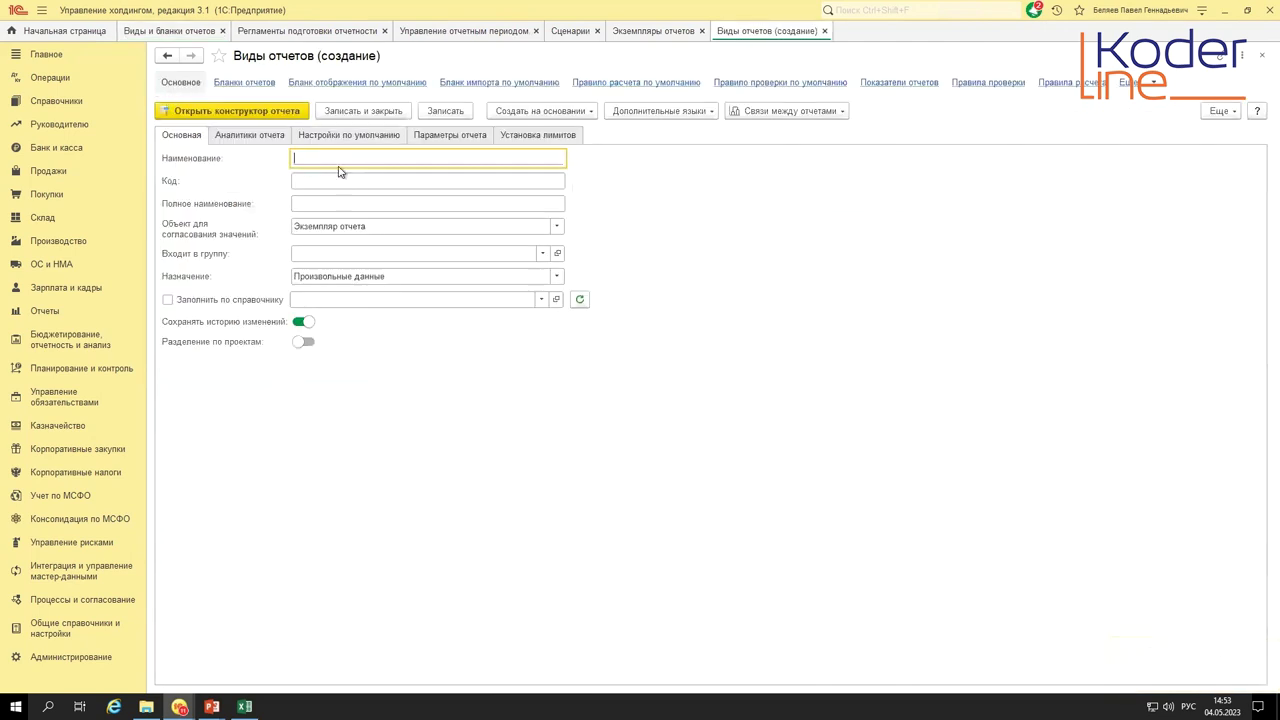
text(Д)
text(БДДС)
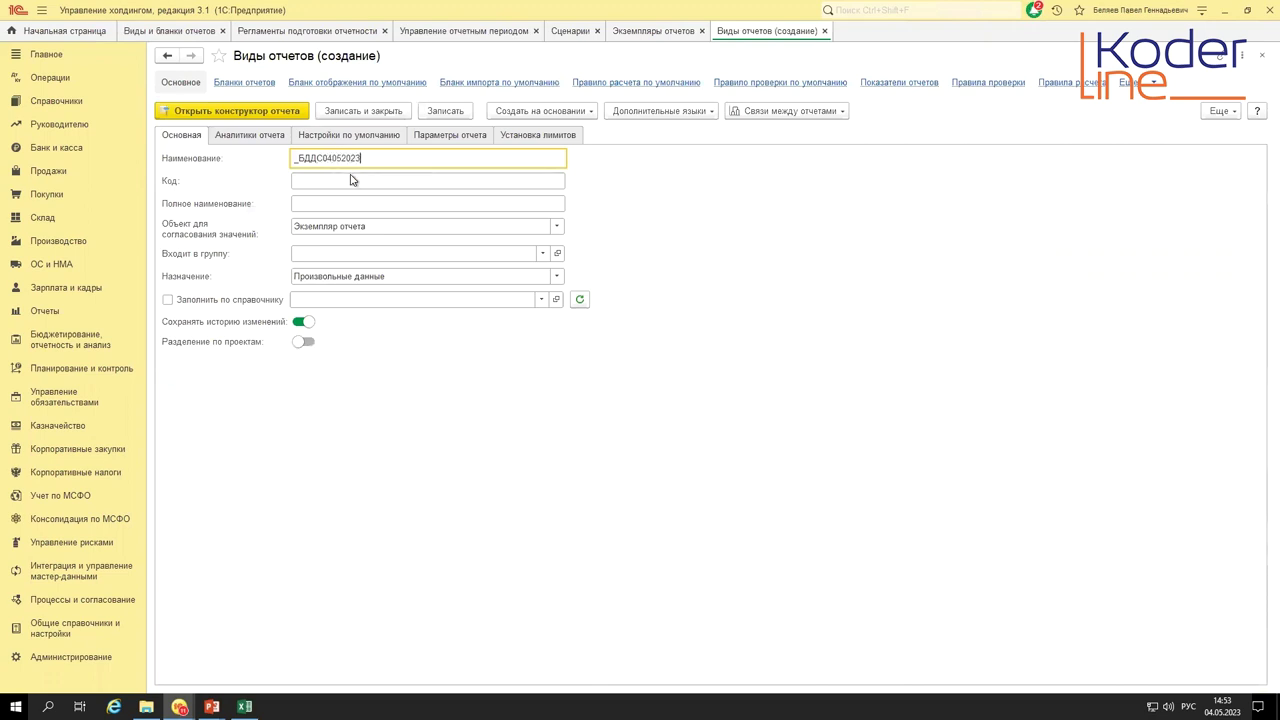
text(04052023)
click(303, 321)
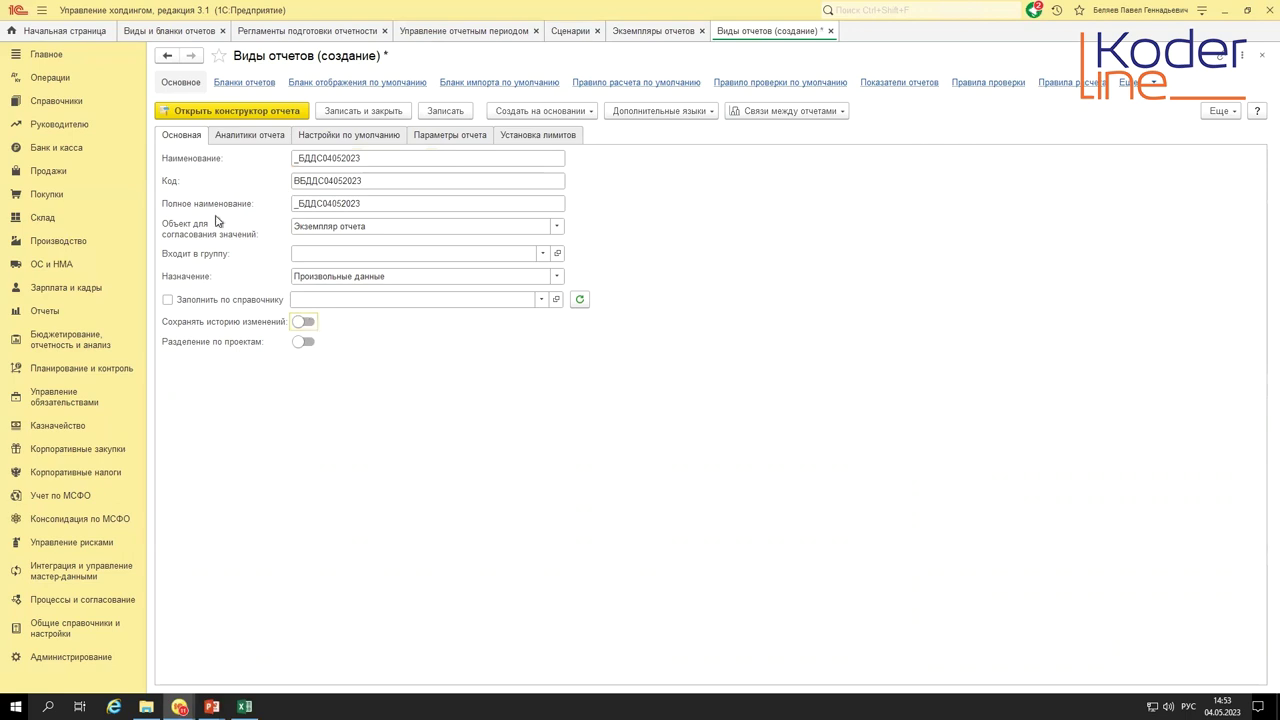
click(444, 112)
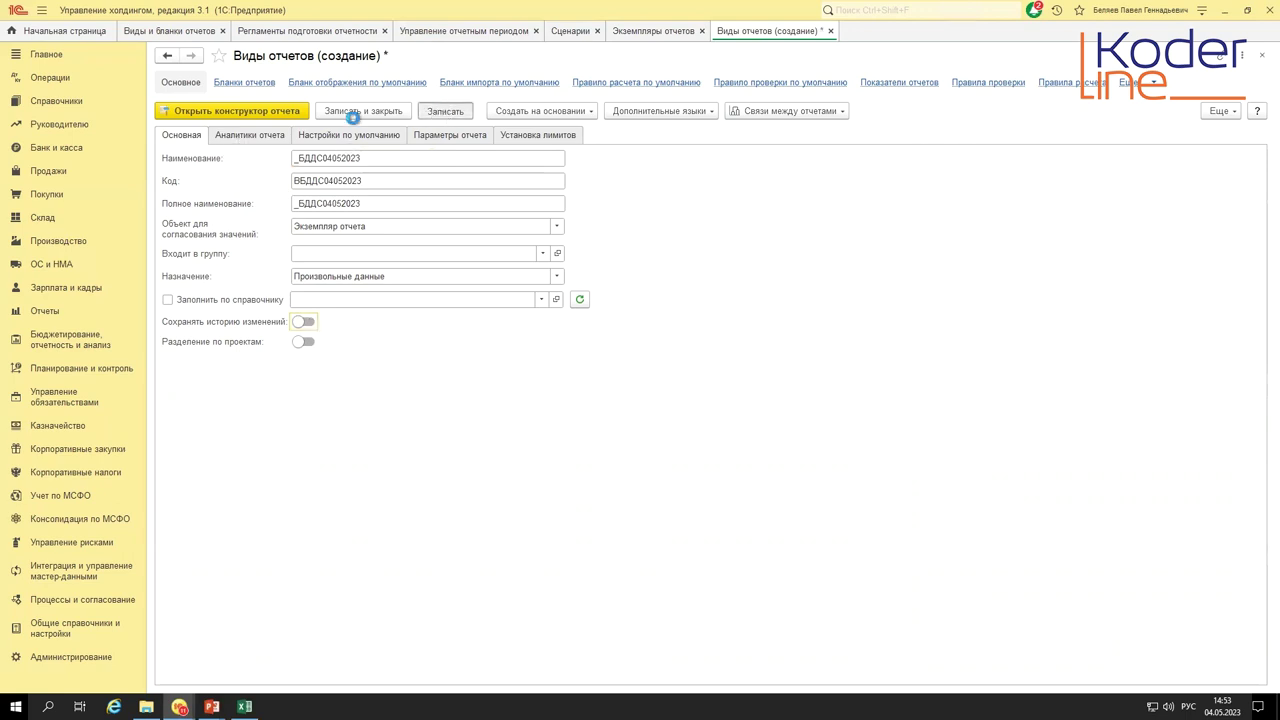
click(268, 111)
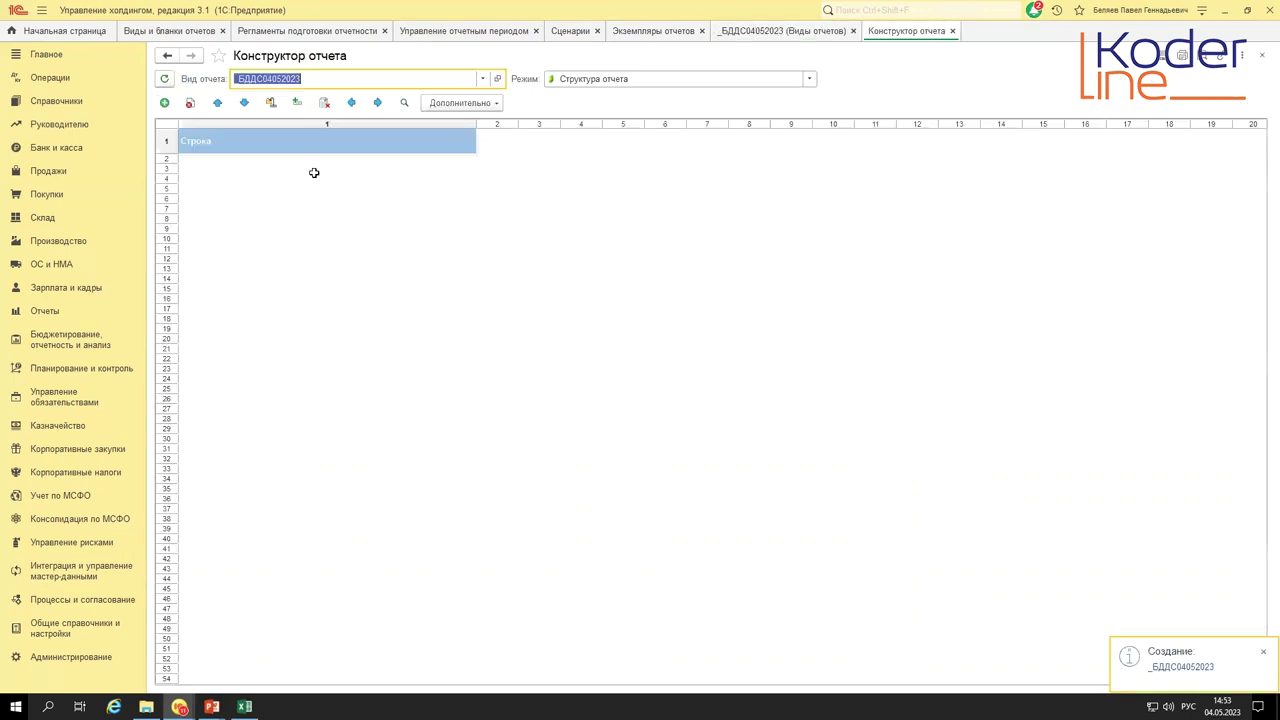
- Add the report rows by pasting the line names copied from cells A2:A11 of the Excel budget sheet
click(165, 103)
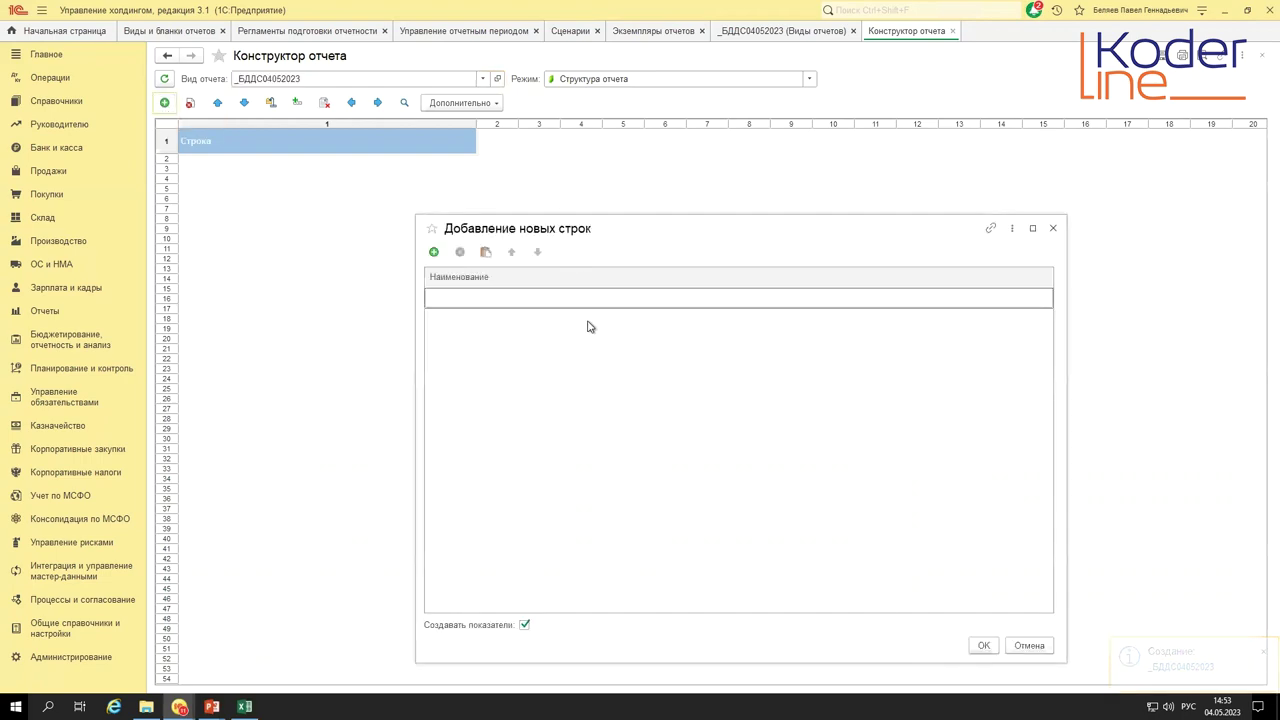
key(alt+Tab)
key(alt+Tab)
key(alt+Tab)
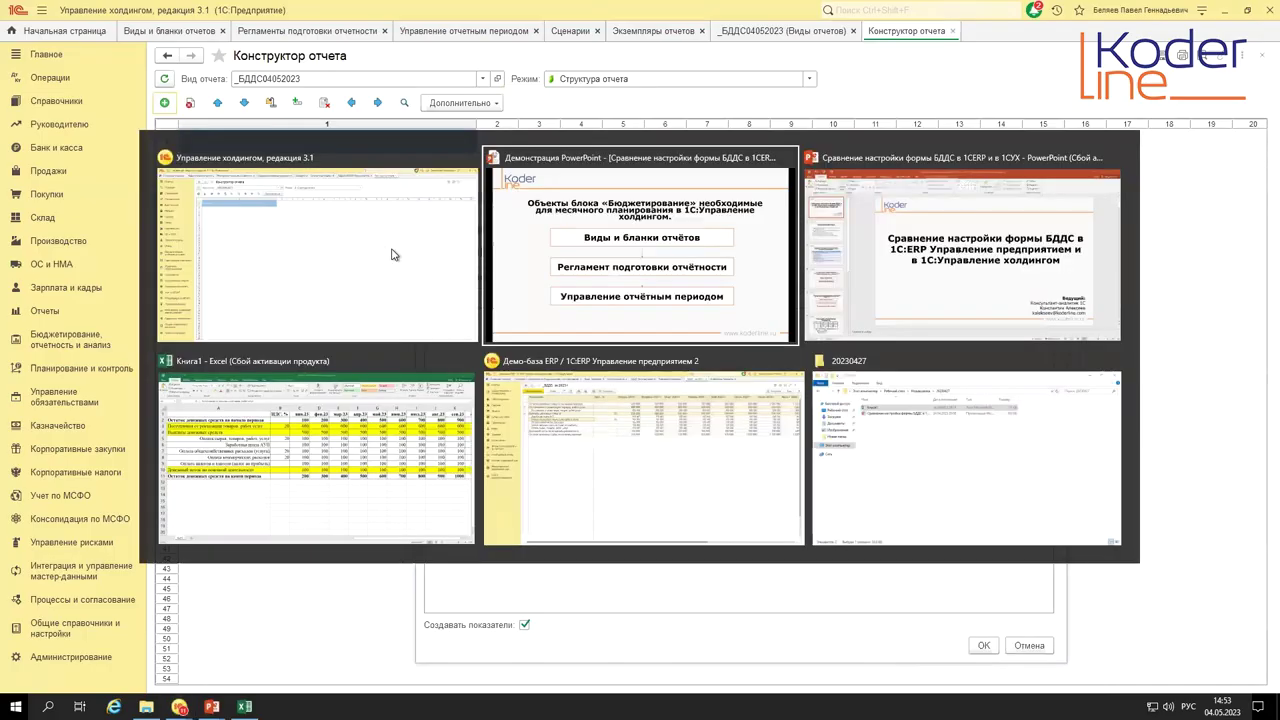
key(alt+Tab)
key(alt+Tab)
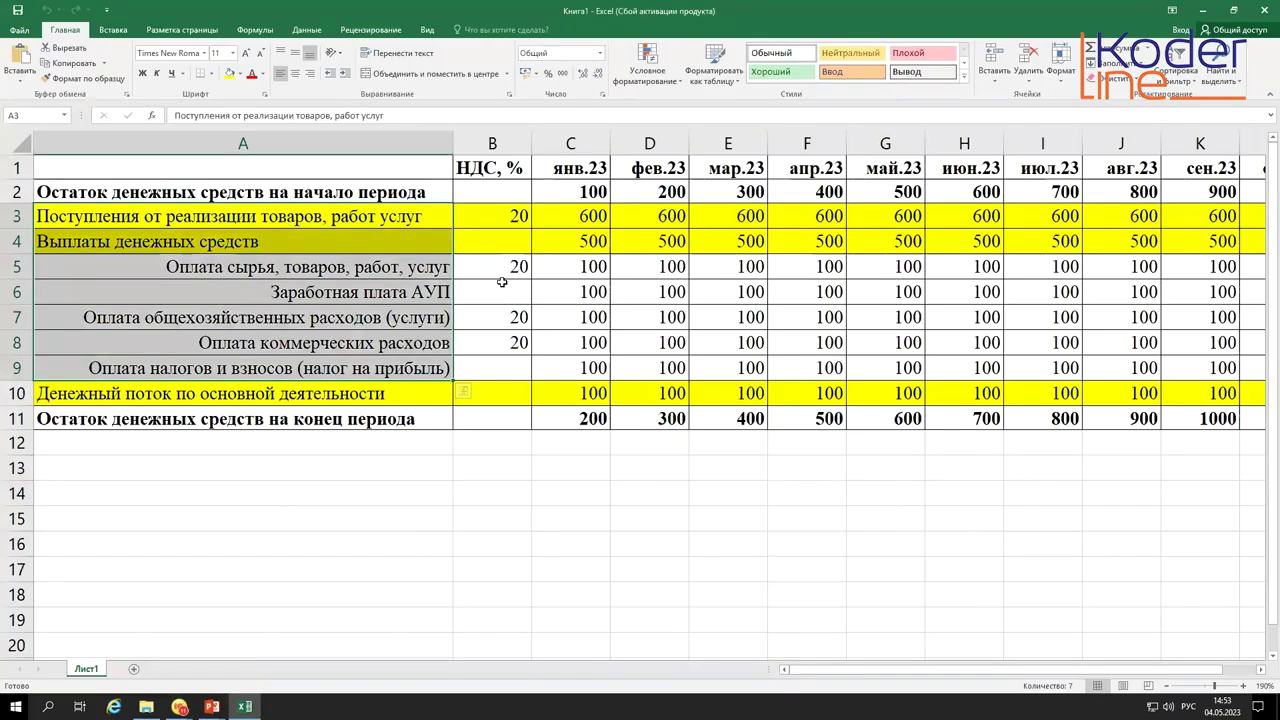
drag(250, 186, 282, 418)
key(ctrl+c)
key(alt+Tab)
click(485, 251)
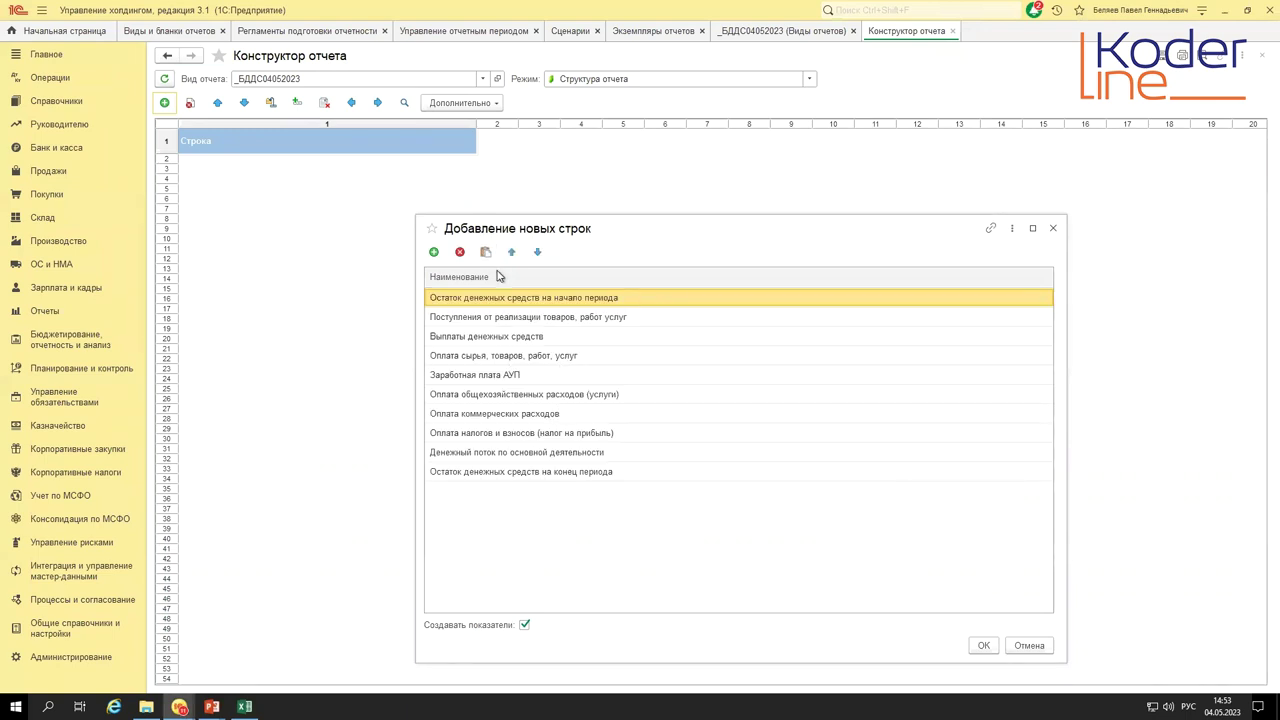
click(984, 647)
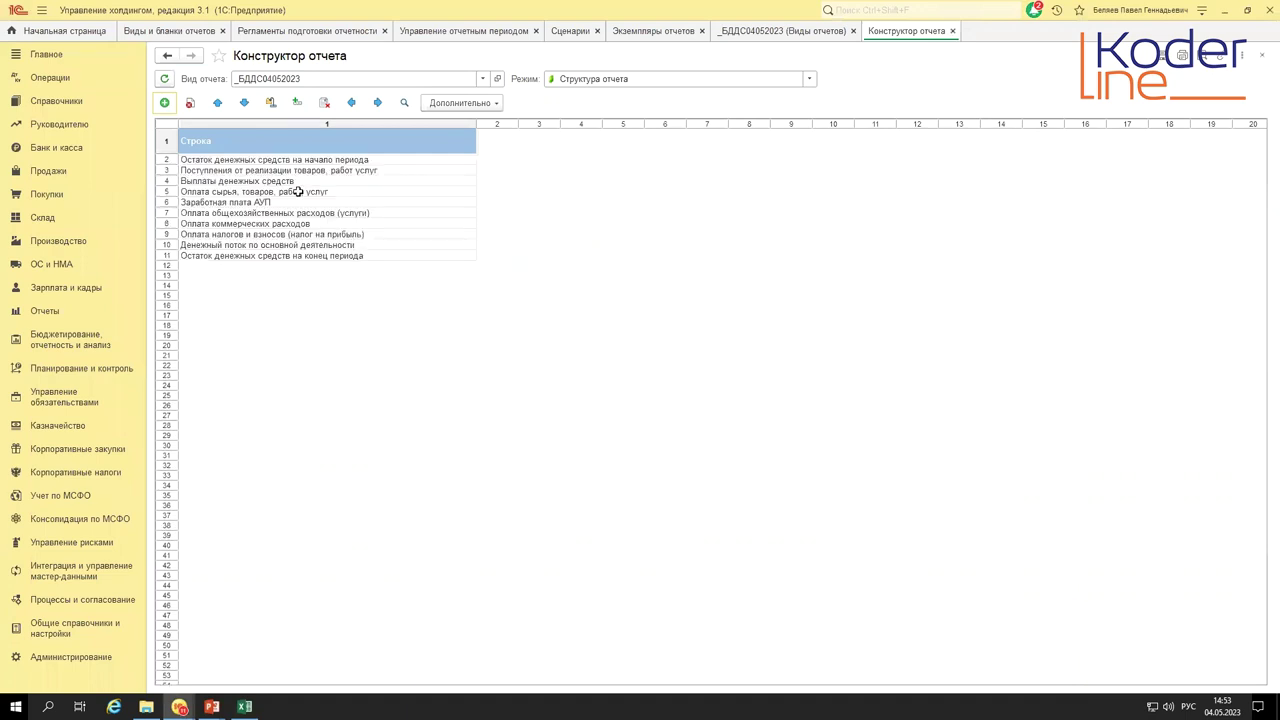
- Add two columns to the report structure, named НДС, % and Сумма
click(297, 102)
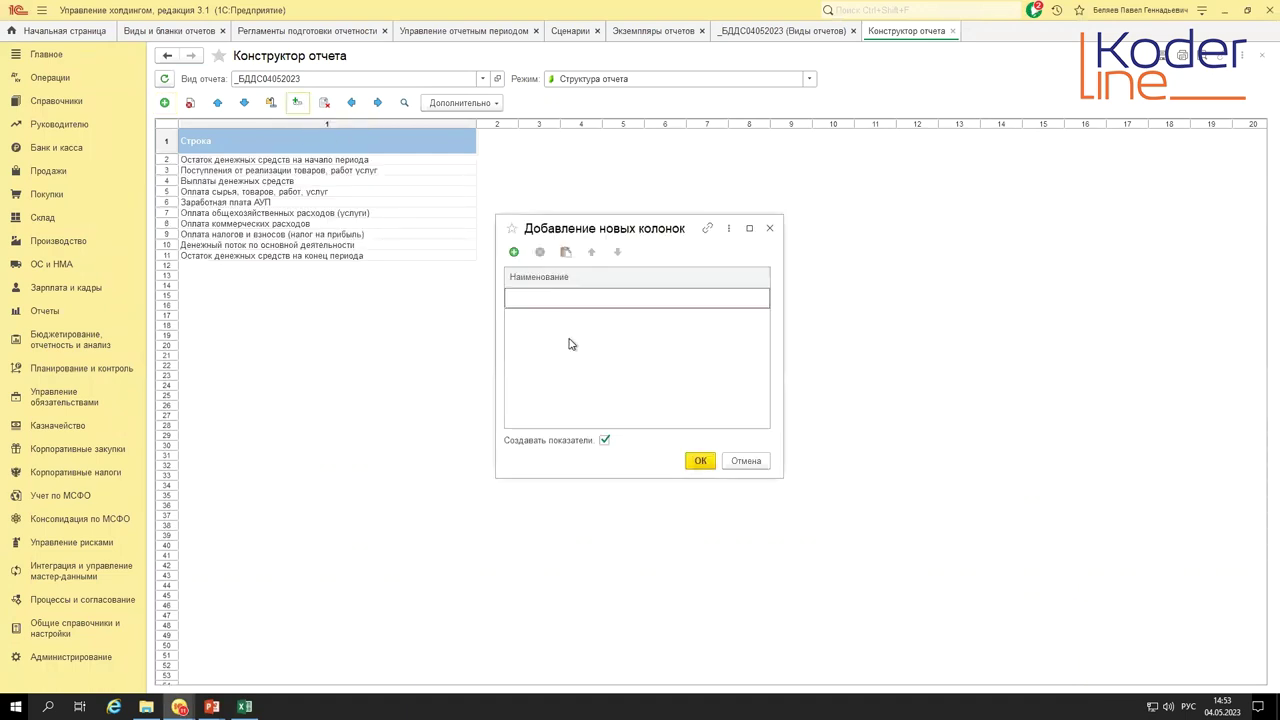
click(514, 252)
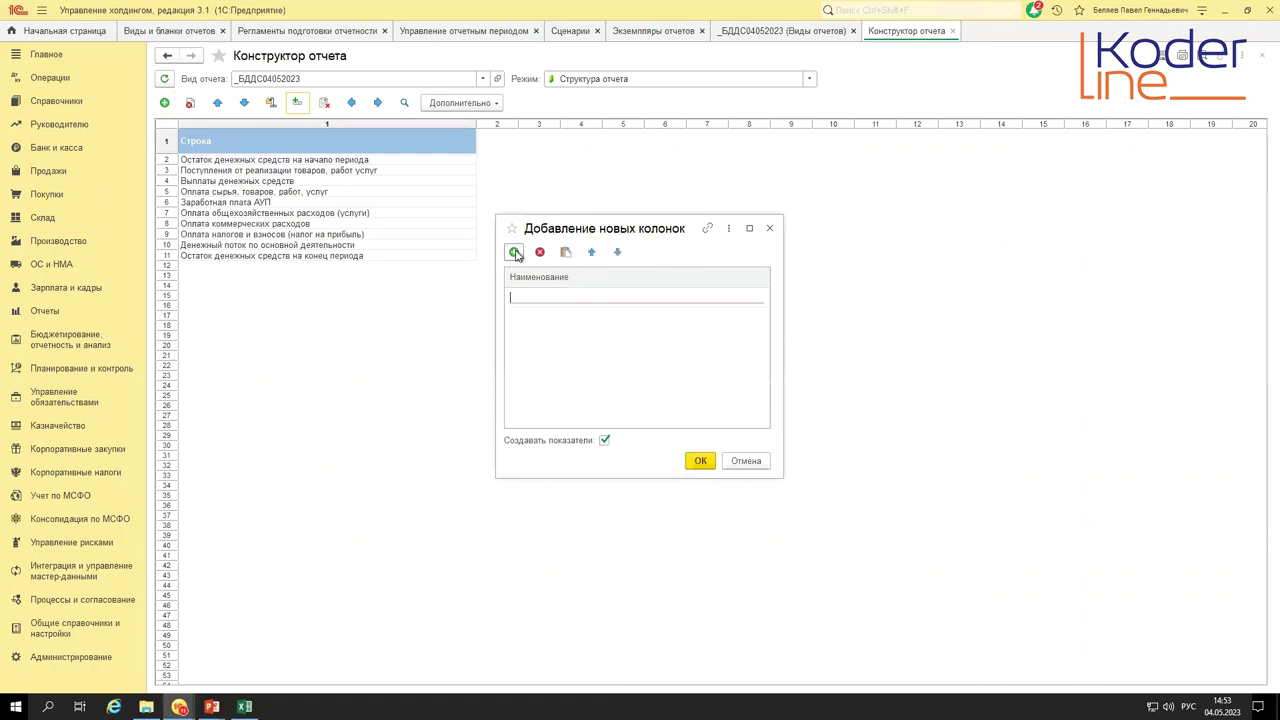
text(НДС, %)
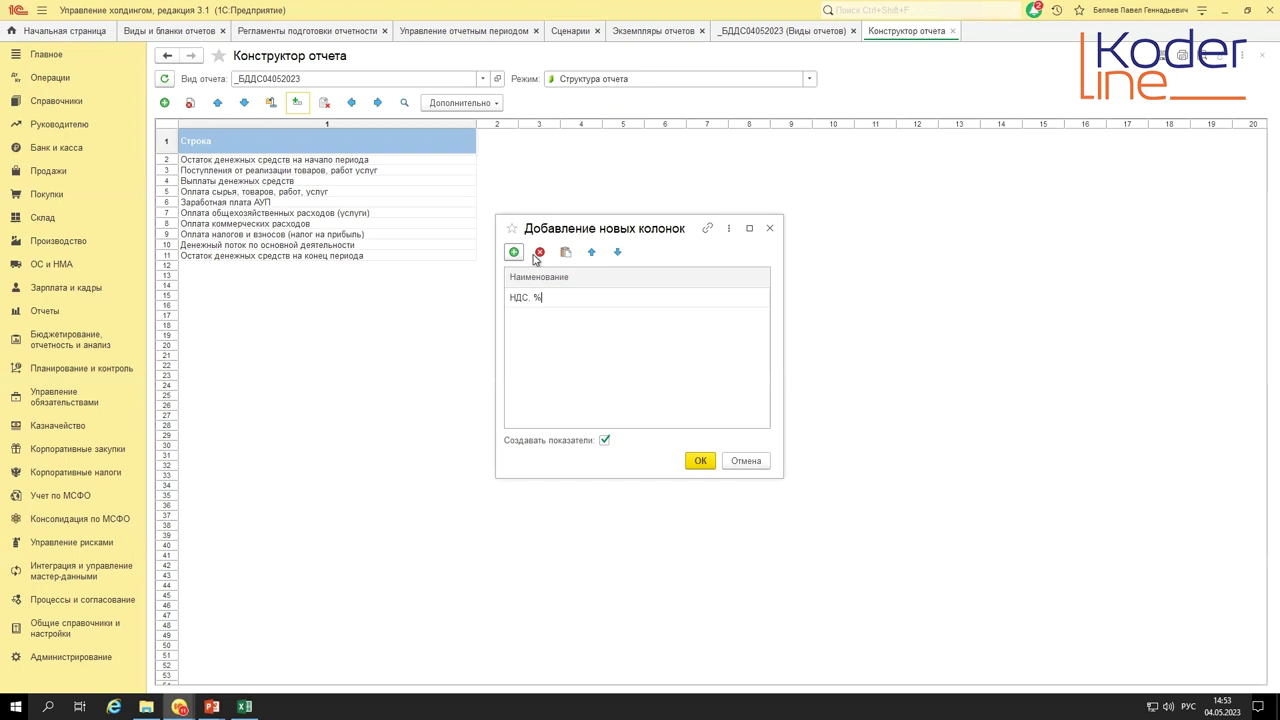
click(515, 254)
text(Сумма)
click(700, 461)
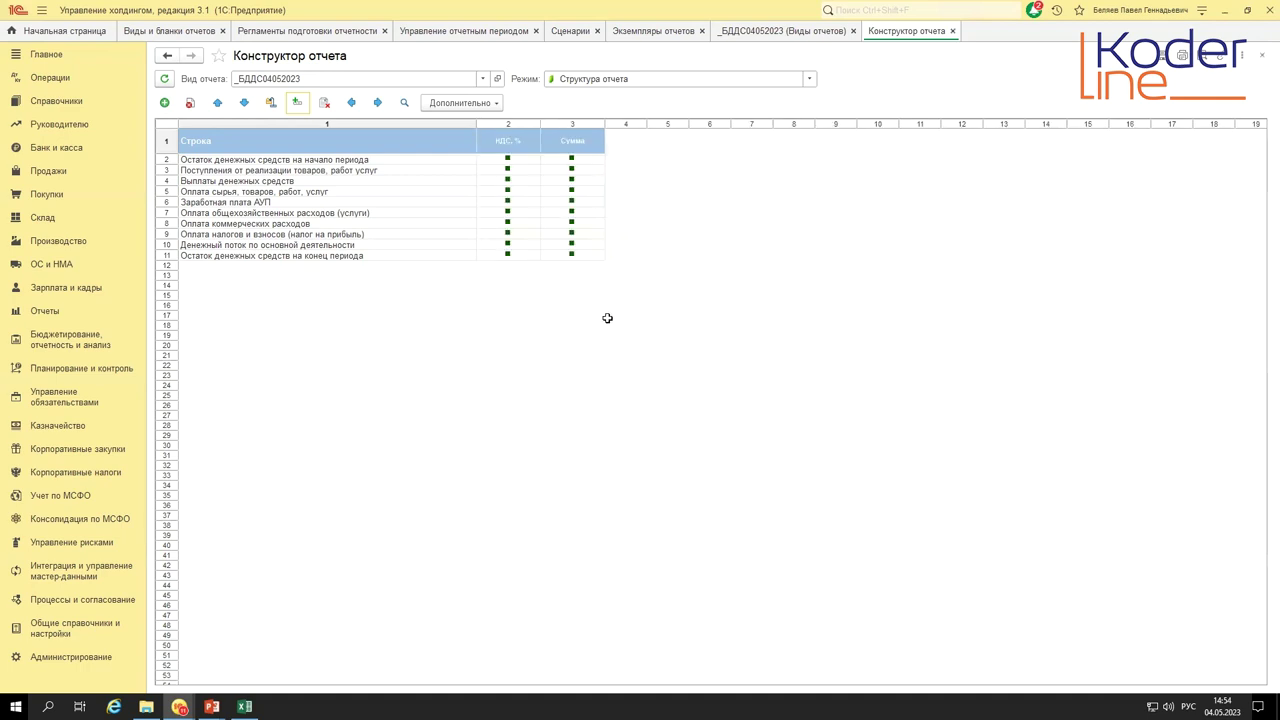
- In the indicator analytics mode, set Контрагенты (code УХ00000120) as Аналитика 1 for the row Оплата общехозяйственных расходов (услуги)
click(631, 80)
click(628, 119)
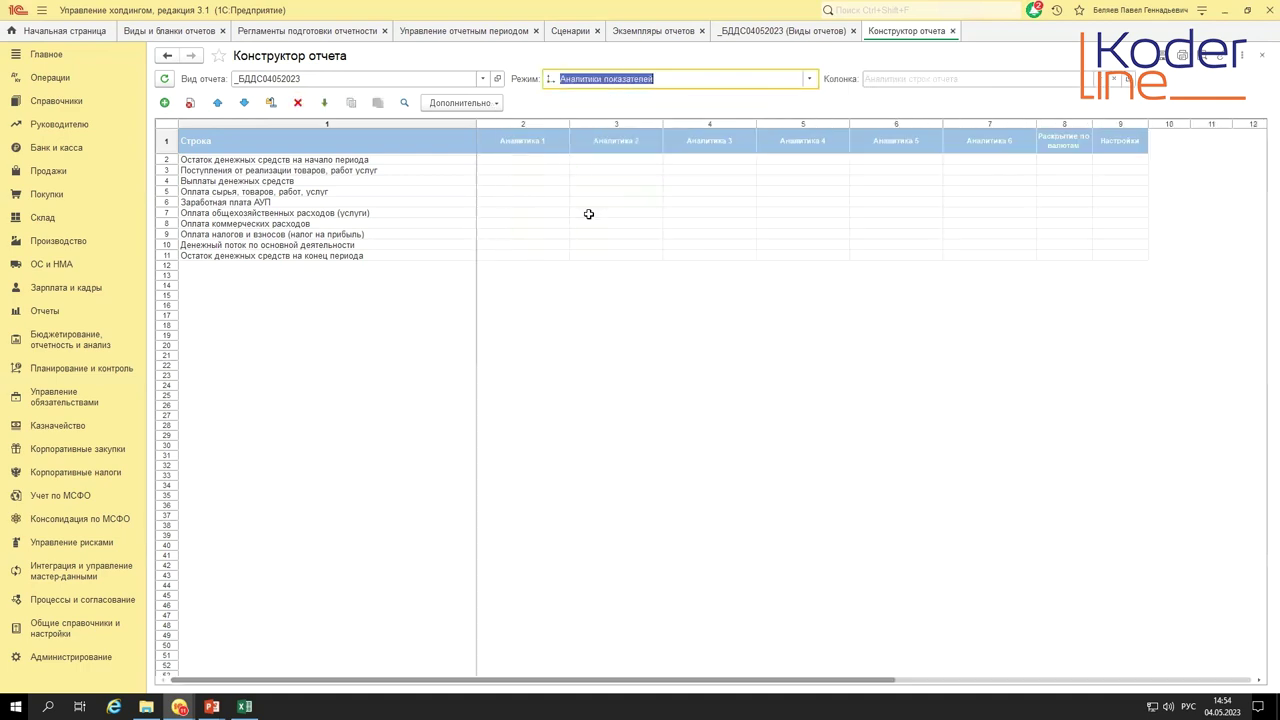
click(463, 210)
double_click(523, 211)
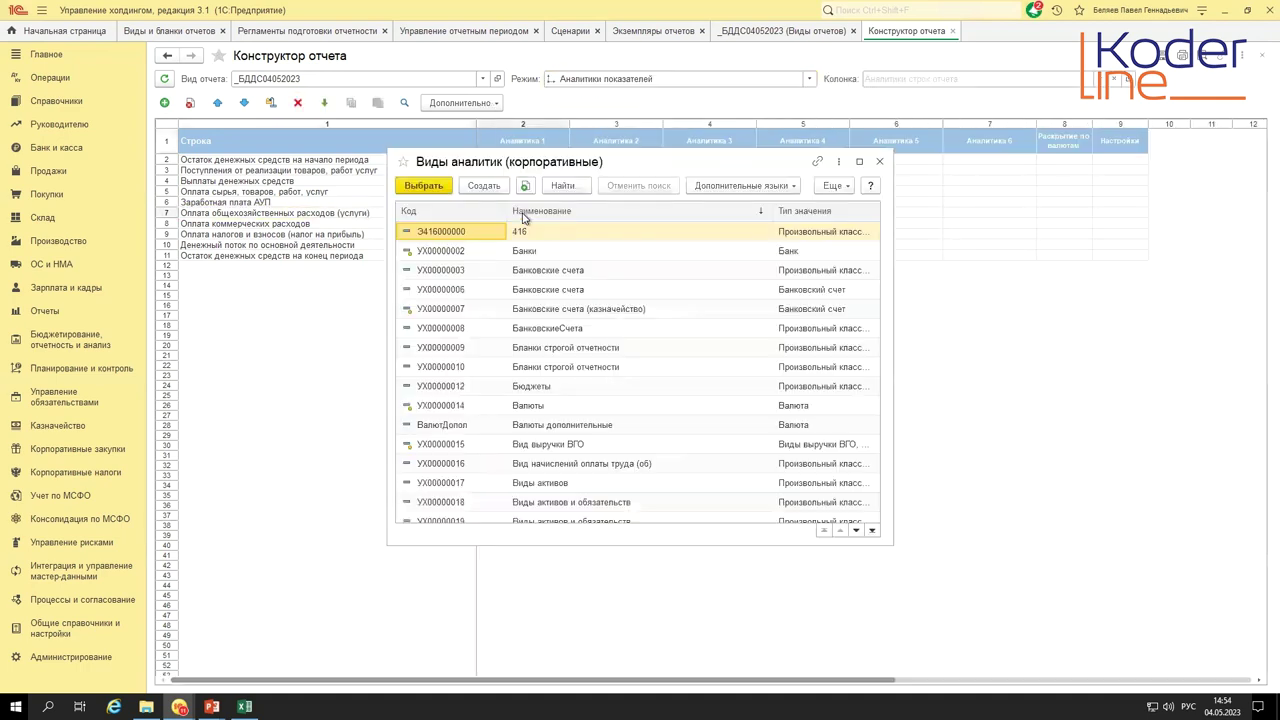
scroll(622, 490, down, 10)
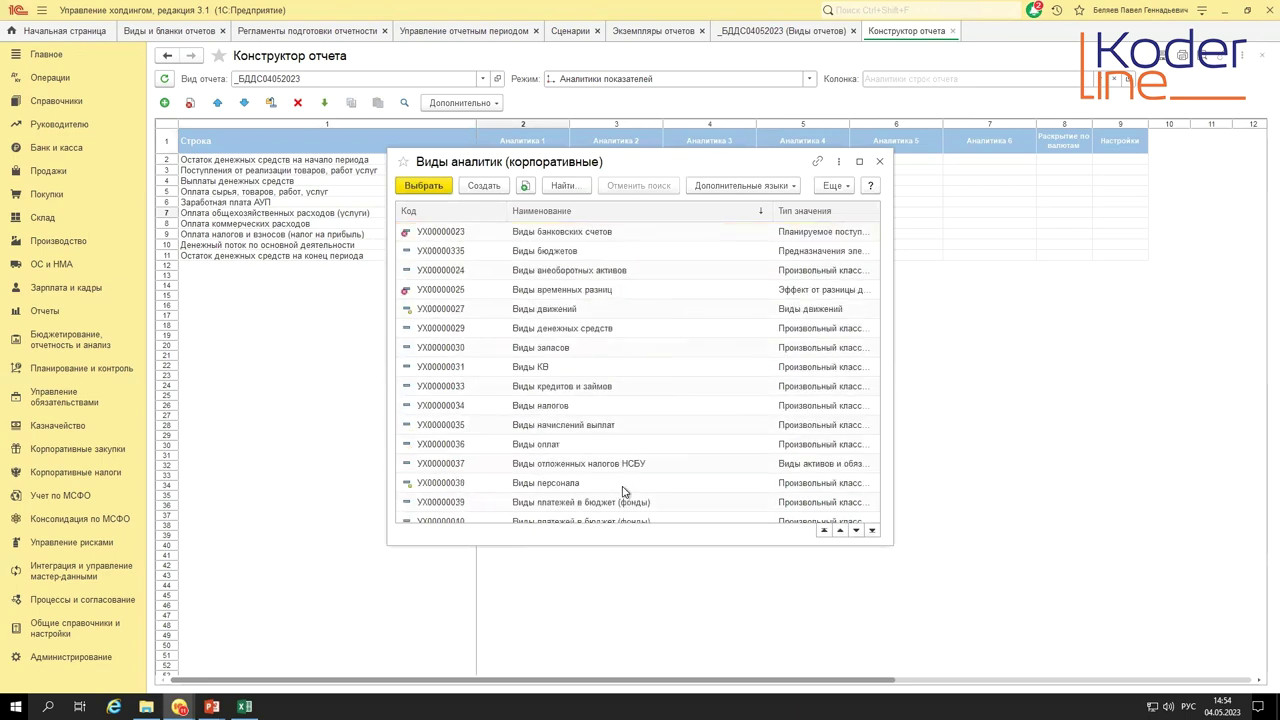
scroll(622, 490, down, 5)
scroll(622, 490, down, 15)
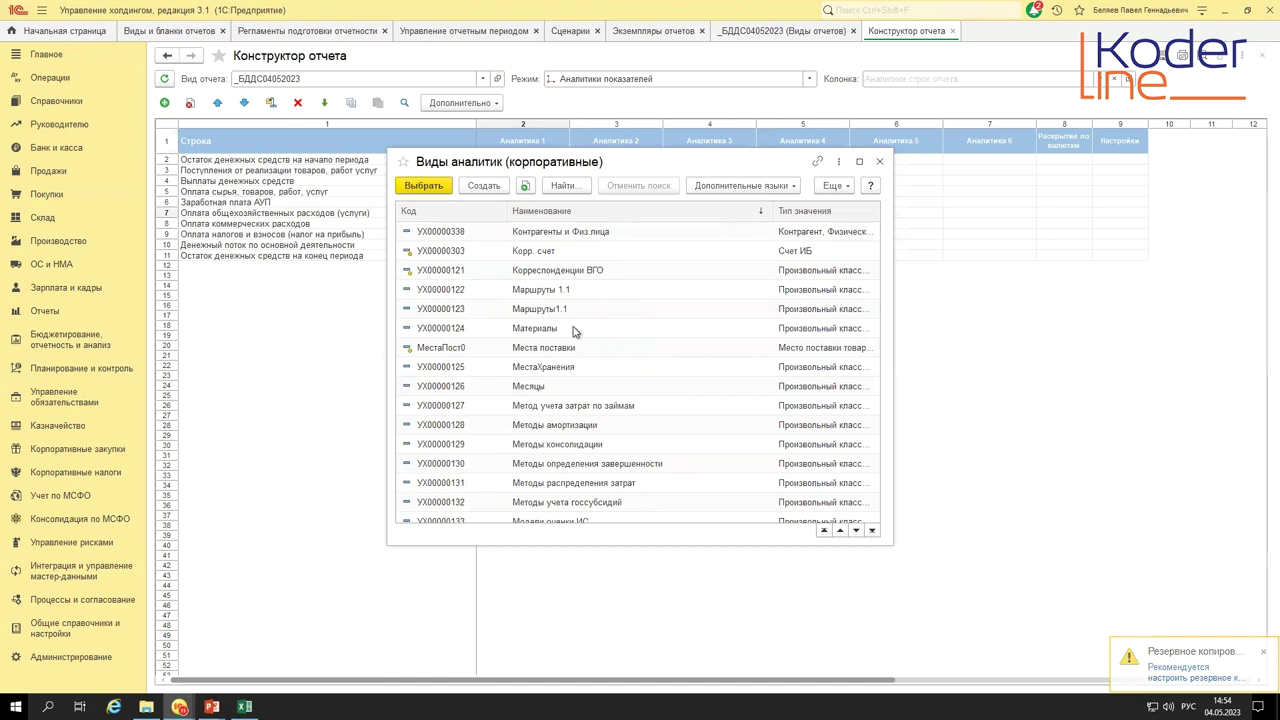
scroll(580, 294, up, 3)
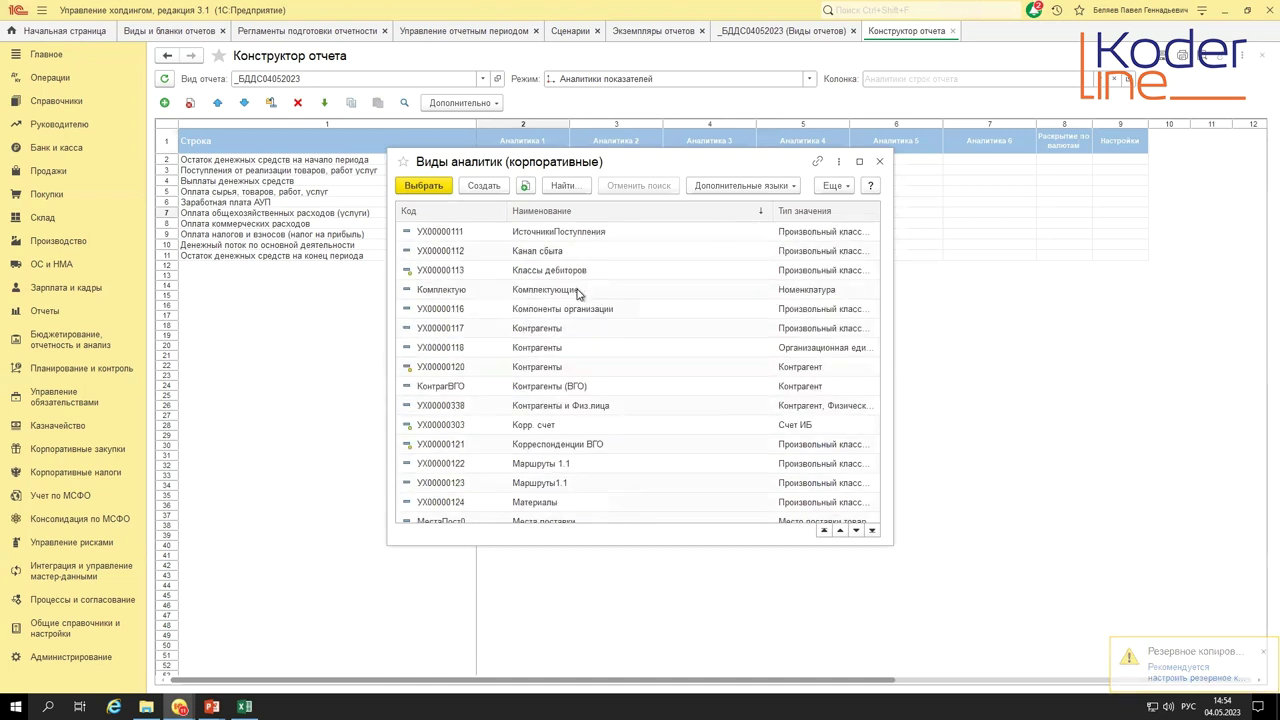
click(562, 370)
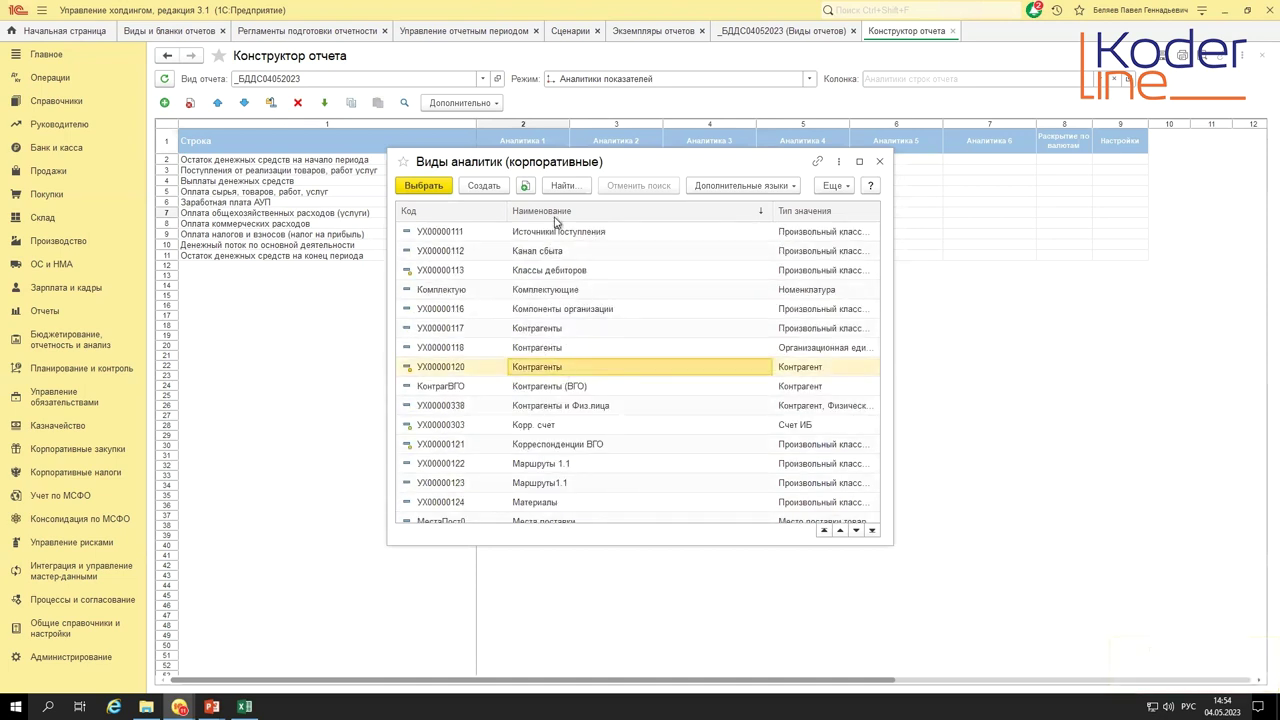
click(576, 345)
click(576, 372)
double_click(578, 374)
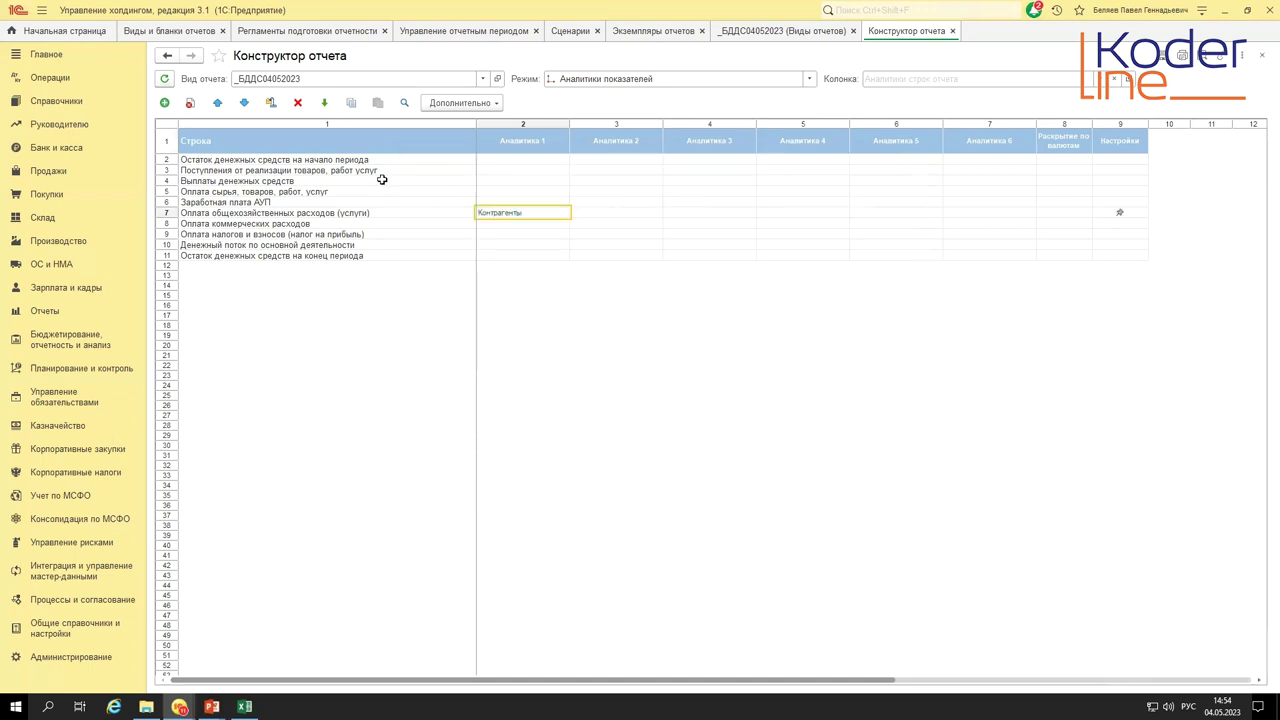
- Switch the constructor to Формулы расчета показателей and open the НДС, % formula of the row Оплата коммерческих расходов for editing
click(698, 80)
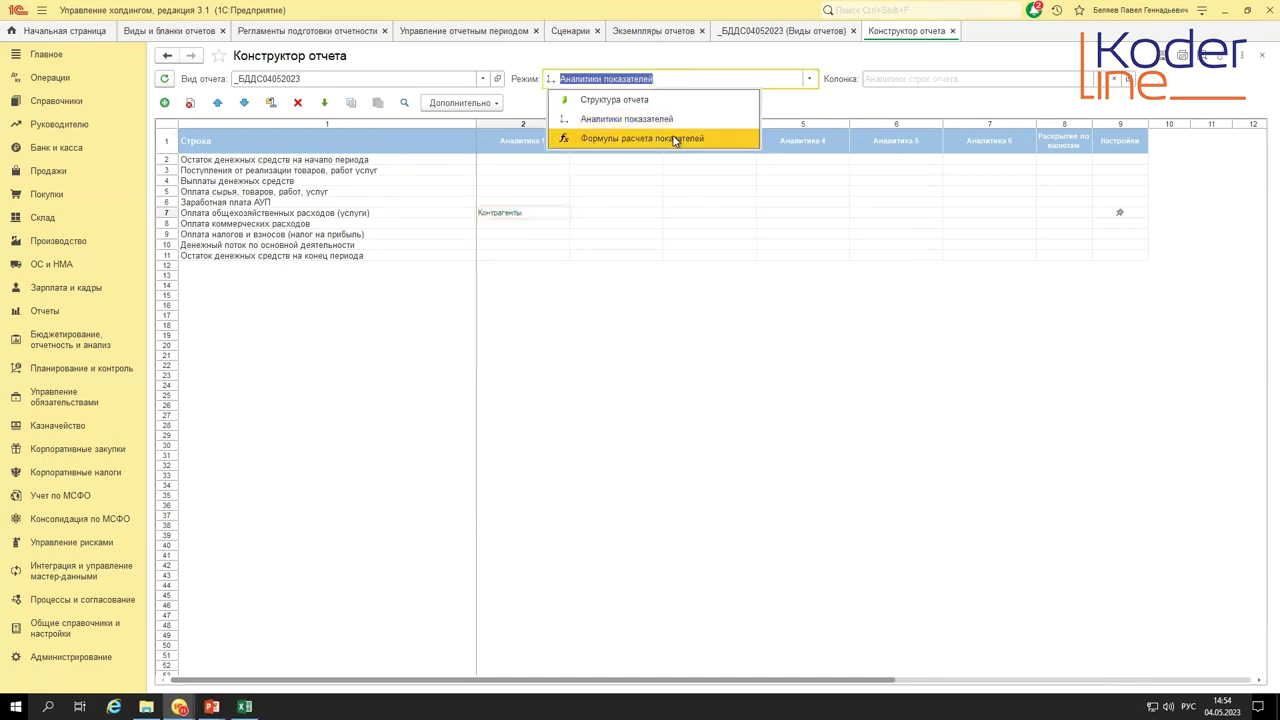
click(677, 139)
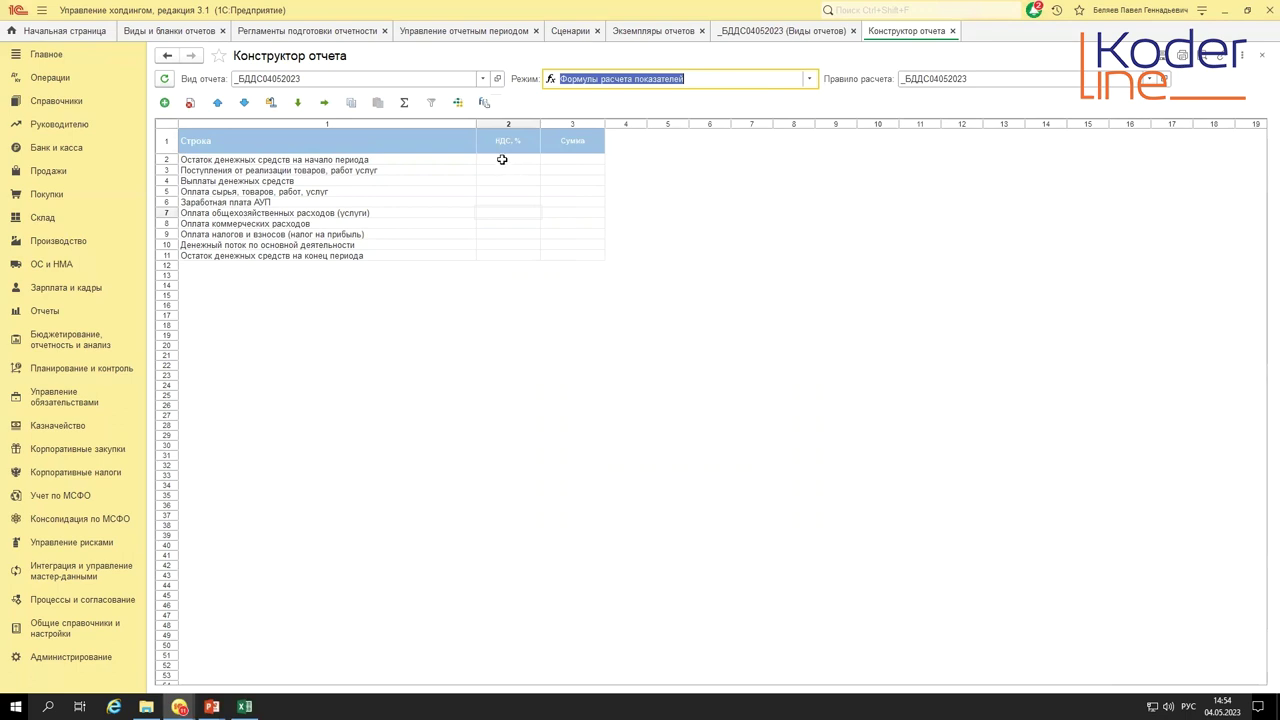
click(502, 159)
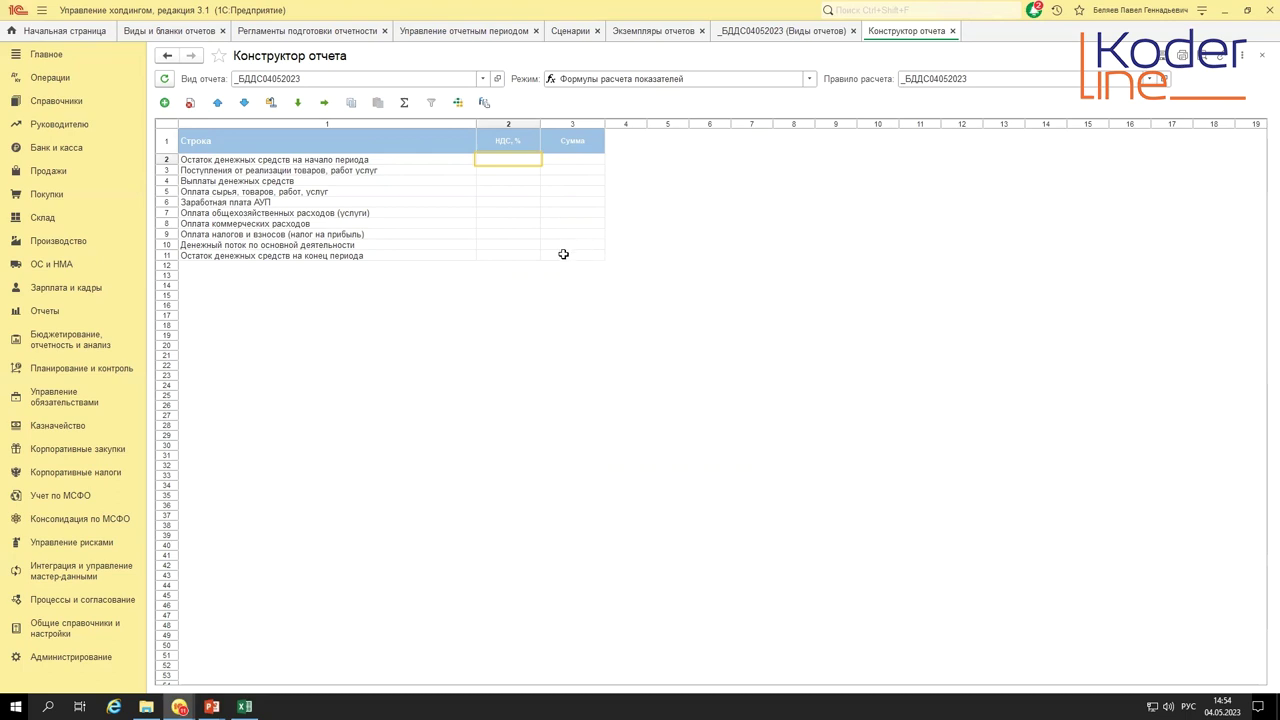
drag(511, 137, 511, 206)
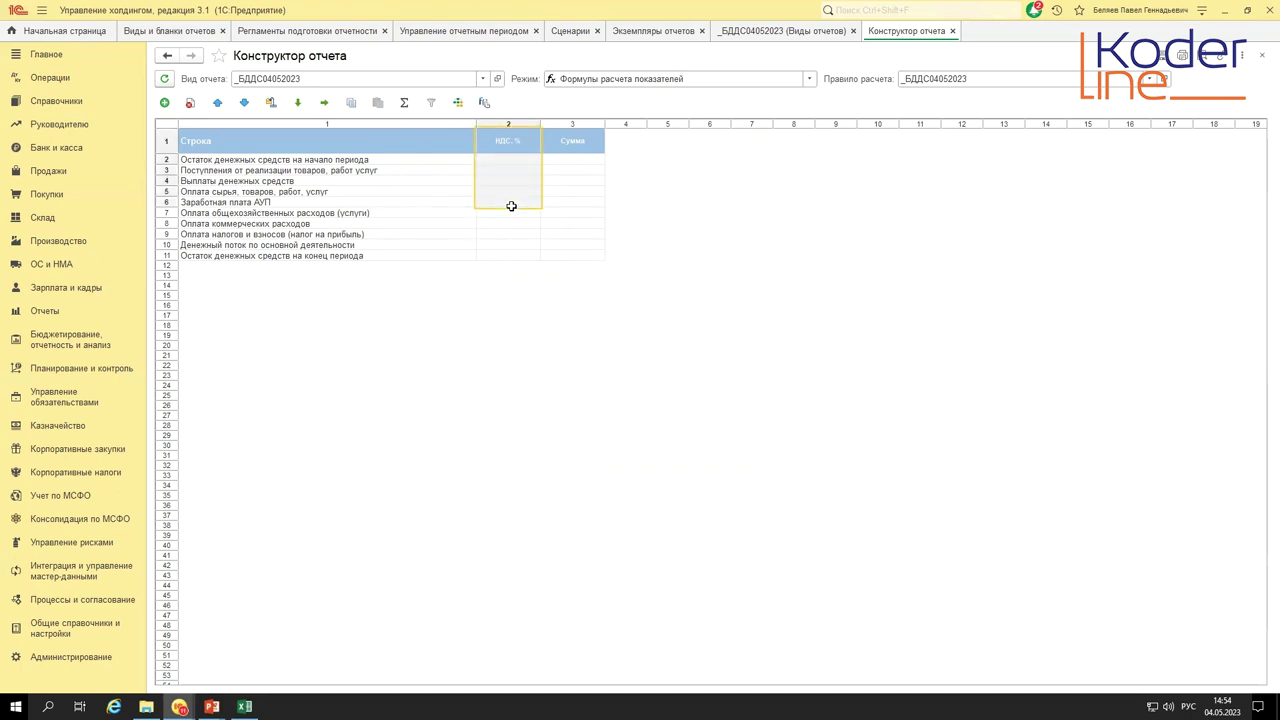
click(466, 212)
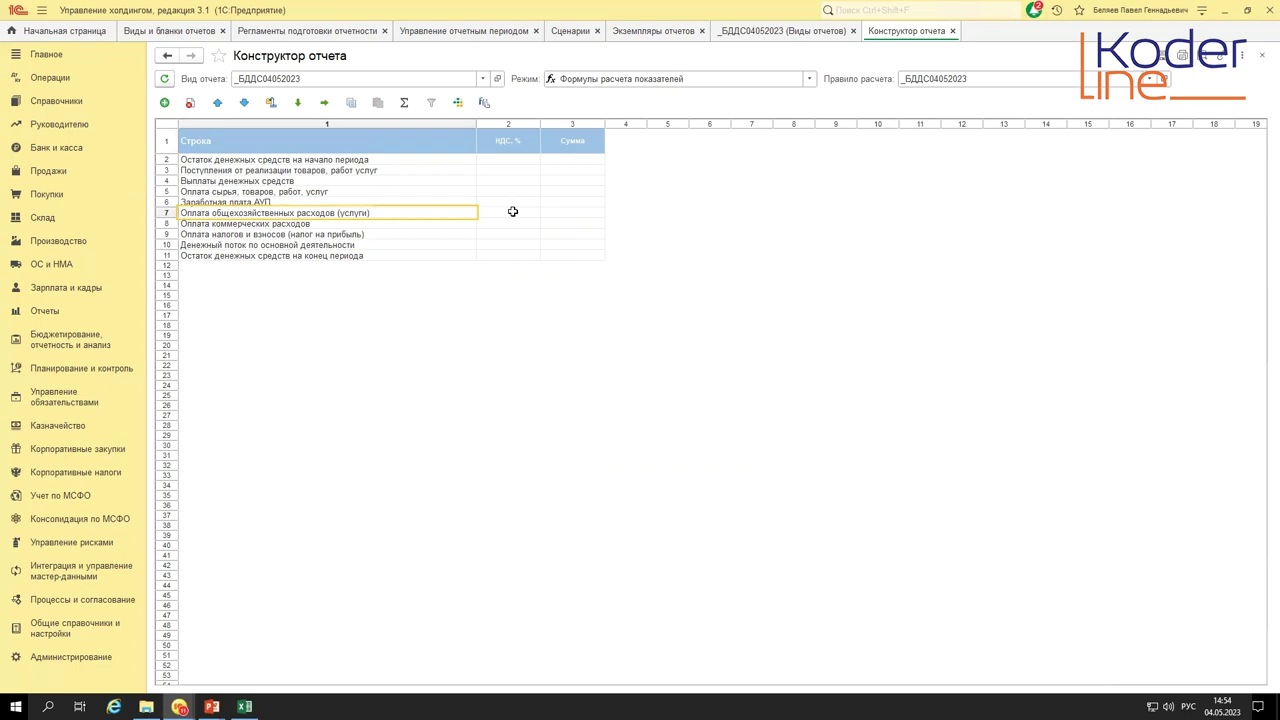
click(505, 224)
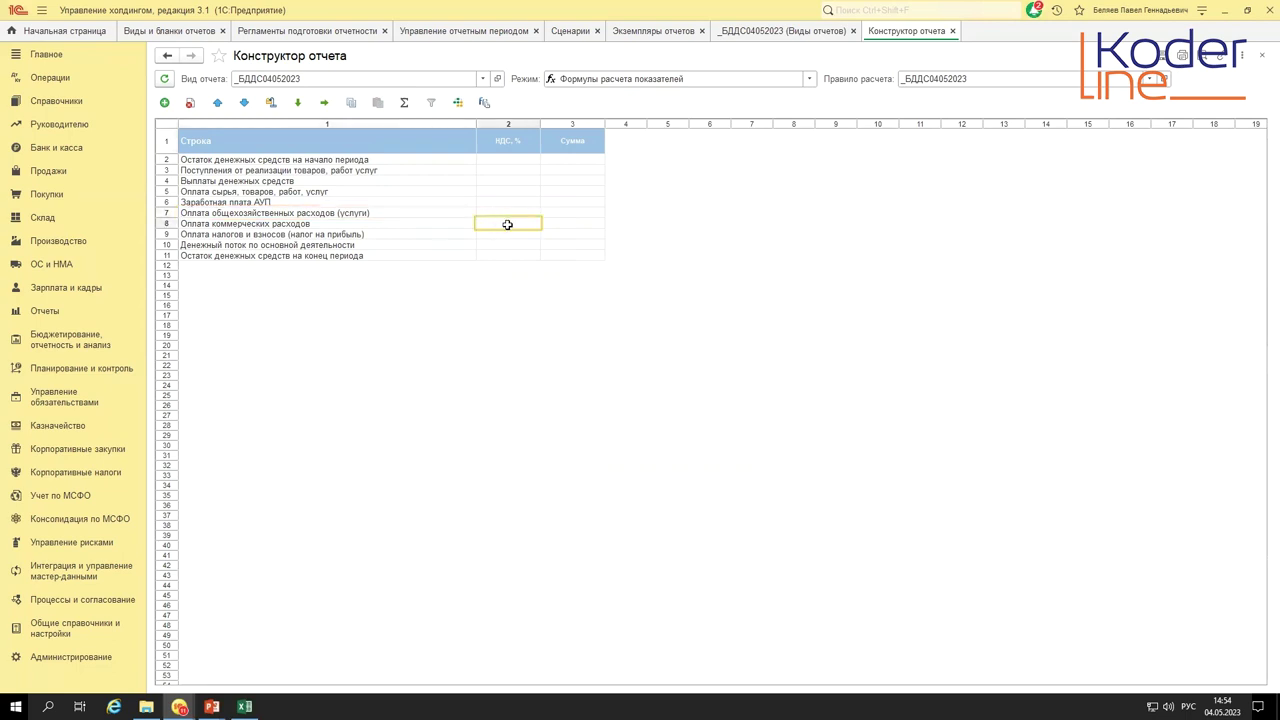
double_click(507, 224)
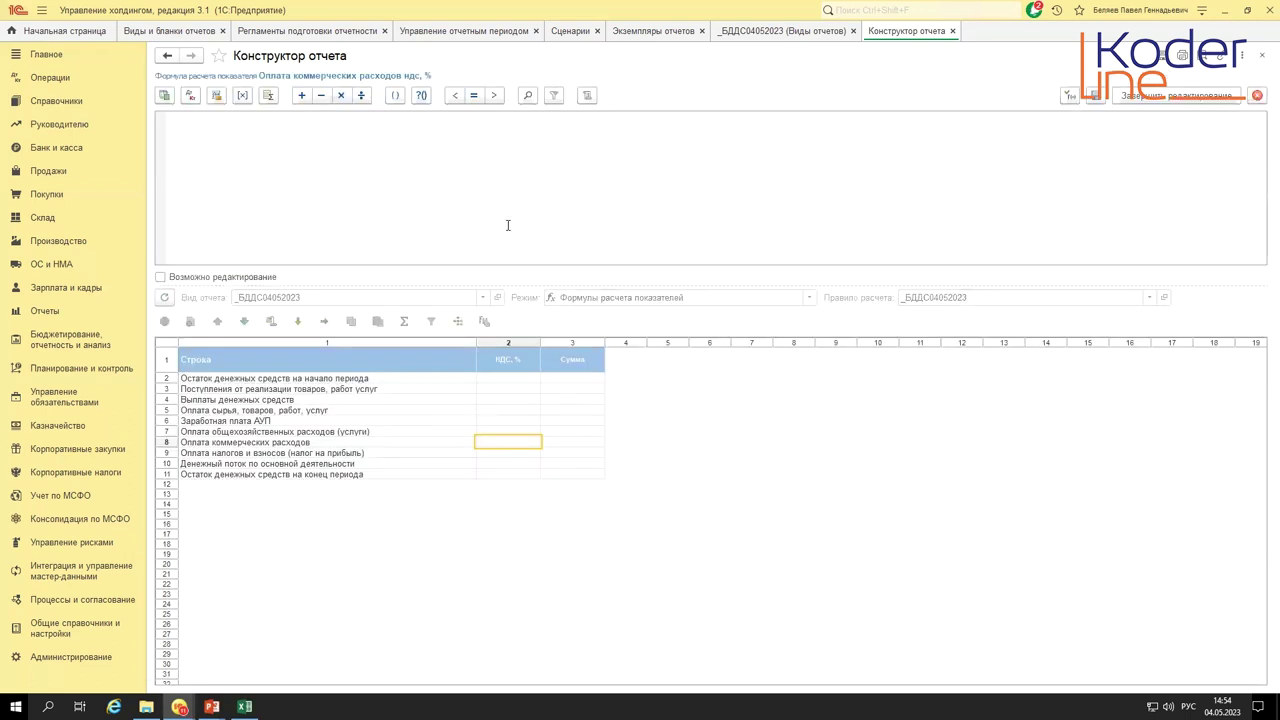
click(349, 174)
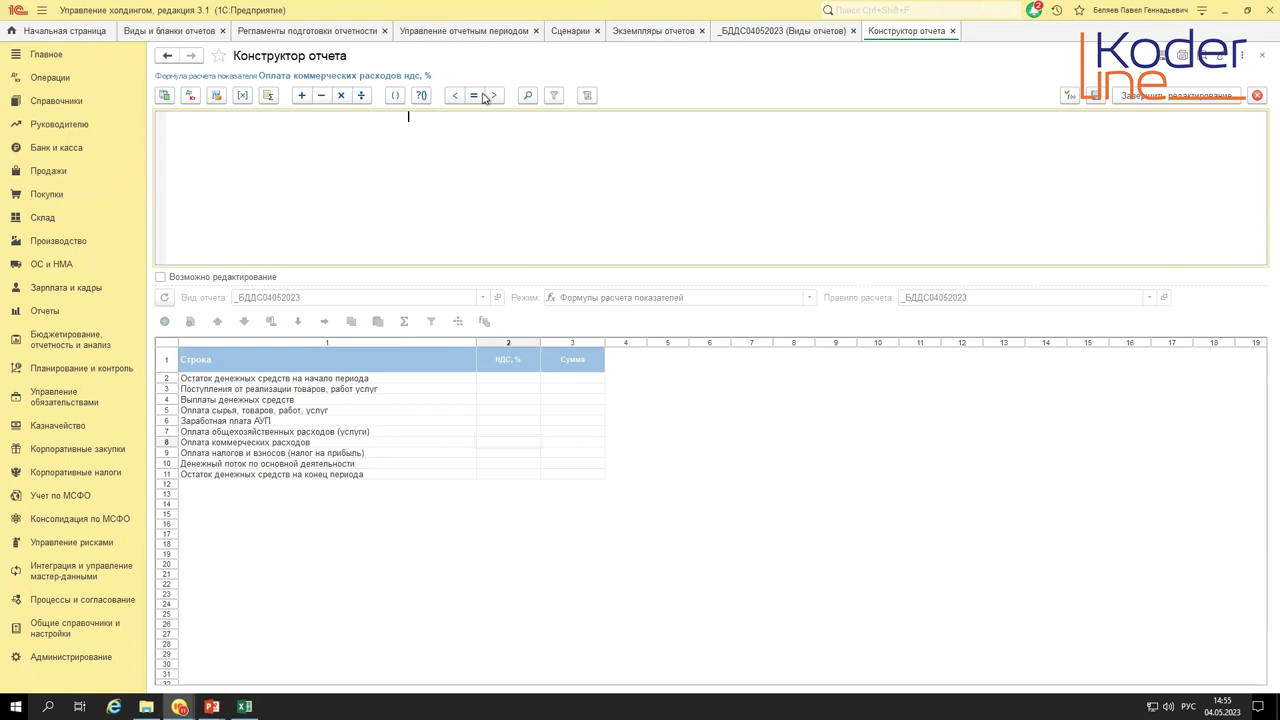
- Examine which indicators of the _Оперативный бюджет report type can be used in the formula, and close the indicator list without choosing one
click(163, 97)
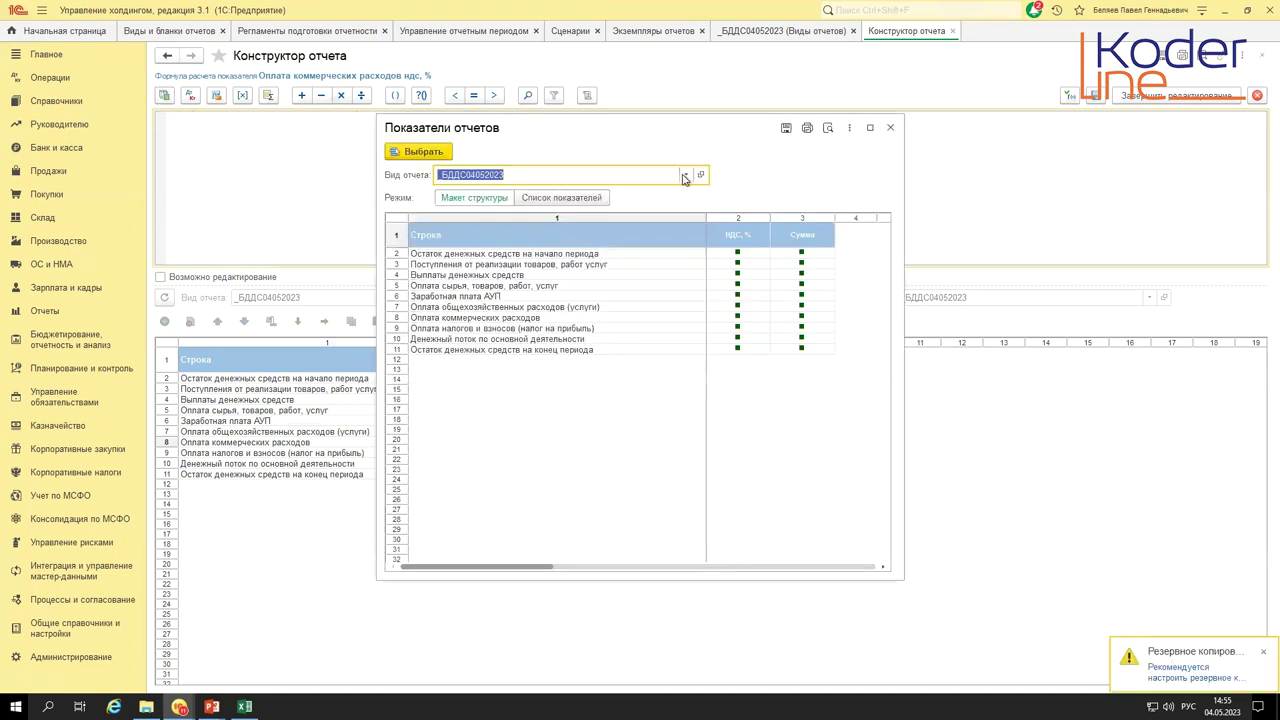
click(685, 175)
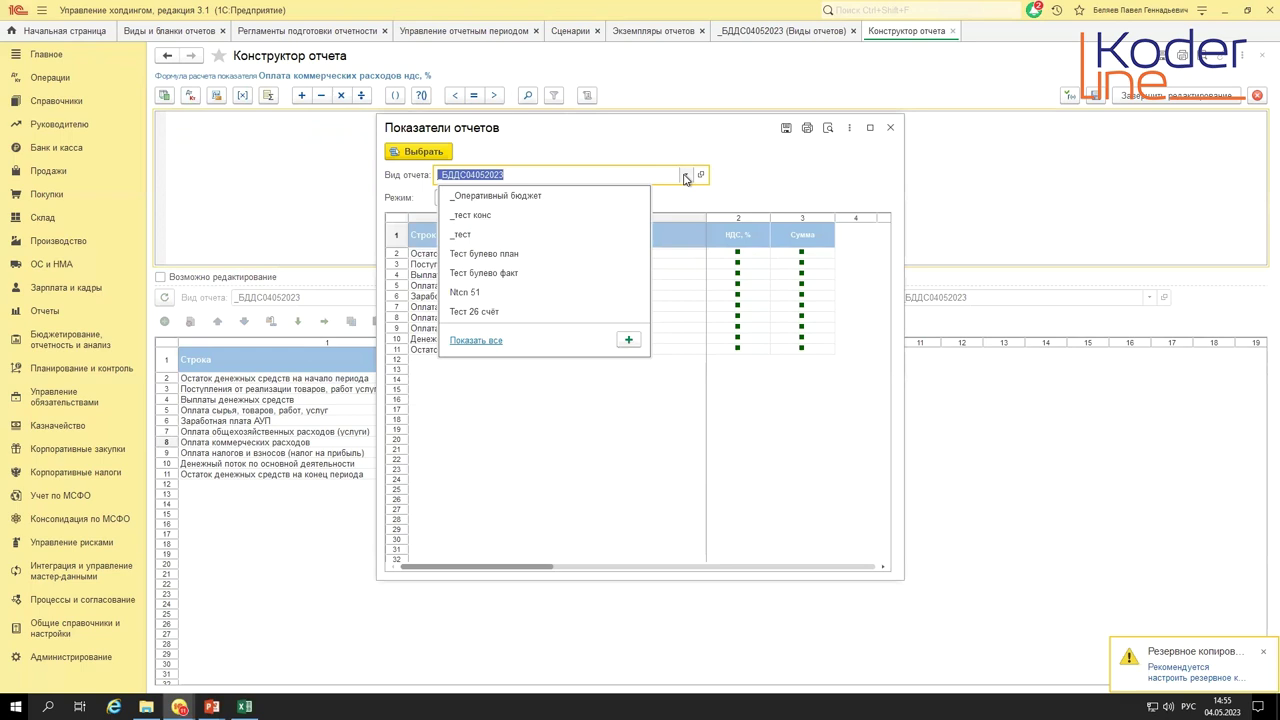
click(480, 341)
key(Escape)
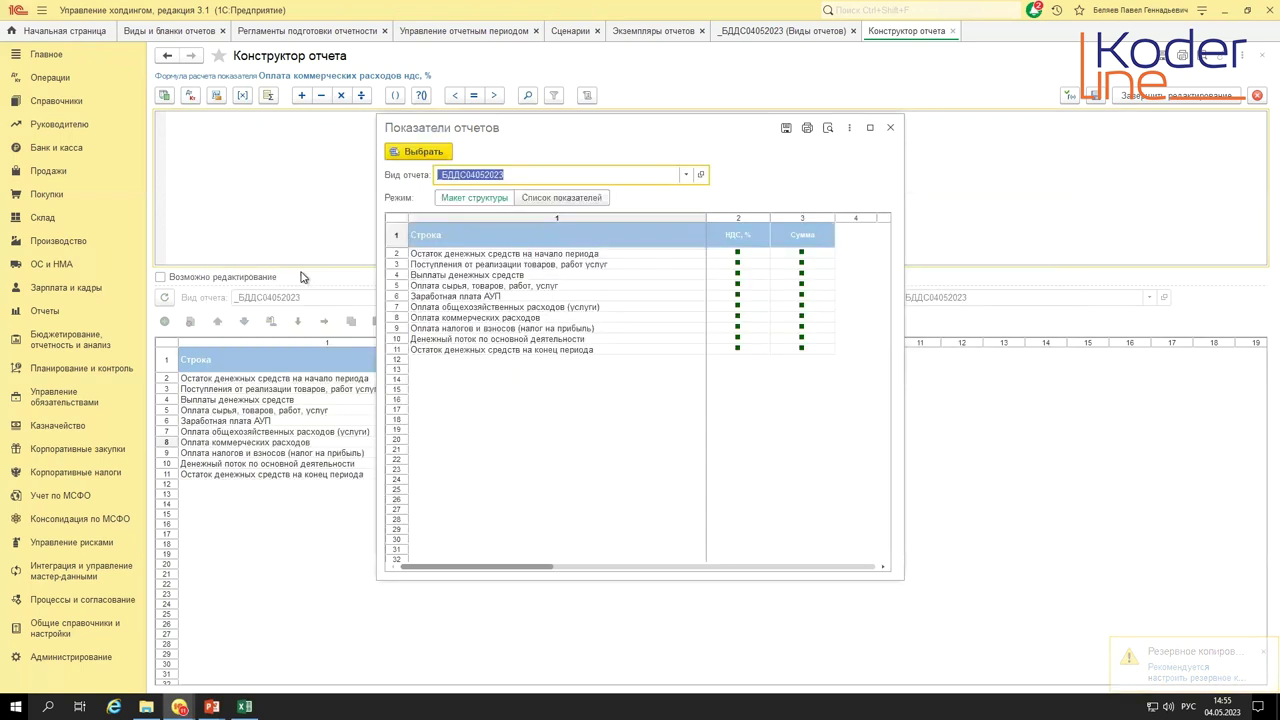
click(722, 277)
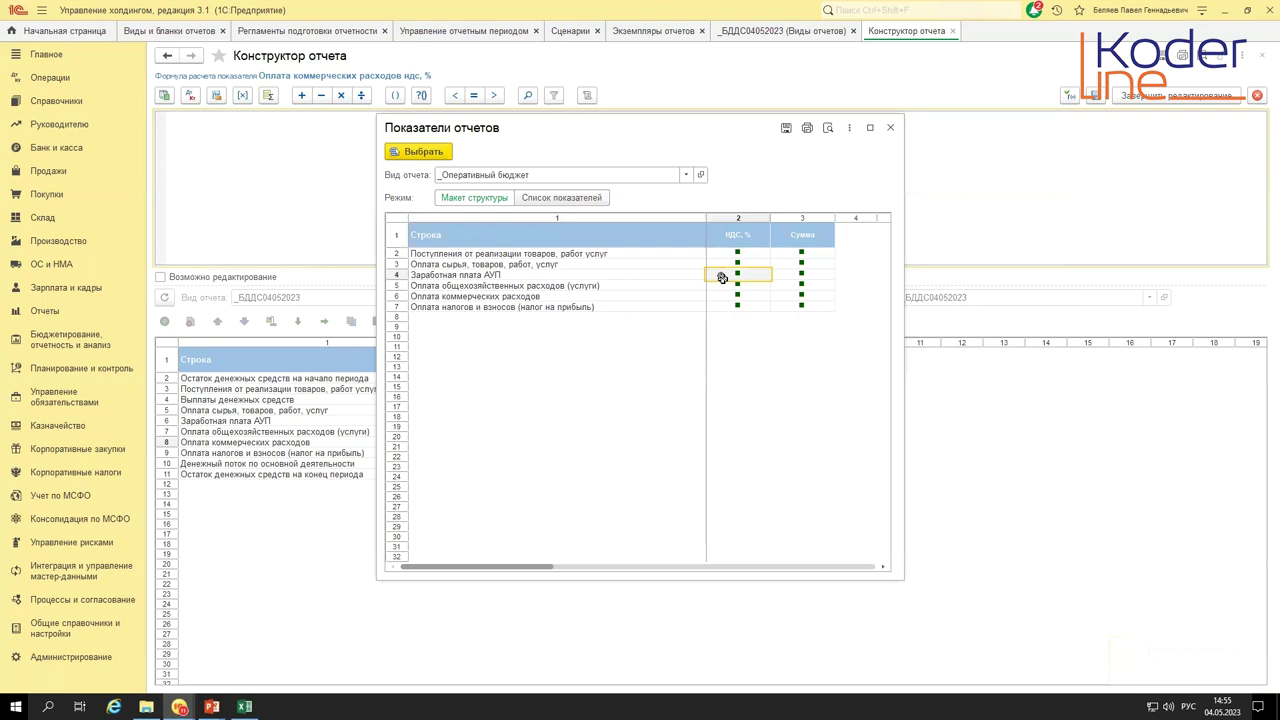
click(722, 295)
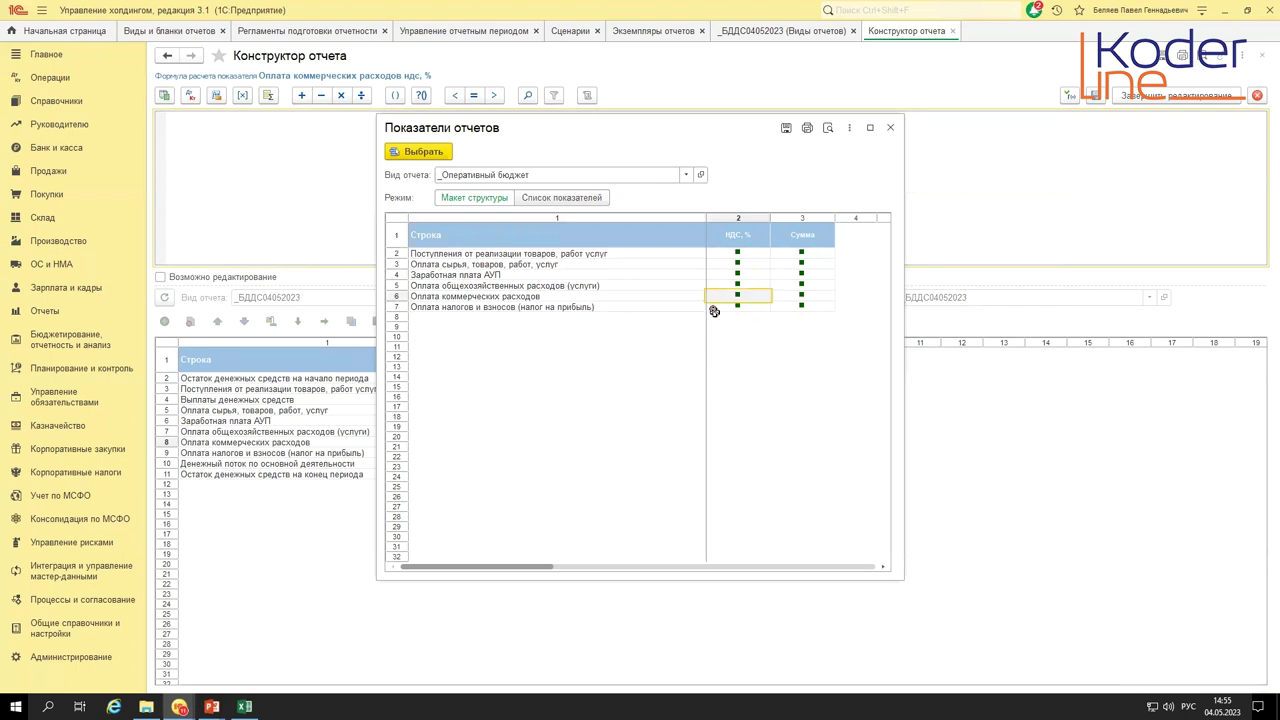
click(889, 130)
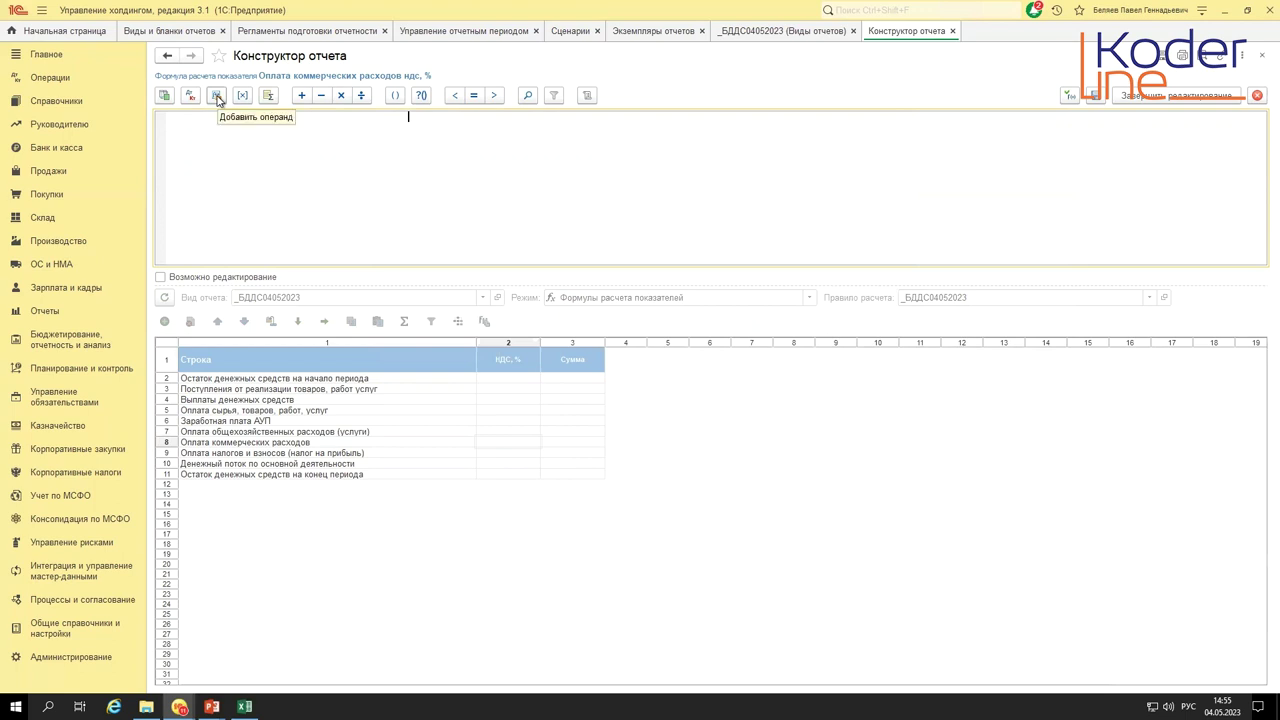
click(216, 96)
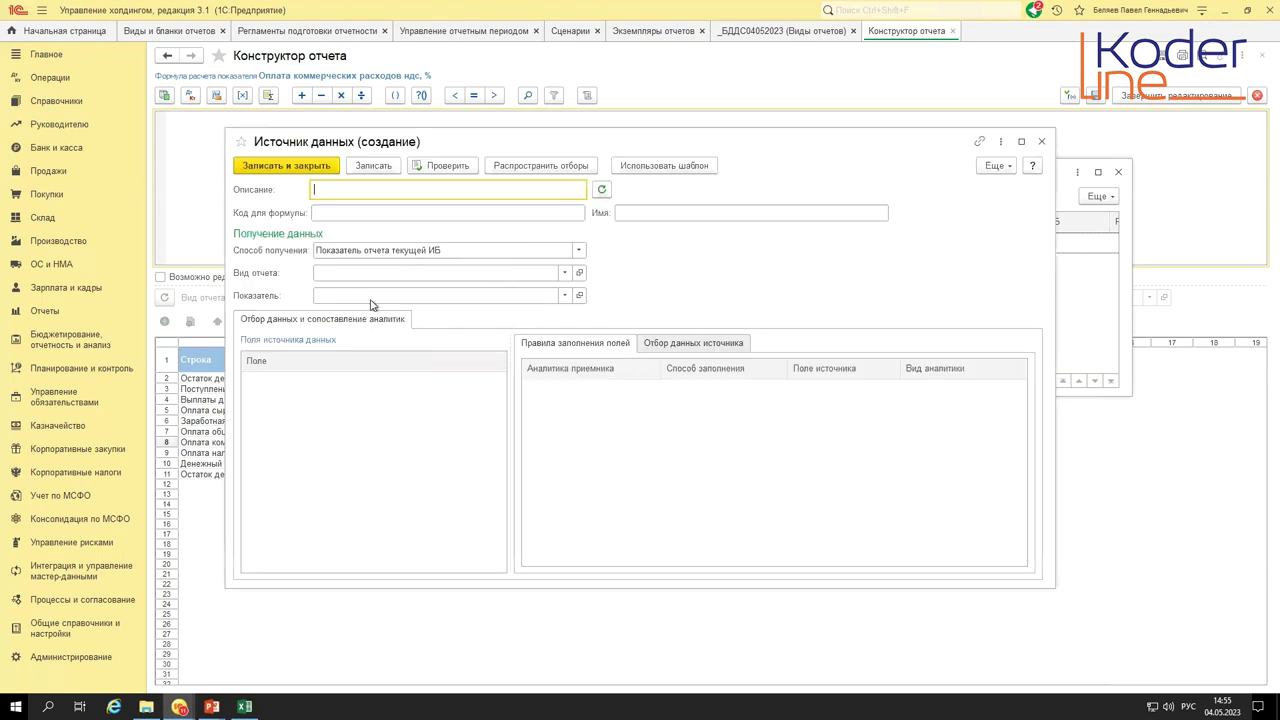
click(578, 252)
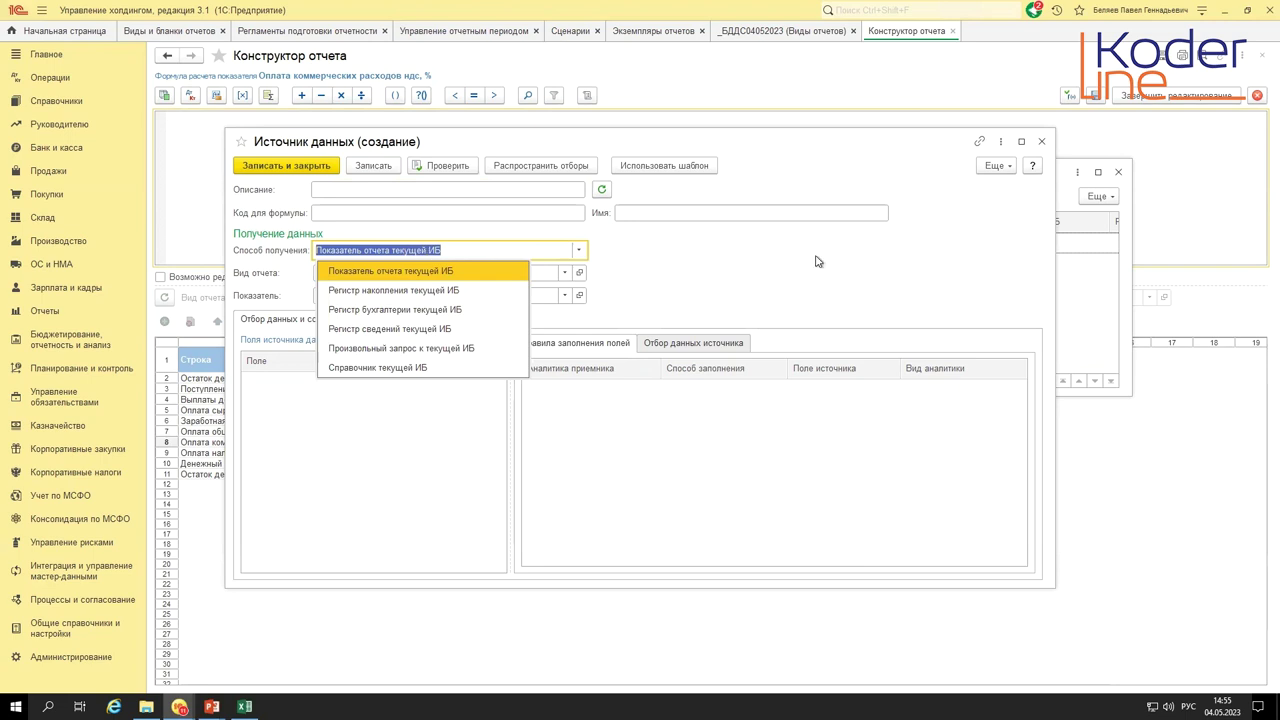
click(648, 274)
click(563, 272)
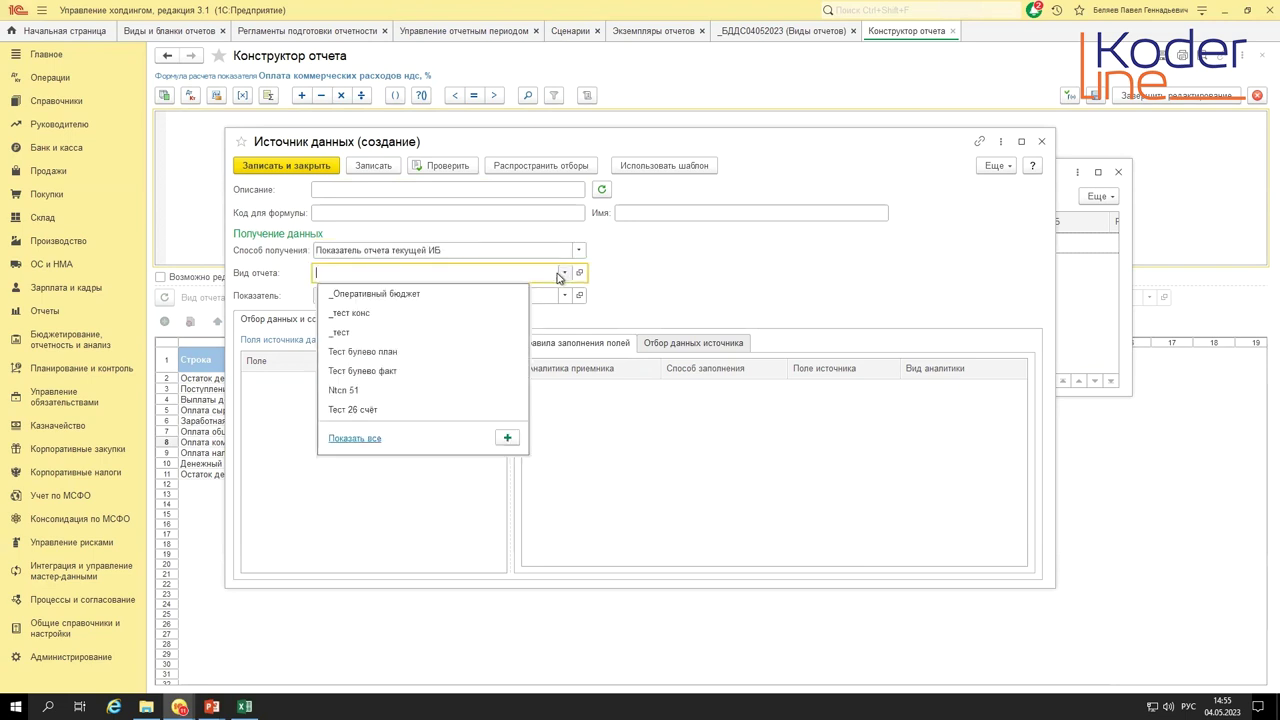
click(421, 297)
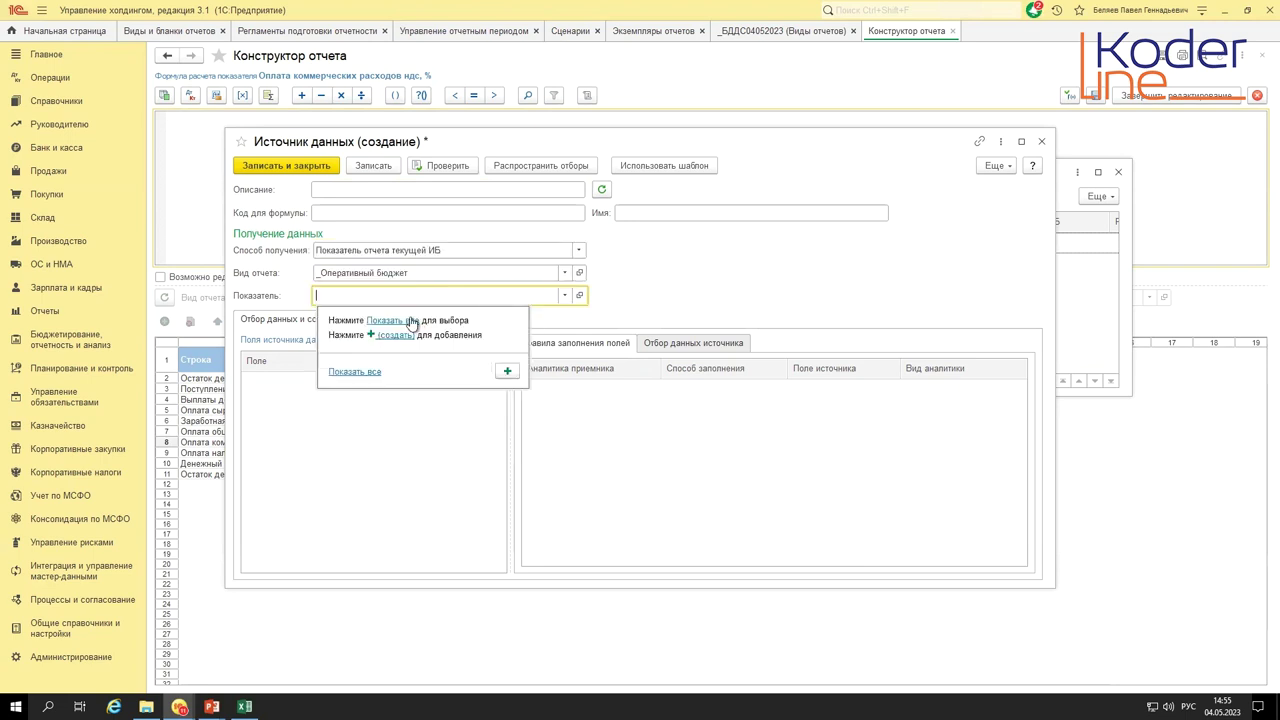
key(F4)
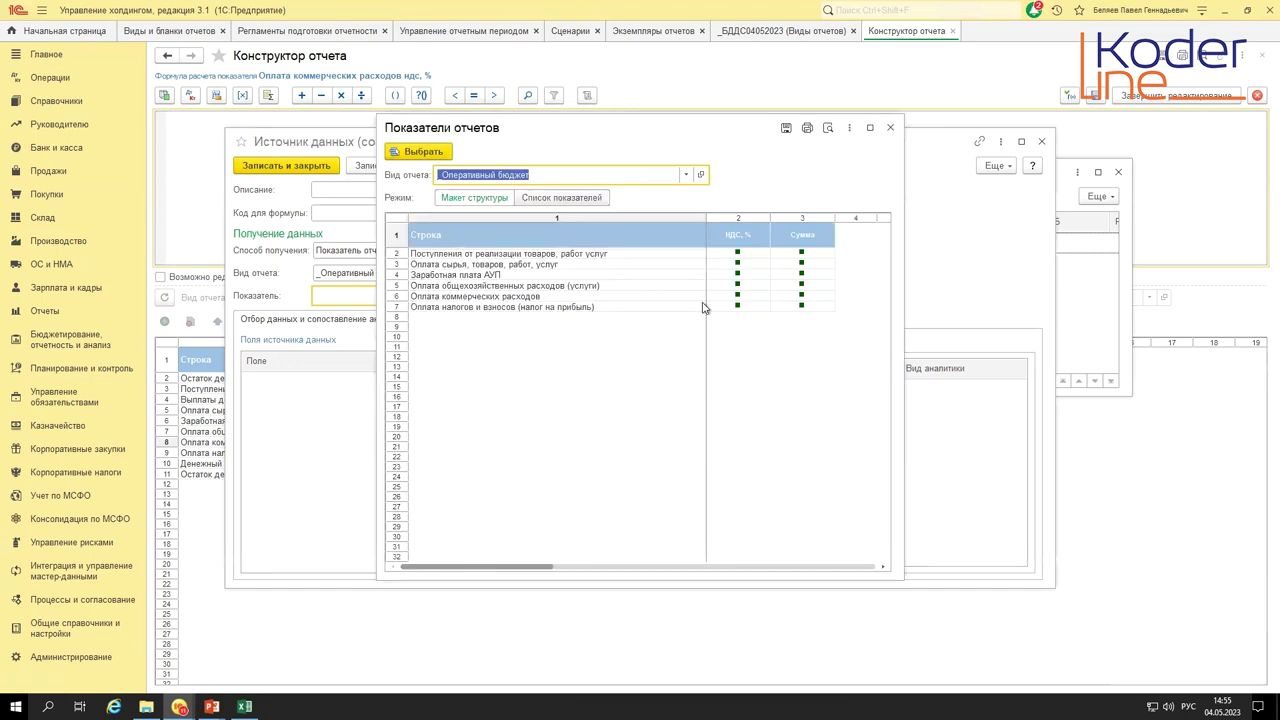
key(Escape)
key(Escape)
click(680, 392)
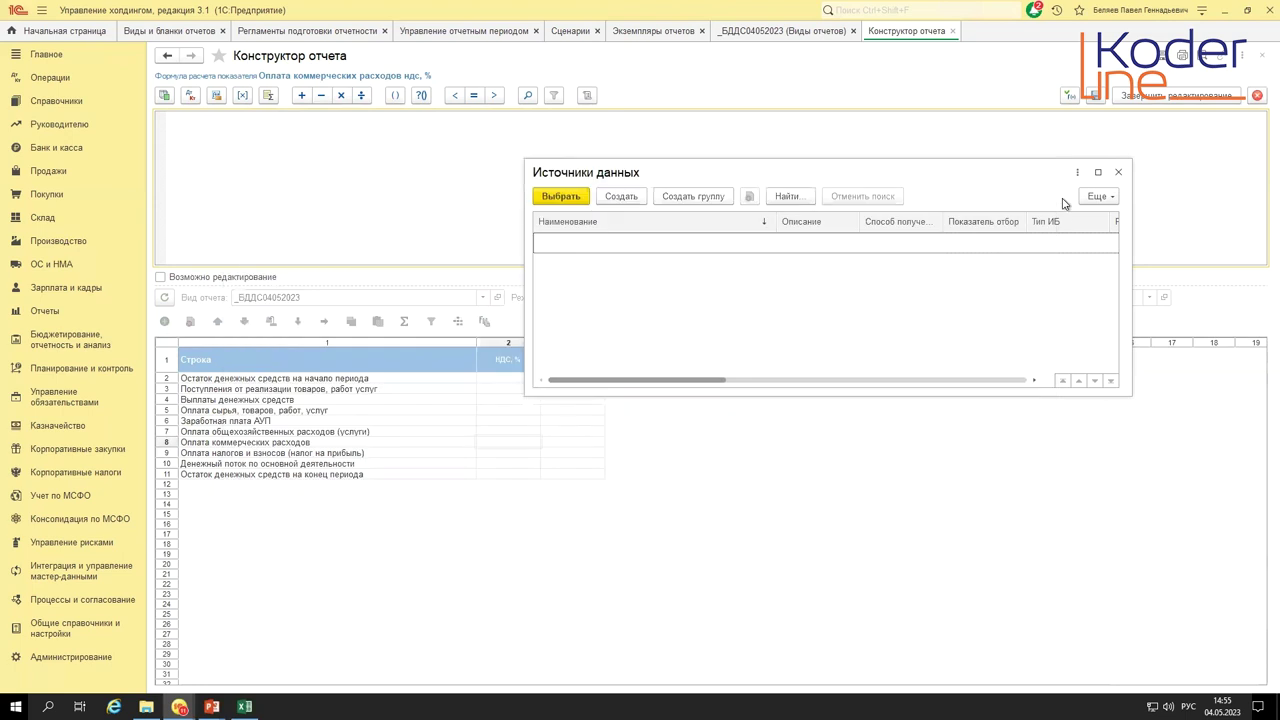
click(1118, 172)
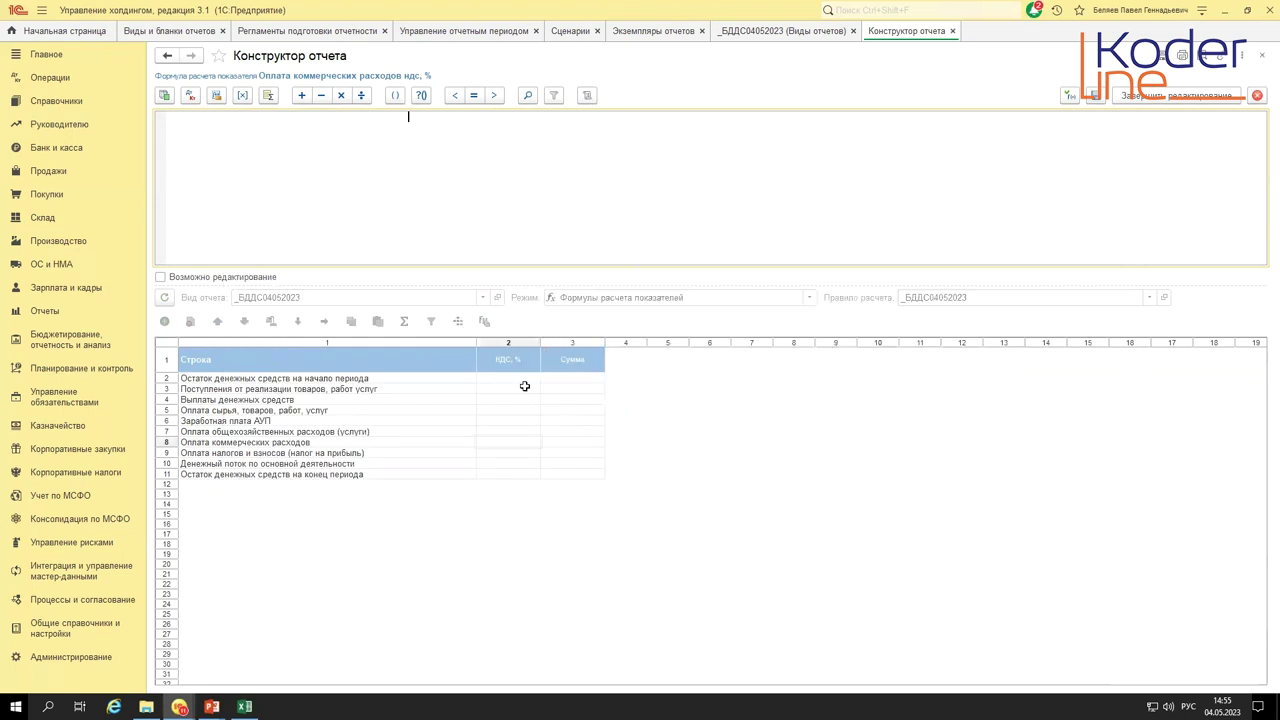
- Choose a source indicator for the formula from the Оплата коммерческих расходов row of the _Оперативный бюджет report type
click(163, 96)
click(686, 174)
click(580, 195)
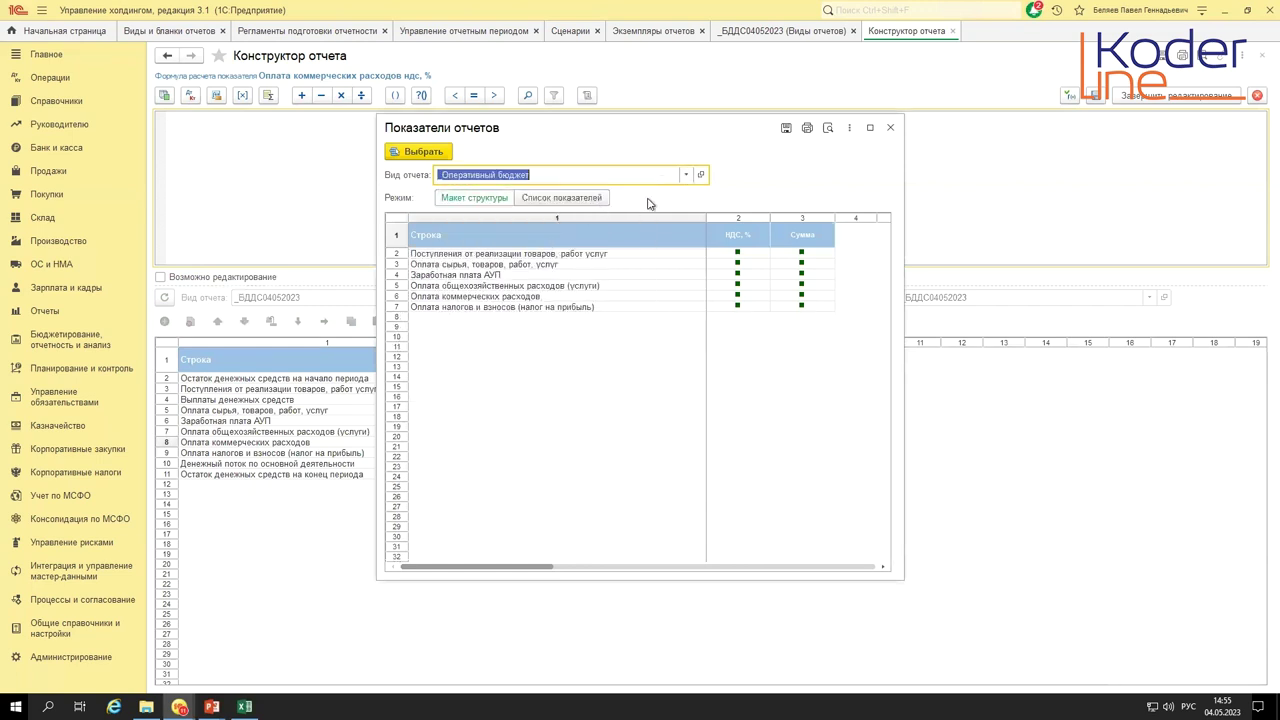
click(676, 294)
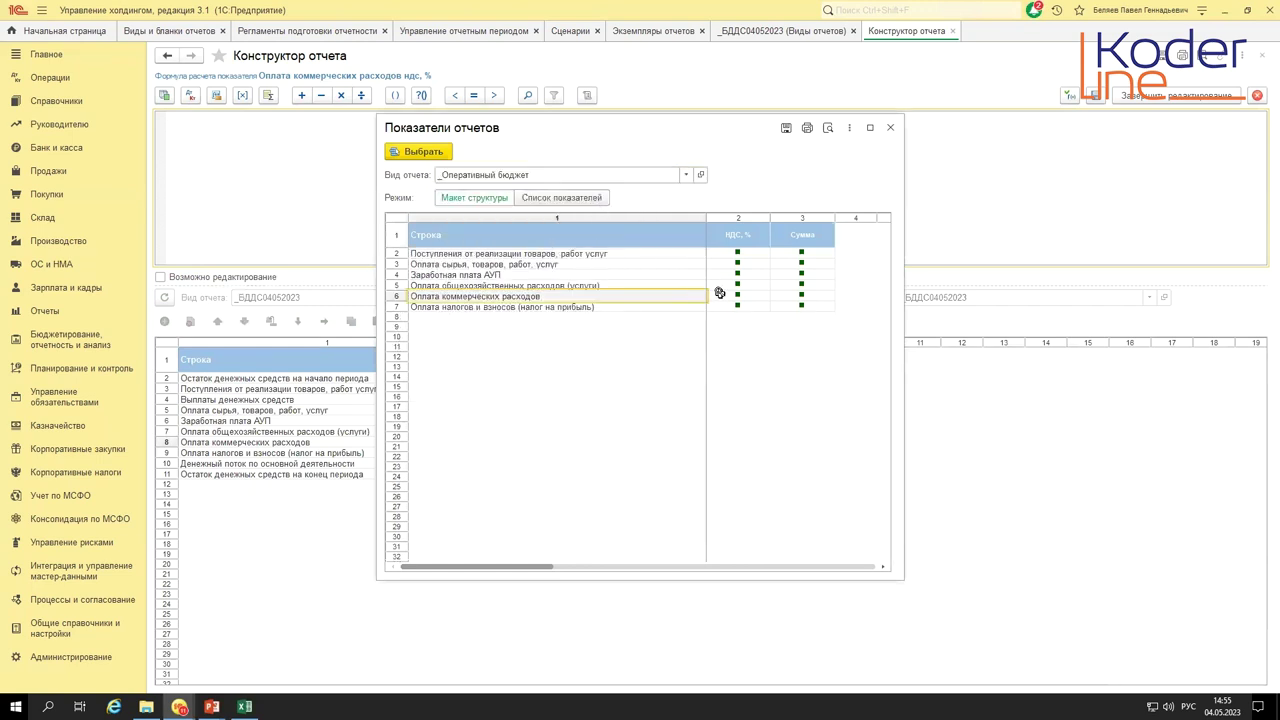
- Insert the _Оперативный бюджет НДС, % indicator for Оплата коммерческих расходов into the matching _БДДС04052023 formula and finish editing
click(719, 293)
double_click(720, 294)
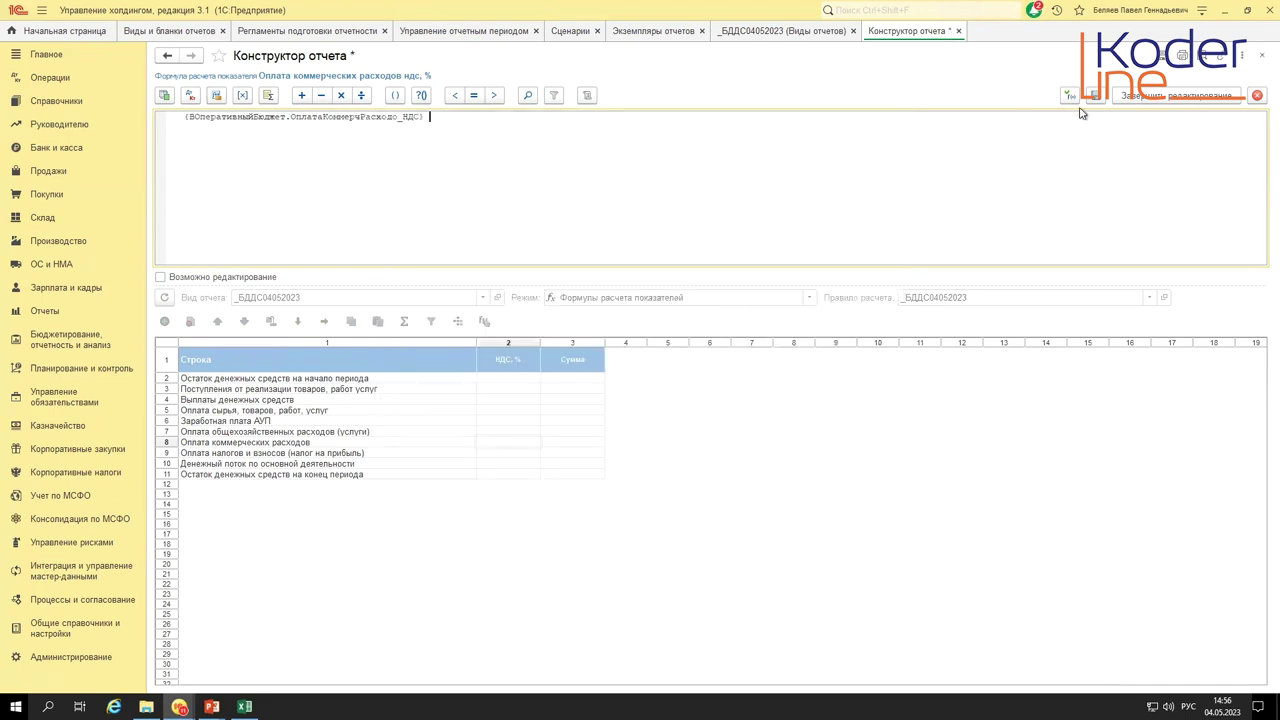
click(1152, 100)
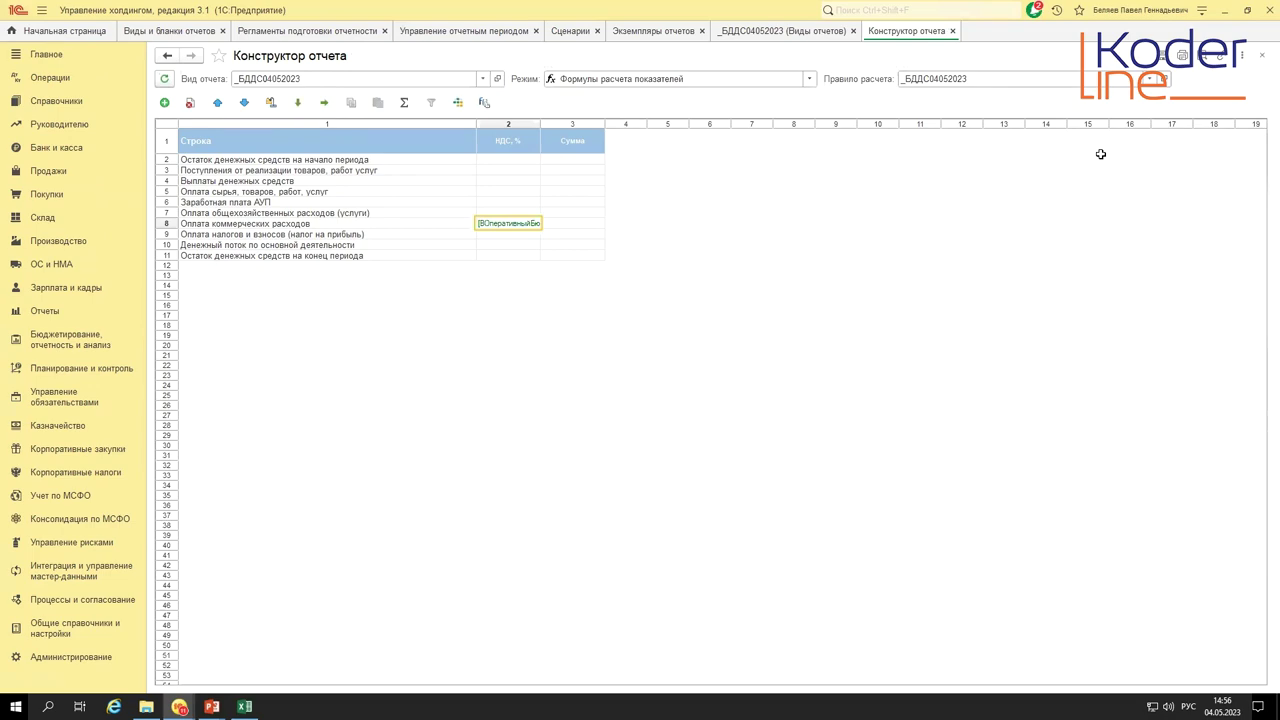
- Open the register movements of the ГРУППА ДЕЛЬТА report instance for _Оперативный бюджет
click(667, 34)
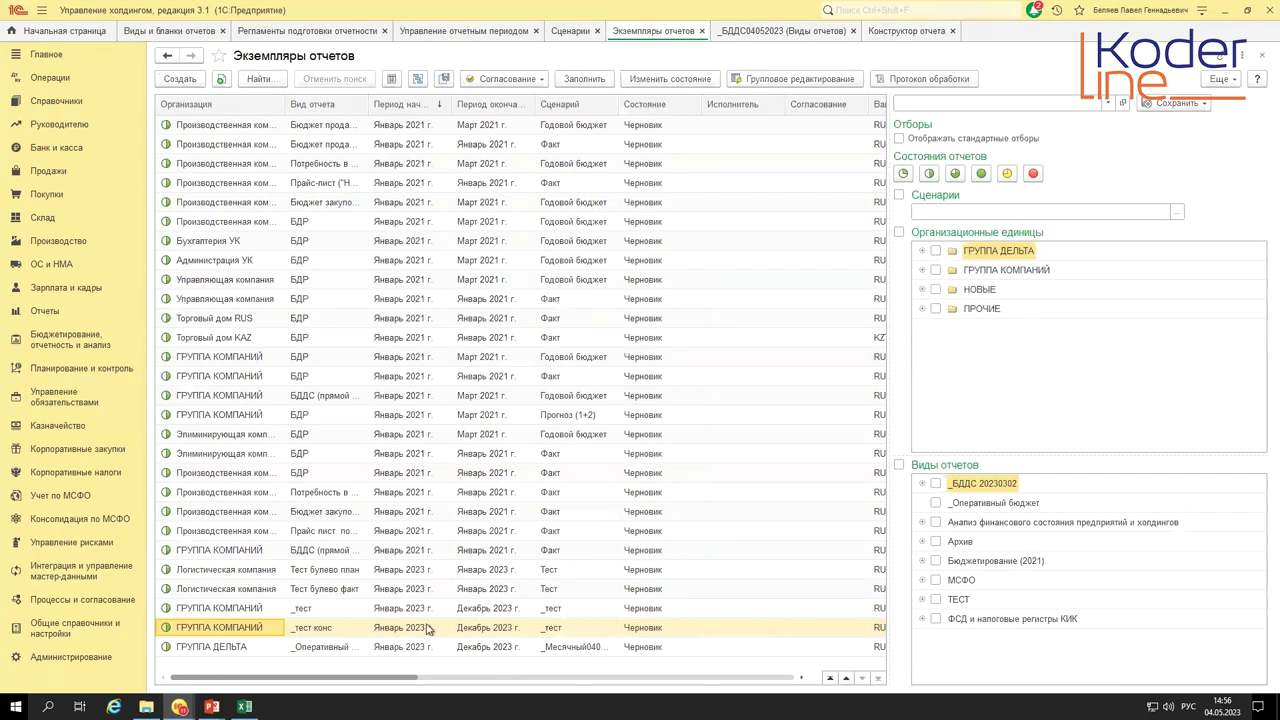
click(327, 646)
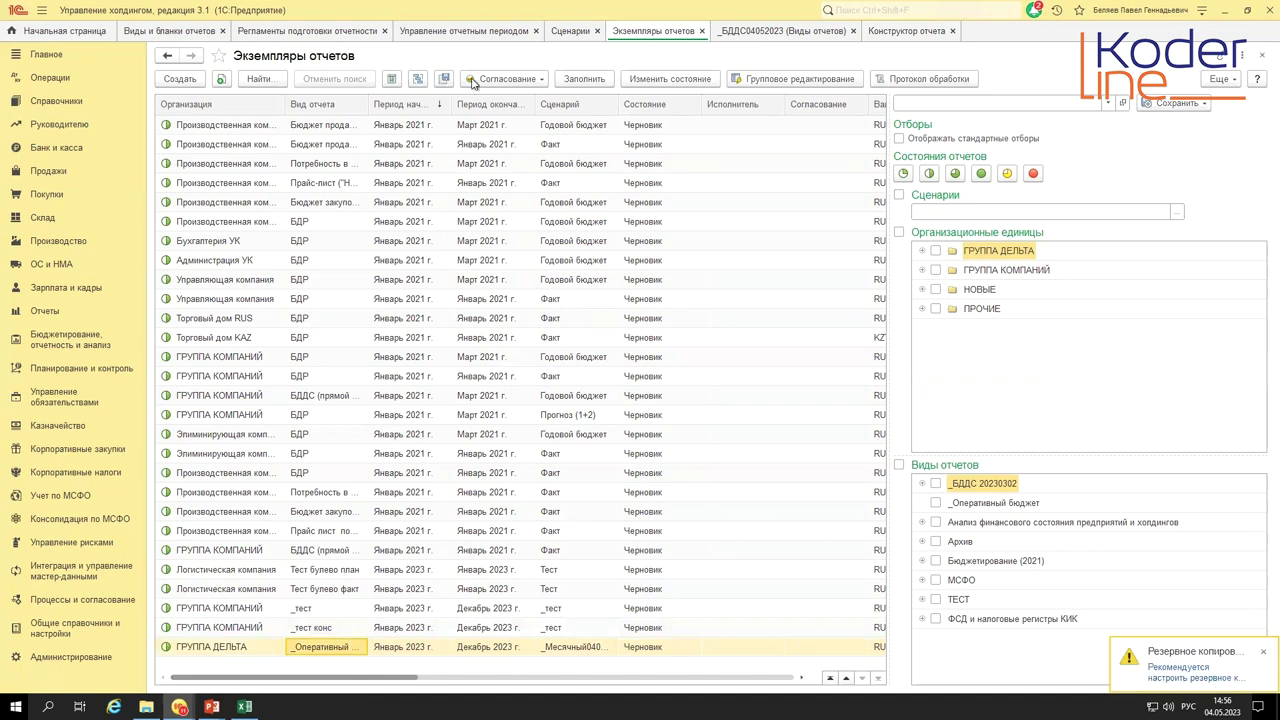
click(393, 79)
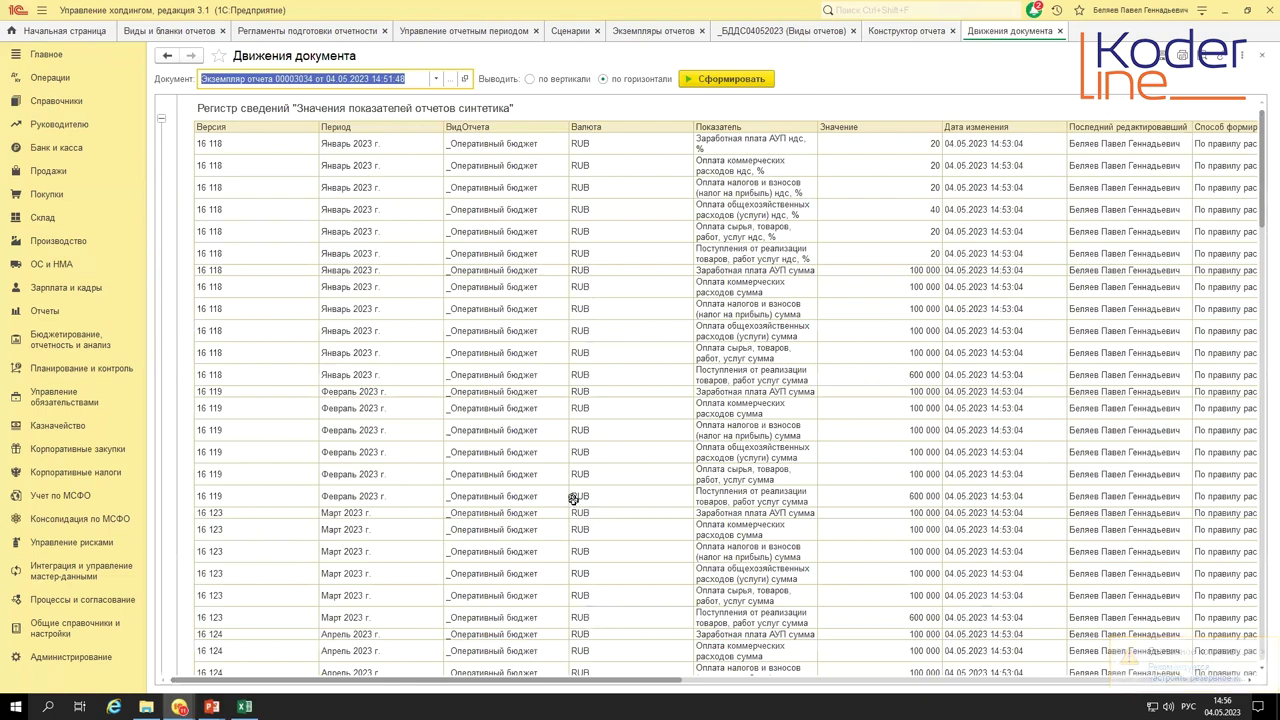
- Examine the values and periods of the January 2023 НДС, % indicator rows in the movements report
drag(560, 679, 610, 676)
click(906, 143)
drag(638, 213, 323, 253)
drag(880, 158, 859, 259)
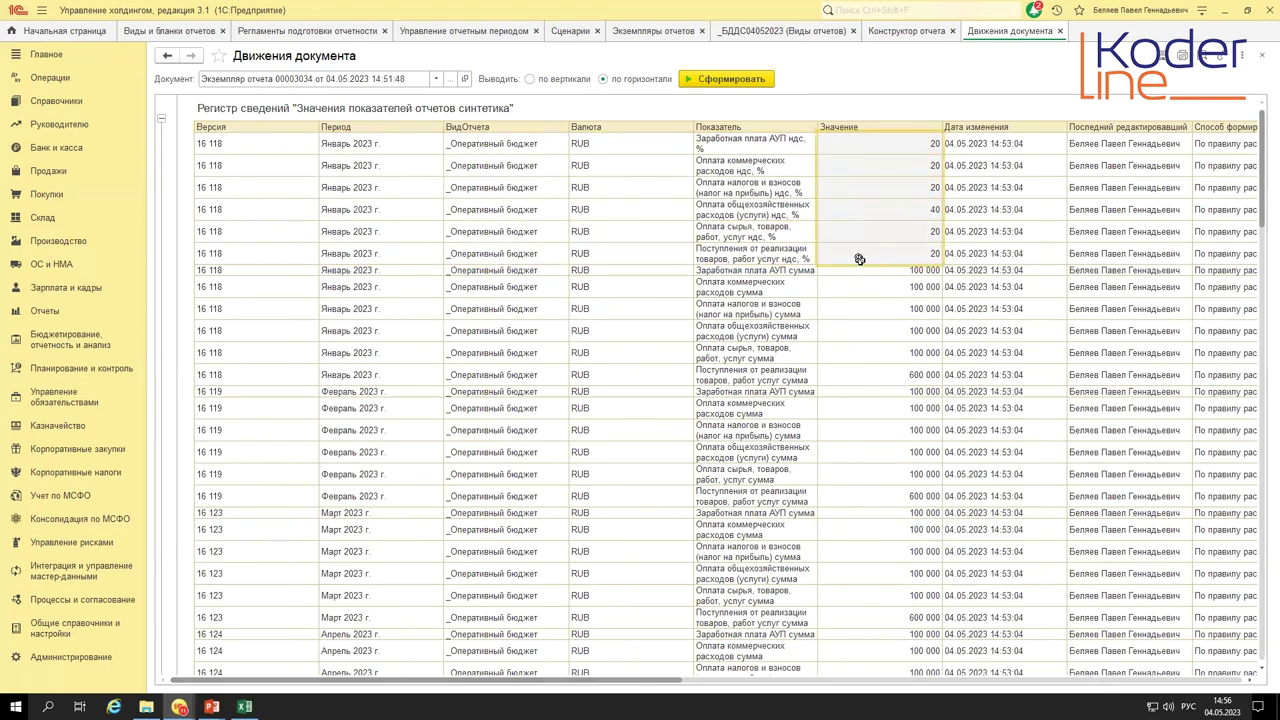
drag(366, 143, 370, 256)
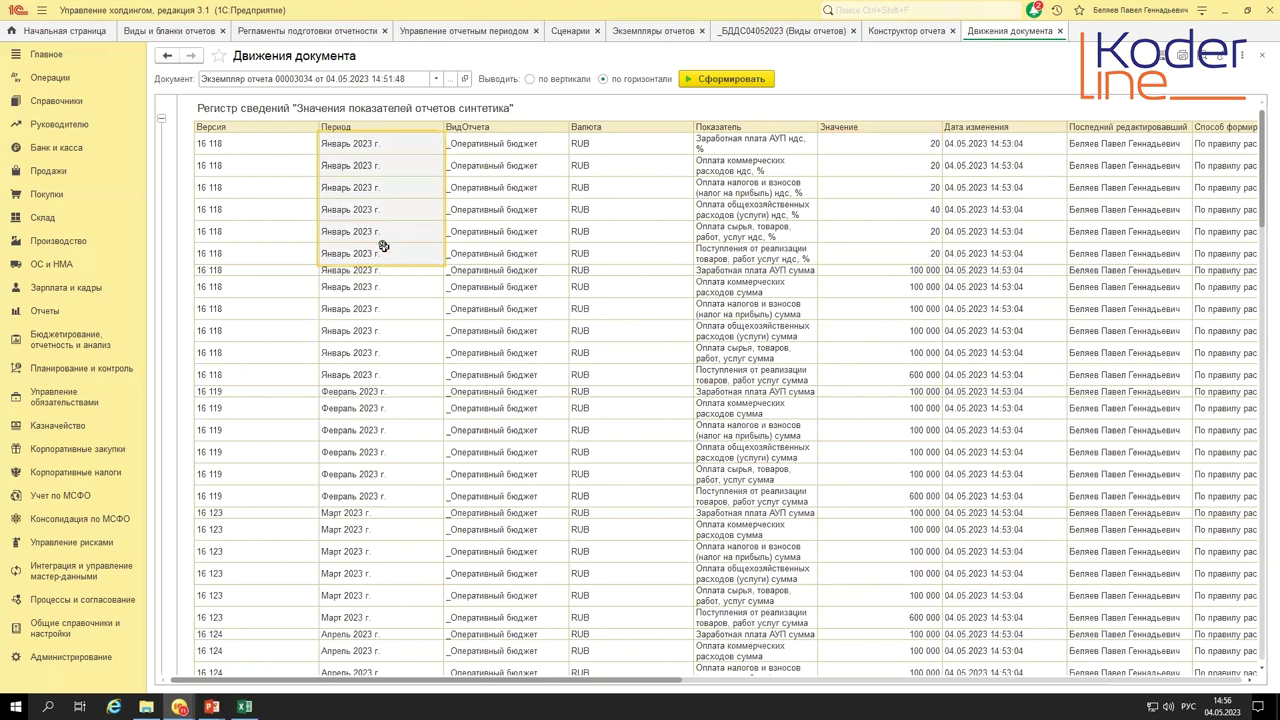
drag(388, 143, 390, 257)
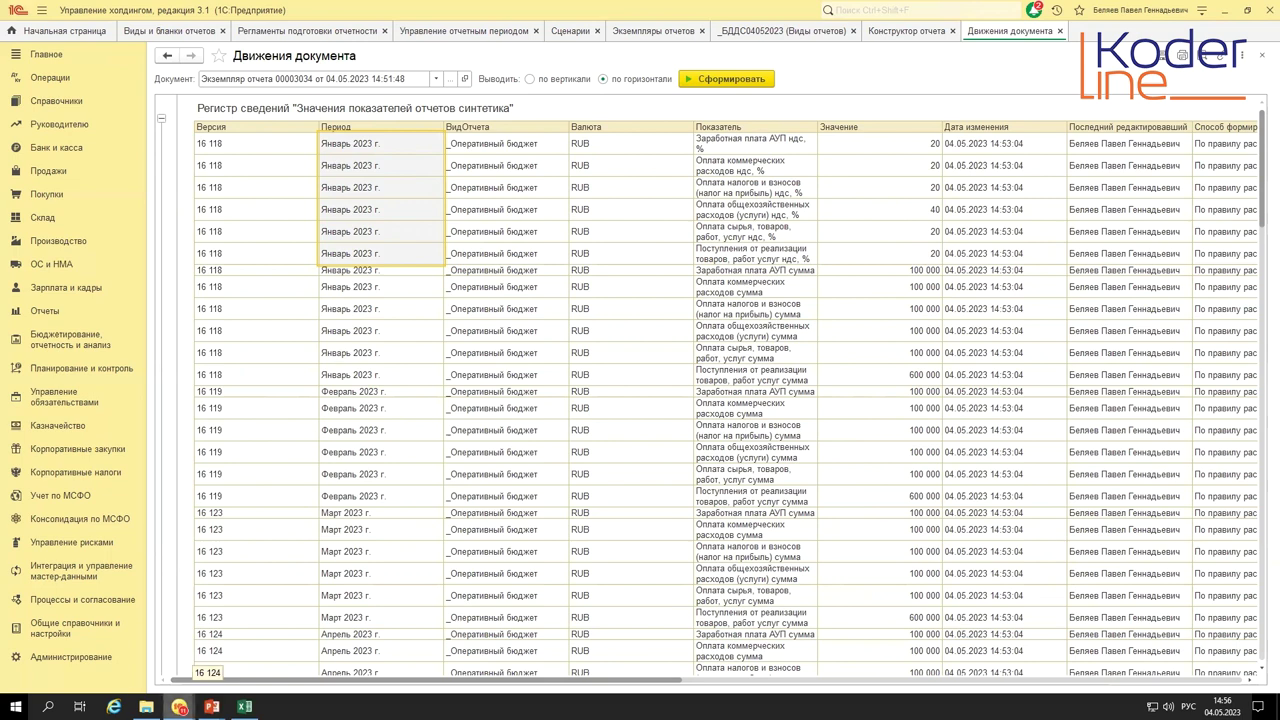
- Switch to 1C:ERP, open the register movements of the 2023 operating budget instance for Металл-Сервис and examine its НДС, % row
click(179, 707)
click(106, 655)
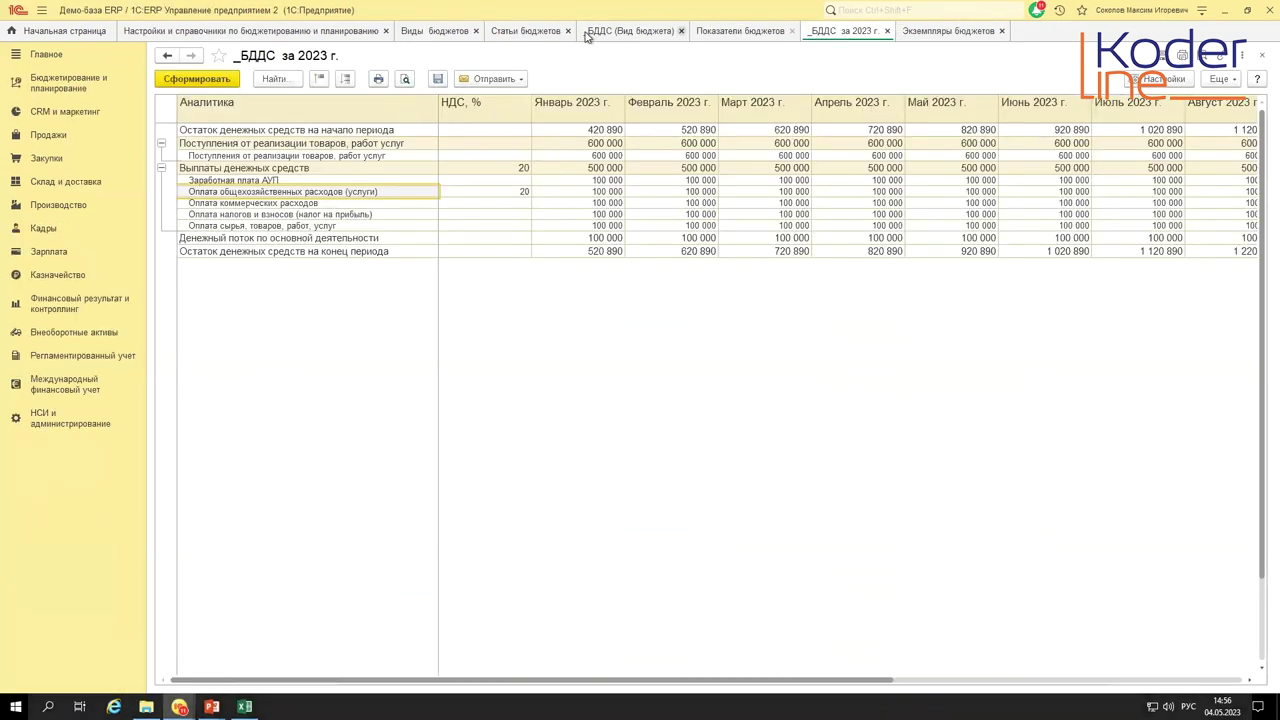
click(75, 87)
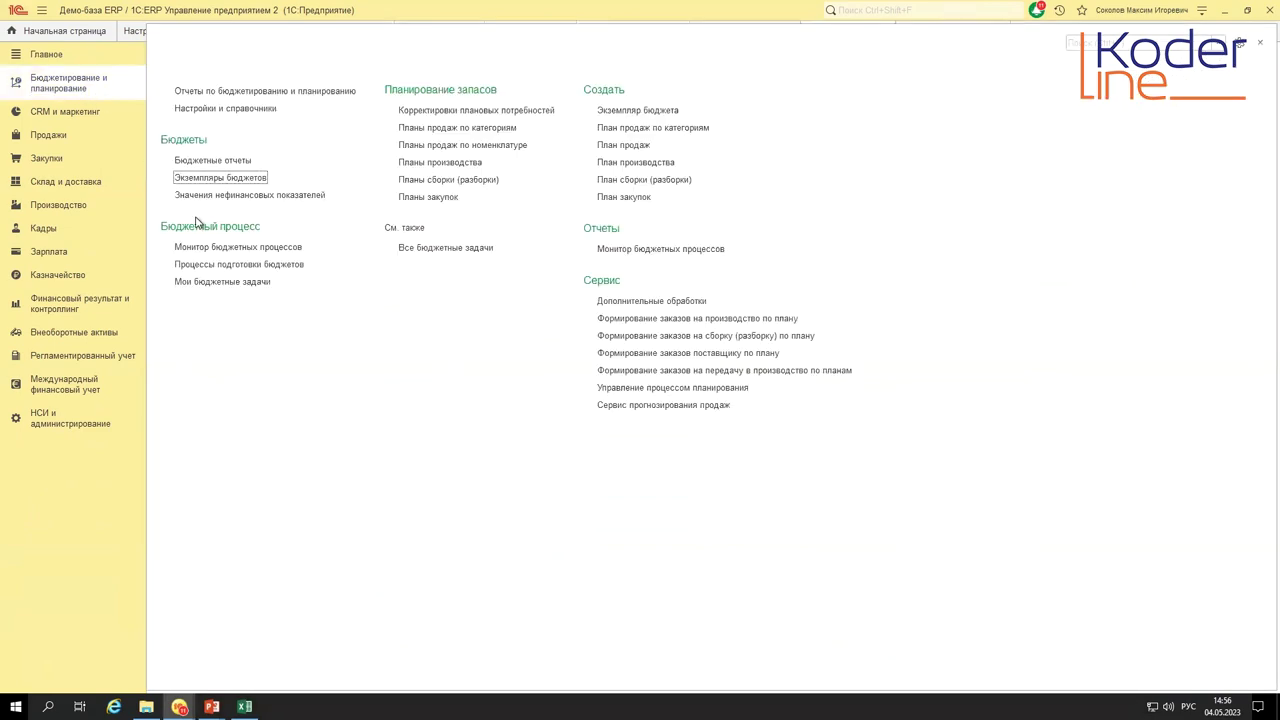
click(210, 179)
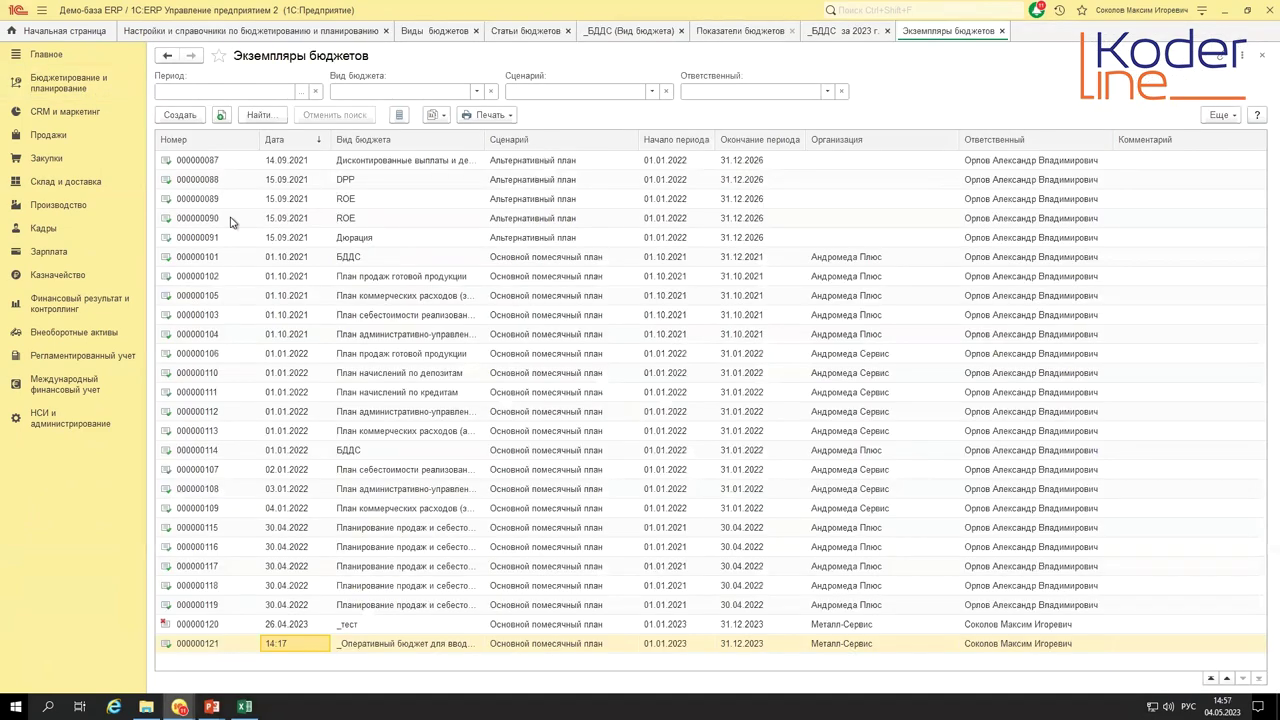
click(403, 648)
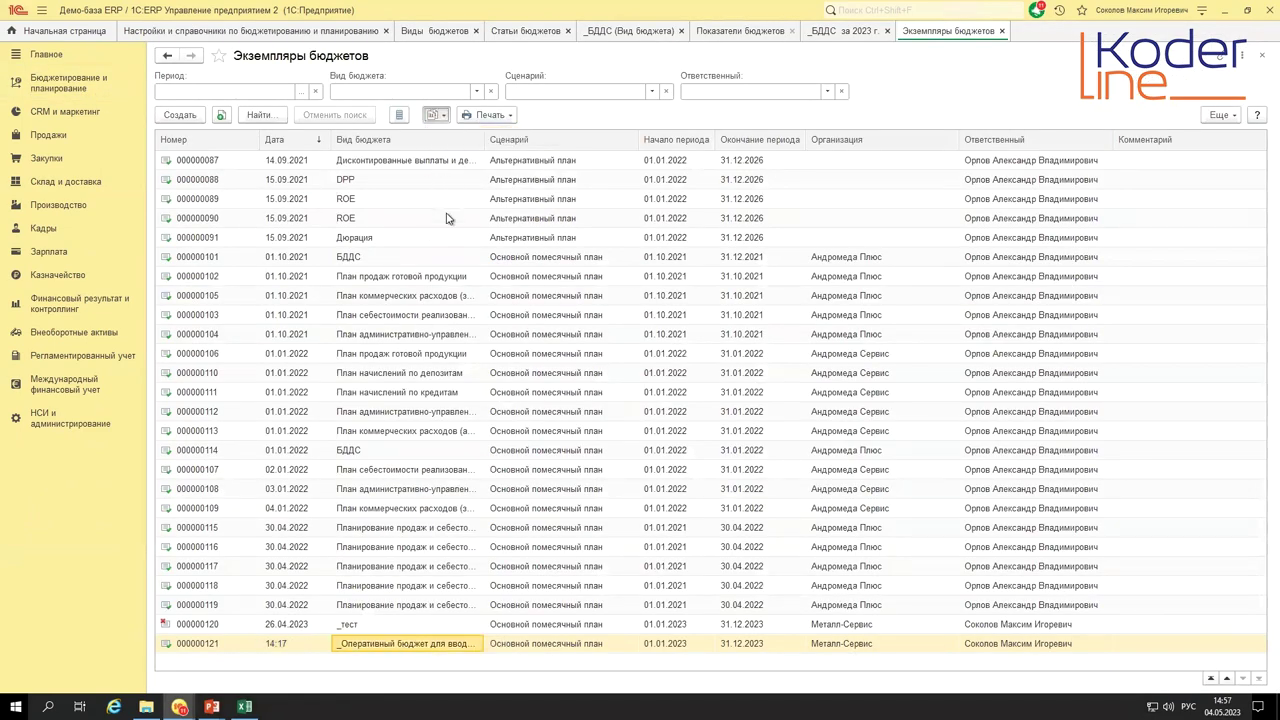
key(ctrl+shift+a)
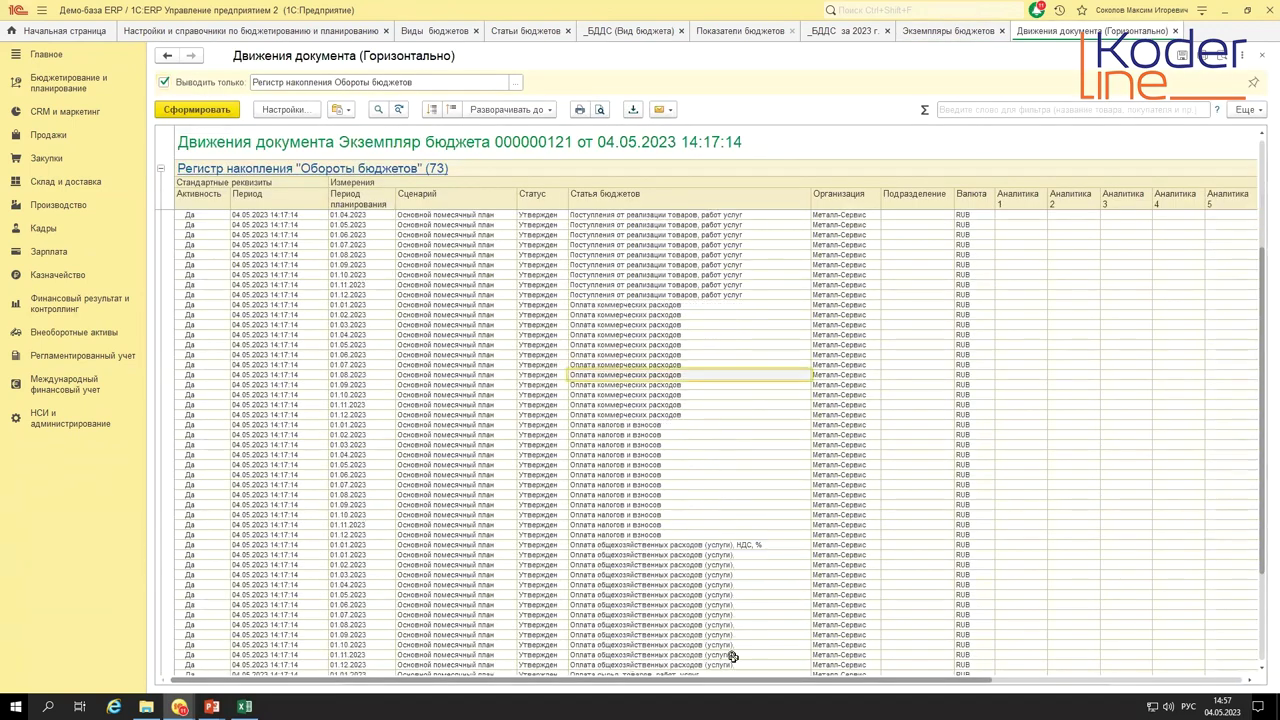
drag(742, 548, 314, 544)
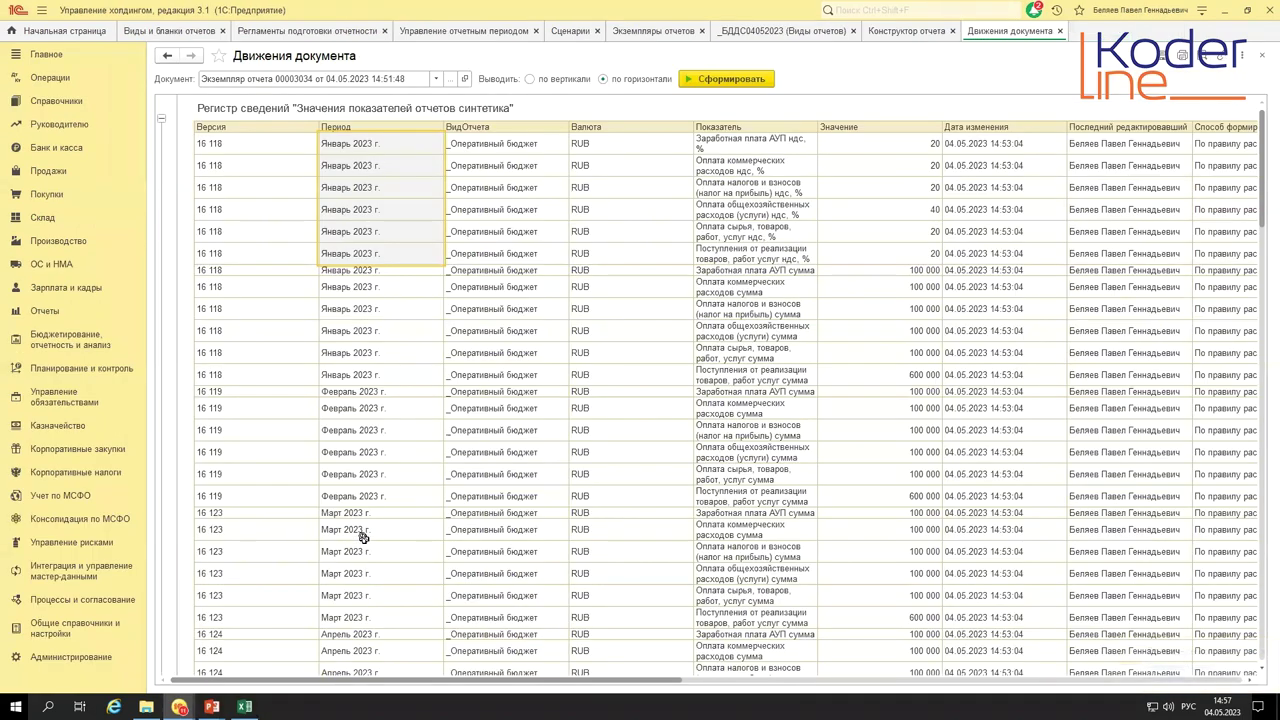
- Return to Управление холдингом, review the January 2023 НДС, % rows for comparison and close the movements report
drag(405, 146, 930, 251)
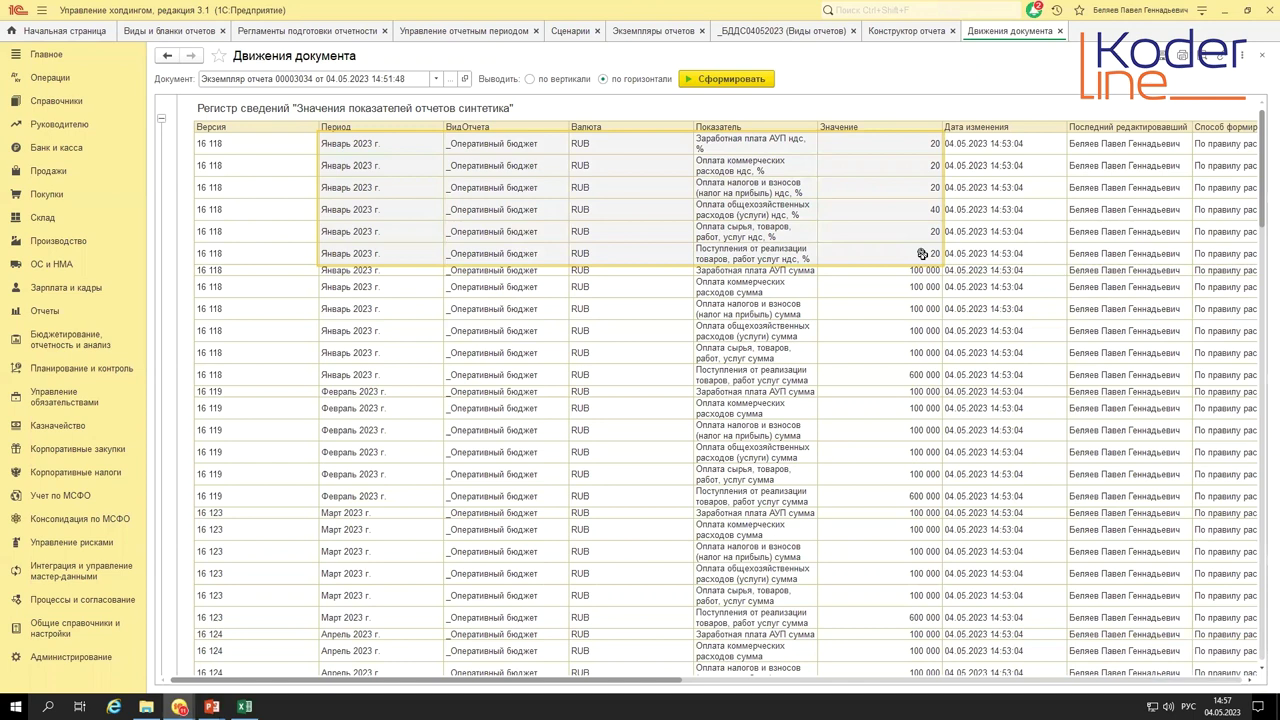
click(922, 253)
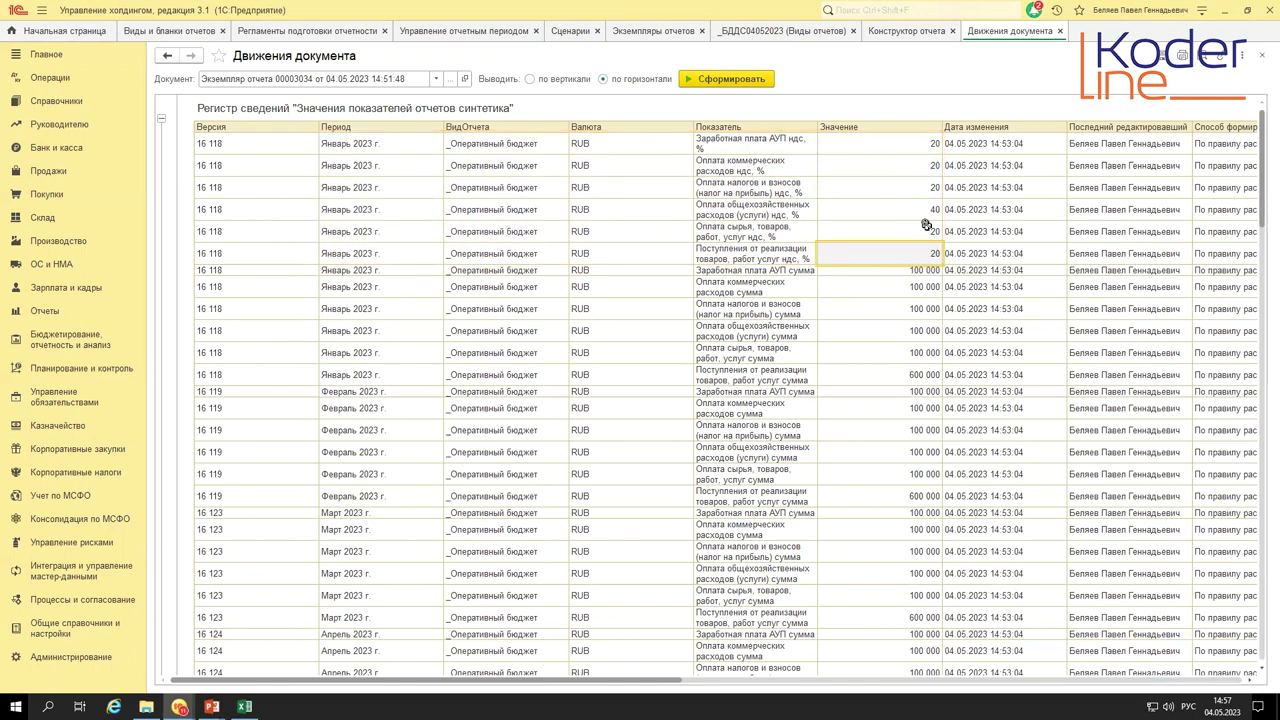
drag(373, 255, 405, 139)
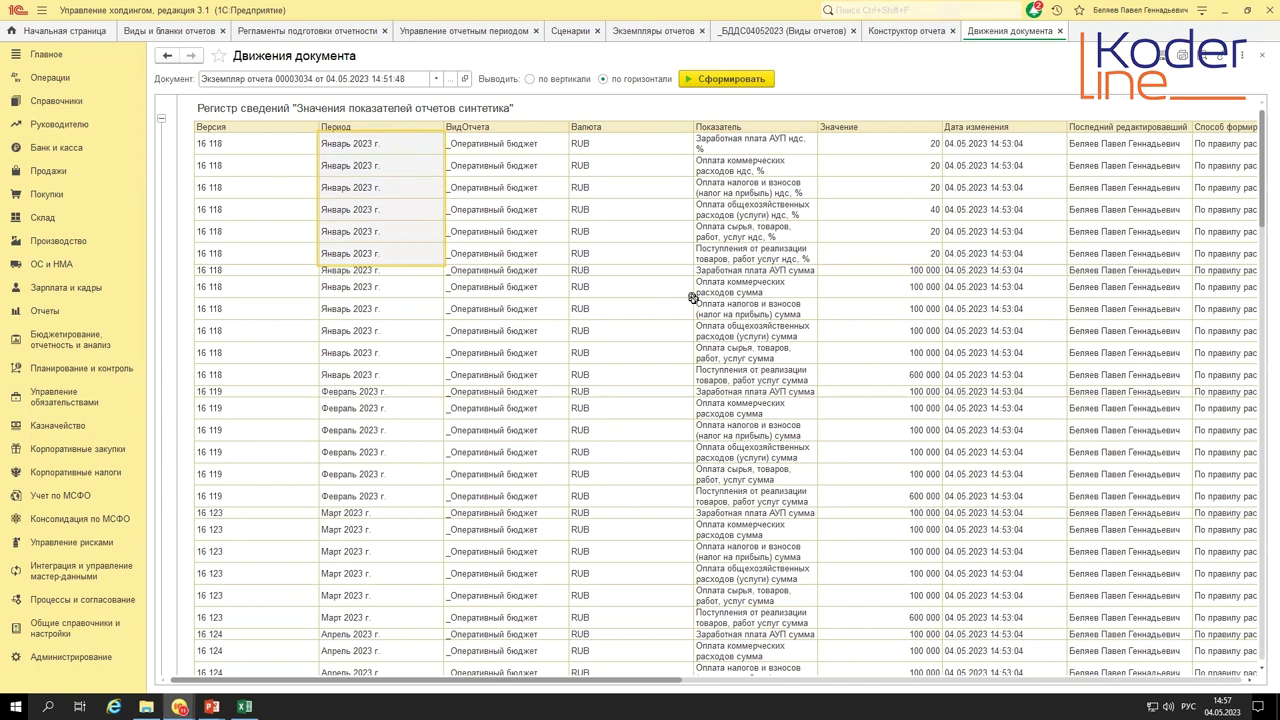
click(1061, 32)
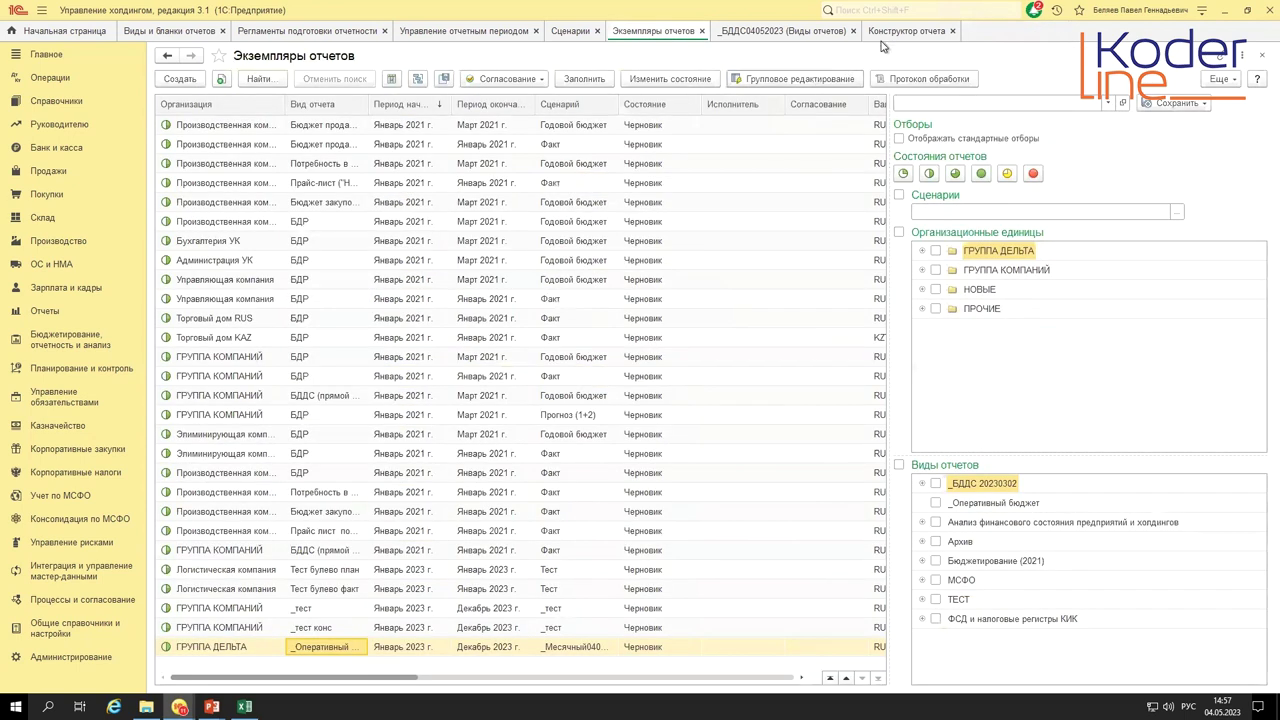
- Set the Сумма formula for Поступления от реализации товаров, работ услуг in the report constructor to the matching Сумма indicator of _Оперативный бюджет
click(916, 33)
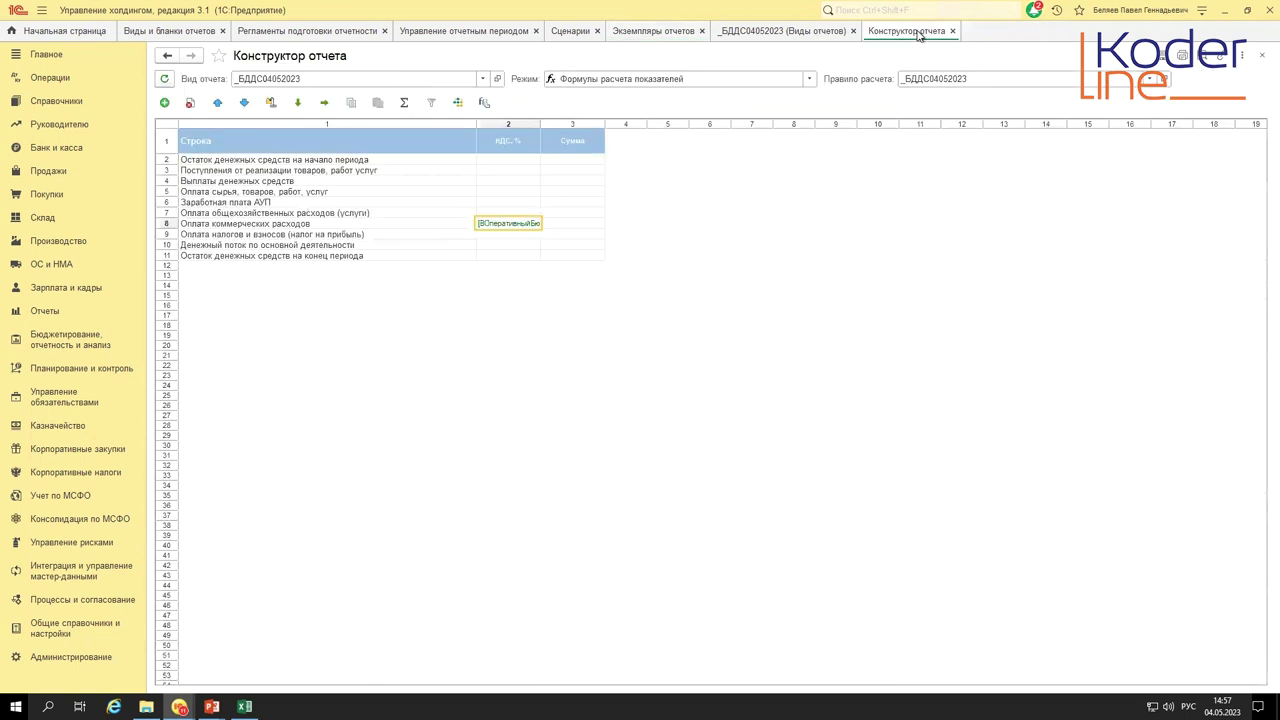
click(578, 159)
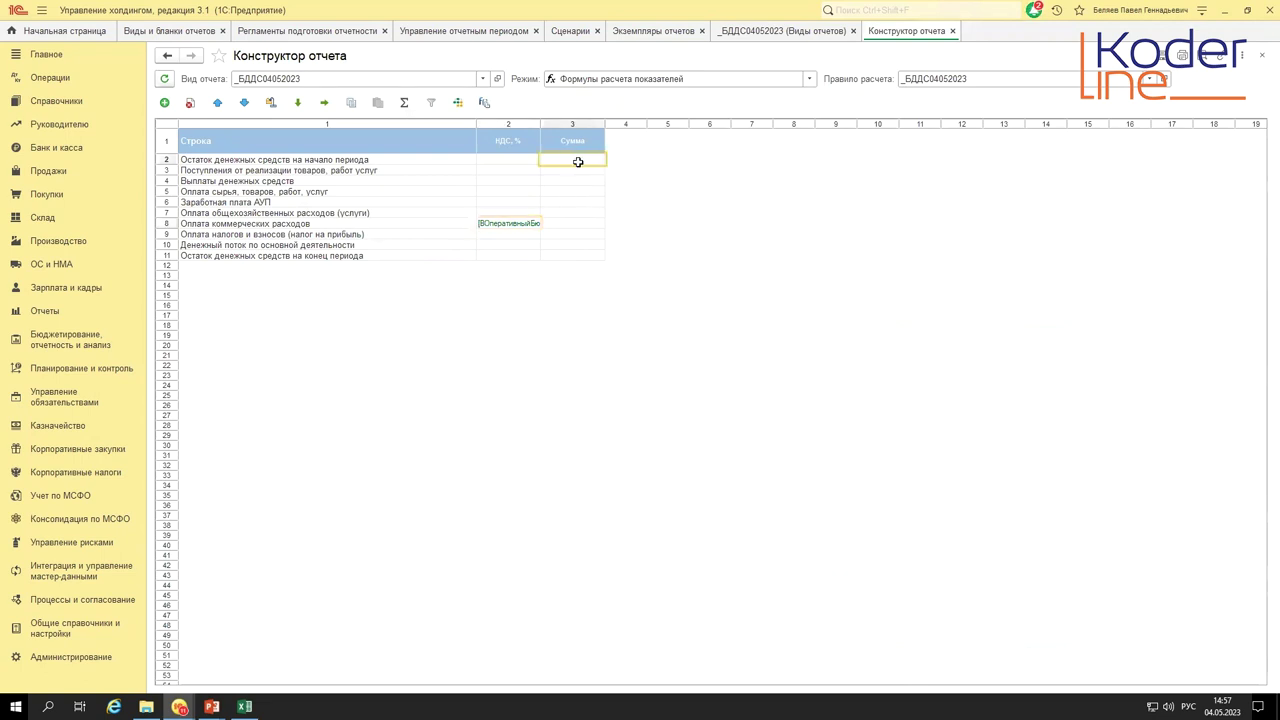
scroll(542, 373, up, 2)
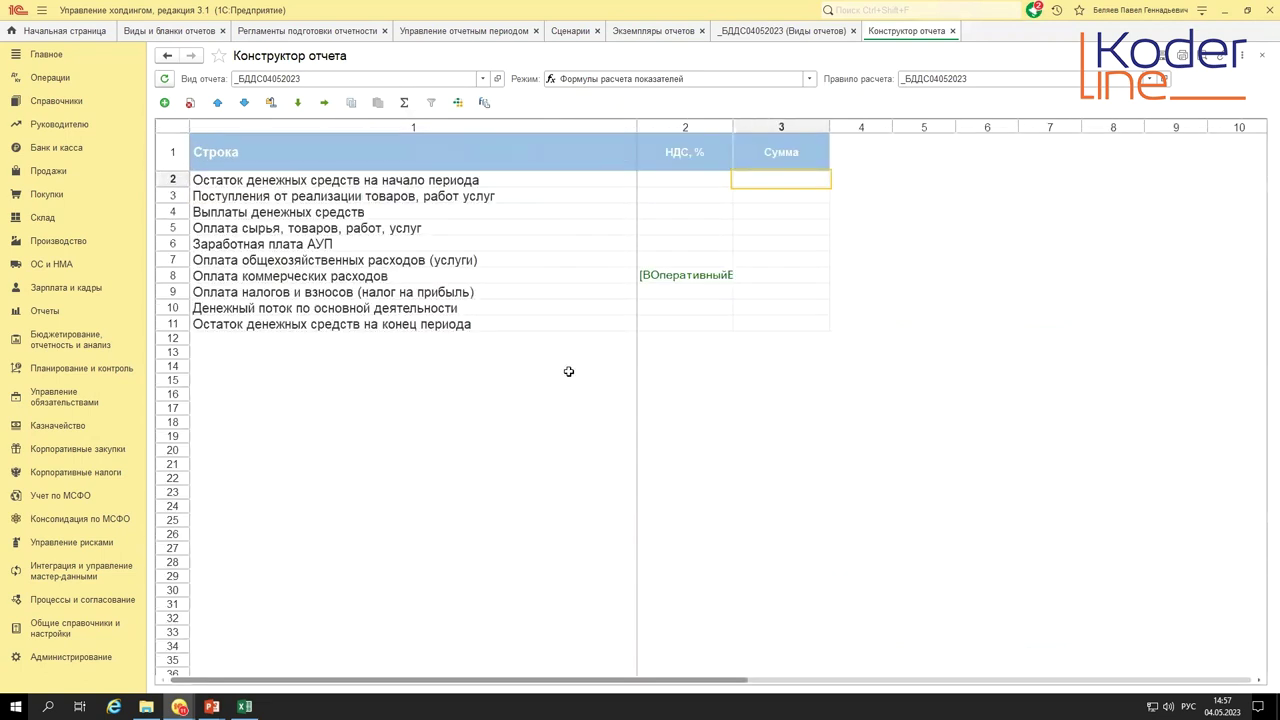
double_click(767, 195)
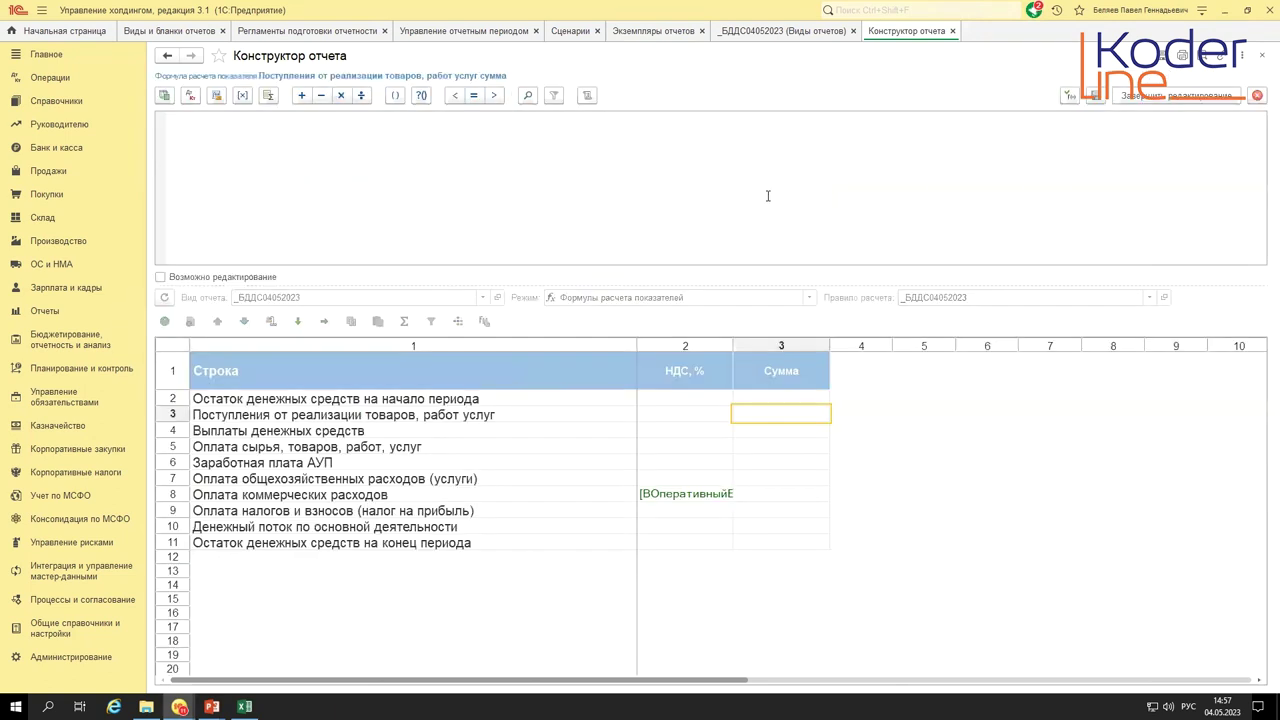
click(164, 97)
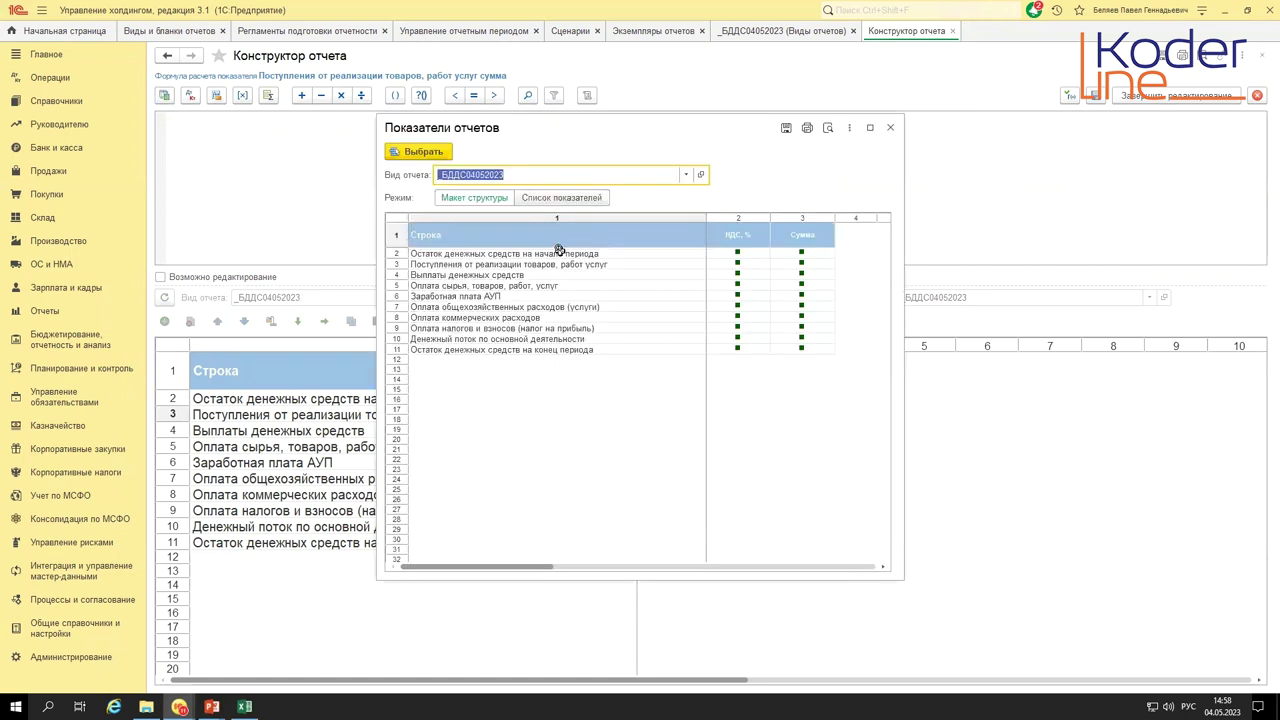
click(686, 174)
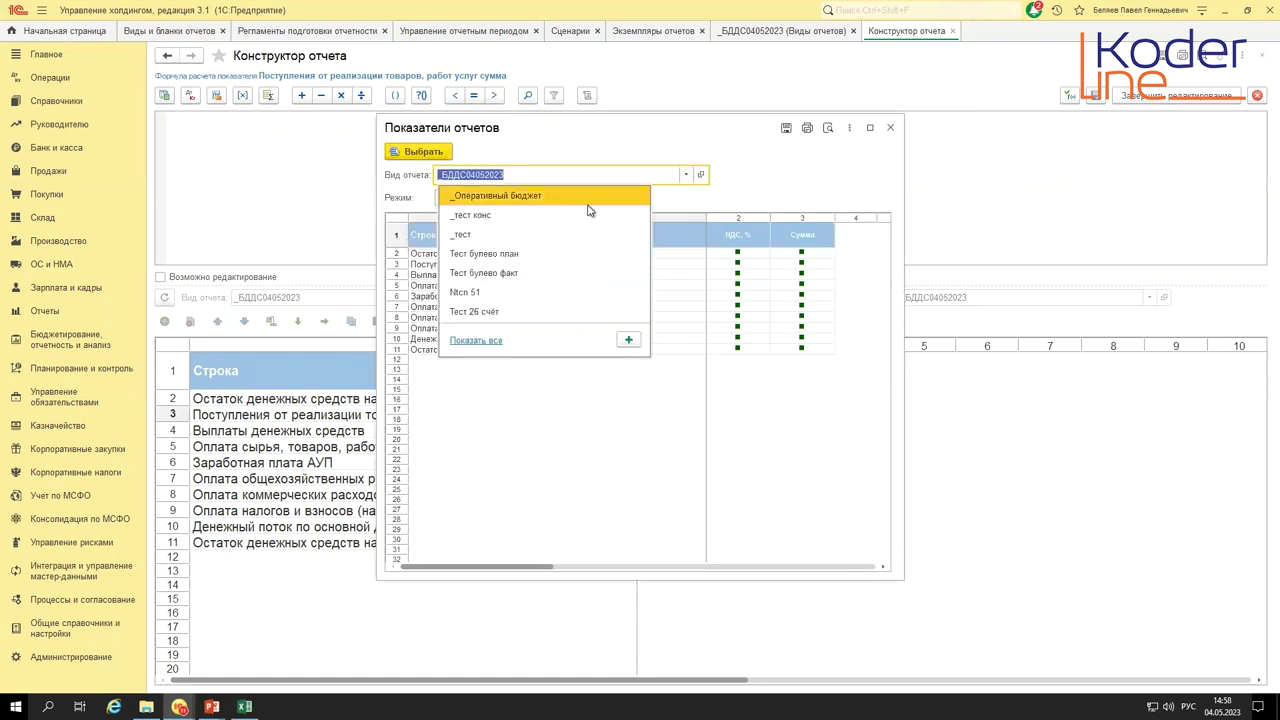
click(543, 194)
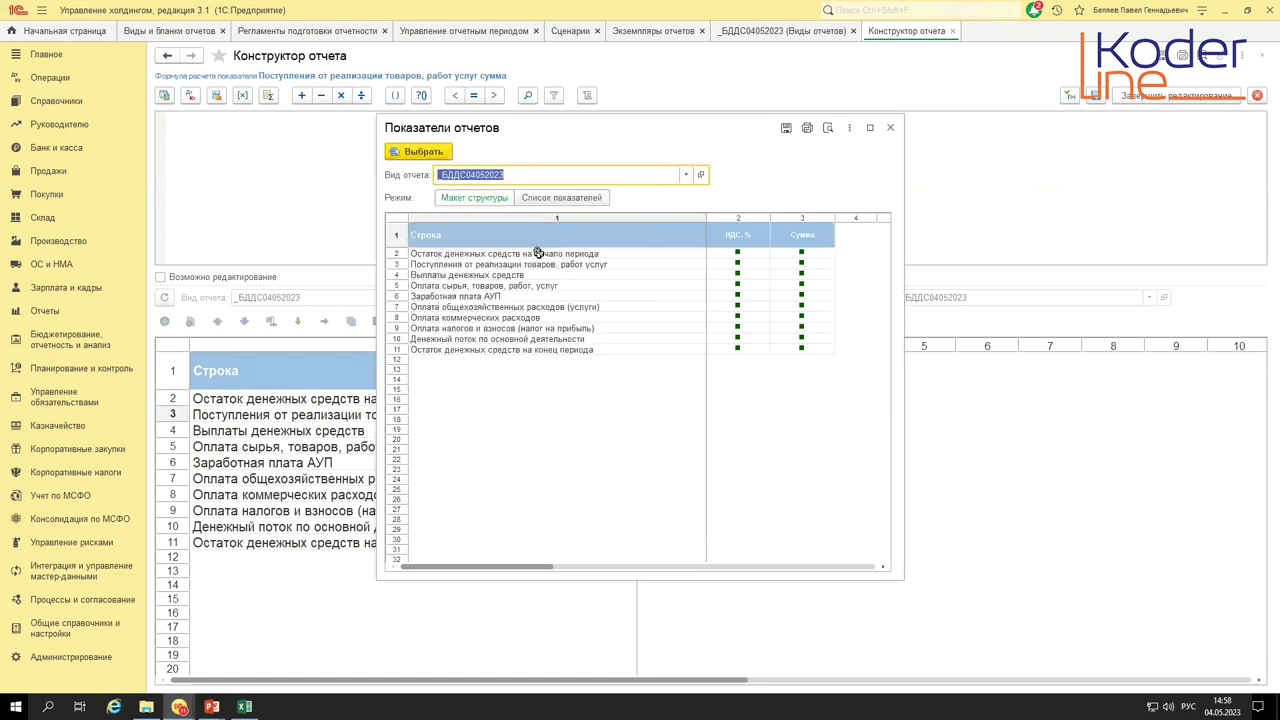
double_click(785, 252)
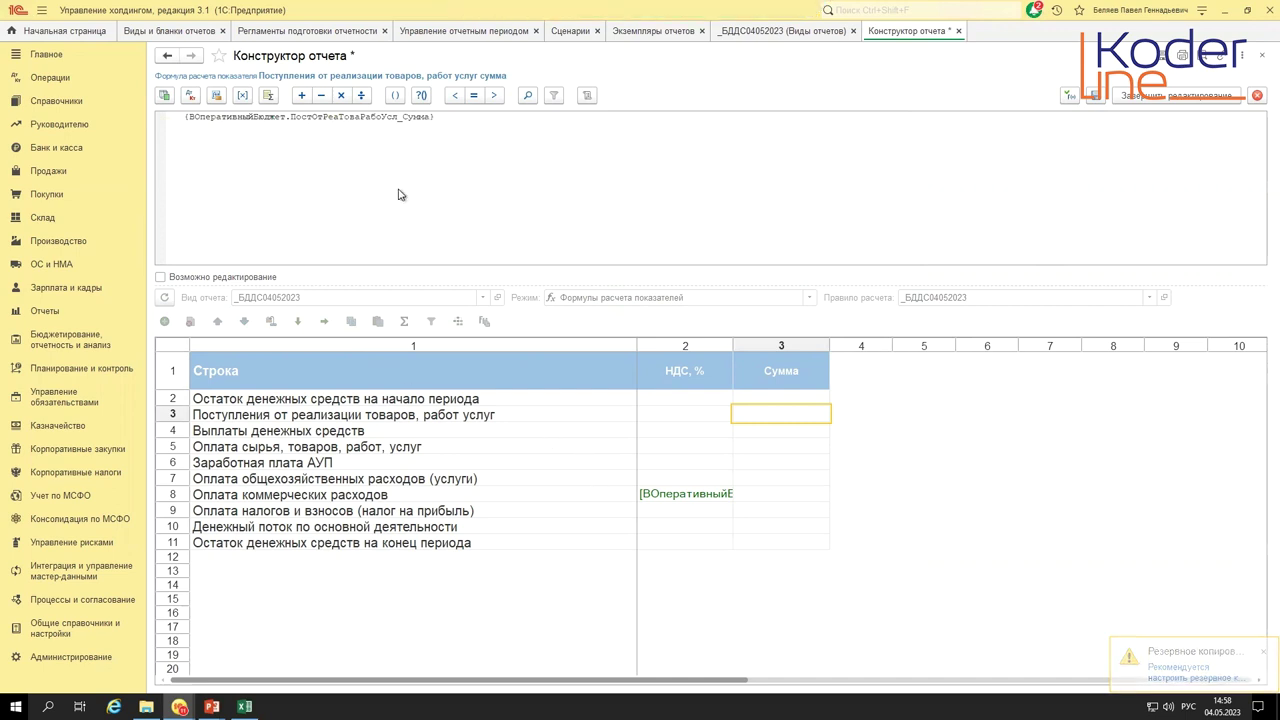
click(1150, 103)
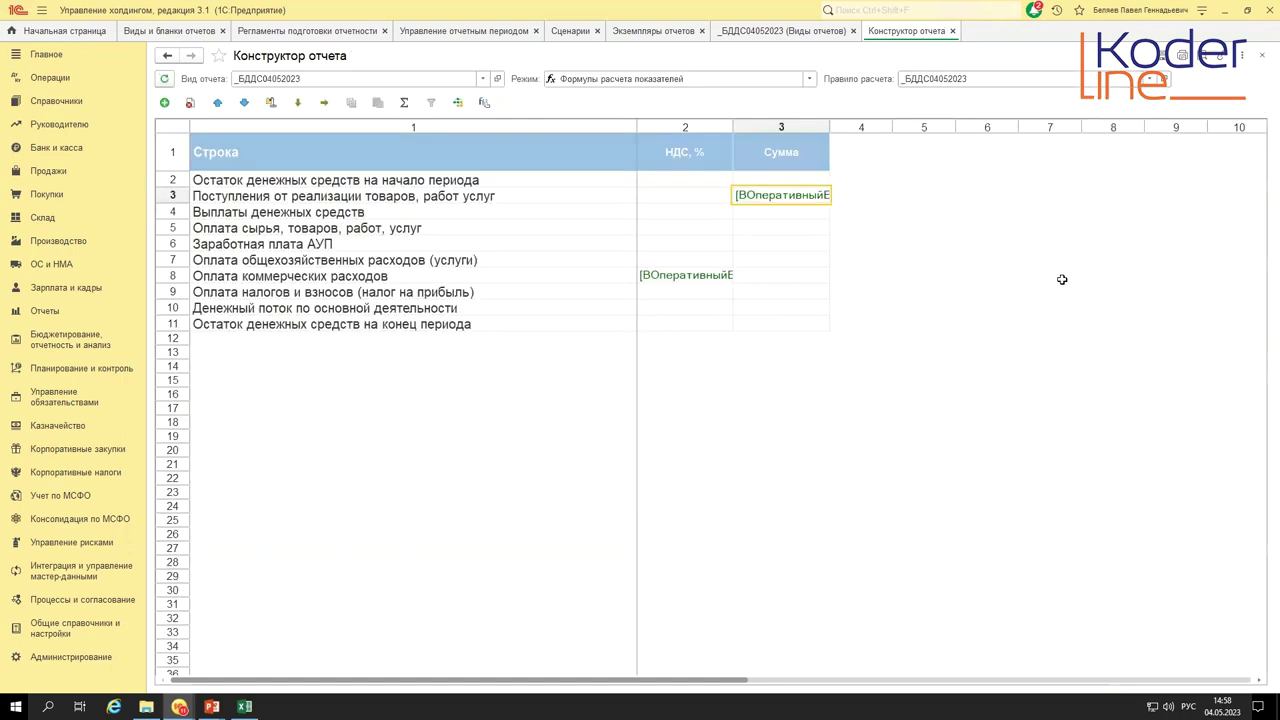
- Open the data source card behind the Сумма formula of Поступления от реализации товаров, работ услуг
double_click(783, 195)
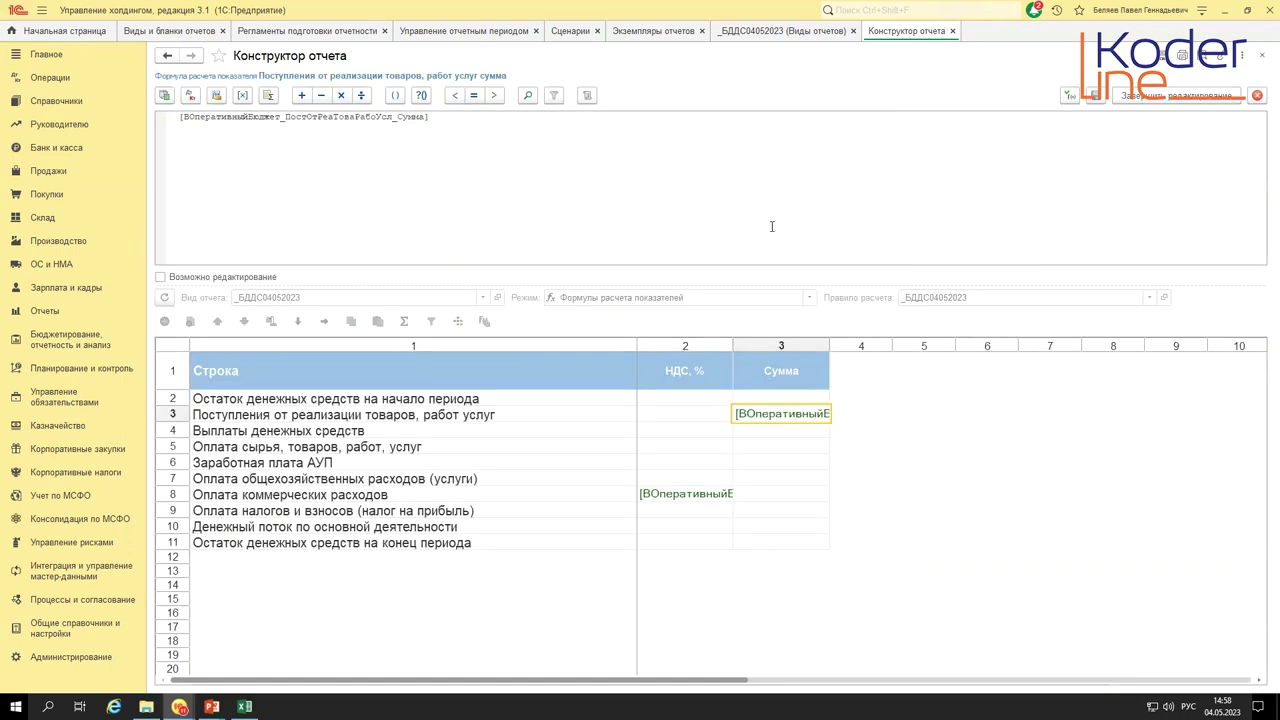
double_click(216, 114)
right_click(679, 248)
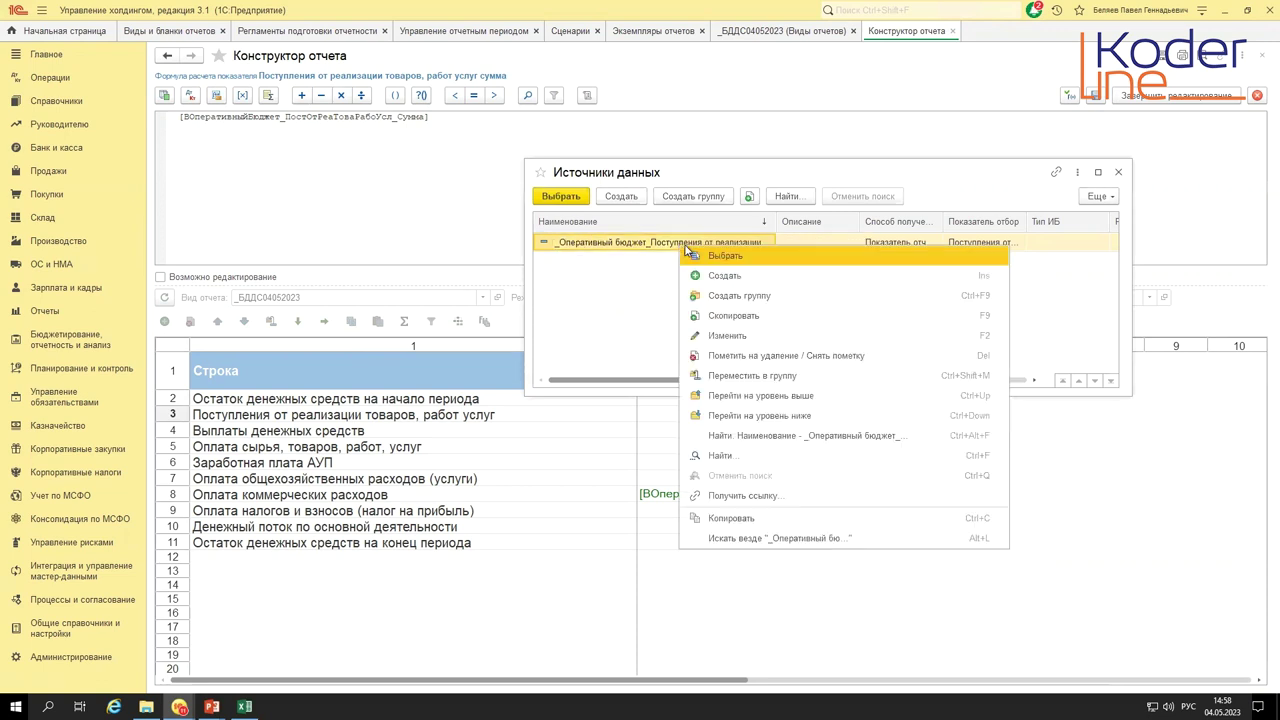
click(748, 315)
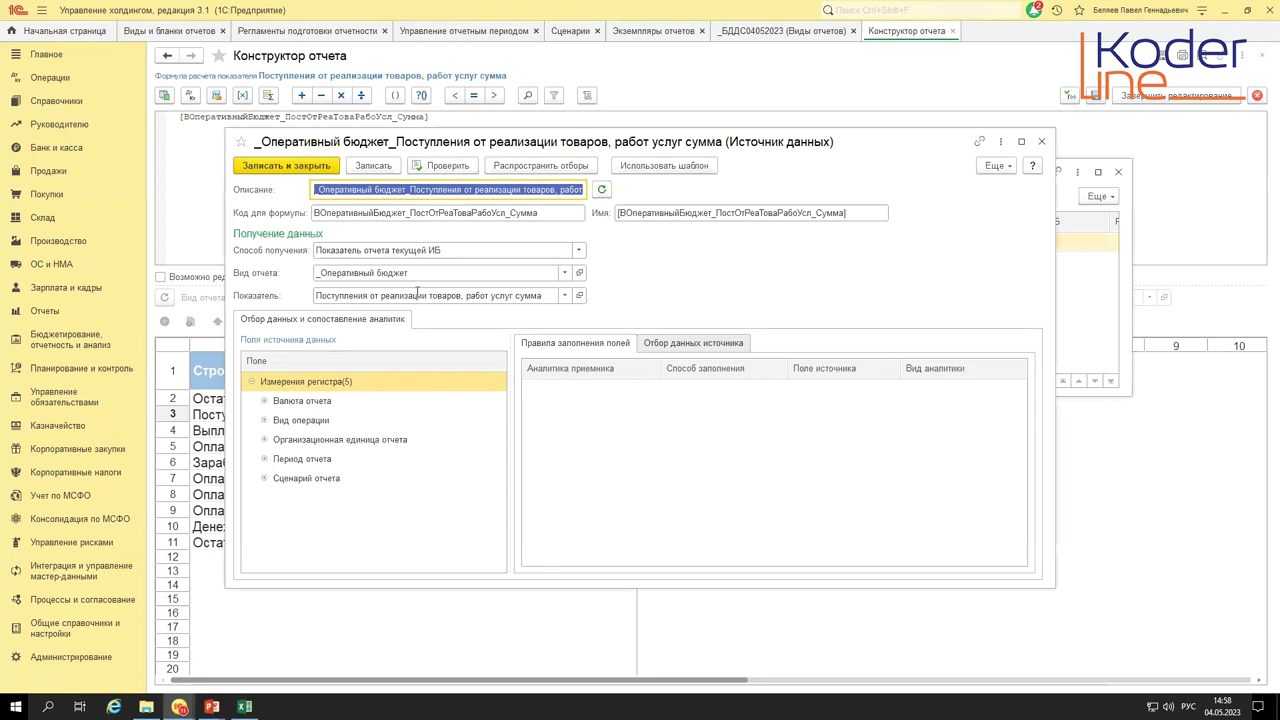
- Review the source data filters by organization, period and scenario, and expand the Вид операции register dimension
click(684, 345)
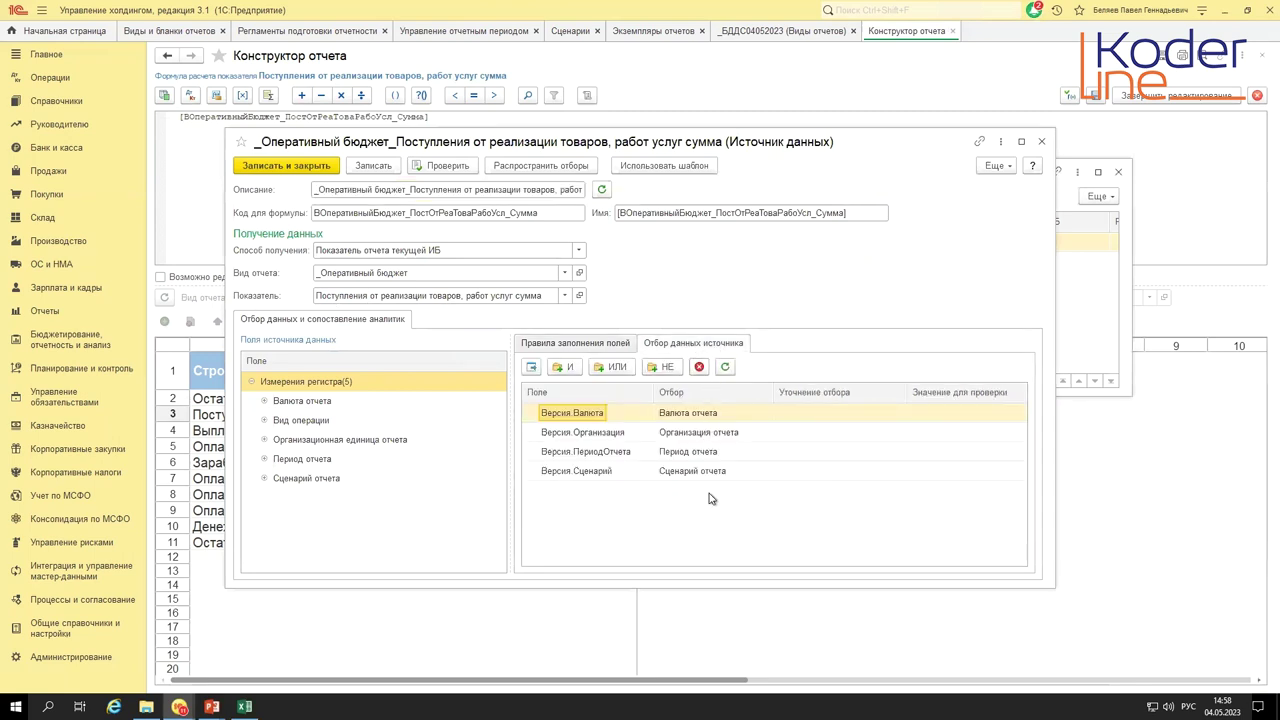
click(715, 436)
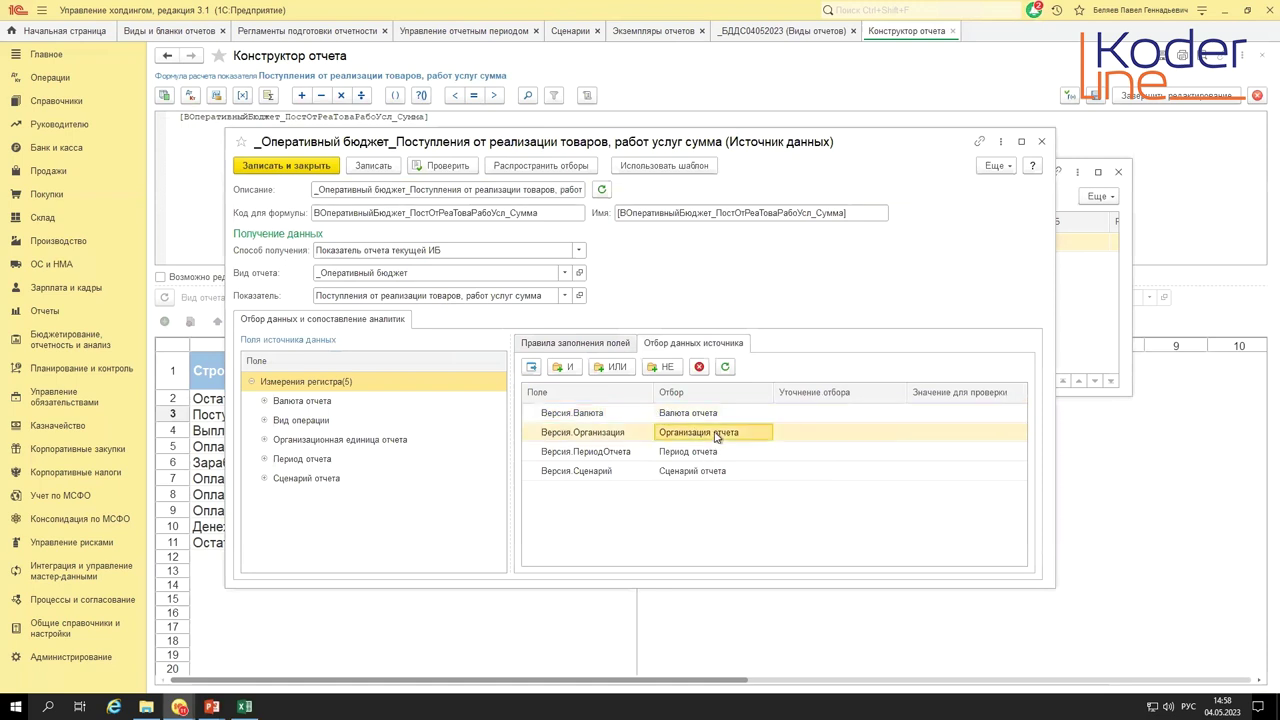
click(706, 458)
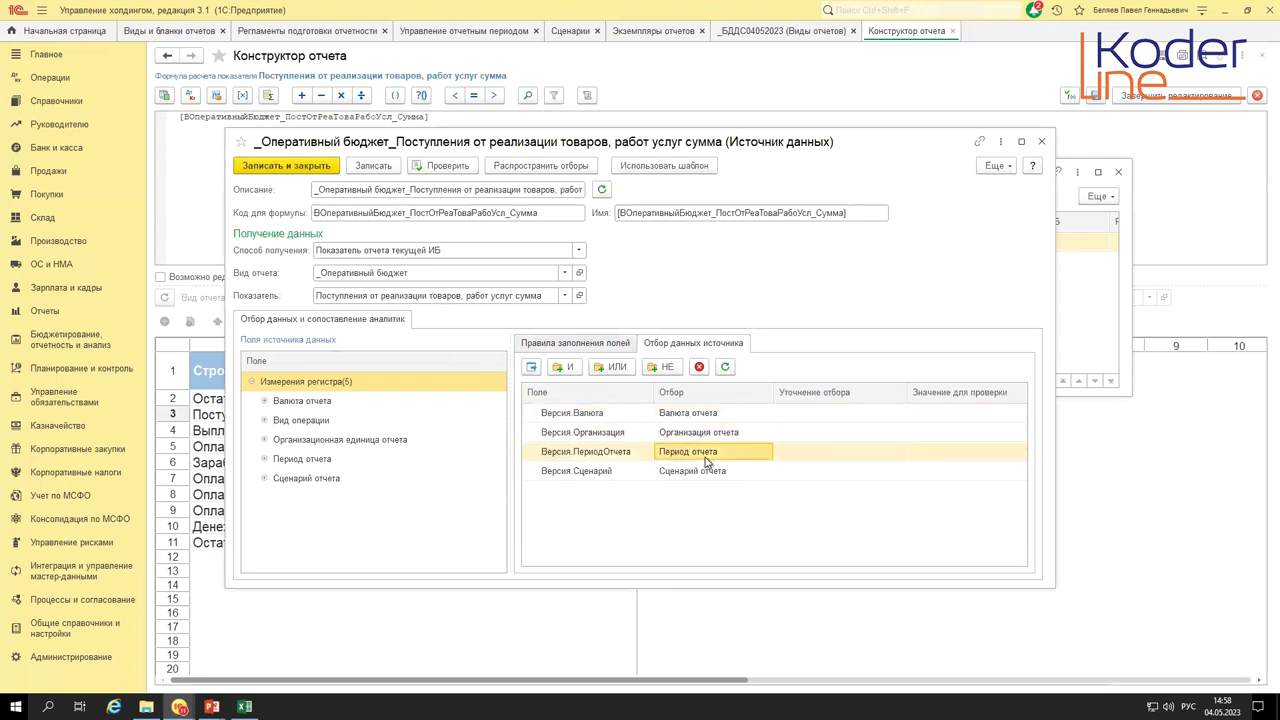
click(700, 484)
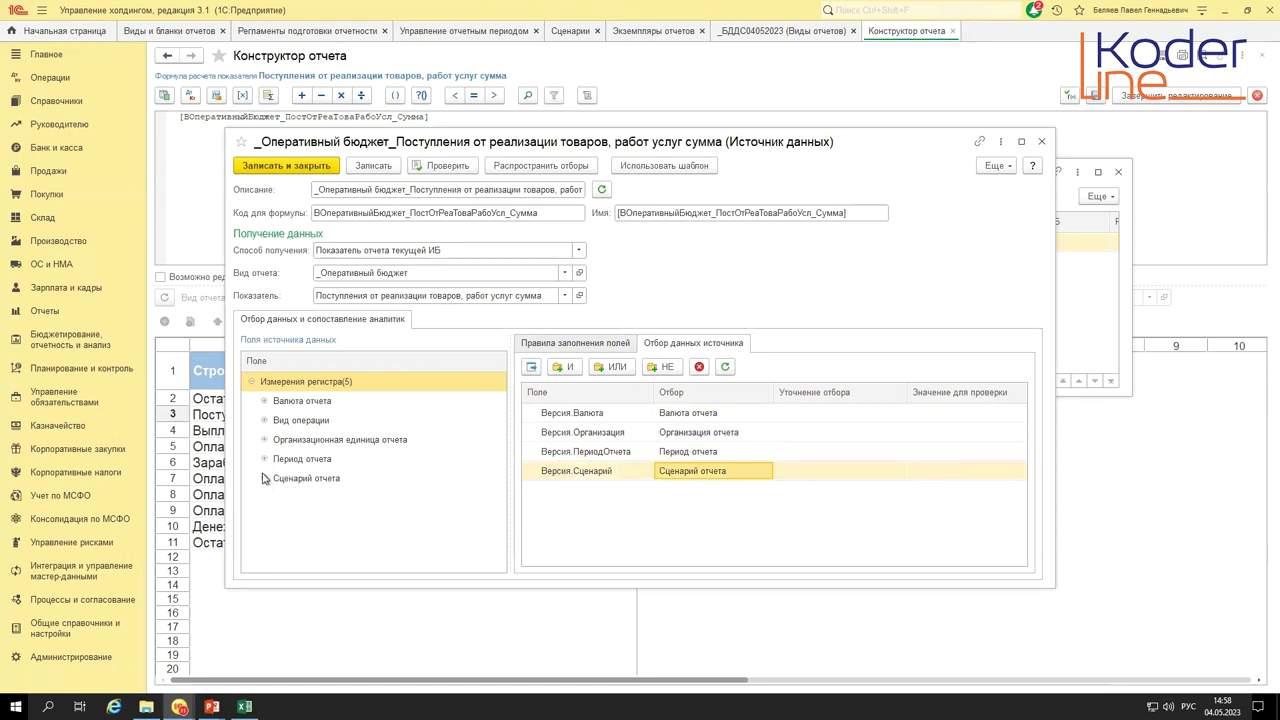
click(264, 421)
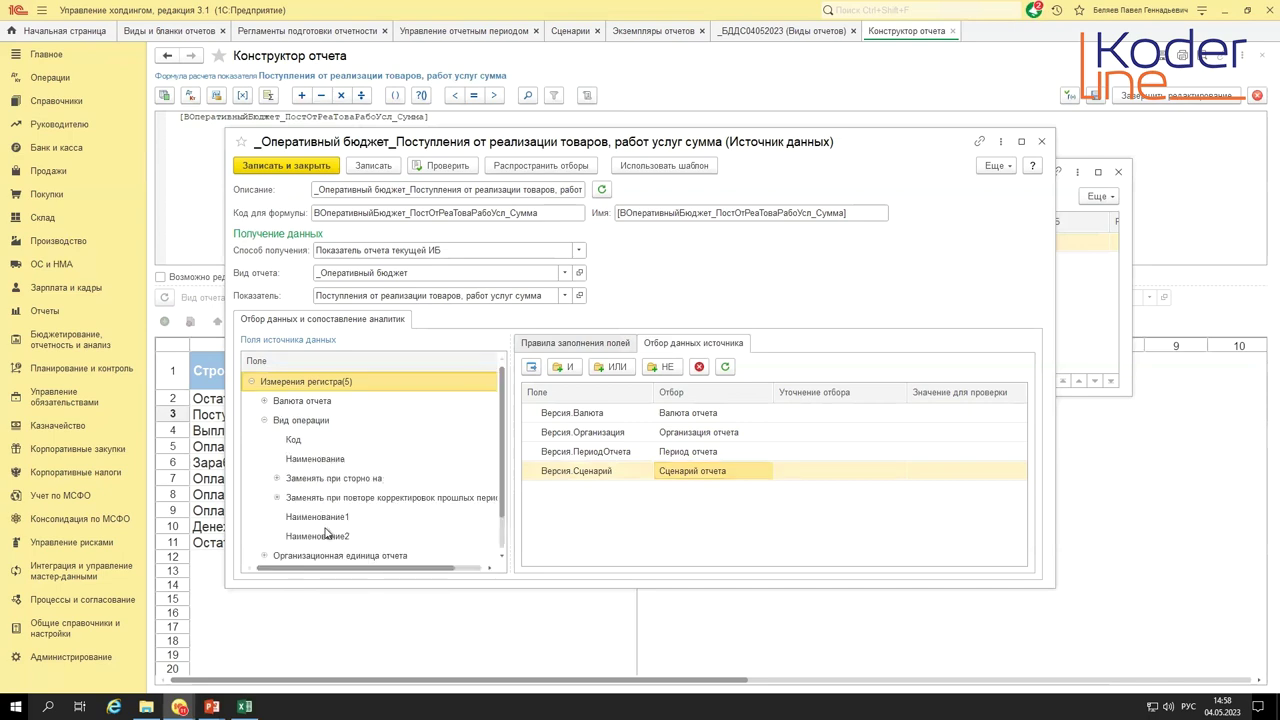
- Collapse the Вид операции dimension, then close the data source card and the data sources list
click(264, 420)
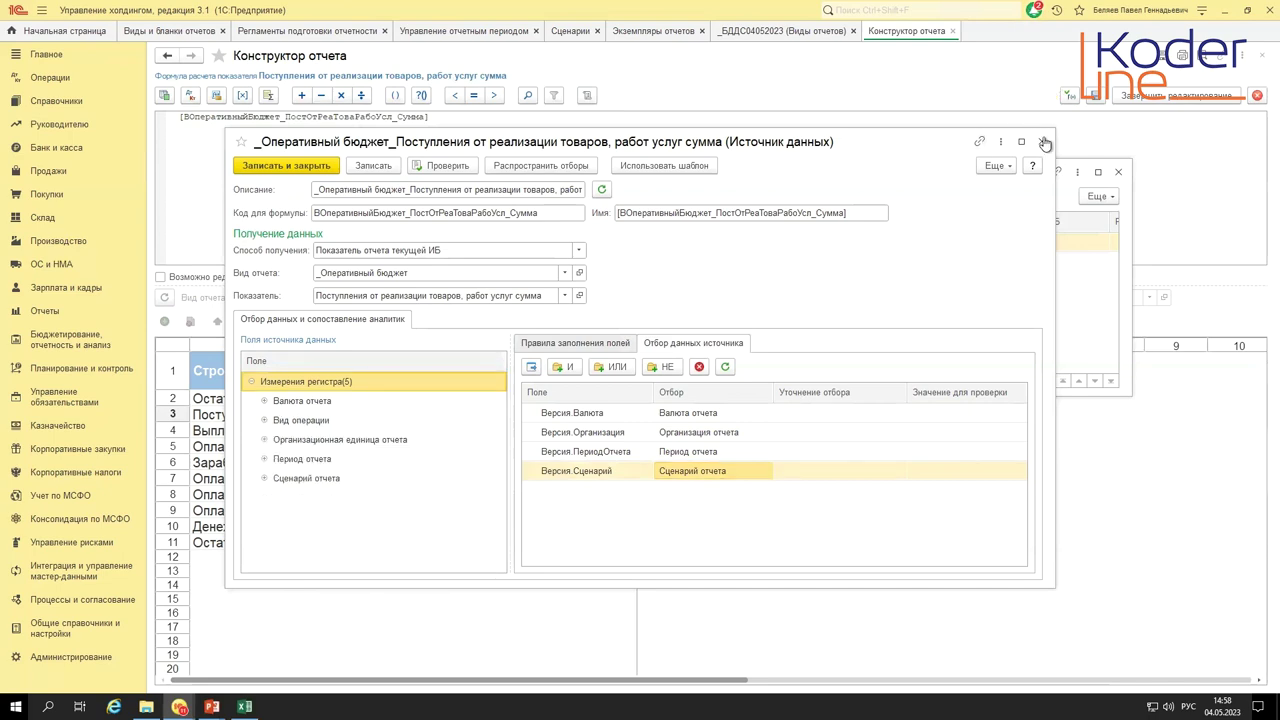
click(1120, 171)
click(1120, 172)
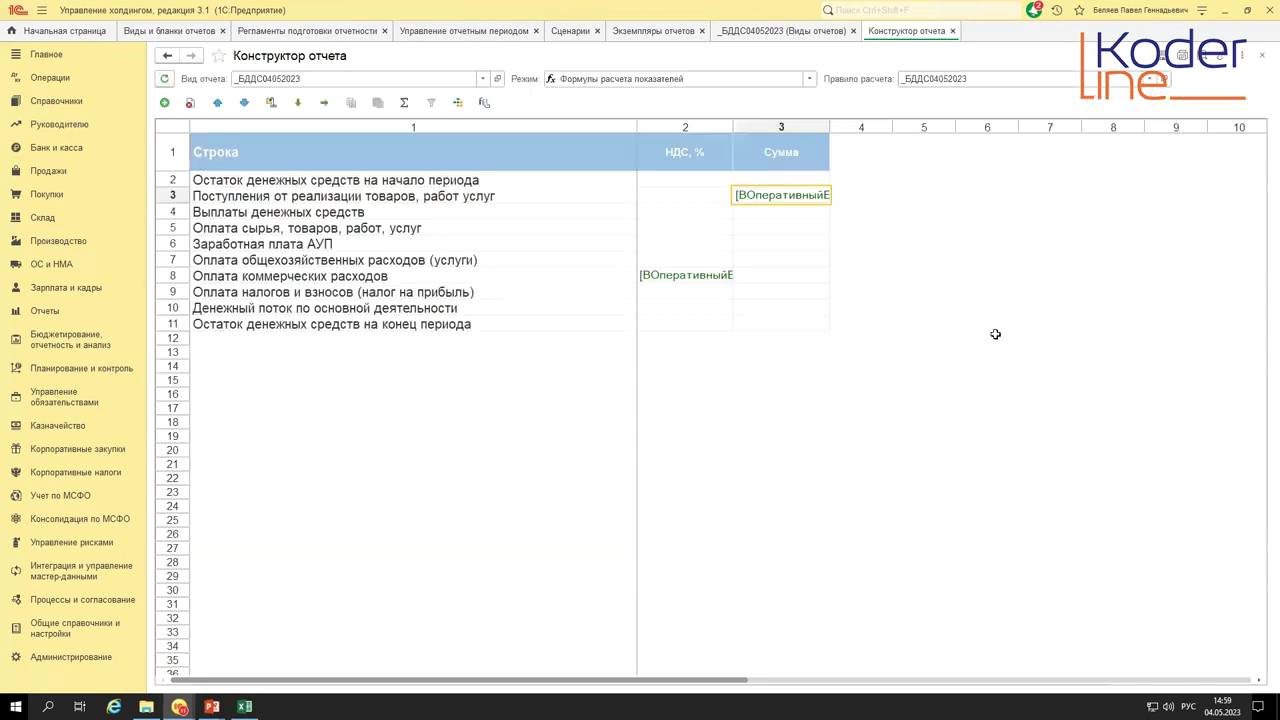
- Set the Сумма formula for Оплата сырья, товаров, работ, услуг to the matching Сумма indicator of _Оперативный бюджет
click(755, 210)
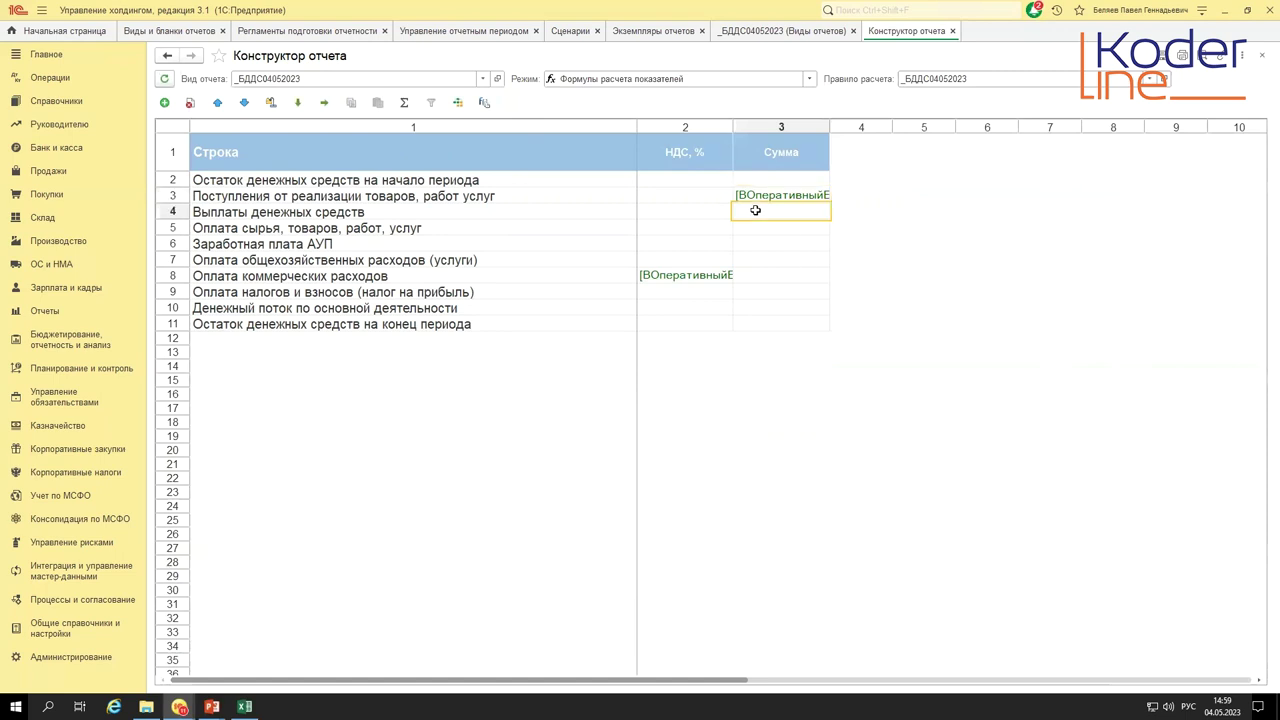
double_click(765, 228)
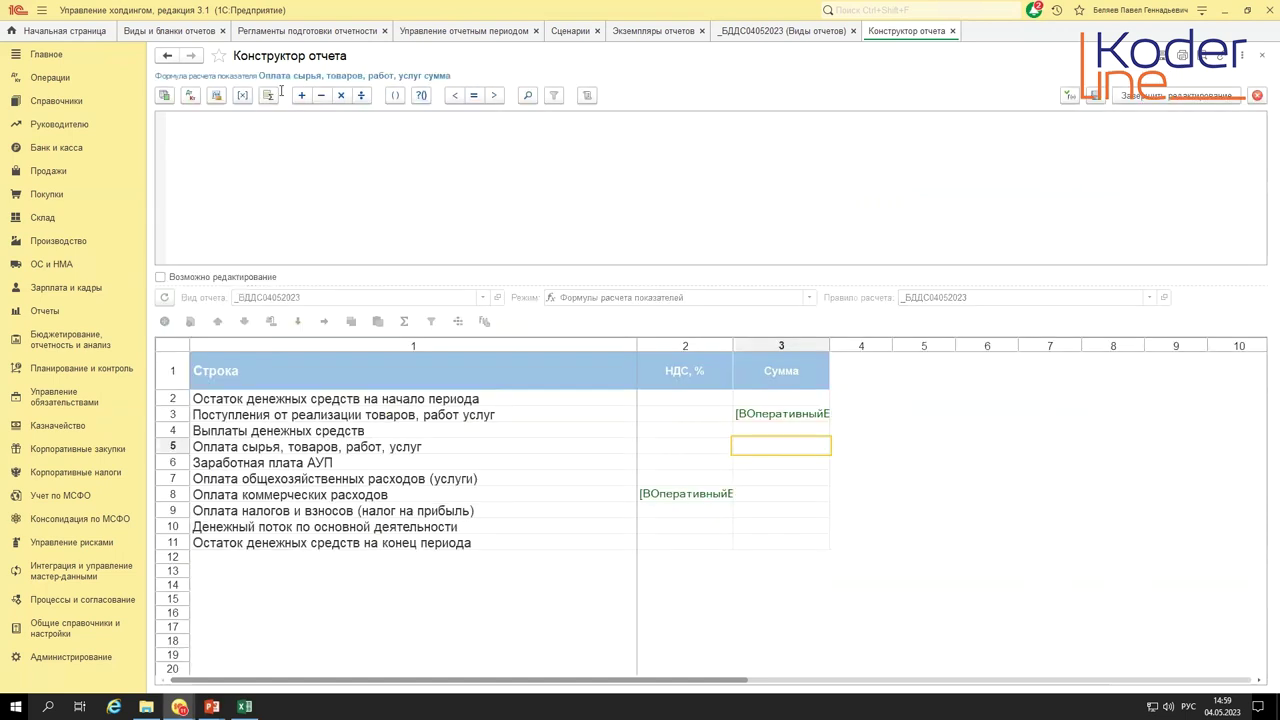
click(164, 95)
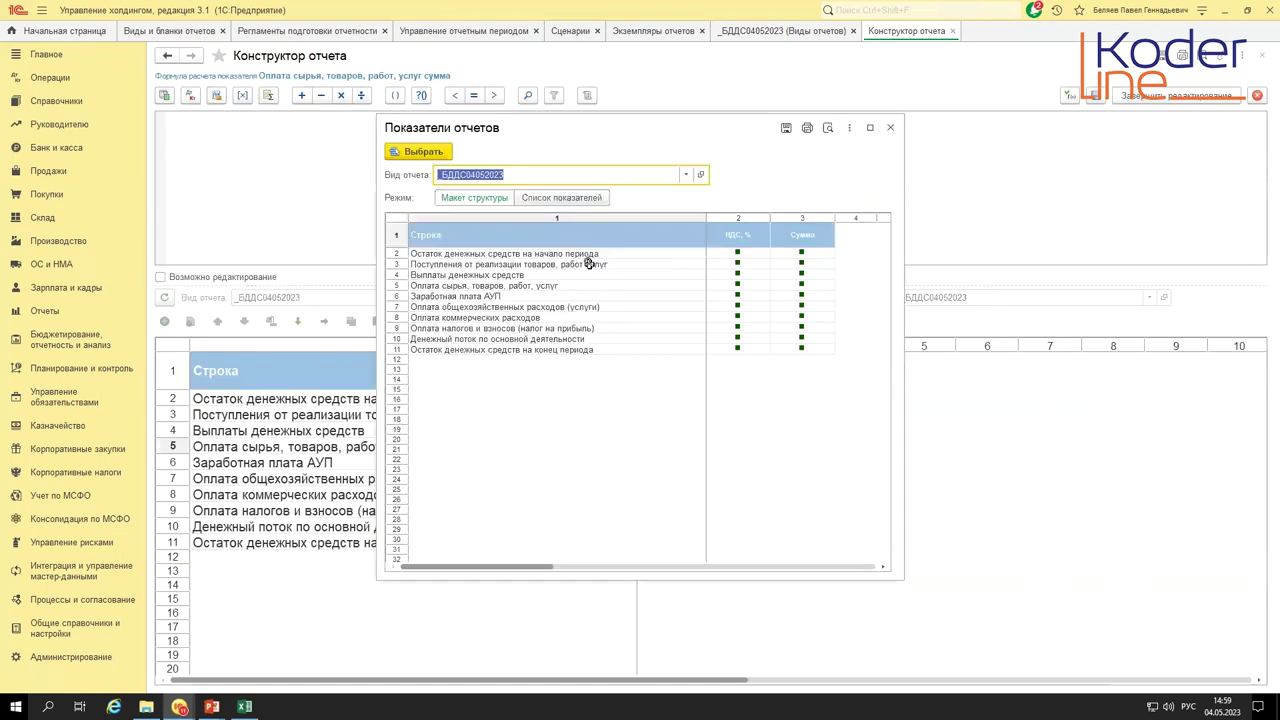
click(686, 175)
click(573, 201)
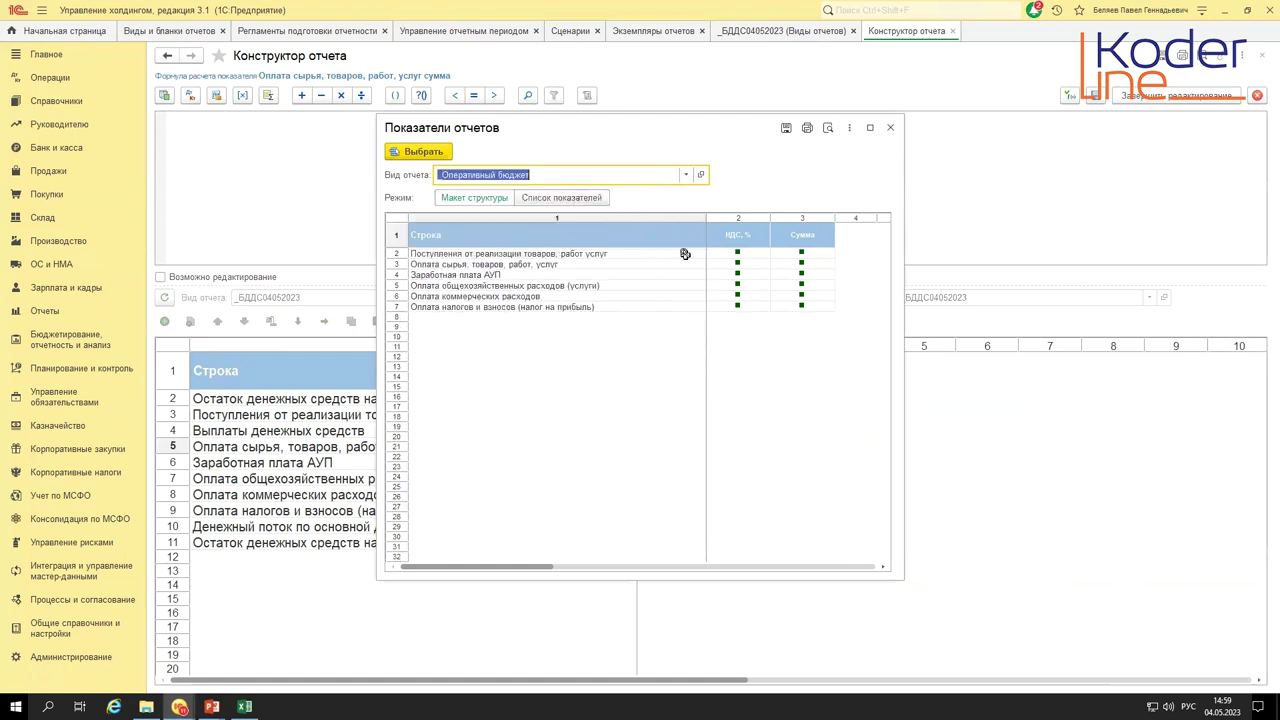
double_click(785, 262)
click(1162, 96)
- Set the Сумма formula for Заработная плата АУП to the Заработная плата АУП Сумма indicator of _Оперативный бюджет
key(Down)
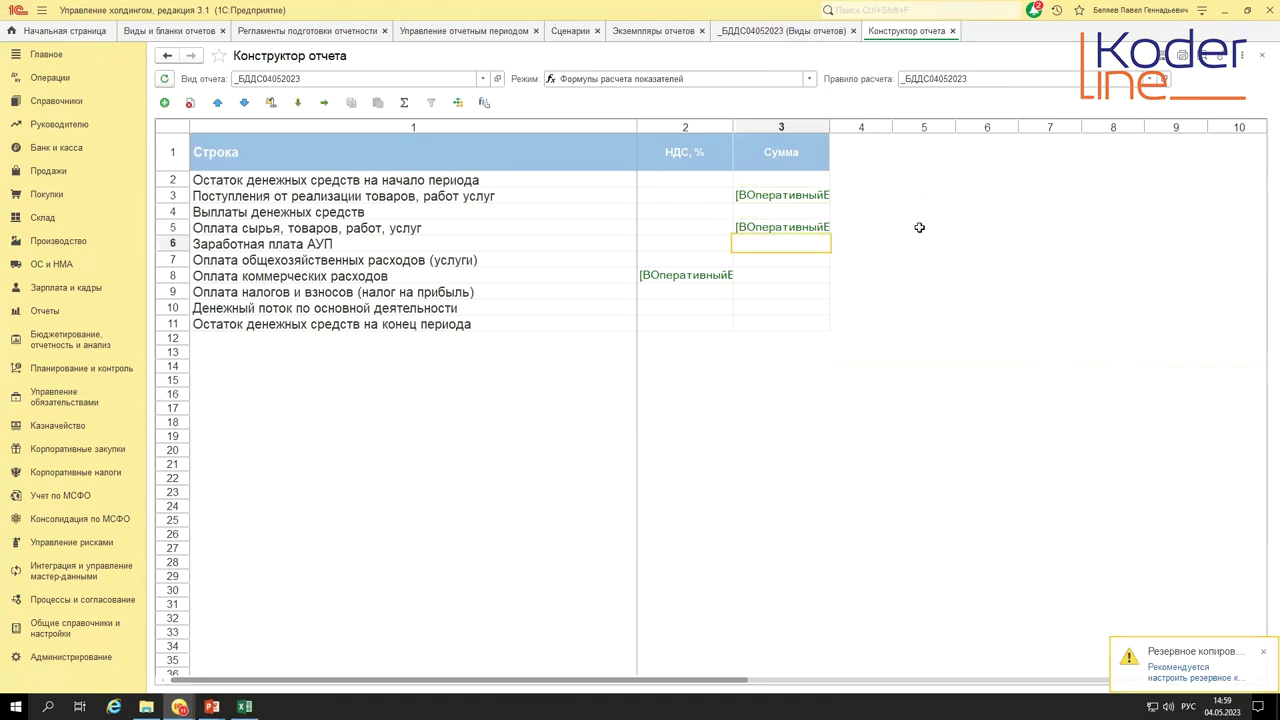
key(Return)
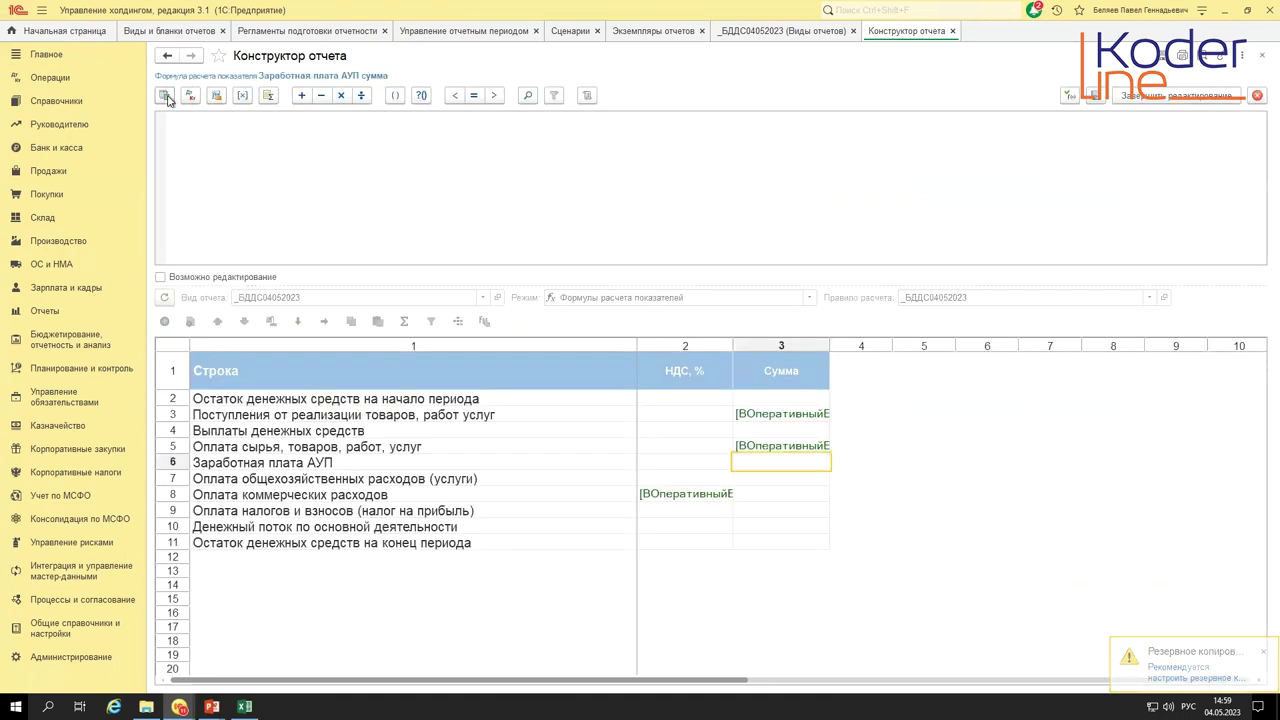
click(165, 95)
click(686, 176)
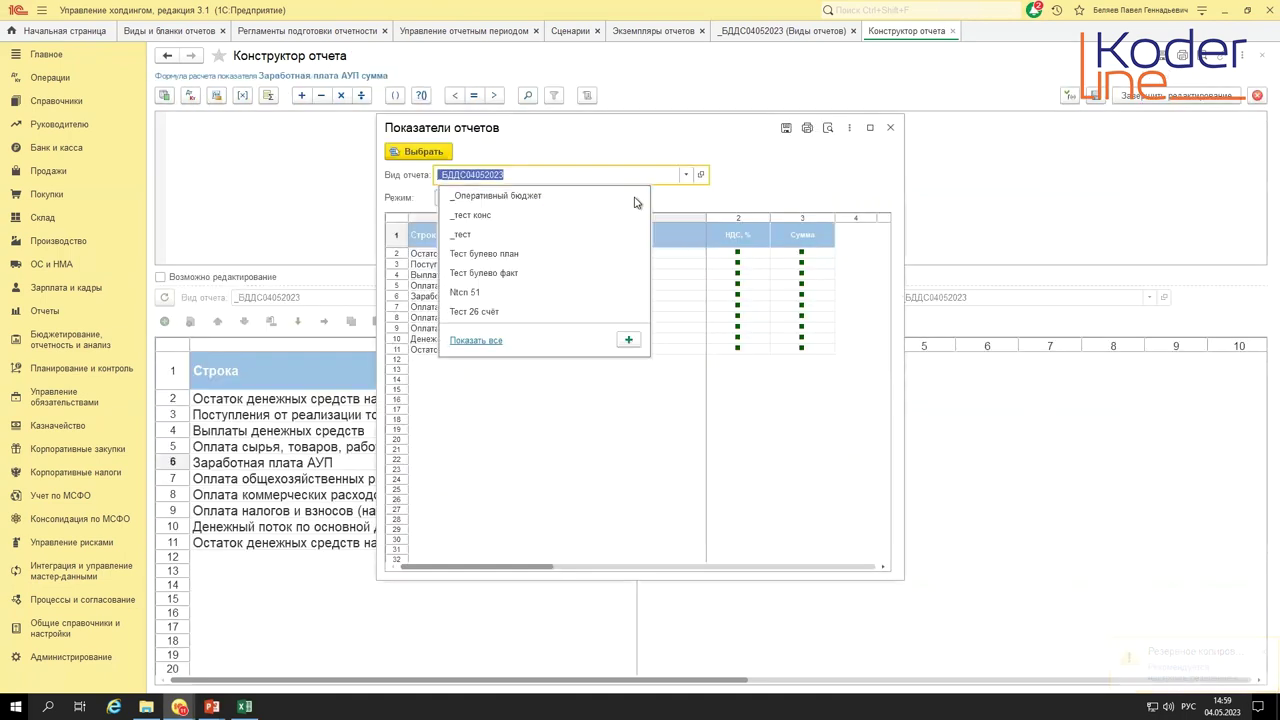
click(634, 196)
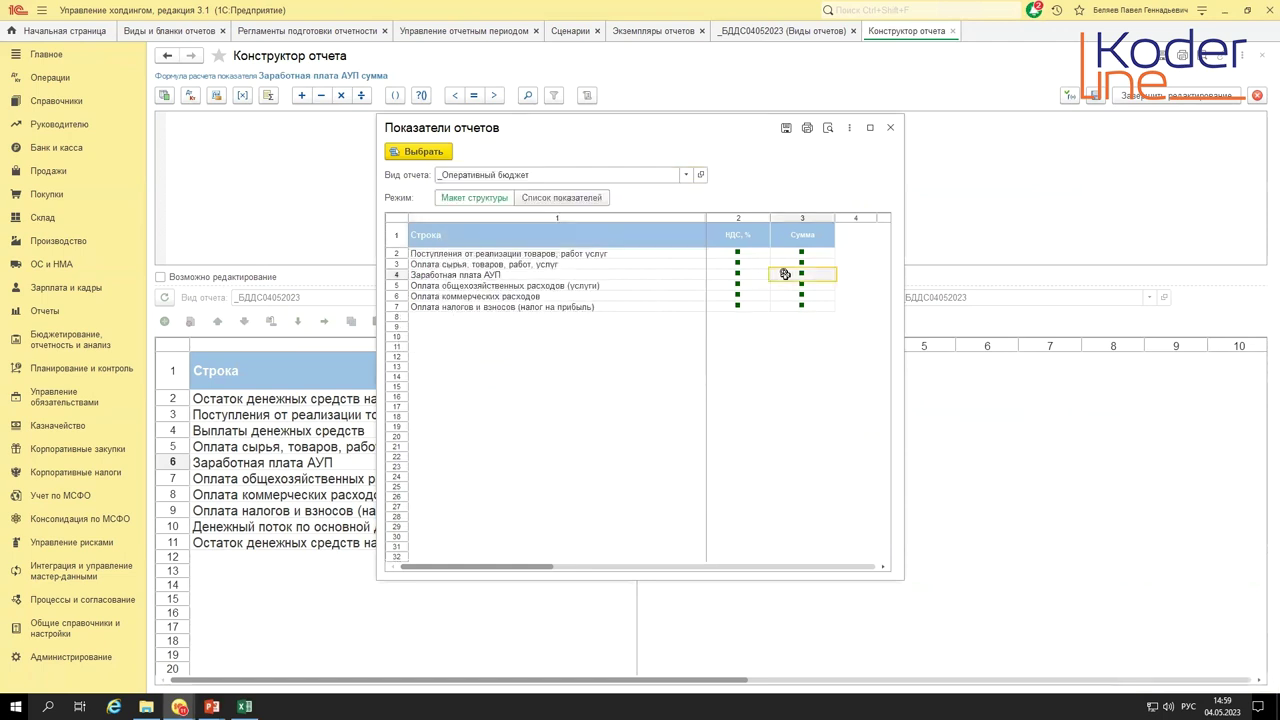
double_click(785, 274)
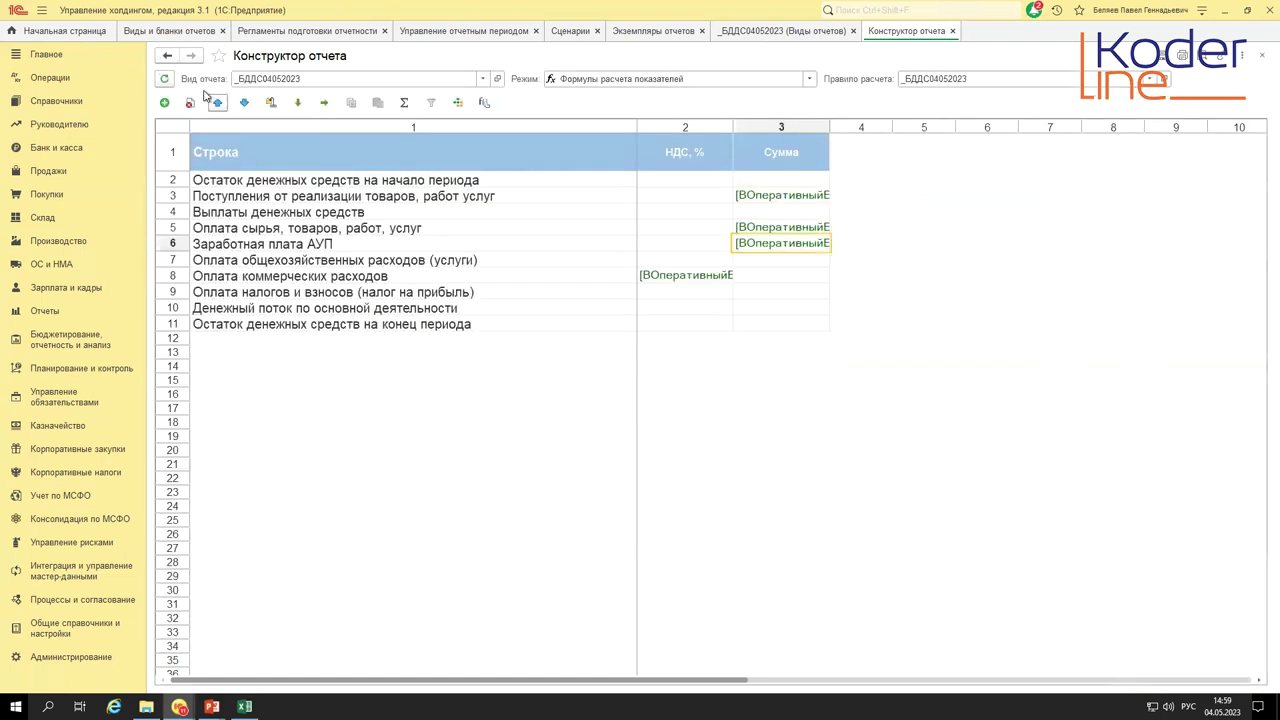
- Insert the matching Сумма indicator of _Оперативный бюджет into the Сумма formula for Оплата общехозяйственных расходов (услуги)
click(758, 258)
double_click(758, 258)
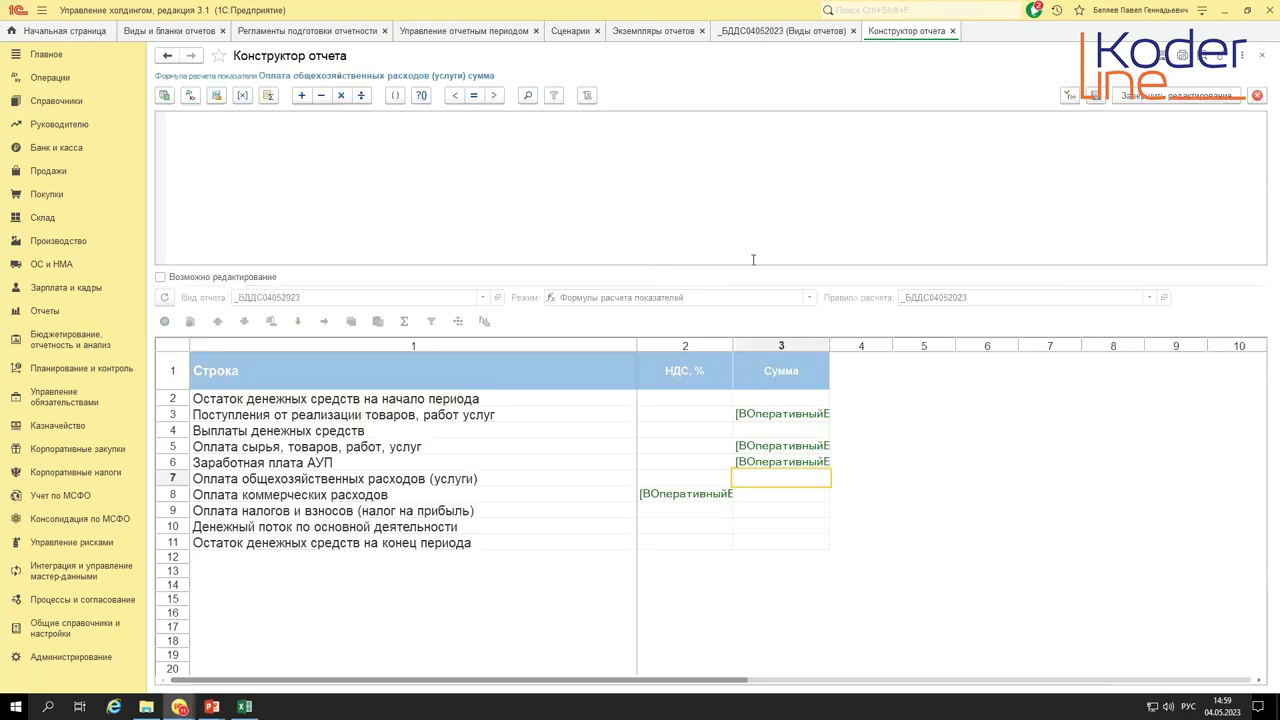
click(162, 96)
click(688, 176)
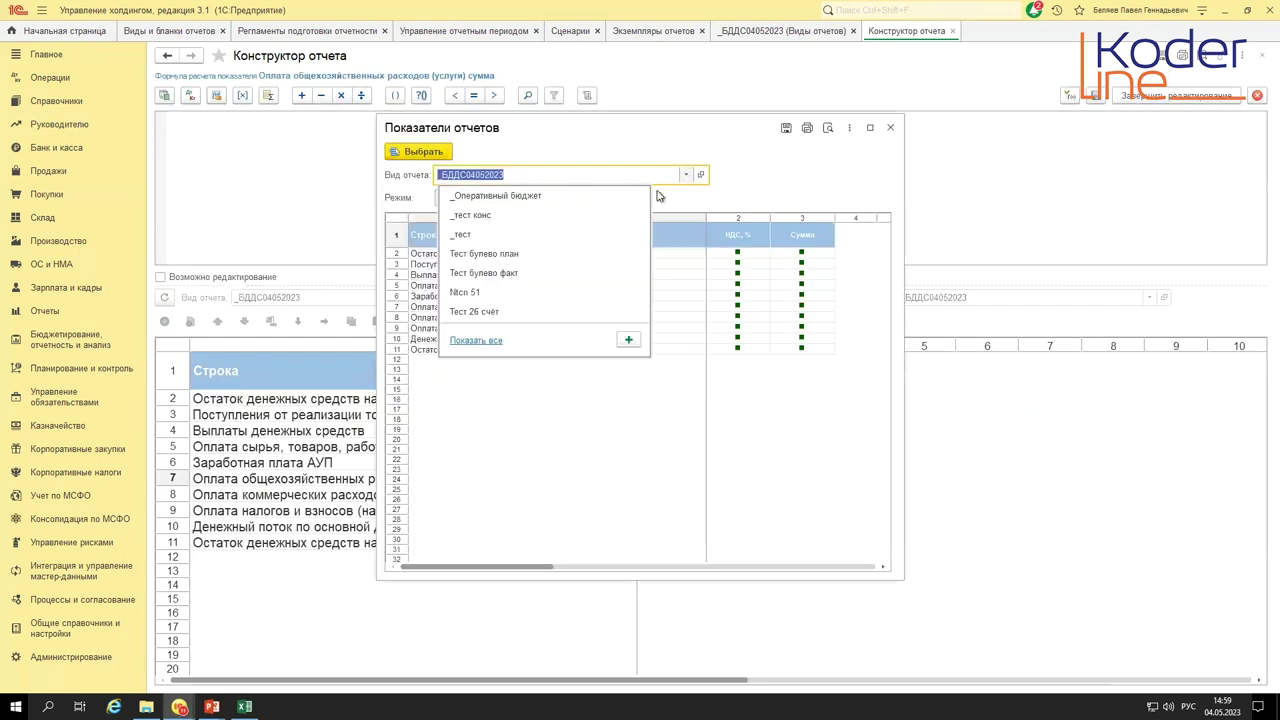
click(640, 195)
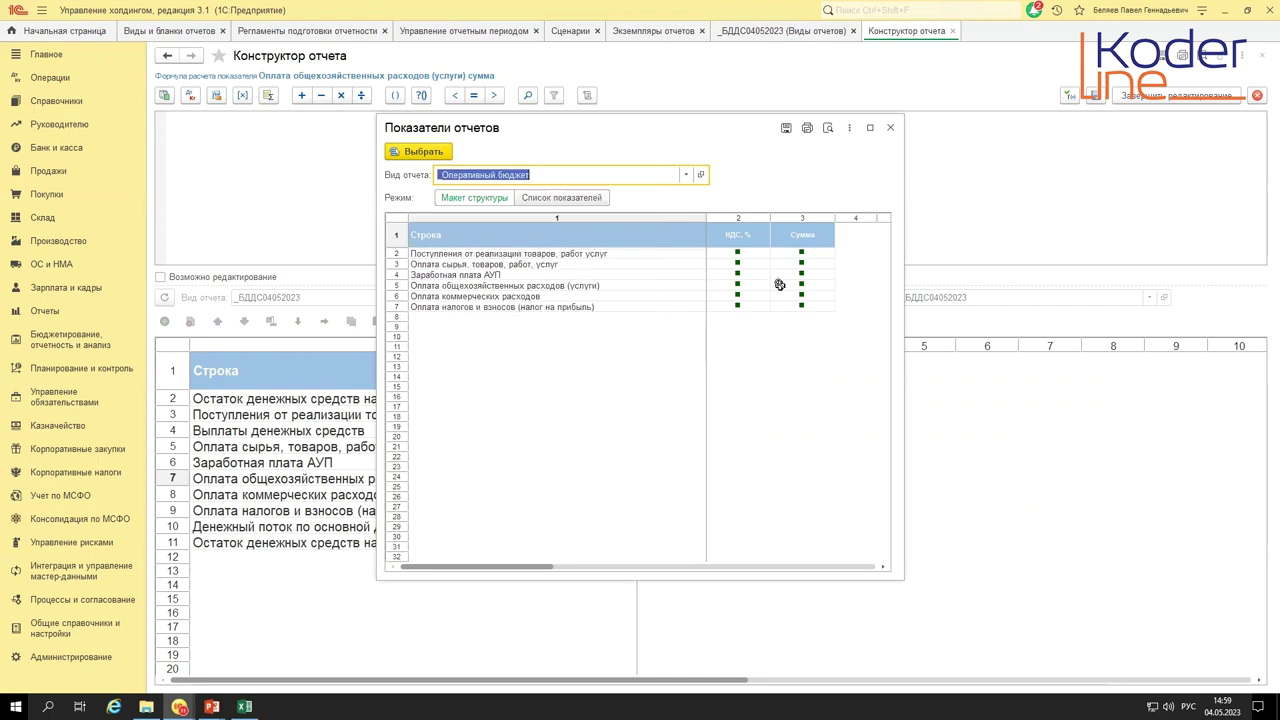
click(779, 285)
double_click(779, 285)
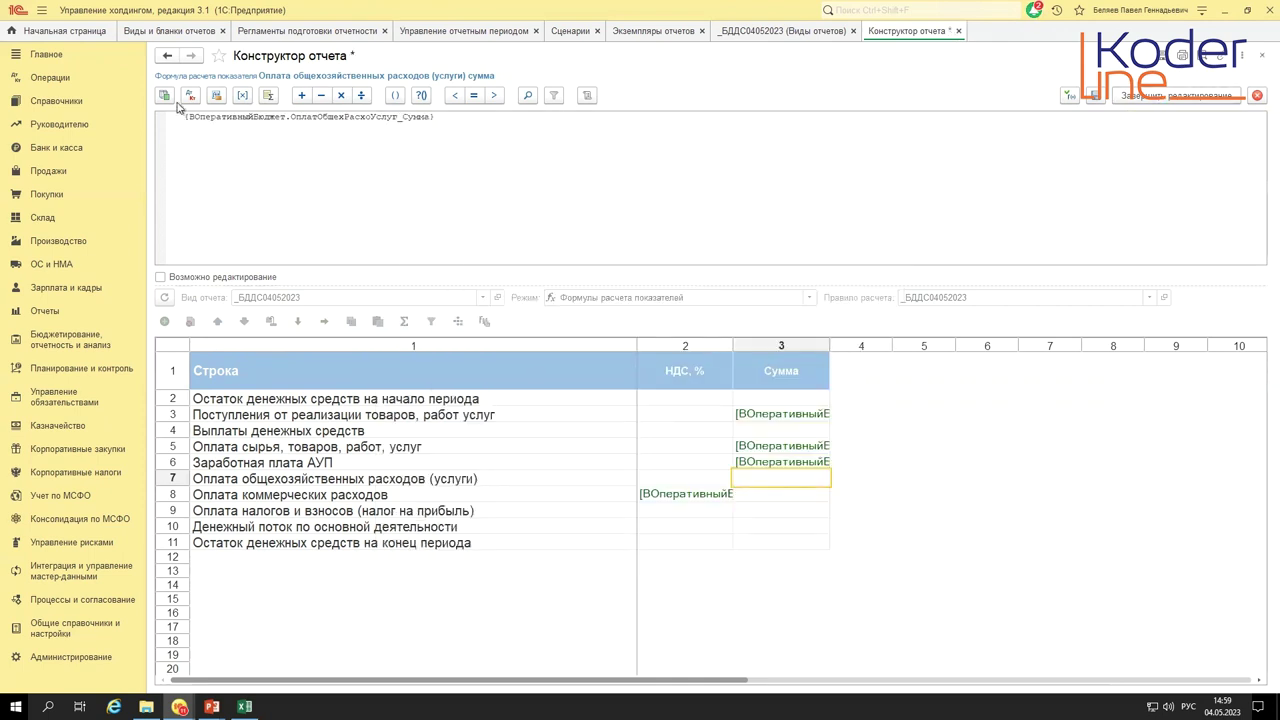
- Save the Сумма formula for Оплата общехозяйственных расходов (услуги) and finish editing it
click(427, 117)
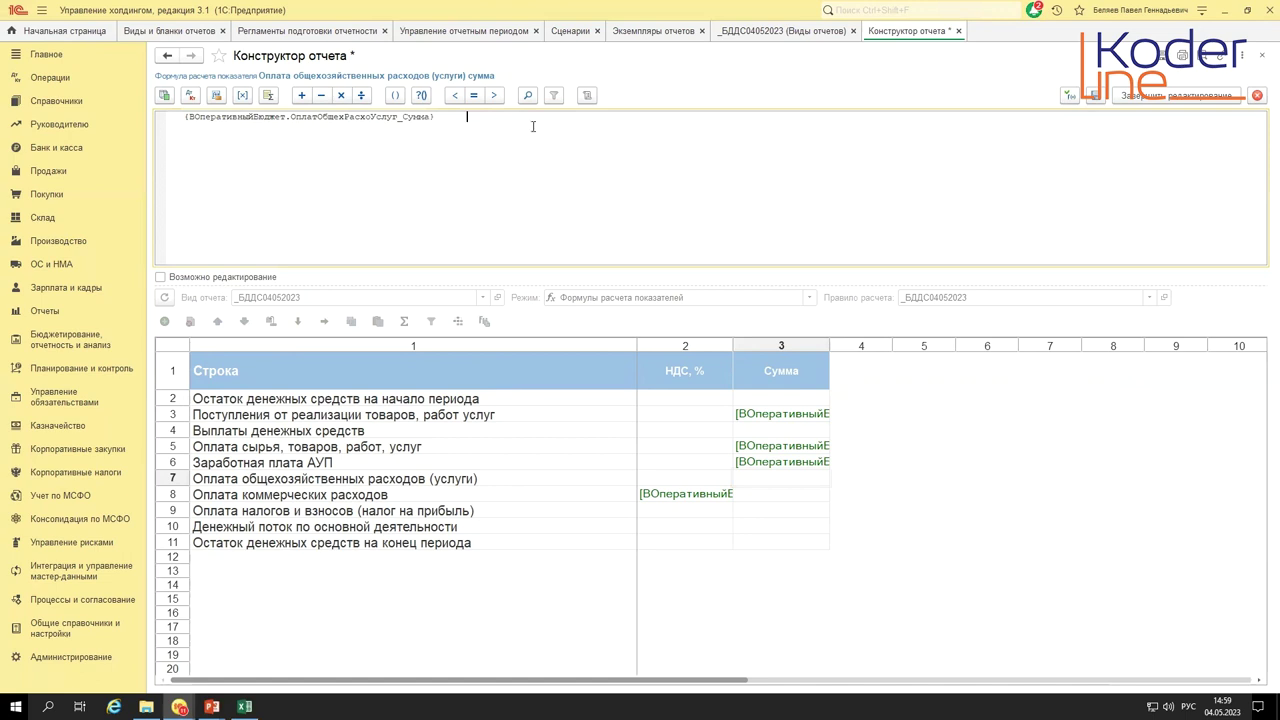
click(1095, 96)
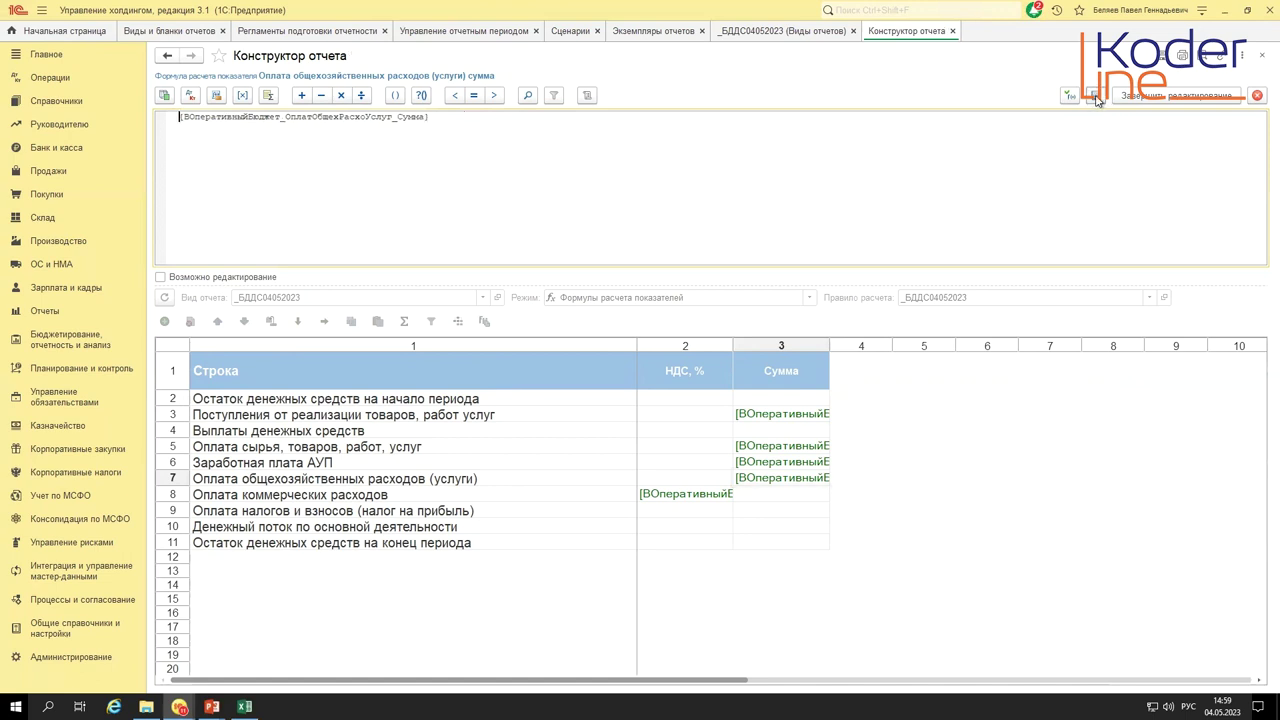
double_click(434, 119)
click(1150, 97)
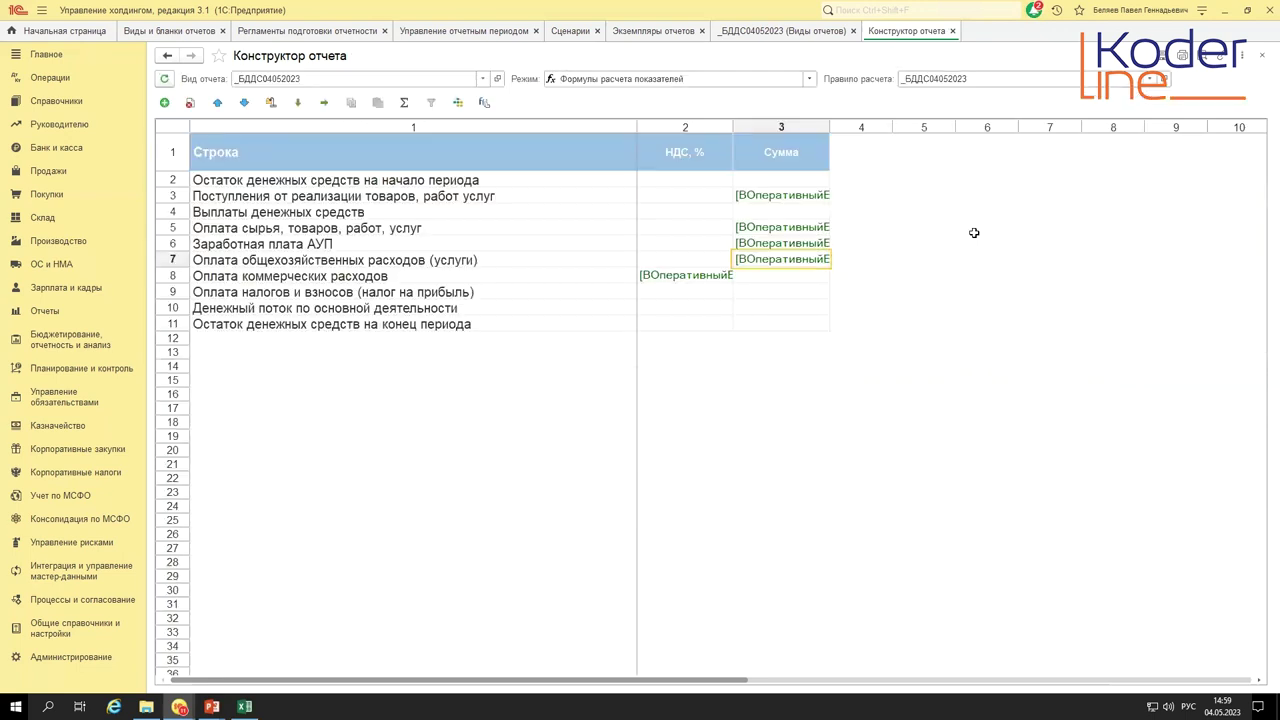
- Set the Сумма formula for Оплата коммерческих расходов to the matching Сумма indicator of _Оперативный бюджет
double_click(752, 278)
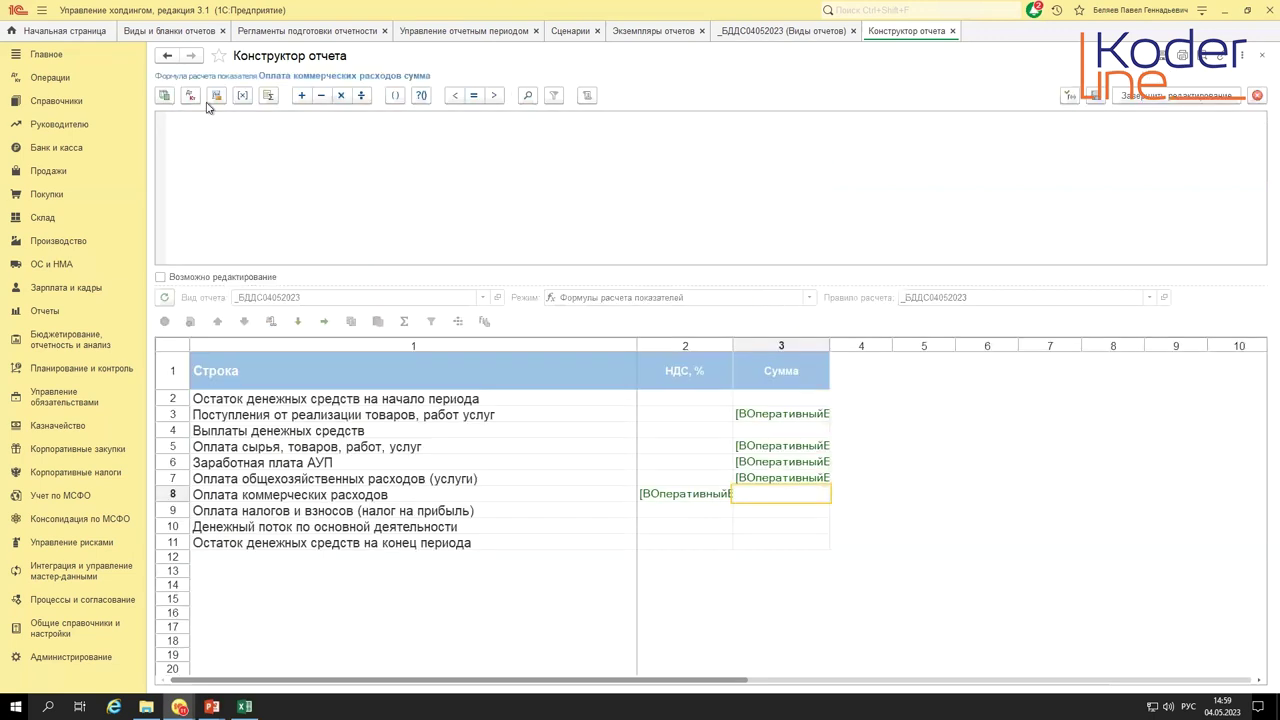
click(216, 96)
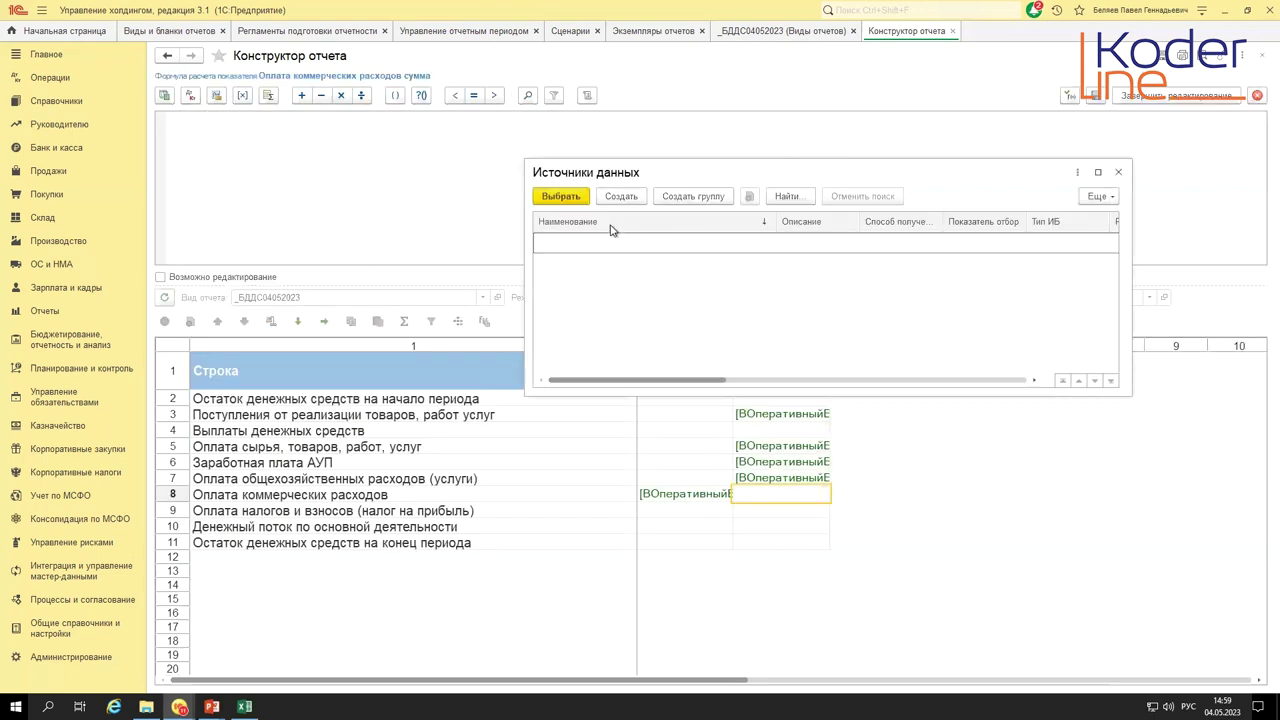
key(Escape)
click(164, 95)
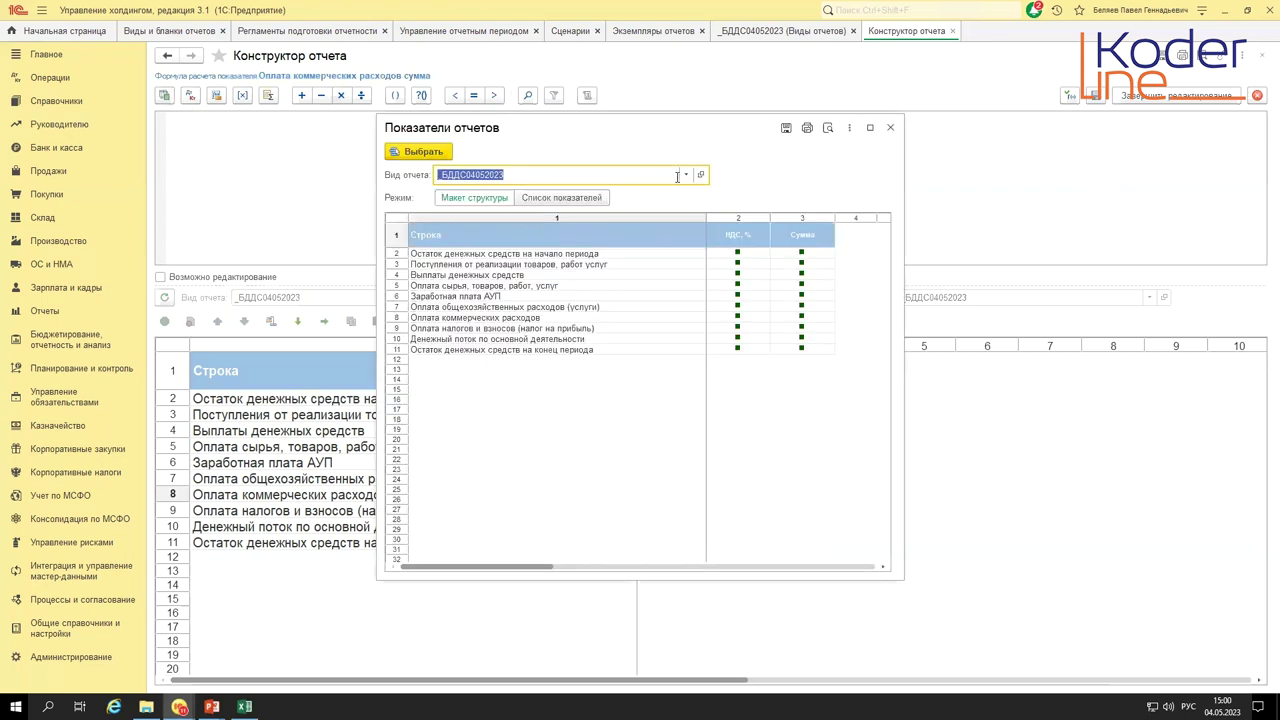
click(685, 175)
click(591, 197)
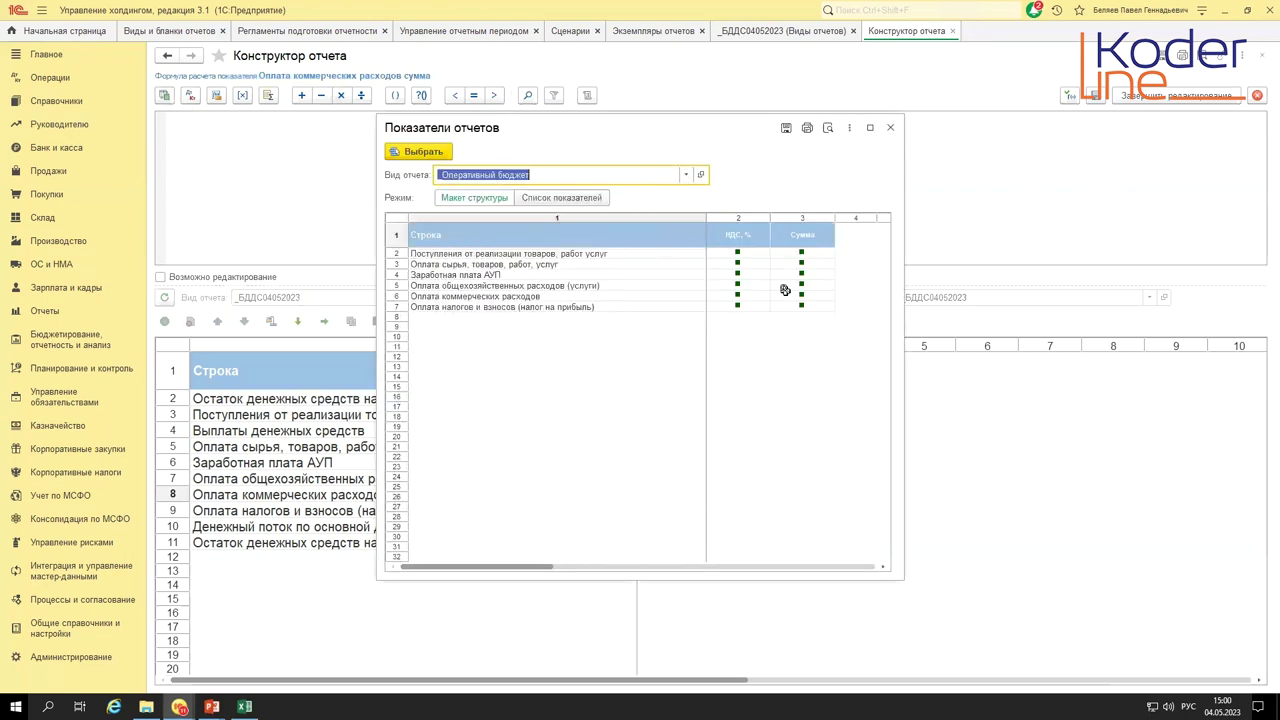
double_click(785, 295)
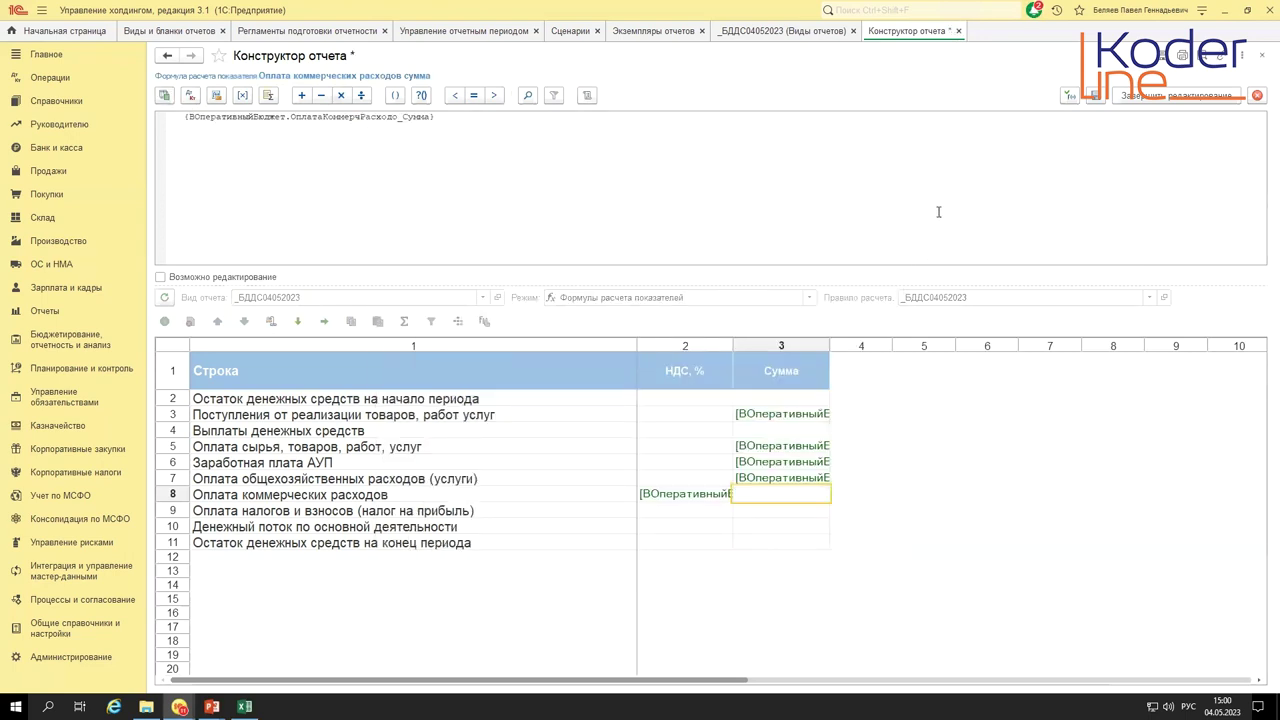
click(1140, 96)
- Set the Сумма formula for Оплата налогов и взносов (налог на прибыль) to the matching Сумма indicator of _Оперативный бюджет
click(763, 291)
double_click(763, 291)
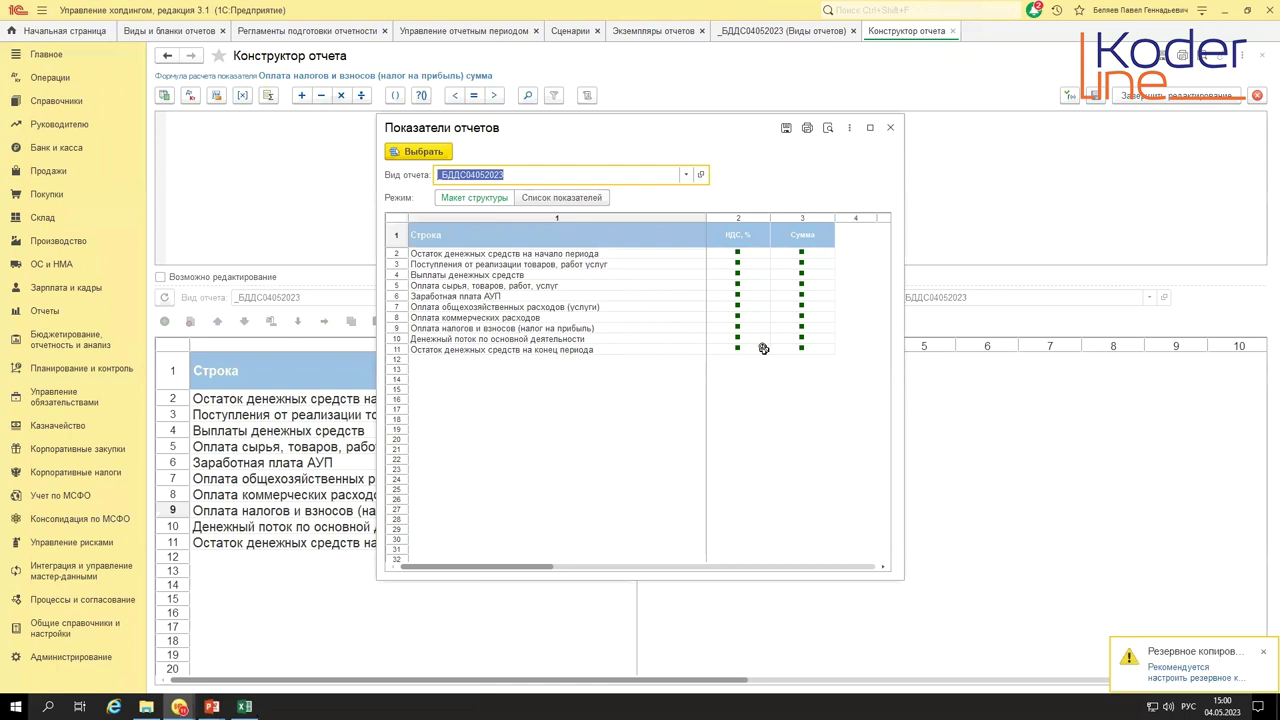
click(774, 328)
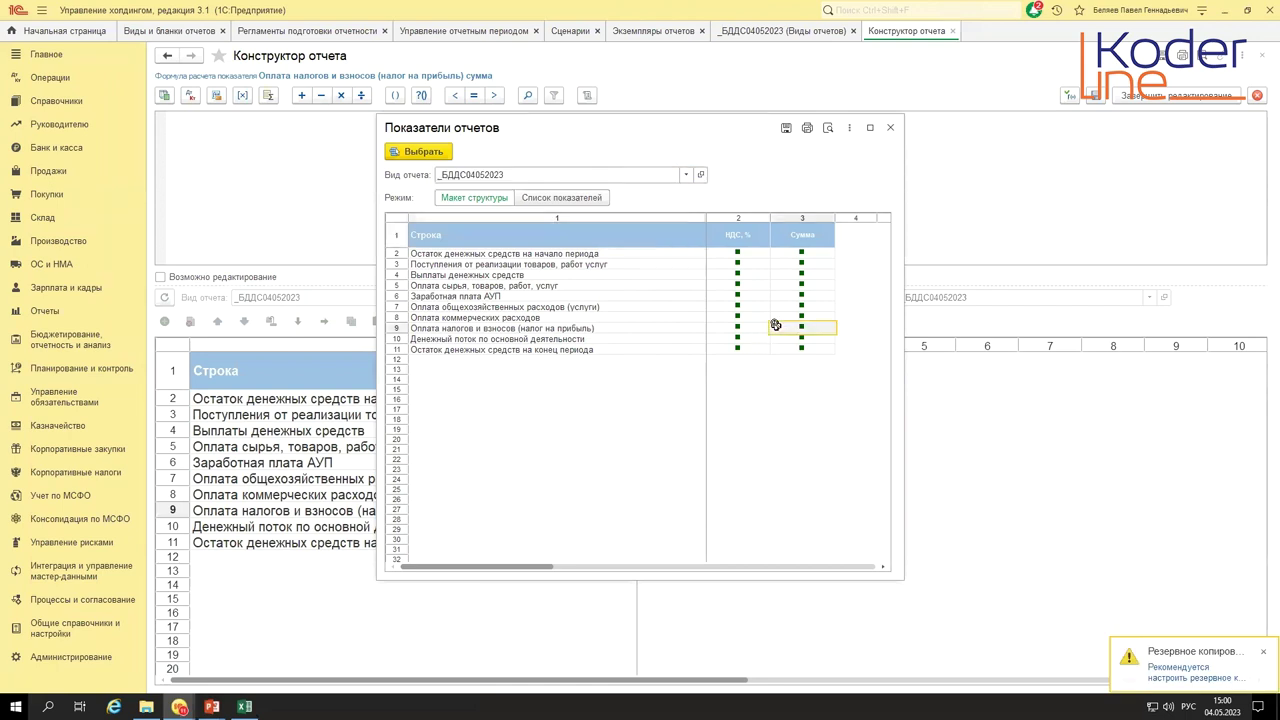
click(684, 176)
click(618, 196)
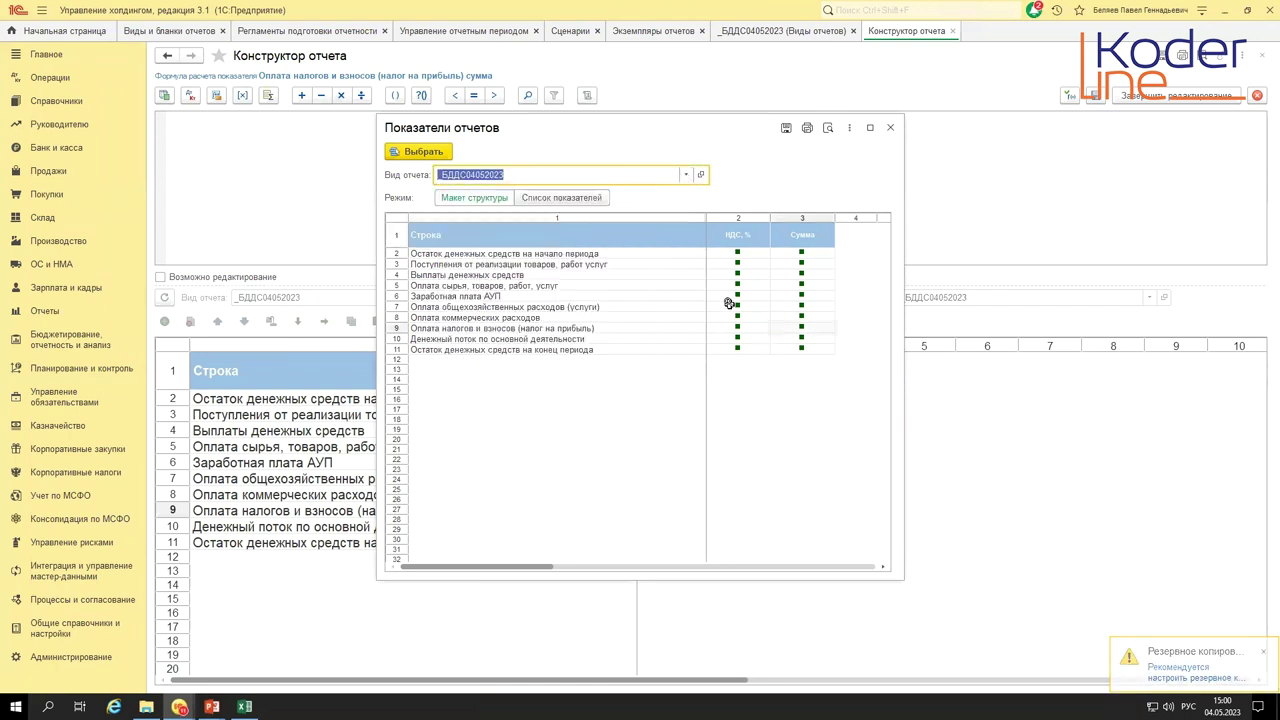
click(783, 306)
double_click(785, 306)
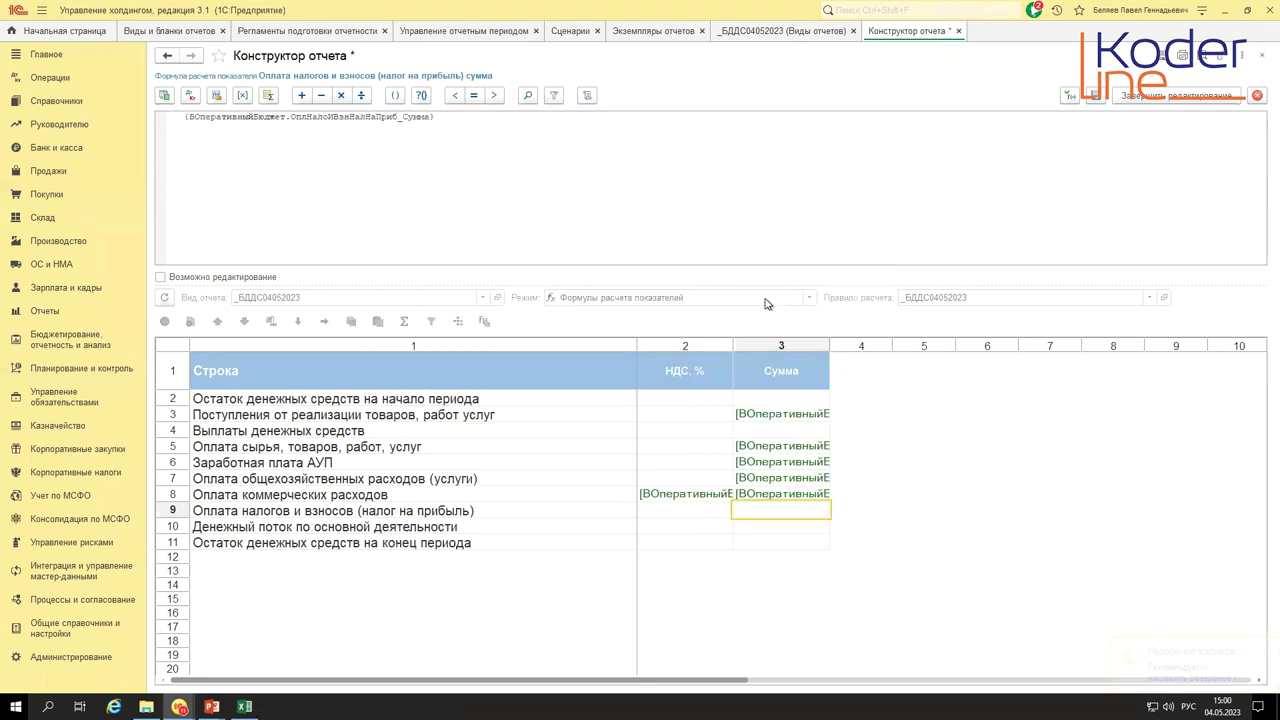
click(1188, 97)
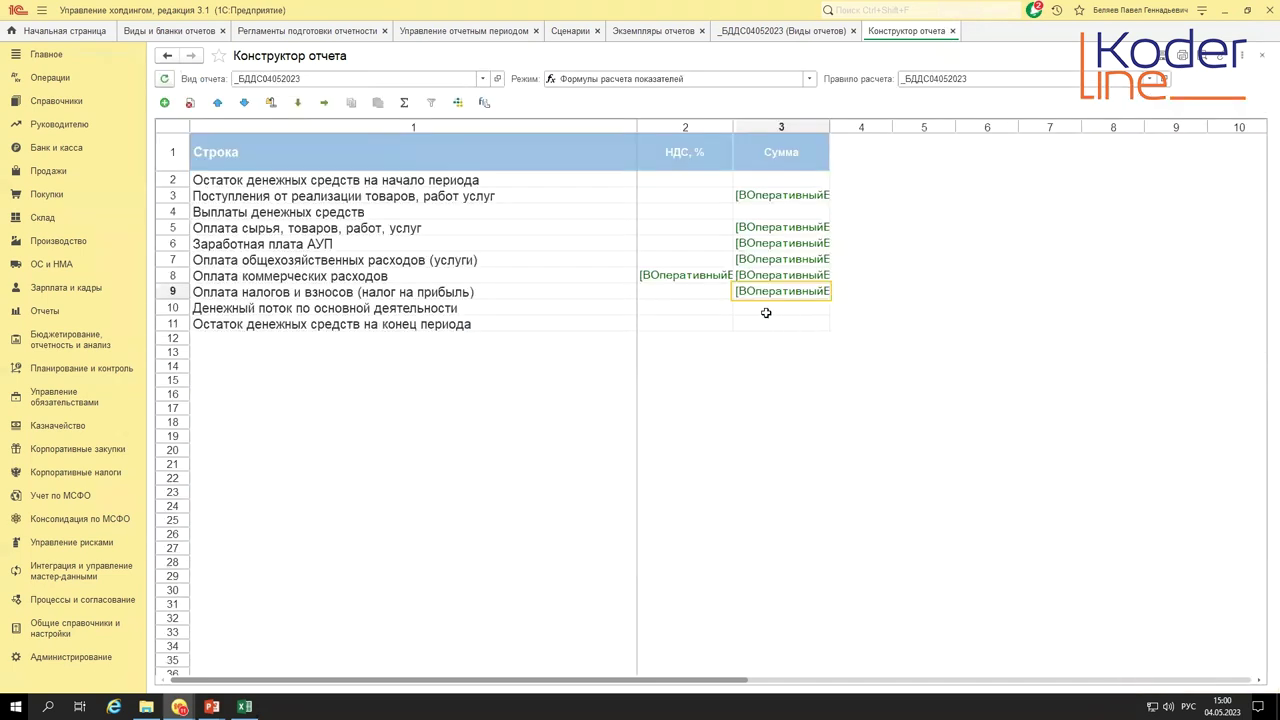
- Open the Сумма formula for Выплаты денежных средств for editing
click(767, 211)
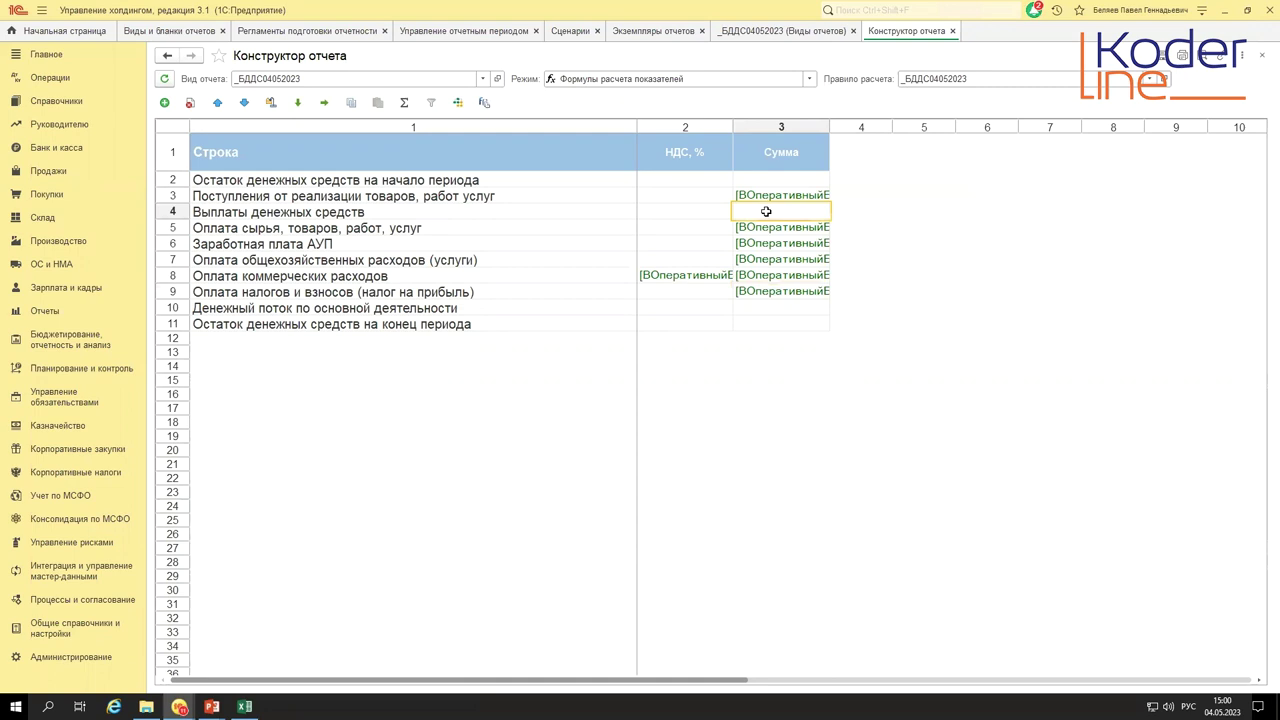
double_click(766, 211)
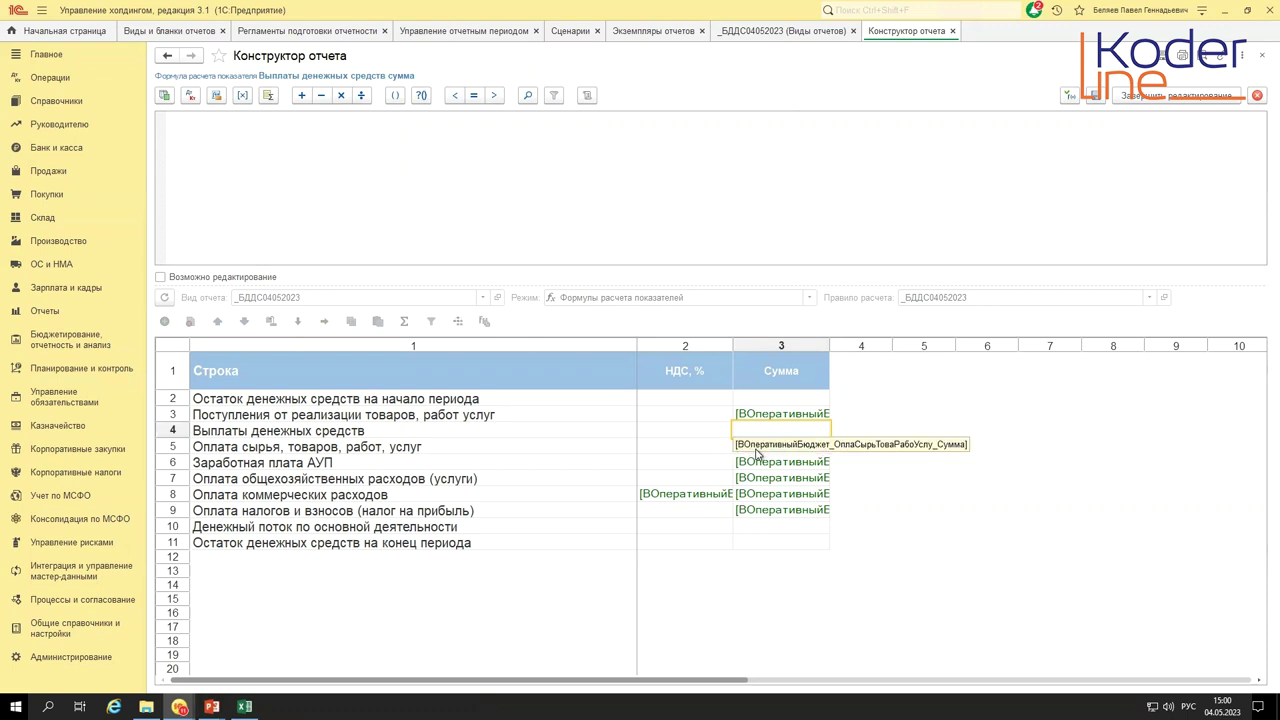
click(858, 457)
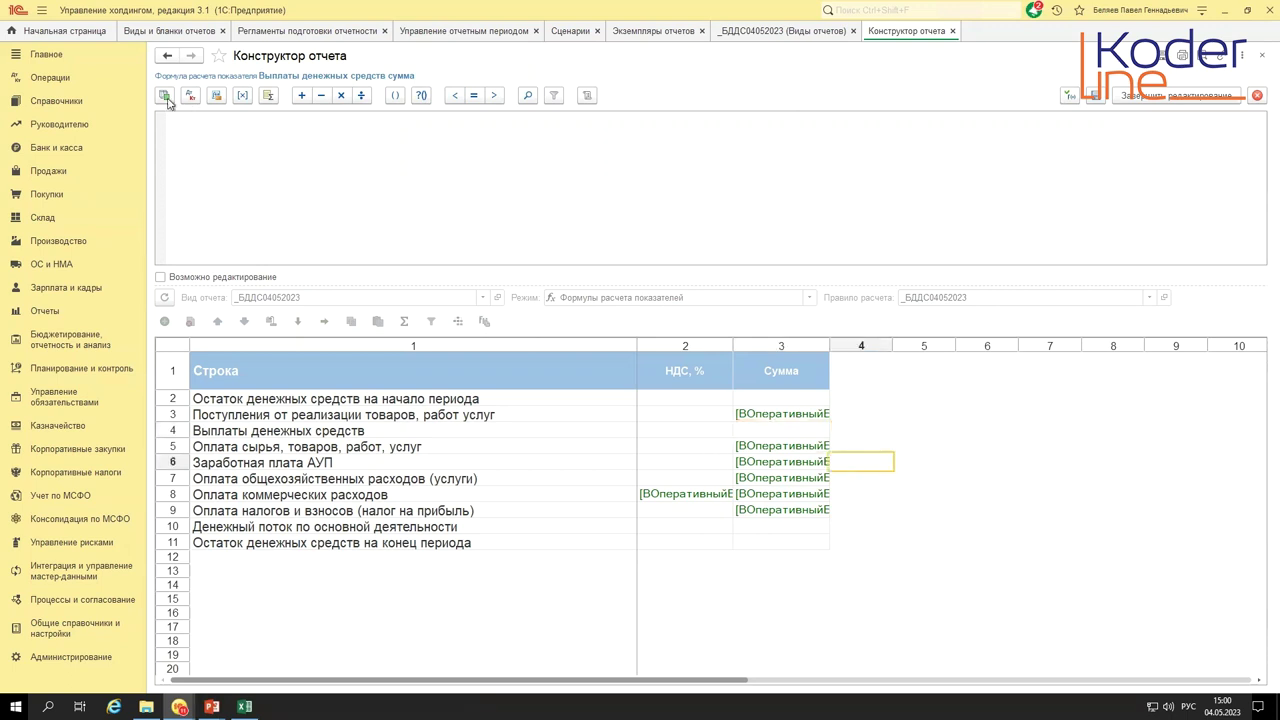
click(410, 173)
text(++++)
key(ctrl+a)
key(BackSpace)
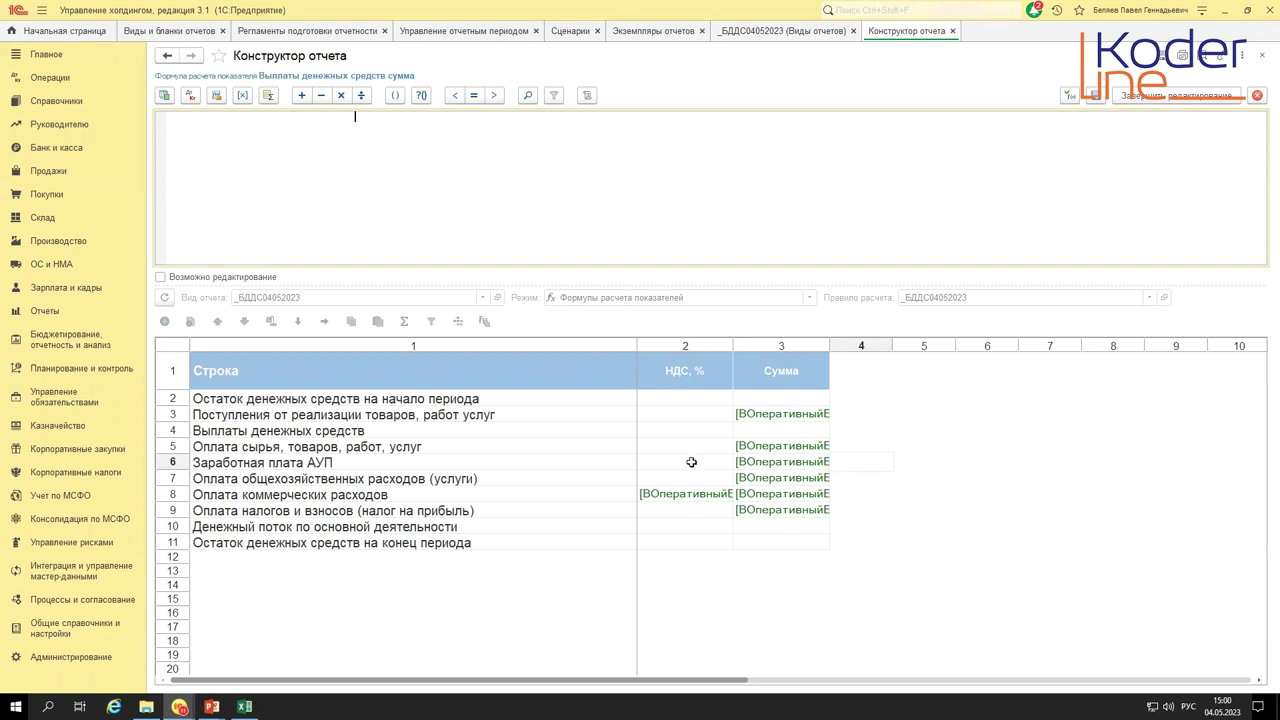
- Set the Выплаты денежных средств formula to the sum of the Сумма cells from Оплата сырья through Оплата налогов и взносов, and finish editing
drag(809, 445, 803, 510)
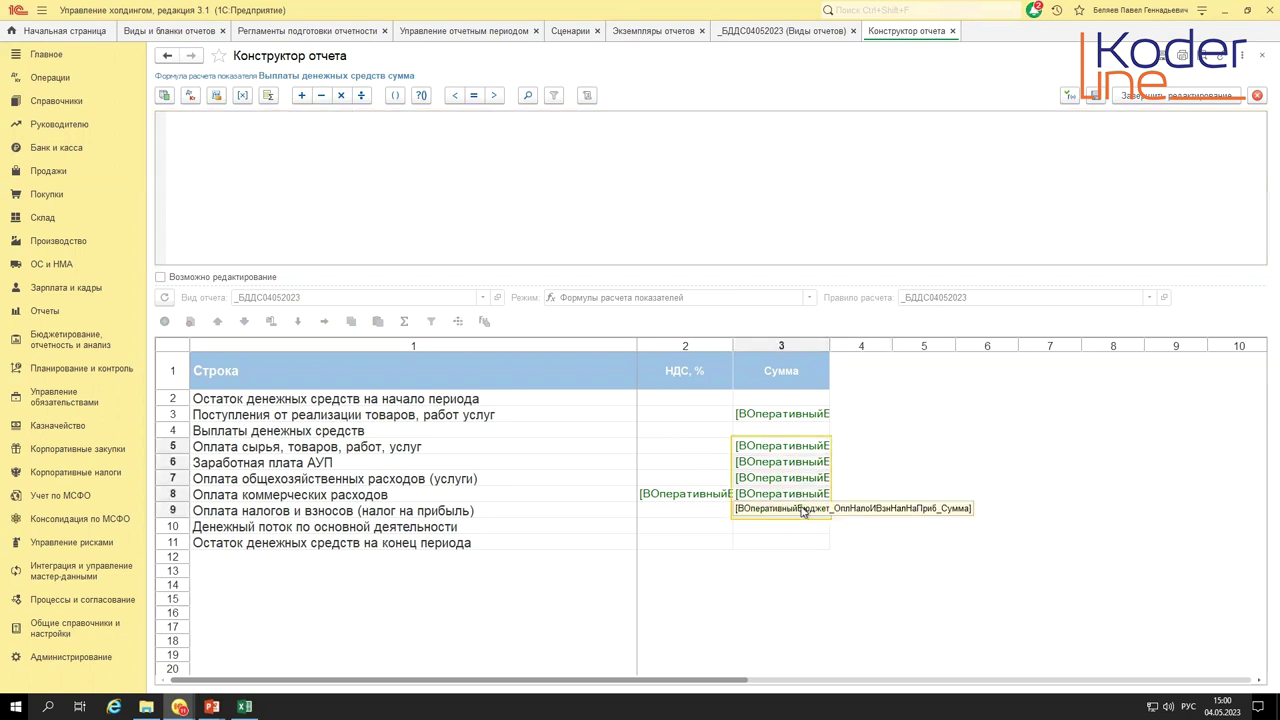
click(269, 99)
drag(434, 261, 497, 217)
click(1176, 98)
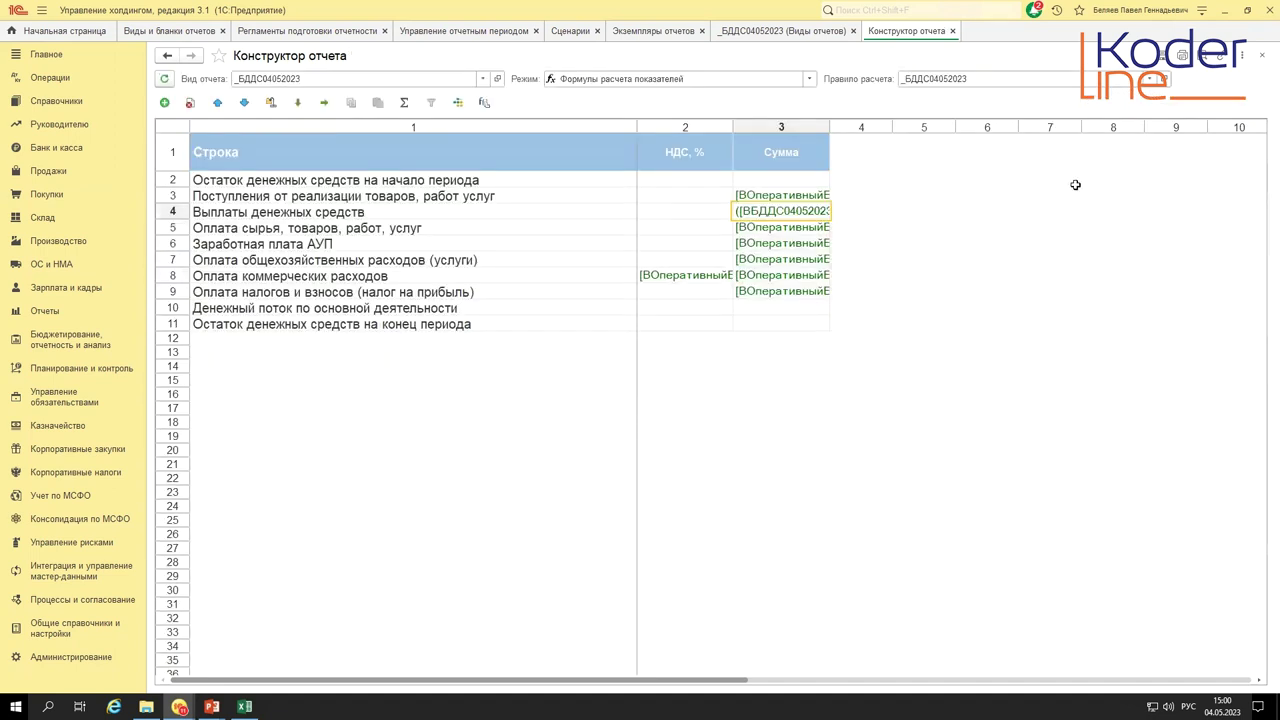
- Set the Сумма formula for Денежный поток по основной деятельности to Поступления от реализации minus Выплаты денежных средств, and finish editing
click(754, 306)
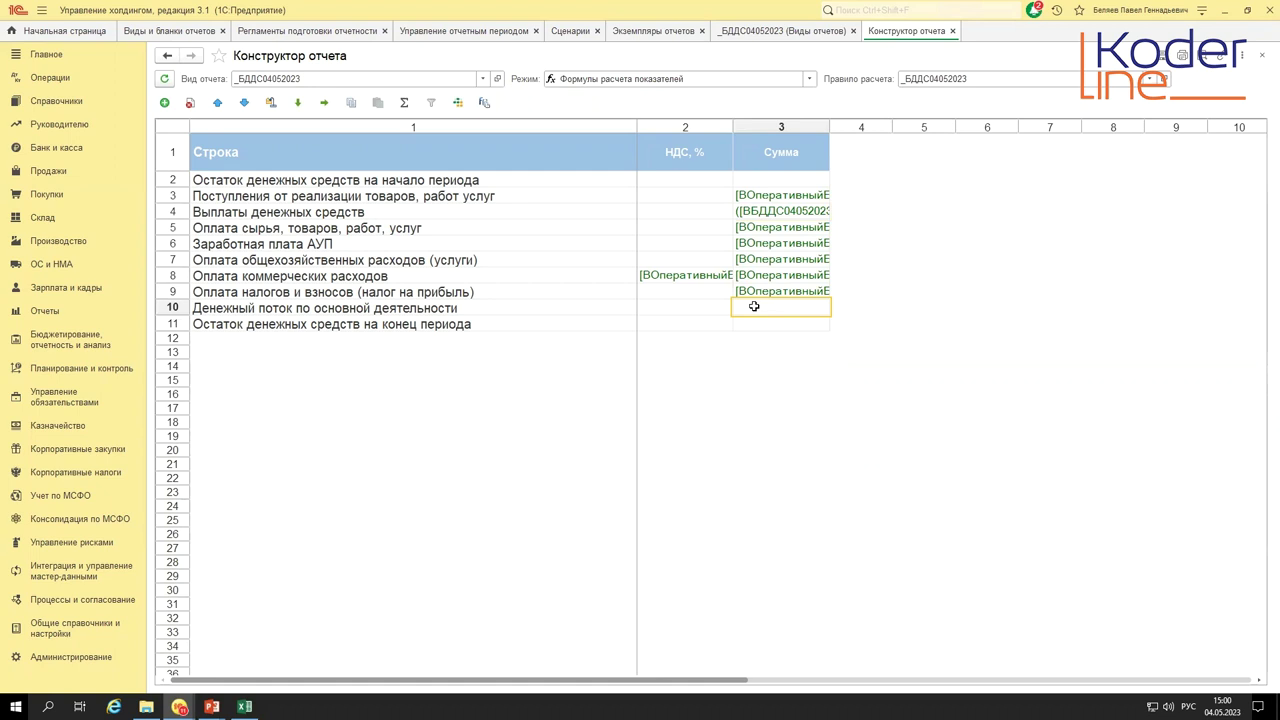
double_click(754, 306)
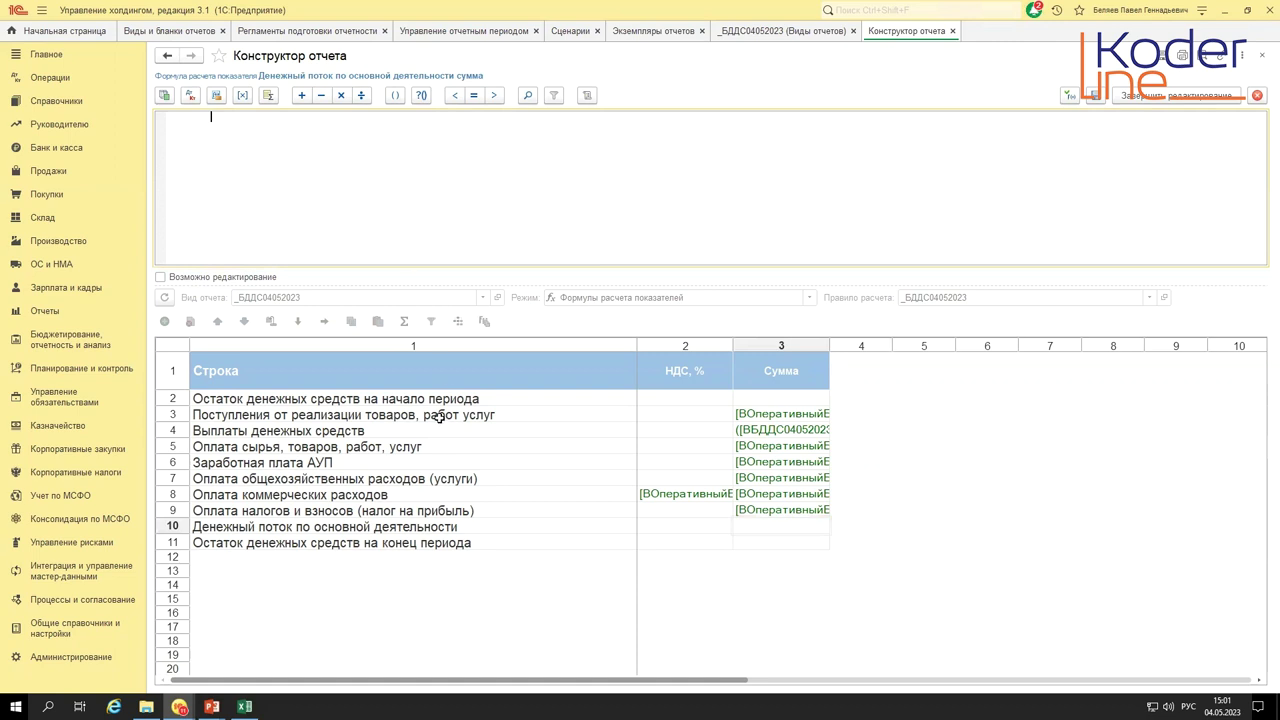
click(760, 414)
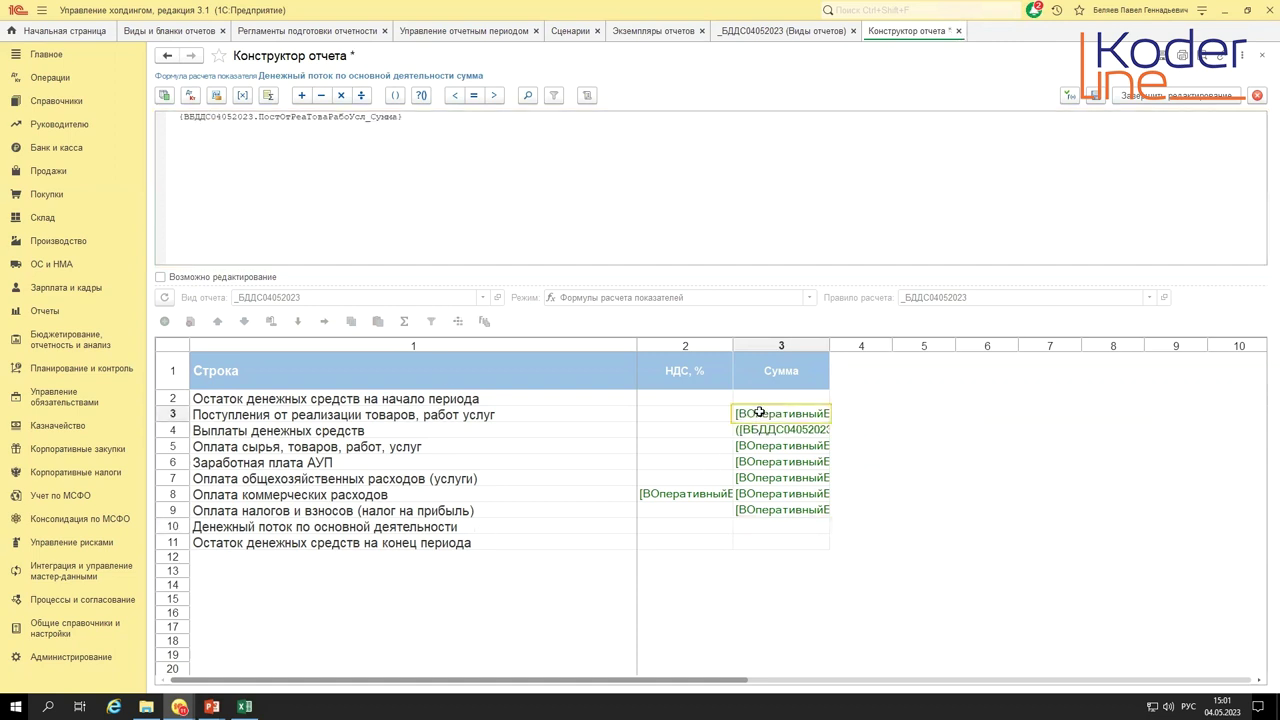
text(-)
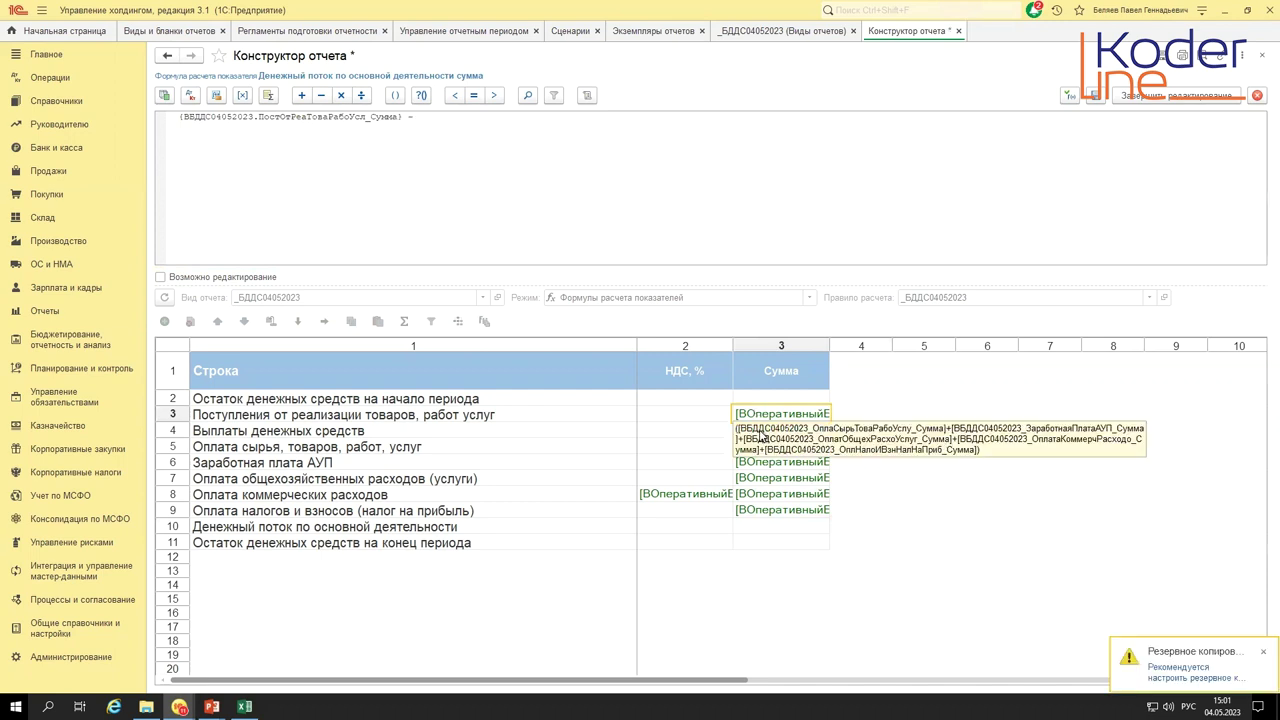
click(760, 430)
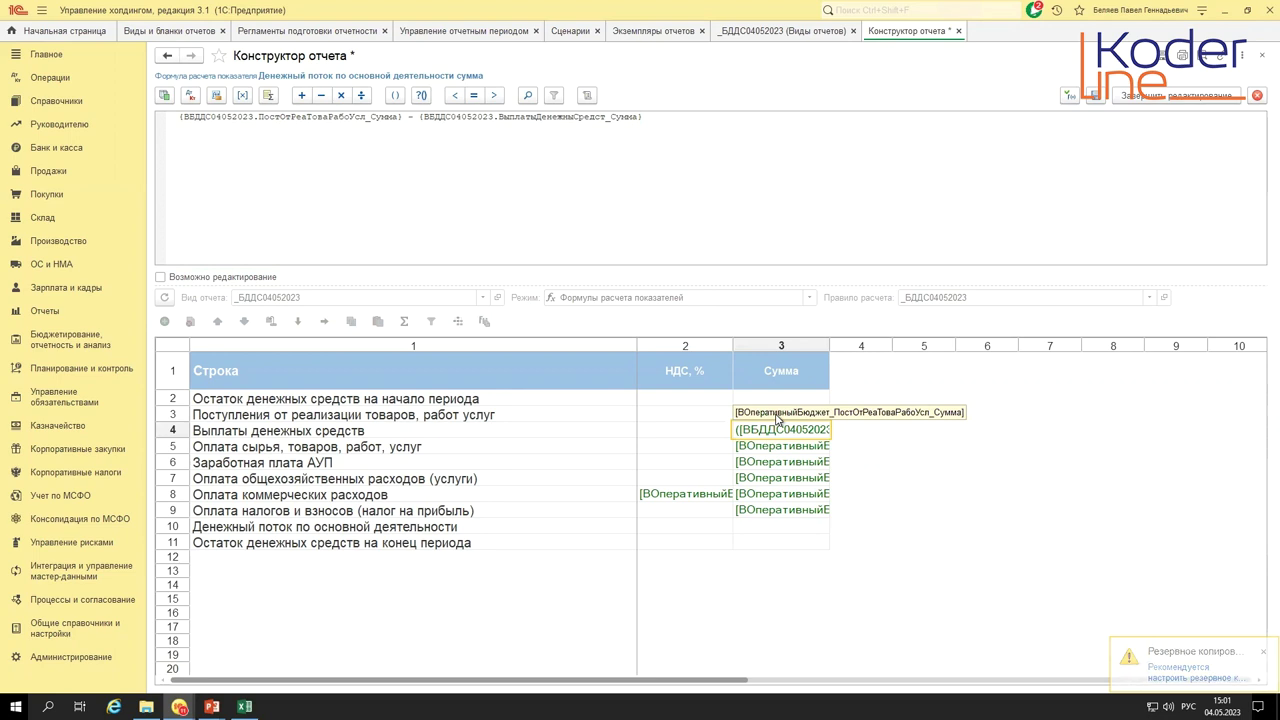
click(1172, 104)
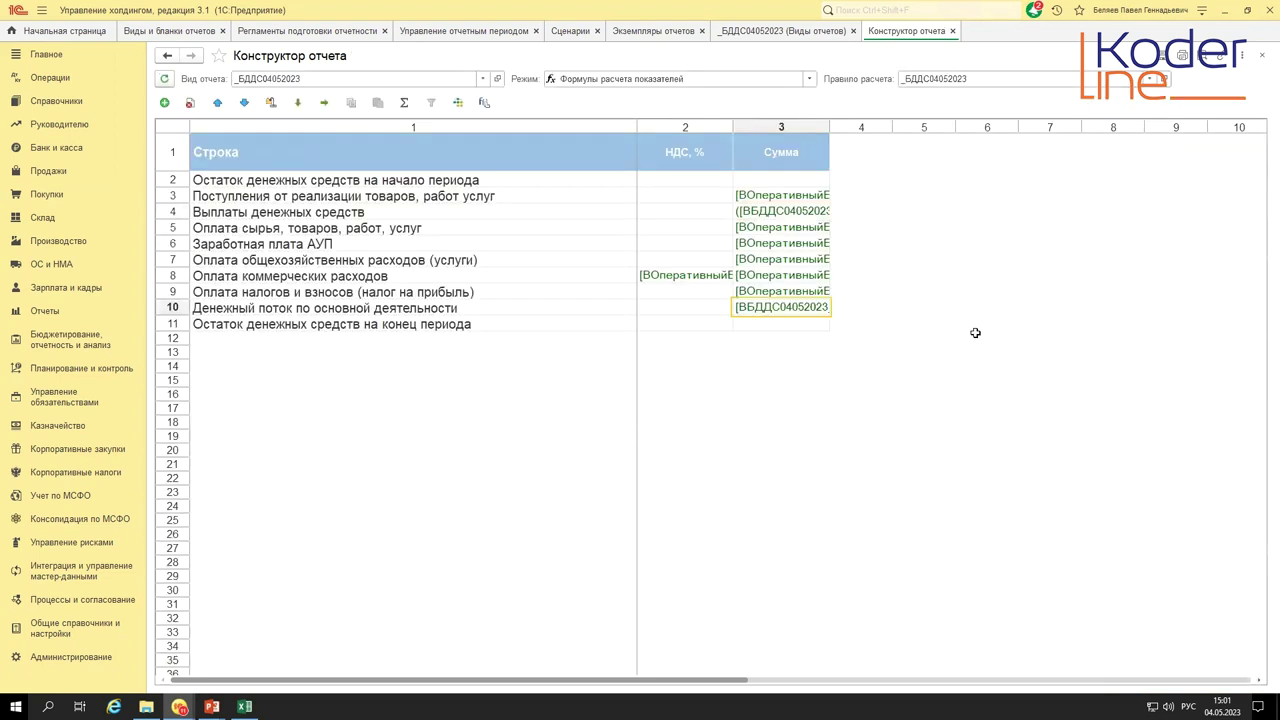
- Start a new data source for the Сумма formula of Остаток денежных средств на начало периода and show its available retrieval methods
double_click(785, 180)
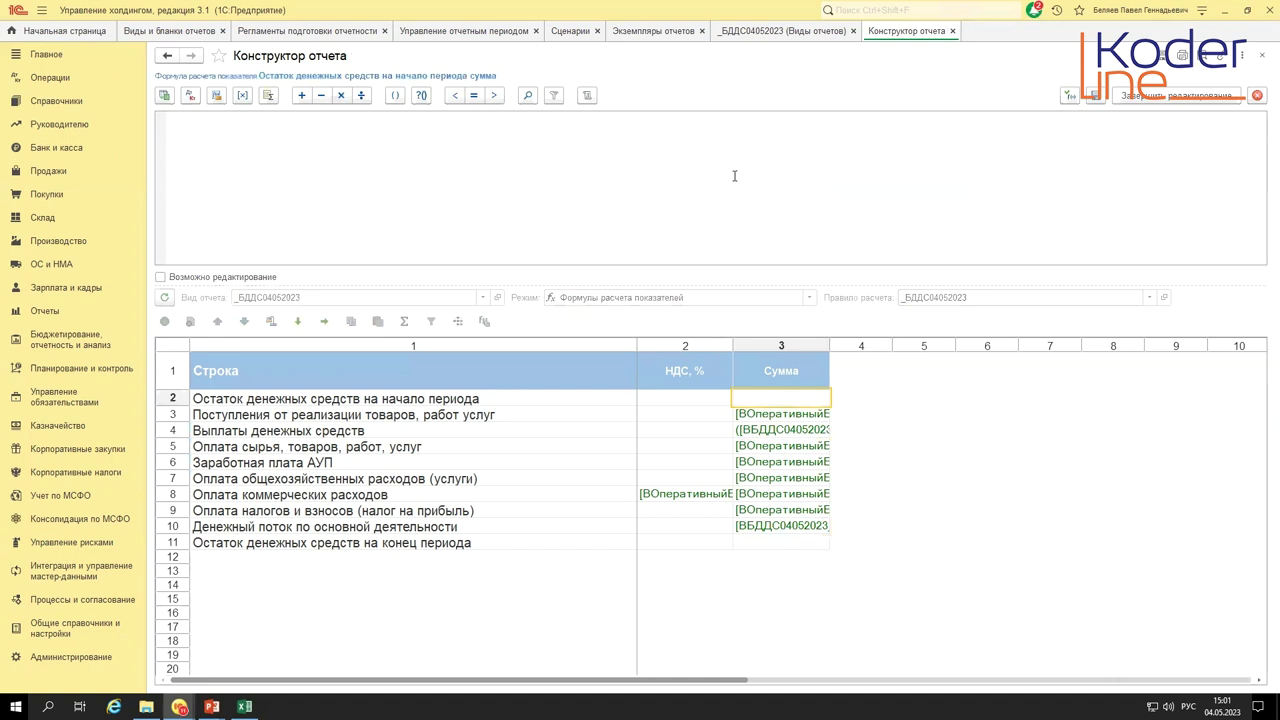
click(734, 174)
click(178, 122)
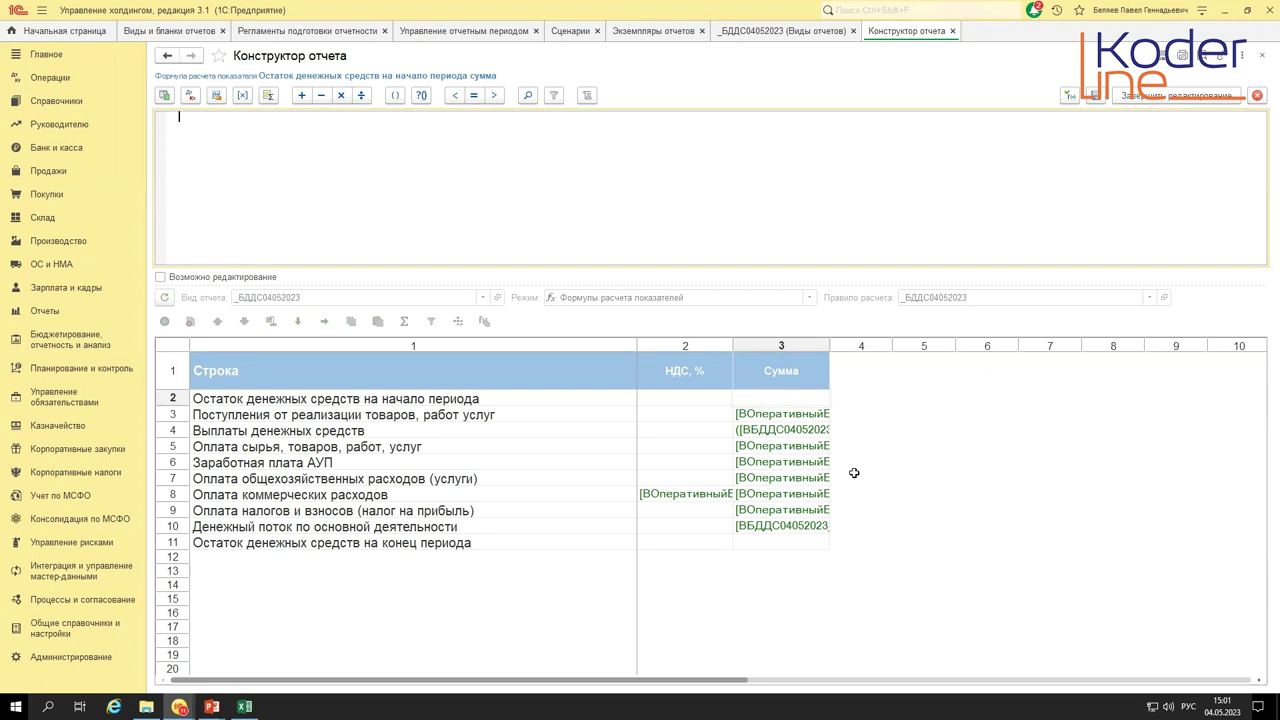
click(758, 371)
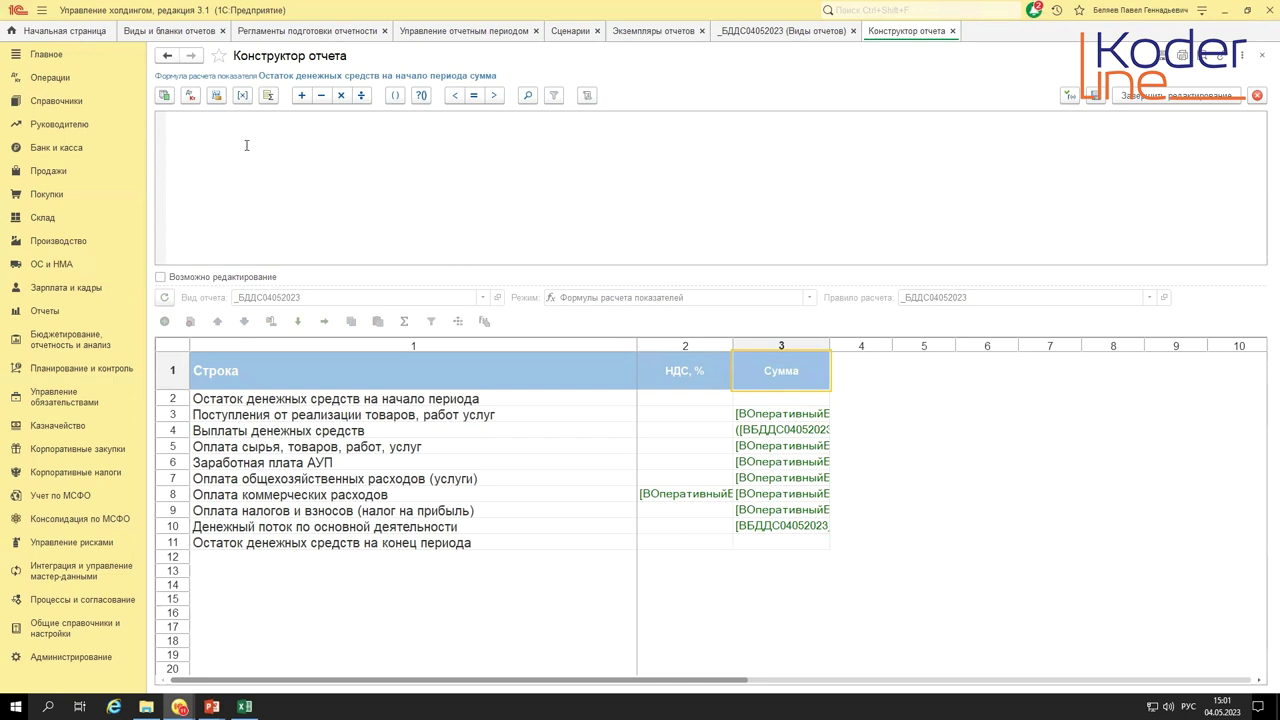
click(182, 119)
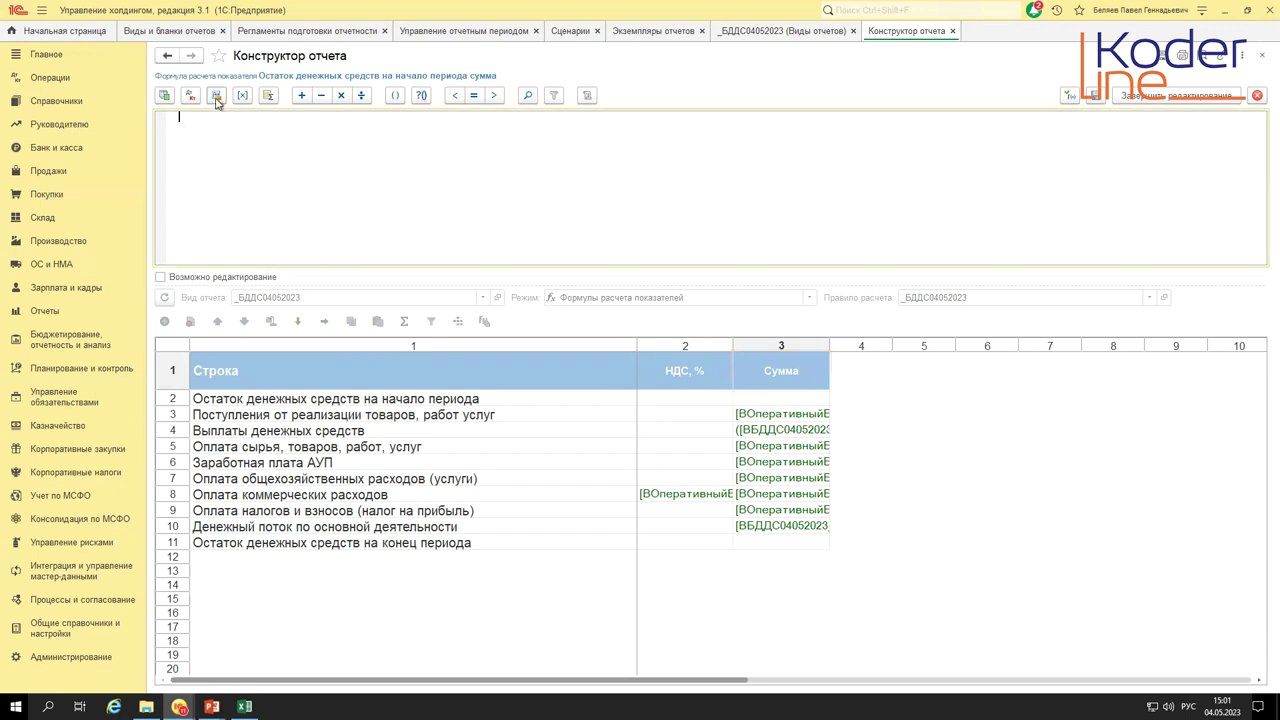
click(216, 96)
click(625, 198)
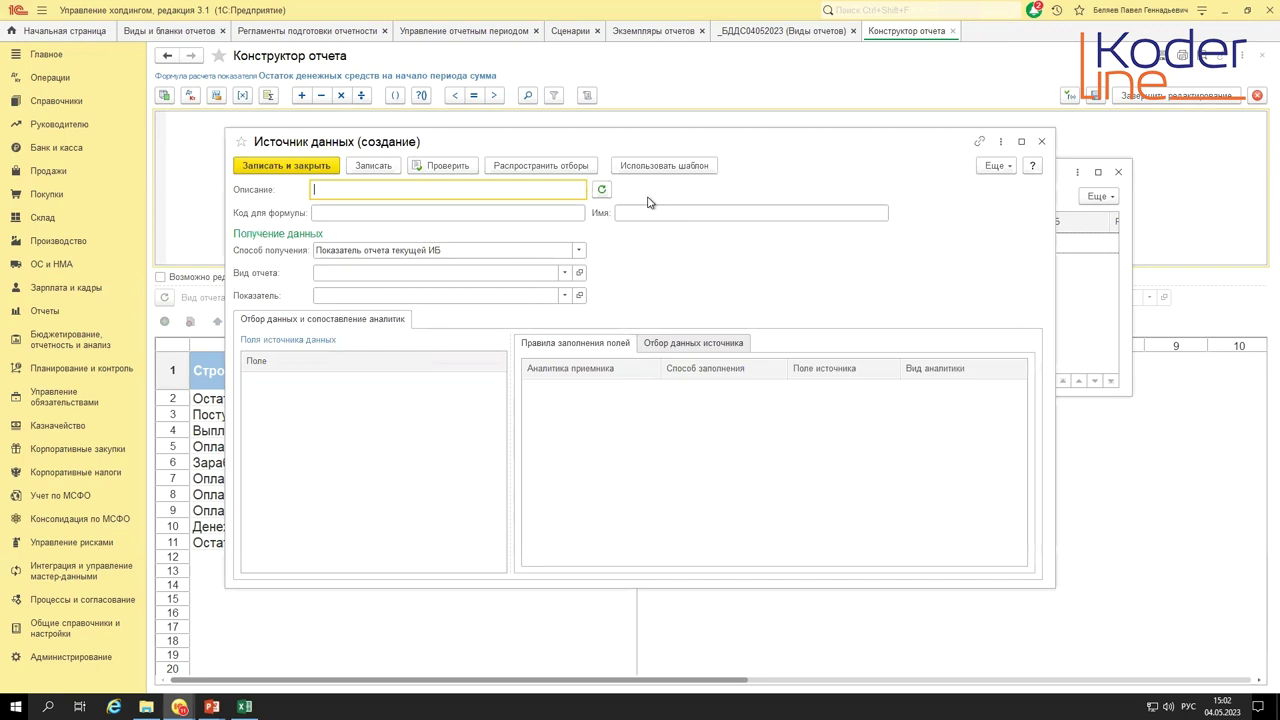
click(578, 250)
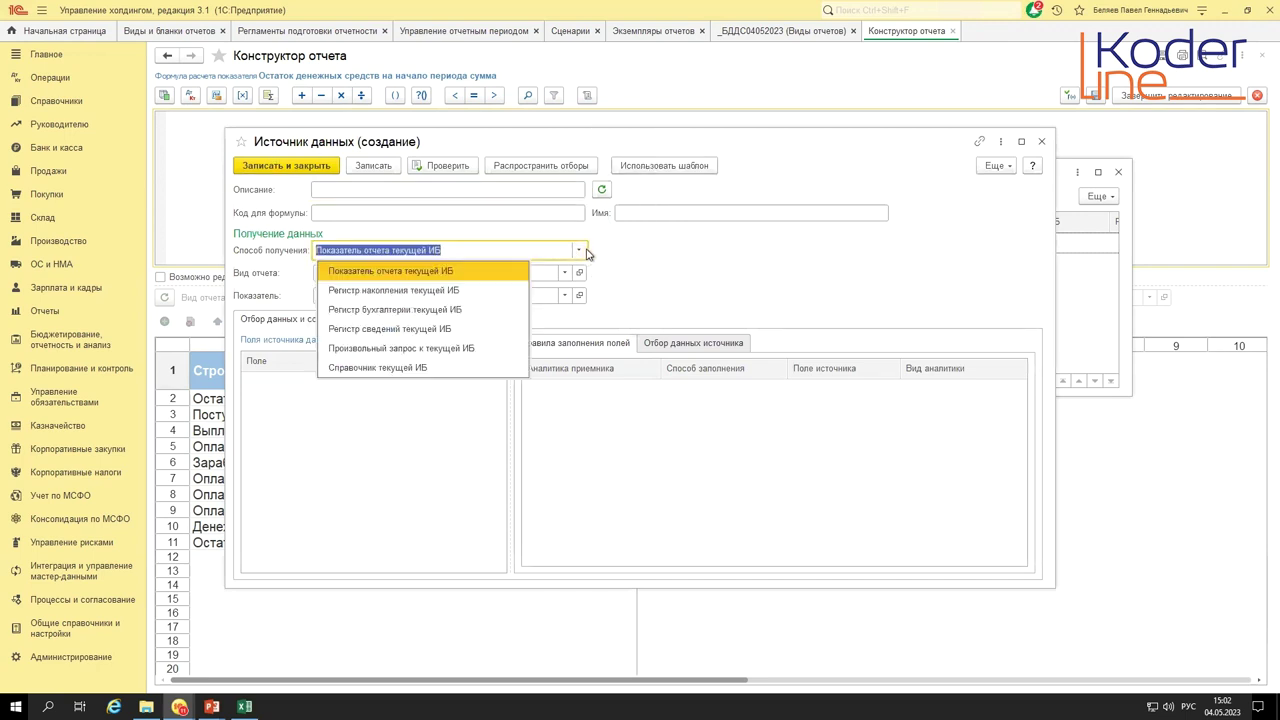
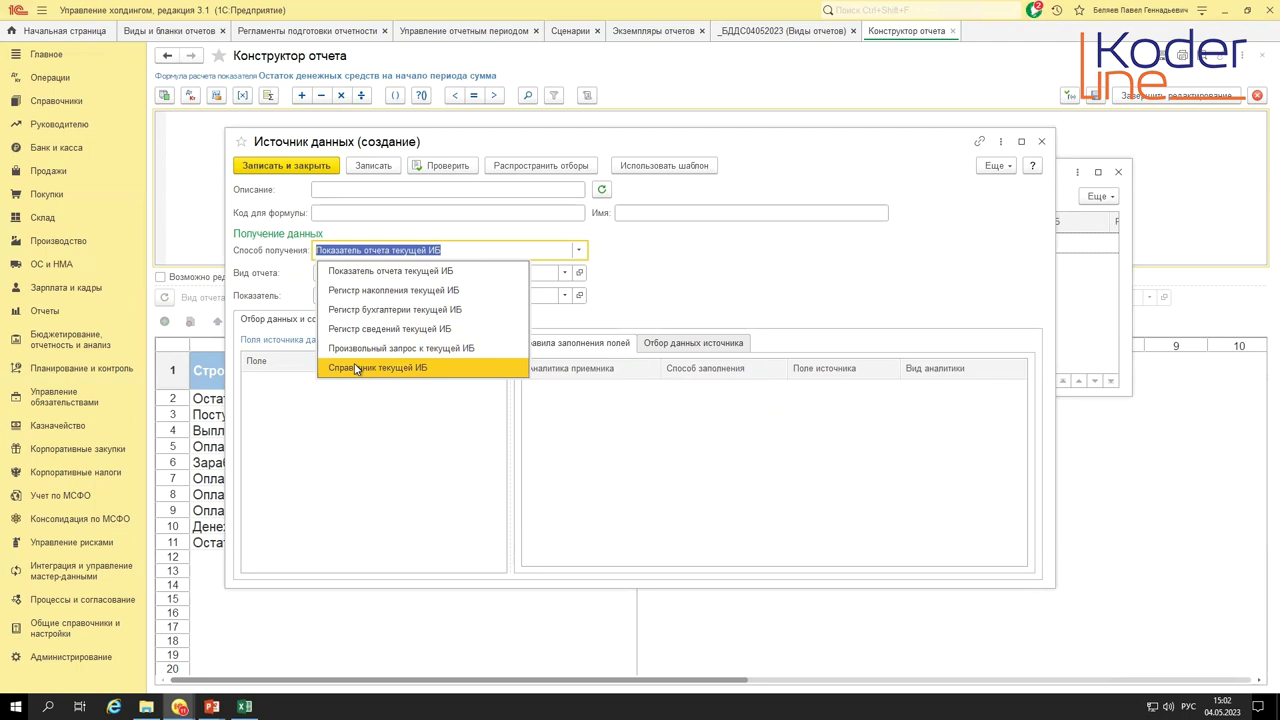
- Switch to 1С:ERP and open the table cell settings of the _БДДС budget type
key(alt+Tab)
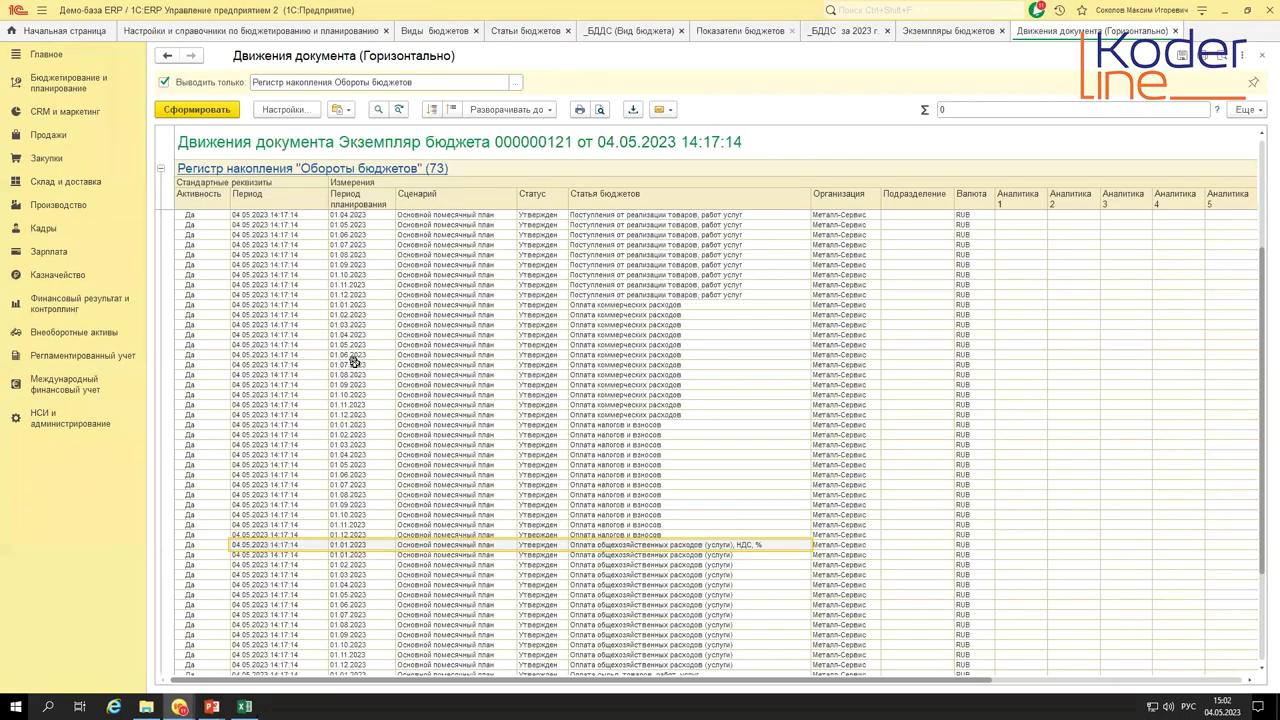
key(Escape)
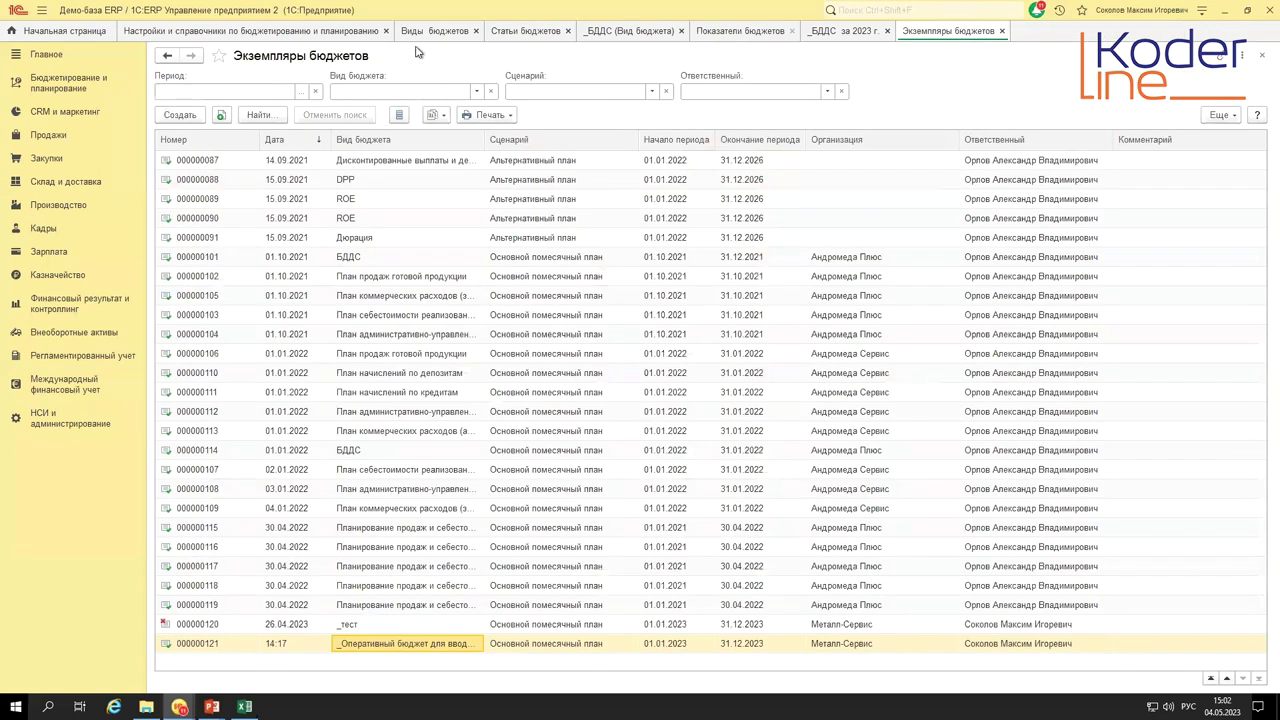
click(443, 31)
click(616, 31)
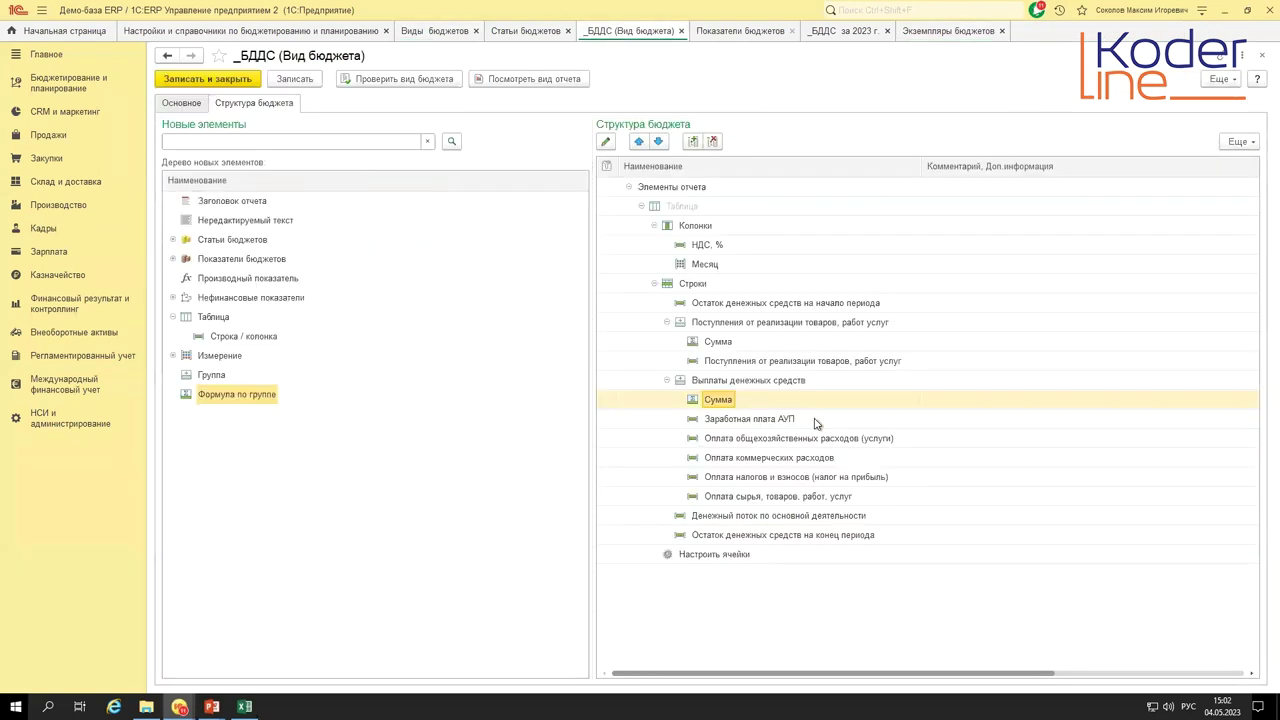
click(738, 421)
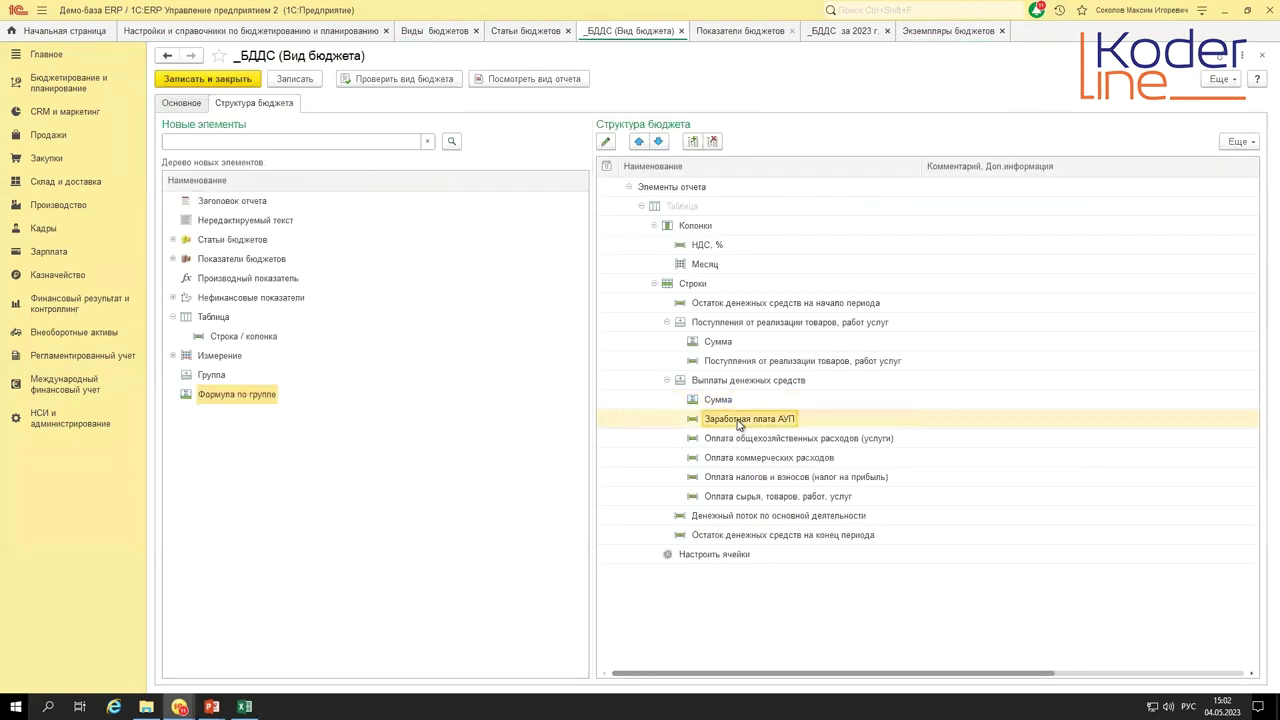
double_click(712, 554)
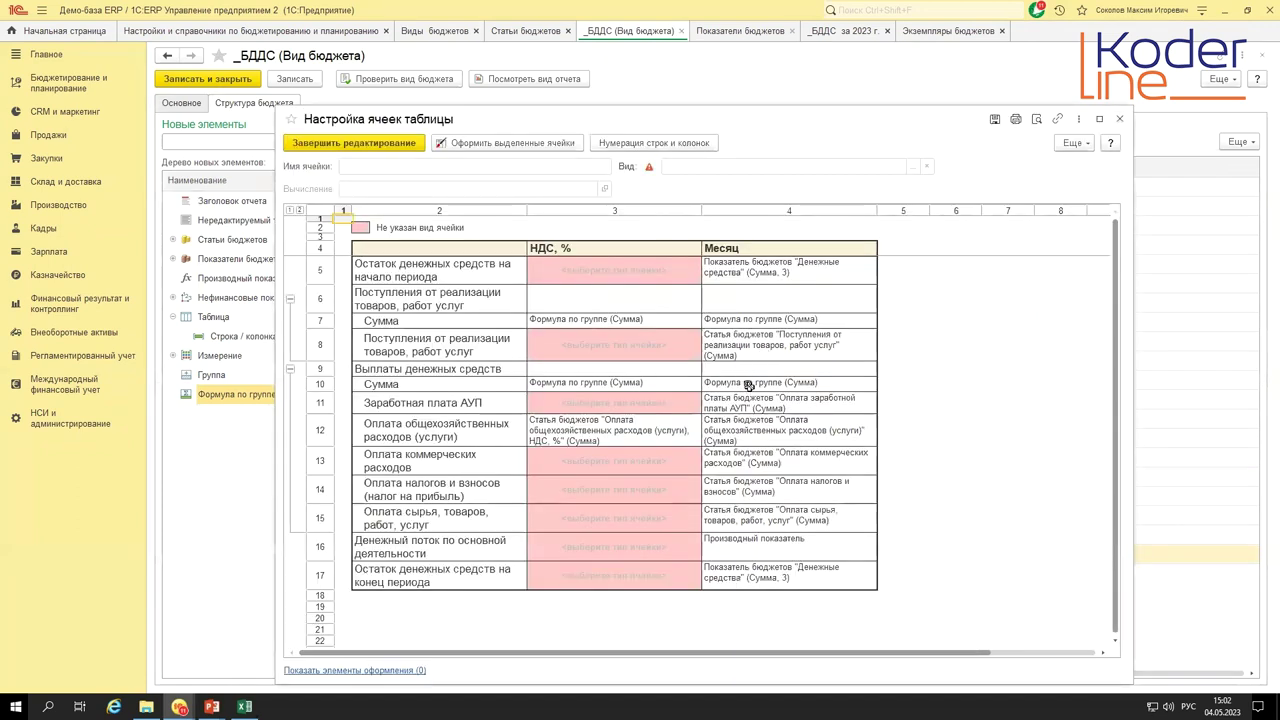
- Examine the Месяц cell of the opening cash balance and open the derived indicator formula of Денежный поток по основной деятельности
click(765, 272)
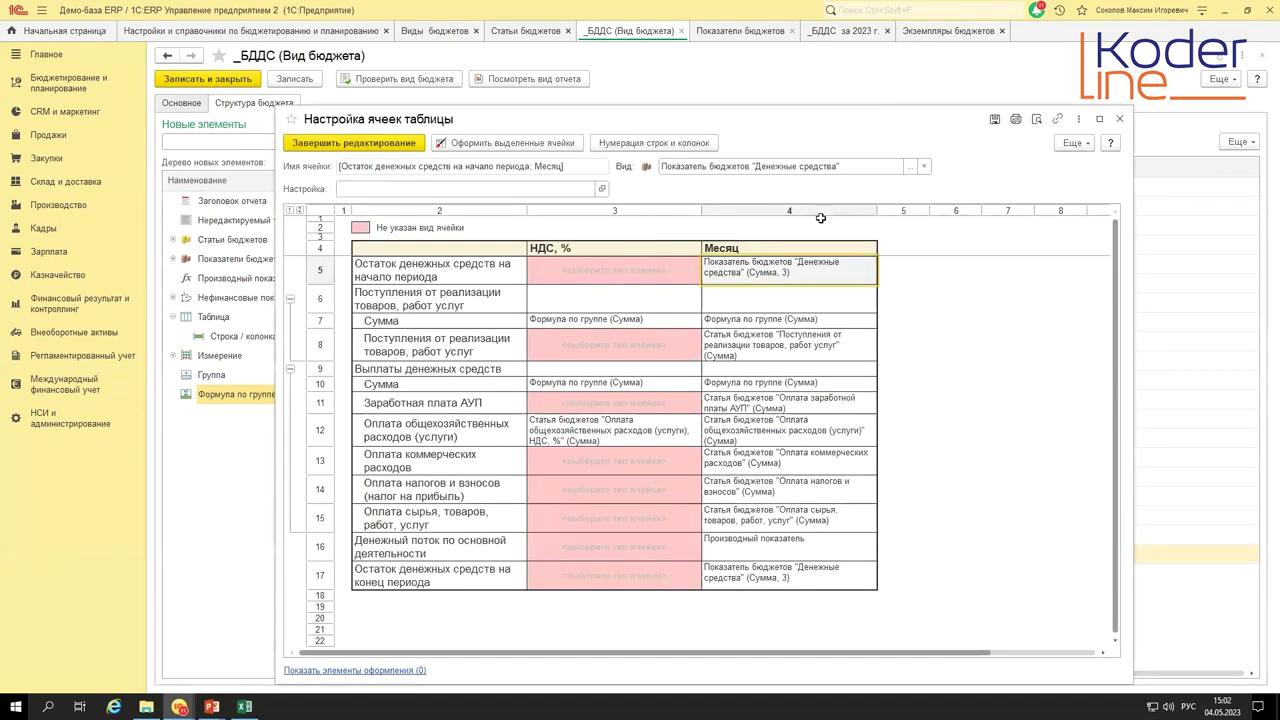
click(745, 540)
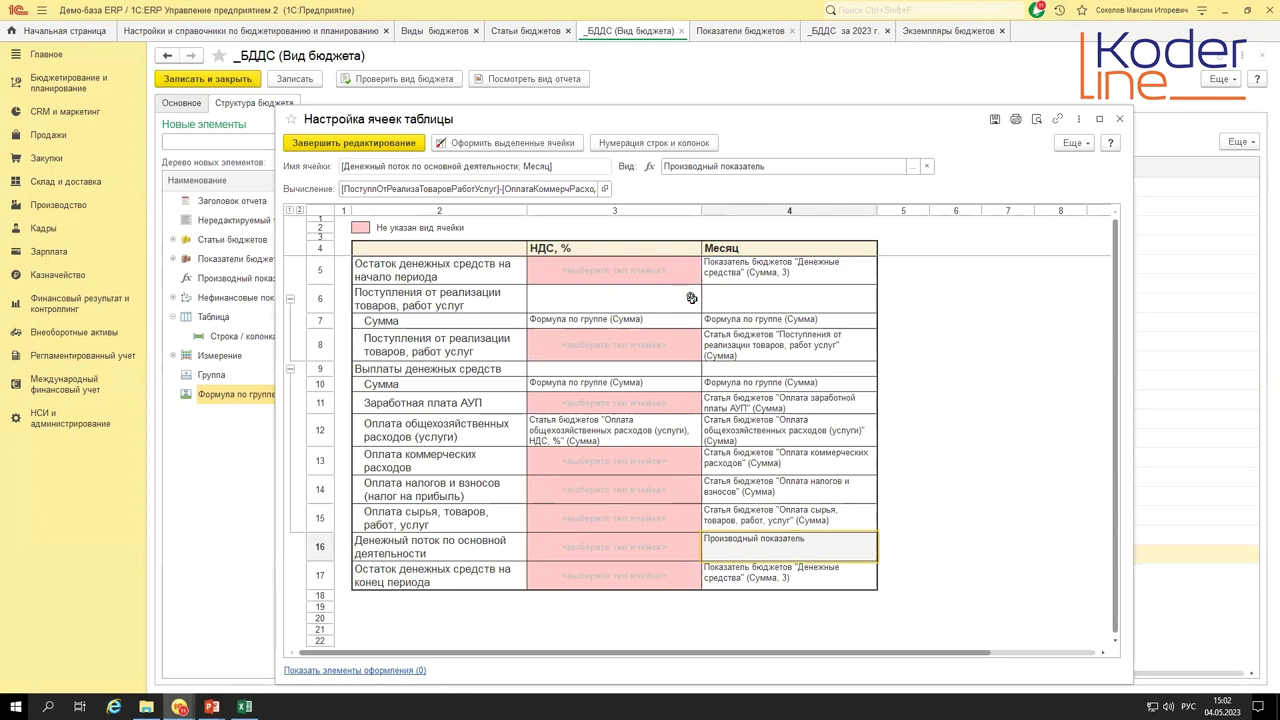
double_click(758, 547)
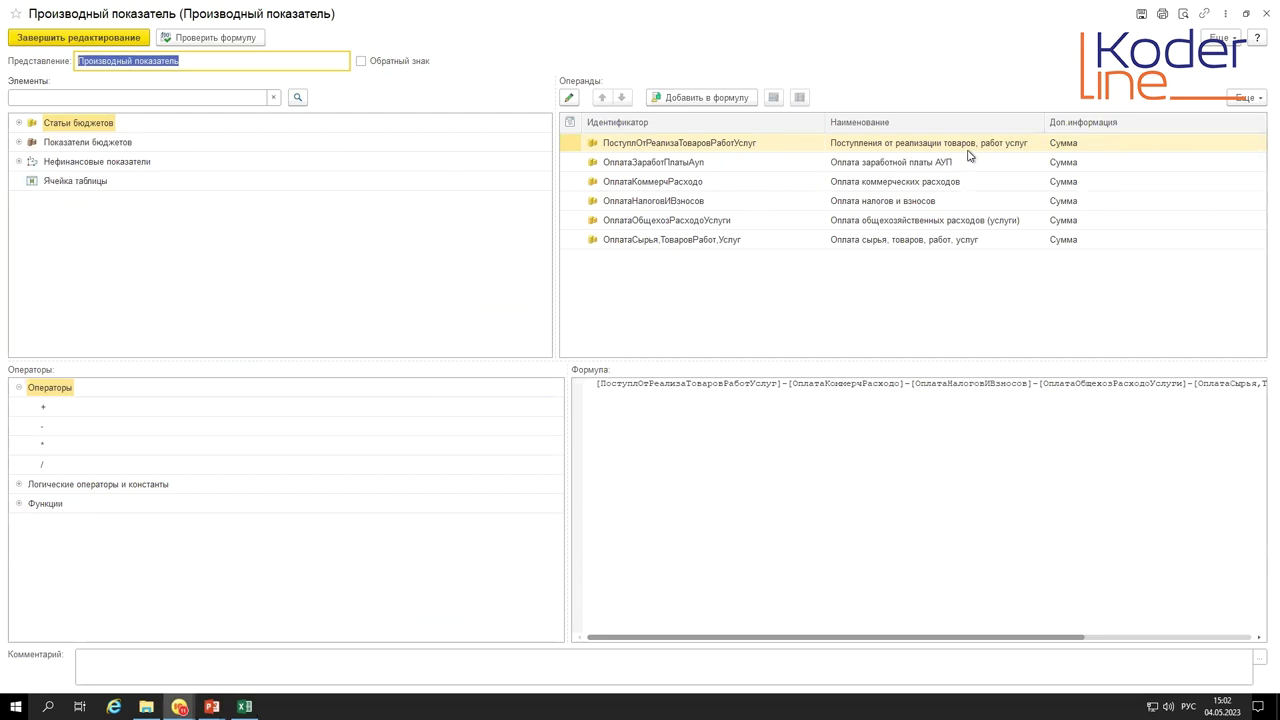
- Open the actual-data rule behind the Поступления от реализации товаров, работ услуг operand and view its data source section options
click(987, 146)
double_click(987, 146)
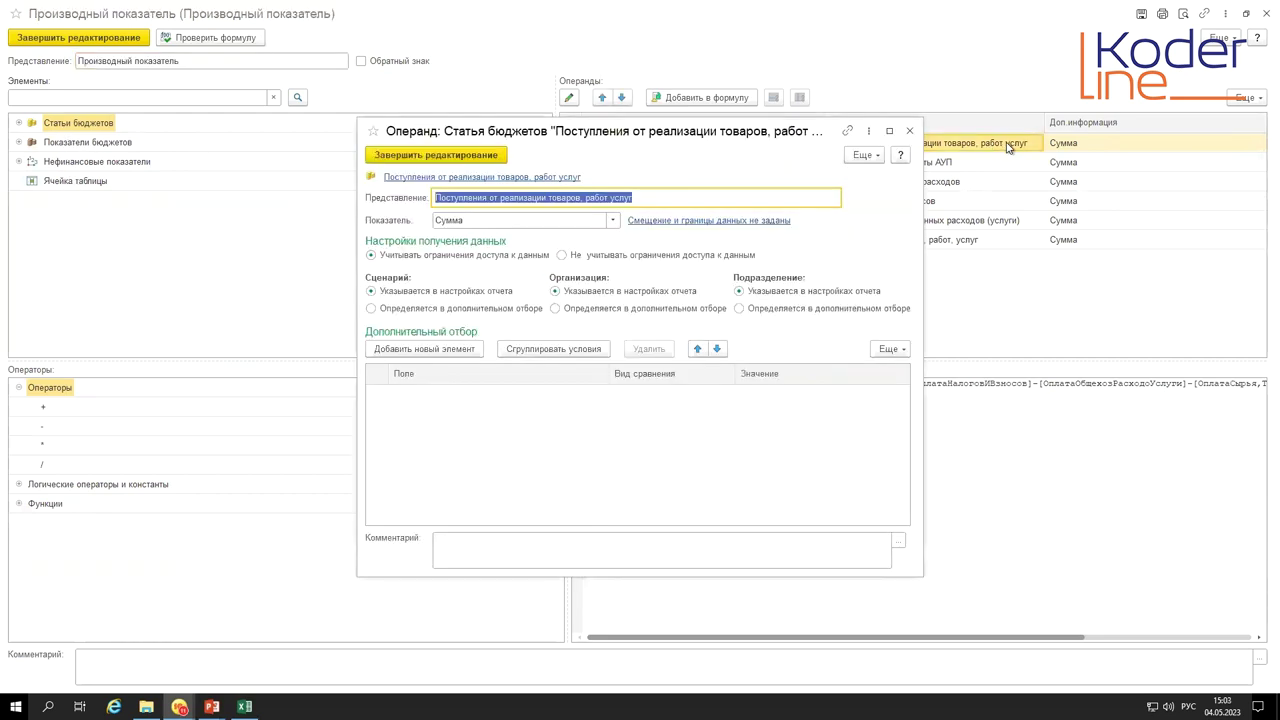
click(510, 178)
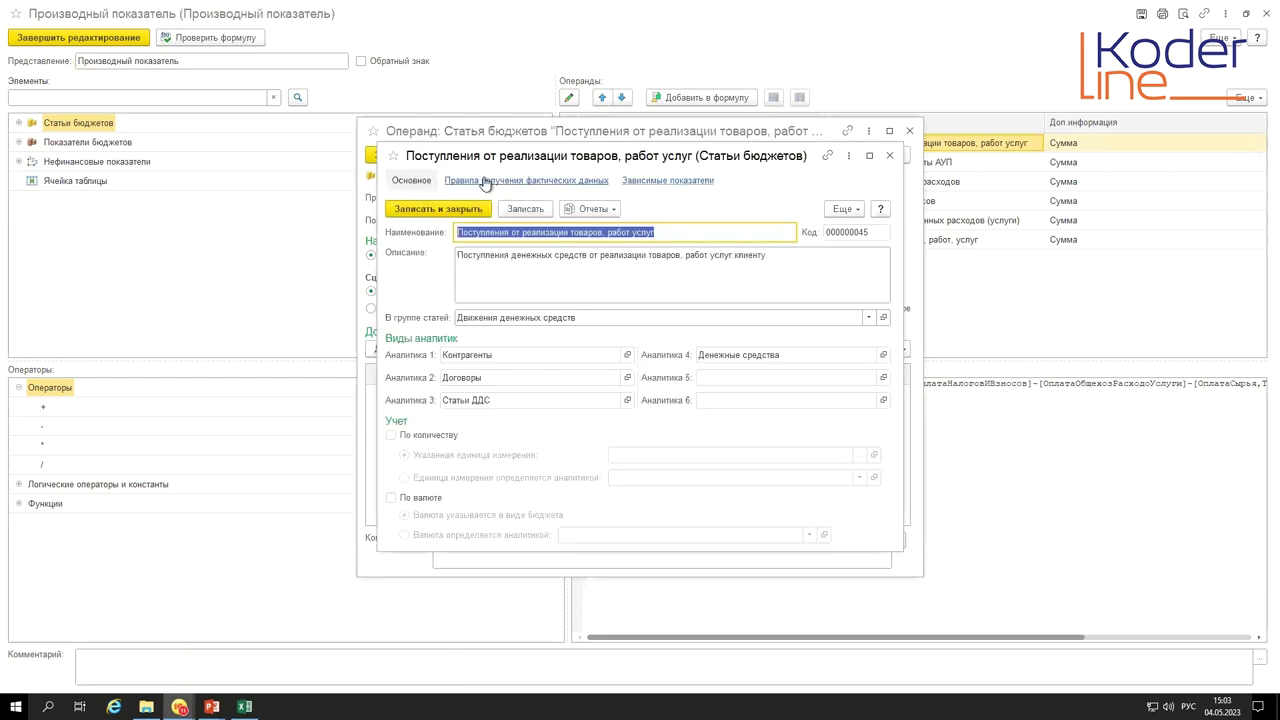
click(491, 179)
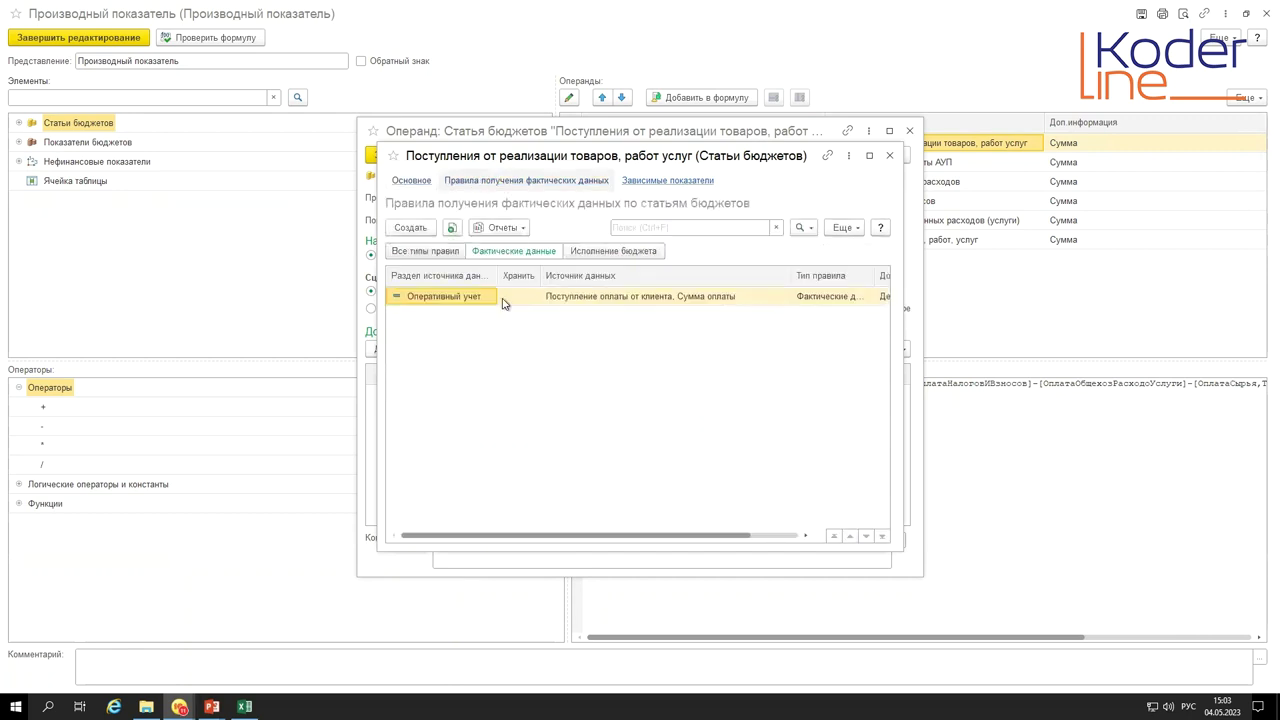
double_click(653, 302)
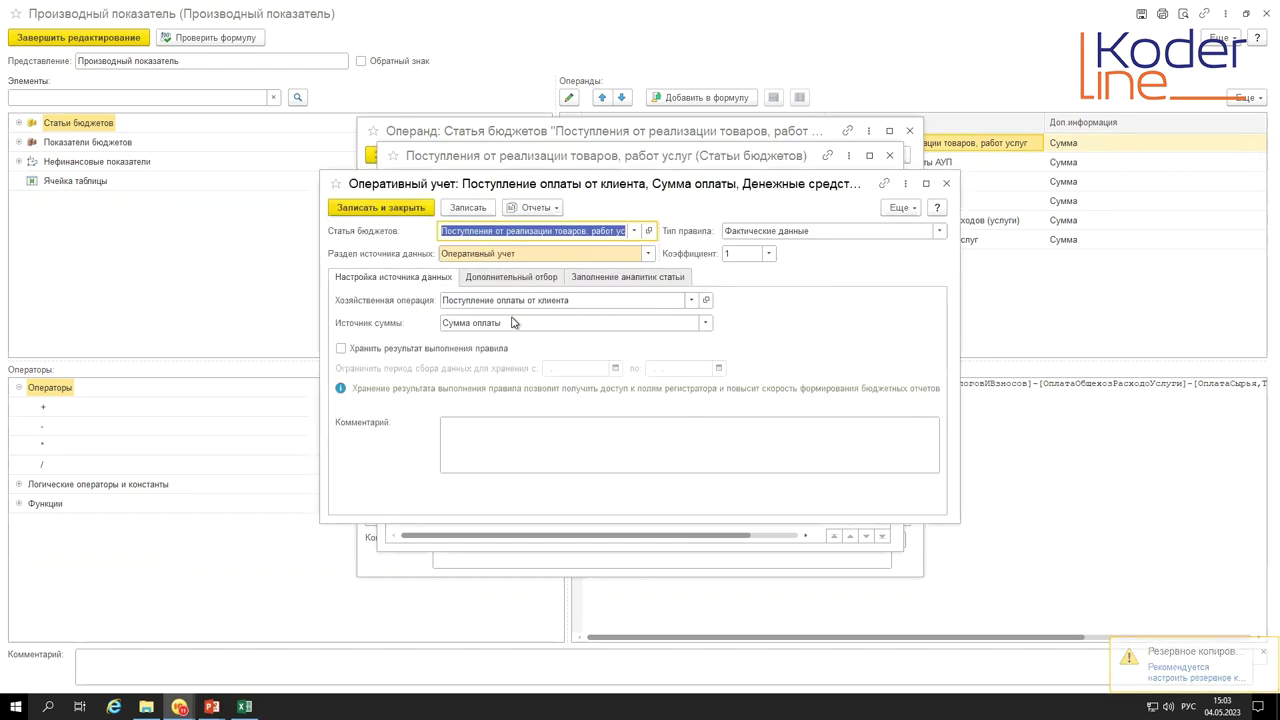
click(647, 256)
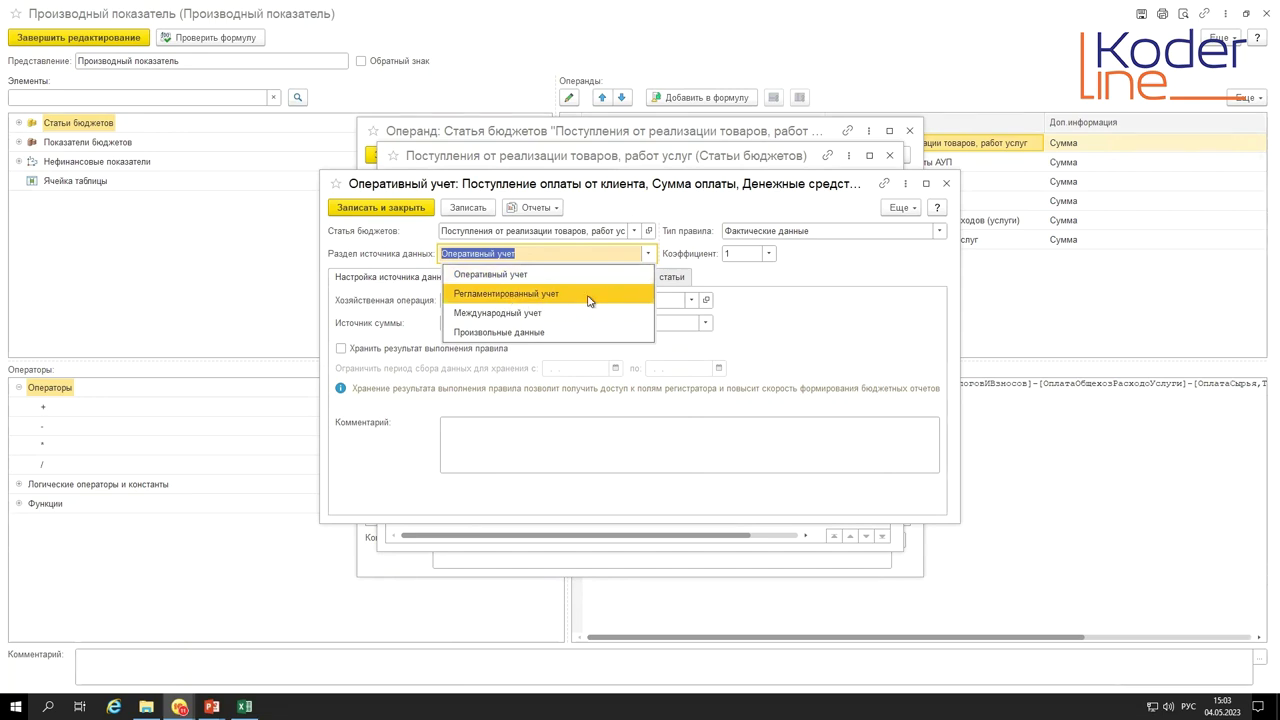
- Return to 1С:Управление холдингом and set the new data source to Регистр бухгалтерии текущей ИБ with the Хозрасчетный register
key(alt+Tab)
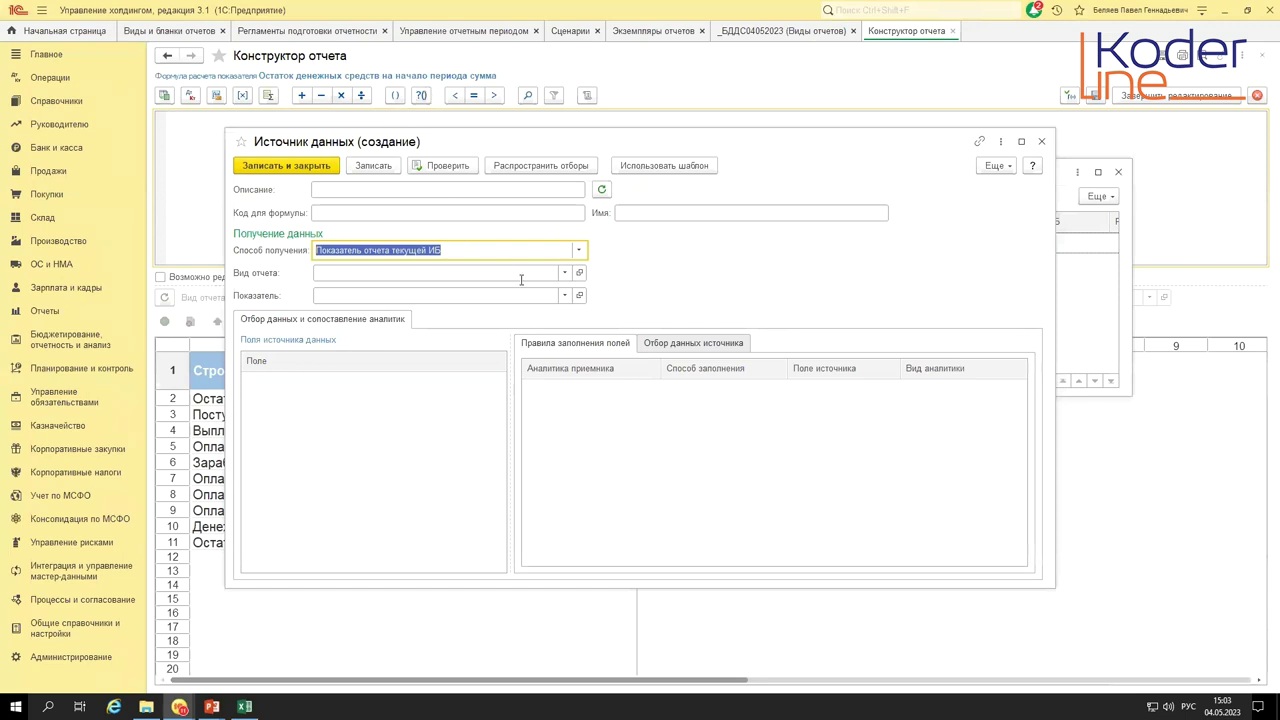
click(580, 251)
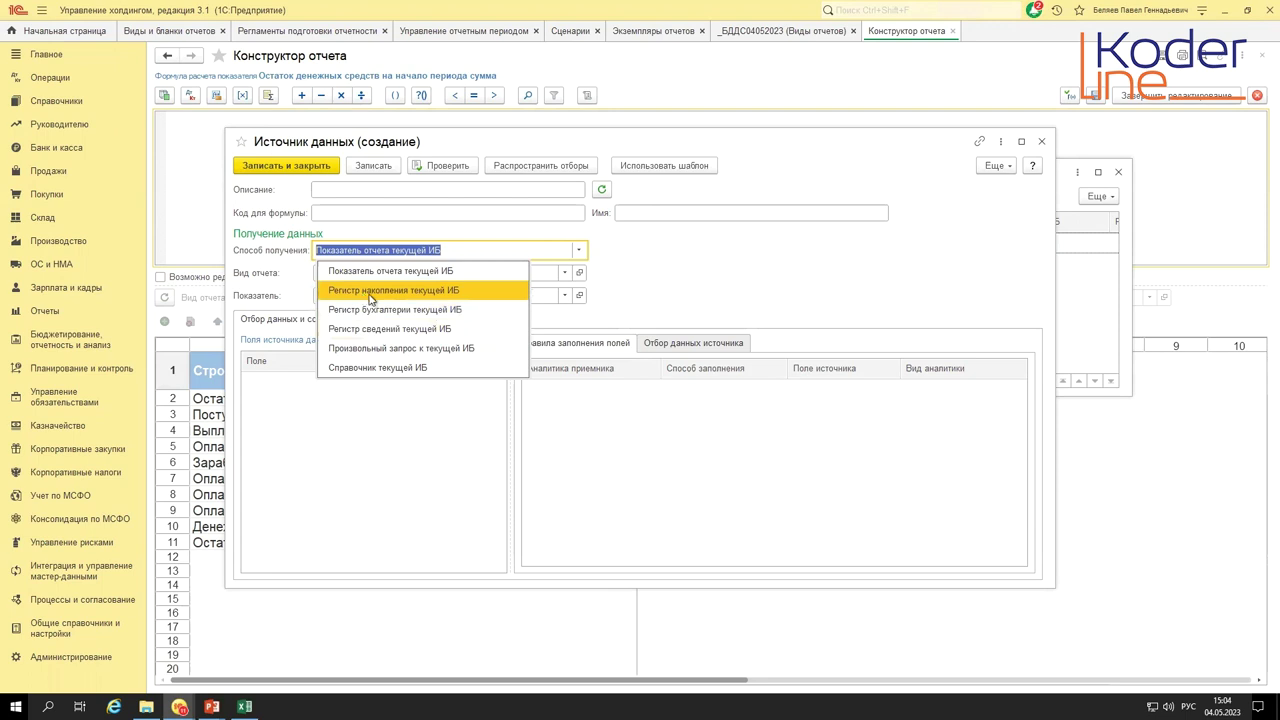
key(Up)
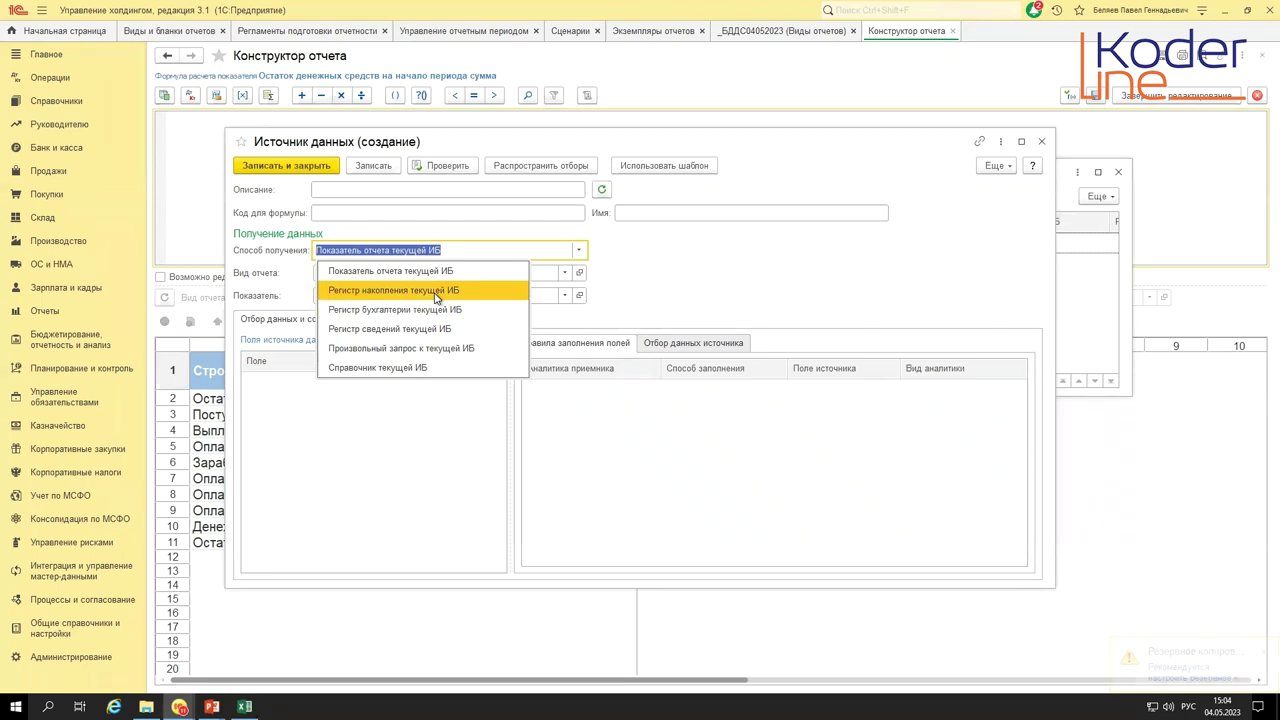
click(470, 310)
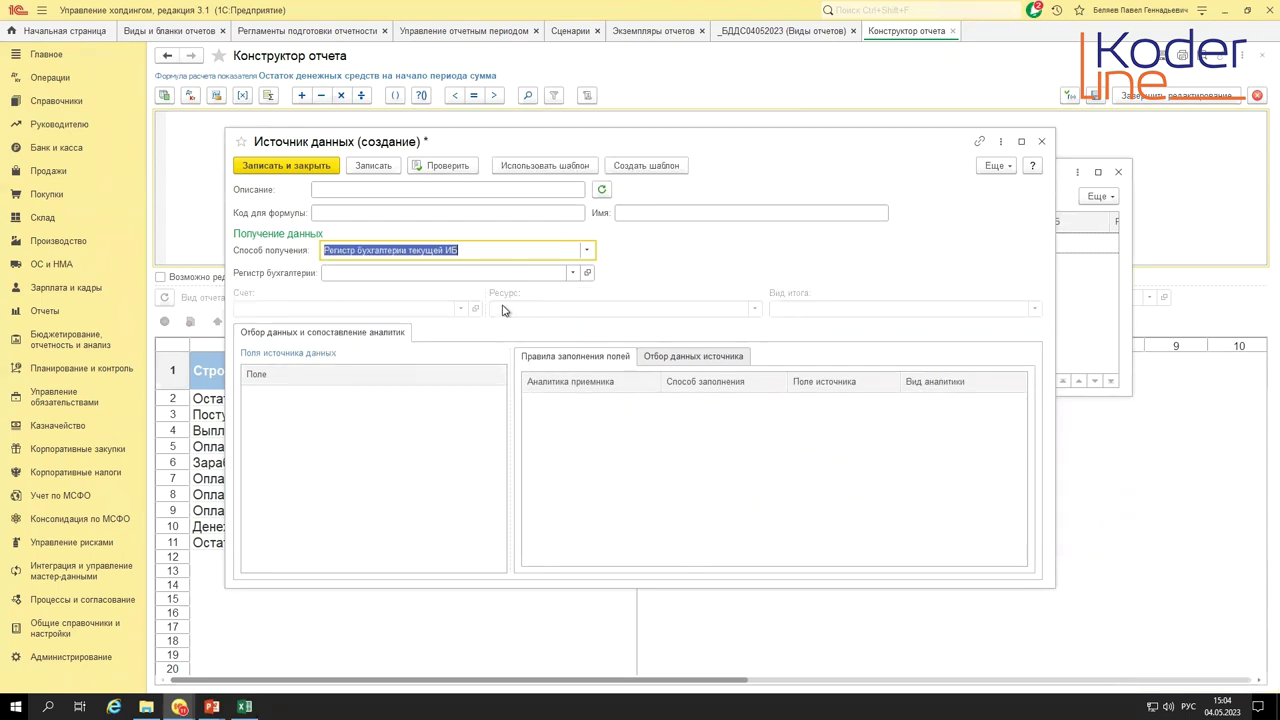
click(573, 273)
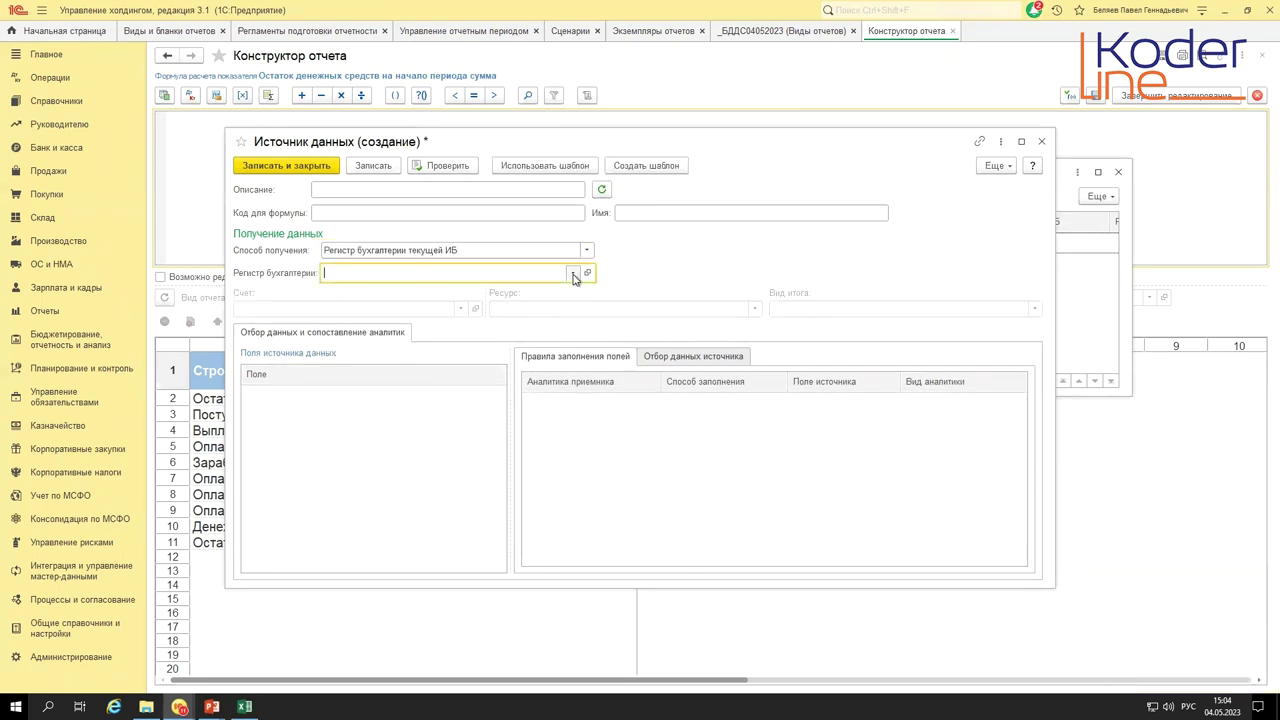
click(428, 299)
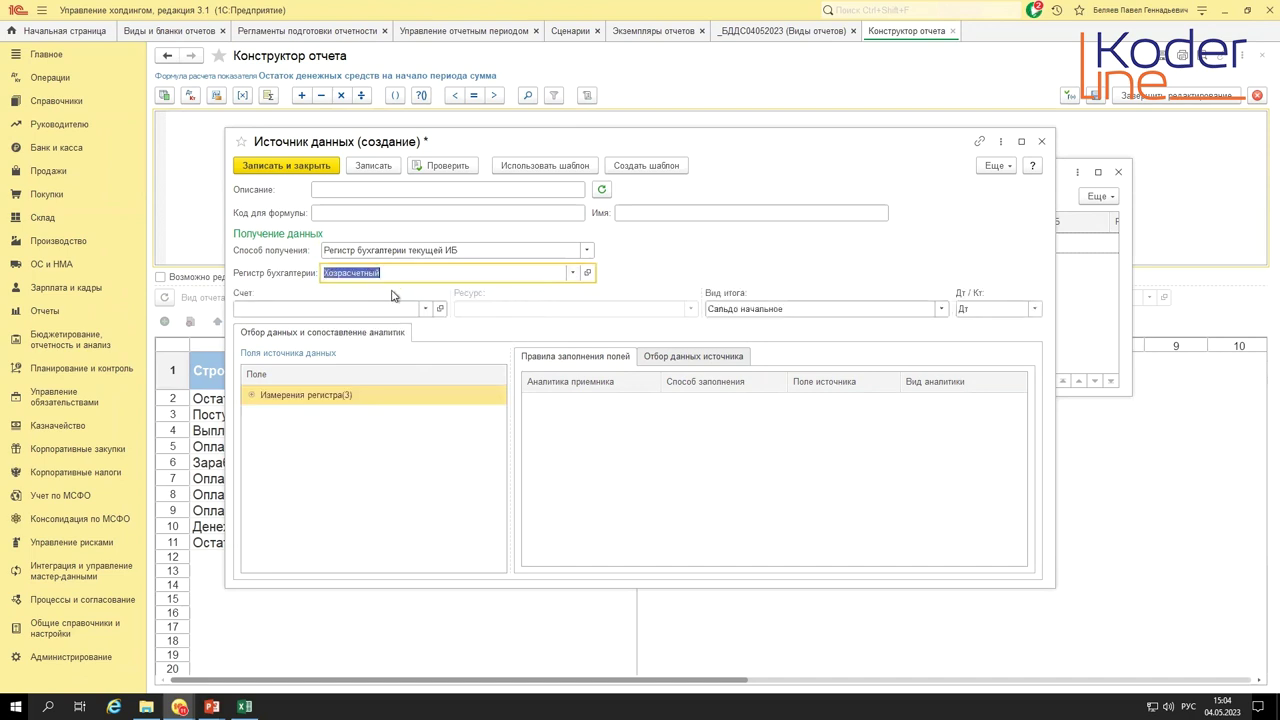
- Set the new data source to account 51 with total type Сальдо начальное on the Дт side
click(408, 309)
text(51)
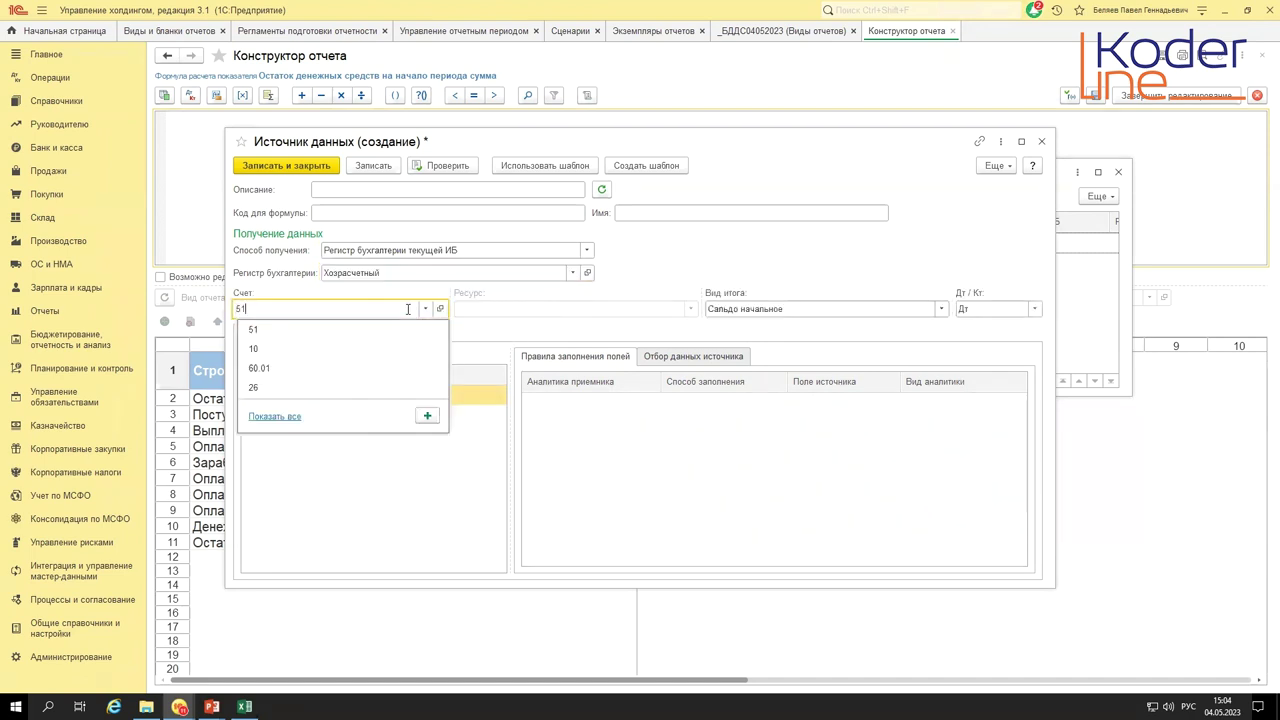
click(408, 331)
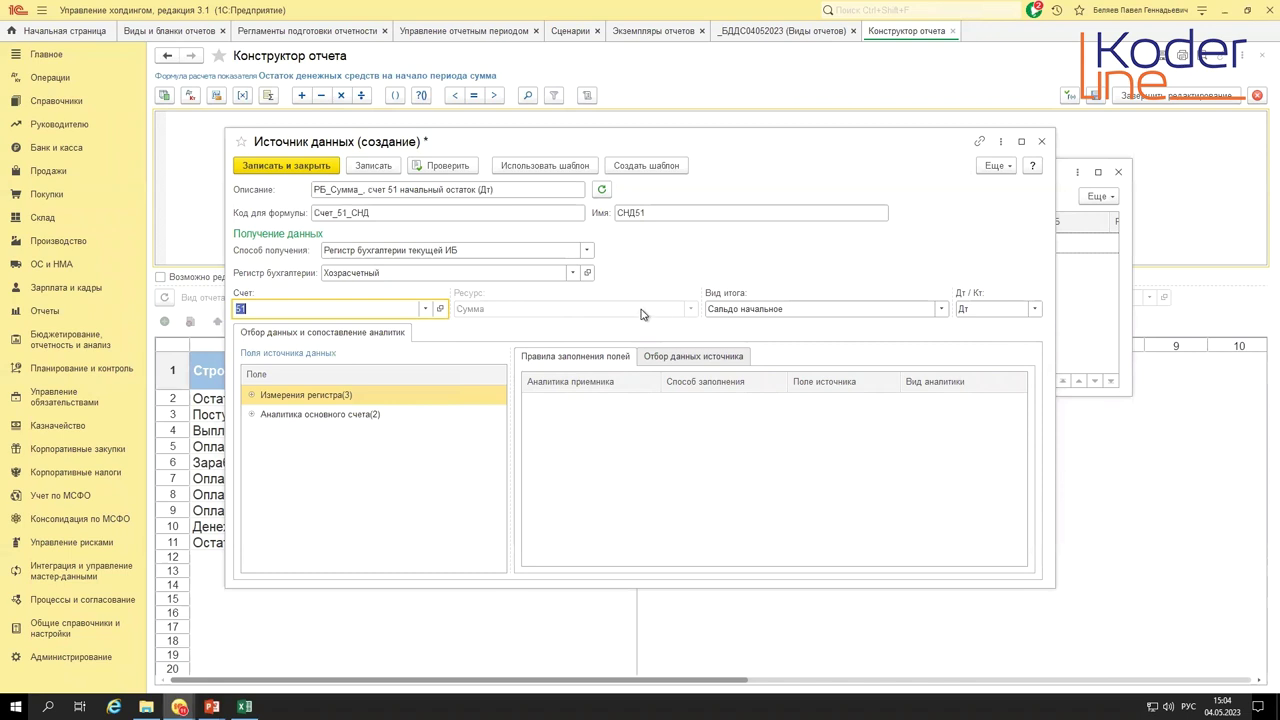
click(738, 310)
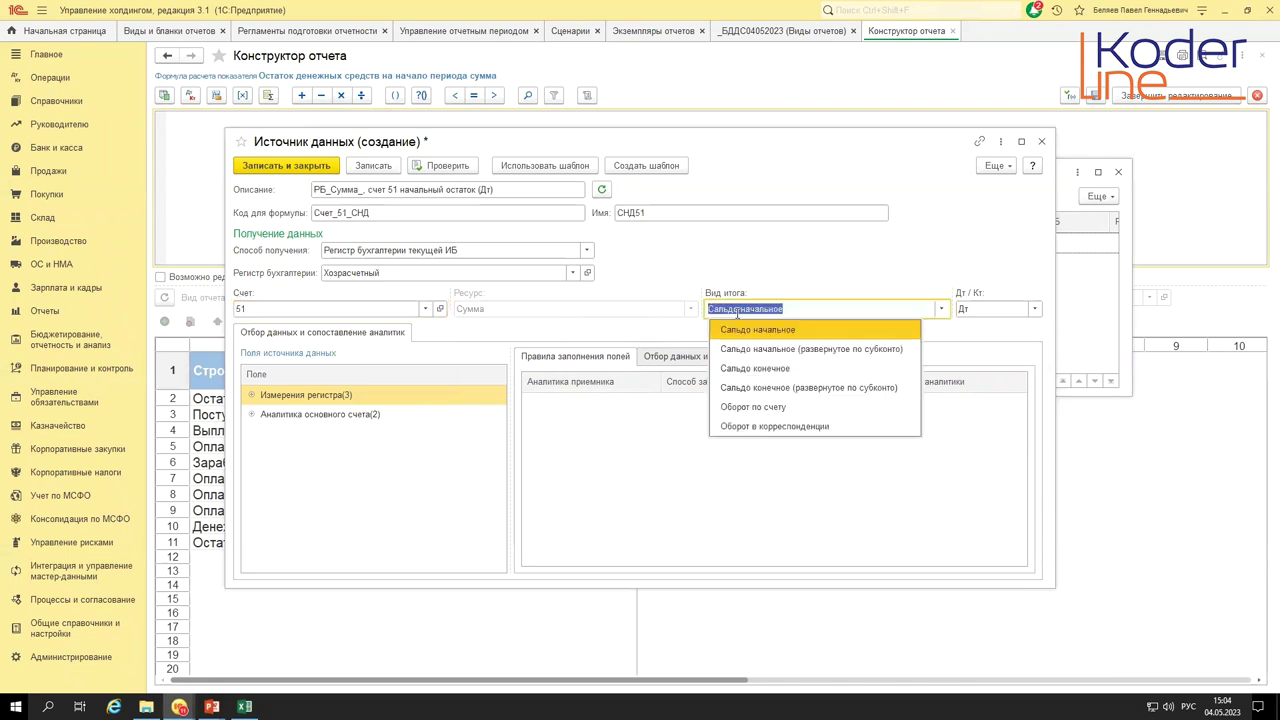
click(808, 331)
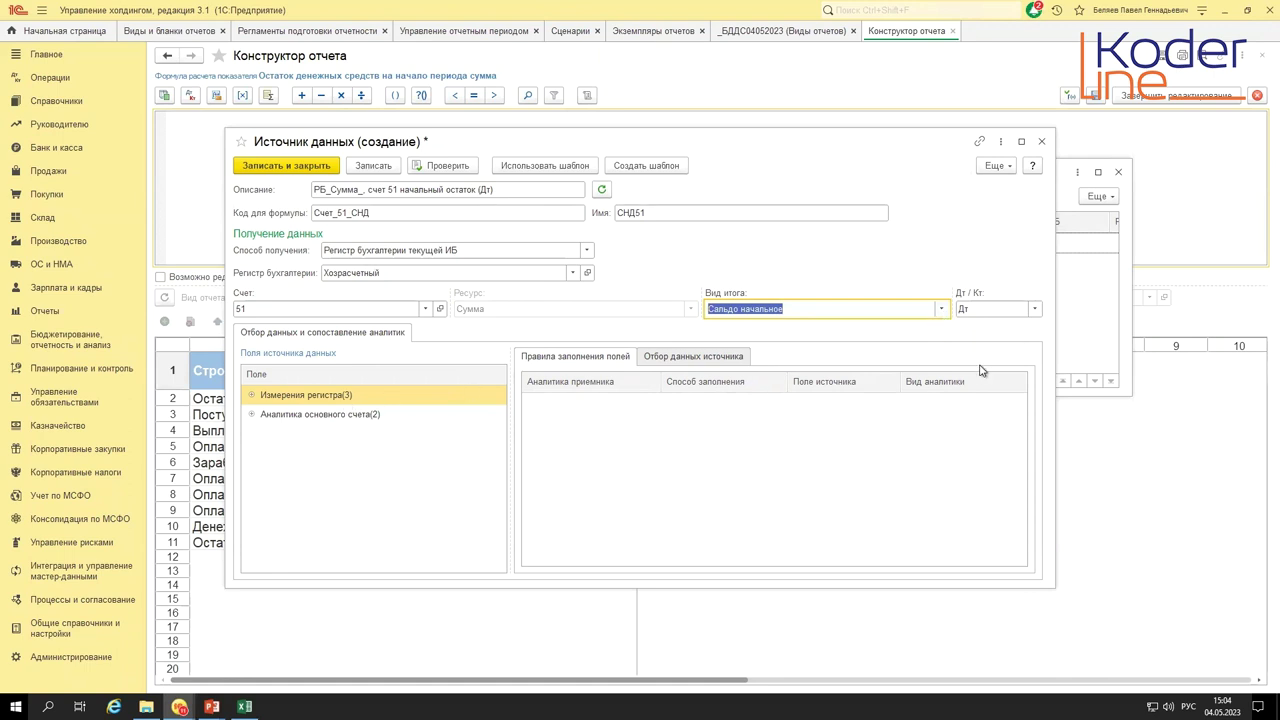
click(1035, 310)
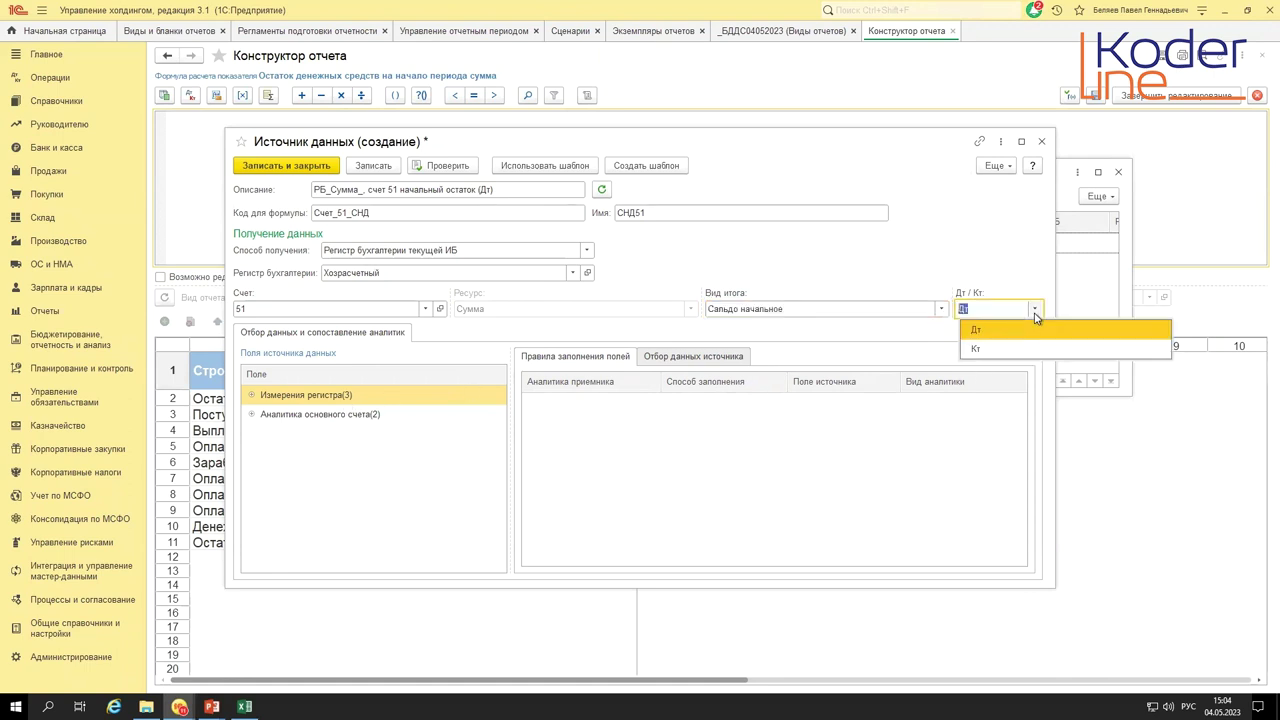
click(1035, 314)
- Examine the source data filter and the account 51 analytics for bank accounts and cash flow items
click(709, 362)
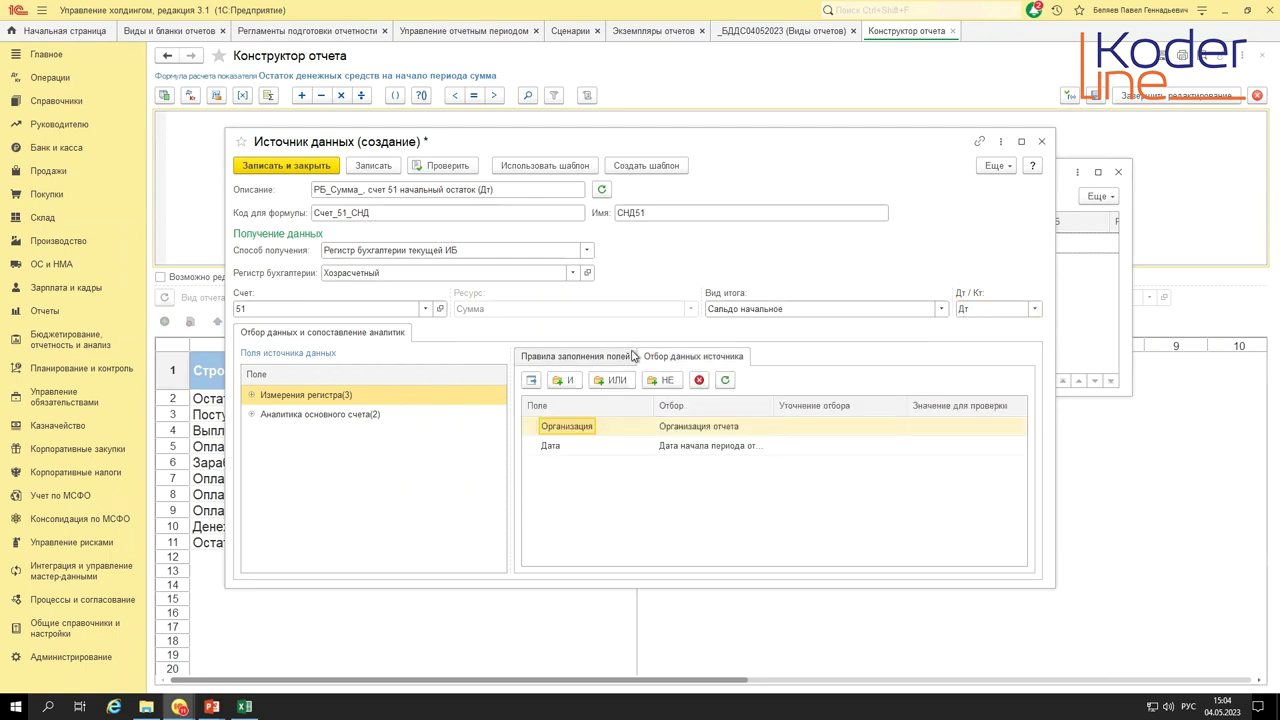
click(252, 414)
click(345, 437)
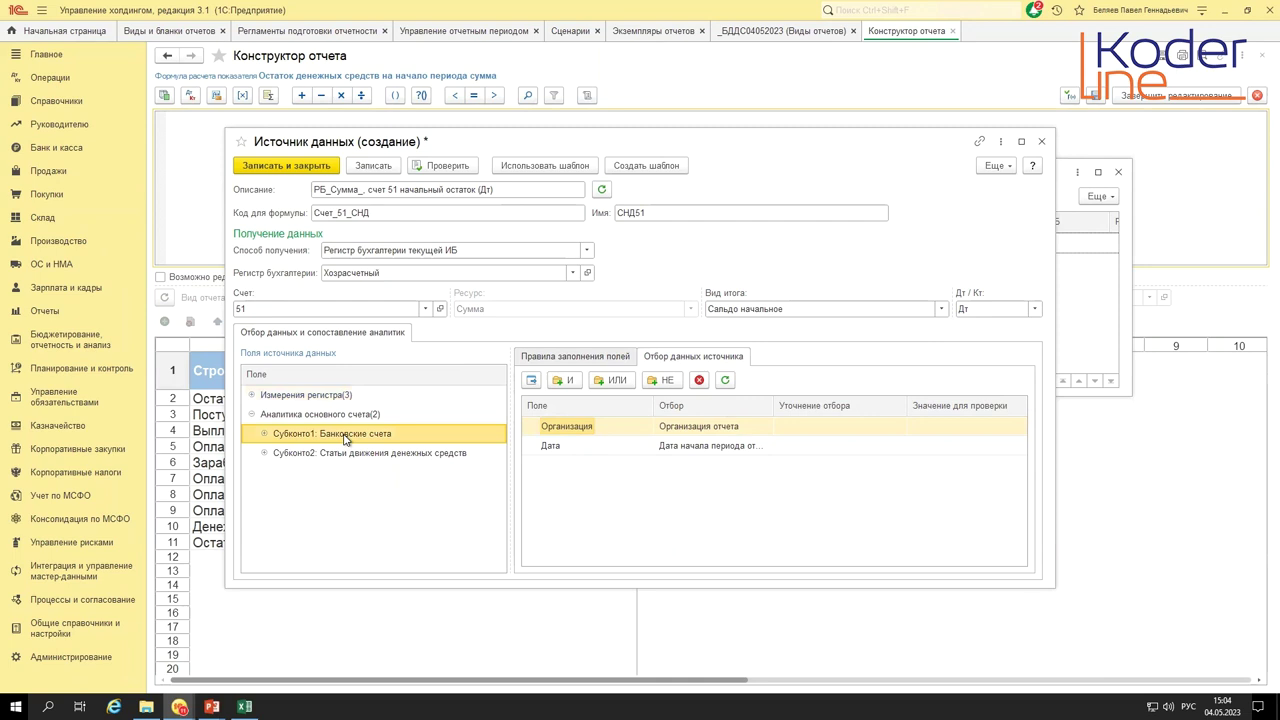
click(347, 452)
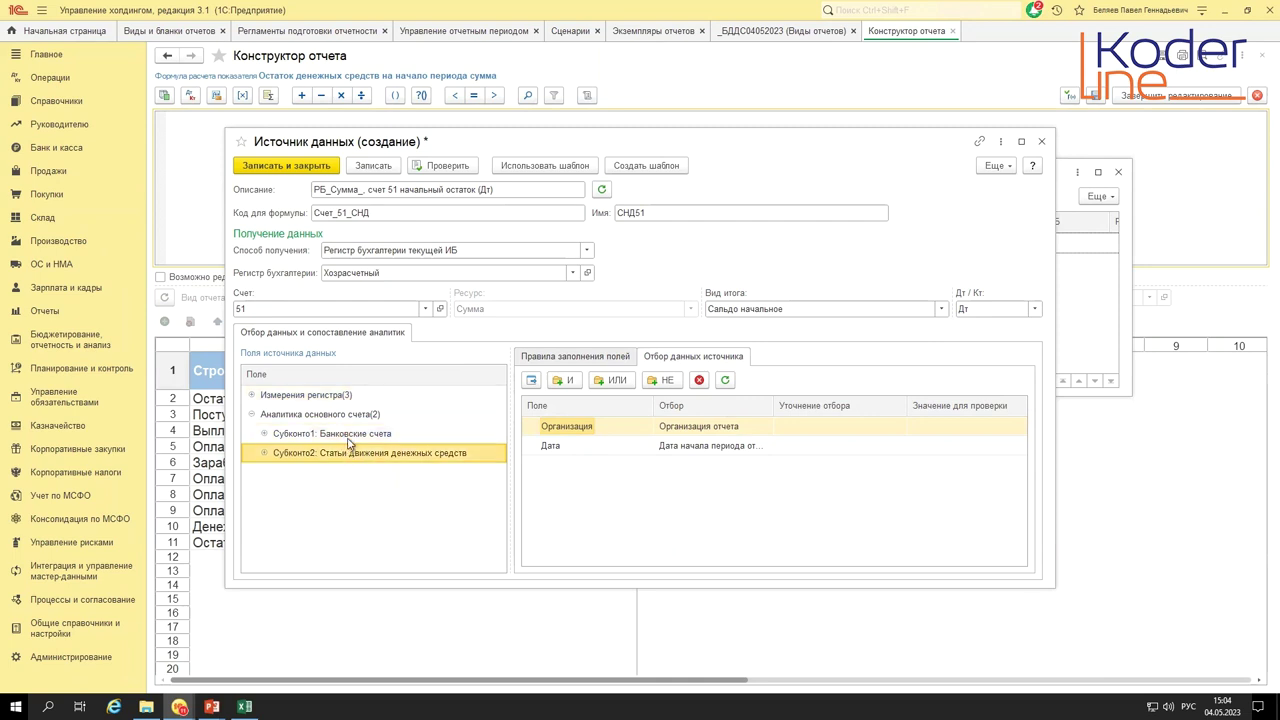
click(348, 438)
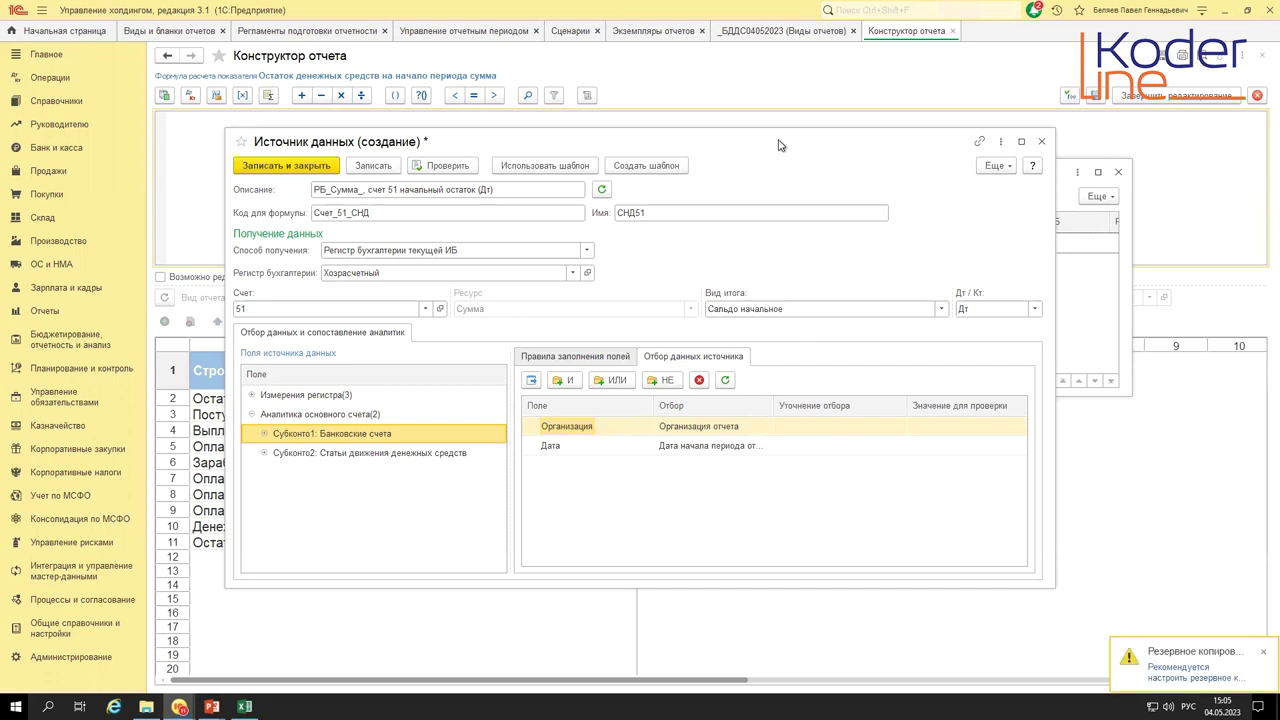
- Discard the new account 51 data source without saving and close the data sources list
drag(783, 145, 810, 127)
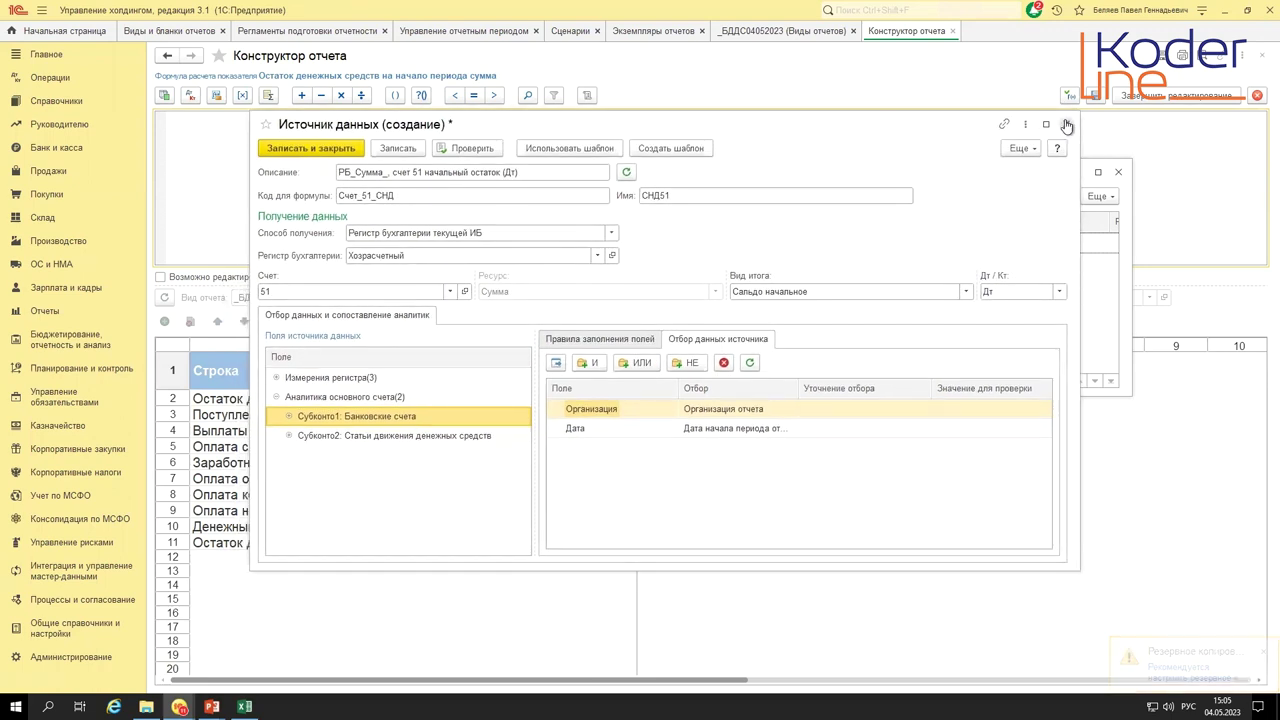
click(1065, 124)
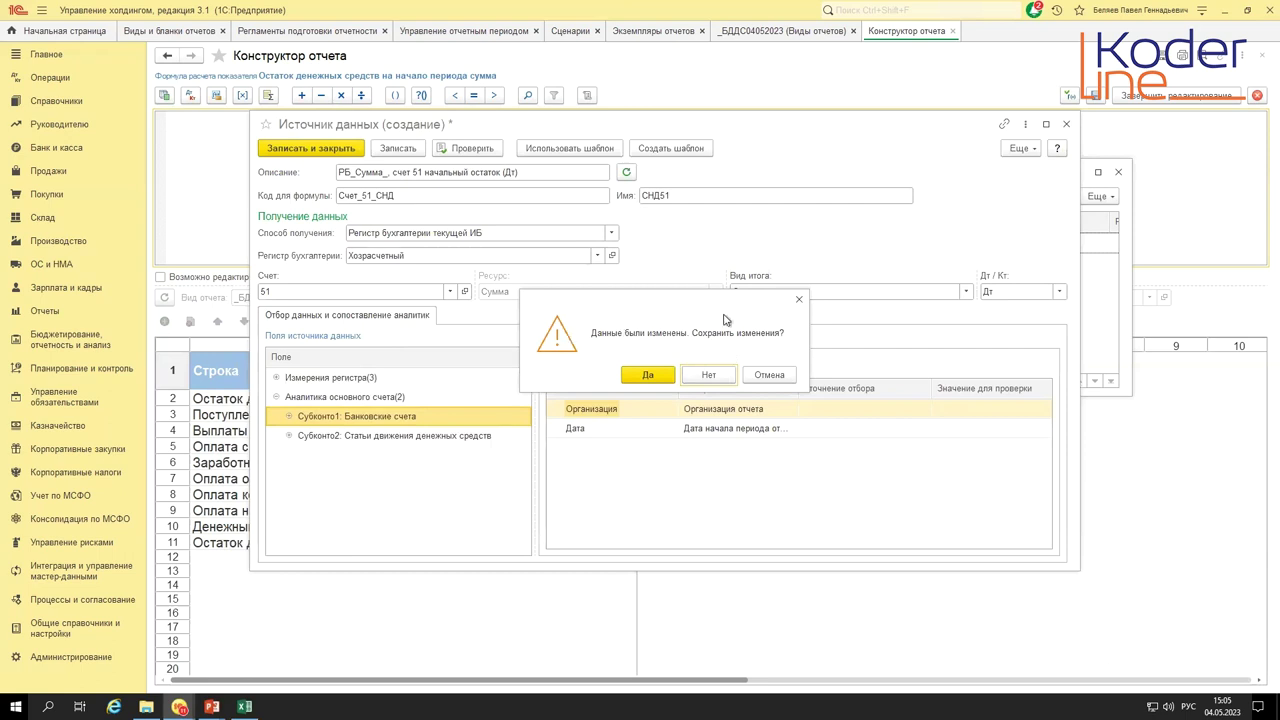
click(798, 300)
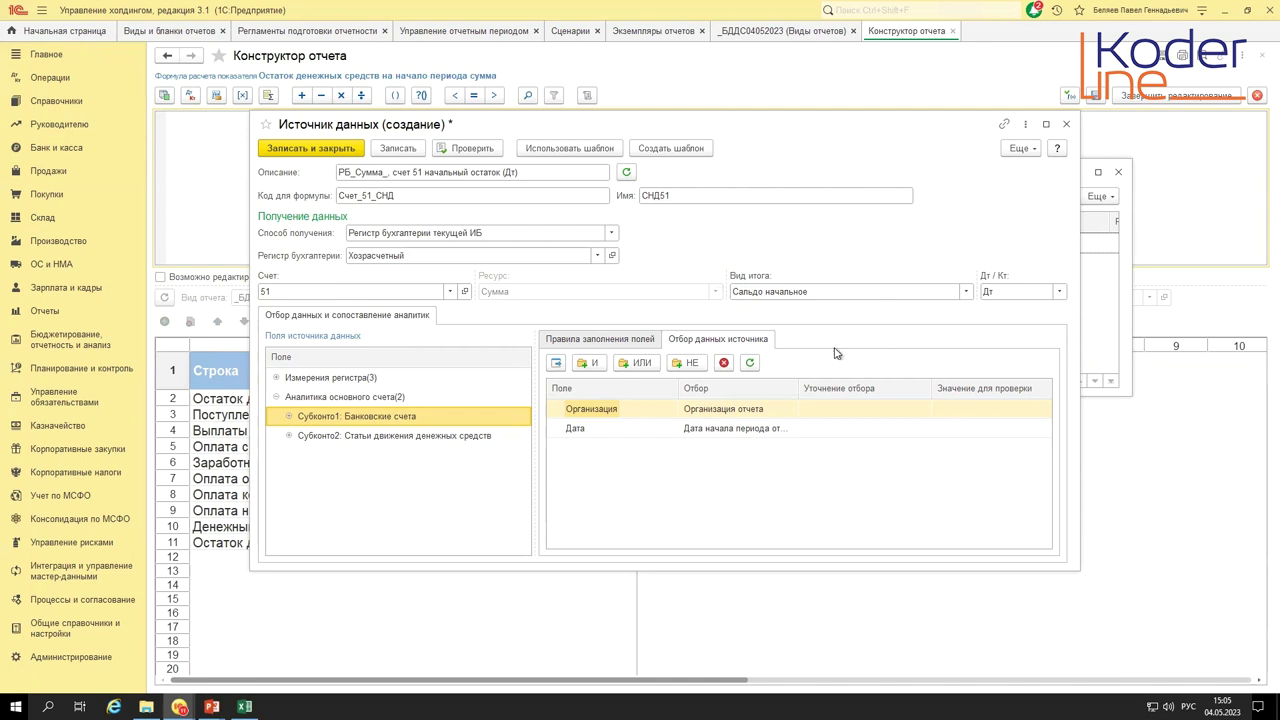
key(Escape)
click(706, 375)
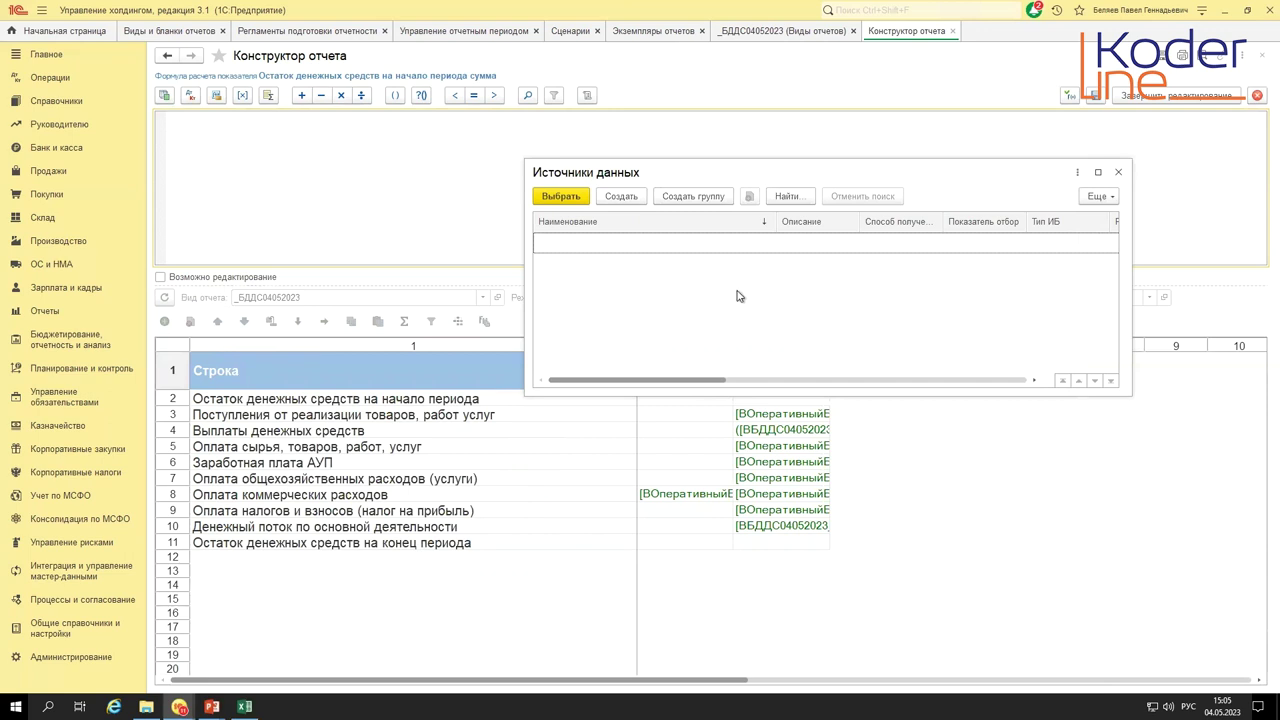
drag(736, 177, 724, 116)
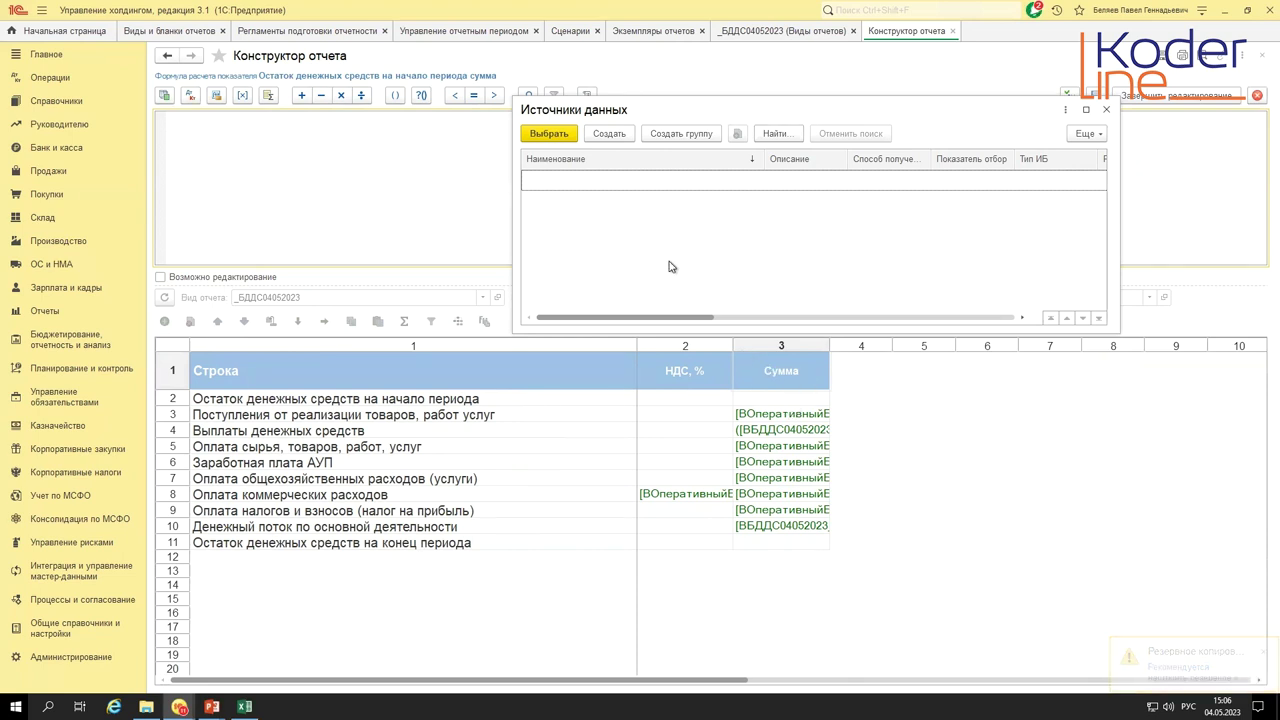
click(1106, 110)
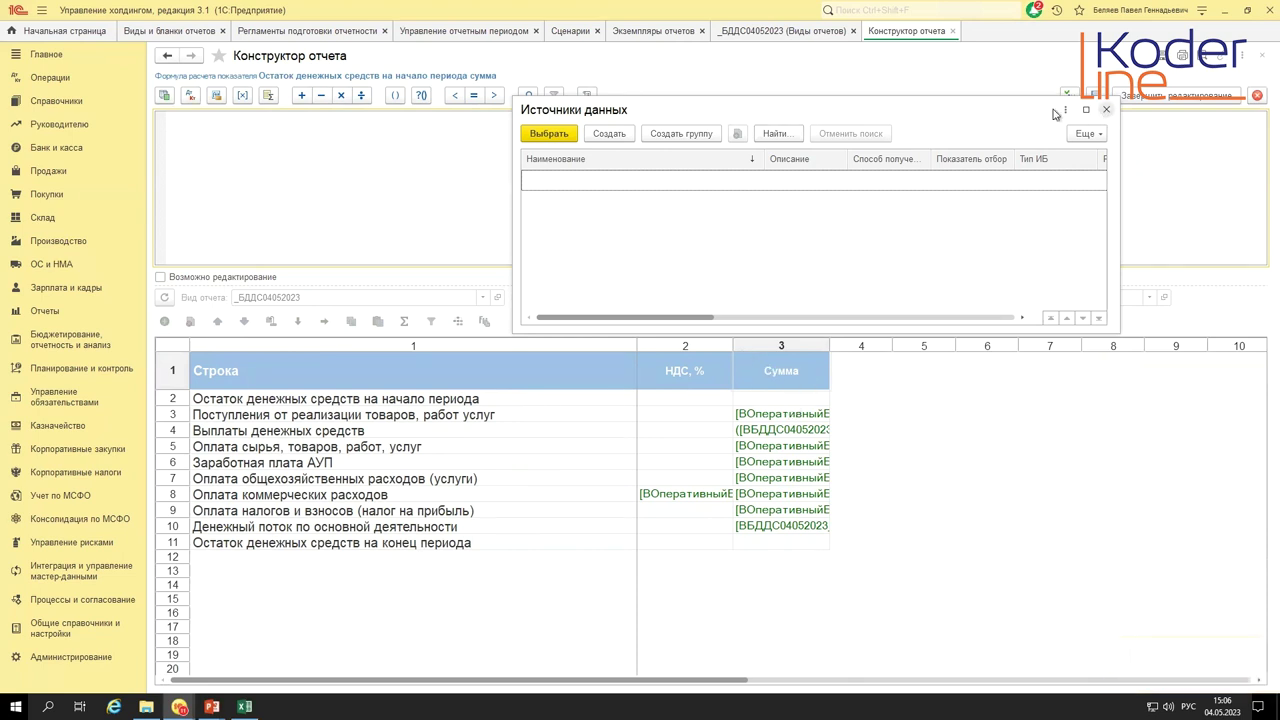
- Set the opening cash balance Сумма formula to the _БДДС04052023 indicator Остаток денежных средств на конец периода Сумма
click(166, 96)
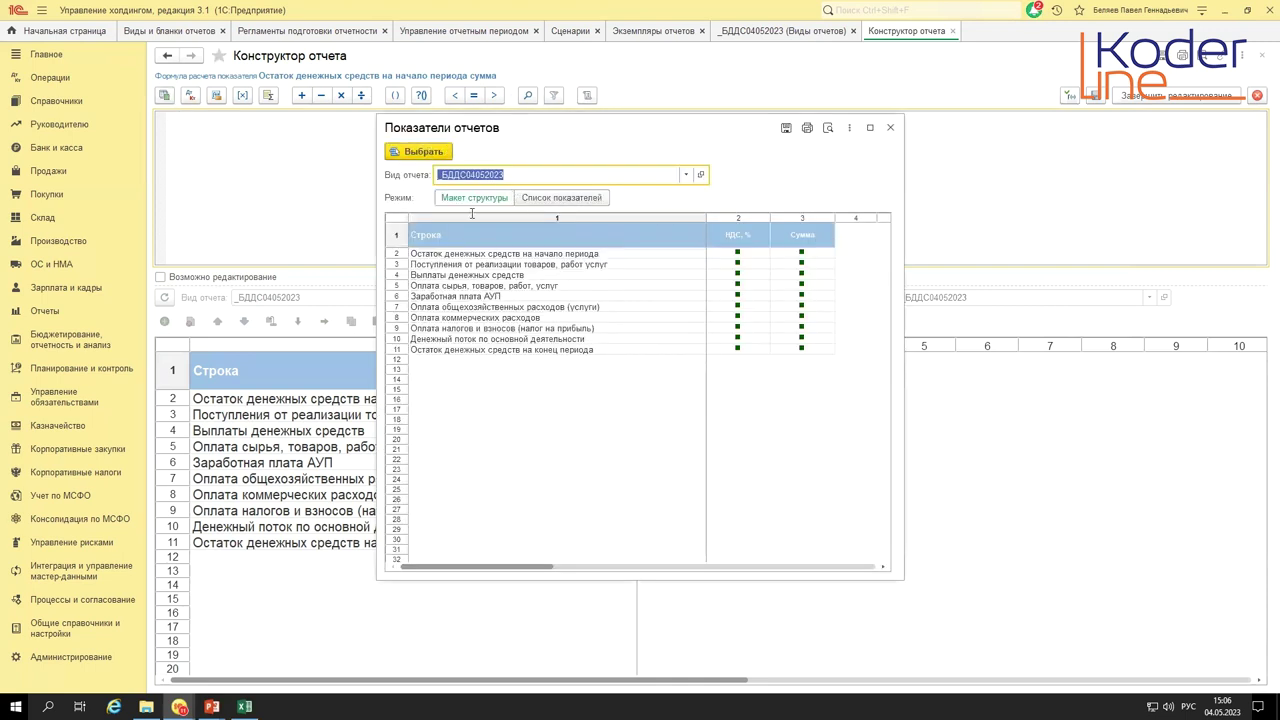
double_click(782, 348)
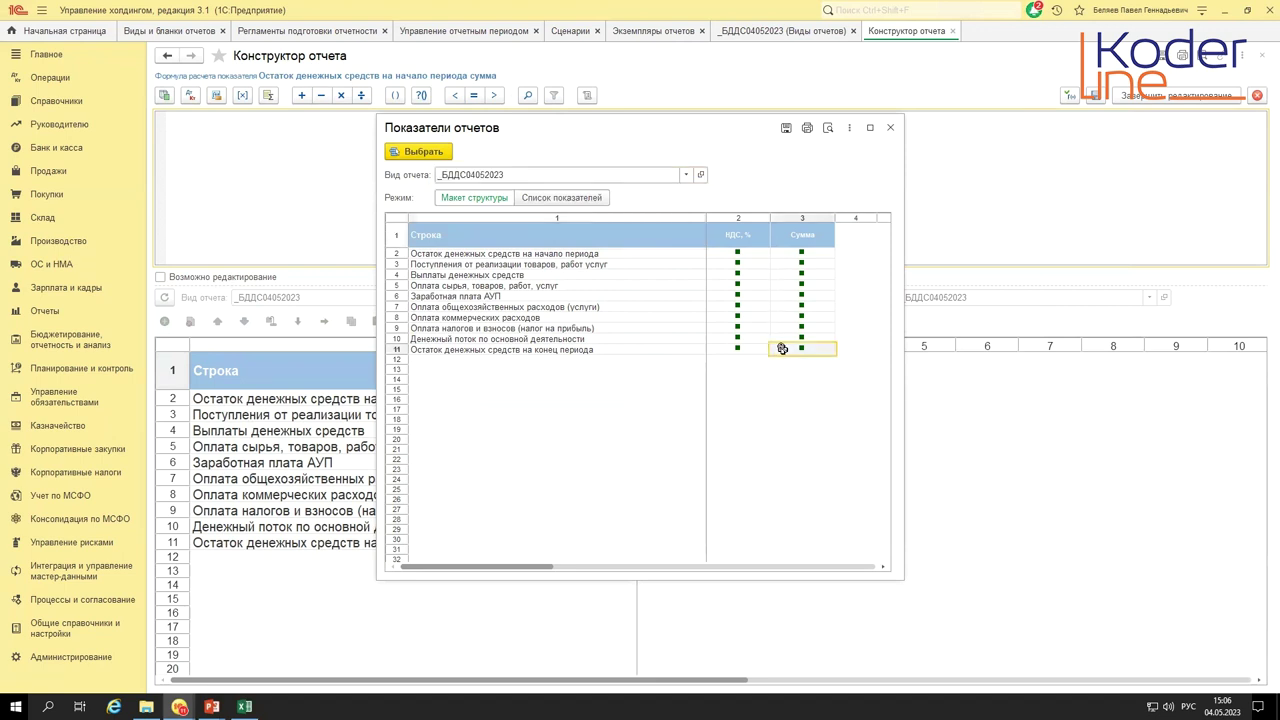
click(1095, 96)
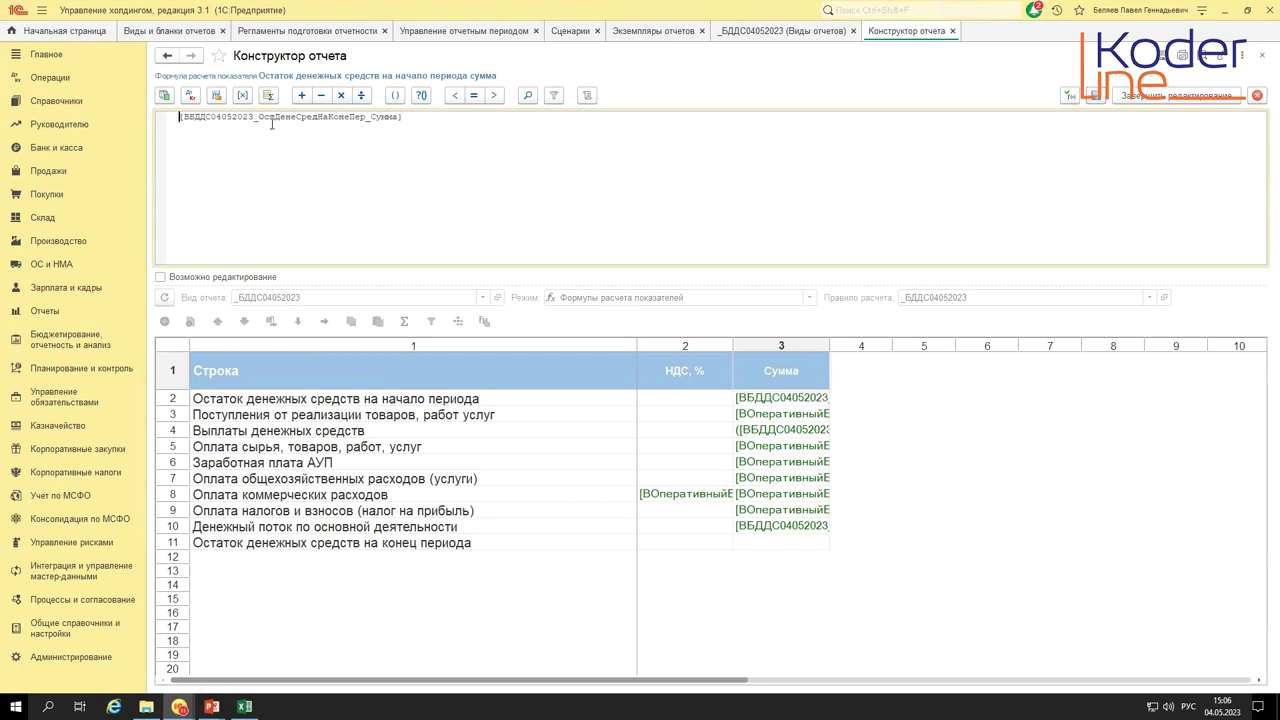
- Set the closing balance operand's Версия.ПериодОтчета filter to Период отчета со сдвигом with shift -1, save it, and finish editing the formula
click(215, 95)
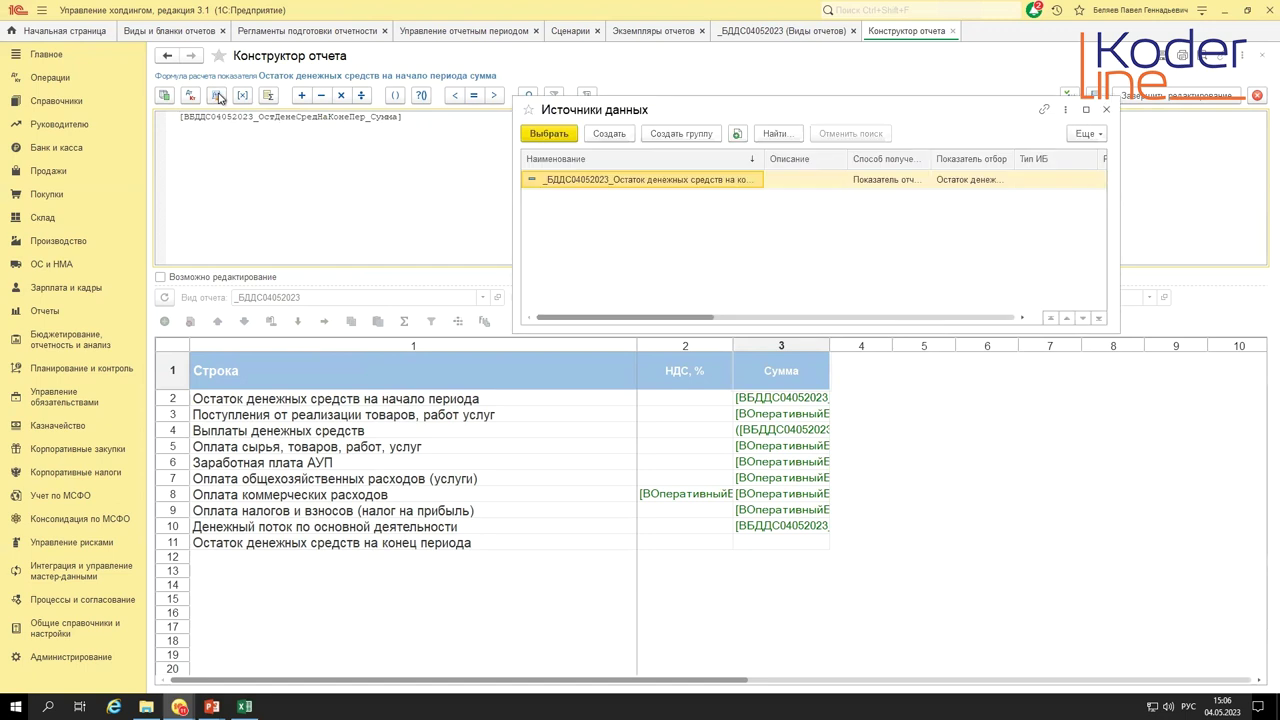
right_click(679, 180)
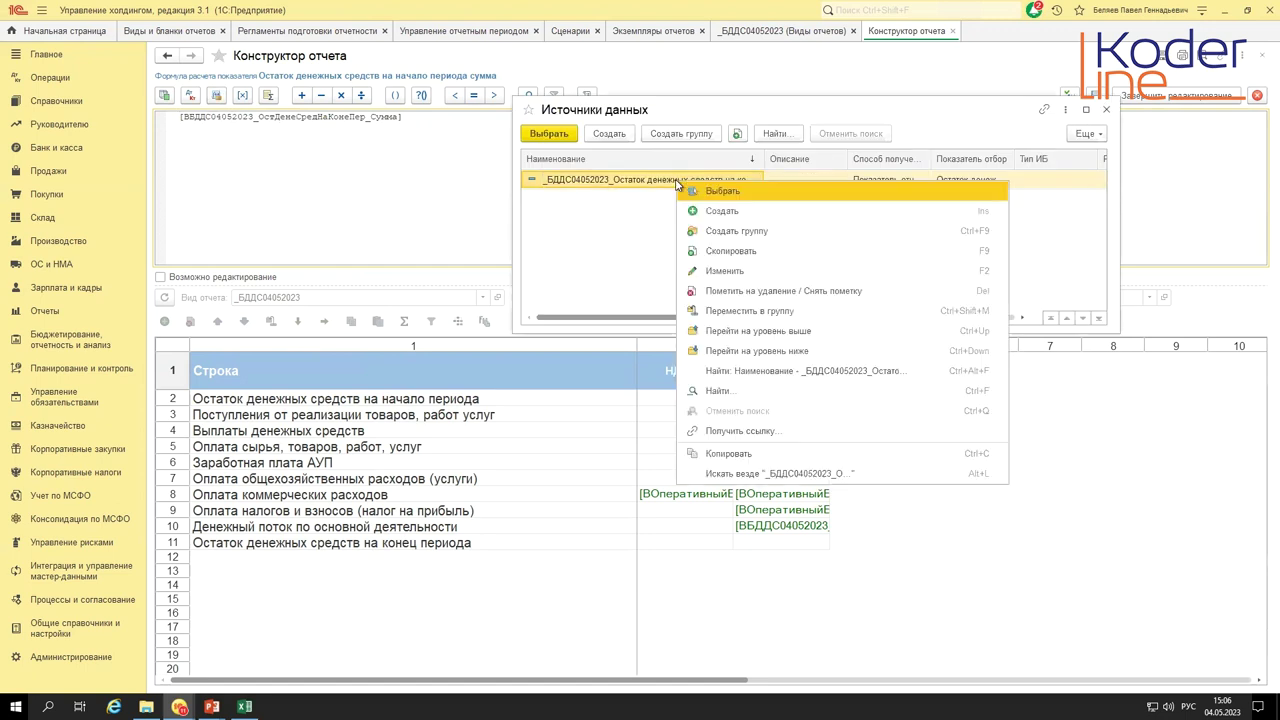
click(732, 270)
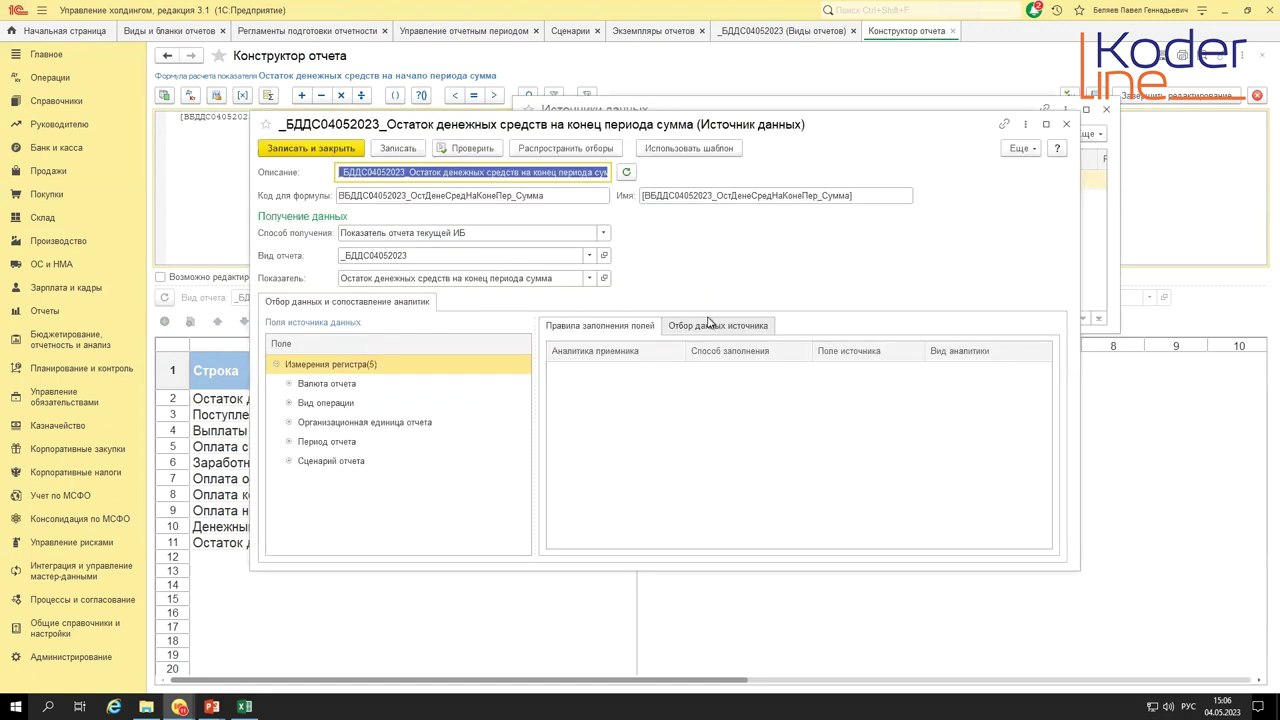
click(689, 326)
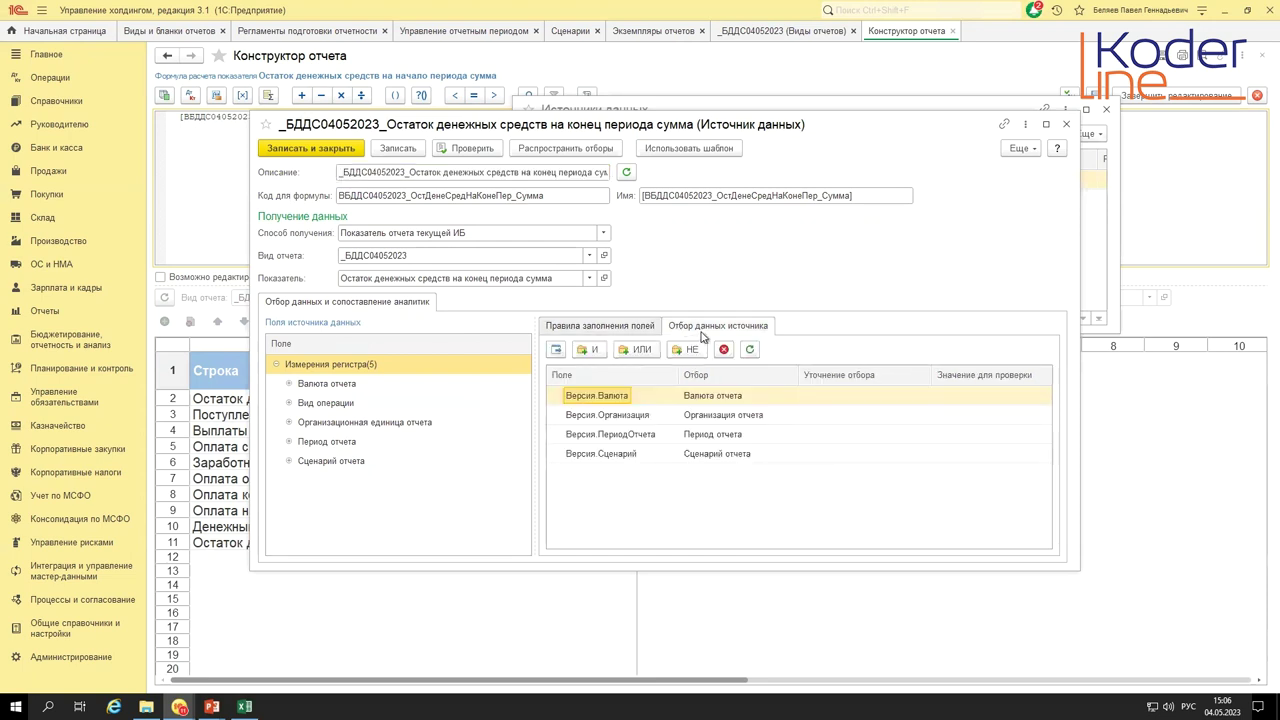
click(724, 434)
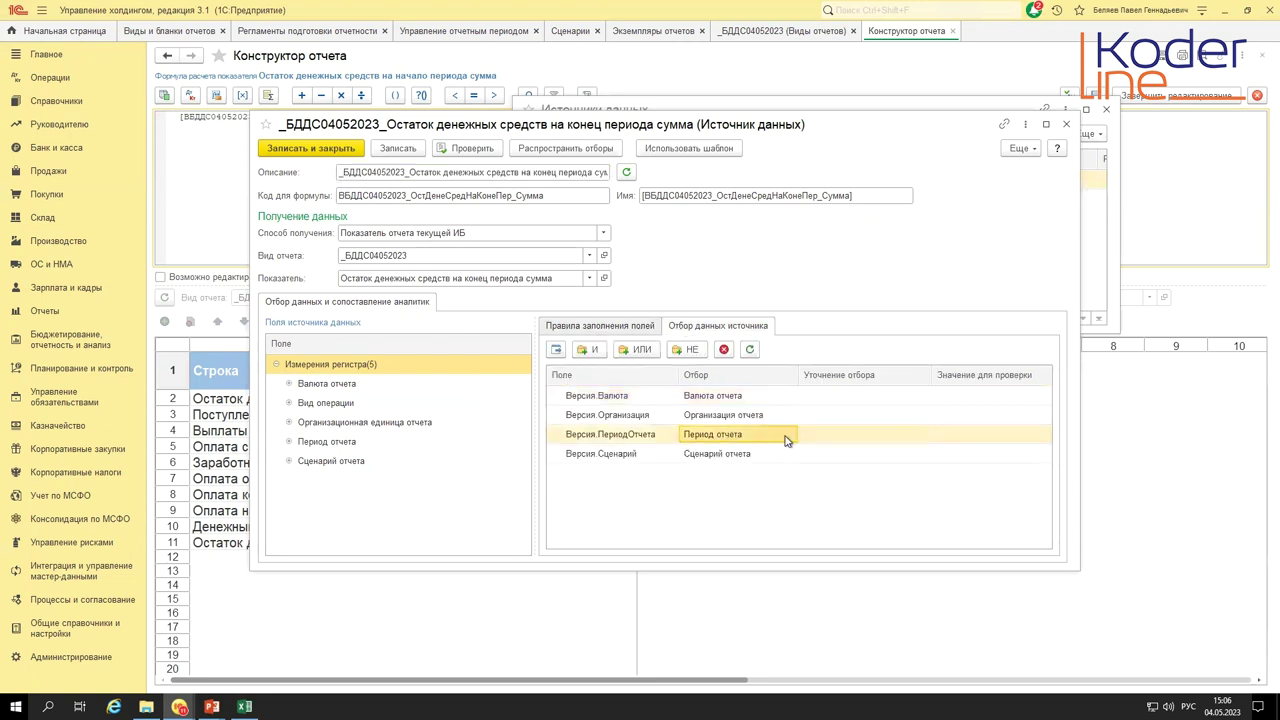
click(785, 440)
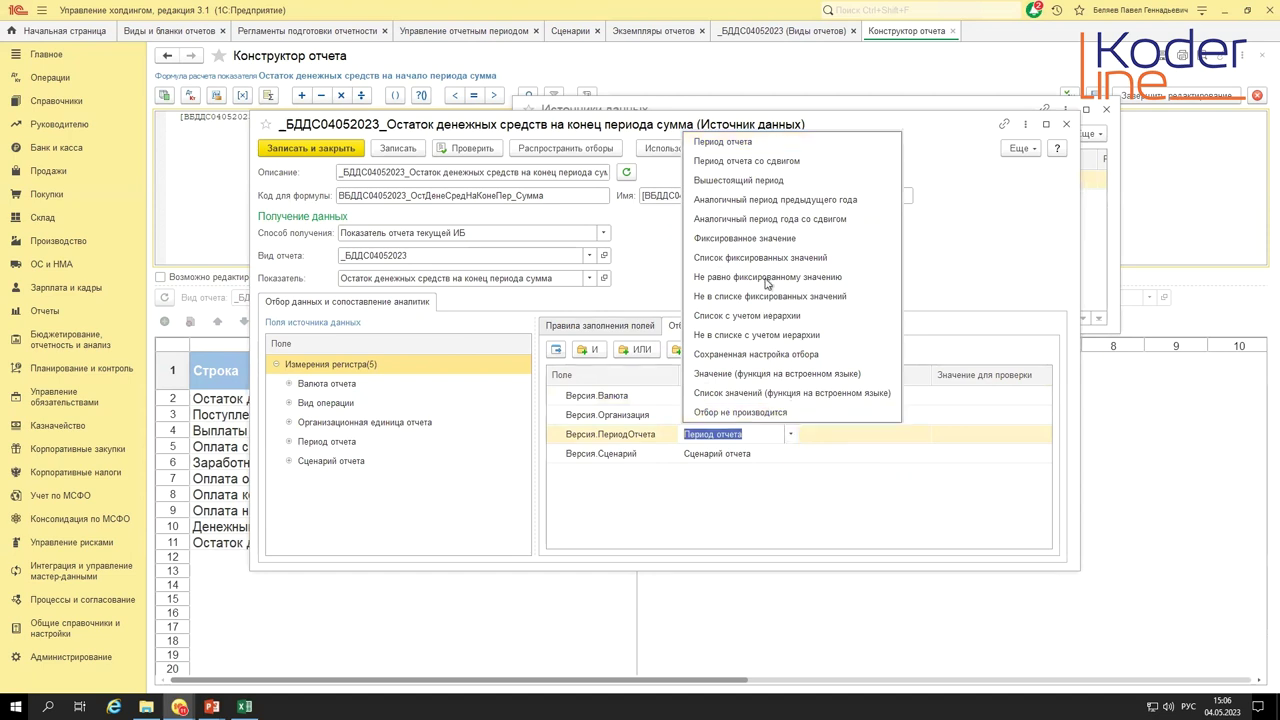
click(803, 161)
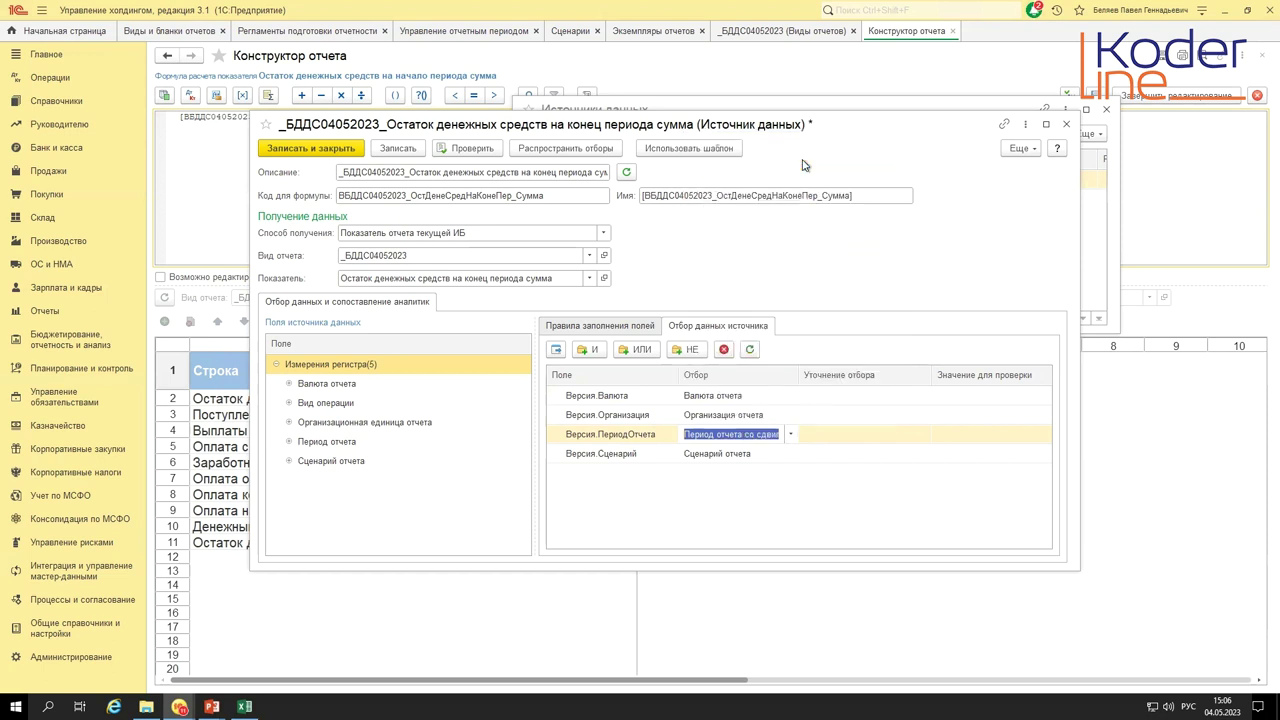
click(862, 434)
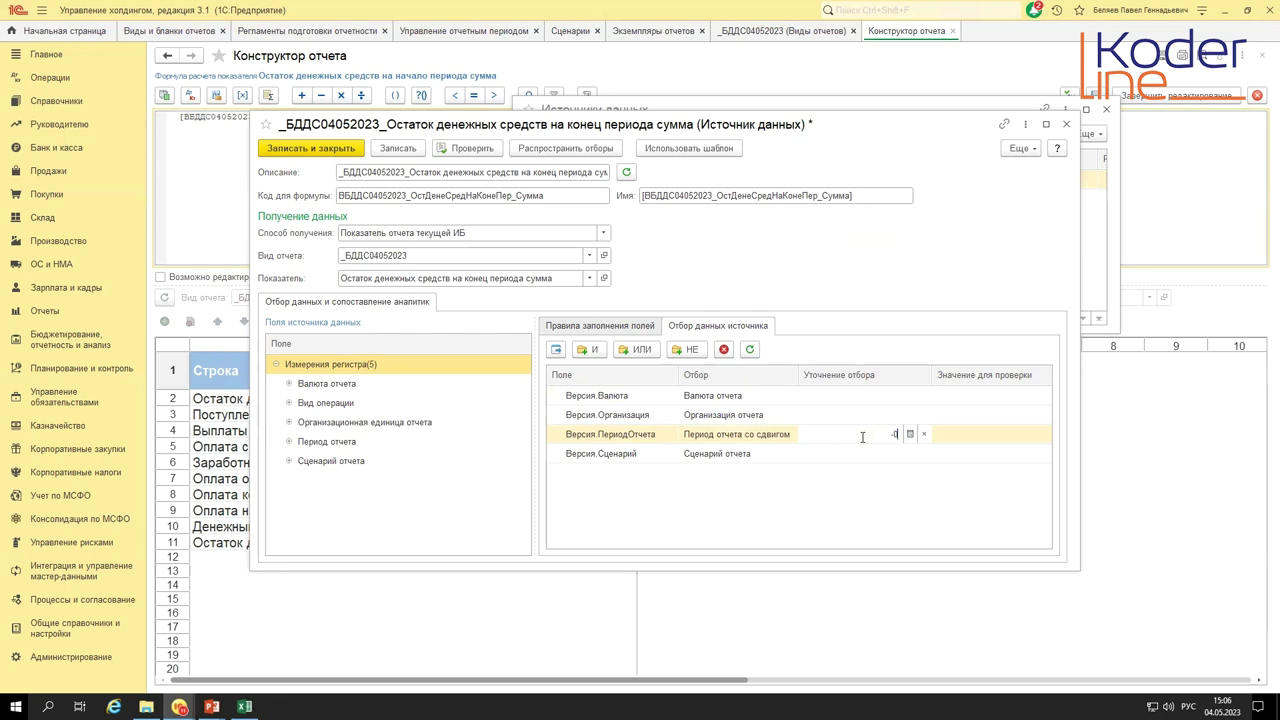
click(806, 510)
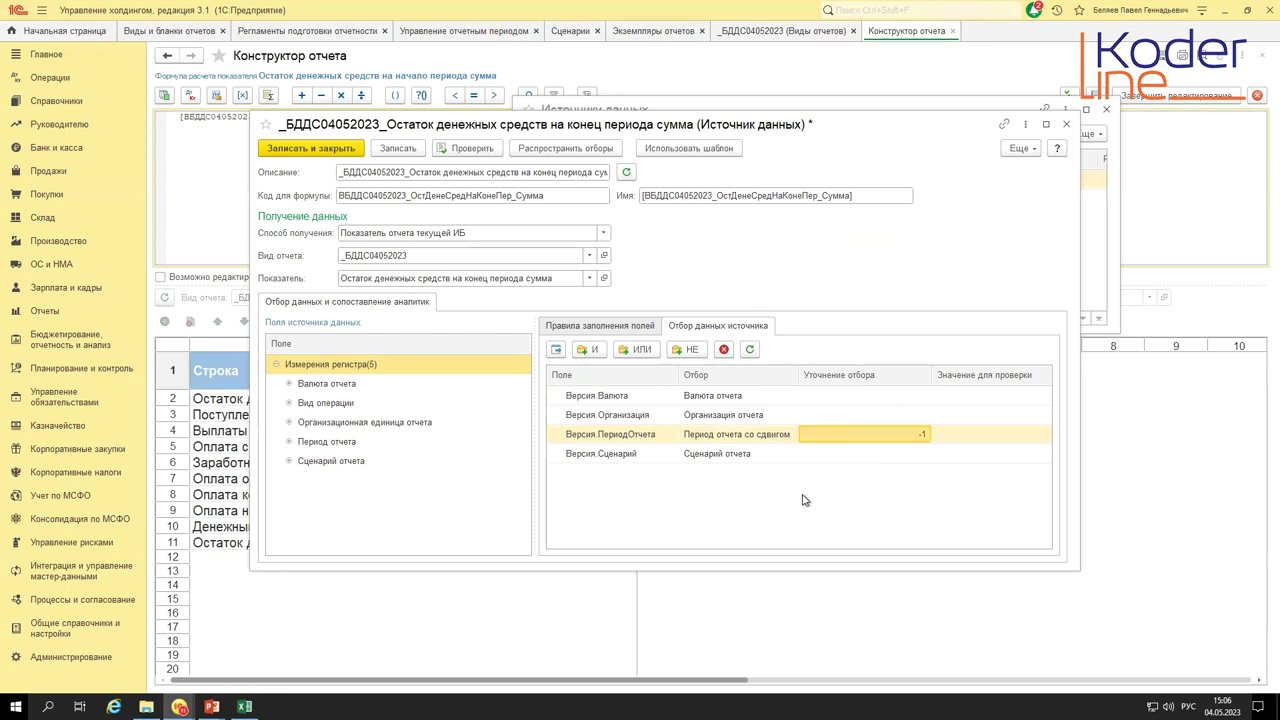
click(311, 149)
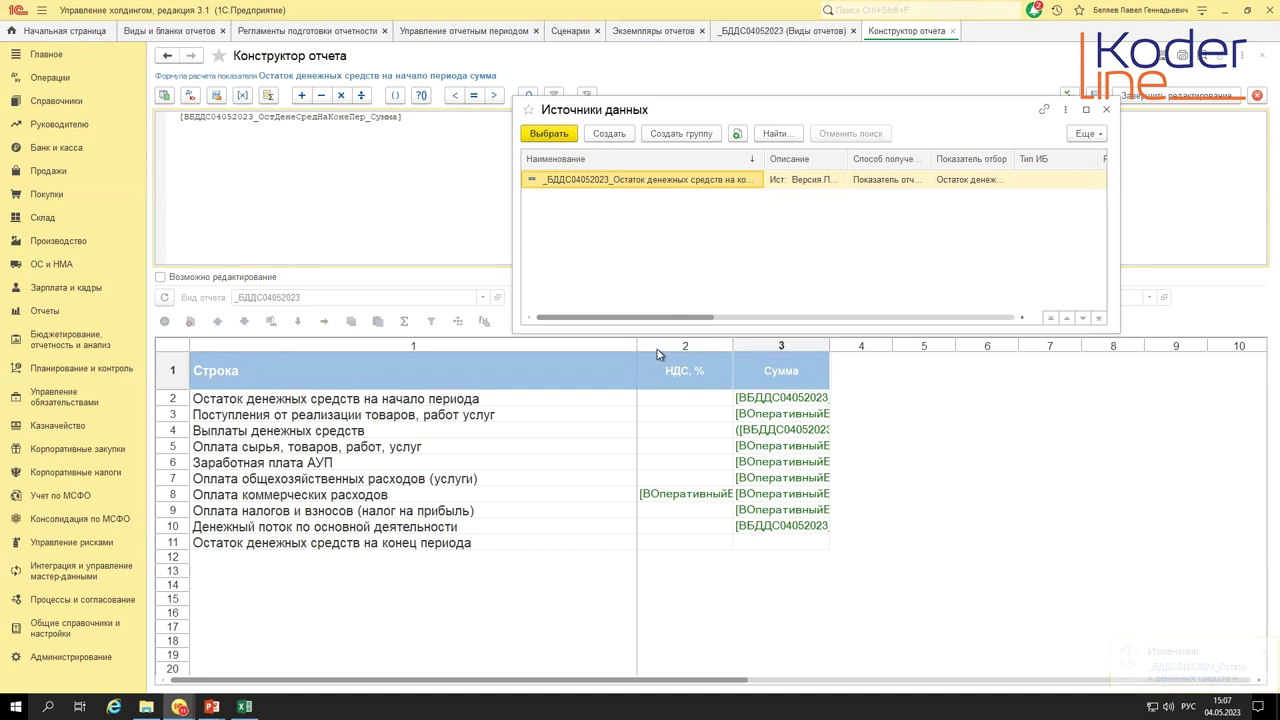
click(1105, 110)
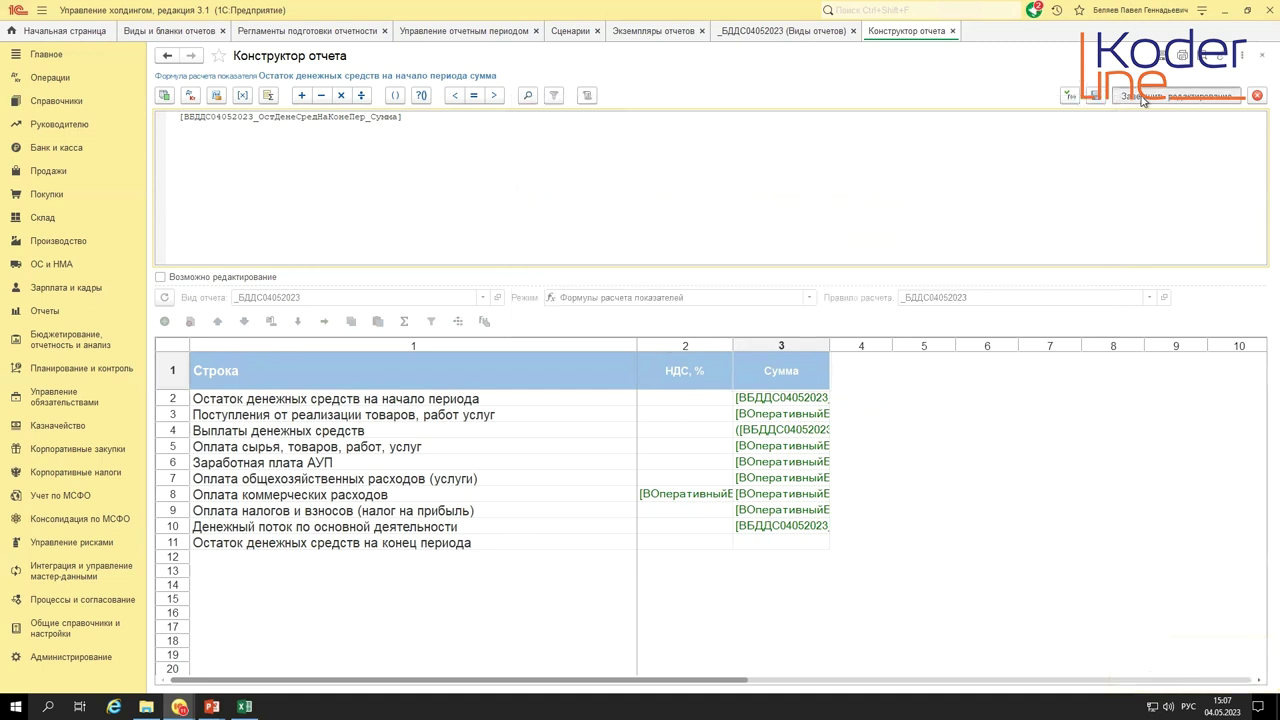
click(1145, 96)
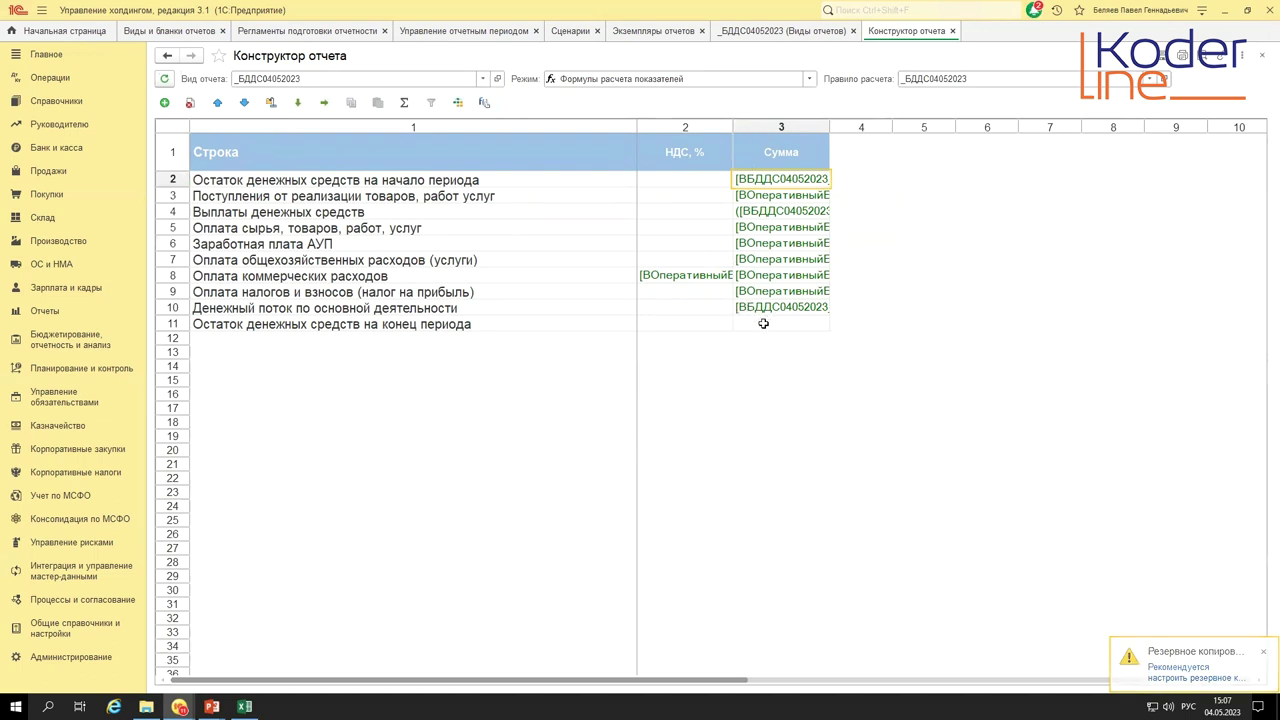
- Set the closing cash balance Сумма formula to opening balance plus receipts from sales minus Выплаты денежных средств, and finish editing
double_click(763, 323)
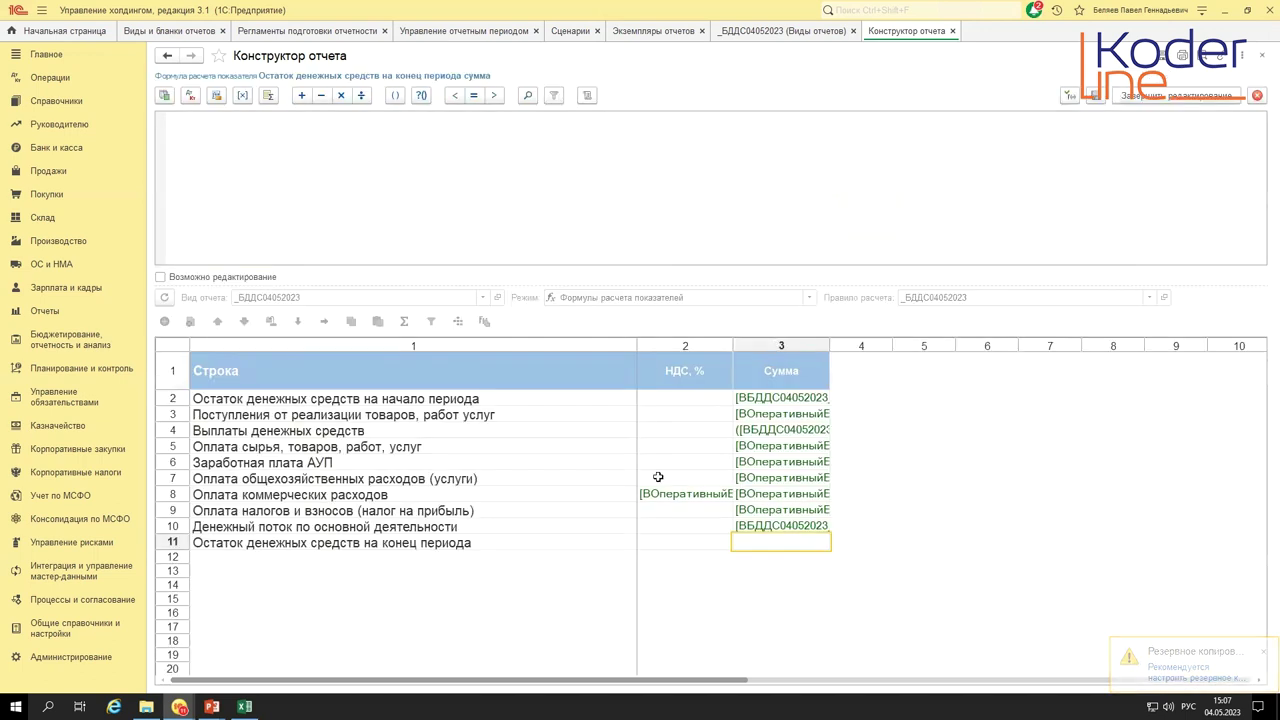
click(762, 399)
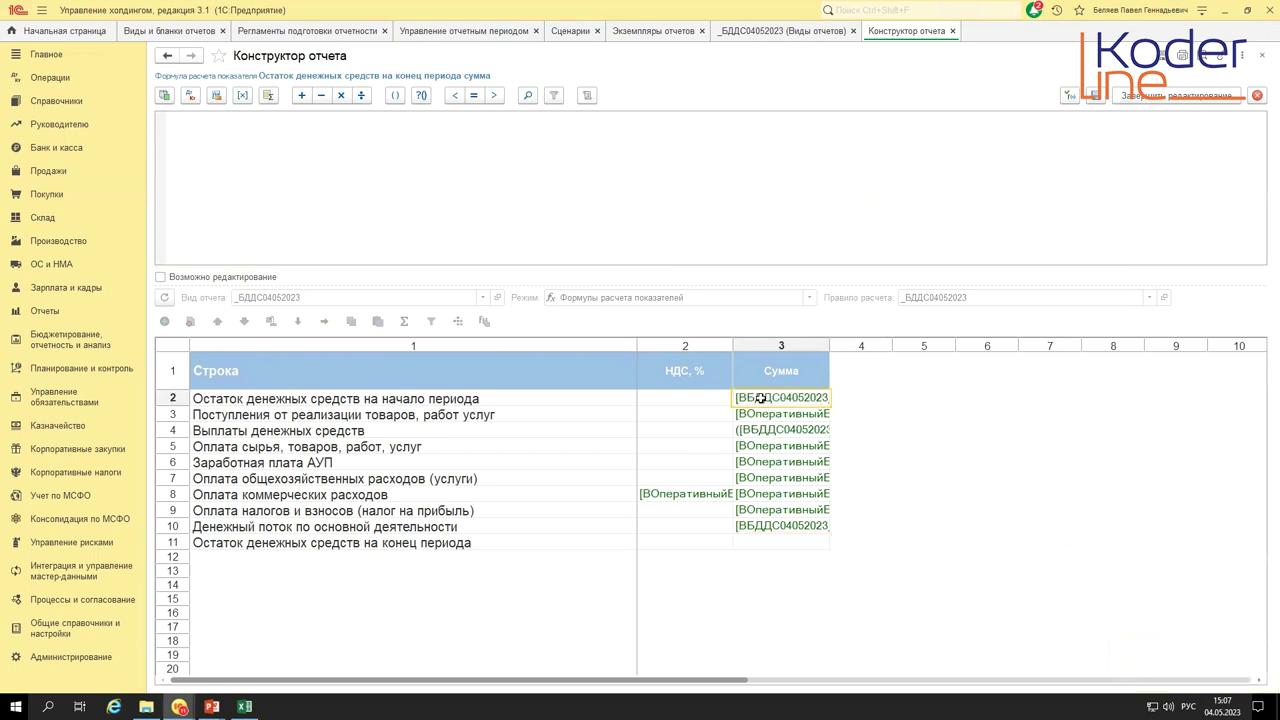
double_click(762, 398)
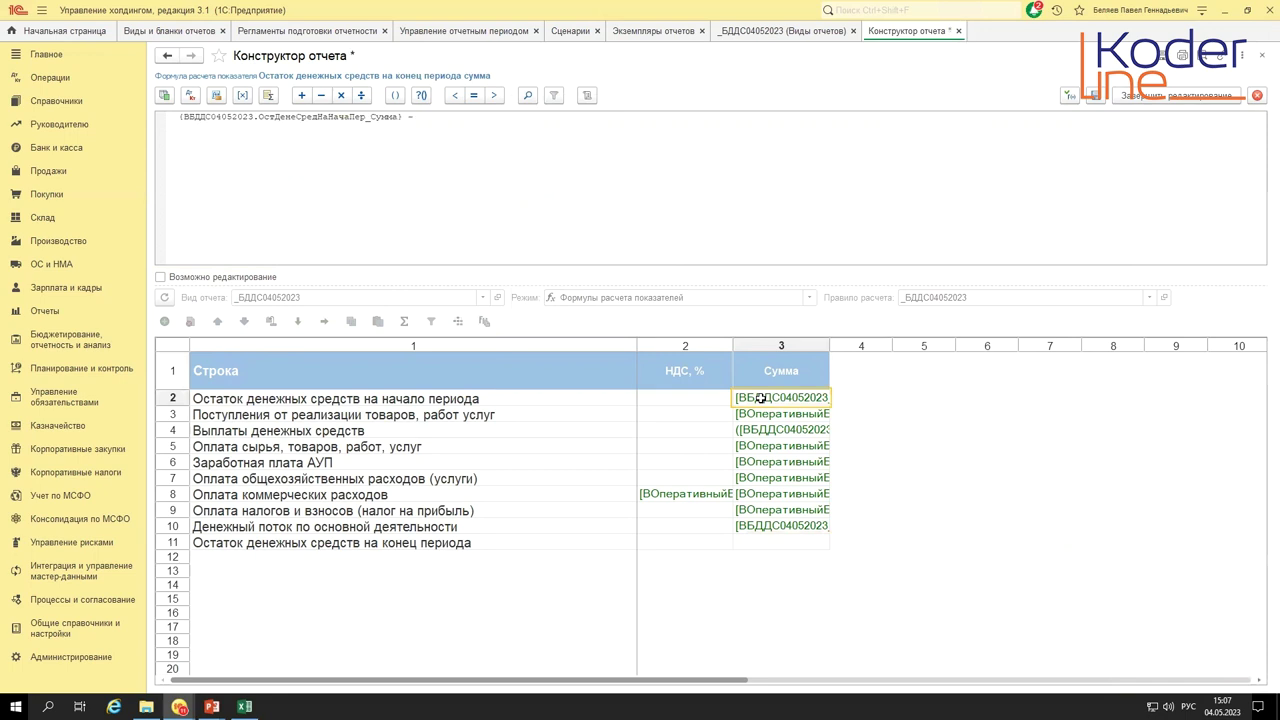
double_click(762, 398)
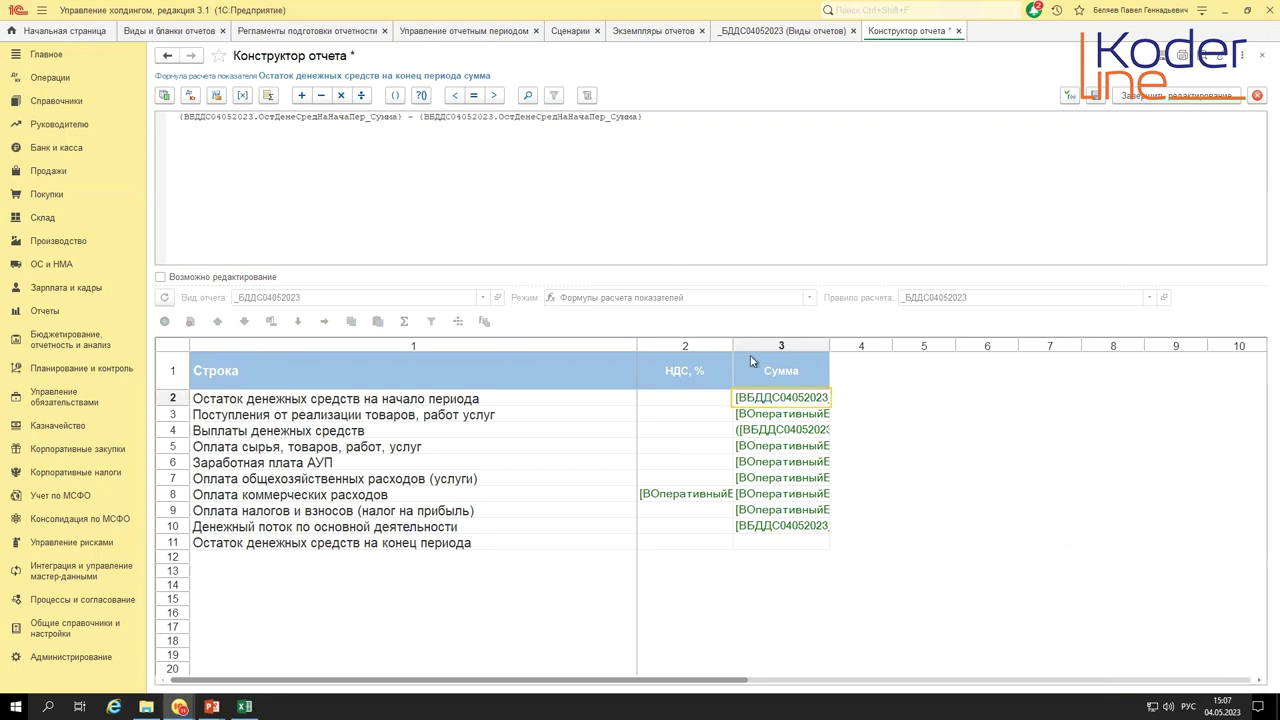
drag(676, 117, 404, 125)
key(BackSpace)
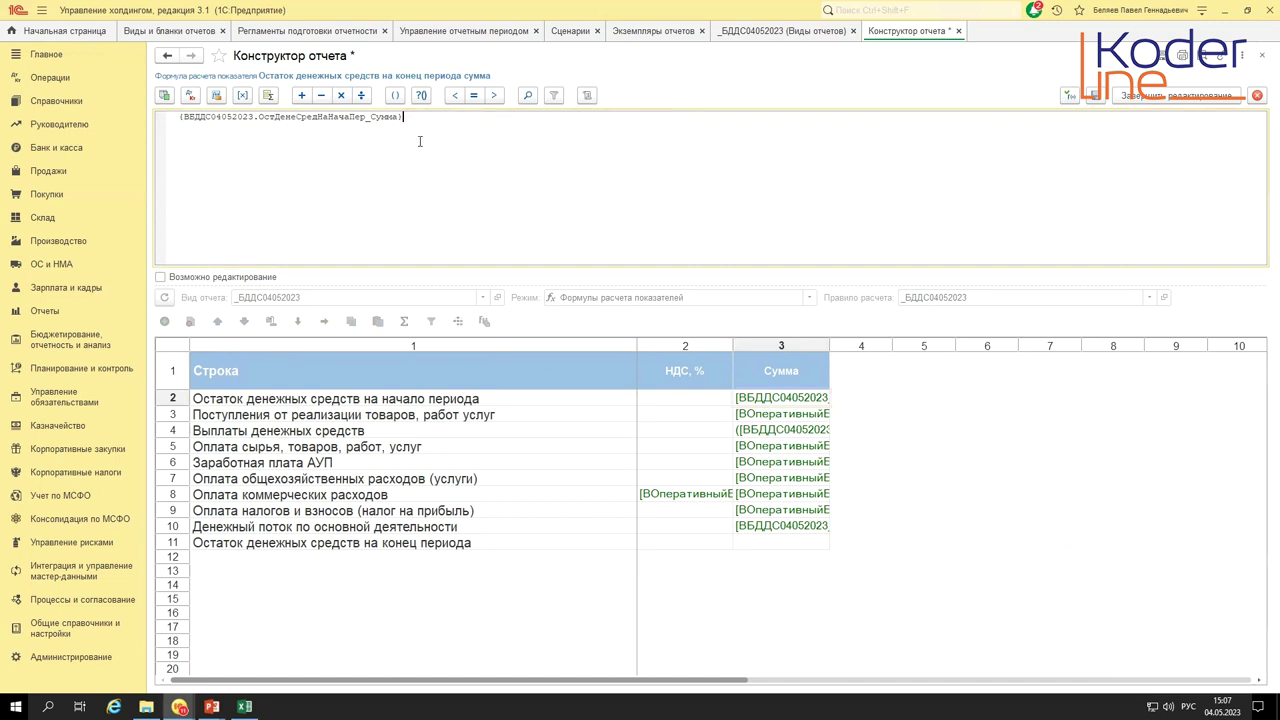
text(+)
double_click(760, 414)
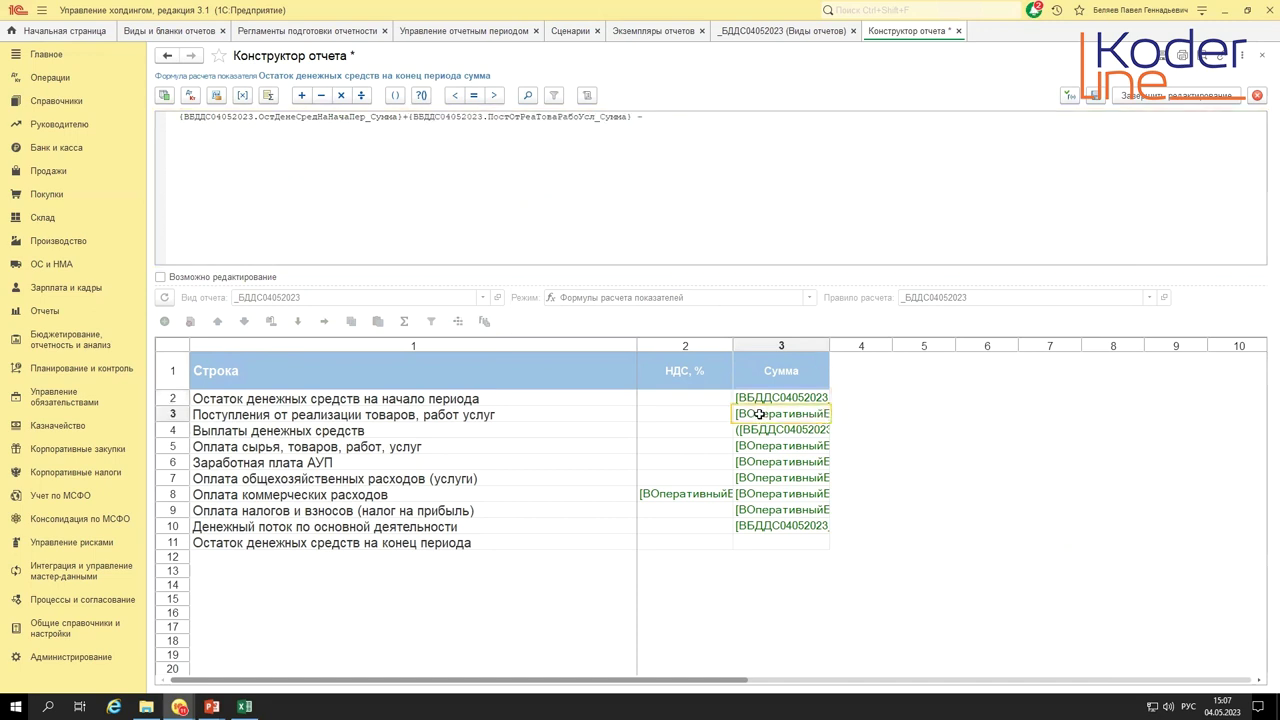
double_click(755, 430)
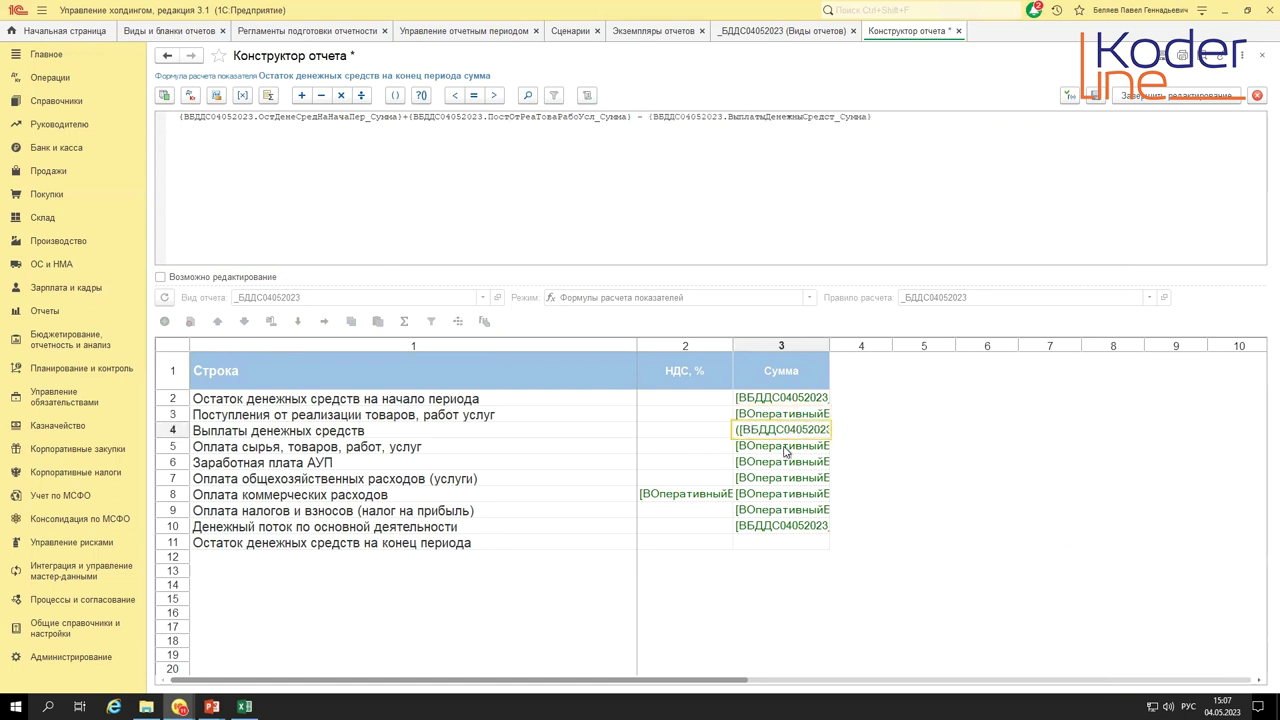
click(1176, 95)
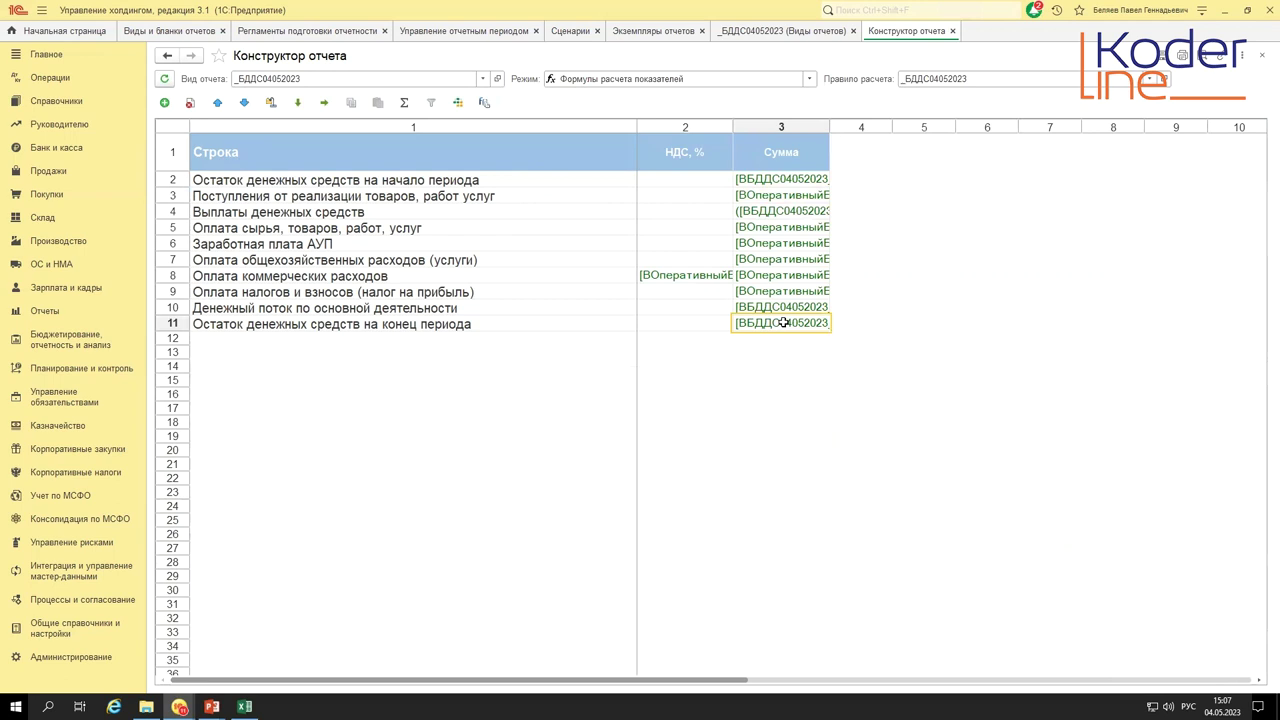
- Run the formula check on the closing cash balance Сумма and close the formula editor
double_click(785, 324)
click(1069, 96)
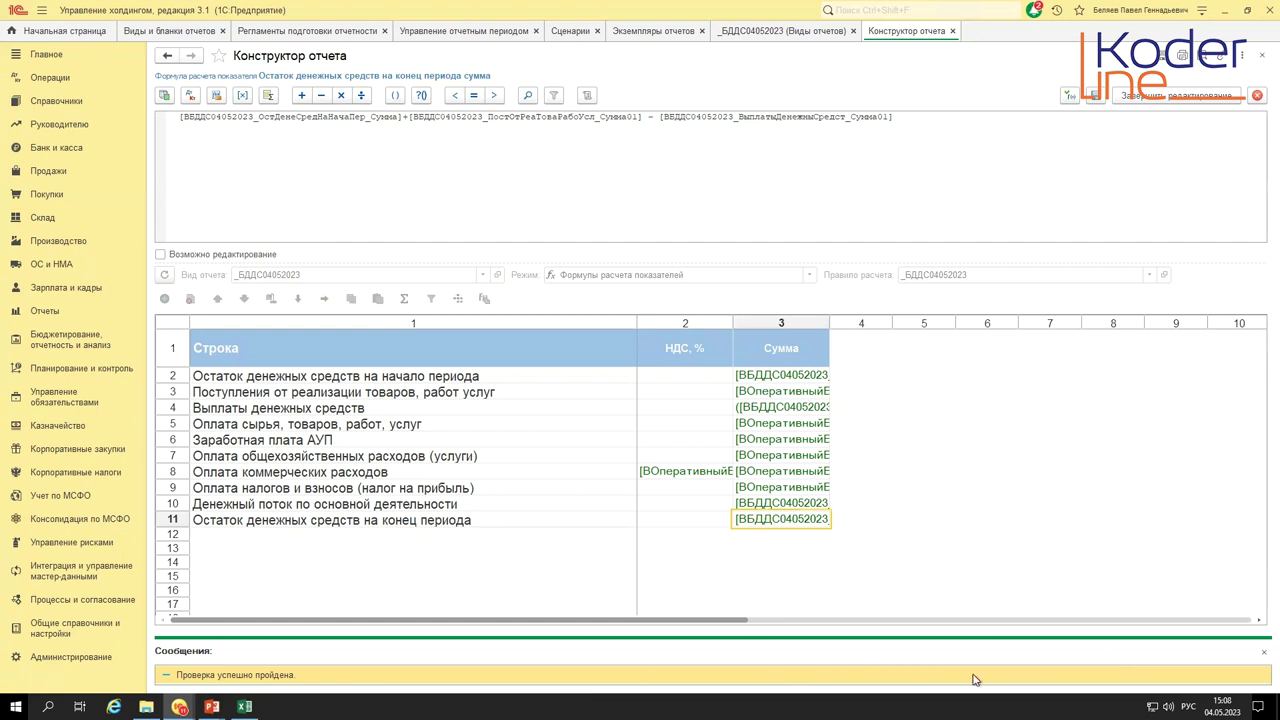
click(1264, 652)
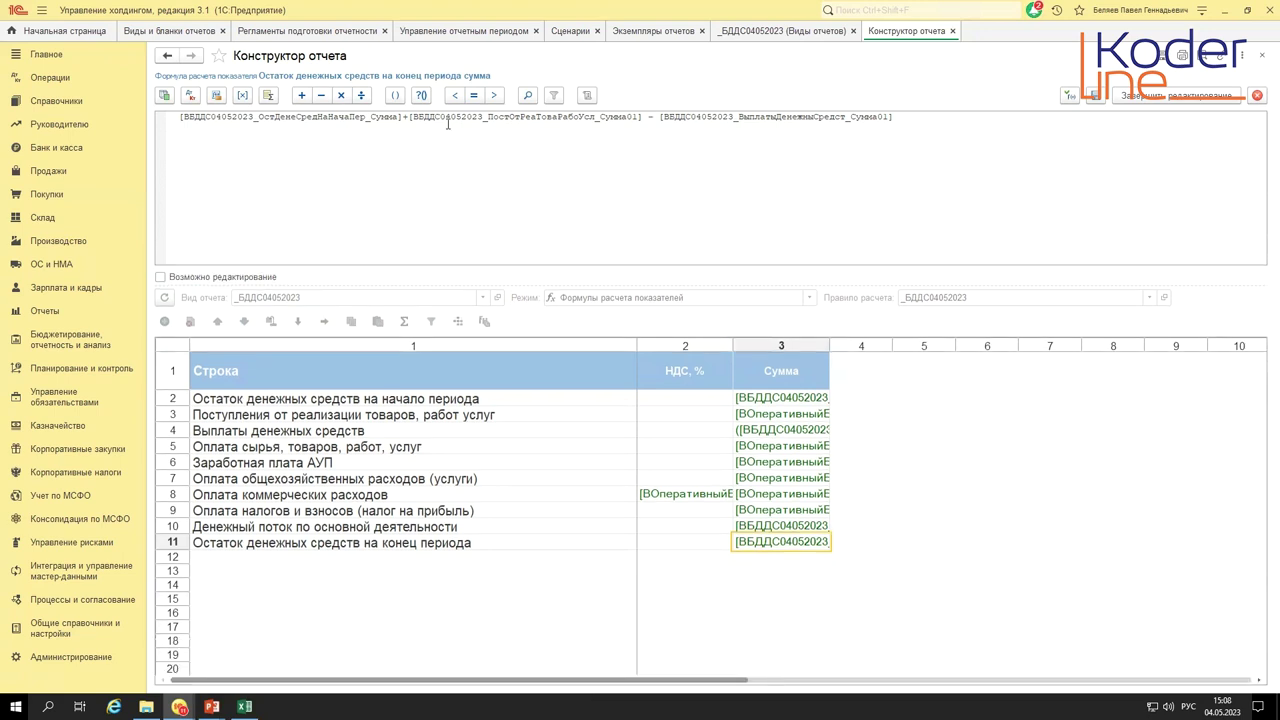
click(1195, 95)
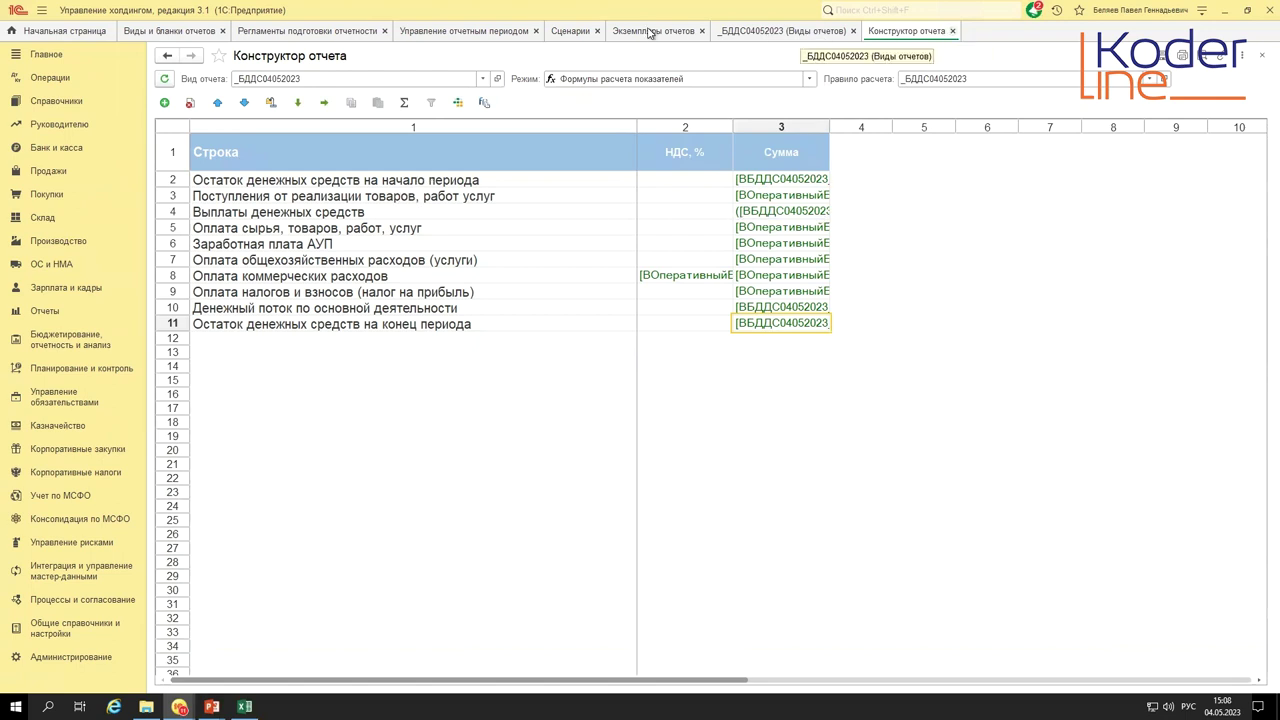
- Open the _БДДС04052023(многопериодный) blank from the list of report types and blanks
click(763, 33)
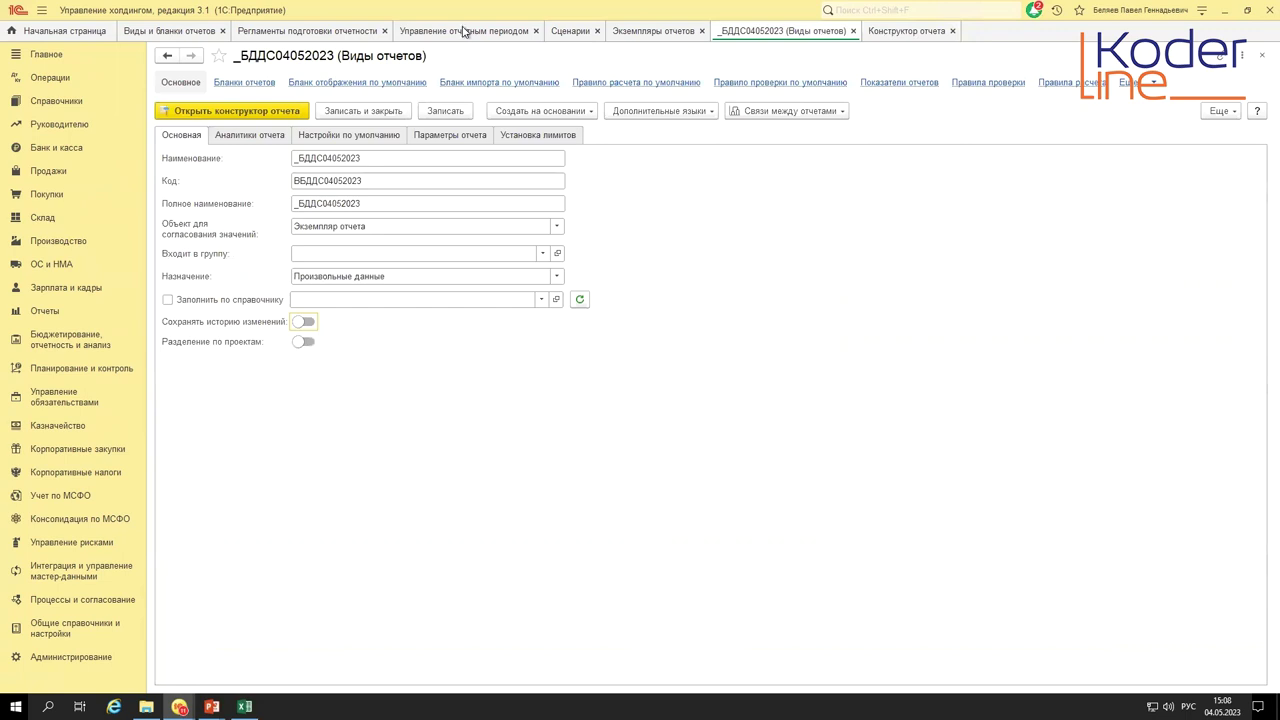
click(172, 33)
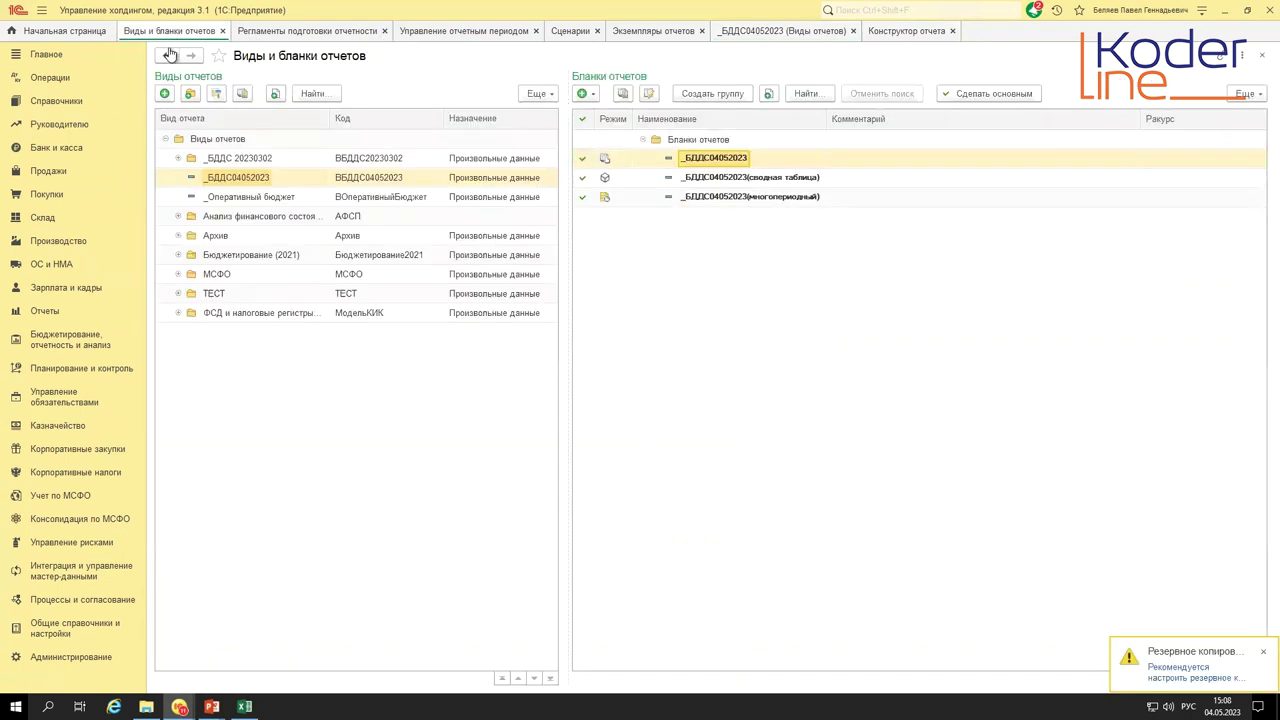
double_click(752, 196)
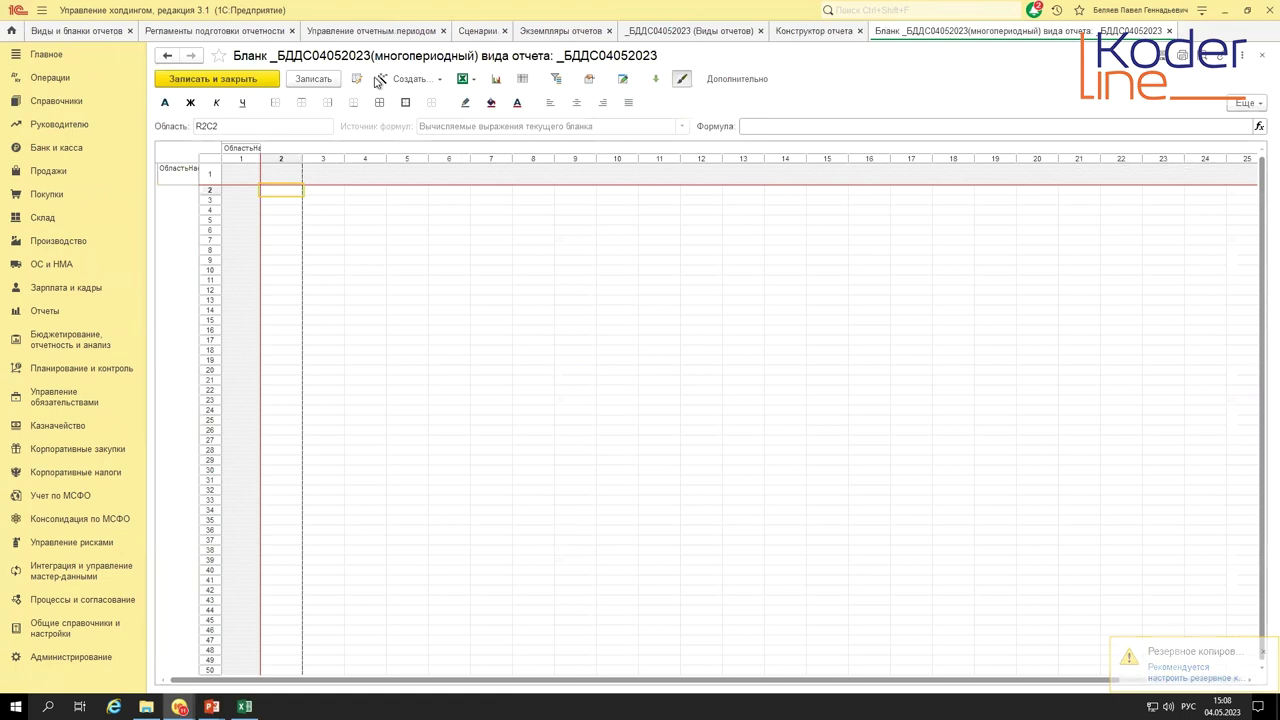
- Generate the multi-period blank's layout with all report rows and both the НДС and Сумма columns
click(380, 81)
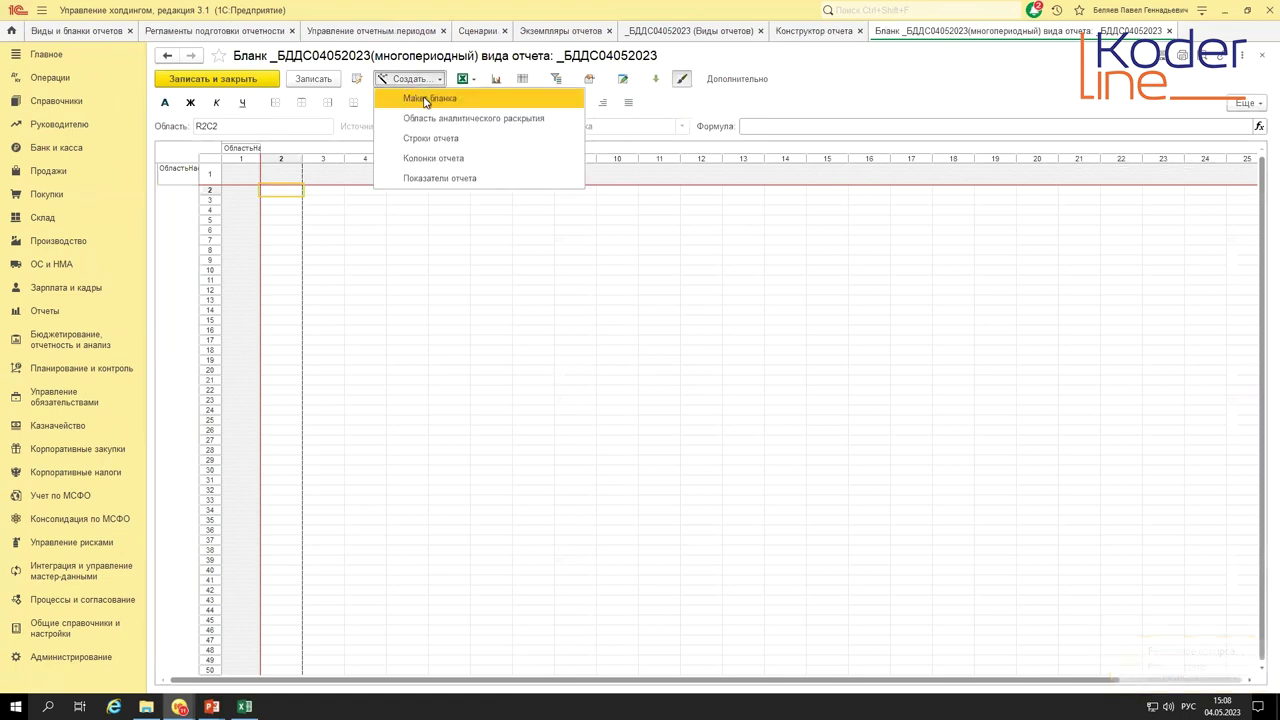
click(420, 100)
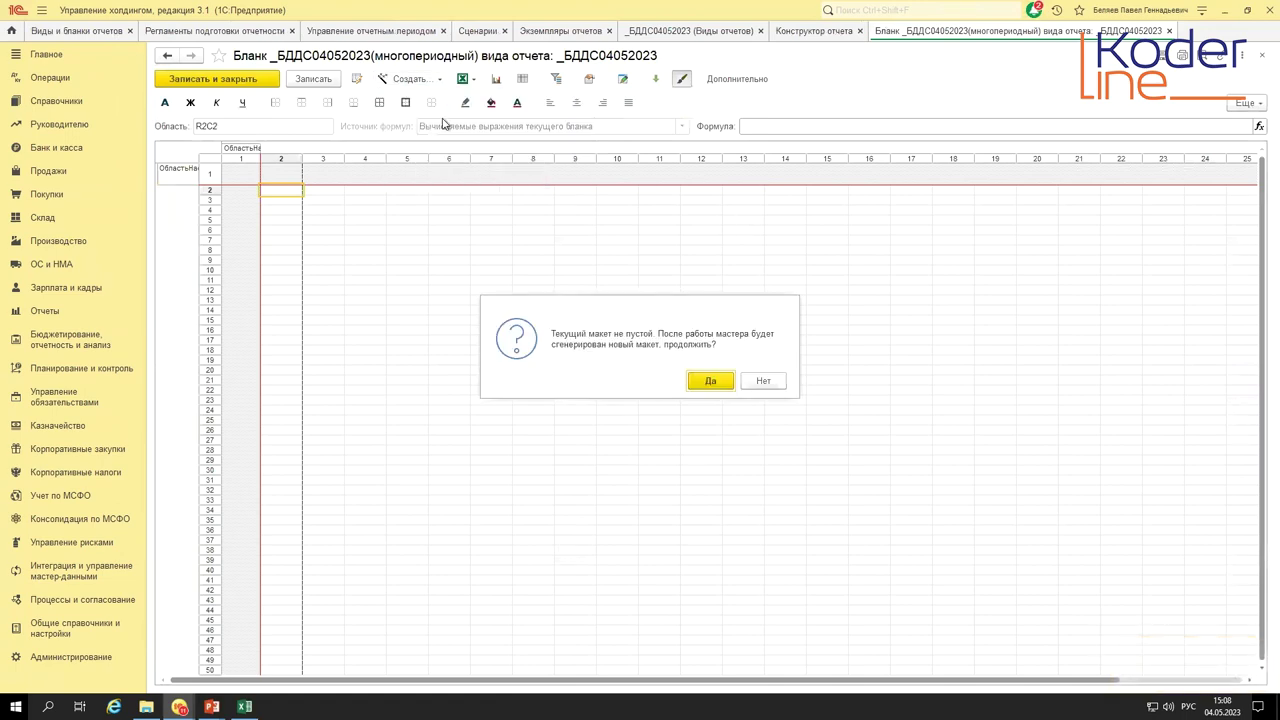
click(709, 381)
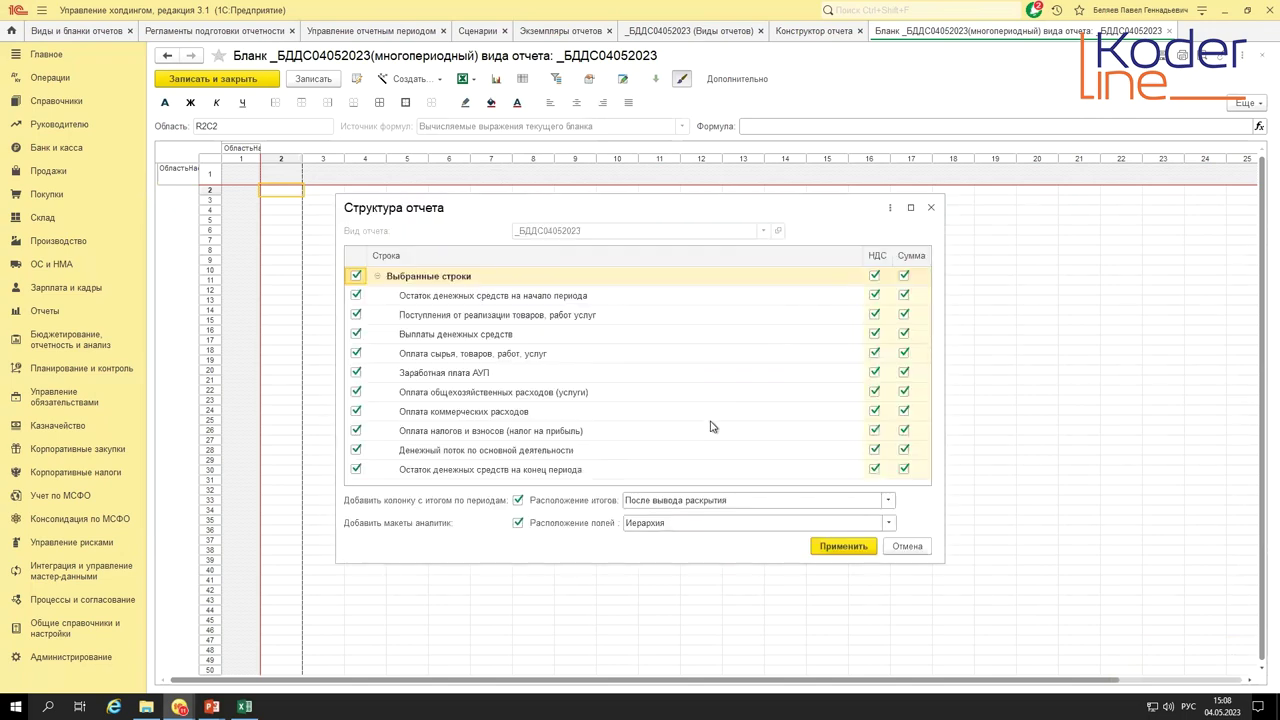
click(858, 546)
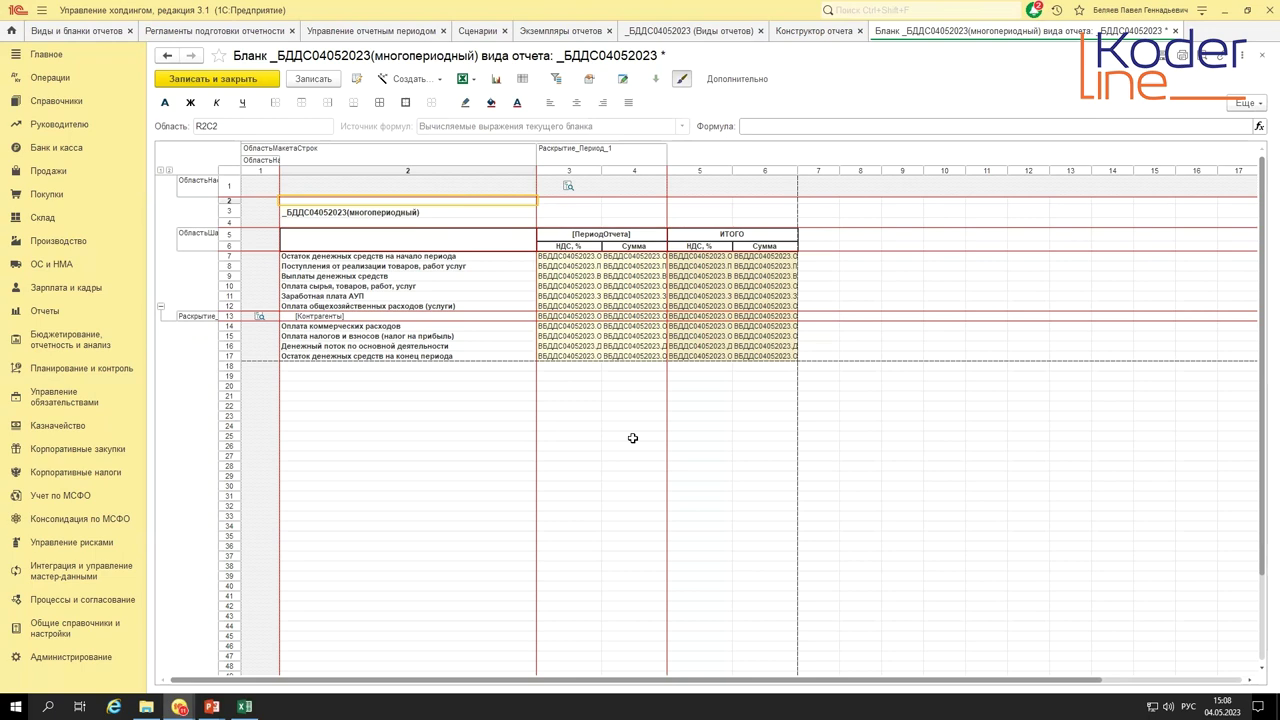
right_click(573, 169)
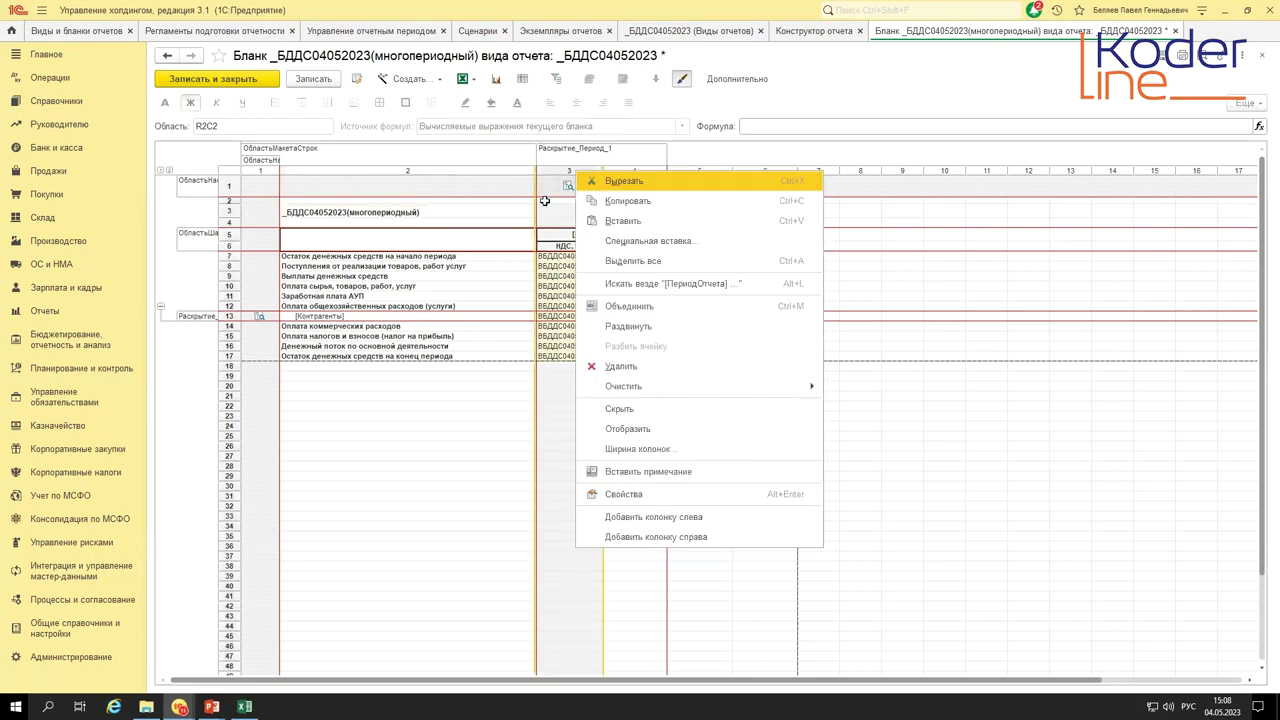
click(545, 203)
click(575, 236)
drag(579, 286, 663, 355)
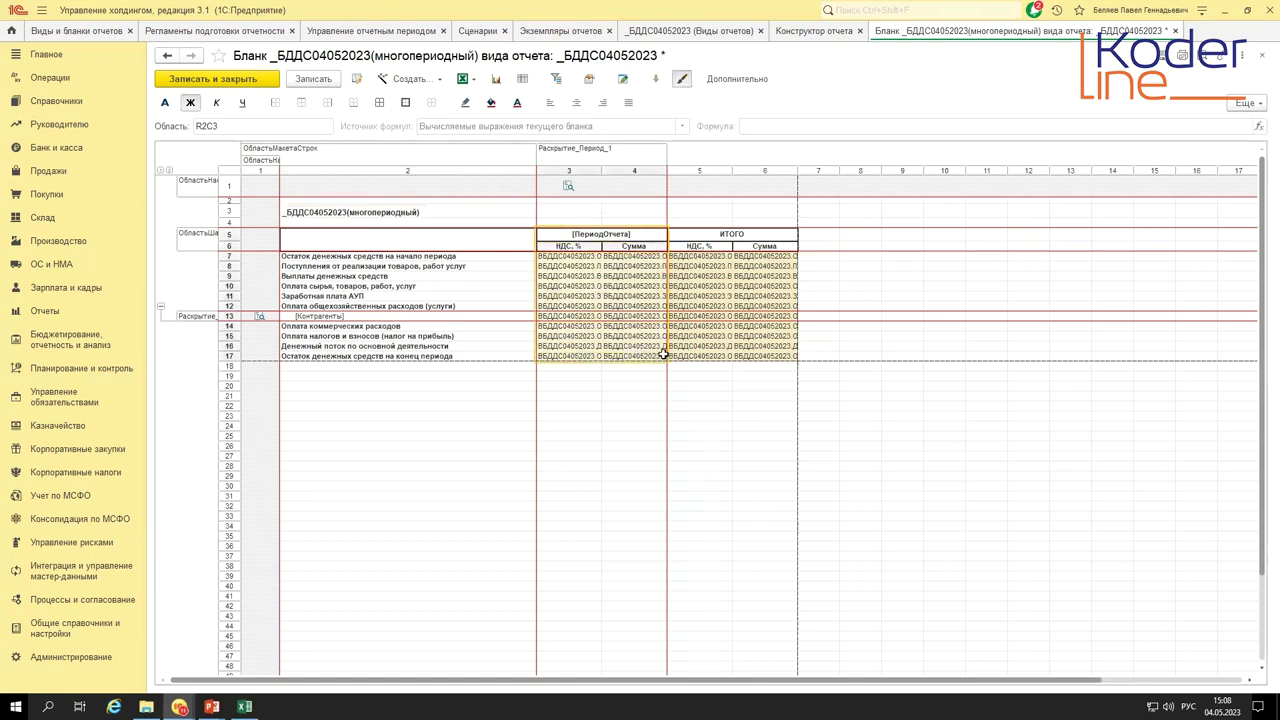
click(570, 344)
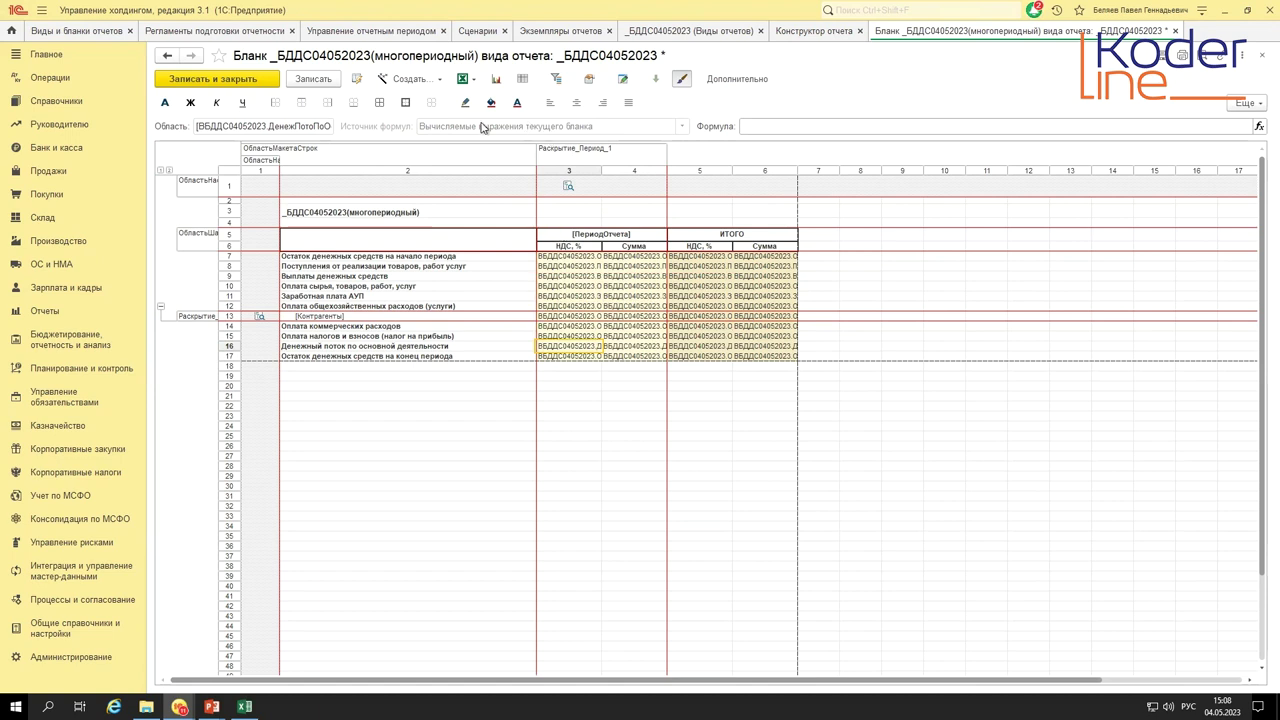
- Regenerate the multi-period blank's layout with all rows but only the Сумма column, excluding НДС, and save and close the blank
click(412, 79)
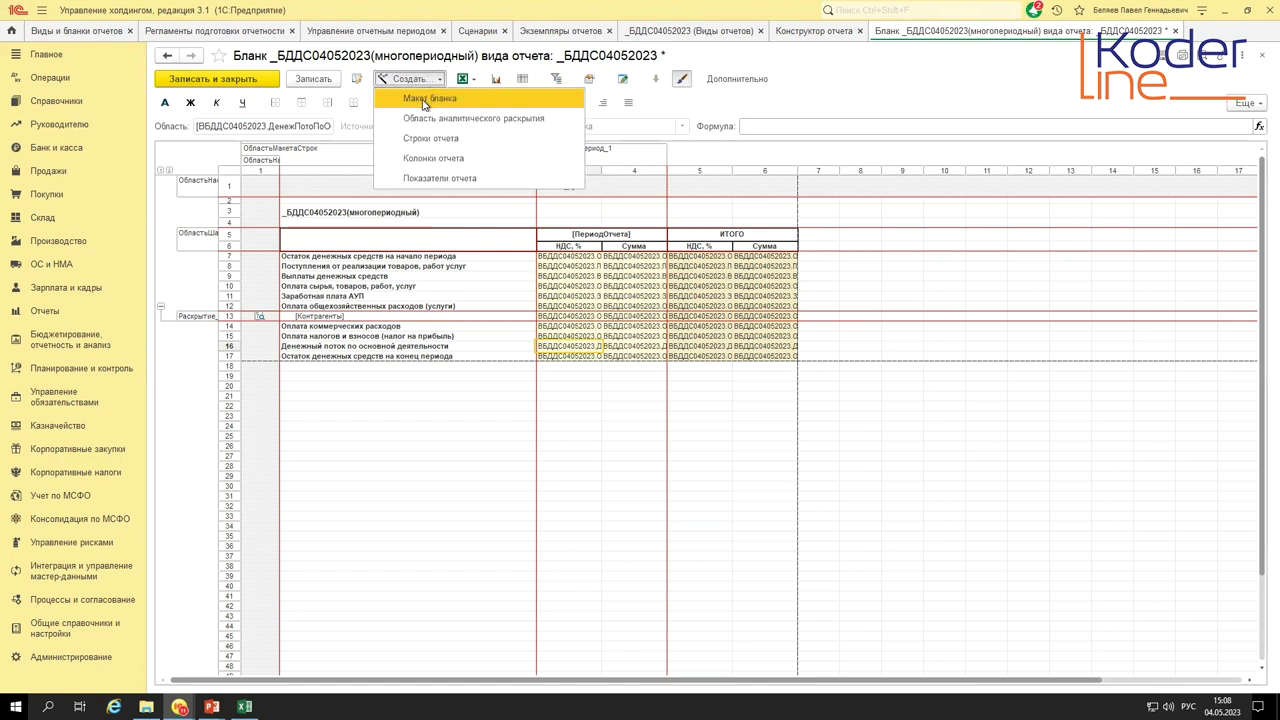
click(428, 99)
click(710, 383)
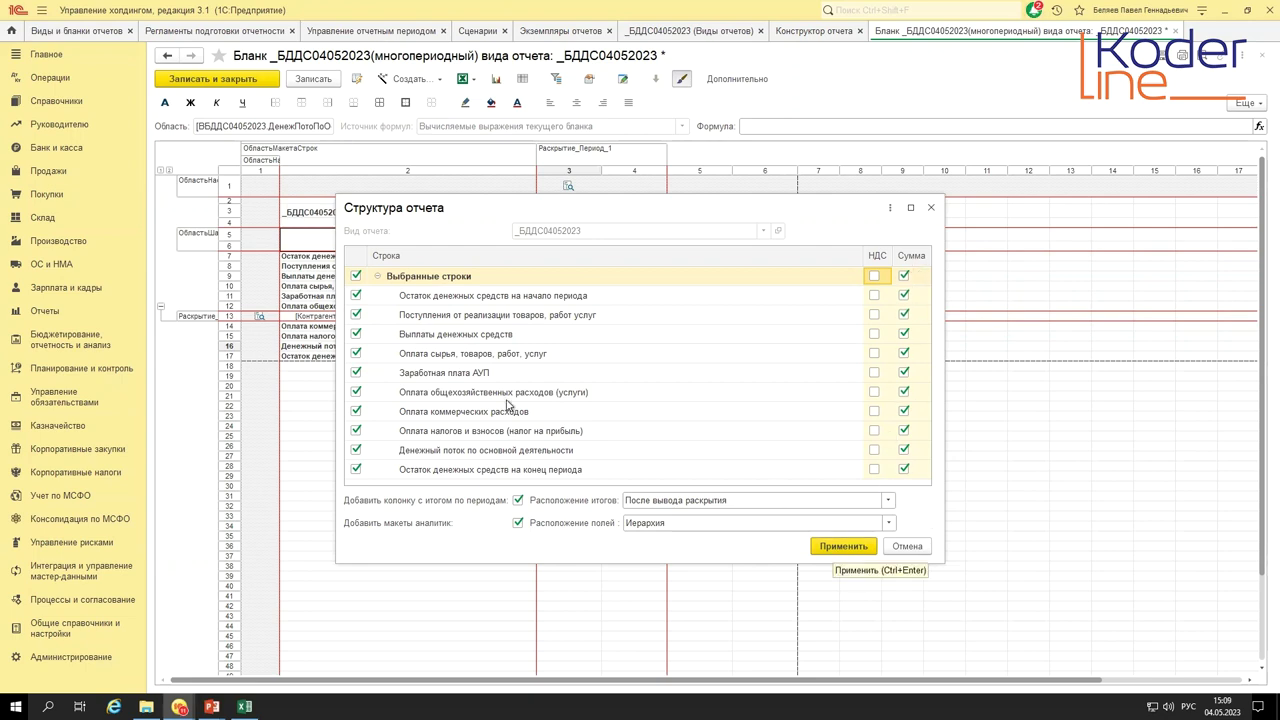
click(846, 547)
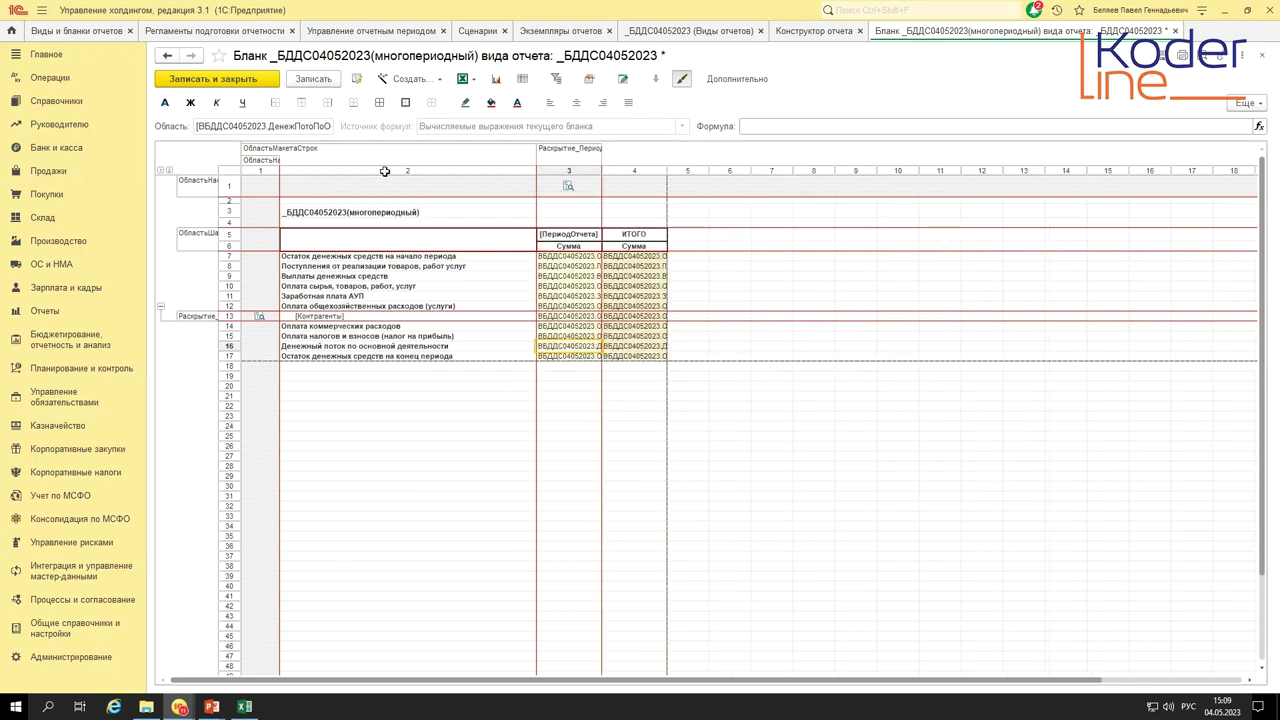
click(246, 80)
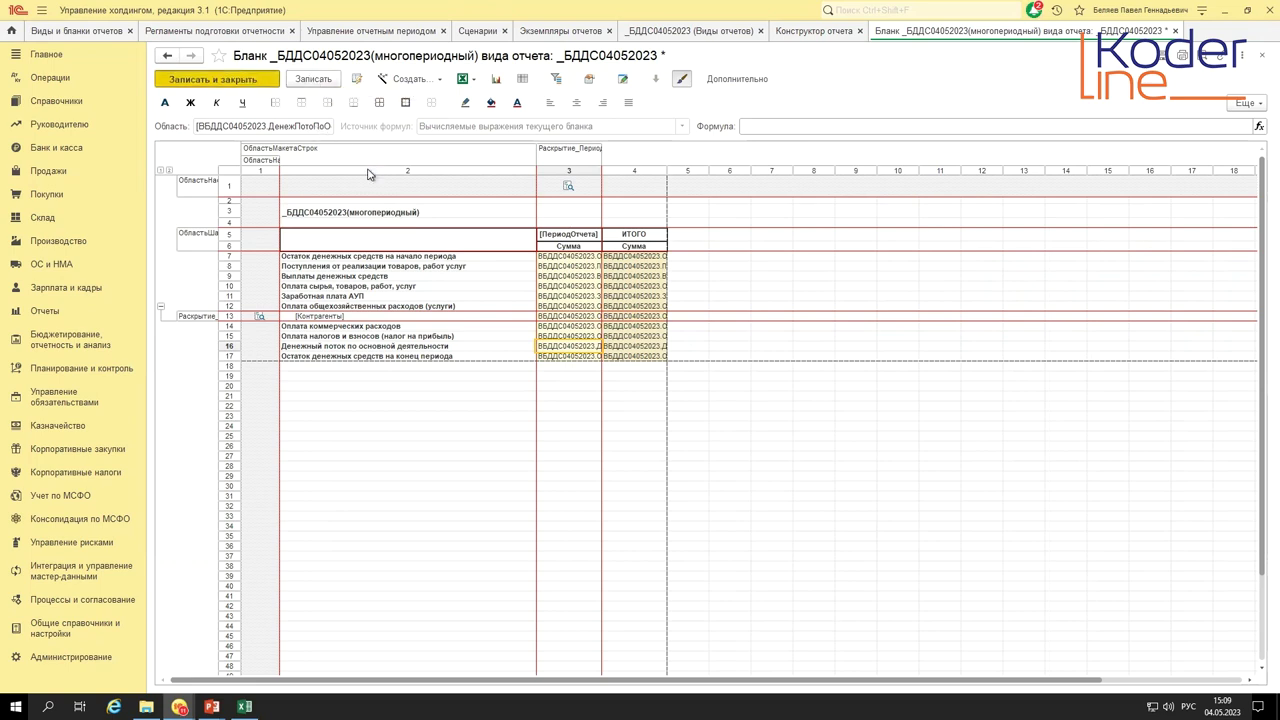
- Start a new report instance with the report type _БДДС04052023
click(672, 36)
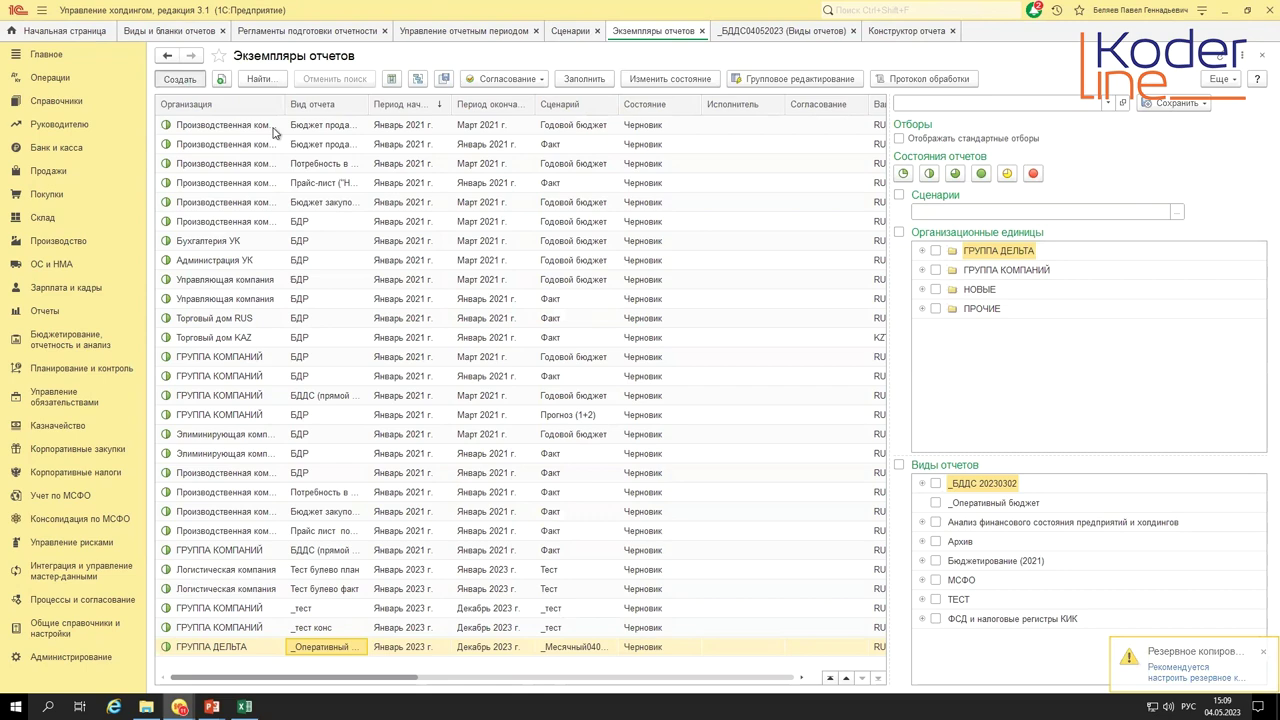
click(180, 78)
click(727, 71)
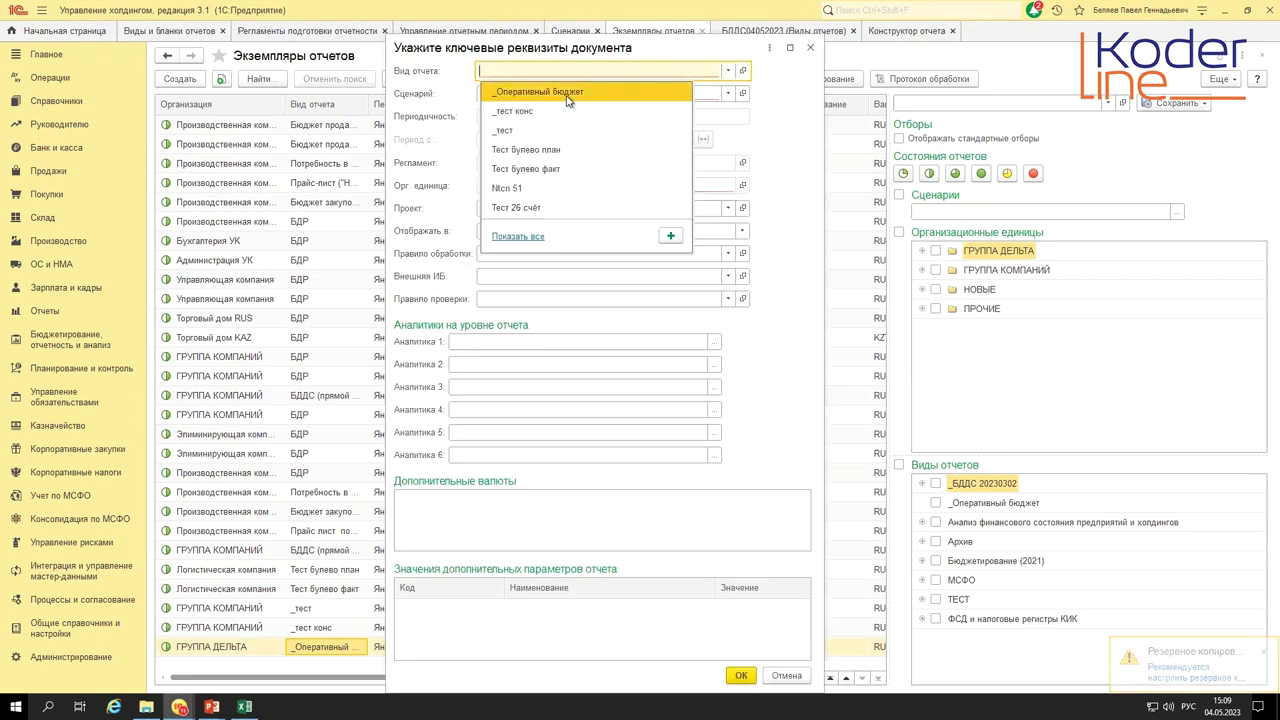
click(569, 94)
click(728, 71)
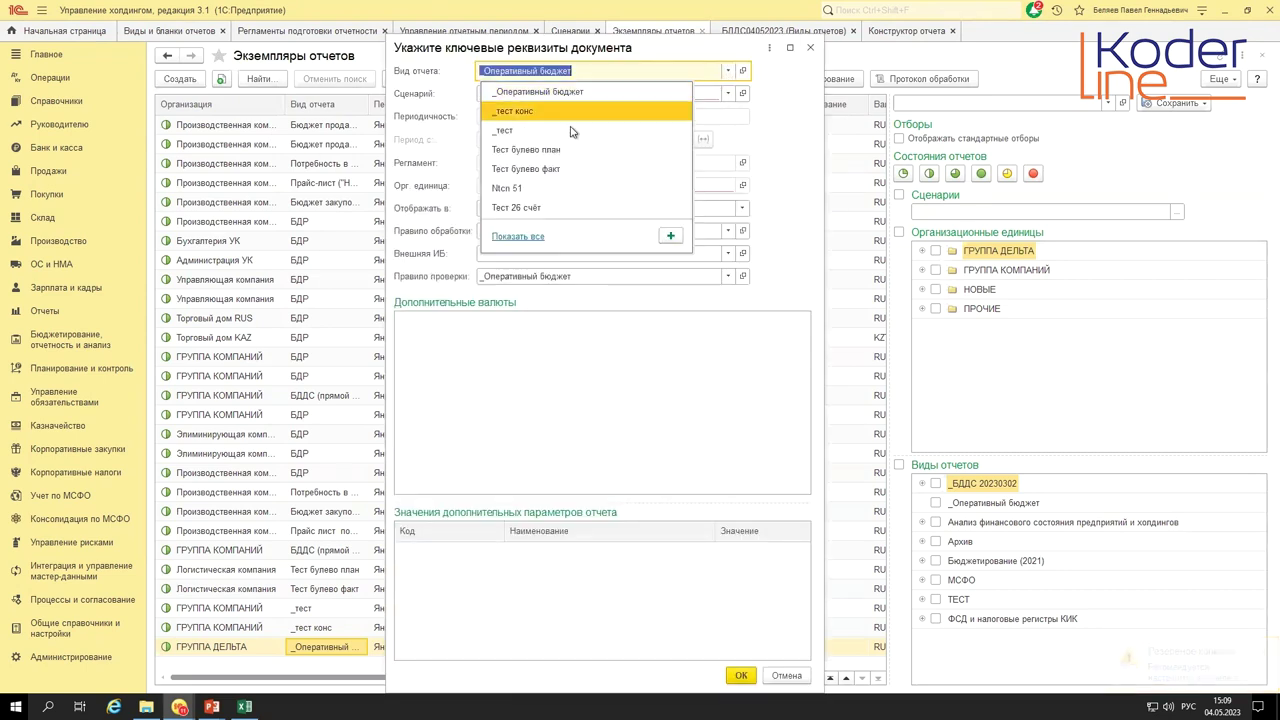
click(512, 230)
double_click(300, 252)
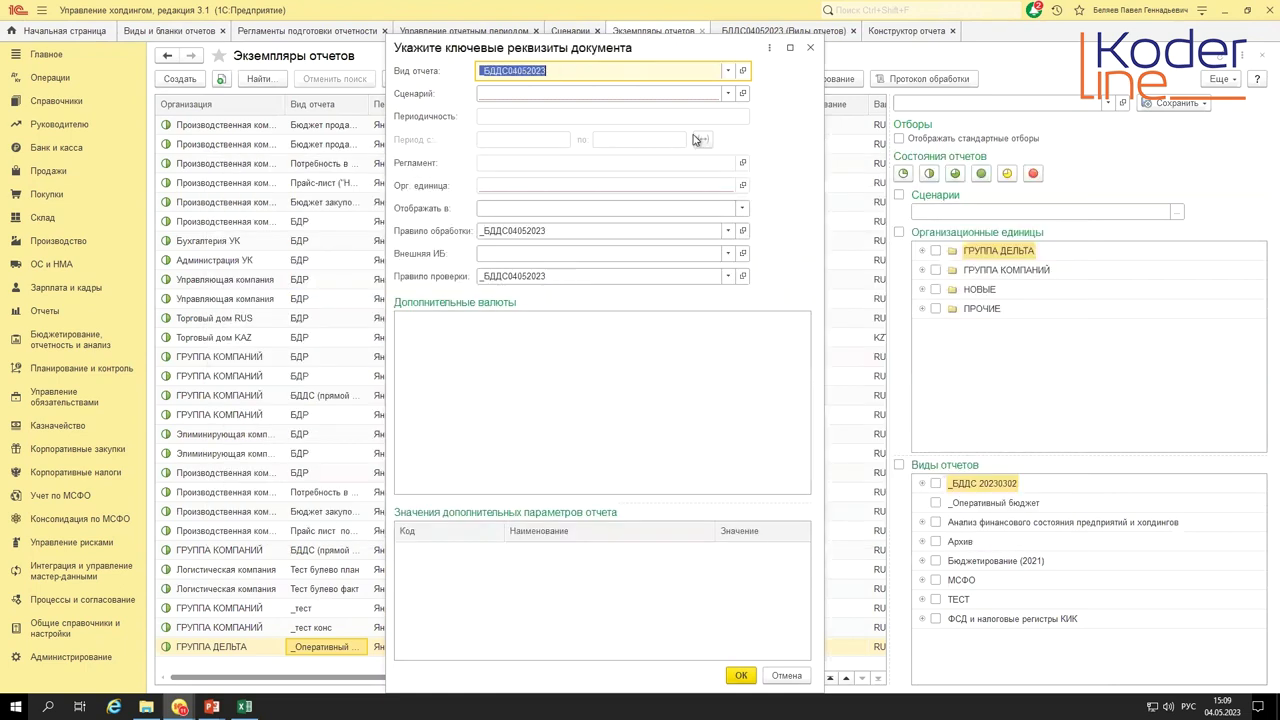
- Set the instance's scenario to _Месячный04052023, its periodicity to Месяц and its period to January–December 2023
click(727, 93)
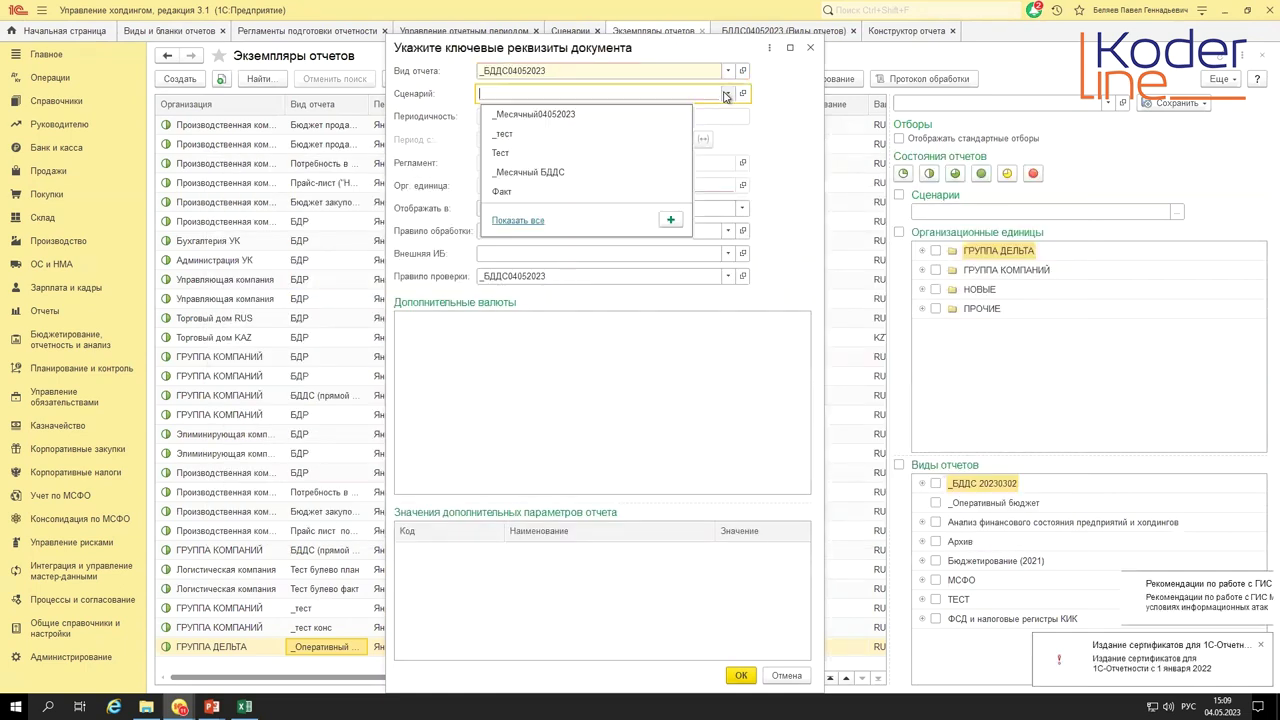
click(588, 115)
click(620, 115)
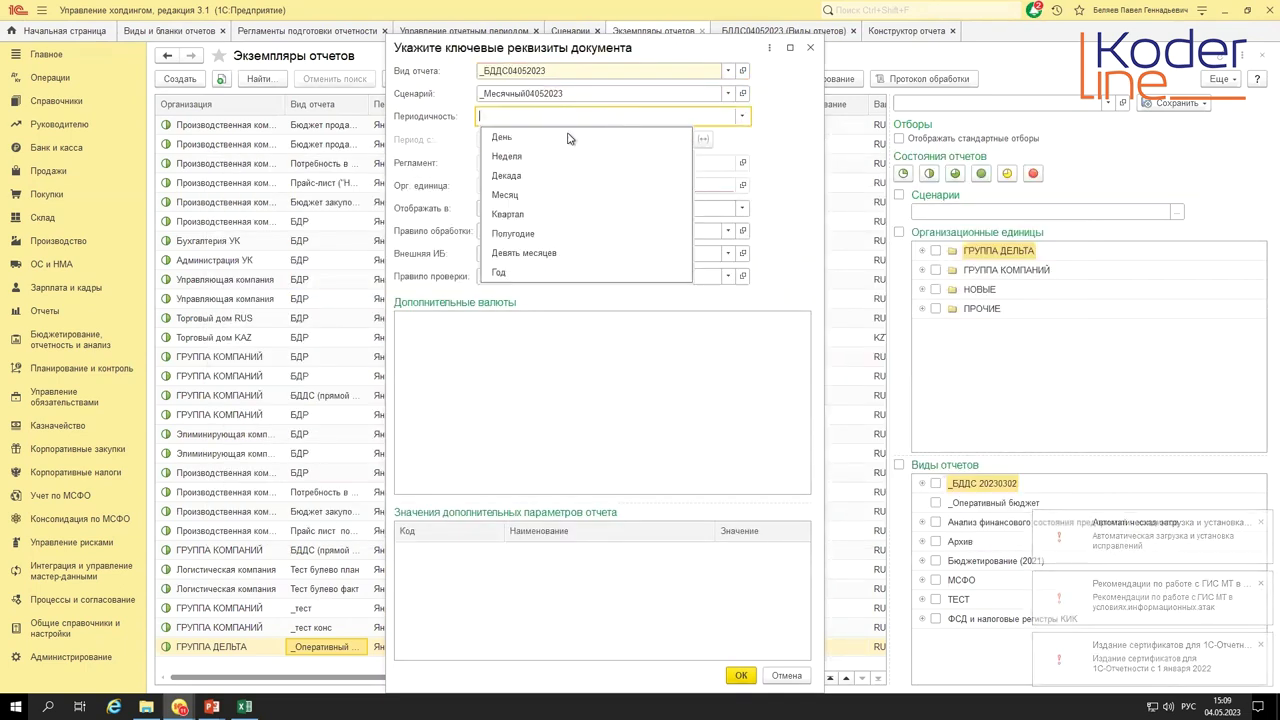
click(527, 195)
click(706, 140)
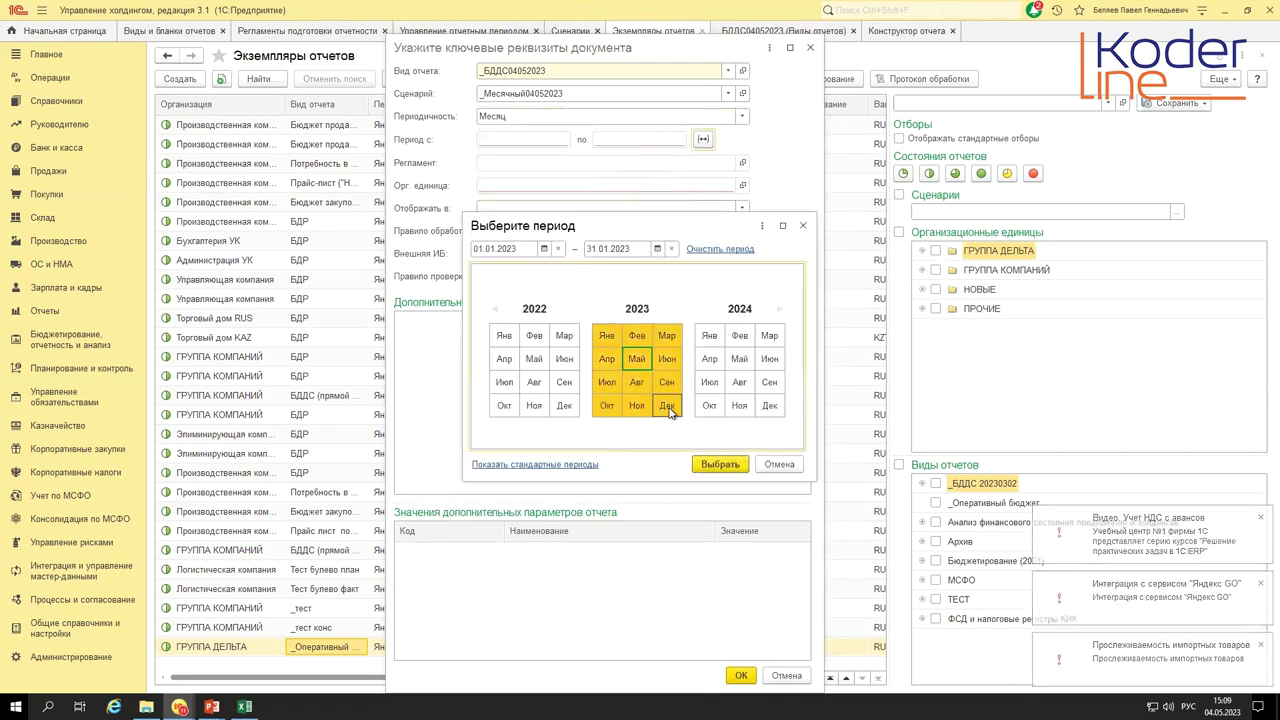
click(667, 405)
click(720, 464)
- Assign the organizational unit ГРУППА ДЕЛЬТА and create the report instance
click(657, 183)
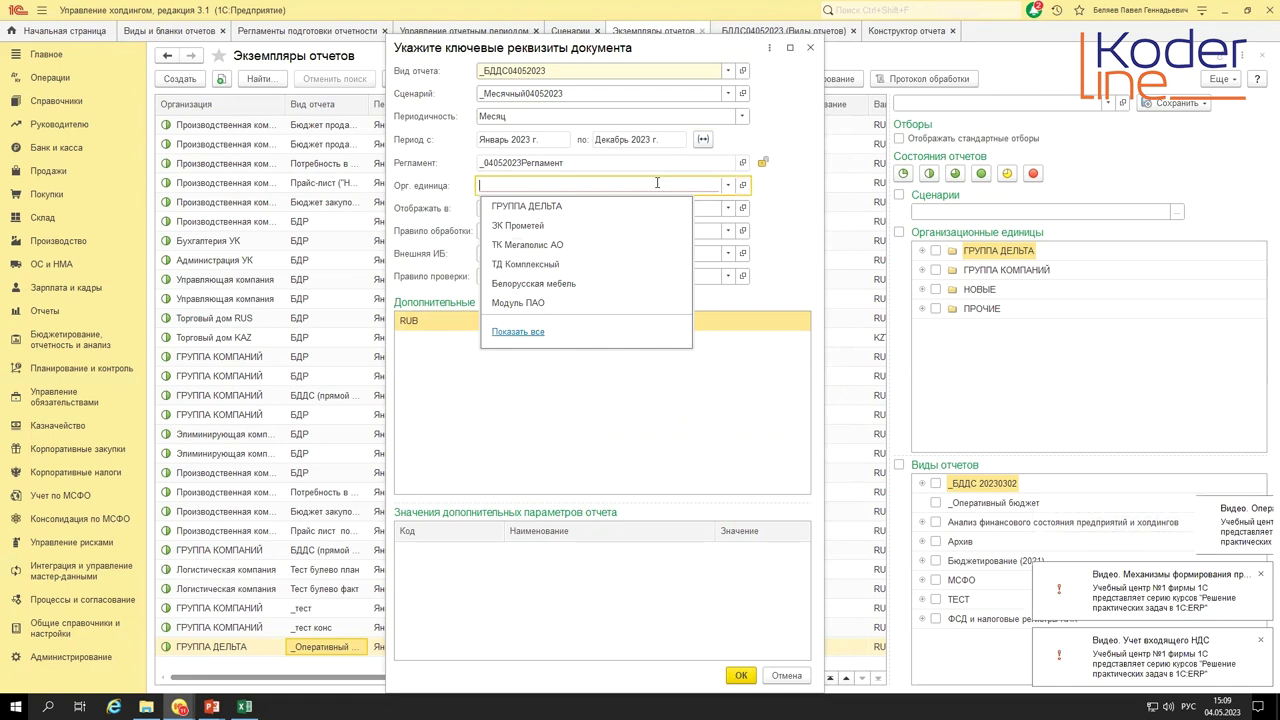
click(564, 207)
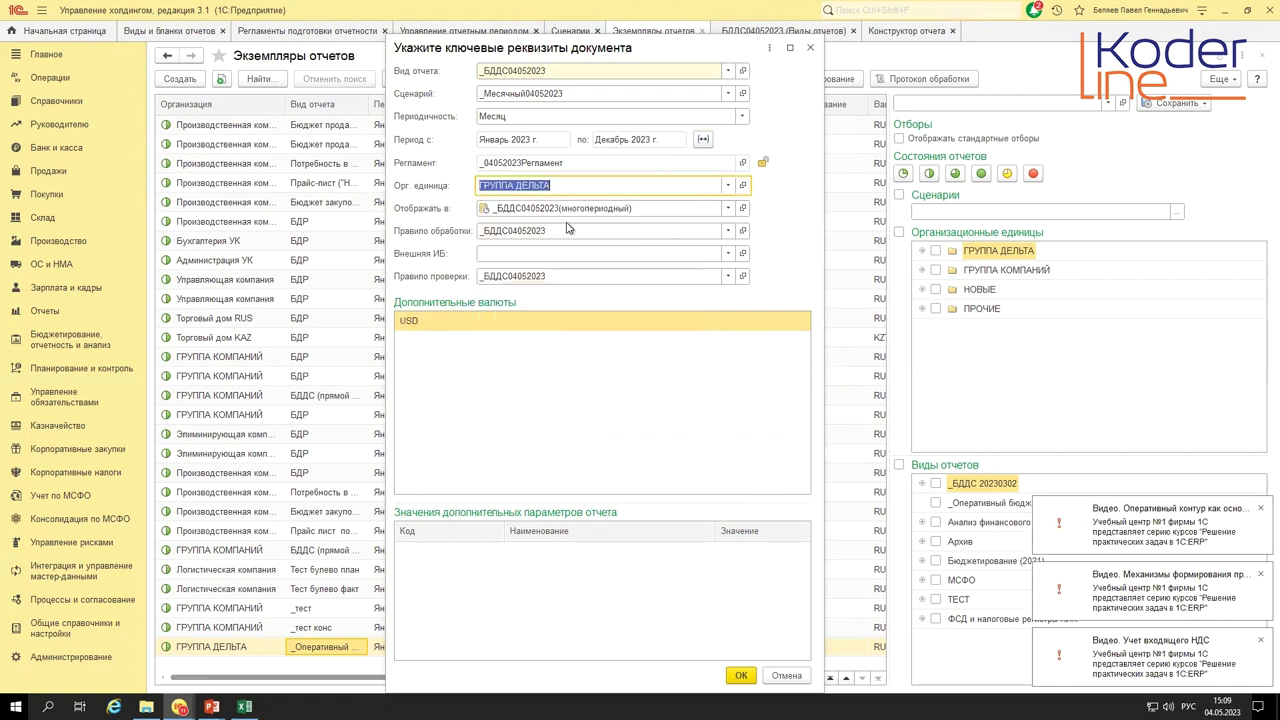
click(741, 677)
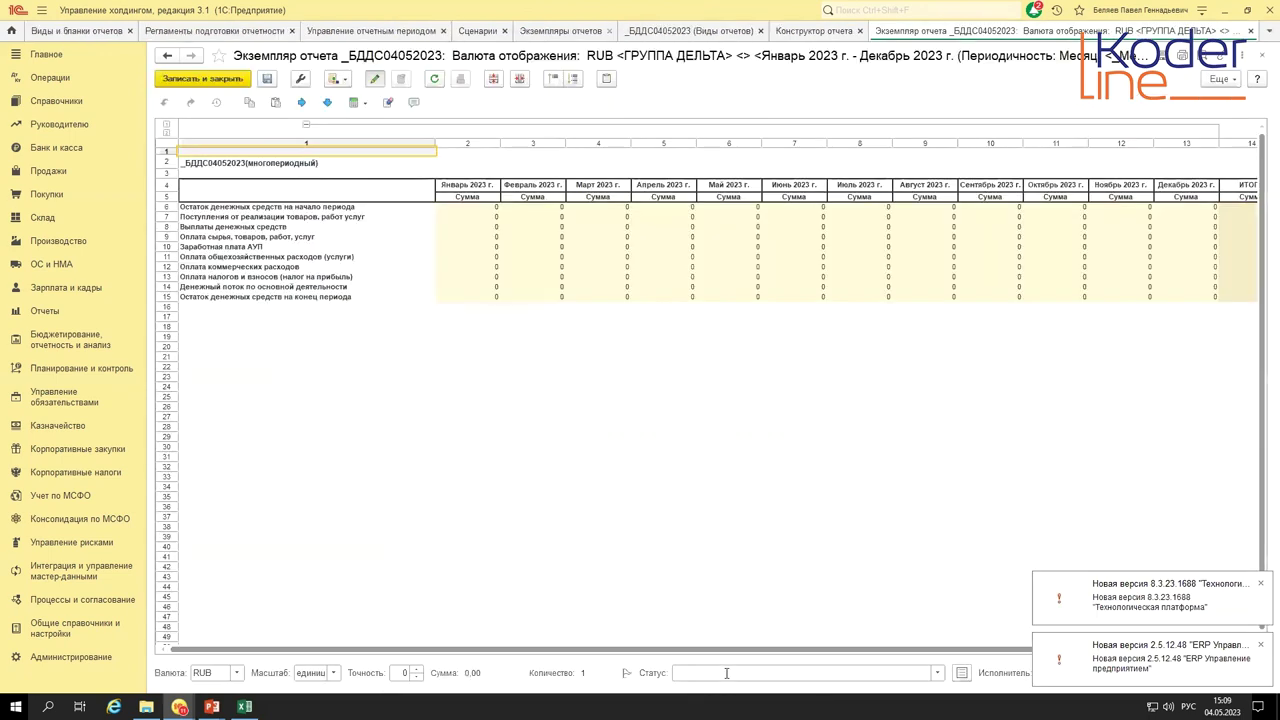
- Check the February cells of the unfilled report instance and review the Сумма formula for Остаток денежных средств на конец периода in the report constructor
click(545, 256)
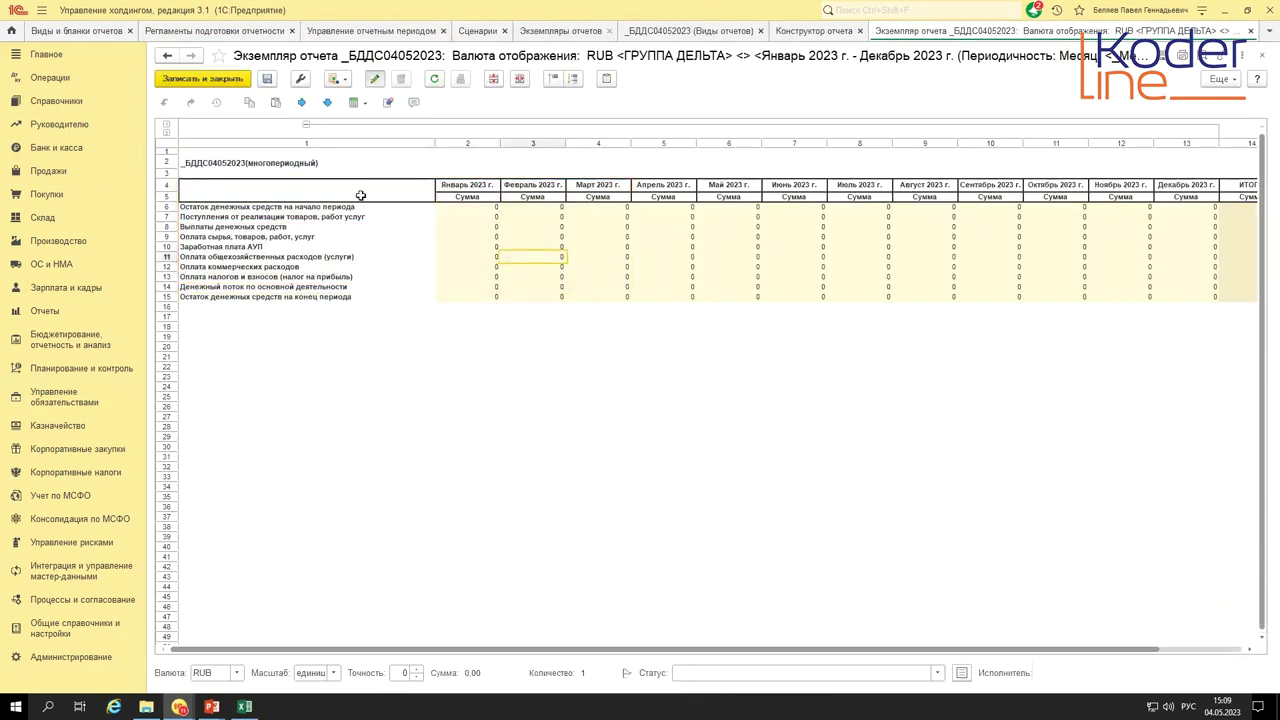
click(546, 246)
click(550, 217)
click(543, 267)
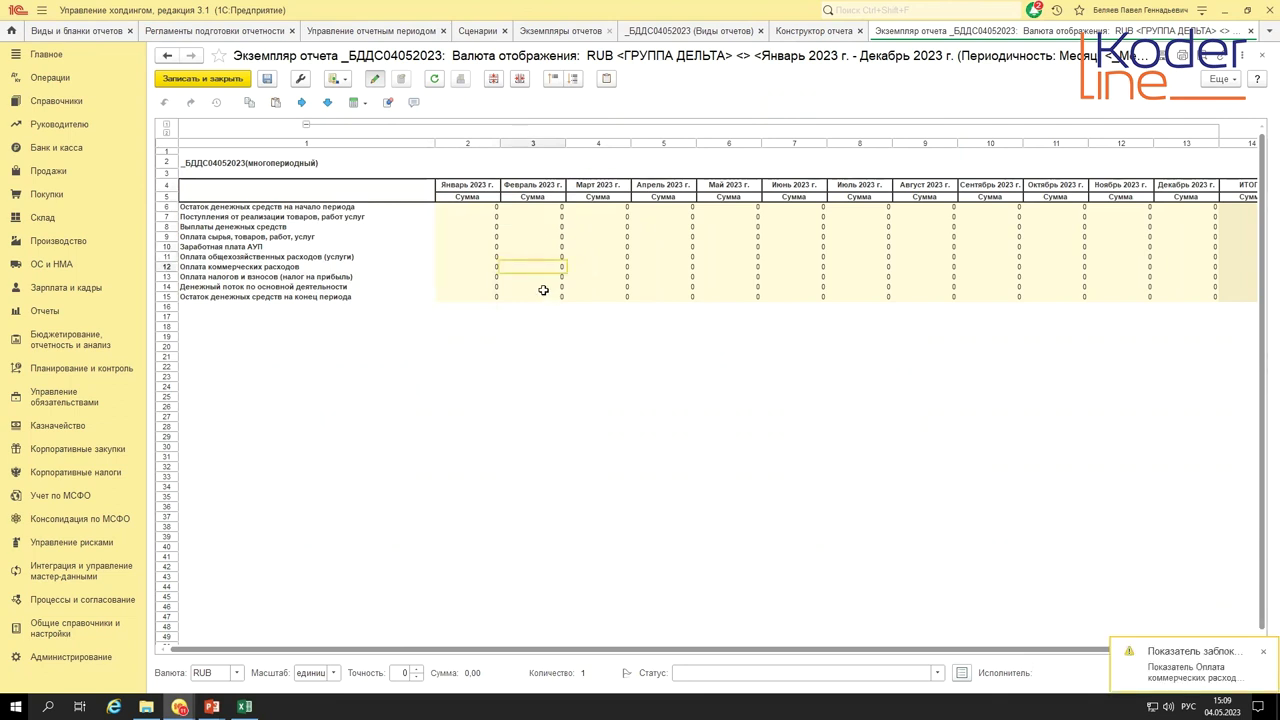
click(534, 285)
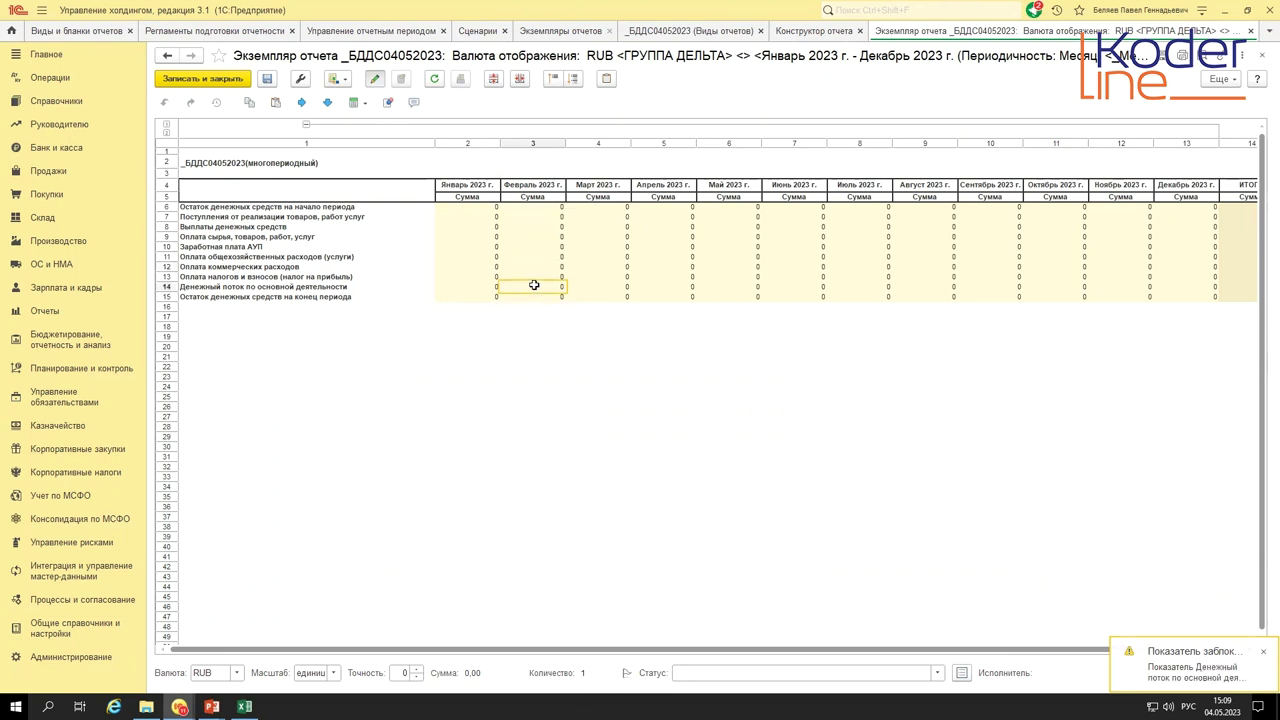
click(830, 33)
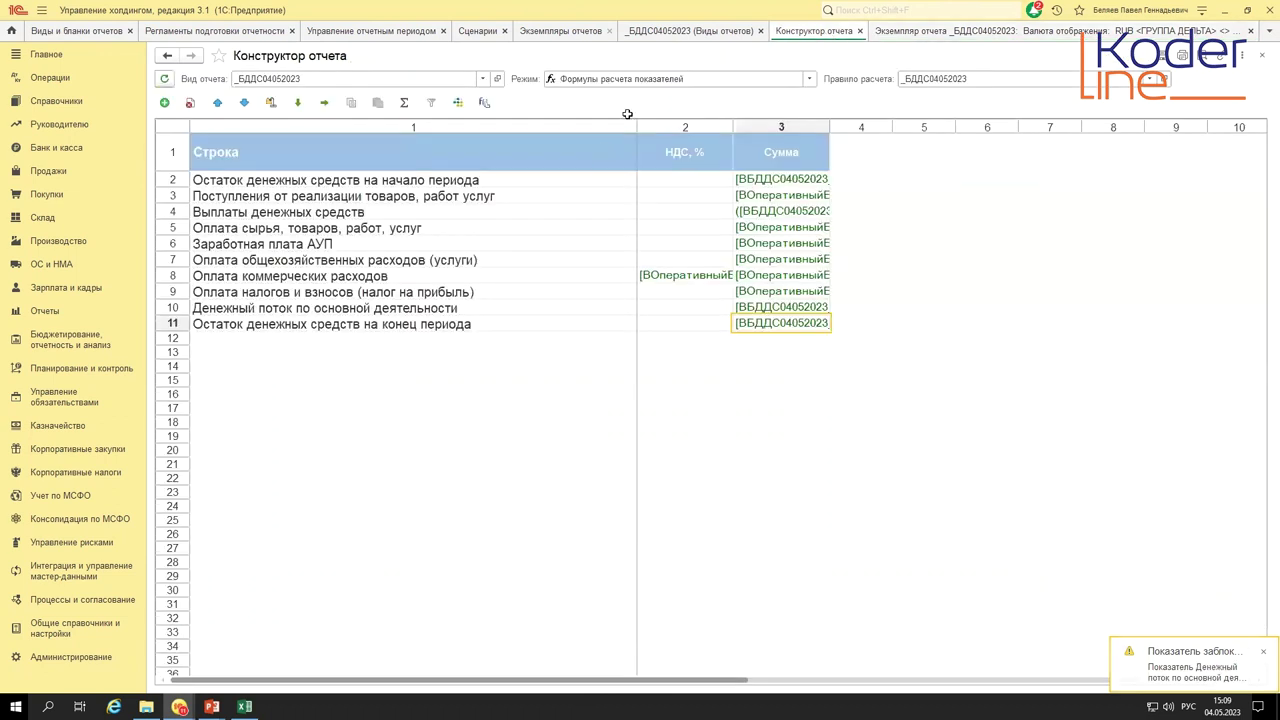
double_click(786, 324)
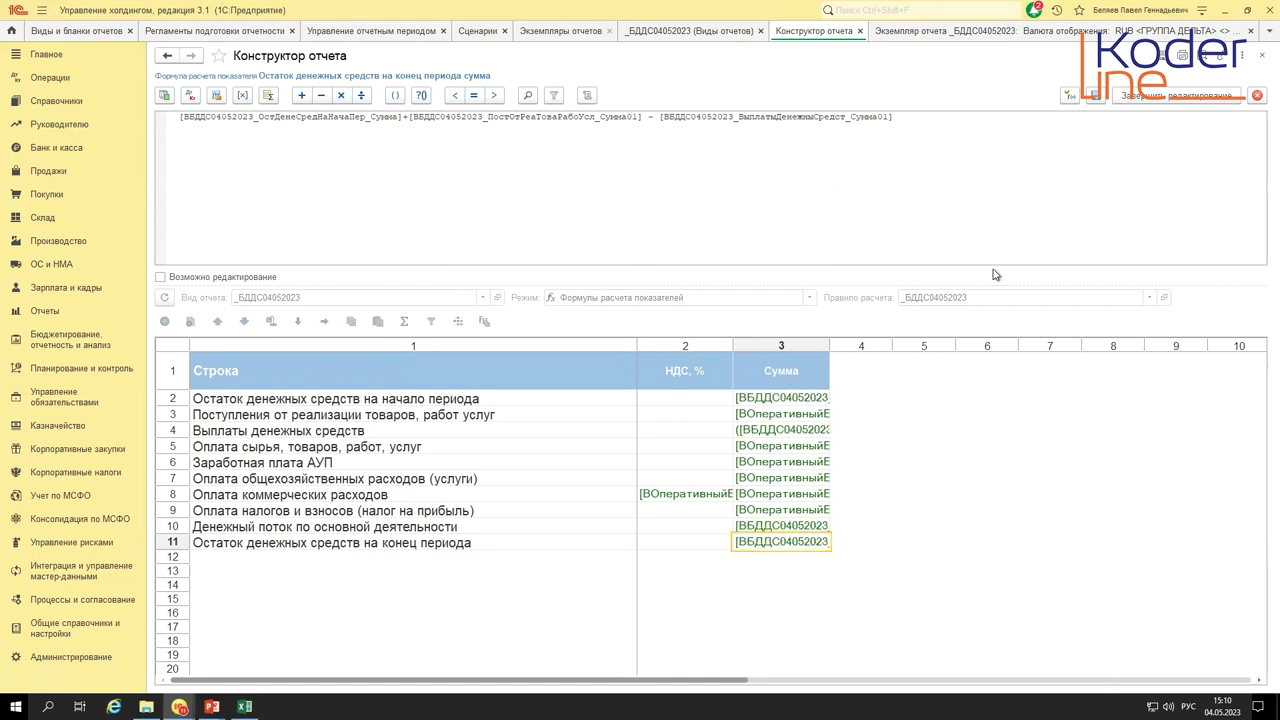
click(1257, 95)
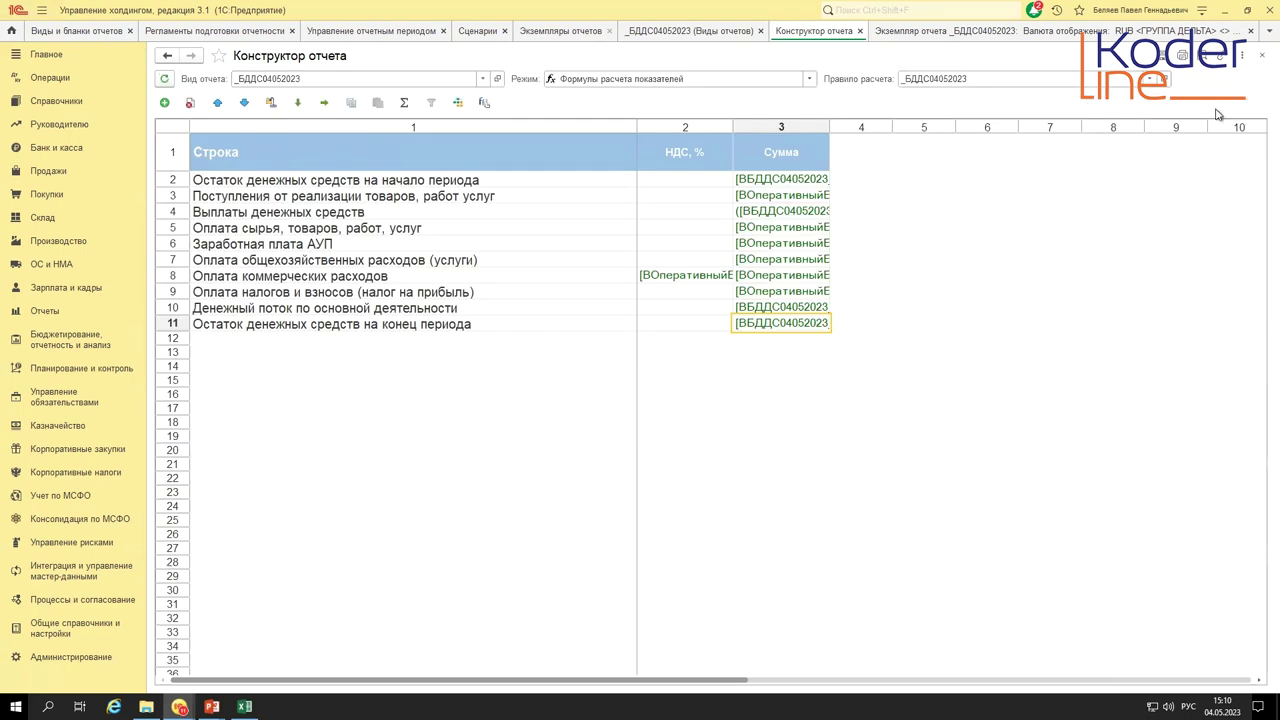
- Fill the report instance using processing rule _БДДС04052023, and run the filling again by regulation
click(1068, 33)
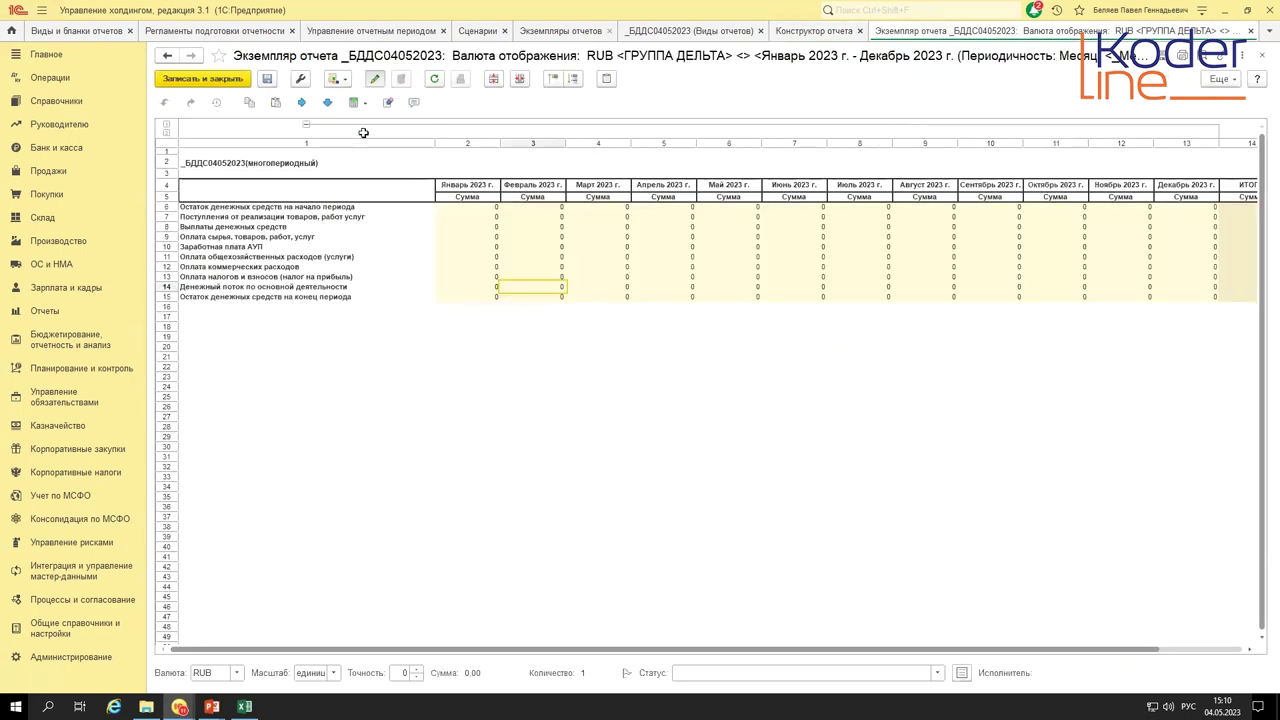
click(344, 79)
click(343, 80)
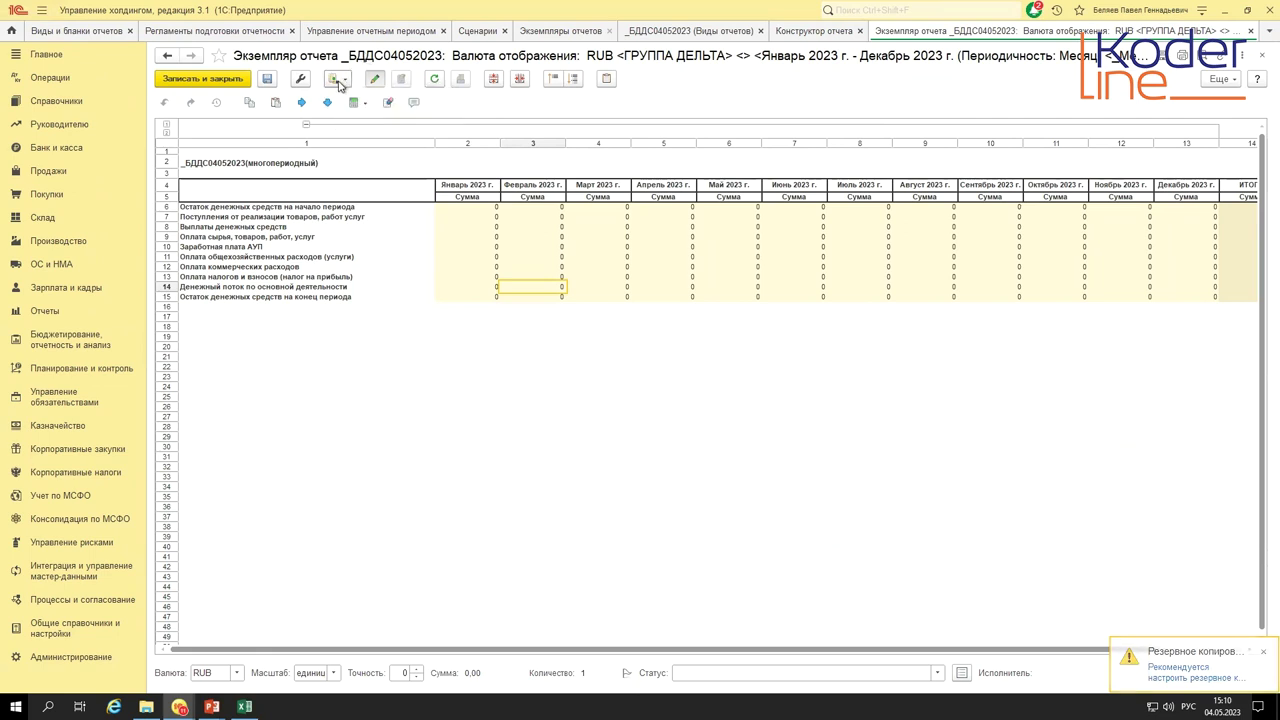
click(340, 84)
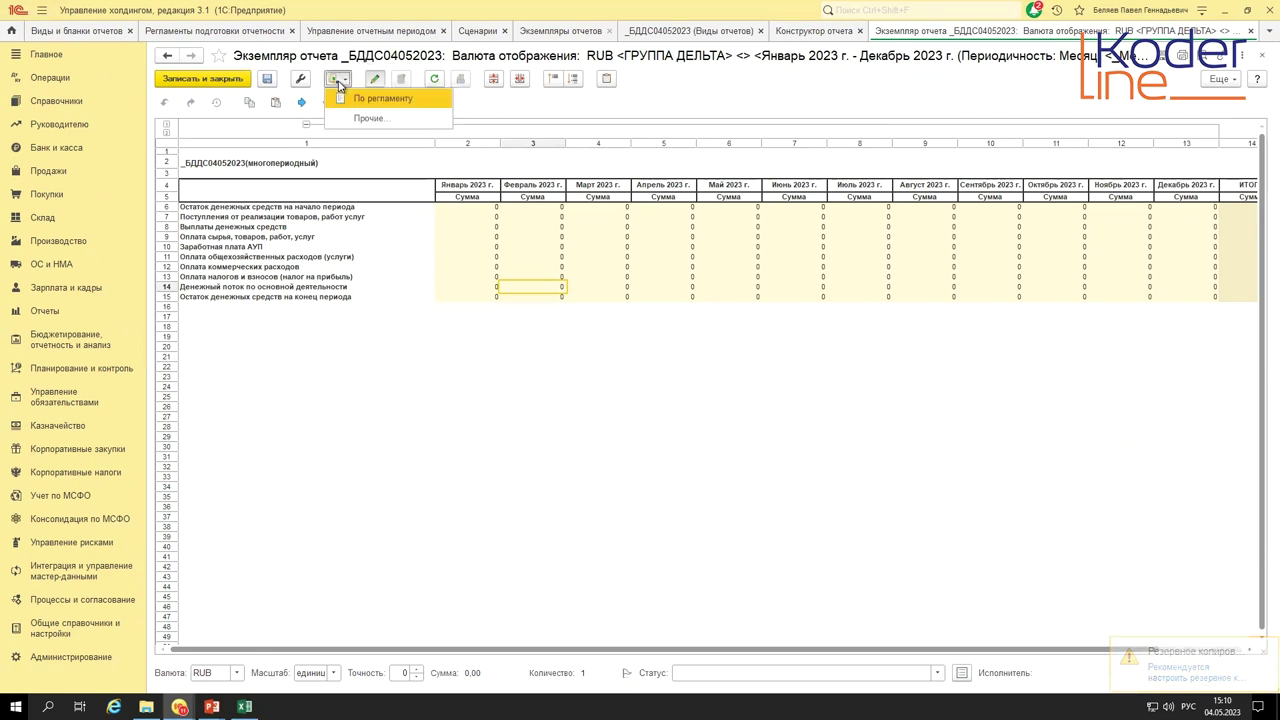
click(365, 119)
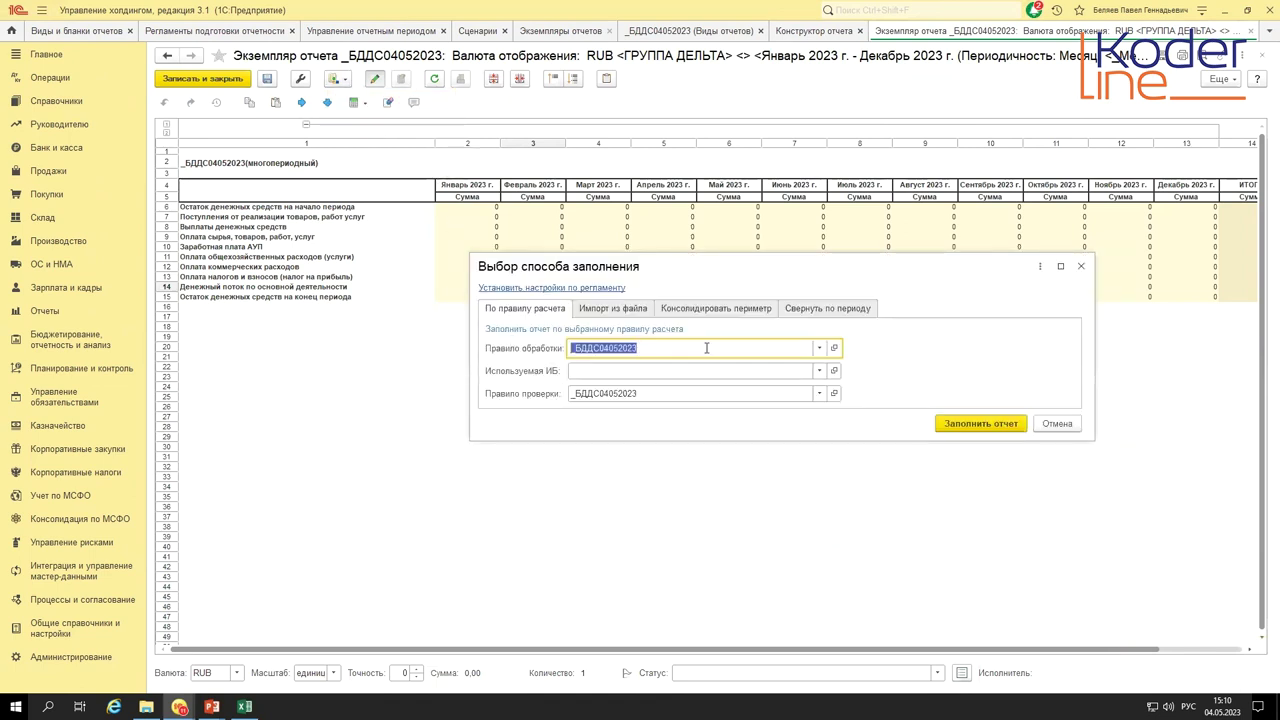
click(980, 424)
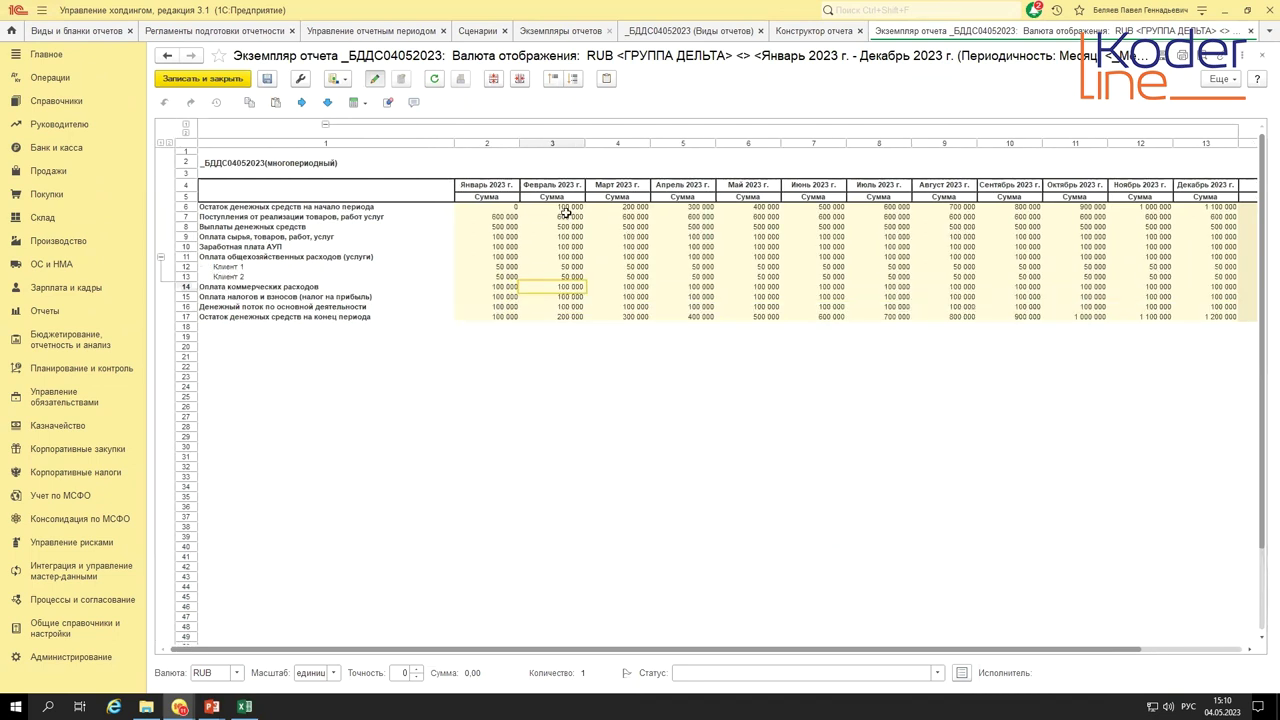
click(337, 79)
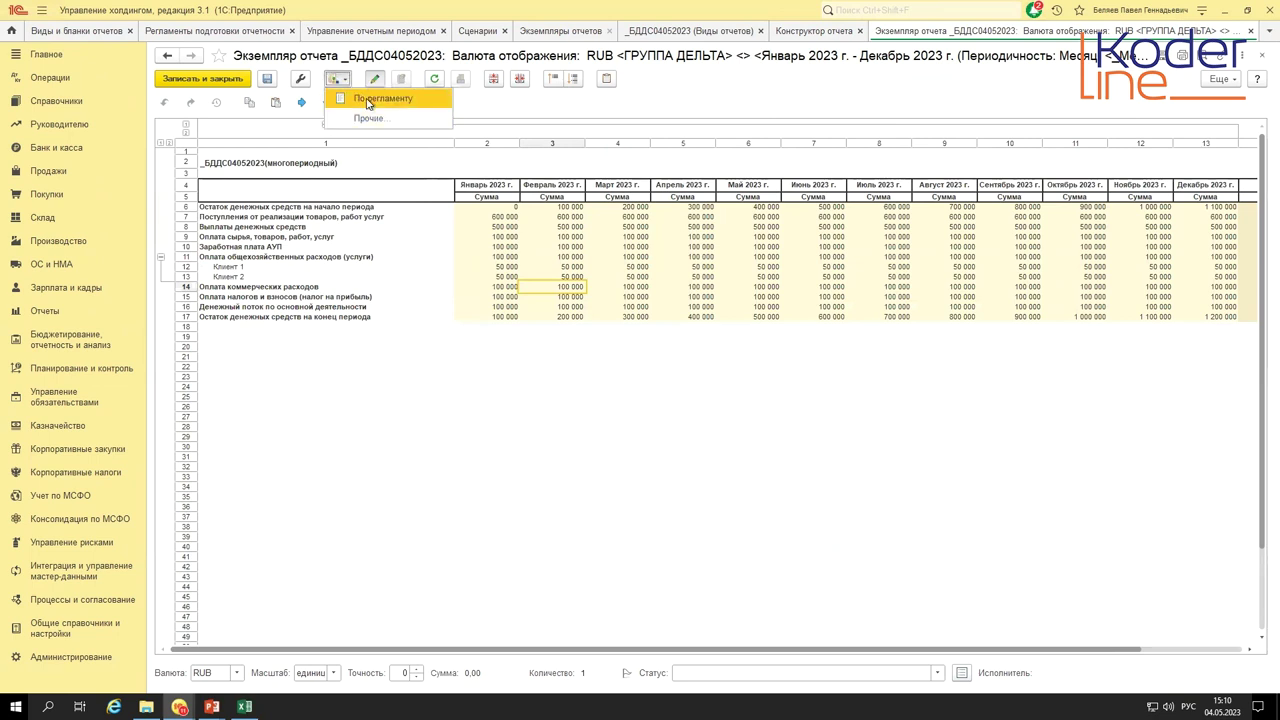
click(367, 100)
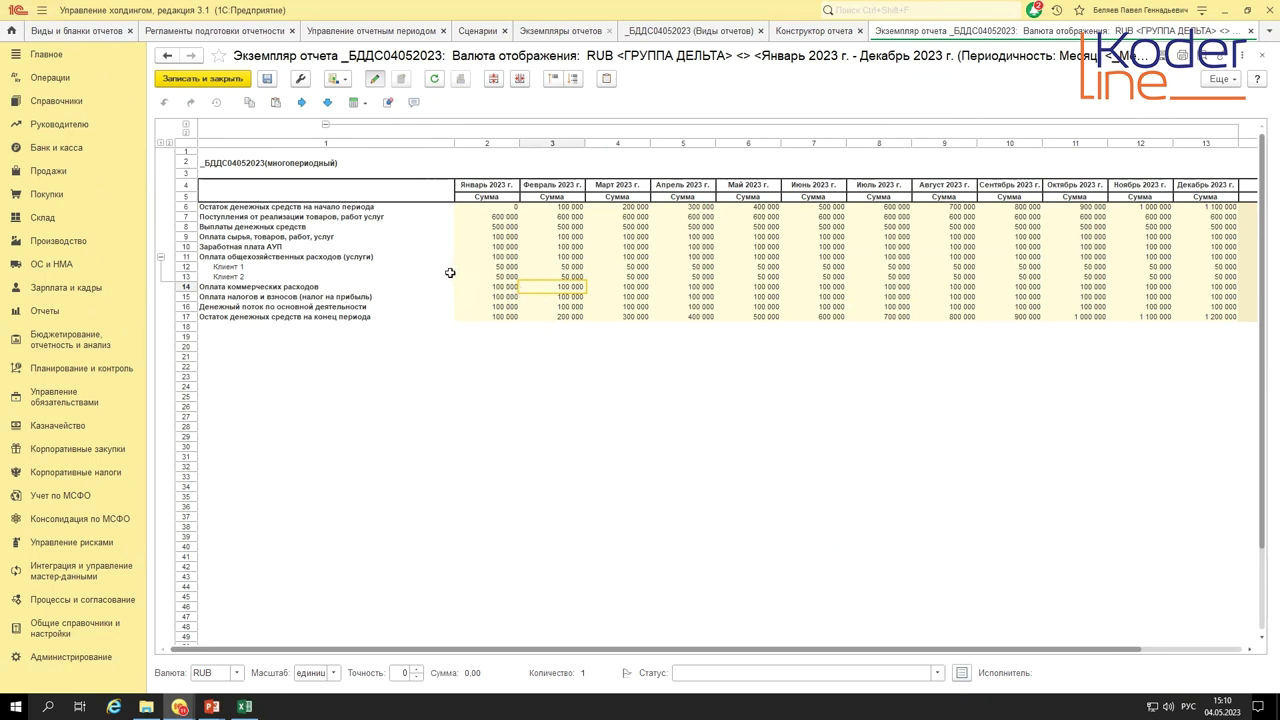
- Examine the filled report's receipts, payment rows, the Клиент 1 and Клиент 2 breakdown, and the operating cash flow across the months
scroll(449, 272, up, 1)
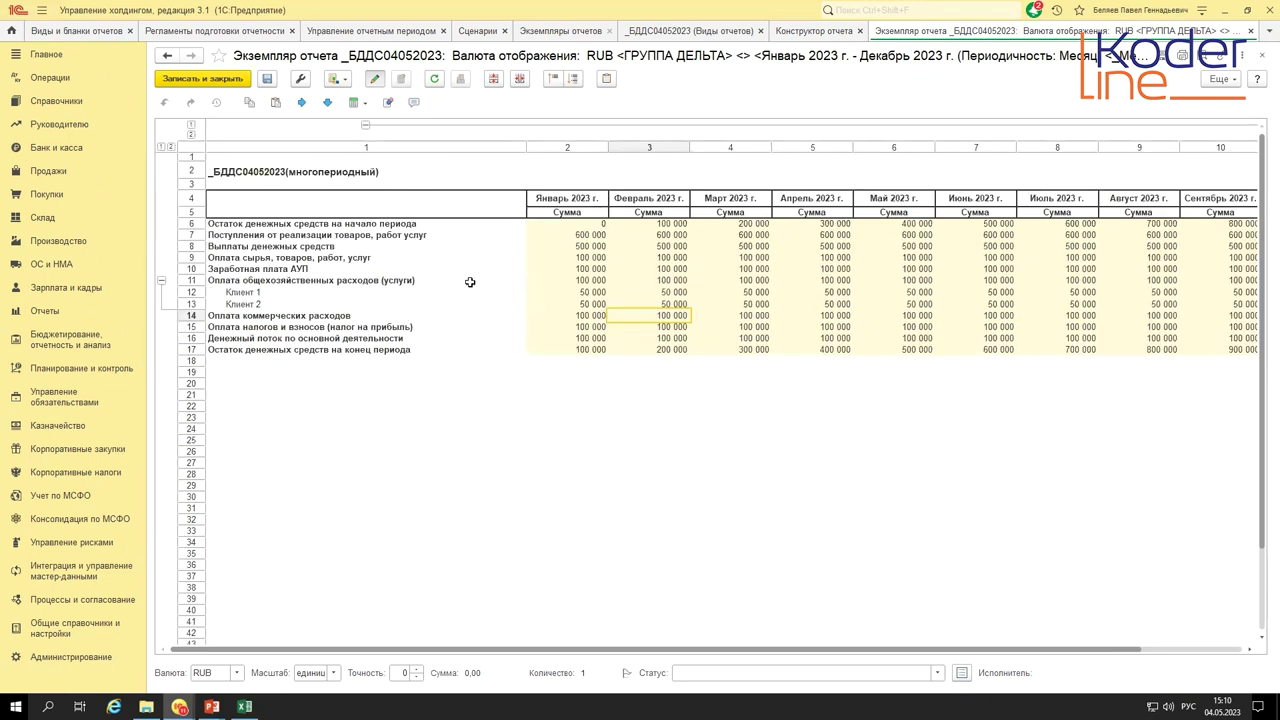
click(572, 198)
click(578, 226)
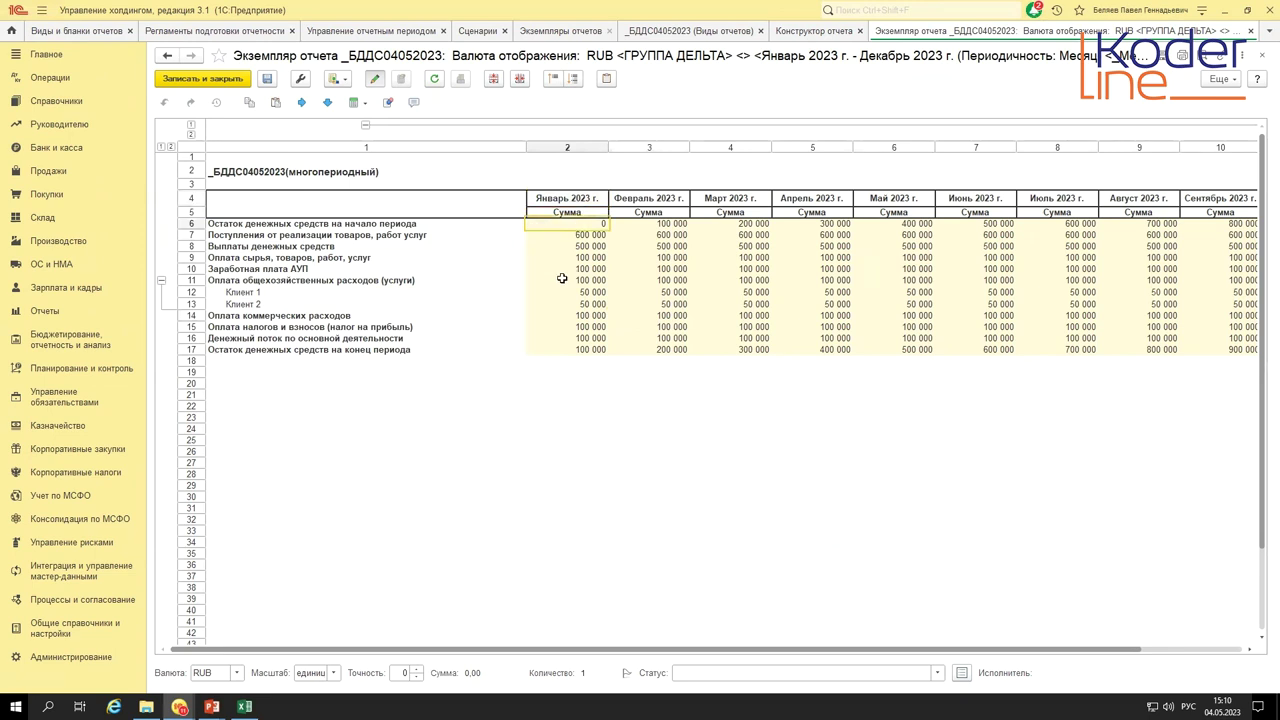
click(576, 233)
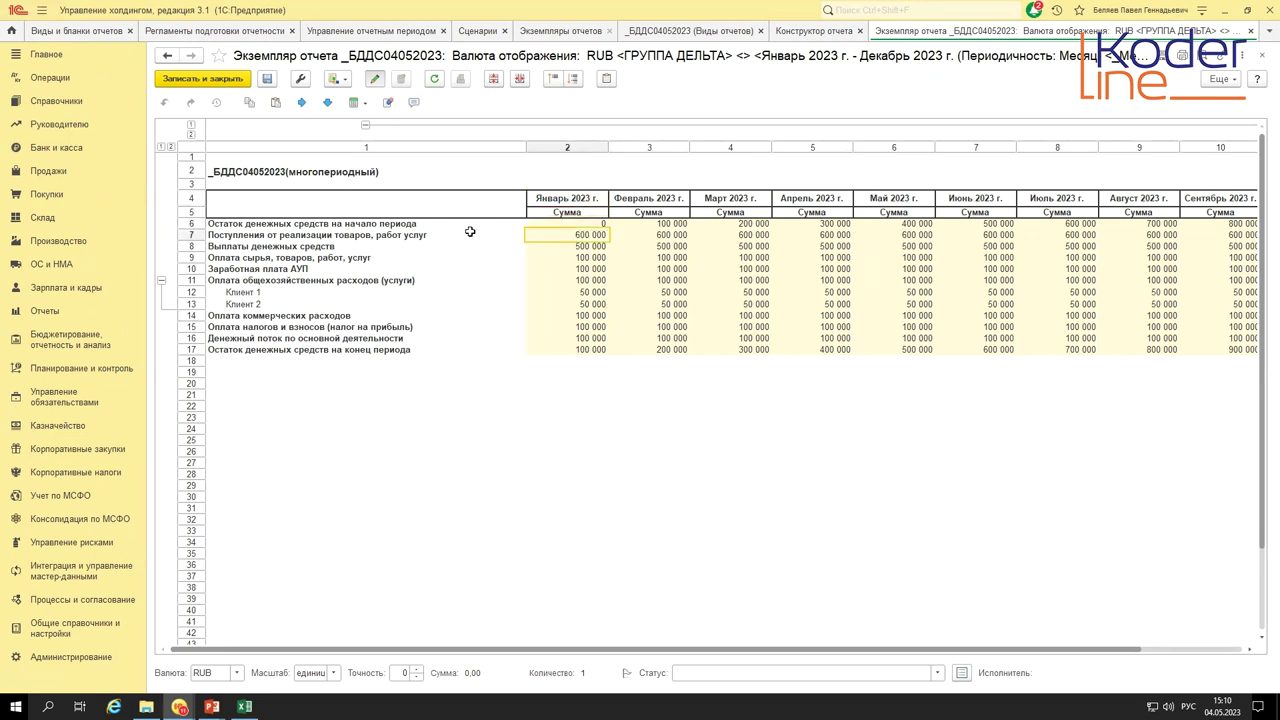
ctrl+click(500, 248)
ctrl+click(559, 258)
shift+click(553, 304)
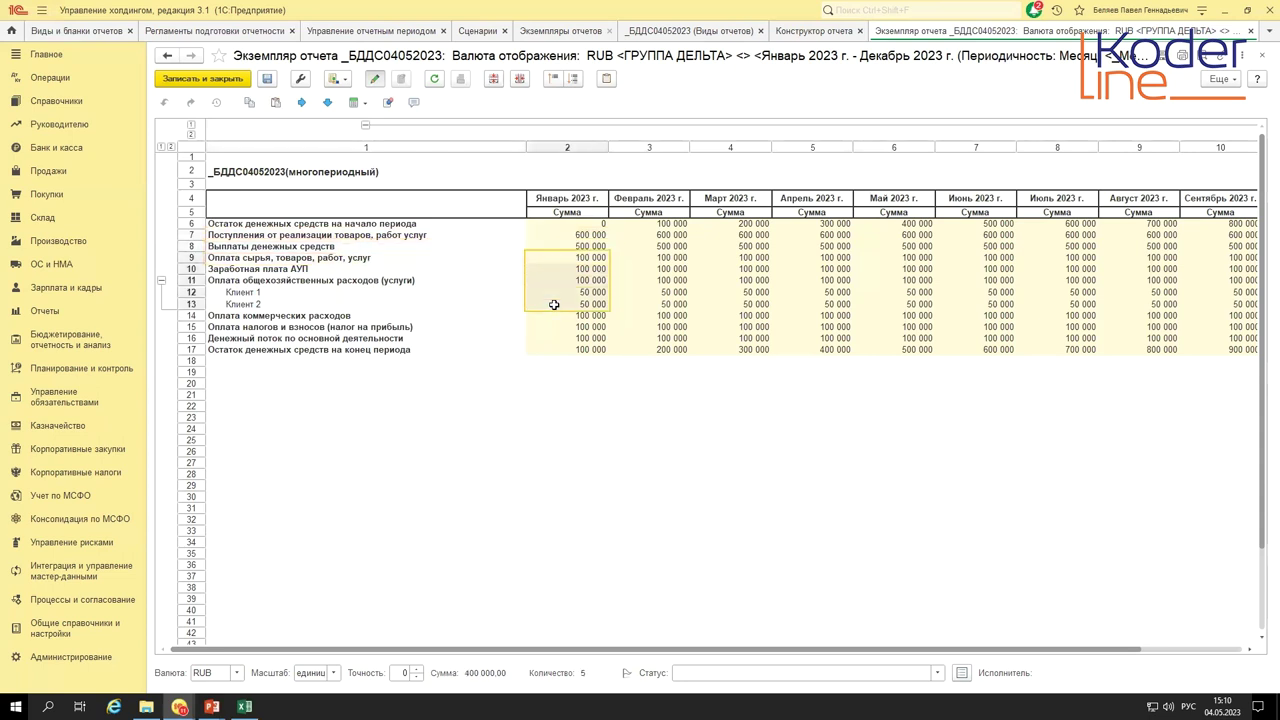
click(249, 246)
drag(258, 258, 278, 327)
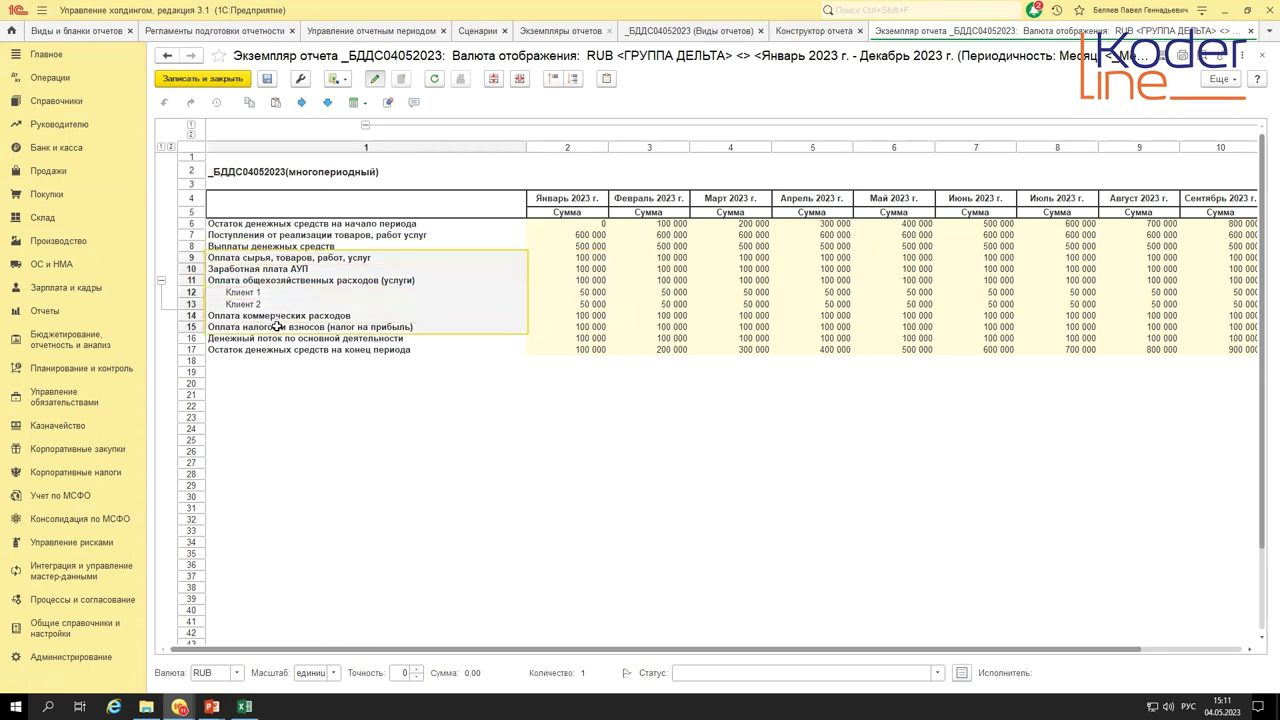
click(278, 246)
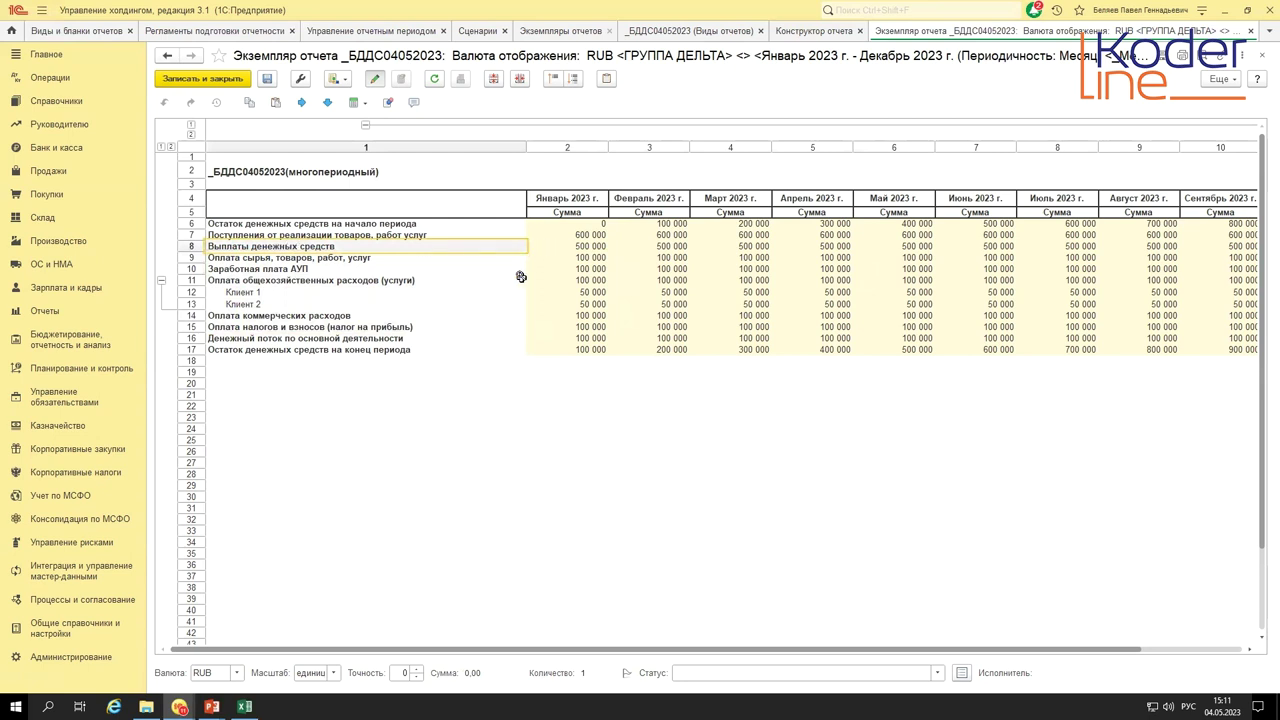
drag(331, 292, 437, 308)
drag(604, 295, 624, 304)
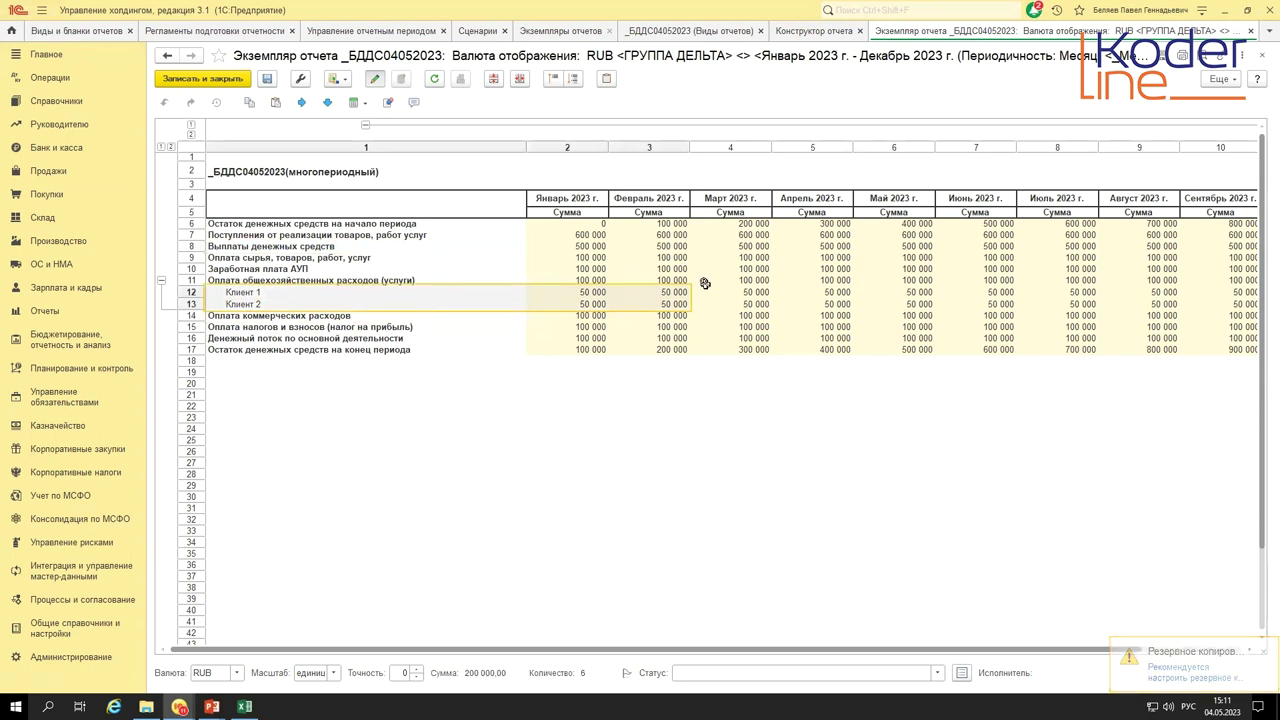
drag(512, 316, 620, 315)
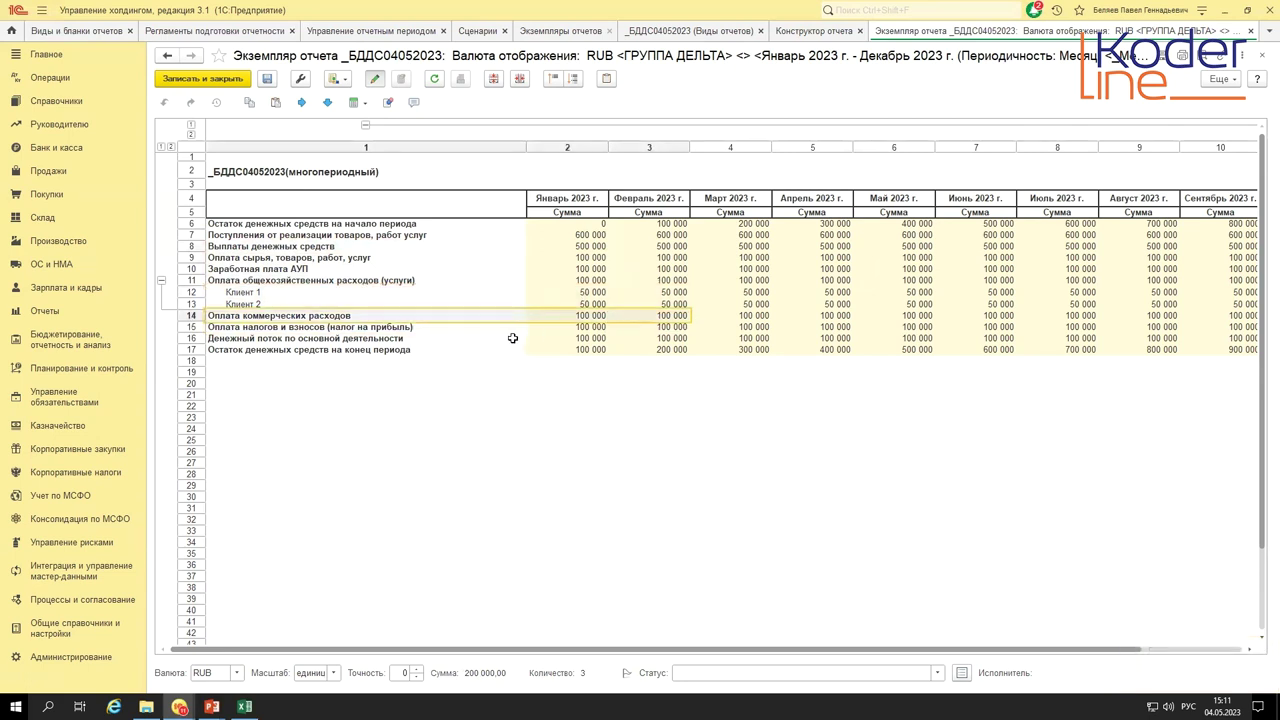
drag(508, 337, 1092, 337)
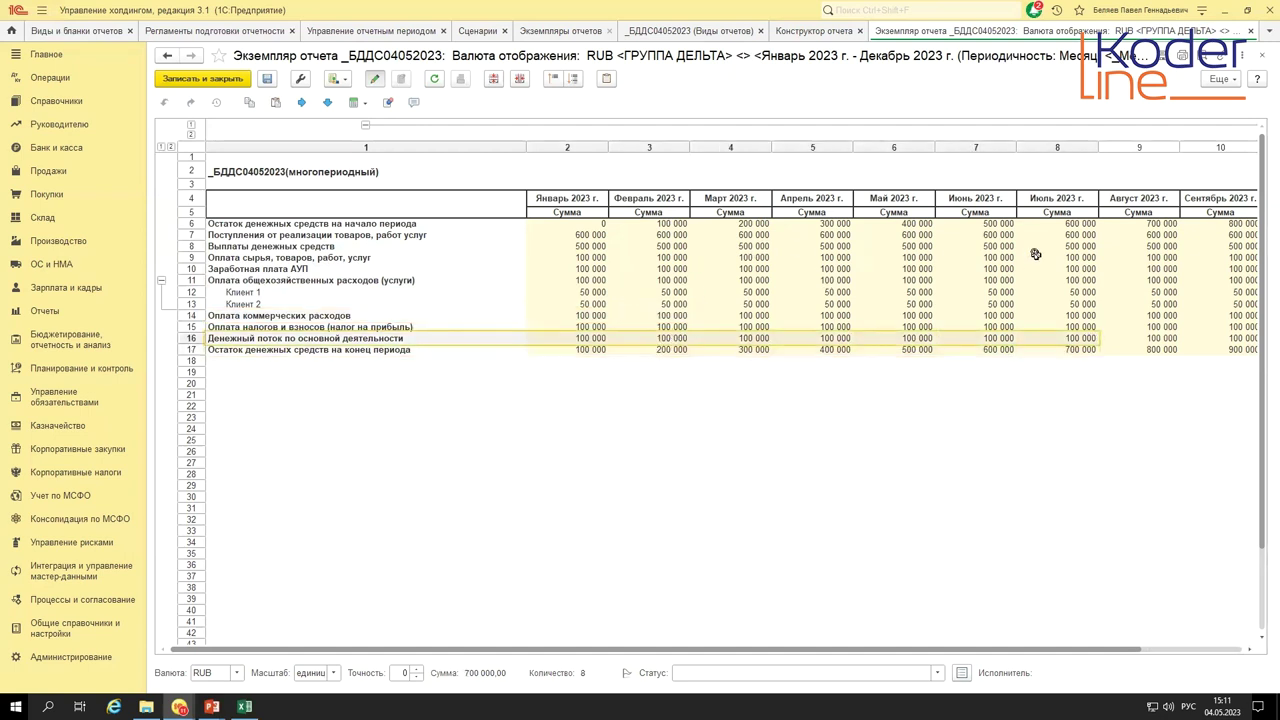
- Compare each month's closing cash balance with the opening balance of the following month
click(582, 350)
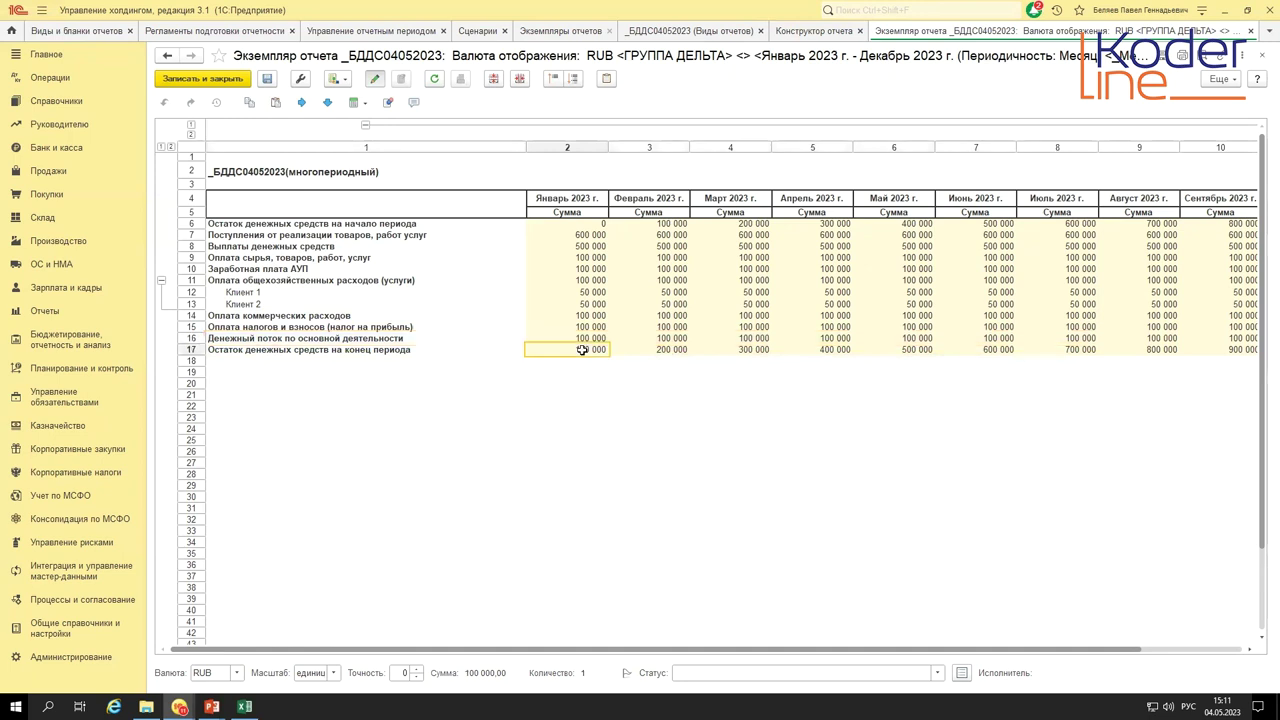
click(653, 349)
click(740, 350)
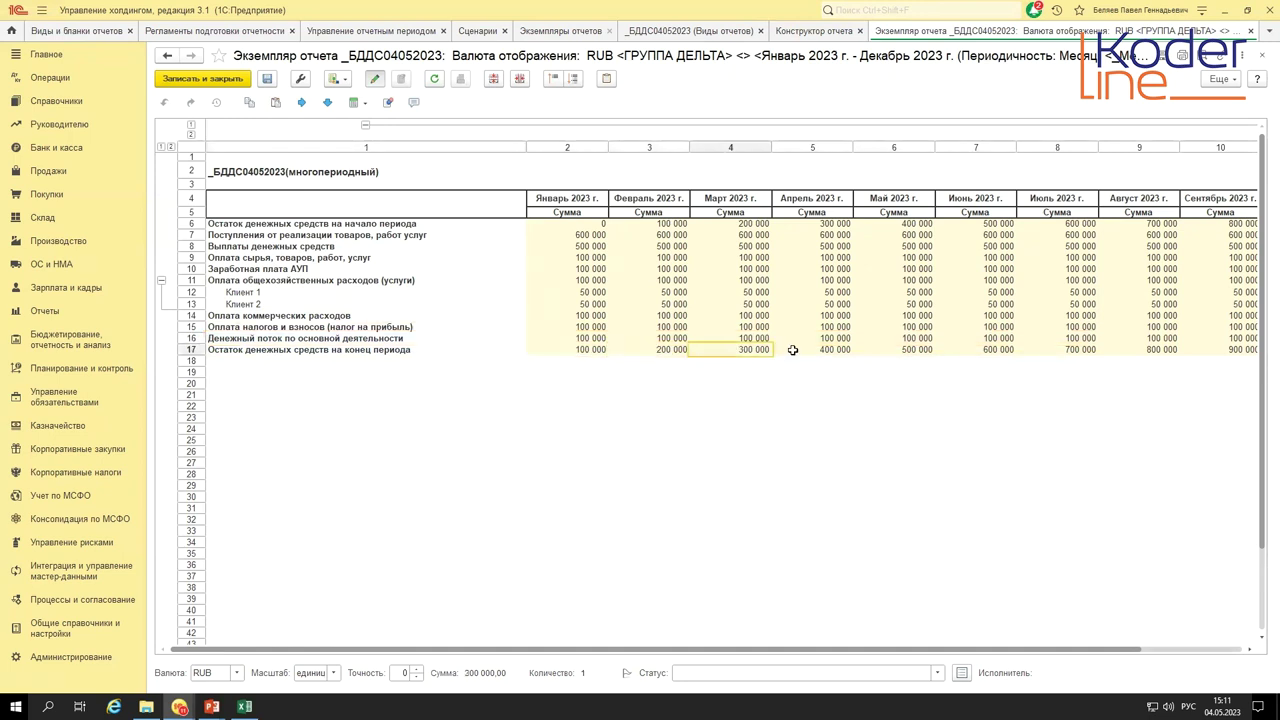
drag(660, 222, 1050, 222)
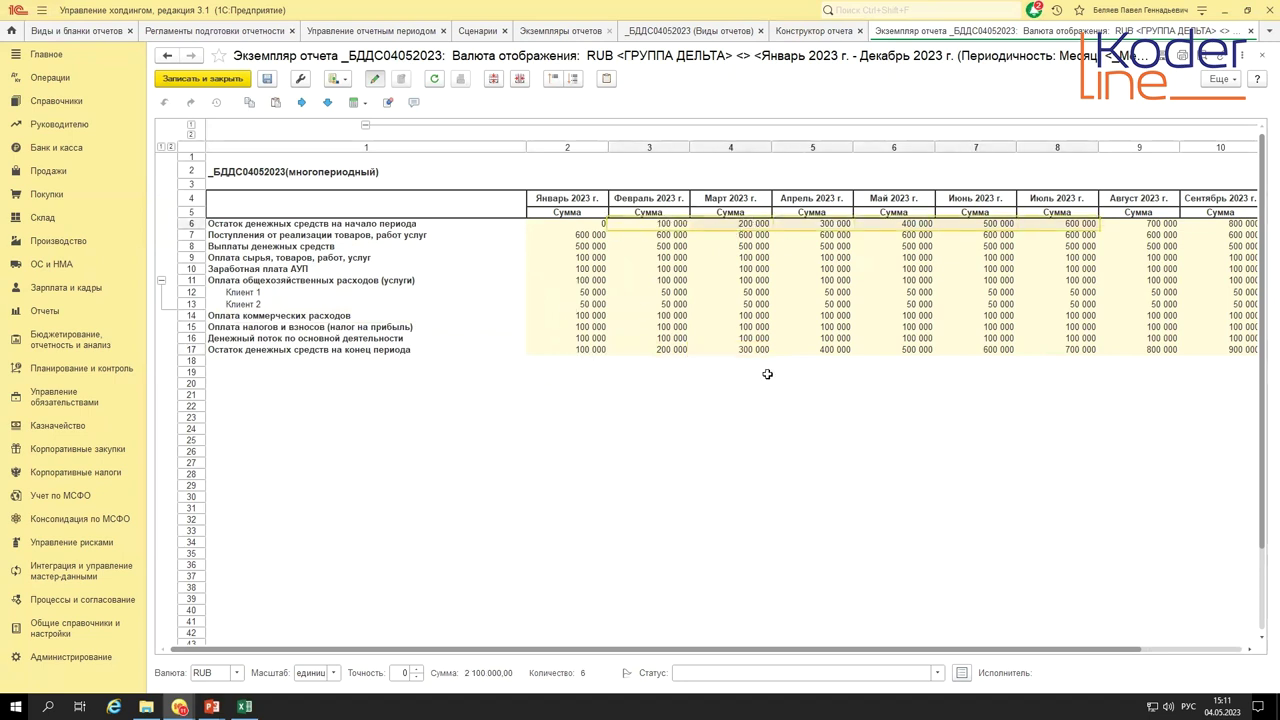
click(571, 222)
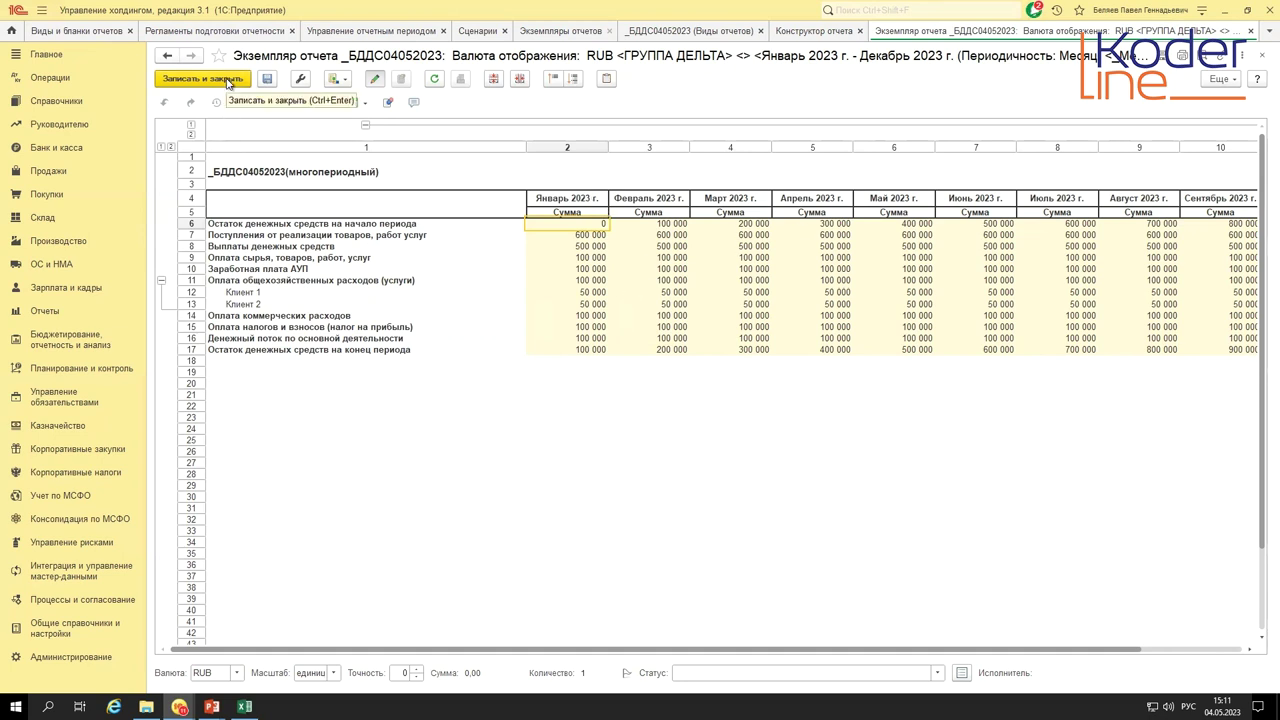
- Save and close the filled report instance
click(228, 83)
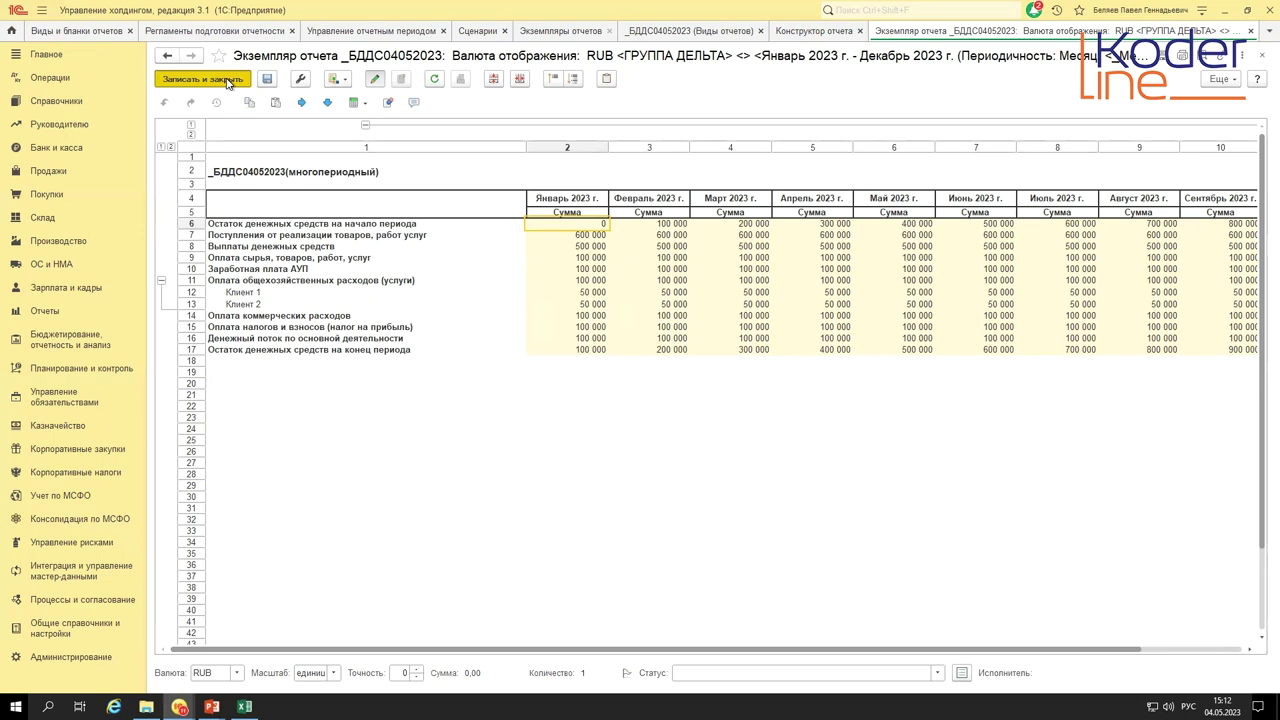
click(228, 80)
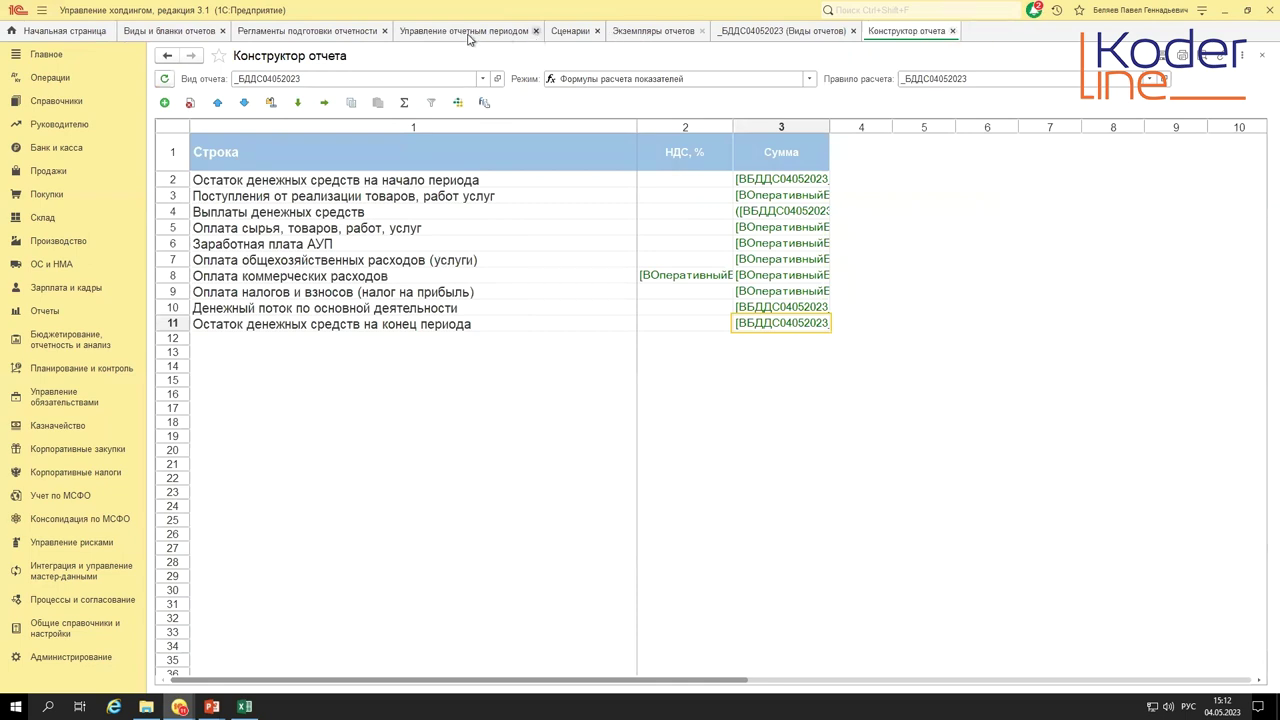
- Open the blank _БДДС04052023(сводная таблица) and include all rows of report type _БДДС04052023 in the pivot table
click(147, 33)
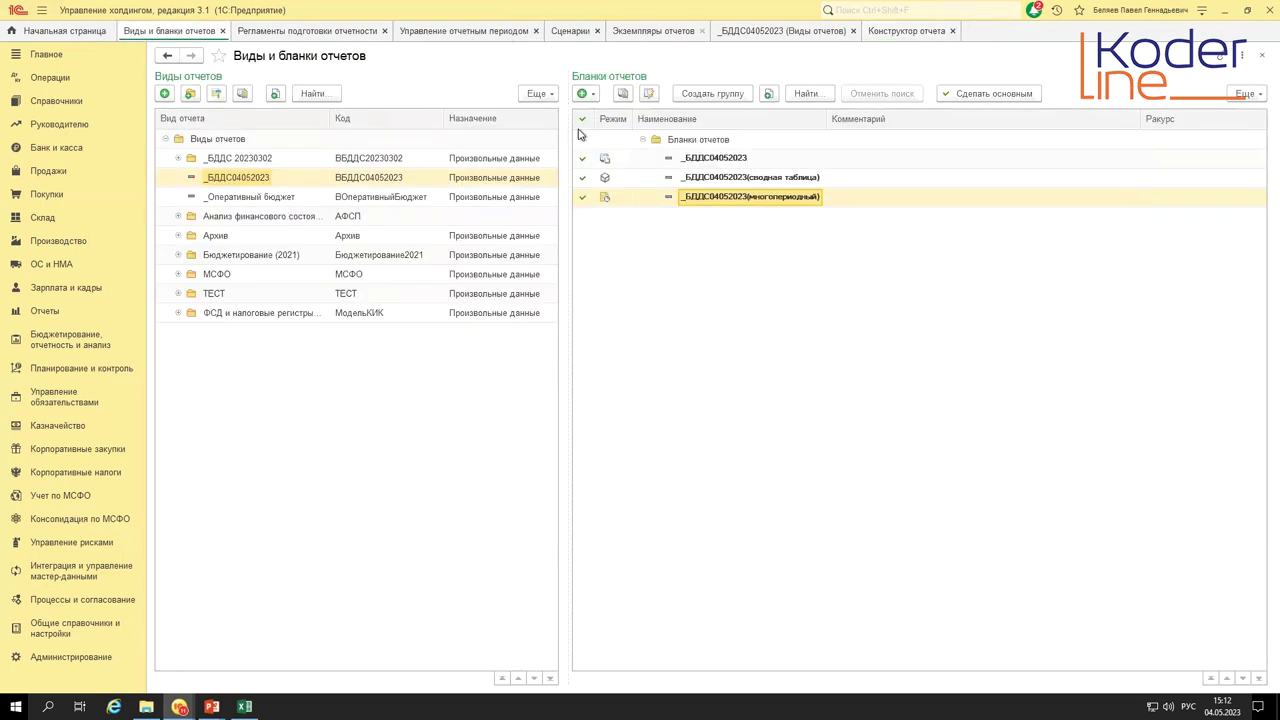
click(741, 179)
click(739, 177)
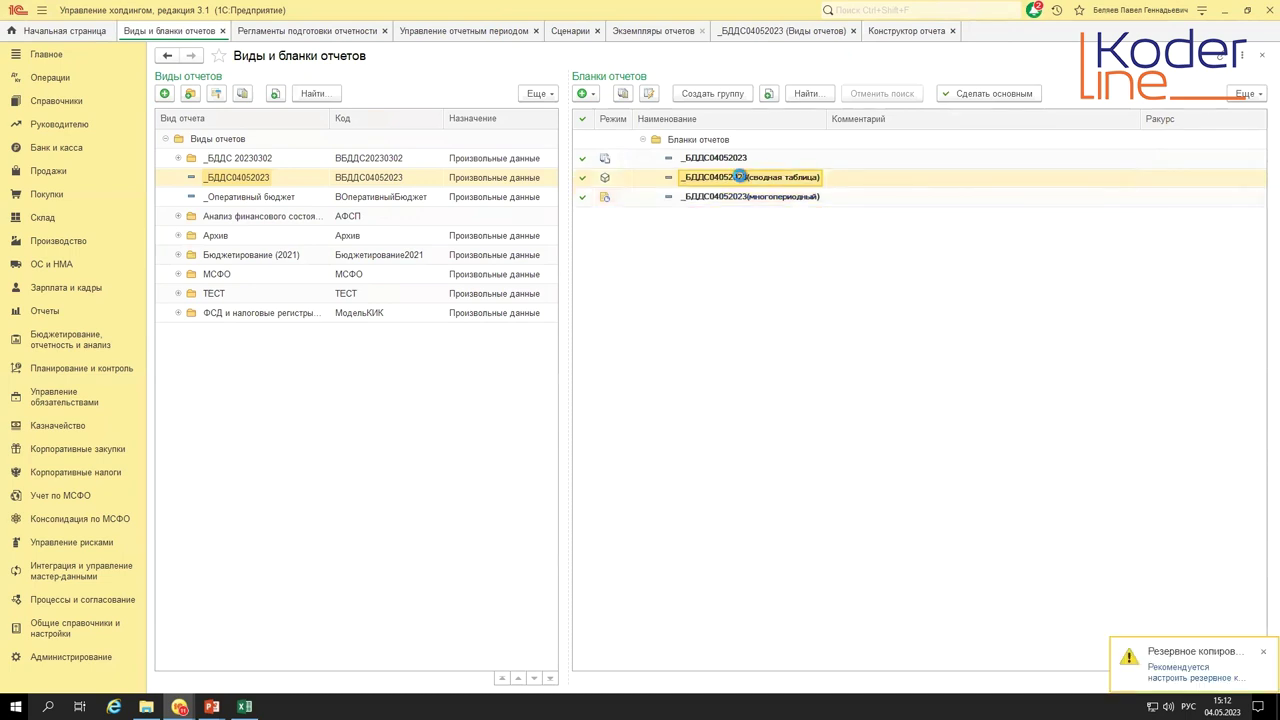
double_click(739, 177)
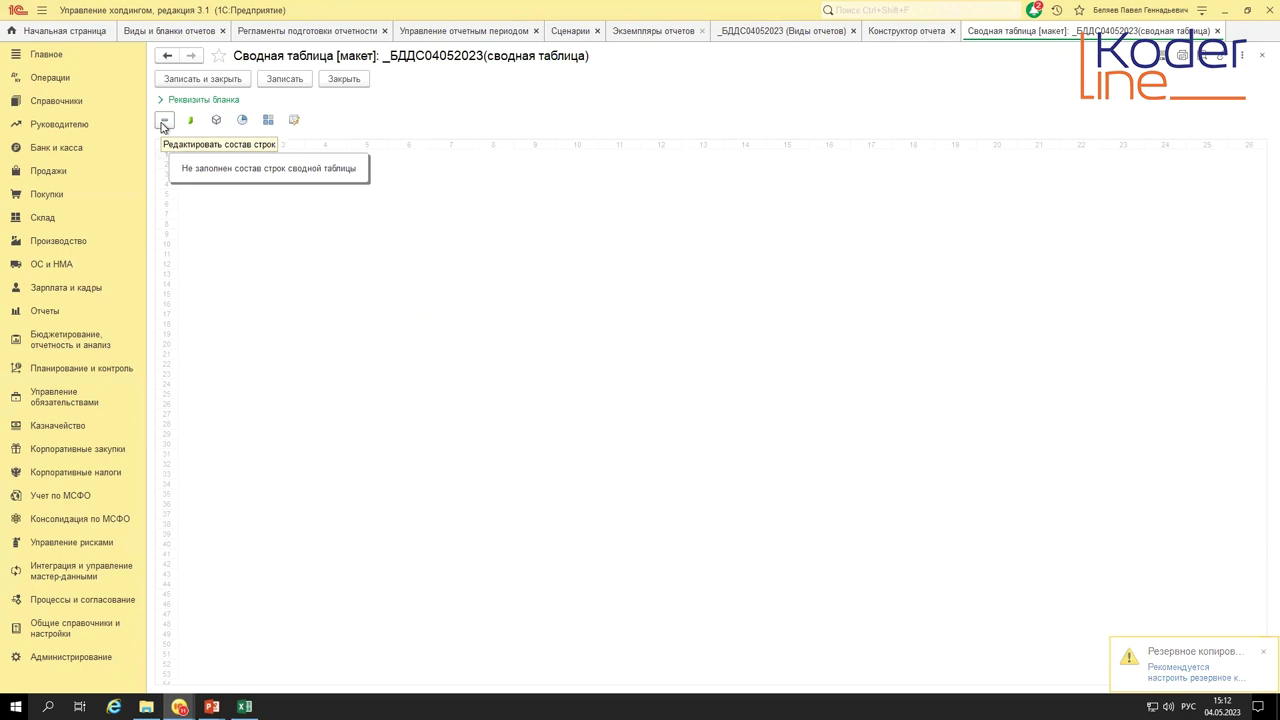
click(165, 121)
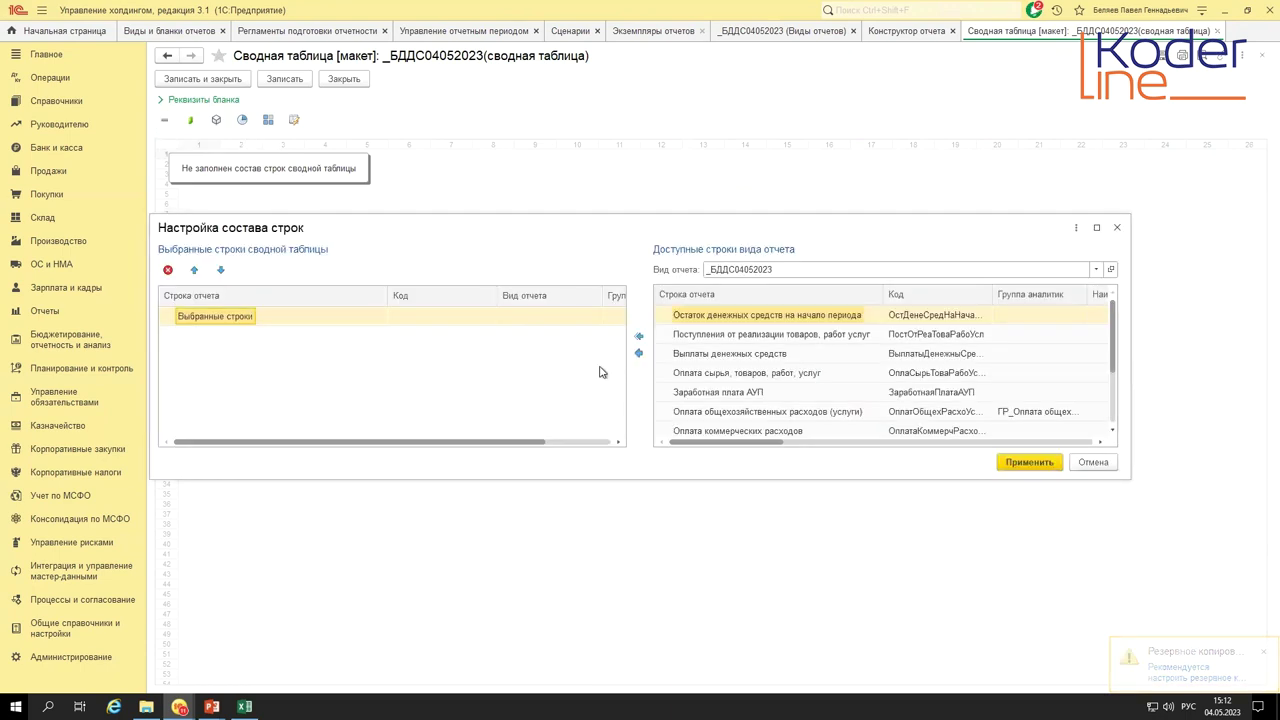
click(638, 340)
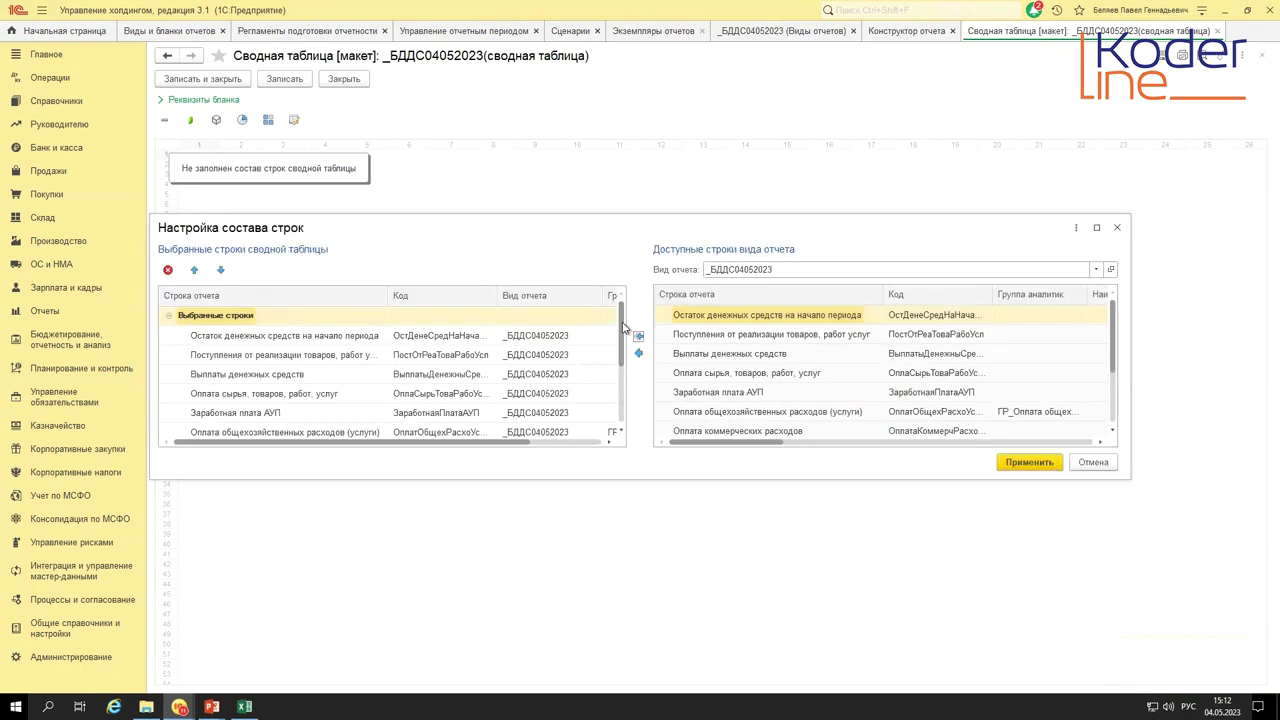
scroll(600, 390, down, 3)
click(1029, 465)
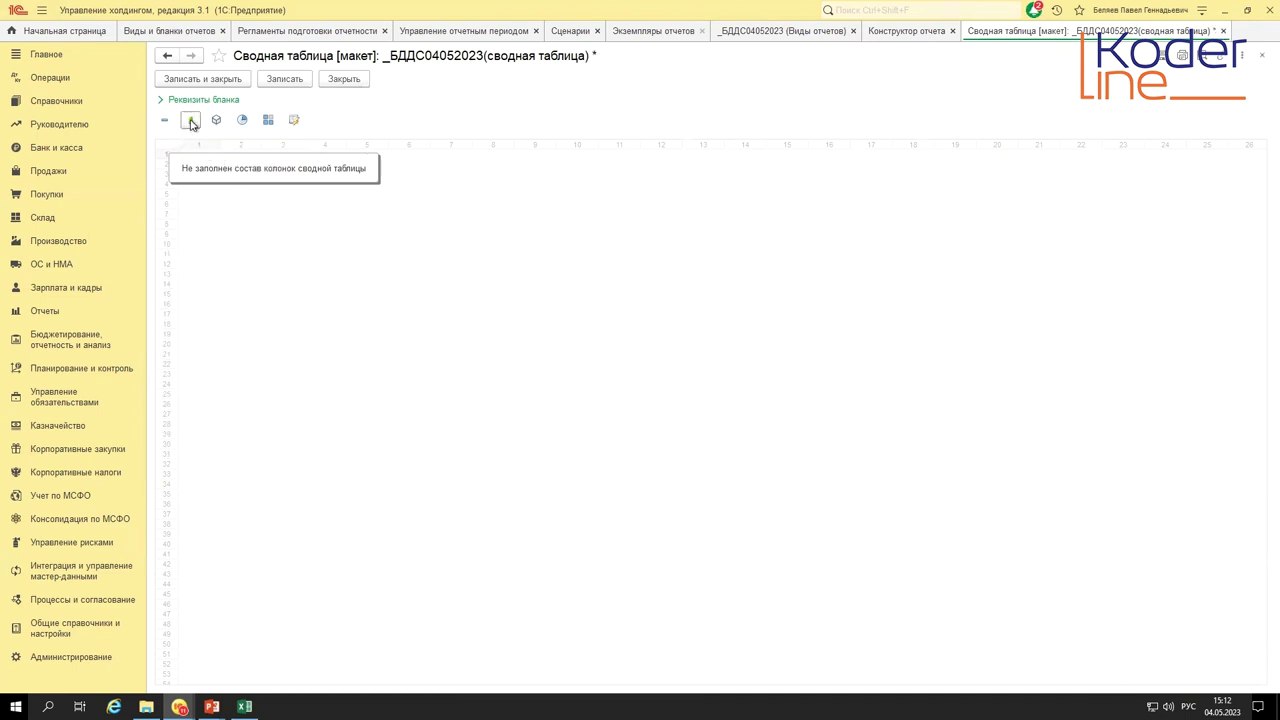
- Add the Сумма column to the pivot table's column composition and apply it
click(191, 121)
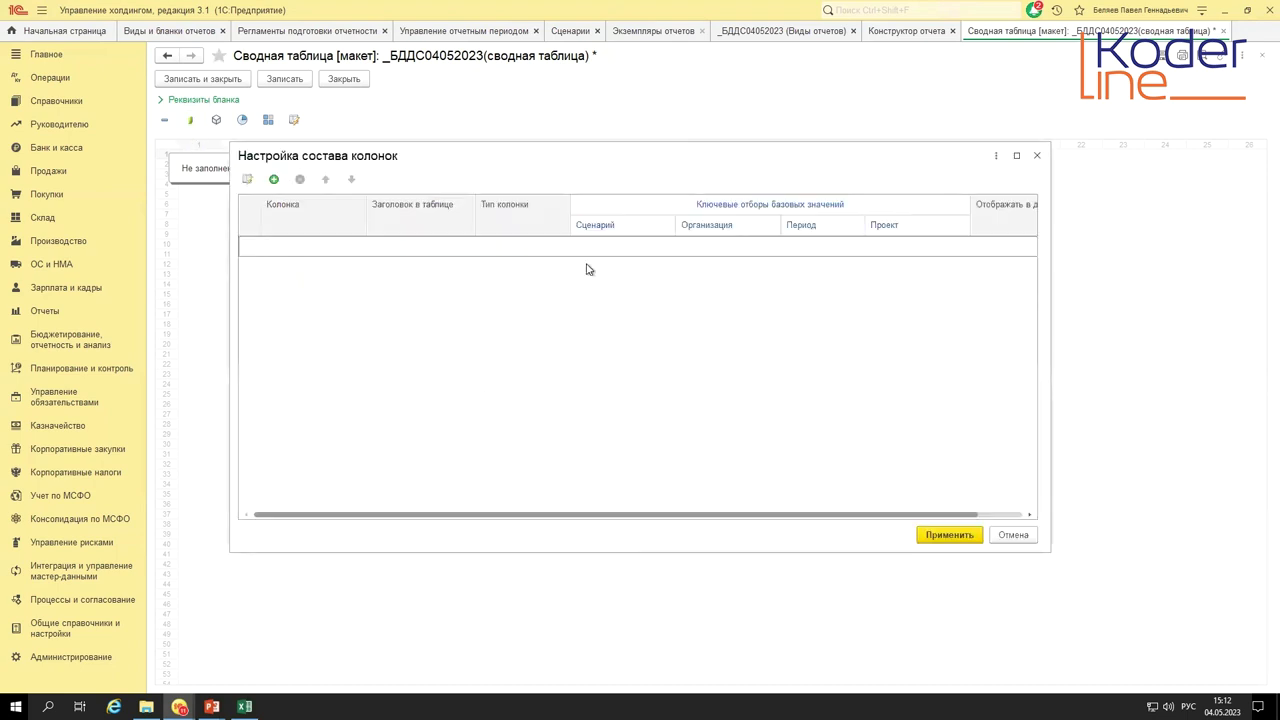
click(273, 179)
click(323, 284)
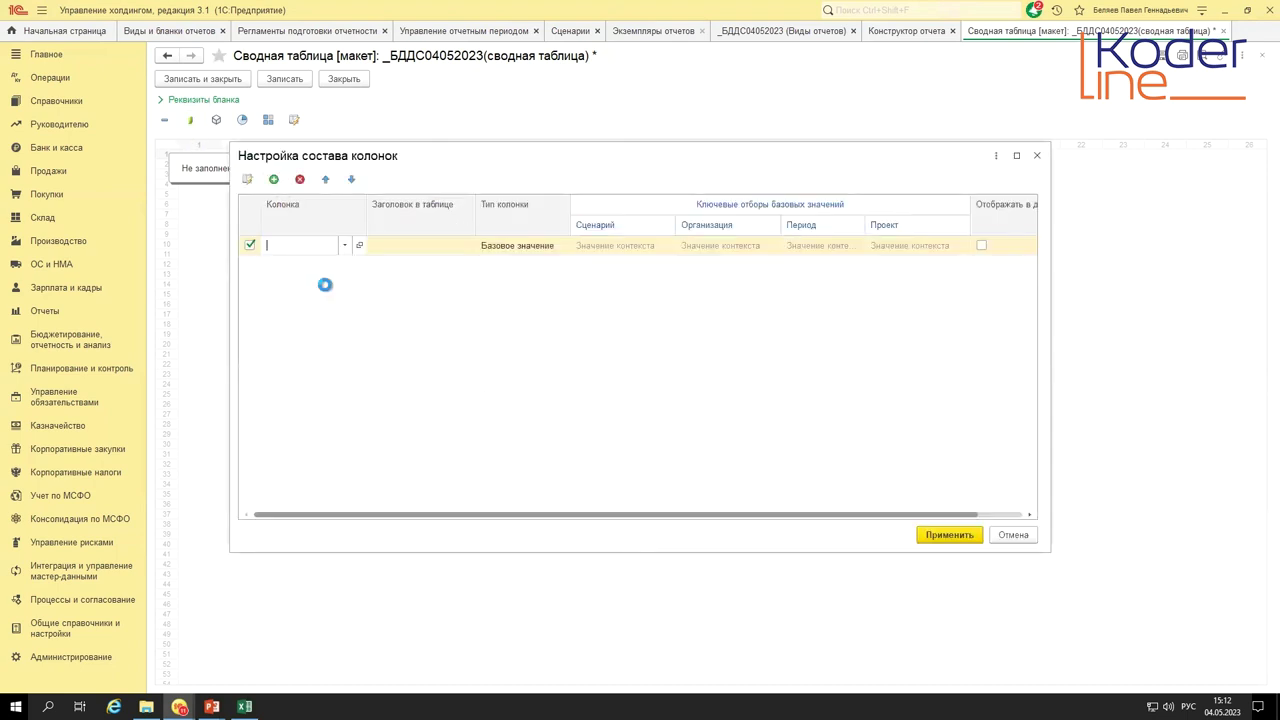
double_click(452, 250)
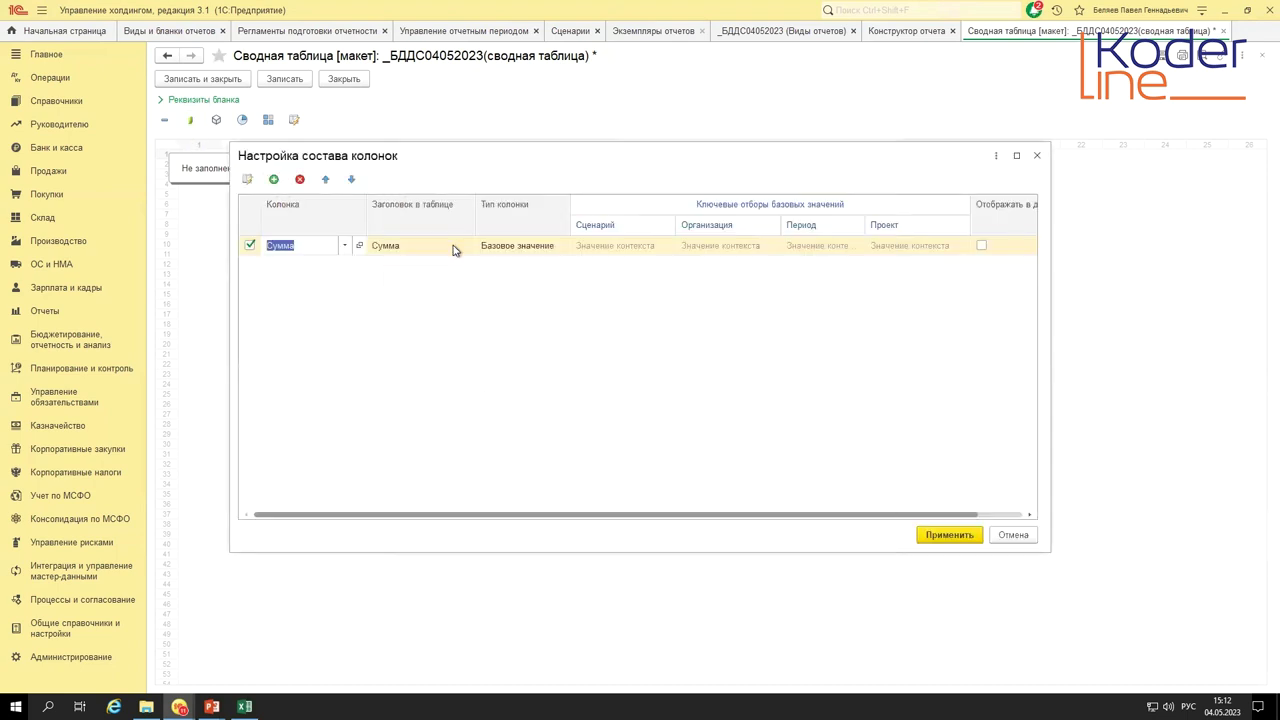
click(492, 343)
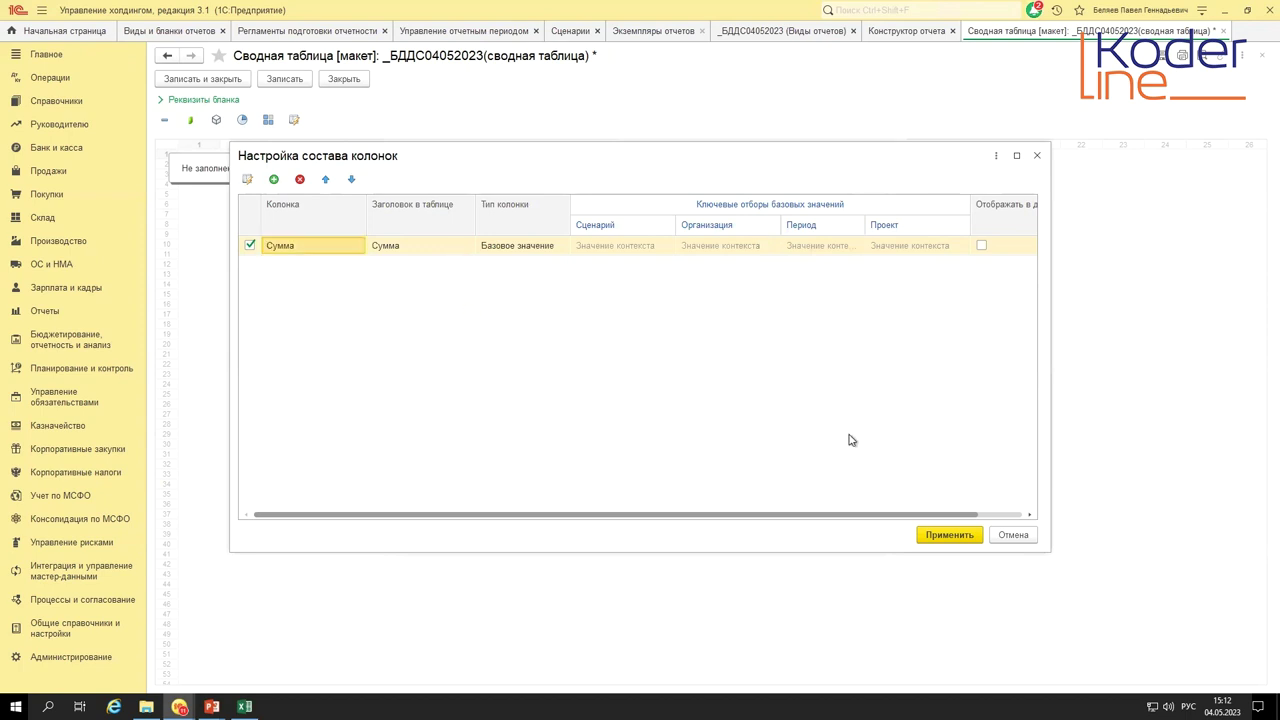
click(949, 536)
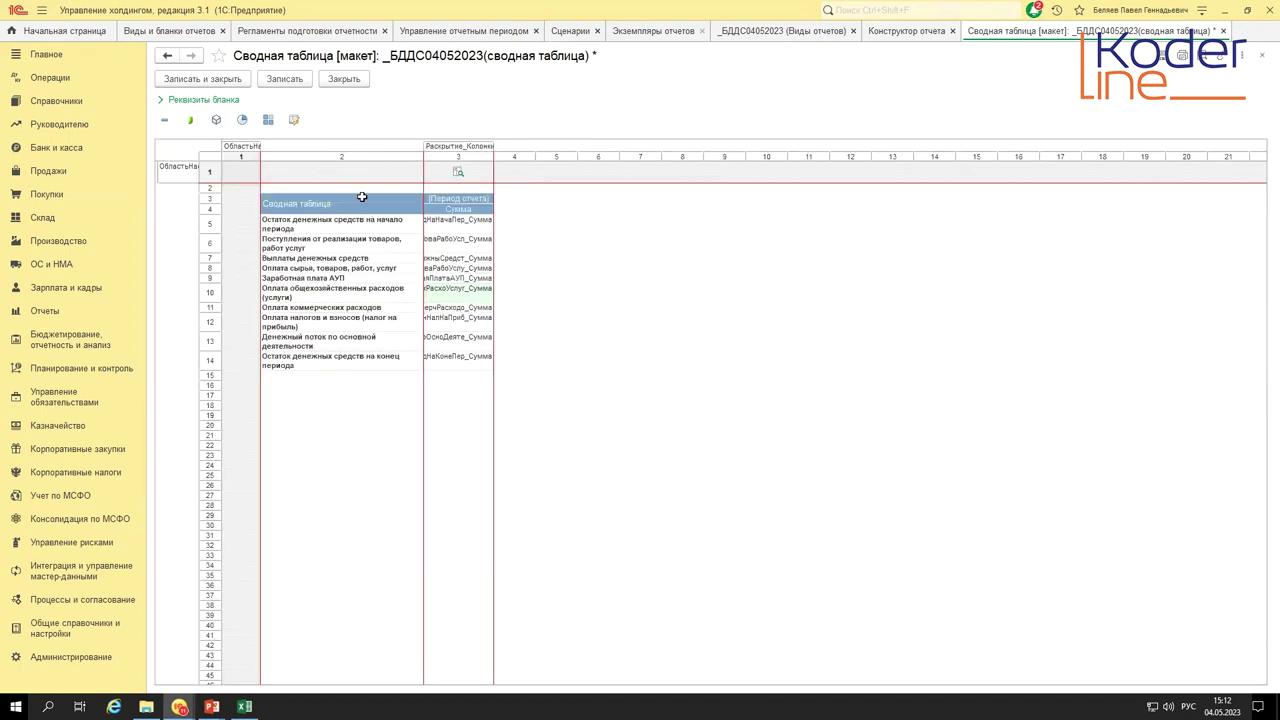
- Enable year, half-year and quarter totals for the pivot table's monthly data, and save and close the blank
click(242, 120)
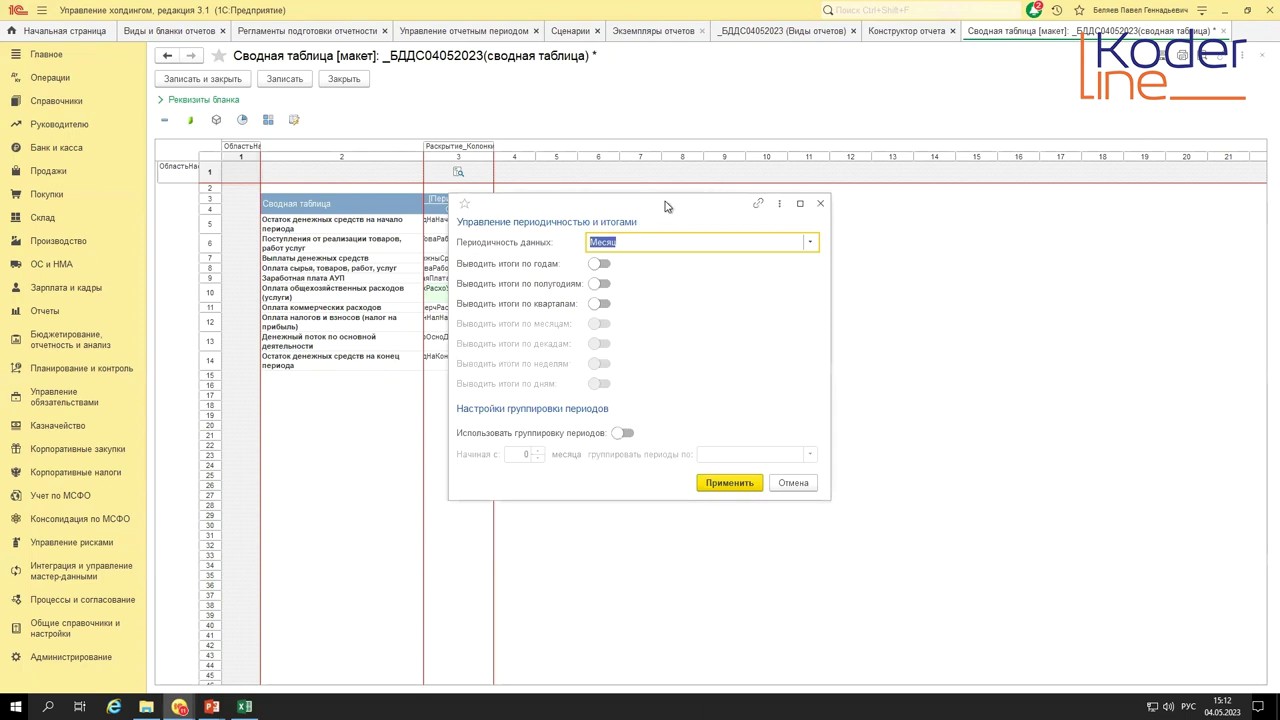
drag(666, 206, 745, 205)
click(722, 264)
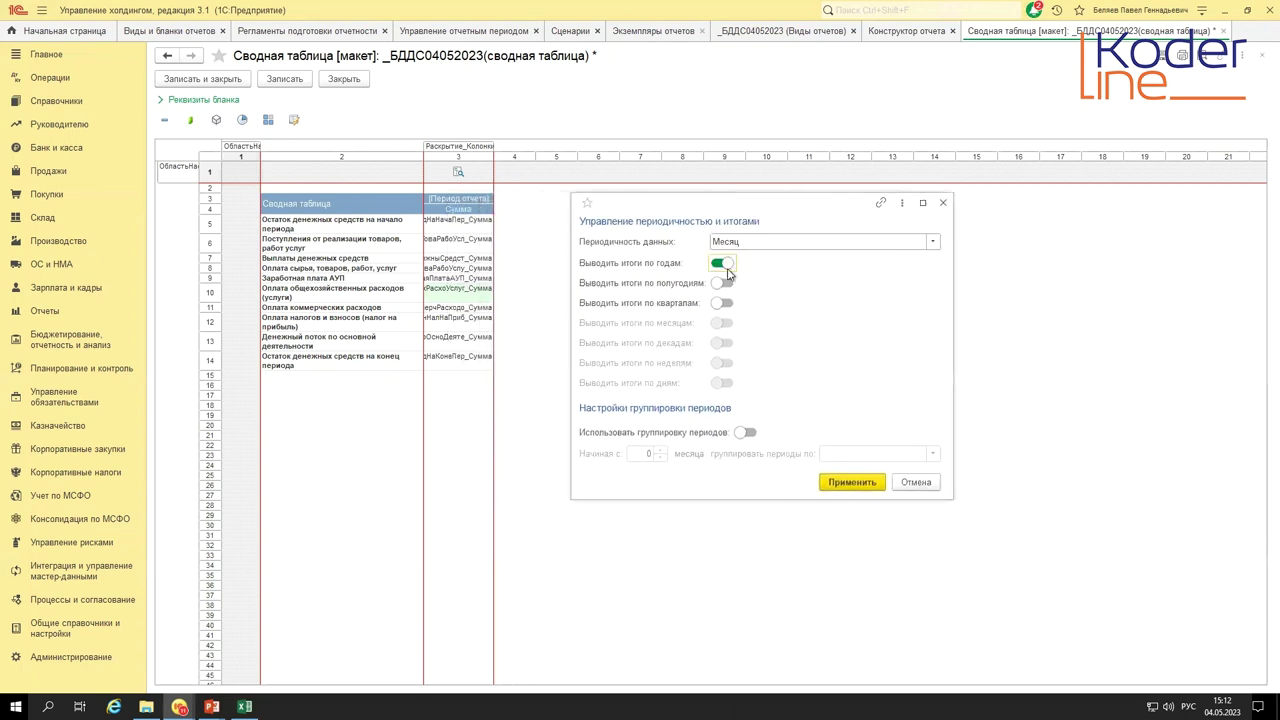
click(724, 284)
click(723, 303)
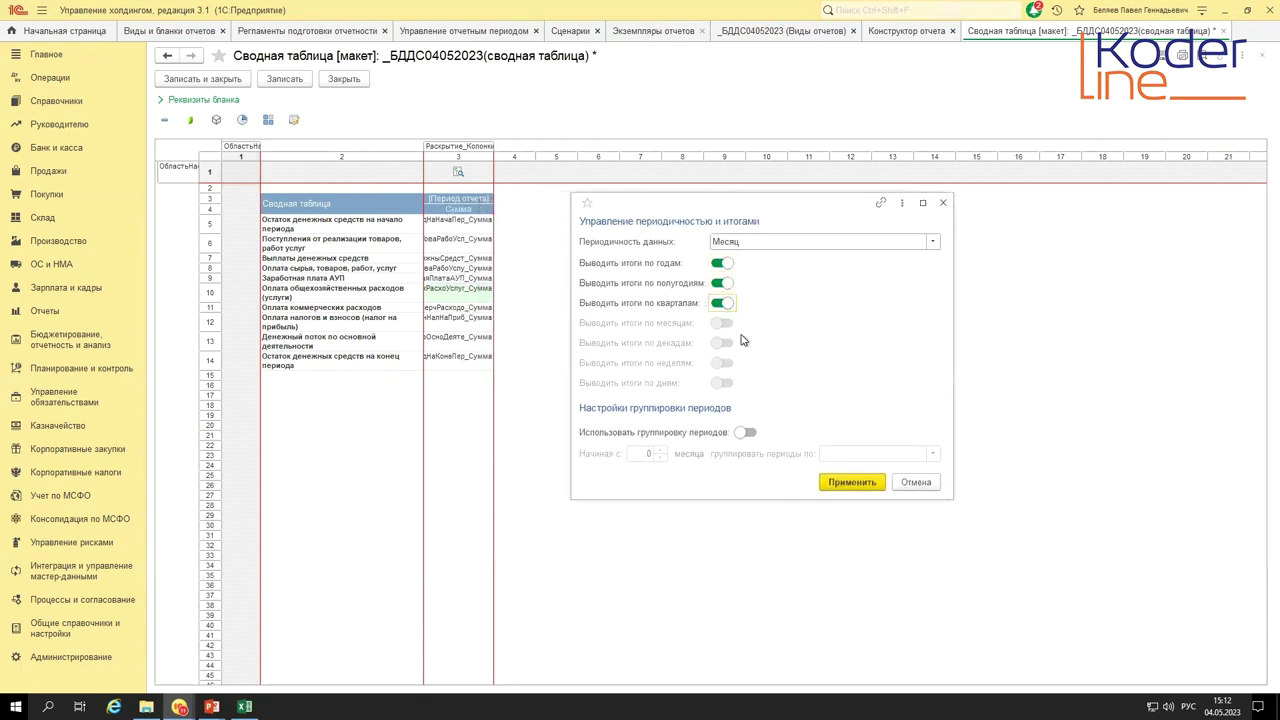
click(850, 483)
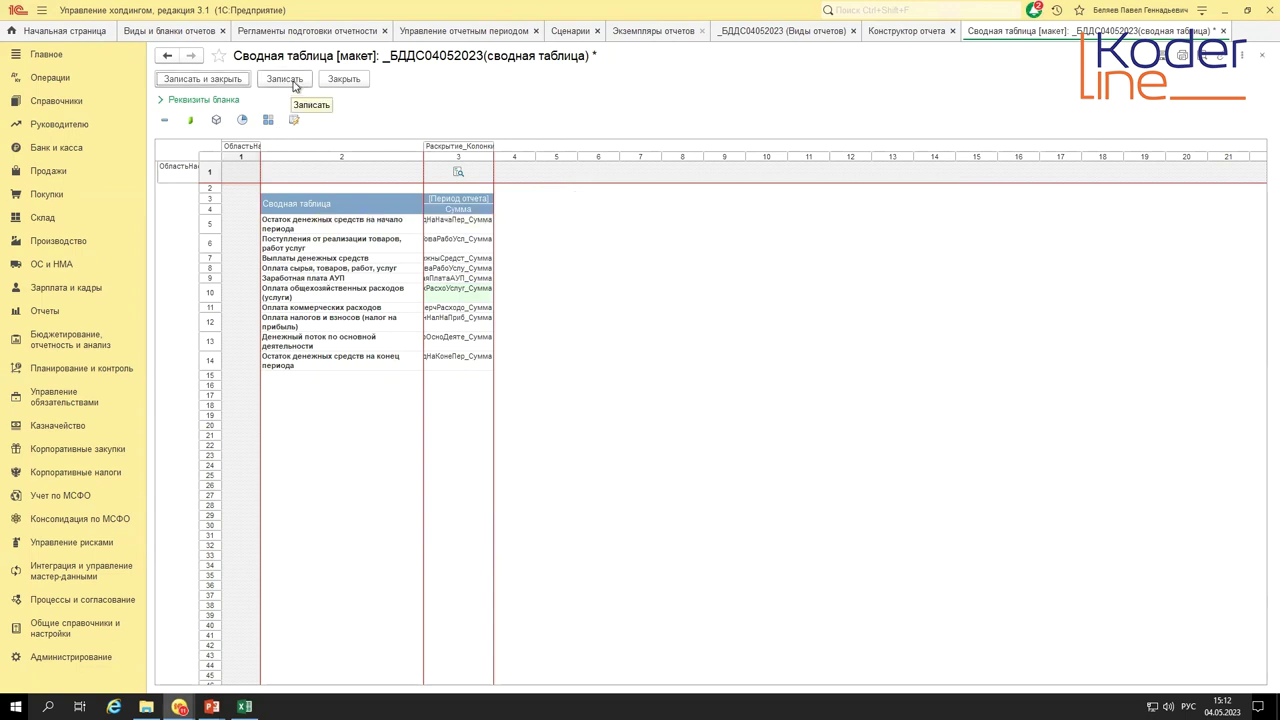
click(241, 80)
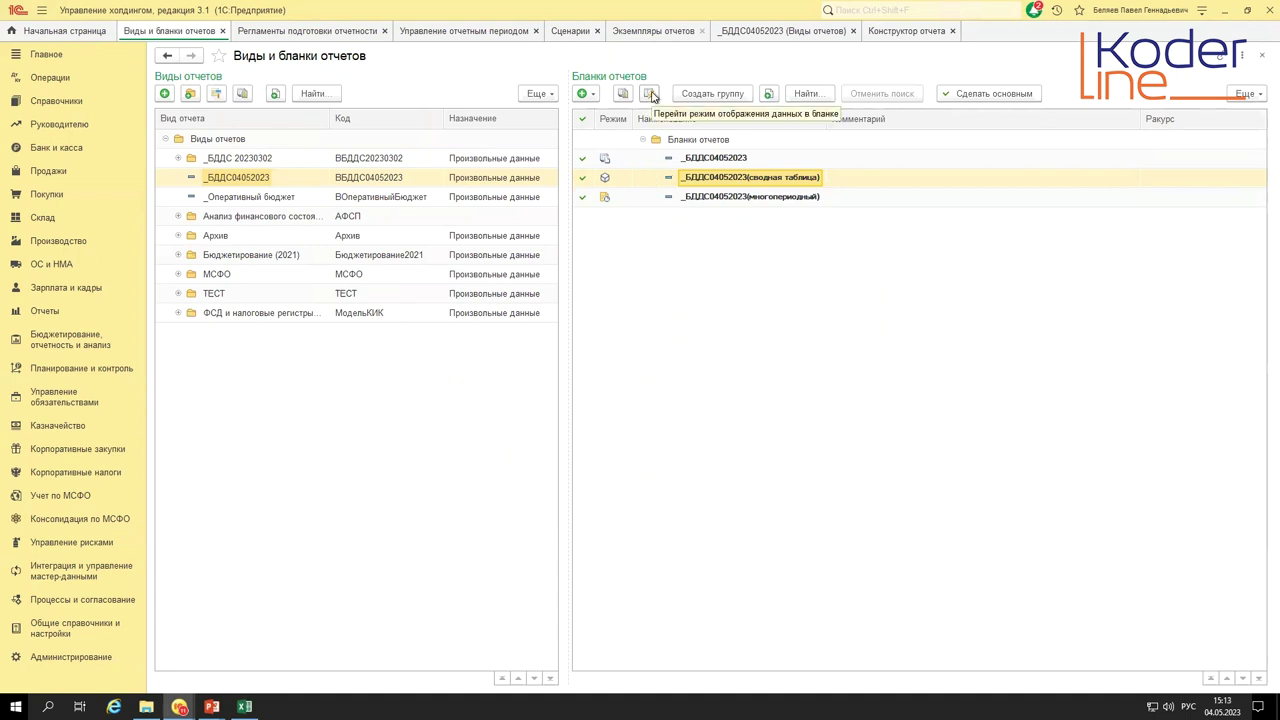
- Open _БДДС04052023(сводная таблица) in data display mode and set its scenario to _Месячный04052023
click(650, 94)
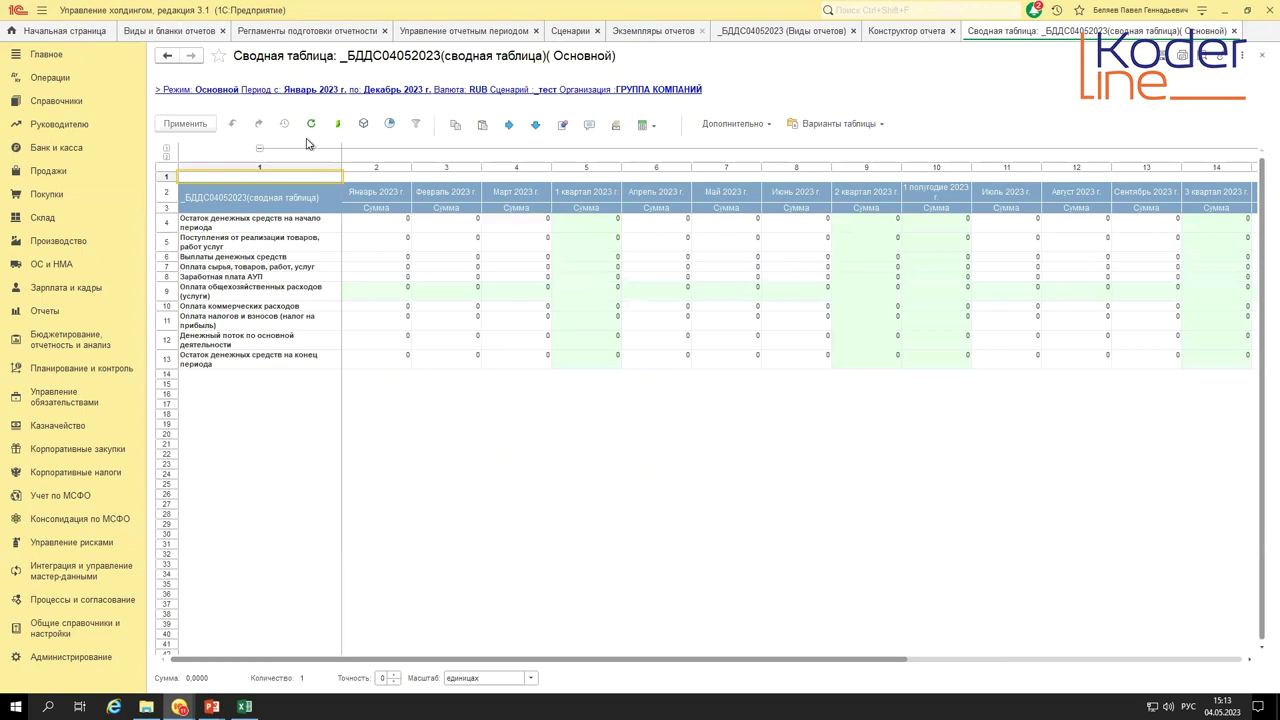
click(288, 90)
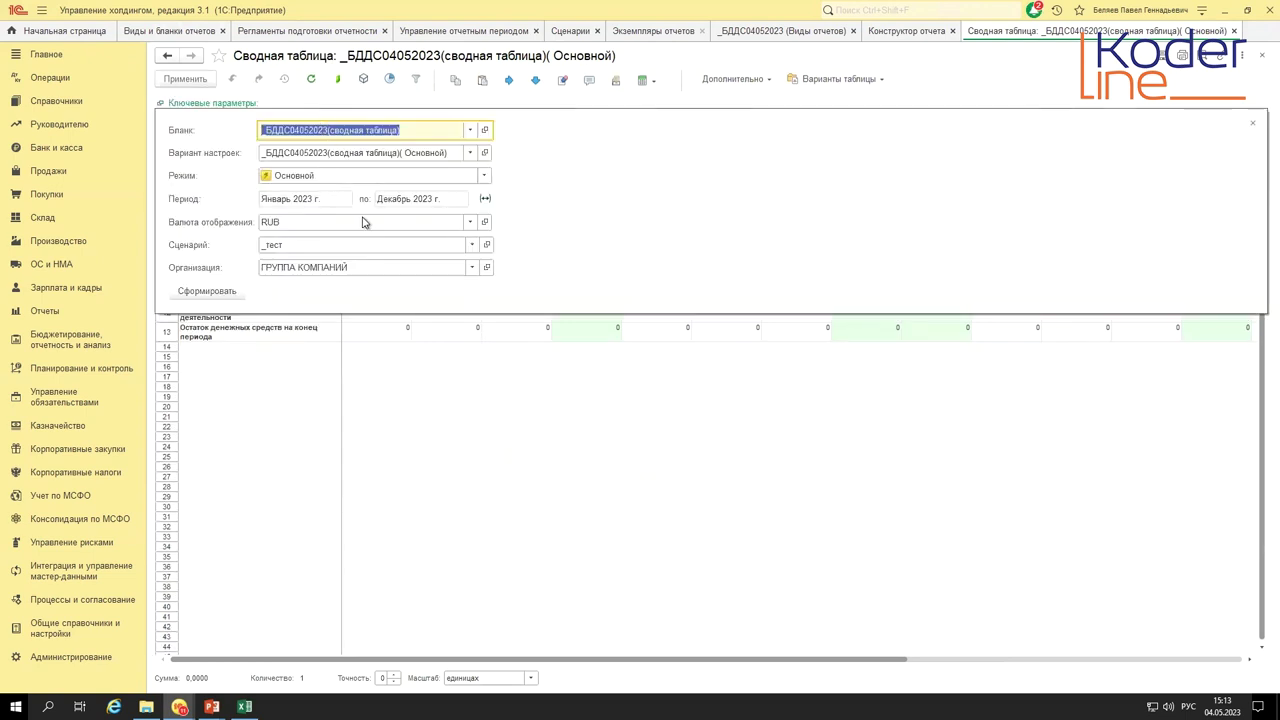
click(345, 246)
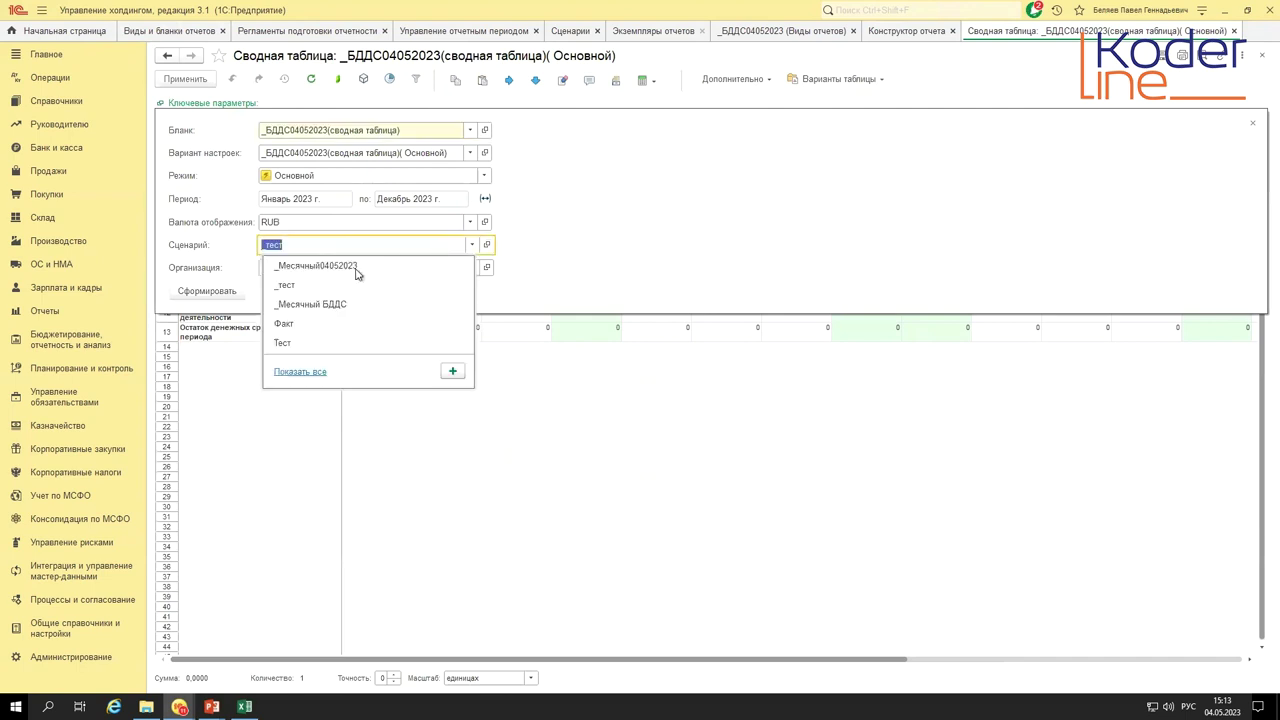
click(325, 266)
- Set the pivot table's organization to ГРУППА ДЕЛЬТА and generate the table
click(336, 267)
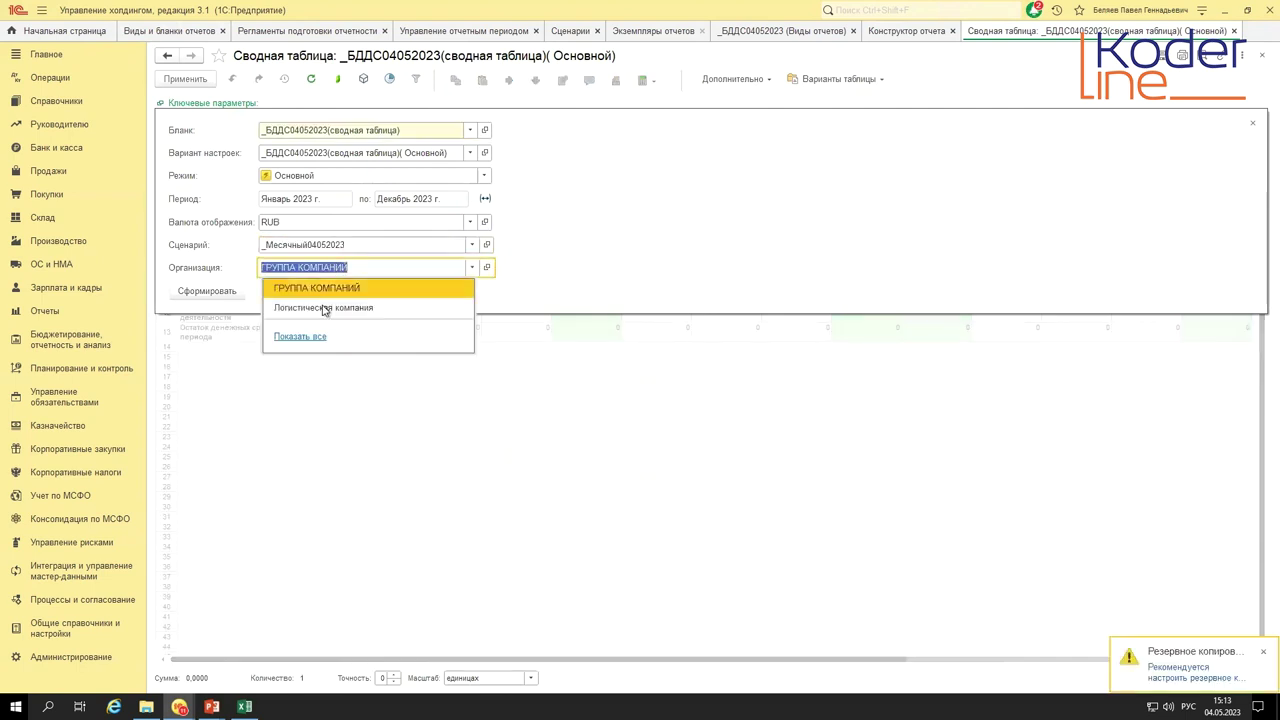
key(Escape)
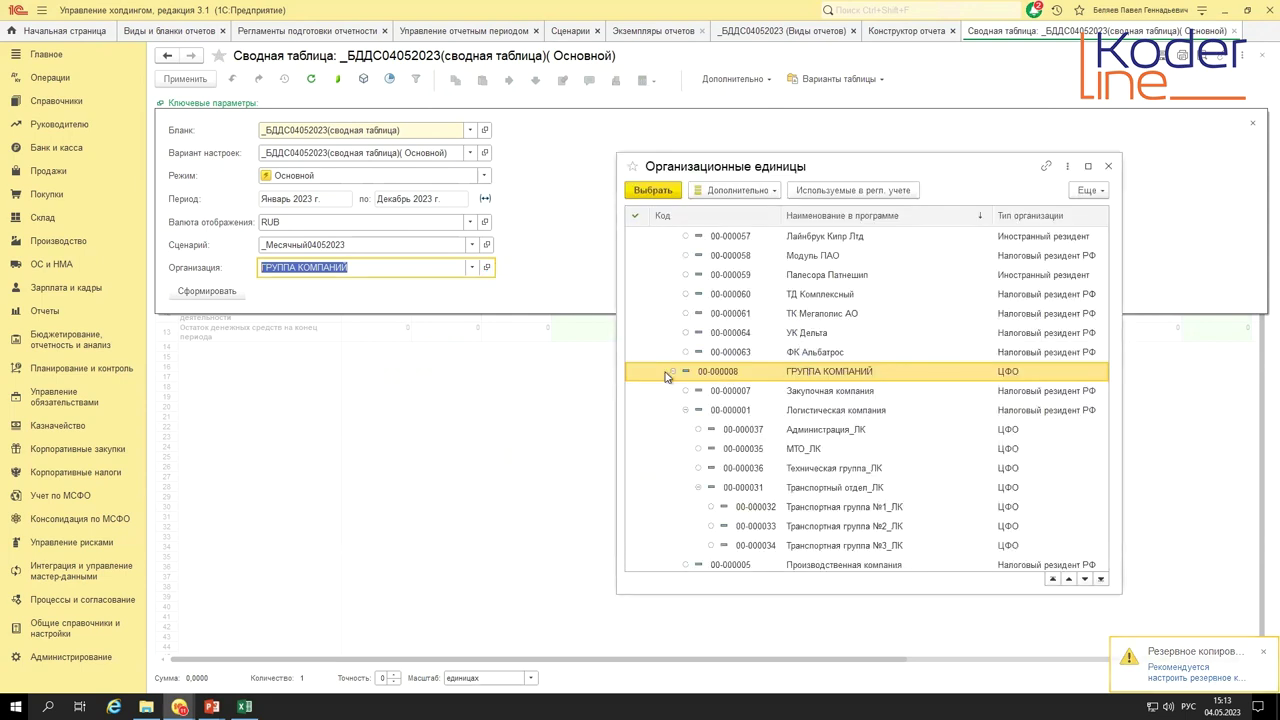
click(672, 372)
click(672, 391)
click(673, 410)
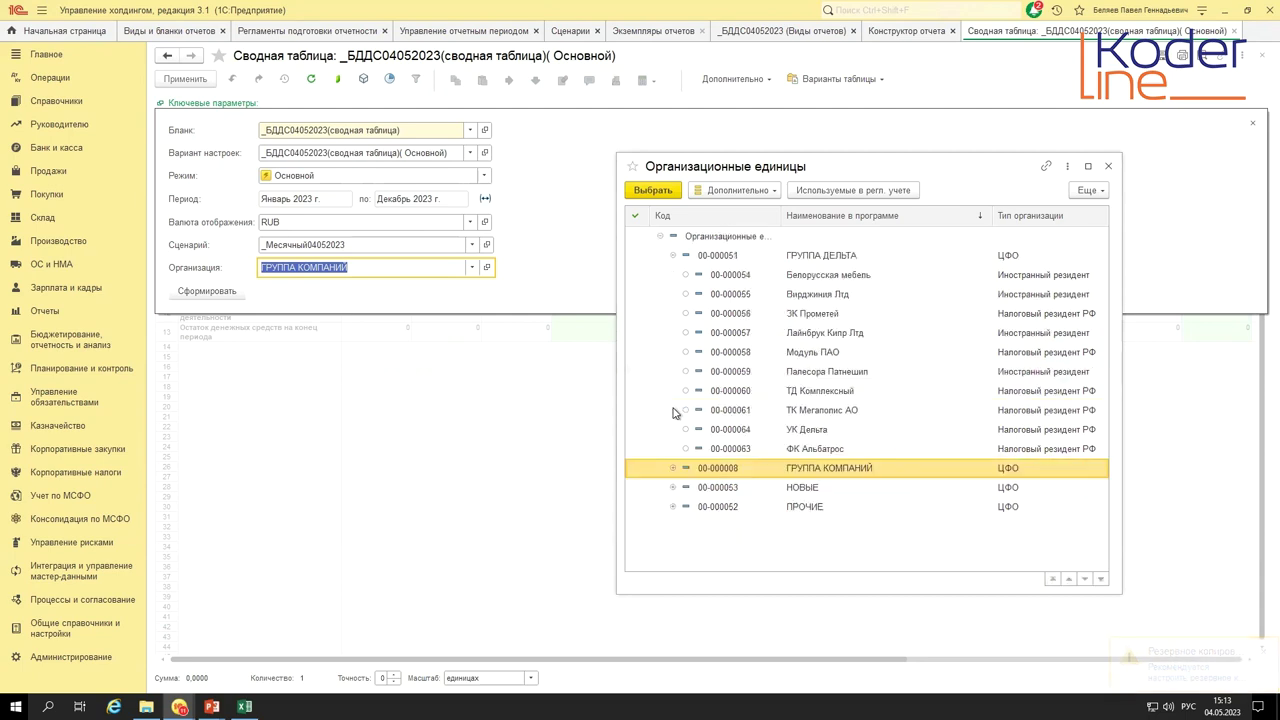
double_click(822, 256)
click(226, 292)
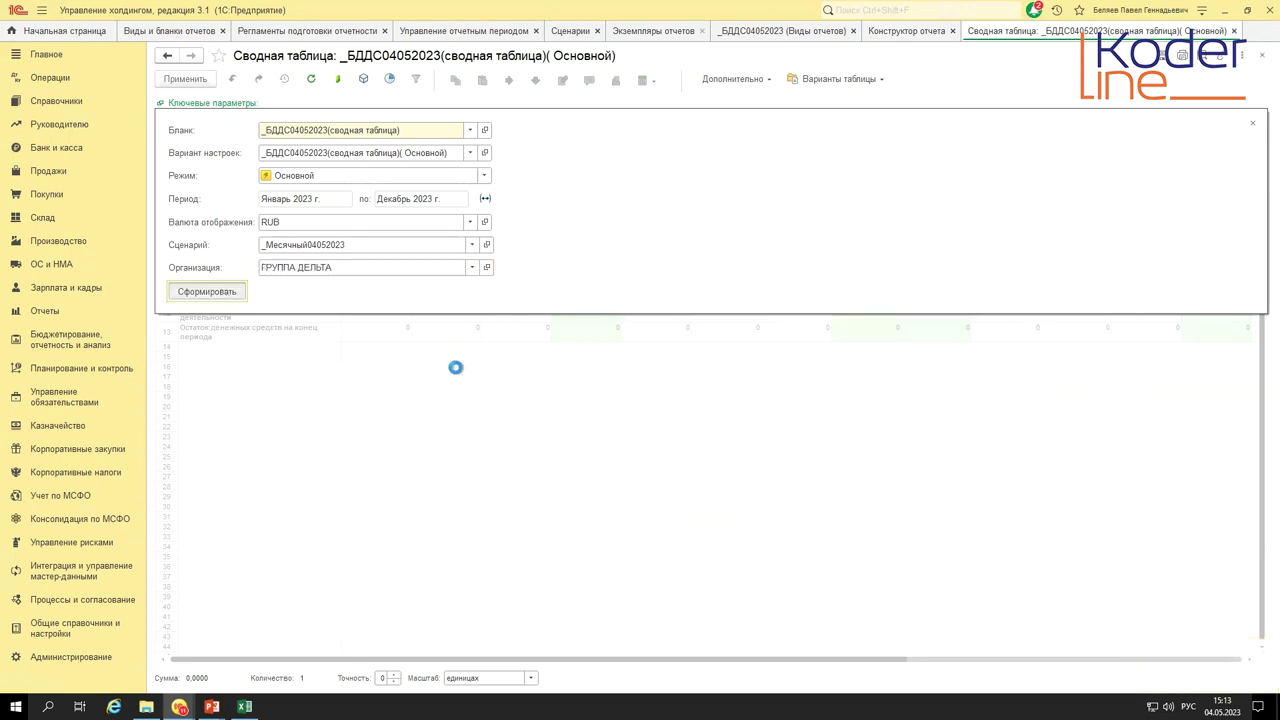
- Examine the monthly amounts and the first-quarter totals in the generated pivot table
click(379, 247)
drag(383, 222, 401, 355)
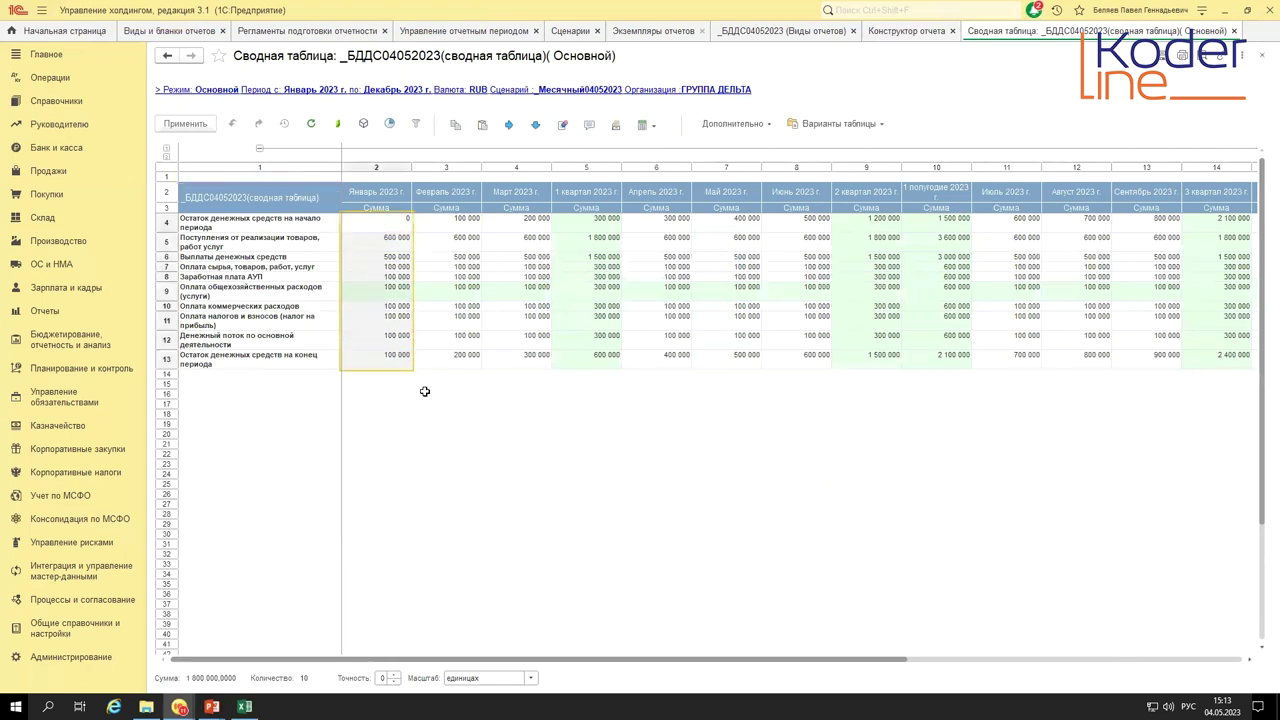
click(450, 265)
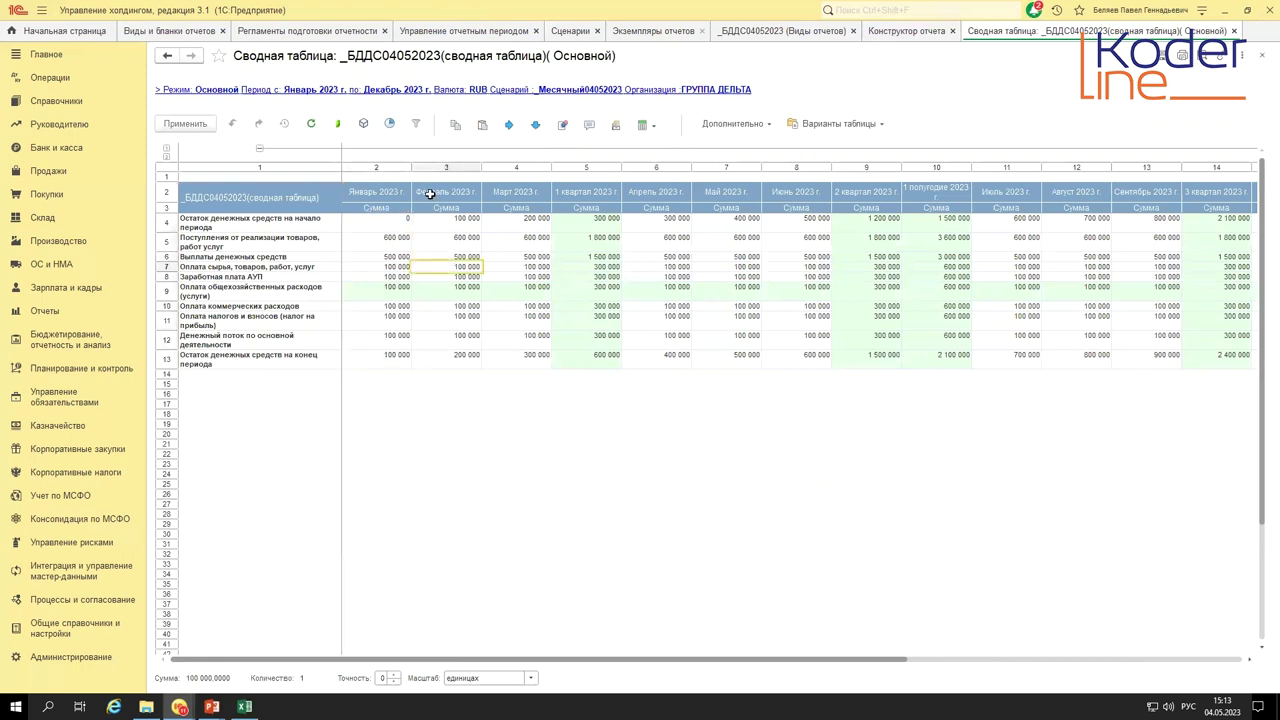
drag(391, 190, 582, 354)
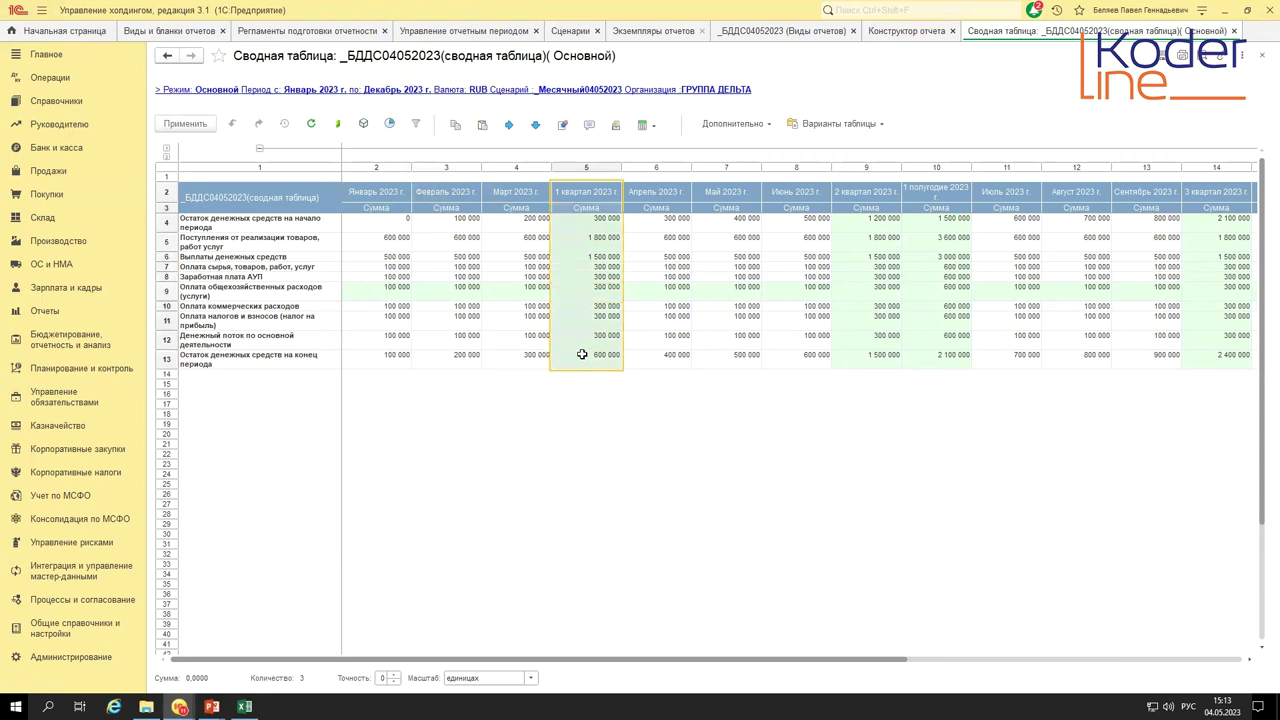
click(585, 192)
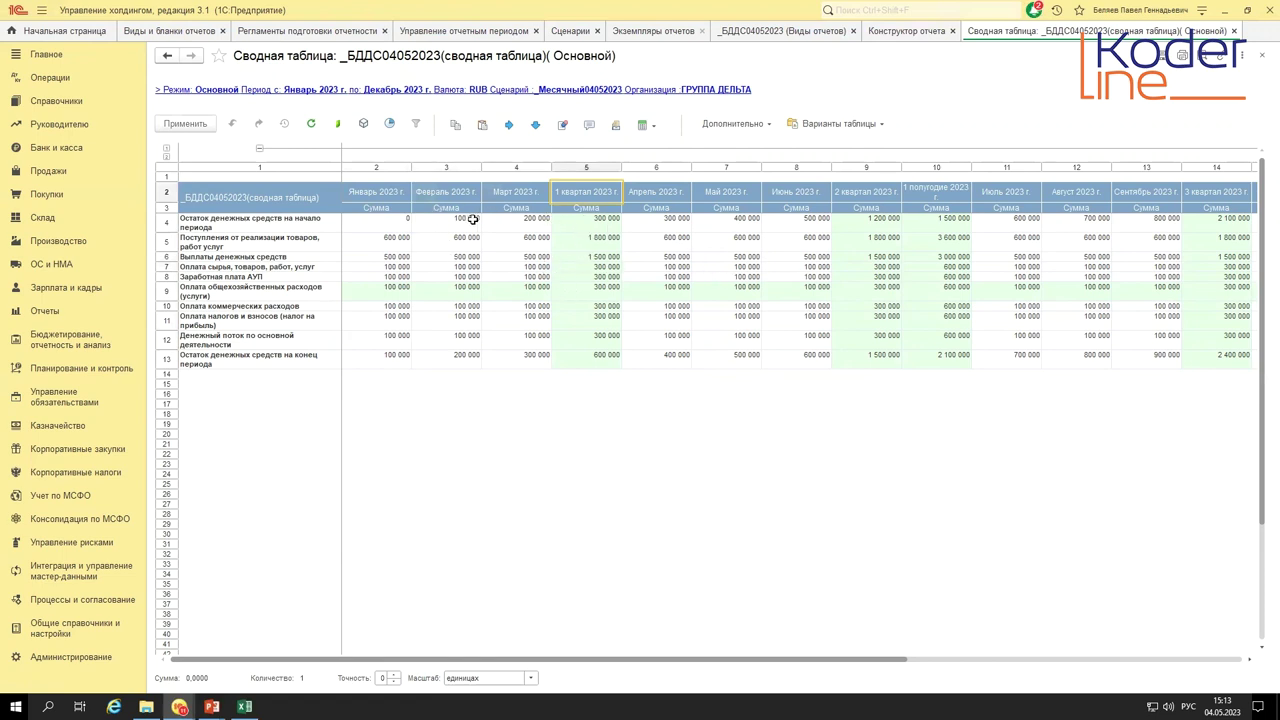
drag(587, 193, 586, 362)
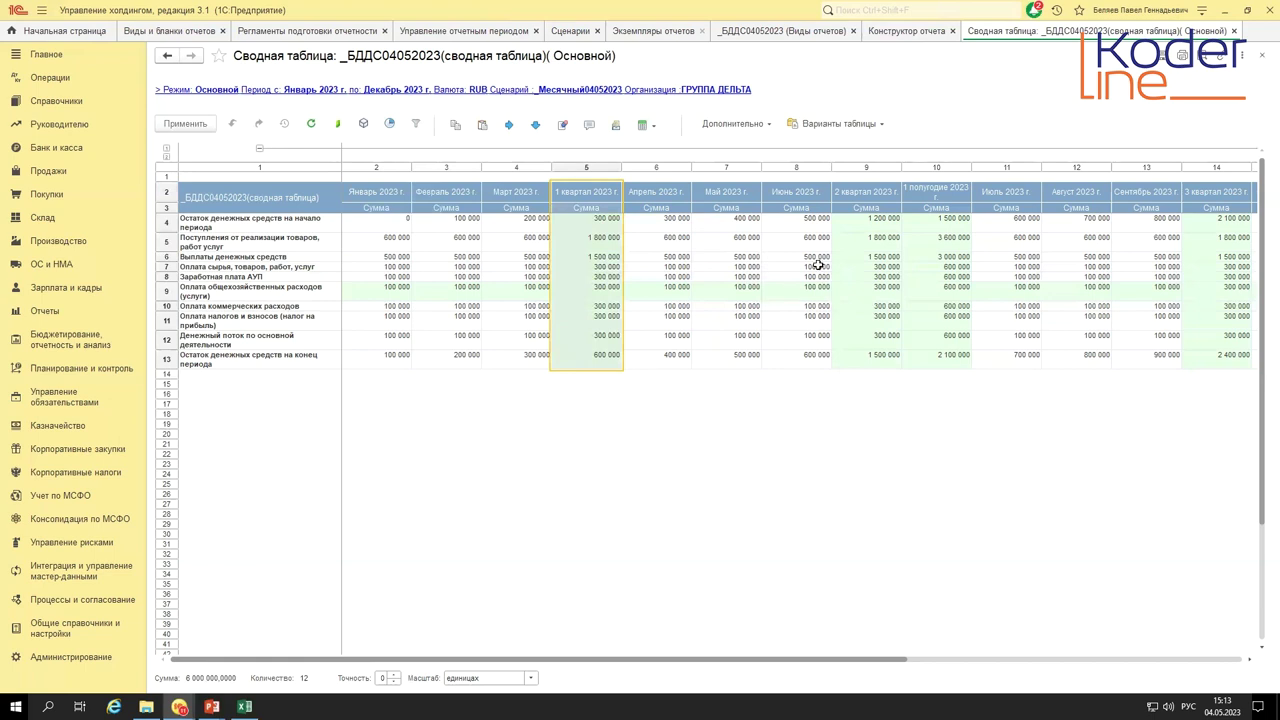
click(602, 254)
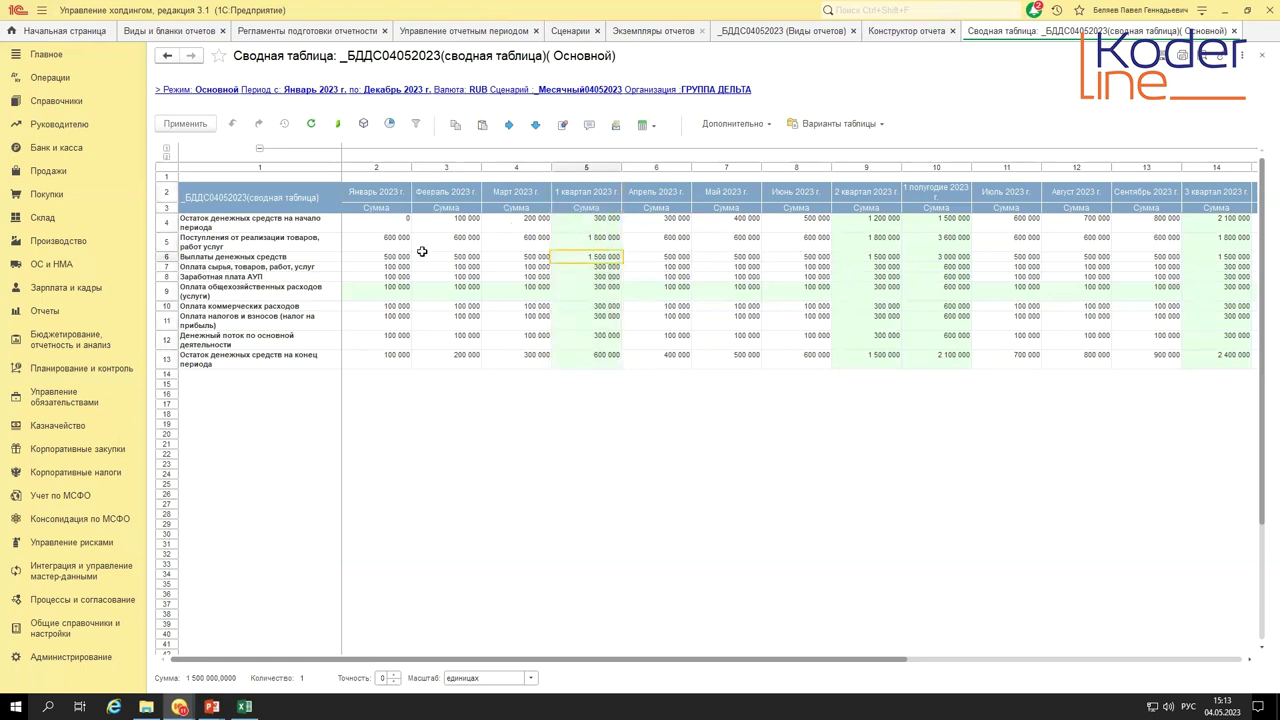
click(588, 242)
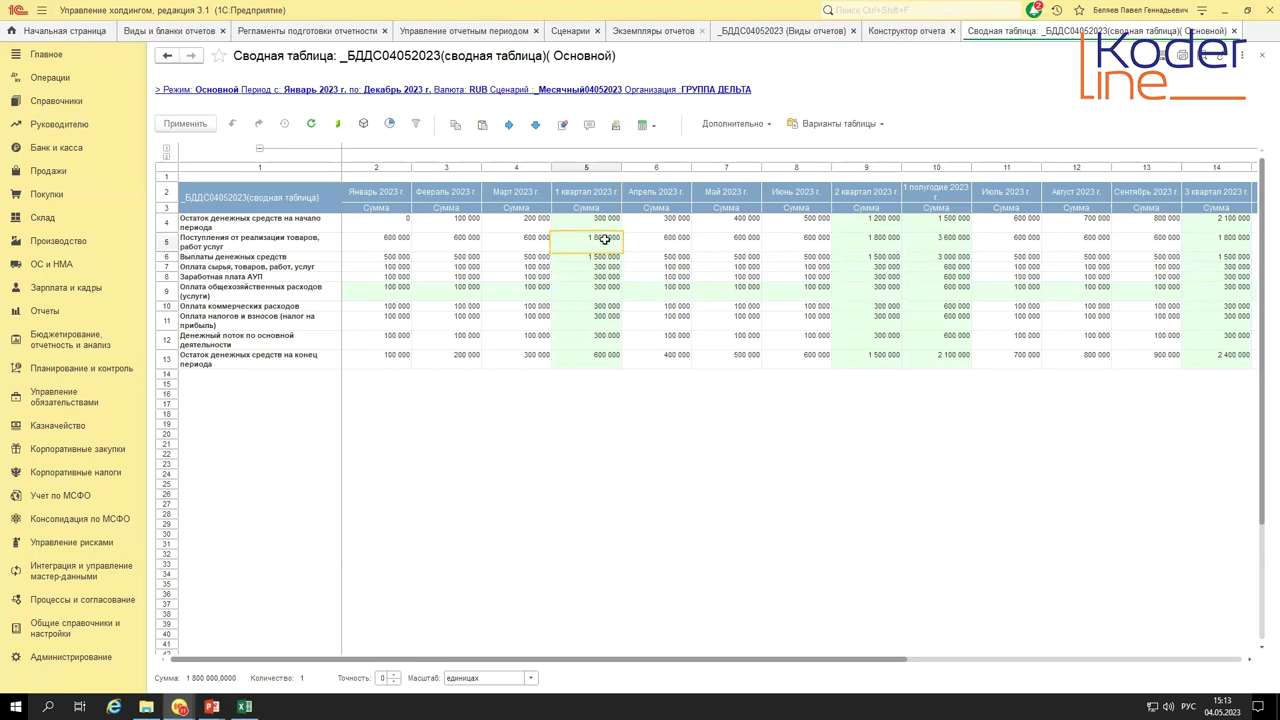
click(710, 267)
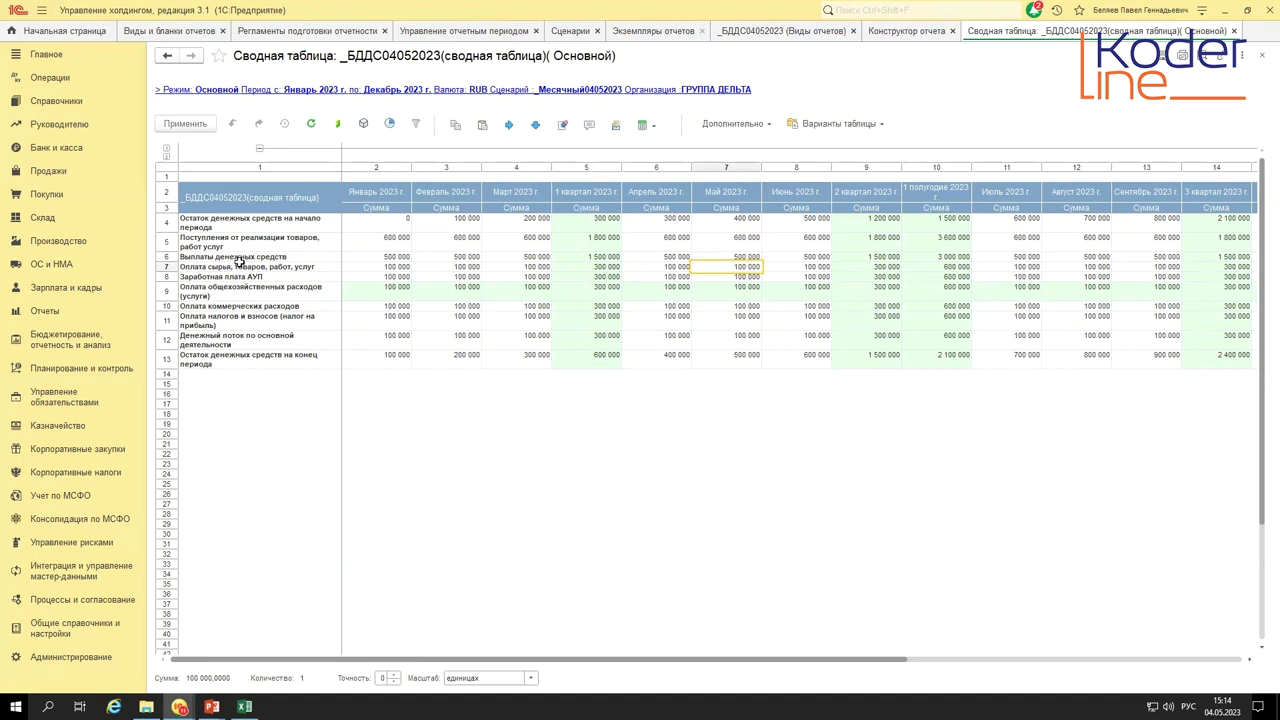
- Reopen the pivot table blank, place the Контрагенты analytic in its rows under the report rows, and save and close it
click(1234, 31)
double_click(706, 180)
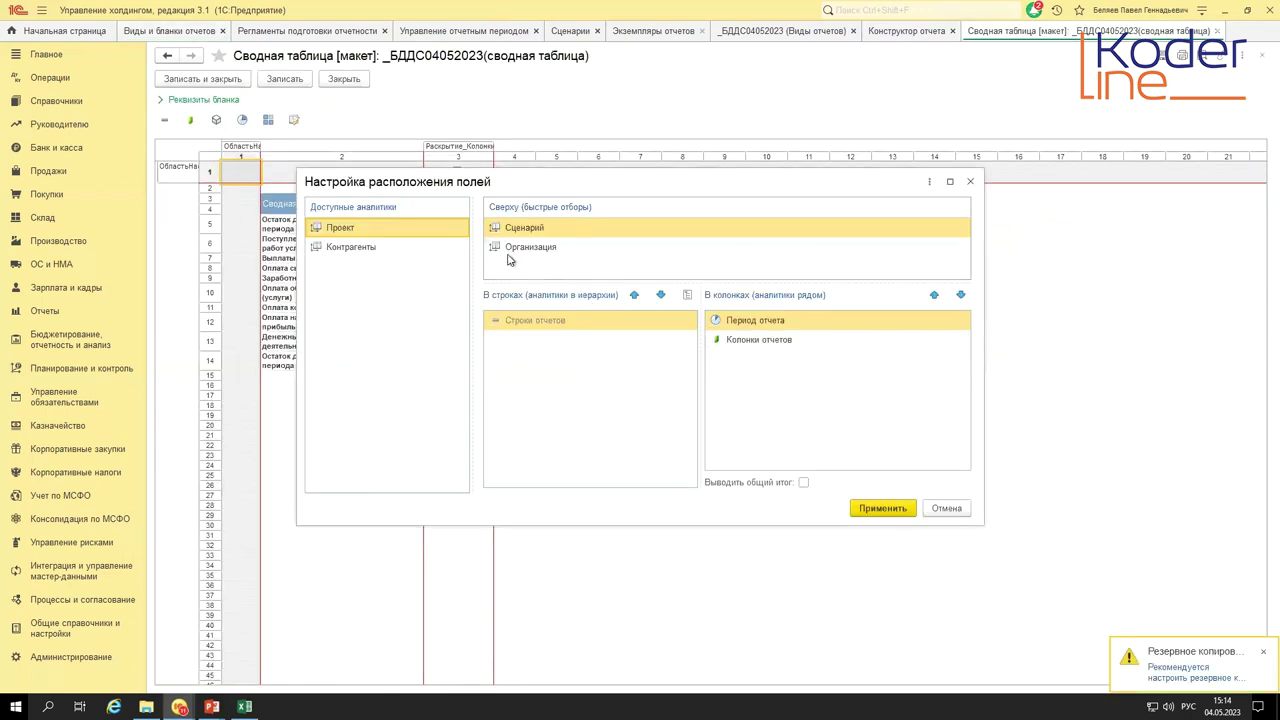
click(370, 247)
drag(364, 247, 513, 372)
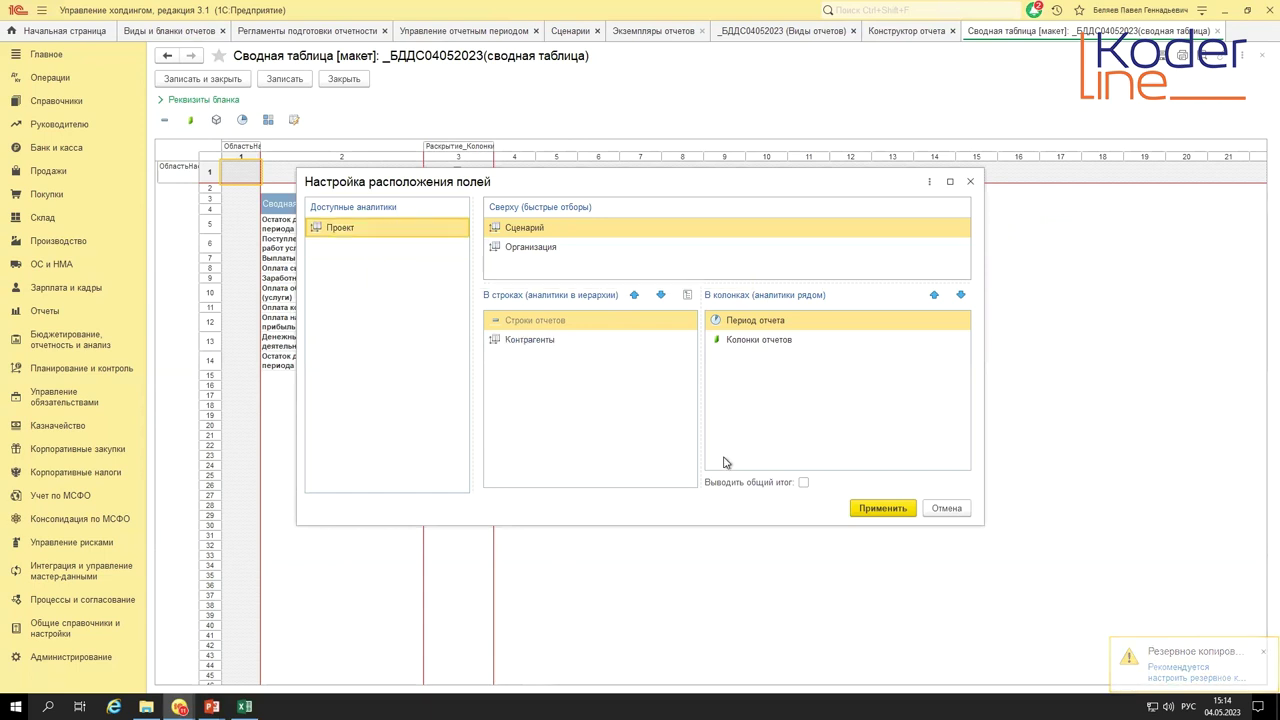
click(885, 509)
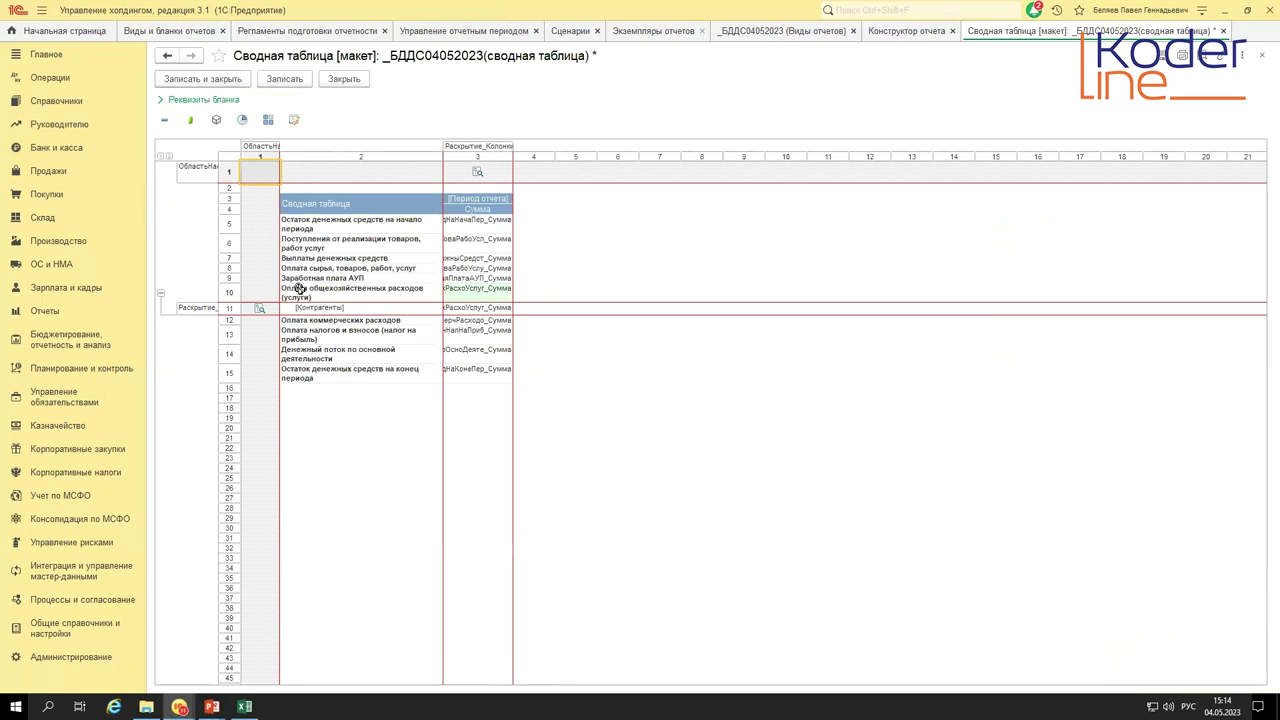
click(192, 78)
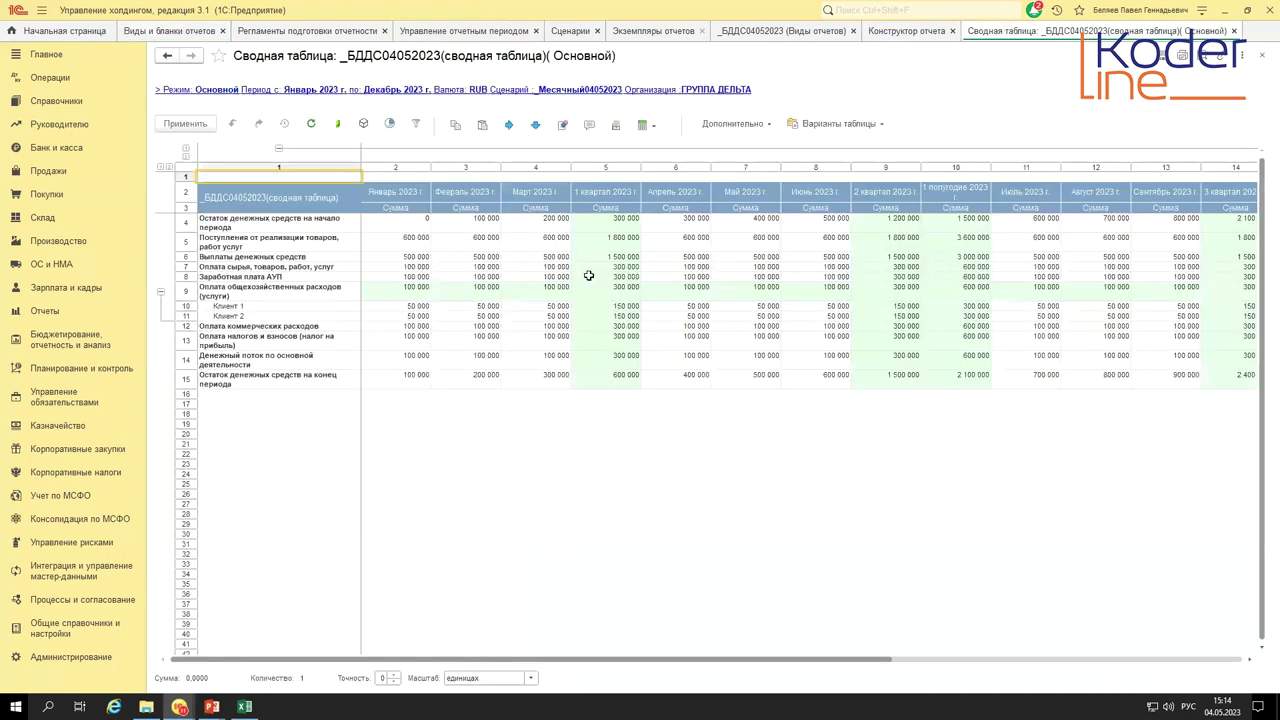
- Examine the quarter, half-year and 2023 total columns in the pivot table broken down by counterparty
drag(614, 192, 620, 257)
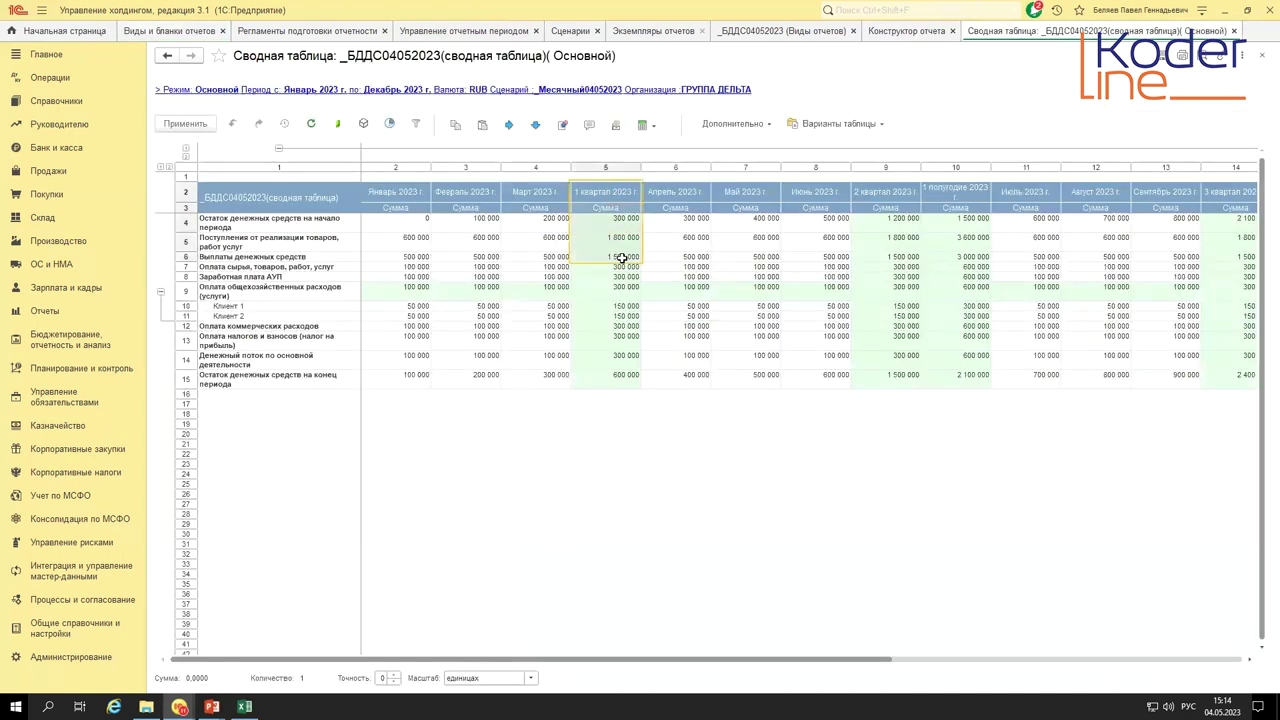
drag(885, 193, 893, 258)
drag(951, 197, 900, 374)
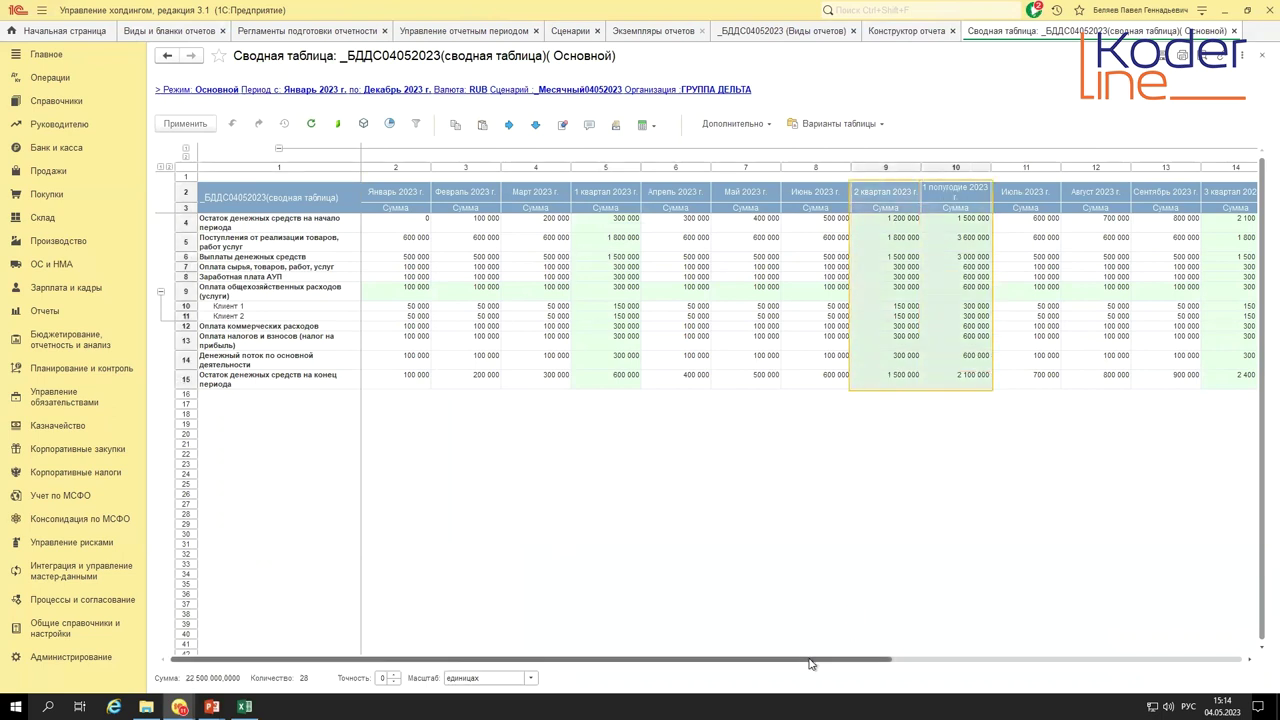
drag(886, 660, 1221, 662)
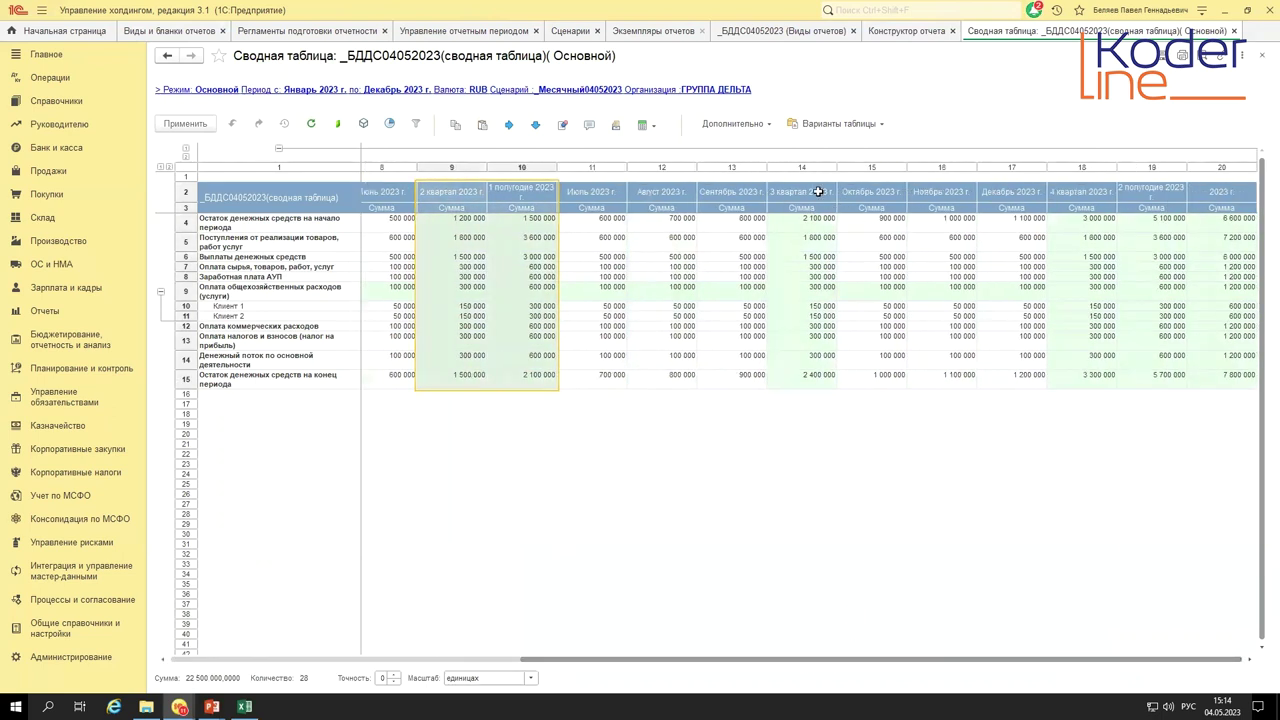
drag(814, 193, 832, 236)
drag(1080, 188, 1092, 230)
drag(1151, 190, 1165, 236)
drag(1224, 192, 1100, 390)
drag(1058, 660, 522, 650)
- Try to edit the March 2023 amount in the Выплаты денежных средств row
click(504, 257)
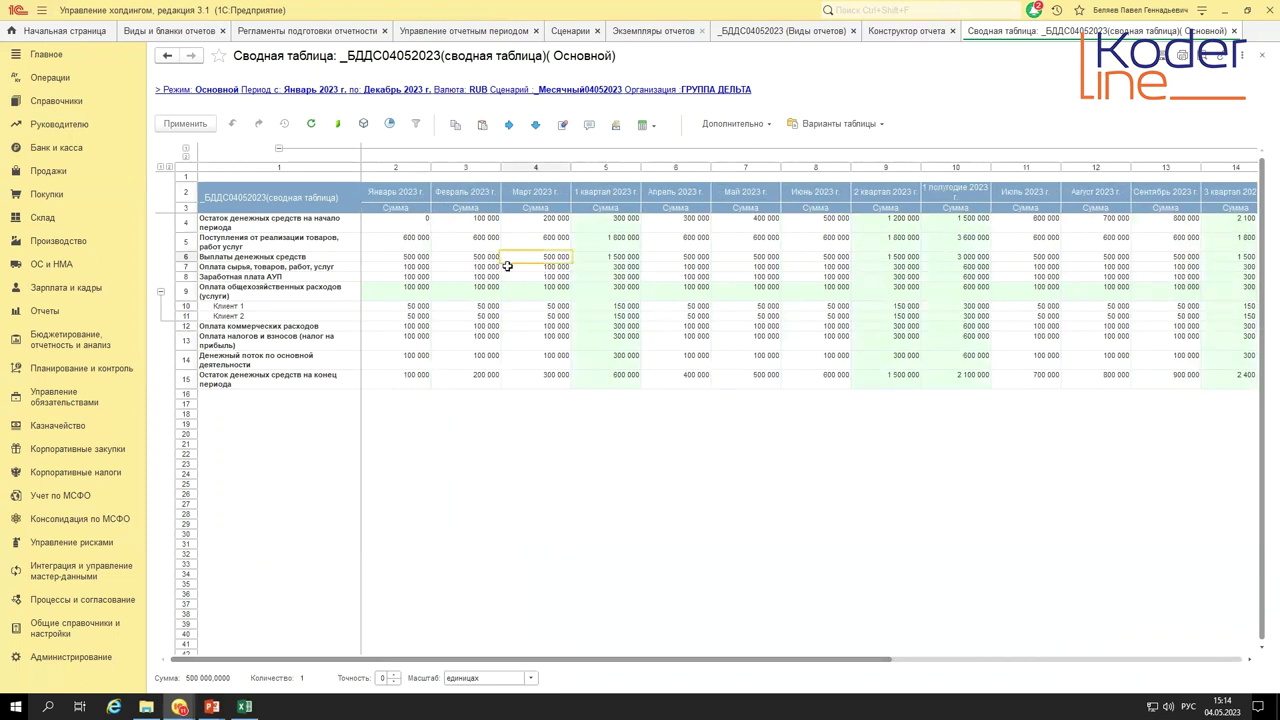
double_click(520, 257)
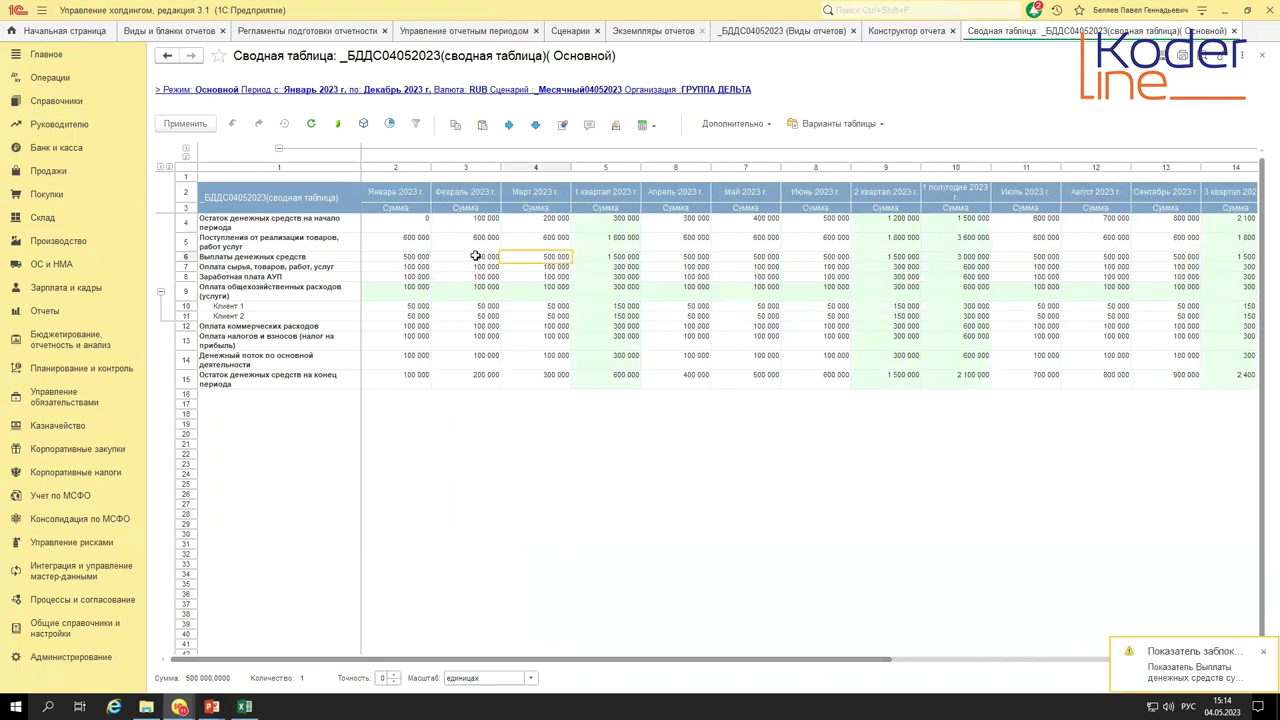
click(458, 256)
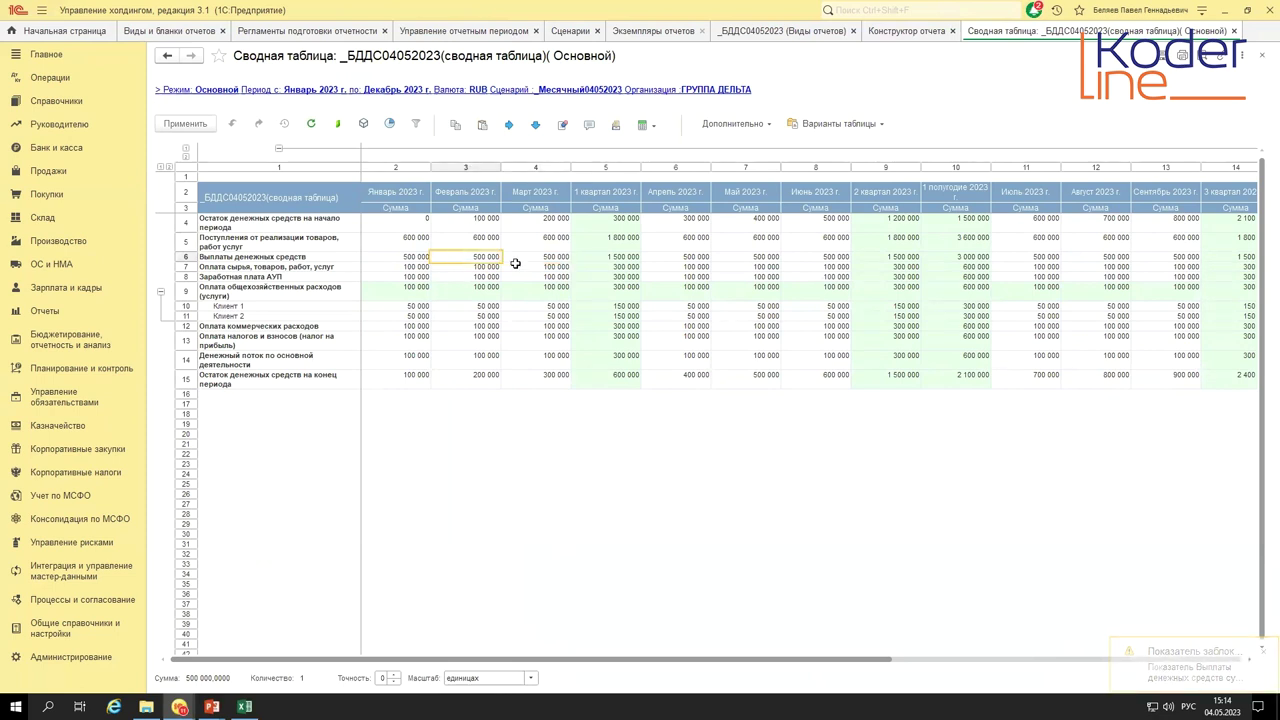
- Close the current pivot table, open the _Оперативный бюджет pivot form blank and add all available report lines to its rows
click(1236, 31)
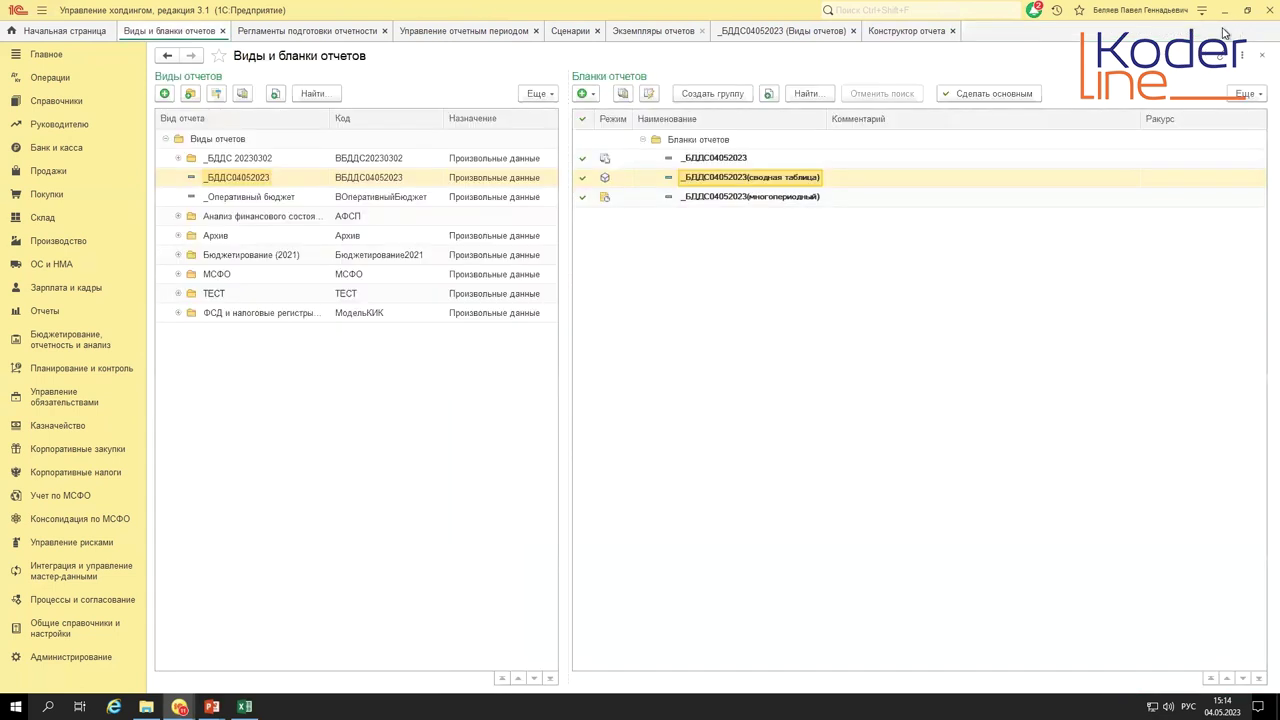
click(272, 197)
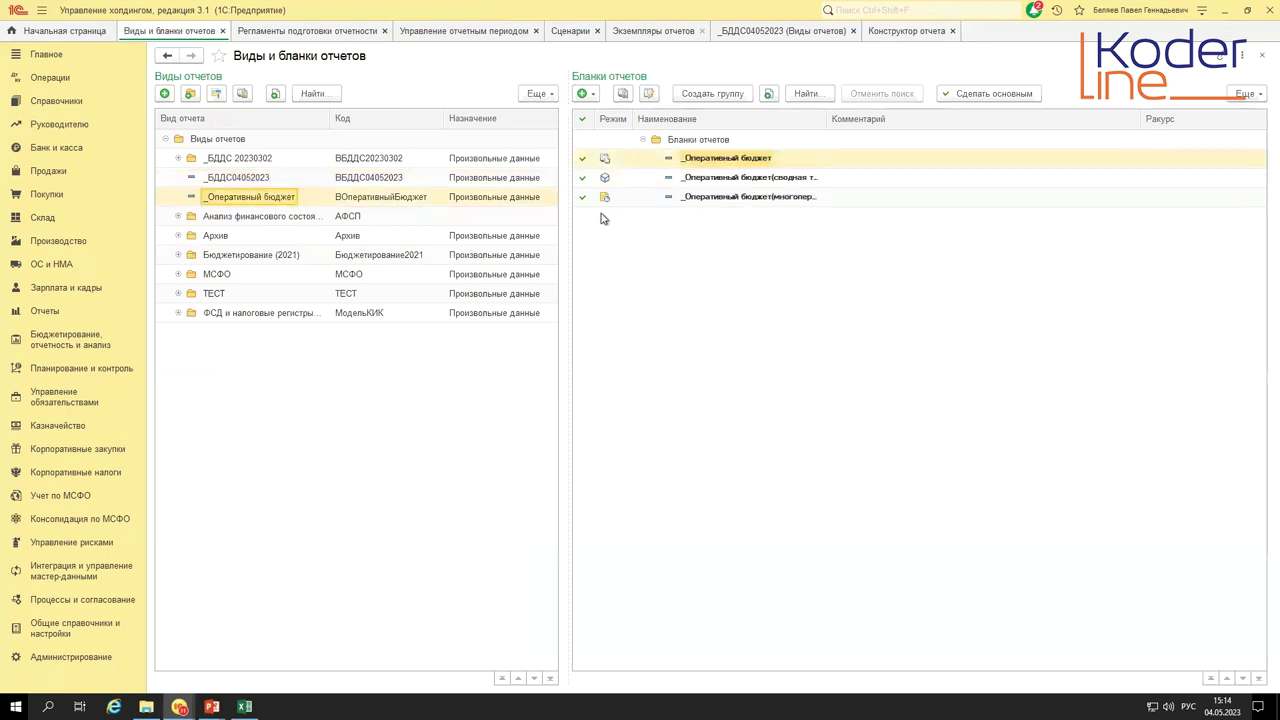
click(718, 177)
double_click(704, 181)
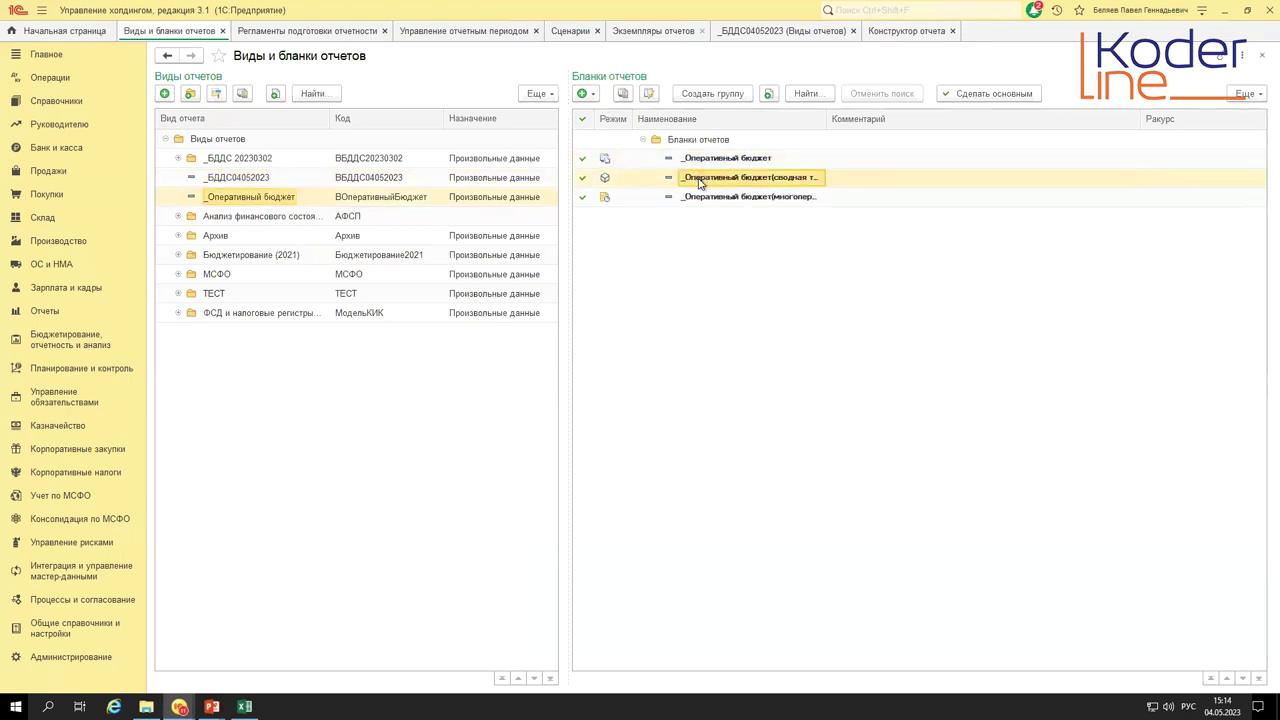
click(166, 121)
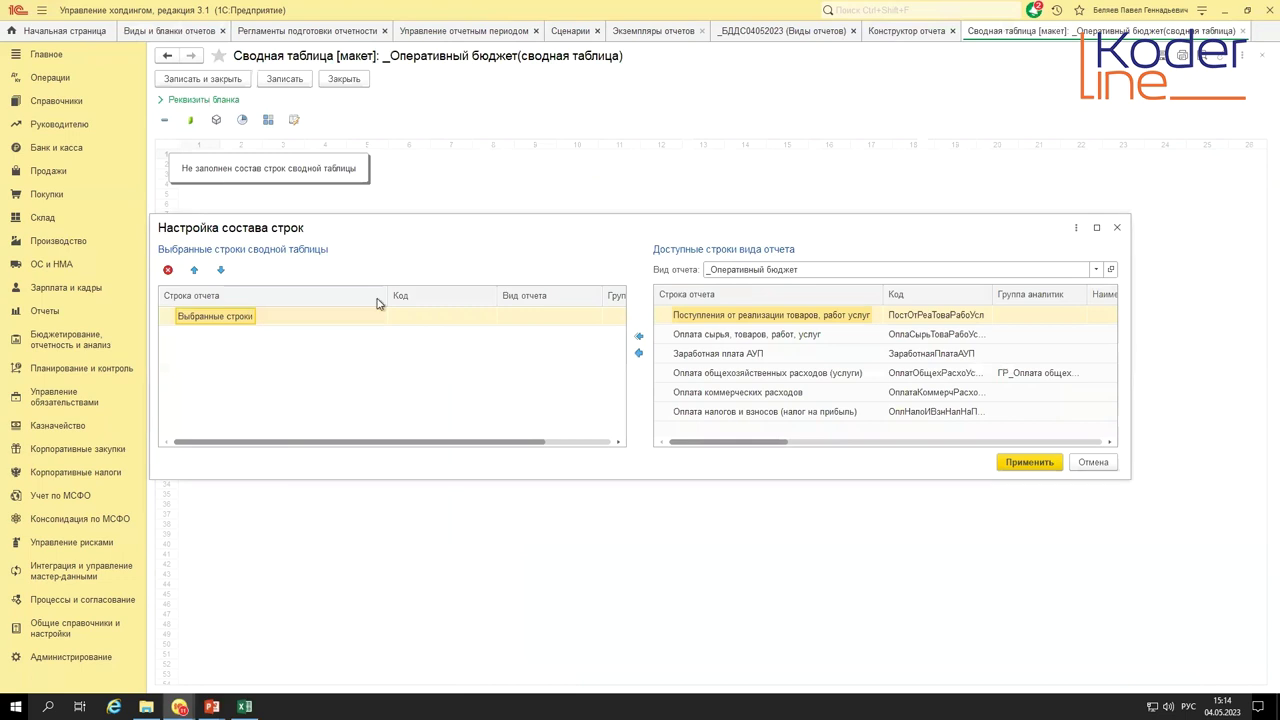
click(639, 350)
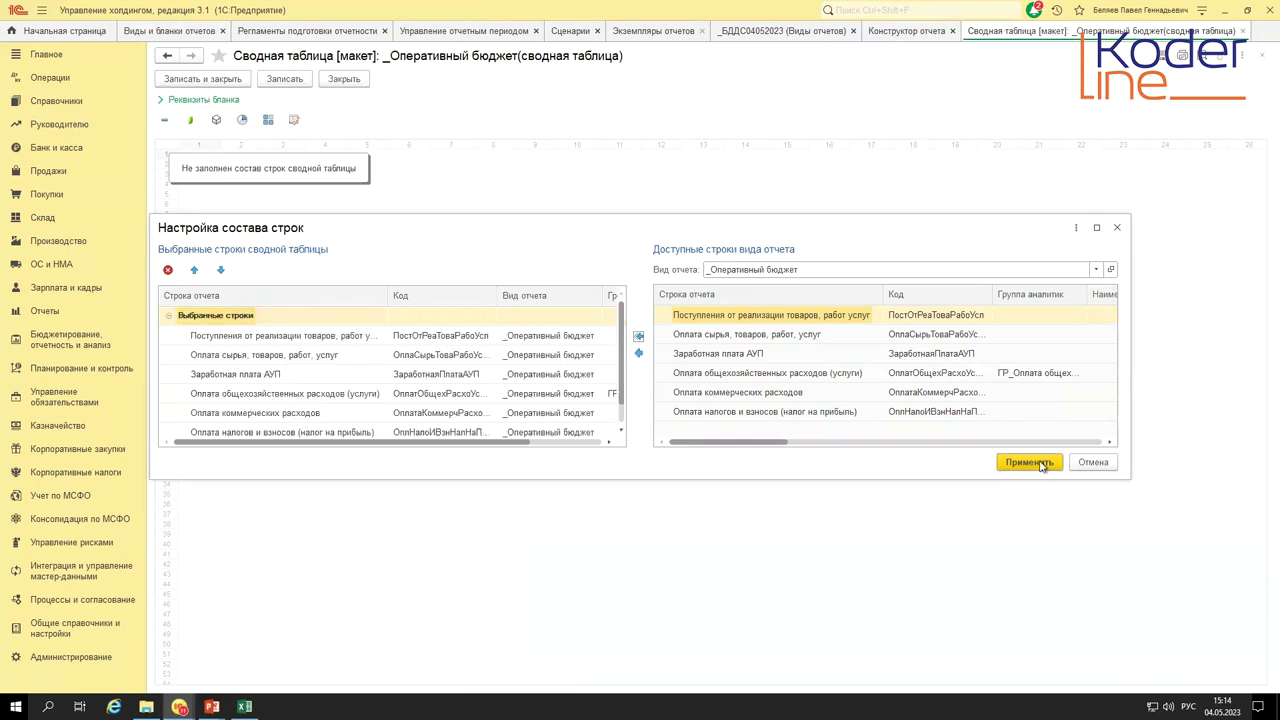
click(1012, 462)
- Add the Сумма column to the pivot form's column composition and apply it
click(191, 120)
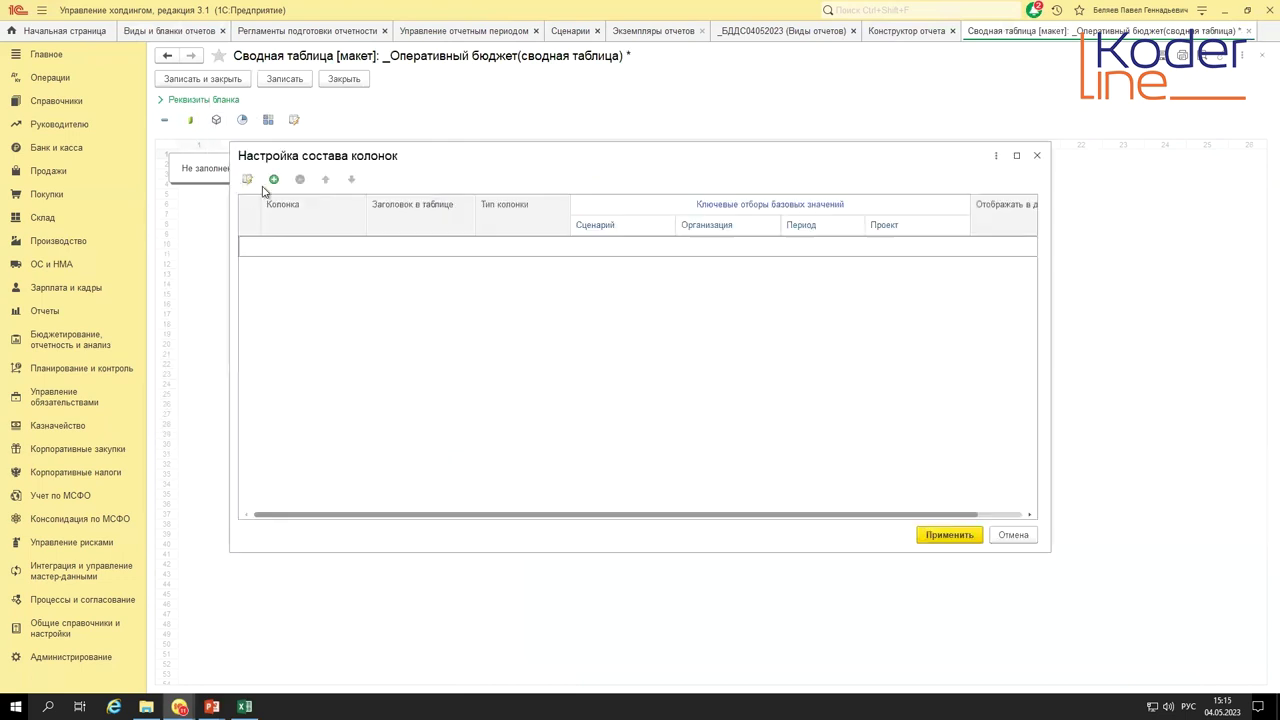
click(273, 179)
click(368, 285)
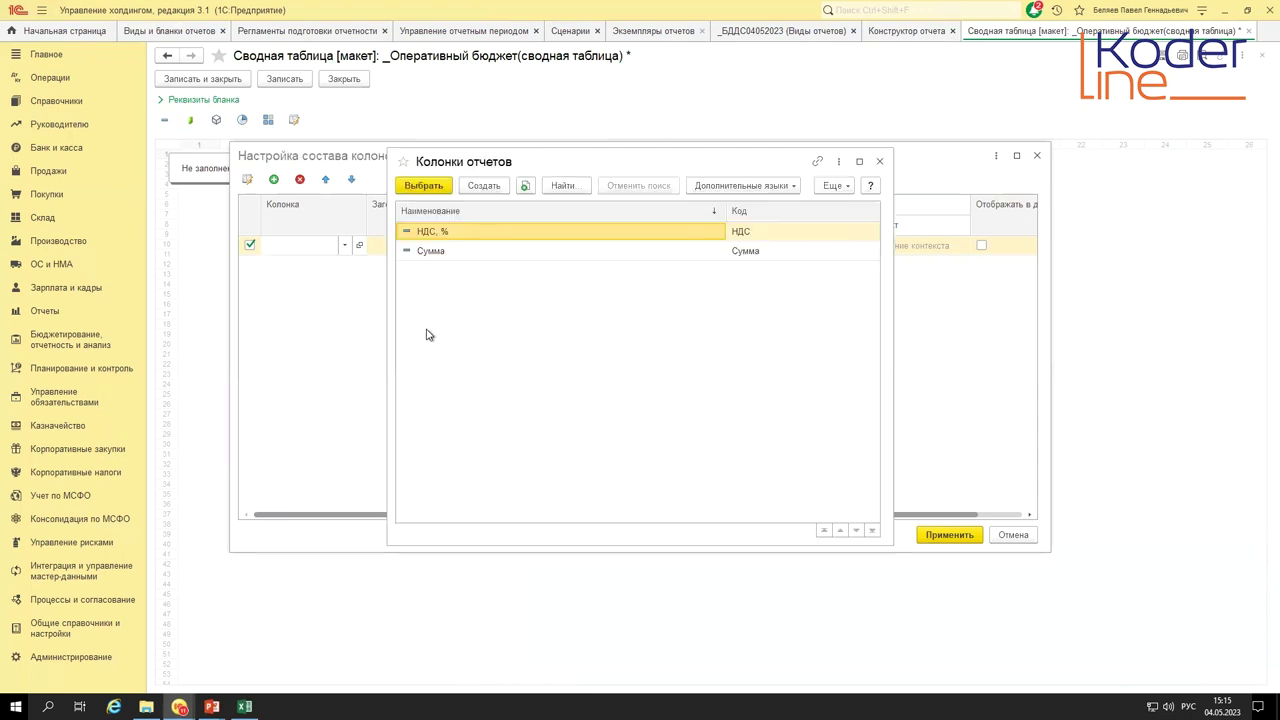
double_click(457, 251)
click(945, 534)
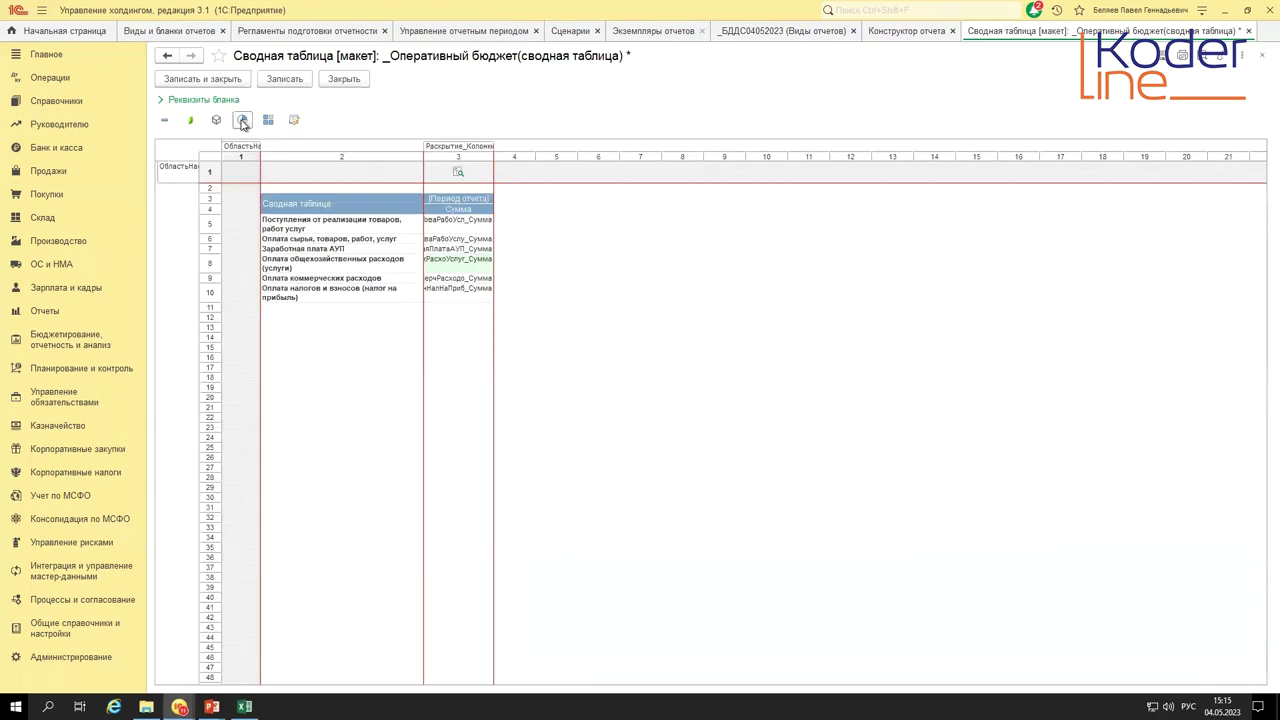
- Enable the period totals, including quarters and half-years, in the pivot form's period settings
click(242, 119)
click(720, 263)
click(720, 283)
click(720, 303)
click(849, 482)
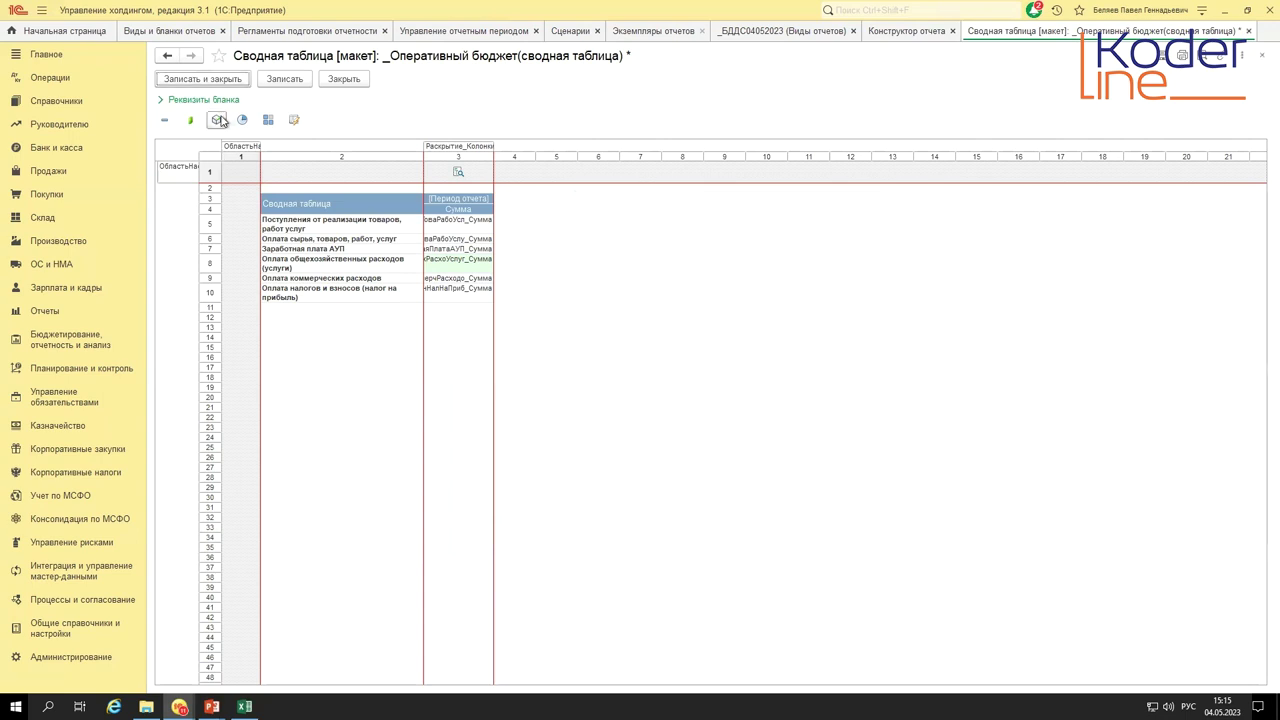
- Place the Контрагенты analytic in the rows under the report rows, and save and close the pivot form
drag(376, 245, 550, 389)
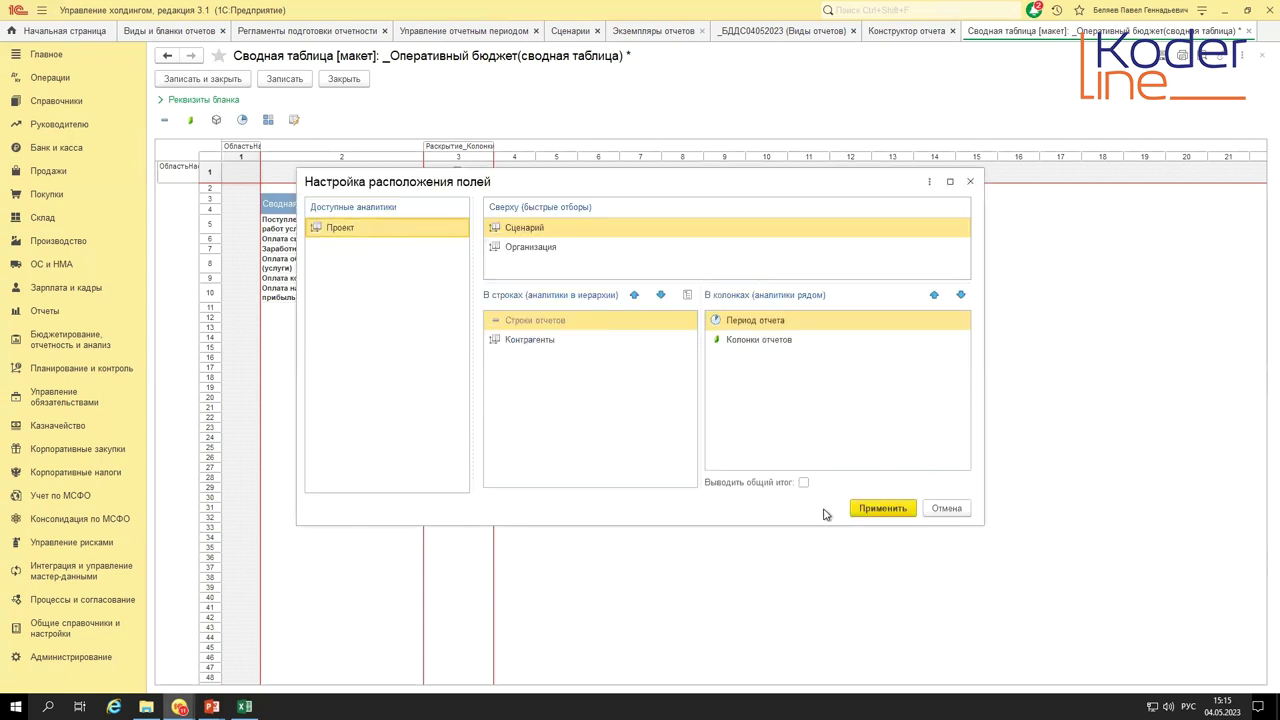
click(872, 508)
click(200, 80)
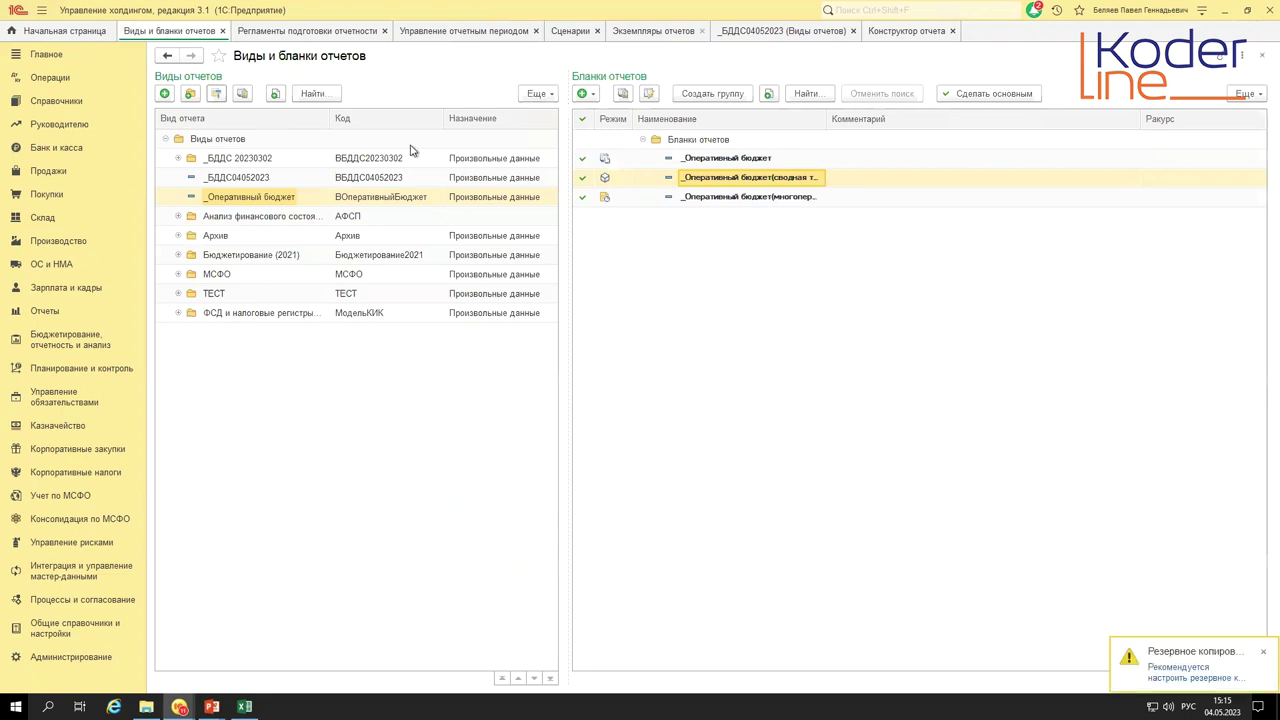
- Generate the _Оперативный бюджет pivot table for January–December 2023, scenario _Месячный04052023, organization ГРУППА ДЕЛЬТА
click(651, 94)
click(544, 240)
click(486, 240)
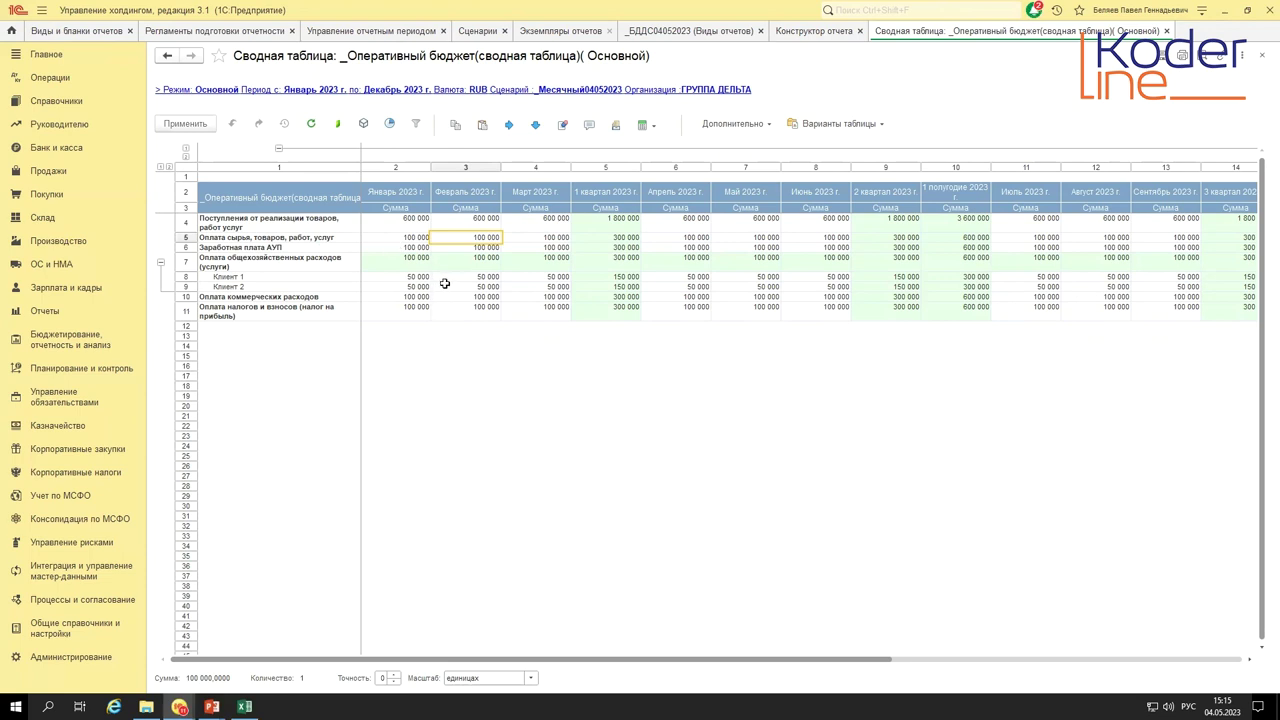
- Set the February 2023 amount in the Оплата сырья, товаров, работ, услуг row to 300 000 000
double_click(457, 238)
click(457, 238)
drag(482, 238, 434, 238)
click(437, 238)
drag(439, 237, 450, 236)
text(300000)
key(Return)
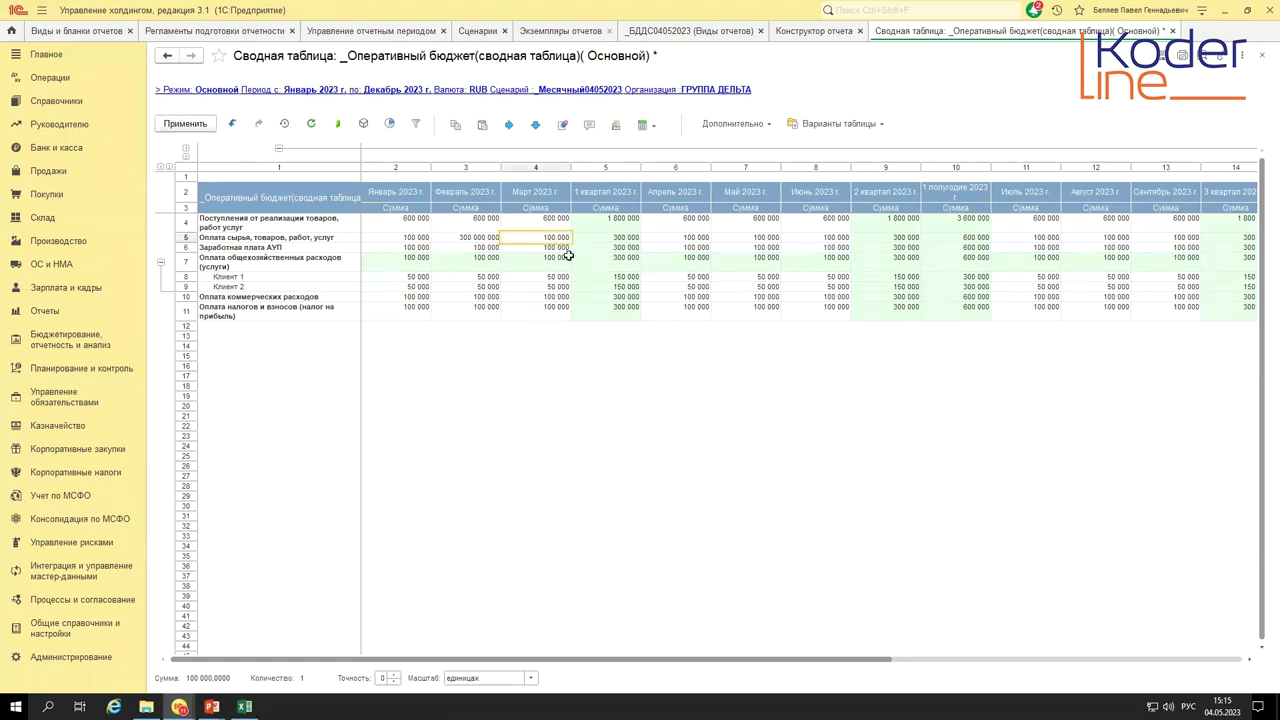
- Try to show the disclosure and calculation-formula breakdown of the edited February amount, and apply the pivot table changes
right_click(474, 237)
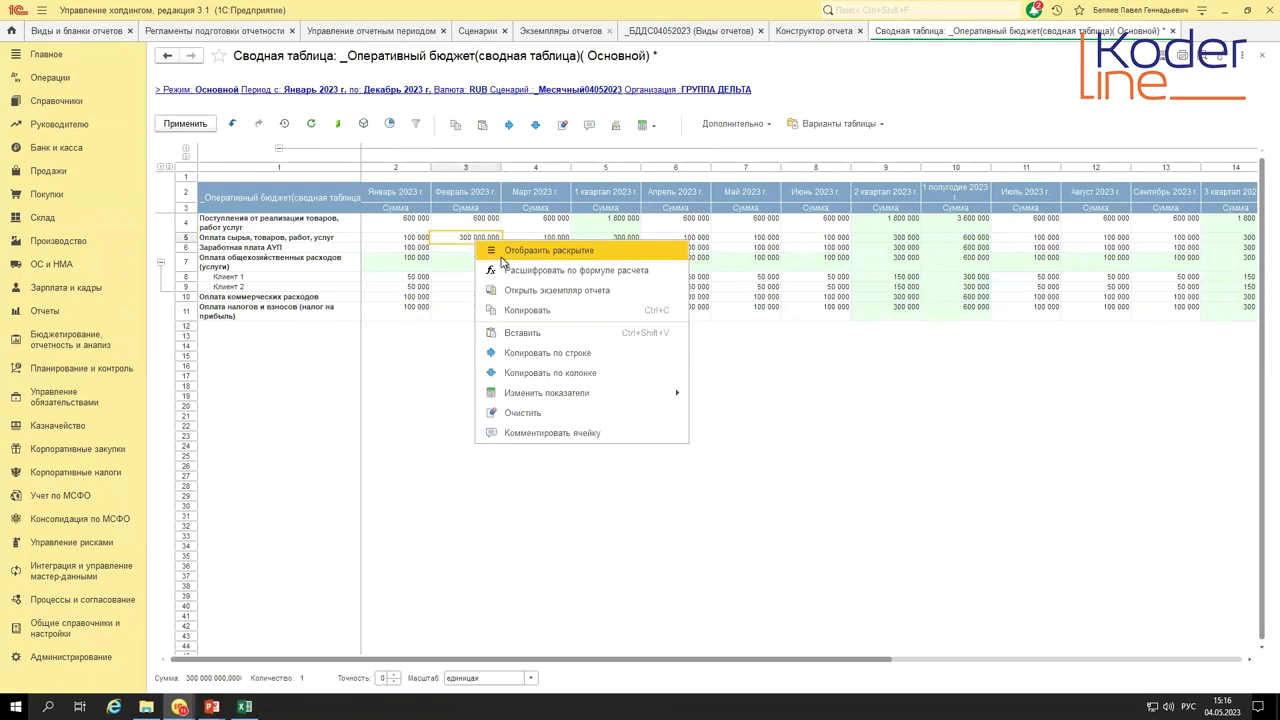
click(507, 251)
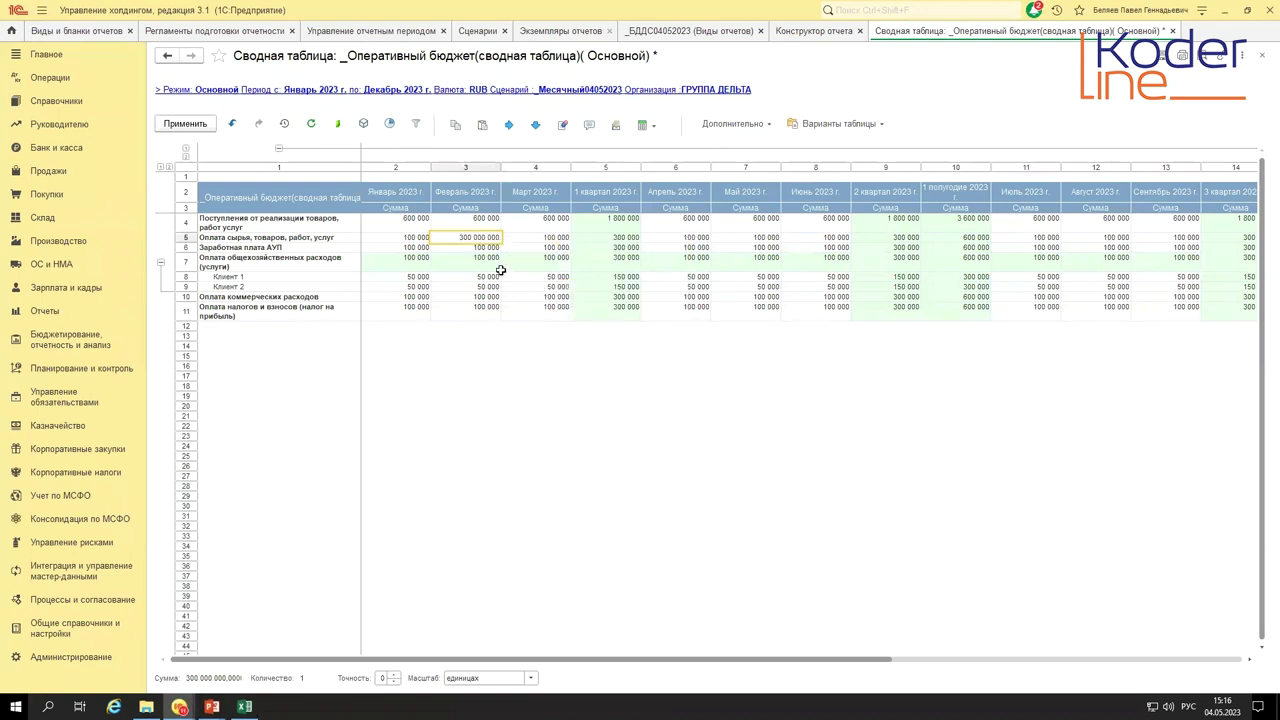
click(474, 247)
right_click(474, 237)
click(521, 267)
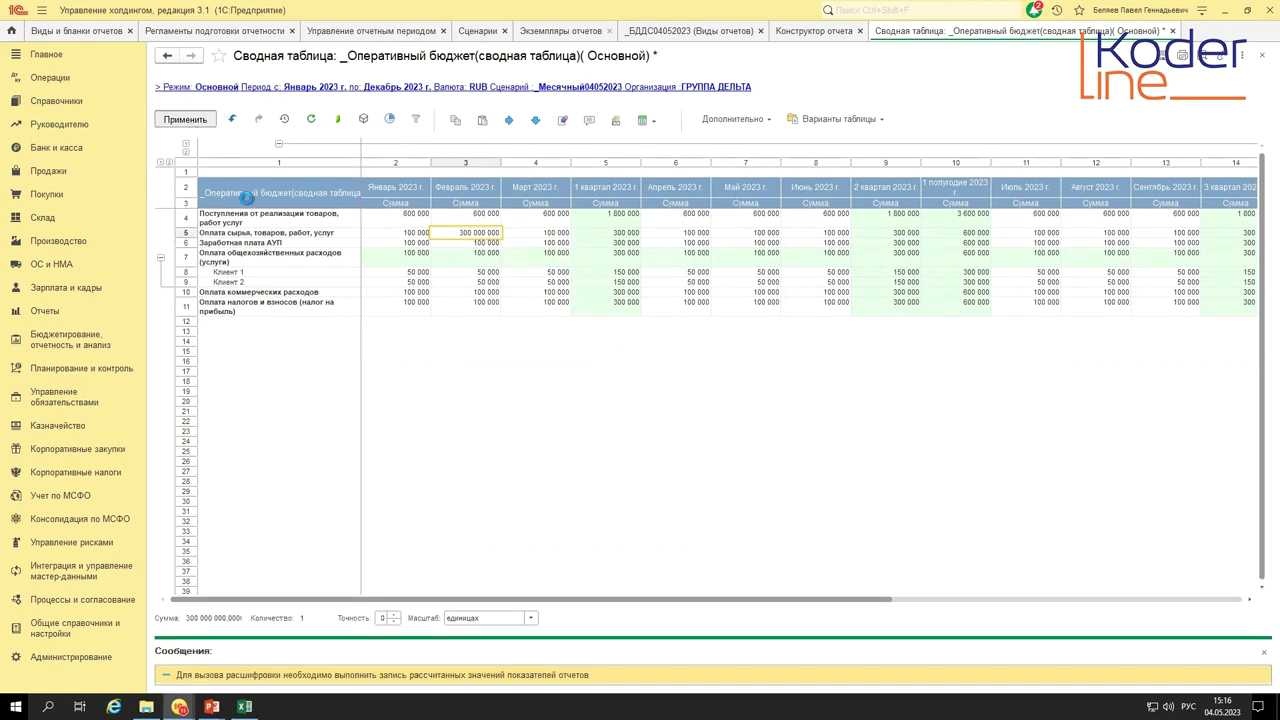
- Open the _Оперативный бюджет report instance of ГРУППА ДЕЛЬТА and check its February 2023 amount for Оплата сырья, товаров, работ, услуг
click(555, 32)
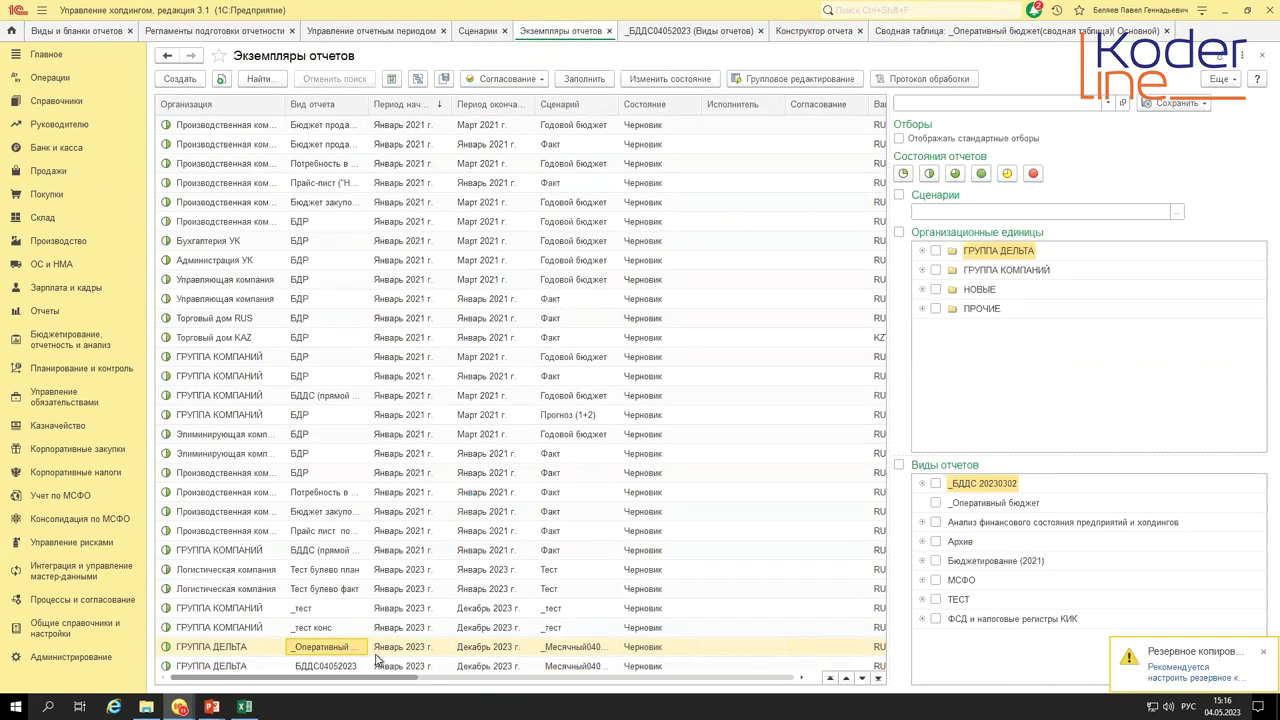
click(401, 627)
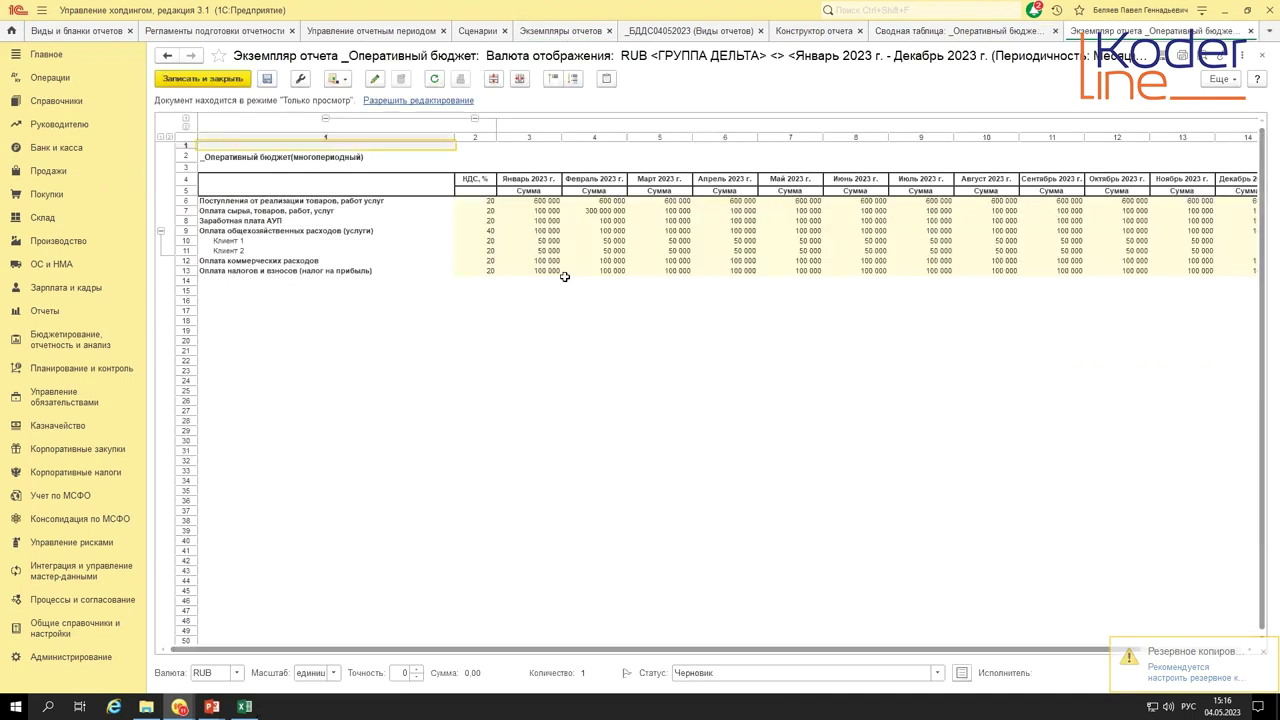
click(605, 212)
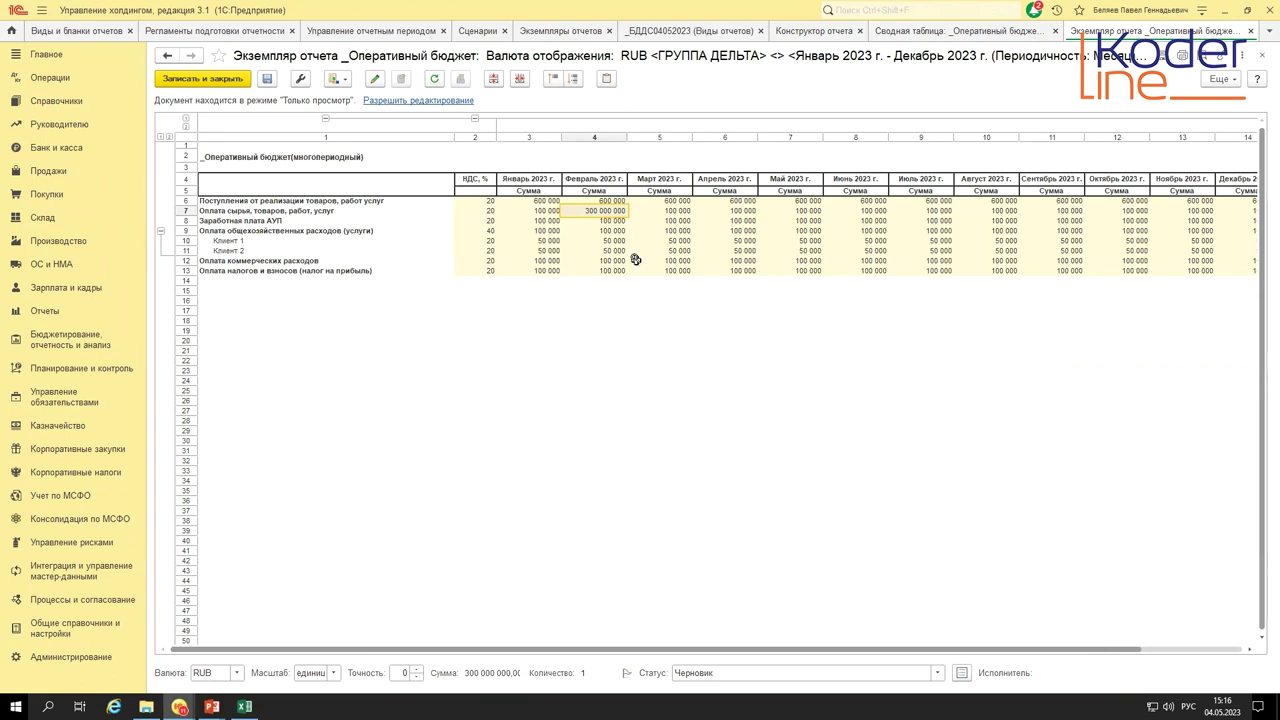
- Return to the _Оперативный бюджет pivot table and check whether the March 2023 amounts, including Клиент 2, open for editing
click(939, 35)
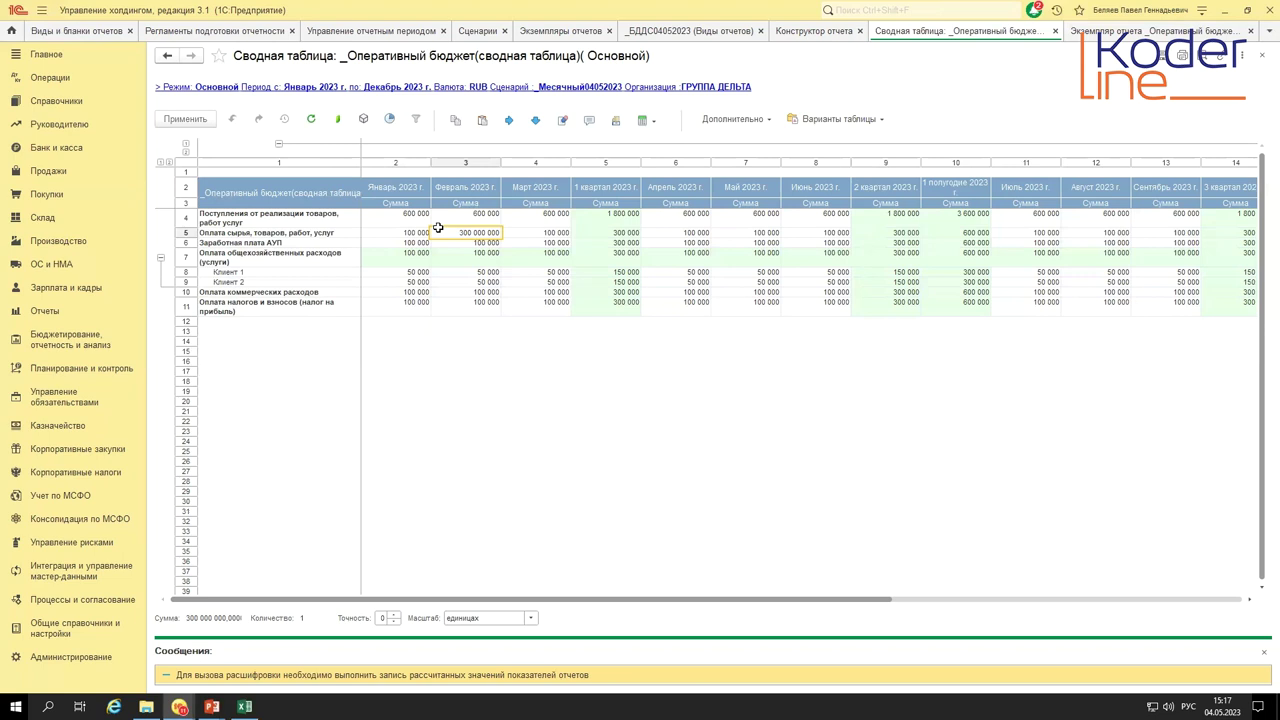
double_click(521, 230)
click(521, 242)
double_click(533, 280)
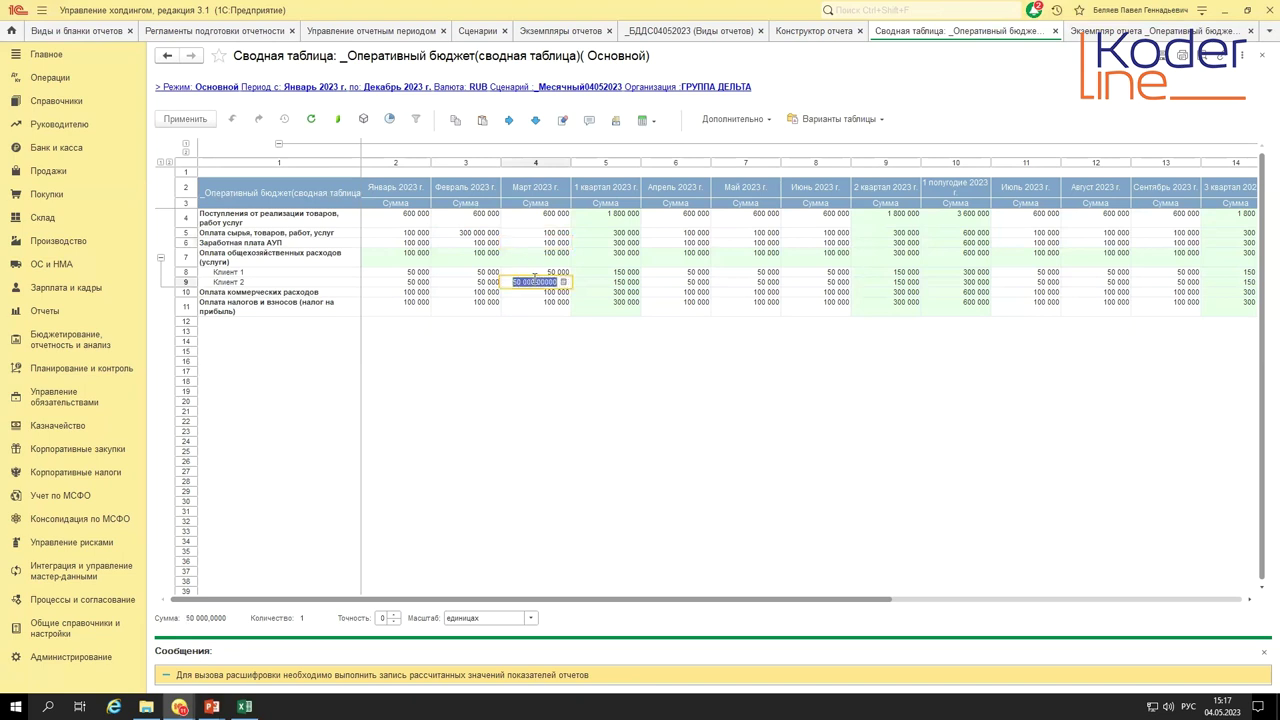
click(476, 281)
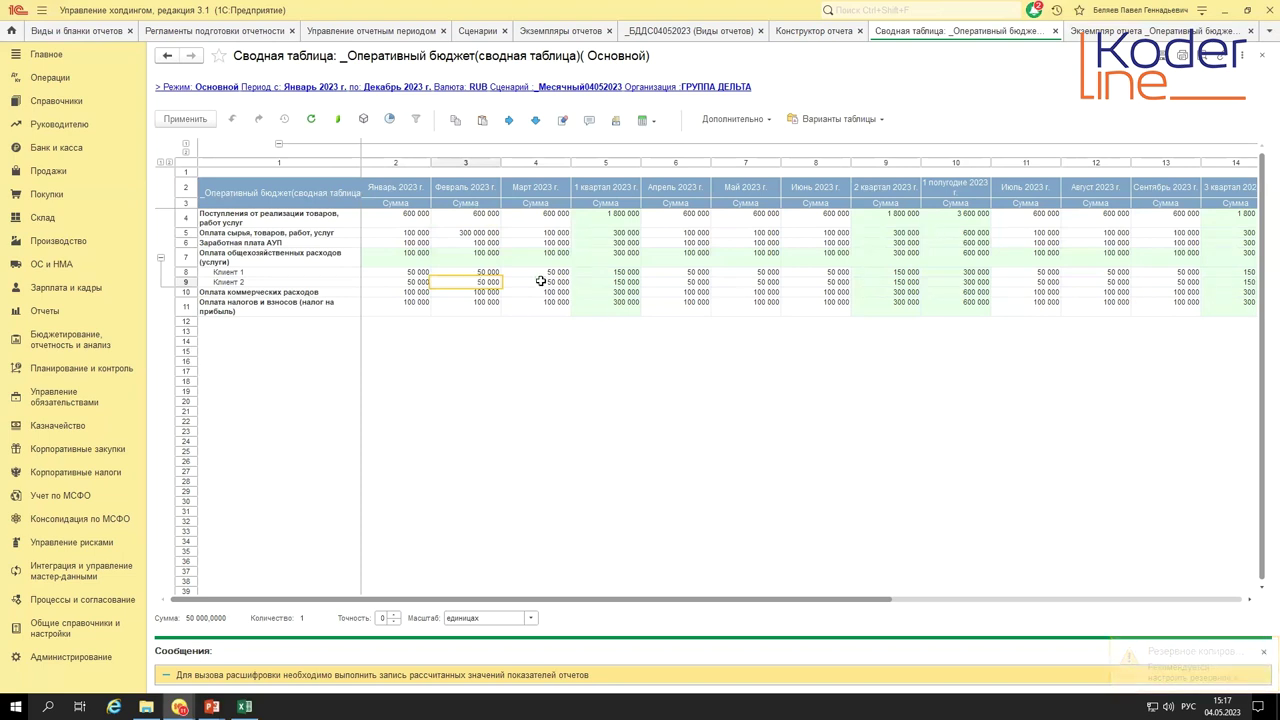
- Review the _БДДС04052023 report type, its calculation formulas, the report preparation regulations, the reporting periods and the report instances
click(700, 31)
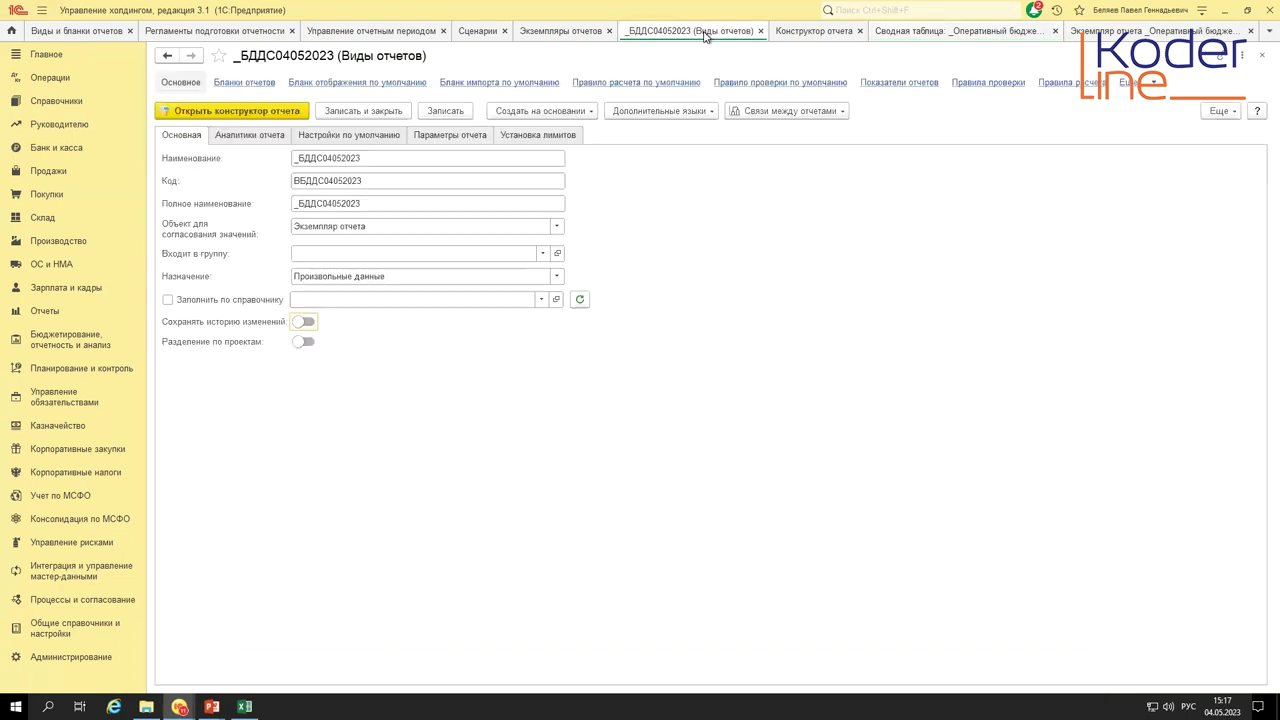
click(829, 33)
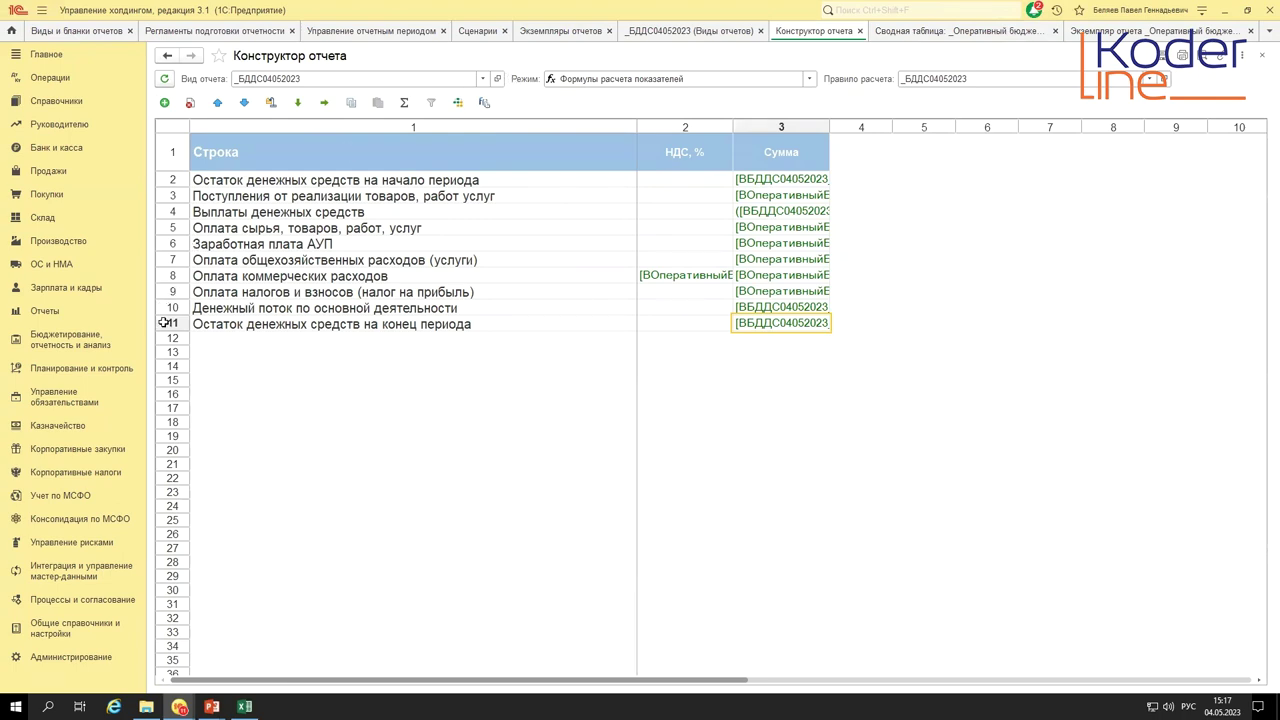
click(214, 31)
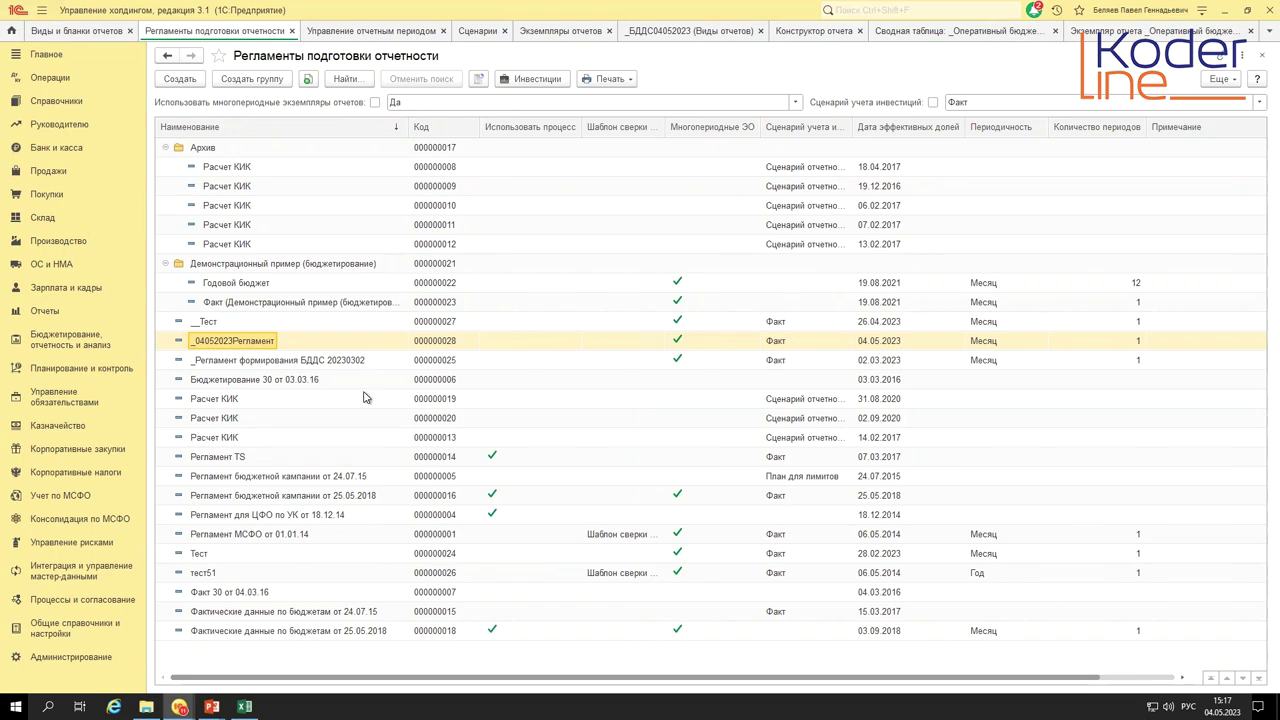
click(330, 31)
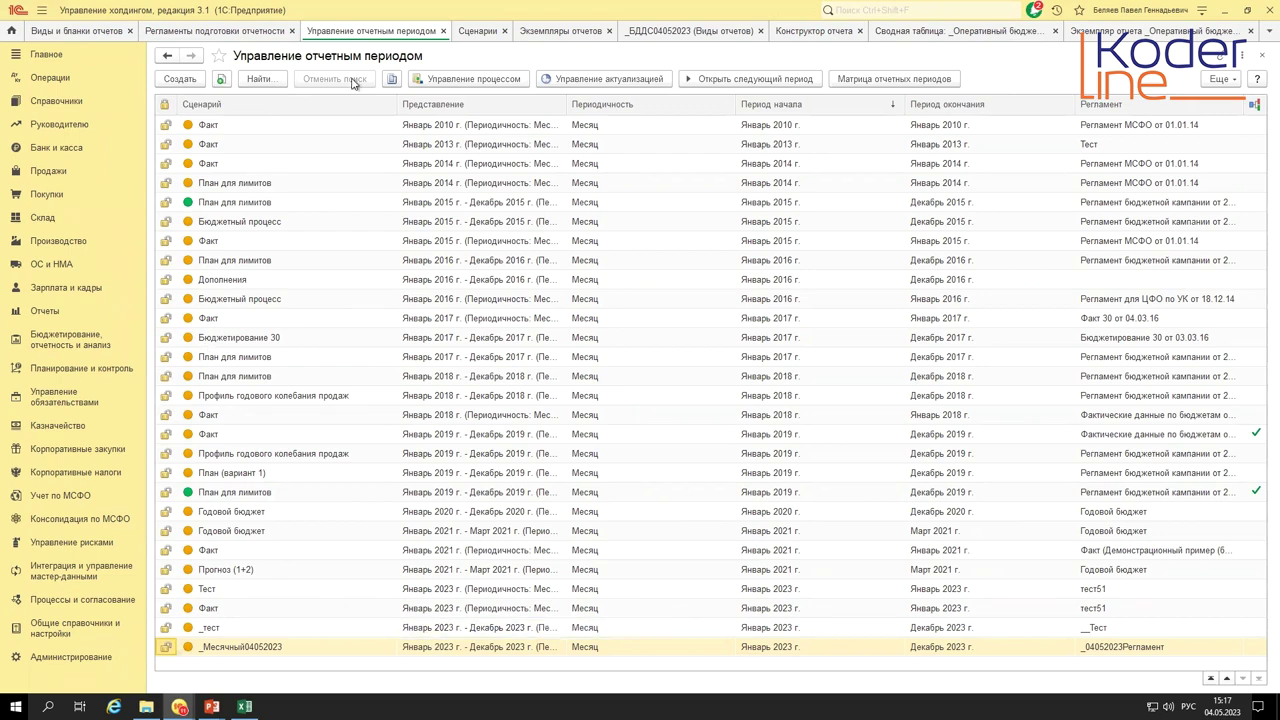
click(560, 31)
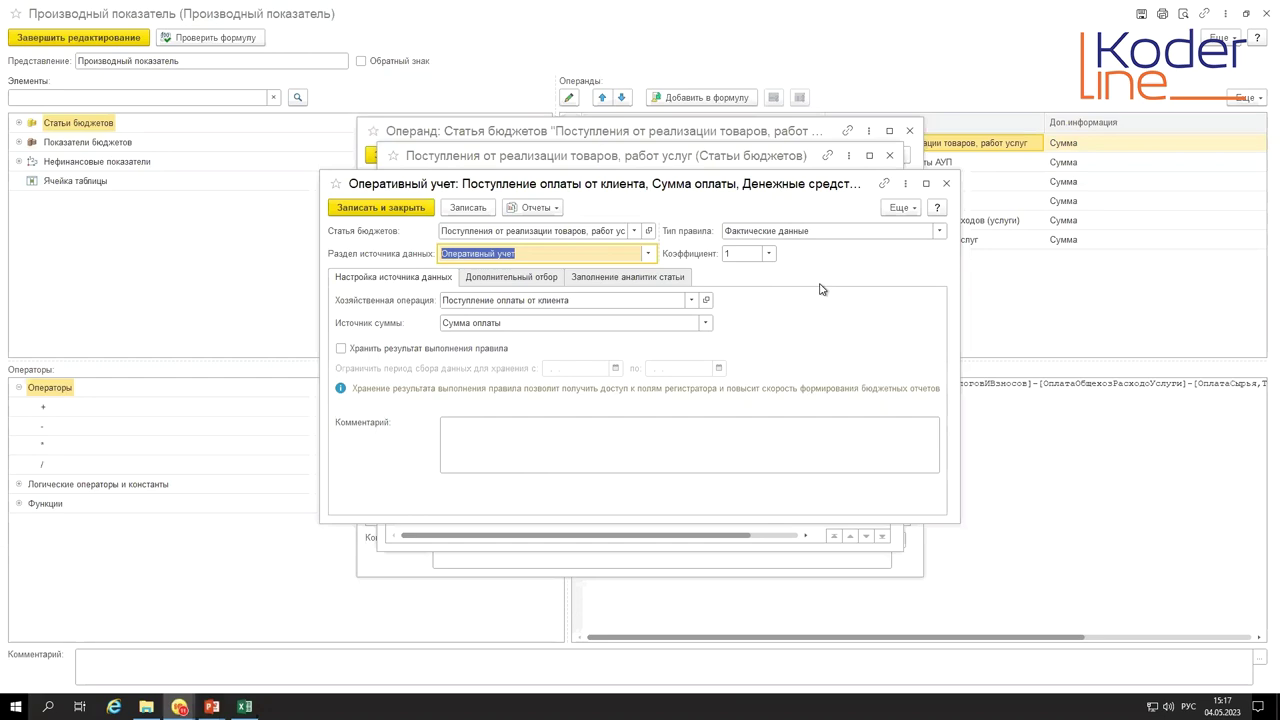
- In the Демо-база ERP window, discard the _БДДС table cell settings and their nested dialogs, and return to the Управление холдингом window
key(Escape)
key(Escape)
key(Escape)
key(Escape)
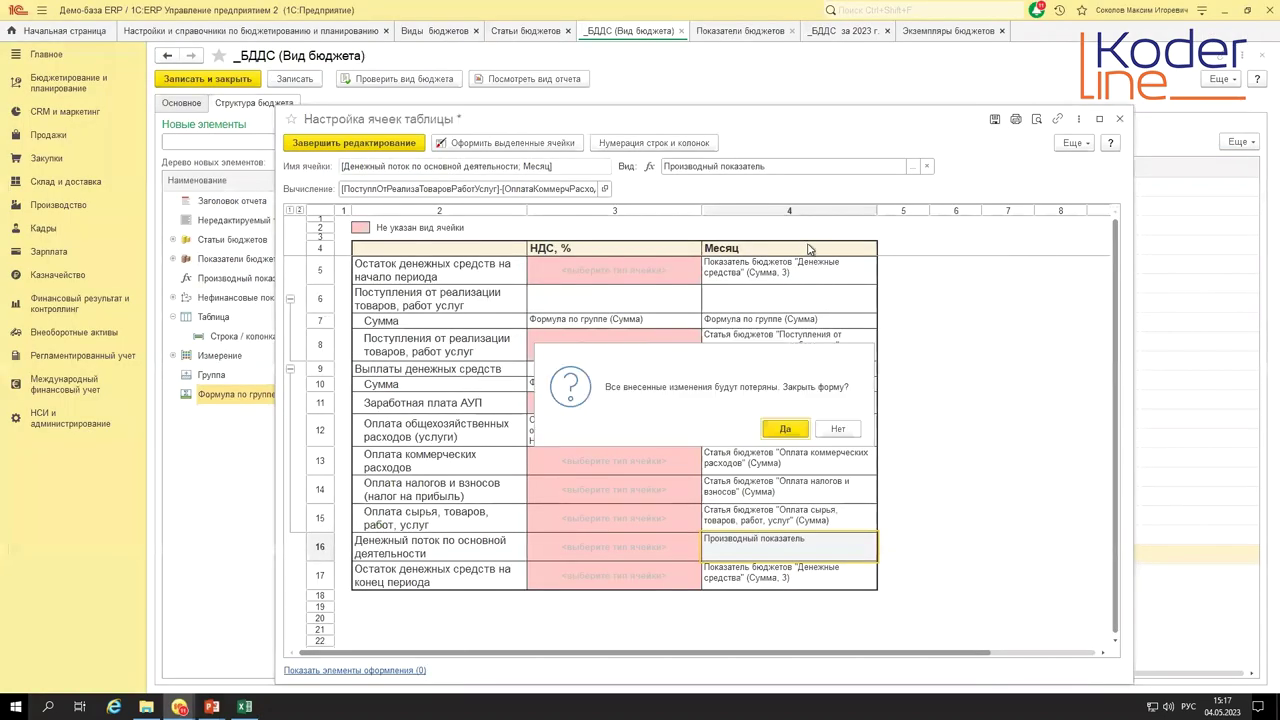
click(785, 429)
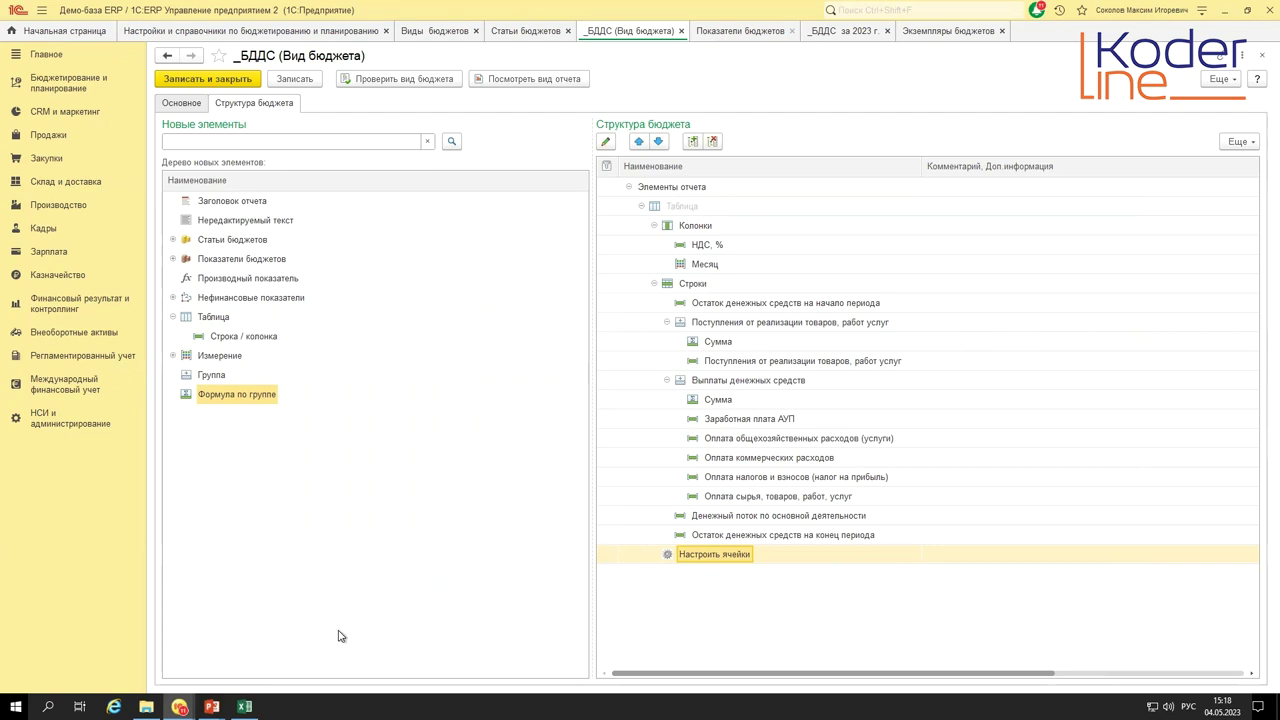
mouse_move(179, 707)
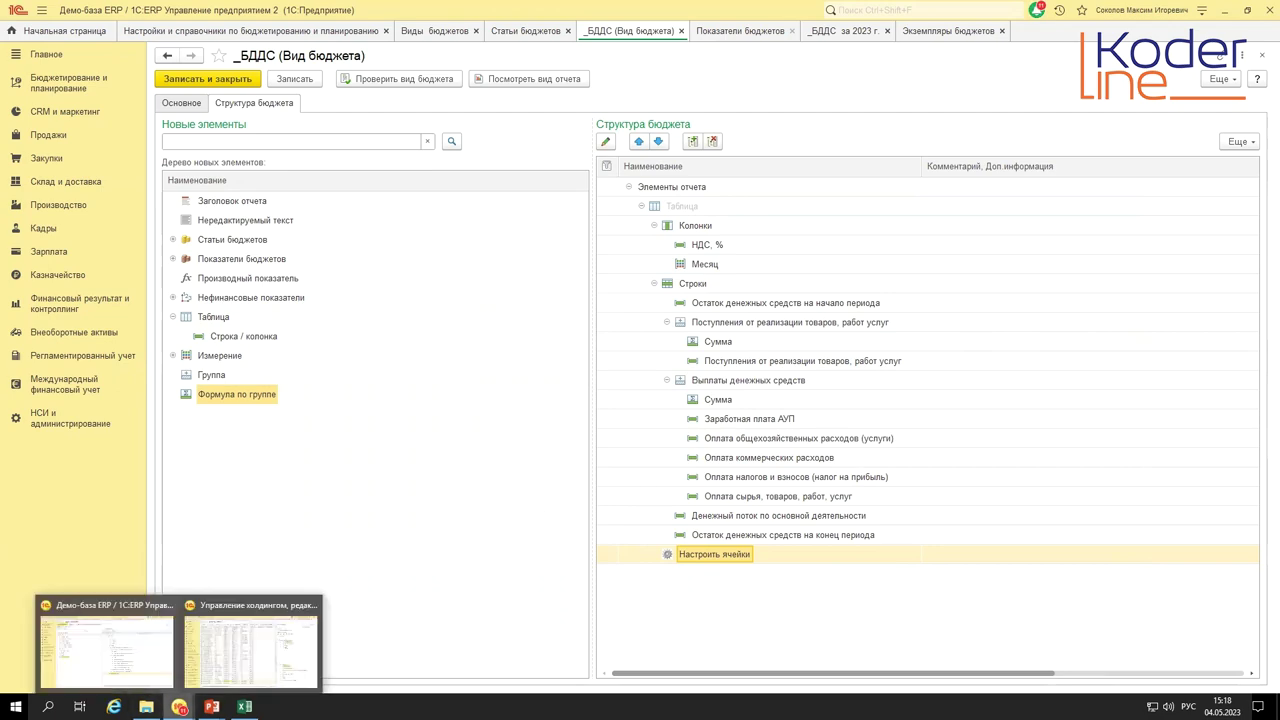
click(222, 662)
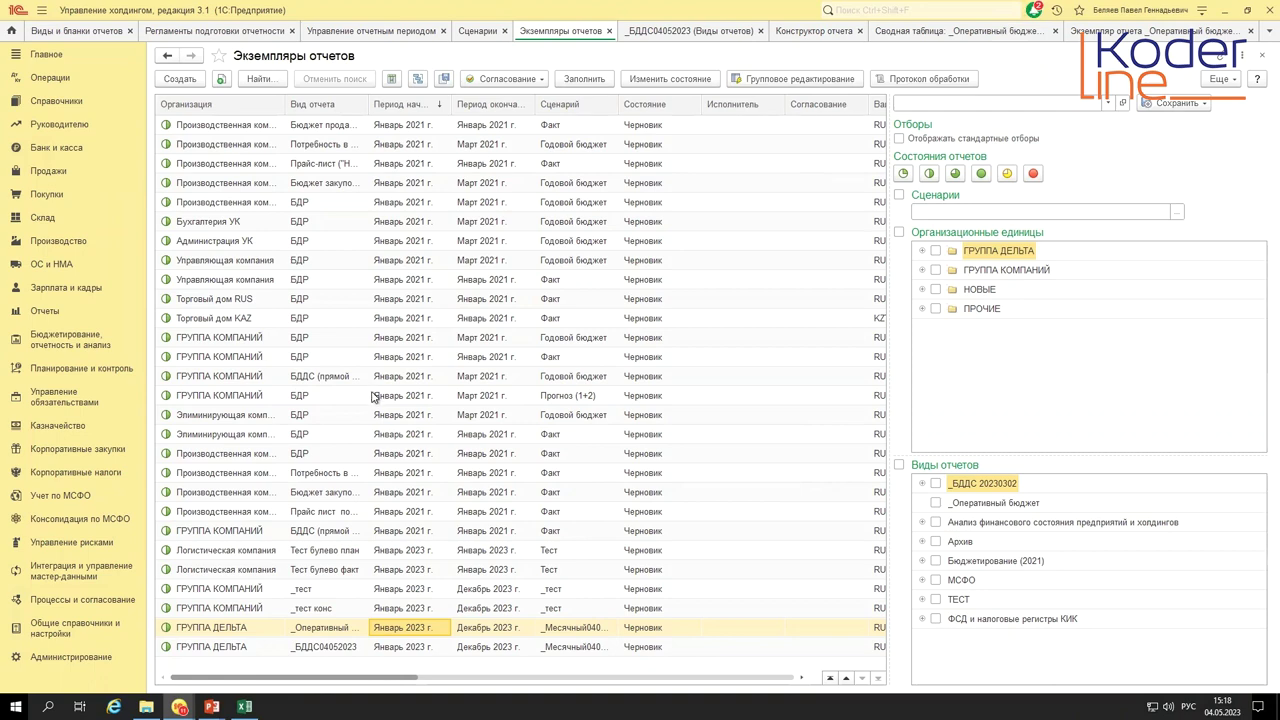
key(alt+Tab)
key(alt+Tab)
key(alt+Tab)
key(alt+Tab)
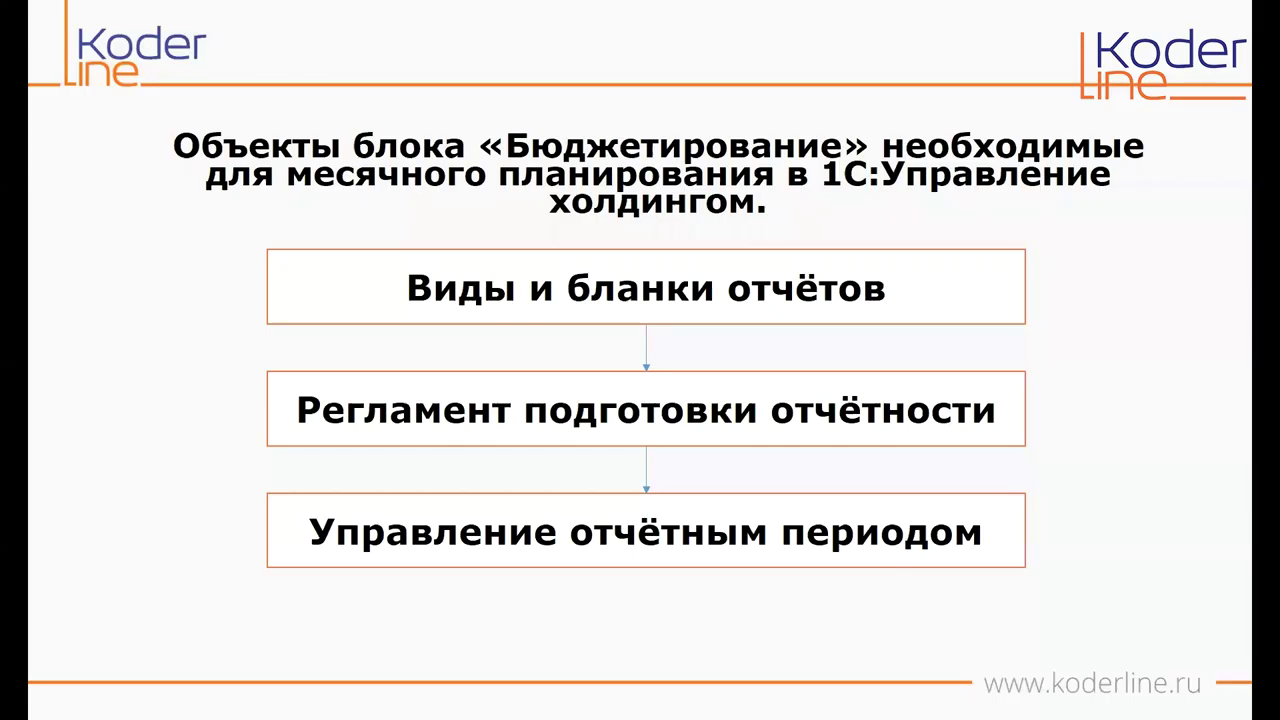
key(Right)
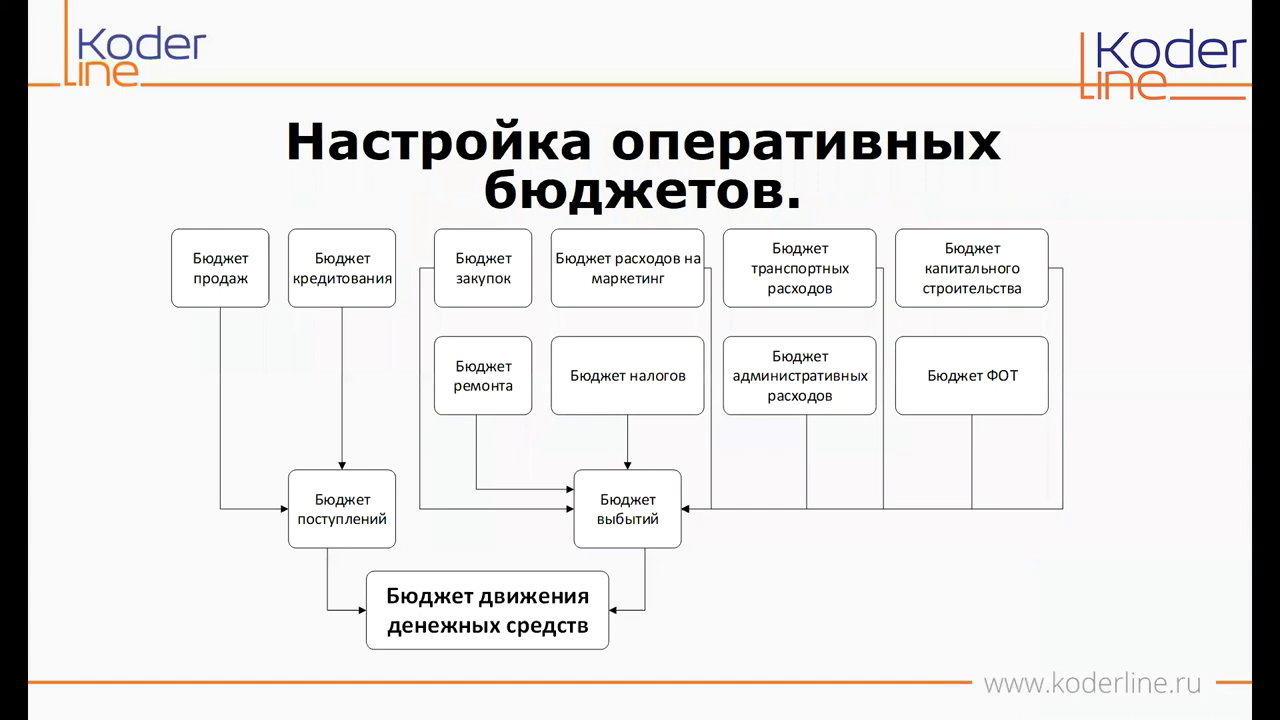
key(Right)
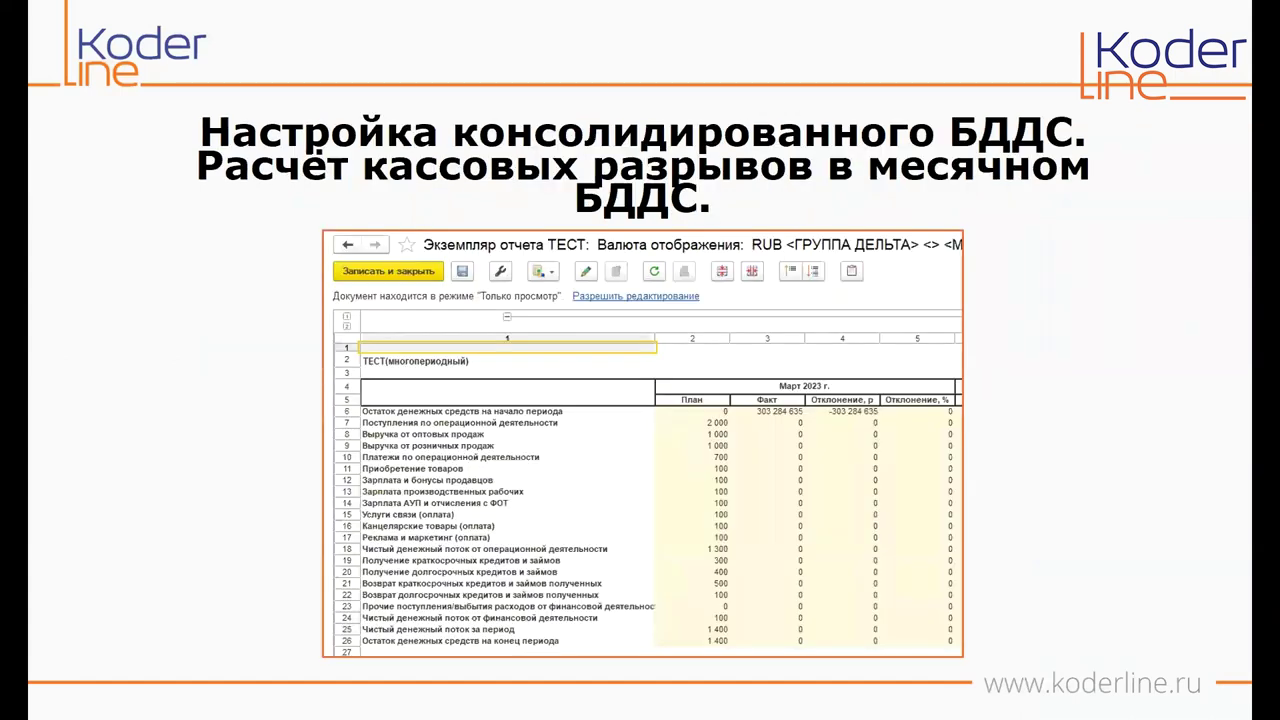
key(Right)
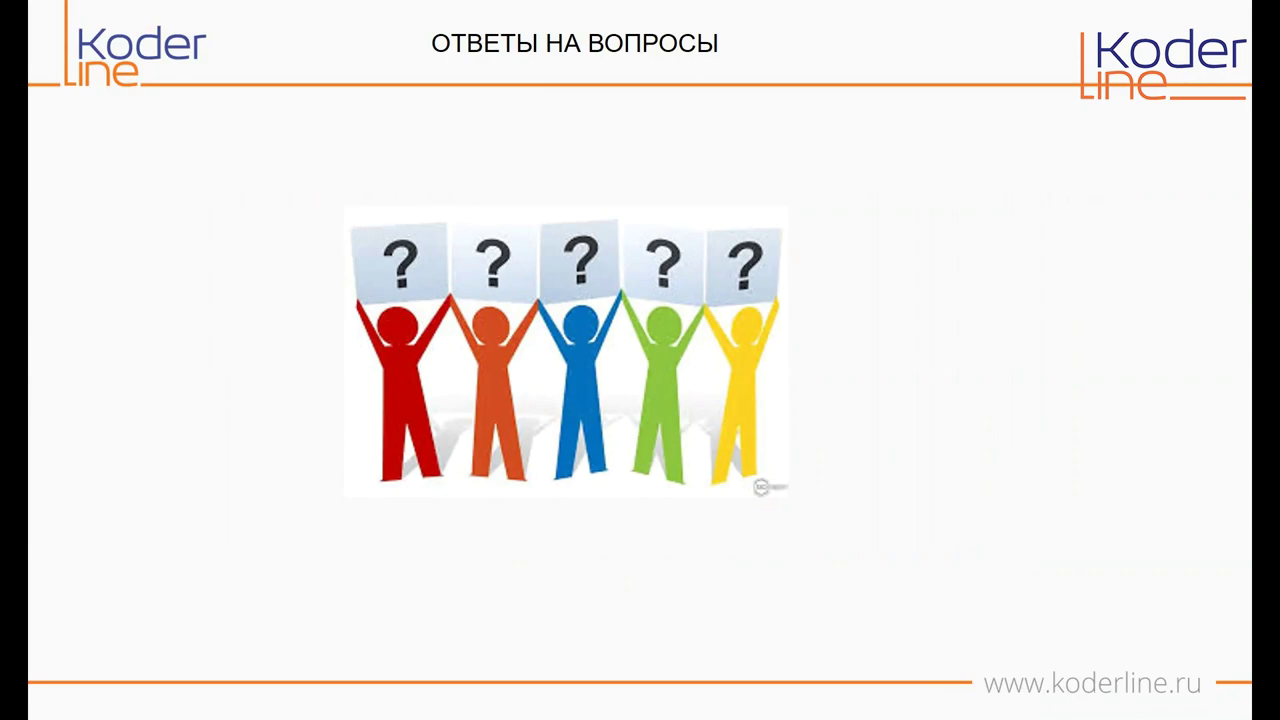
- Switch to the Демо-база ERP window and review the actual-data rule of the budget item Оплата общехозяйственных расходов (услуги), including its rule type
key(alt+Tab)
key(alt+Tab)
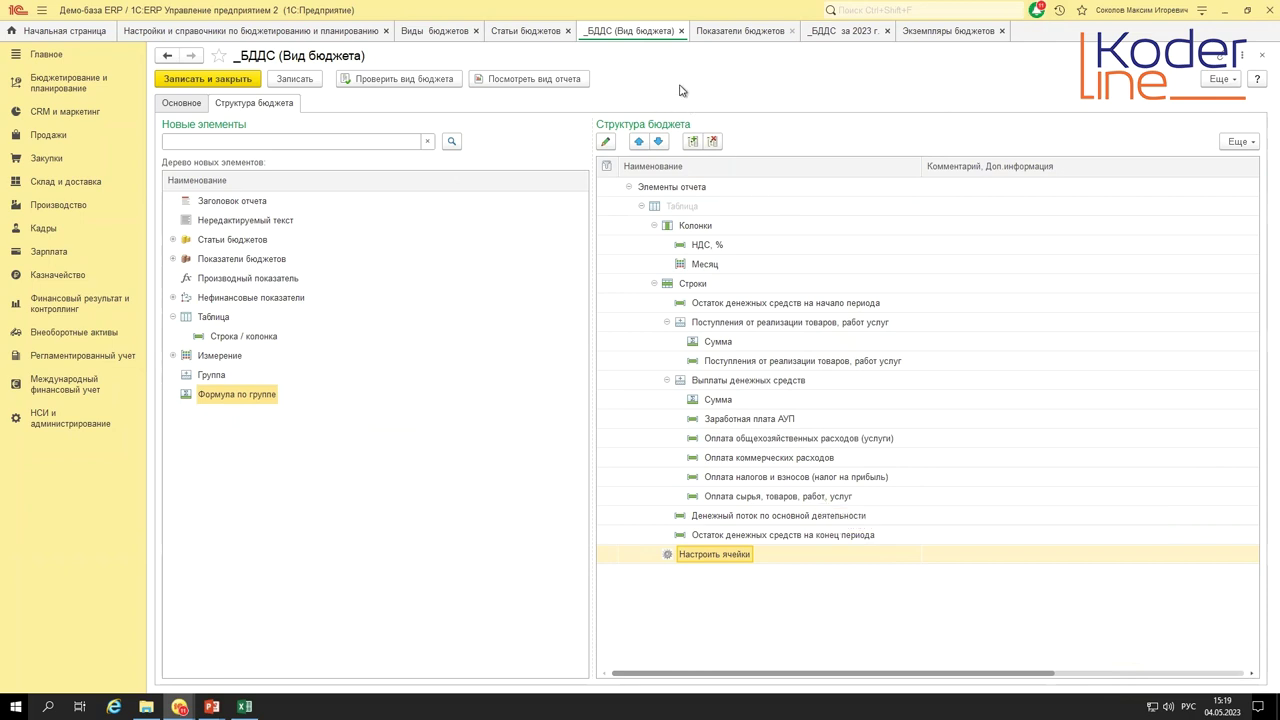
click(522, 33)
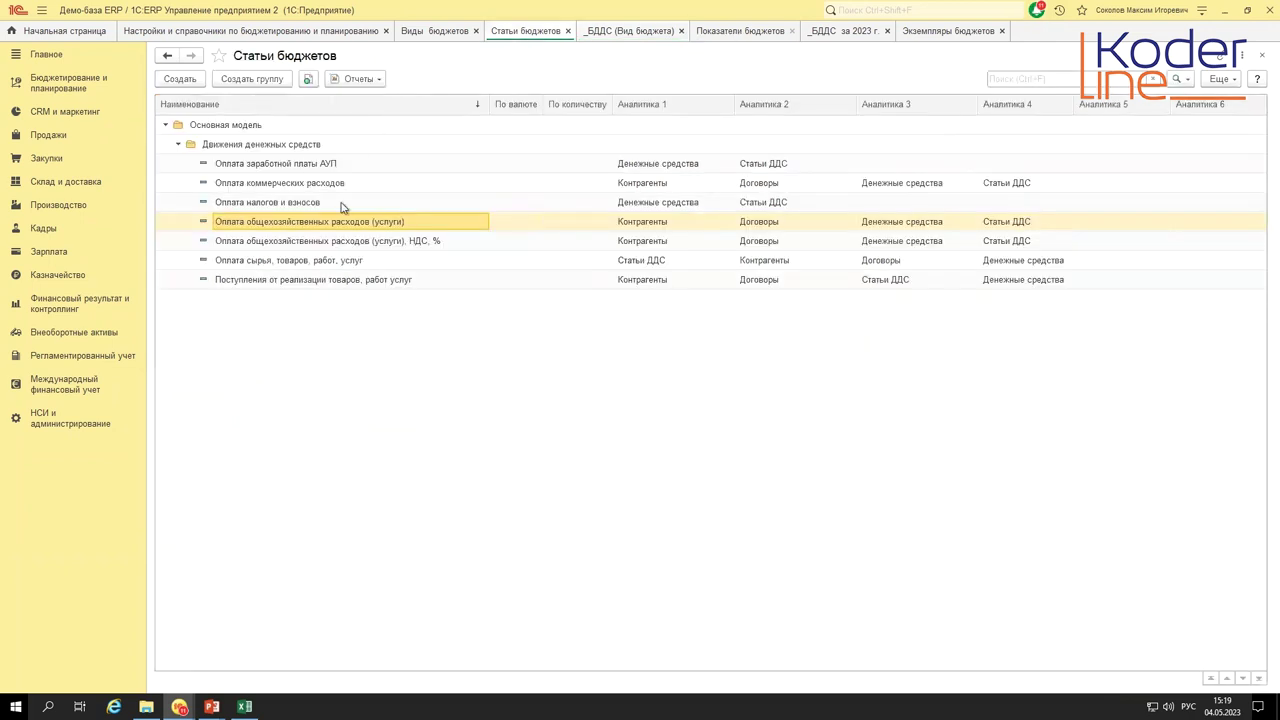
double_click(360, 230)
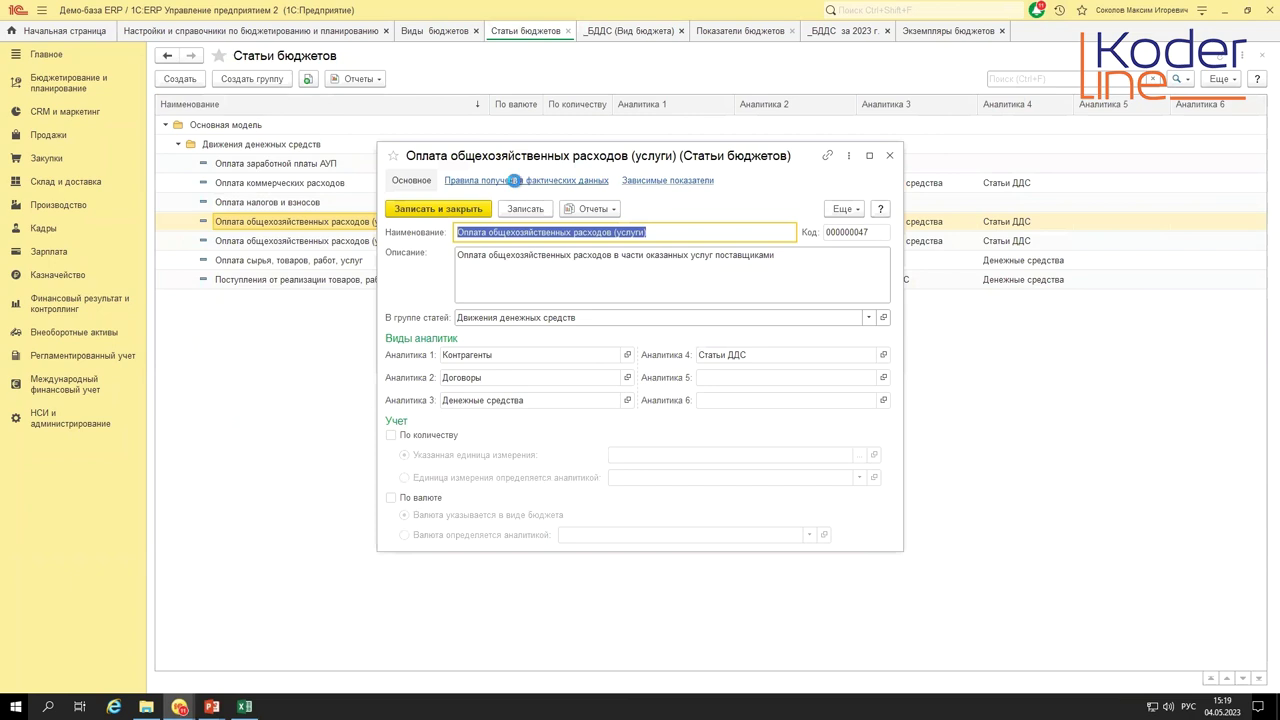
click(527, 182)
double_click(620, 300)
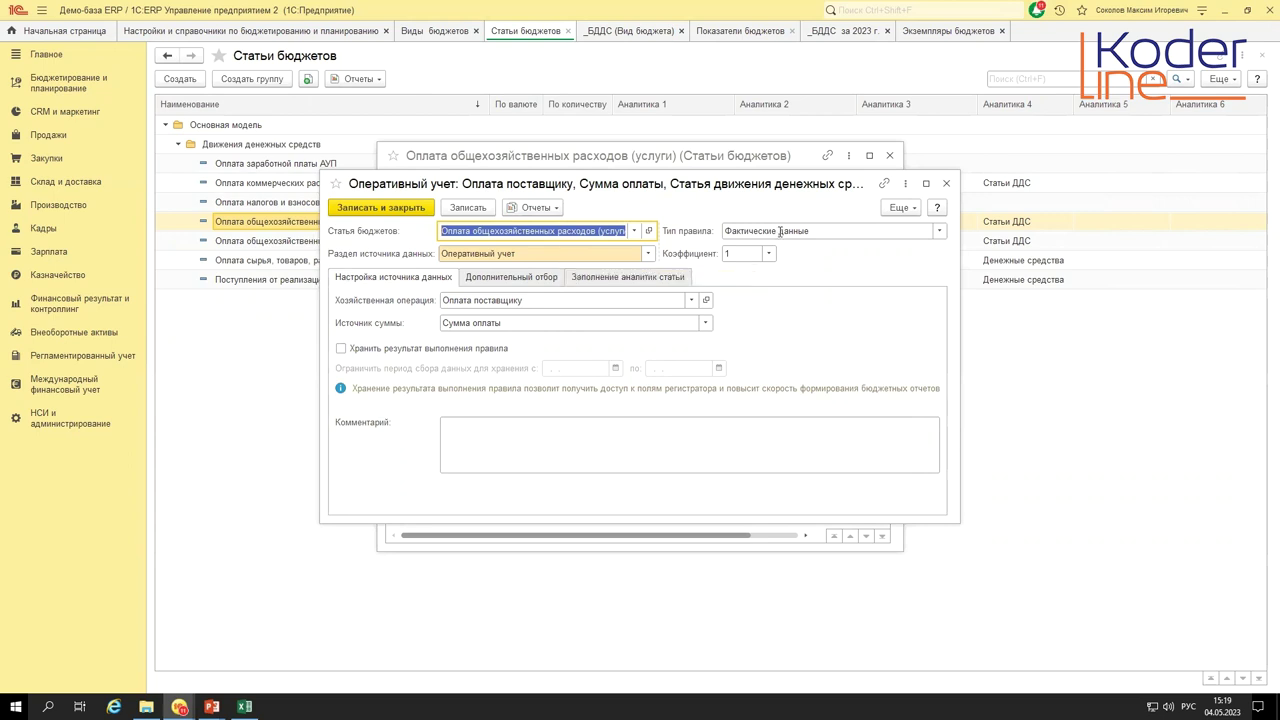
click(939, 232)
click(939, 232)
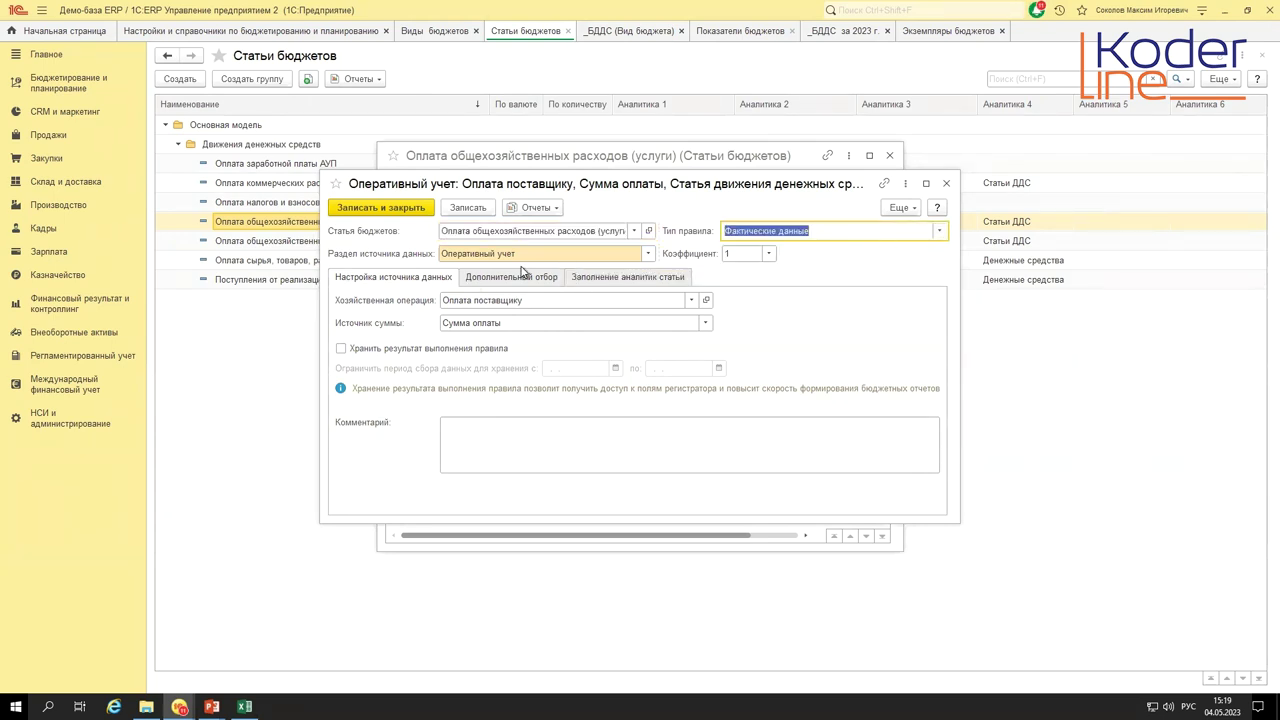
- Try Регламентированный учет as the rule's data source section with account 51, and check the available total types
click(648, 255)
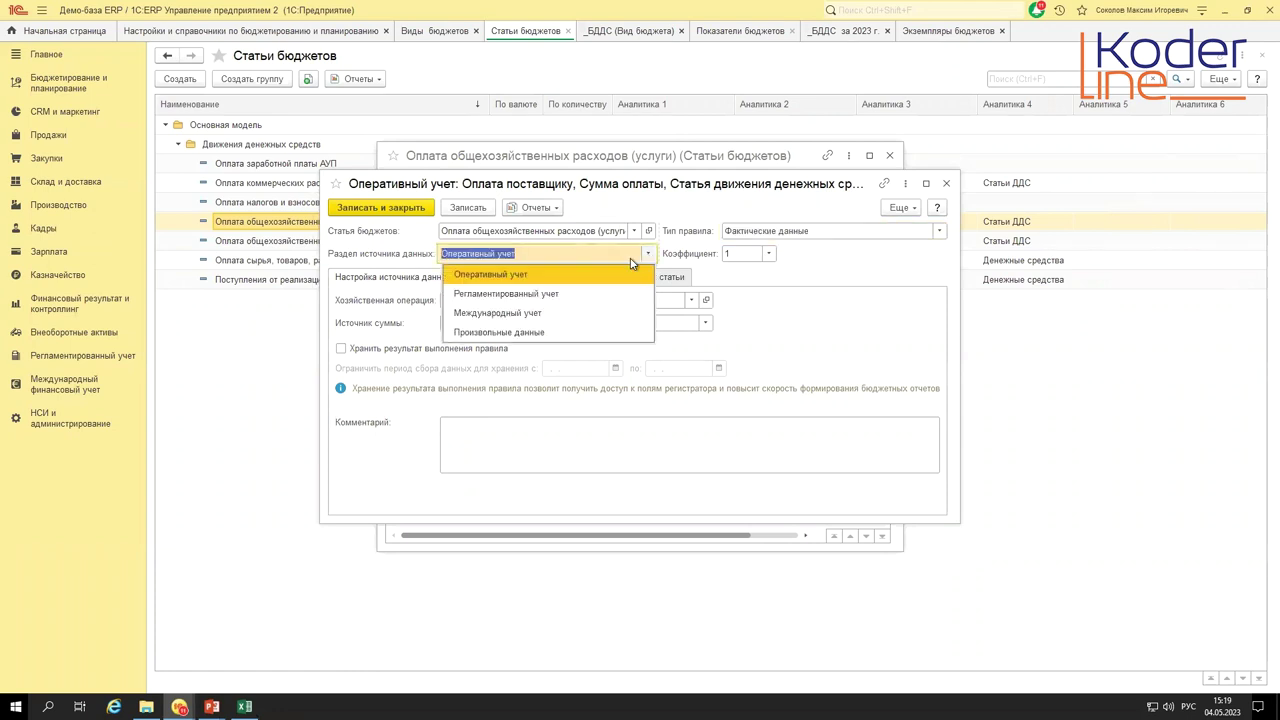
click(542, 294)
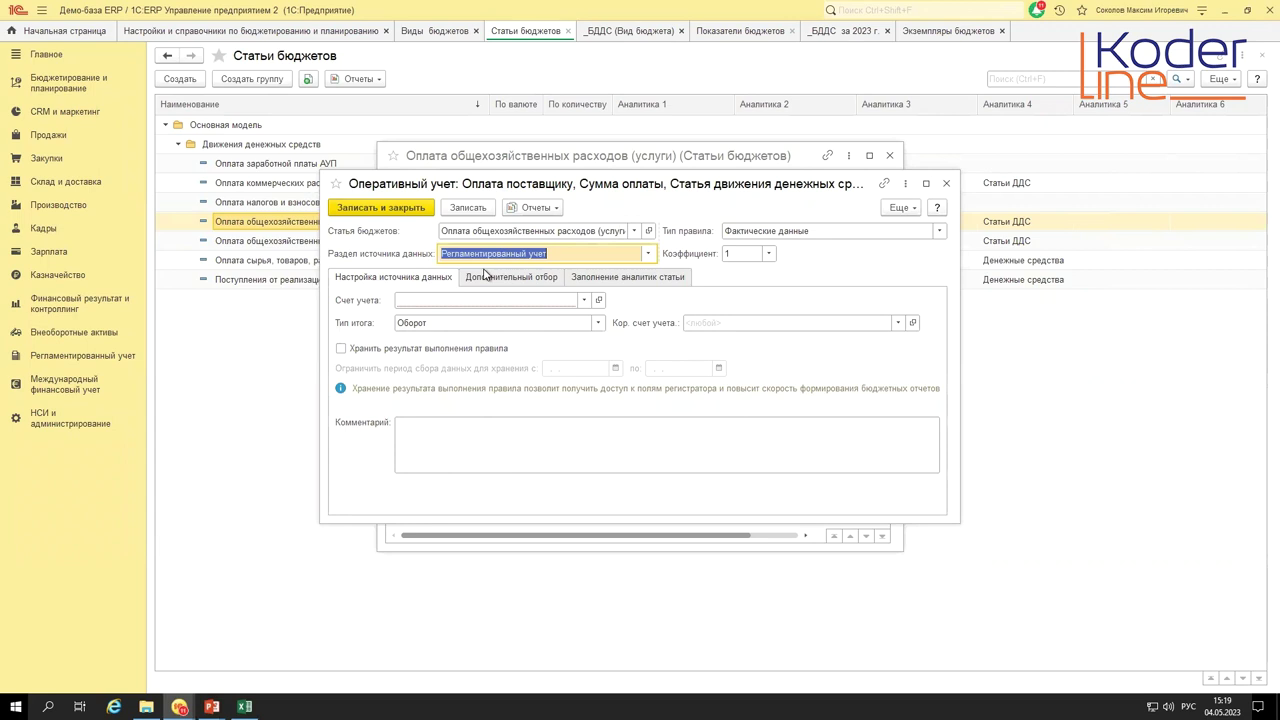
click(520, 296)
text(51)
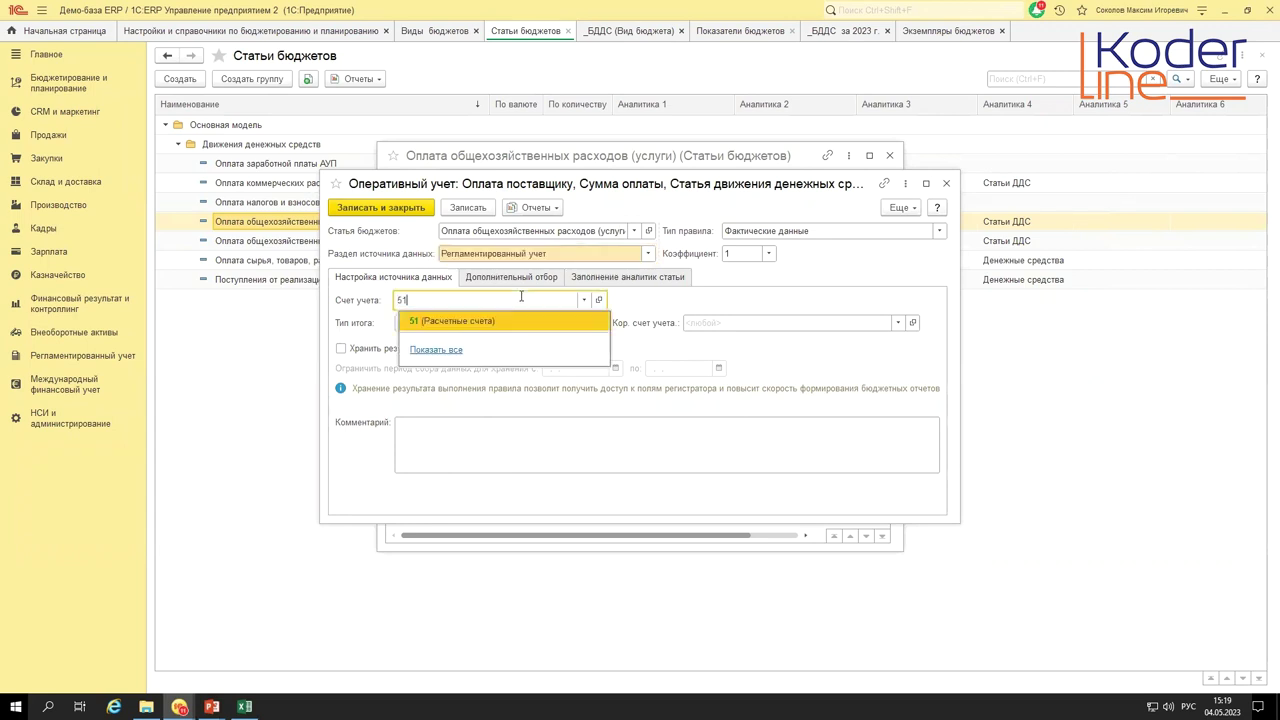
click(518, 322)
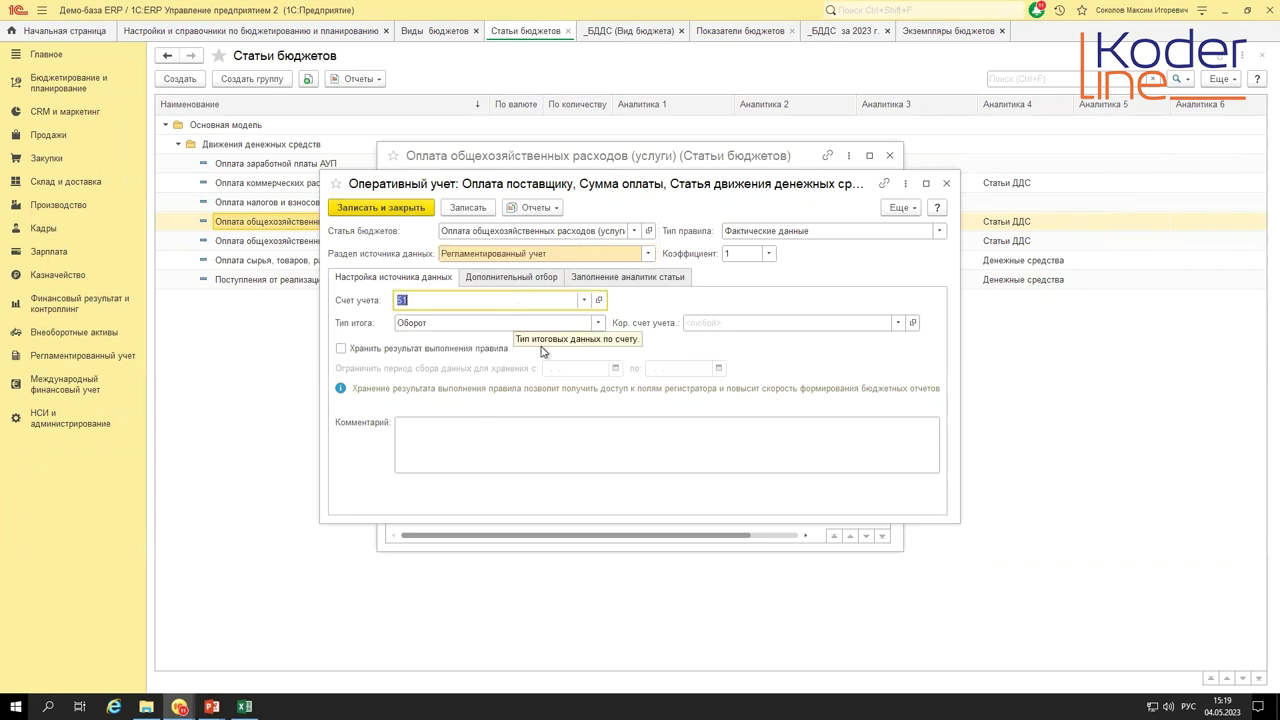
click(598, 324)
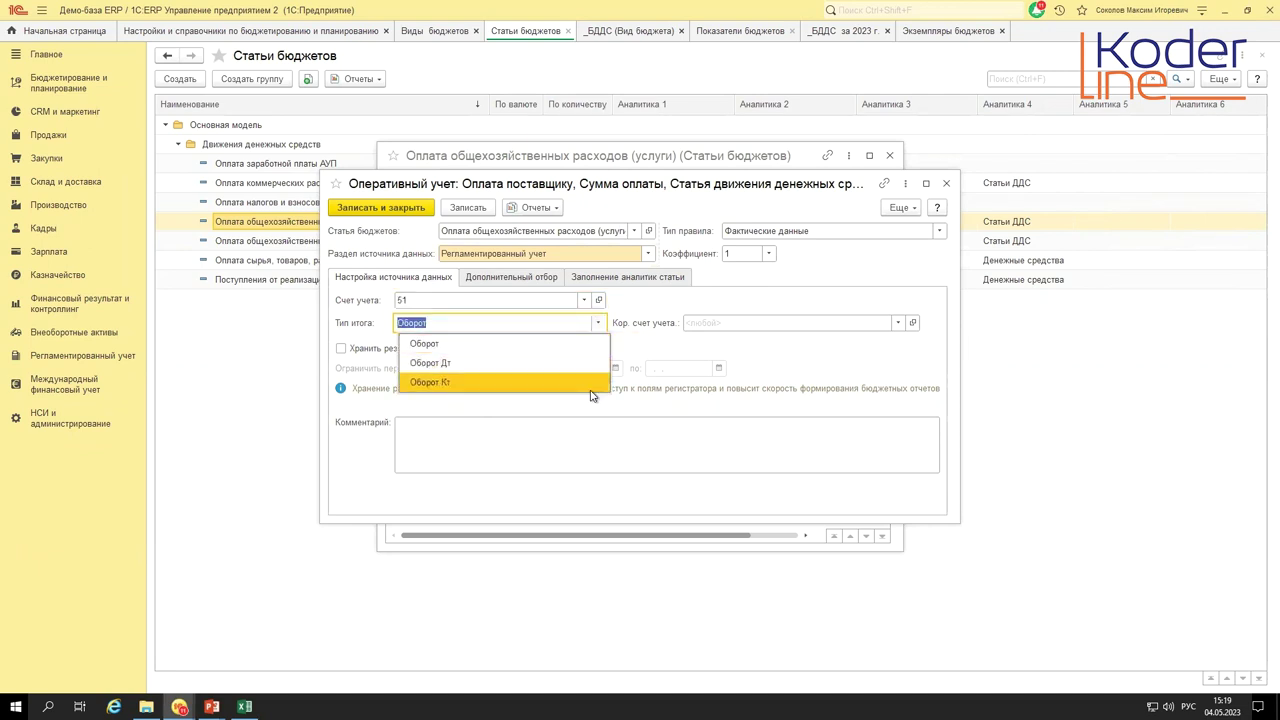
click(651, 350)
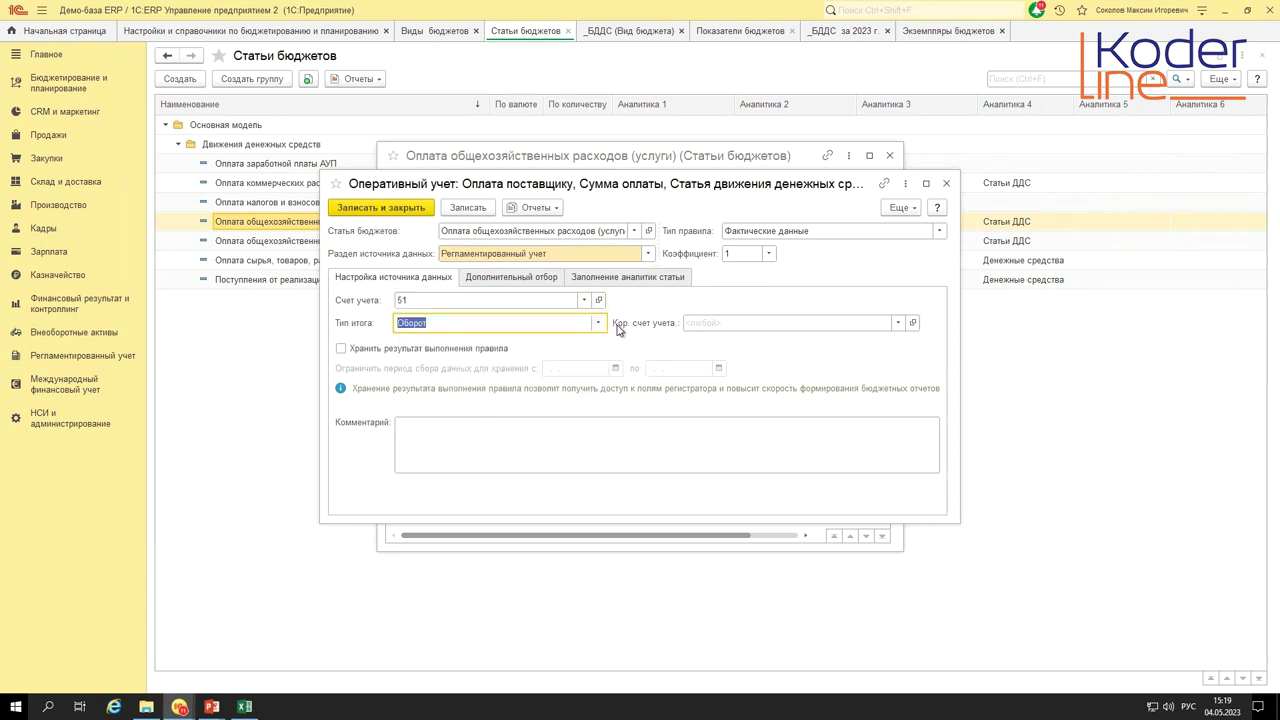
- Check the rule's additional filter and analytics filling, and close the rule without saving its changes
click(505, 280)
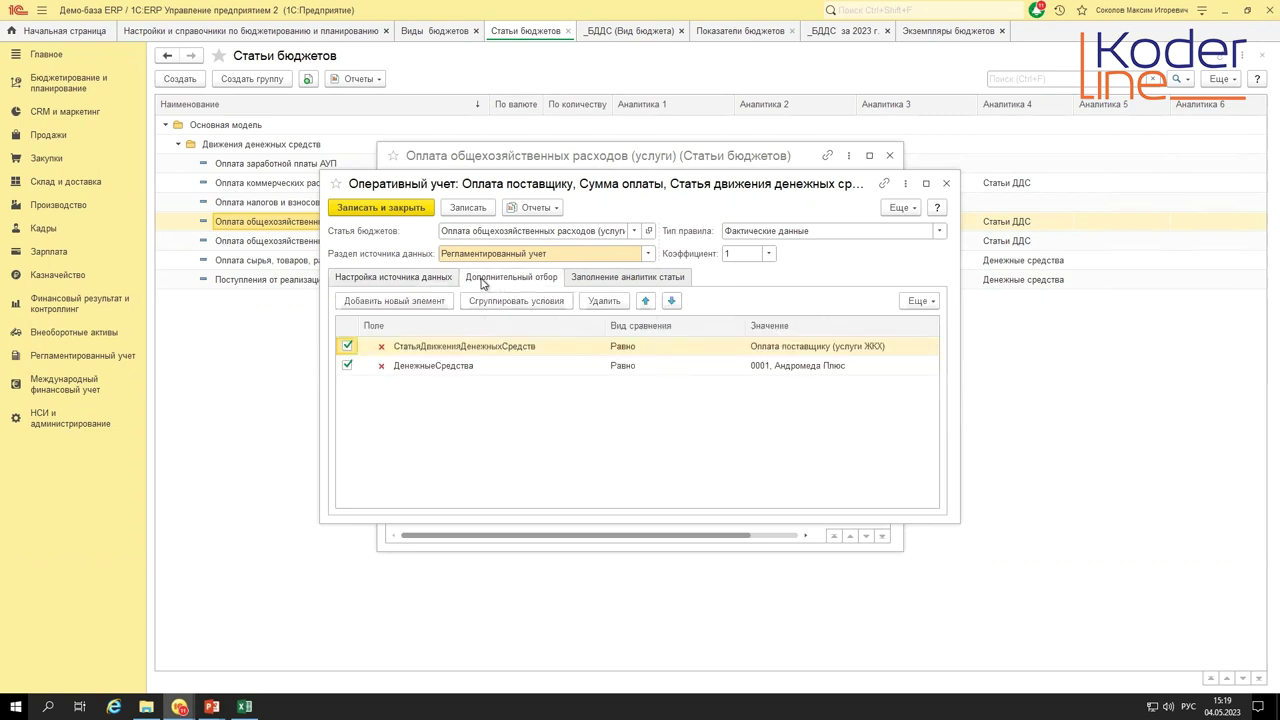
click(632, 277)
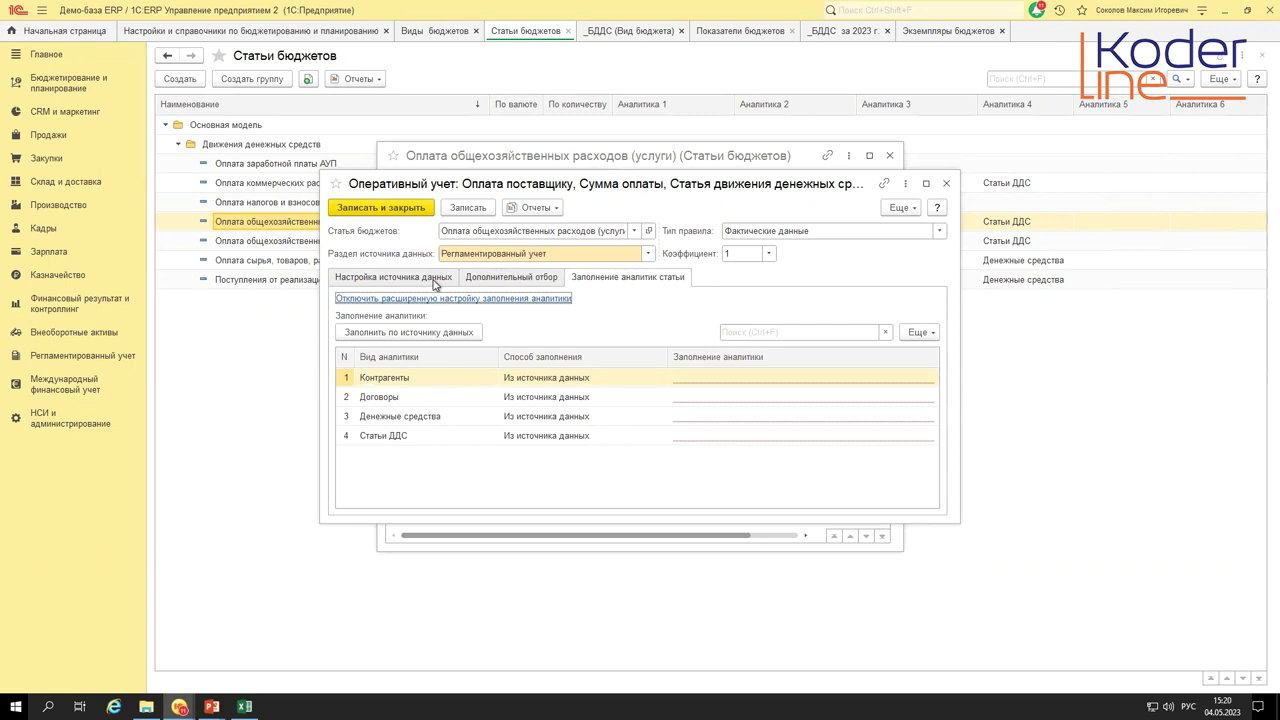
click(434, 283)
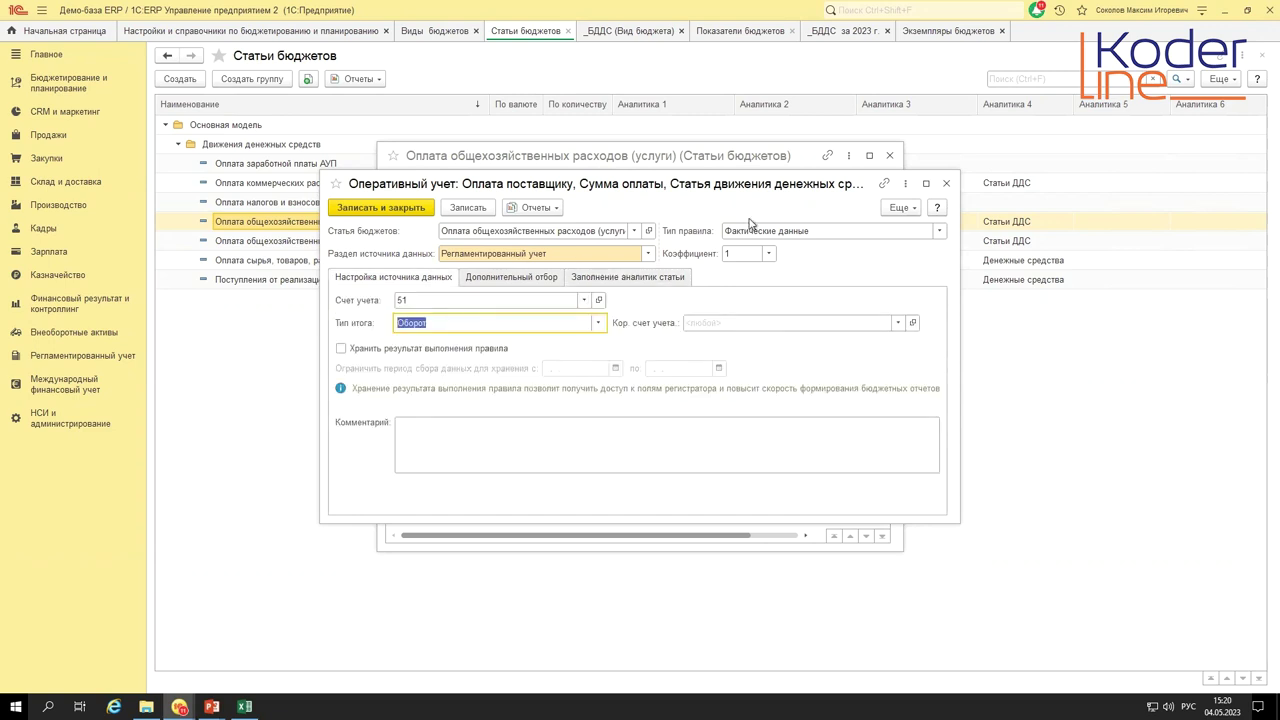
click(947, 185)
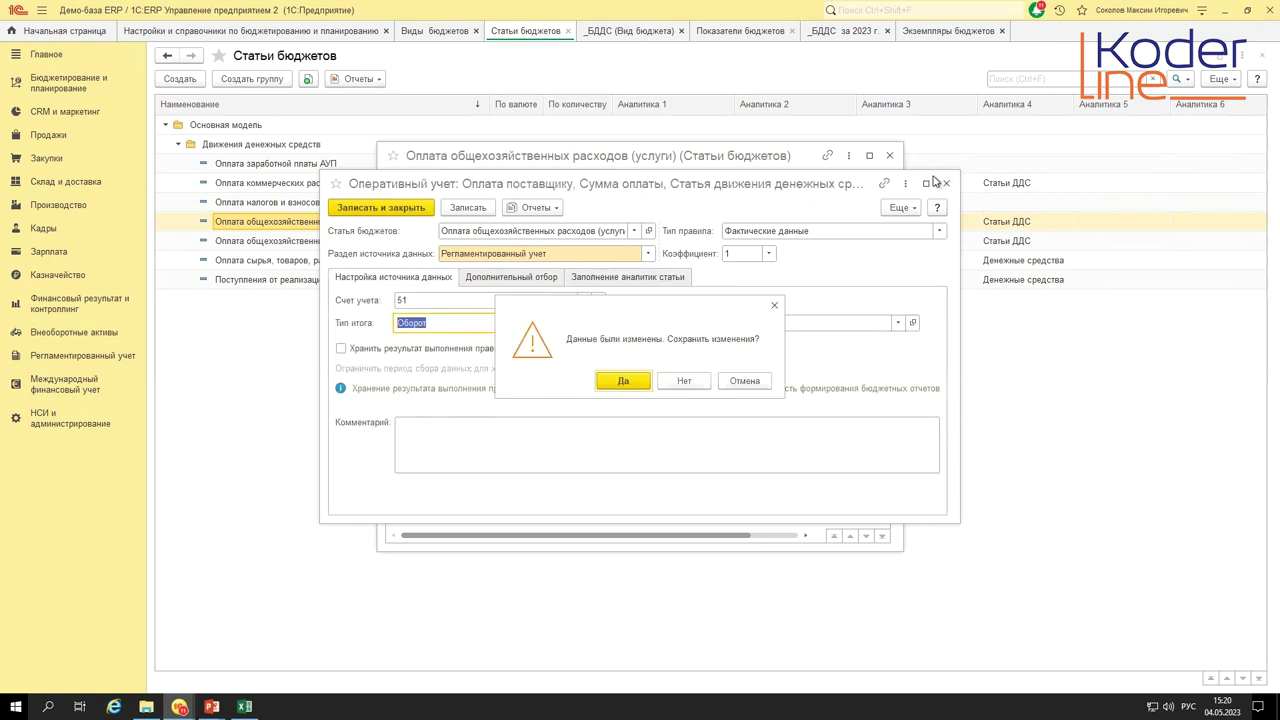
click(685, 382)
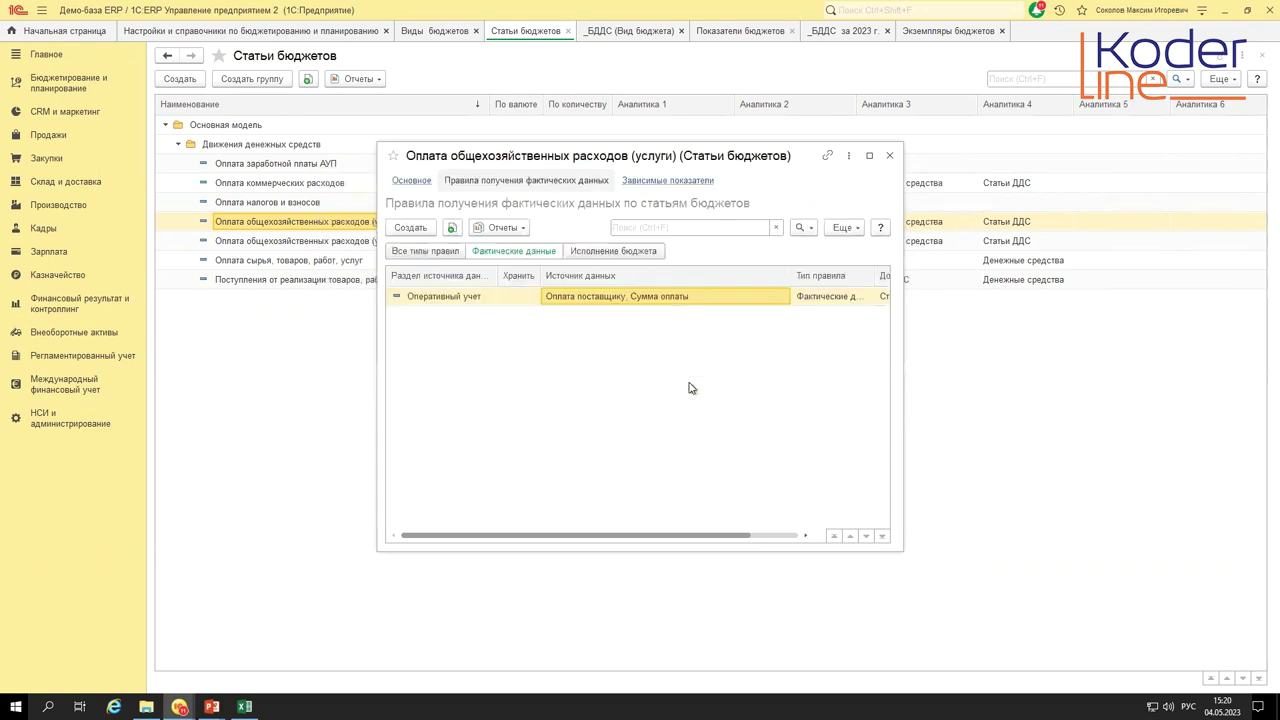
- From the _БДДС cell settings, open the operand Поступления от реализации товаров, работ услуг in the monthly Денежный поток по основной деятельности indicator
click(612, 33)
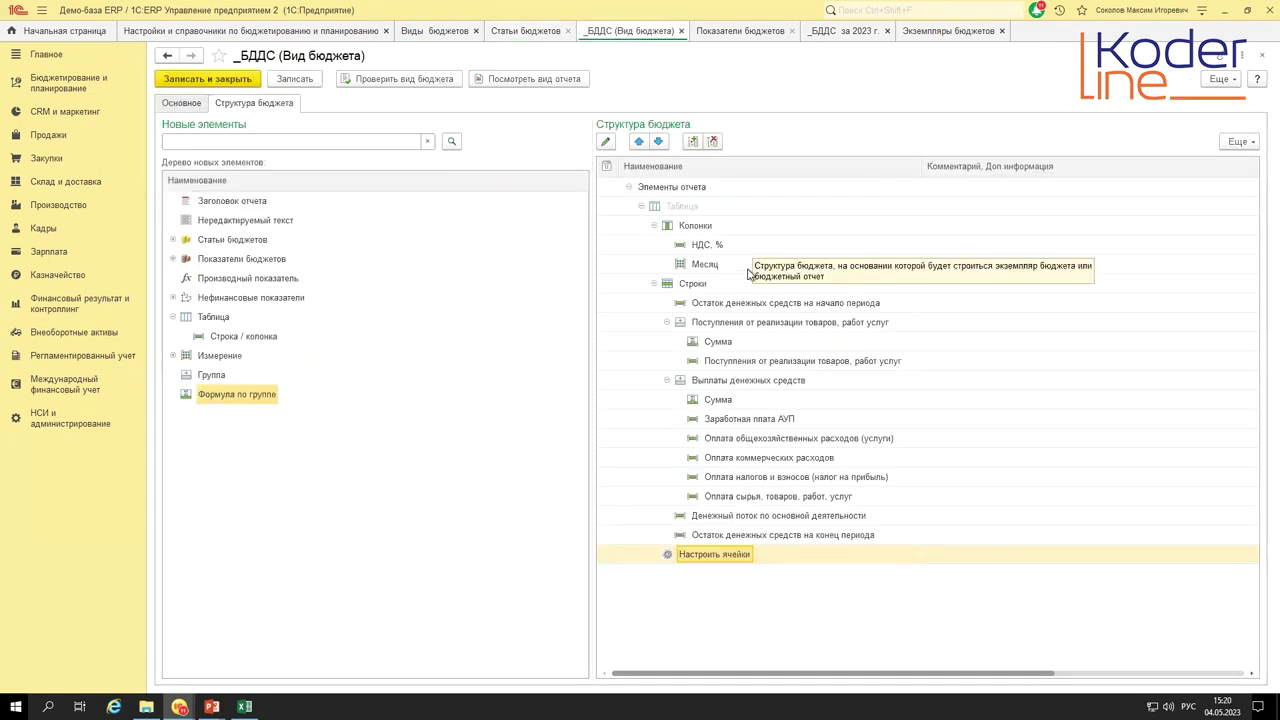
double_click(705, 563)
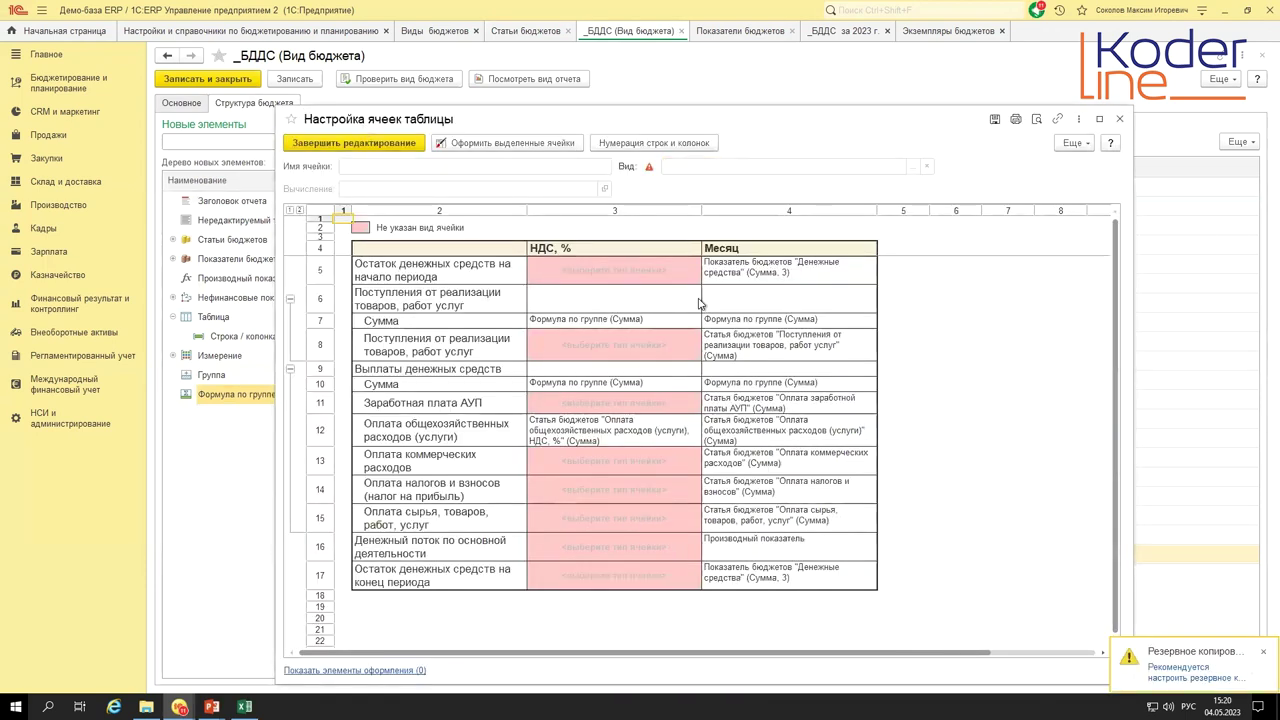
click(786, 542)
double_click(786, 545)
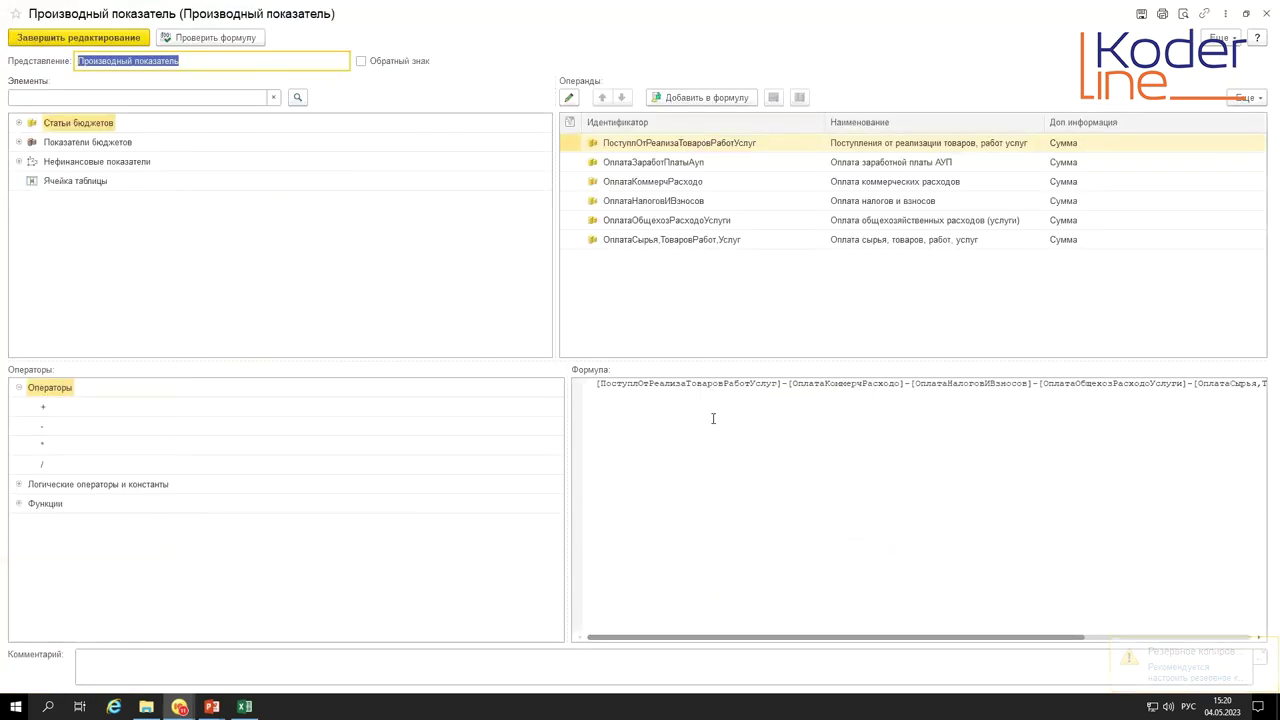
click(919, 145)
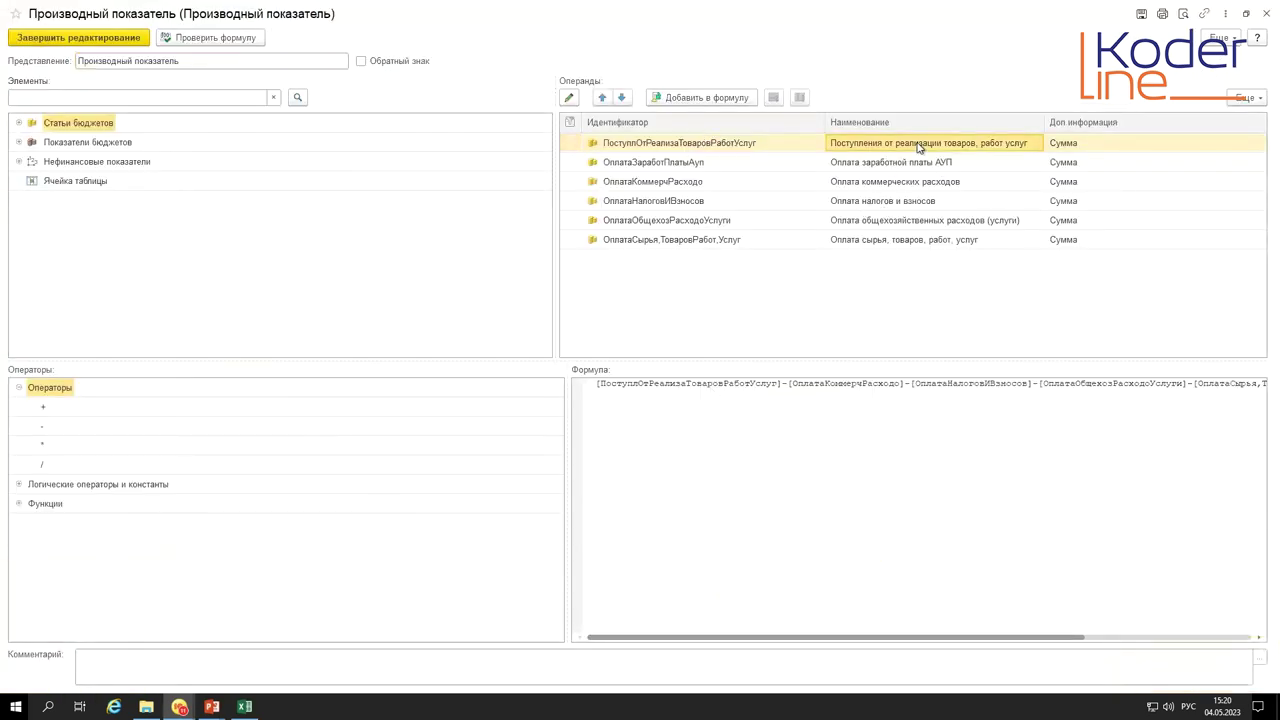
double_click(919, 145)
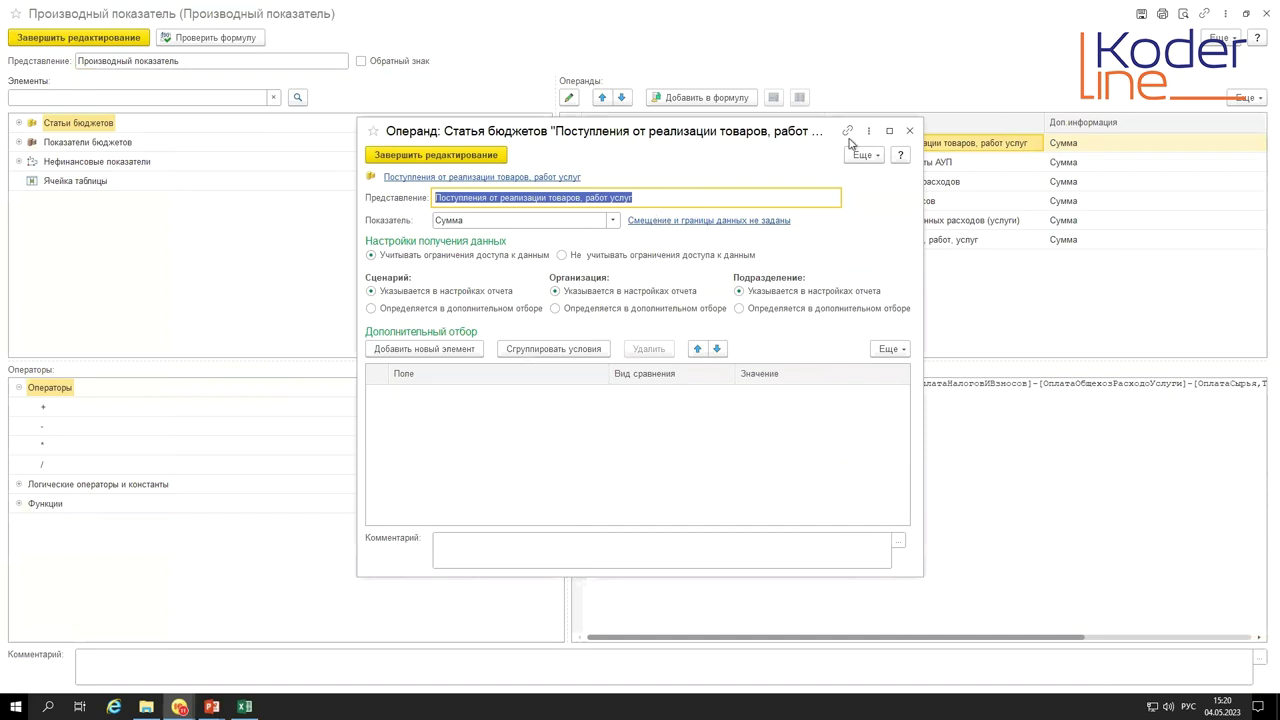
- Define the operand's scenario through an additional filter equal to Фактические данные, and finish editing the operand and the derived indicator
click(401, 312)
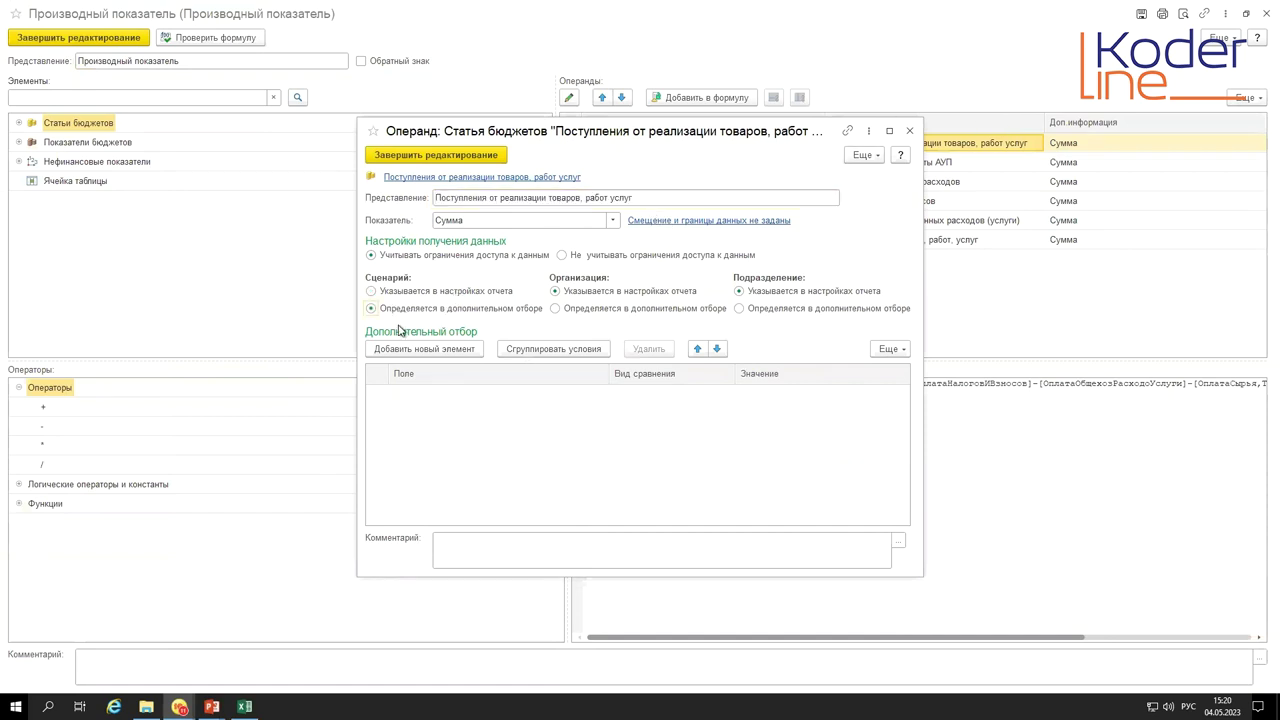
click(770, 395)
click(804, 441)
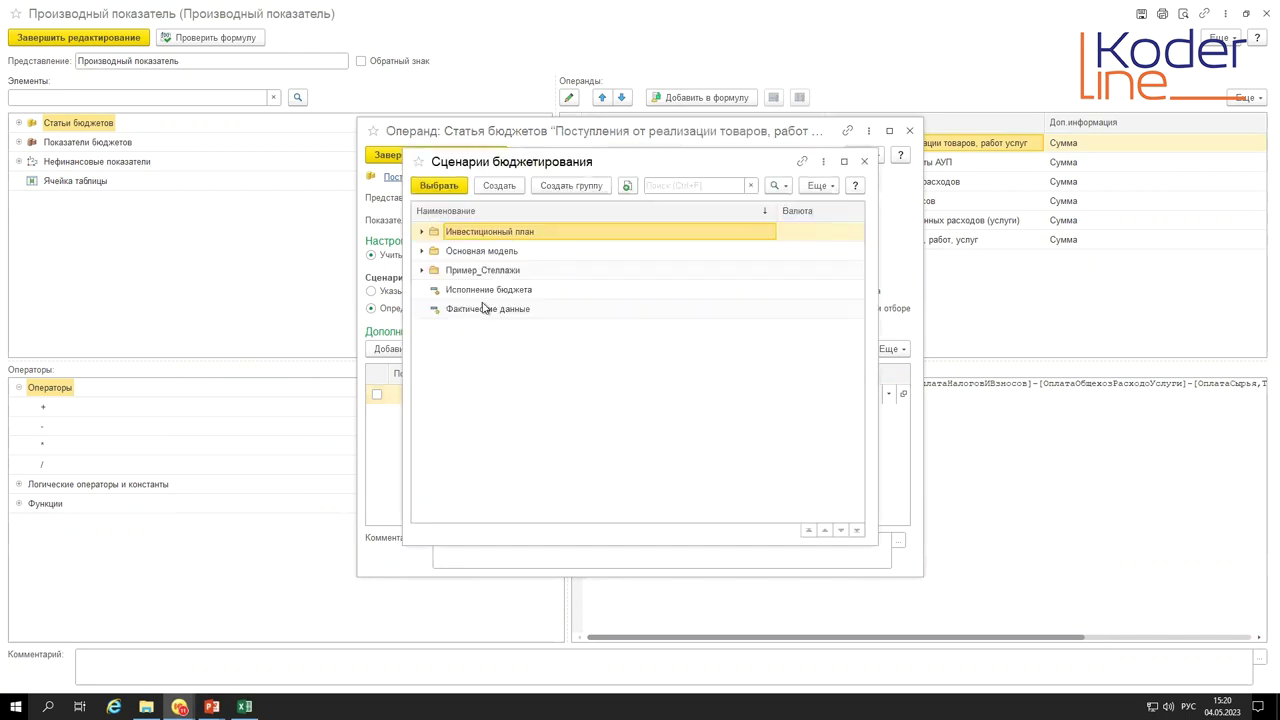
double_click(485, 312)
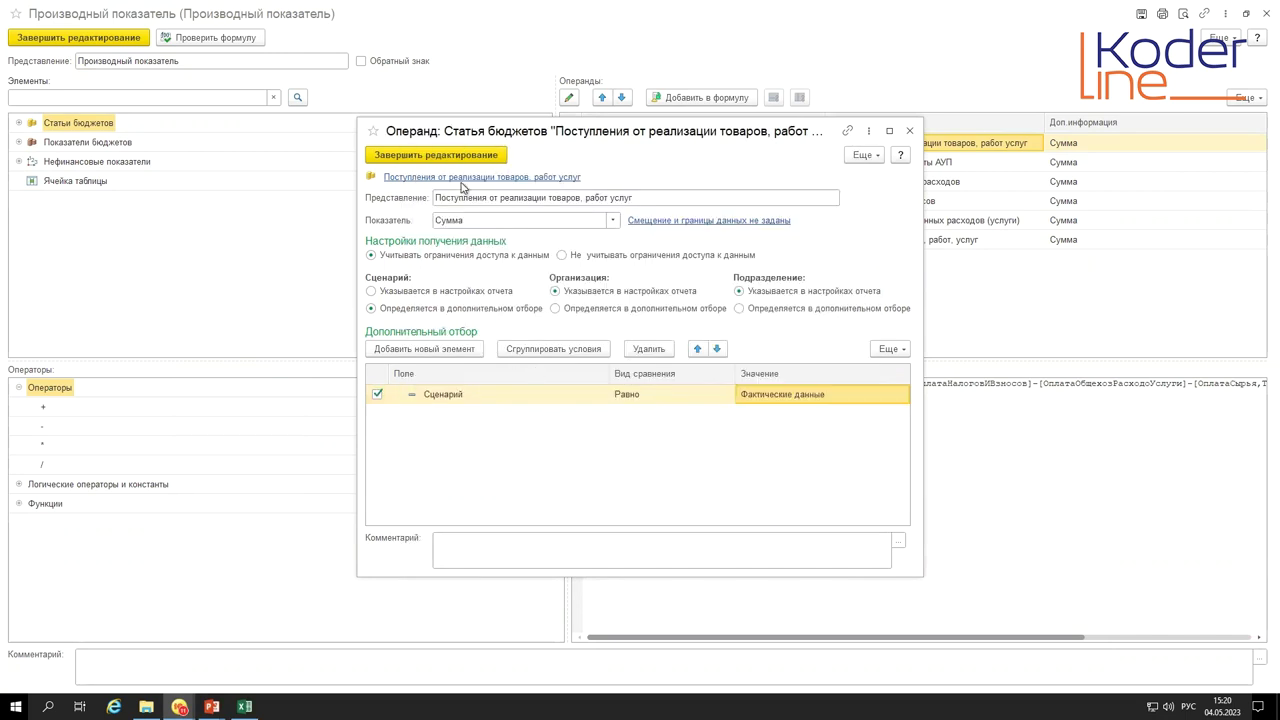
click(484, 158)
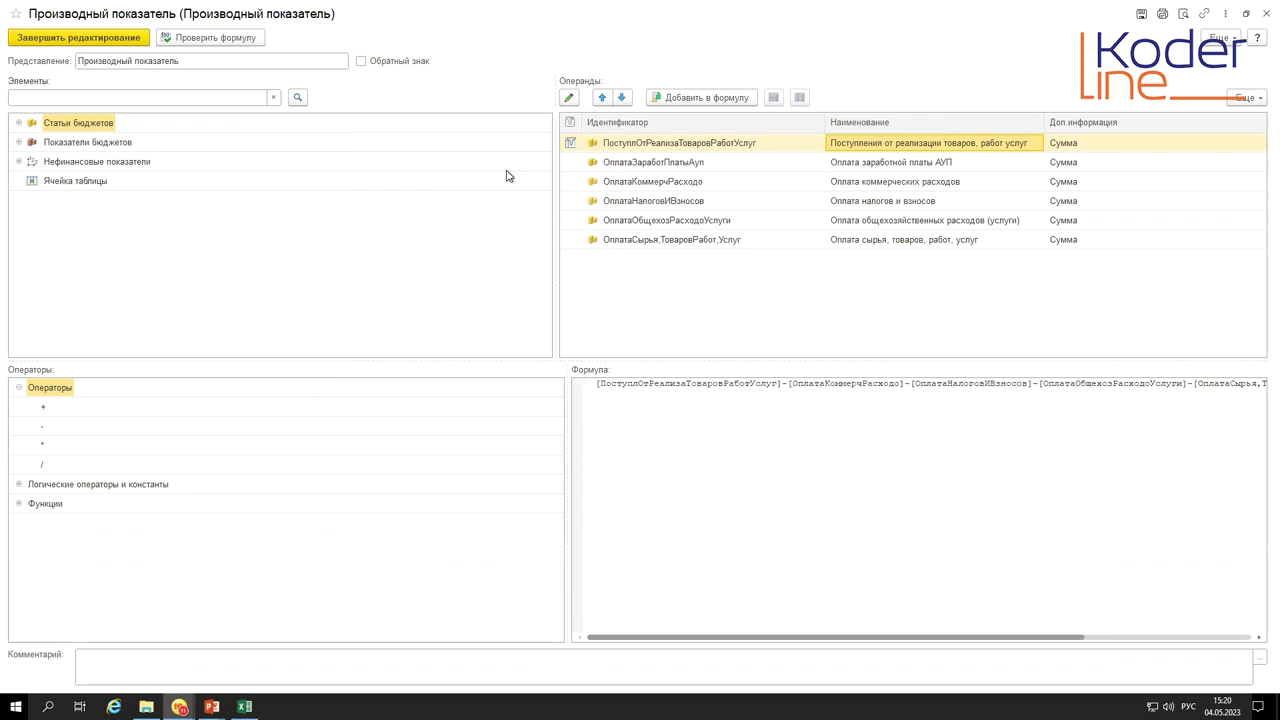
click(110, 37)
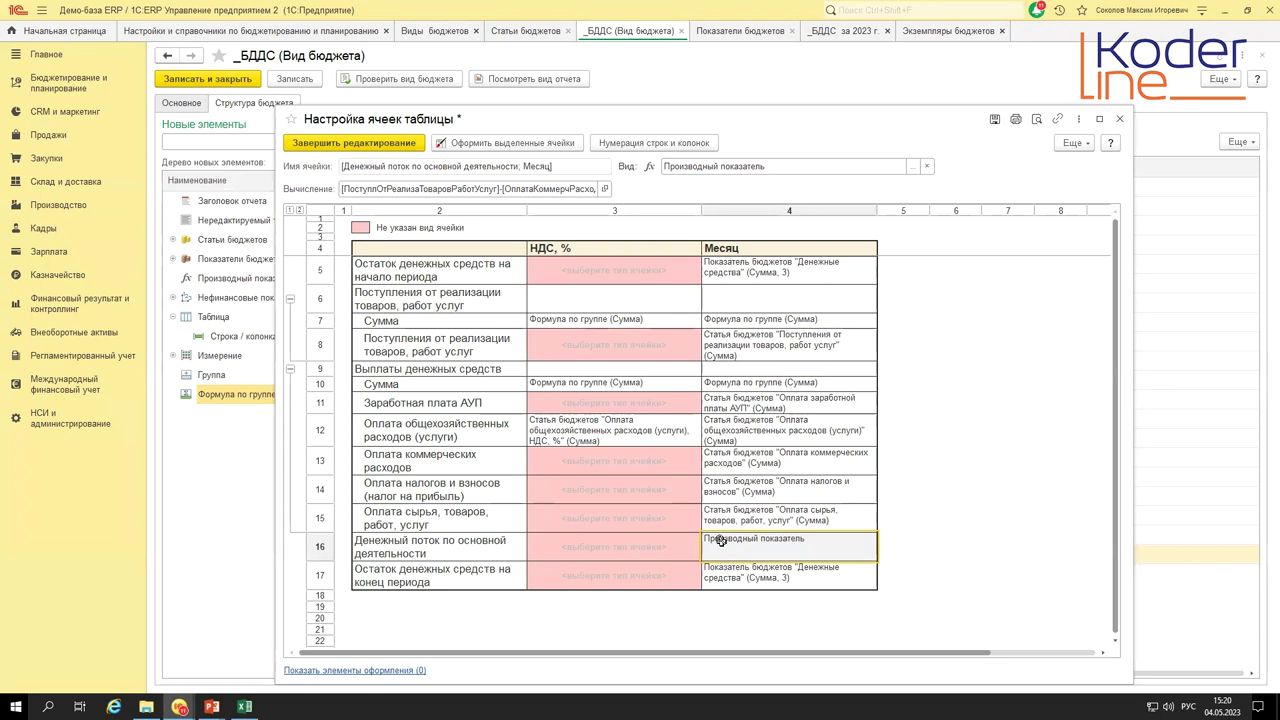
- Examine the Месяц column and the Денежный поток по основной деятельности row, and close the cell settings without saving the changes
drag(738, 250, 735, 565)
drag(520, 554, 785, 554)
click(785, 554)
click(1119, 118)
click(787, 429)
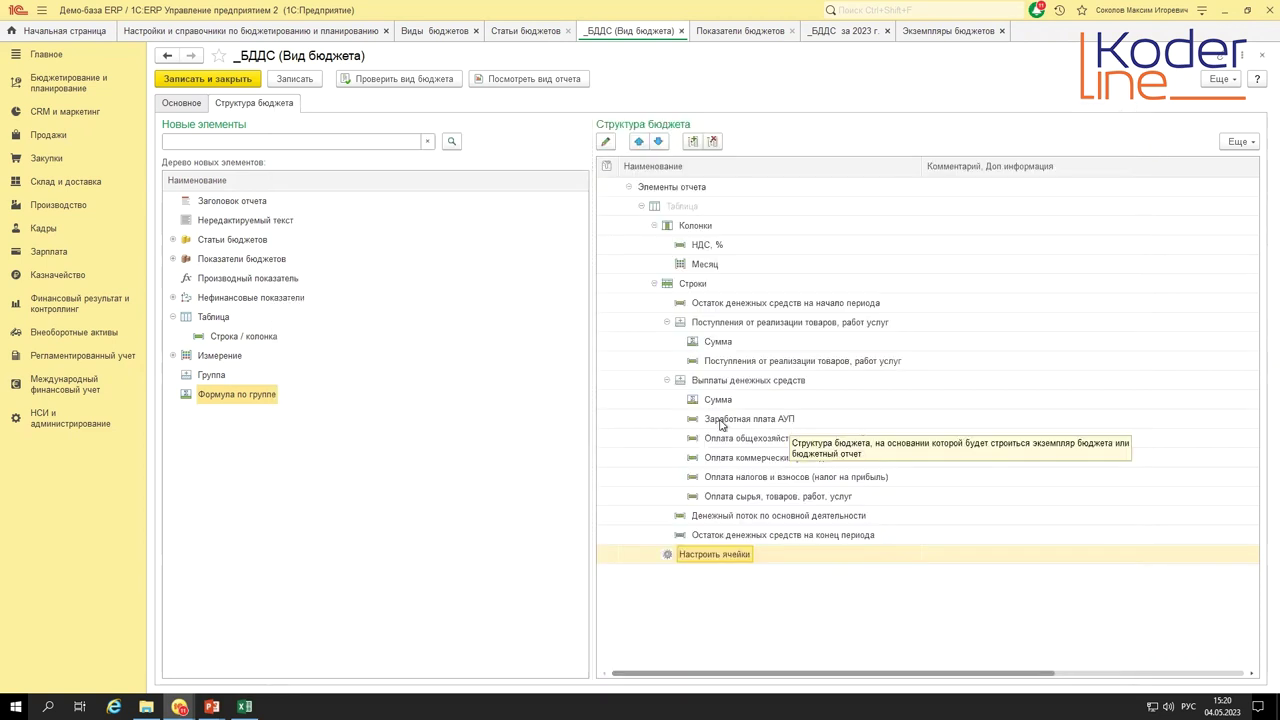
- Add a group containing two columns to the Колонки section of the _БДДС budget structure
drag(196, 380, 705, 250)
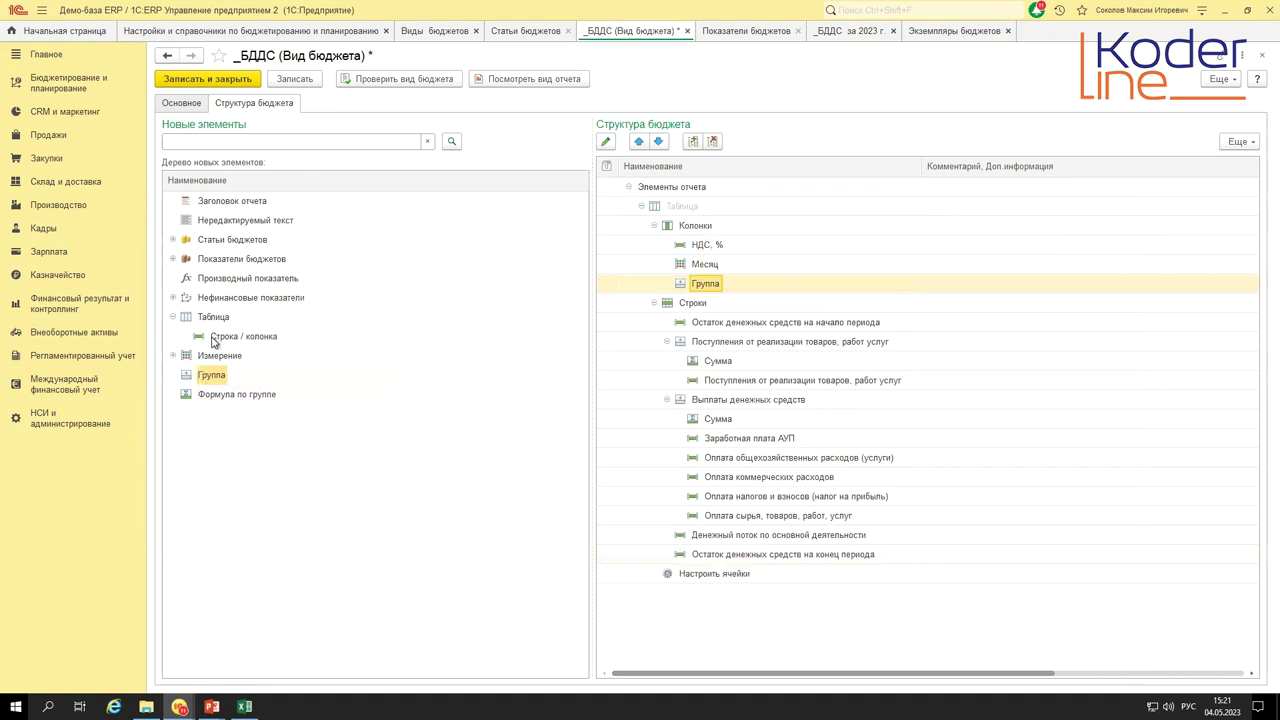
drag(236, 336, 607, 305)
drag(262, 336, 718, 288)
- Name the two columns of the new column group План and Факт
double_click(727, 311)
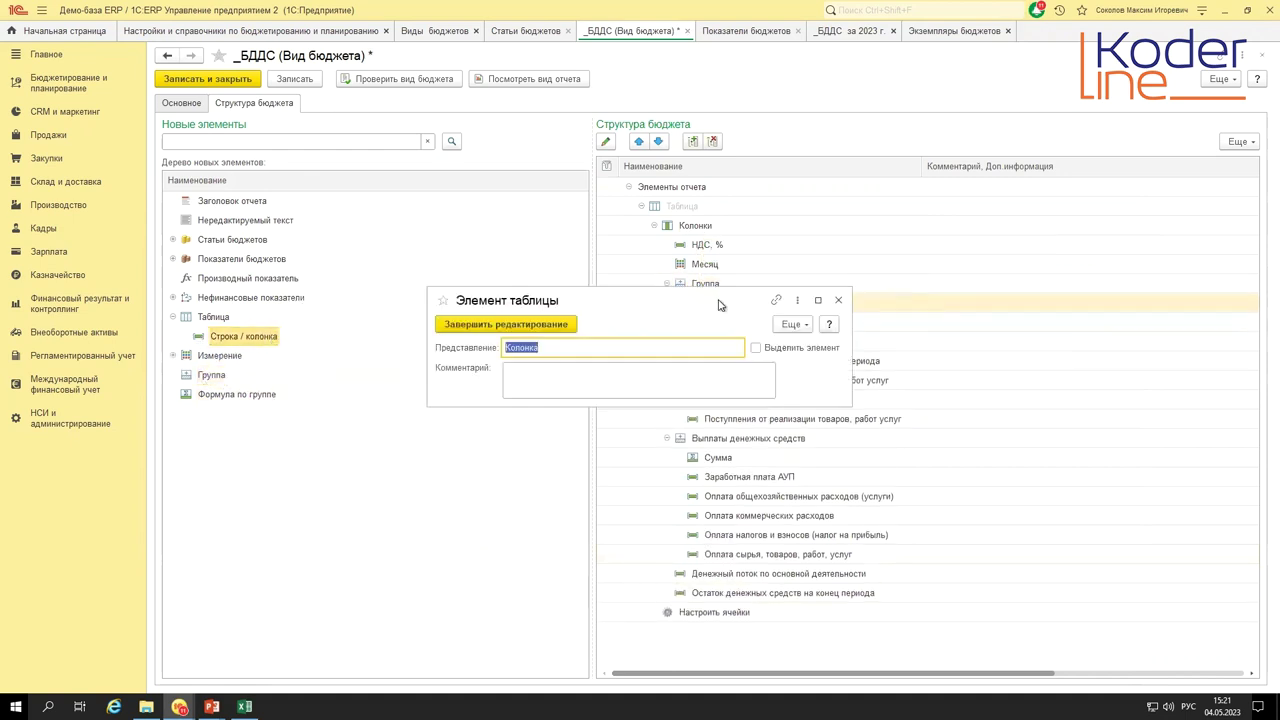
text(План)
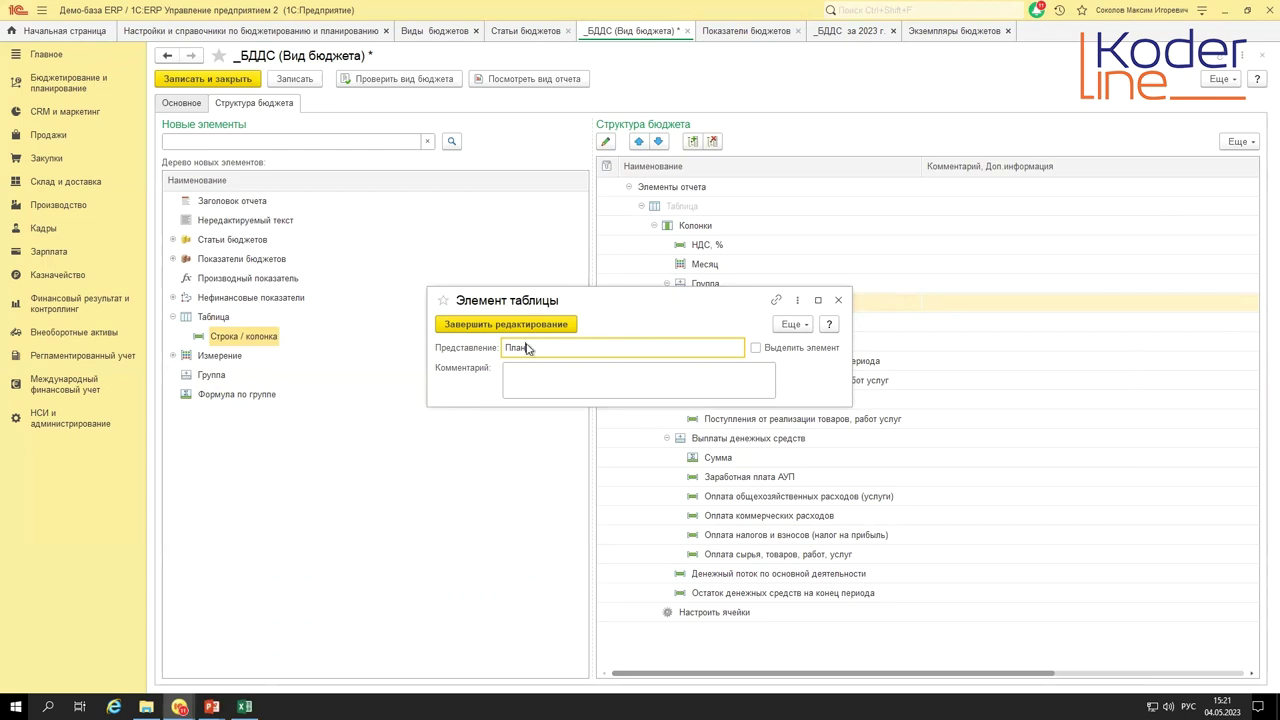
click(213, 316)
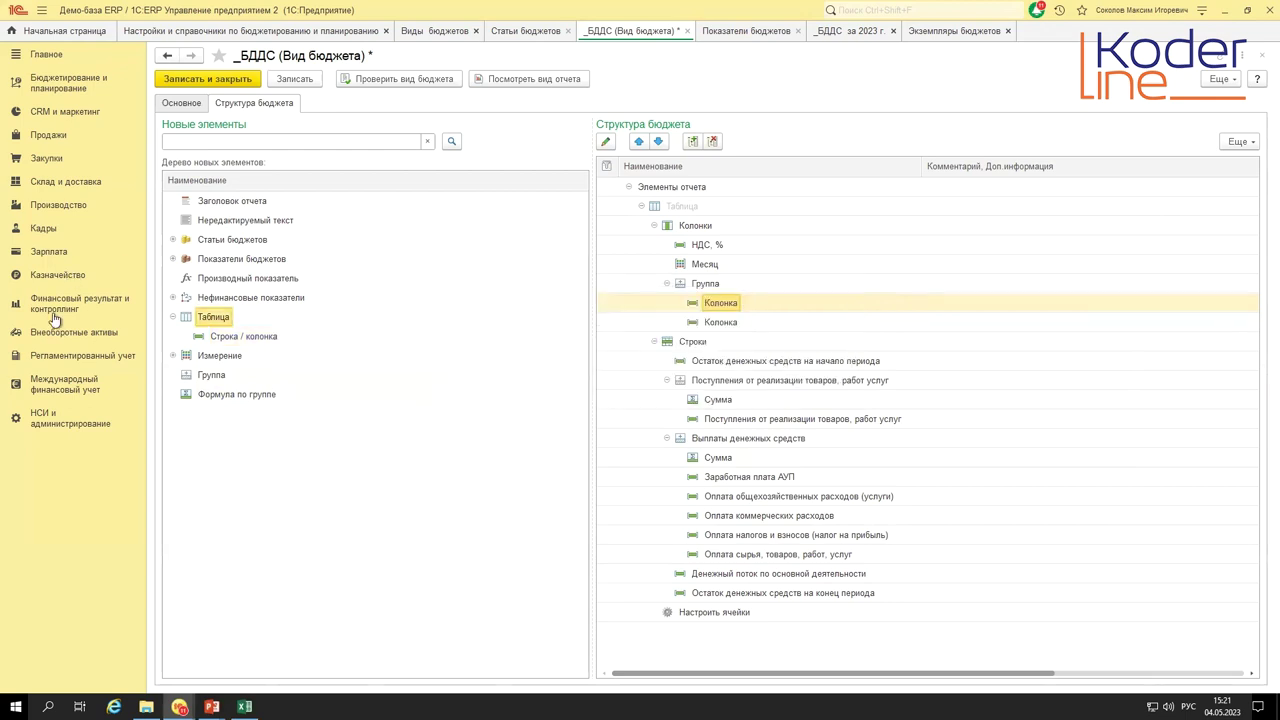
double_click(721, 321)
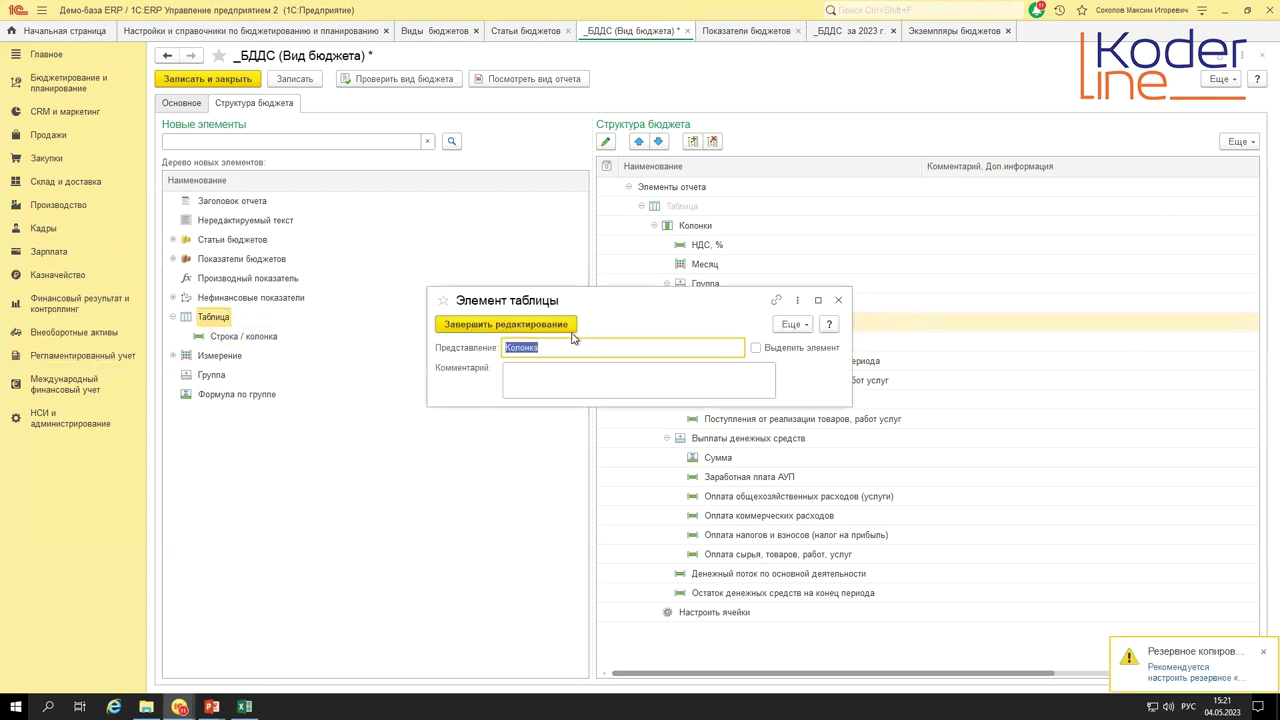
text(Факт)
click(571, 329)
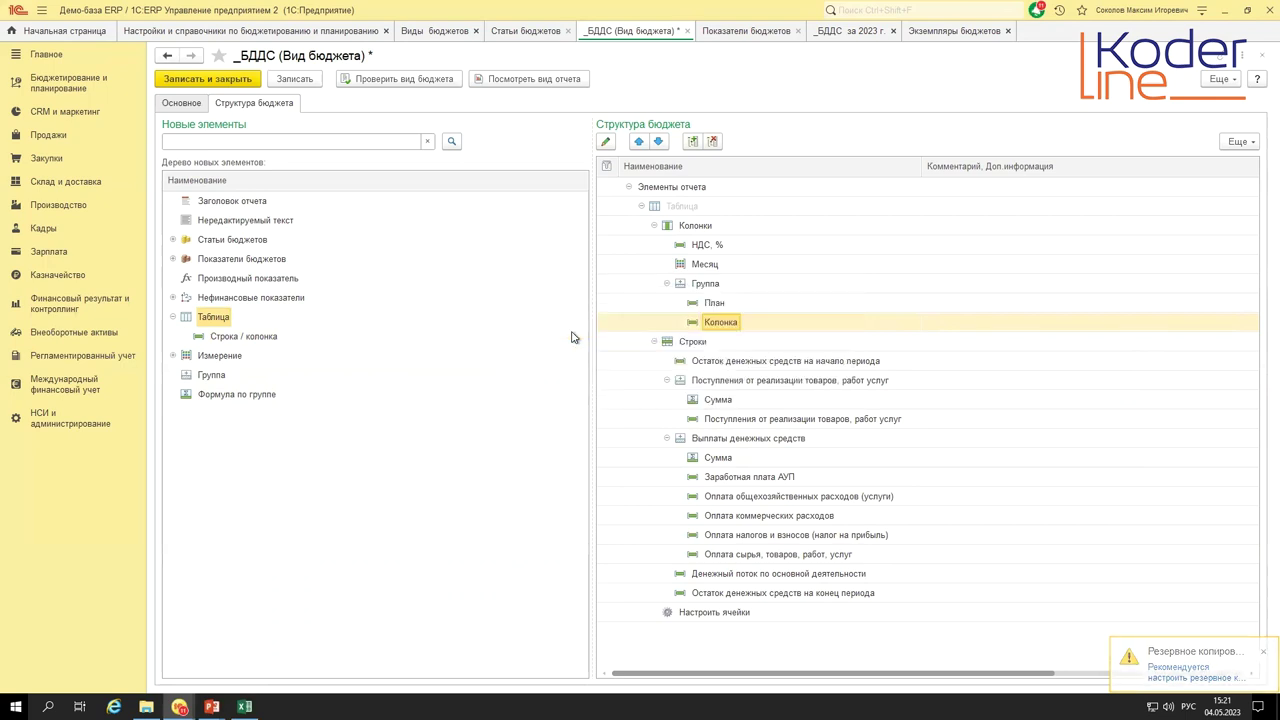
- Add a group formula to the group with the План and Факт columns, and set it to Отклонение
drag(215, 397, 690, 288)
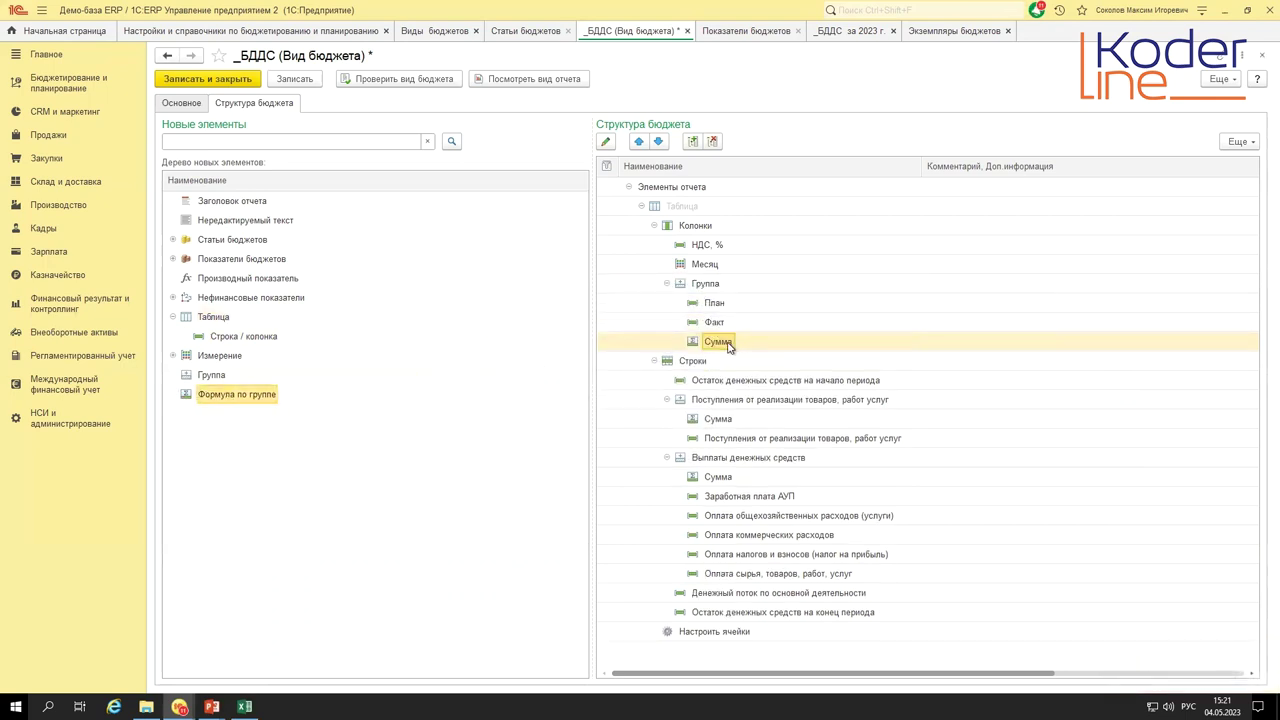
double_click(726, 343)
click(739, 362)
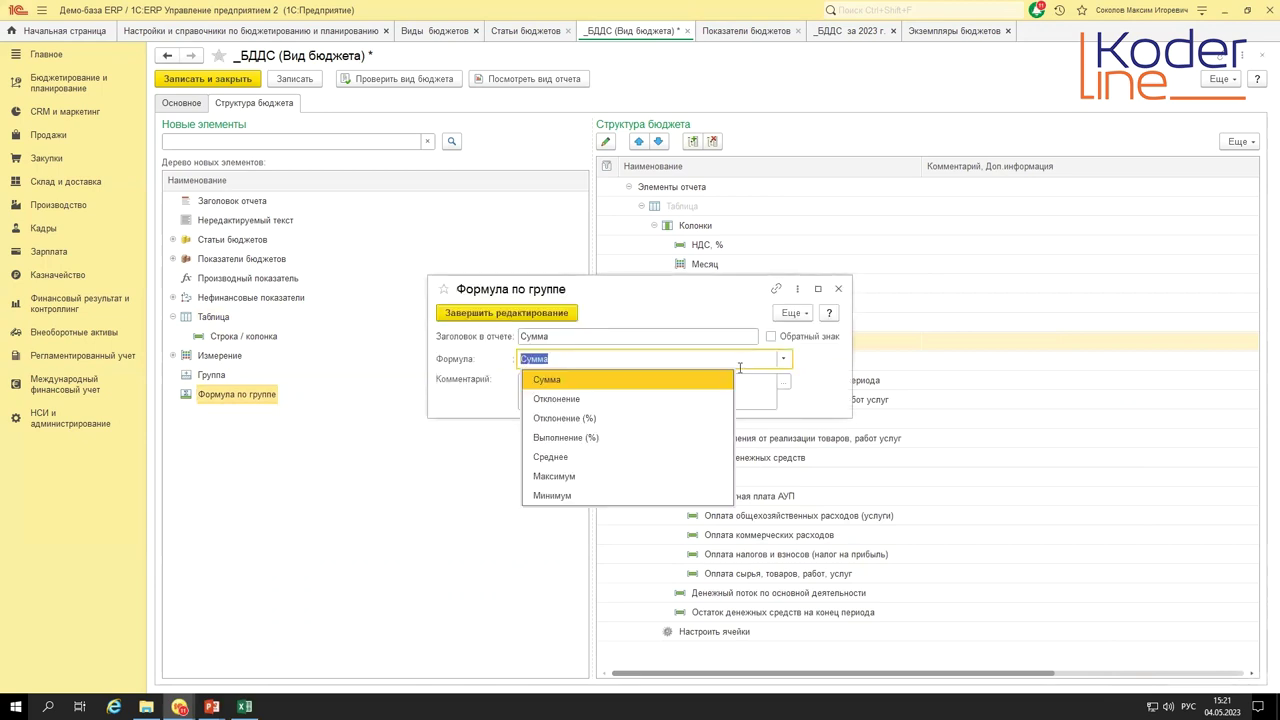
click(628, 401)
key(Escape)
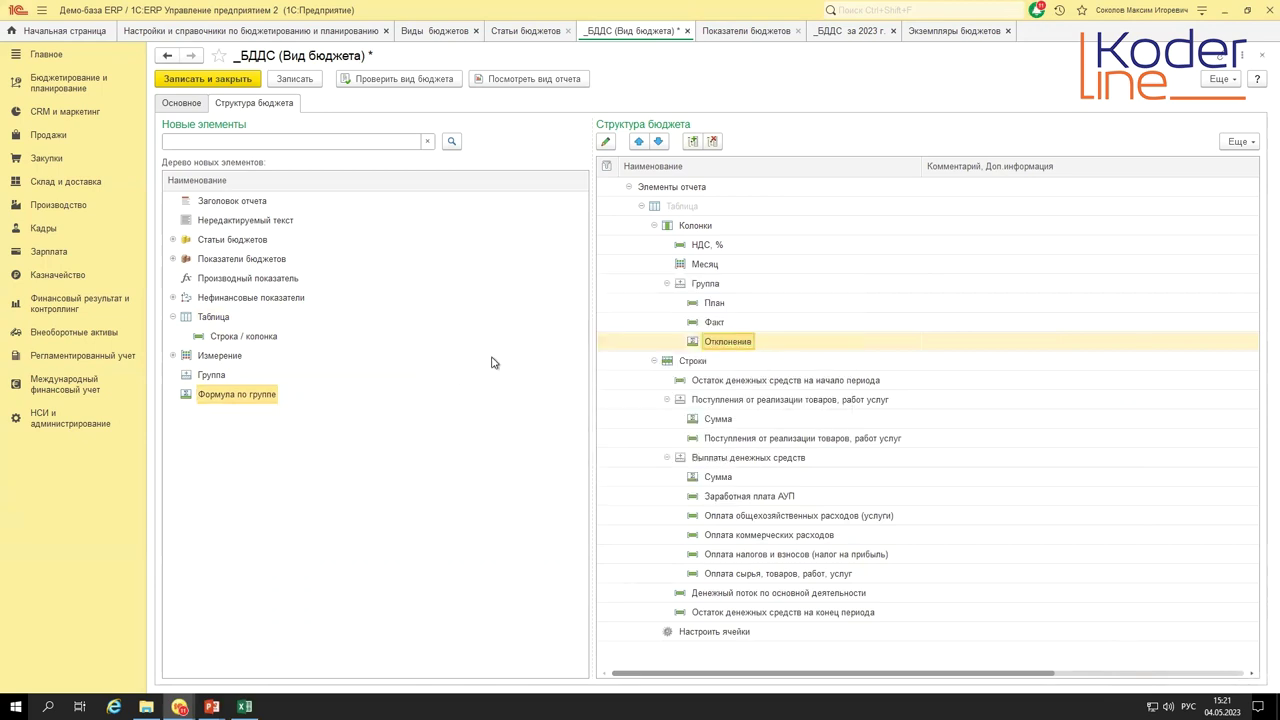
- Add a second group formula to the План and Факт column group, and set it to Отклонение (%)
drag(271, 396, 716, 316)
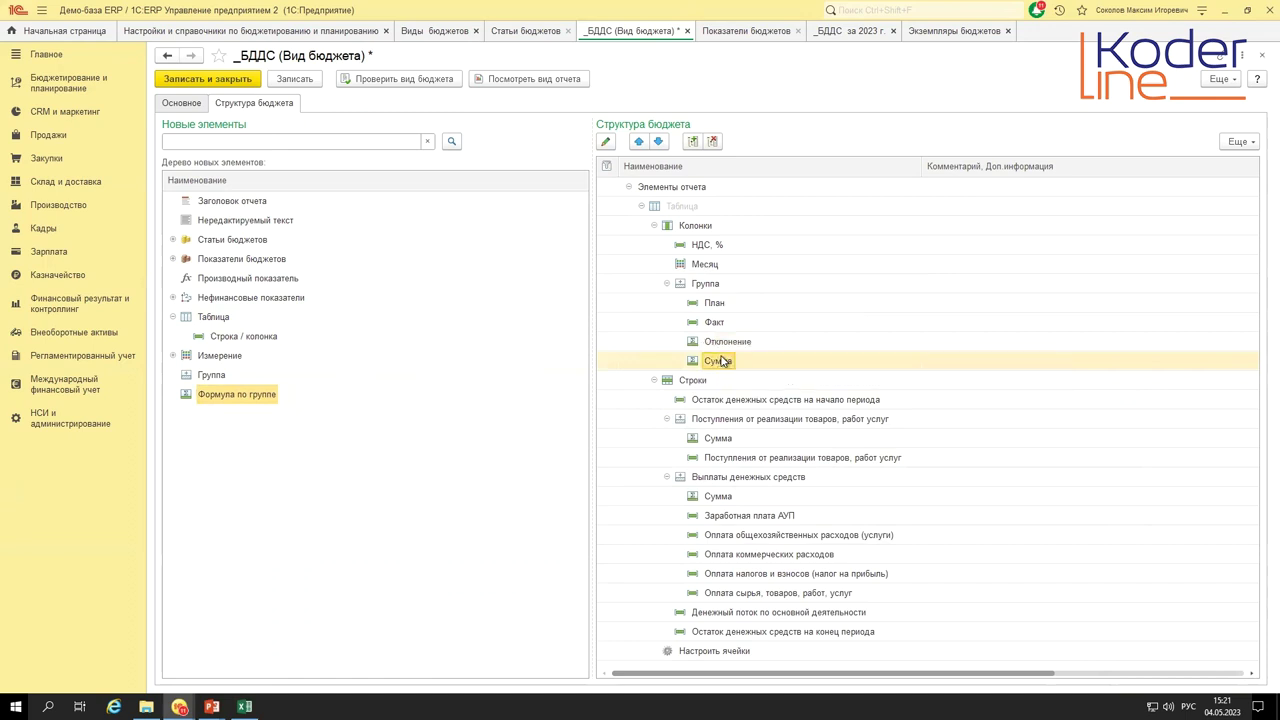
double_click(722, 362)
click(756, 358)
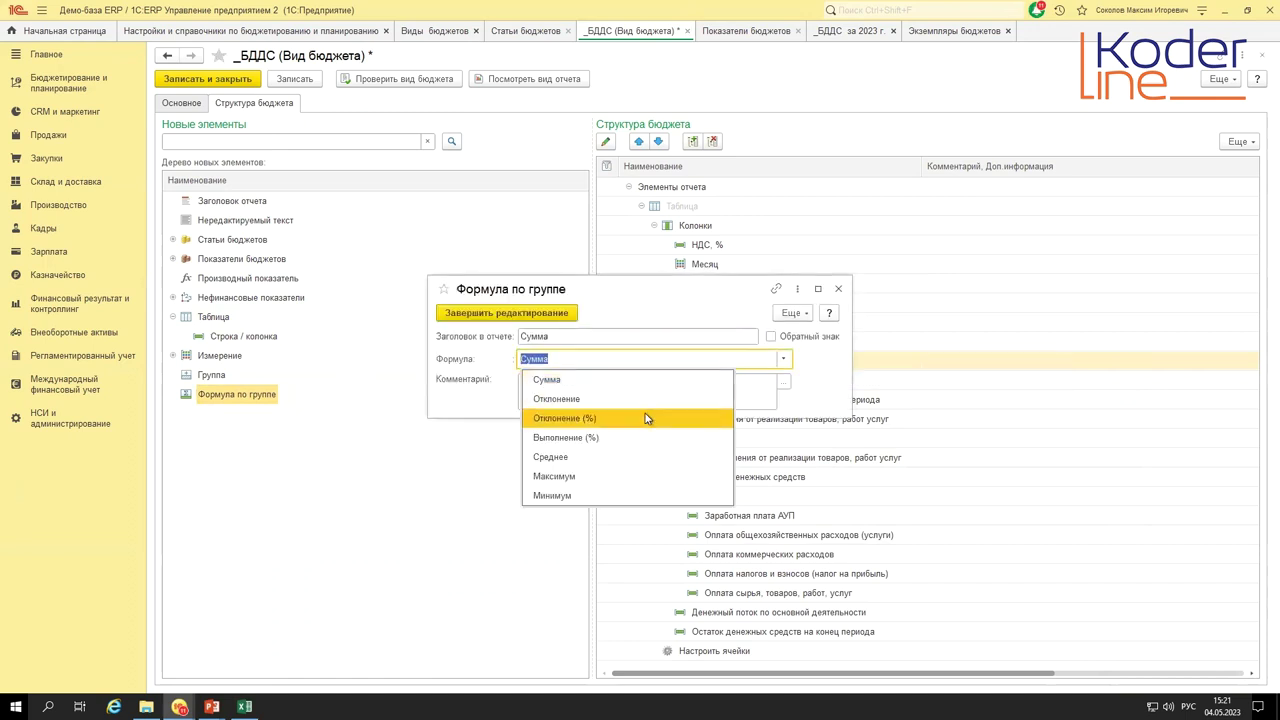
click(646, 416)
click(520, 312)
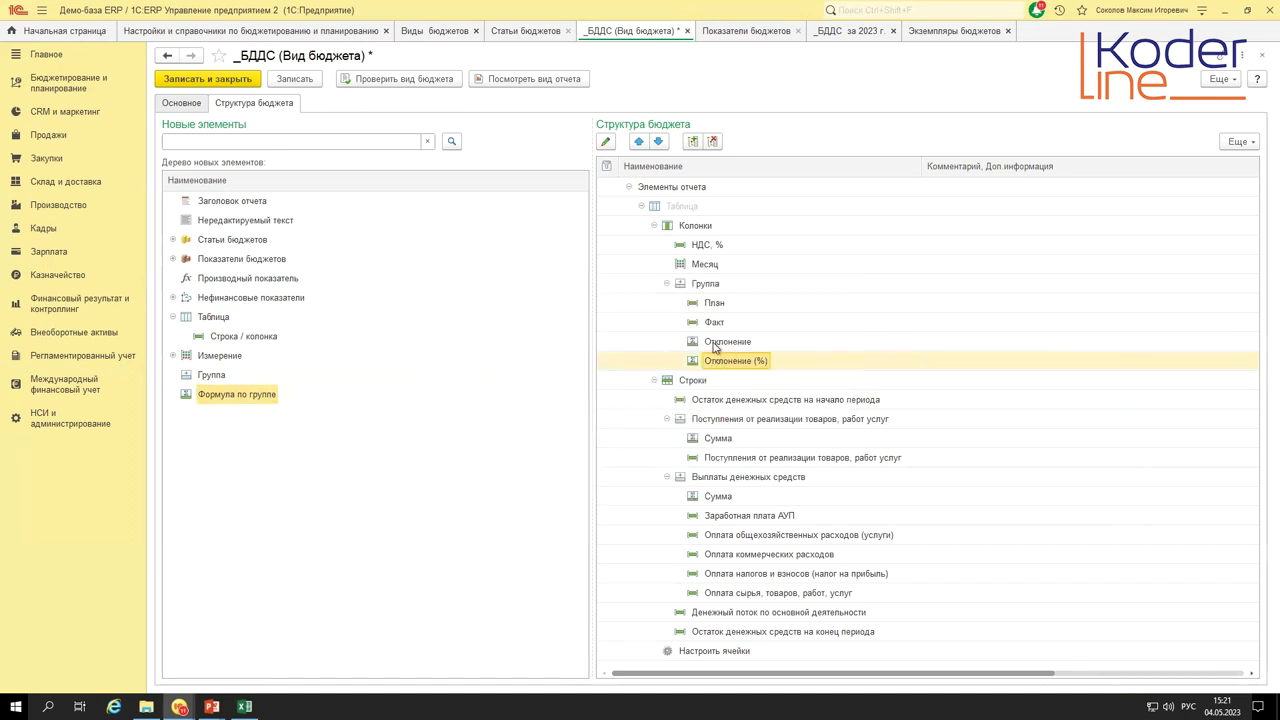
click(714, 302)
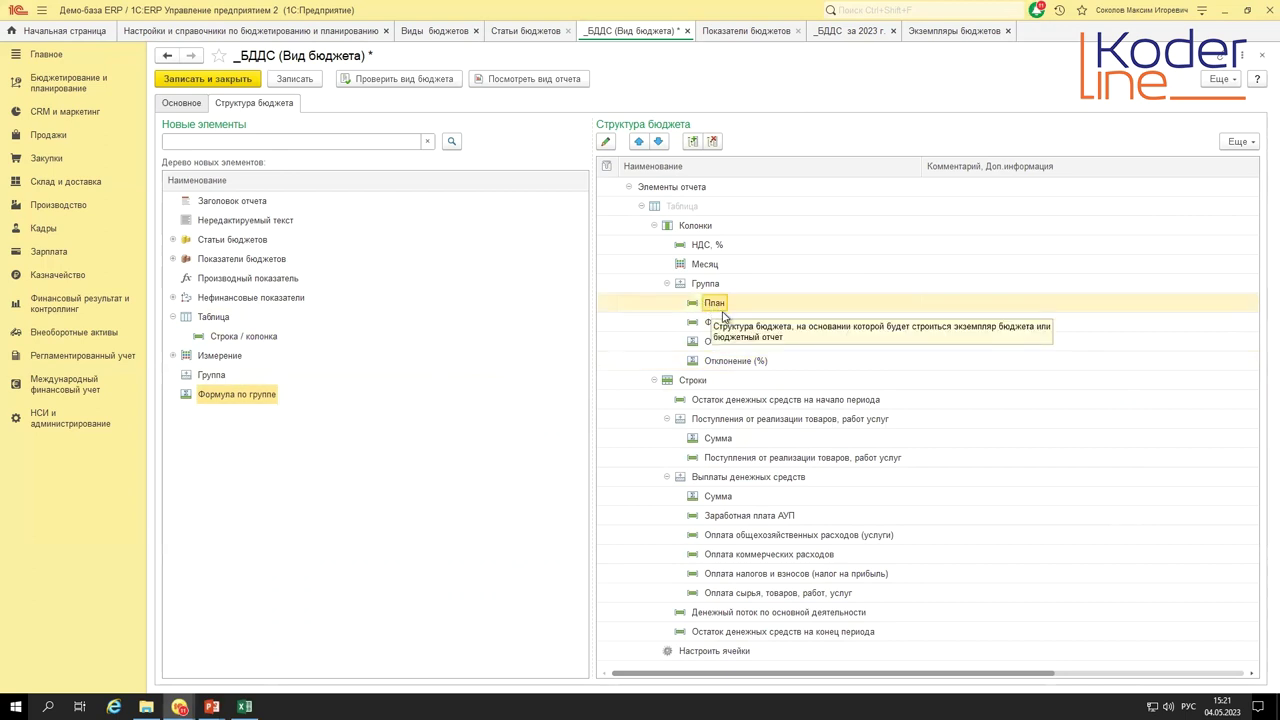
click(718, 324)
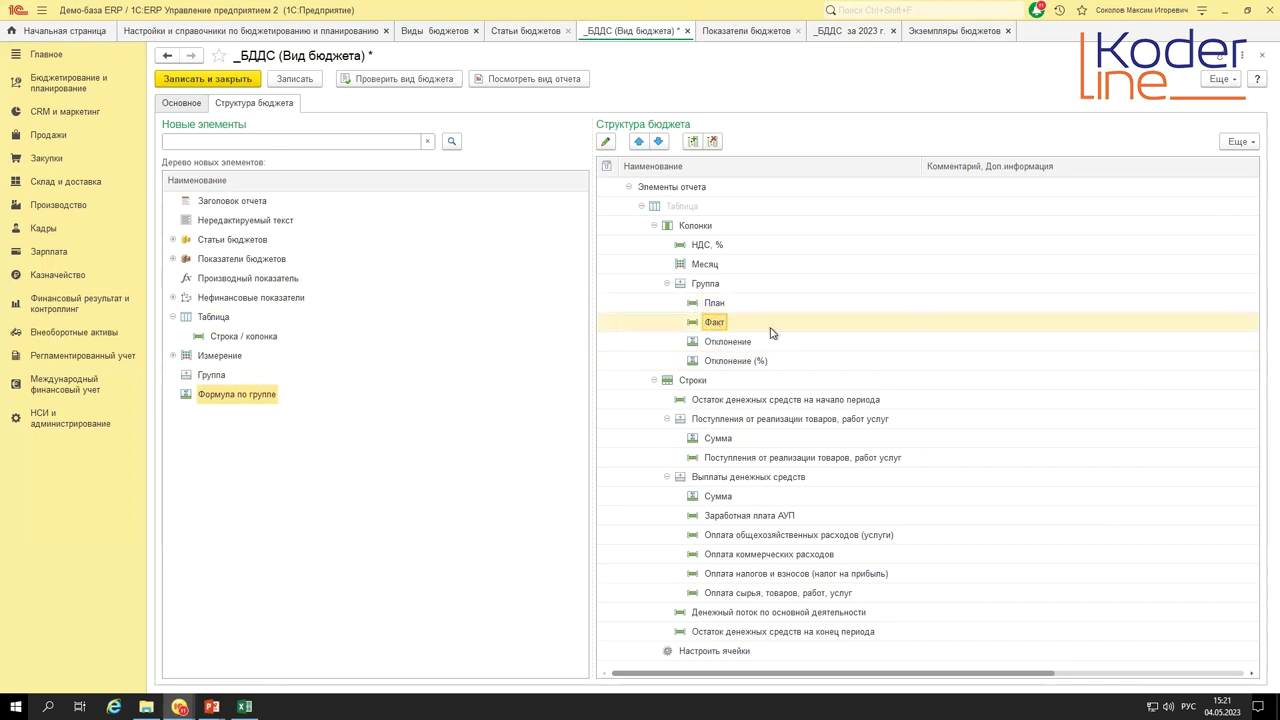
- Collapse the existing table and add a second table of type Показатели в строках to the budget structure
click(642, 206)
drag(213, 316, 683, 364)
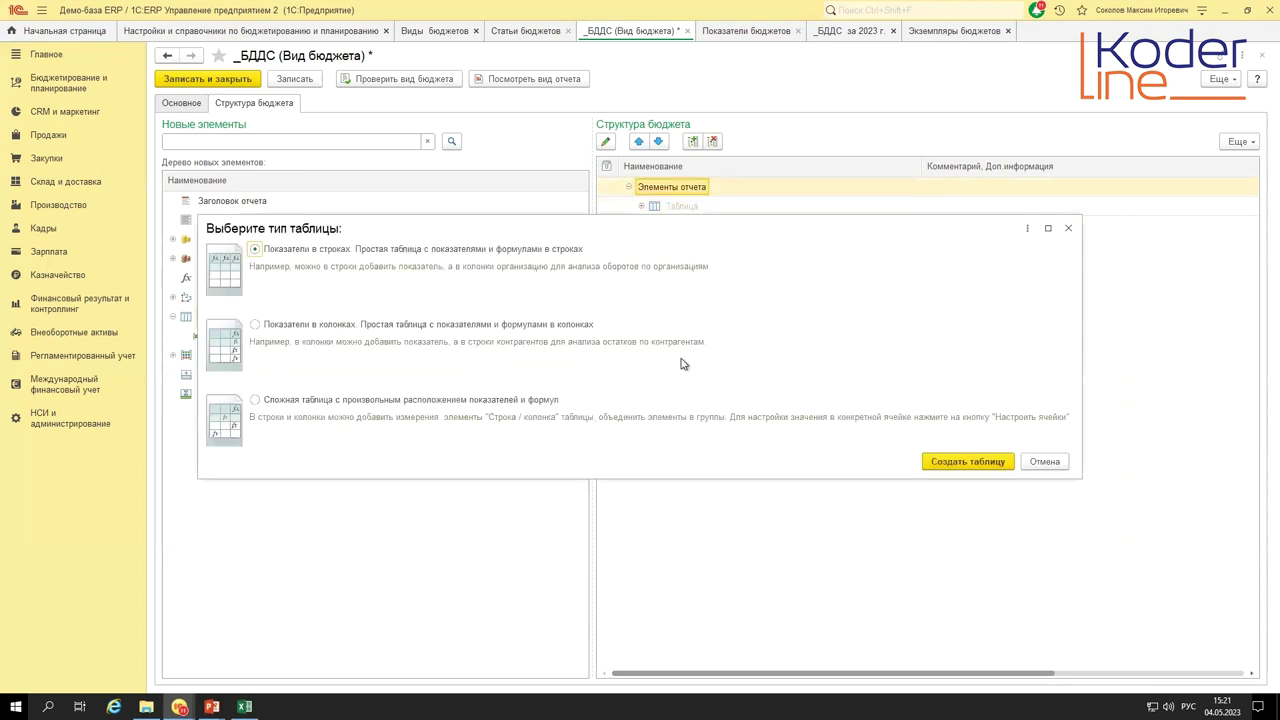
click(998, 462)
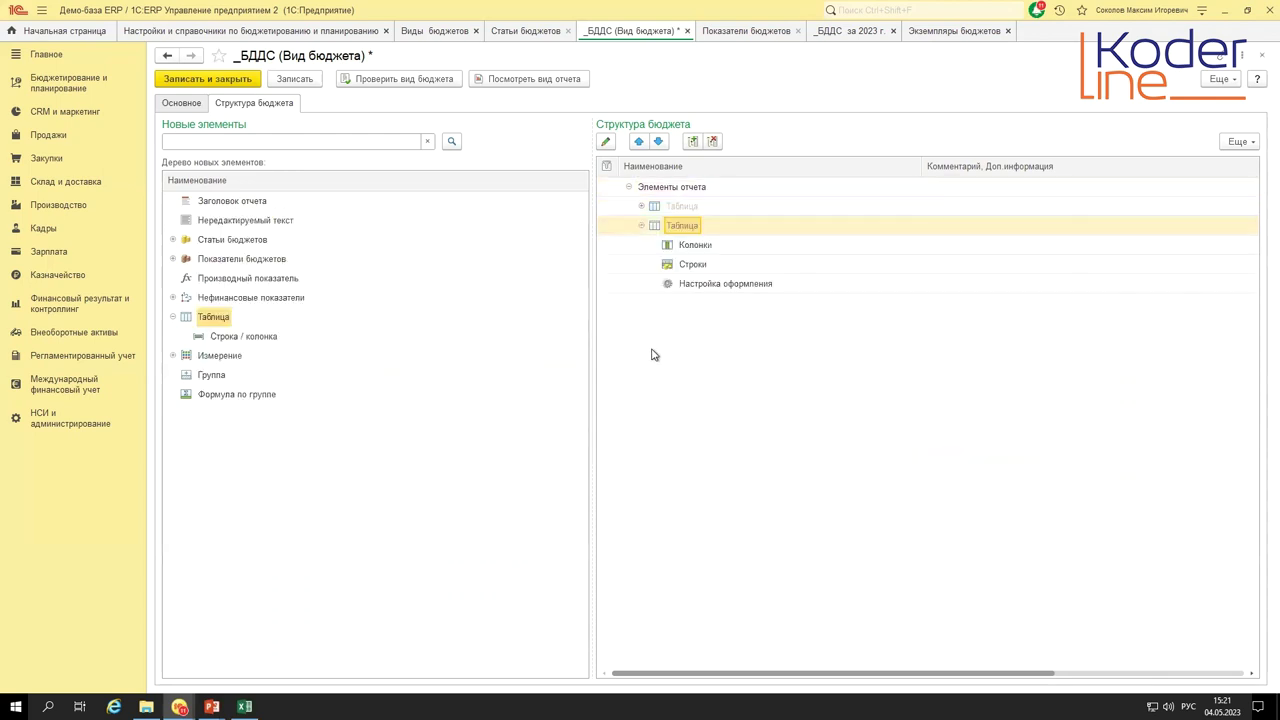
- Add the Месяц period dimension, covering all periods, to the Колонки section of the second table
click(173, 356)
click(185, 374)
click(222, 416)
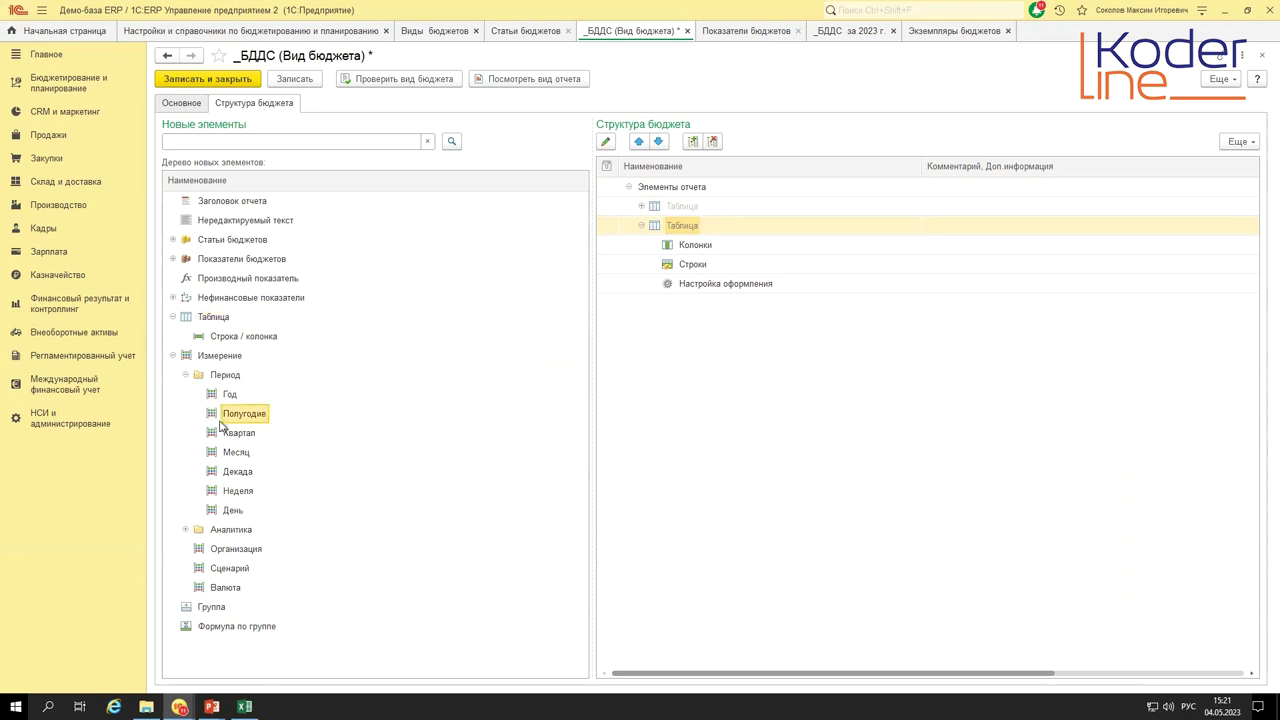
drag(236, 452, 694, 302)
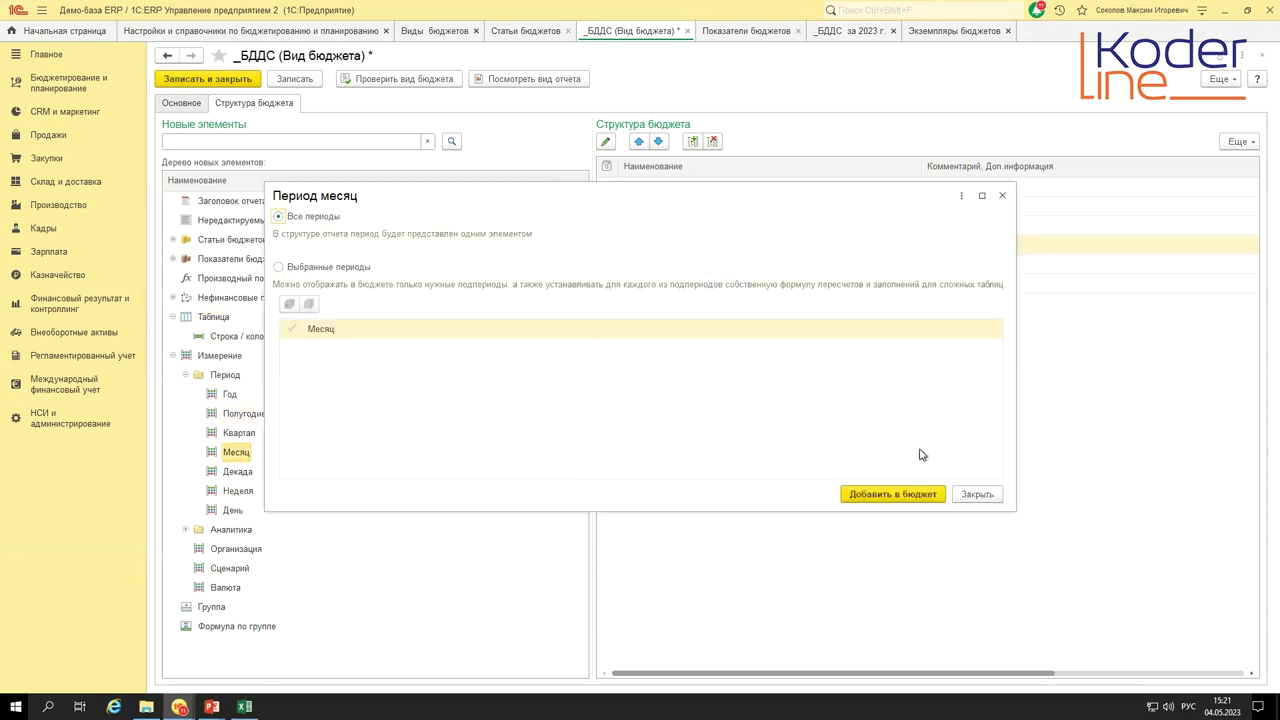
click(906, 490)
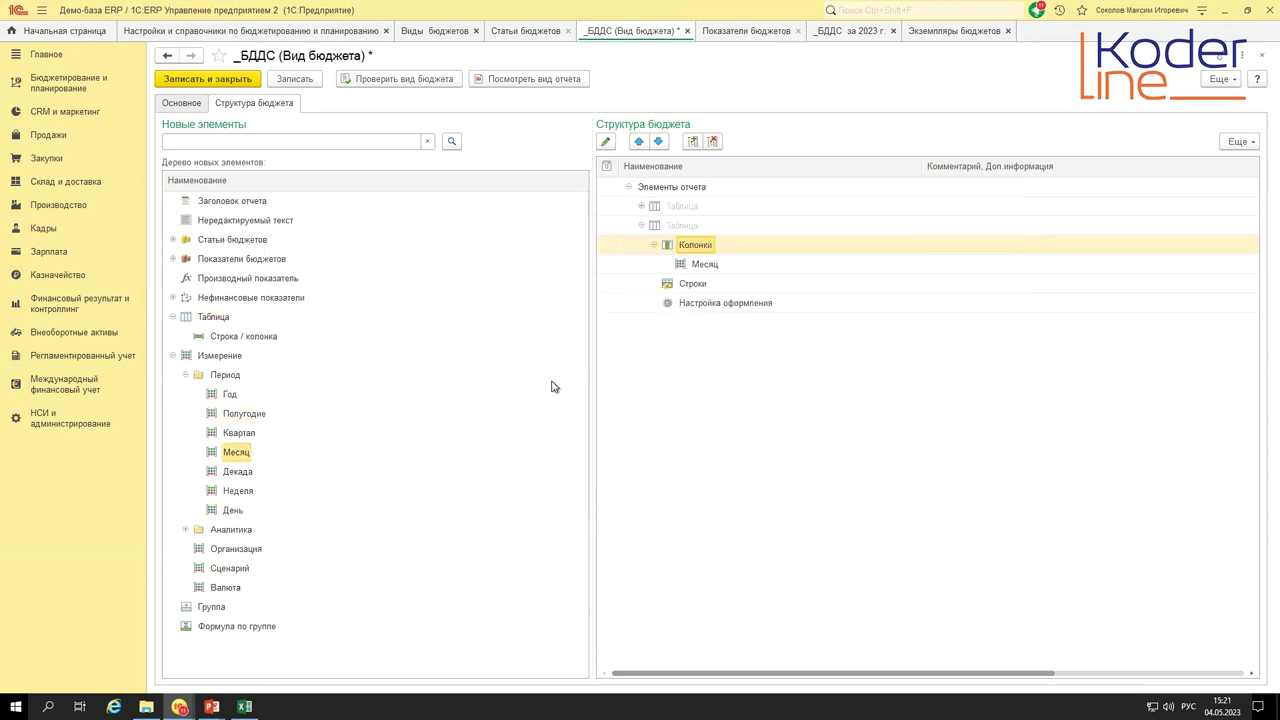
- Add the Сценарий dimension under Месяц with the fixed values Основной помесячный план and Фактические данные
click(186, 375)
drag(229, 433, 704, 271)
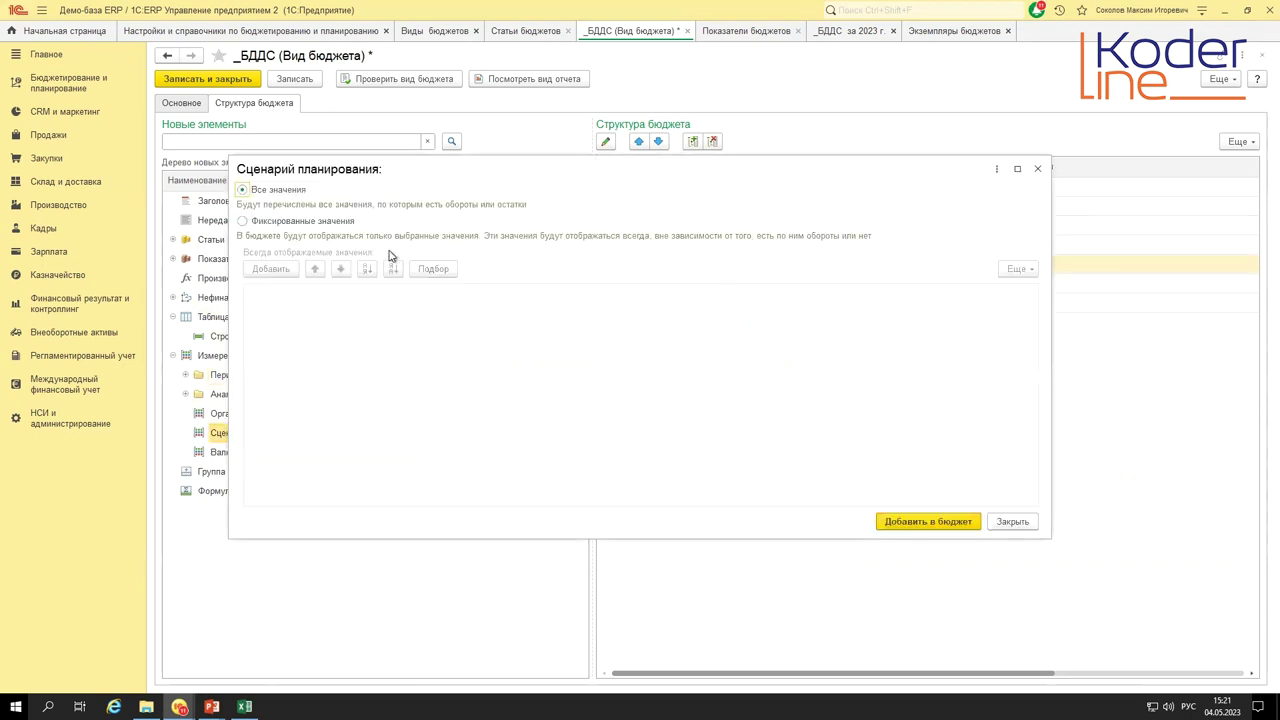
click(328, 222)
click(272, 269)
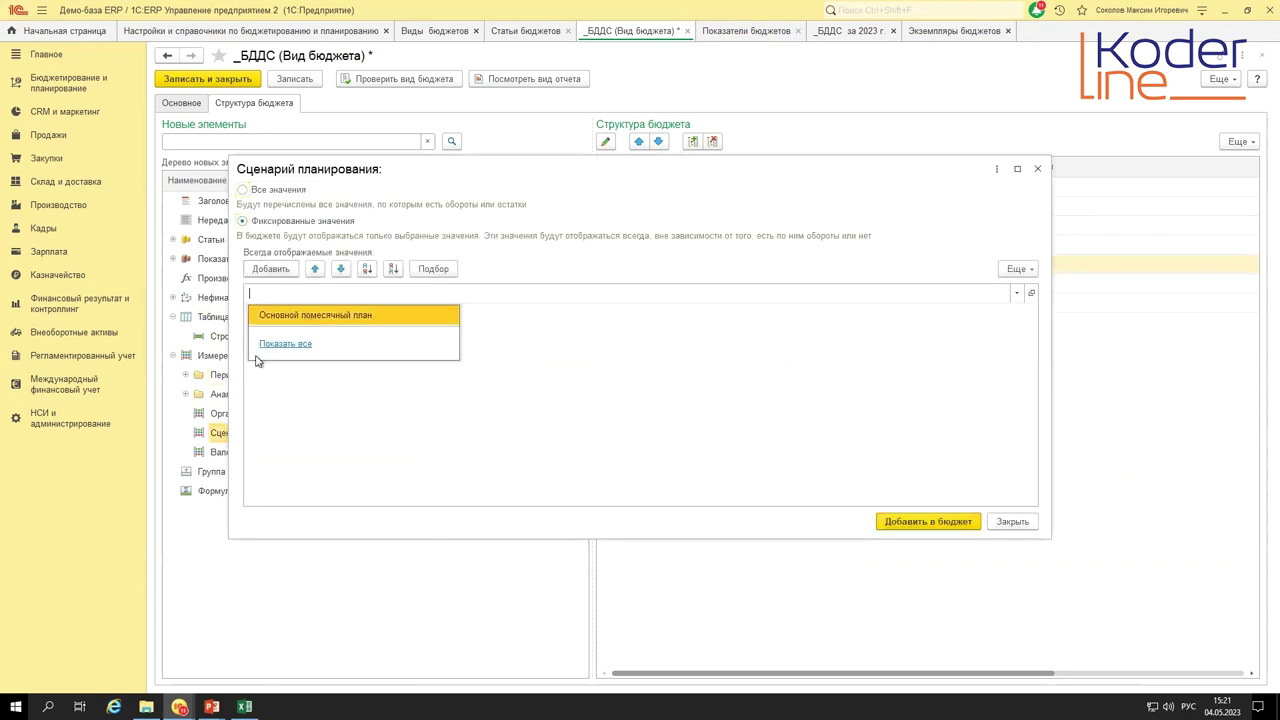
click(288, 344)
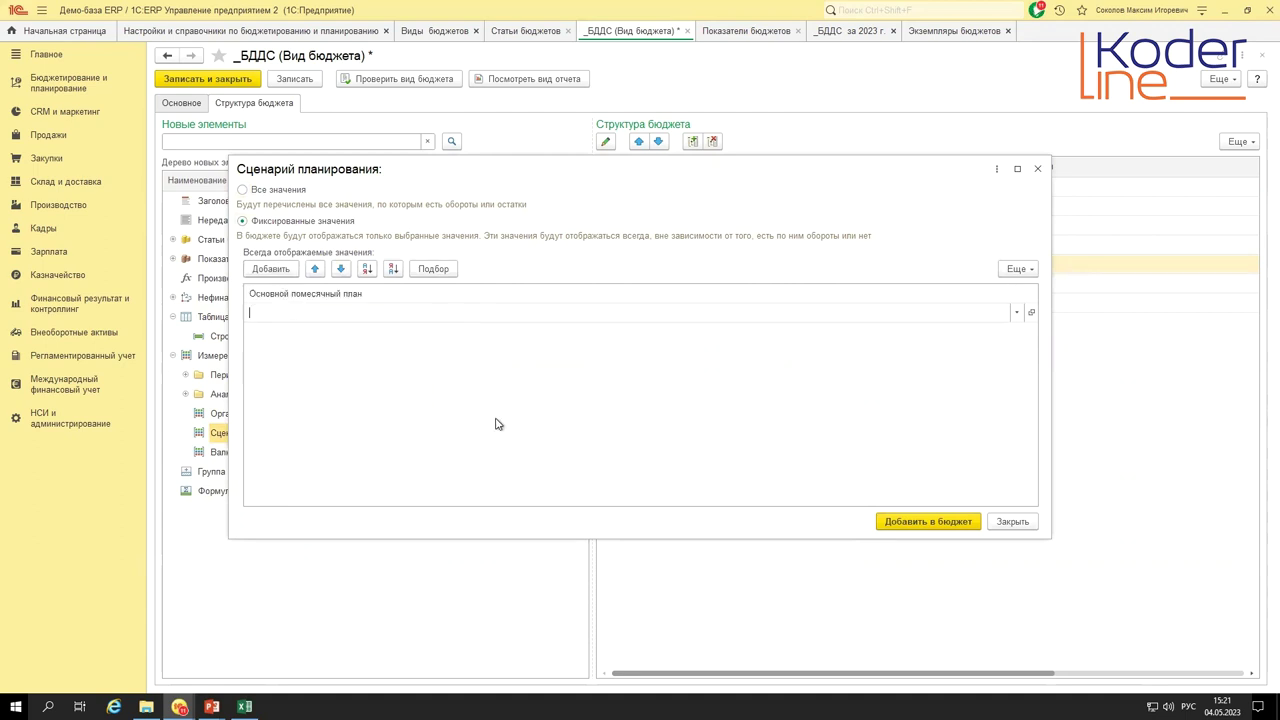
double_click(480, 309)
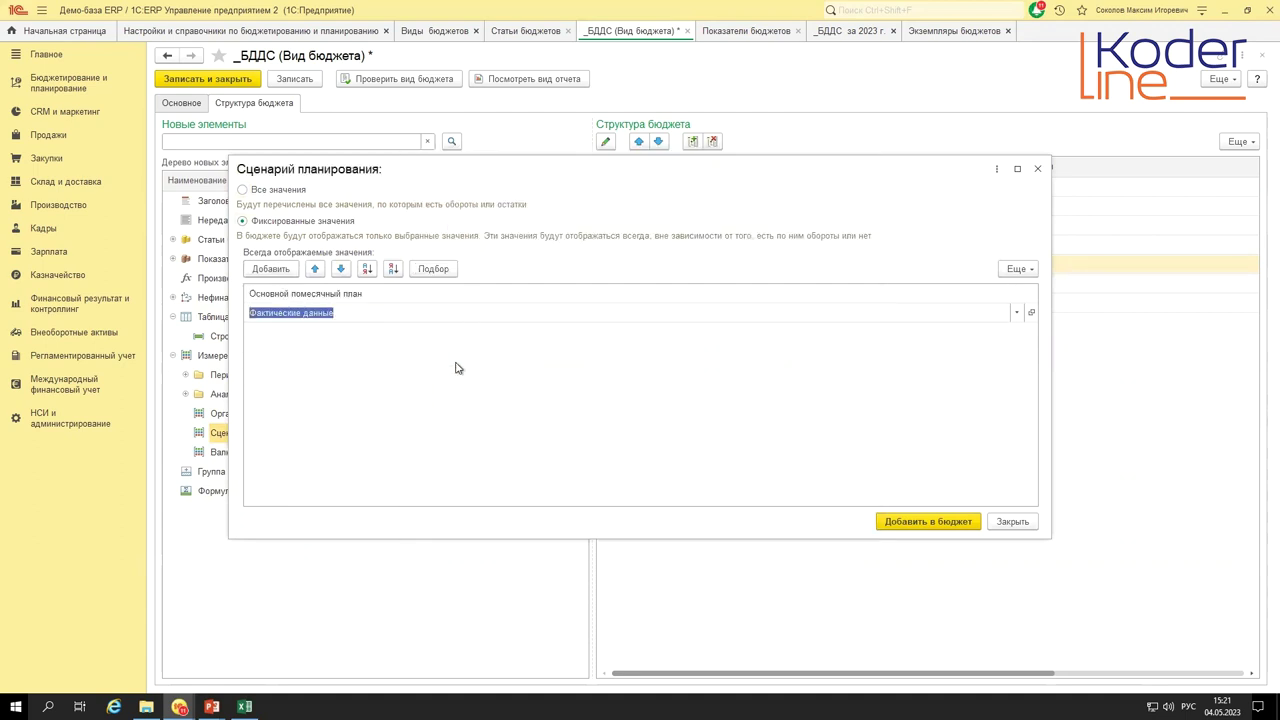
click(928, 521)
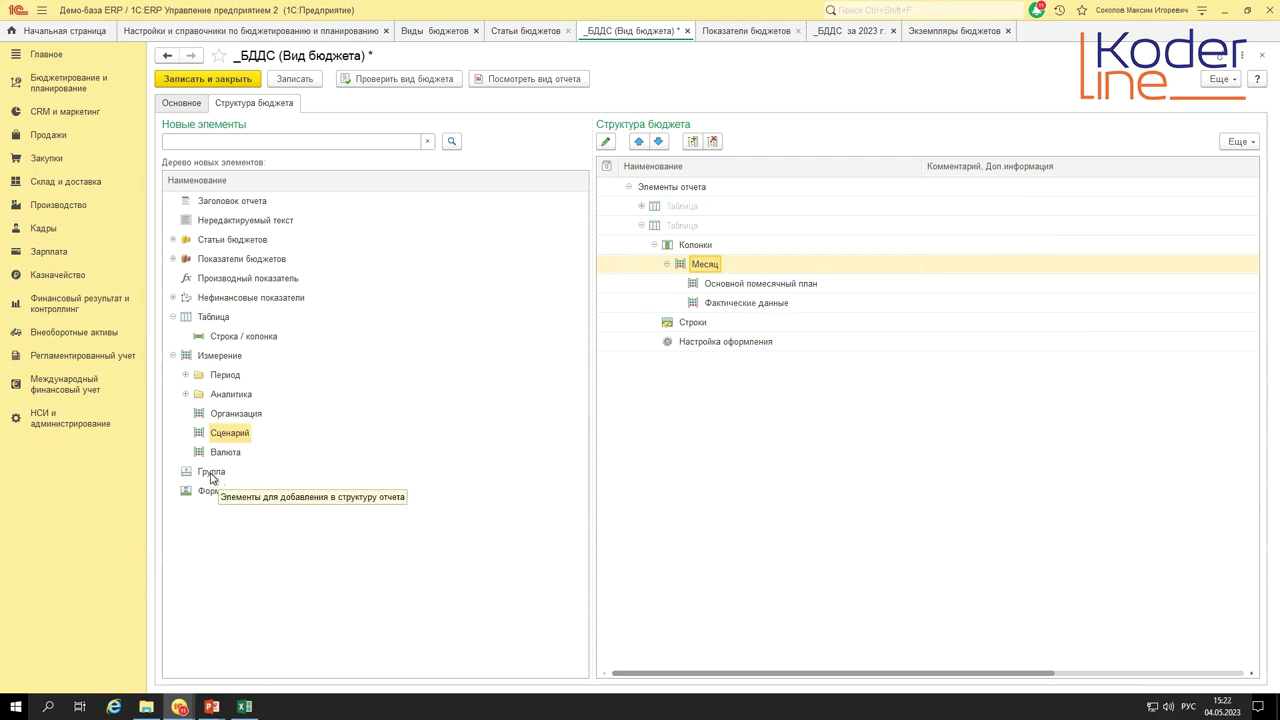
- Add a group under Месяц and move the Основной помесячный план and Фактические данные scenarios into it
click(766, 285)
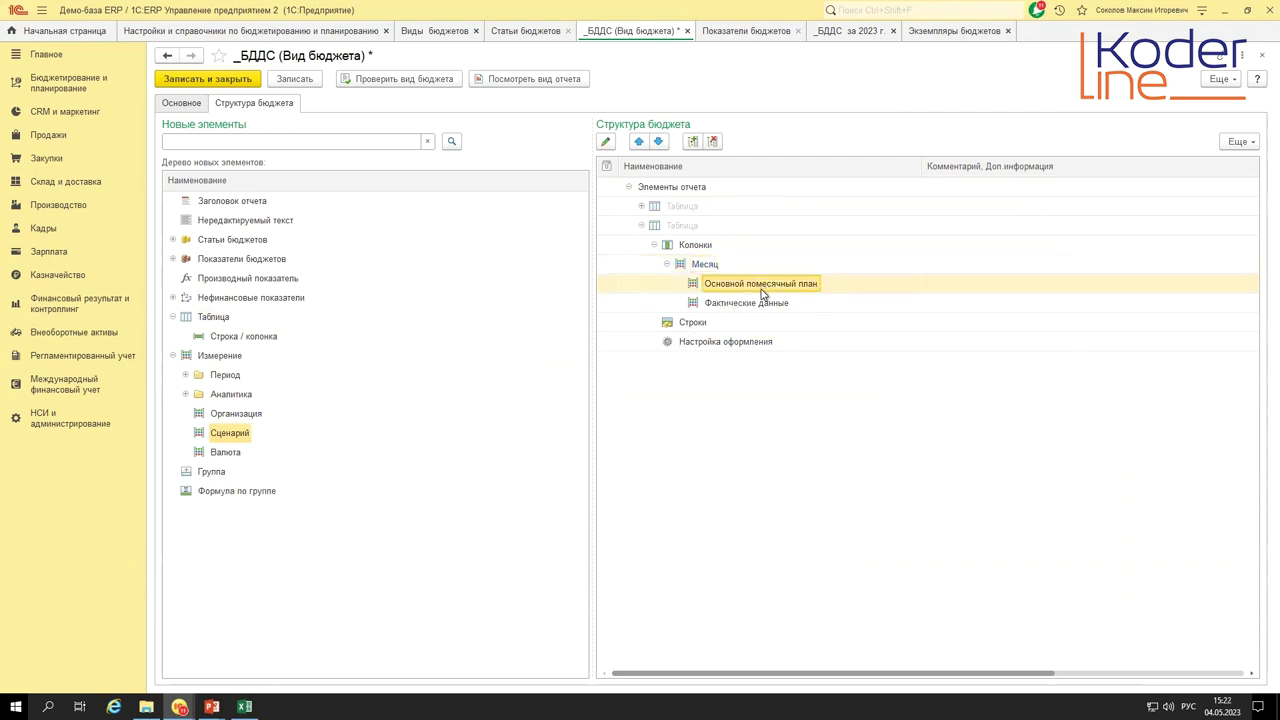
click(766, 305)
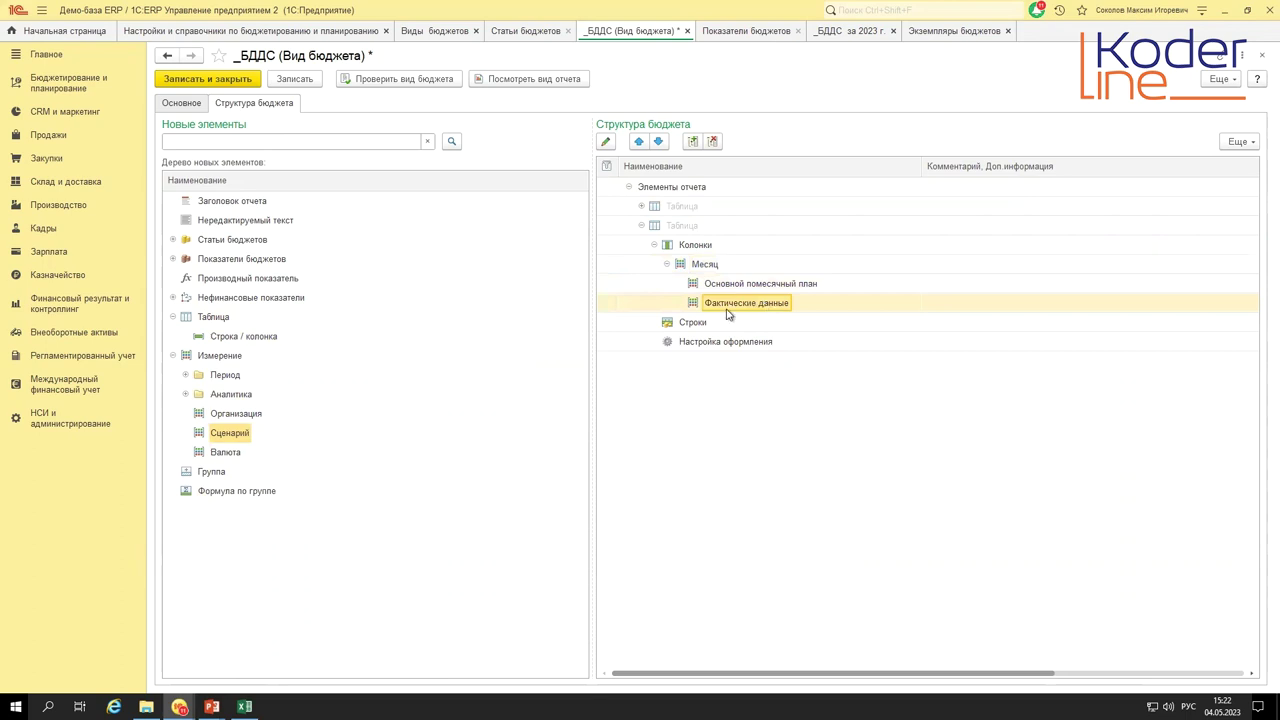
drag(250, 474, 724, 276)
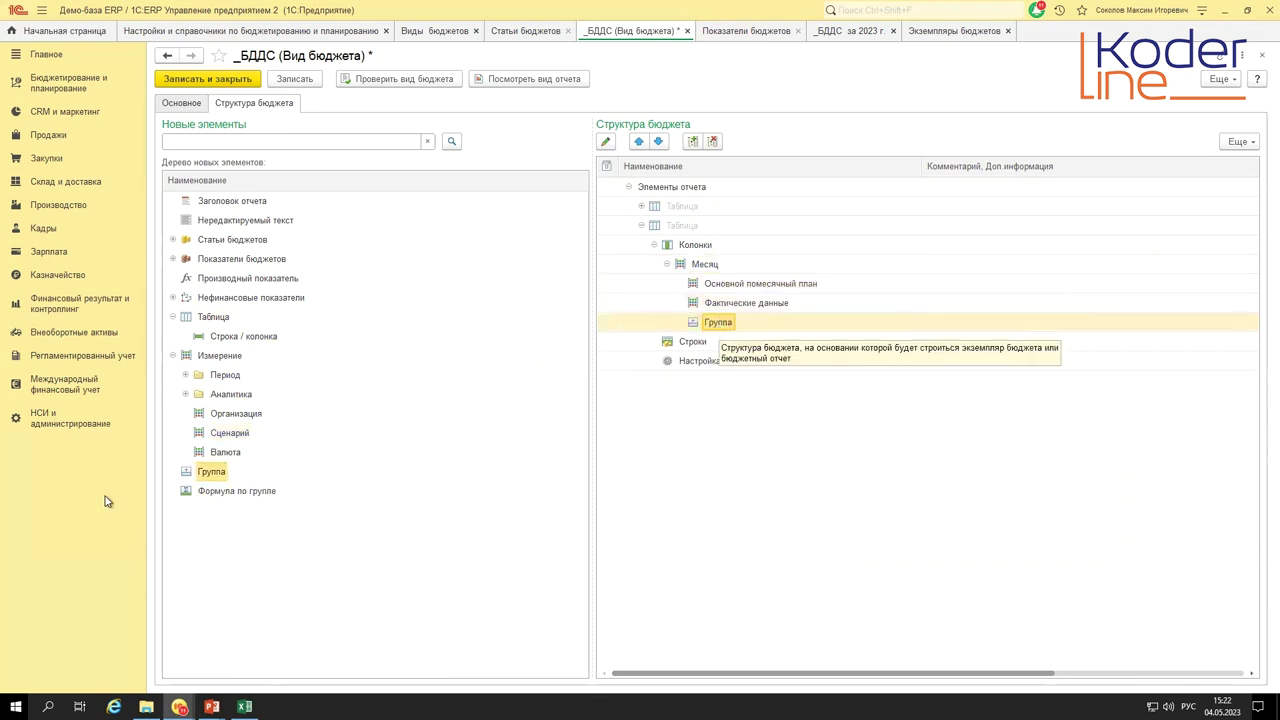
click(743, 285)
shift+click(743, 301)
drag(743, 301, 733, 338)
- Add a group formula to the scenario group under Месяц and set it to Отклонение
drag(228, 491, 752, 313)
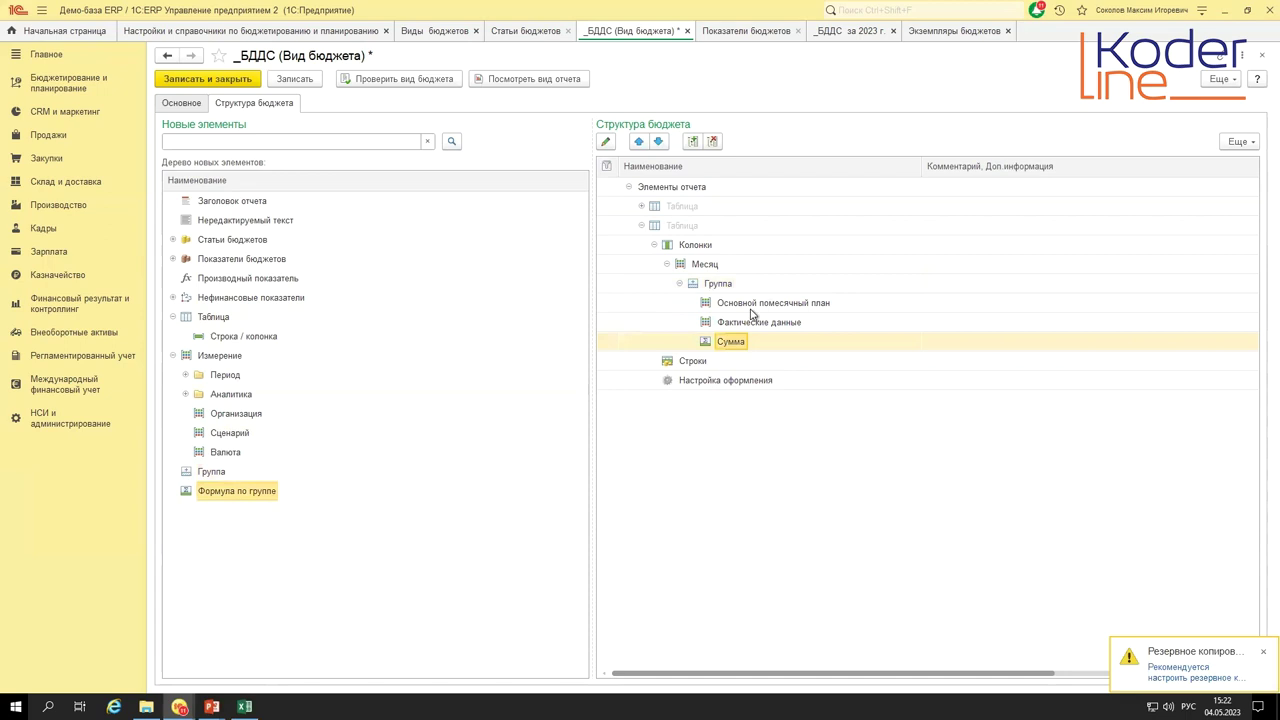
double_click(728, 343)
click(622, 359)
click(556, 398)
click(548, 320)
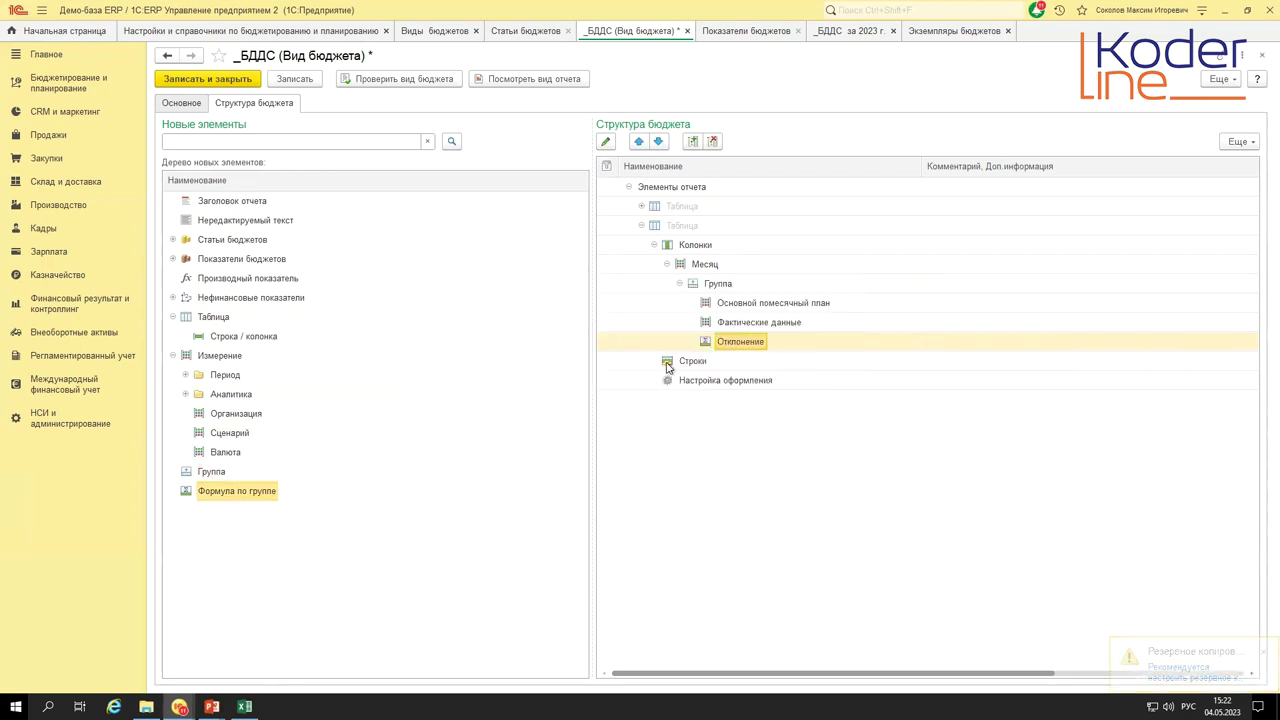
- Add another group formula to the scenario group under Месяц and set it to Отклонение (%)
drag(256, 491, 724, 290)
double_click(734, 361)
click(700, 360)
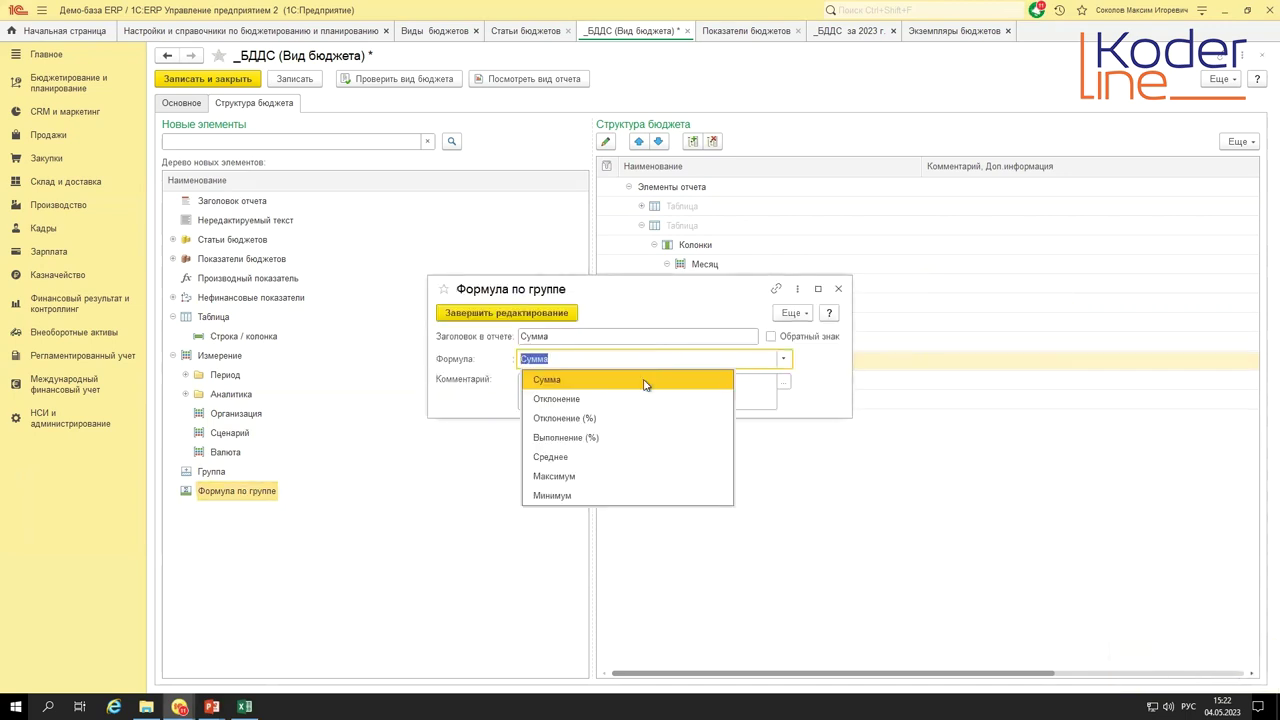
click(608, 417)
click(512, 316)
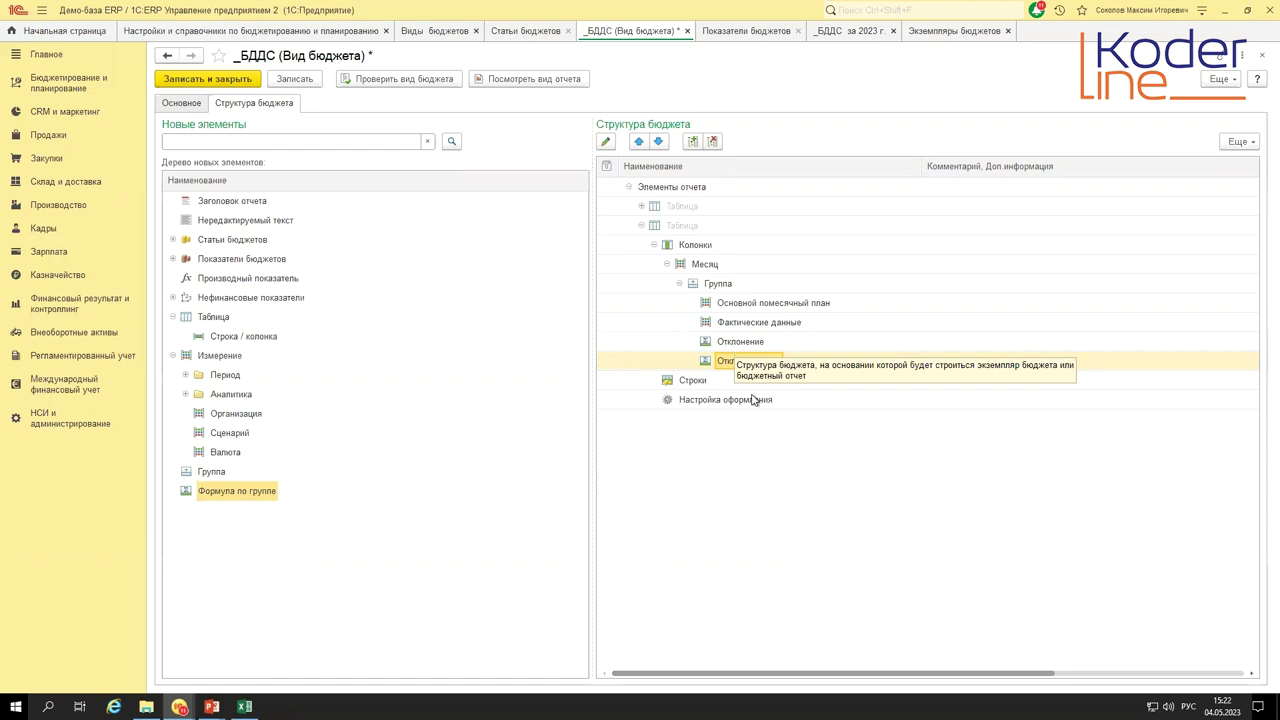
key(Down)
key(Down)
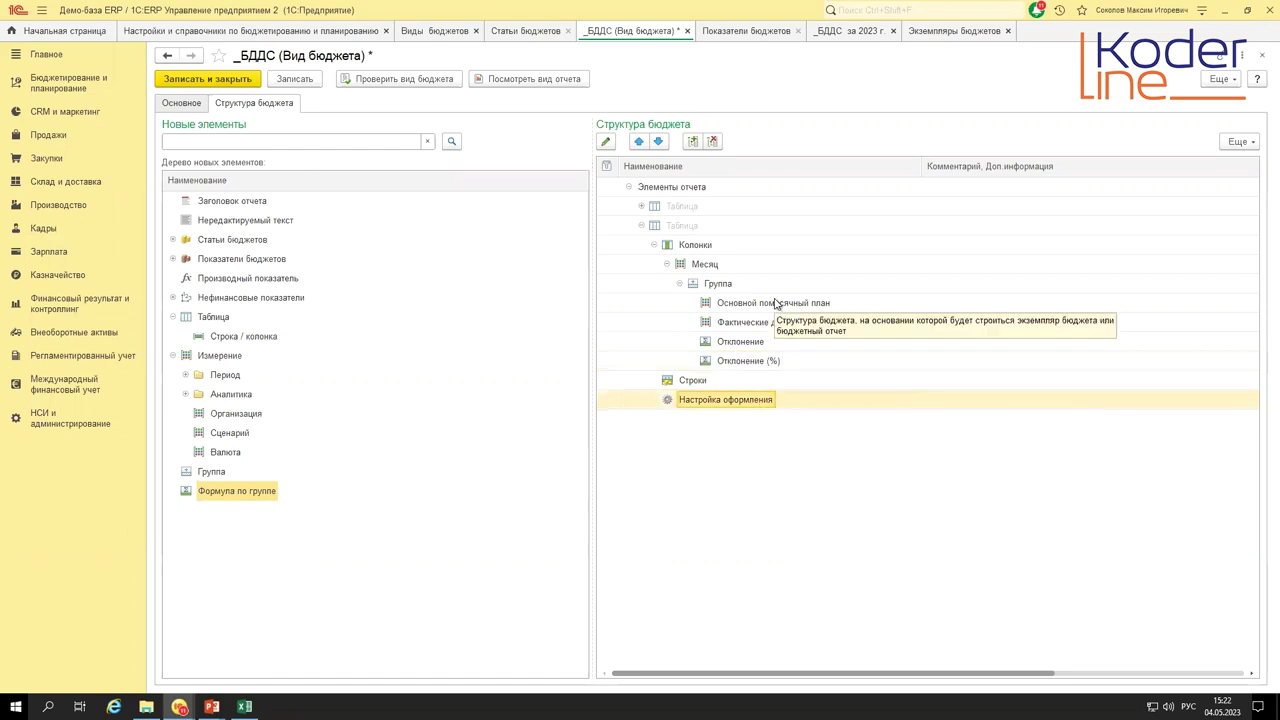
key(alt+Tab)
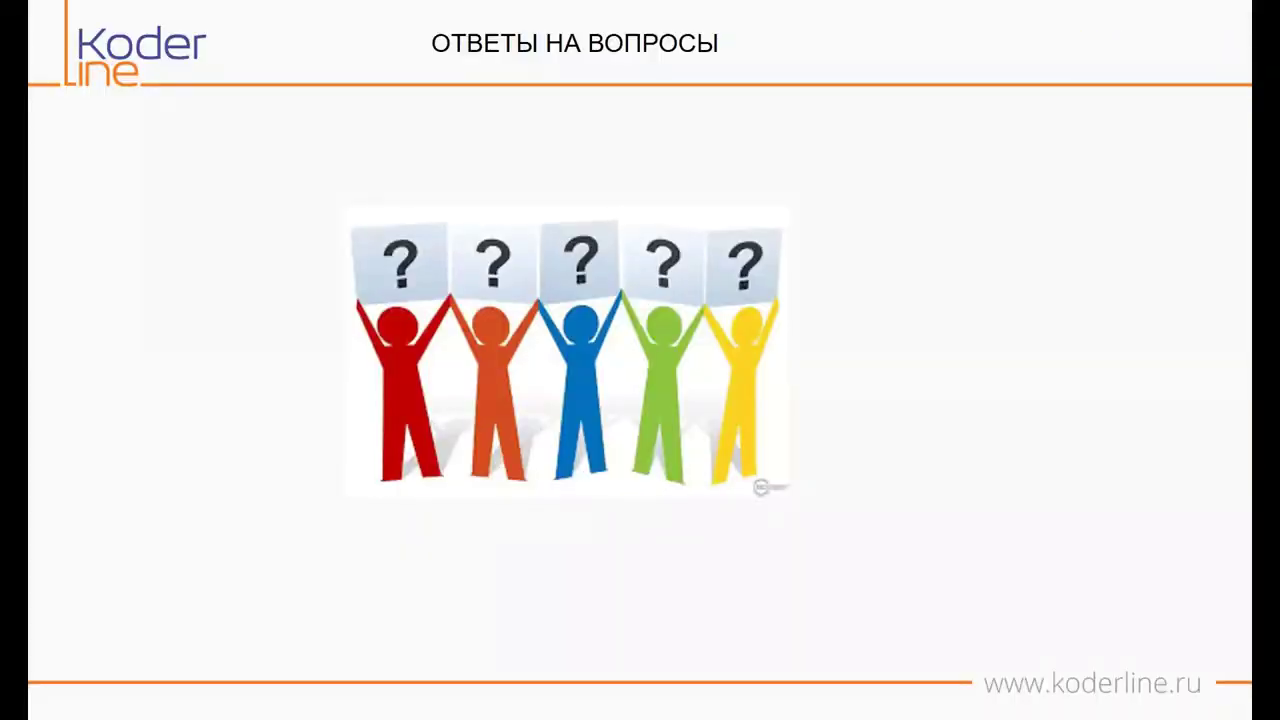
key(Right)
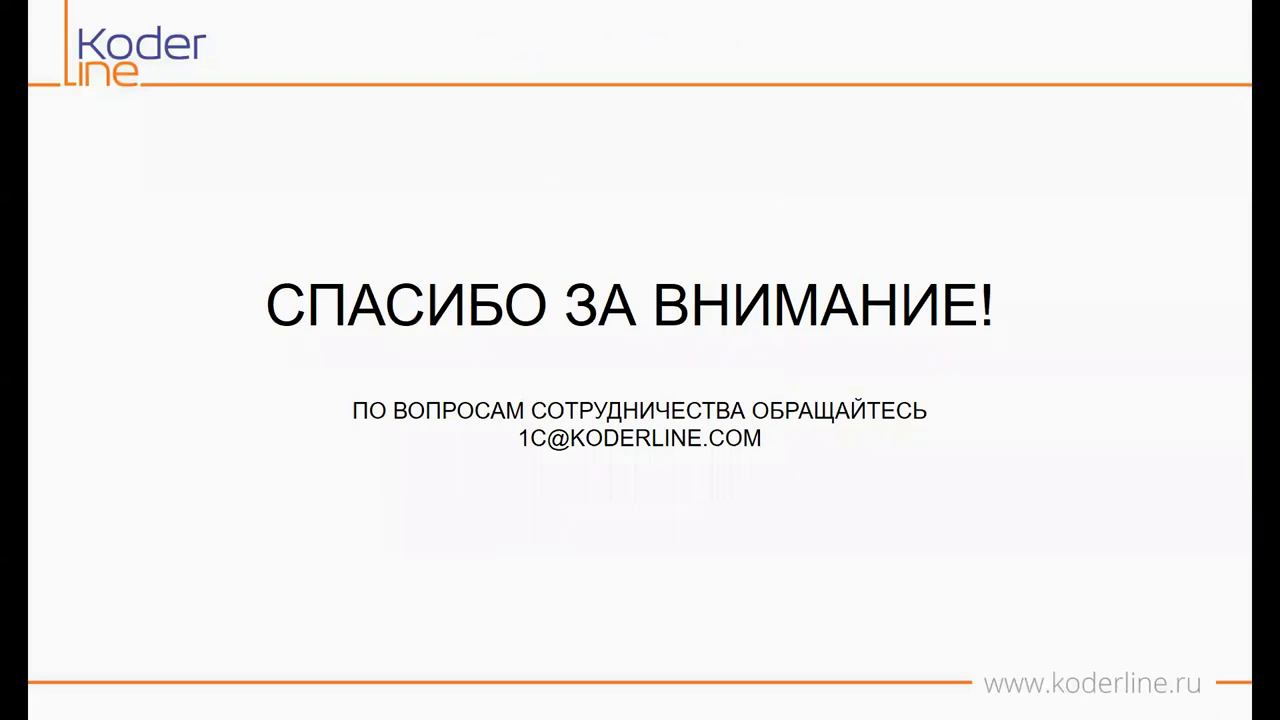